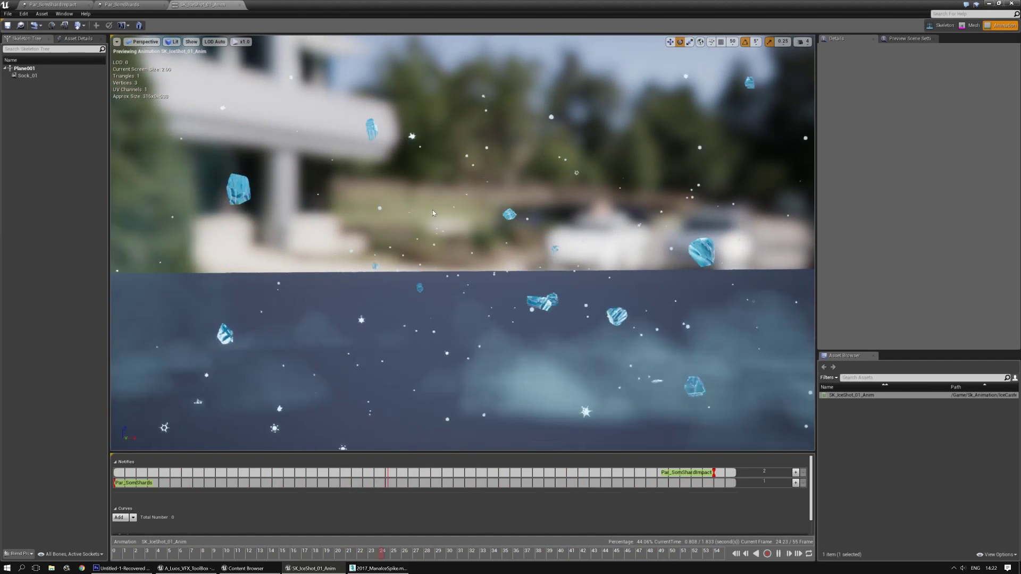
# Examine the looping ice shard and impact effects in the animation preview from several camera angles
pyautogui.moveTo(432, 209); pyautogui.dragTo(438, 172, button='right')
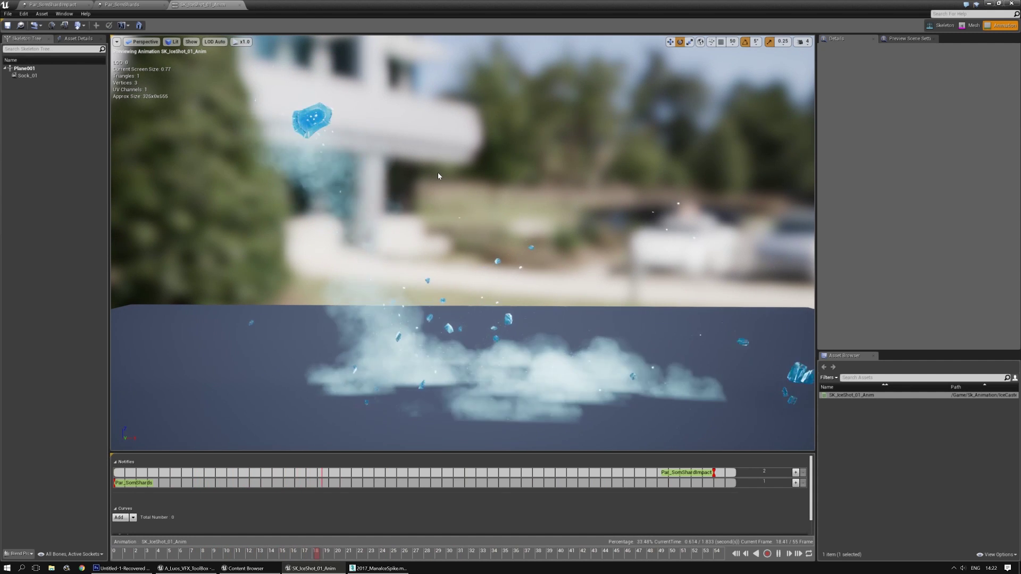
pyautogui.moveTo(462, 212); pyautogui.dragTo(429, 143, button='right')
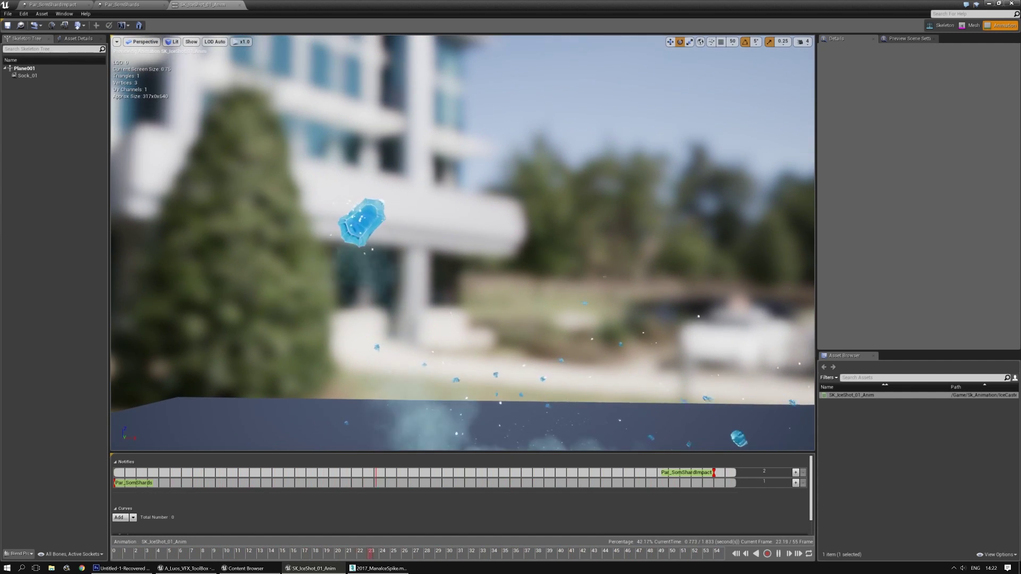
pyautogui.moveTo(348, 174); pyautogui.dragTo(353, 313, button='right')
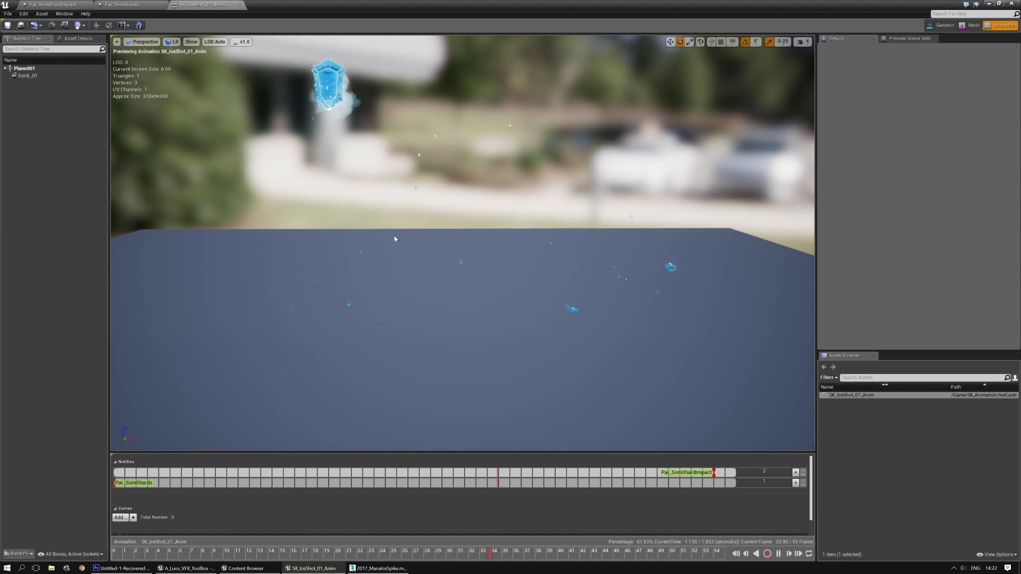
pyautogui.moveTo(394, 250); pyautogui.dragTo(393, 212, button='right')
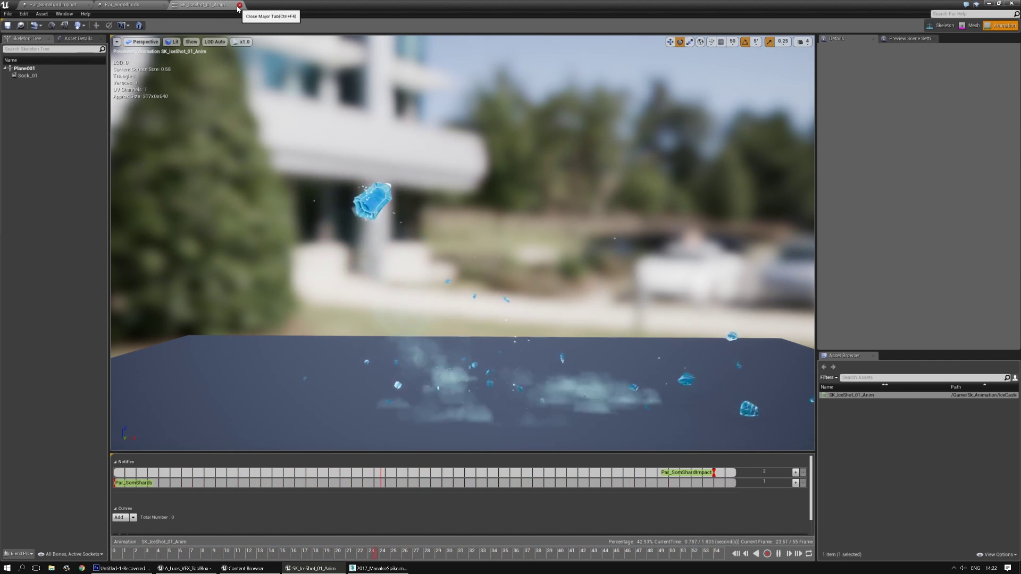
pyautogui.moveTo(391, 237); pyautogui.dragTo(383, 214, button='right')
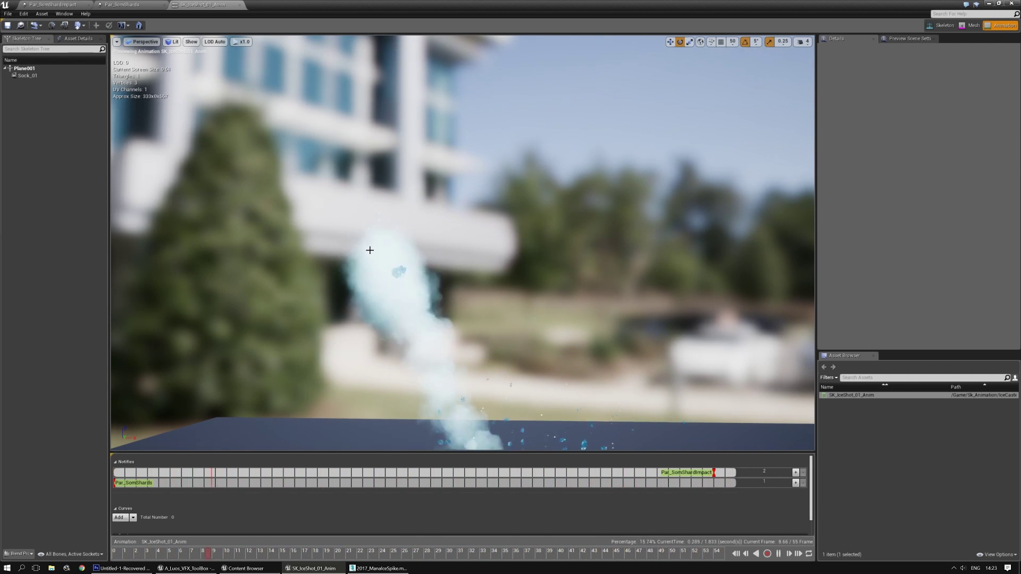
pyautogui.moveTo(369, 250); pyautogui.dragTo(372, 263, button='right')
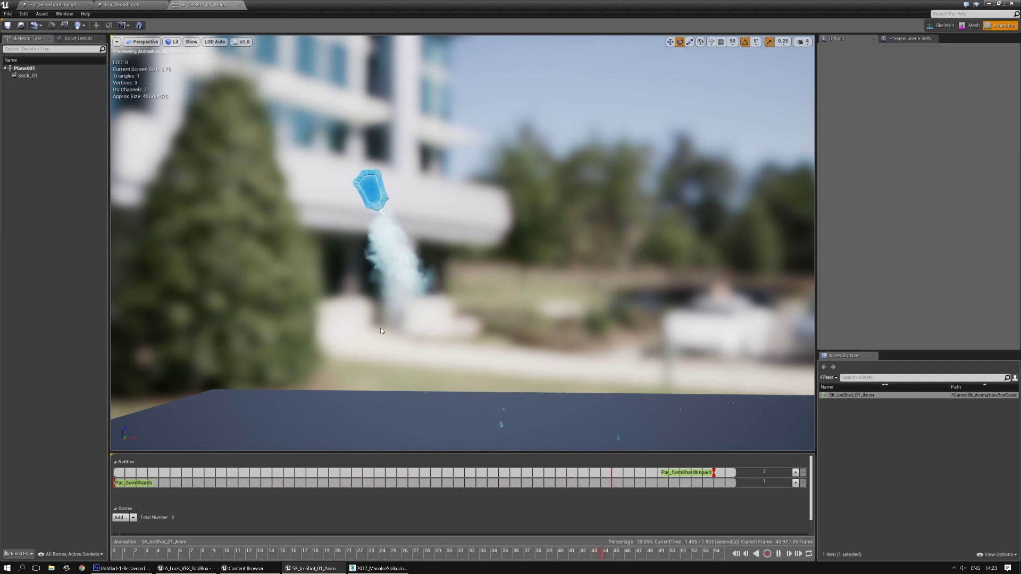
# Bring up the Content Browser and filter the root Content folder to show only materials
pyautogui.click(268, 568)
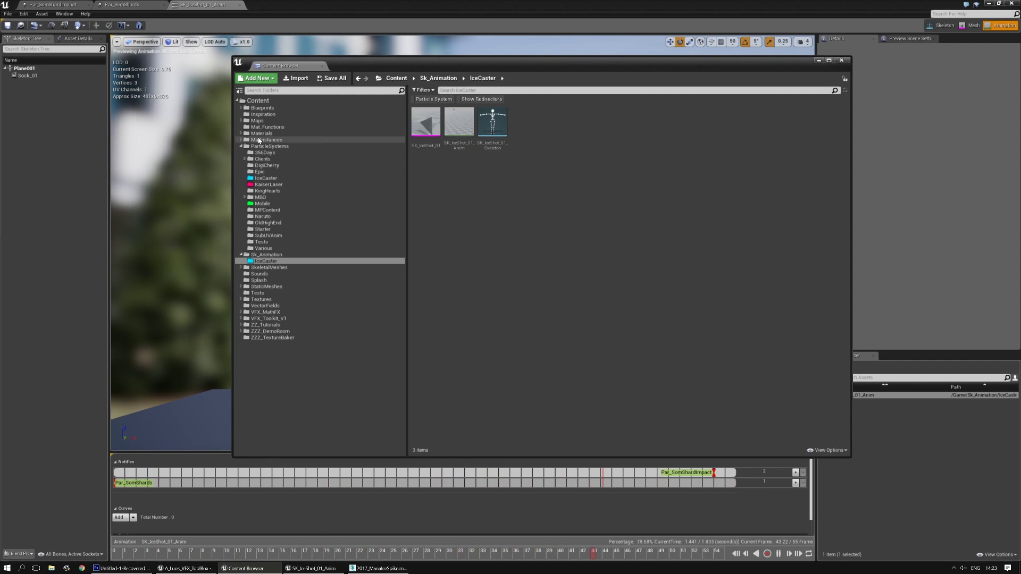
pyautogui.click(240, 133)
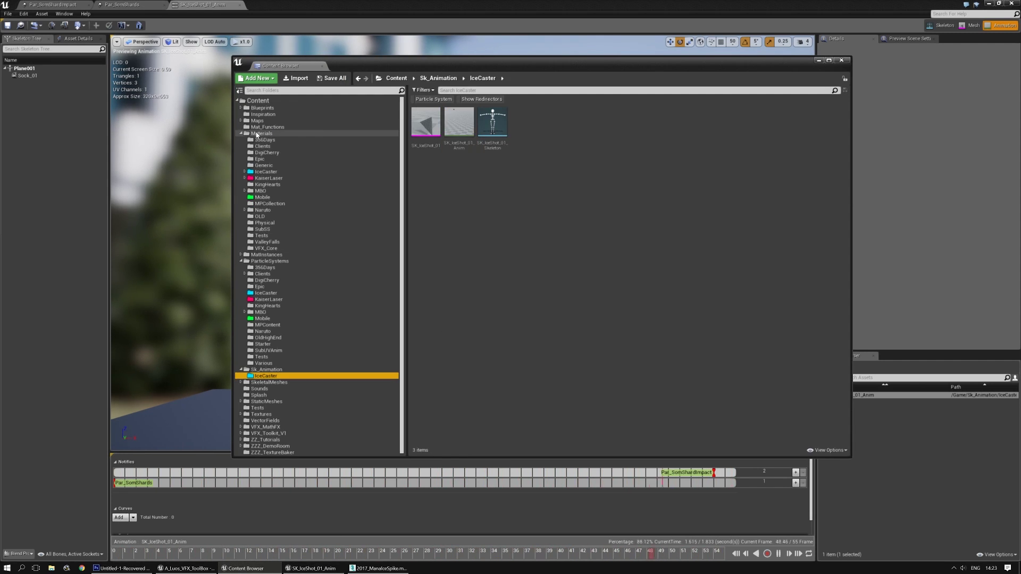
pyautogui.click(262, 134)
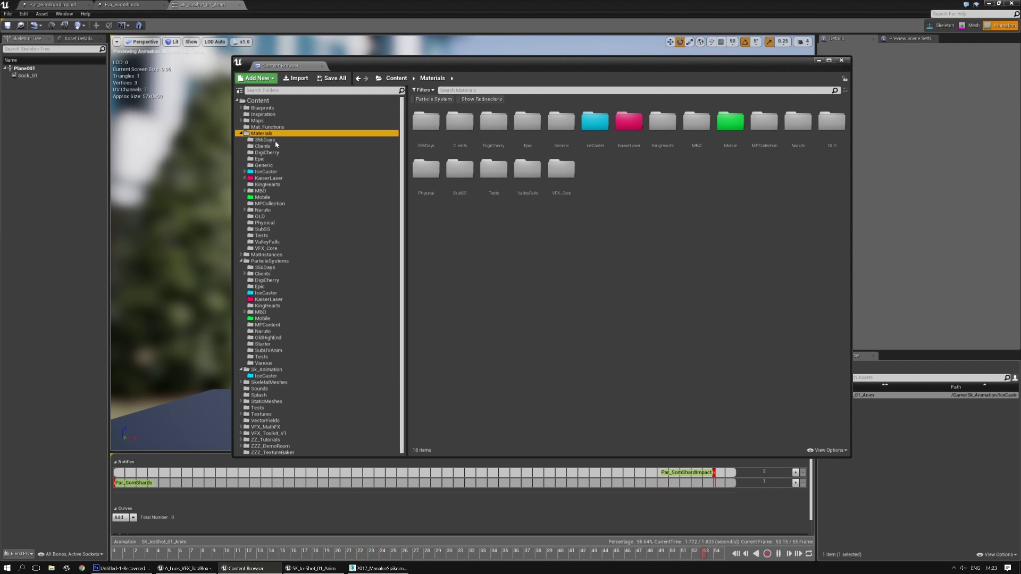
pyautogui.click(274, 102)
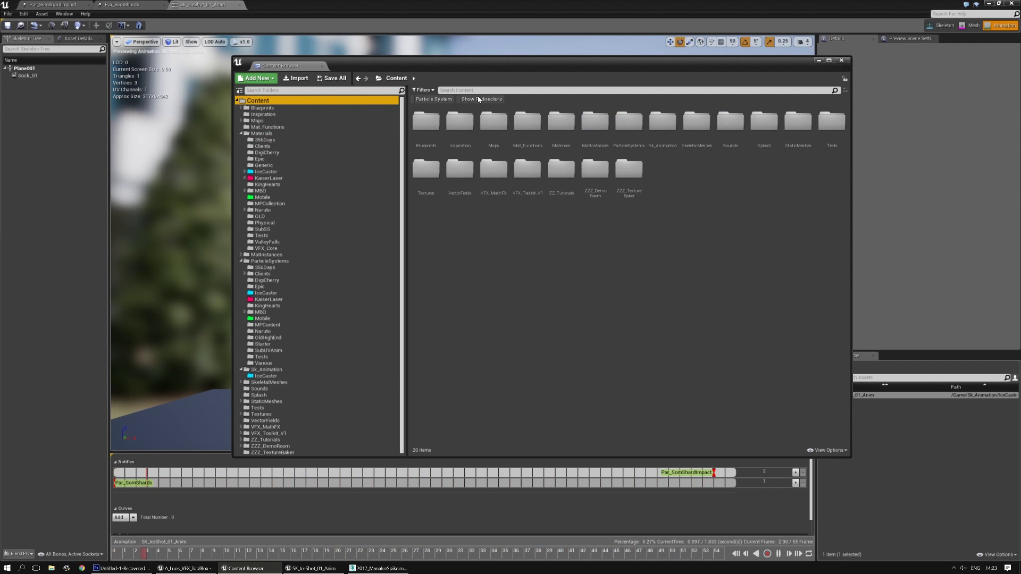
pyautogui.click(423, 91)
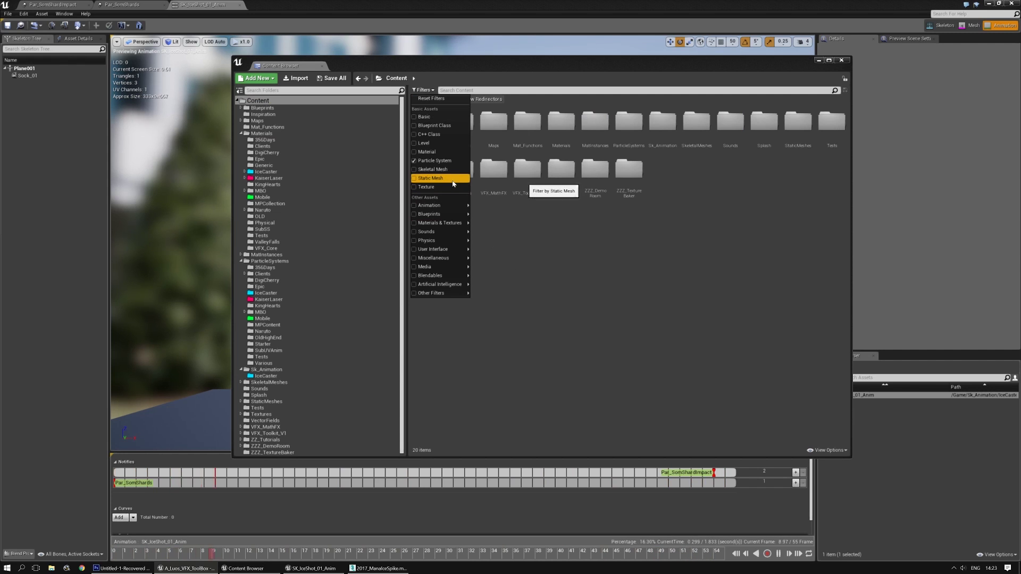
pyautogui.click(427, 152)
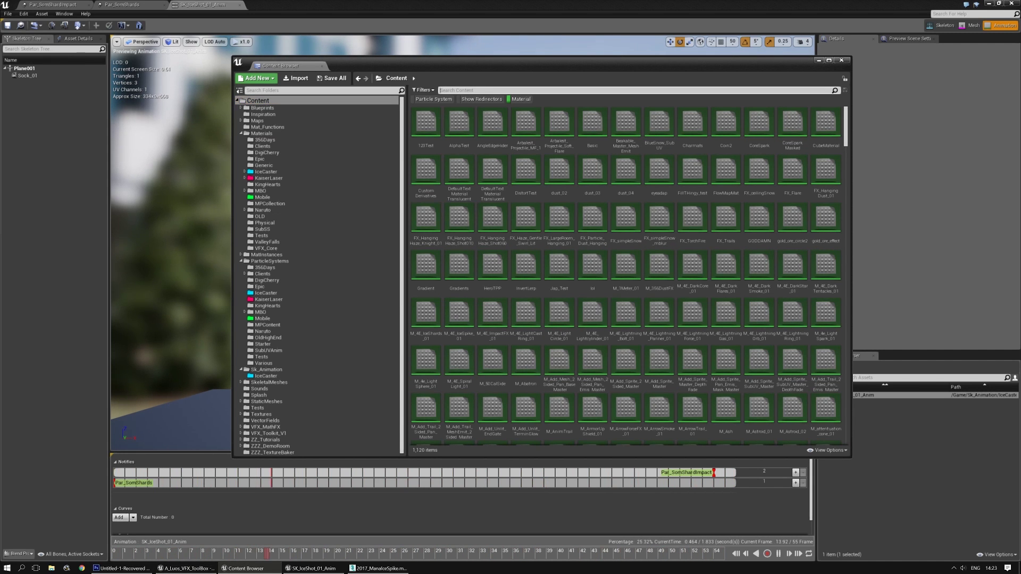
# Search the materials for "refra" and open M_BestRefrac_01
pyautogui.write('refra')
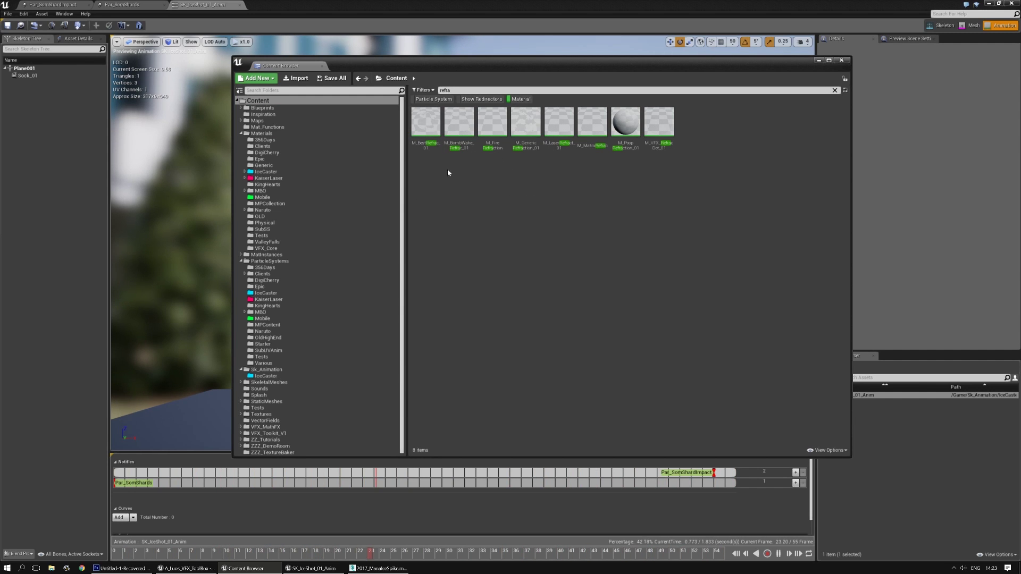
pyautogui.click(528, 144)
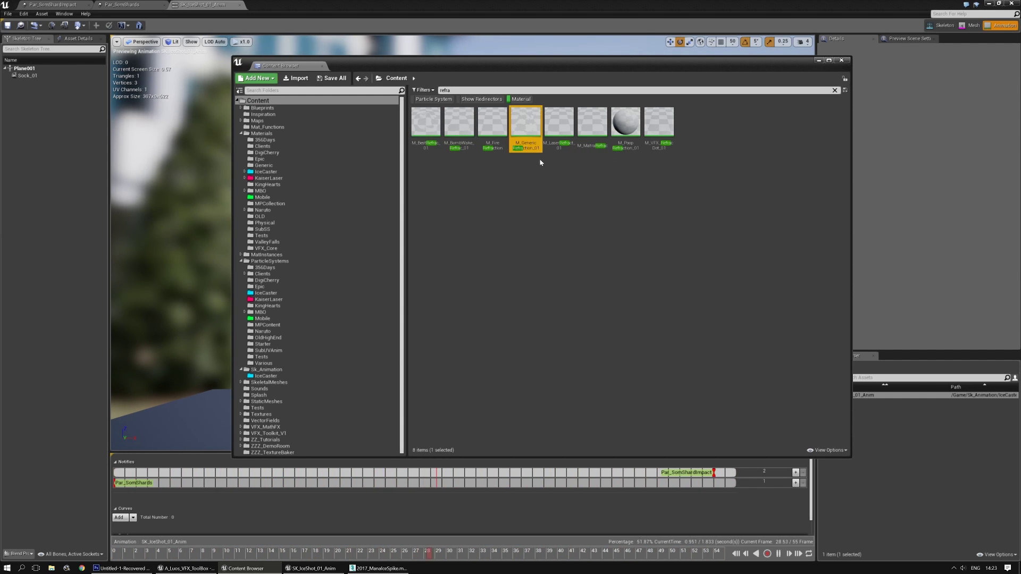
pyautogui.click(592, 143)
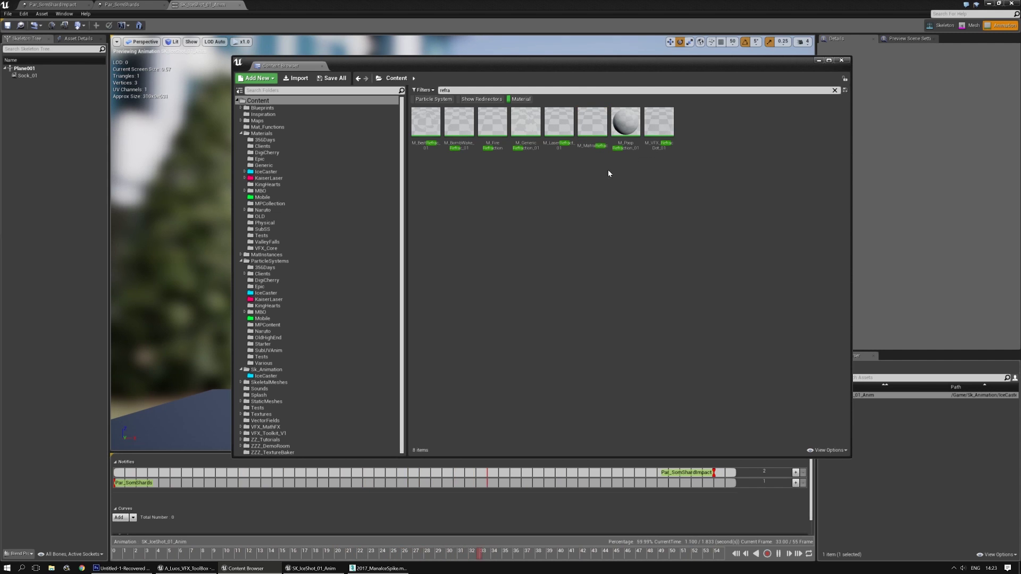
pyautogui.doubleClick(425, 122)
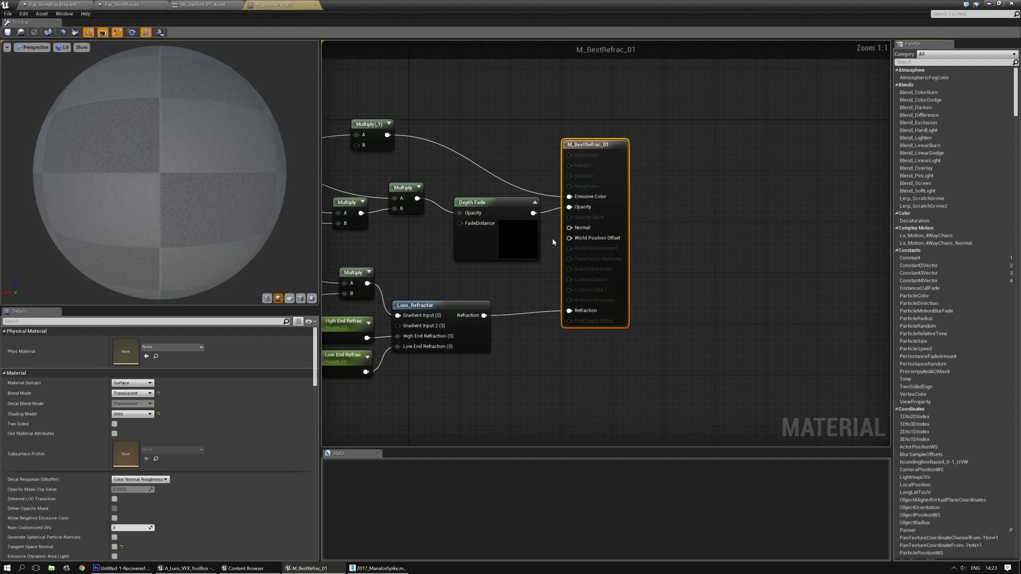
# Examine the M_BestRefrac_01 node graph from the texture and Fresnel nodes through to the refraction output
pyautogui.moveTo(416, 272); pyautogui.dragTo(649, 219, button='right')
pyautogui.moveTo(439, 230); pyautogui.dragTo(703, 282, button='right')
pyautogui.scroll(-1, 703, 282)
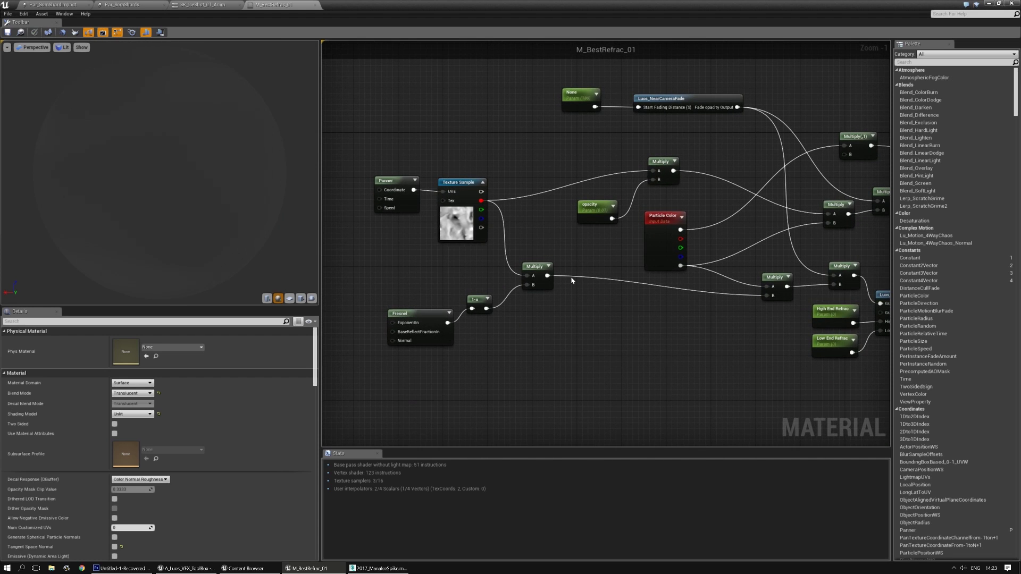
pyautogui.moveTo(574, 321); pyautogui.dragTo(502, 320, button='right')
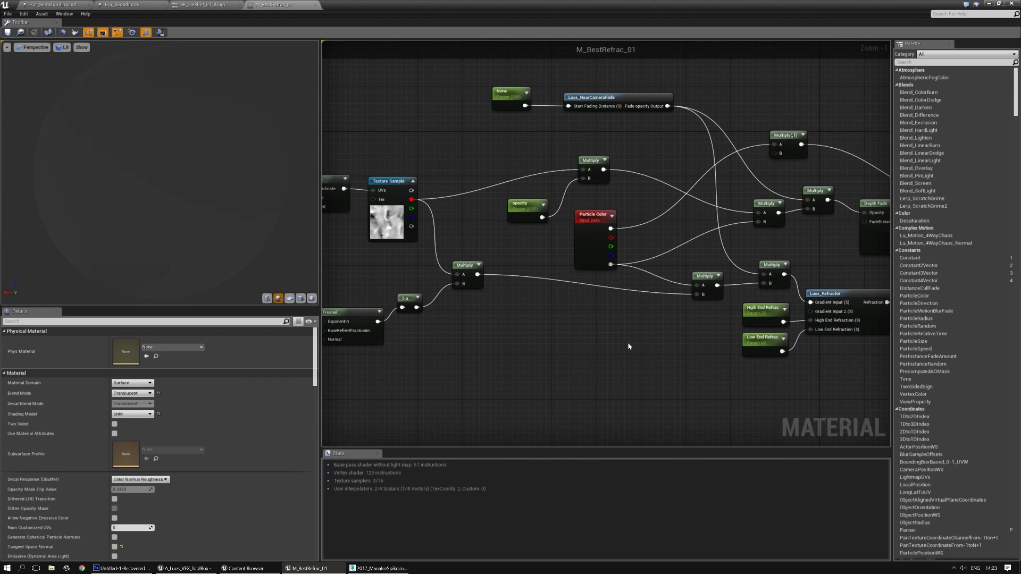
pyautogui.moveTo(628, 346); pyautogui.dragTo(513, 327, button='right')
pyautogui.moveTo(707, 282); pyautogui.dragTo(612, 270, button='right')
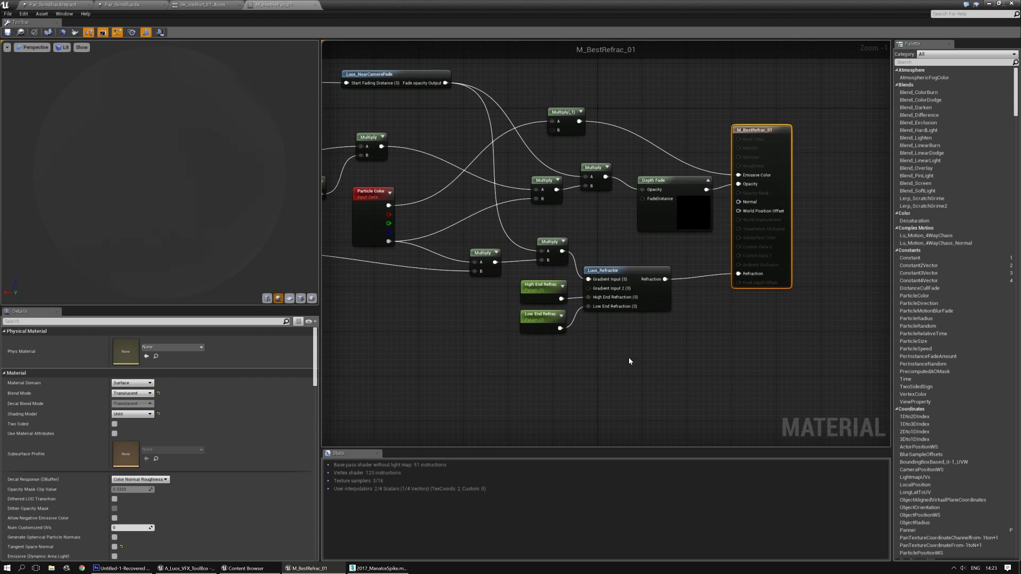
pyautogui.scroll(1, 623, 261)
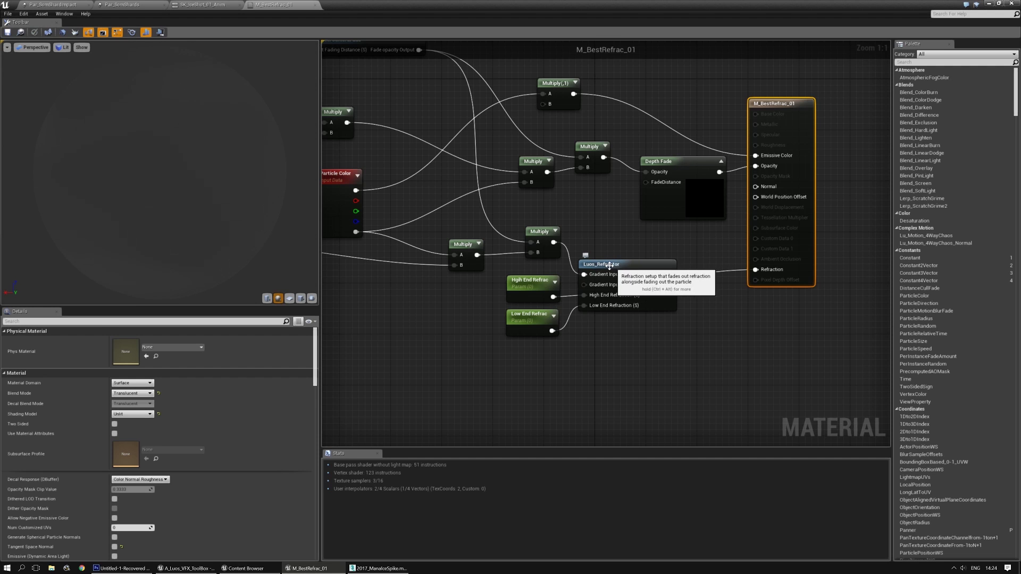
# Open the Luos_Refractor material function, examine its node setup and return to the M_BestRefrac_01 graph
pyautogui.doubleClick(617, 286)
pyautogui.moveTo(457, 312); pyautogui.dragTo(732, 344, button='right')
pyautogui.scroll(-1, 744, 344)
pyautogui.moveTo(795, 342); pyautogui.dragTo(685, 324, button='right')
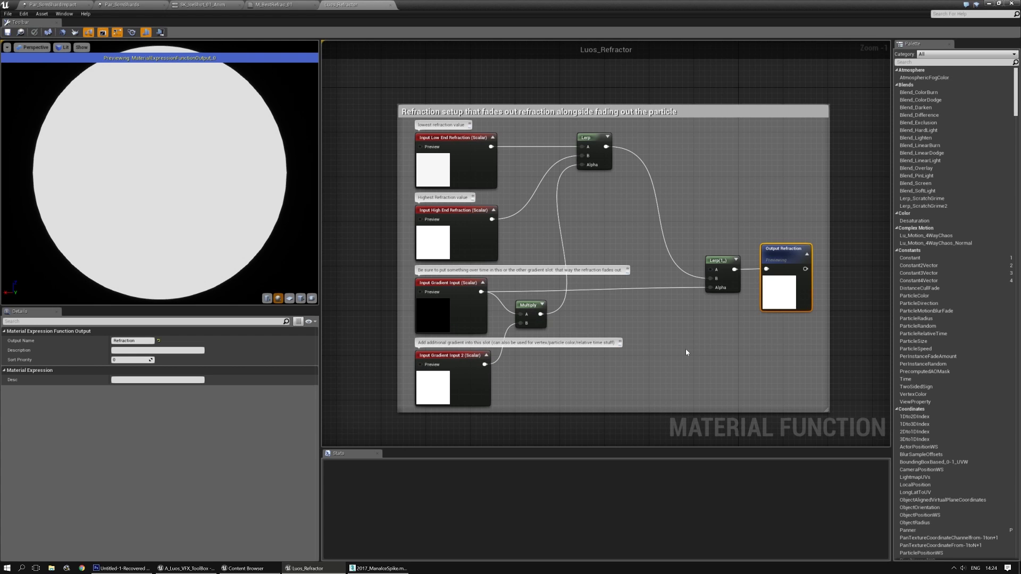
pyautogui.click(391, 6)
pyautogui.click(629, 242)
pyautogui.moveTo(625, 231); pyautogui.dragTo(575, 270, button='right')
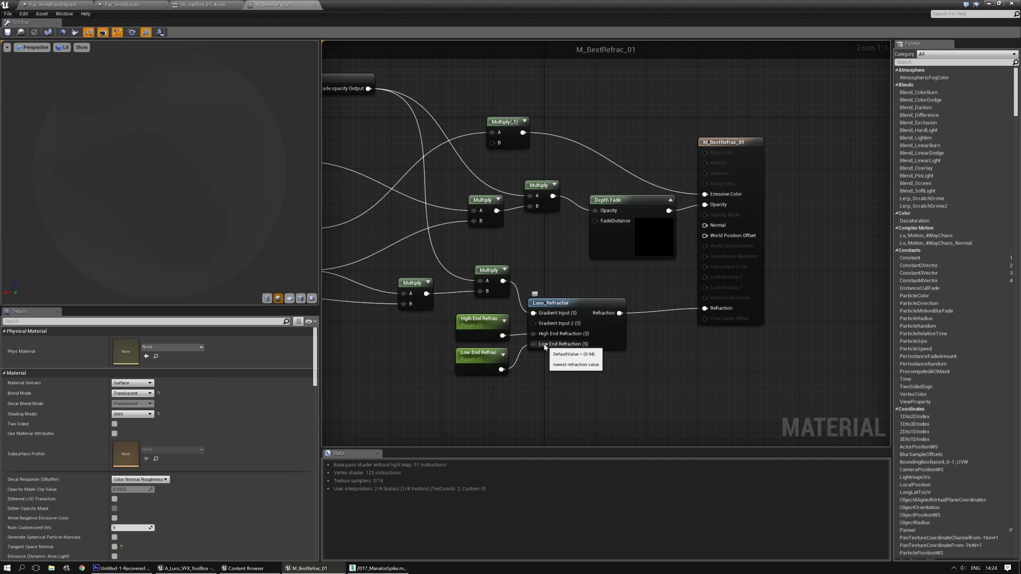
# Move the M_BestRefrac_01 output node farther from the Depth Fade node to spread out the graph
pyautogui.moveTo(721, 142); pyautogui.dragTo(776, 143)
pyautogui.moveTo(542, 216); pyautogui.dragTo(692, 256, button='right')
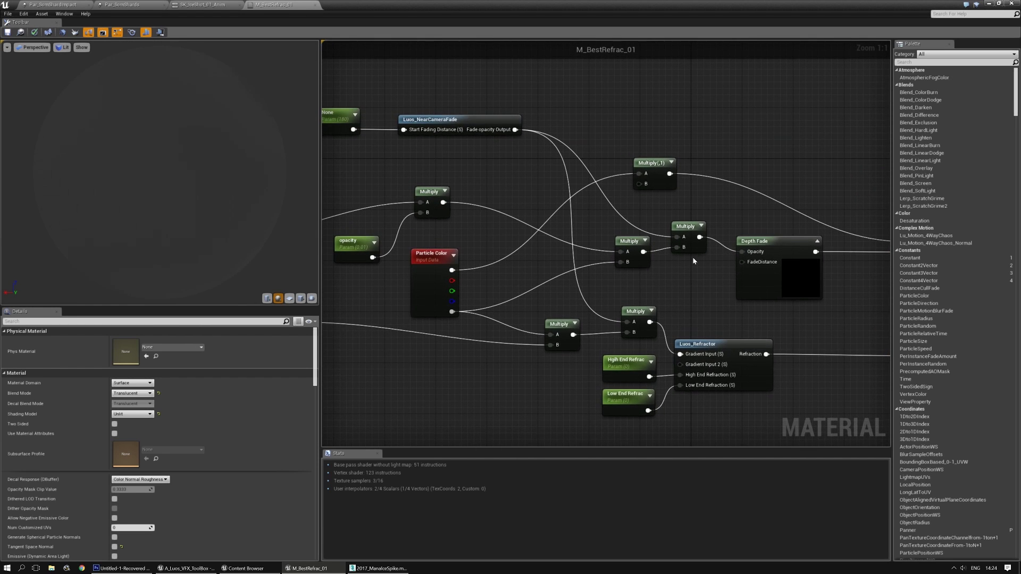
pyautogui.moveTo(717, 289); pyautogui.dragTo(647, 284, button='right')
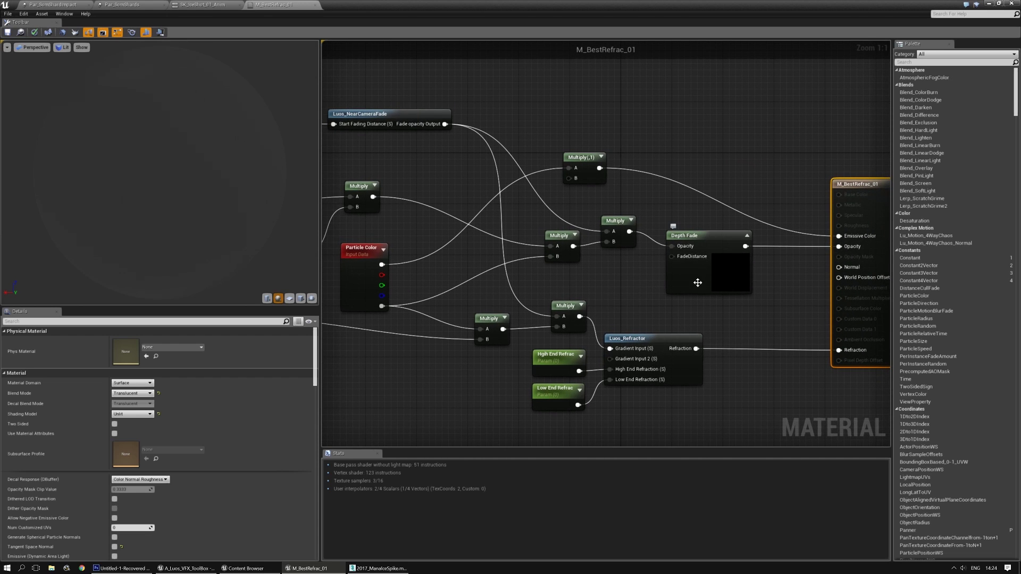
pyautogui.moveTo(763, 322); pyautogui.dragTo(733, 324, button='right')
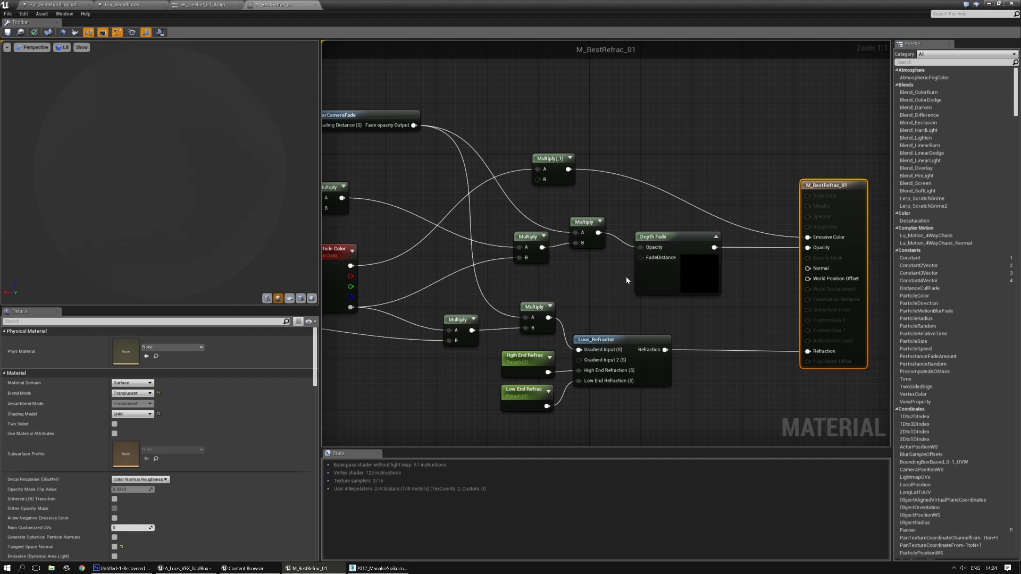
# Inspect the properties of the Texture Sample node and the Fresnel node in the material graph
pyautogui.moveTo(627, 276); pyautogui.dragTo(717, 312, button='right')
pyautogui.scroll(-3, 669, 322)
pyautogui.click(426, 246)
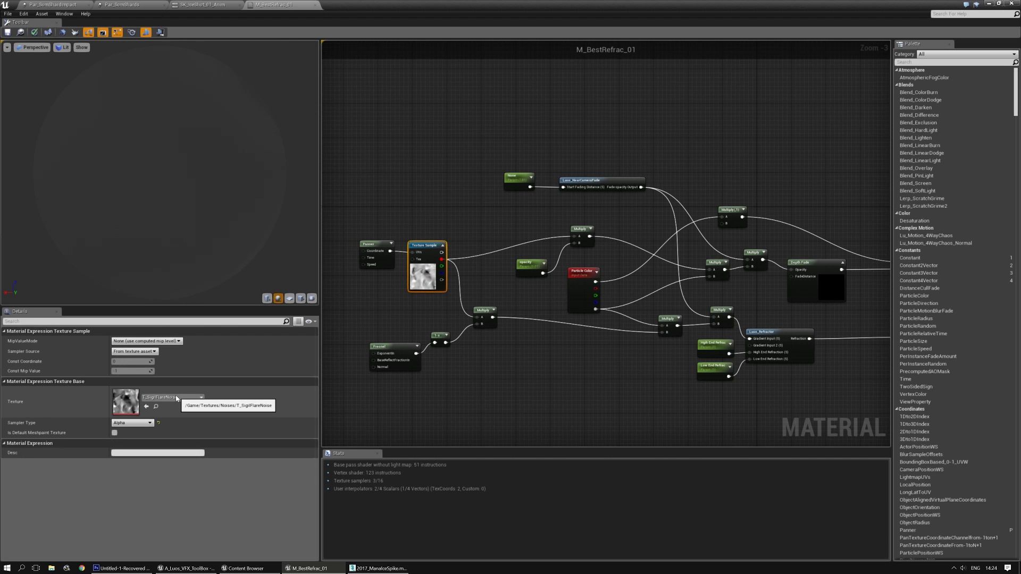
pyautogui.moveTo(531, 385); pyautogui.dragTo(574, 381, button='right')
pyautogui.scroll(1, 526, 377)
pyautogui.click(471, 245)
pyautogui.click(439, 326)
pyautogui.moveTo(530, 348); pyautogui.dragTo(492, 340, button='right')
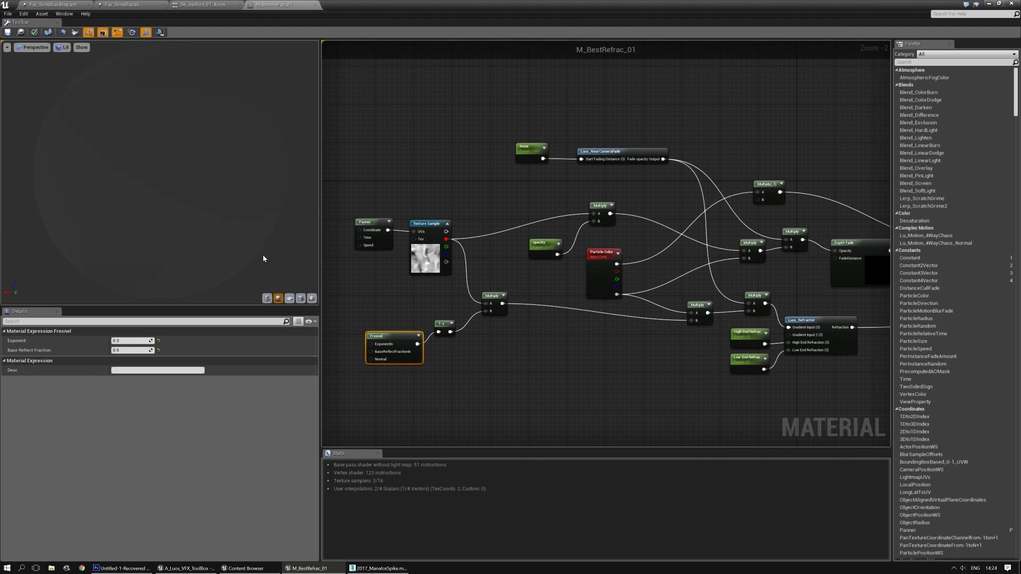
# Open the Luos_NearCameraFade material function, examine its distance-based fade setup and return to the material graph
pyautogui.moveTo(535, 367); pyautogui.dragTo(554, 344, button='right')
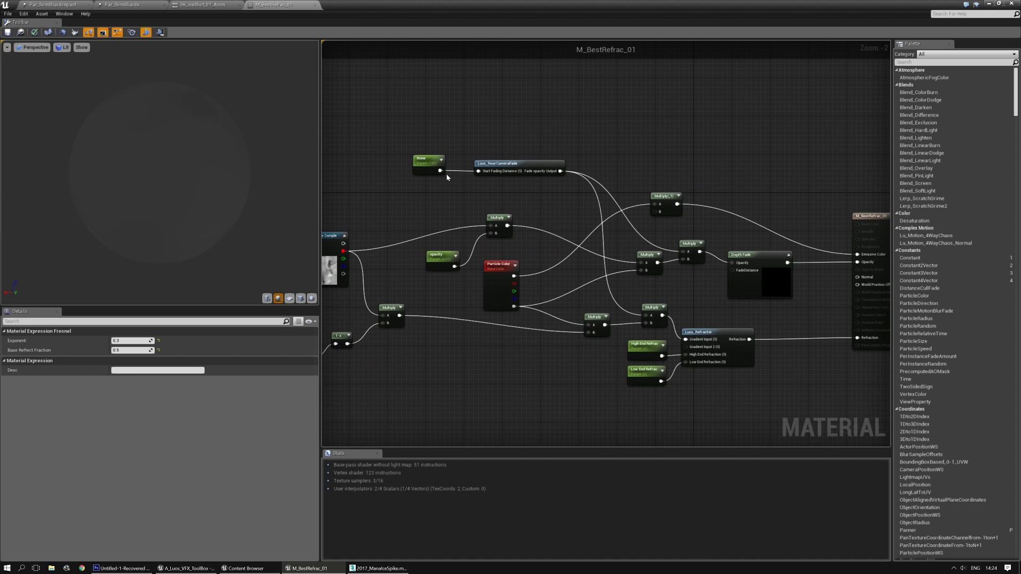
pyautogui.scroll(2, 447, 177)
pyautogui.moveTo(576, 180); pyautogui.dragTo(448, 156, button='right')
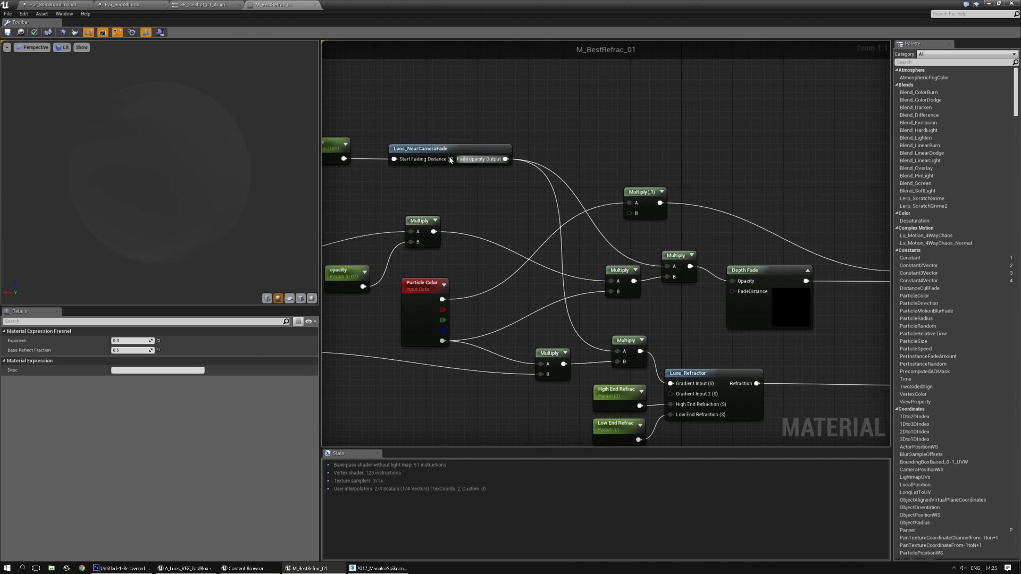
pyautogui.click(448, 156)
pyautogui.doubleClick(467, 148)
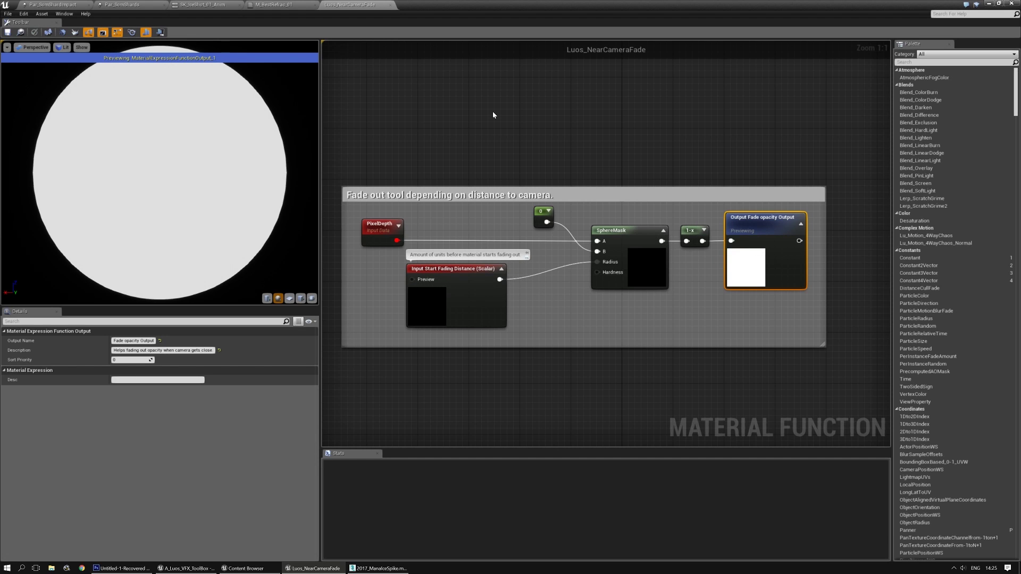
pyautogui.click(389, 6)
pyautogui.click(631, 134)
# Inspect the Depth Fade node's properties and its connections to the opacity output
pyautogui.moveTo(775, 153); pyautogui.dragTo(578, 128, button='right')
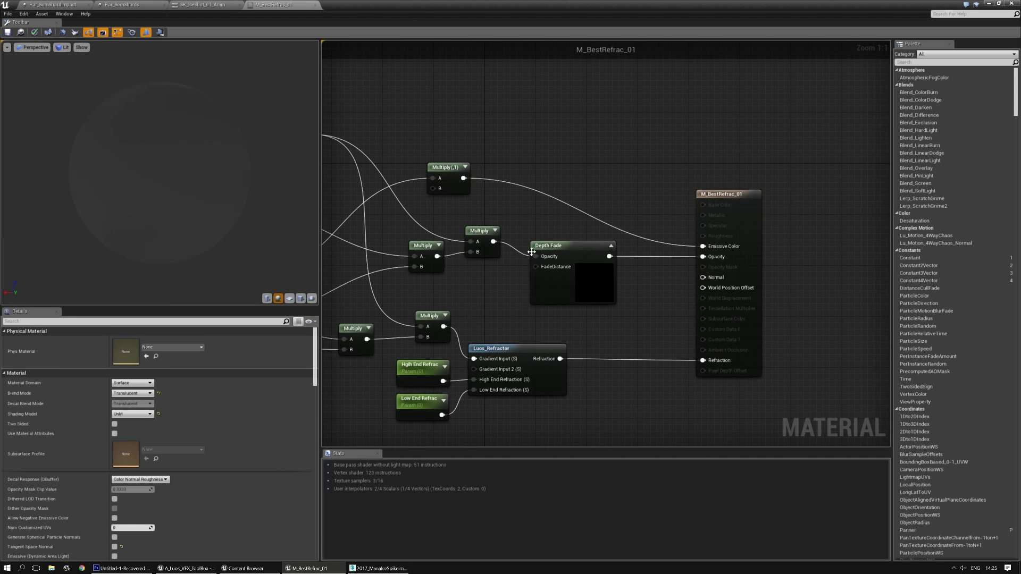
pyautogui.click(557, 246)
pyautogui.scroll(-2, 572, 252)
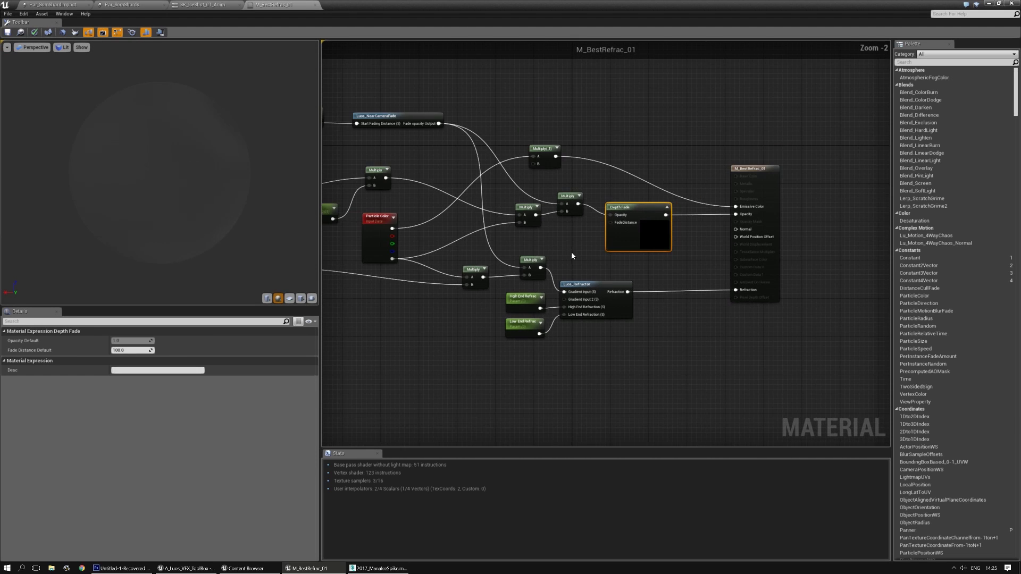
pyautogui.moveTo(548, 251); pyautogui.dragTo(627, 314, button='right')
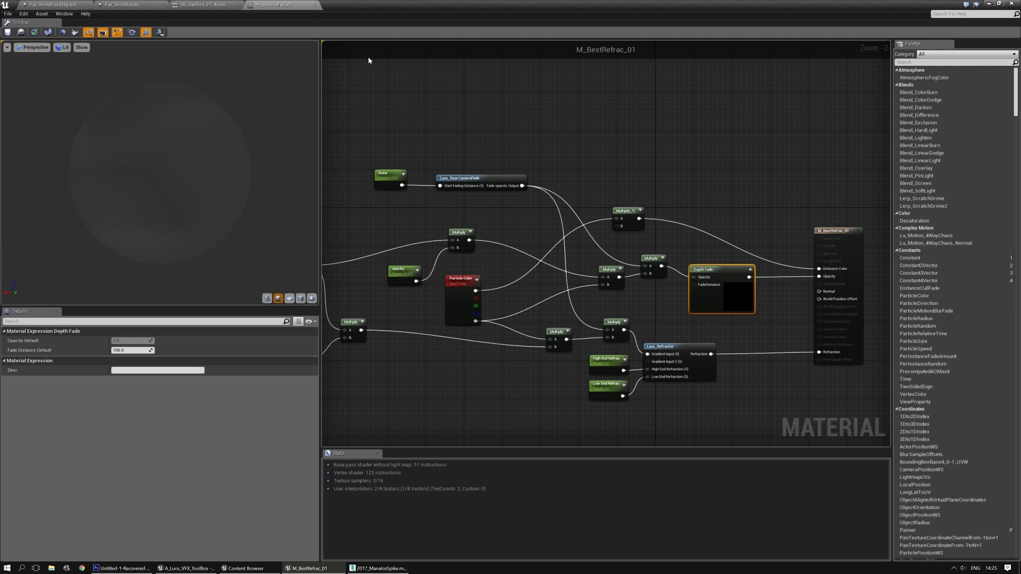
# Deselect the node and review the material's own properties down to its Usage settings
pyautogui.click(580, 135)
pyautogui.scroll(-7, 154, 414)
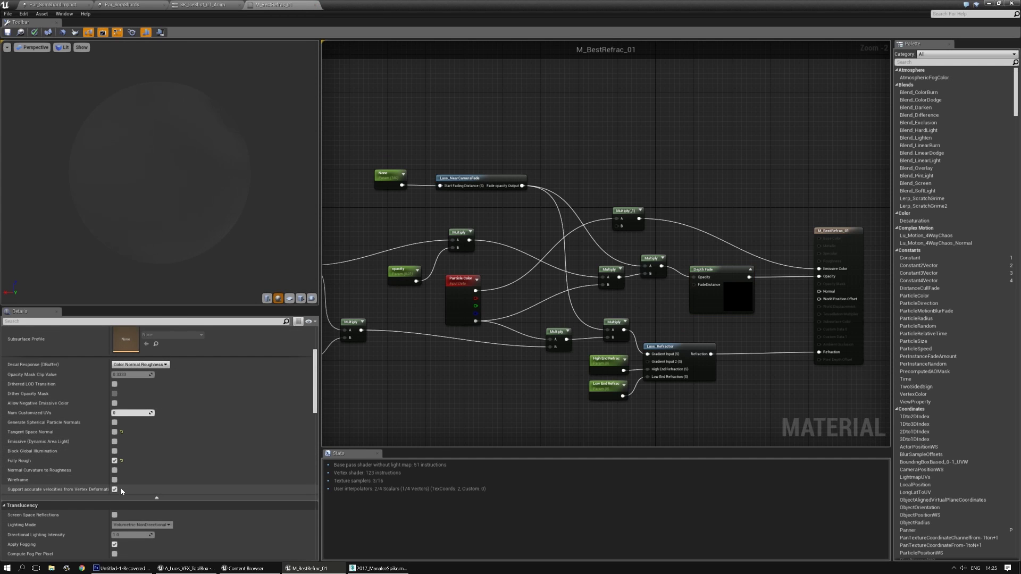
pyautogui.scroll(-10, 120, 478)
pyautogui.scroll(-9, 111, 383)
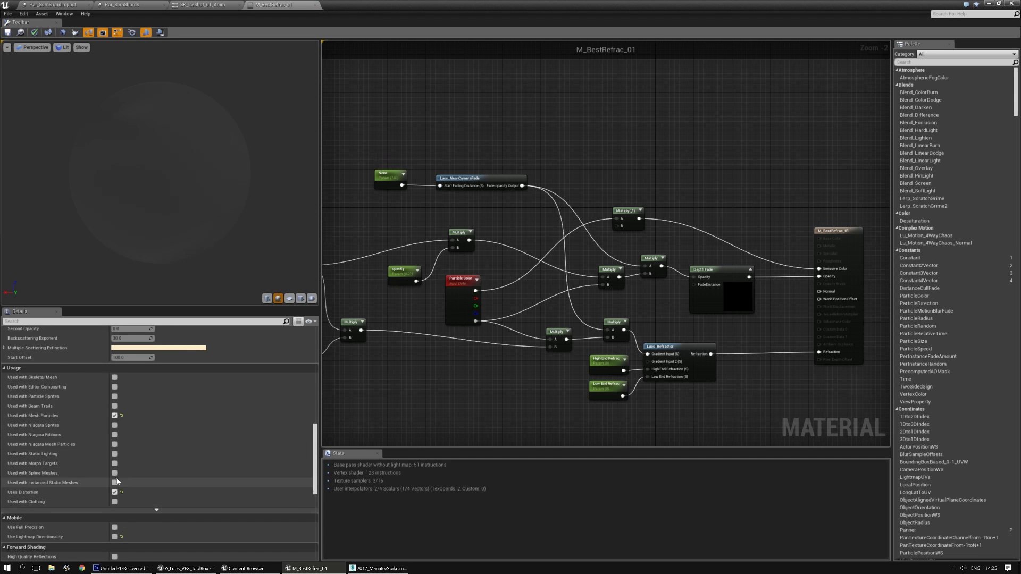
# Review the remaining material properties and output connections, the SK_IceShot_01_Anim preview and the Par_SomShardImpact particle system
pyautogui.scroll(-4, 122, 507)
pyautogui.moveTo(626, 156); pyautogui.dragTo(489, 157, button='right')
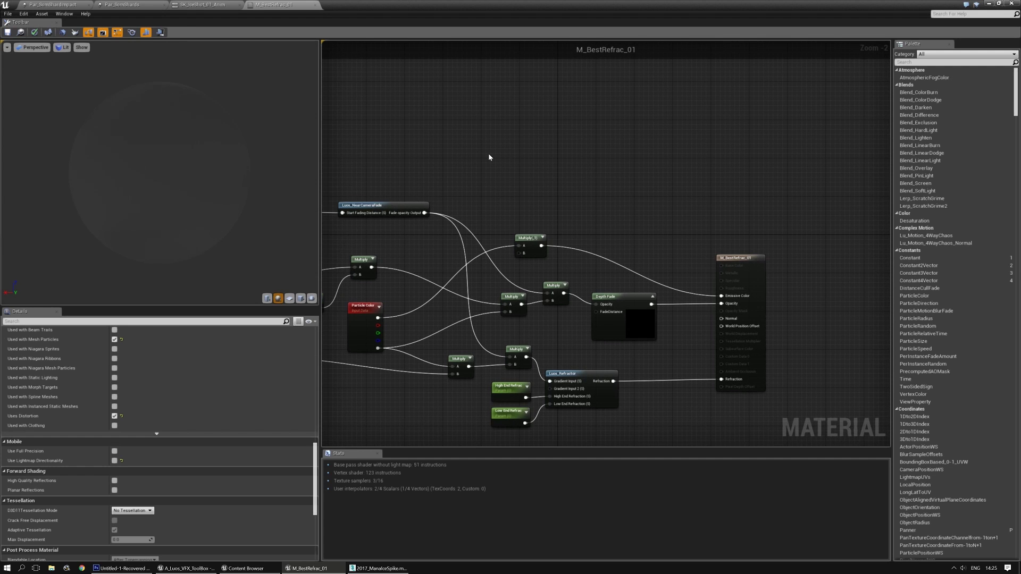
pyautogui.click(226, 3)
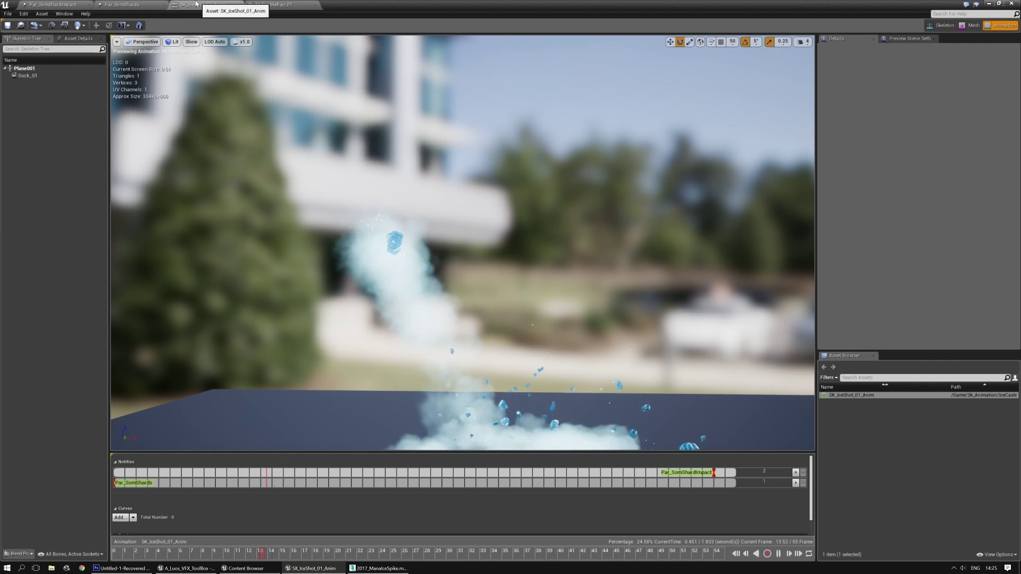
pyautogui.click(53, 4)
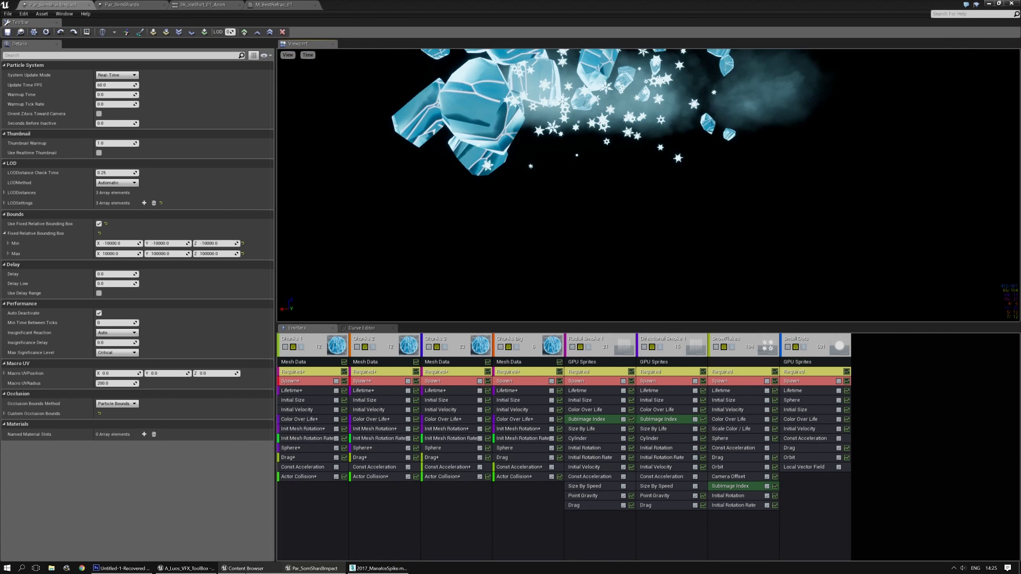
# Filter the Content Browser's "refra" search to static meshes across the whole Content folder
pyautogui.click(246, 569)
pyautogui.click(516, 100)
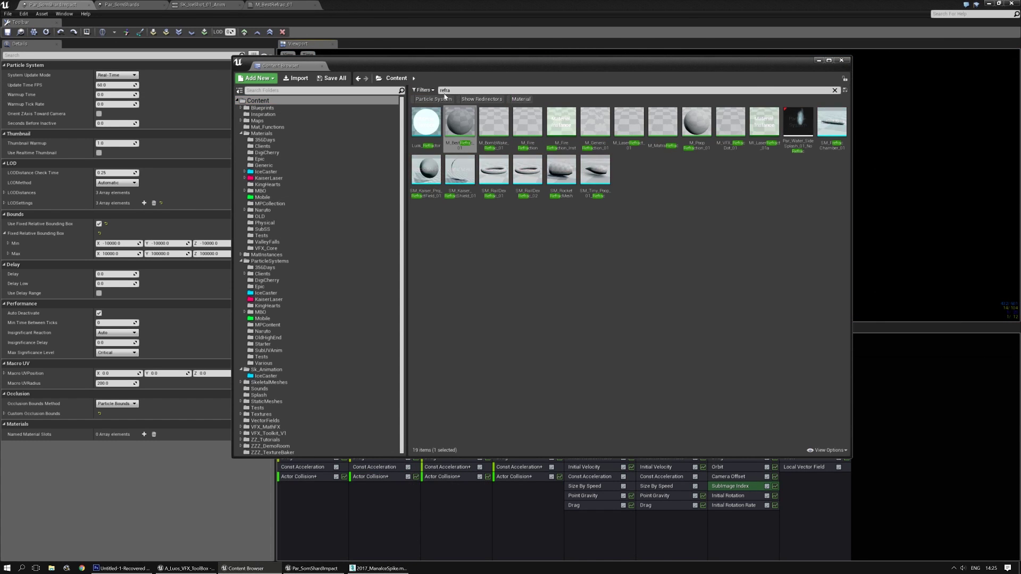
pyautogui.click(423, 90)
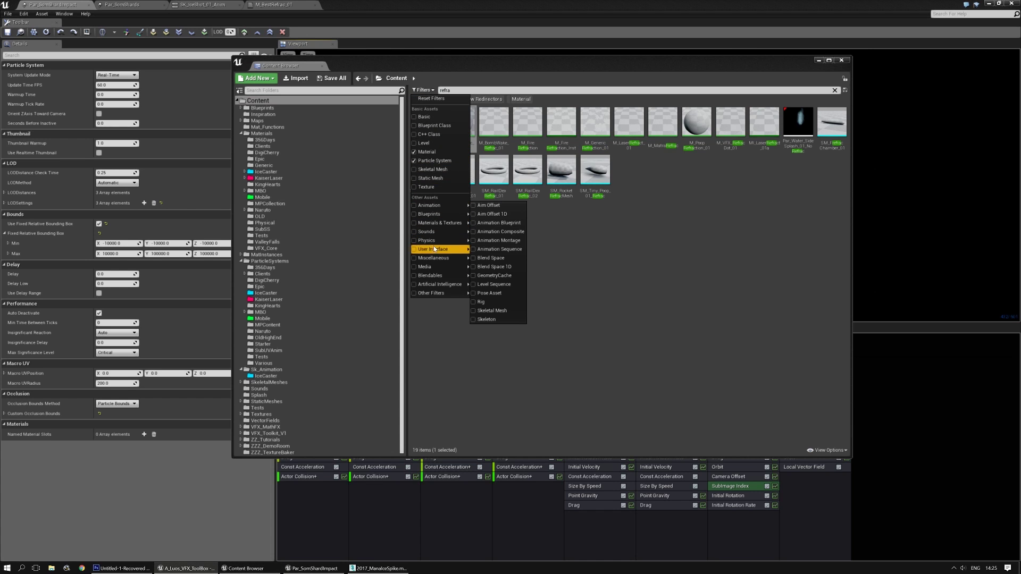
pyautogui.click(432, 178)
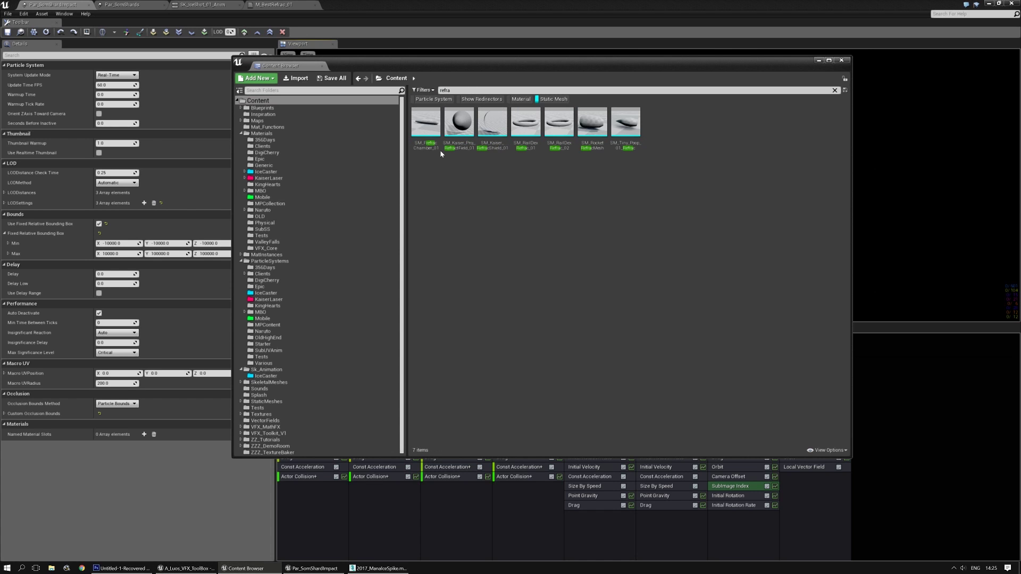
pyautogui.click(266, 101)
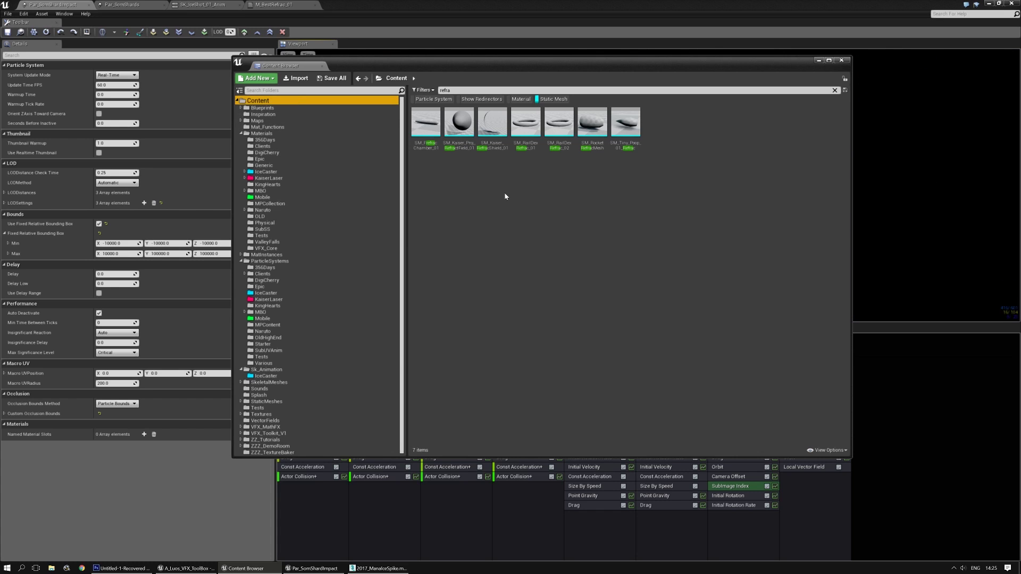
# Open the SM_RailDexRefrac_01 static mesh and examine its ring shape from different angles
pyautogui.click(527, 143)
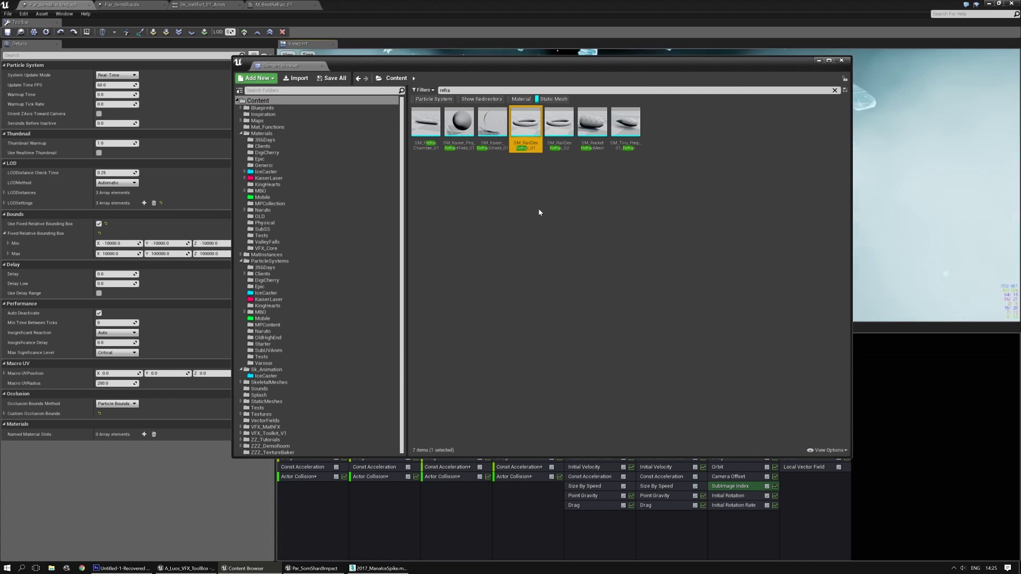
pyautogui.click(565, 148)
pyautogui.click(533, 192)
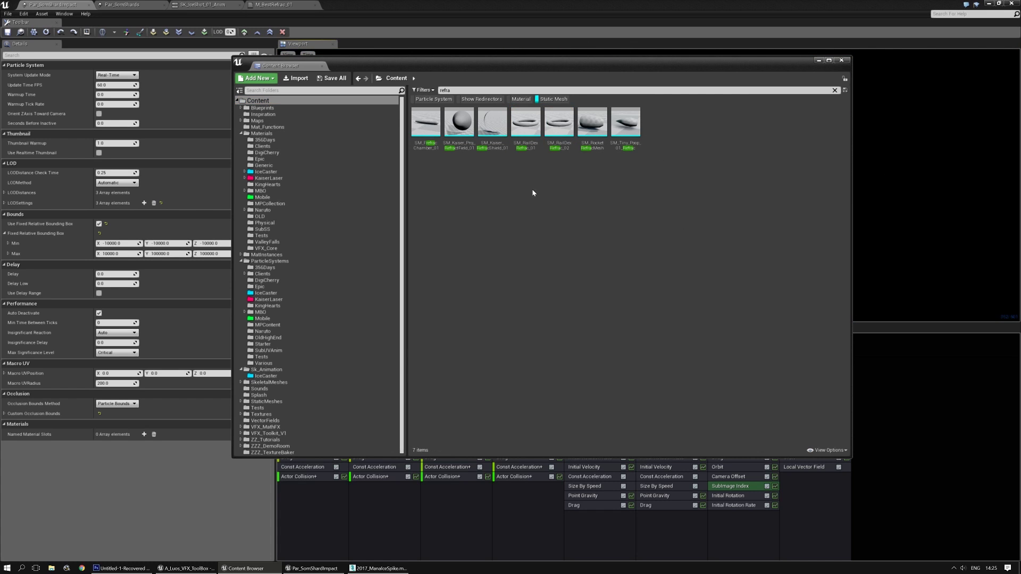
pyautogui.click(526, 128)
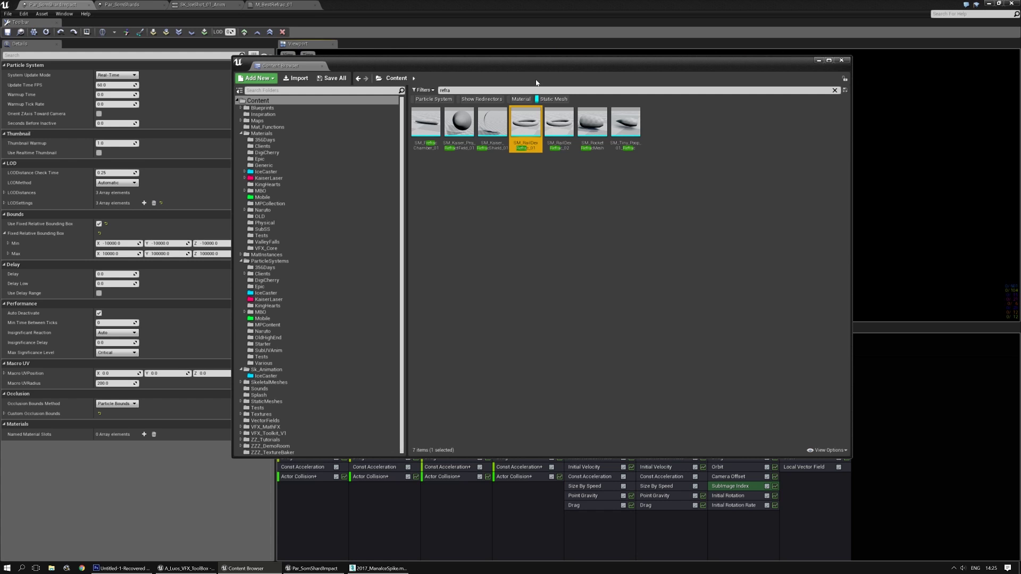
pyautogui.doubleClick(519, 123)
pyautogui.moveTo(467, 210); pyautogui.dragTo(445, 220, button='right')
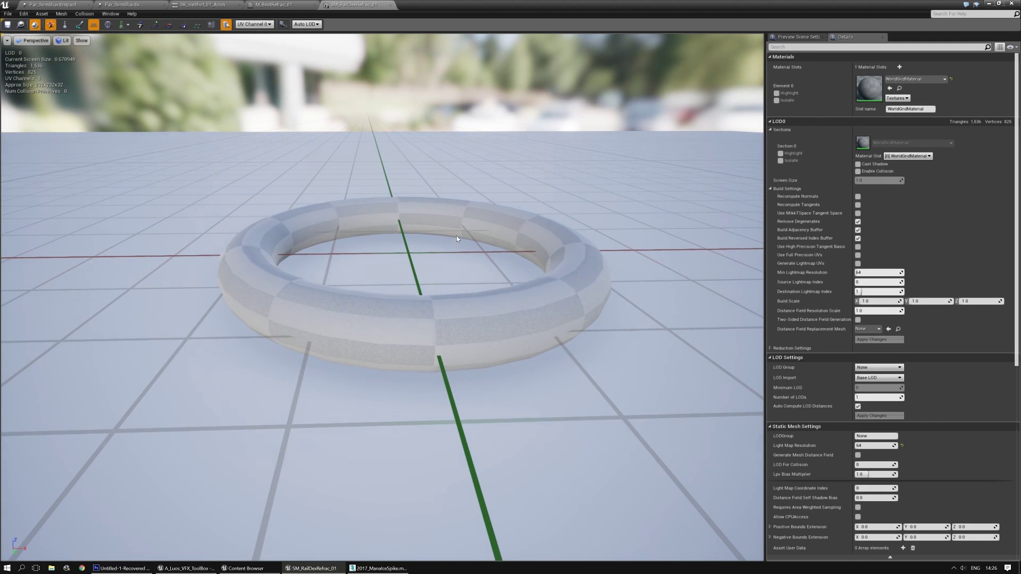
pyautogui.moveTo(473, 286); pyautogui.dragTo(501, 273, button='right')
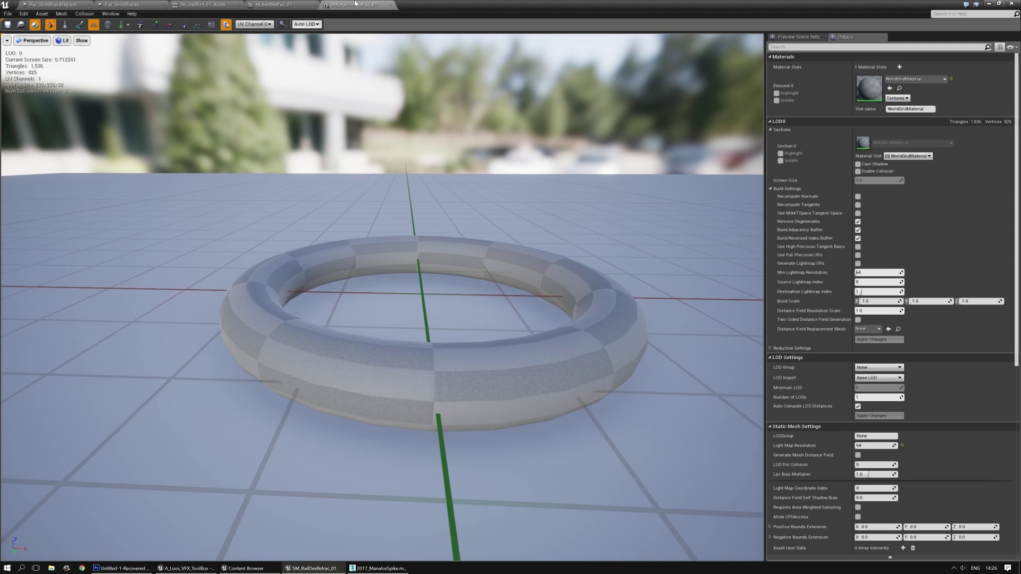
# Expand the Materials/IceCaster folder and replace the Static Mesh filter with Show Redirectors
pyautogui.moveTo(444, 5); pyautogui.dragTo(790, 277)
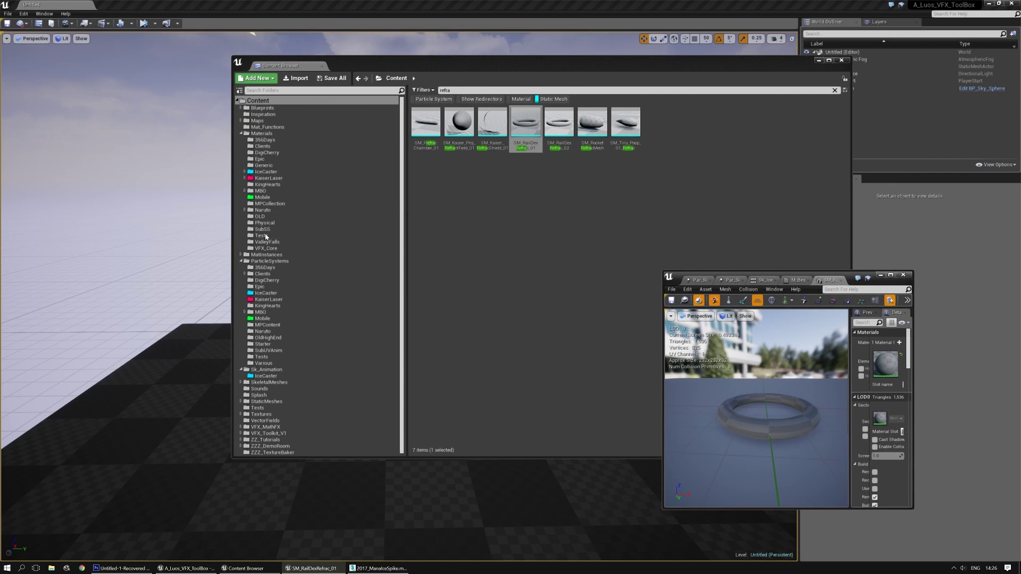
pyautogui.click(272, 173)
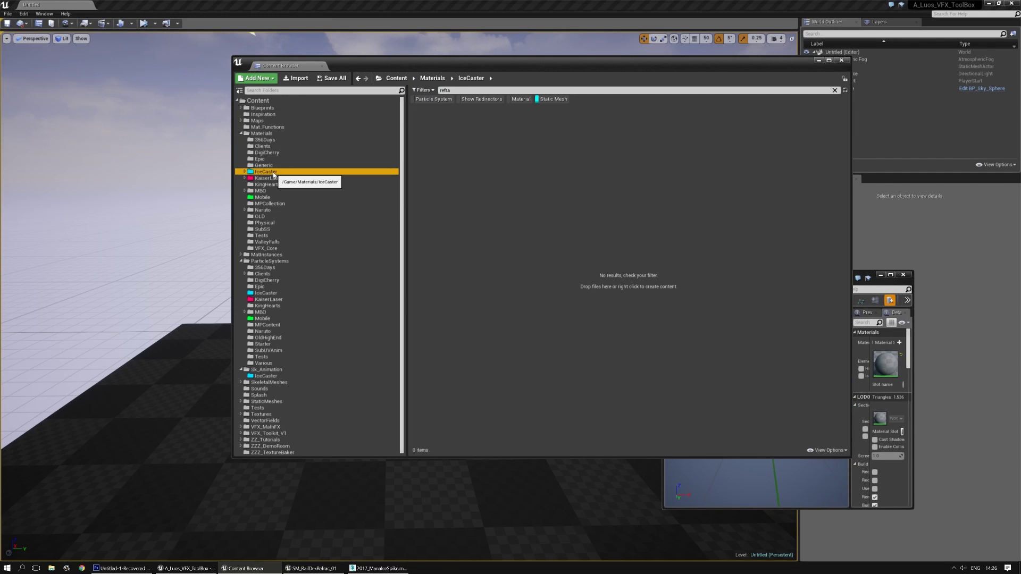
pyautogui.click(499, 179)
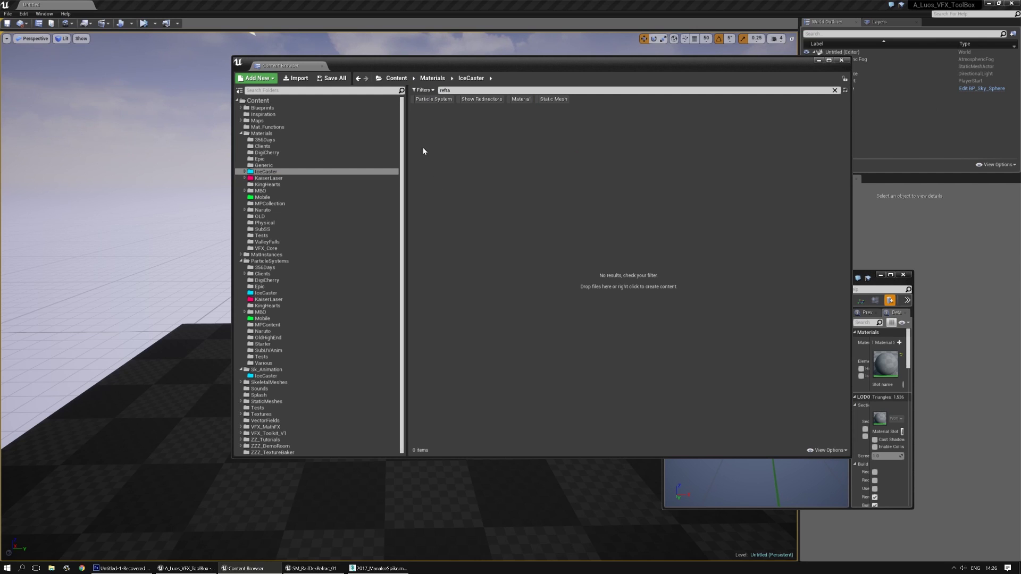
pyautogui.click(488, 101)
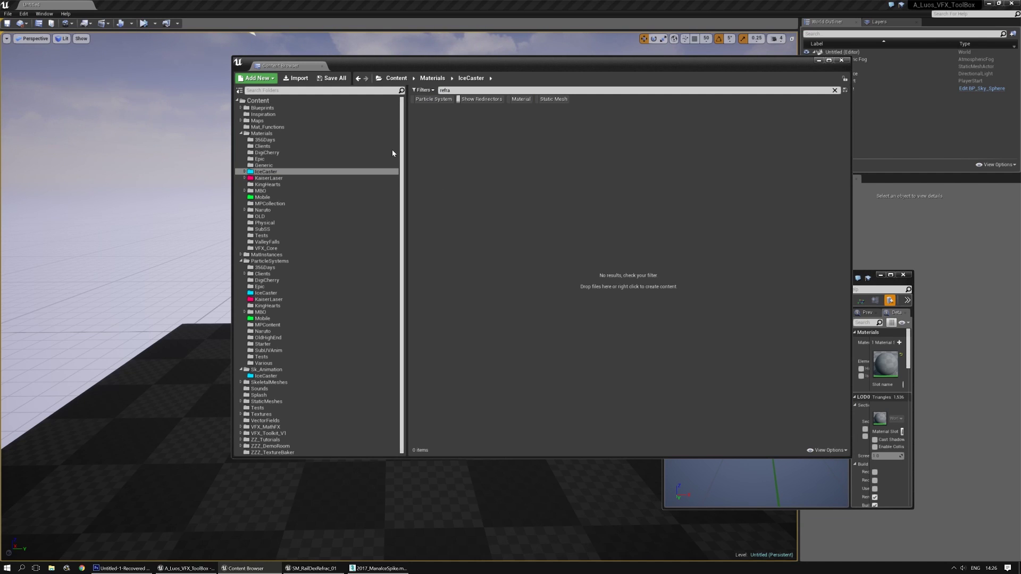
pyautogui.click(245, 174)
pyautogui.click(245, 172)
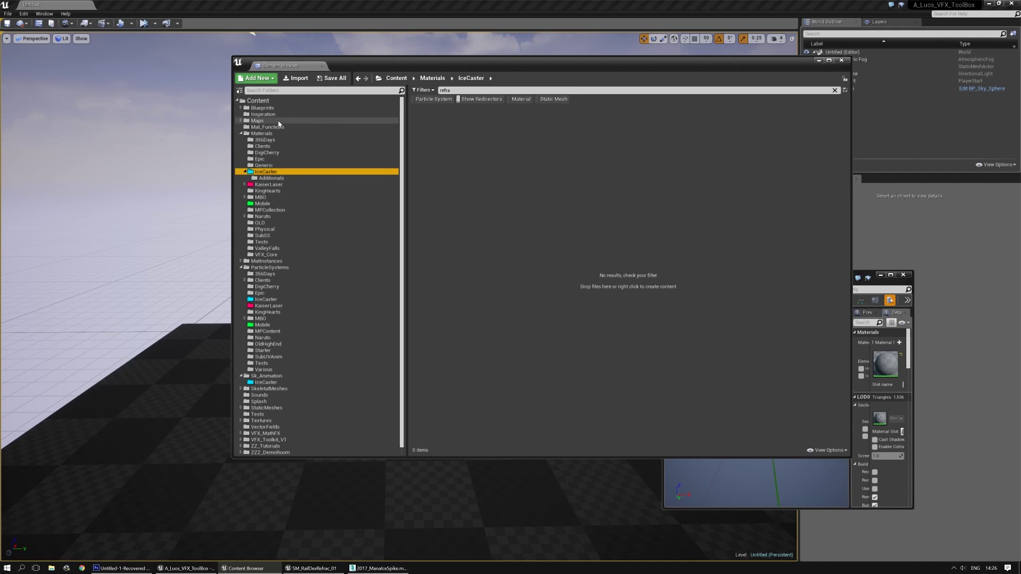
# Clear the "refra" search and open IceCaster's Additionals subfolder in the Content Browser
pyautogui.click(269, 178)
pyautogui.click(268, 171)
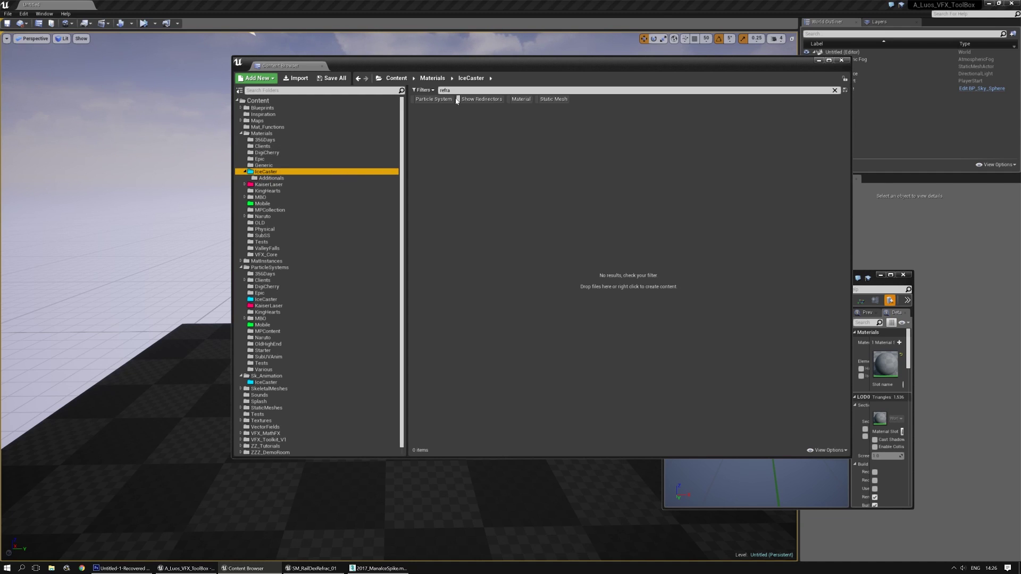
pyautogui.click(490, 101)
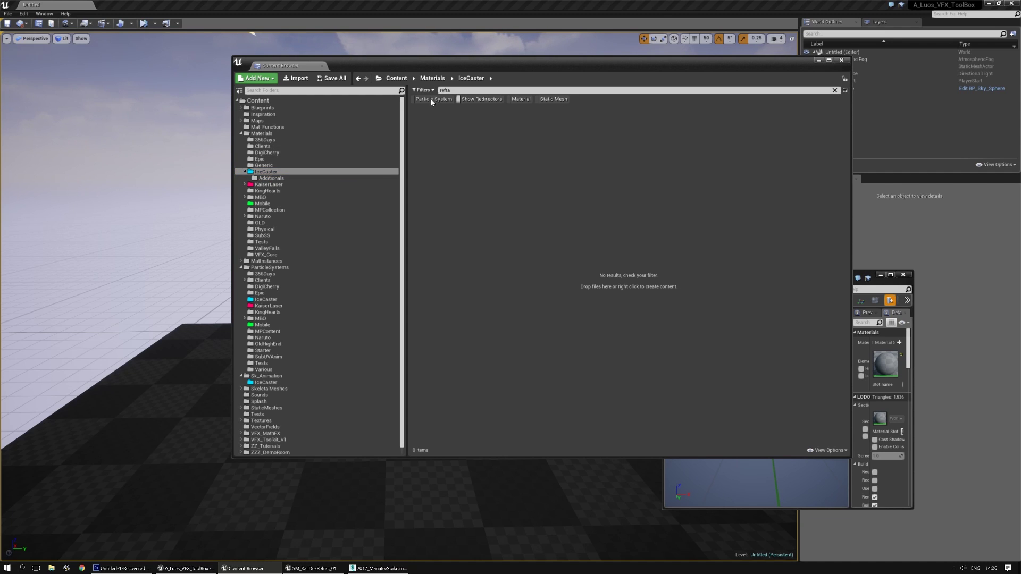
pyautogui.click(269, 179)
pyautogui.click(273, 172)
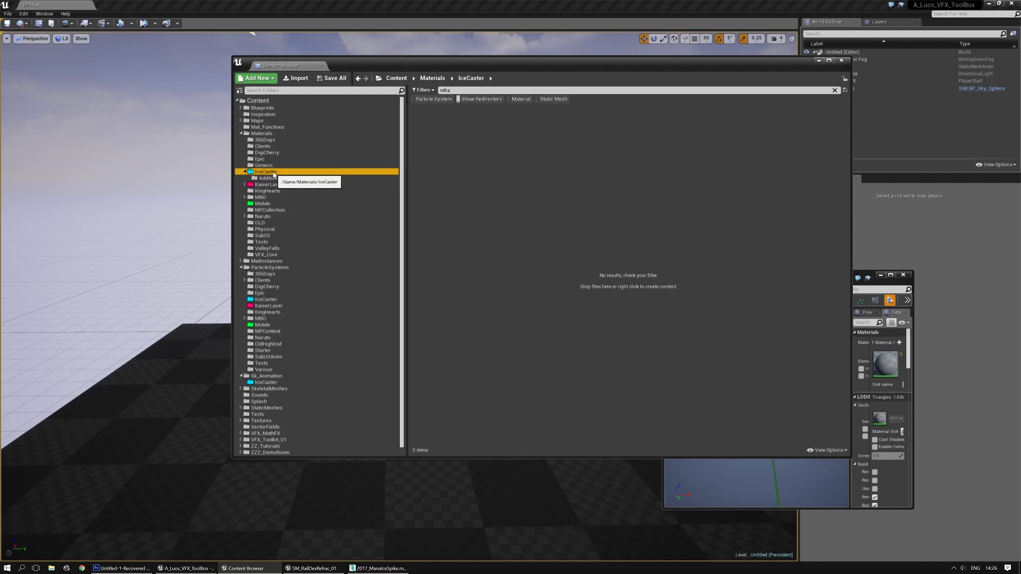
pyautogui.click(263, 160)
pyautogui.click(271, 172)
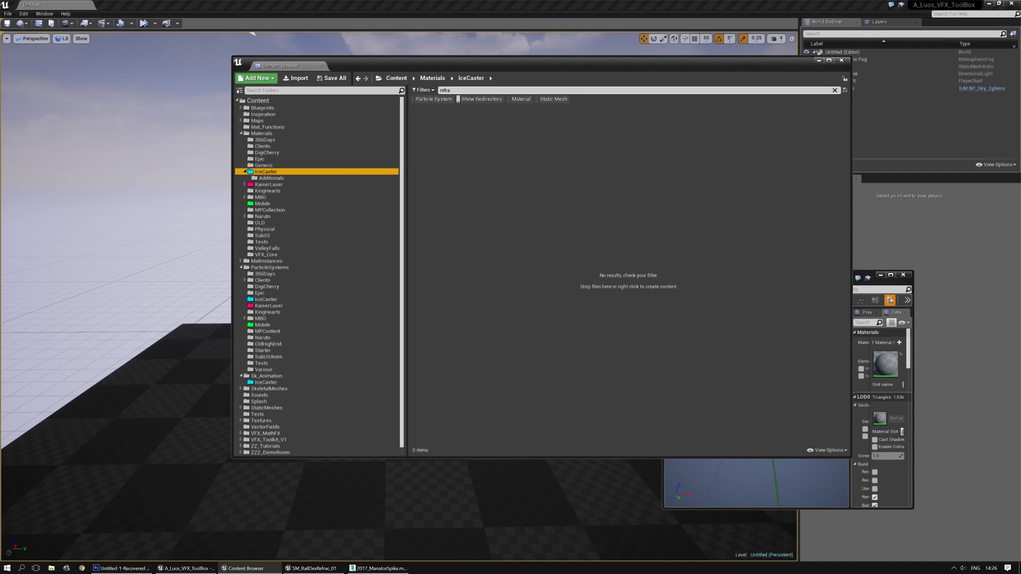
pyautogui.click(835, 90)
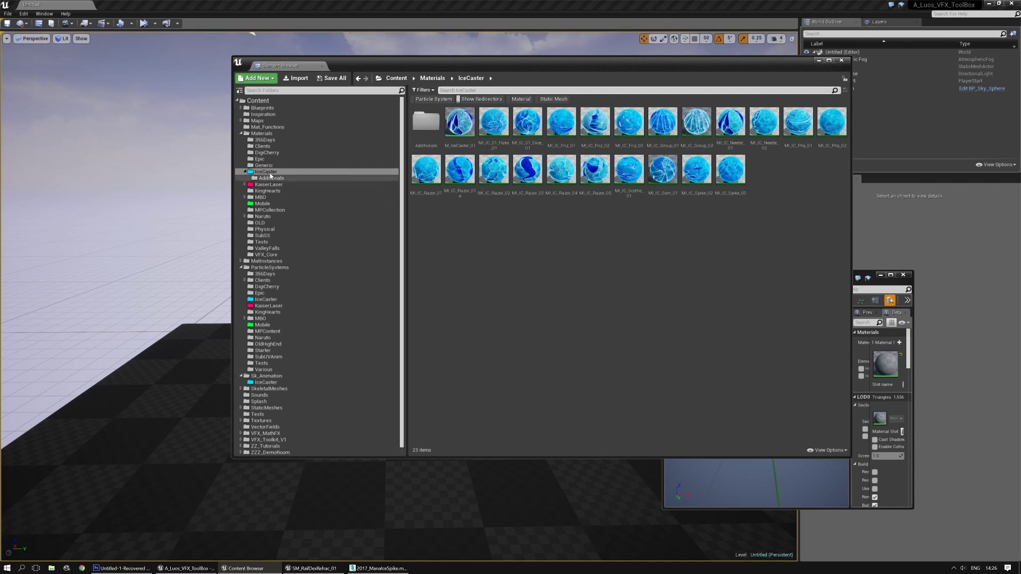
pyautogui.click(269, 178)
pyautogui.rightClick(490, 139)
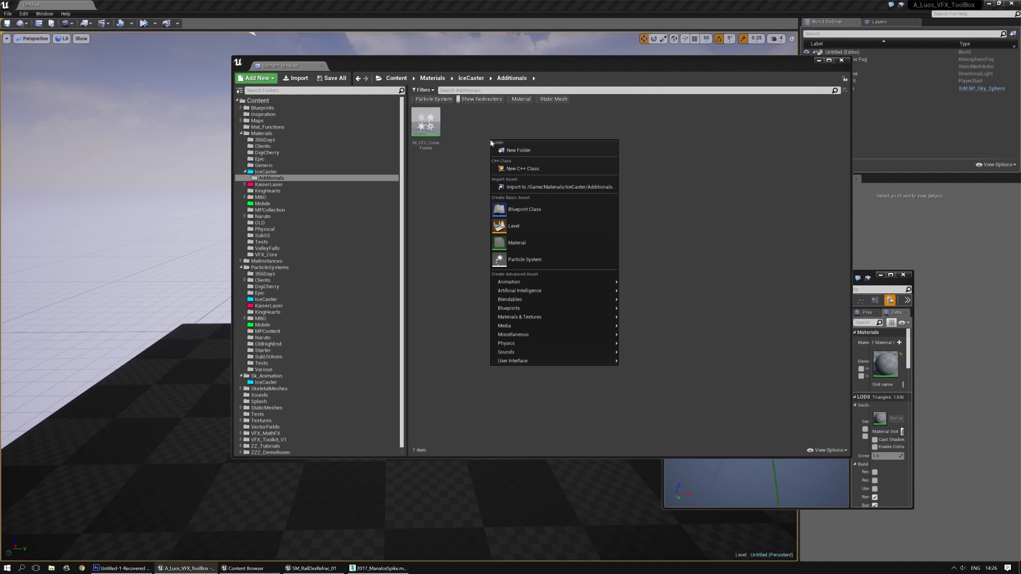
pyautogui.click(522, 244)
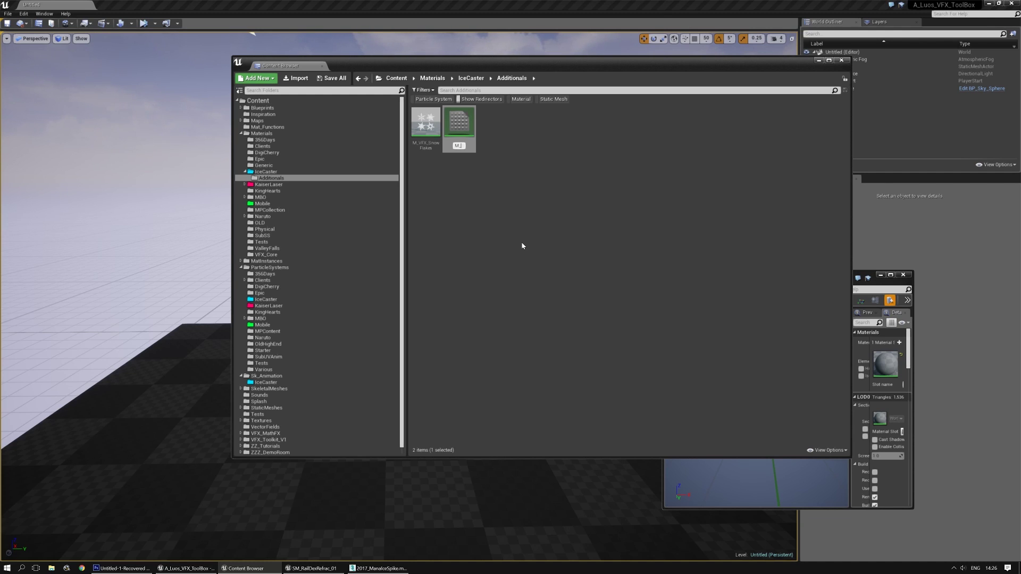
pyautogui.press('Return')
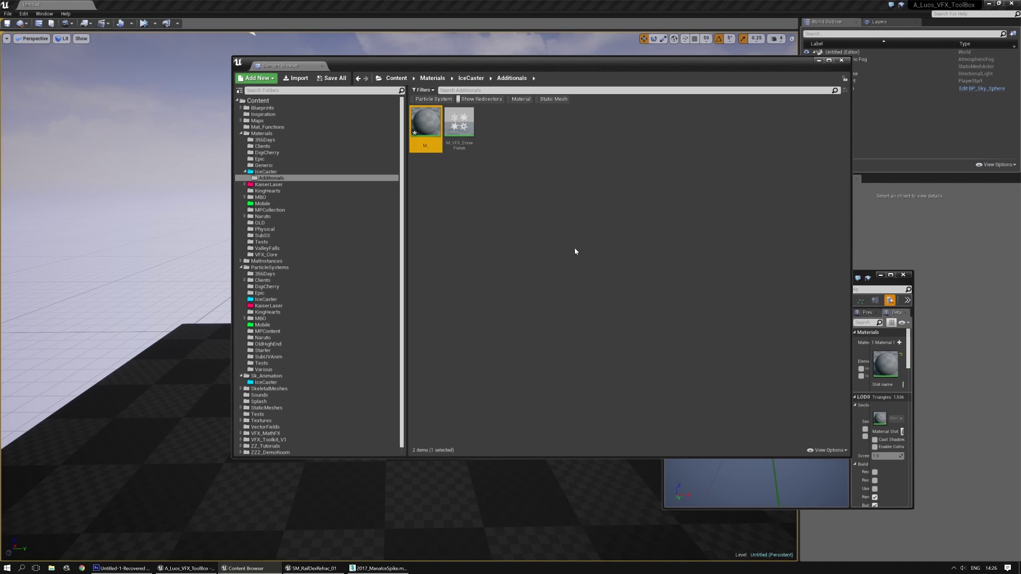
pyautogui.press('Delete')
pyautogui.click(478, 414)
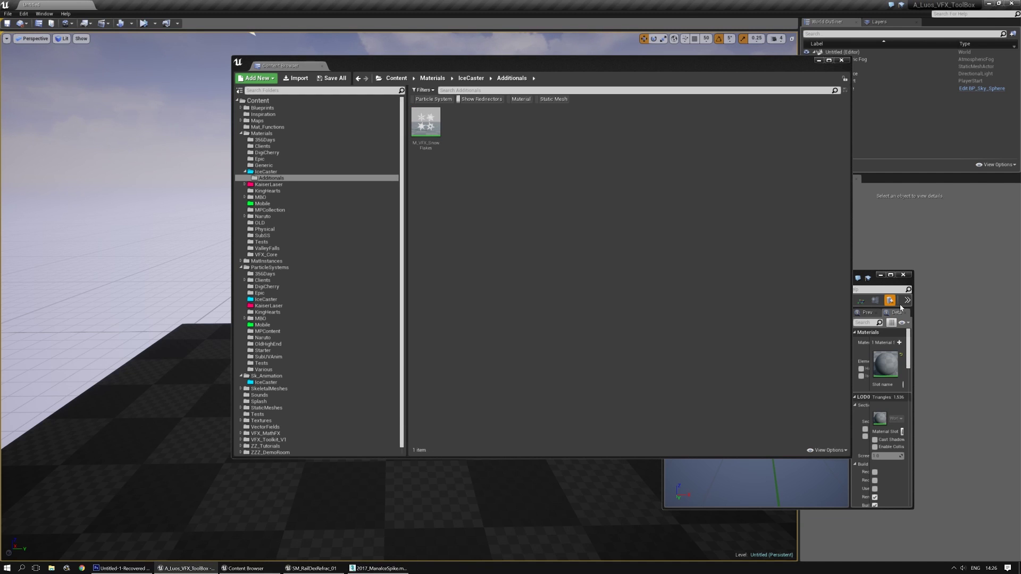
pyautogui.click(895, 289)
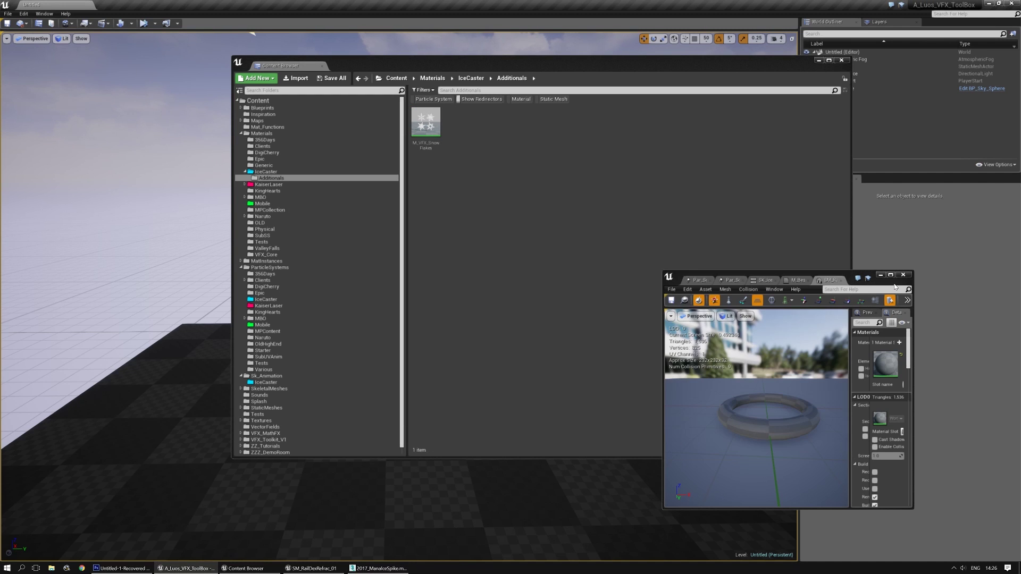
pyautogui.doubleClick(839, 276)
pyautogui.doubleClick(463, 4)
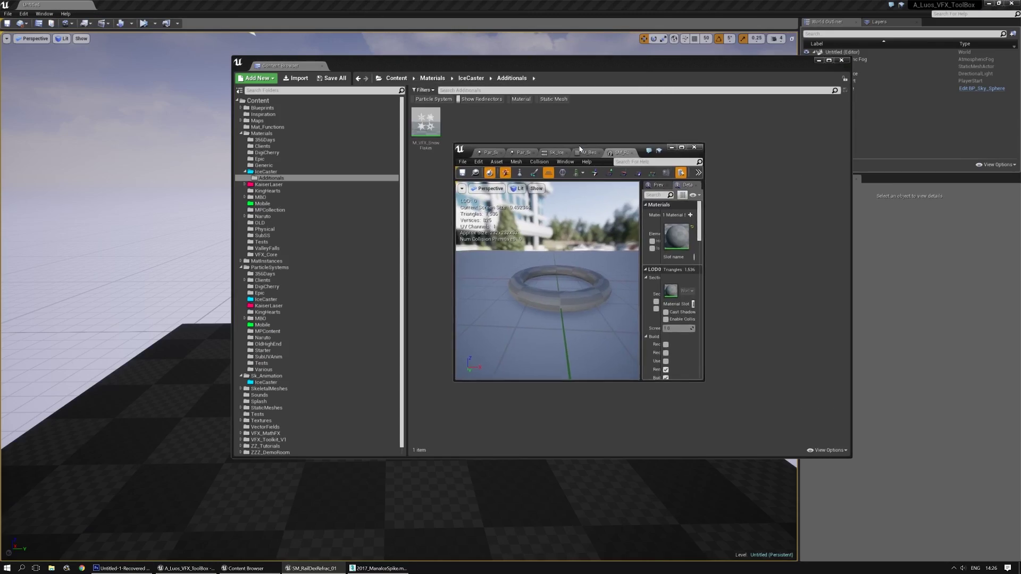
# Set the editor's Application Scale to 1.1 in the Widget Reflector and close it
pyautogui.click(24, 14)
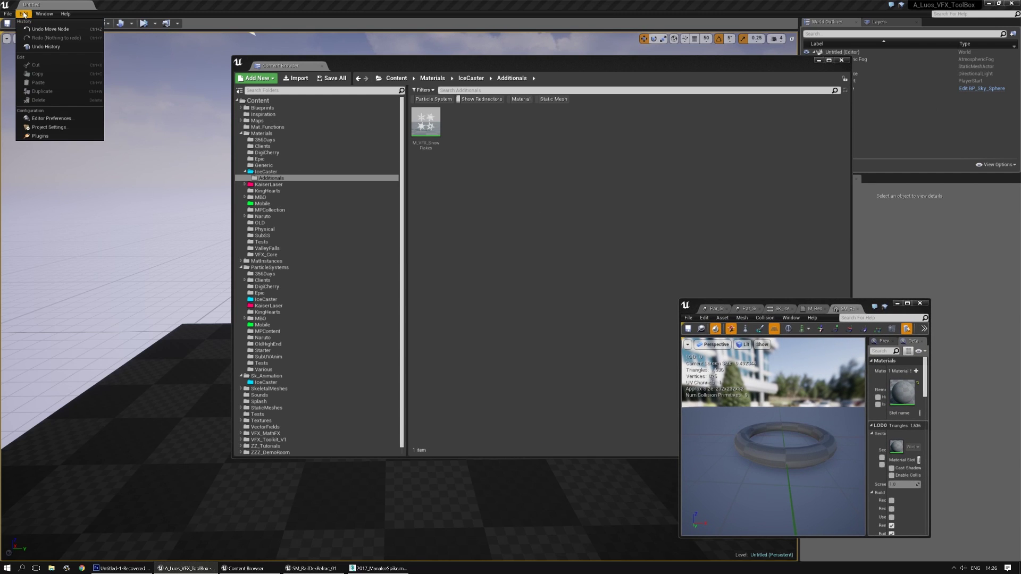
pyautogui.moveTo(43, 14)
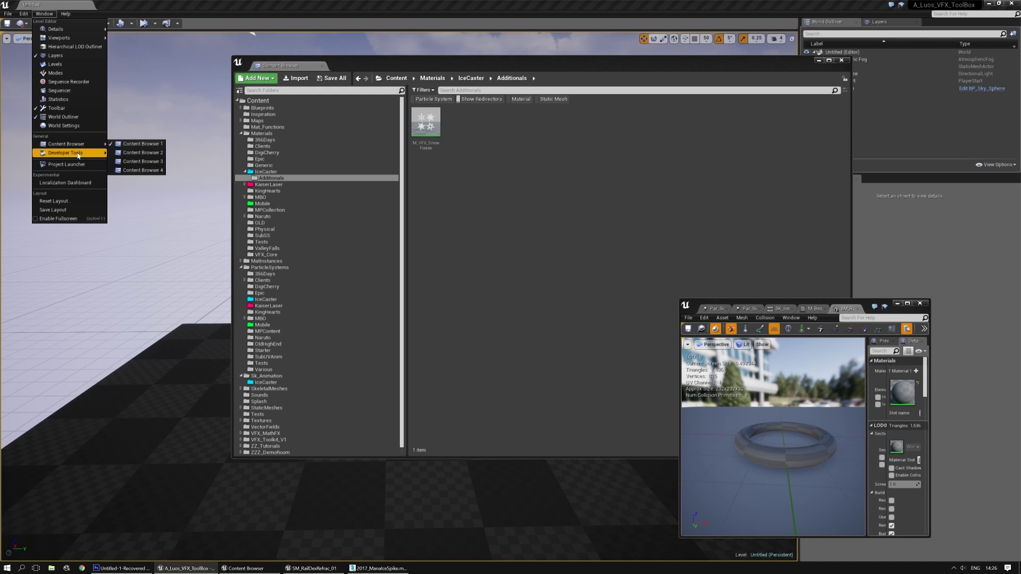
pyautogui.moveTo(78, 155)
pyautogui.click(140, 293)
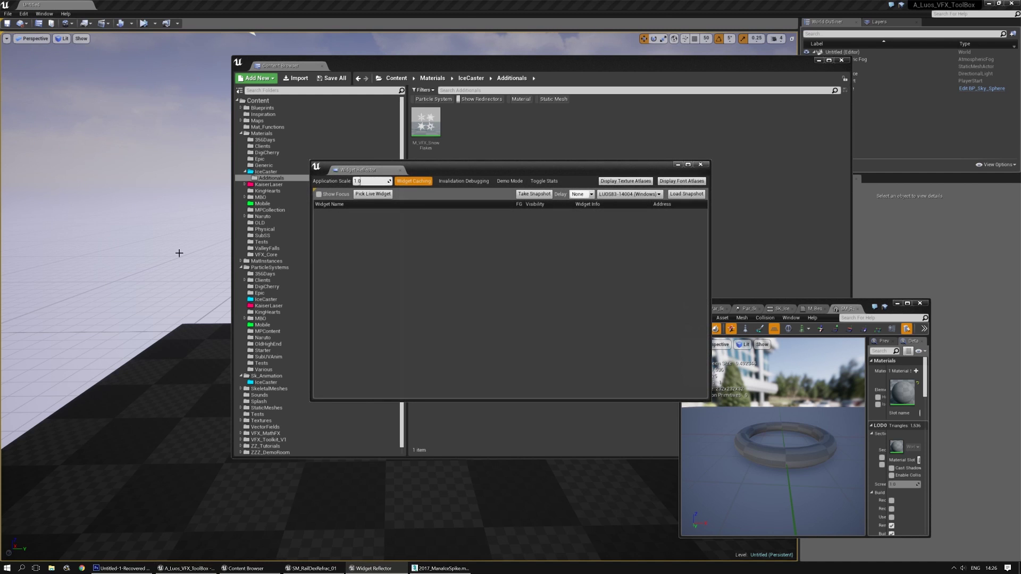
pyautogui.moveTo(390, 181)
pyautogui.mouseDown()
pyautogui.moveTo(468, 183)
pyautogui.moveTo(452, 200)
pyautogui.moveTo(404, 200)
pyautogui.moveTo(388, 189)
pyautogui.mouseUp()
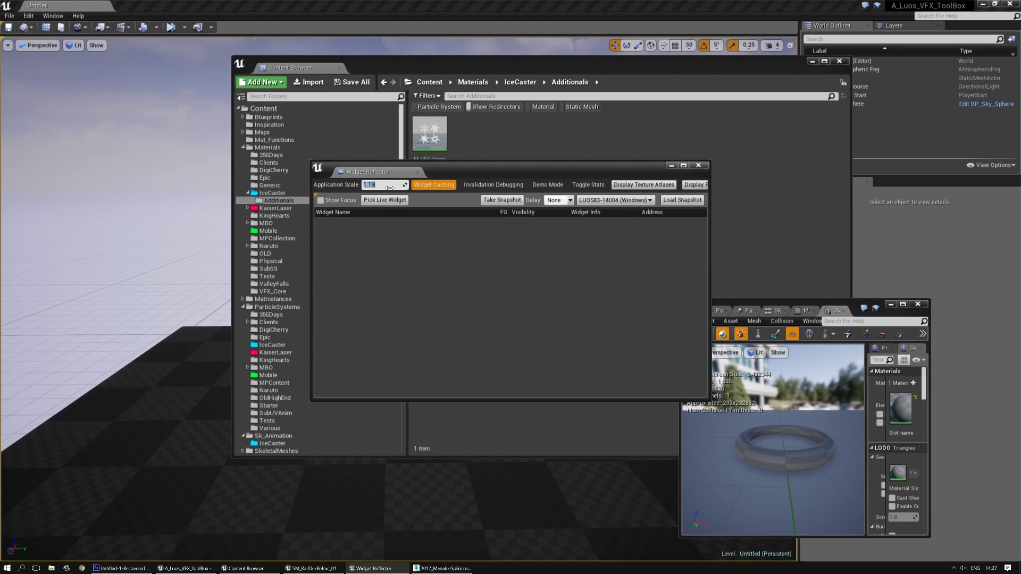
pyautogui.press('Return')
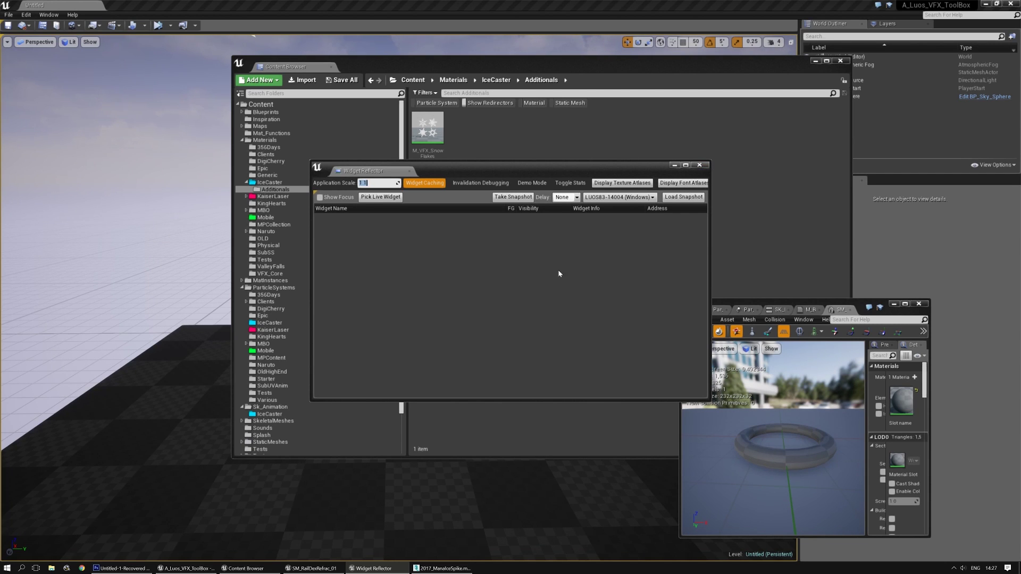
pyautogui.click(700, 166)
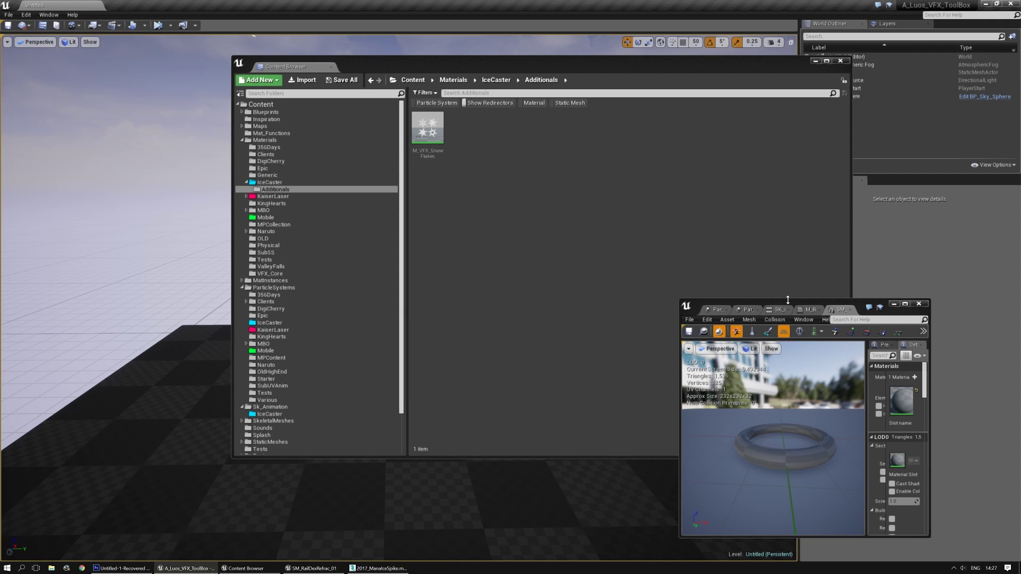
# Reorder the asset editor's open assets so Par_SomShardImpact comes after Par_SomShards, and restore the window to its small size
pyautogui.moveTo(783, 304); pyautogui.dragTo(545, 219)
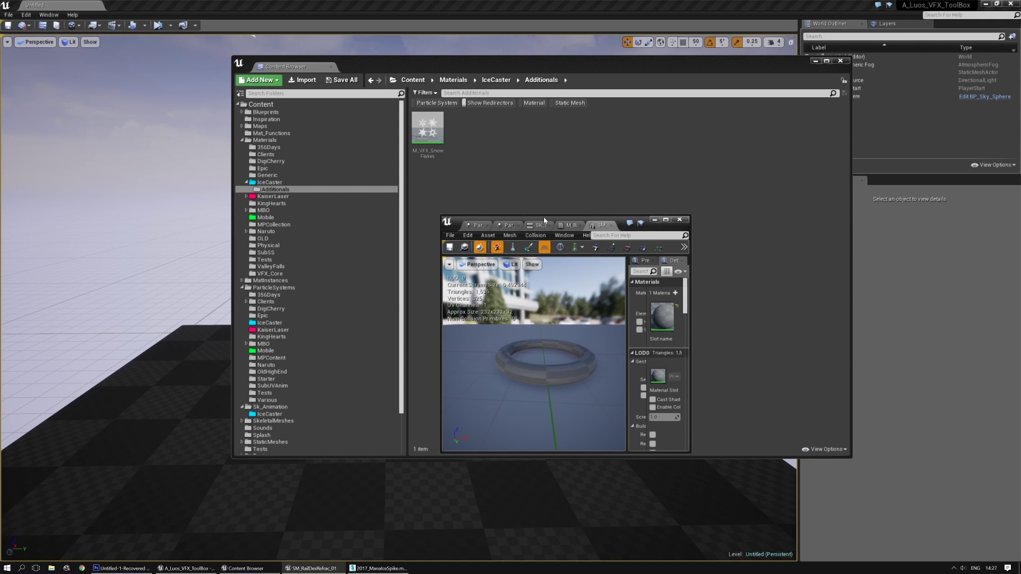
pyautogui.doubleClick(544, 217)
pyautogui.click(141, 5)
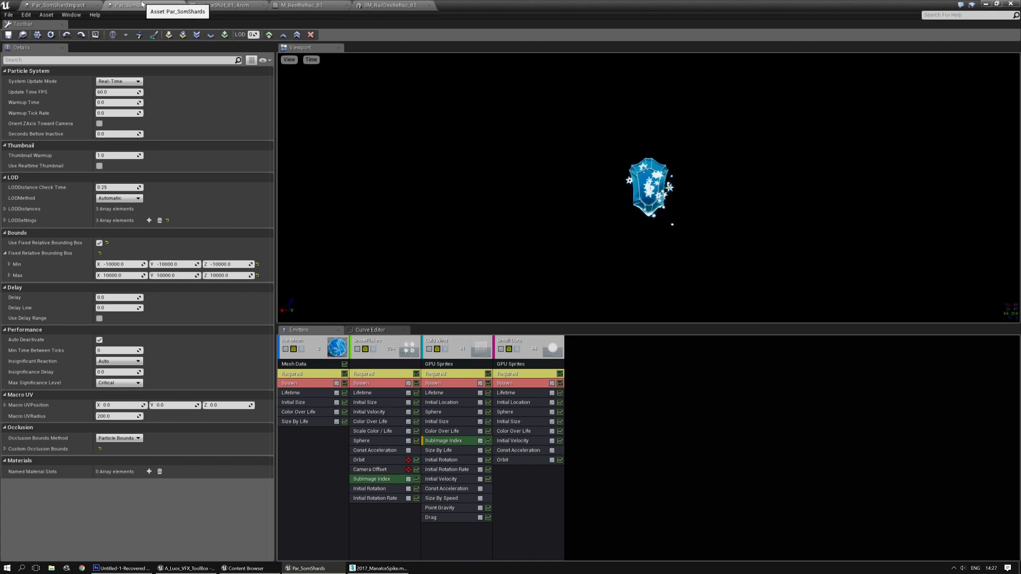
pyautogui.click(56, 5)
pyautogui.moveTo(56, 5); pyautogui.dragTo(130, 5)
pyautogui.moveTo(648, 5); pyautogui.dragTo(785, 354)
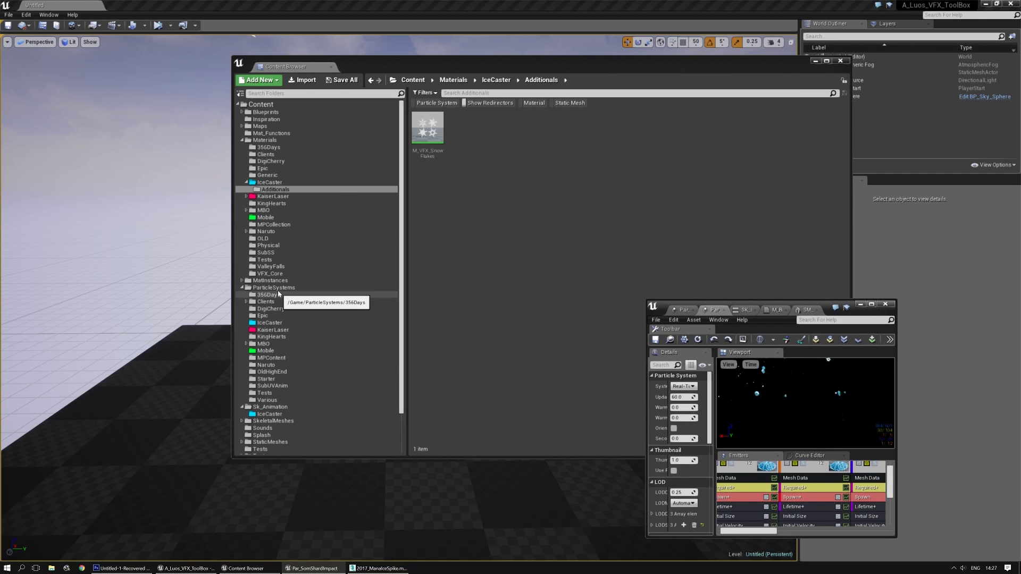
# Create a new particle system in the ParticleSystems/IceCaster folder
pyautogui.click(270, 323)
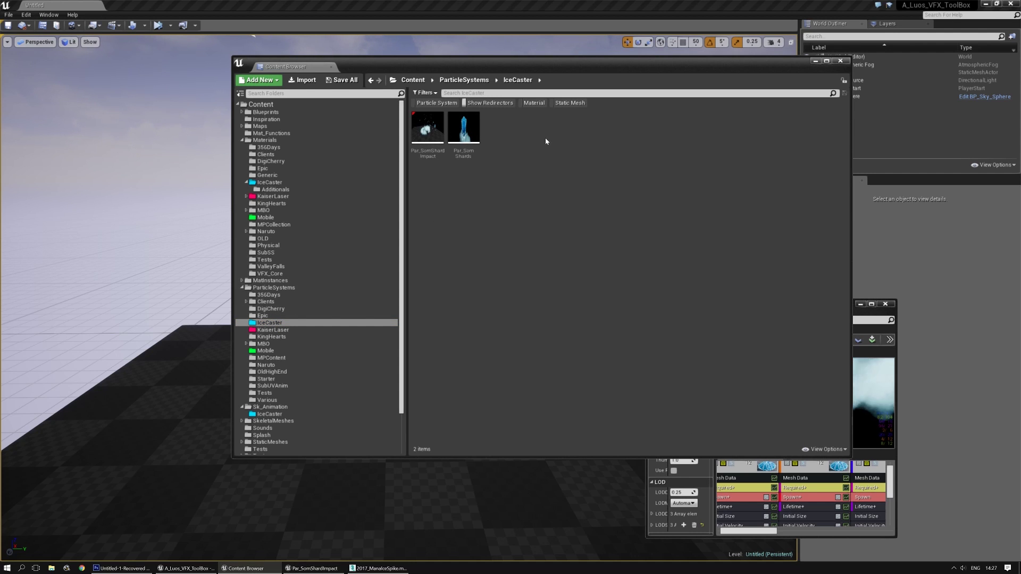
pyautogui.rightClick(528, 145)
pyautogui.click(574, 276)
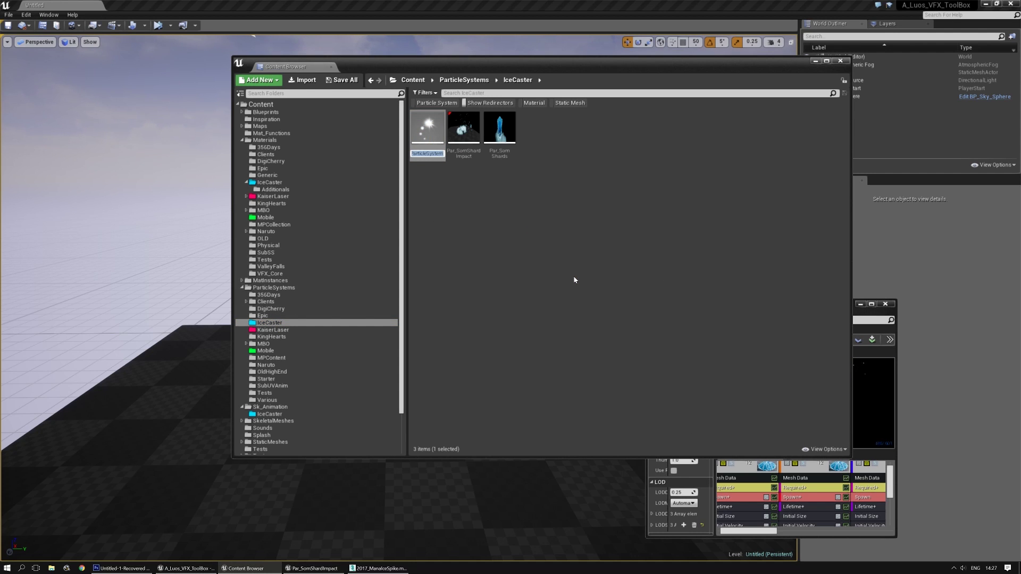
# Name the new particle system Par_MovementForce_01
pyautogui.write('Par_')
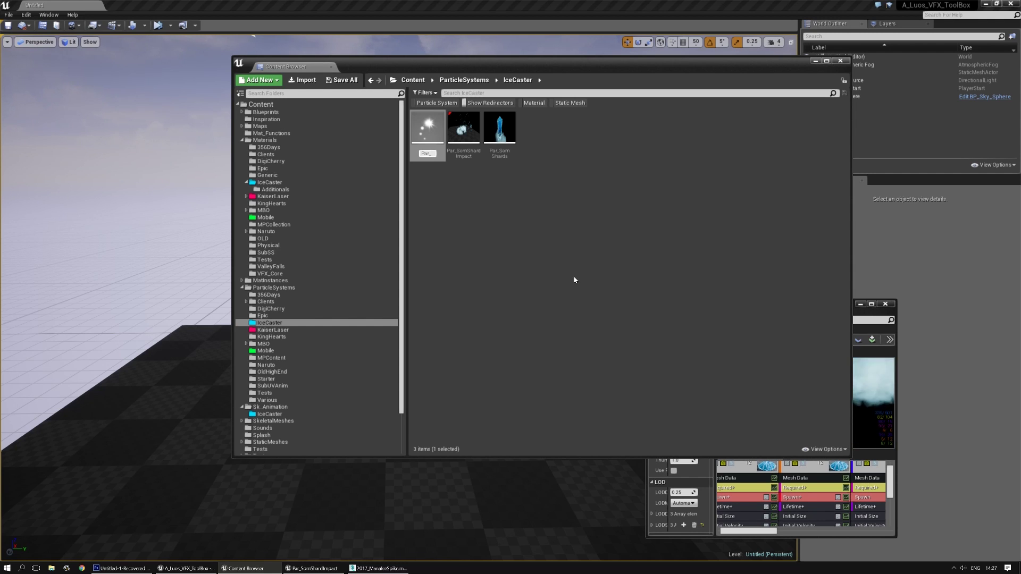
pyautogui.write('ShotRef')
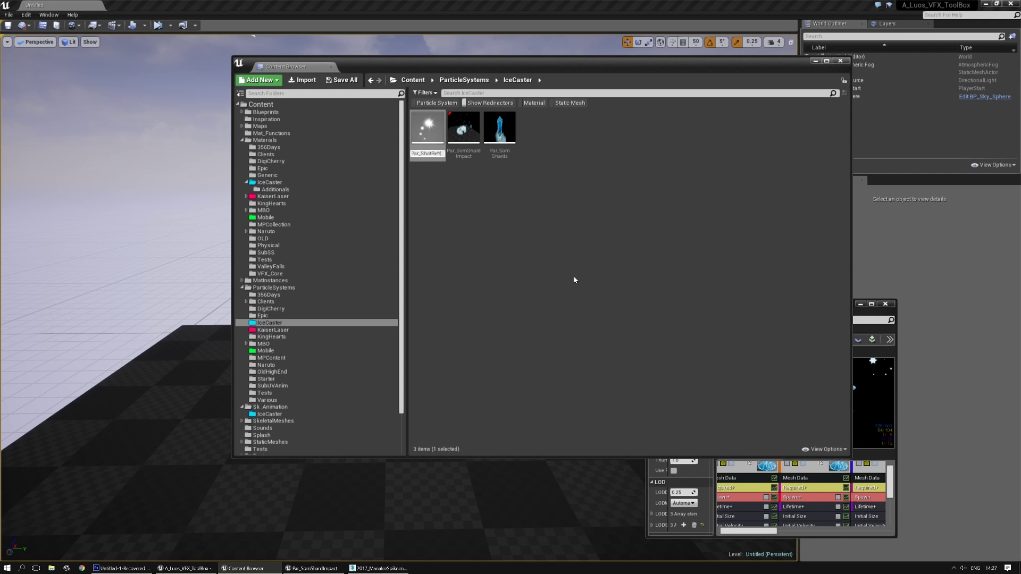
pyautogui.write('raction_01')
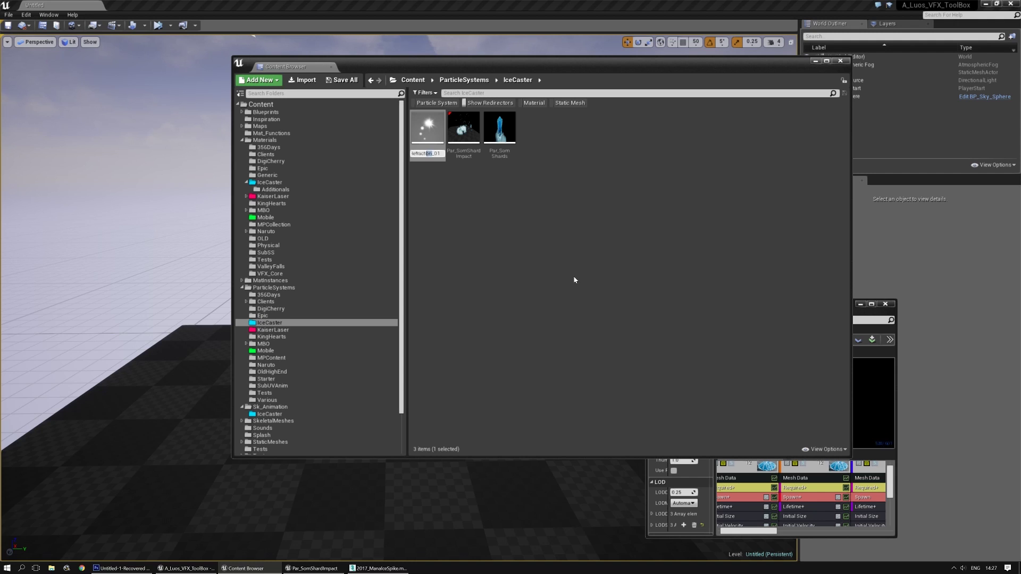
pyautogui.hotkey('shift', 'Left')
pyautogui.hotkey('shift', 'Left')
pyautogui.hotkey('shift', 'Left')
pyautogui.hotkey('shift', 'Left')
pyautogui.hotkey('shift', 'Left')
pyautogui.hotkey('shift', 'Left')
pyautogui.hotkey('shift', 'Left')
pyautogui.hotkey('shift', 'Left')
pyautogui.hotkey('shift', 'Left')
pyautogui.hotkey('shift', 'Left')
pyautogui.hotkey('shift', 'Right')
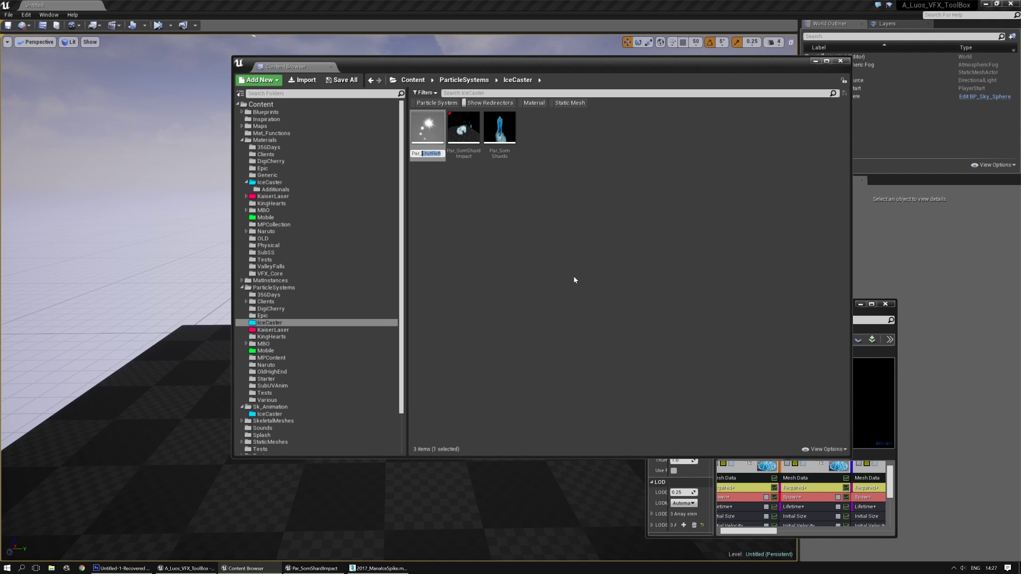
pyautogui.write('MovementF')
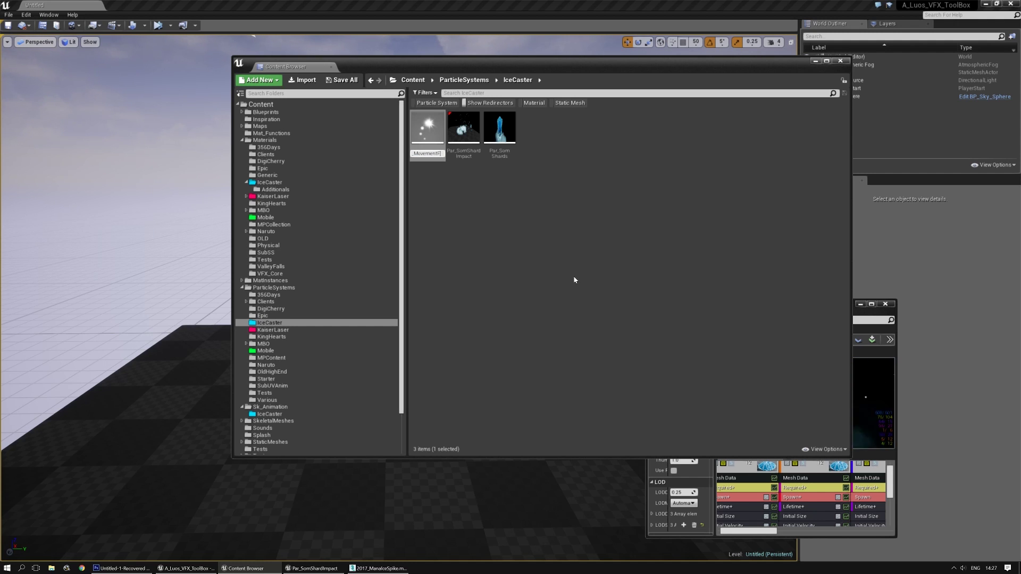
pyautogui.press('Return')
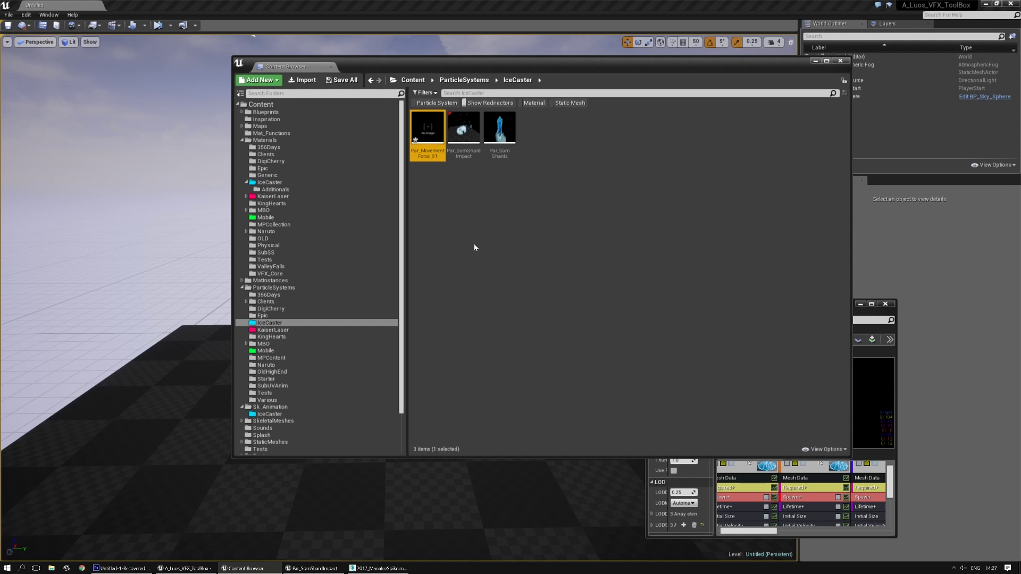
# Open Par_MovementForce_01 in an enlarged window and set its Initial Size to a Distribution Vector Constant of 1.0 on X, Y and Z
pyautogui.doubleClick(424, 129)
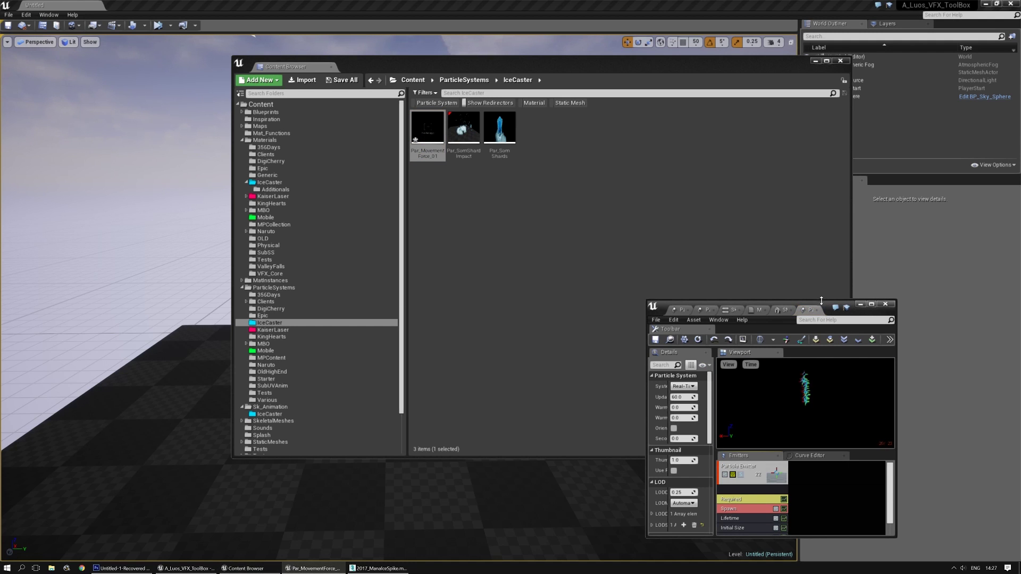
pyautogui.doubleClick(819, 304)
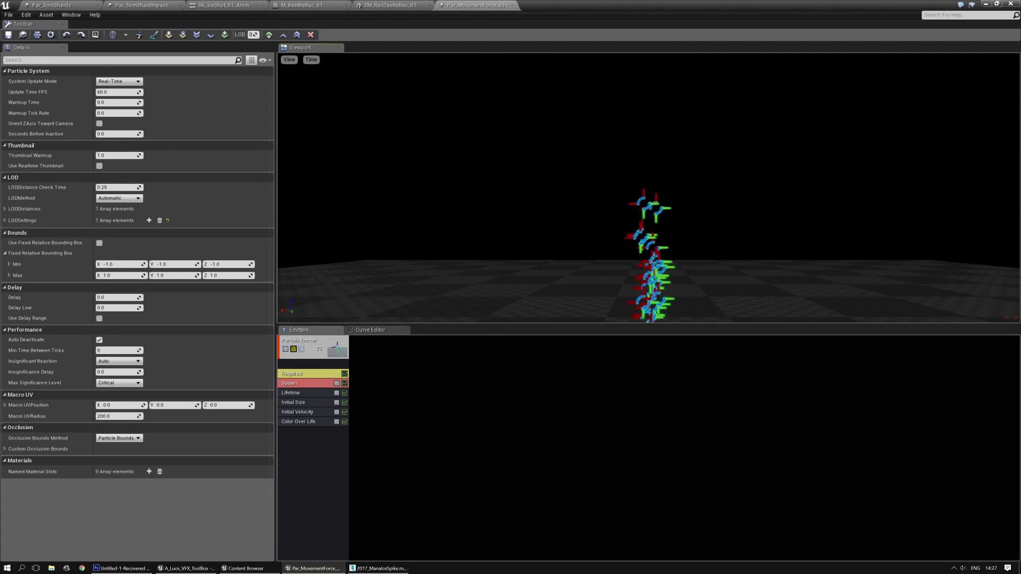
pyautogui.click(302, 402)
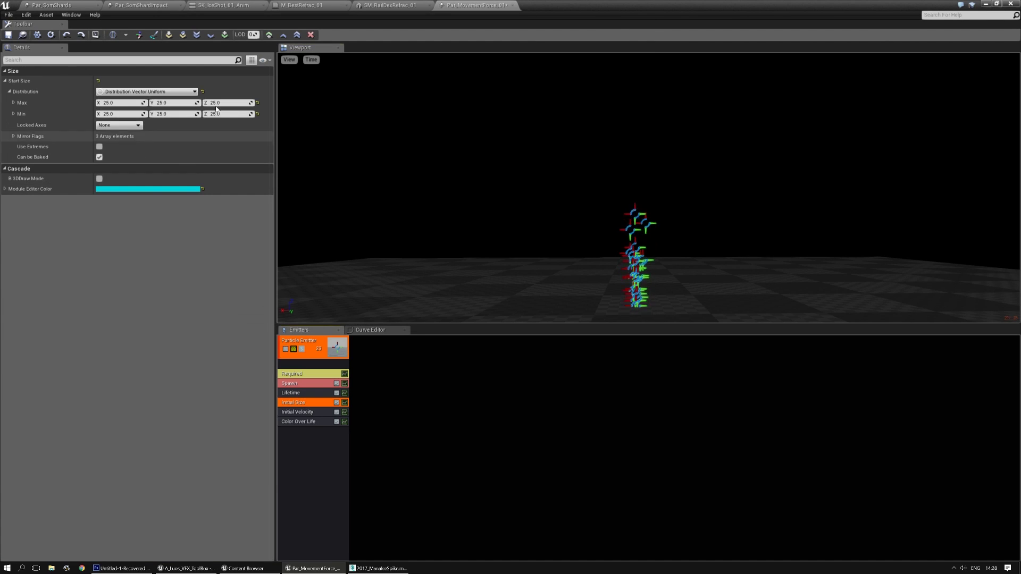
pyautogui.click(150, 92)
pyautogui.click(118, 108)
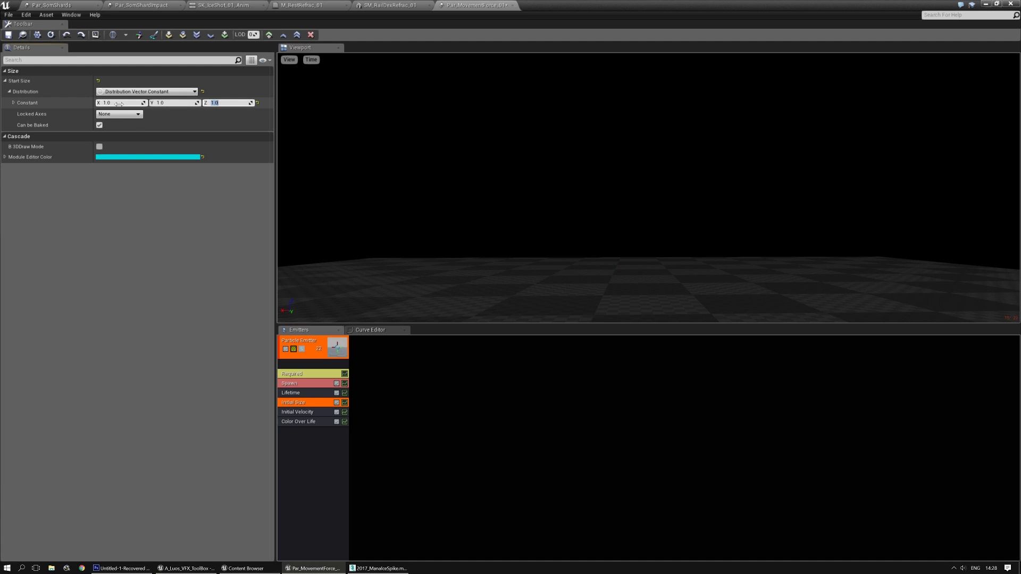
# Add a New Mesh Data type module to the particle emitter
pyautogui.rightClick(300, 367)
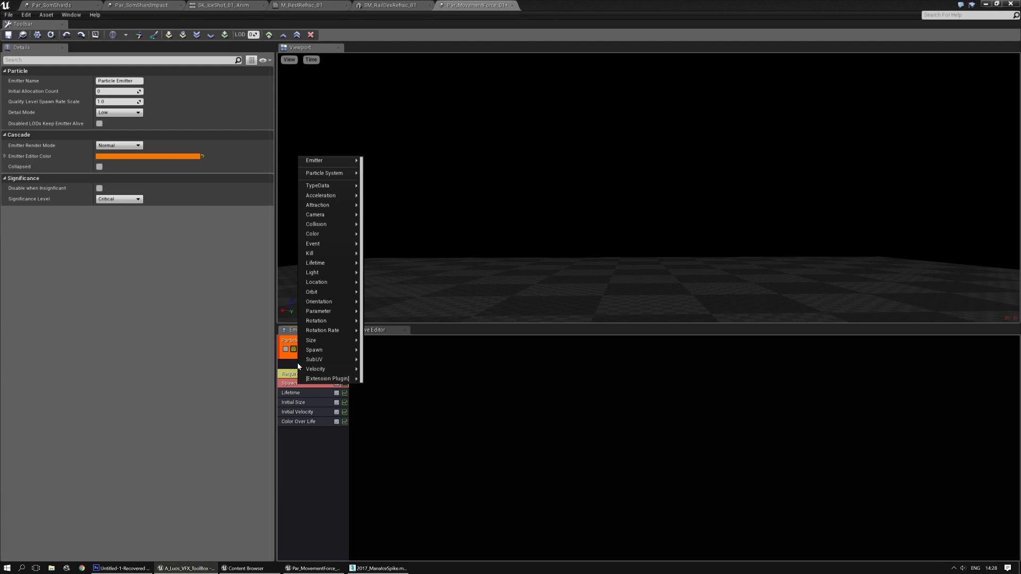
pyautogui.moveTo(329, 190)
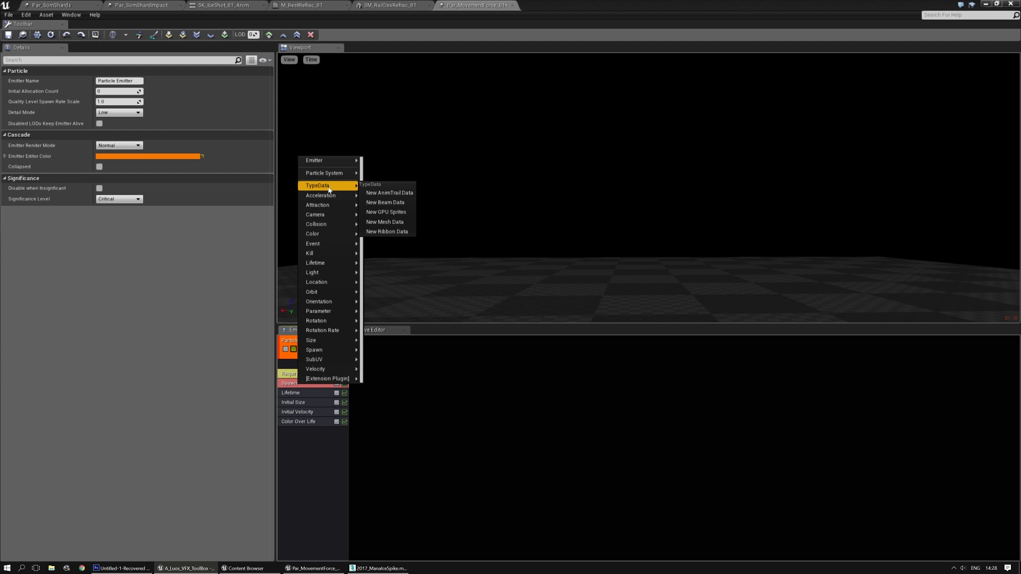
pyautogui.click(385, 222)
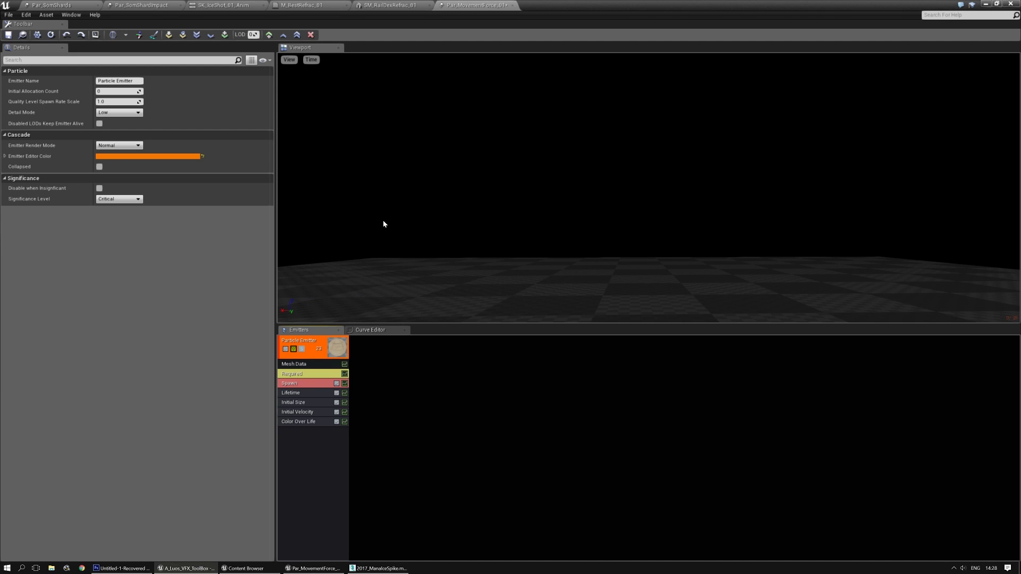
# Assign the SM_RailDexRefrac_01 static mesh to the Mesh Data module and enable Override Material
pyautogui.click(400, 4)
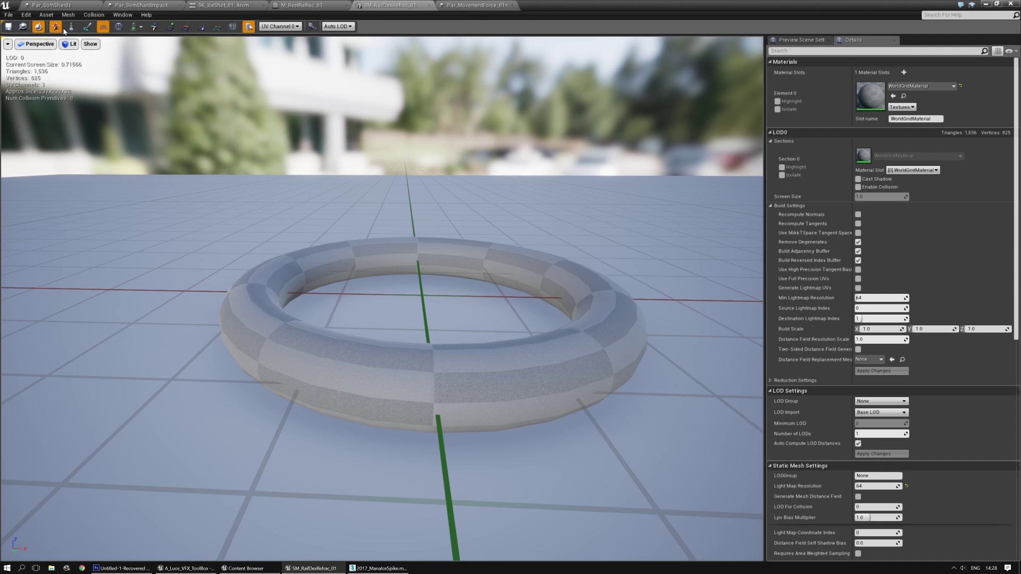
pyautogui.click(22, 28)
pyautogui.click(473, 5)
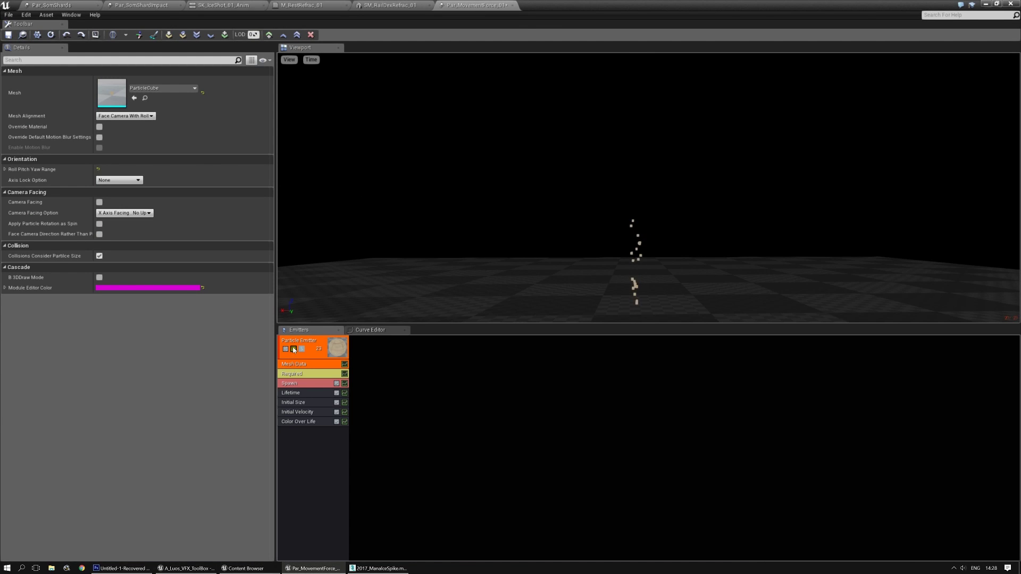
pyautogui.click(135, 98)
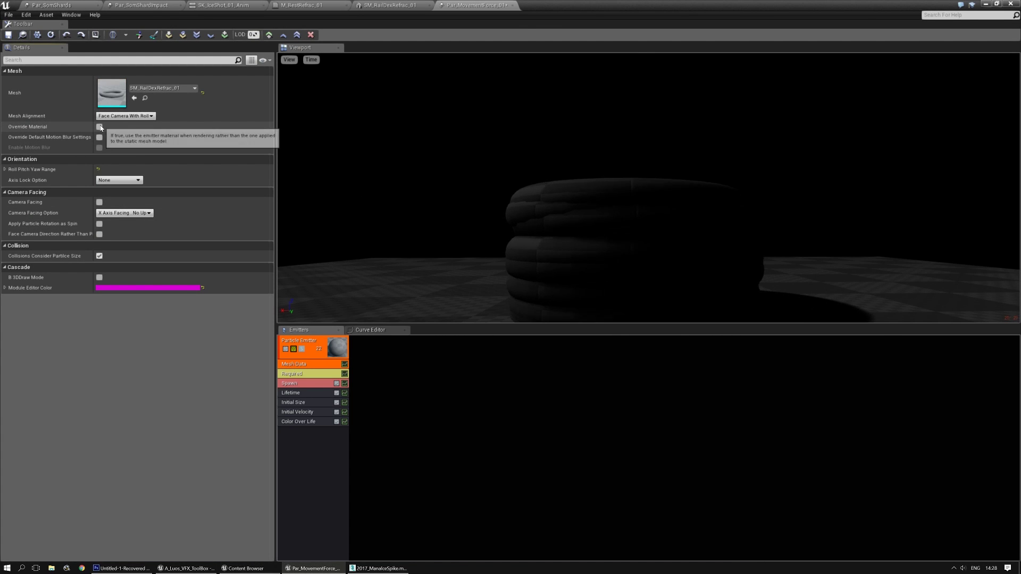
pyautogui.click(99, 127)
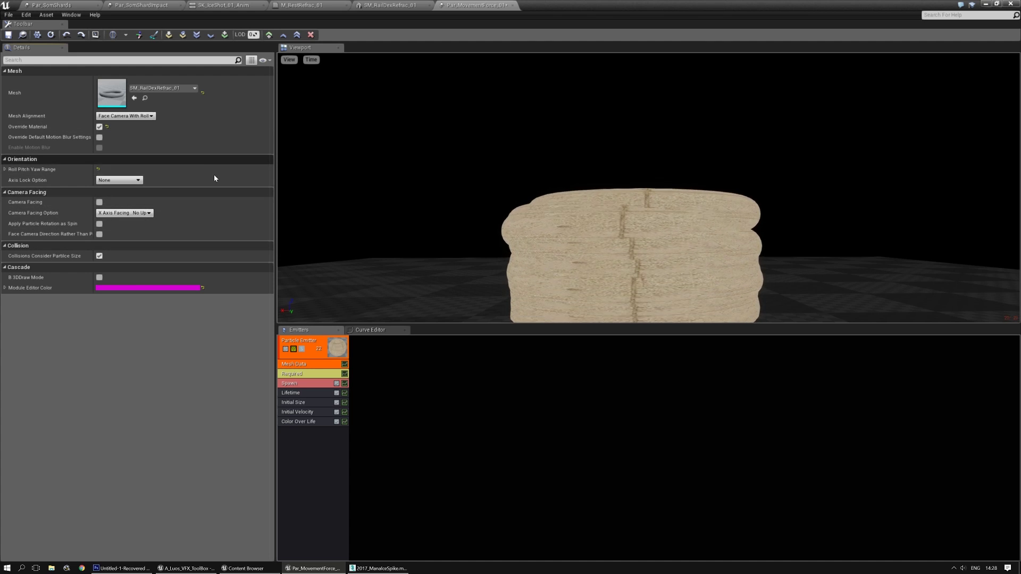
# Set the emitter's material in the Required module to M_BestRefrac_01
pyautogui.click(295, 384)
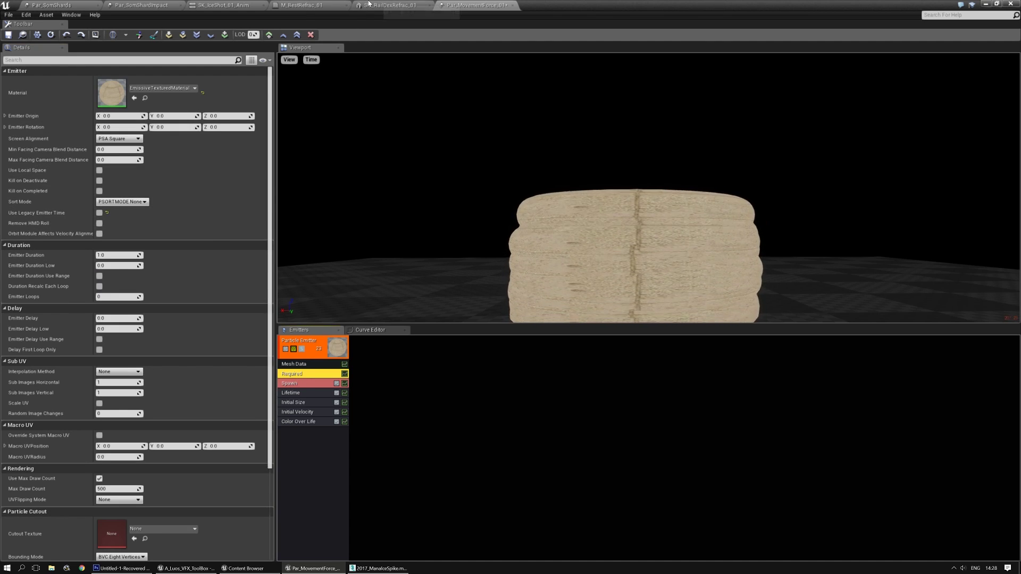
pyautogui.click(321, 4)
pyautogui.click(29, 36)
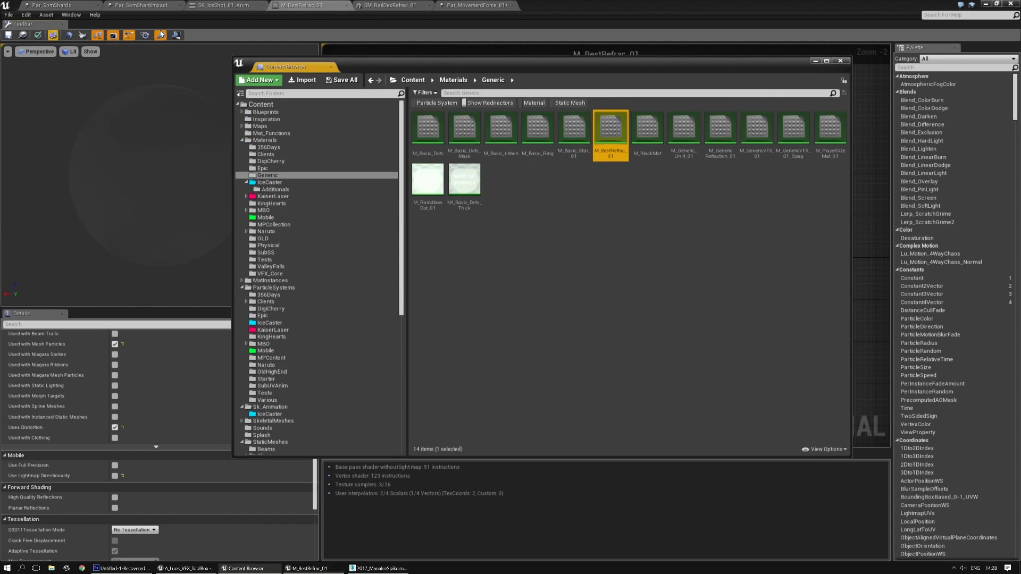
pyautogui.click(473, 4)
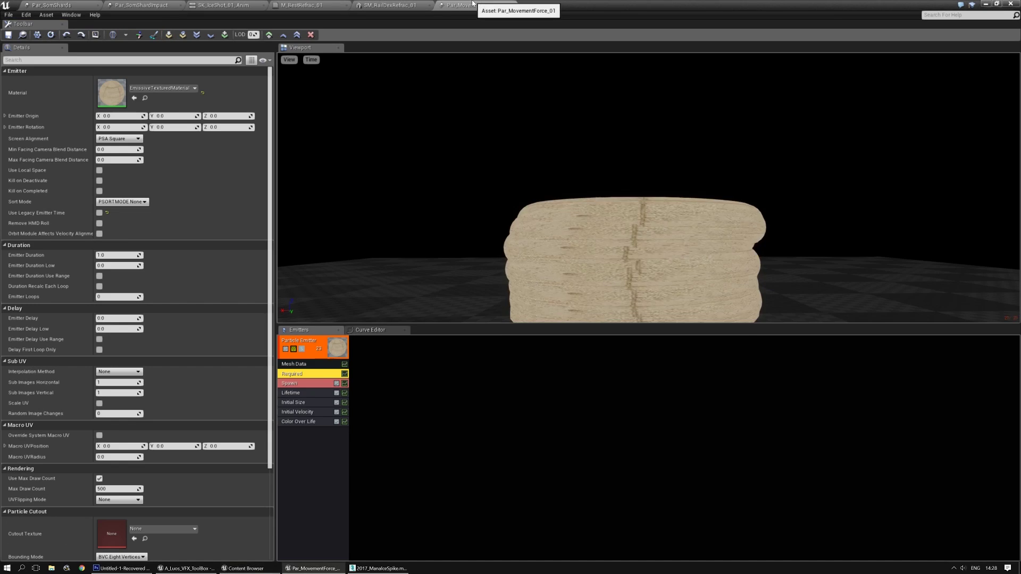
pyautogui.click(134, 98)
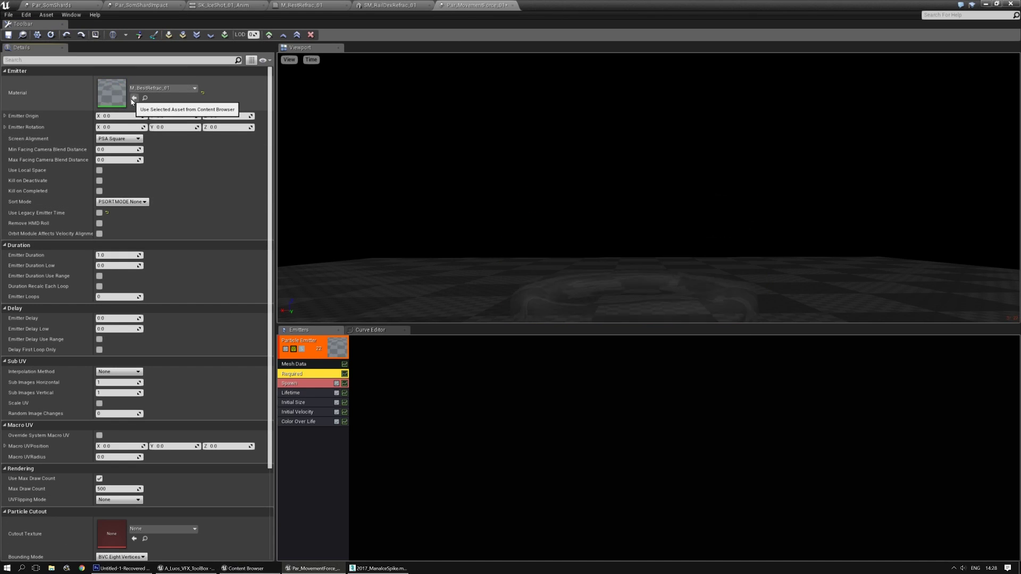
# Enable Use Local Space and Kill on Completed in the emitter's Required module
pyautogui.click(100, 171)
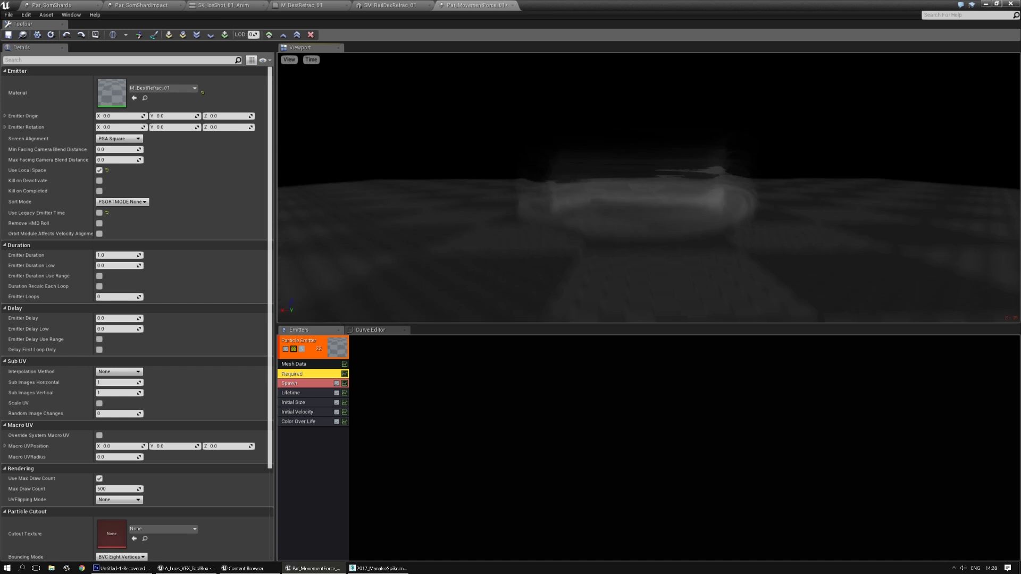
pyautogui.moveTo(694, 203); pyautogui.dragTo(676, 230)
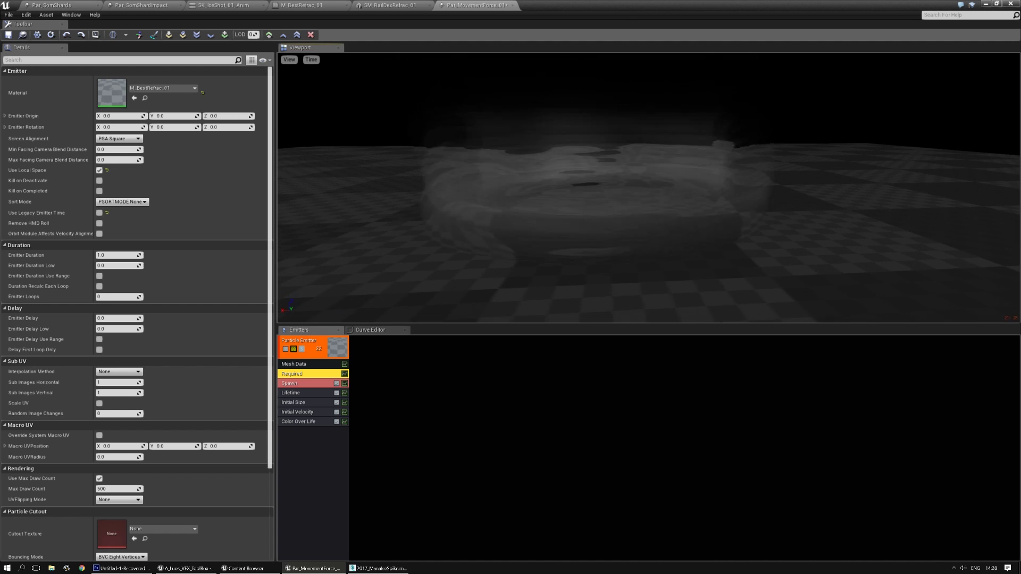
pyautogui.click(100, 192)
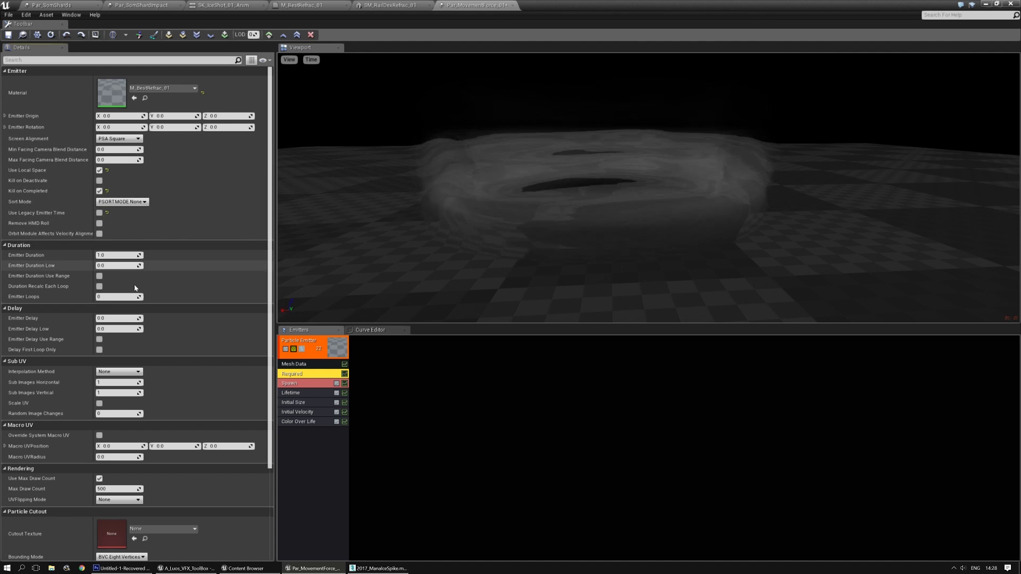
pyautogui.scroll(-2, 171, 342)
pyautogui.scroll(-2, 170, 342)
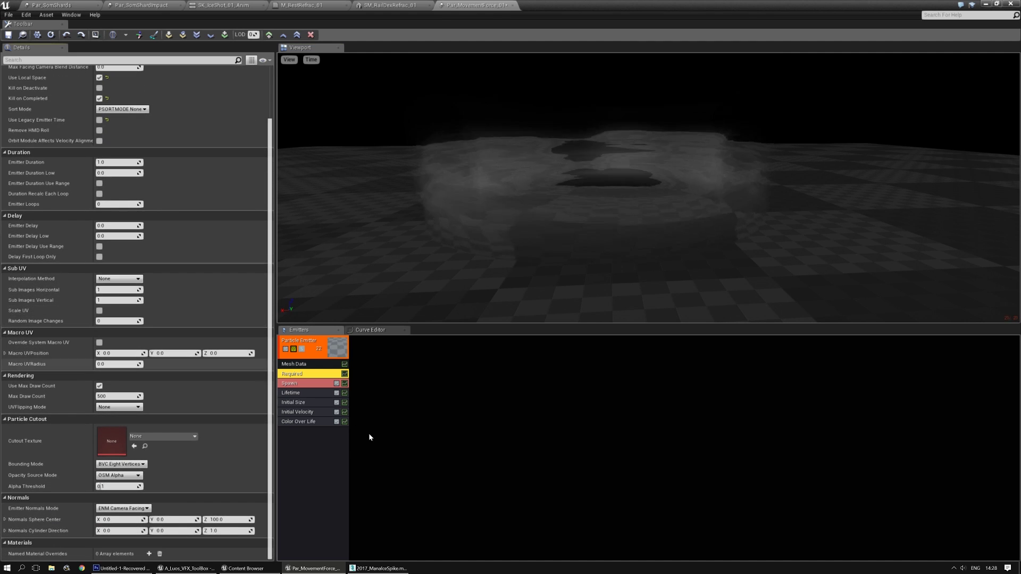
# Set the emitter's constant spawn rate to 0 and add a Burst List entry with a count of 1
pyautogui.click(294, 403)
pyautogui.click(307, 413)
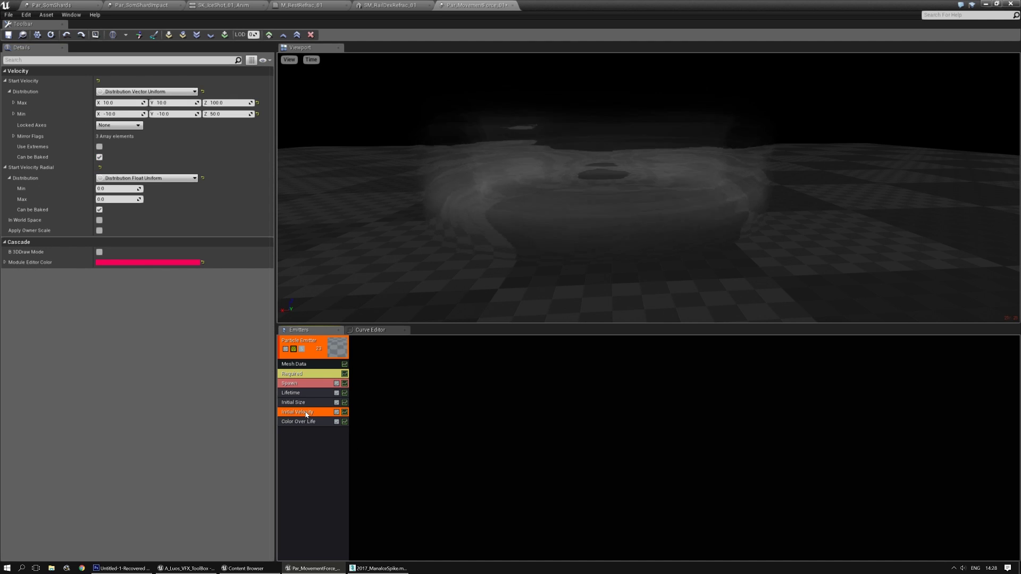
pyautogui.click(291, 383)
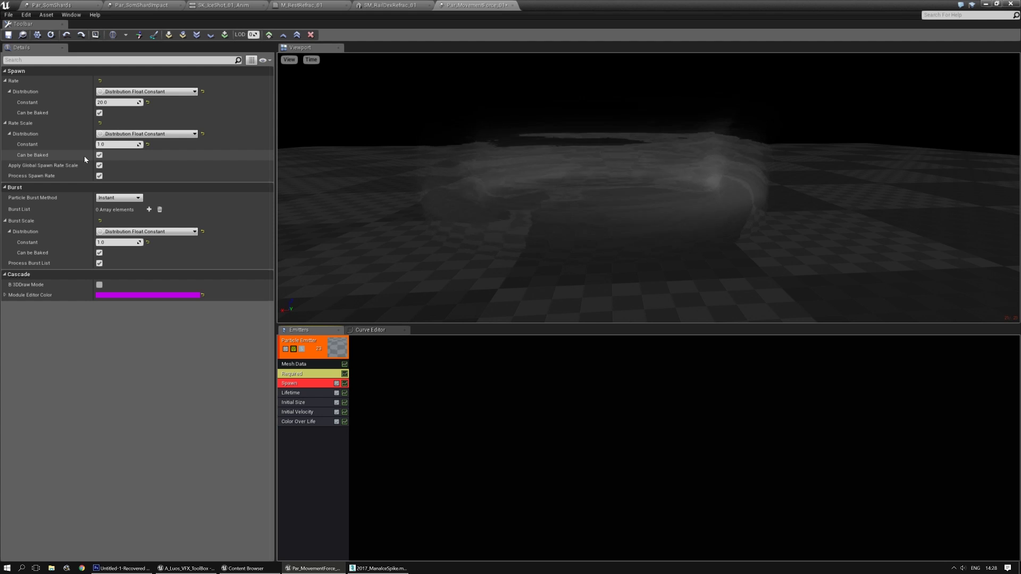
pyautogui.click(127, 93)
pyautogui.click(132, 108)
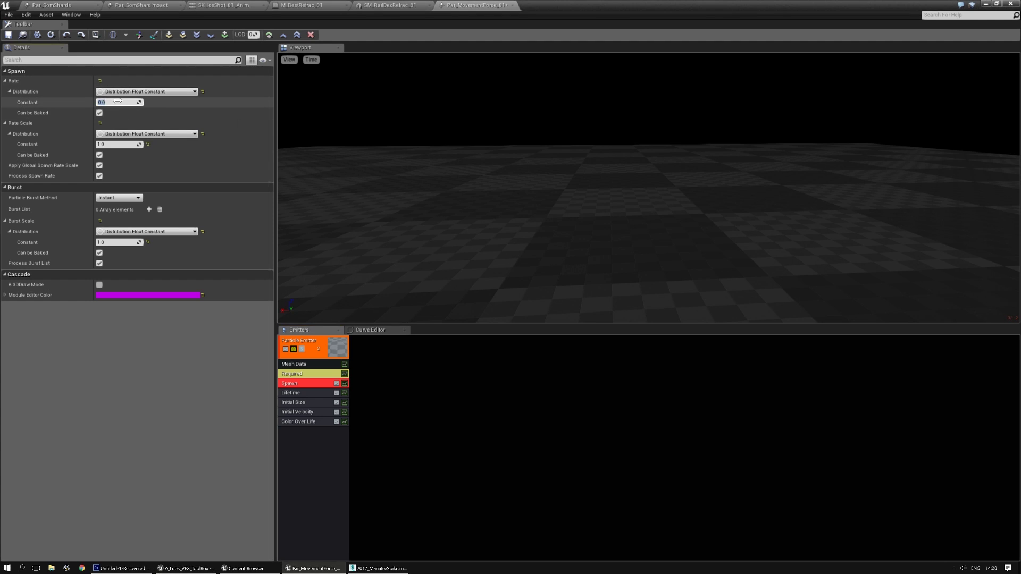
pyautogui.click(148, 210)
pyautogui.click(114, 231)
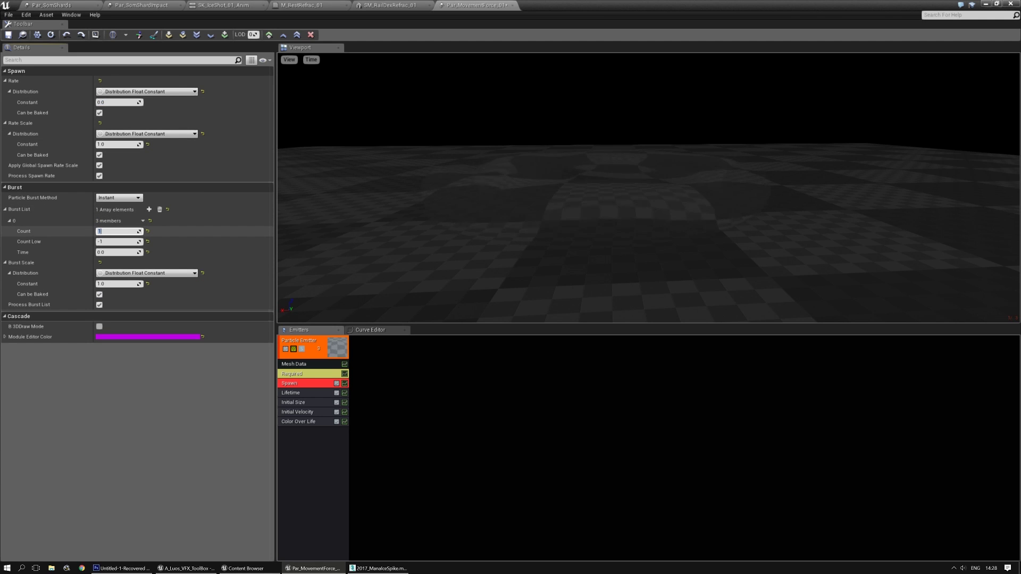
# Add a Size By Life module to the particle emitter and open its settings
pyautogui.rightClick(299, 439)
pyautogui.moveTo(304, 416)
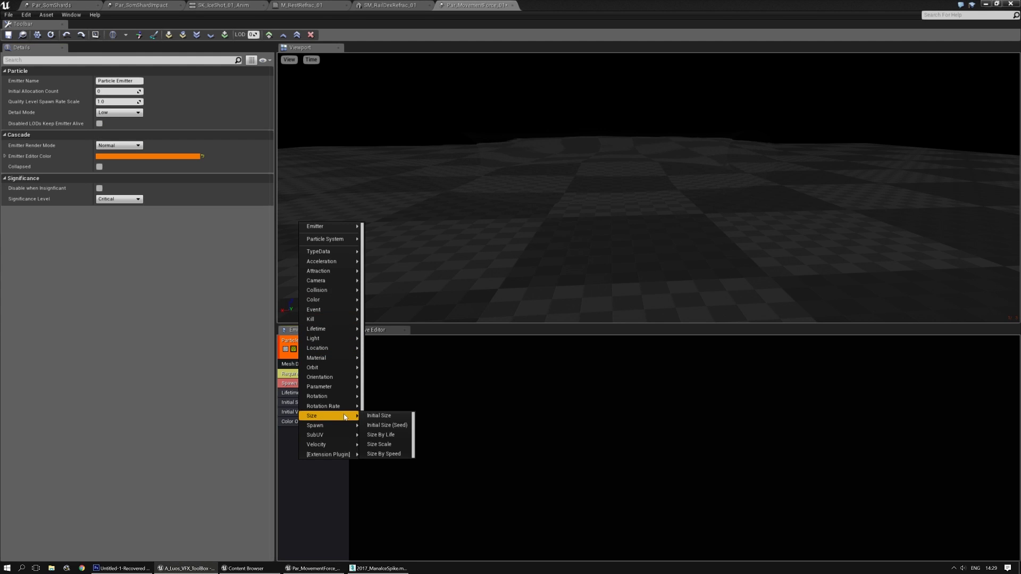
pyautogui.click(395, 437)
pyautogui.click(311, 431)
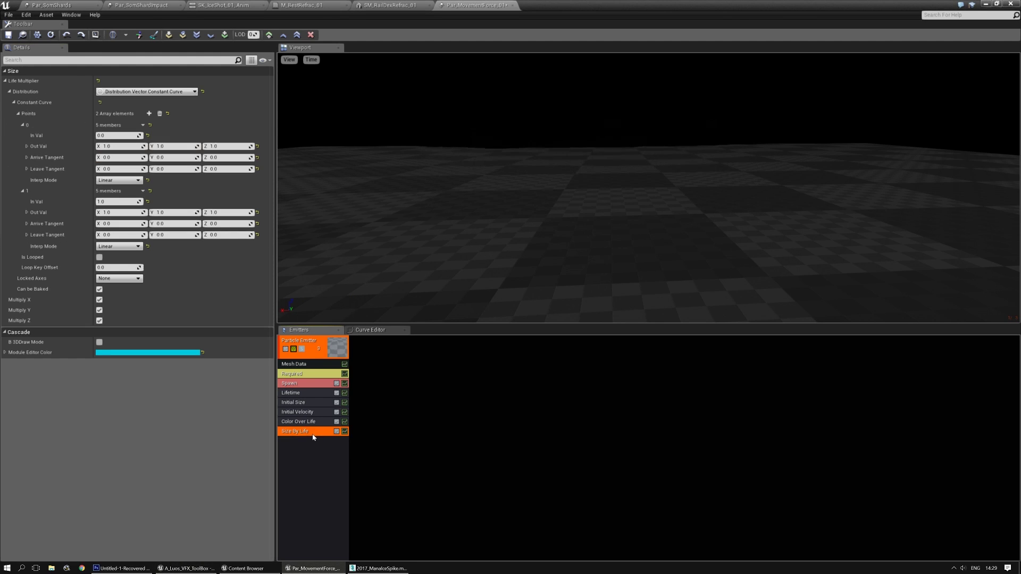
# Replace the Life Multiplier curve points with two new ones, from 0 at time 0 to 2 on all axes at time 1
pyautogui.click(159, 114)
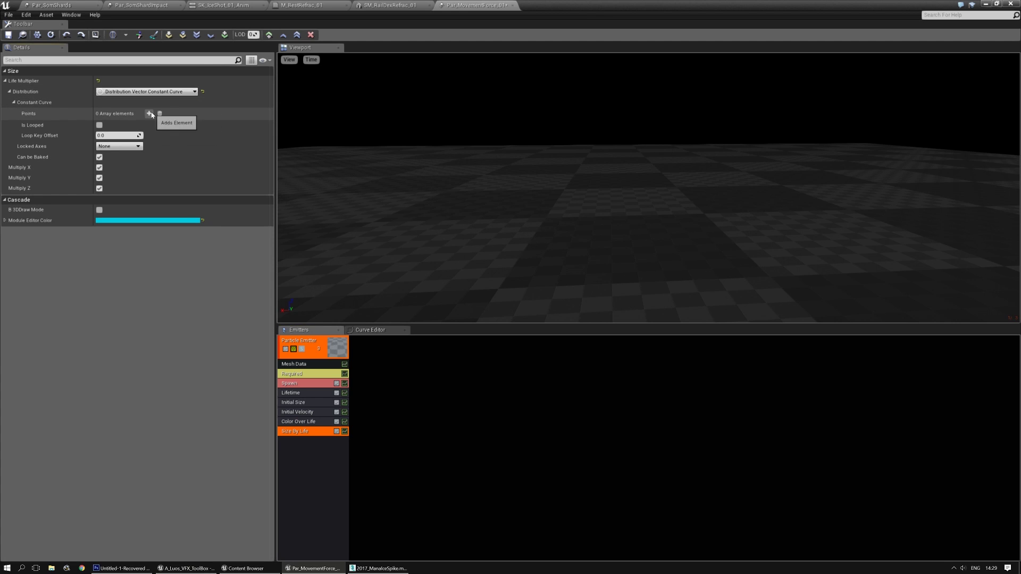
pyautogui.click(150, 114)
pyautogui.click(150, 114)
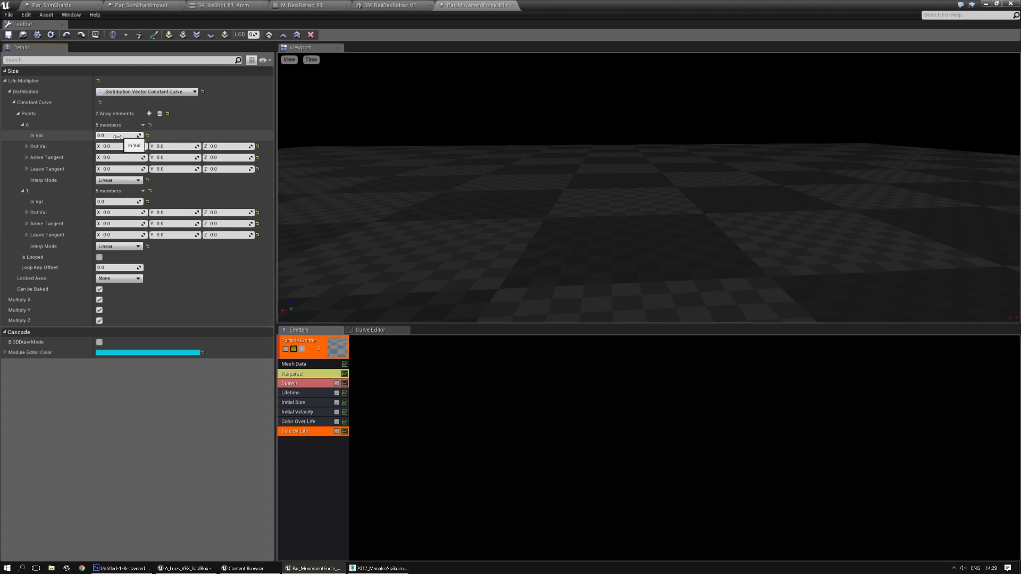
pyautogui.click(114, 200)
pyautogui.write('1')
pyautogui.press('Tab')
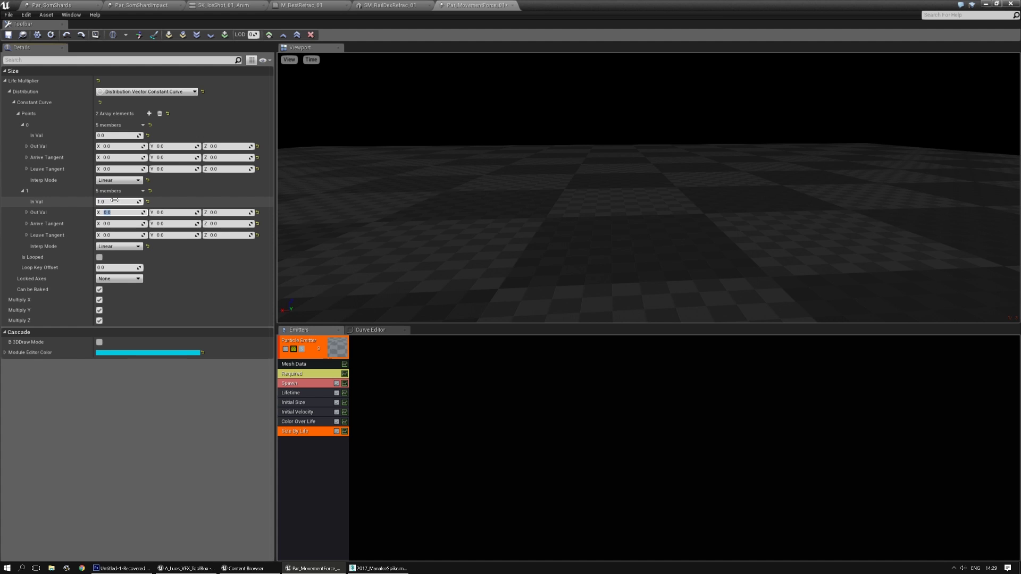
pyautogui.moveTo(612, 184)
pyautogui.mouseDown()
pyautogui.moveTo(654, 200)
pyautogui.moveTo(644, 213)
pyautogui.moveTo(612, 184)
pyautogui.mouseUp()
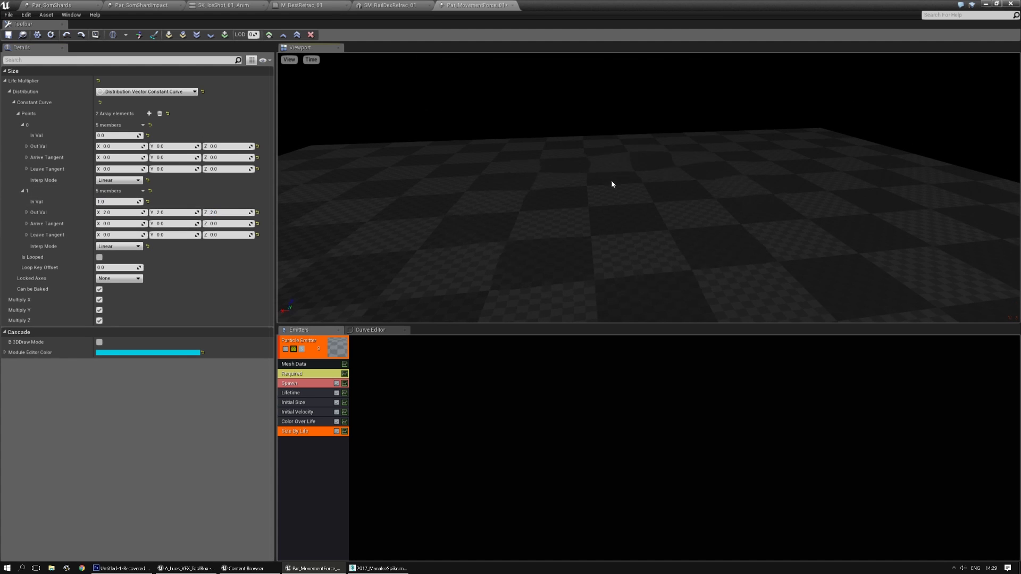
# Change the emitter's Lifetime to a Distribution Float Constant of 0.33
pyautogui.click(298, 397)
pyautogui.click(146, 92)
pyautogui.click(120, 110)
pyautogui.click(118, 102)
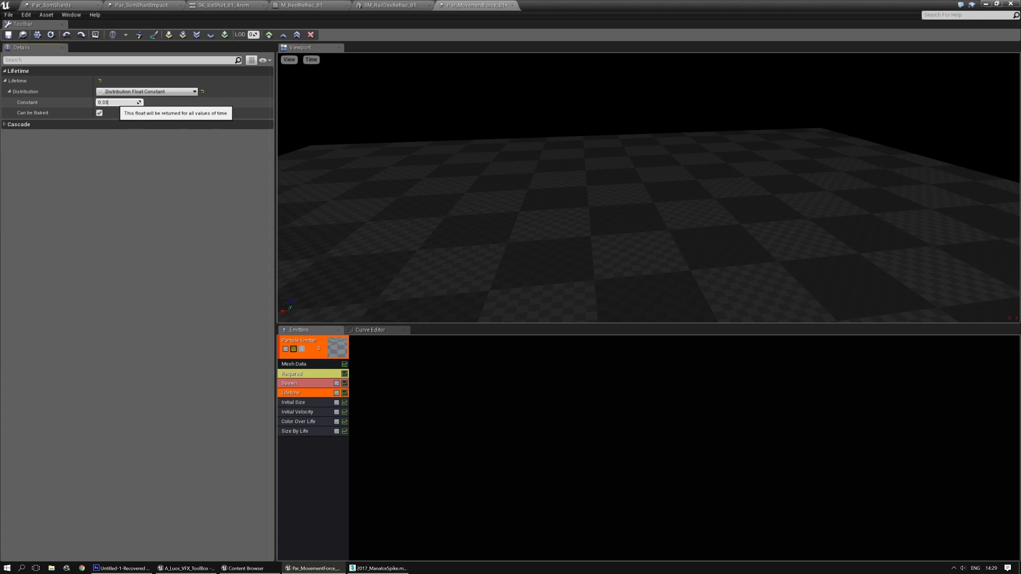
pyautogui.moveTo(532, 212); pyautogui.dragTo(542, 202)
pyautogui.moveTo(543, 202); pyautogui.dragTo(611, 151, button='right')
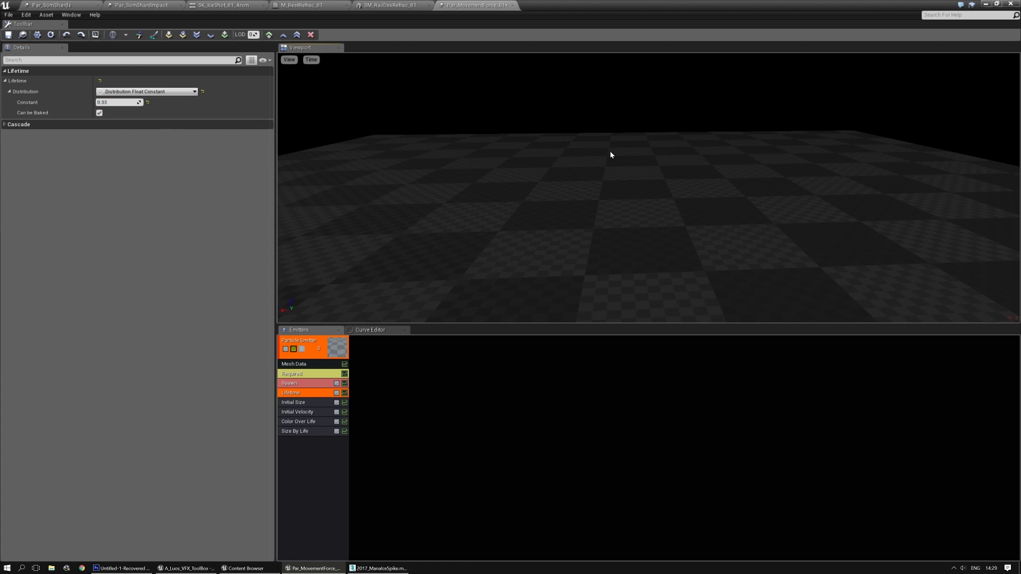
pyautogui.moveTo(610, 151); pyautogui.dragTo(611, 127)
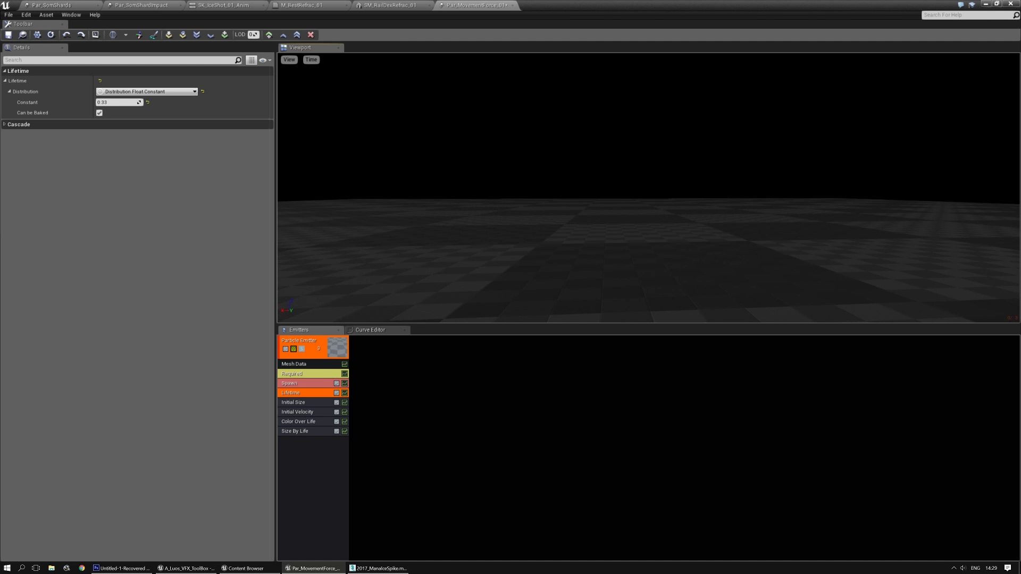
pyautogui.moveTo(610, 151); pyautogui.dragTo(611, 123, button='middle')
pyautogui.moveTo(612, 123); pyautogui.dragTo(616, 201)
# Rename the emitter Refract and save the particle system with Emitter Loops set to 1
pyautogui.click(326, 342)
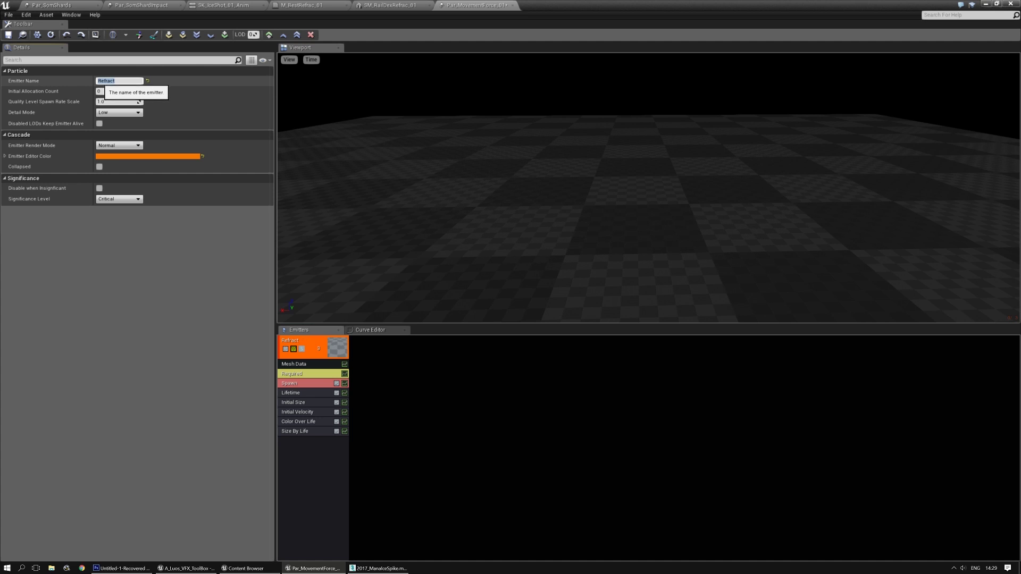
pyautogui.click(310, 375)
pyautogui.click(101, 296)
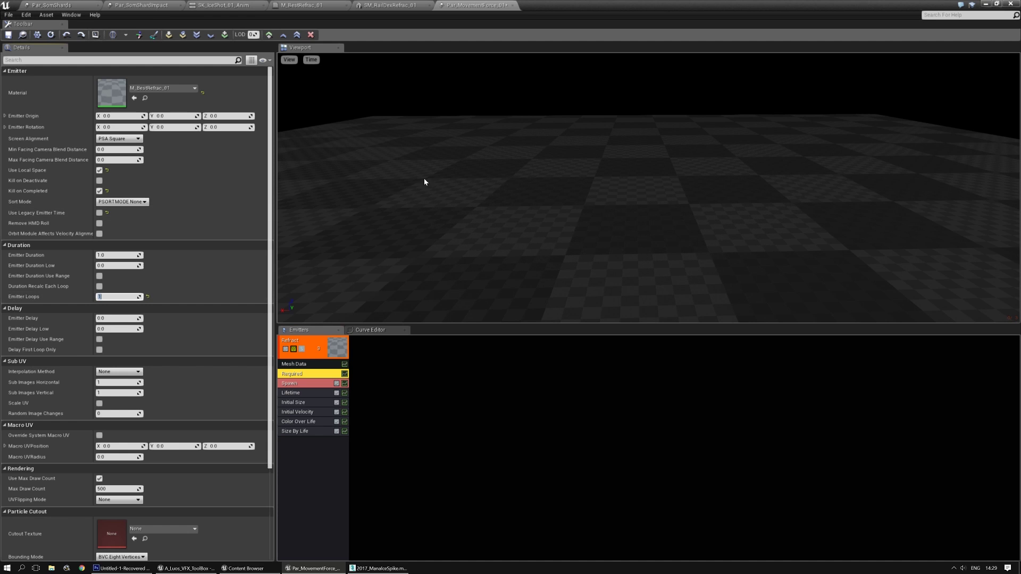
pyautogui.click(8, 35)
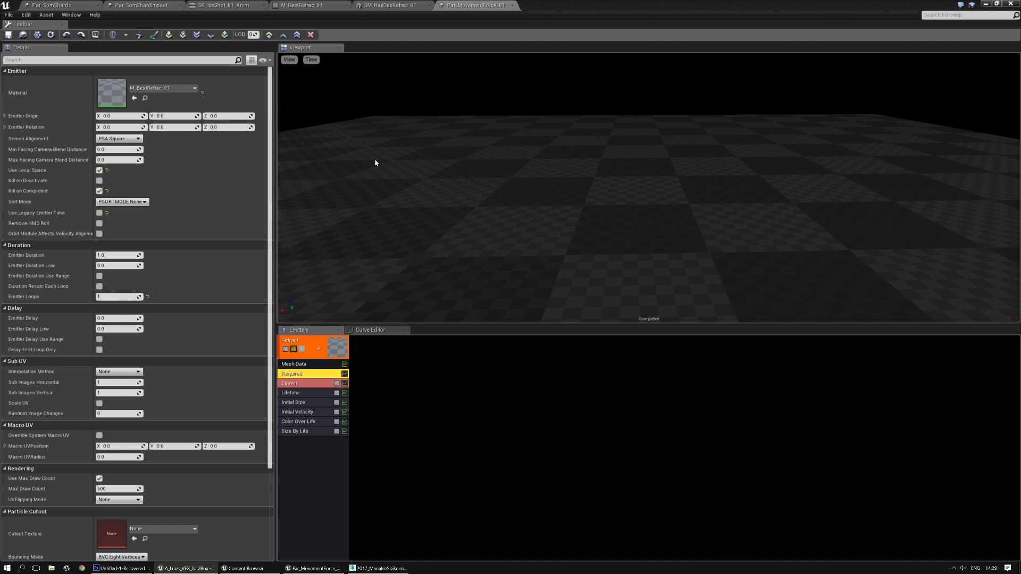
# Add a third notify track to SK_IceShot_01_Anim and place a Play Particle Effect notify on it at about frame 43
pyautogui.click(223, 4)
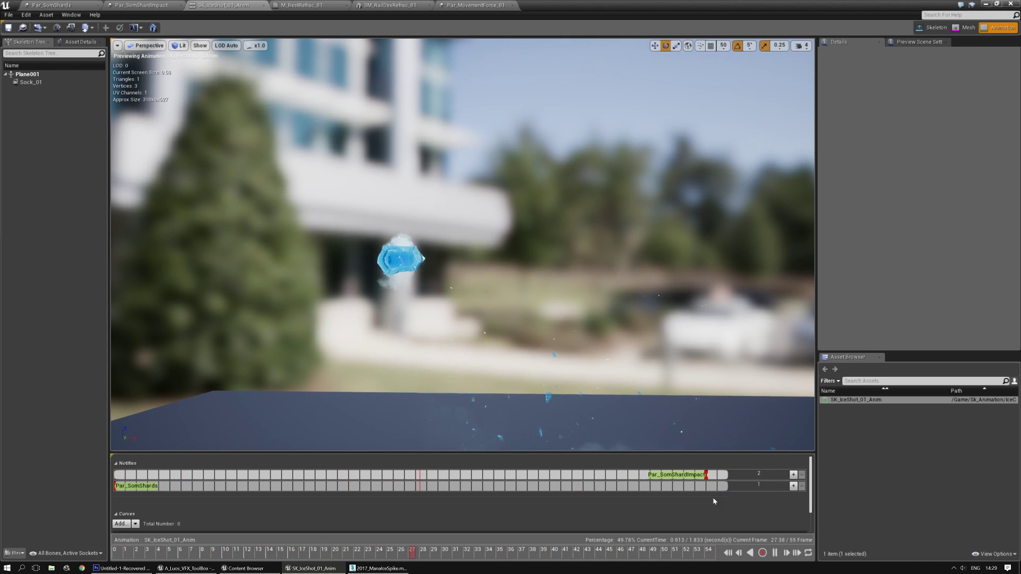
pyautogui.click(793, 474)
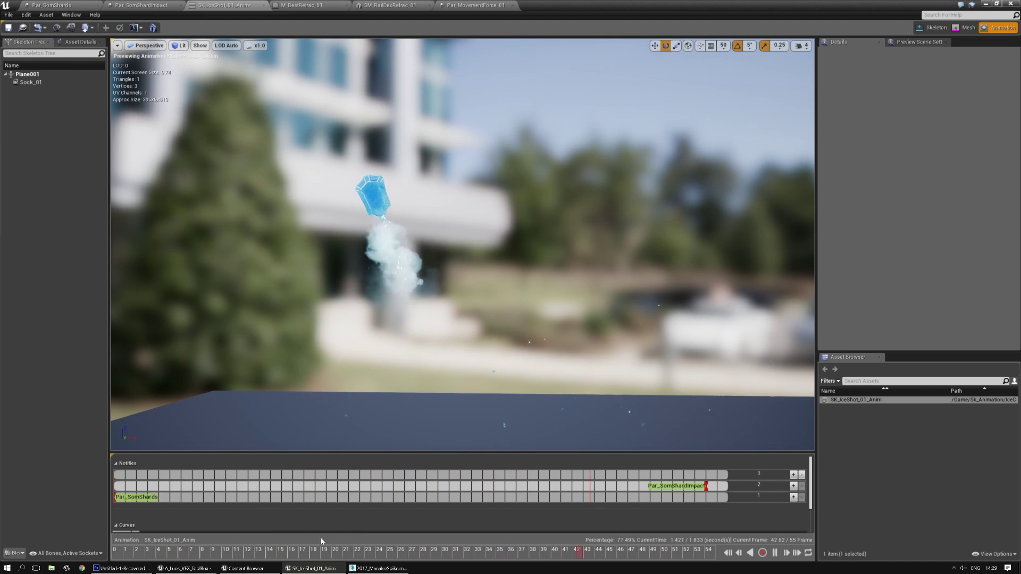
pyautogui.click(295, 553)
pyautogui.moveTo(287, 557); pyautogui.dragTo(254, 555)
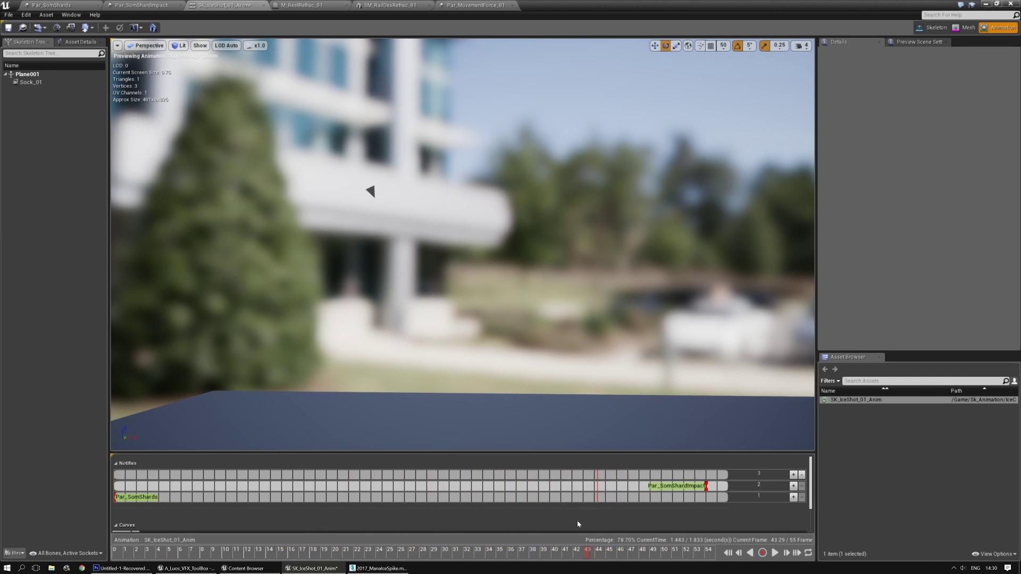
pyautogui.rightClick(598, 478)
pyautogui.moveTo(631, 489)
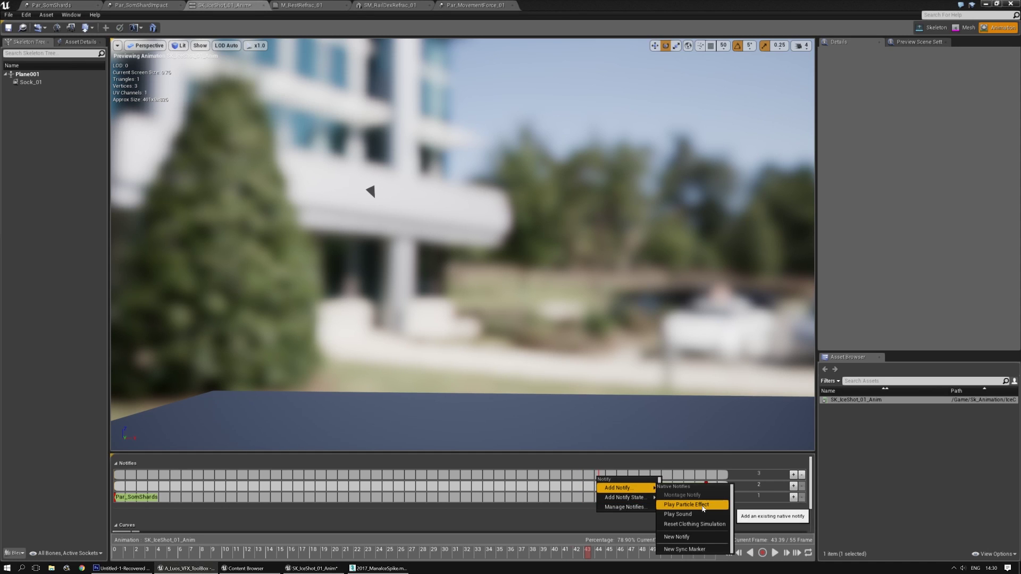
pyautogui.click(686, 505)
pyautogui.click(617, 478)
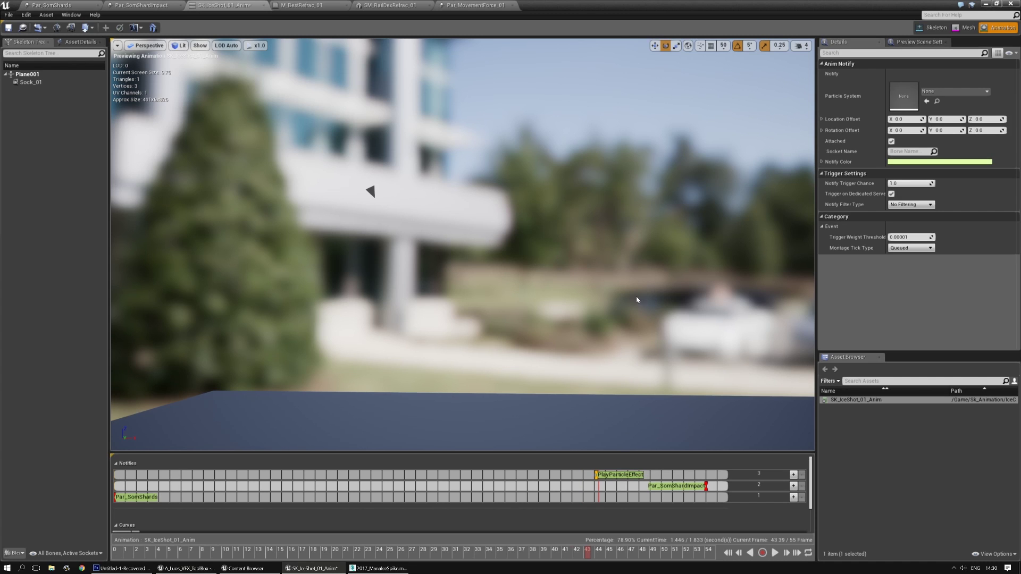
# Assign Par_MovementForce_01 as the particle system of the new notify in SK_IceShot_01_Anim
pyautogui.click(475, 6)
pyautogui.click(22, 37)
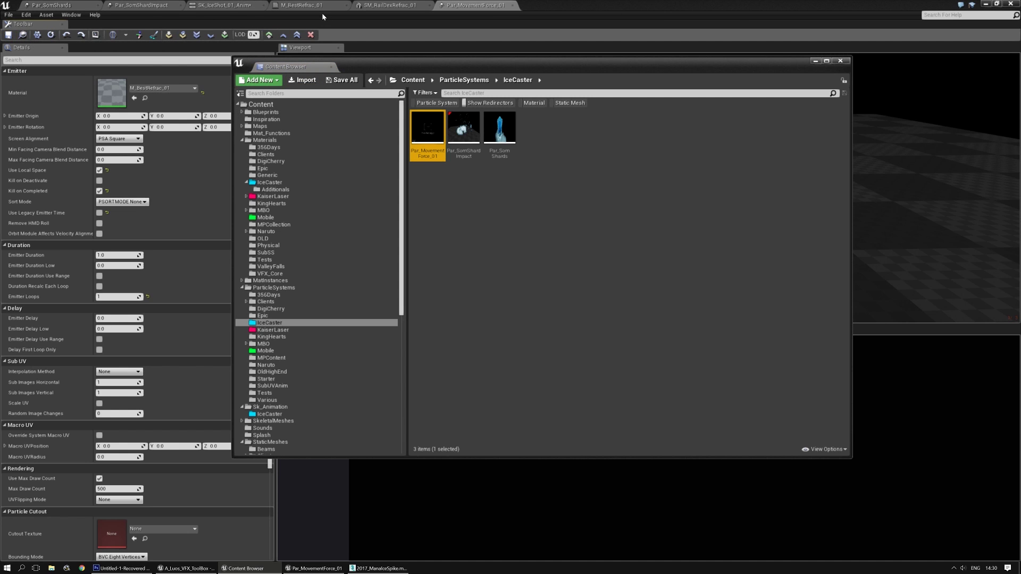
pyautogui.click(151, 8)
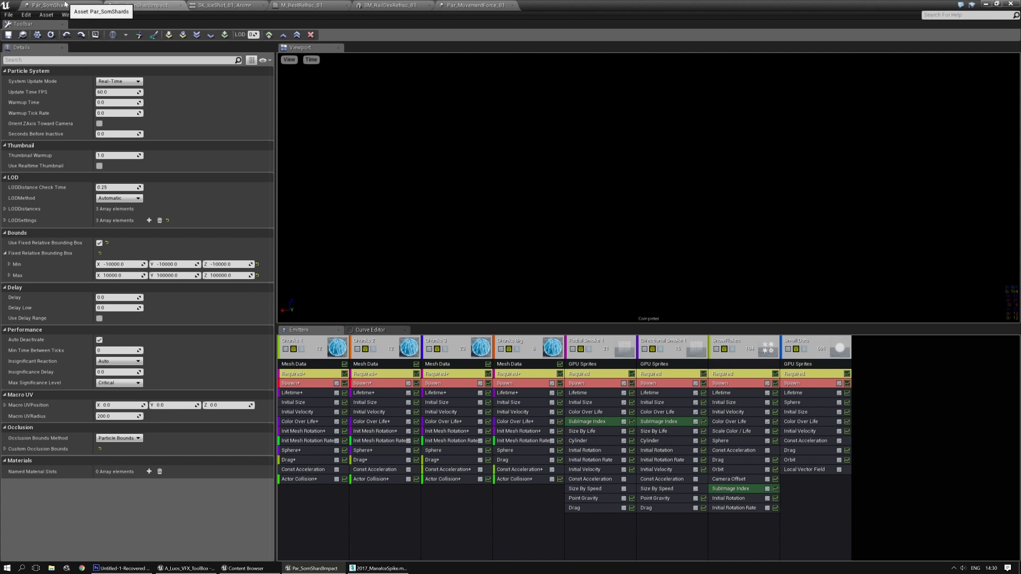
pyautogui.click(223, 5)
pyautogui.click(927, 92)
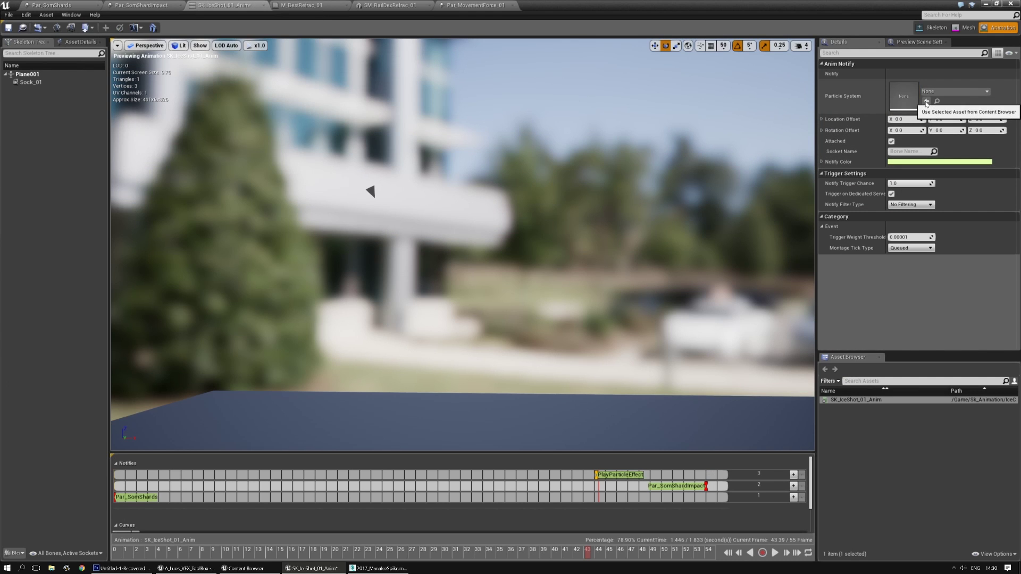
pyautogui.click(926, 102)
# Attach the Par_MovementForce_01 notify to the socket Sock_01
pyautogui.moveTo(523, 279)
pyautogui.mouseDown(button='right')
pyautogui.moveTo(508, 293)
pyautogui.moveTo(527, 293)
pyautogui.mouseUp(button='right')
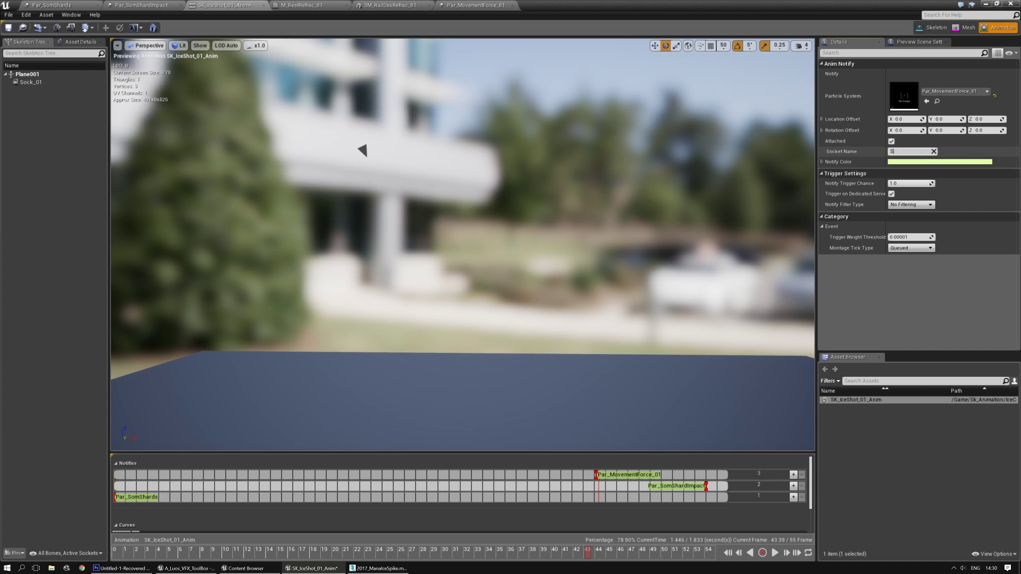
pyautogui.write('ock')
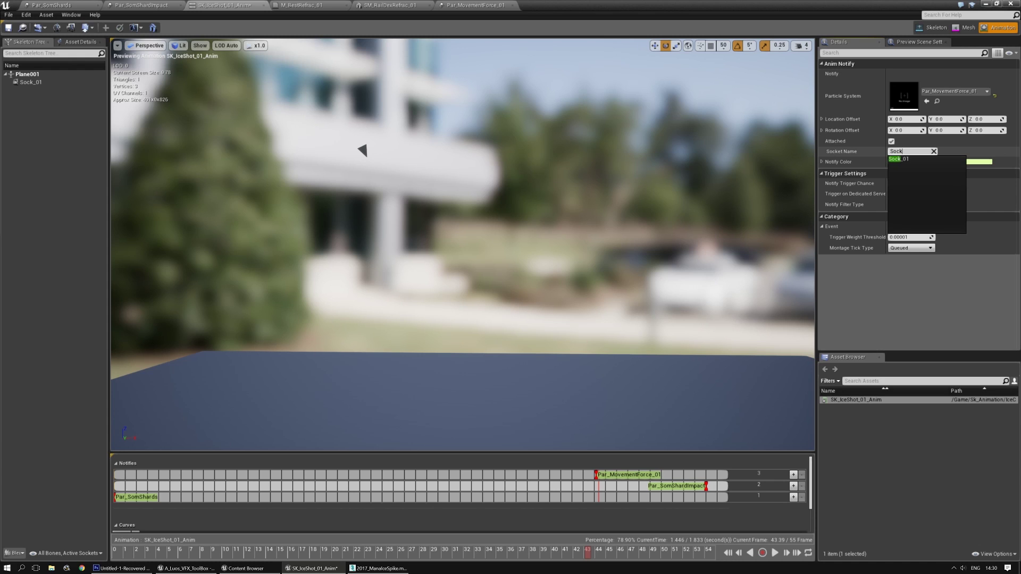
pyautogui.click(907, 159)
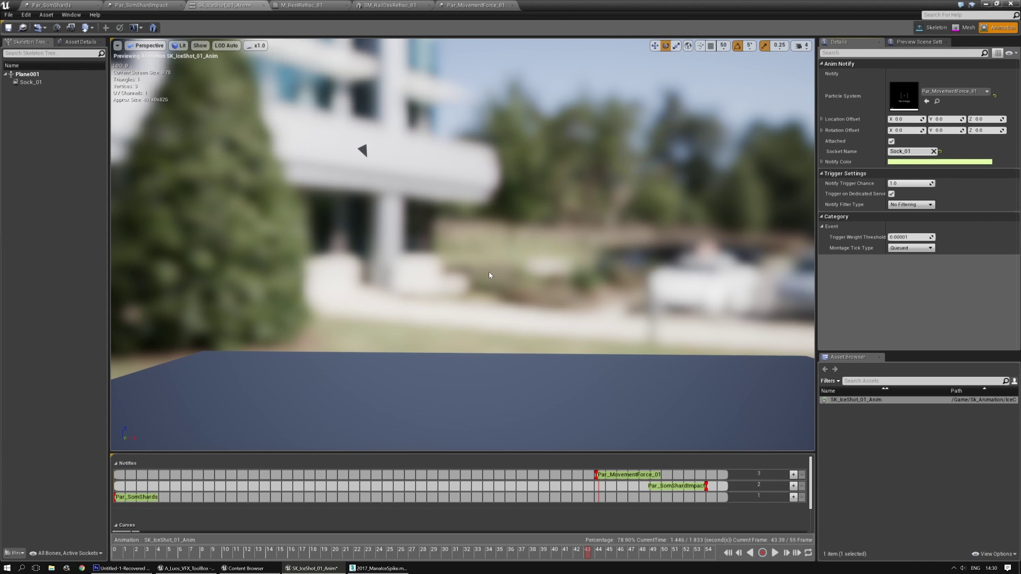
# Set the Notify Color of the Par_MovementForce_01 notify to red
pyautogui.click(917, 162)
pyautogui.moveTo(810, 233)
pyautogui.mouseDown()
pyautogui.moveTo(831, 240)
pyautogui.moveTo(795, 230)
pyautogui.mouseUp()
pyautogui.moveTo(795, 270); pyautogui.dragTo(854, 238)
pyautogui.click(875, 375)
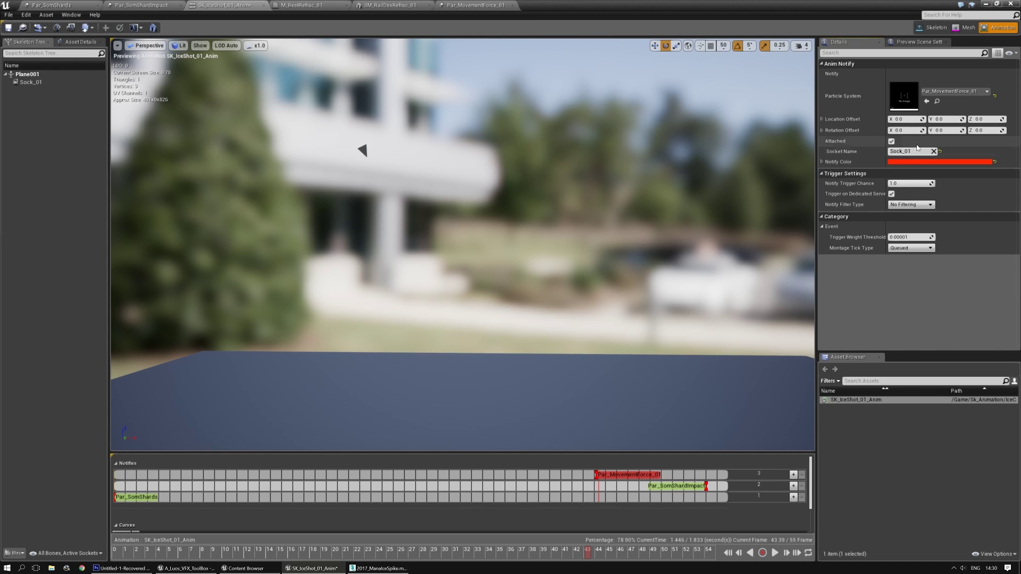
# Change the Notify Color of the Par_MovementForce_01 notify to orange
pyautogui.click(911, 163)
pyautogui.moveTo(808, 247); pyautogui.dragTo(831, 251)
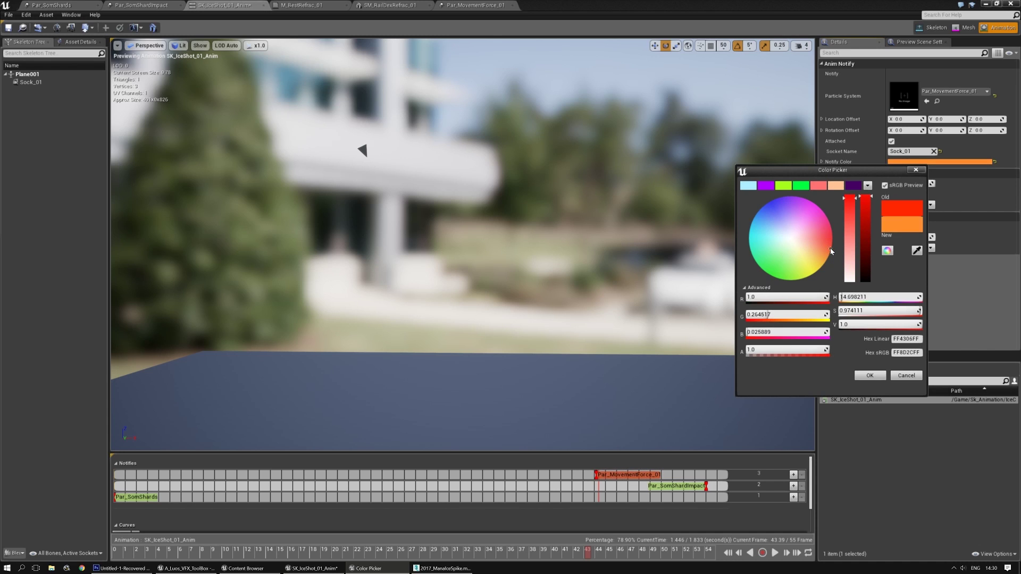
pyautogui.click(871, 376)
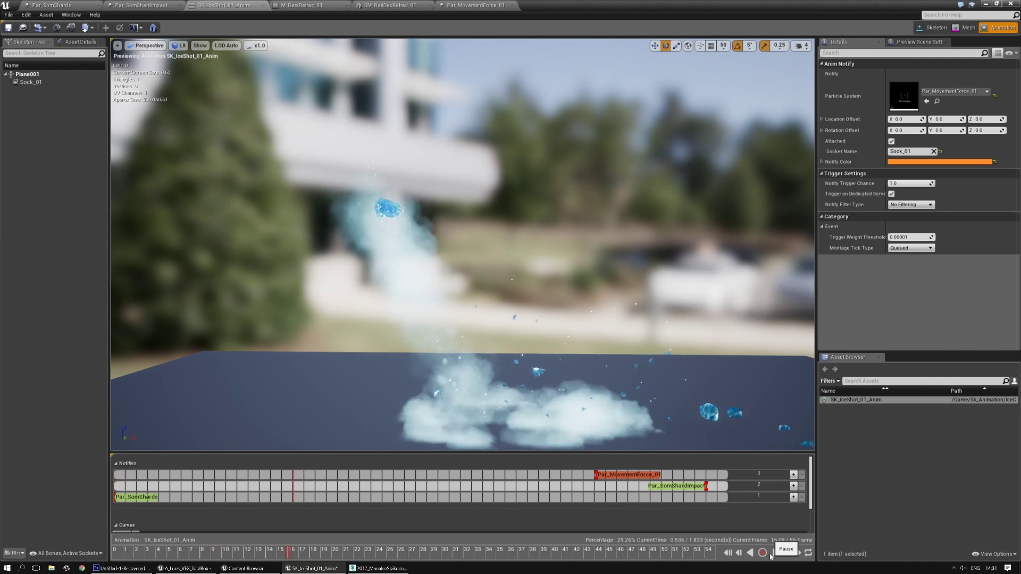
# Set the Refract emitter's constant Initial Size to 3, 3, 3 in Par_MovementForce_01 and save the particle system
pyautogui.moveTo(564, 329); pyautogui.dragTo(580, 258)
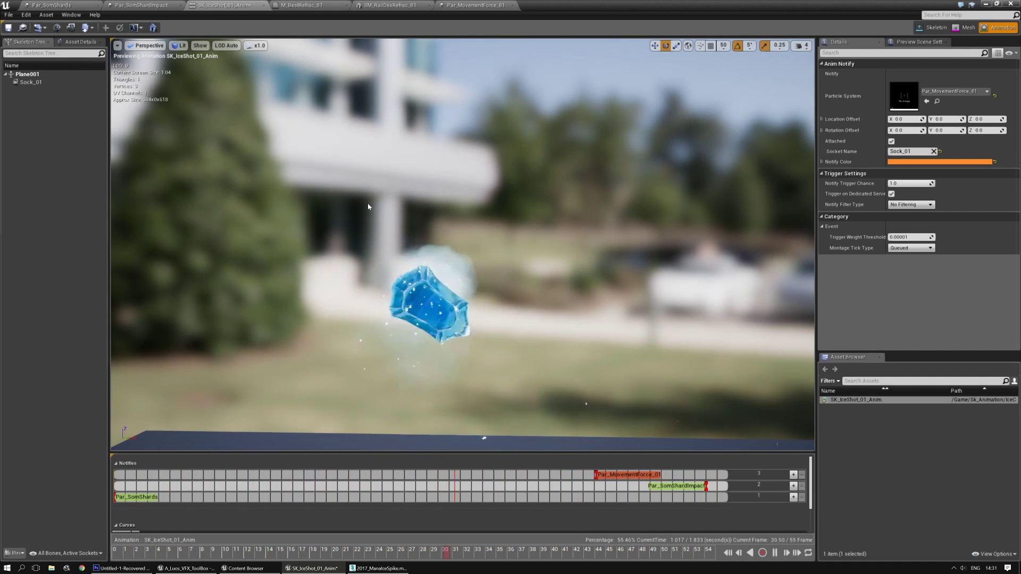
pyautogui.moveTo(376, 199)
pyautogui.mouseDown(button='right')
pyautogui.moveTo(397, 200)
pyautogui.moveTo(363, 213)
pyautogui.moveTo(376, 198)
pyautogui.mouseUp(button='right')
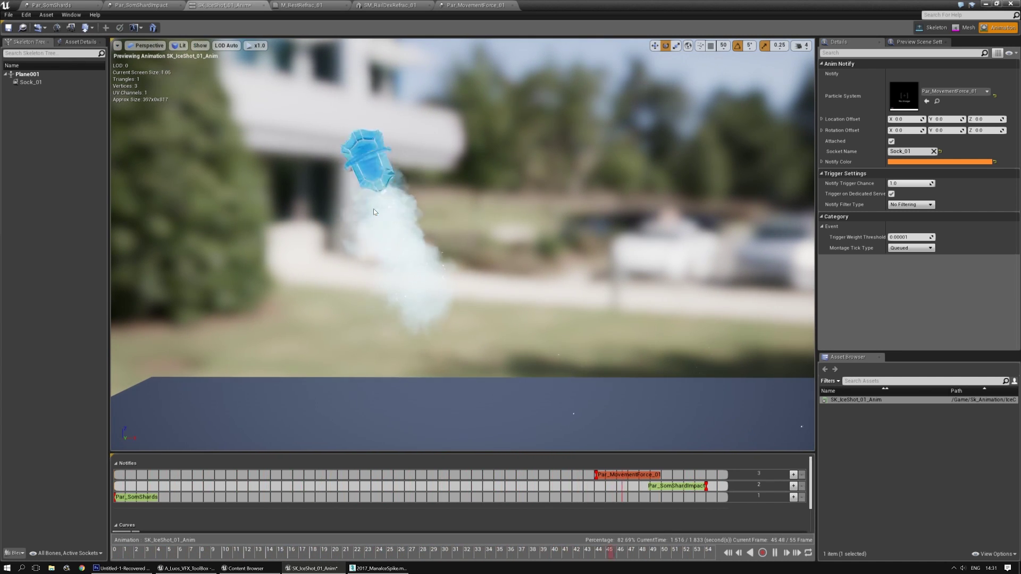
pyautogui.click(488, 5)
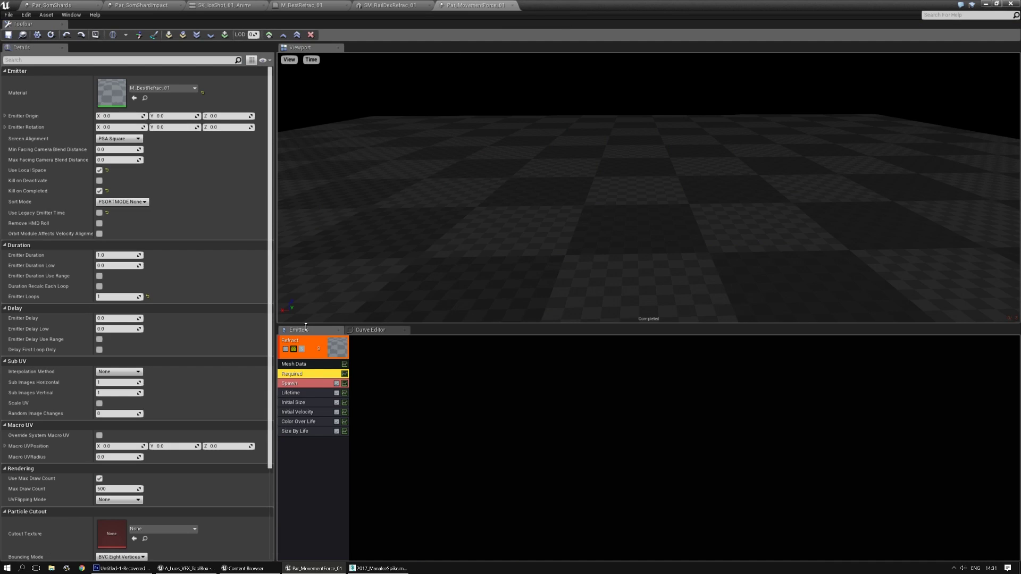
pyautogui.click(99, 171)
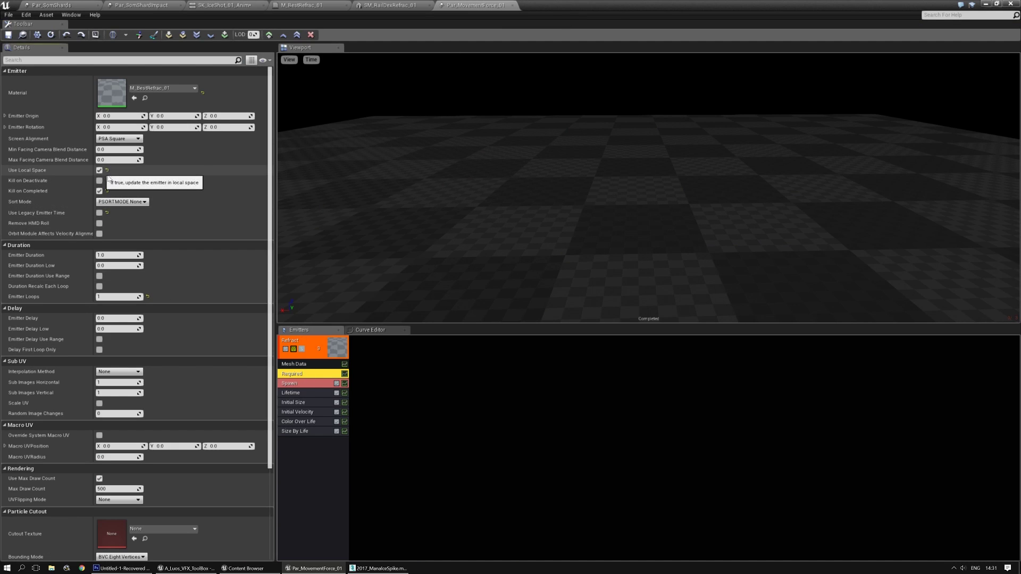
pyautogui.click(301, 402)
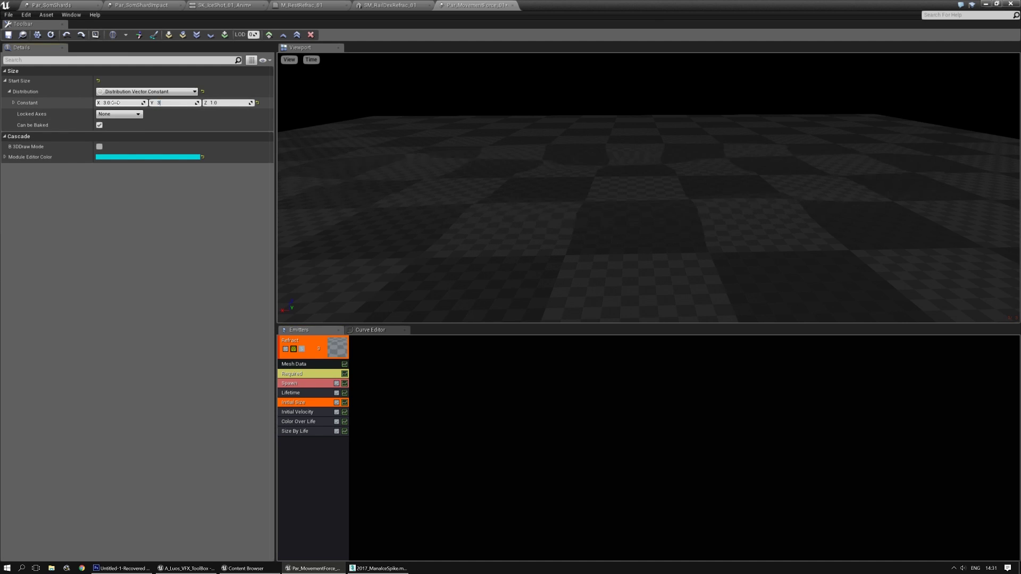
pyautogui.hotkey('ctrl', 's')
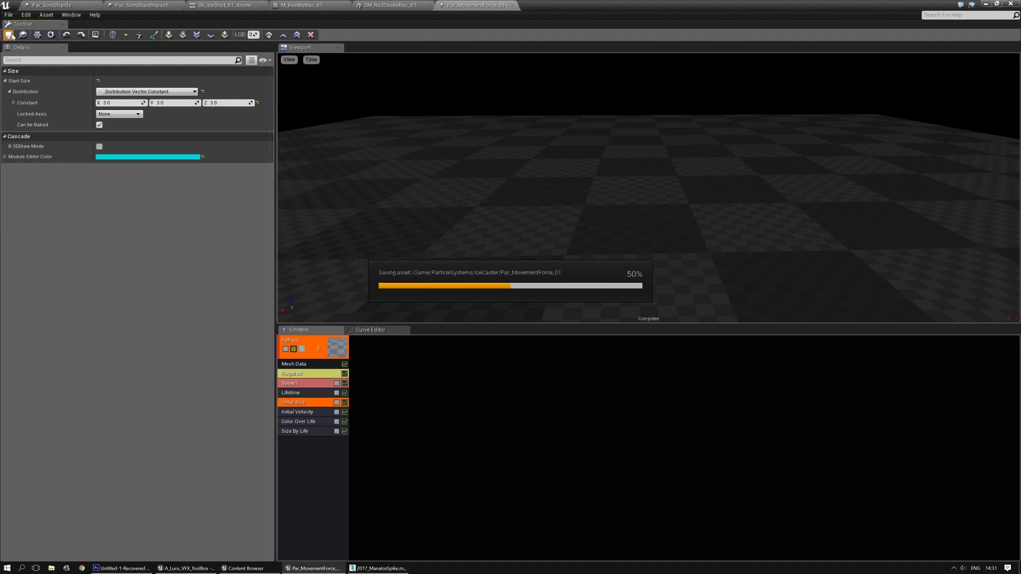
# Switch to the SK_IceShot_01_Anim animation and preview the Par_MovementForce_01 notify at about frame 43
pyautogui.moveTo(211, 7); pyautogui.dragTo(453, 8)
pyautogui.moveTo(451, 137); pyautogui.dragTo(455, 160)
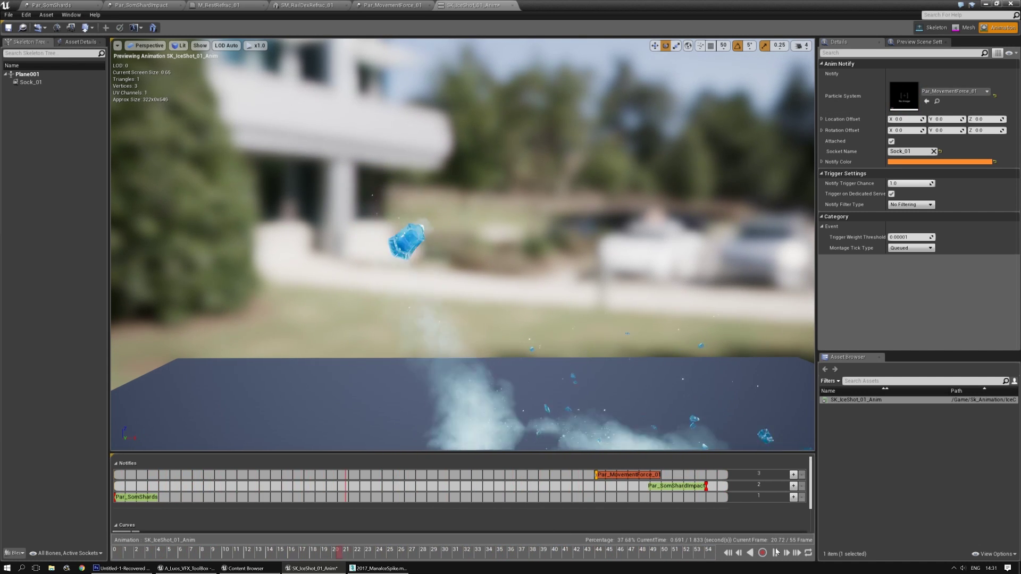
pyautogui.moveTo(553, 554); pyautogui.dragTo(587, 547)
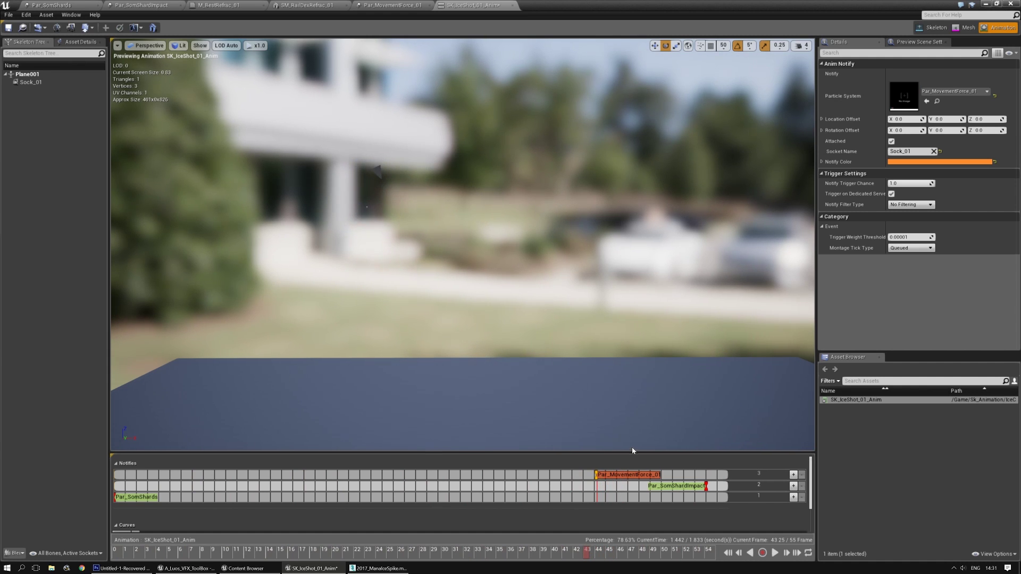
pyautogui.moveTo(490, 336); pyautogui.dragTo(521, 328, button='right')
pyautogui.press('w')
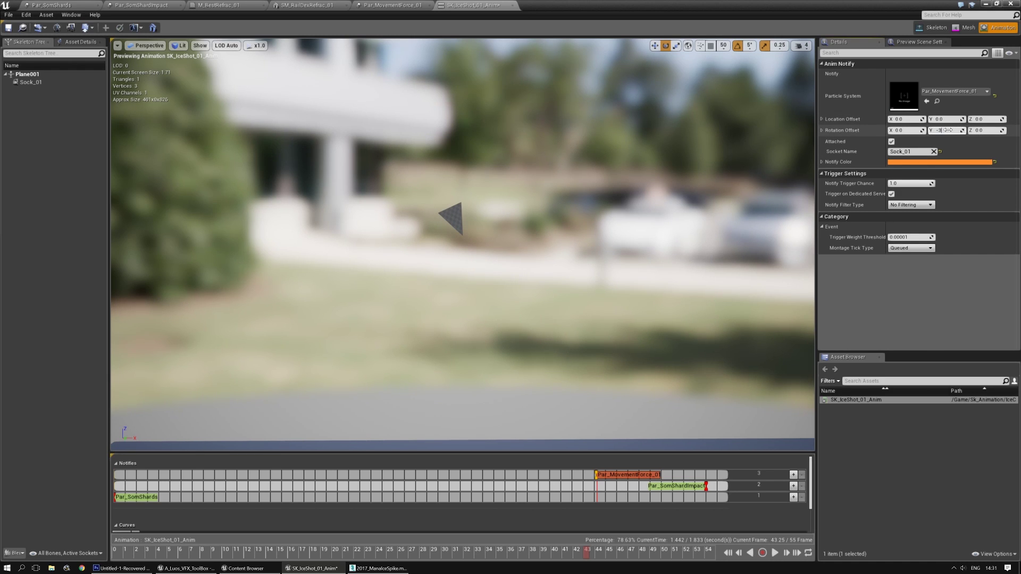
# Try different X and Y Rotation Offset values for the Par_MovementForce_01 notify, including 90 on Y, and return them to 0
pyautogui.moveTo(469, 191); pyautogui.dragTo(482, 191, button='right')
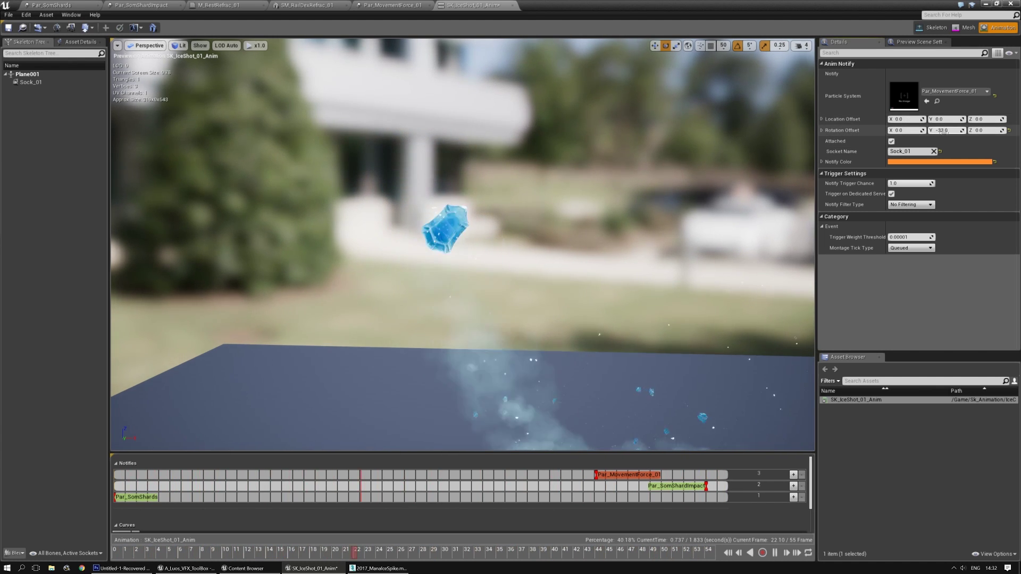
pyautogui.write('-0')
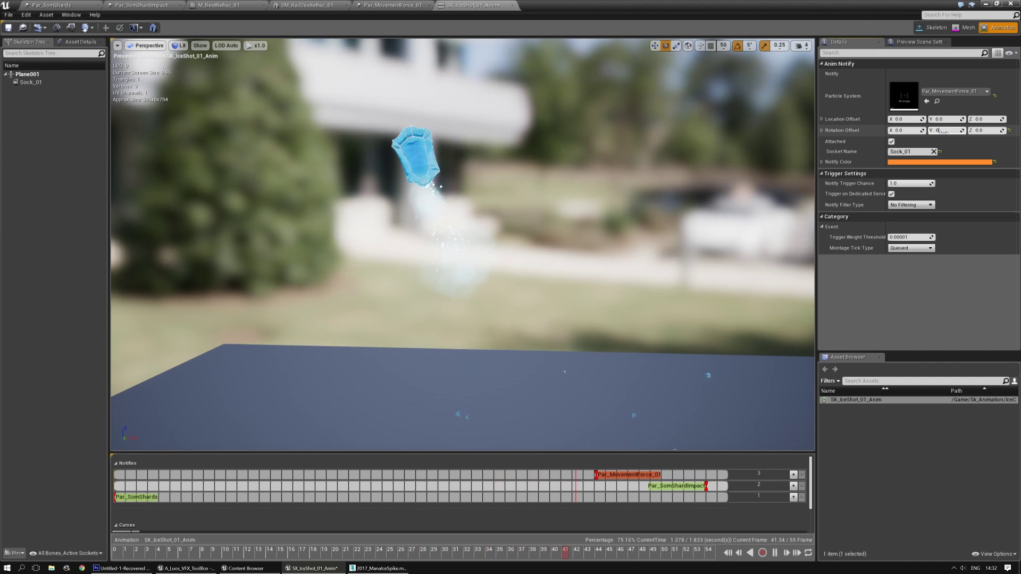
pyautogui.write('.3')
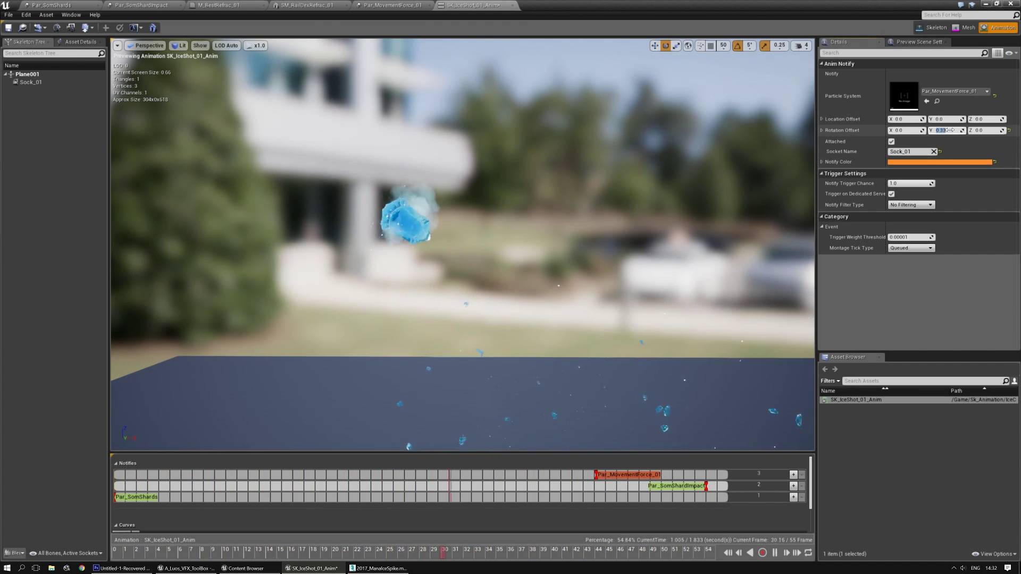
pyautogui.click(906, 132)
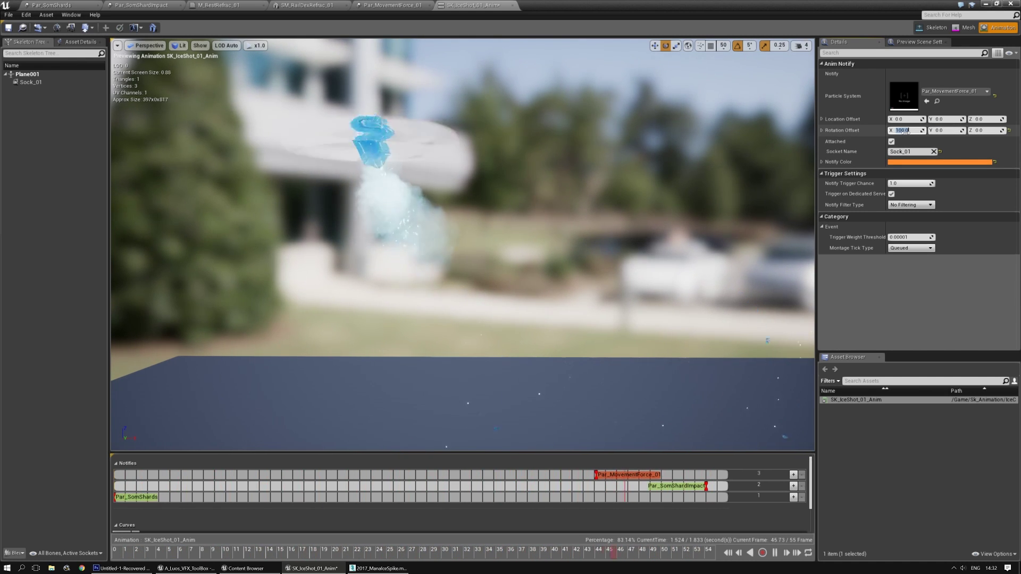
pyautogui.write('1')
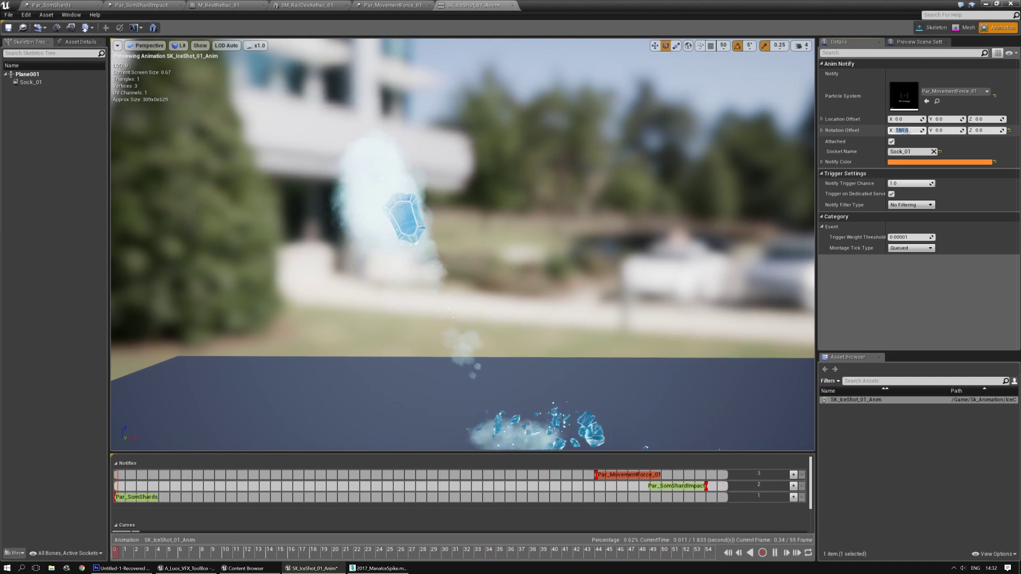
pyautogui.click(948, 130)
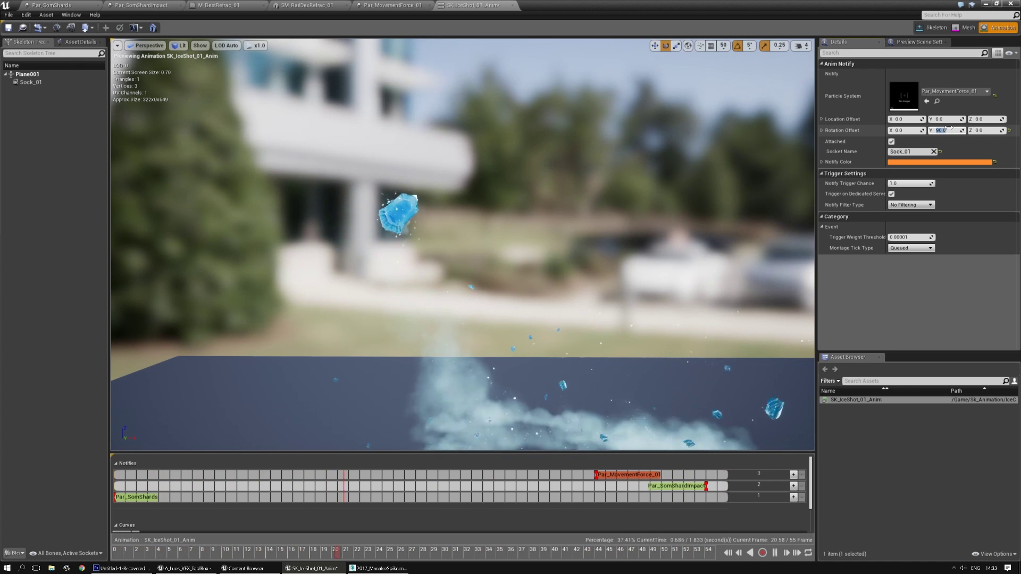
pyautogui.write('0')
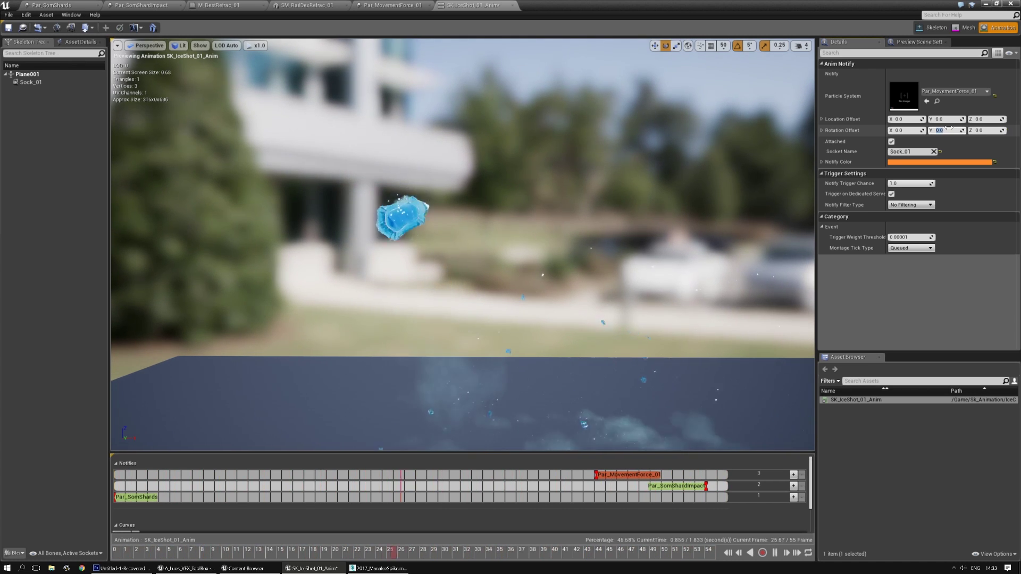
# Clear the socket name of the Par_MovementForce_01 notify and turn off its Attached option
pyautogui.click(934, 152)
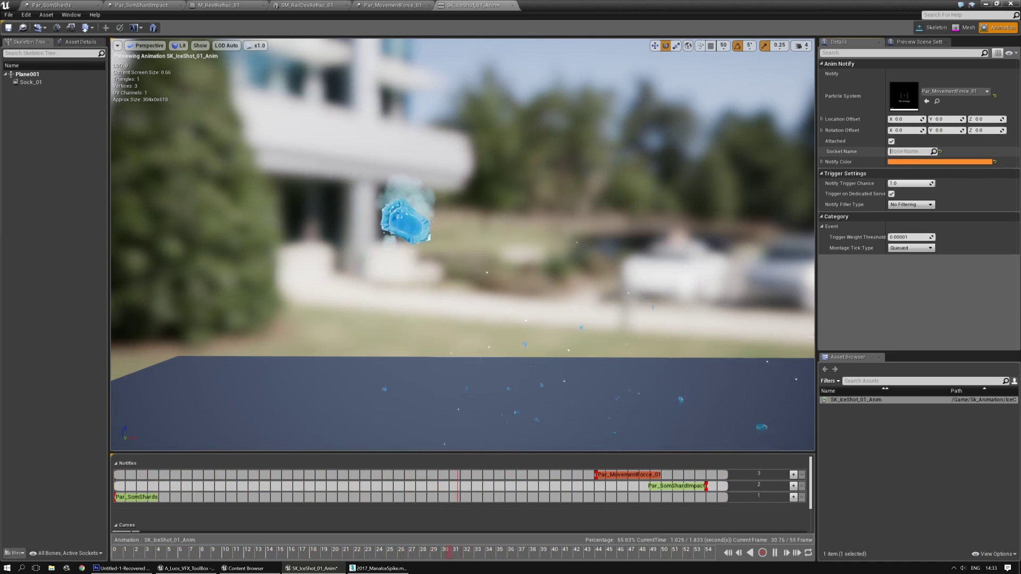
pyautogui.click(891, 142)
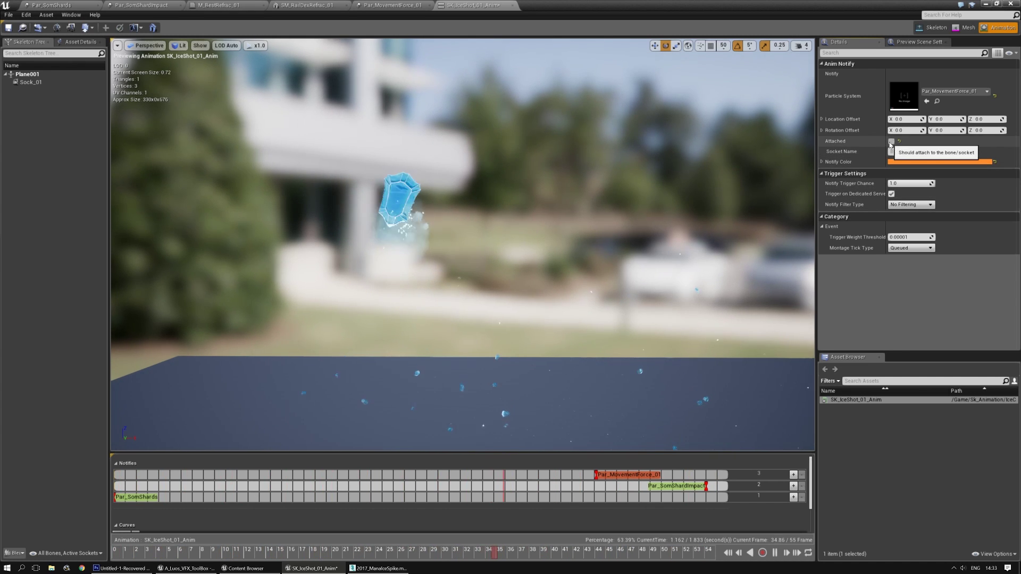
pyautogui.moveTo(569, 252); pyautogui.dragTo(560, 302, button='right')
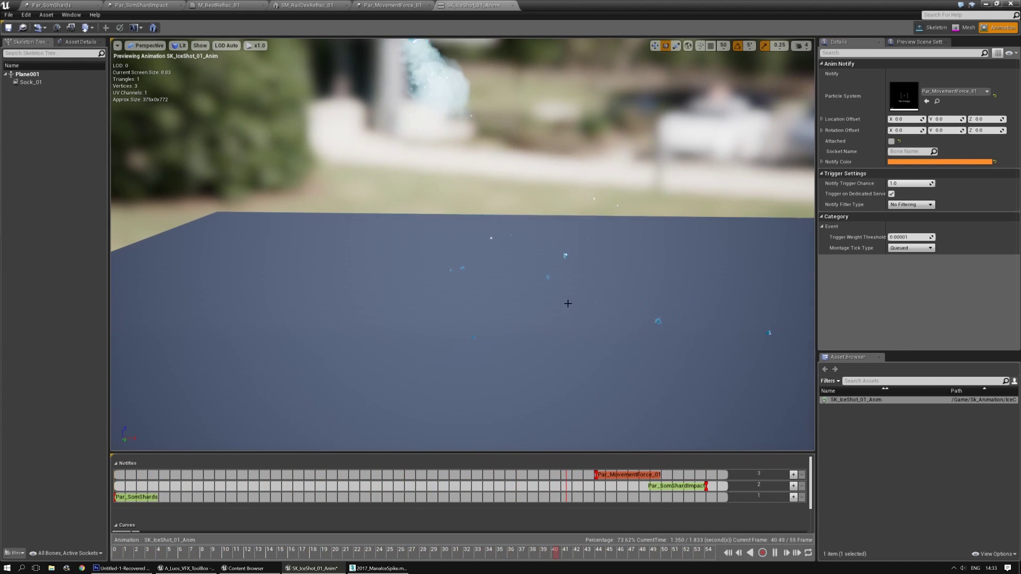
pyautogui.moveTo(567, 338); pyautogui.dragTo(576, 307, button='right')
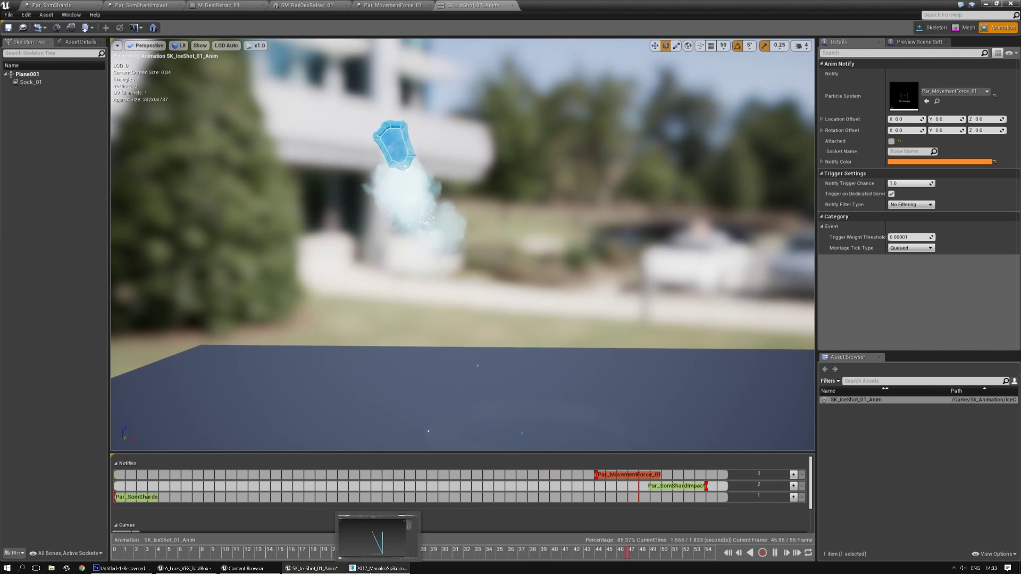
# Switch to 3ds Max, copy the position of the vertex at the slanted spike's tip, and return to the animation
pyautogui.click(379, 569)
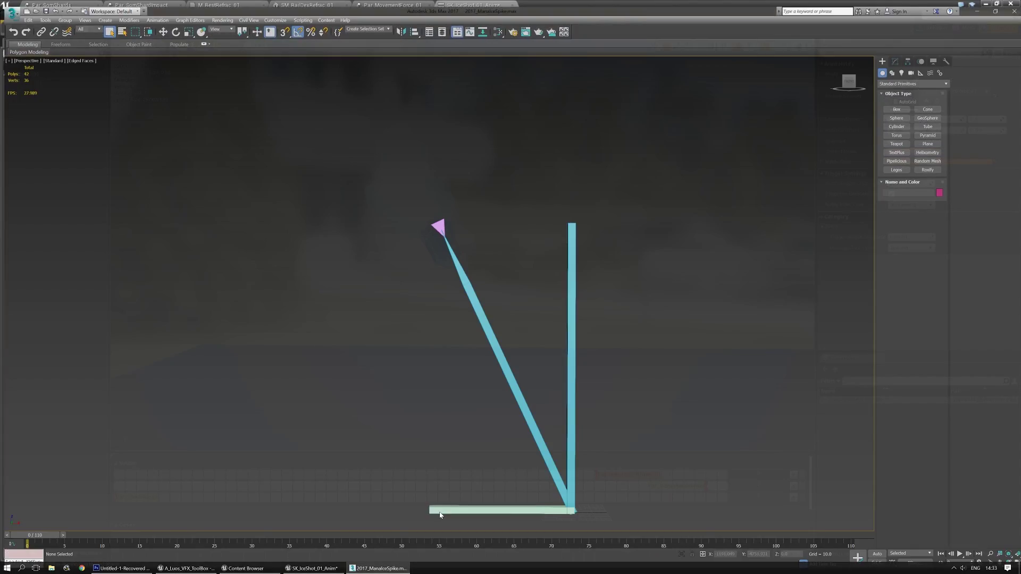
pyautogui.scroll(5, 499, 285)
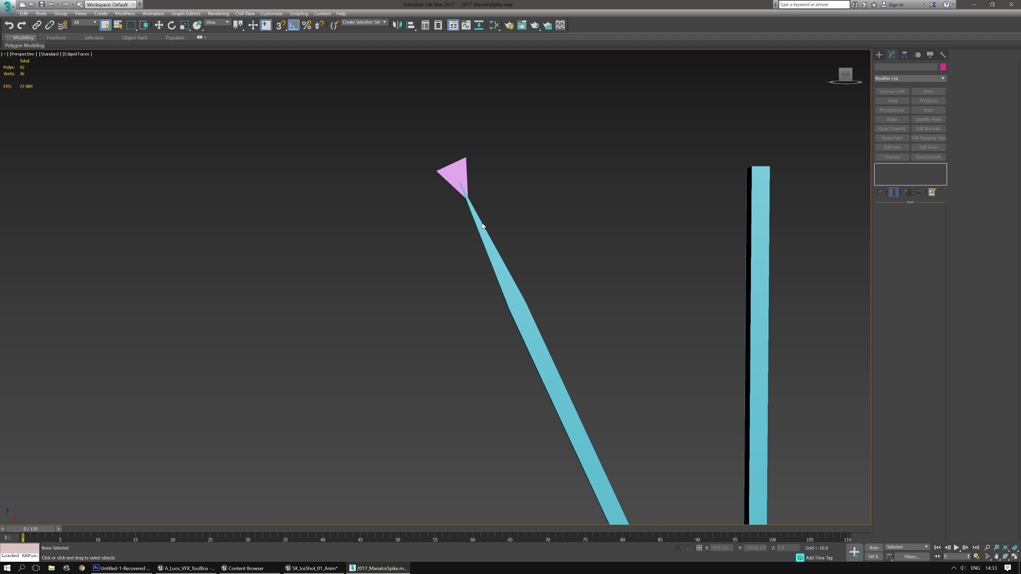
pyautogui.click(478, 224)
pyautogui.keyDown('alt'); pyautogui.moveTo(466, 225); pyautogui.dragTo(493, 216, button='middle'); pyautogui.keyUp('alt')
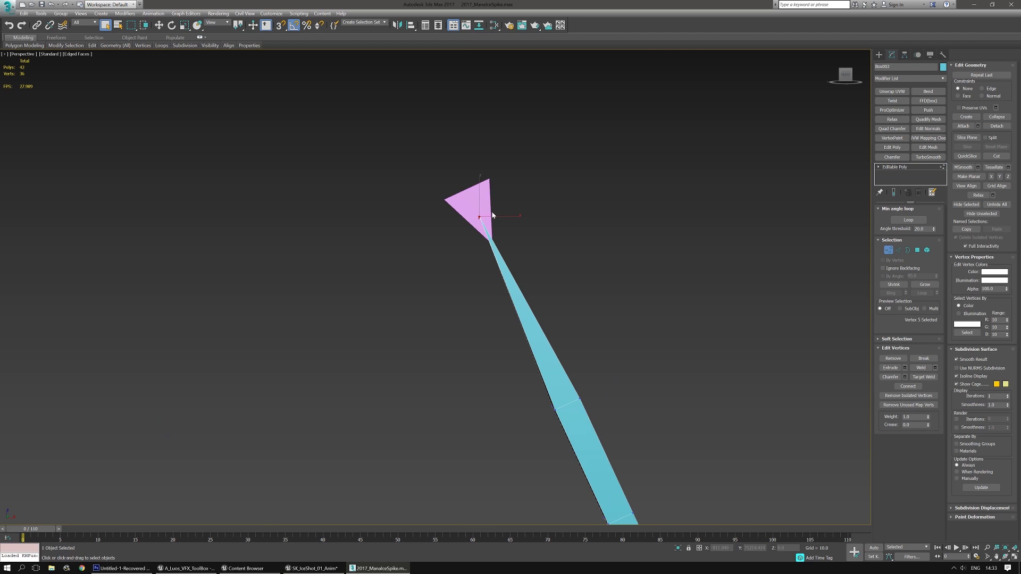
pyautogui.keyDown('alt'); pyautogui.moveTo(403, 332); pyautogui.dragTo(263, 244, button='middle'); pyautogui.keyUp('alt')
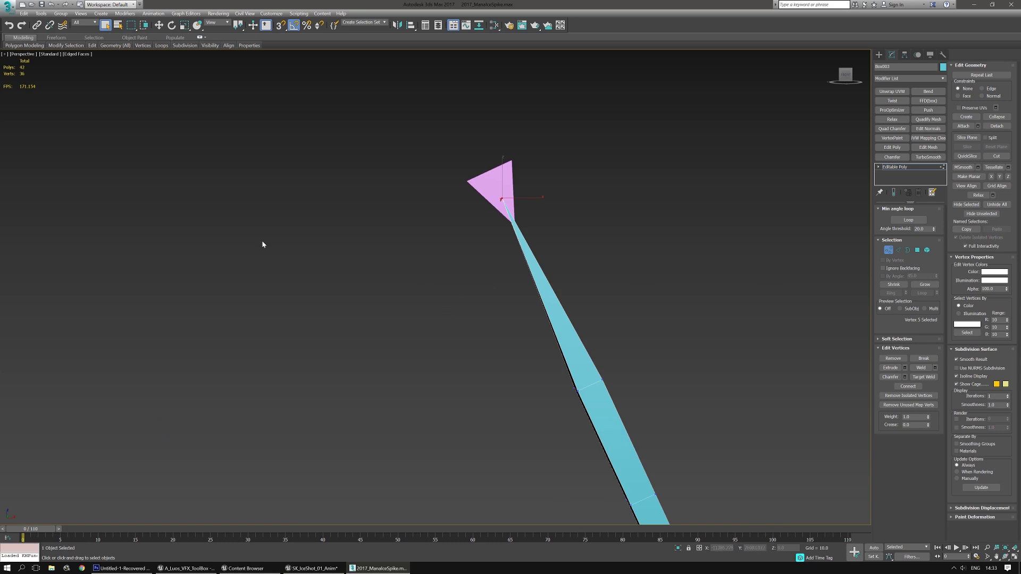
pyautogui.moveTo(400, 298); pyautogui.dragTo(409, 320, button='middle')
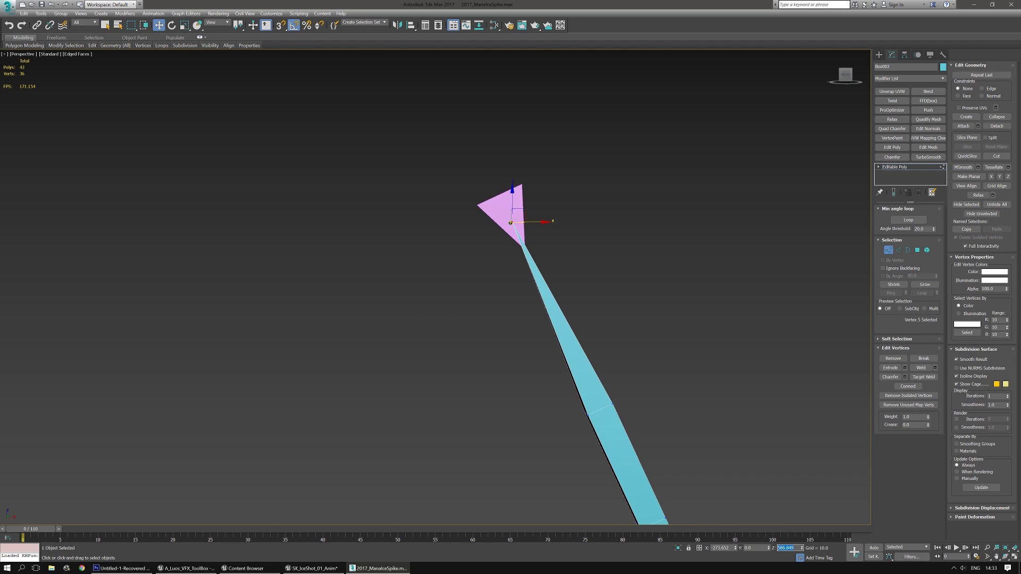
pyautogui.moveTo(764, 3); pyautogui.dragTo(1020, 205)
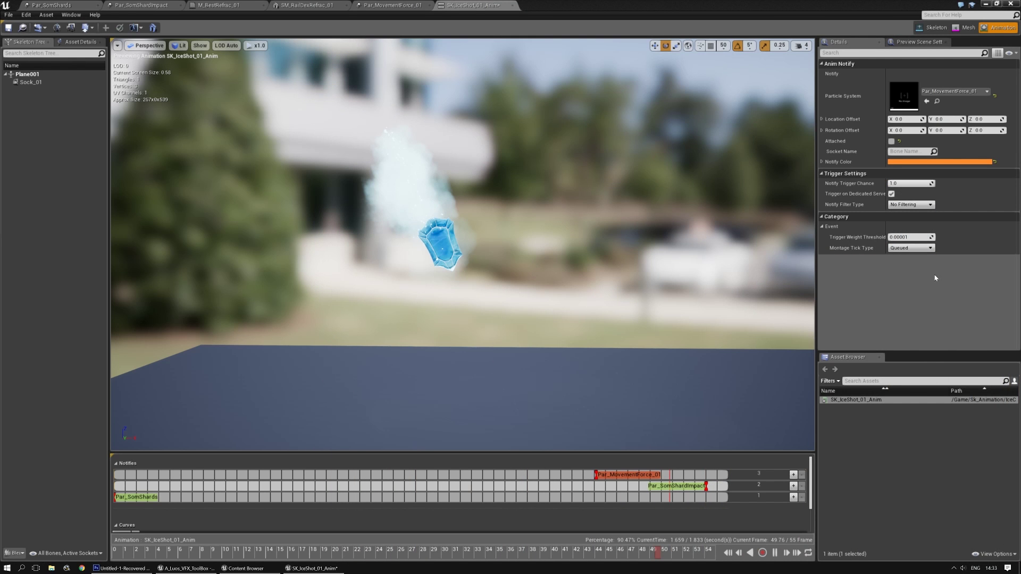
# Set the Par_MovementForce_01 notify's Location Offset to Z 586.849 and X -273.652
pyautogui.click(985, 119)
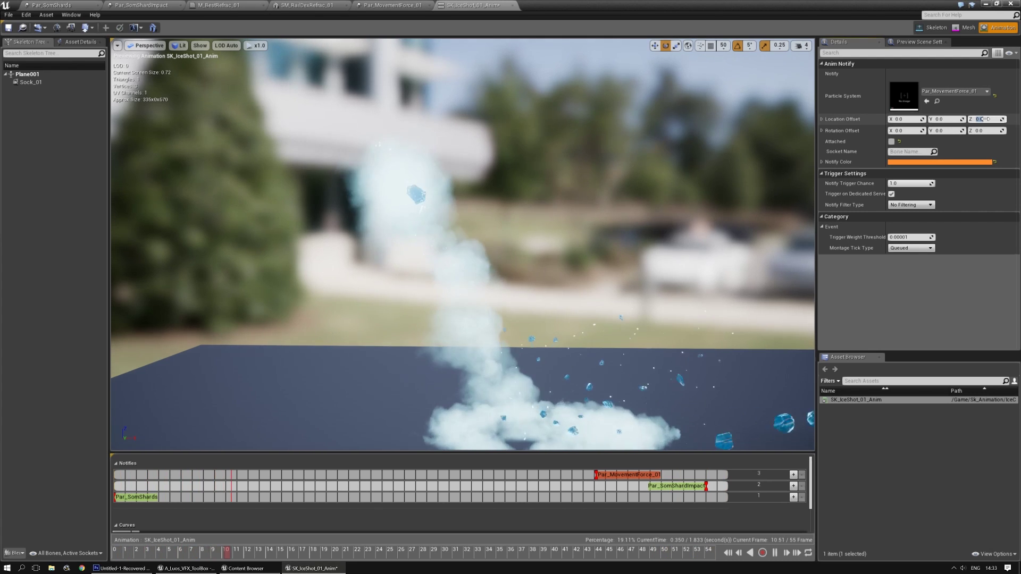
pyautogui.hotkey('ctrl', 'v')
pyautogui.press('Return')
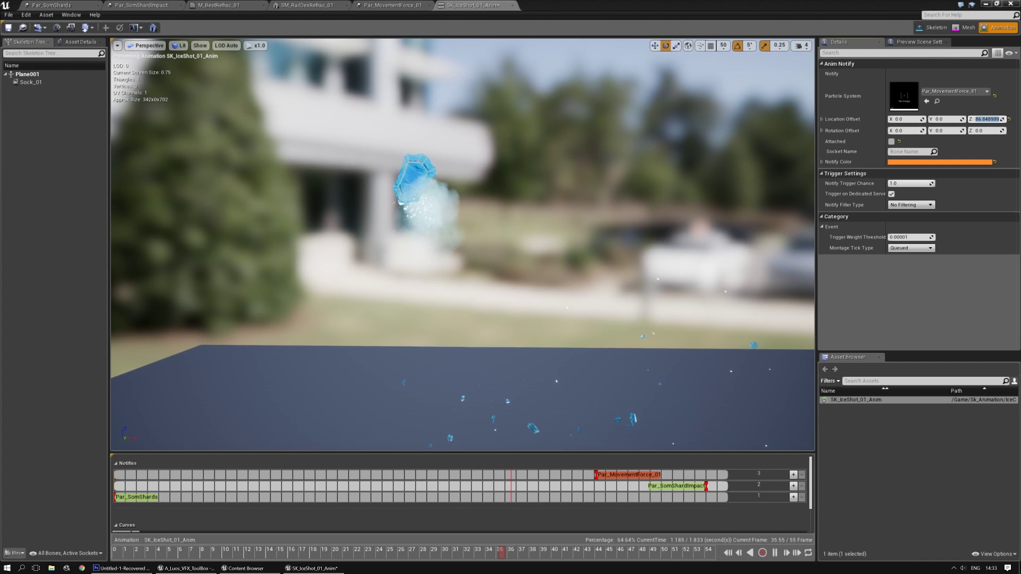
pyautogui.moveTo(909, 120); pyautogui.dragTo(957, 120)
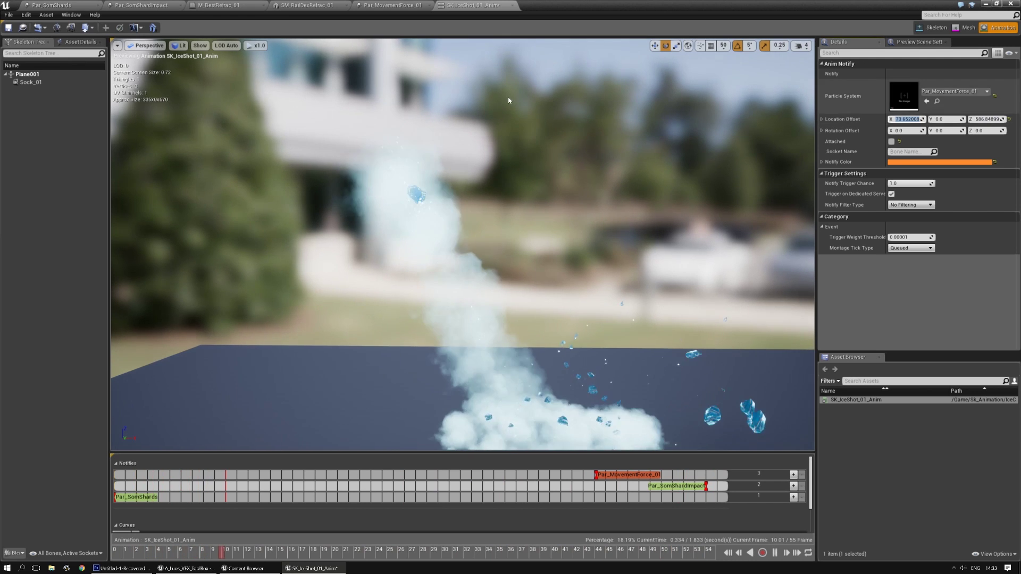
pyautogui.moveTo(461, 224); pyautogui.dragTo(451, 221, button='right')
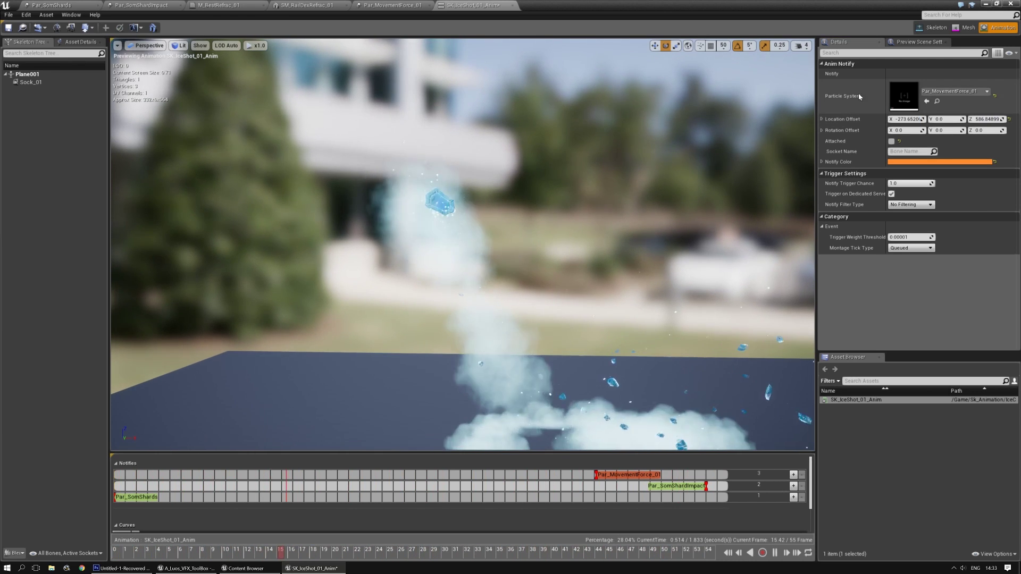
# Adjust the notify's Location Offset by trying Z 600 and 700 and settling on Z 800 with X -350
pyautogui.click(988, 119)
pyautogui.write('60')
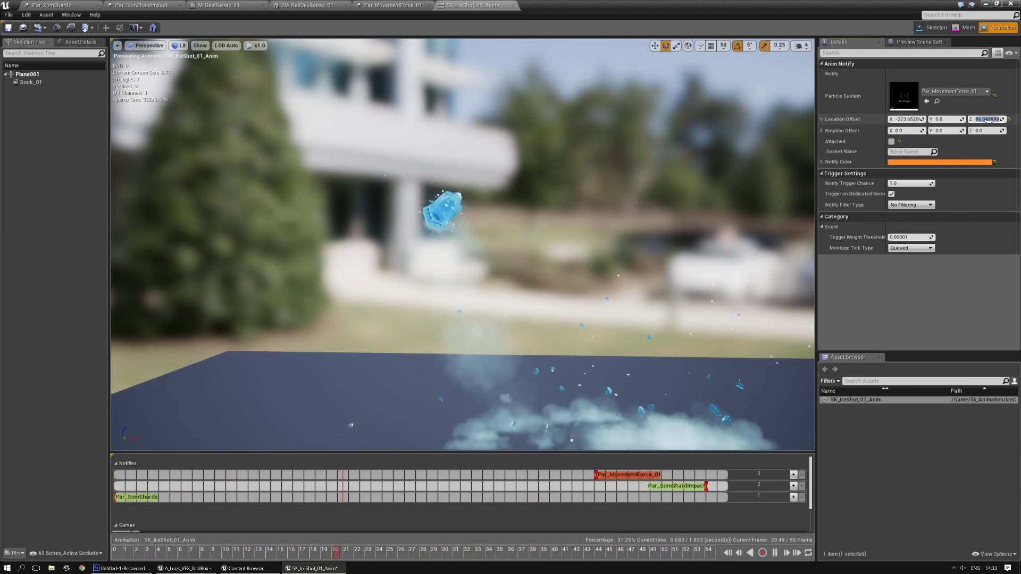
pyautogui.write('0')
pyautogui.press('Return')
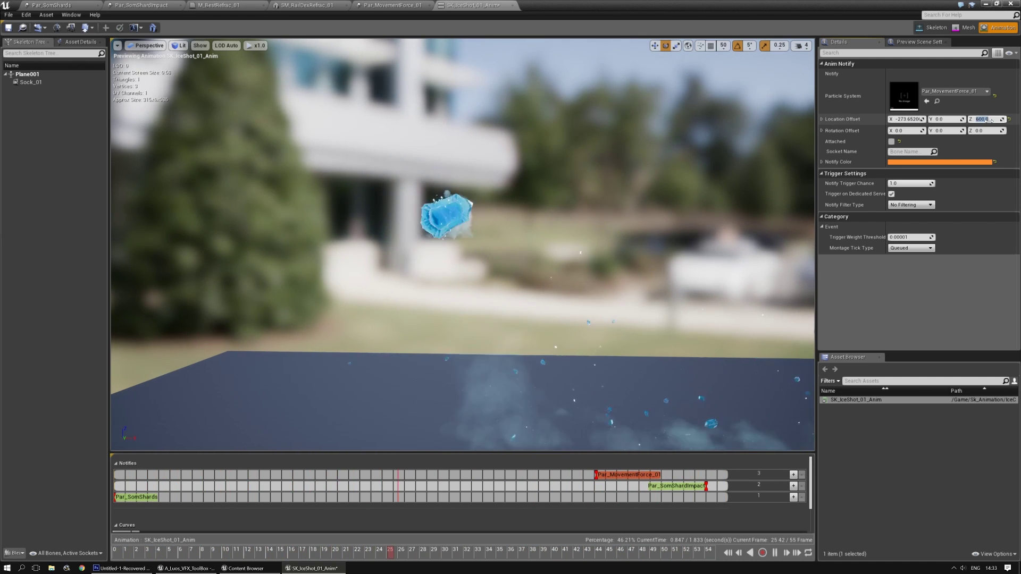
pyautogui.write('700')
pyautogui.press('Return')
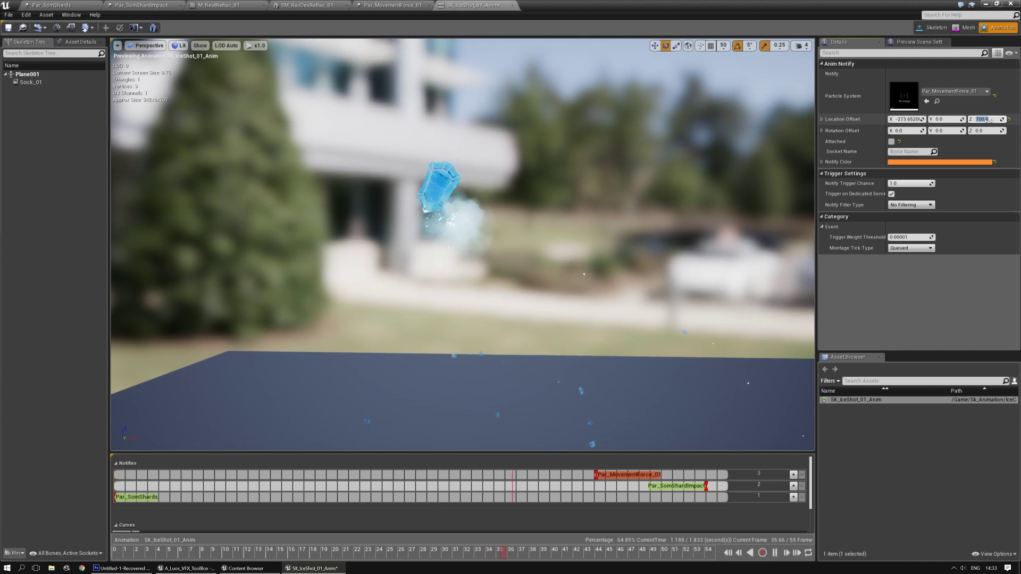
pyautogui.write('800')
pyautogui.press('Return')
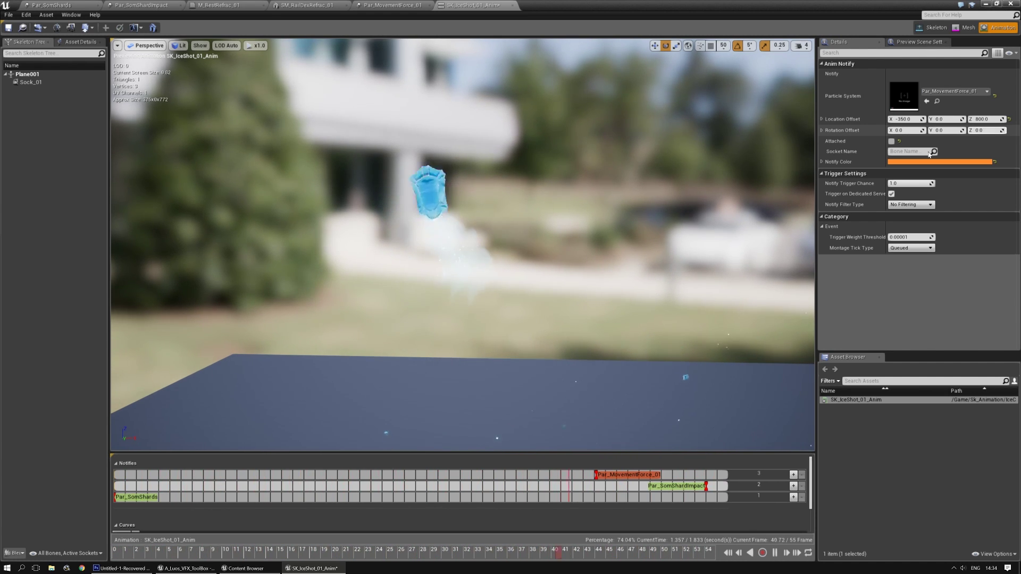
# Try different Y and Z values for the Par_MovementForce_01 notify's Rotation Offset and reset them to 0
pyautogui.moveTo(456, 247); pyautogui.dragTo(479, 278, button='right')
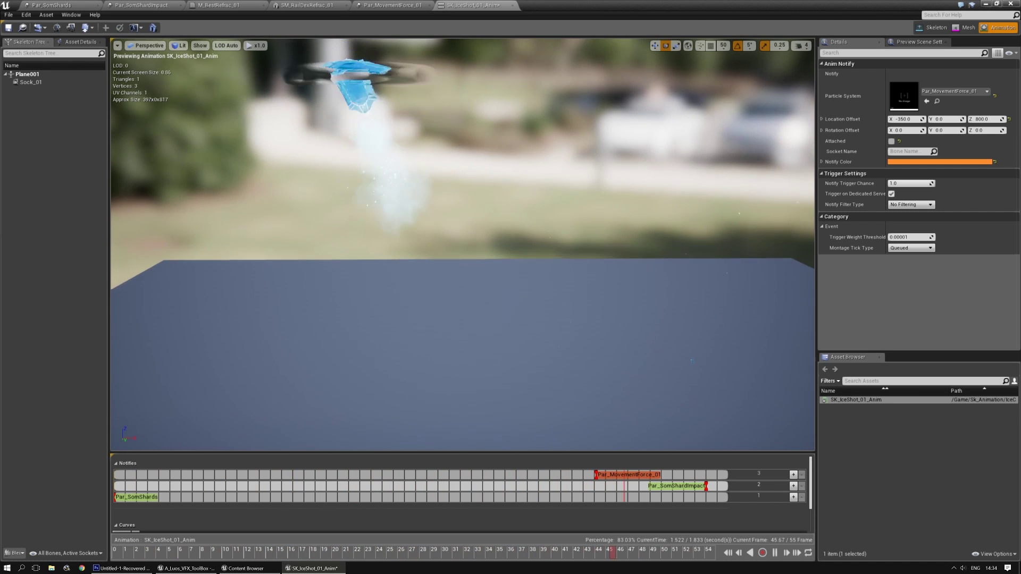
pyautogui.rightClick(847, 121)
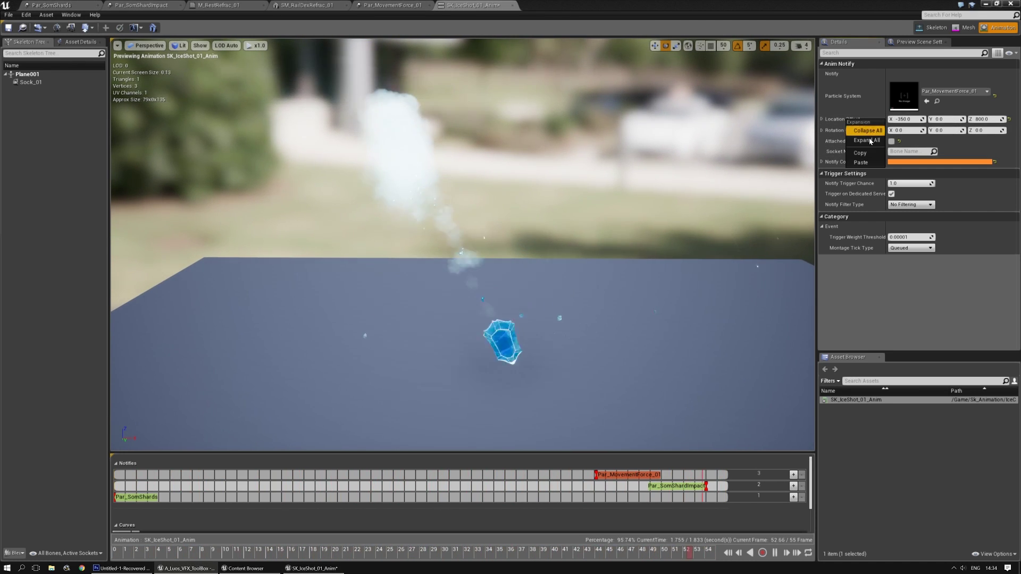
pyautogui.click(907, 276)
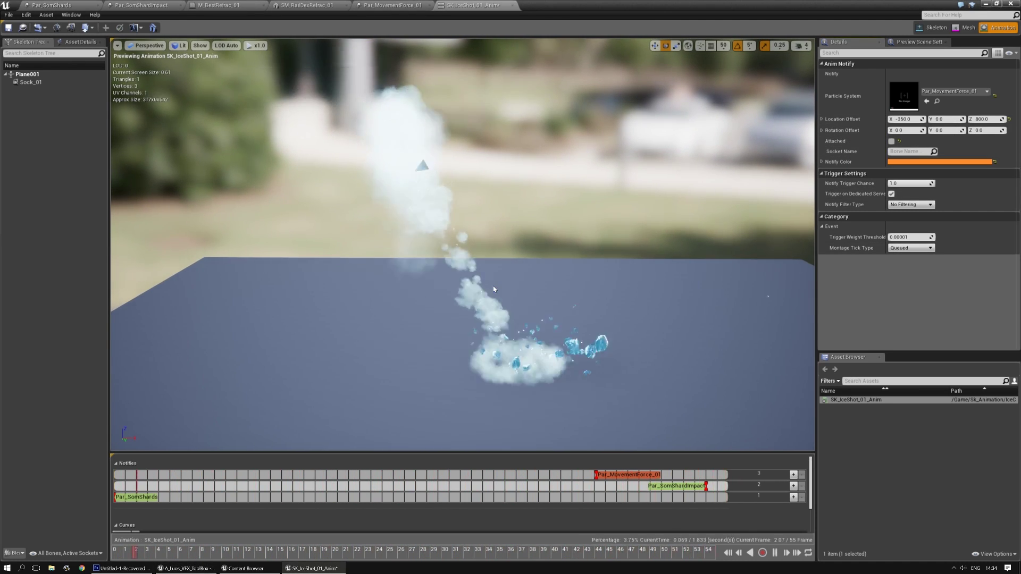
pyautogui.moveTo(493, 289); pyautogui.dragTo(477, 251, button='right')
pyautogui.press('q')
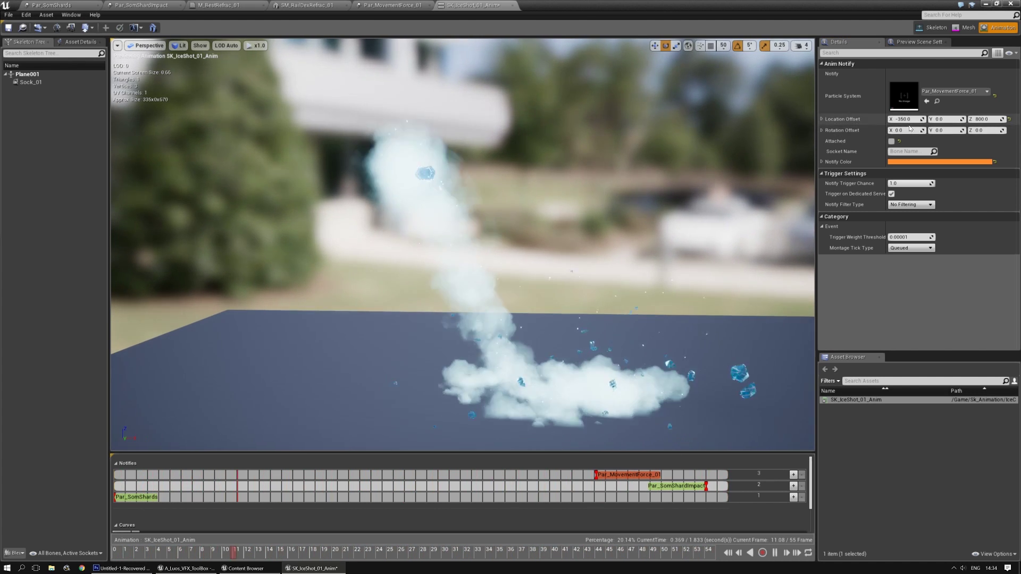
pyautogui.click(950, 130)
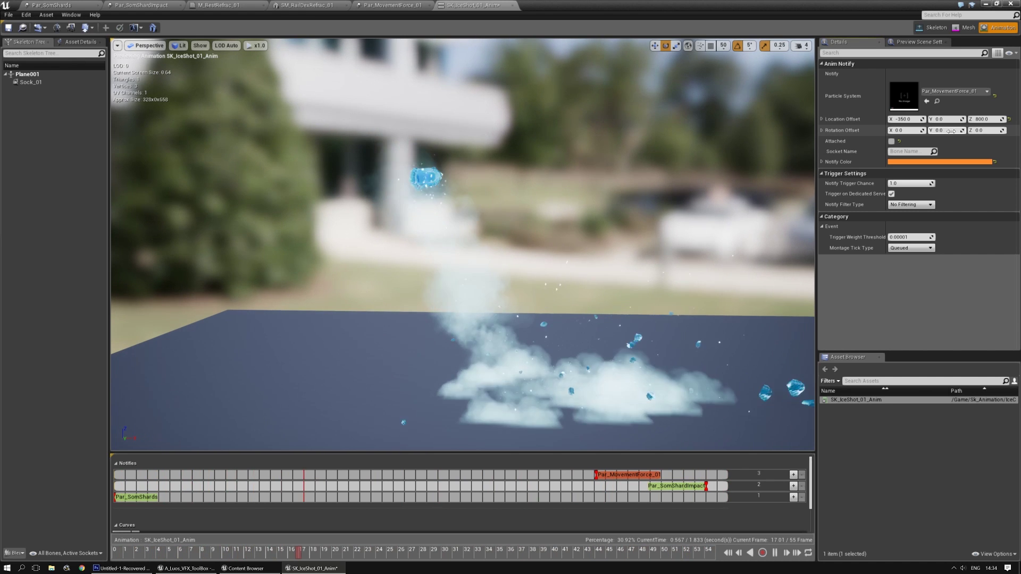
pyautogui.write('-90')
pyautogui.press('Return')
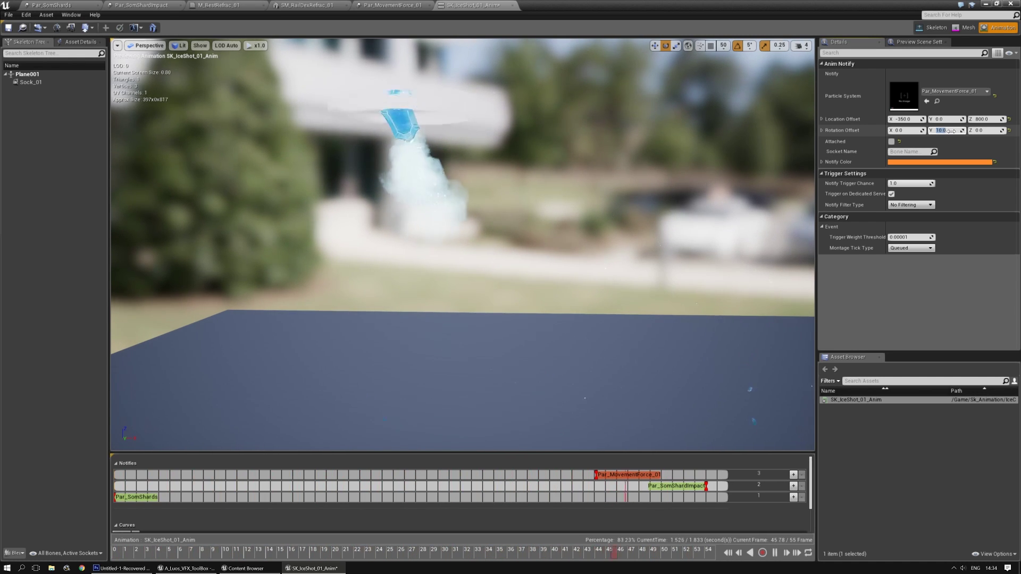
pyautogui.write('100')
pyautogui.press('Return')
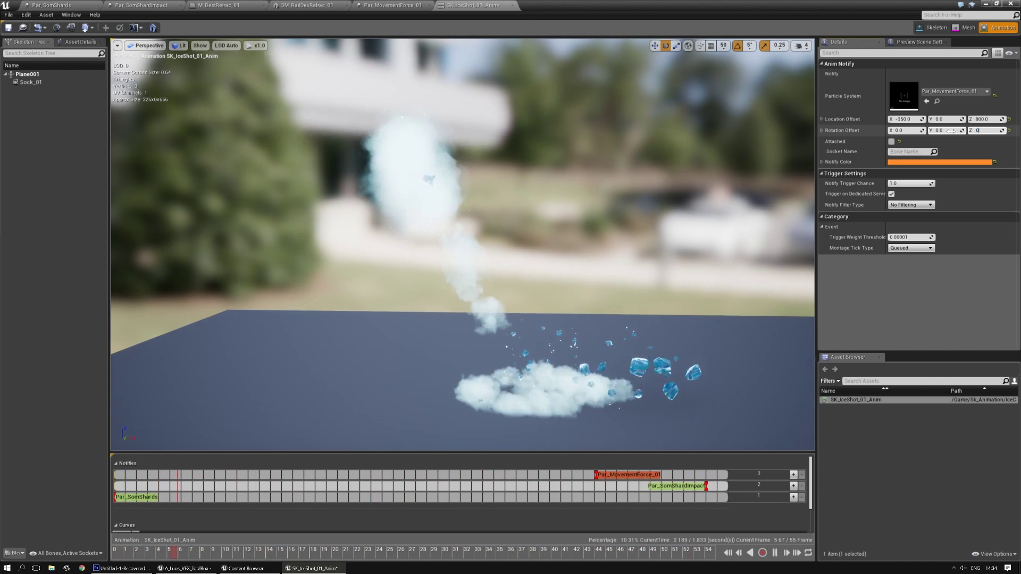
pyautogui.click(913, 130)
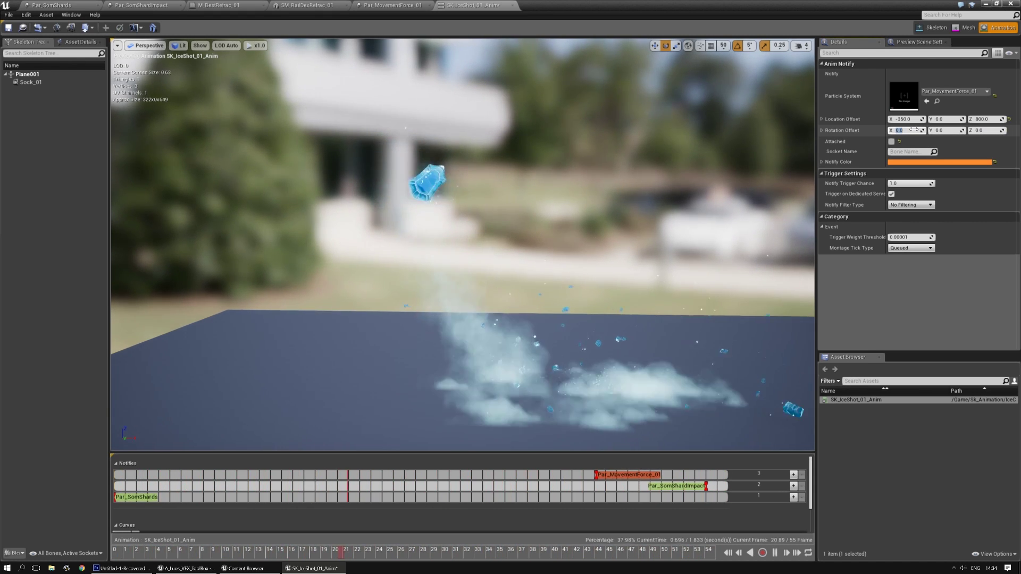
# Enable Use Local Space in the Required module of Par_MovementForce_01, save it, and return to the animation
pyautogui.click(366, 5)
pyautogui.moveTo(508, 219); pyautogui.dragTo(509, 172)
pyautogui.moveTo(509, 218); pyautogui.dragTo(509, 234, button='right')
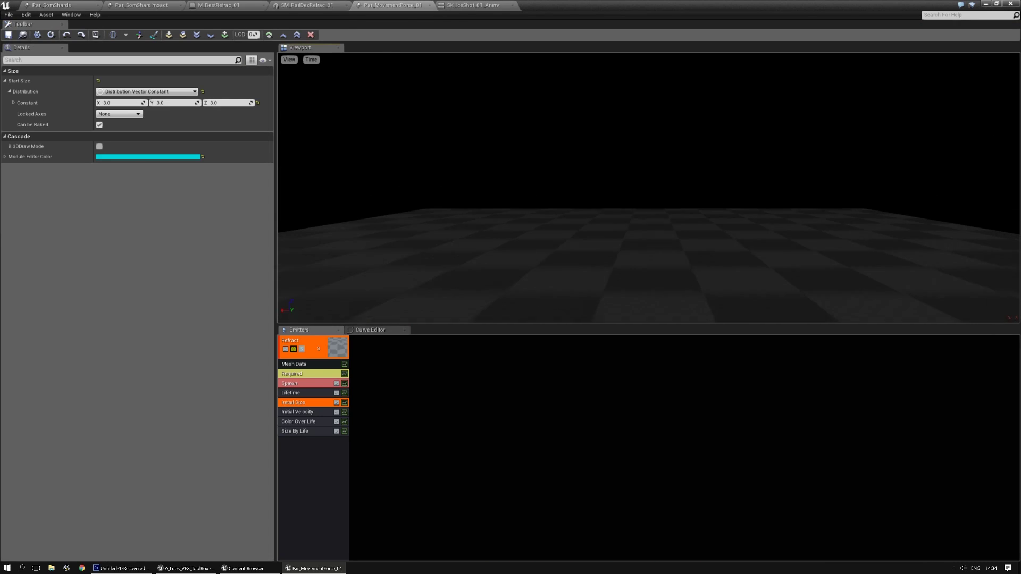
pyautogui.click(320, 373)
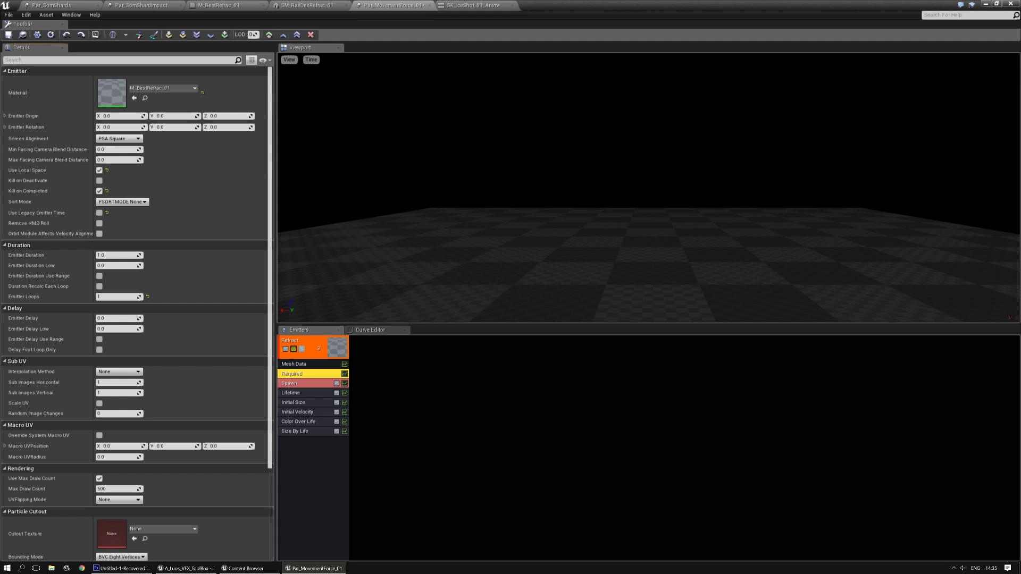
pyautogui.click(8, 35)
pyautogui.click(473, 5)
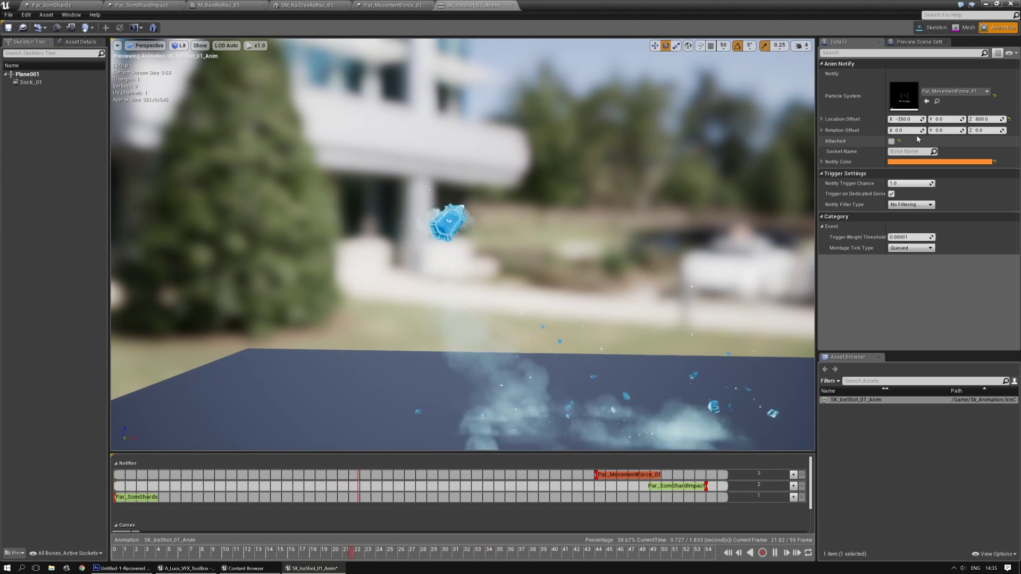
# Set the Par_MovementForce_01 notify's Rotation Offset to X 0 and Y 25 and check the ring's tilt in the preview
pyautogui.click(904, 130)
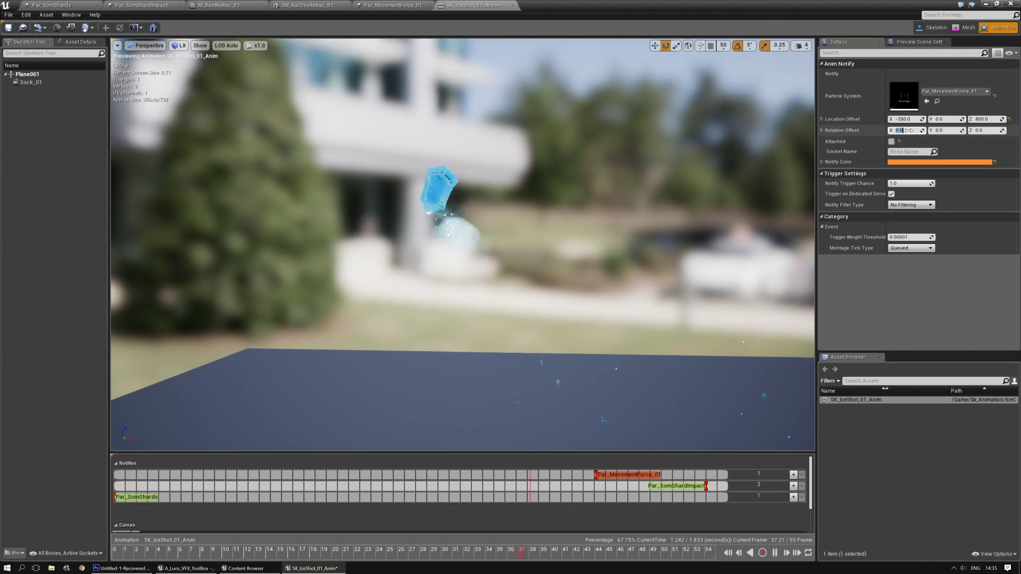
pyautogui.write('0.33')
pyautogui.press('Return')
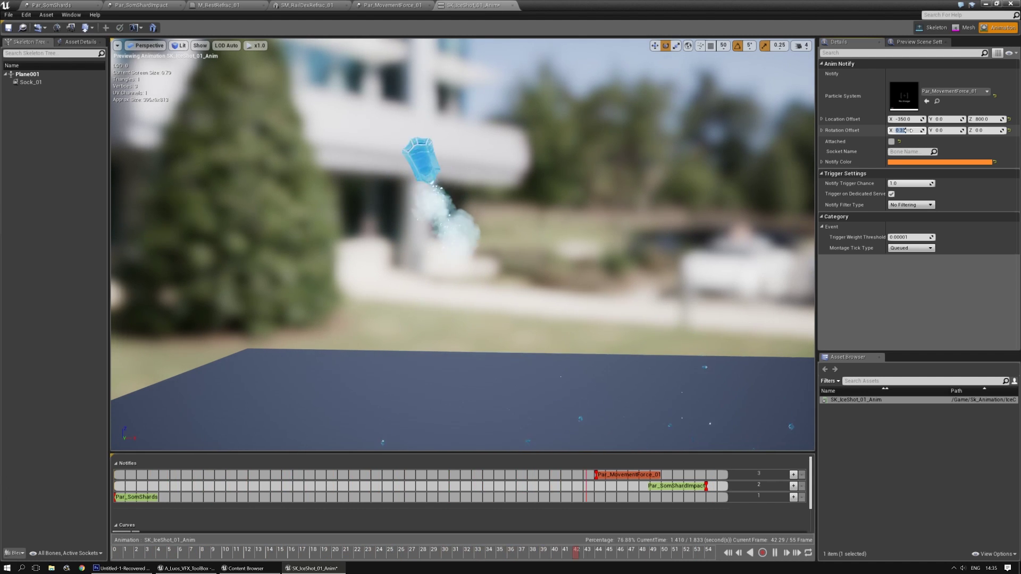
pyautogui.write('0')
pyautogui.press('Tab')
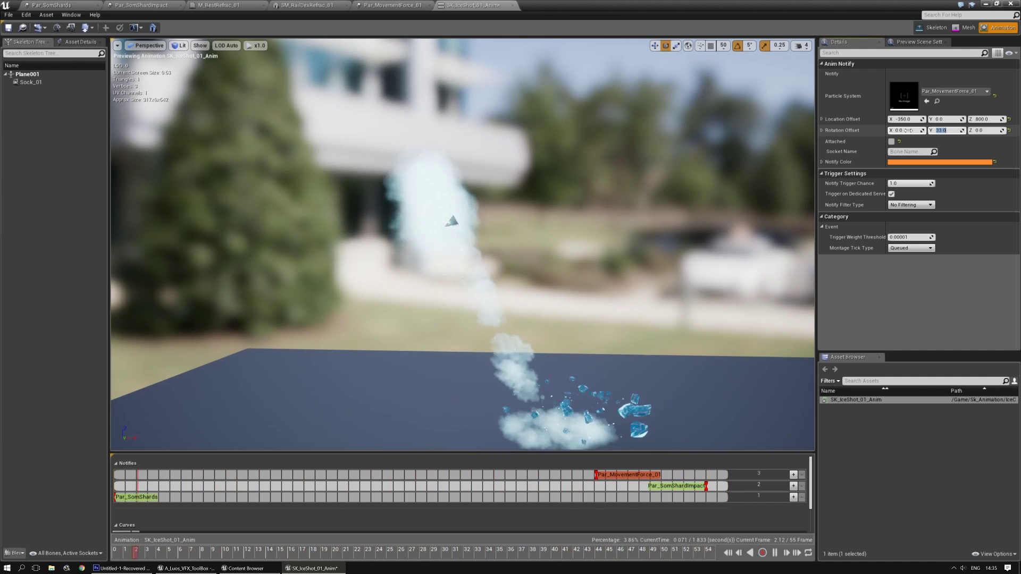
pyautogui.write('25')
pyautogui.press('Return')
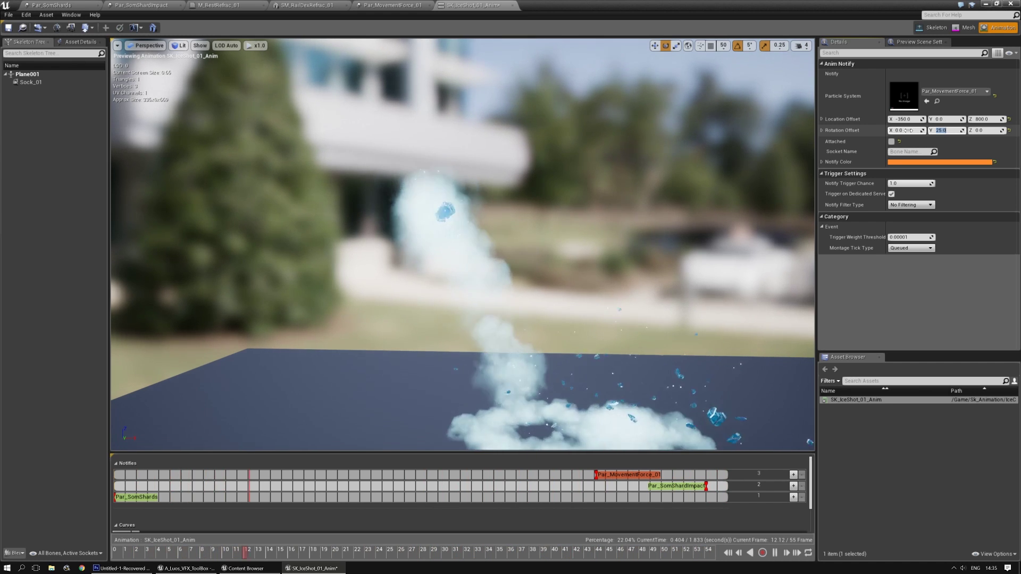
pyautogui.moveTo(549, 247); pyautogui.dragTo(590, 276, button='right')
pyautogui.moveTo(549, 250); pyautogui.dragTo(511, 235, button='right')
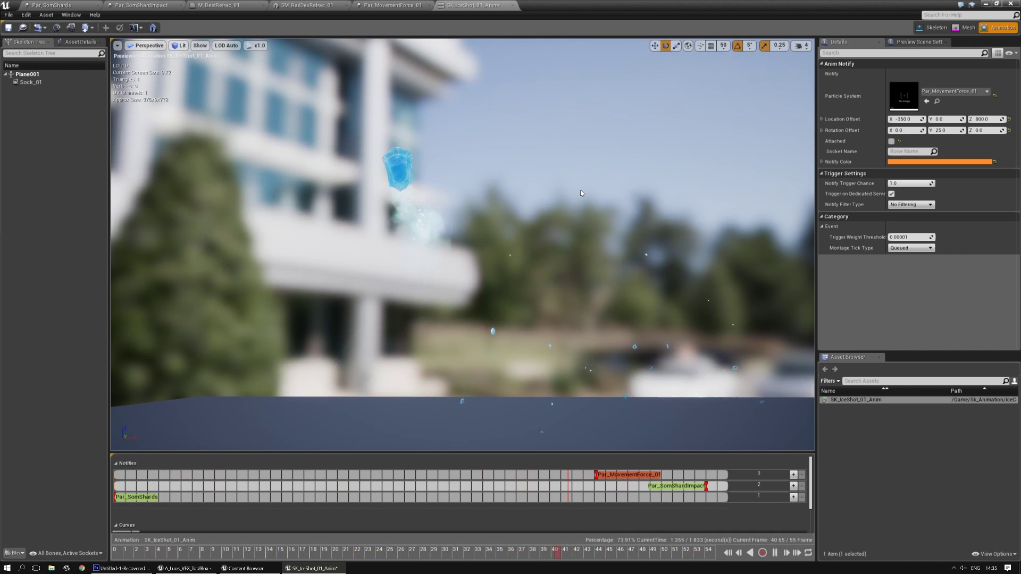
# Duplicate the Refract emitter in the Par_MovementForce_01 particle system
pyautogui.click(385, 4)
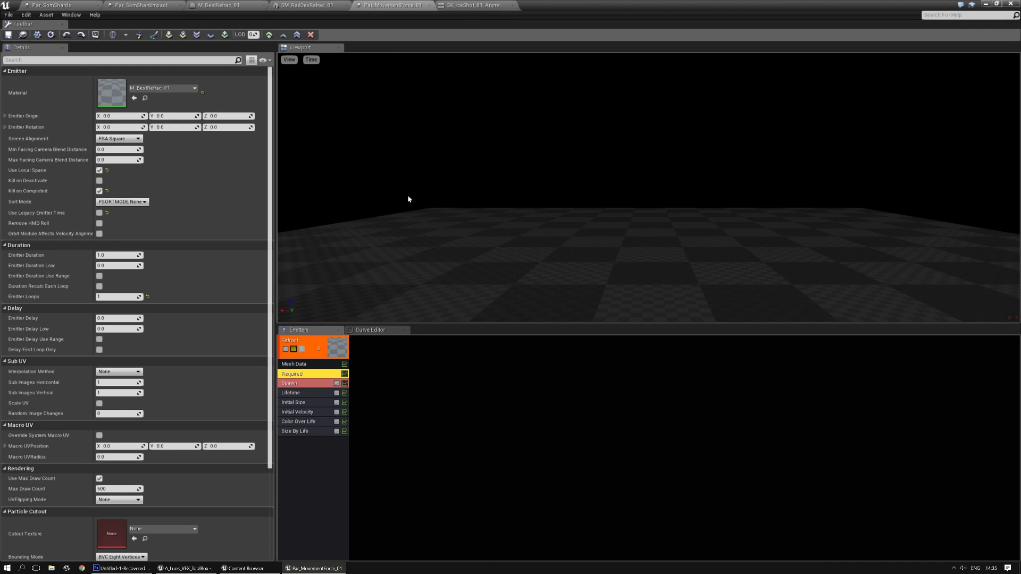
pyautogui.press('space')
pyautogui.moveTo(463, 259); pyautogui.dragTo(466, 262, button='right')
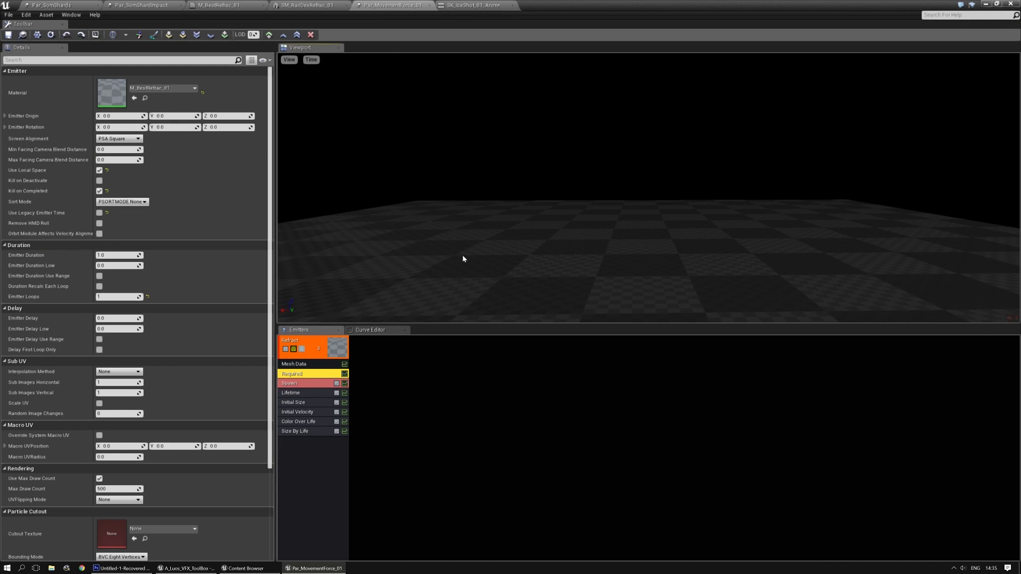
pyautogui.click(311, 343)
pyautogui.rightClick(311, 343)
pyautogui.moveTo(340, 347)
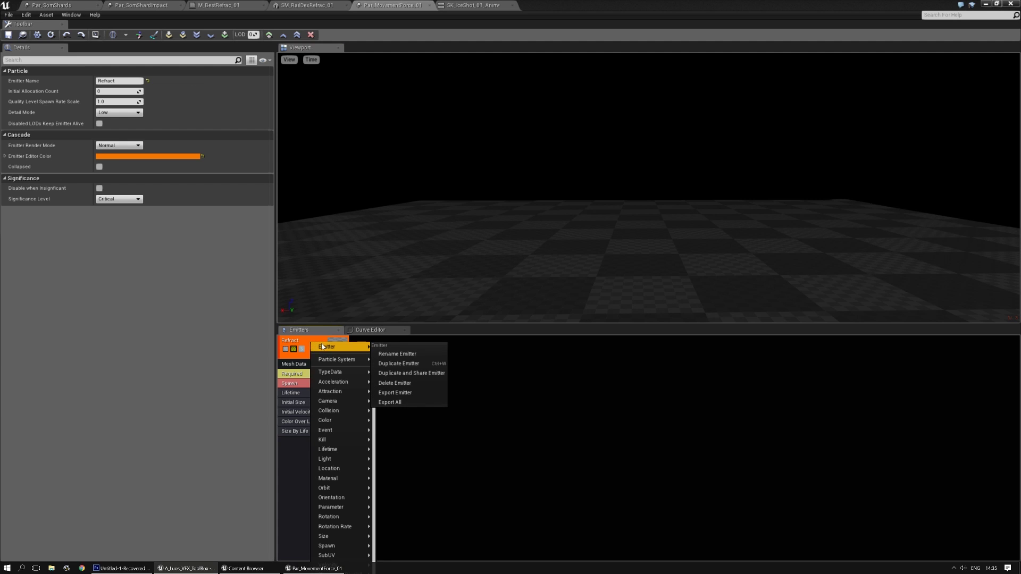
pyautogui.click(412, 364)
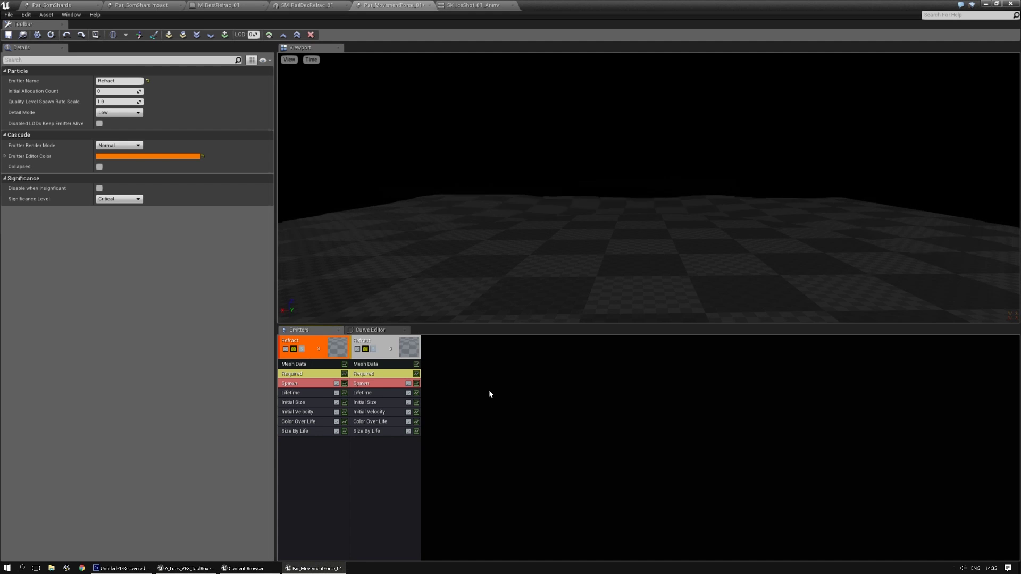
# Set the second Refract emitter's Initial Size to X 1.5, Y 1.5 and Z 6
pyautogui.click(374, 404)
pyautogui.click(126, 101)
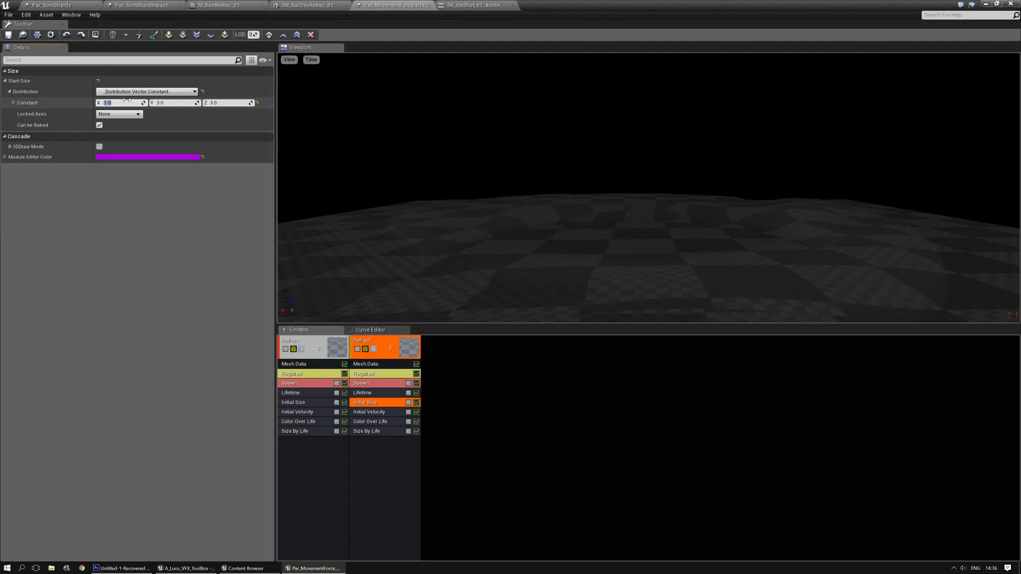
pyautogui.write('1.5')
pyautogui.press('Tab')
pyautogui.write('1.5')
pyautogui.press('Tab')
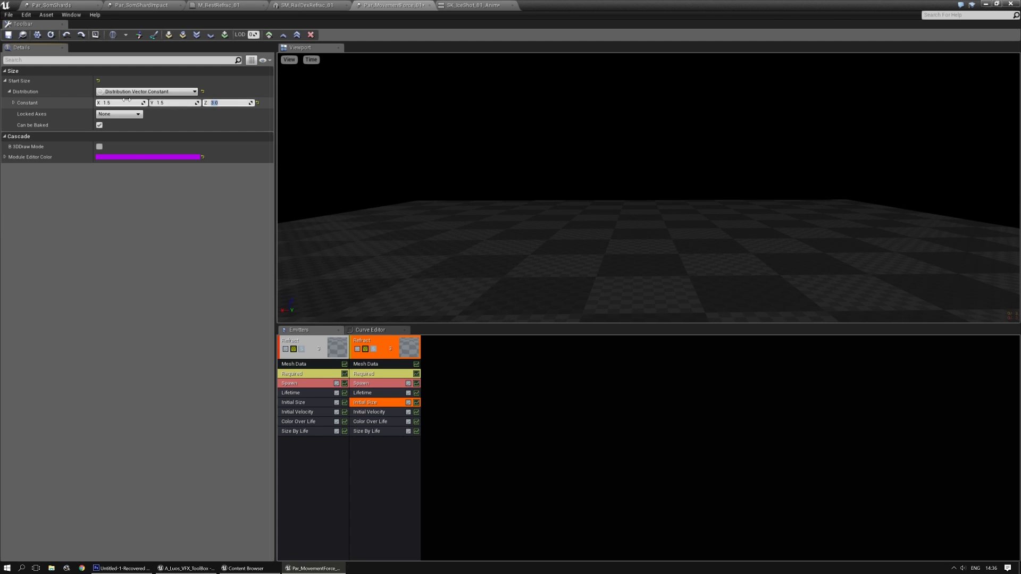
pyautogui.write('6')
pyautogui.press('Return')
# Change the first Refract emitter's Initial Velocity to a vector constant, trying Z 100 and 200 and settling on Z 400
pyautogui.click(368, 412)
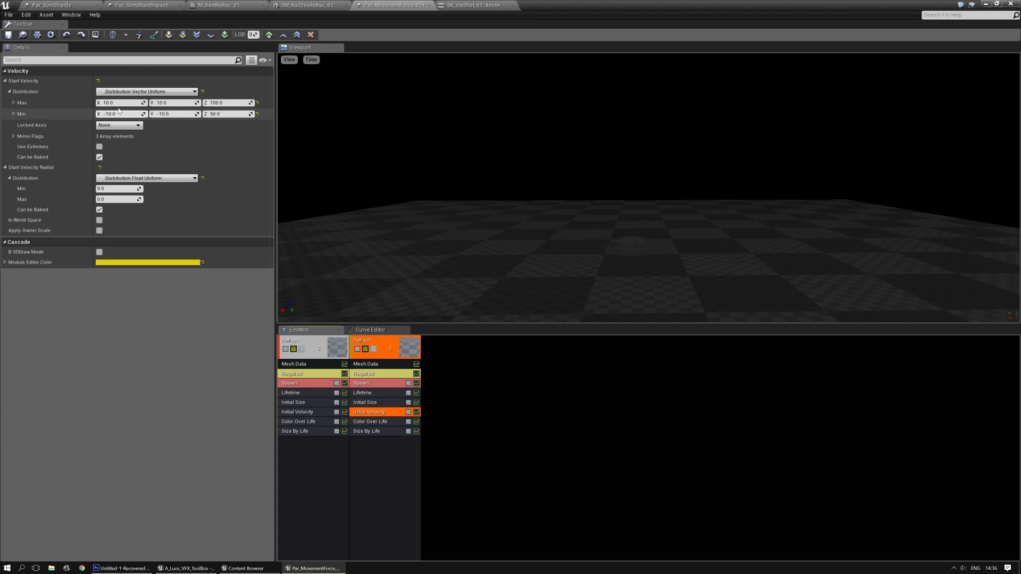
pyautogui.click(322, 412)
pyautogui.click(146, 92)
pyautogui.click(135, 107)
pyautogui.click(228, 103)
pyautogui.write('100')
pyautogui.press('Return')
pyautogui.write('200')
pyautogui.press('Return')
pyautogui.write('400')
pyautogui.press('Return')
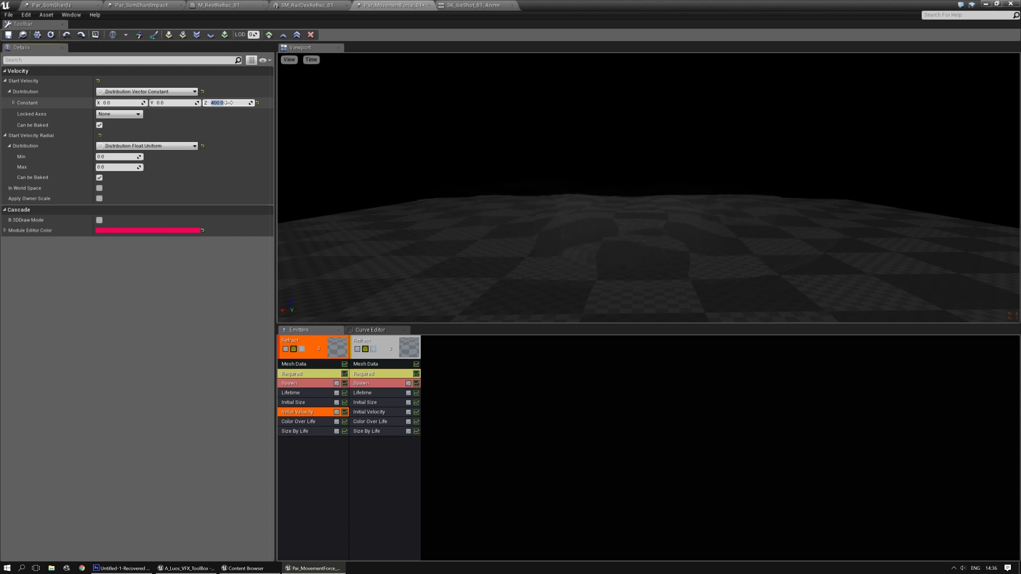
# Change the second Refract emitter's Initial Velocity to a vector constant with Z 900
pyautogui.click(369, 412)
pyautogui.click(143, 91)
pyautogui.click(148, 102)
pyautogui.moveTo(242, 104); pyautogui.dragTo(244, 104)
pyautogui.click(231, 103)
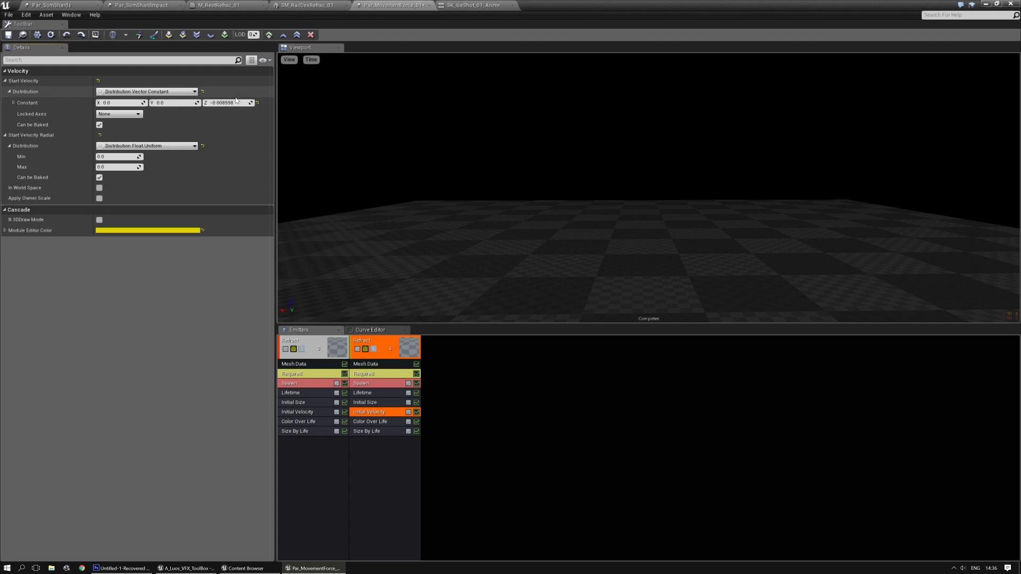
pyautogui.write('900')
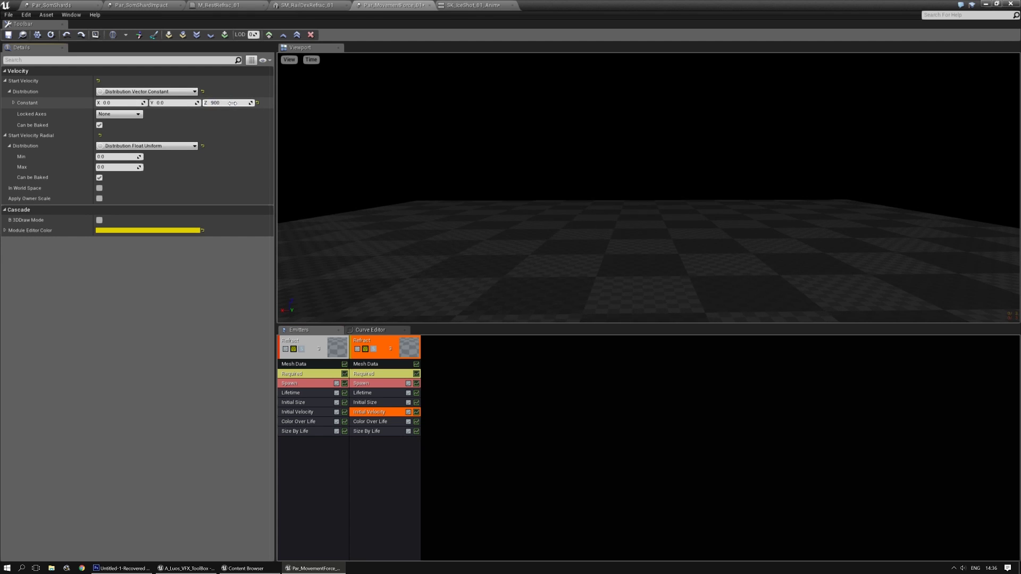
# Save Par_MovementForce_01 and examine both moving refraction rings in the SK_IceShot_01_Anim preview
pyautogui.moveTo(524, 174); pyautogui.dragTo(527, 180)
pyautogui.click(9, 35)
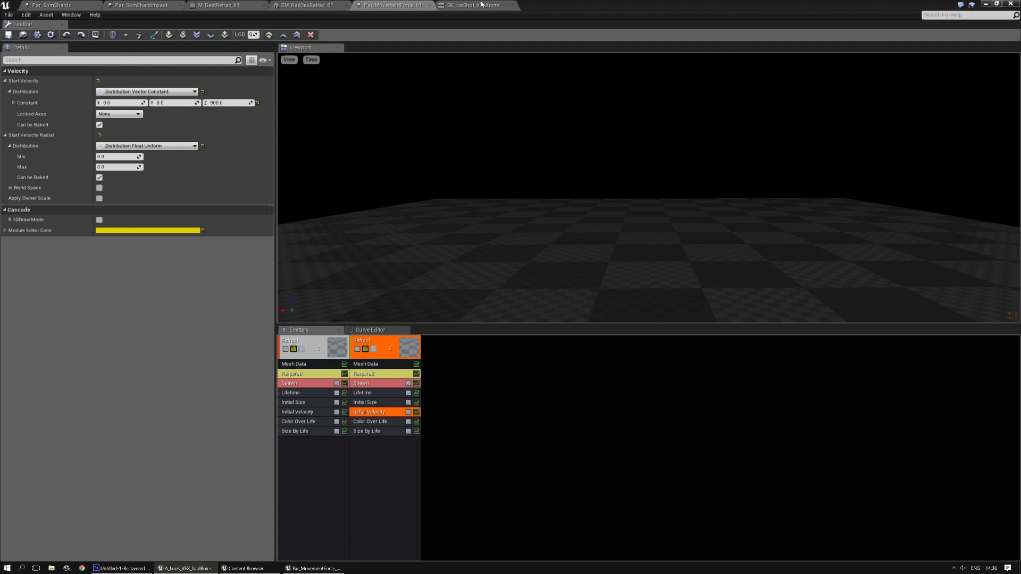
pyautogui.click(472, 5)
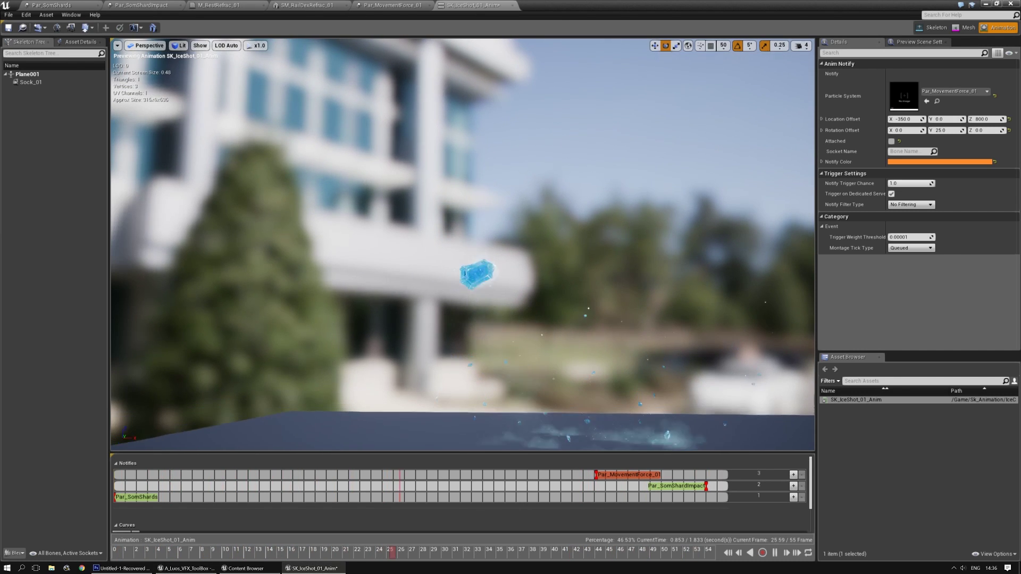
pyautogui.moveTo(518, 161); pyautogui.dragTo(518, 177, button='right')
pyautogui.moveTo(555, 207); pyautogui.dragTo(575, 221, button='right')
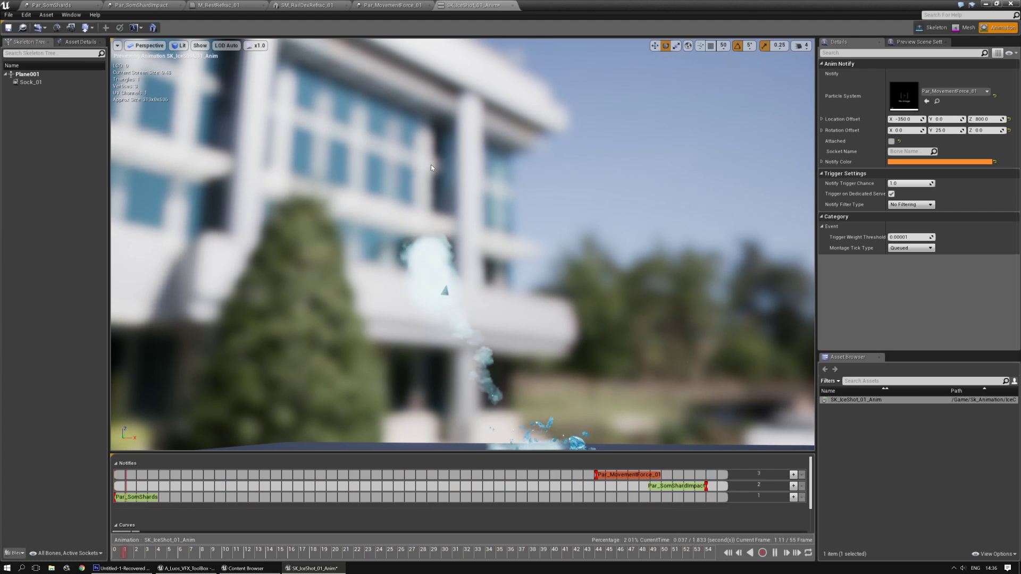
# Set the second Refract emitter's Initial Size in Par_MovementForce_01 to X 1, Y 1 and Z 12
pyautogui.click(413, 5)
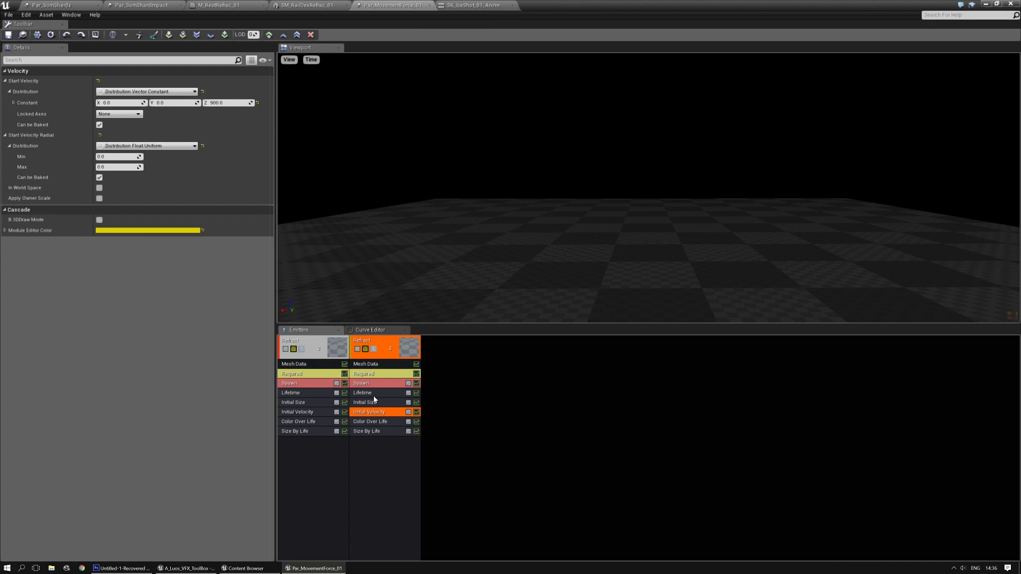
pyautogui.click(374, 393)
pyautogui.click(368, 402)
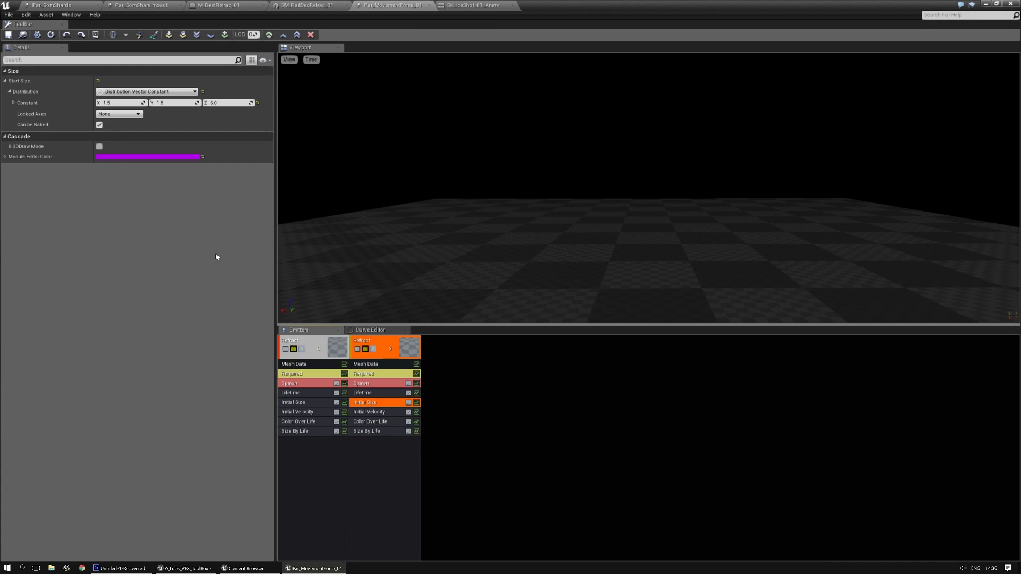
pyautogui.click(121, 102)
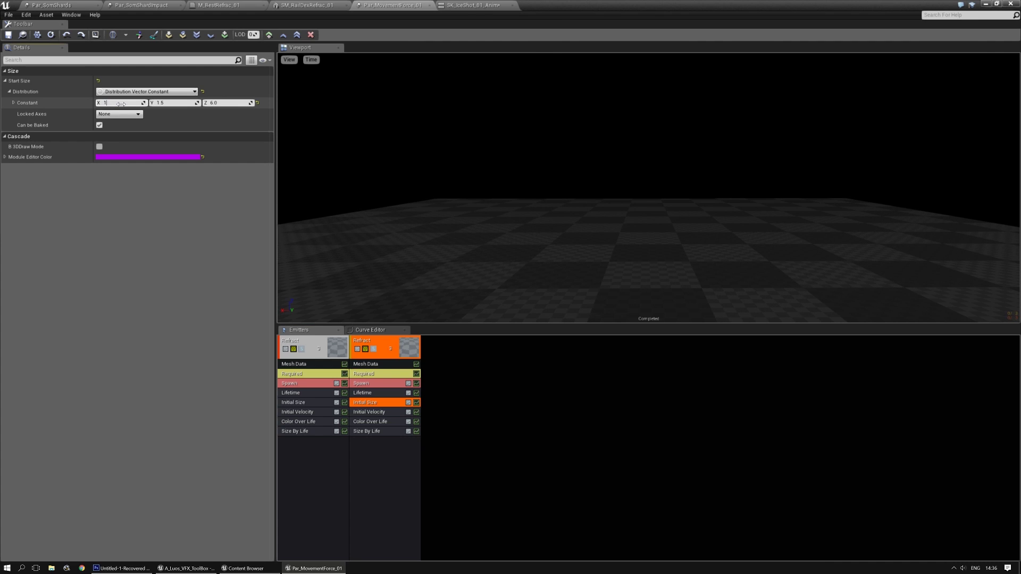
pyautogui.write('12')
pyautogui.press('Return')
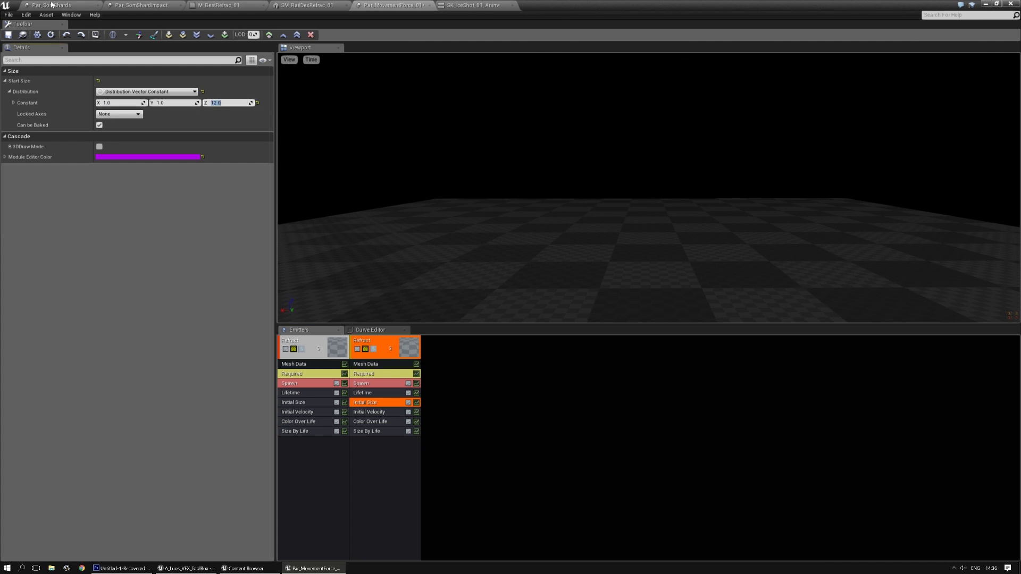
# Save the resized emitter and check the narrower, stretched refraction in the animation preview
pyautogui.click(9, 36)
pyautogui.click(473, 5)
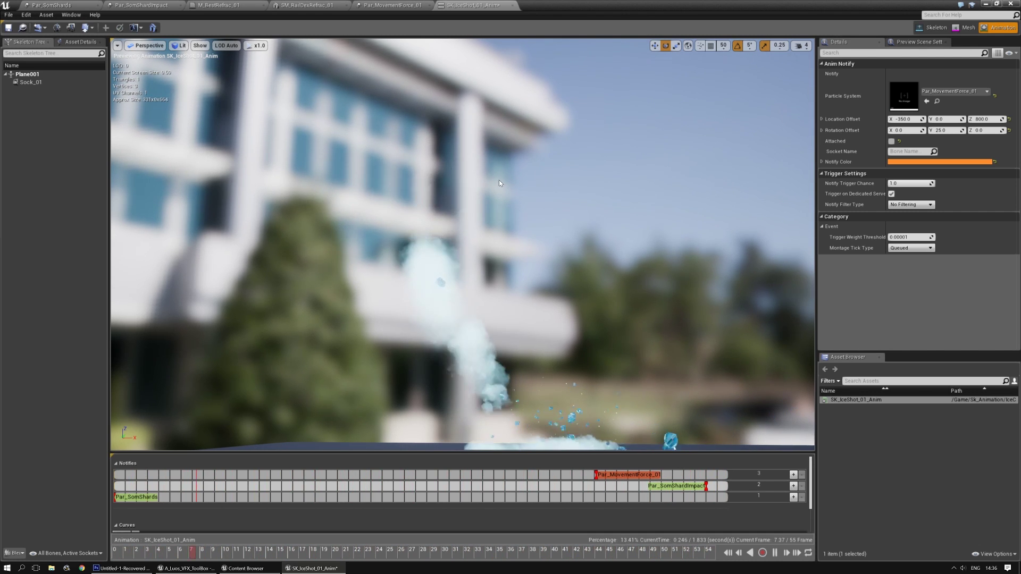
pyautogui.moveTo(500, 164); pyautogui.dragTo(497, 172, button='right')
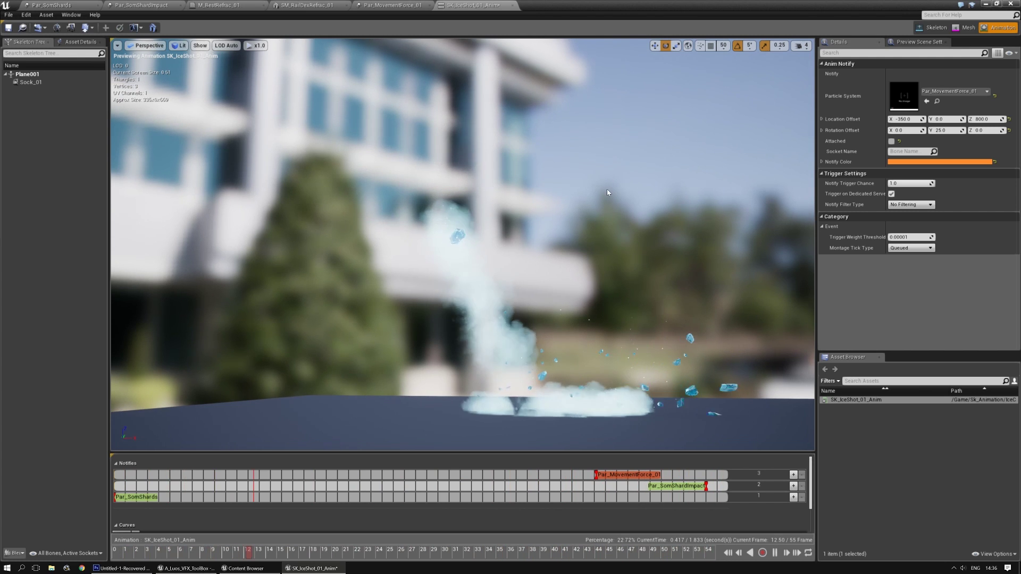
# Examine the refraction in the SK_IceShot_01_Anim preview, and inspect the refraction parameter nodes in the M_BestRefrac_01 material graph
pyautogui.moveTo(607, 189); pyautogui.dragTo(612, 190, button='right')
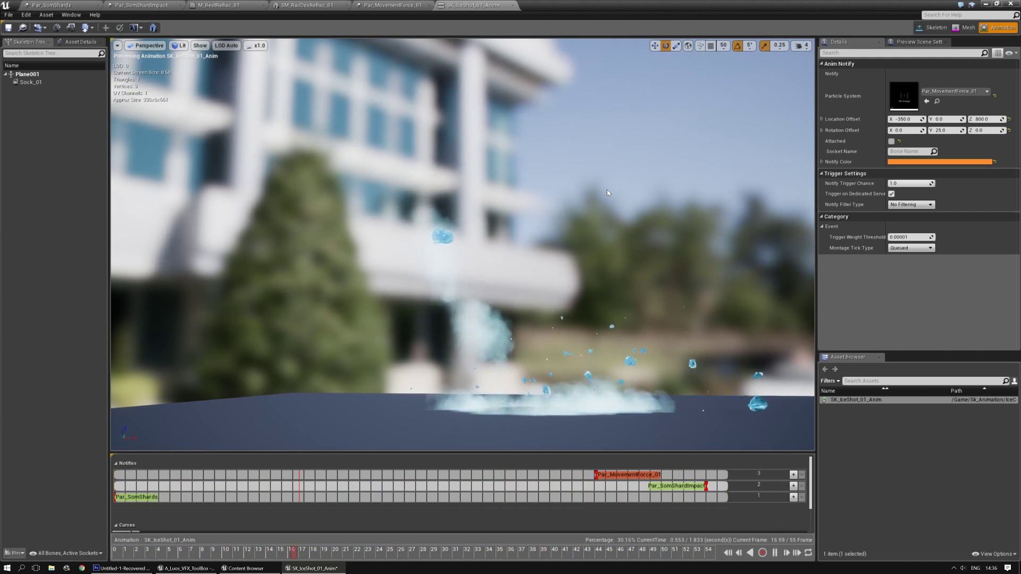
pyautogui.moveTo(607, 189)
pyautogui.mouseDown(button='right')
pyautogui.moveTo(604, 197)
pyautogui.moveTo(595, 181)
pyautogui.mouseUp(button='right')
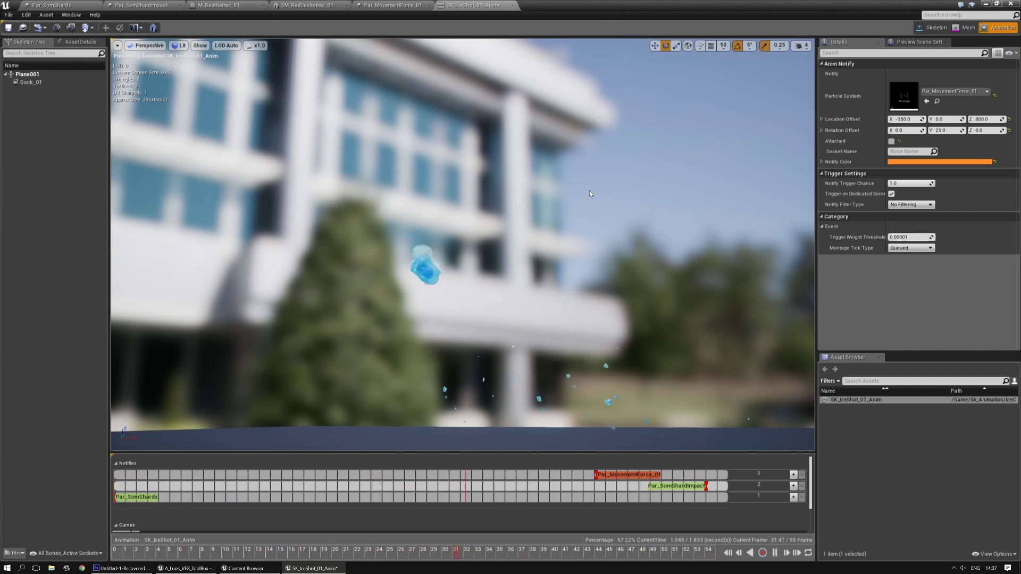
pyautogui.click(321, 5)
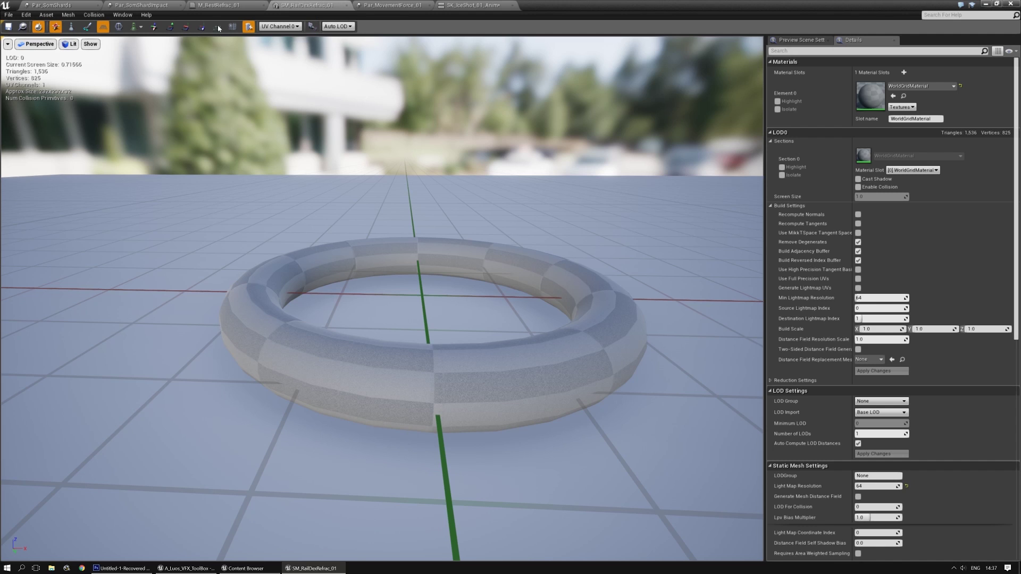
pyautogui.click(224, 6)
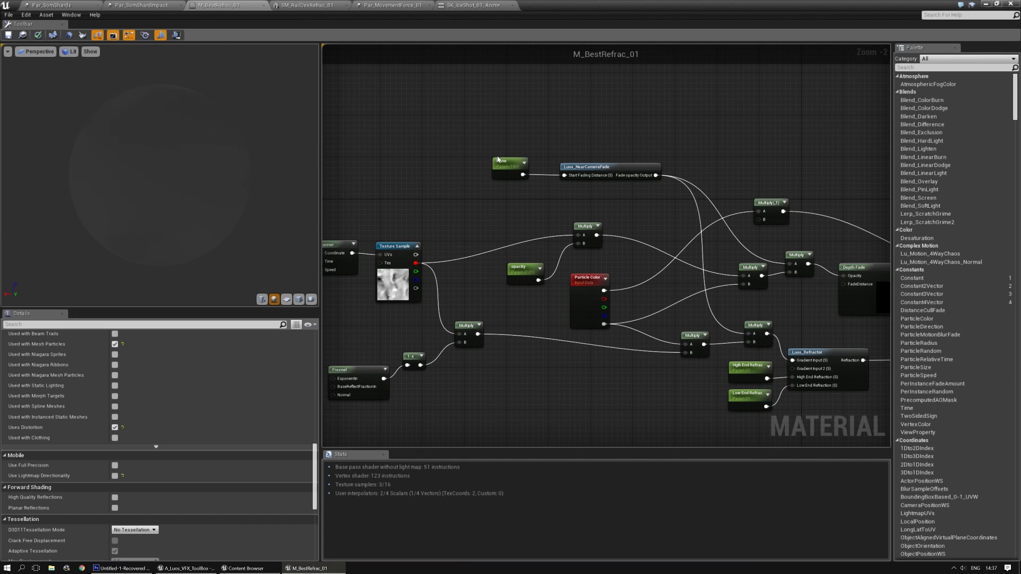
pyautogui.scroll(2, 506, 290)
pyautogui.moveTo(457, 306); pyautogui.dragTo(513, 198, button='right')
pyautogui.moveTo(734, 271); pyautogui.dragTo(506, 252, button='right')
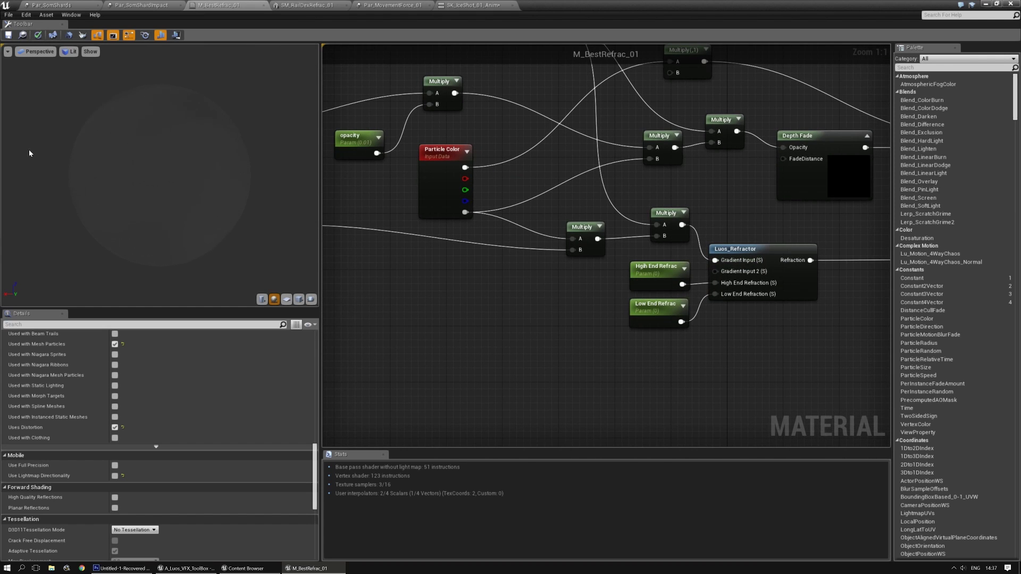
# Locate M_BestRefrac_01 in the Generic materials folder and create a material instance of it named MI_IceRefrac_01
pyautogui.click(22, 34)
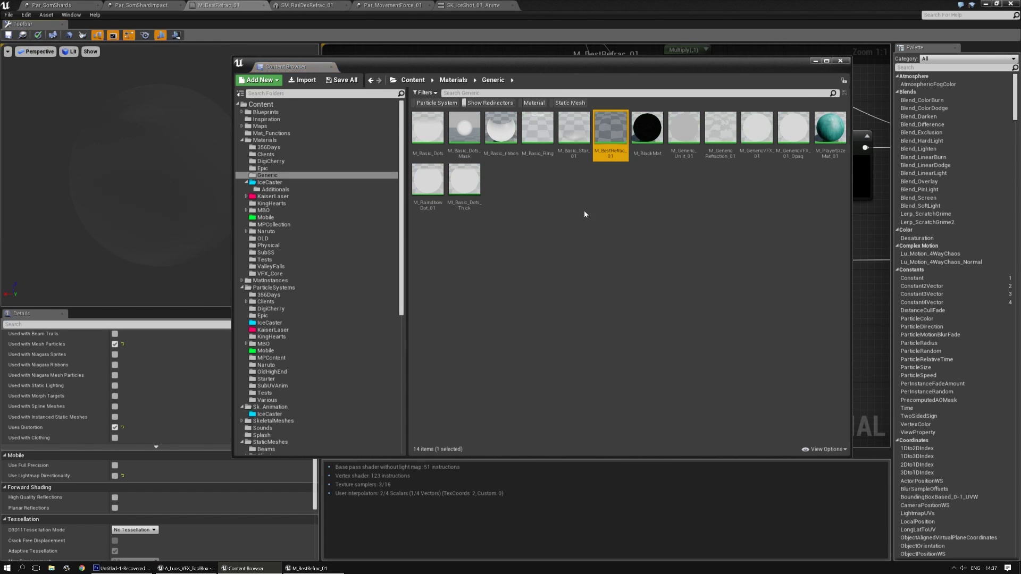
pyautogui.rightClick(611, 134)
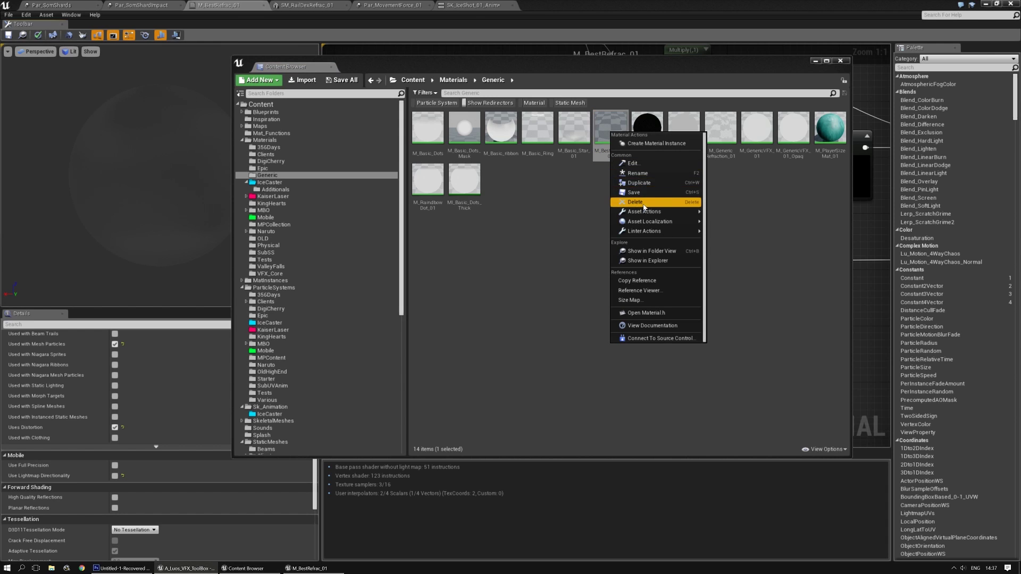
pyautogui.click(655, 143)
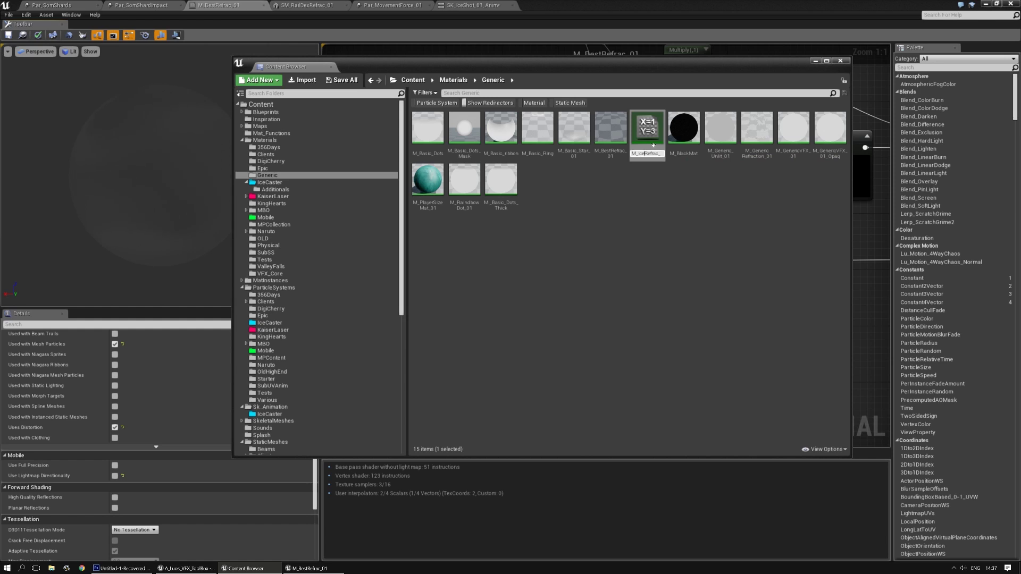
pyautogui.press('Return')
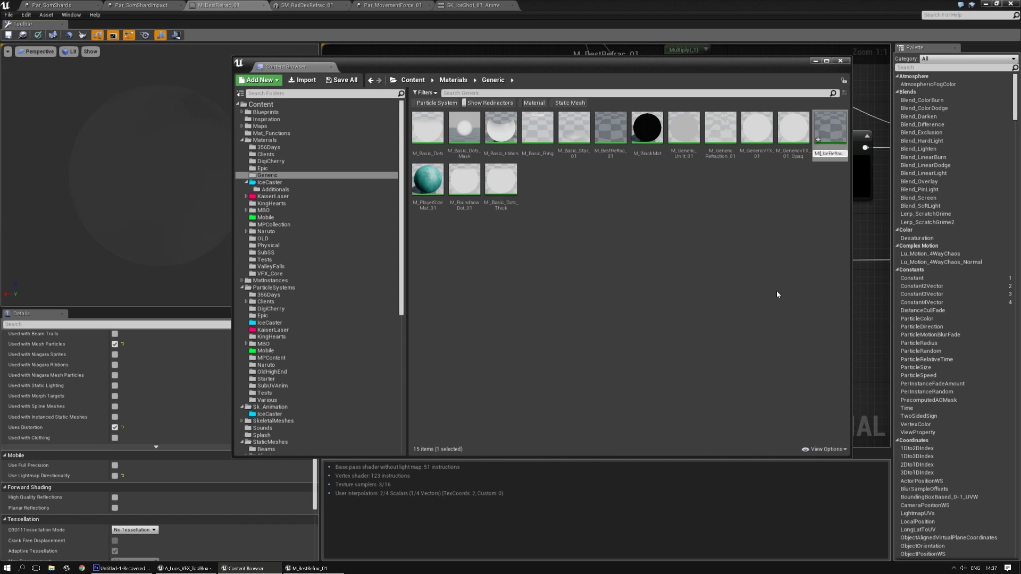
pyautogui.press('Return')
# Open MI_IceRefrac_01, override High End Refrac and Low End Refrac with 0.5 each, and save the instance
pyautogui.doubleClick(505, 192)
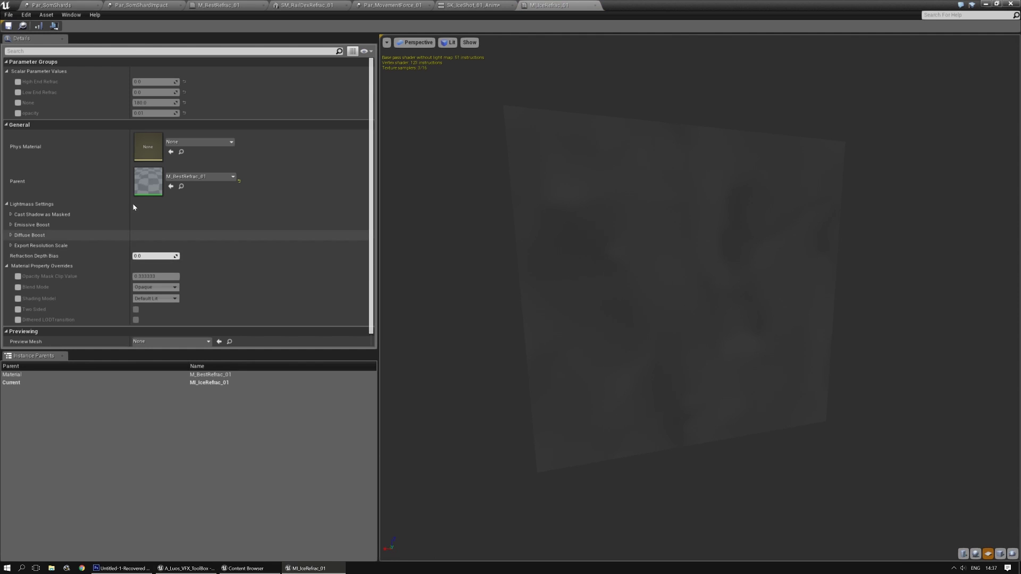
pyautogui.click(19, 93)
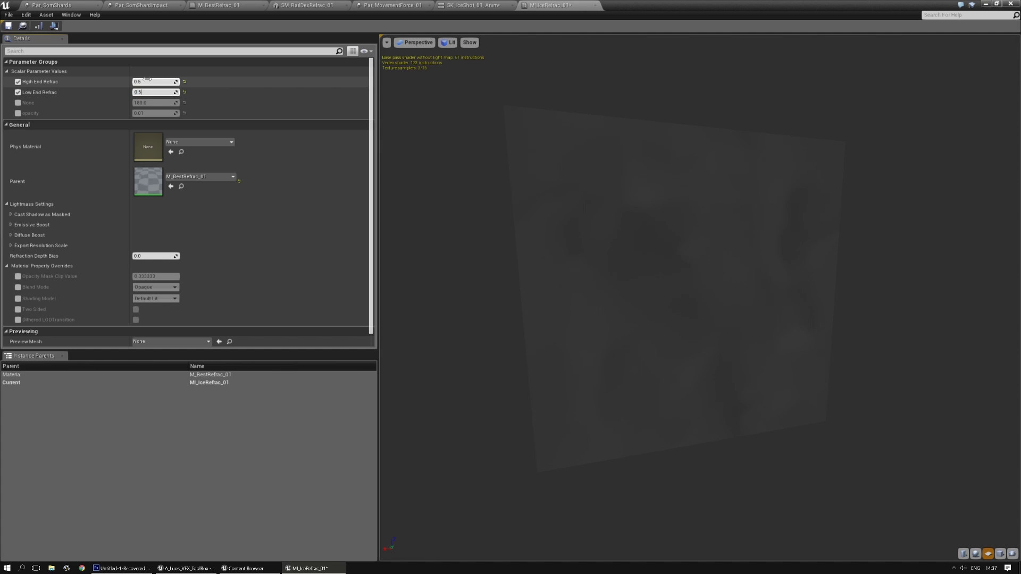
pyautogui.click(8, 25)
pyautogui.click(22, 26)
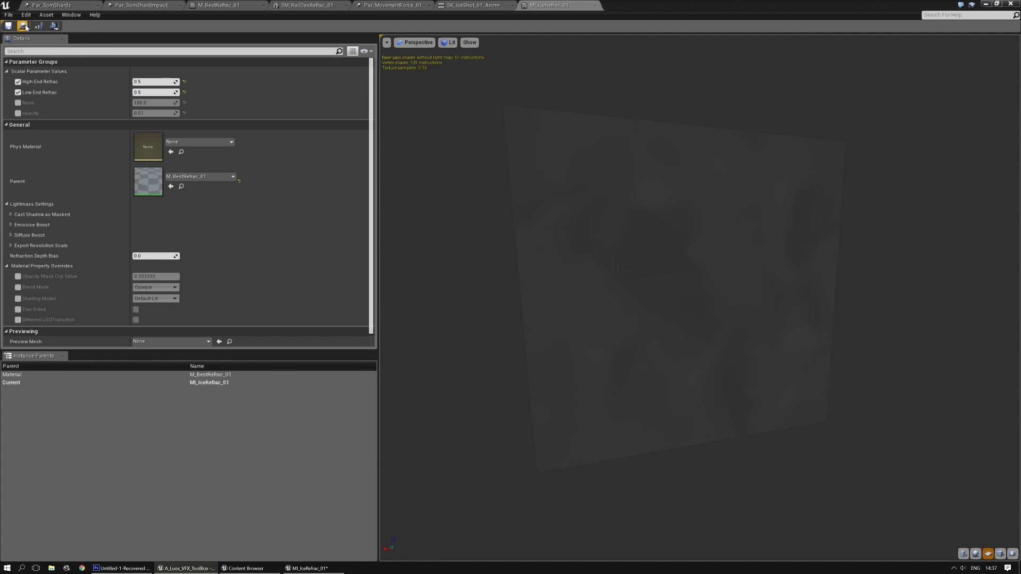
# Assign MI_IceRefrac_01 as the material of both Refract emitters in Par_MovementForce_01 and save the particle system
pyautogui.click(372, 6)
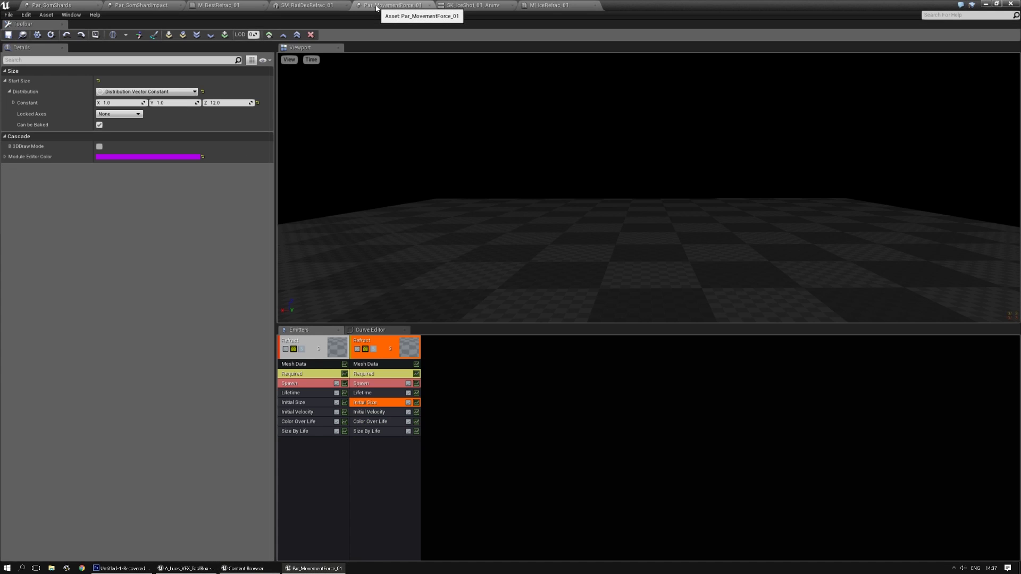
pyautogui.click(368, 375)
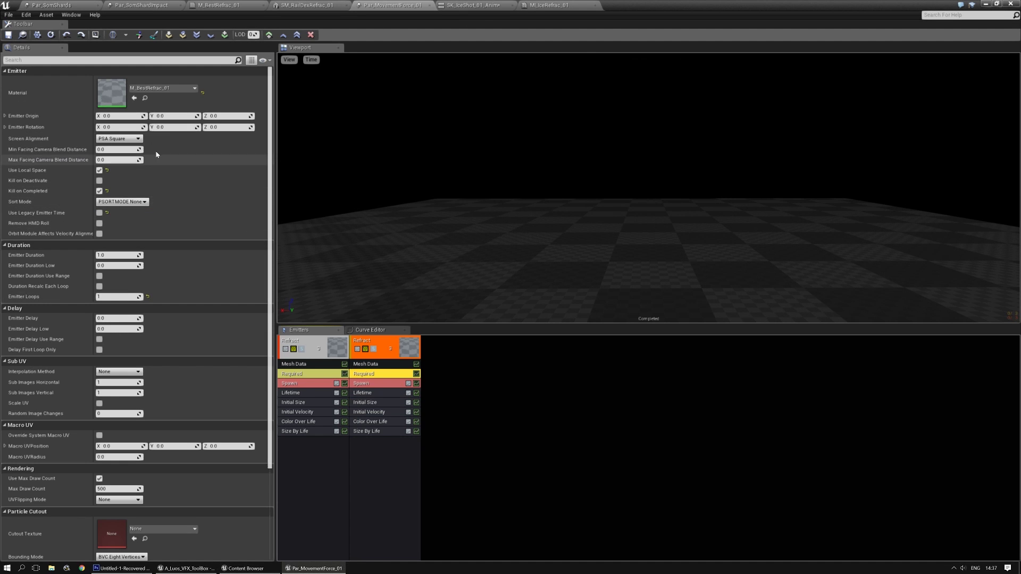
pyautogui.click(134, 99)
pyautogui.click(294, 375)
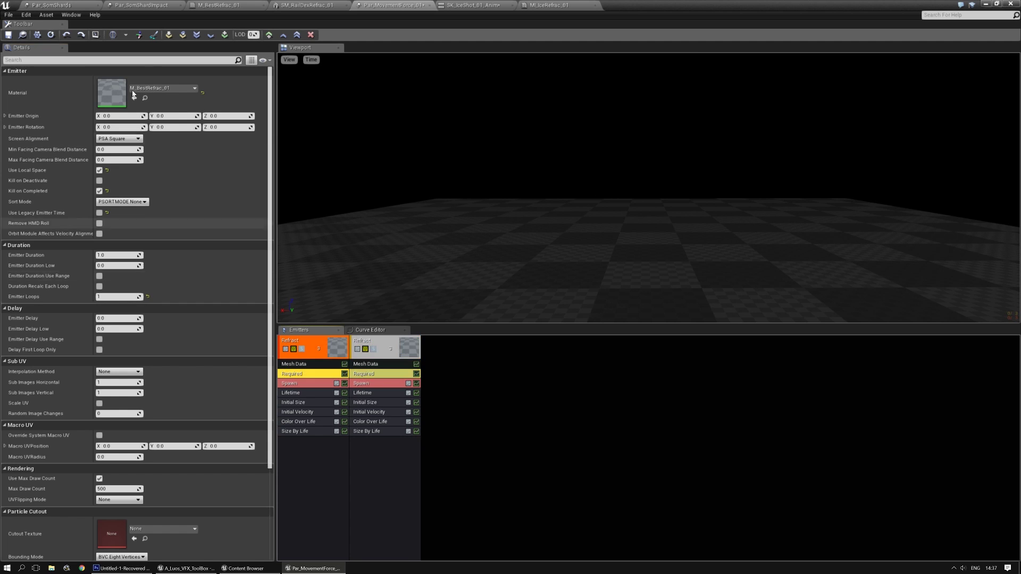
pyautogui.click(134, 98)
pyautogui.click(7, 35)
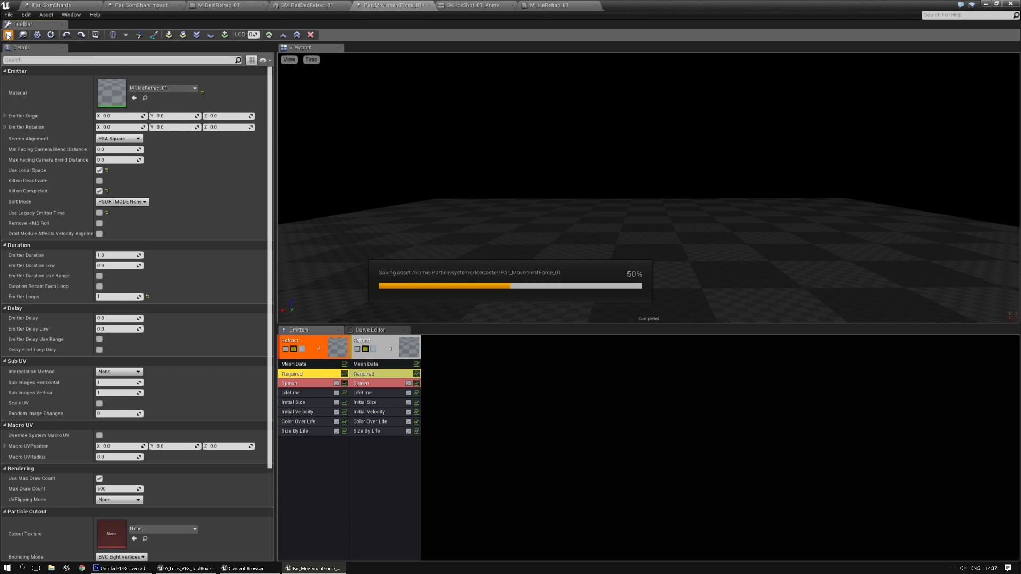
# Examine the refraction with the new material instance from several angles in the SK_IceShot_01_Anim preview
pyautogui.click(492, 5)
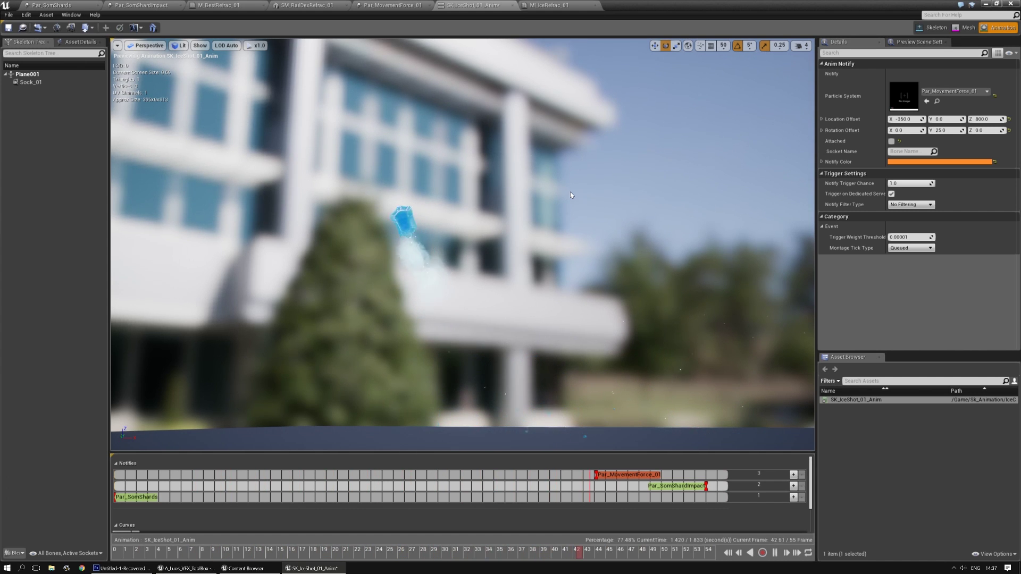
pyautogui.moveTo(571, 193); pyautogui.dragTo(675, 239, button='right')
pyautogui.moveTo(556, 239); pyautogui.dragTo(556, 228, button='right')
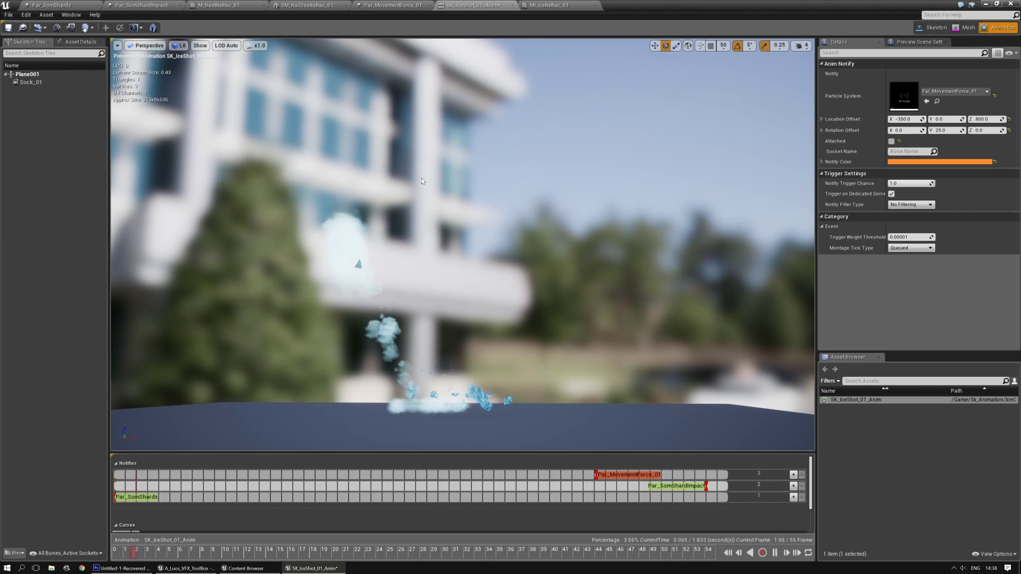
pyautogui.moveTo(347, 174); pyautogui.dragTo(407, 237, button='right')
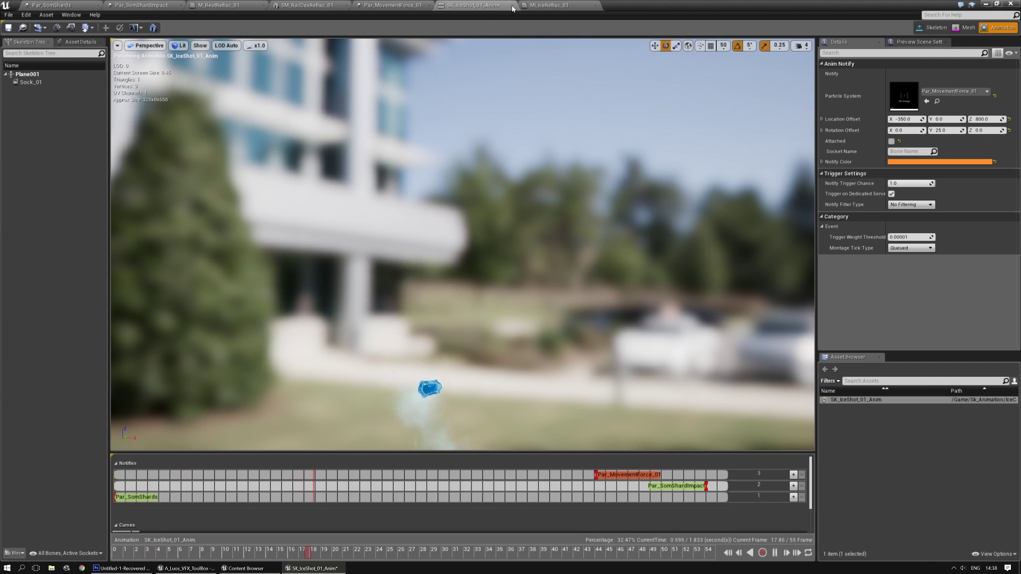
pyautogui.click(550, 5)
pyautogui.click(447, 4)
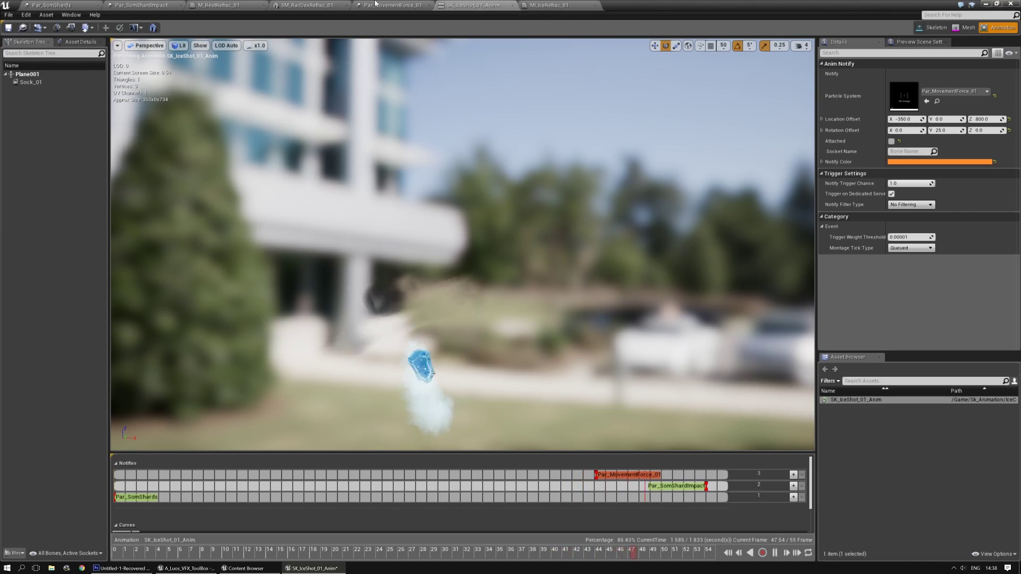
# Set the second Refract emitter's Initial Size to X 0.75 and Y 0.75, save, and check the animation preview
pyautogui.click(383, 5)
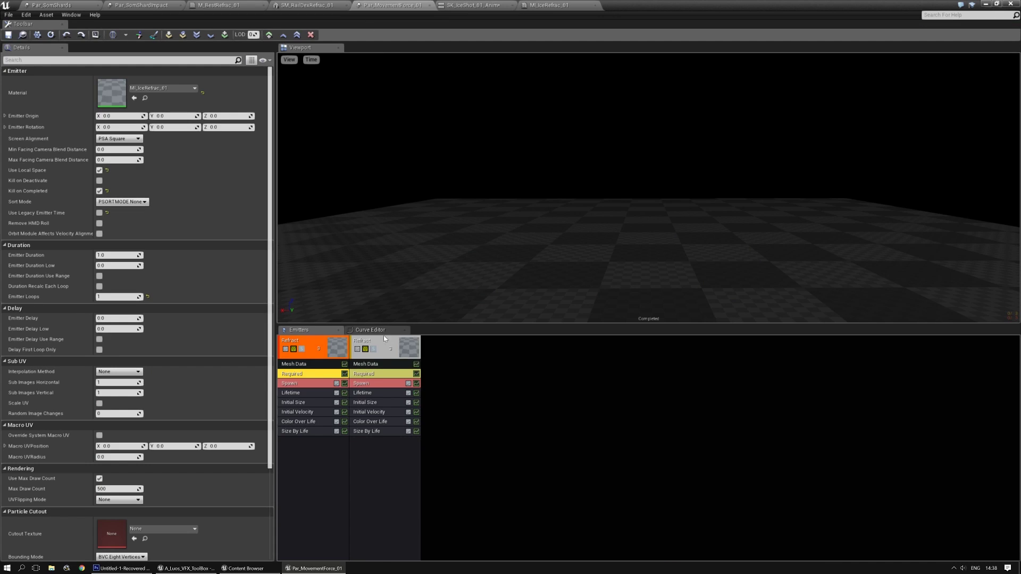
pyautogui.click(362, 404)
pyautogui.write('0.75')
pyautogui.press('Tab')
pyautogui.write('0')
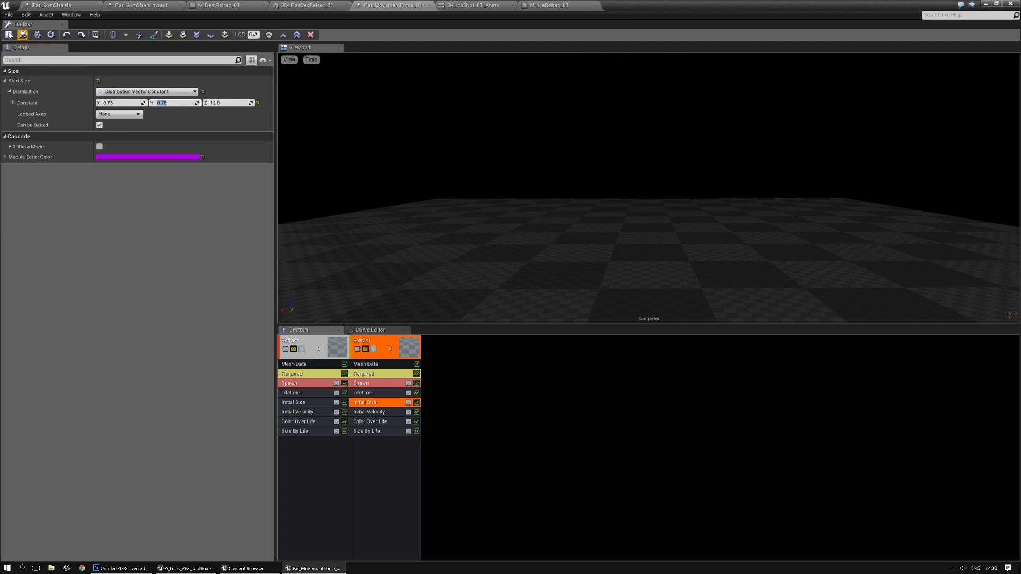
pyautogui.click(9, 35)
pyautogui.click(473, 4)
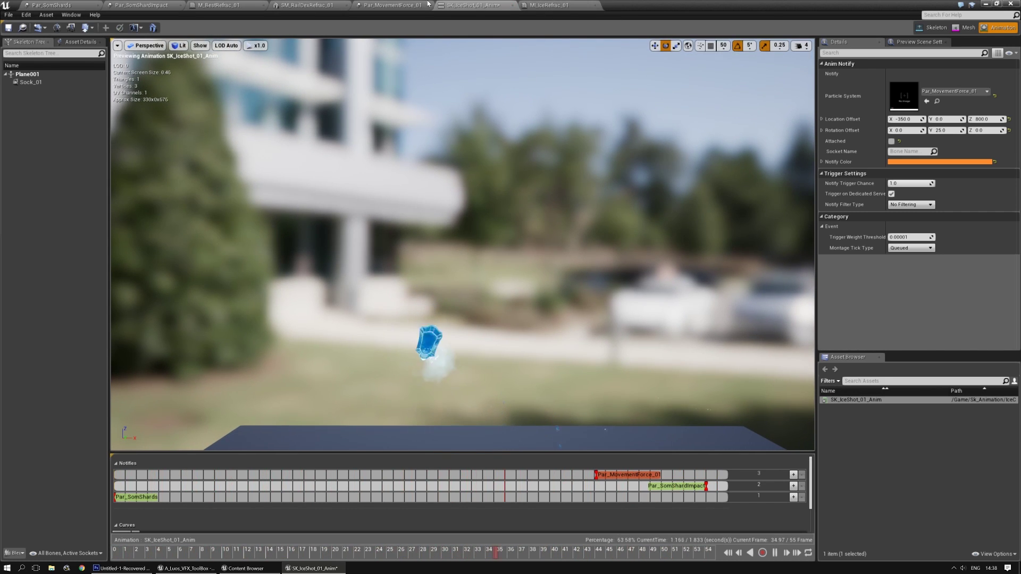
# Set the second Refract emitter's Initial Velocity to Z 1500, save, and check the motion in the animation preview
pyautogui.click(399, 5)
pyautogui.click(369, 412)
pyautogui.click(224, 103)
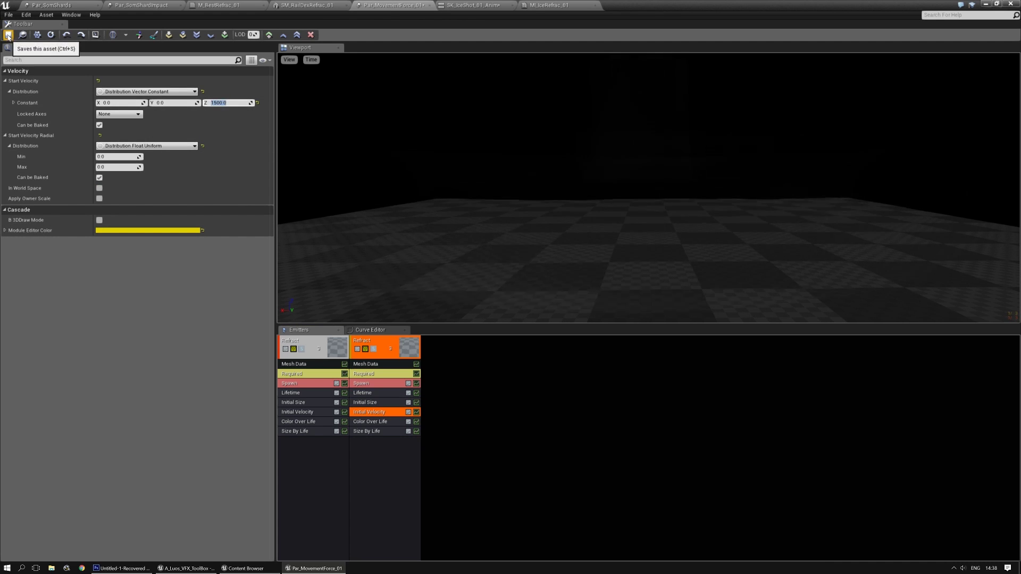
pyautogui.click(8, 35)
pyautogui.click(488, 4)
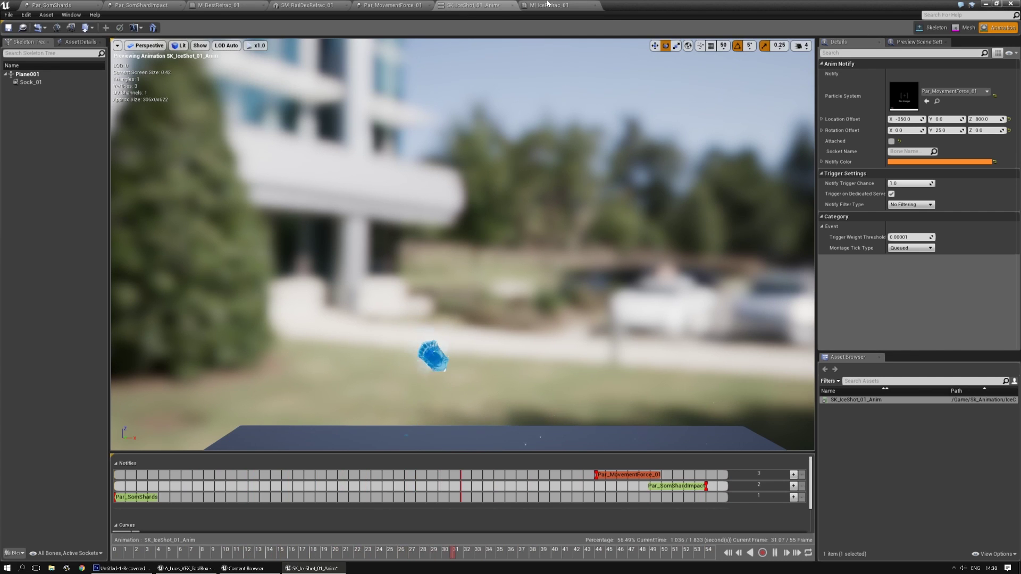
# Change the Z value of the first Refract emitter's Initial Velocity in Par_MovementForce_01
pyautogui.click(394, 5)
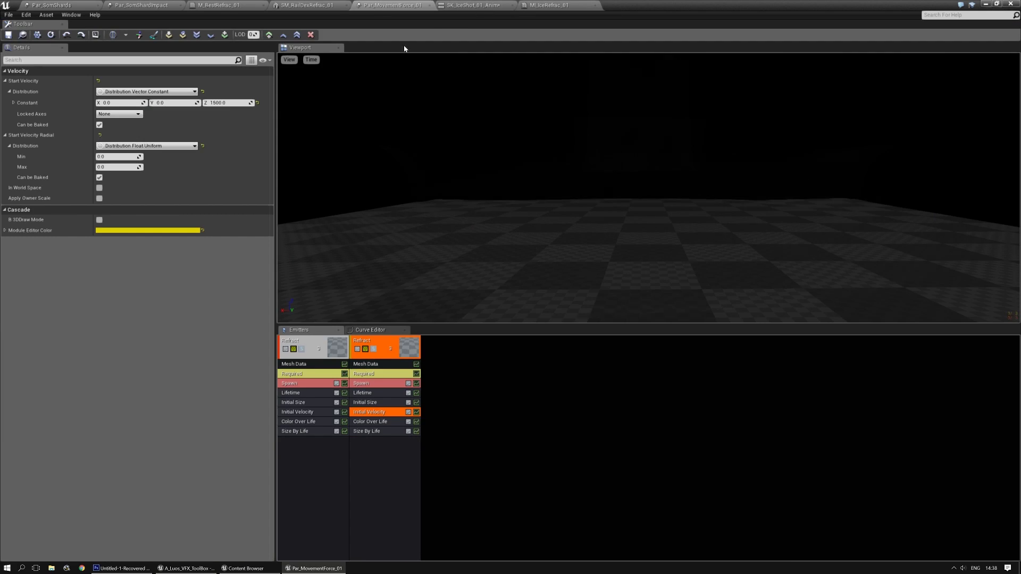
pyautogui.click(299, 412)
pyautogui.click(220, 102)
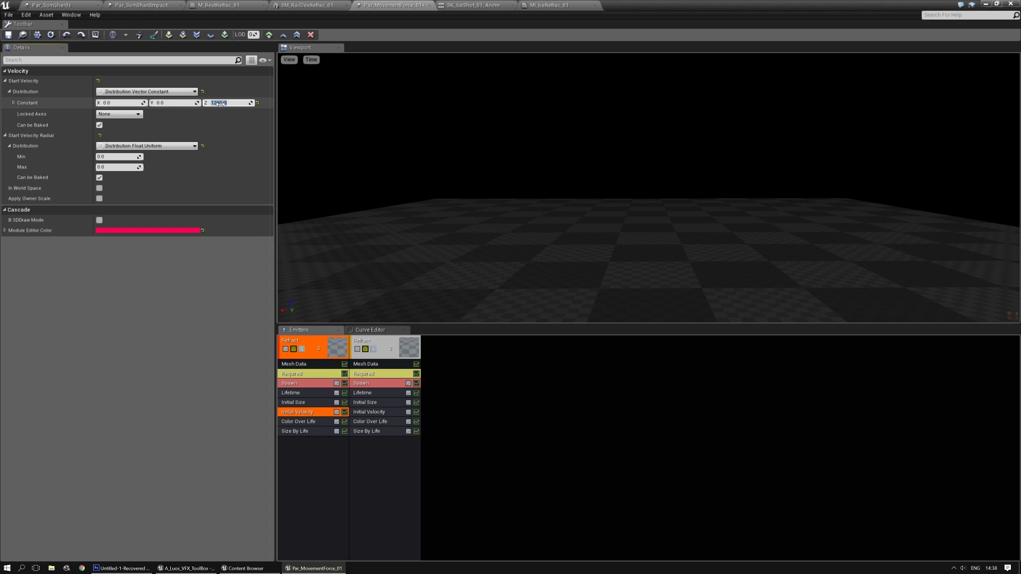
# Set the second Refract emitter's Initial Velocity to Z 2000, save Par_MovementForce_01, and check the SK_IceShot_01_Anim preview
pyautogui.click(376, 415)
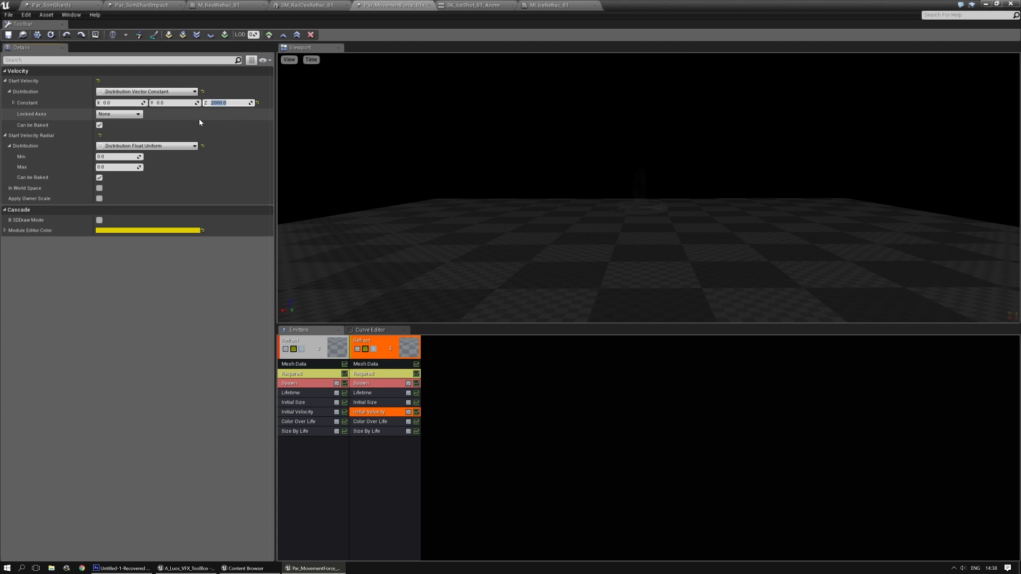
pyautogui.click(10, 35)
pyautogui.click(548, 5)
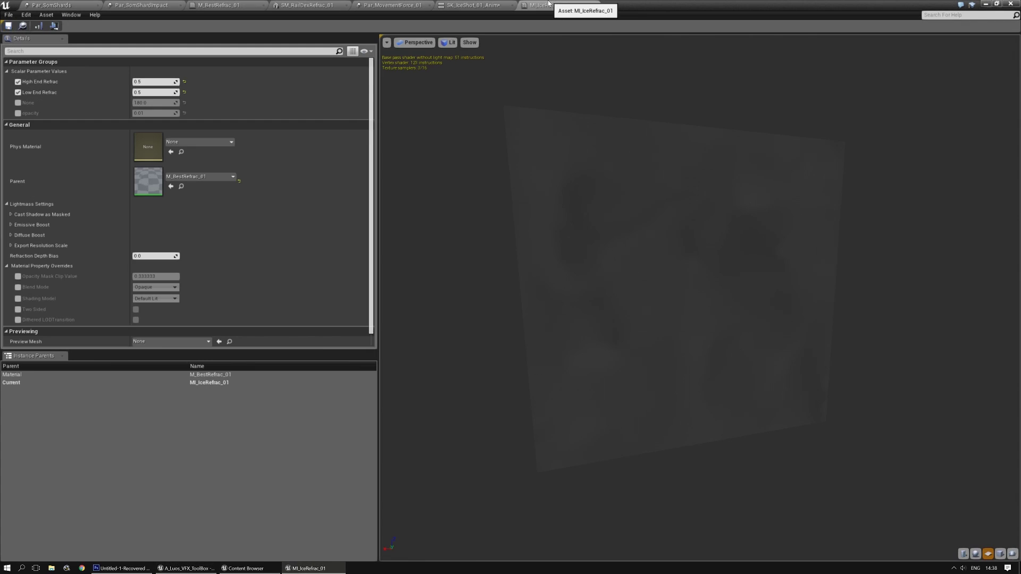
pyautogui.click(473, 4)
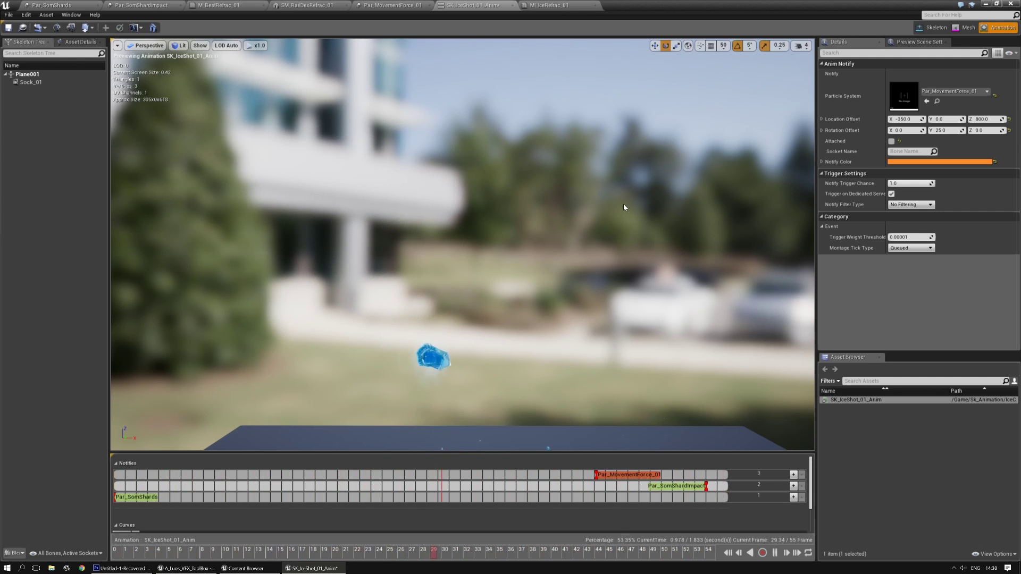
# Set the first Refract emitter's Initial Velocity to Z 700 and compare it with the second emitter's velocity and the animation preview
pyautogui.click(376, 5)
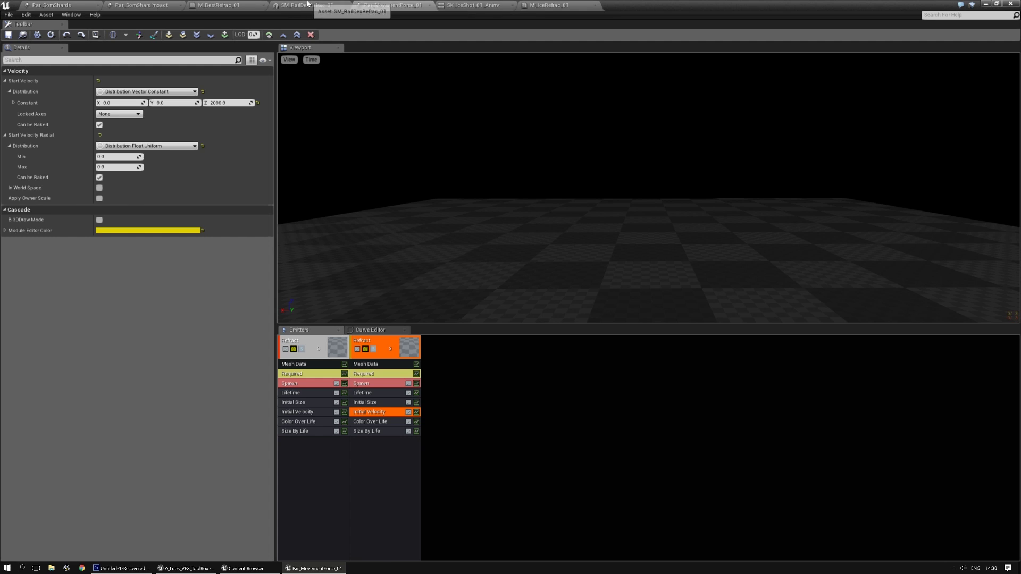
pyautogui.click(230, 103)
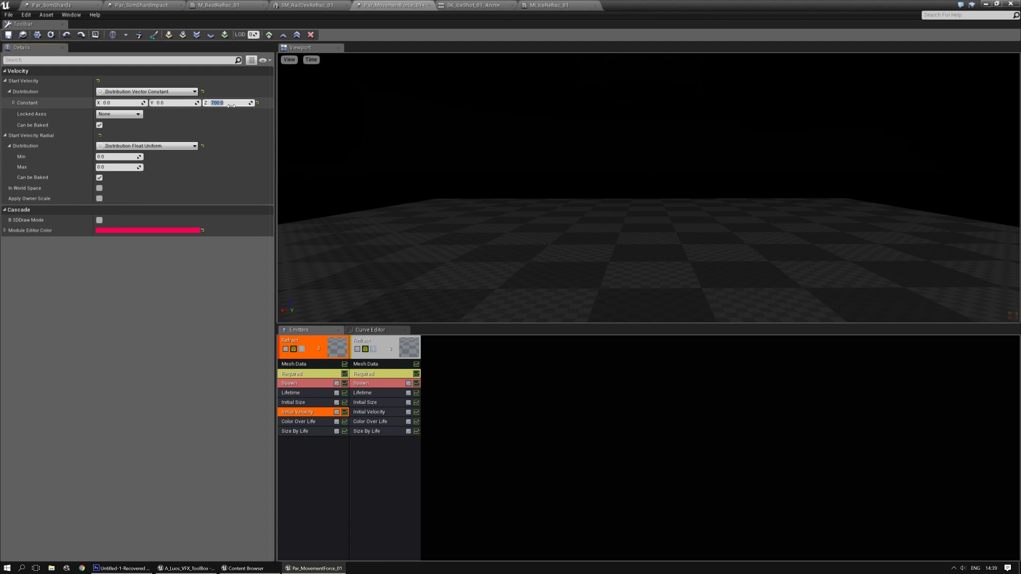
pyautogui.click(369, 412)
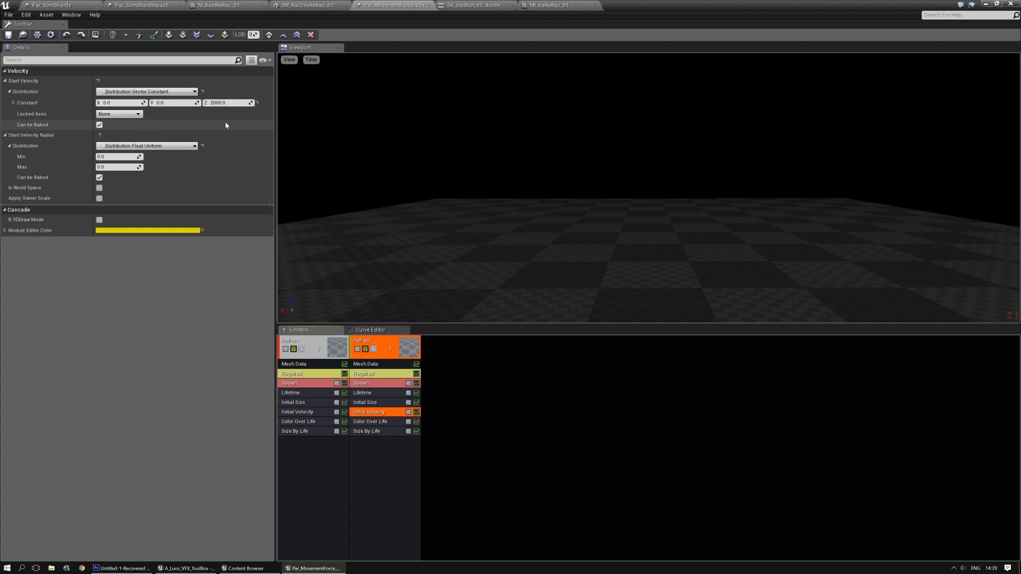
pyautogui.click(497, 5)
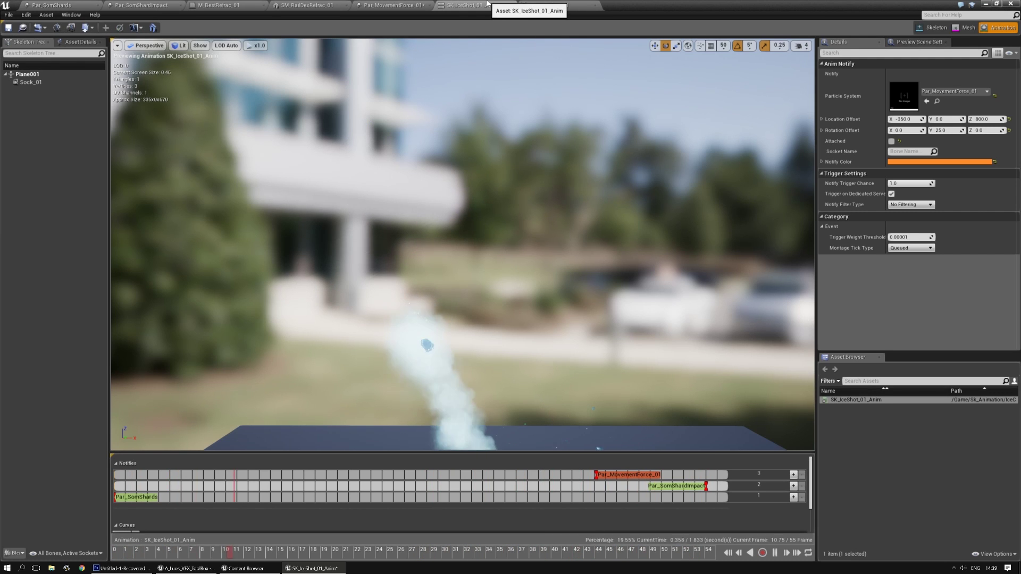
pyautogui.click(408, 5)
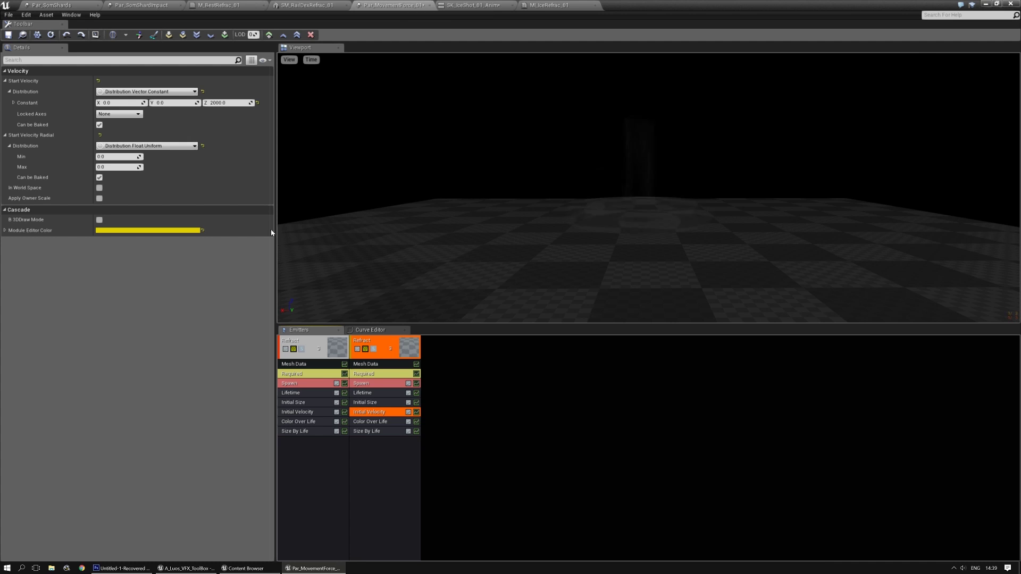
# Set the first Refract emitter's Initial Velocity to Z 500, save Par_MovementForce_01, and check the motion in the SK_IceShot_01_Anim preview
pyautogui.click(301, 415)
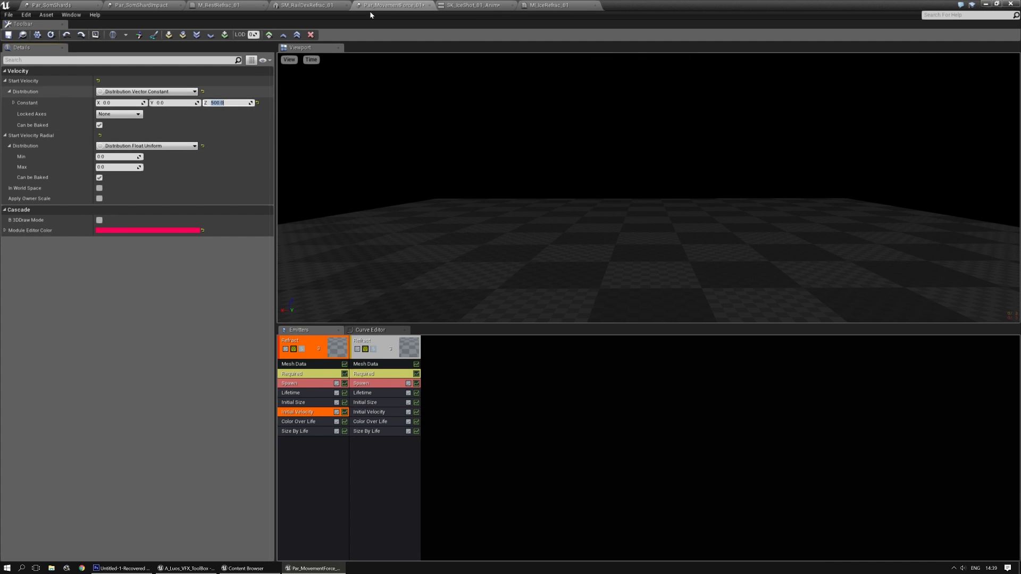
pyautogui.click(8, 35)
pyautogui.click(474, 5)
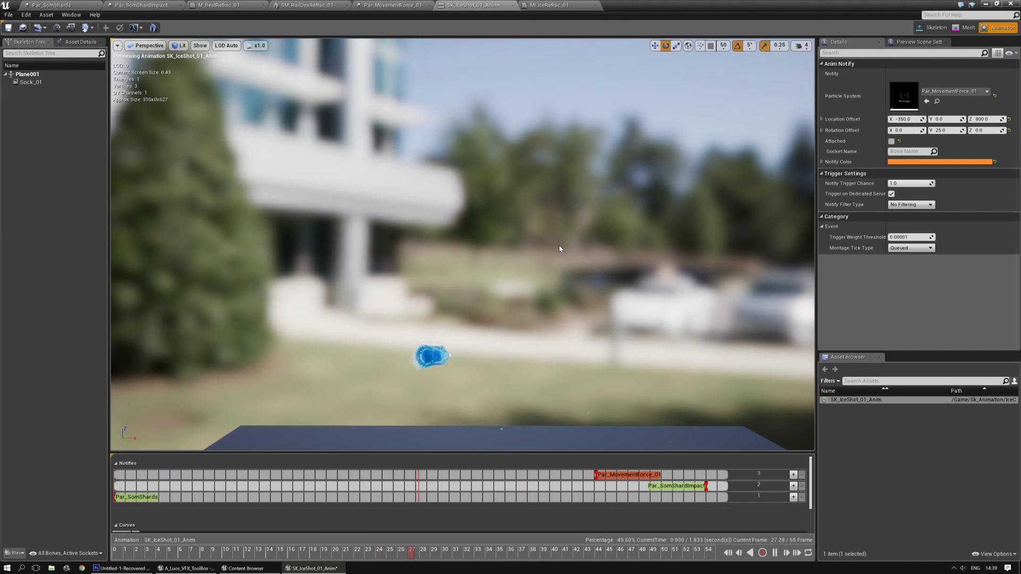
pyautogui.moveTo(584, 279)
pyautogui.mouseDown(button='right')
pyautogui.moveTo(537, 268)
pyautogui.moveTo(525, 293)
pyautogui.moveTo(505, 290)
pyautogui.moveTo(512, 266)
pyautogui.moveTo(534, 255)
pyautogui.moveTo(529, 282)
pyautogui.moveTo(573, 283)
pyautogui.mouseUp(button='right')
pyautogui.moveTo(567, 228); pyautogui.dragTo(543, 264, button='right')
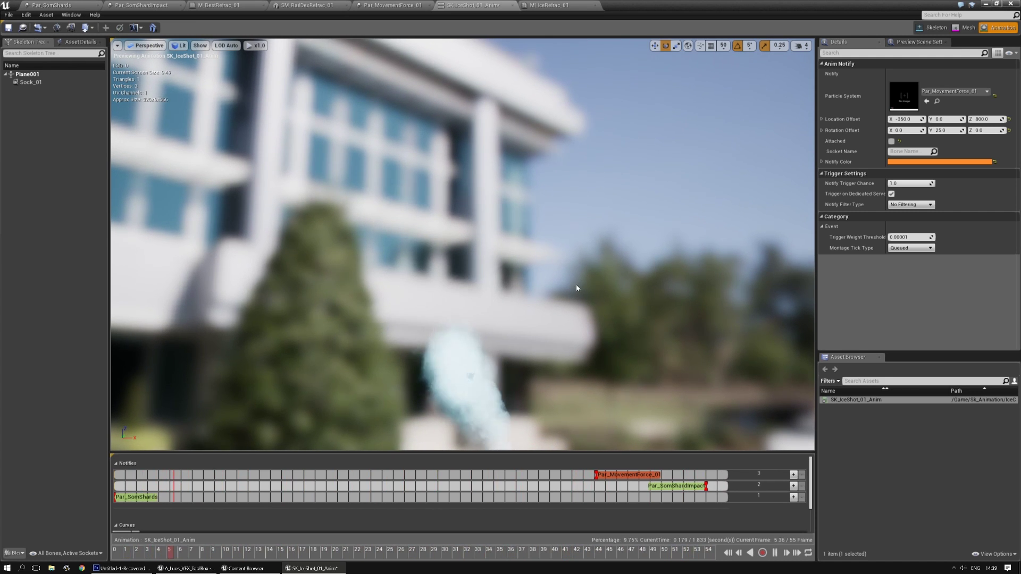
pyautogui.moveTo(577, 288); pyautogui.dragTo(581, 289, button='right')
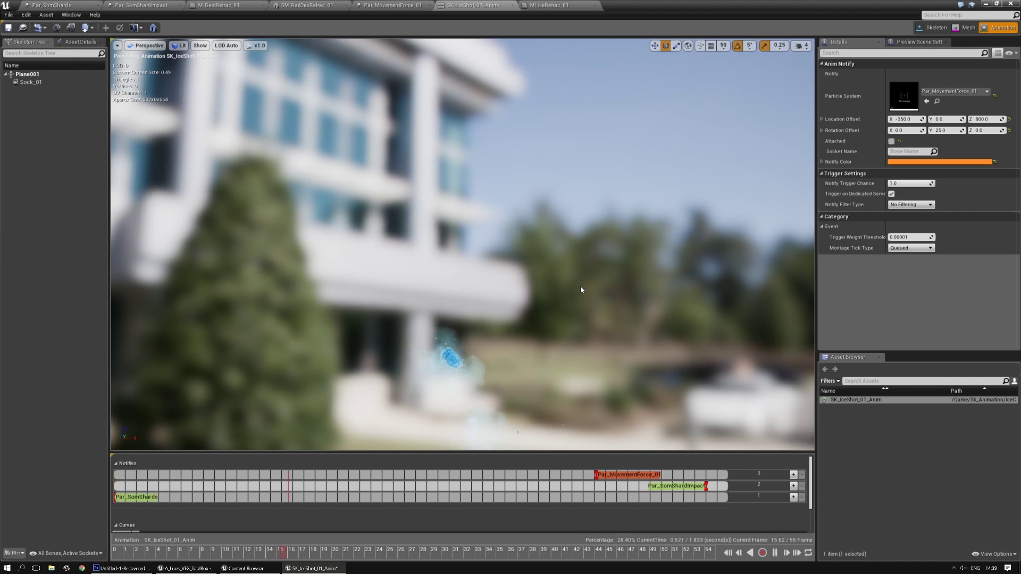
# Set point 0 Out Val to X 1 and Y 1 in the second Refract emitter's Size By Life, and inspect the SK_IceShot_01_Anim preview
pyautogui.click(567, 5)
pyautogui.click(422, 4)
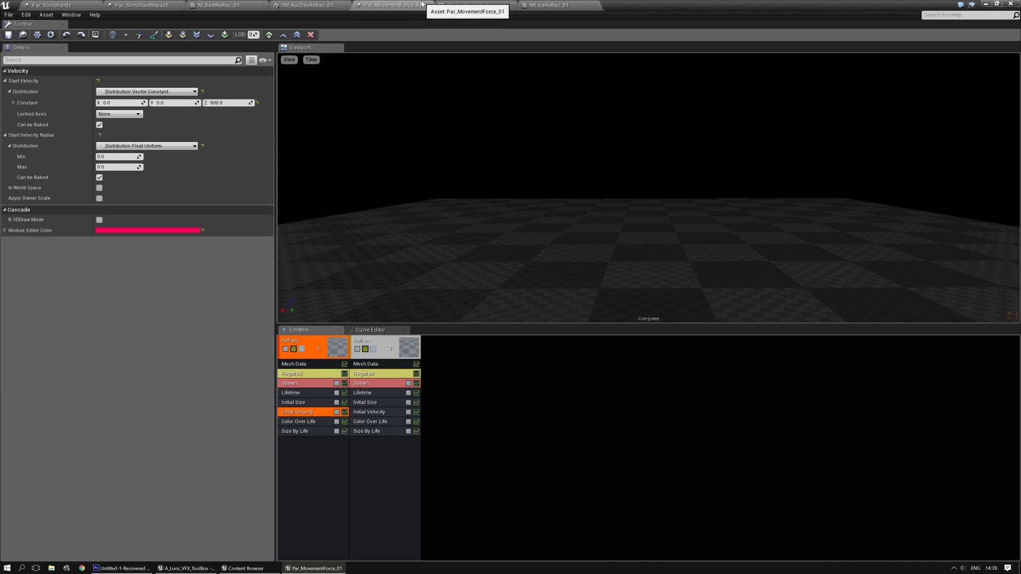
pyautogui.click(367, 433)
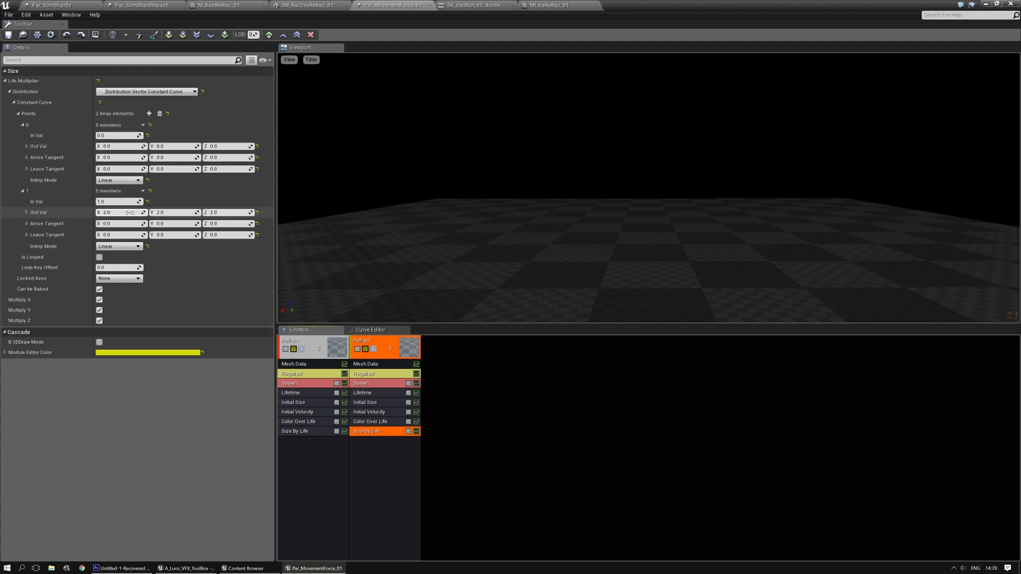
pyautogui.click(553, 5)
pyautogui.click(473, 4)
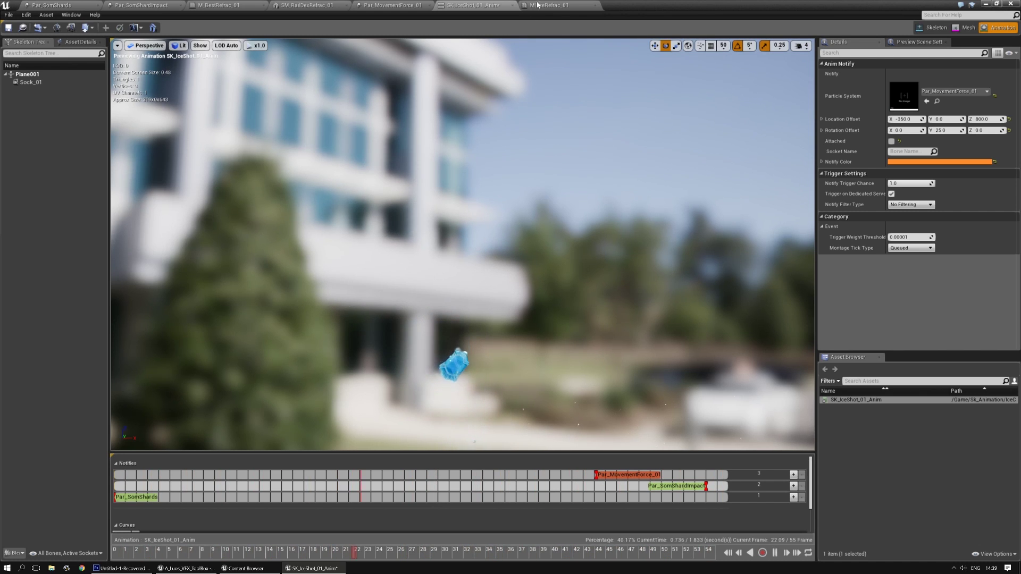
pyautogui.click(407, 3)
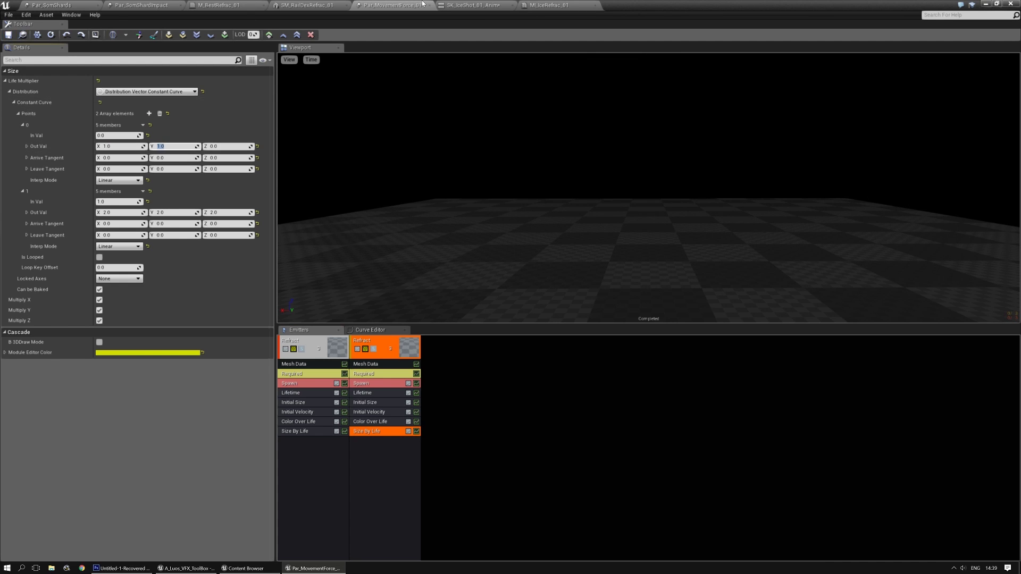
pyautogui.click(458, 5)
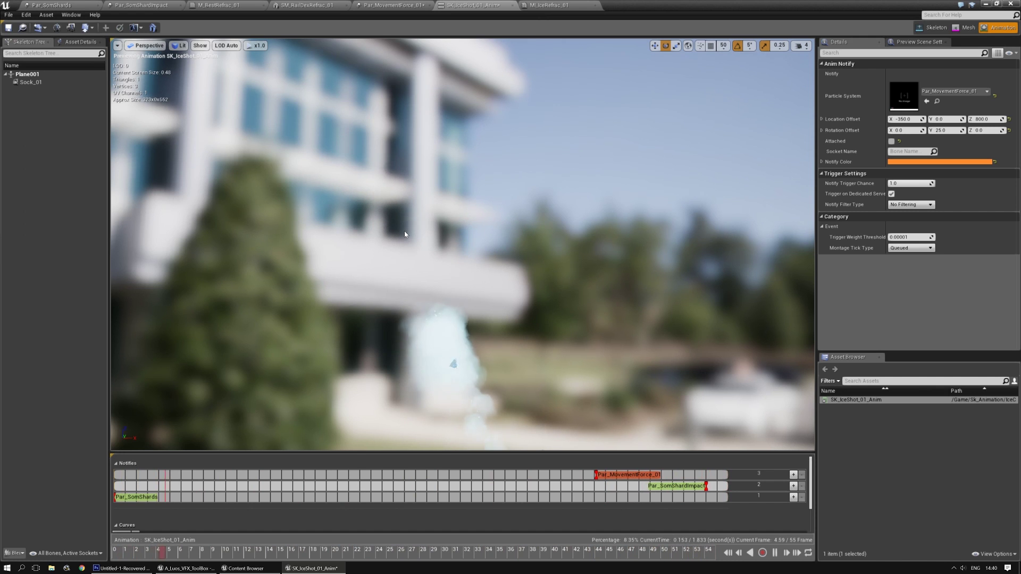
pyautogui.moveTo(405, 234); pyautogui.dragTo(375, 188, button='right')
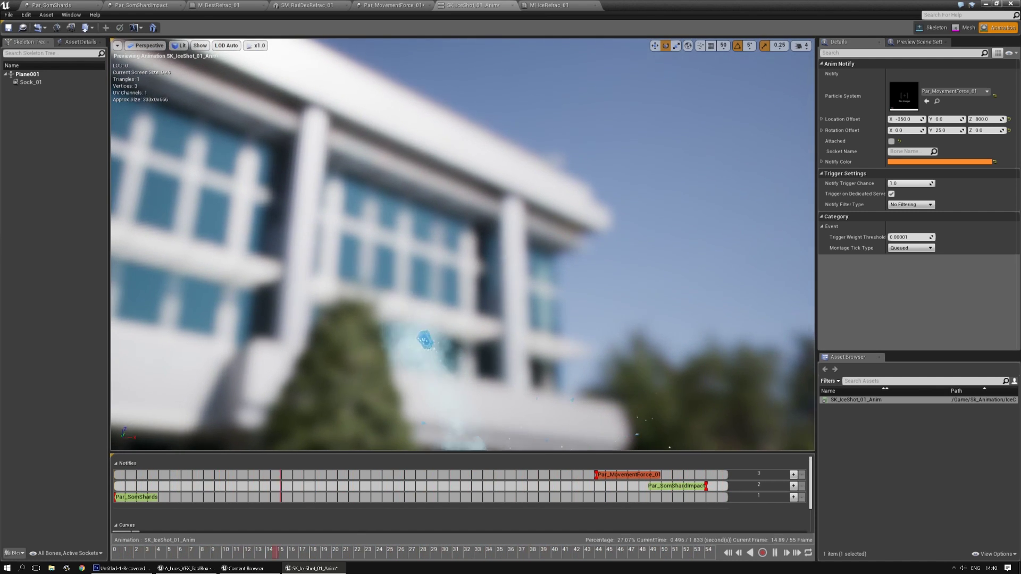
pyautogui.moveTo(602, 177); pyautogui.dragTo(588, 187, button='right')
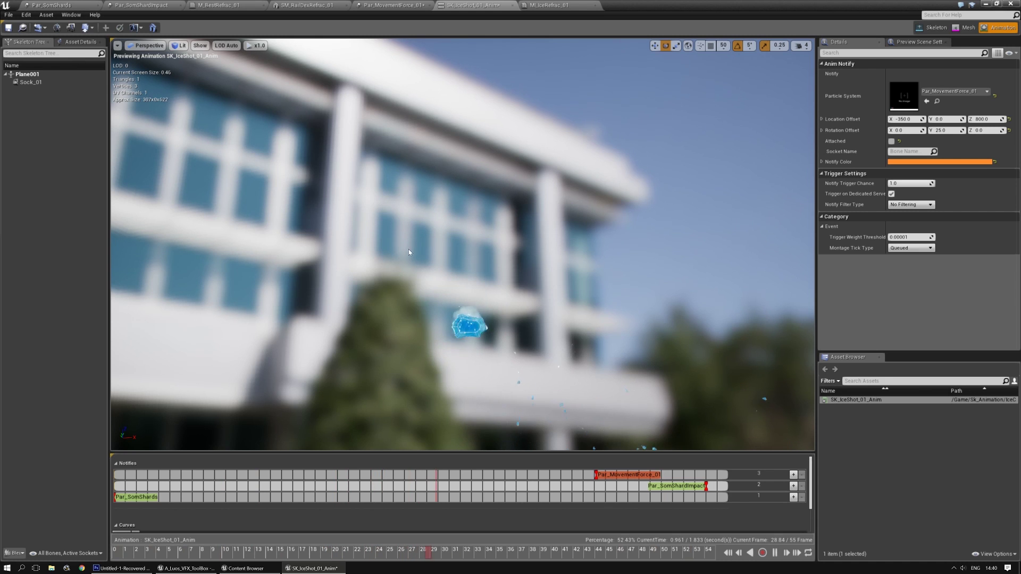
pyautogui.moveTo(405, 249); pyautogui.dragTo(406, 248, button='right')
pyautogui.moveTo(469, 274); pyautogui.dragTo(469, 274, button='right')
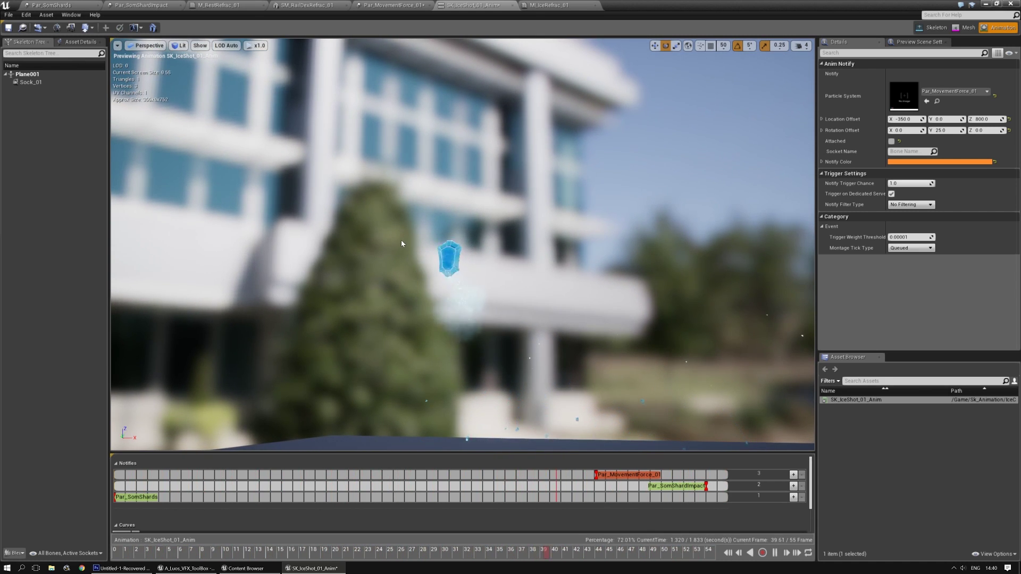
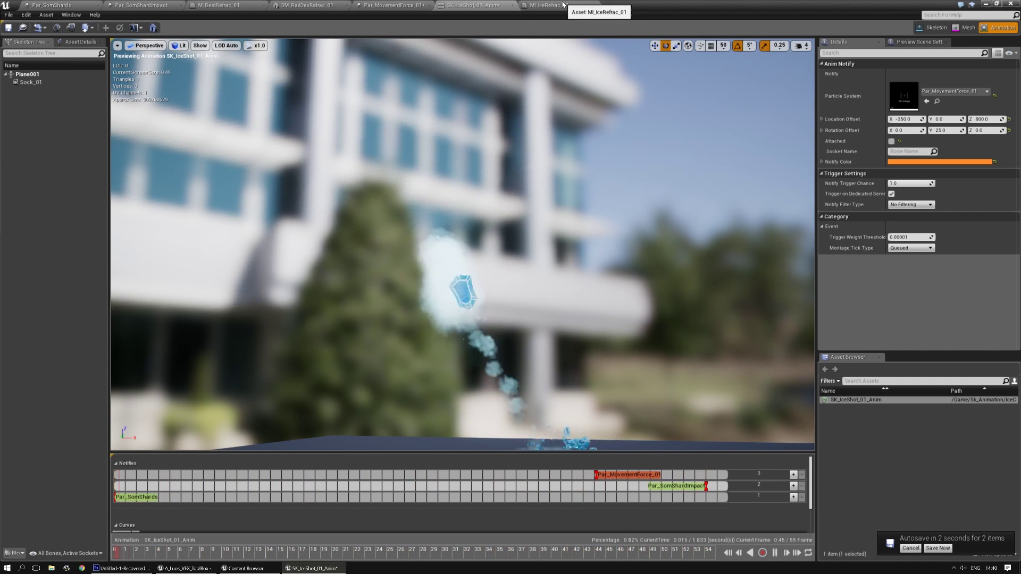
# Close the MI_IceRefrac_01 material instance and save Par_MovementForce_01
pyautogui.click(548, 4)
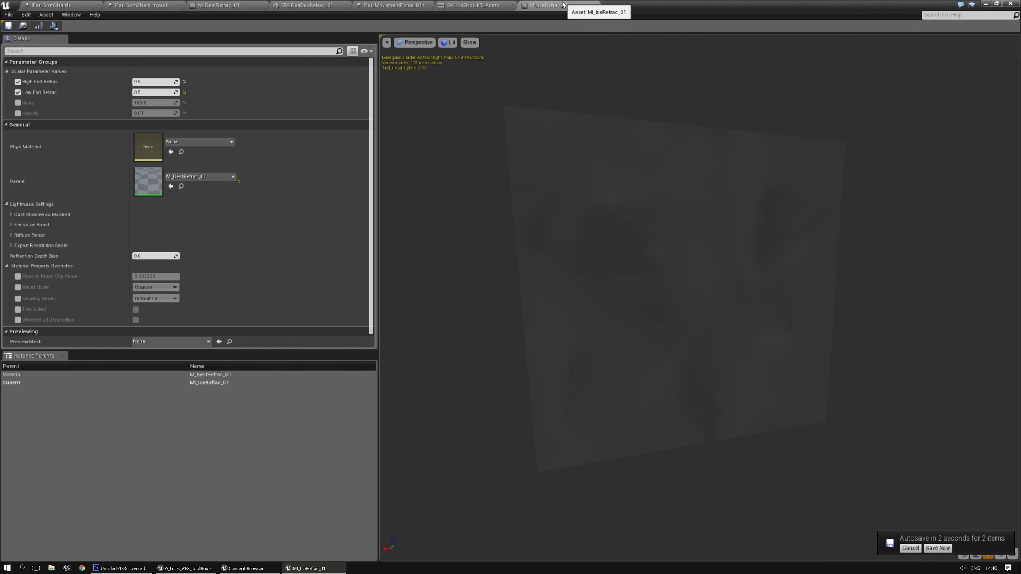
pyautogui.click(595, 5)
pyautogui.click(393, 5)
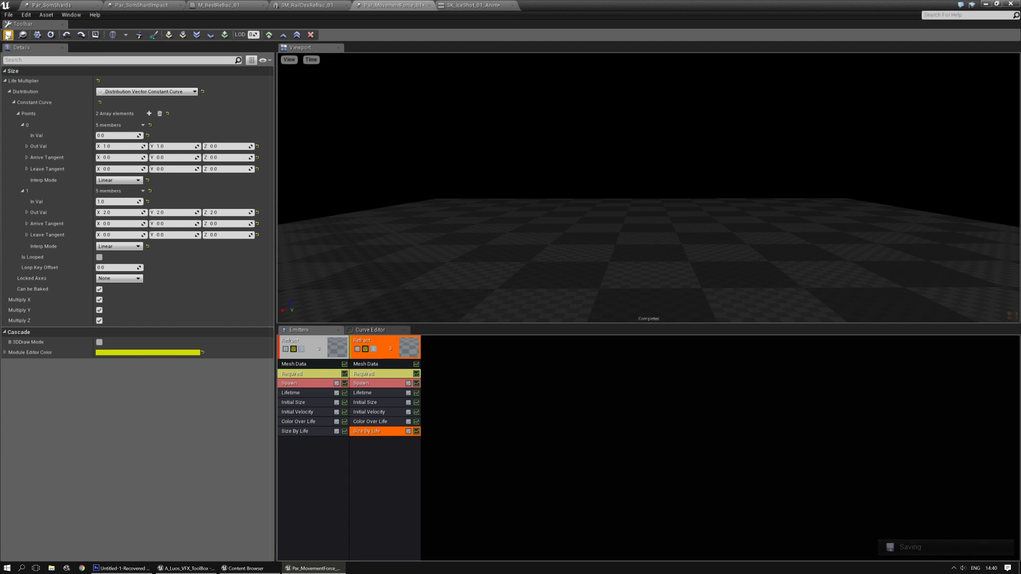
pyautogui.moveTo(588, 226); pyautogui.dragTo(588, 249)
# Close the refraction static mesh and the M_BestRefrac_01 material, discarding the material's unapplied changes
pyautogui.click(305, 4)
pyautogui.click(229, 5)
pyautogui.click(319, 5)
pyautogui.click(346, 5)
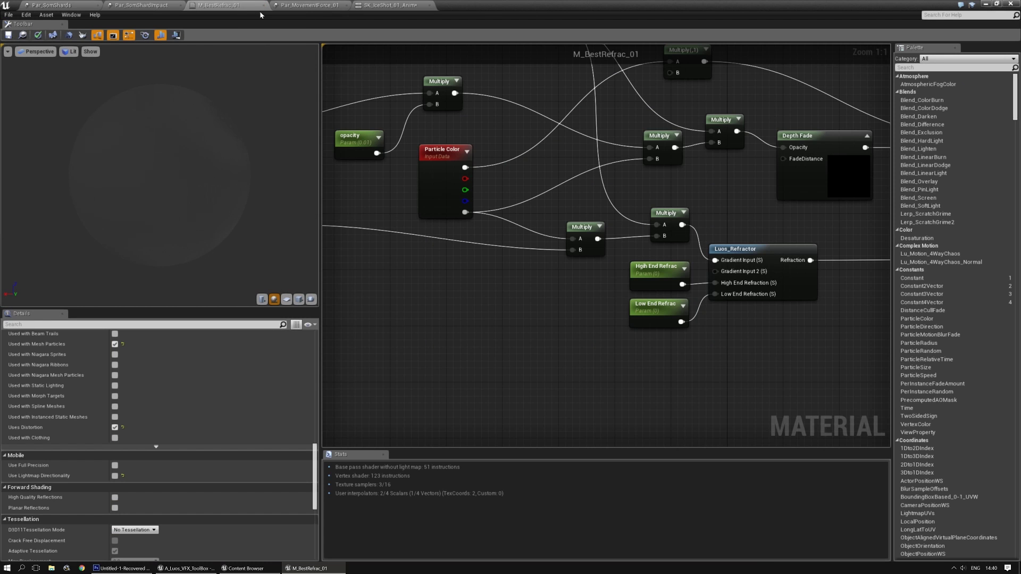
pyautogui.click(262, 6)
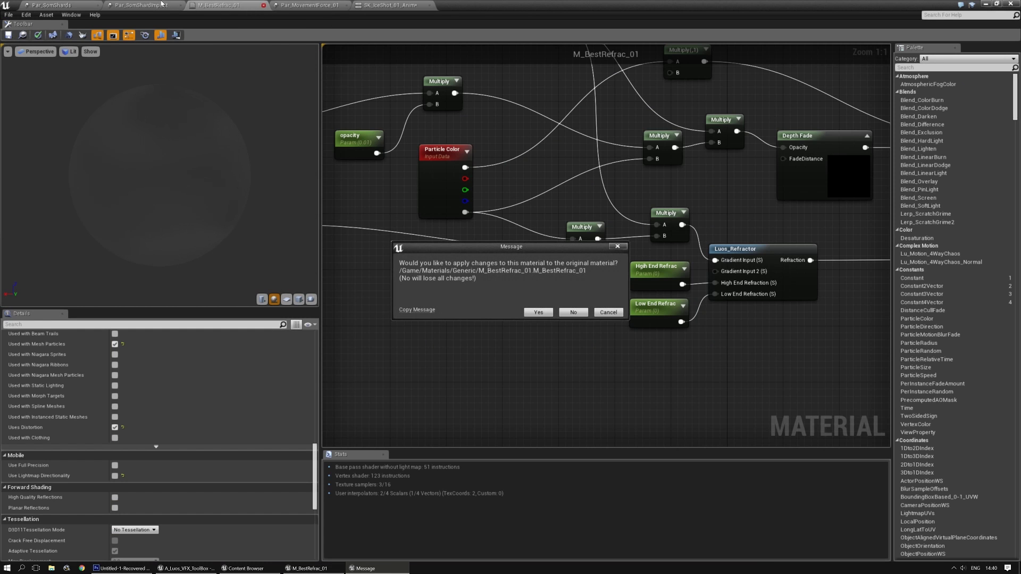
pyautogui.click(574, 313)
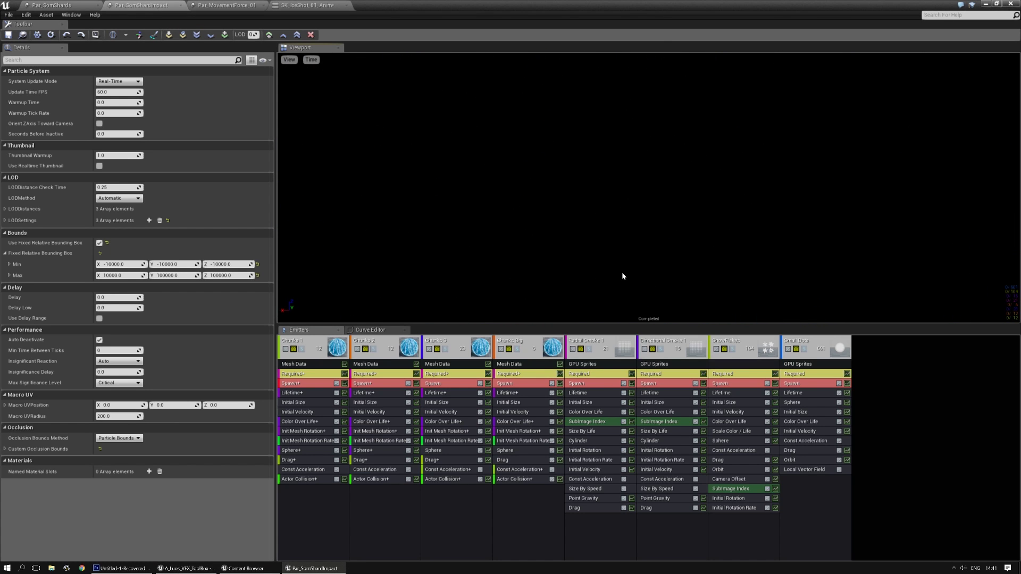
# Isolate the SnowFlakes emitter in Par_SomShardImpact to check it, and export it into Par_MovementForce_01
pyautogui.click(733, 350)
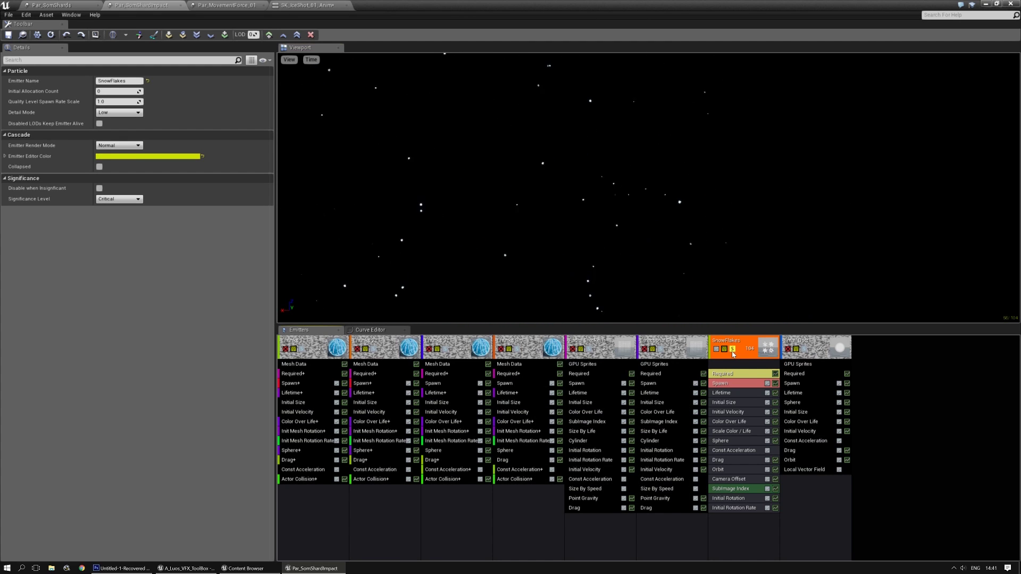
pyautogui.click(733, 349)
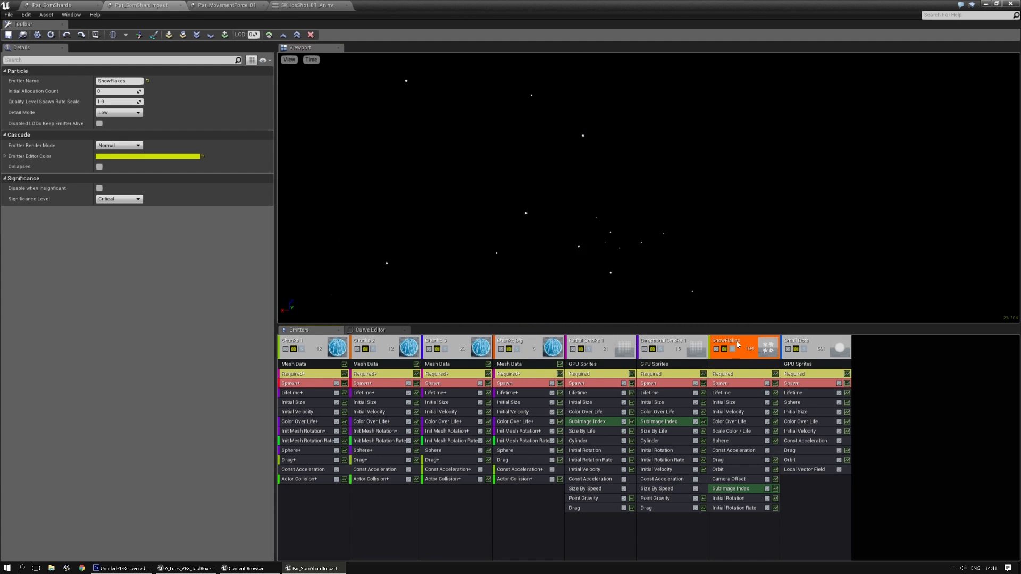
pyautogui.click(234, 7)
pyautogui.click(22, 39)
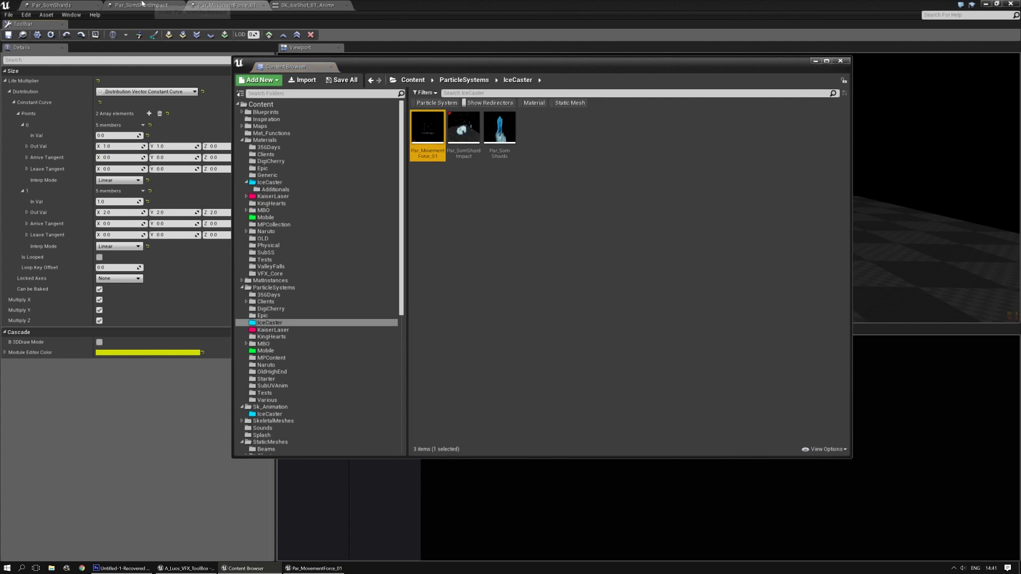
pyautogui.click(145, 6)
pyautogui.rightClick(741, 345)
pyautogui.moveTo(772, 348)
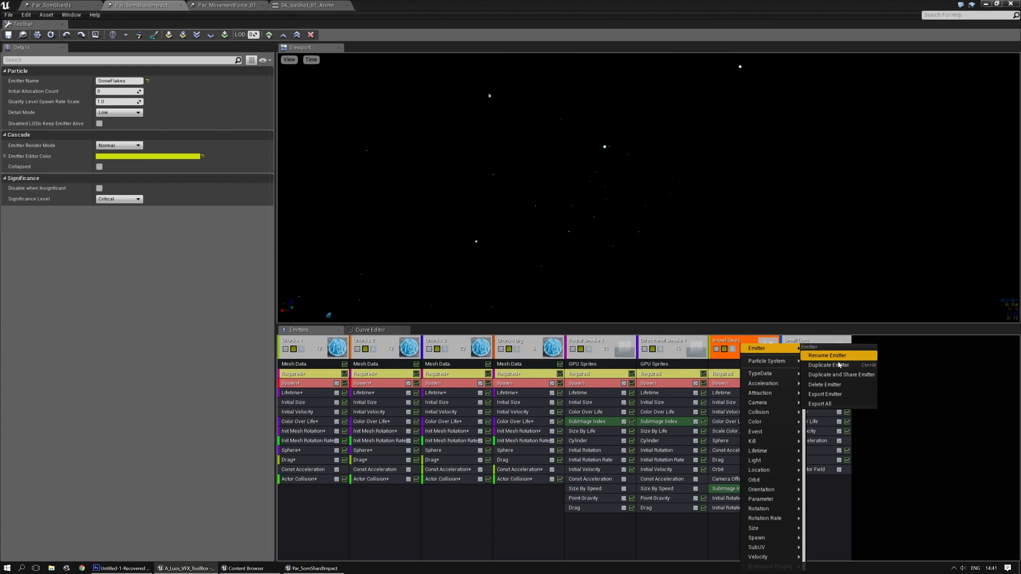
pyautogui.click(826, 394)
pyautogui.click(226, 5)
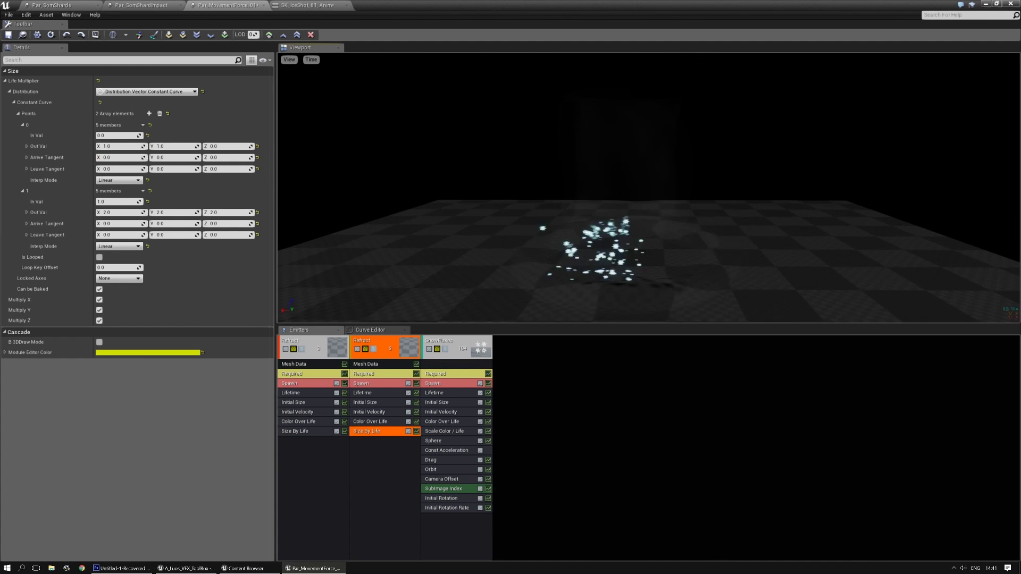
# Set the SnowFlakes emitter's Initial Velocity in Par_MovementForce_01 to Max 800 on all axes and Min X 800, Y 800, Z 400
pyautogui.click(444, 470)
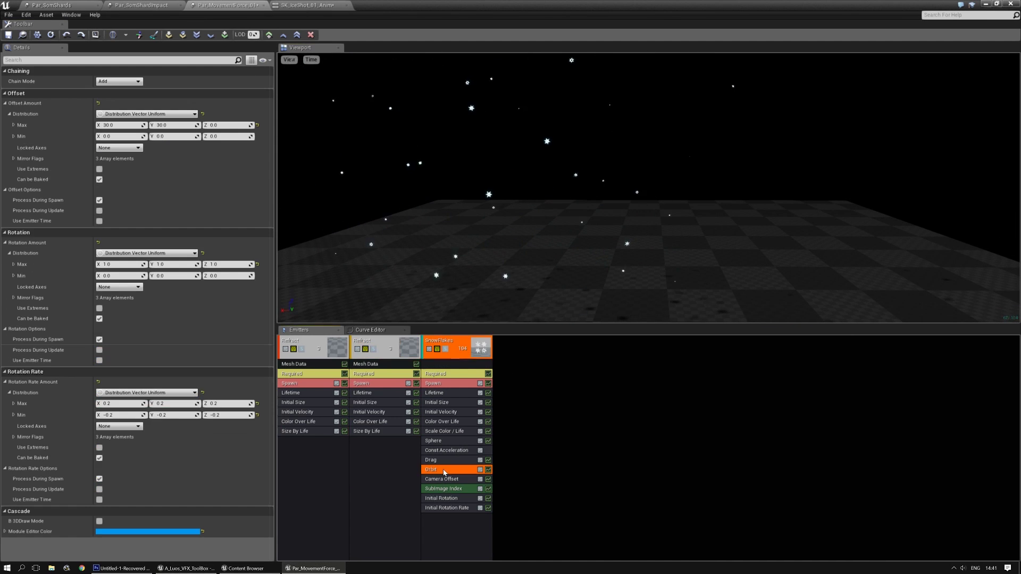
pyautogui.click(442, 440)
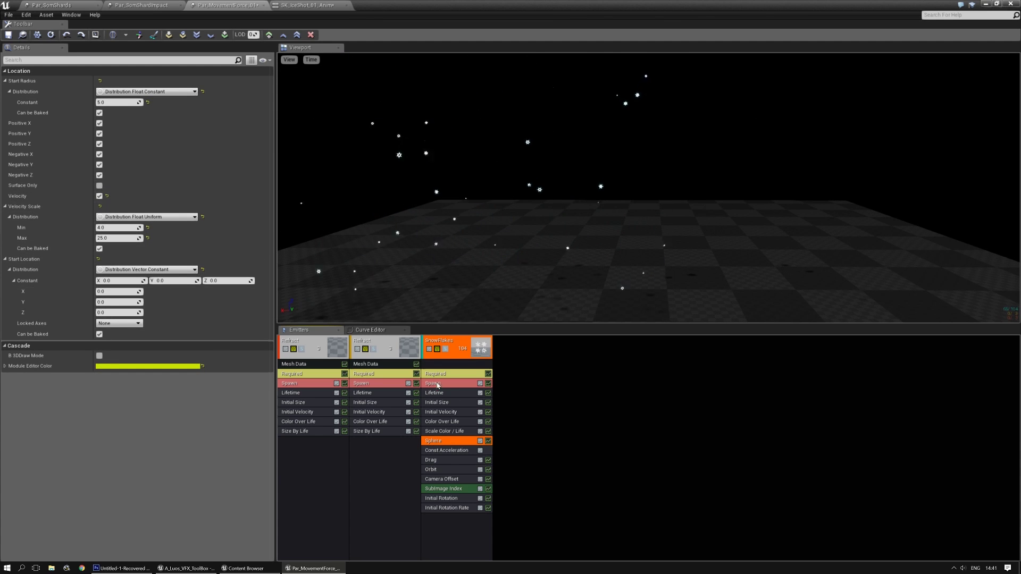
pyautogui.click(435, 413)
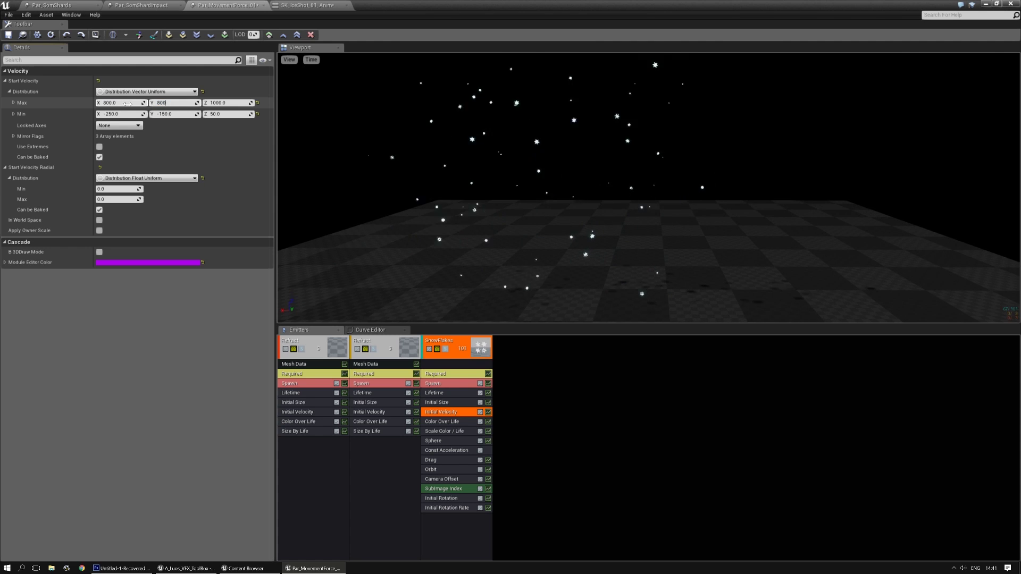
pyautogui.press('Tab')
pyautogui.write('800')
pyautogui.press('Tab')
pyautogui.write('800')
pyautogui.press('Tab')
pyautogui.write('800')
pyautogui.press('Tab')
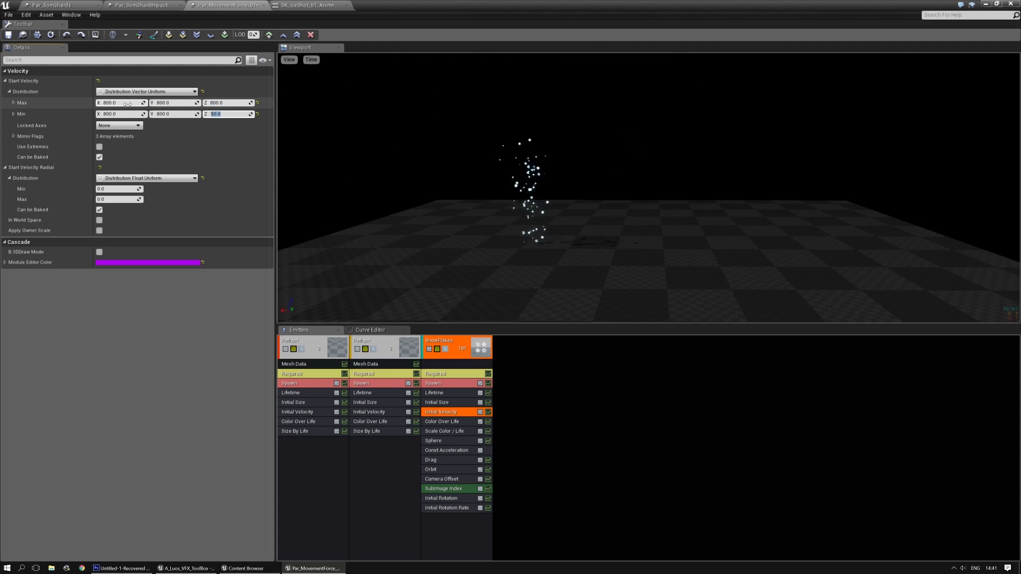
pyautogui.write('400')
pyautogui.press('Return')
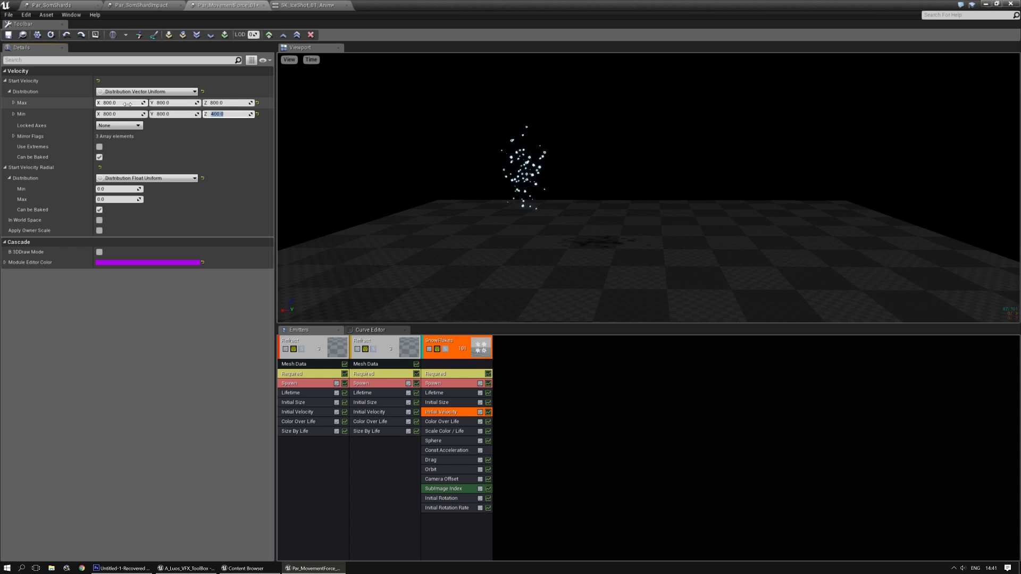
# Set the SnowFlakes Initial Velocity Min to X -800 and Y -800, and inspect the spread in the particle preview
pyautogui.click(120, 114)
pyautogui.write('-800')
pyautogui.press('Tab')
pyautogui.write('-800')
pyautogui.press('Return')
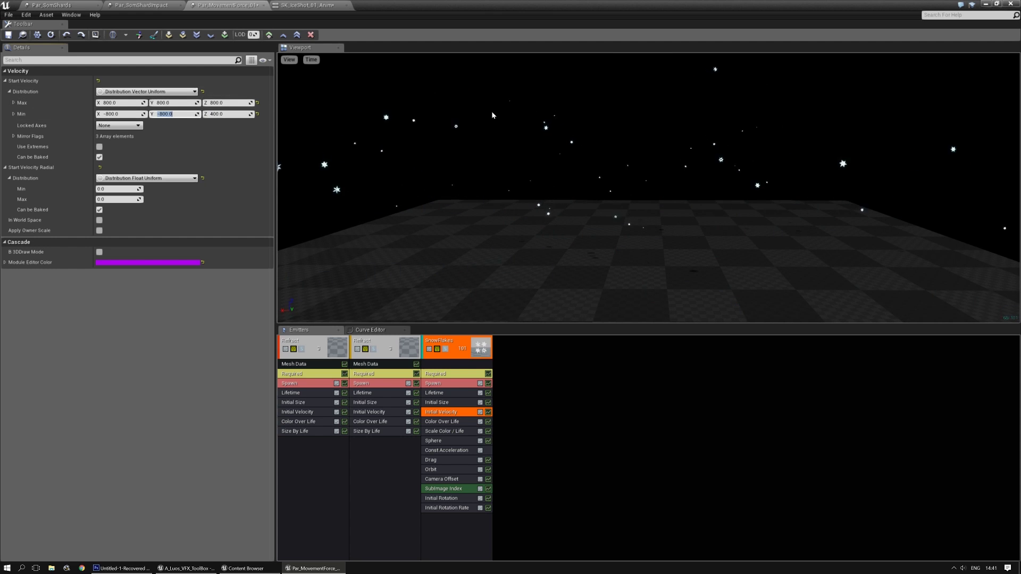
pyautogui.moveTo(579, 176); pyautogui.dragTo(579, 223)
pyautogui.moveTo(579, 176); pyautogui.dragTo(579, 239, button='right')
pyautogui.moveTo(578, 176); pyautogui.dragTo(578, 192)
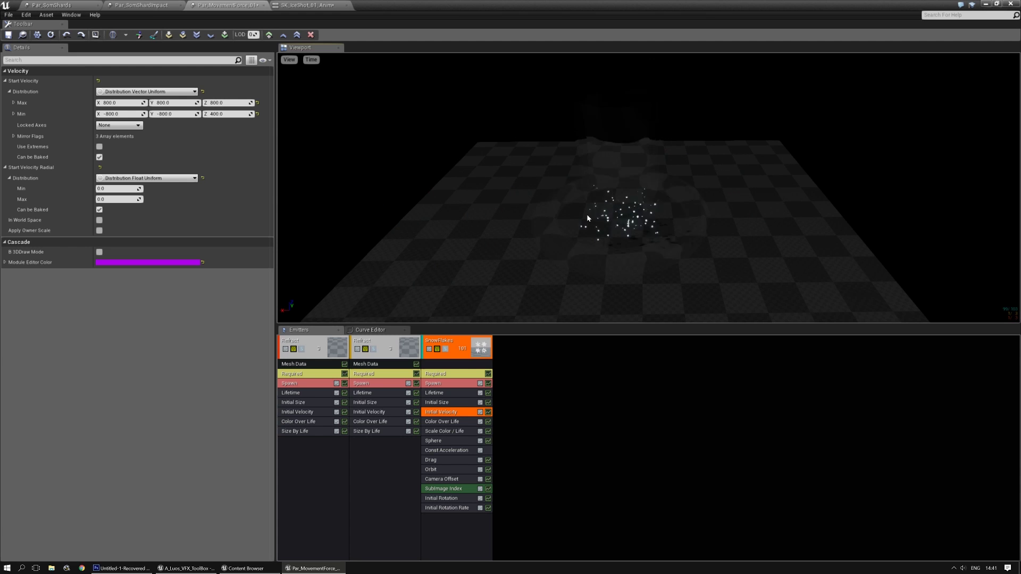
# Set the SnowFlakes emitter's Initial Size Min to 15 on all axes and check the flakes in the particle preview
pyautogui.click(446, 403)
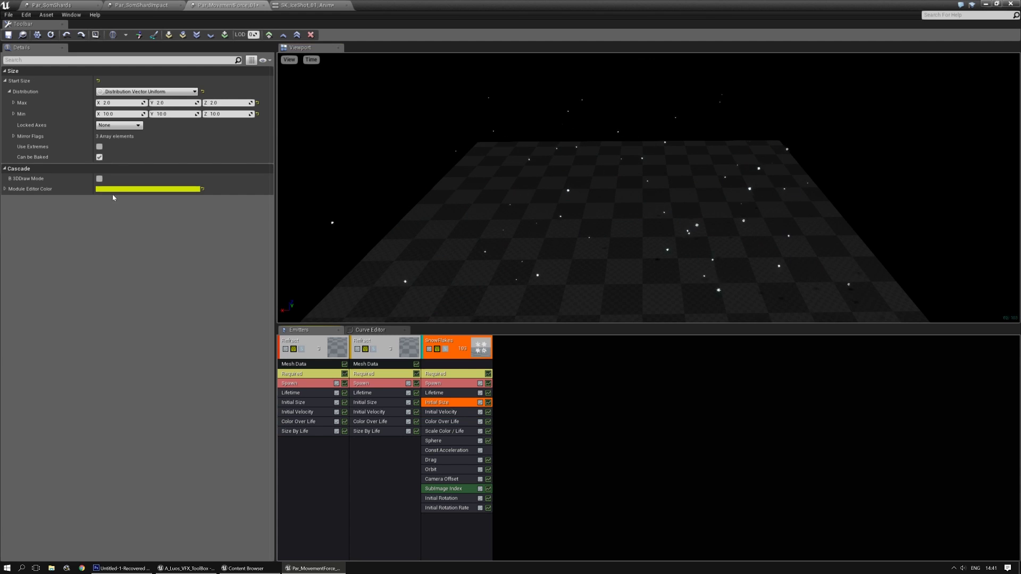
pyautogui.click(123, 113)
pyautogui.write('15')
pyautogui.press('Tab')
pyautogui.write('1515')
pyautogui.press('Return')
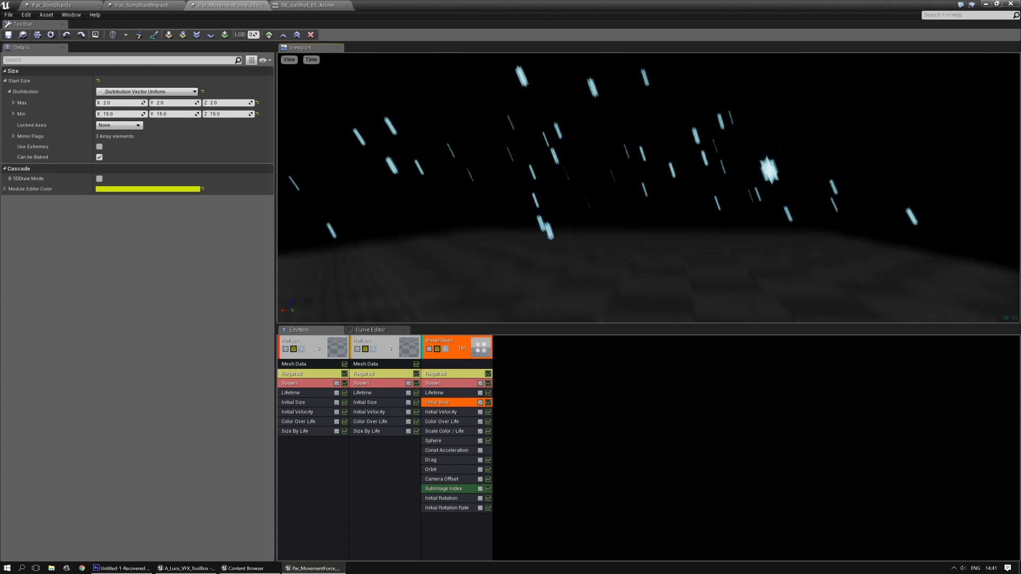
pyautogui.moveTo(640, 227); pyautogui.dragTo(642, 231)
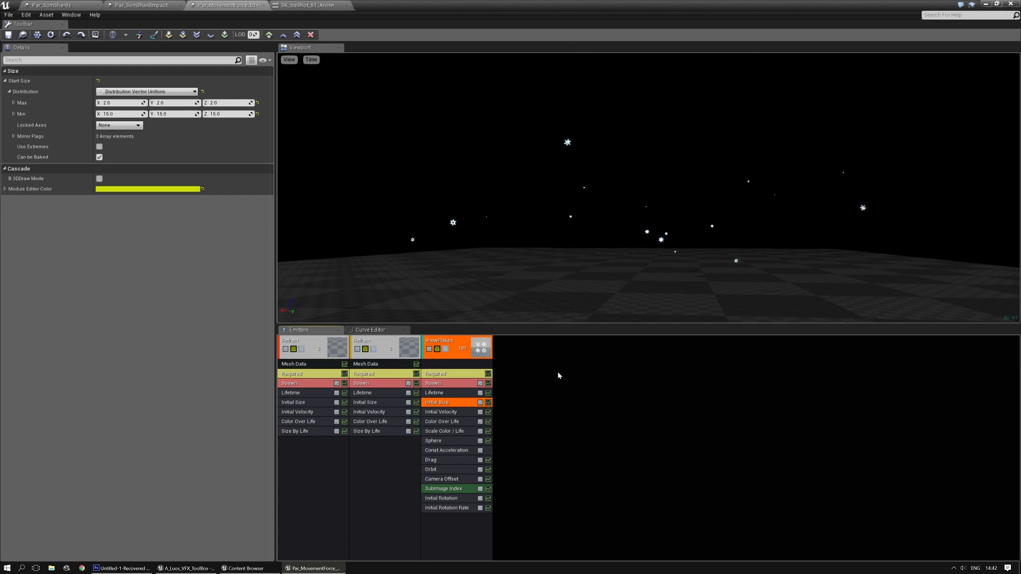
# Duplicate the SnowFlakes emitter and set the copy's Initial Velocity to Max X and Y 100 and Min X and Y -100
pyautogui.hotkey('ctrl', 'z')
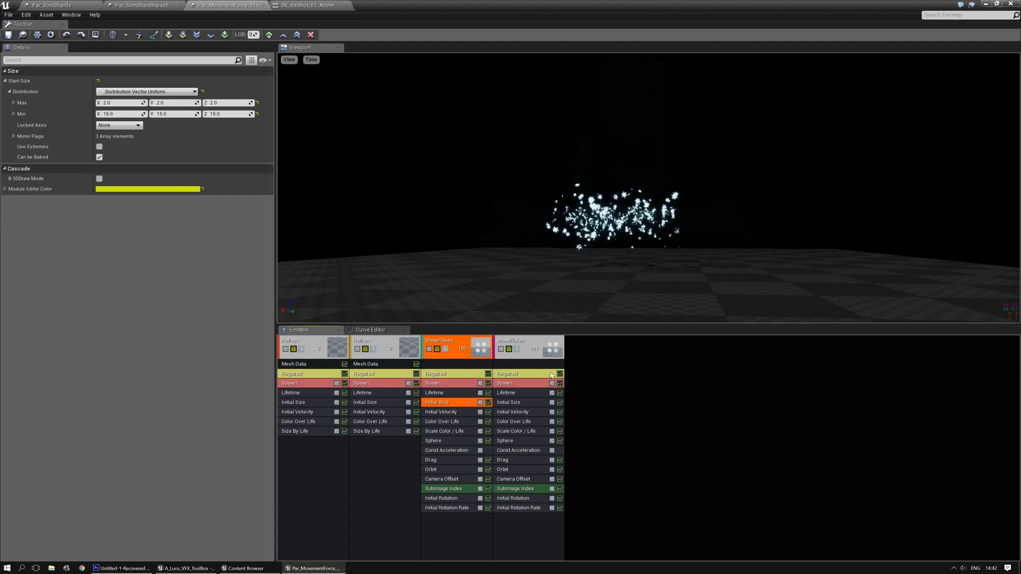
pyautogui.click(520, 413)
pyautogui.click(121, 103)
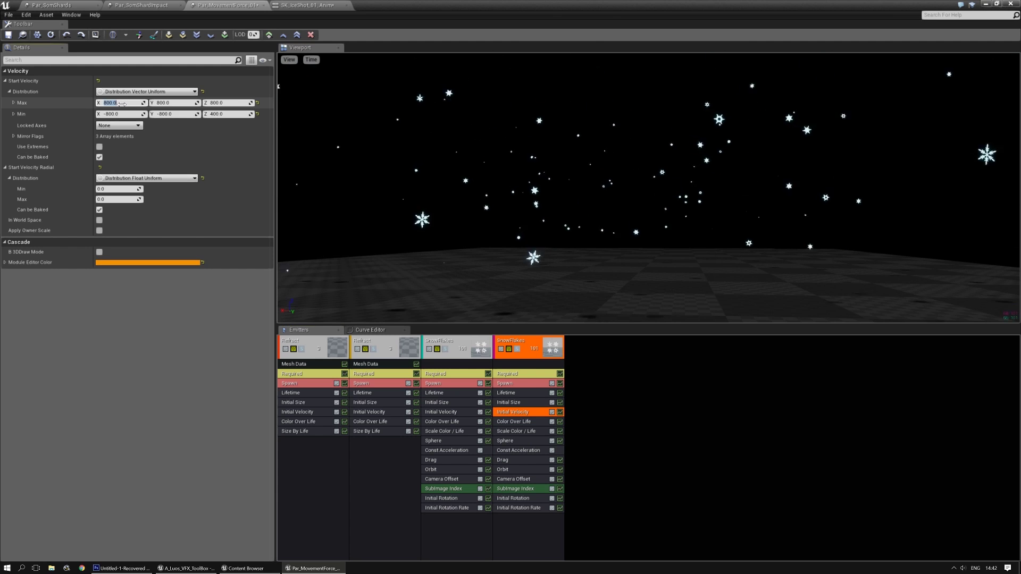
pyautogui.write('100')
pyautogui.press('Tab')
pyautogui.write('100')
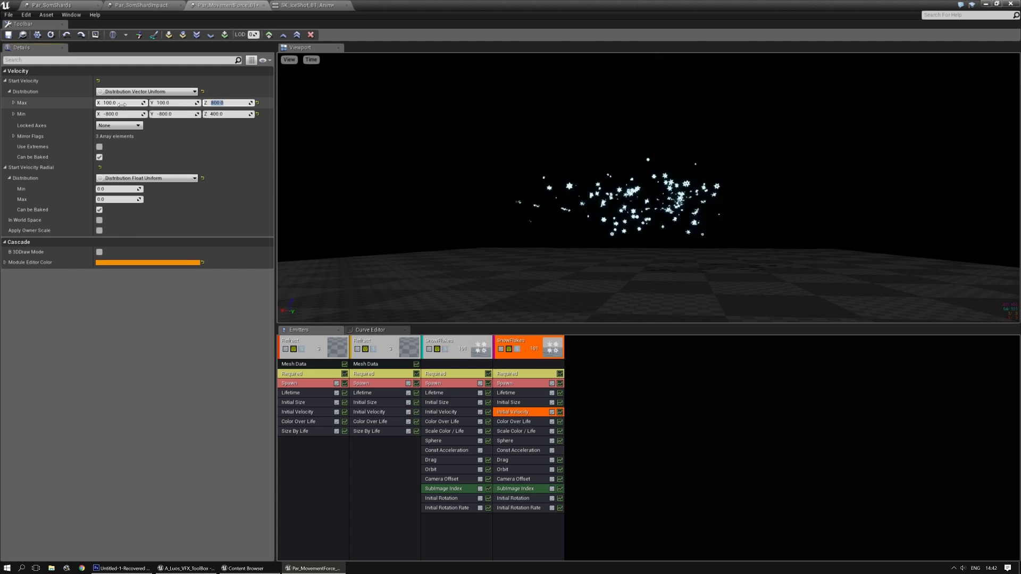
pyautogui.press('Tab')
pyautogui.press('Tab')
pyautogui.write('-100')
pyautogui.press('Tab')
pyautogui.write('-100')
pyautogui.press('Return')
# Set the duplicated SnowFlakes emitter's Initial Velocity Z to Max 1500 and Min 1200
pyautogui.write('1500')
pyautogui.press('Return')
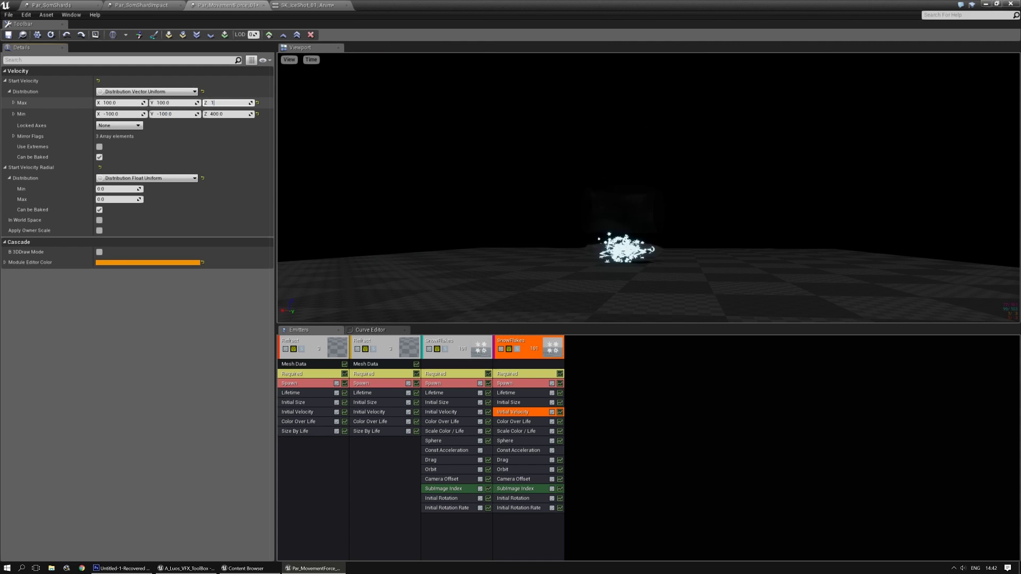
pyautogui.press('Tab')
pyautogui.press('Tab')
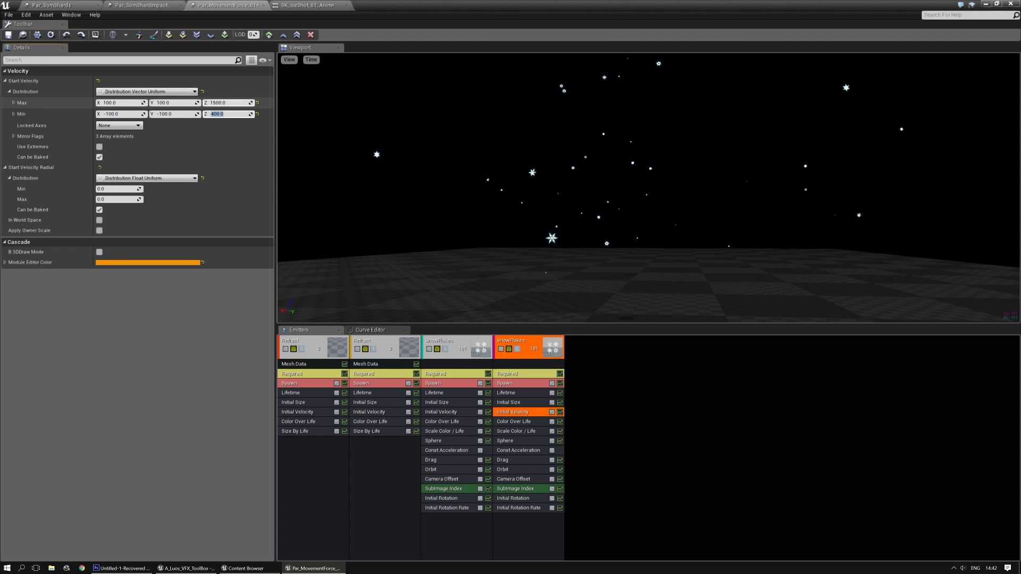
pyautogui.write('2200')
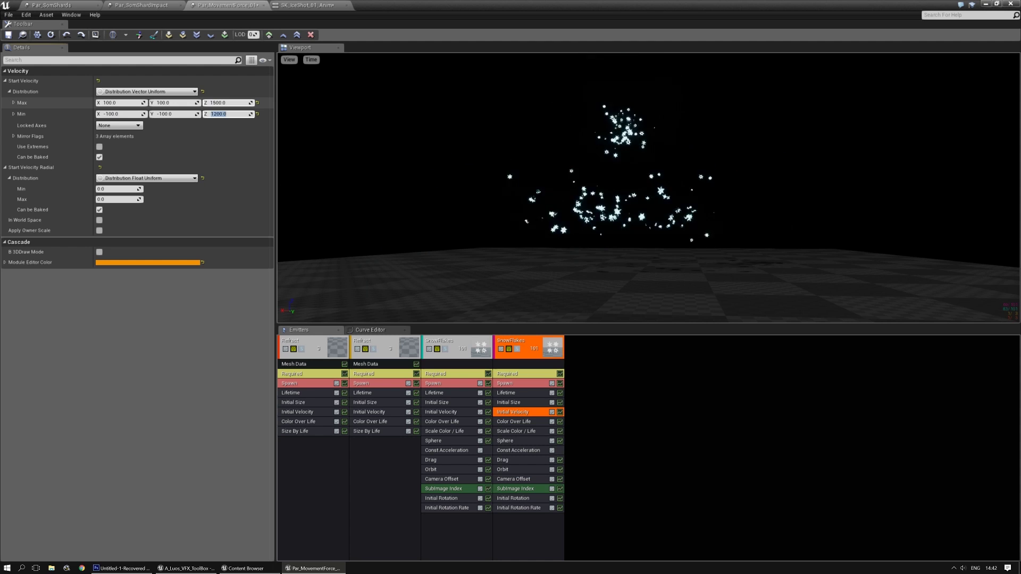
pyautogui.press('Return')
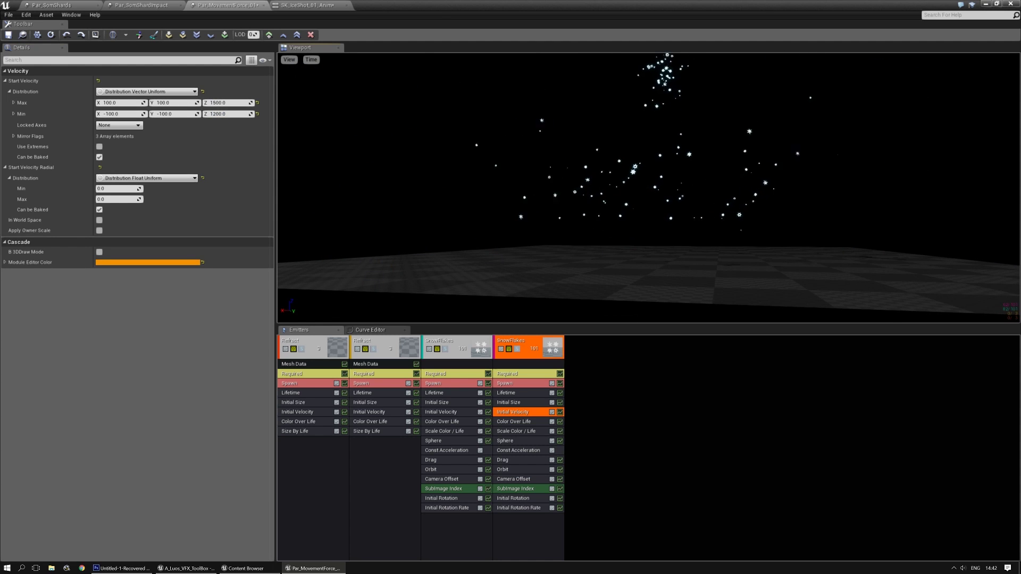
# Lower the duplicated SnowFlakes emitter's Initial Velocity Min Z to 800 and check the rising column in the preview
pyautogui.click(219, 115)
pyautogui.write('800')
pyautogui.press('Return')
pyautogui.click(670, 226)
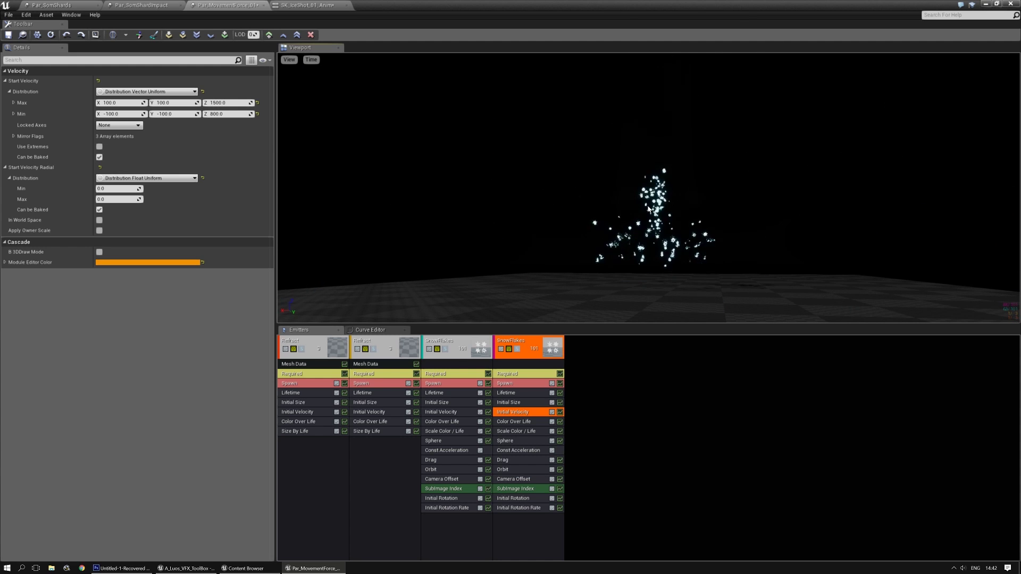
# Save Par_MovementForce_01, check the effect in SK_IceShot_01_Anim, save the animation, and return to Par_MovementForce_01
pyautogui.click(8, 34)
pyautogui.click(304, 5)
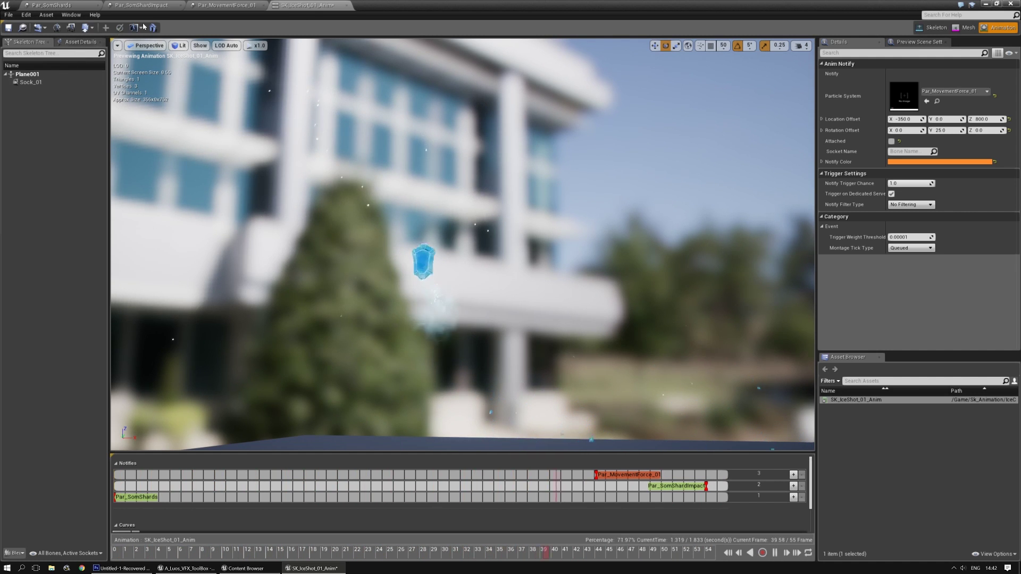
pyautogui.click(8, 28)
pyautogui.click(225, 5)
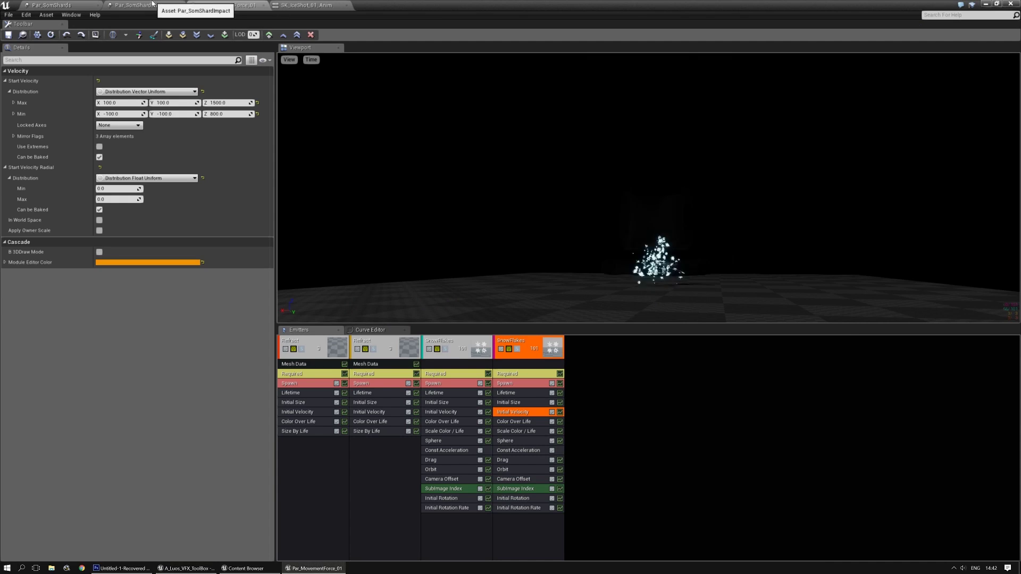
# Export the Small Dots emitter from Par_SomShardImpact into Par_MovementForce_01, selecting that particle system as the target asset
pyautogui.click(153, 4)
pyautogui.click(821, 340)
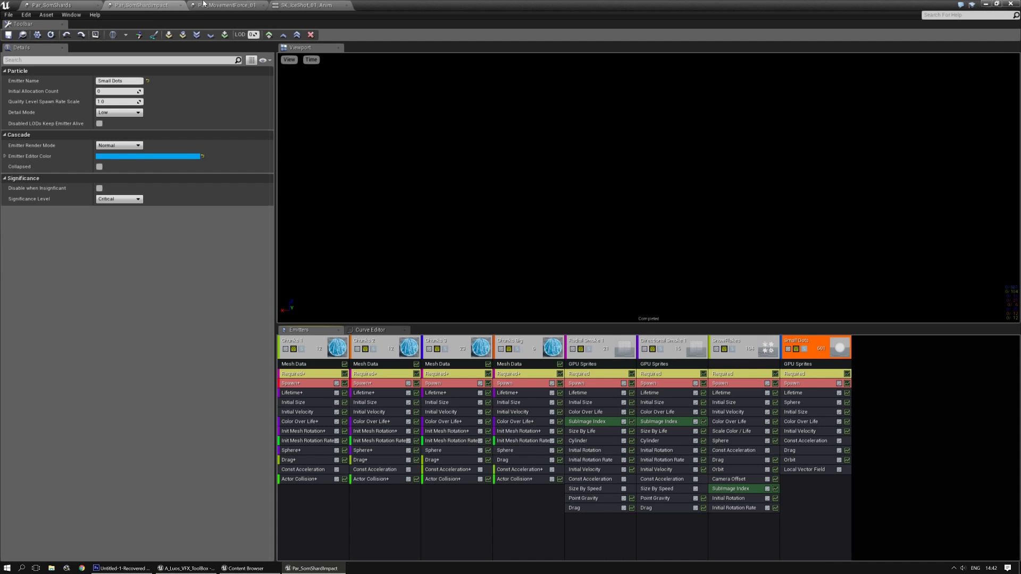
pyautogui.click(216, 6)
pyautogui.click(23, 35)
pyautogui.click(141, 4)
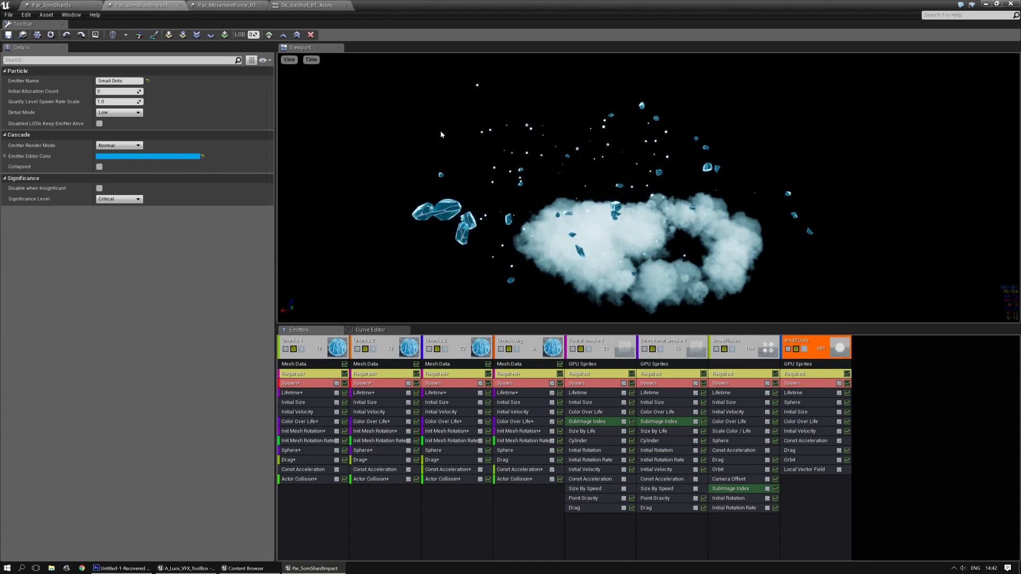
pyautogui.rightClick(807, 343)
pyautogui.moveTo(822, 346)
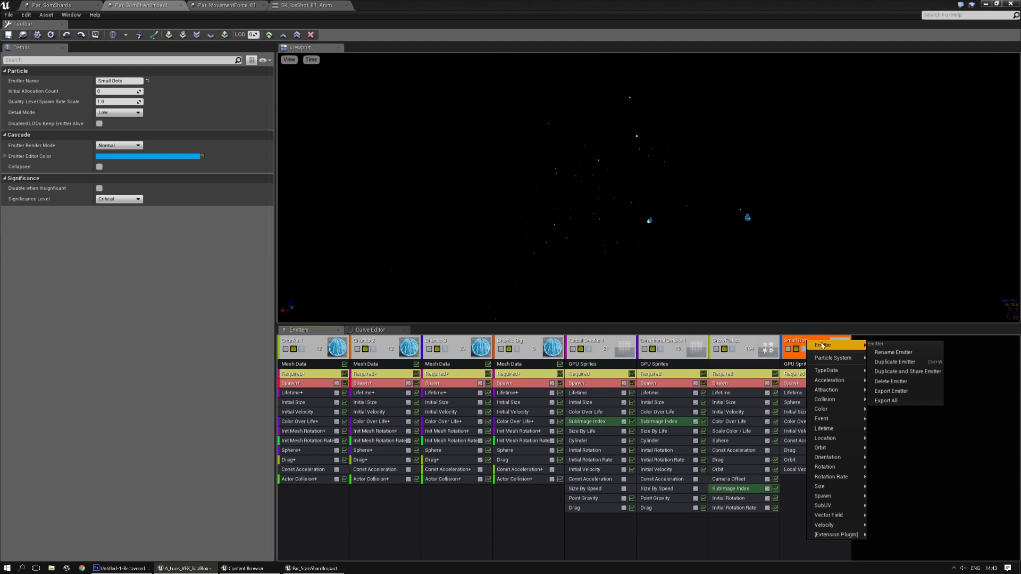
pyautogui.click(889, 392)
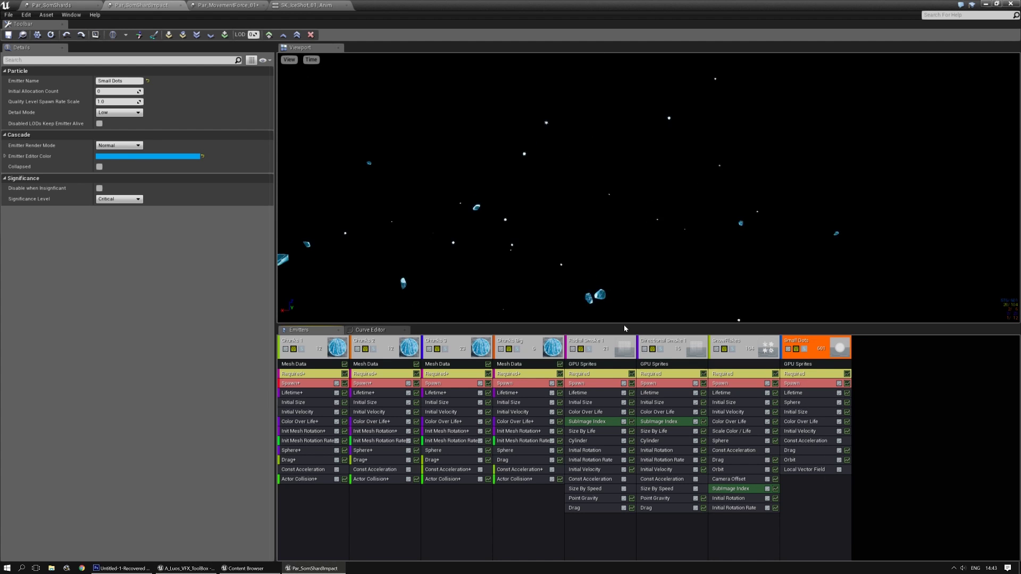
# In Par_MovementForce_01, move the Small Dots emitter's Sphere module below Const Acceleration and enable its Negative Z option
pyautogui.click(214, 5)
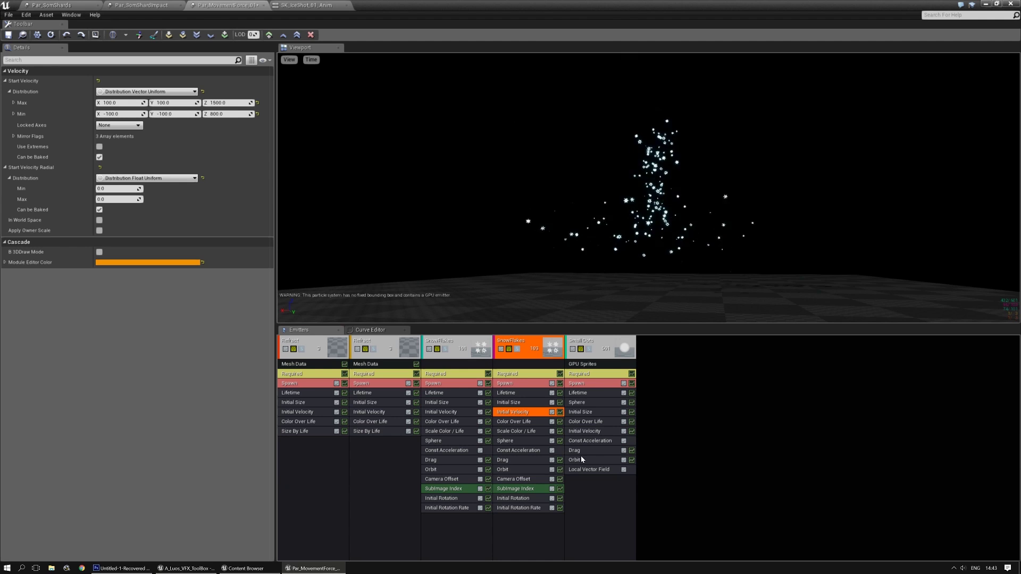
pyautogui.moveTo(599, 400); pyautogui.dragTo(589, 445)
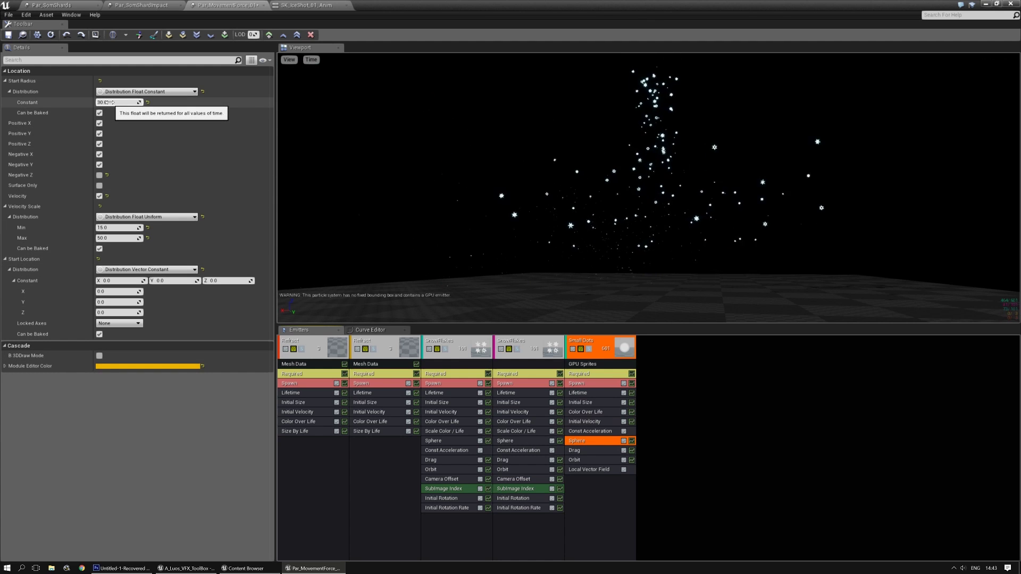
pyautogui.click(99, 176)
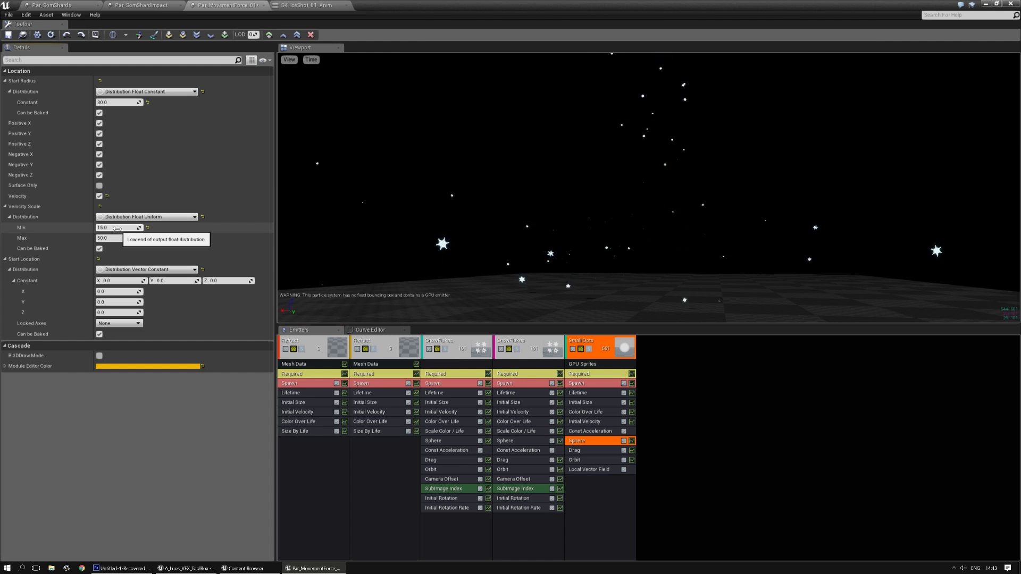
# Set the Small Dots emitter's Initial Velocity Max to X 900, Y 900 and Z 1000
pyautogui.click(599, 422)
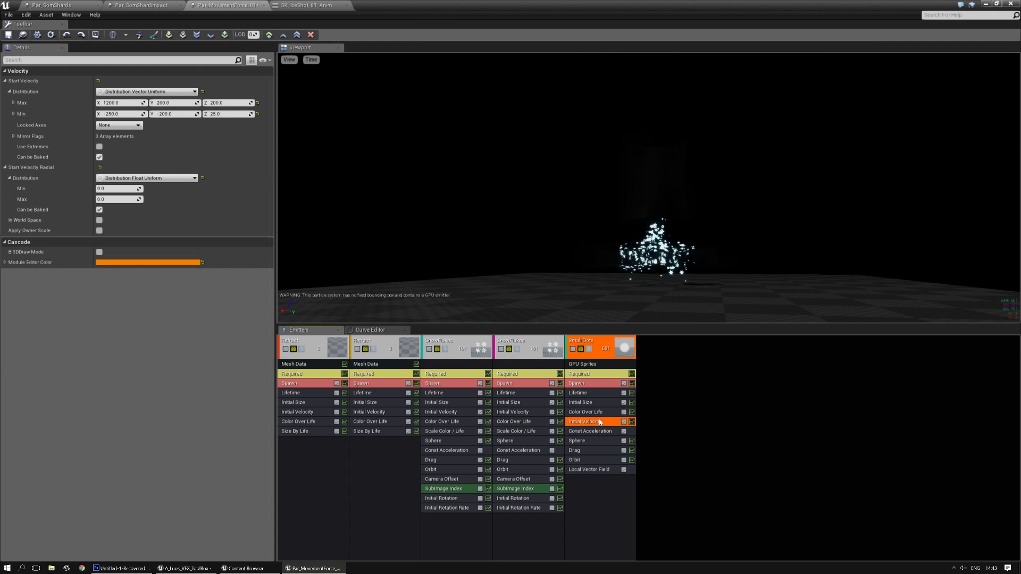
pyautogui.click(118, 102)
pyautogui.write('900')
pyautogui.press('Tab')
pyautogui.write('900')
pyautogui.press('Tab')
pyautogui.write('1000')
# Set the Small Dots Initial Velocity Min to X -900, Y -900 and Z 100, and inspect the spread in the preview
pyautogui.press('Tab')
pyautogui.write('-')
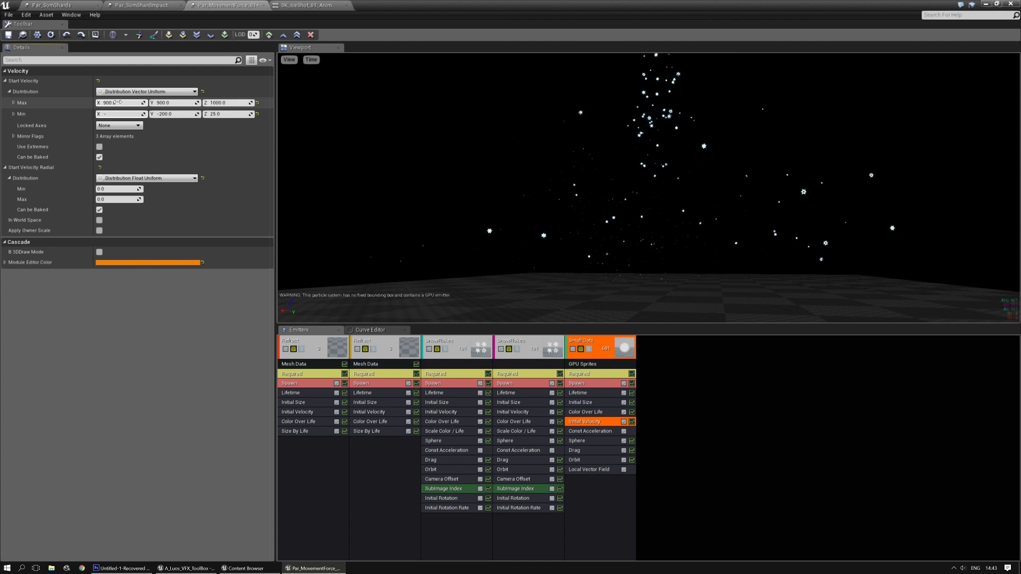
pyautogui.press('Tab')
pyautogui.write('-0')
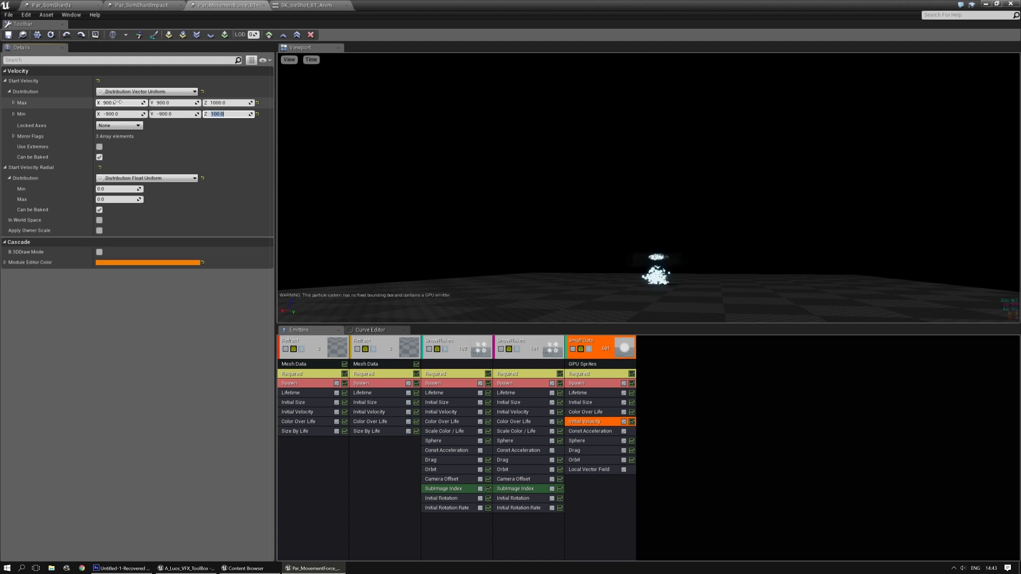
pyautogui.moveTo(644, 221); pyautogui.dragTo(669, 217)
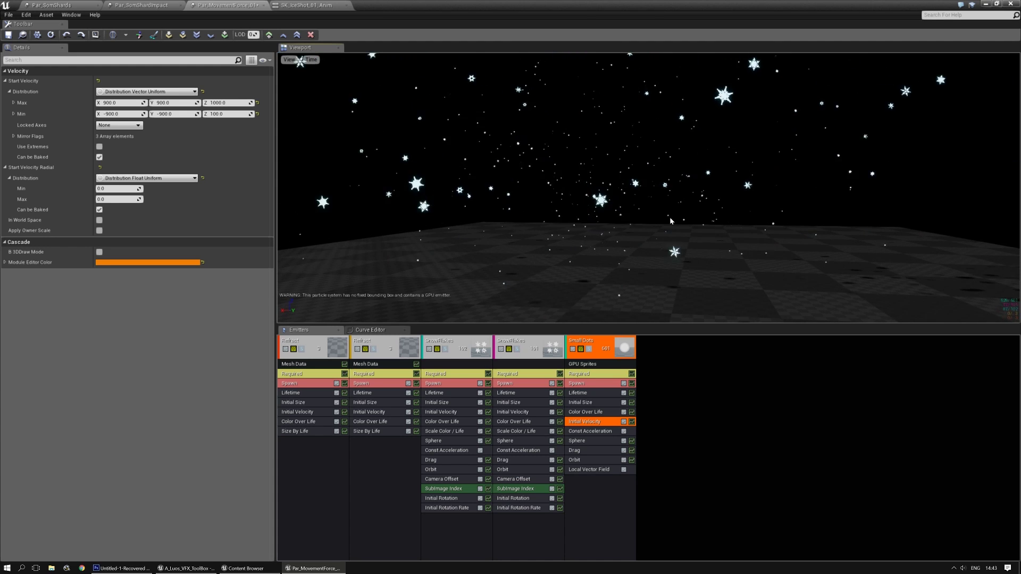
# Review the Small Dots Const Acceleration and try Intensity values of 100 and 0 on its Local Vector Field
pyautogui.click(586, 432)
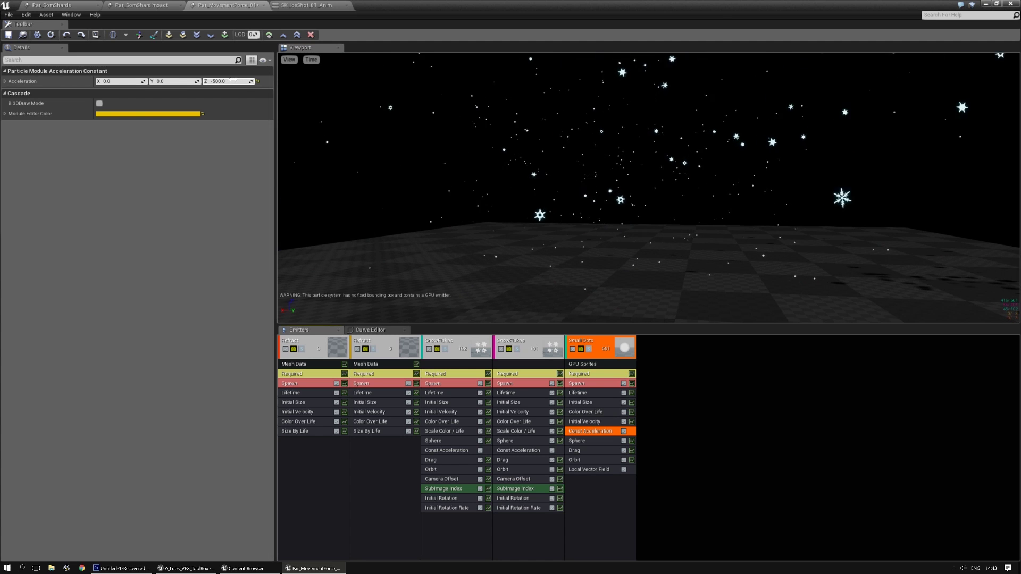
pyautogui.click(589, 470)
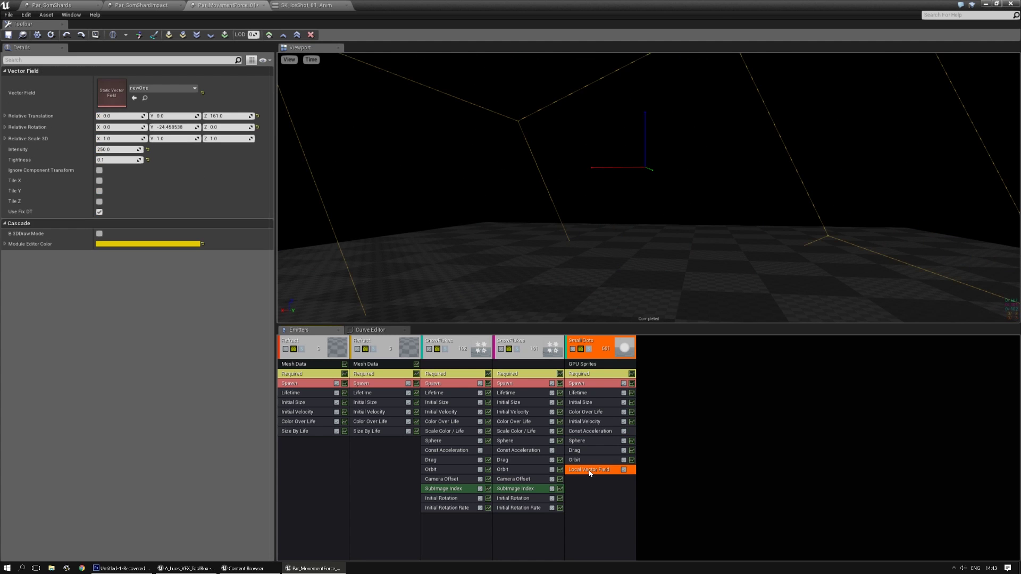
pyautogui.click(107, 149)
pyautogui.write('100')
pyautogui.press('Return')
pyautogui.write('0')
pyautogui.press('Return')
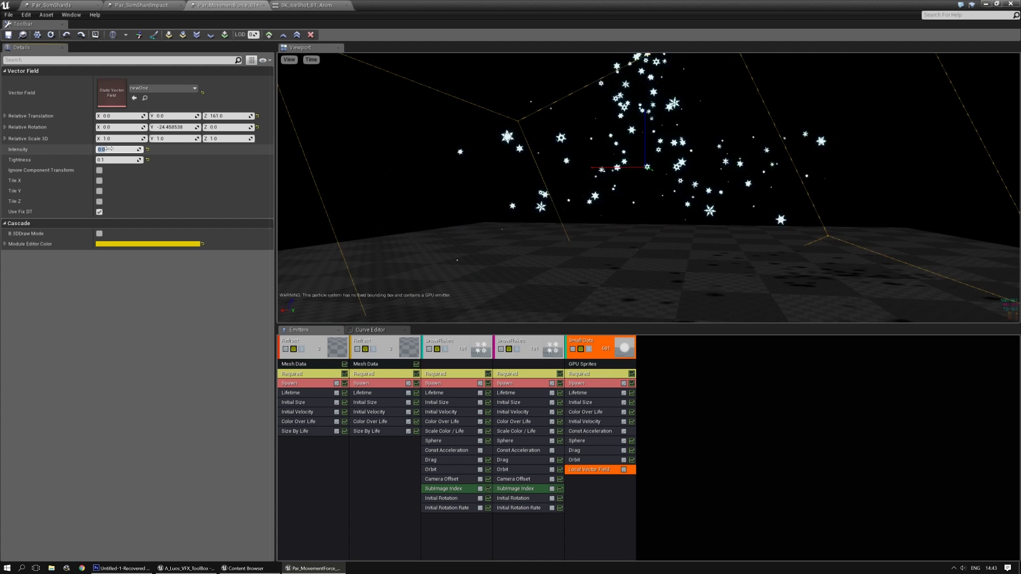
# Try a Local Vector Field Intensity of 1, set it to 5, and replay the particle preview to check the dots
pyautogui.write('1')
pyautogui.press('Return')
pyautogui.write('5')
pyautogui.press('Return')
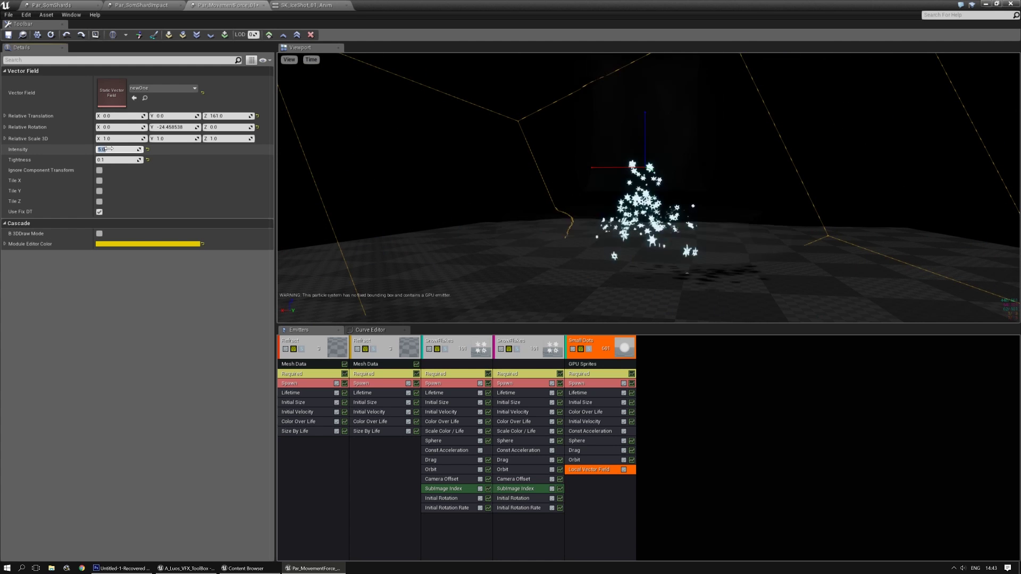
pyautogui.click(504, 256)
pyautogui.press('space')
pyautogui.press('space')
pyautogui.press('space')
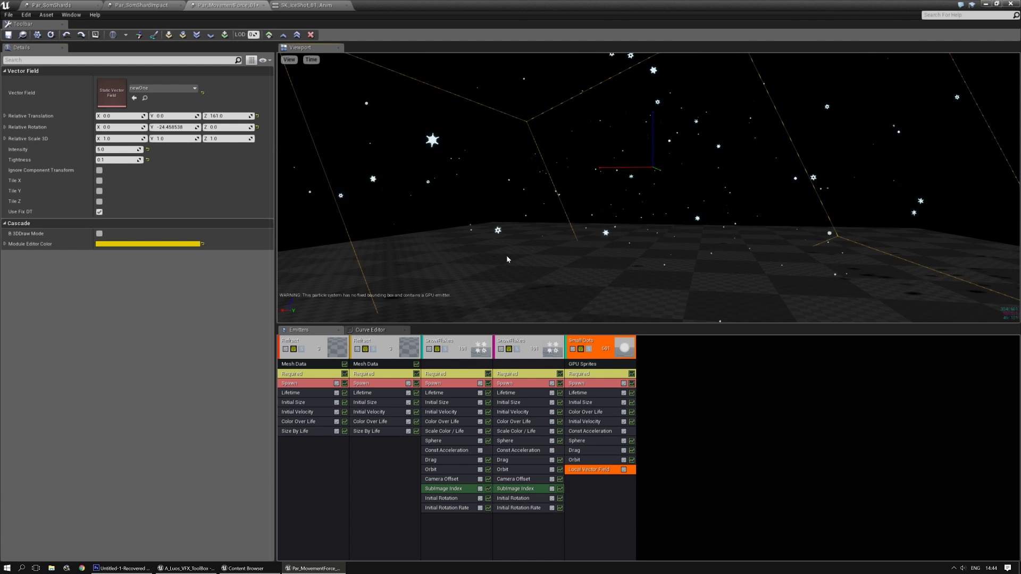
pyautogui.moveTo(637, 209)
pyautogui.mouseDown(button='right')
pyautogui.moveTo(636, 184)
pyautogui.moveTo(628, 227)
pyautogui.mouseUp(button='right')
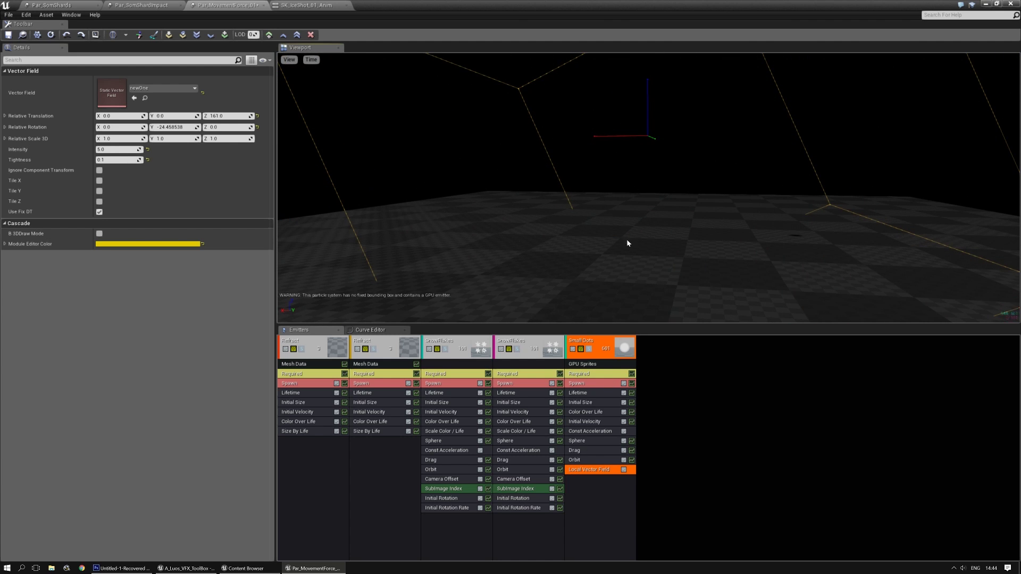
# Try several Tightness values on the Small Dots Local Vector Field and settle on 1
pyautogui.click(107, 161)
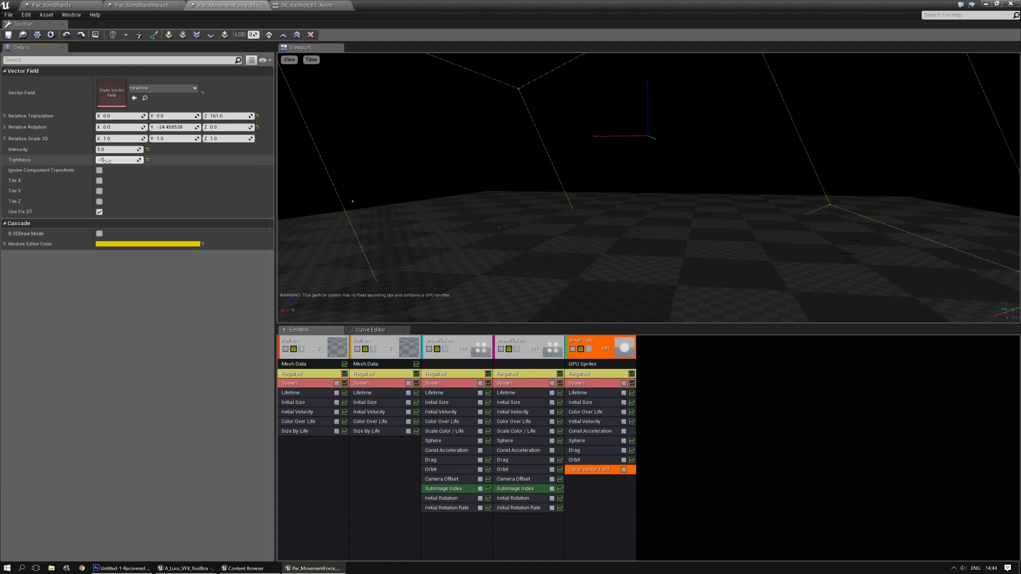
pyautogui.press('Return')
pyautogui.write('10.0')
pyautogui.press('Return')
pyautogui.write('100')
pyautogui.press('Return')
pyautogui.write('10')
pyautogui.press('Return')
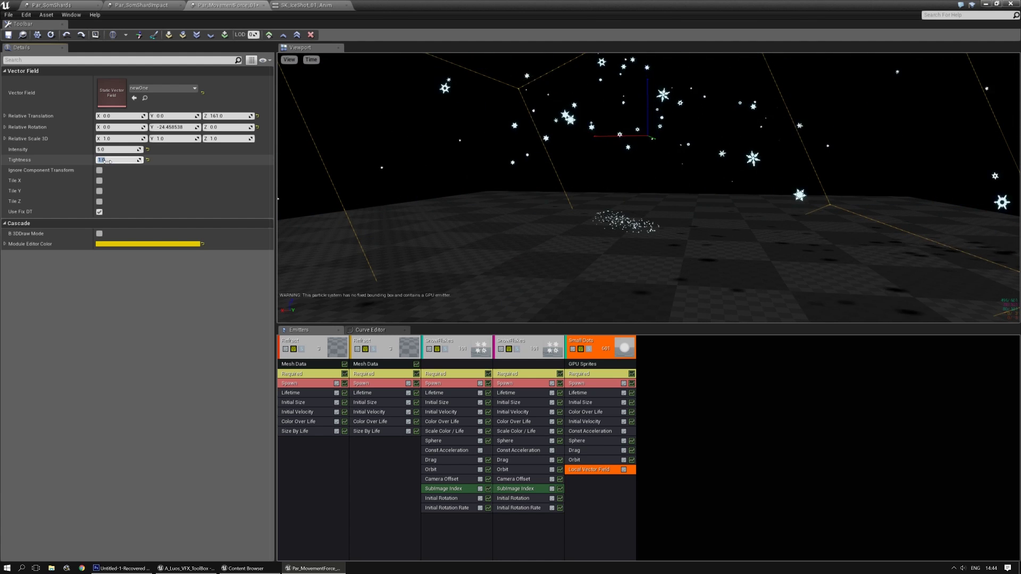
# Review the Small Dots Required and Spawn settings, and disable the emitter's Local Vector Field module
pyautogui.click(585, 374)
pyautogui.click(585, 383)
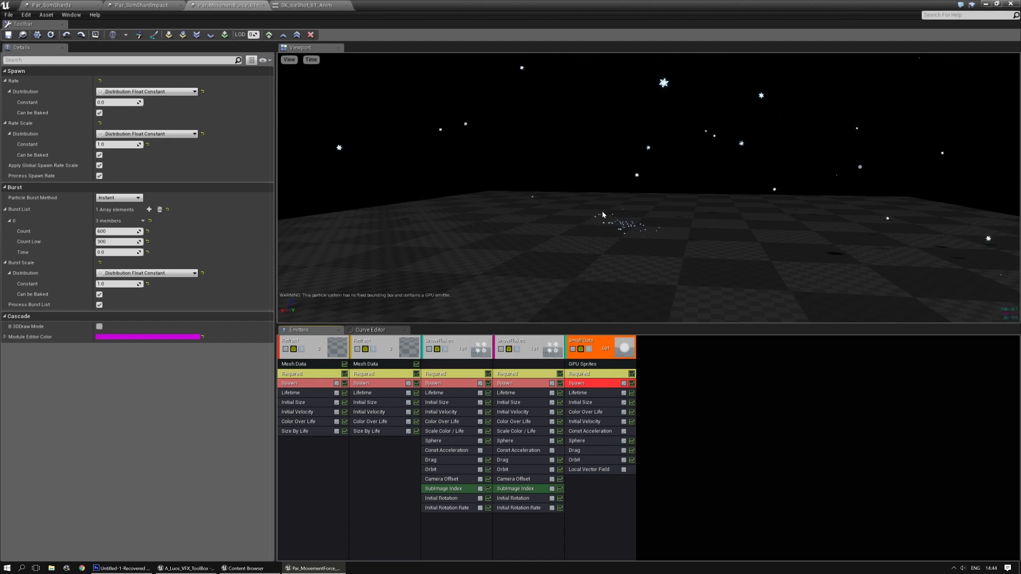
pyautogui.click(623, 470)
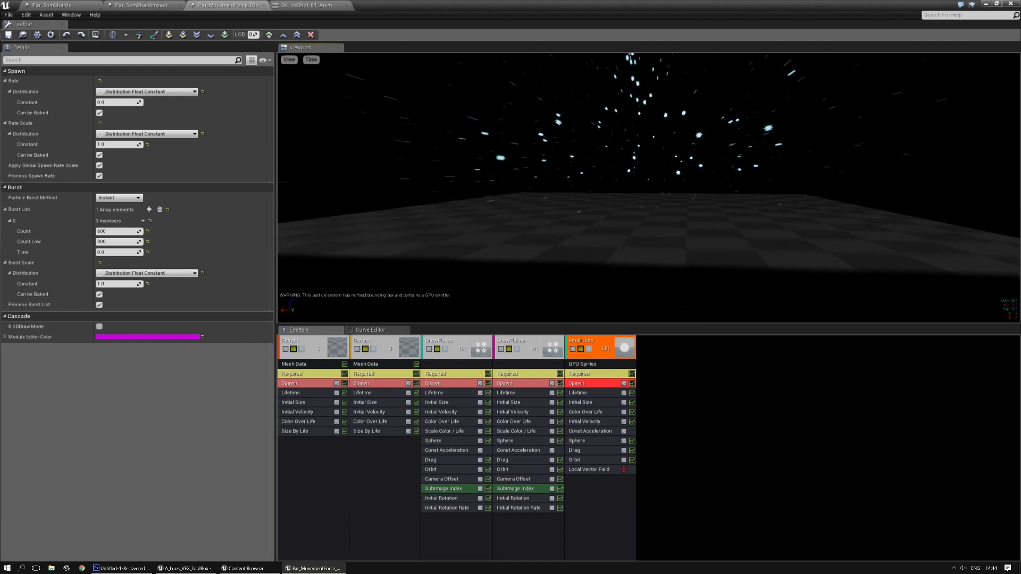
# Set the Small Dots emitter's Initial Size Max to 6 on all axes and check the dots in the particle preview
pyautogui.click(585, 403)
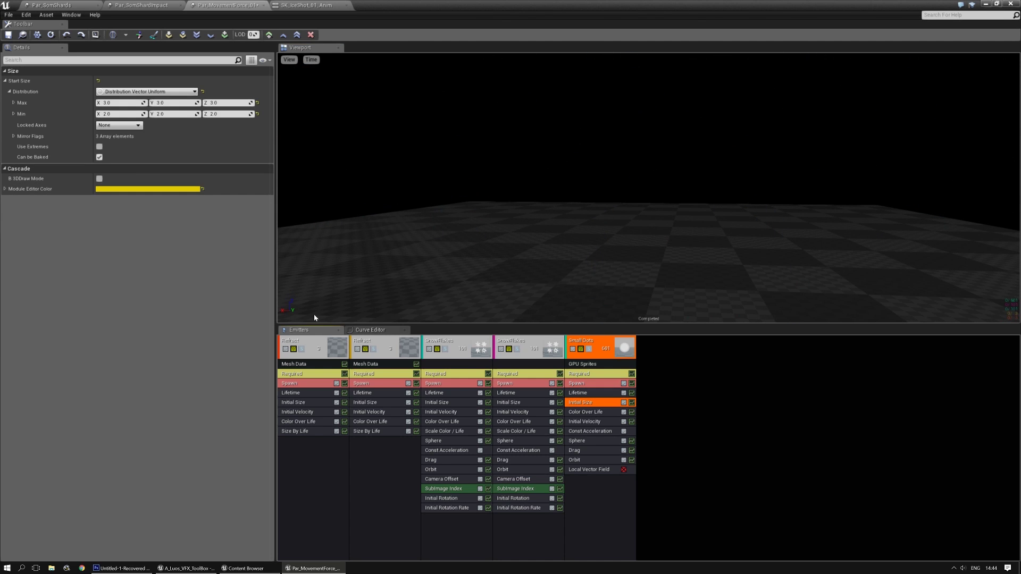
pyautogui.click(115, 102)
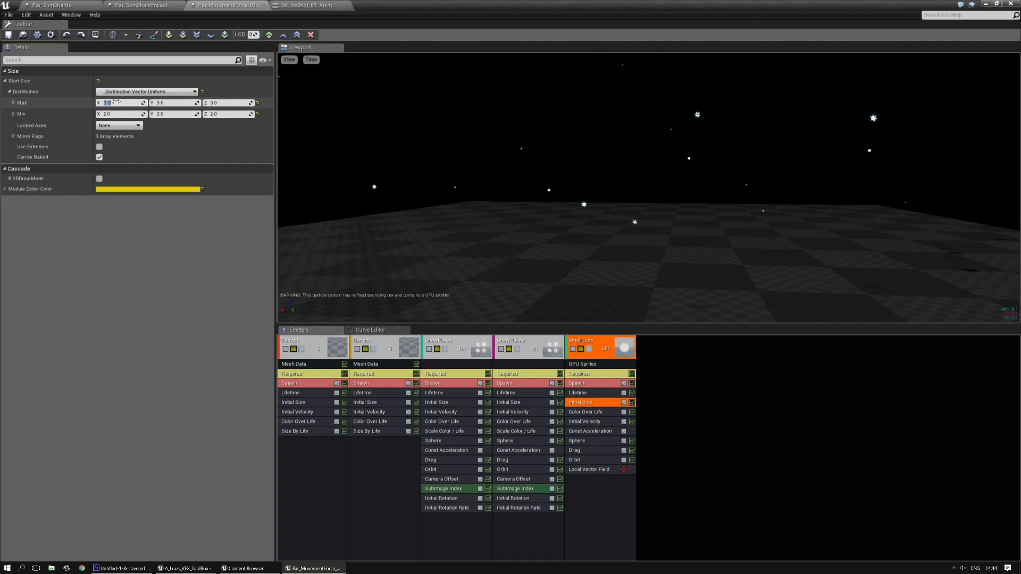
pyautogui.write('6')
pyautogui.press('Tab')
pyautogui.write('6')
pyautogui.press('Tab')
pyautogui.write('6')
pyautogui.press('Tab')
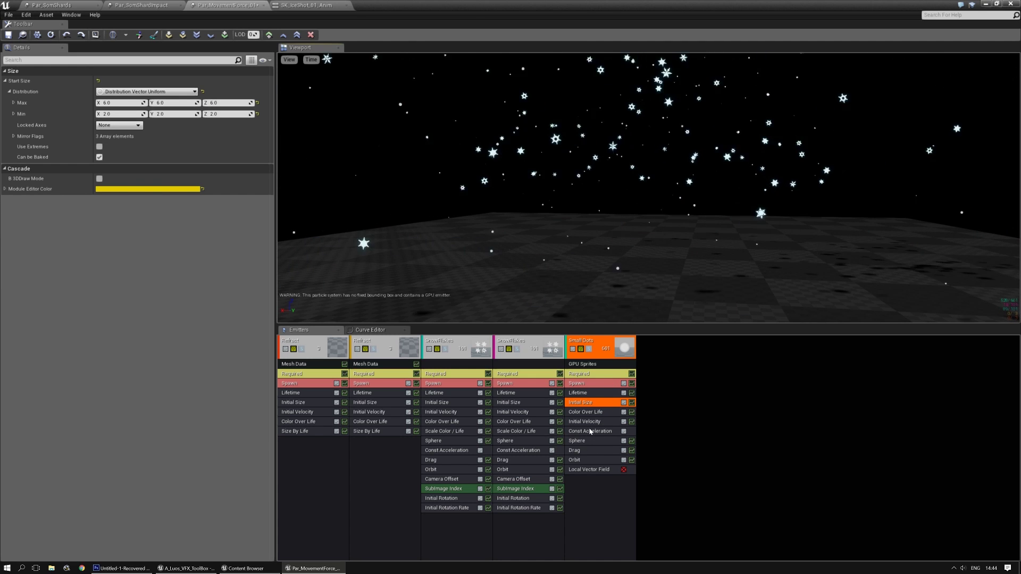
pyautogui.moveTo(595, 282); pyautogui.dragTo(600, 225)
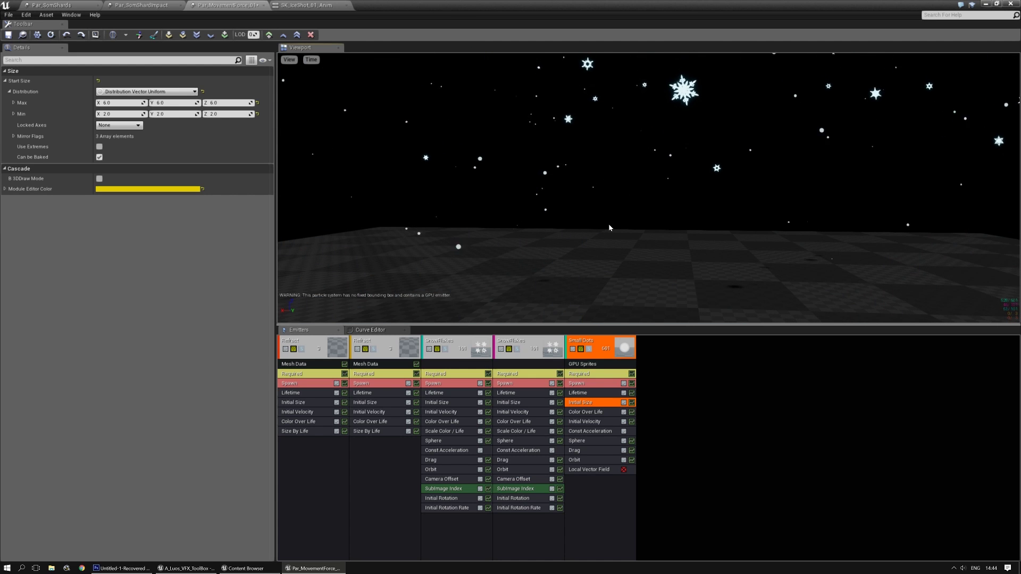
# Review the Small Dots emitter's Required duration and Lifetime settings
pyautogui.click(581, 373)
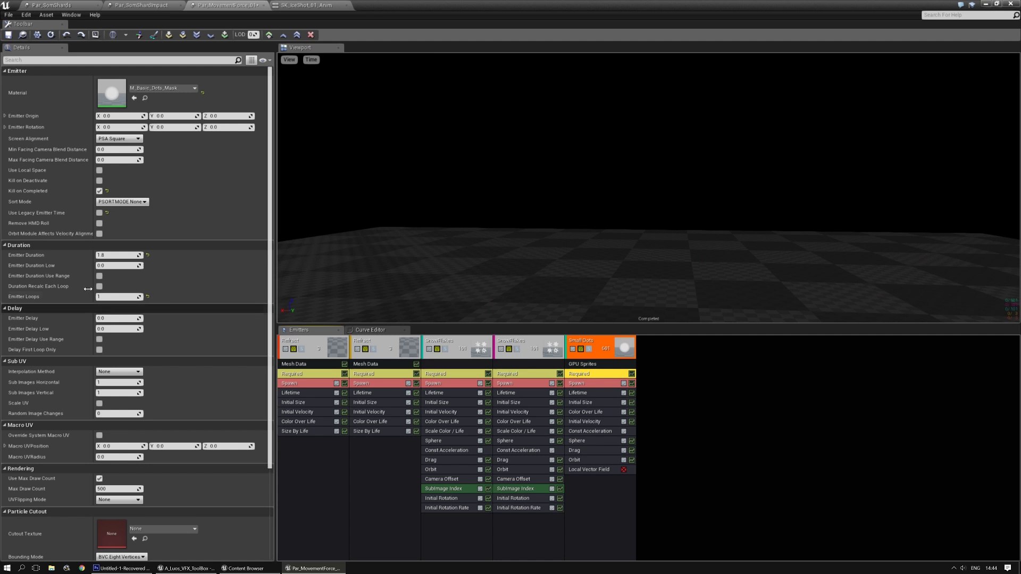
pyautogui.click(109, 255)
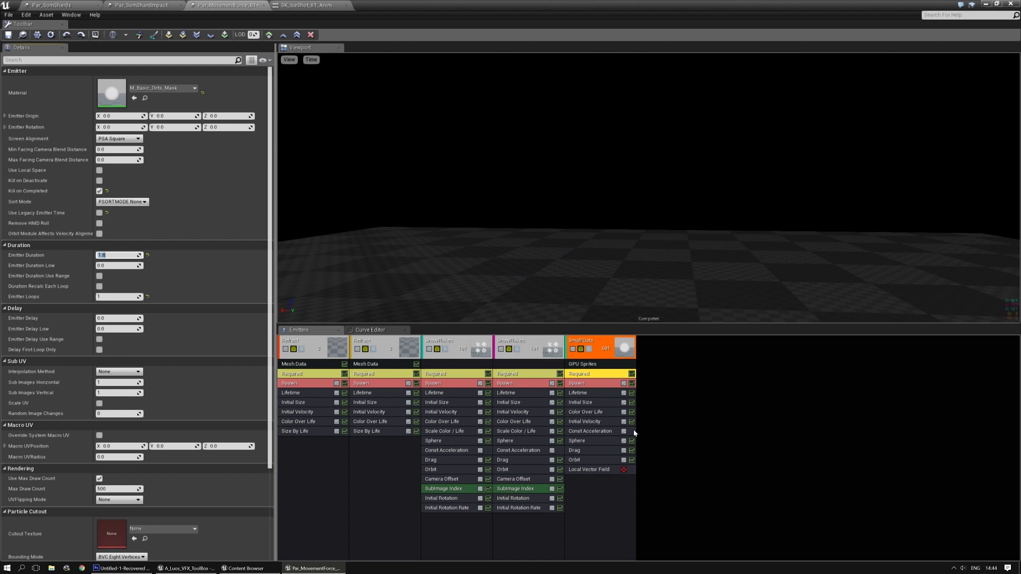
pyautogui.click(595, 392)
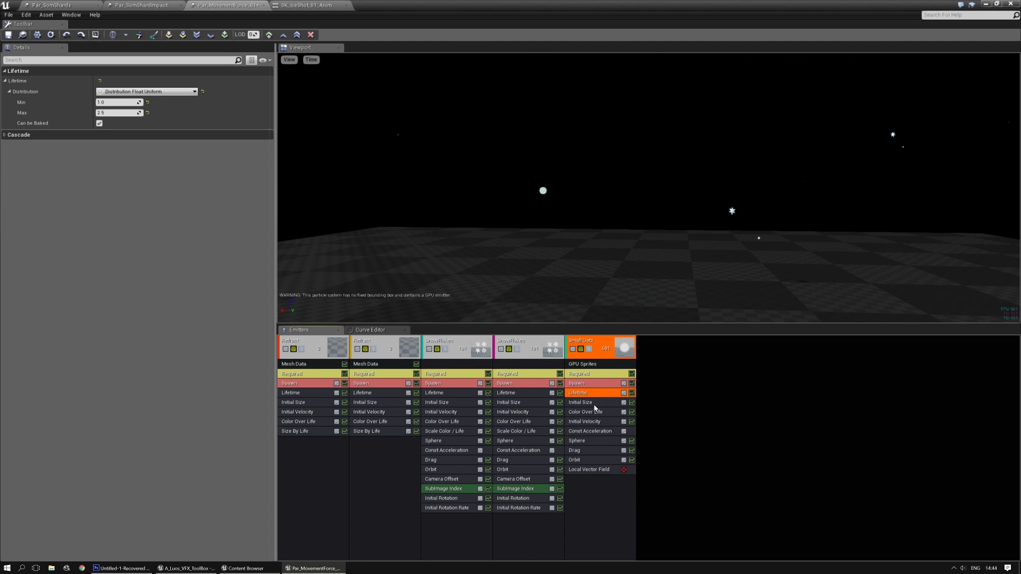
pyautogui.click(595, 406)
# Clear the Small Dots Color Over Life alpha points, keep Distribution Float Constant Curve, and add two new points
pyautogui.click(595, 413)
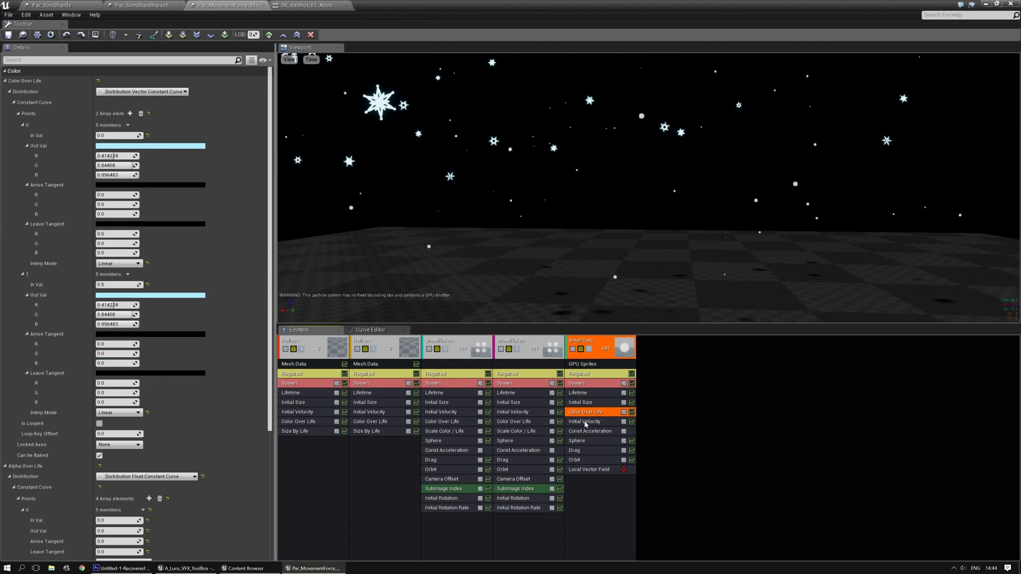
pyautogui.scroll(-1, 182, 393)
pyautogui.scroll(-4, 182, 393)
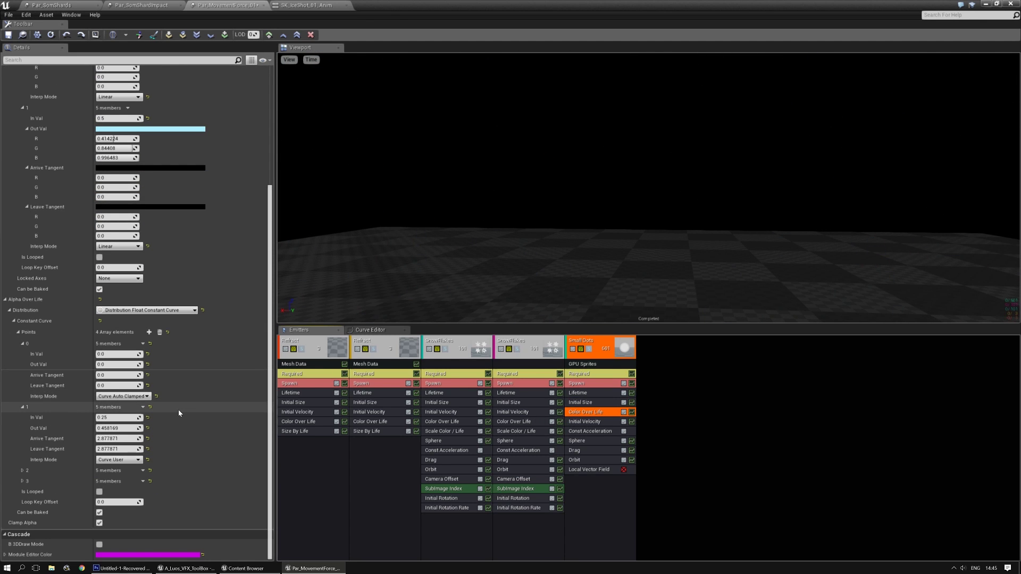
pyautogui.click(159, 332)
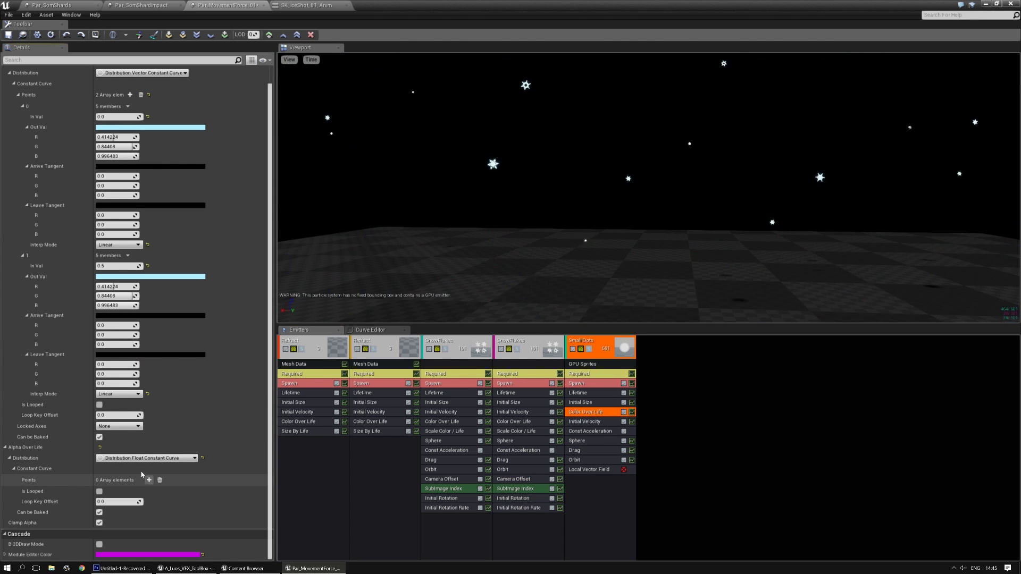
pyautogui.click(147, 458)
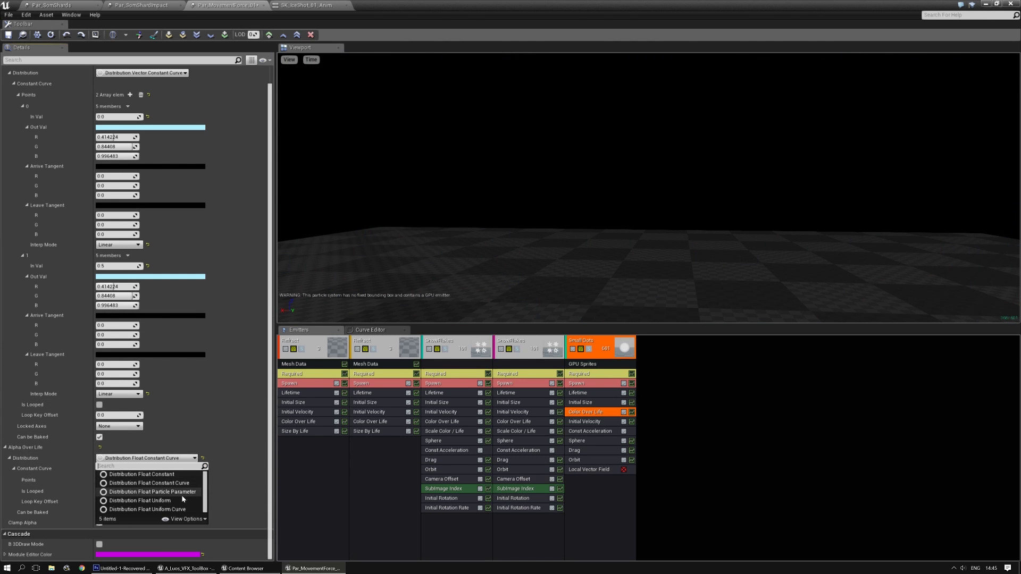
pyautogui.click(150, 483)
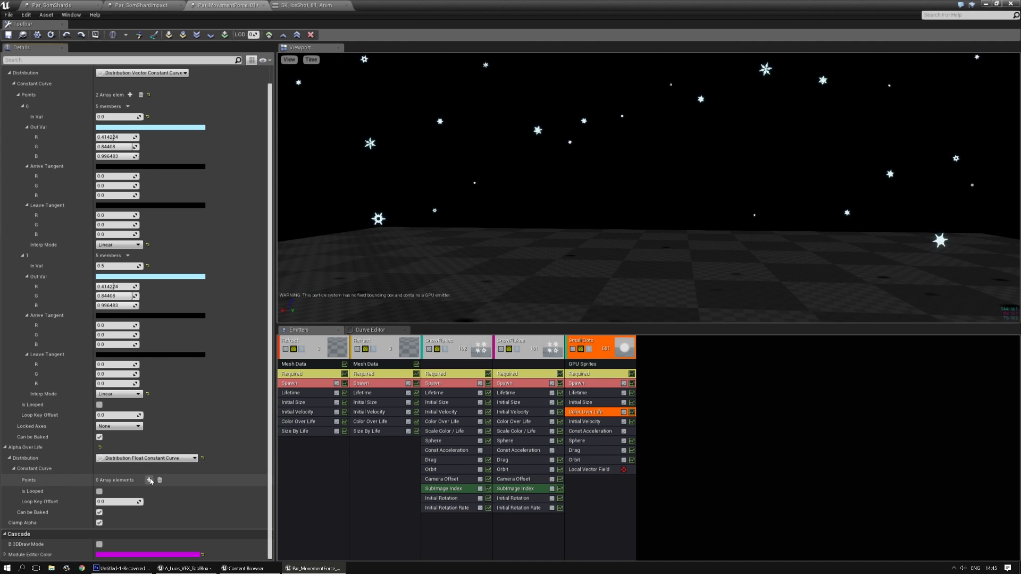
pyautogui.click(150, 479)
pyautogui.click(150, 480)
# Set the first Alpha Over Life point to In Val 0 and Out Val 1 with Curve Auto interpolation
pyautogui.scroll(-5, 150, 476)
pyautogui.click(118, 419)
pyautogui.write('1')
pyautogui.press('Tab')
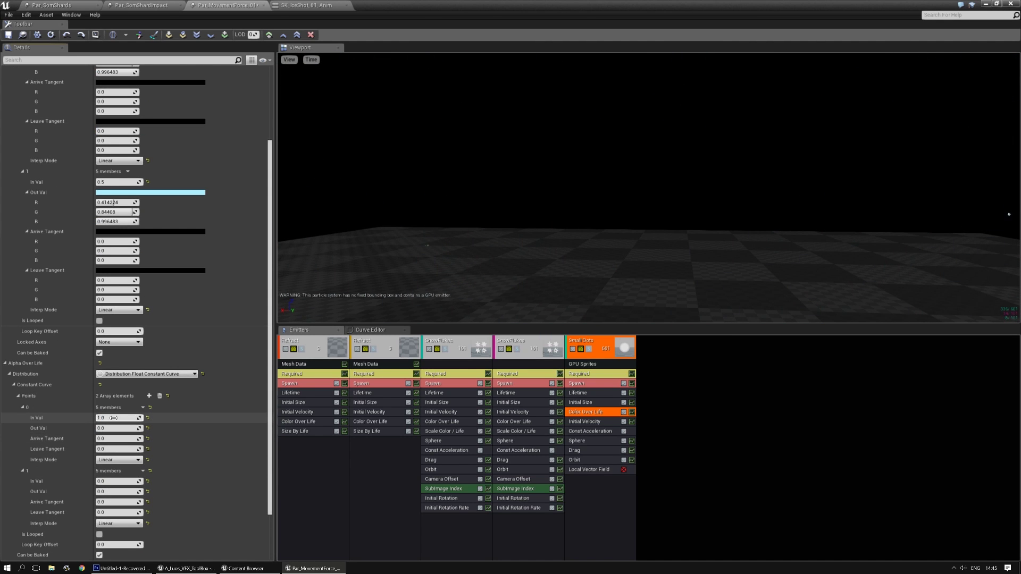
pyautogui.click(113, 419)
pyautogui.write('0')
pyautogui.press('Tab')
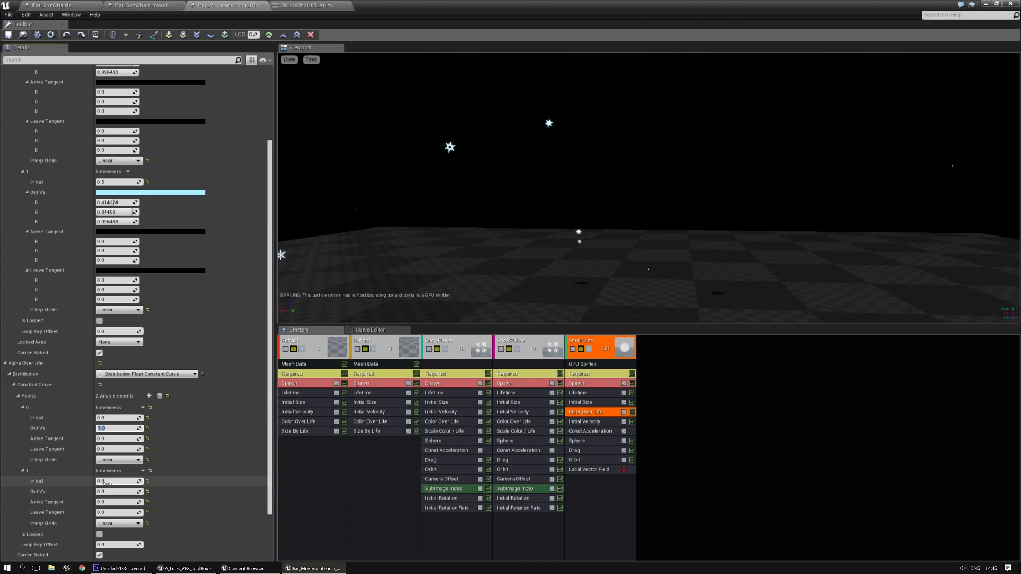
pyautogui.click(123, 460)
pyautogui.click(126, 473)
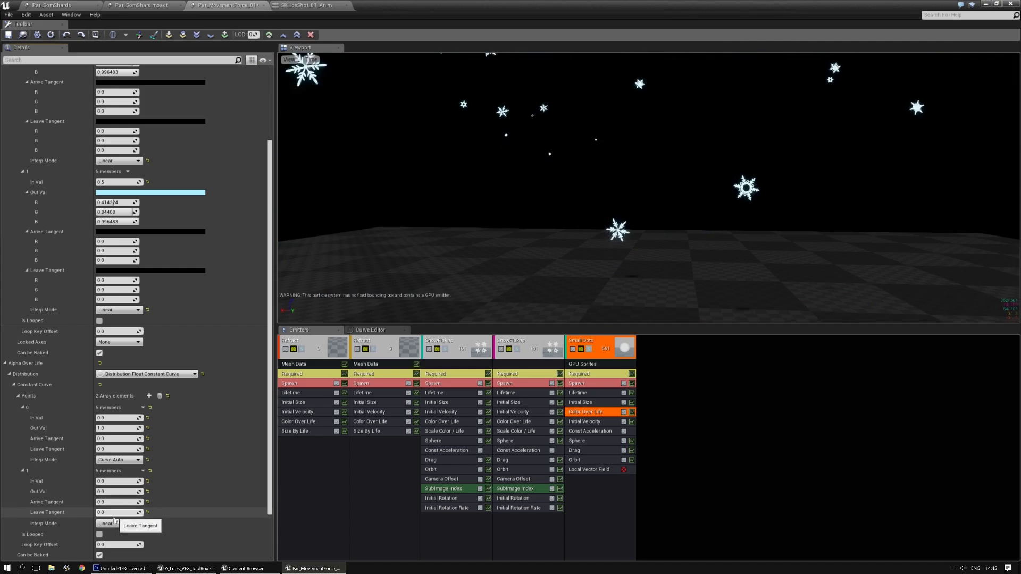
# Set the second Alpha Over Life point to In Val 1 with Curve Auto interpolation
pyautogui.click(118, 524)
pyautogui.click(114, 494)
pyautogui.moveTo(114, 482); pyautogui.dragTo(115, 482)
pyautogui.click(114, 481)
pyautogui.write('1')
pyautogui.press('Return')
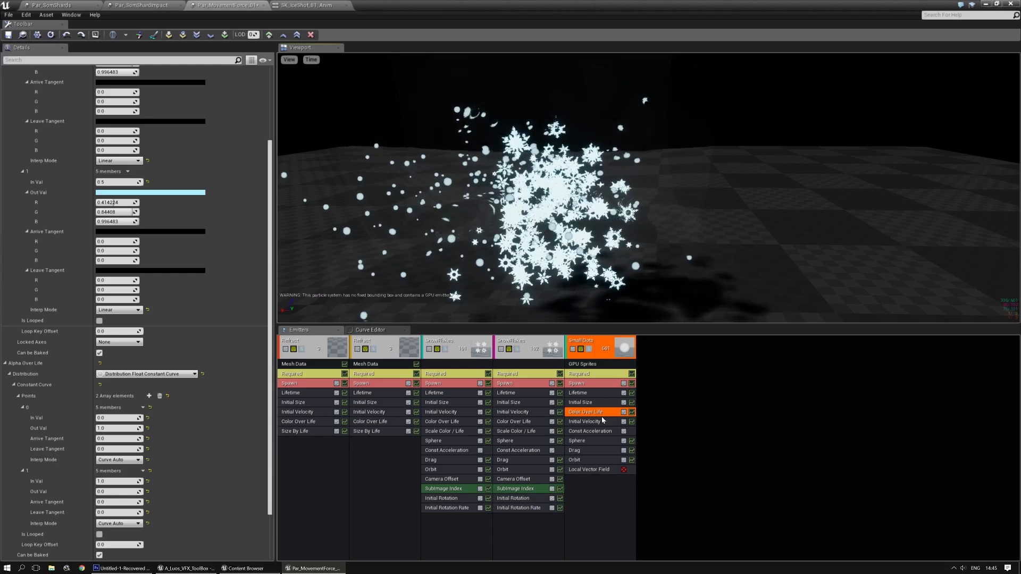
# Review the Small Dots Sphere settings and examine the burst in the particle preview
pyautogui.click(585, 440)
pyautogui.moveTo(592, 240); pyautogui.dragTo(625, 239, button='right')
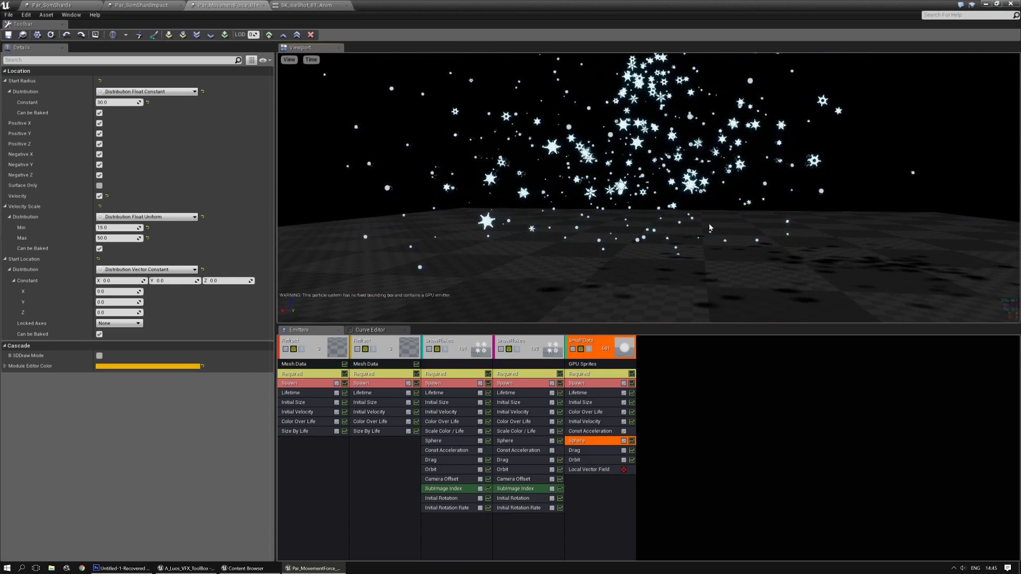
pyautogui.moveTo(720, 225); pyautogui.dragTo(683, 234)
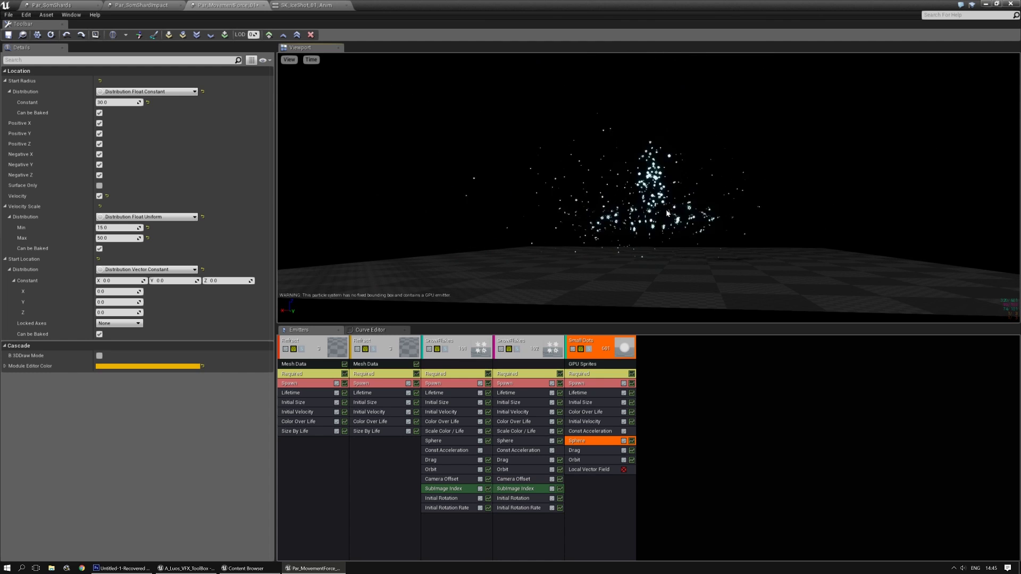
# Set the Small Dots burst Count to 400 and Count Low to 150
pyautogui.click(580, 384)
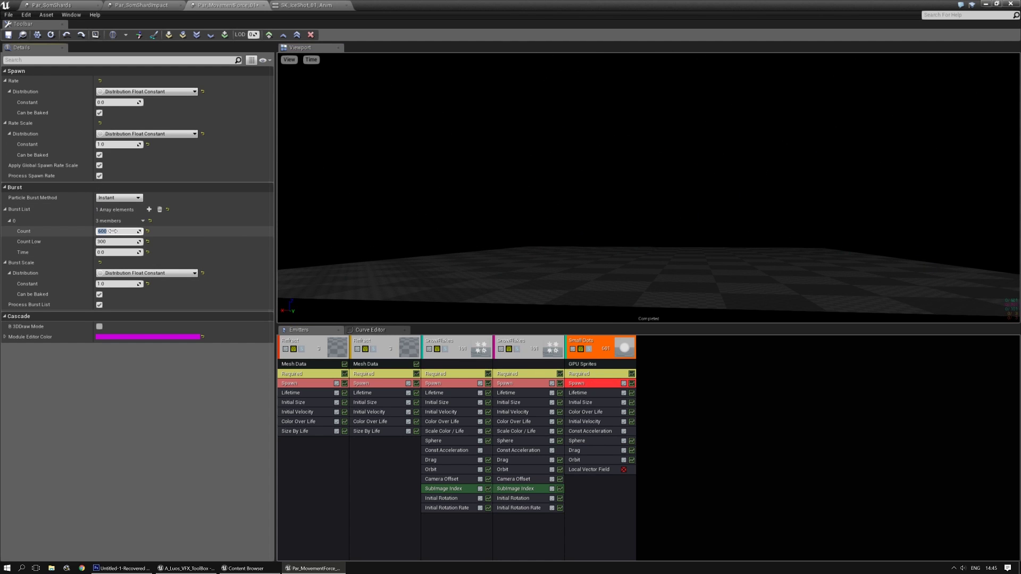
pyautogui.write('400')
pyautogui.press('Tab')
pyautogui.write('150')
pyautogui.press('Return')
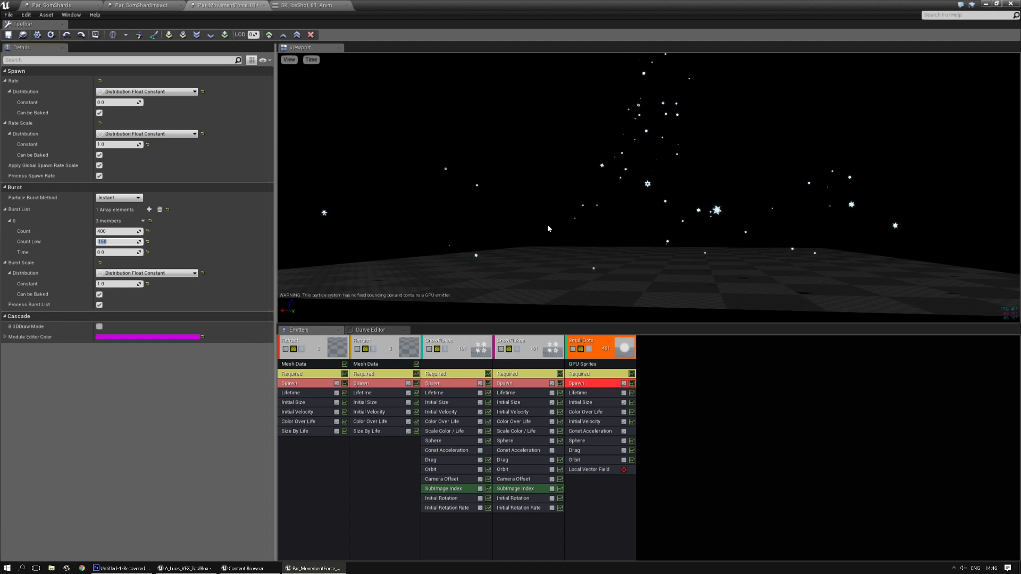
# Re-enable the Small Dots Local Vector Field and assign the JangaFX static vector field to it
pyautogui.click(602, 470)
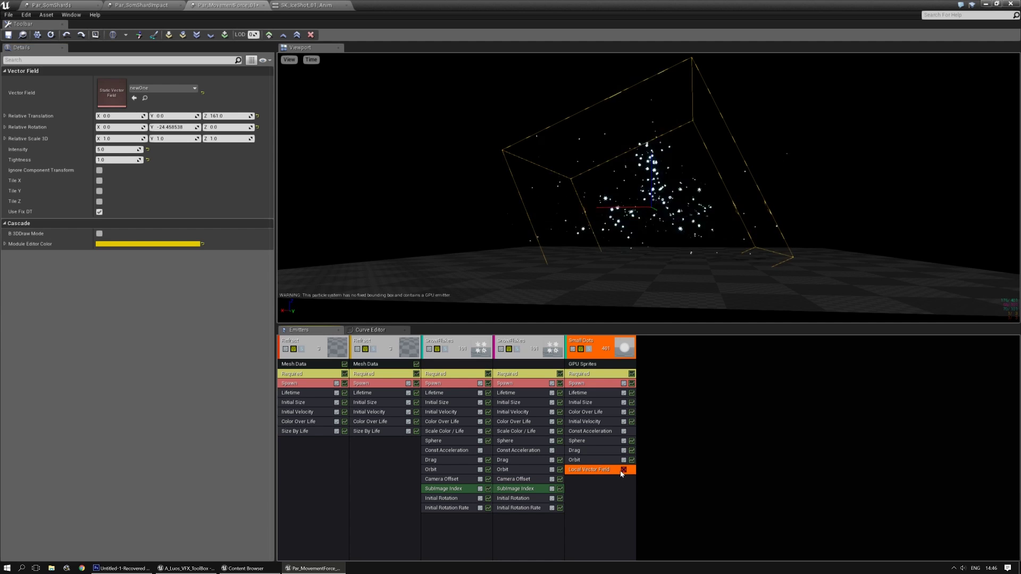
pyautogui.click(624, 470)
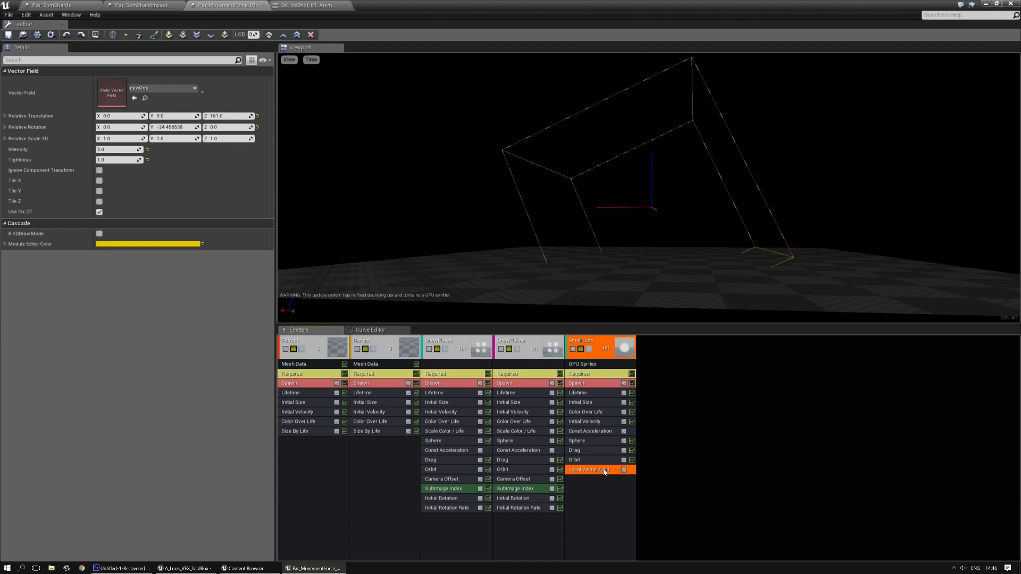
pyautogui.click(162, 89)
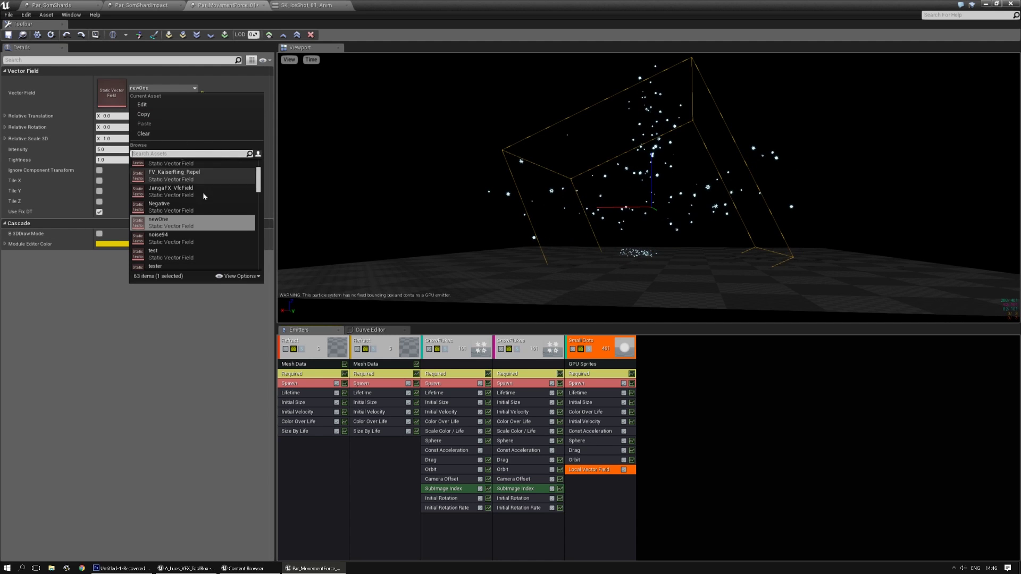
pyautogui.click(186, 192)
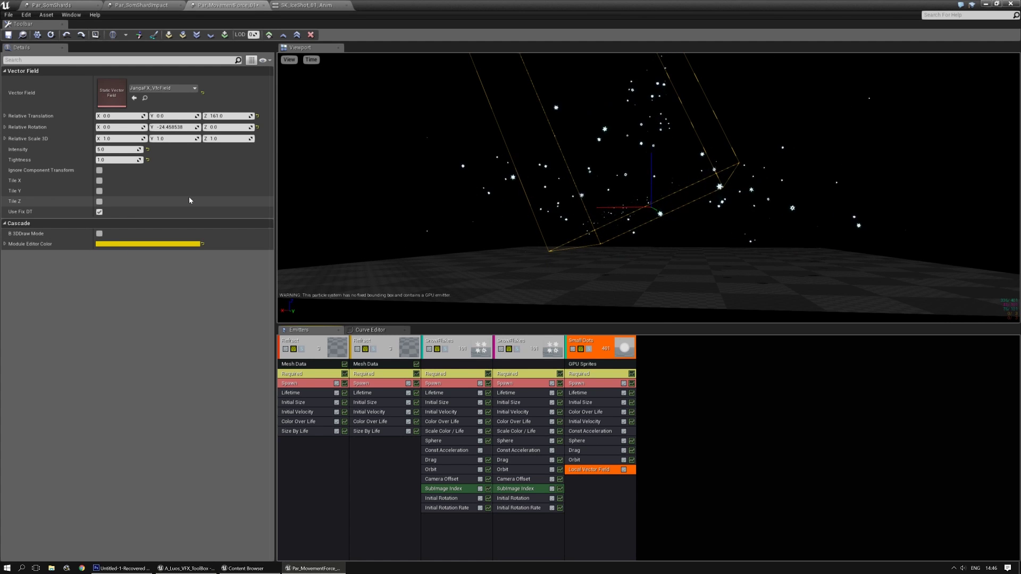
# Reset the Local Vector Field's Relative Translation and Relative Rotation to their defaults and check the field's bounds
pyautogui.click(258, 117)
pyautogui.click(258, 127)
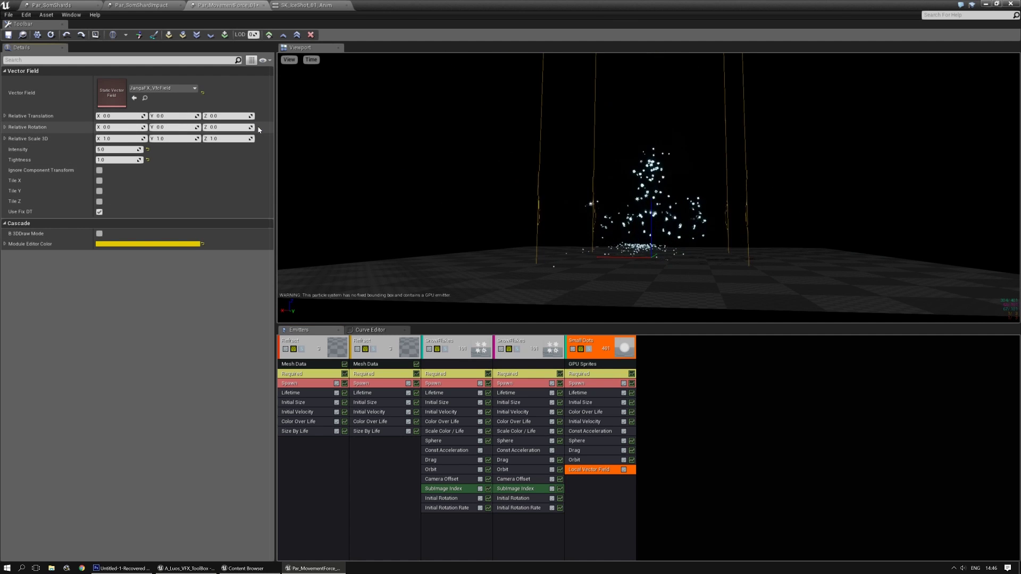
pyautogui.moveTo(781, 207); pyautogui.dragTo(782, 199, button='right')
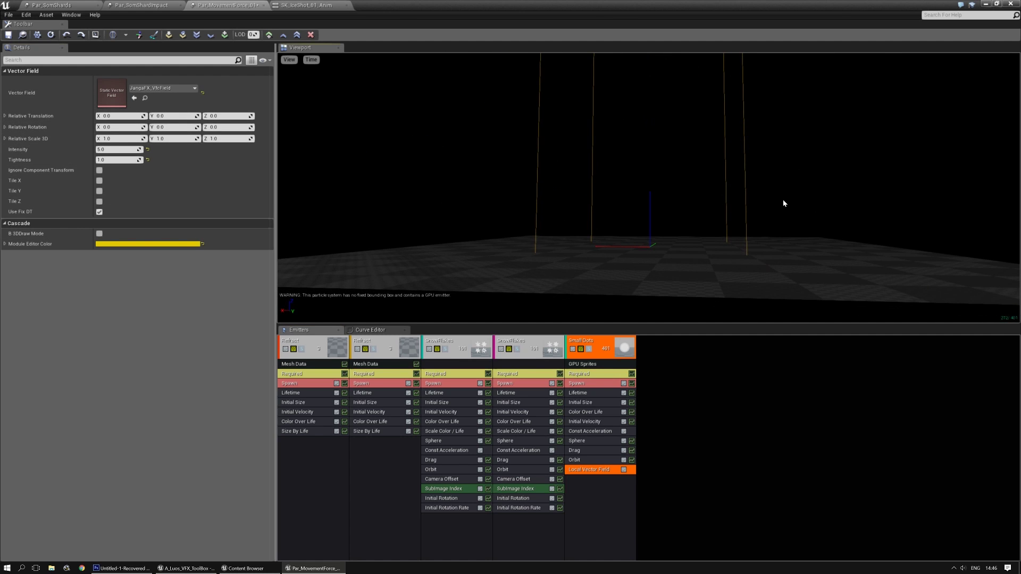
pyautogui.moveTo(683, 239); pyautogui.dragTo(675, 176)
# Try a Local Vector Field Tightness of 0.05, set it to 0.1, and replay the particle preview
pyautogui.click(118, 160)
pyautogui.write('0.05')
pyautogui.press('Return')
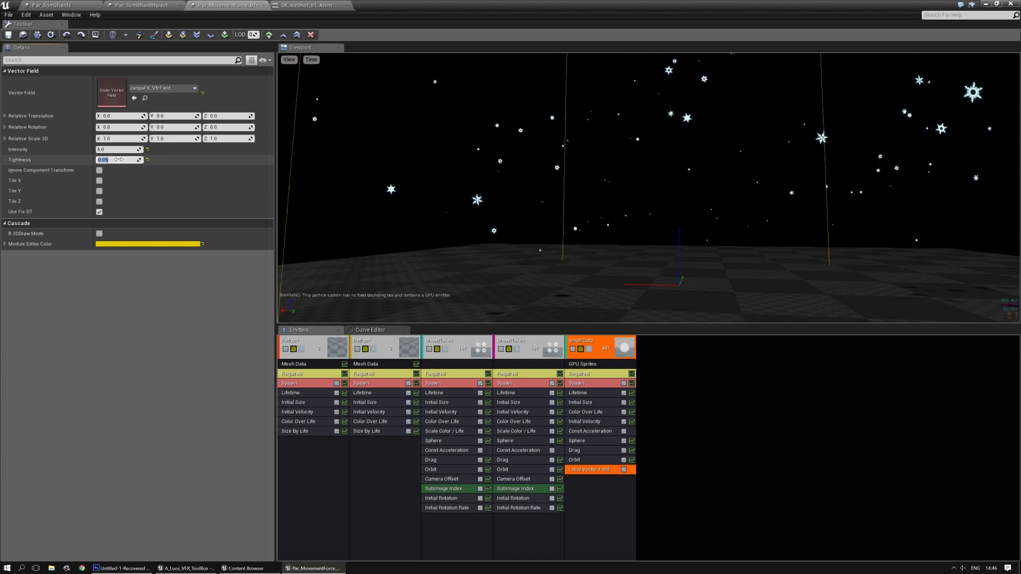
pyautogui.write('.1')
pyautogui.press('Return')
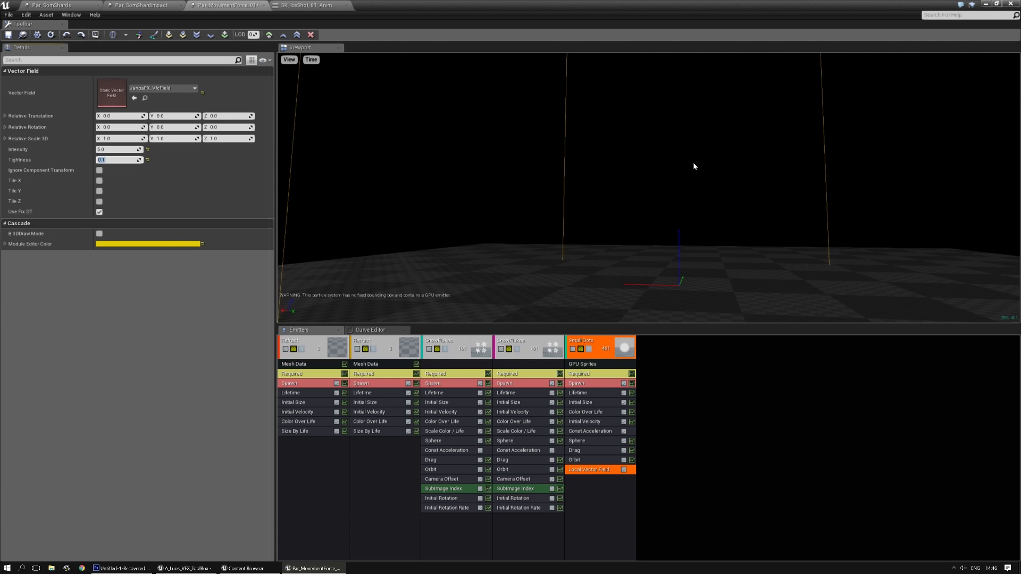
pyautogui.press('space')
pyautogui.moveTo(697, 162); pyautogui.dragTo(744, 234)
# Set the Local Vector Field's Relative Scale 3D to 2 on X, 2 on Y and 0.6 on Z
pyautogui.click(125, 139)
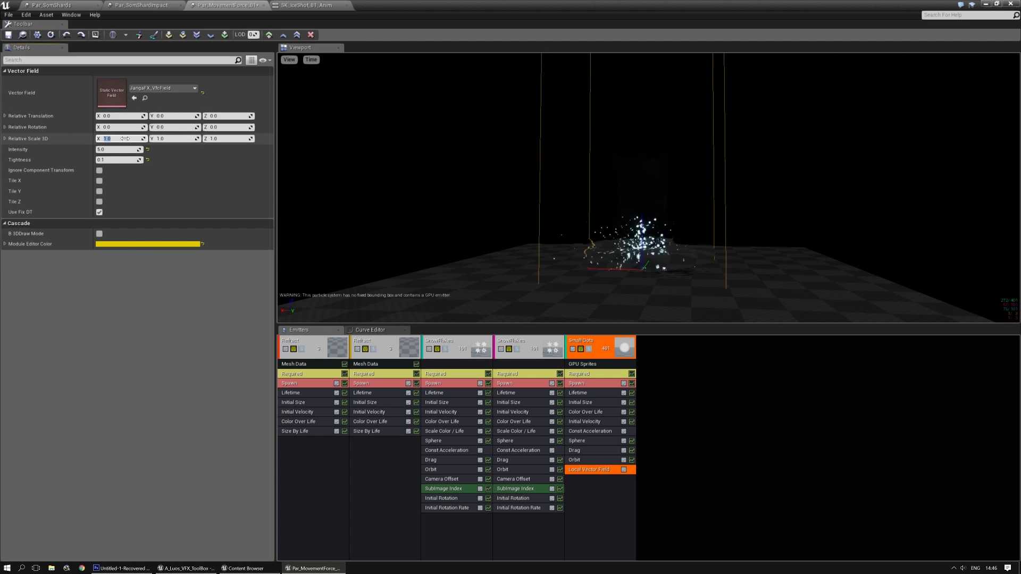
pyautogui.write('2')
pyautogui.press('Tab')
pyautogui.write('2')
pyautogui.press('Tab')
pyautogui.write('0.6')
pyautogui.press('Return')
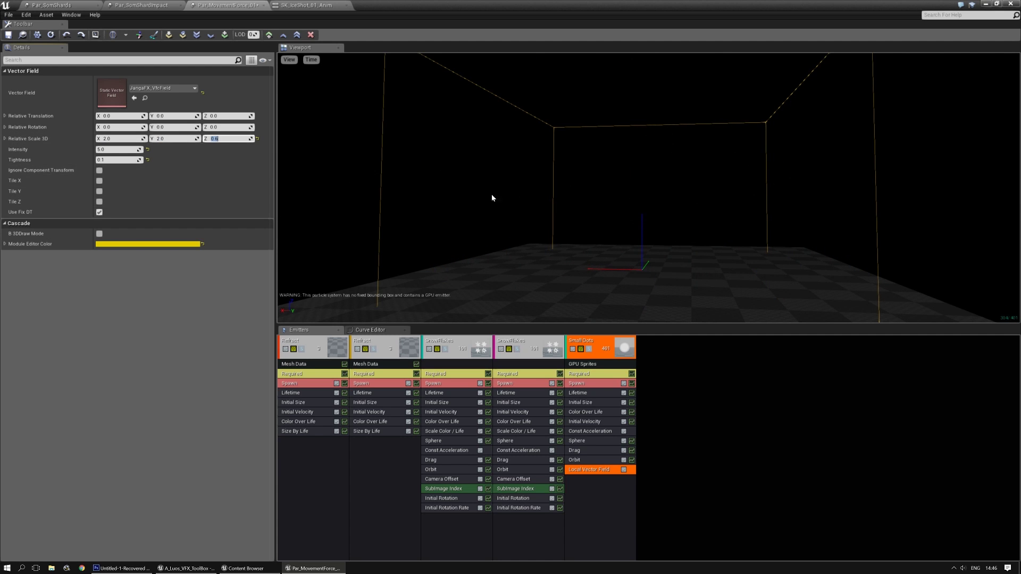
pyautogui.moveTo(657, 247); pyautogui.dragTo(685, 225)
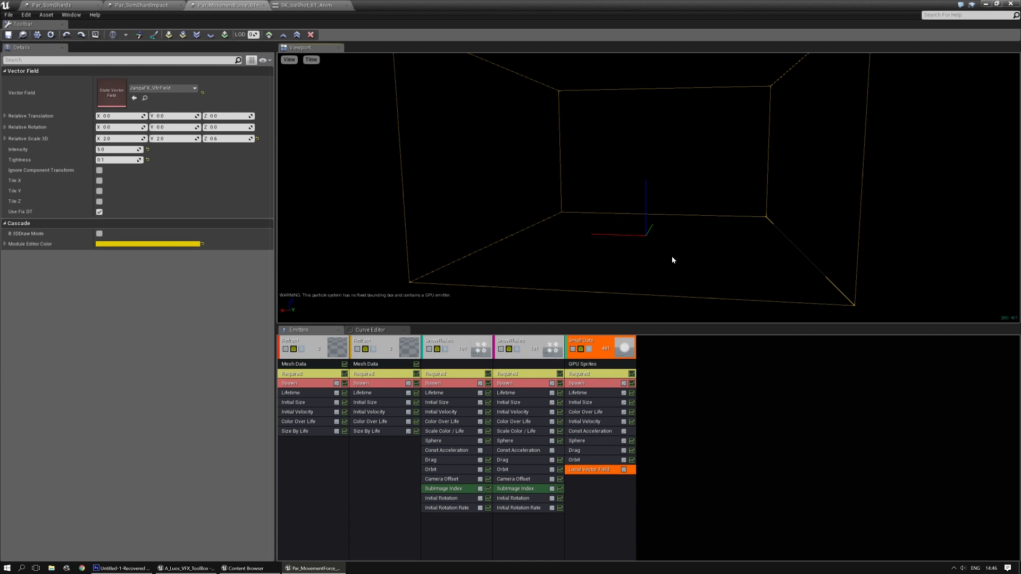
# Disable Negative Z in the Small Dots Sphere module and duplicate the Small Dots emitter
pyautogui.click(576, 441)
pyautogui.click(99, 175)
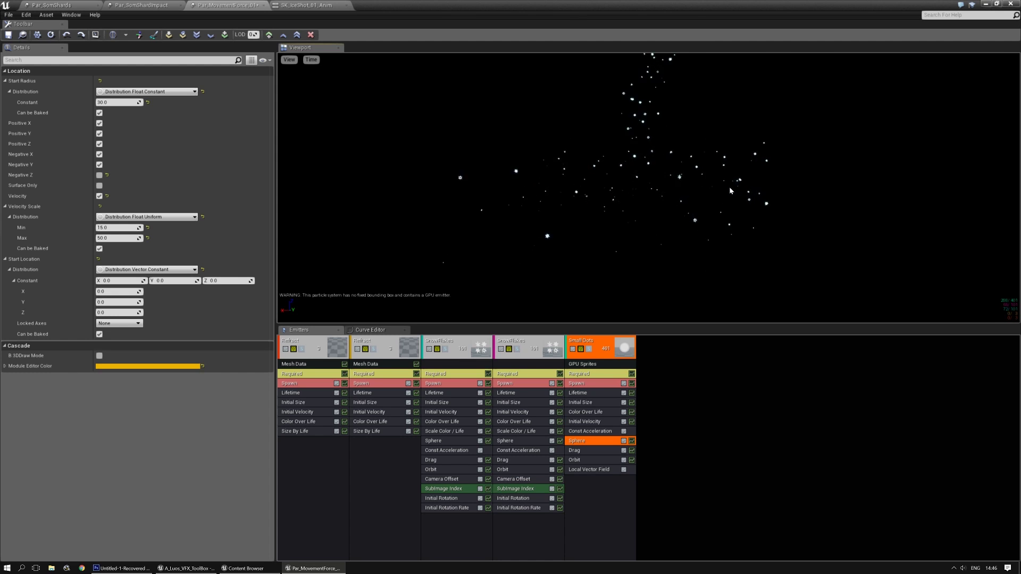
pyautogui.click(590, 342)
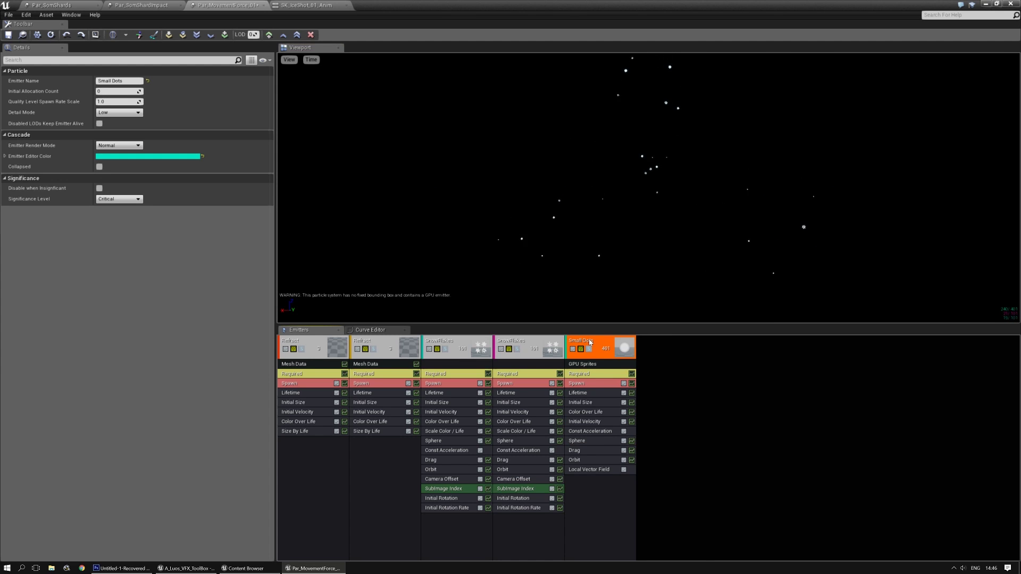
pyautogui.hotkey('ctrl', 'd')
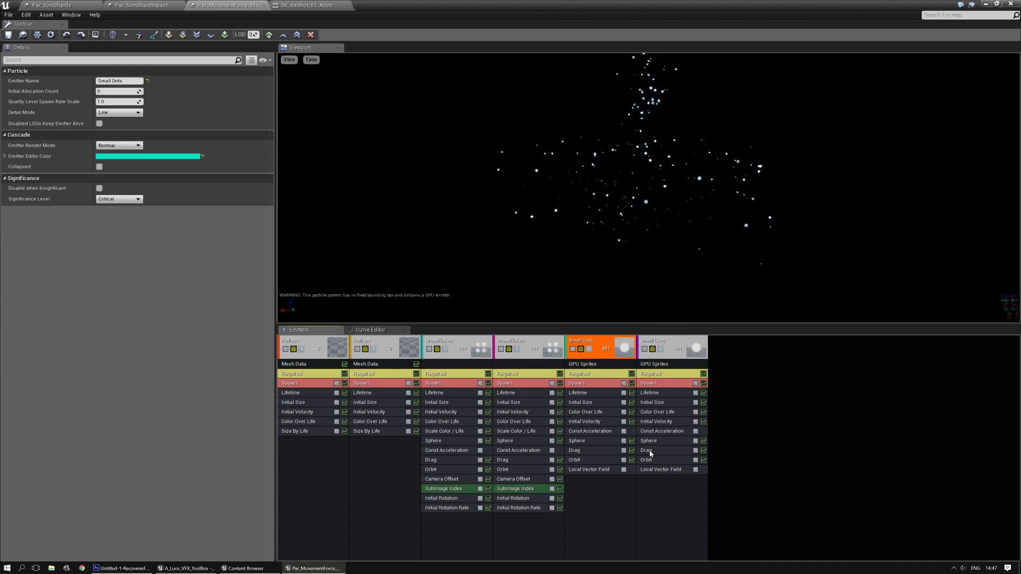
# Set the duplicated Small Dots emitter's Start Velocity Z to a Max of 1500 and a Min of 800
pyautogui.click(663, 422)
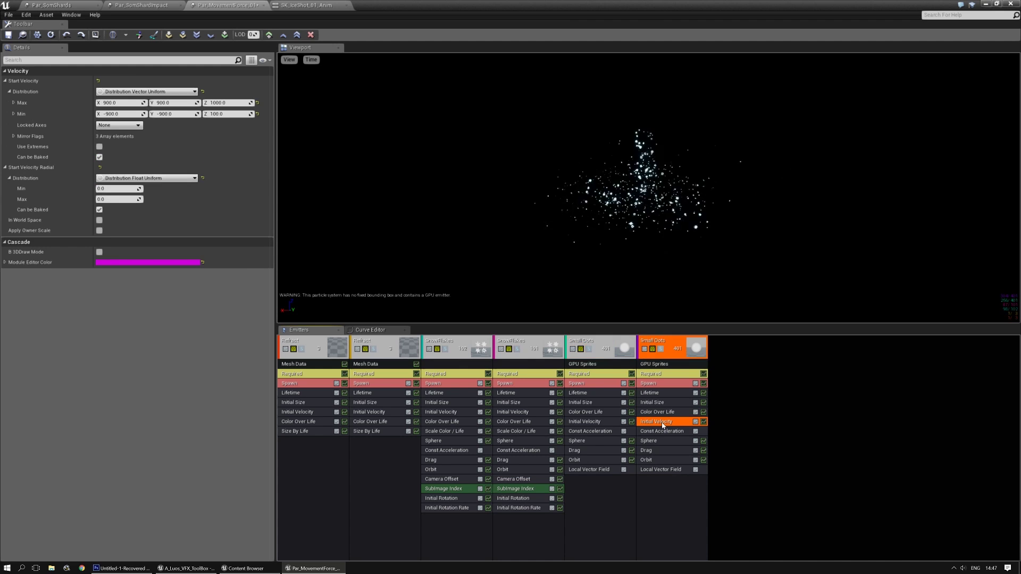
pyautogui.click(238, 105)
pyautogui.write('1500')
pyautogui.press('Tab')
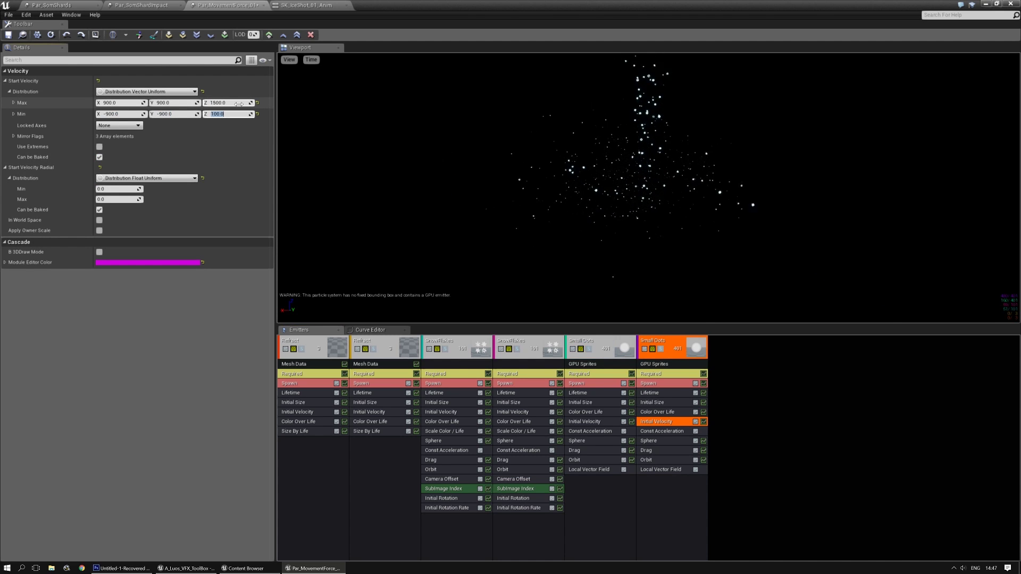
pyautogui.write('800')
pyautogui.press('Return')
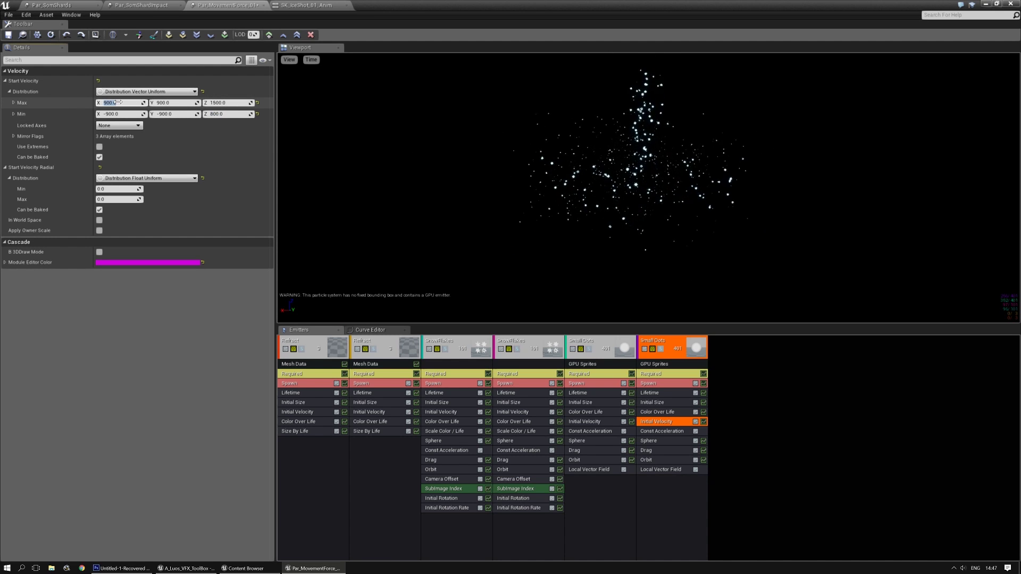
# Set the duplicate's Start Velocity X and Y to 150 for Max and -150 for Min, and check the particle preview
pyautogui.click(118, 103)
pyautogui.write('150')
pyautogui.press('Tab')
pyautogui.write('150')
pyautogui.press('Tab')
pyautogui.write('-150')
pyautogui.press('Tab')
pyautogui.write('-150')
pyautogui.press('Return')
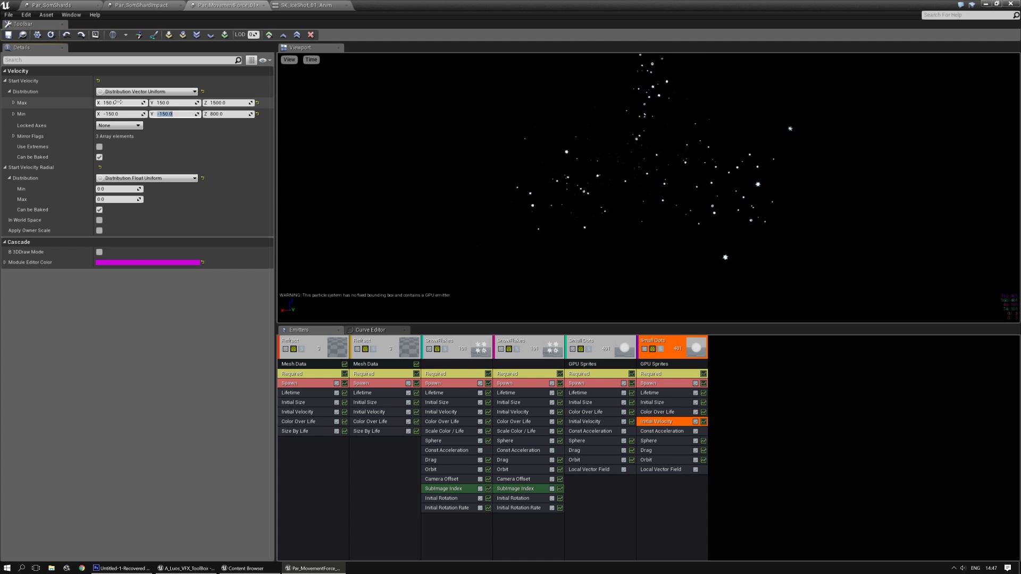
pyautogui.moveTo(640, 196); pyautogui.dragTo(657, 170)
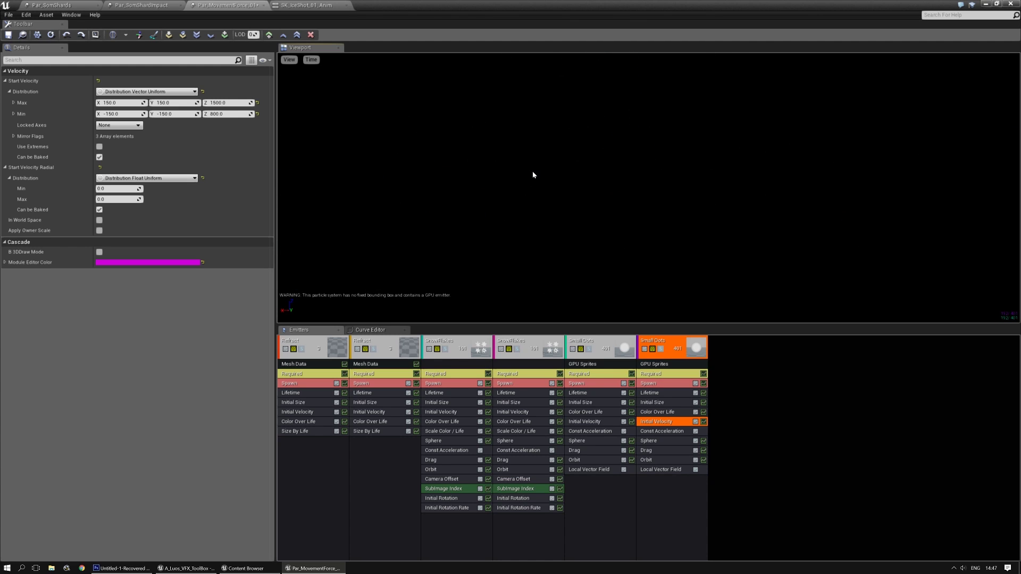
# Save Par_MovementForce_01 and review the effect in the SK_IceShot_01_Anim preview
pyautogui.click(8, 34)
pyautogui.click(307, 5)
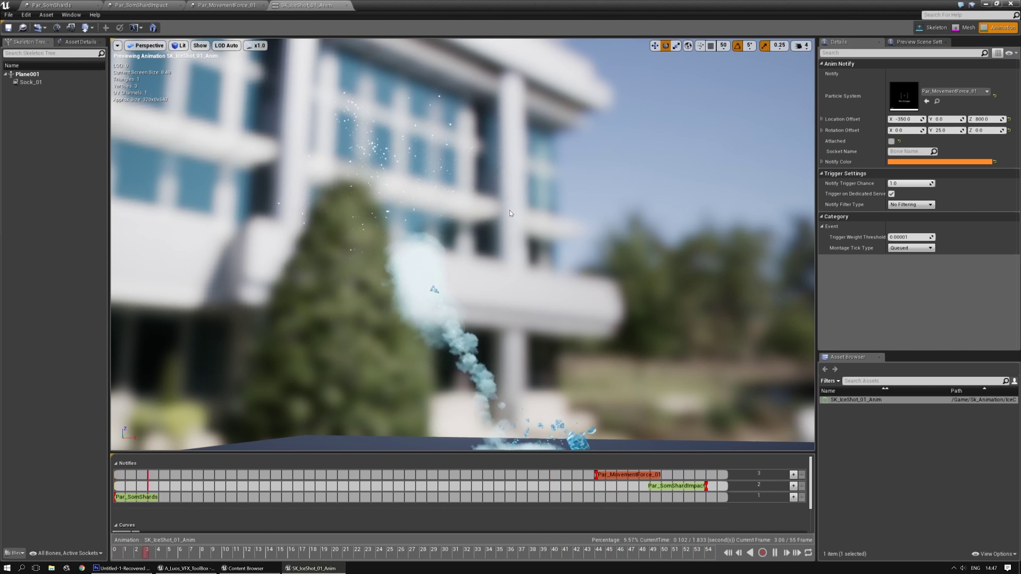
pyautogui.moveTo(550, 159); pyautogui.dragTo(564, 166, button='right')
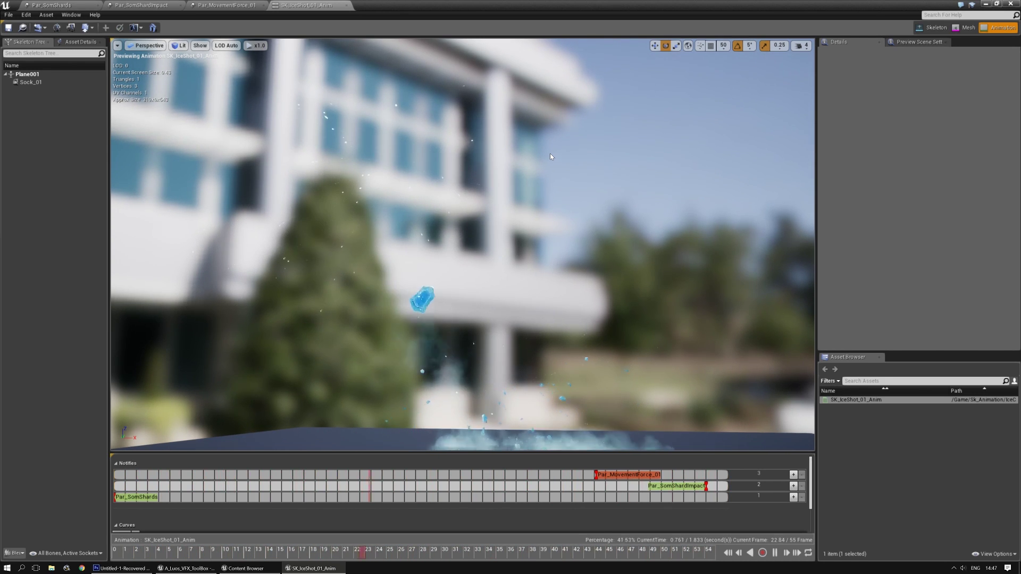
# Return to Par_MovementForce_01, check the first Refract emitter's material and mesh, and locate its mesh asset in the Content Browser
pyautogui.click(237, 5)
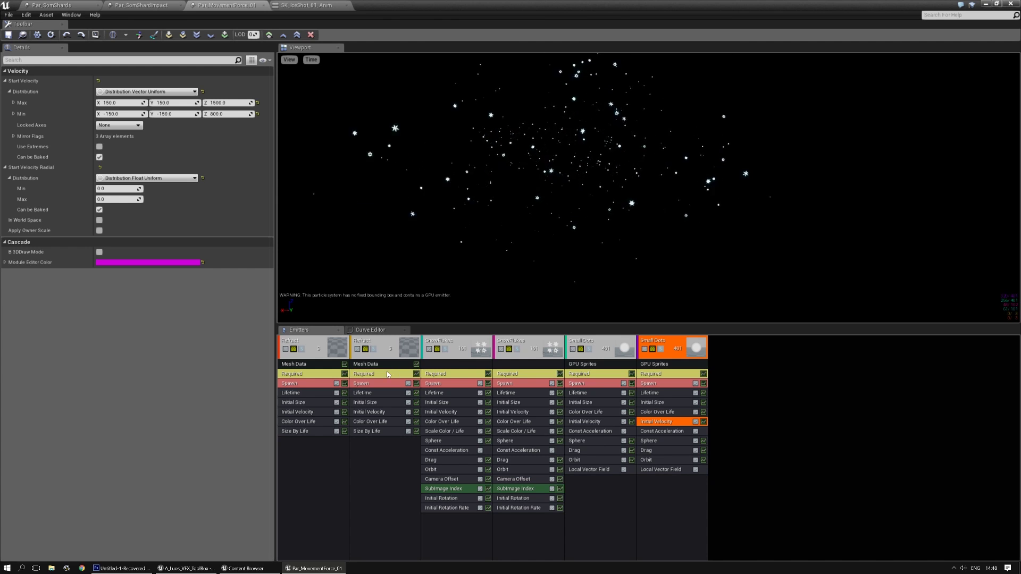
pyautogui.click(307, 376)
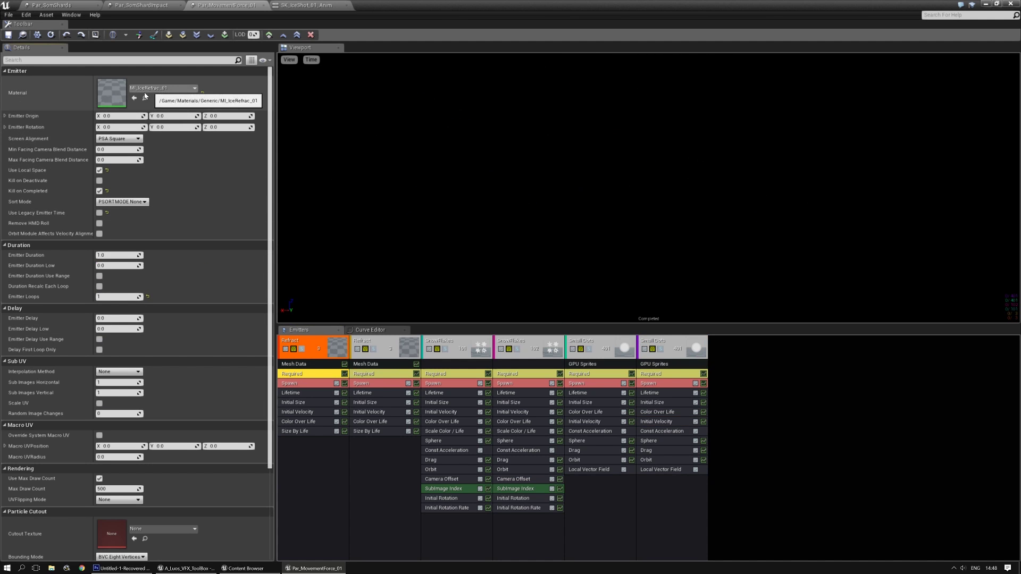
pyautogui.click(312, 368)
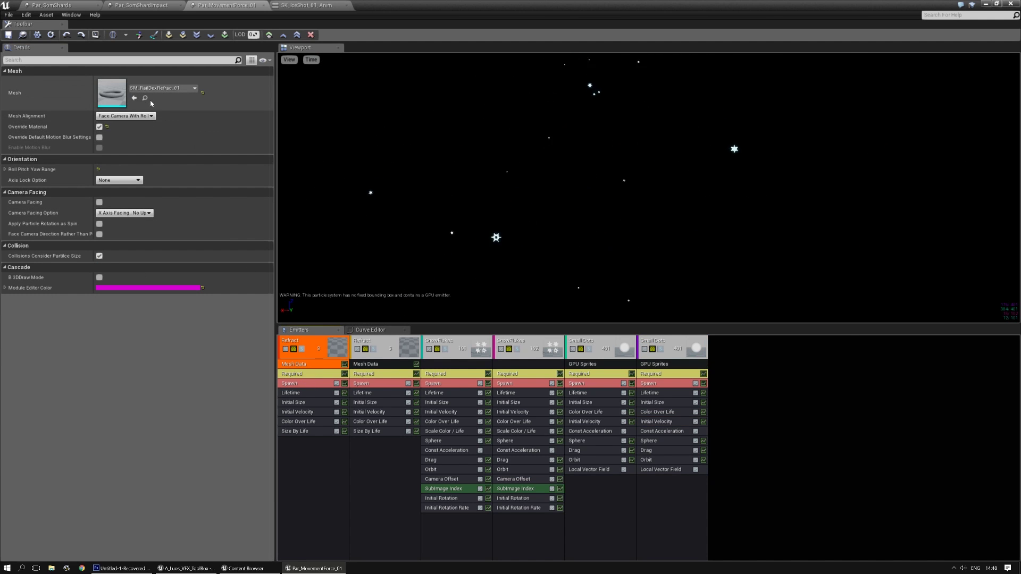
pyautogui.click(145, 98)
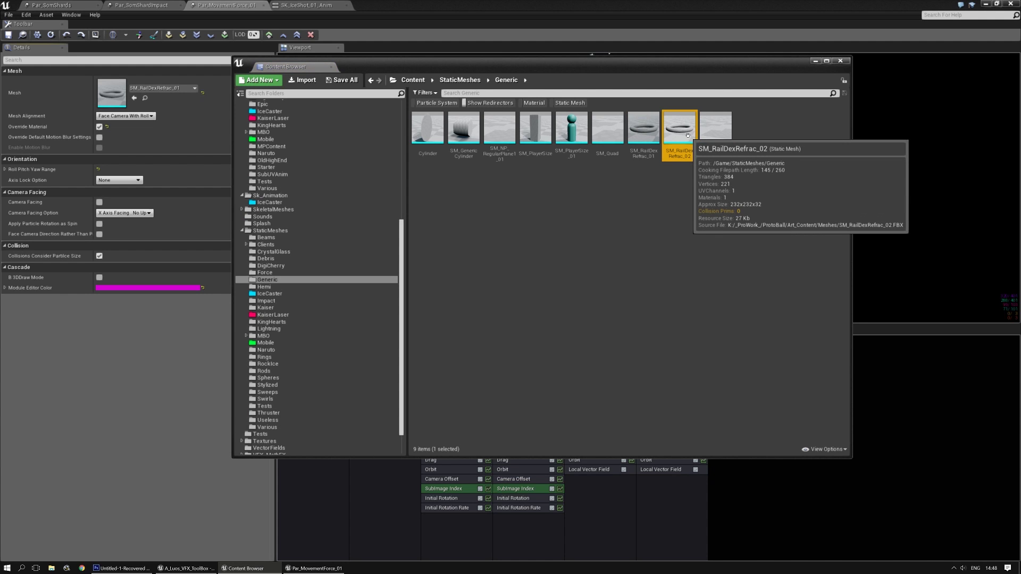
# Open the static mesh SM_RailDexRefrac_02 and inspect its ring shape from different angles
pyautogui.moveTo(652, 137)
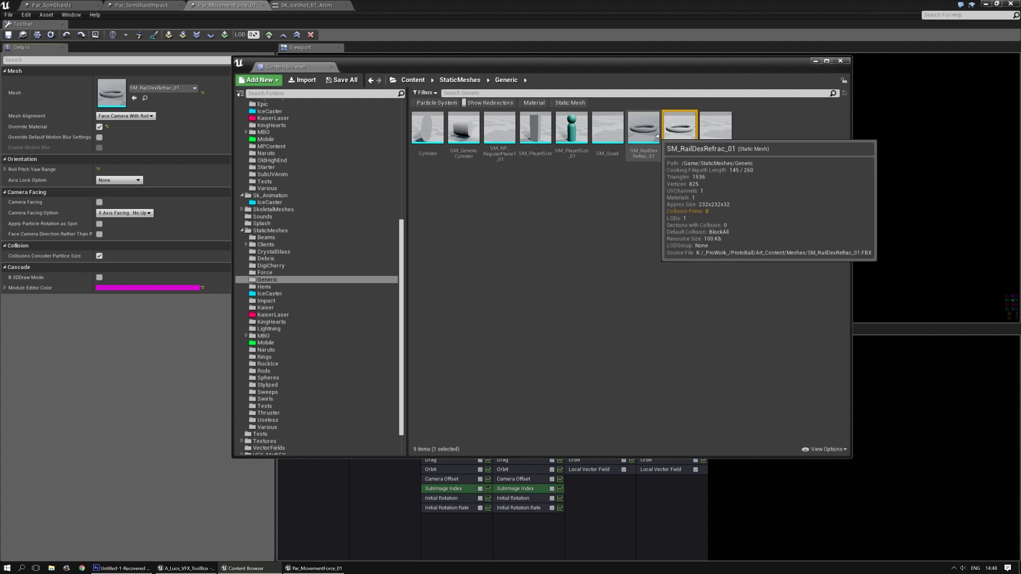
pyautogui.doubleClick(675, 133)
pyautogui.moveTo(464, 262); pyautogui.dragTo(473, 303, button='right')
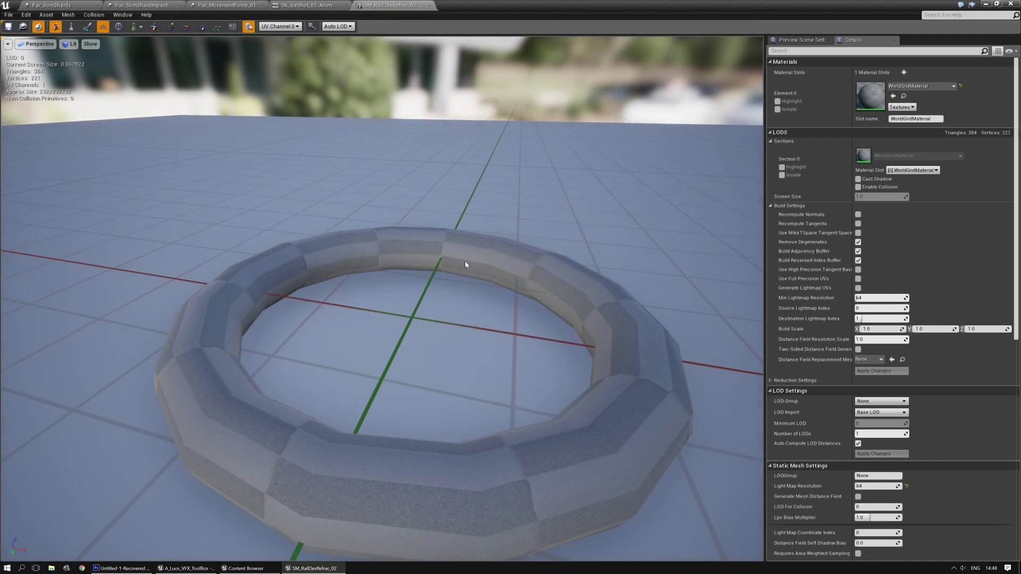
pyautogui.moveTo(471, 266)
pyautogui.mouseDown()
pyautogui.moveTo(469, 289)
pyautogui.moveTo(467, 277)
pyautogui.mouseUp()
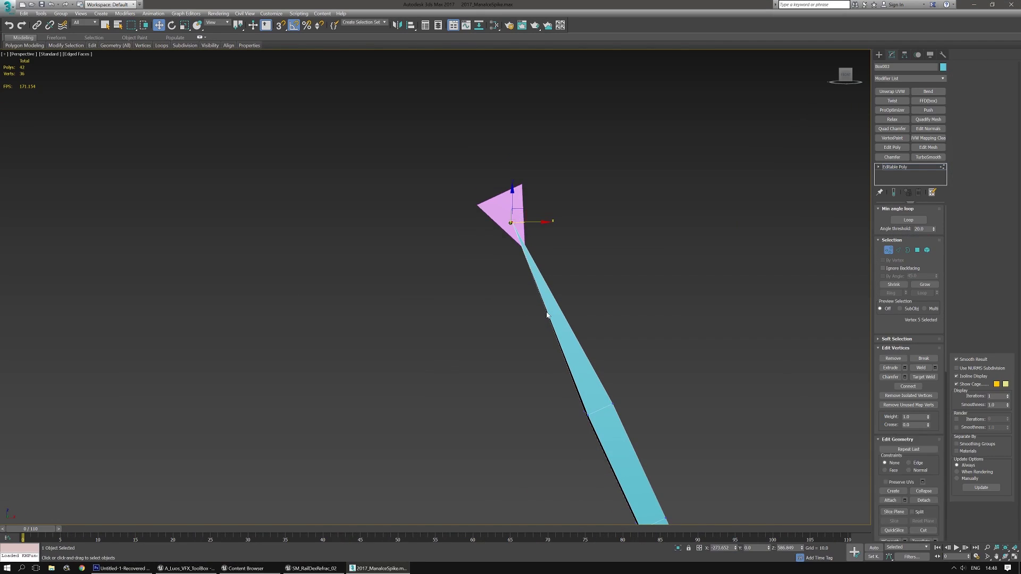
# Switch to 3ds Max and draw a torus beside the box meshes, with Radius 1 about 90 and Radius 2 about 51
pyautogui.keyDown('alt'); pyautogui.moveTo(702, 376); pyautogui.dragTo(586, 353, button='middle'); pyautogui.keyUp('alt')
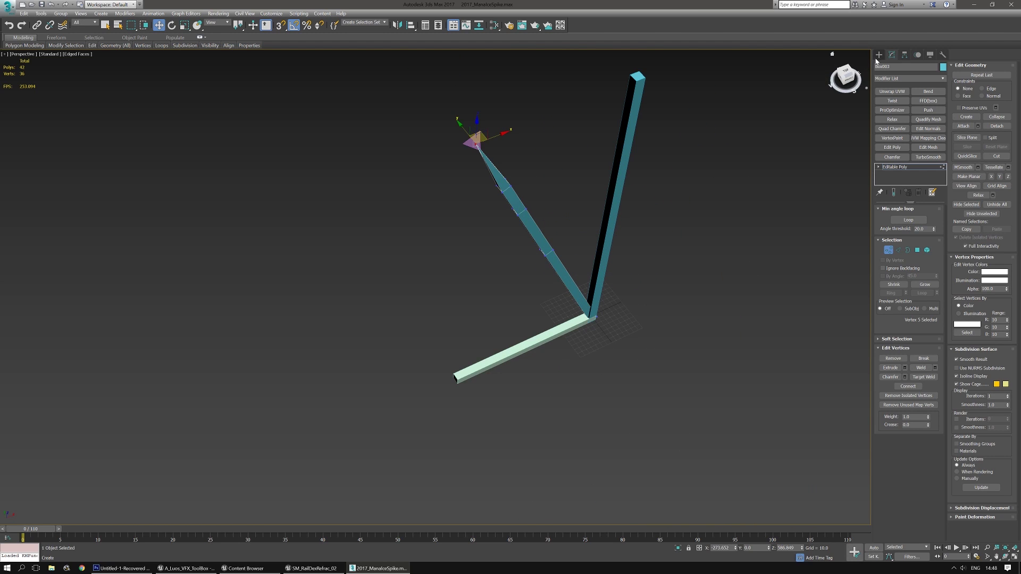
pyautogui.click(880, 55)
pyautogui.scroll(5, 582, 349)
pyautogui.keyDown('alt'); pyautogui.moveTo(557, 392); pyautogui.dragTo(689, 283, button='middle'); pyautogui.keyUp('alt')
pyautogui.click(892, 130)
pyautogui.moveTo(636, 306); pyautogui.dragTo(652, 384)
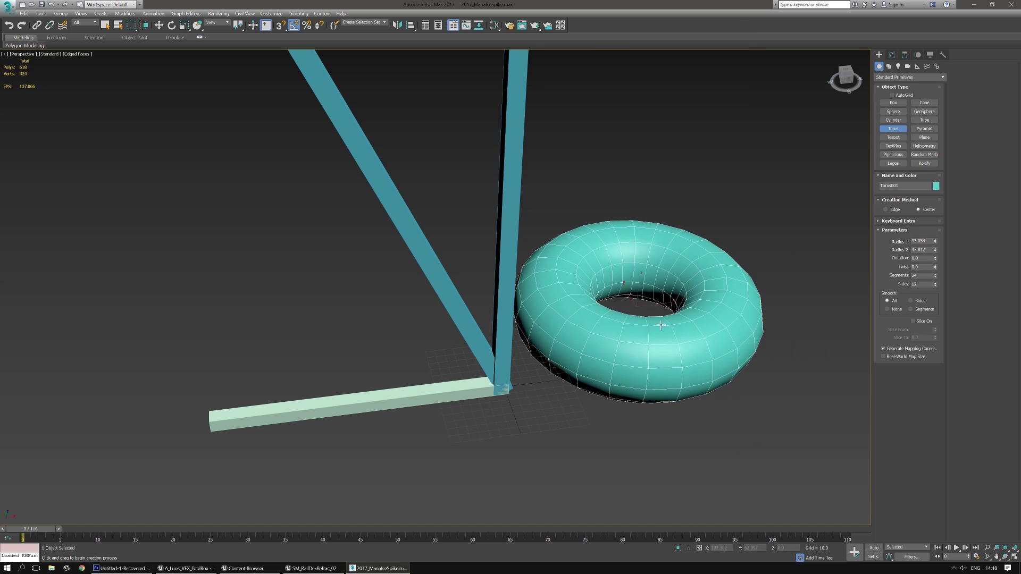
pyautogui.click(663, 321)
# Set the torus's Radius 1 to 90 and Radius 2 to 50
pyautogui.moveTo(673, 368); pyautogui.dragTo(621, 384, button='middle')
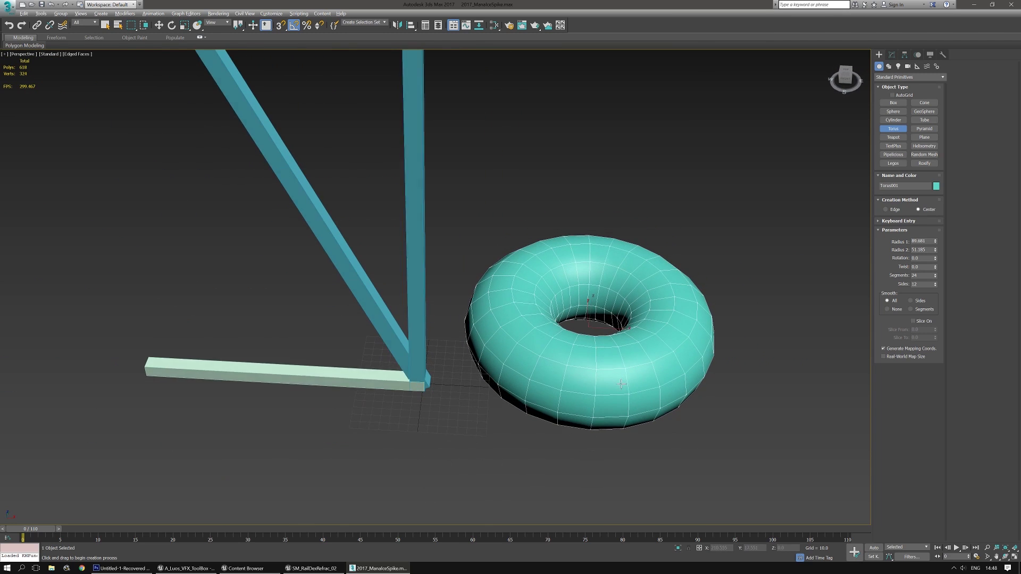
pyautogui.scroll(3, 622, 384)
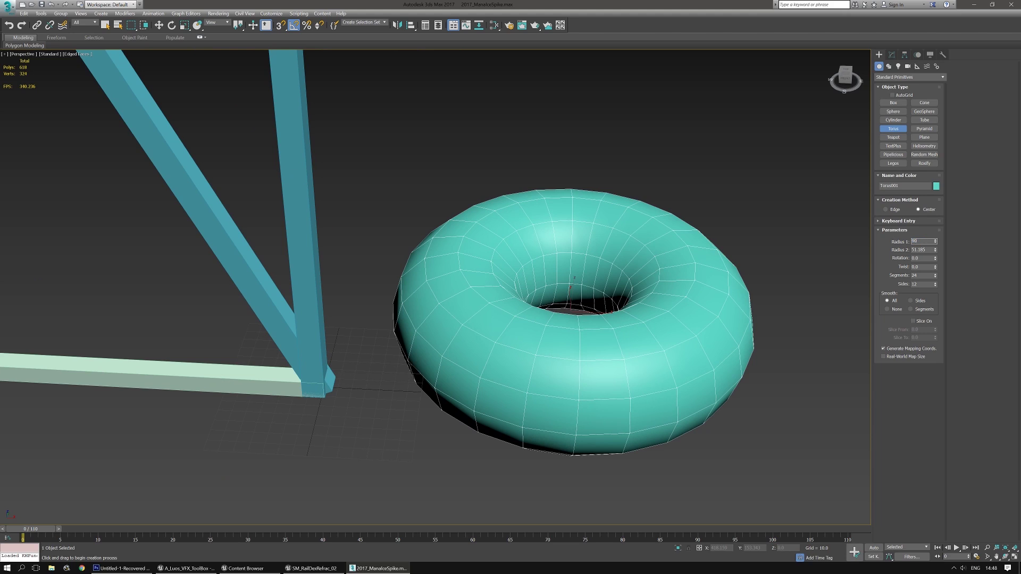
pyautogui.write('50')
pyautogui.press('Return')
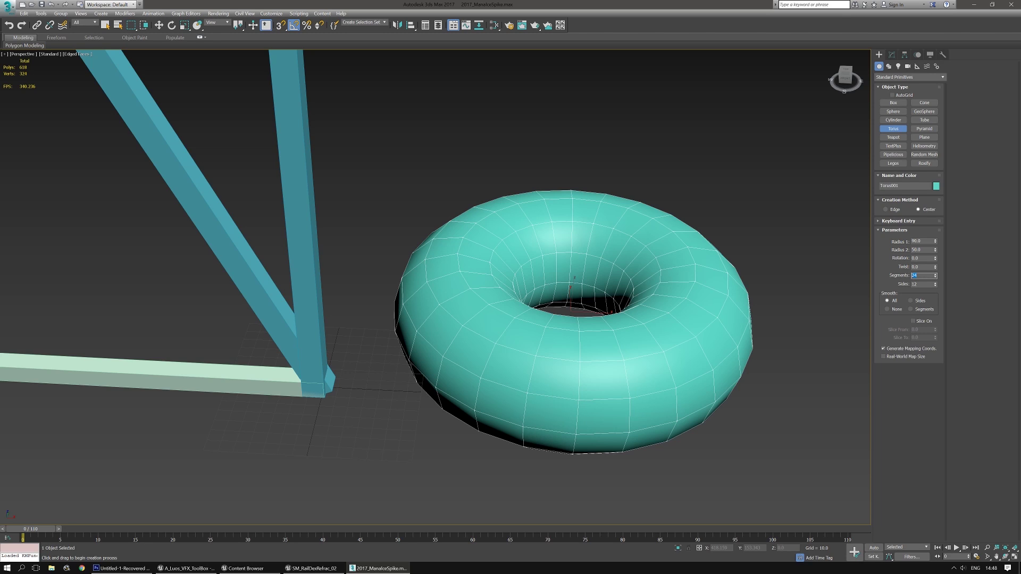
# Try the torus with 3, 4 and 5 segments
pyautogui.write('3')
pyautogui.press('Return')
pyautogui.write('4')
pyautogui.press('Return')
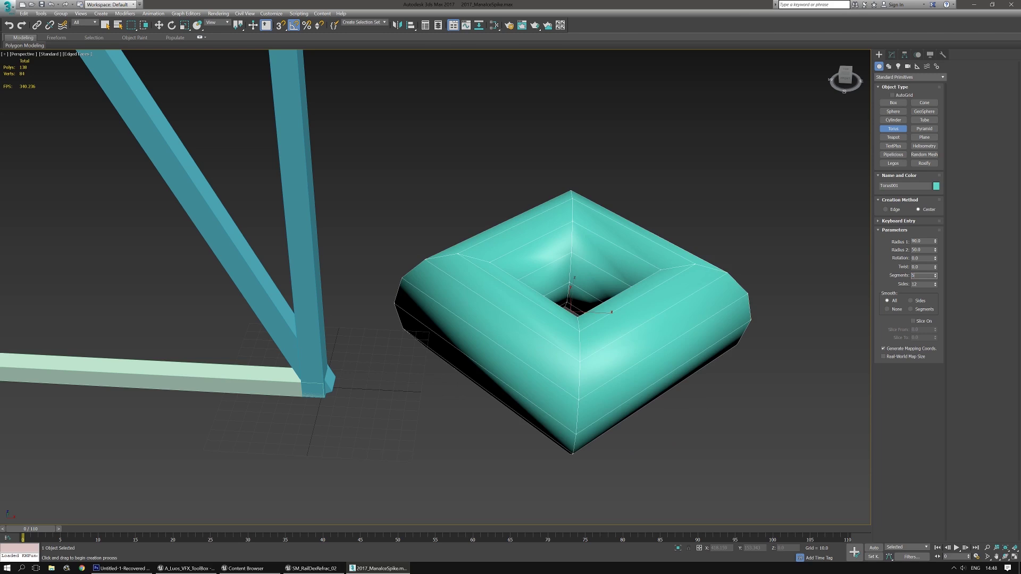
pyautogui.write('5')
pyautogui.press('Return')
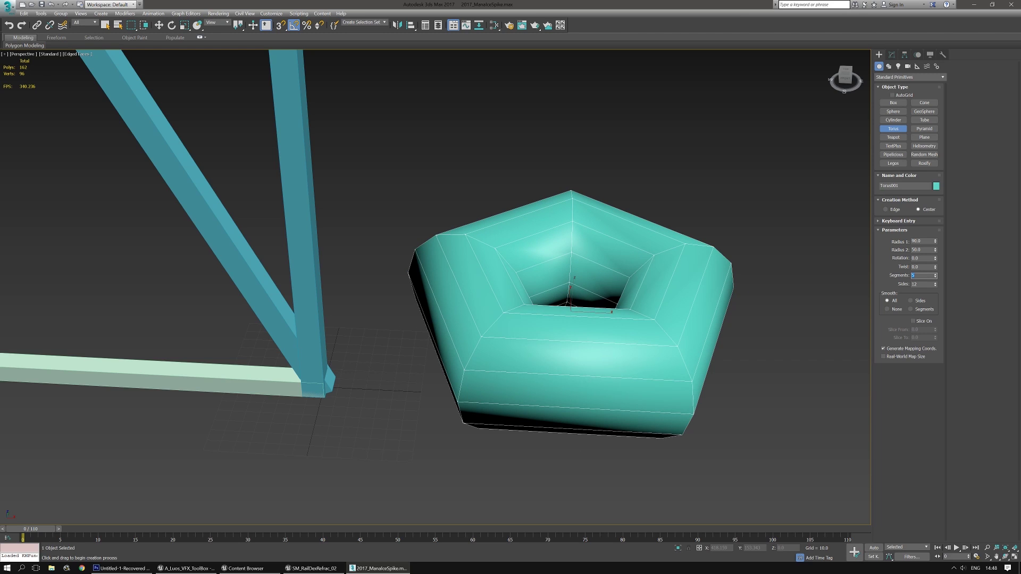
# Set the torus to 16 segments and, after trying 8 and 12 sides, to 16 sides
pyautogui.press('Return')
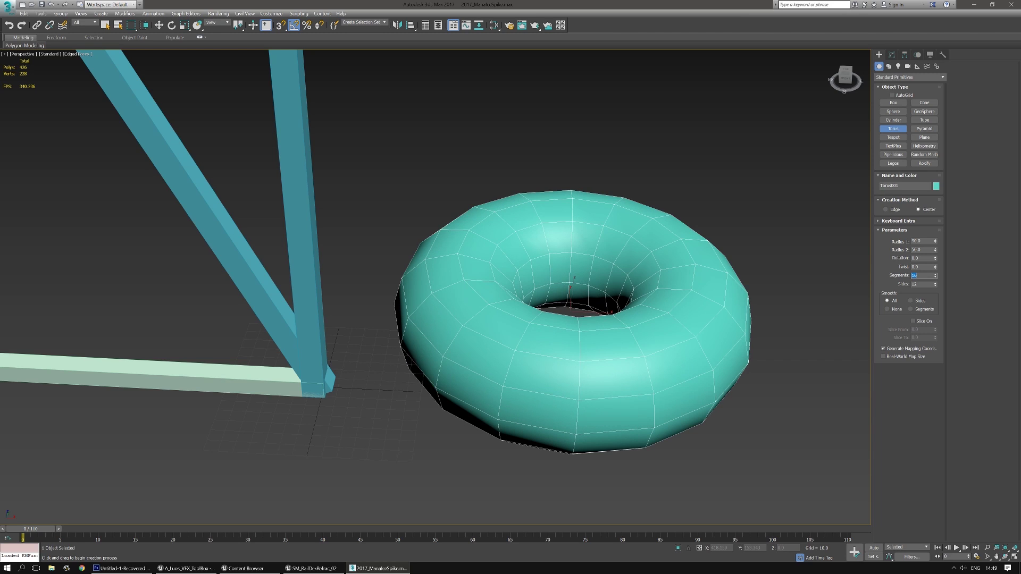
pyautogui.write('8')
pyautogui.press('Return')
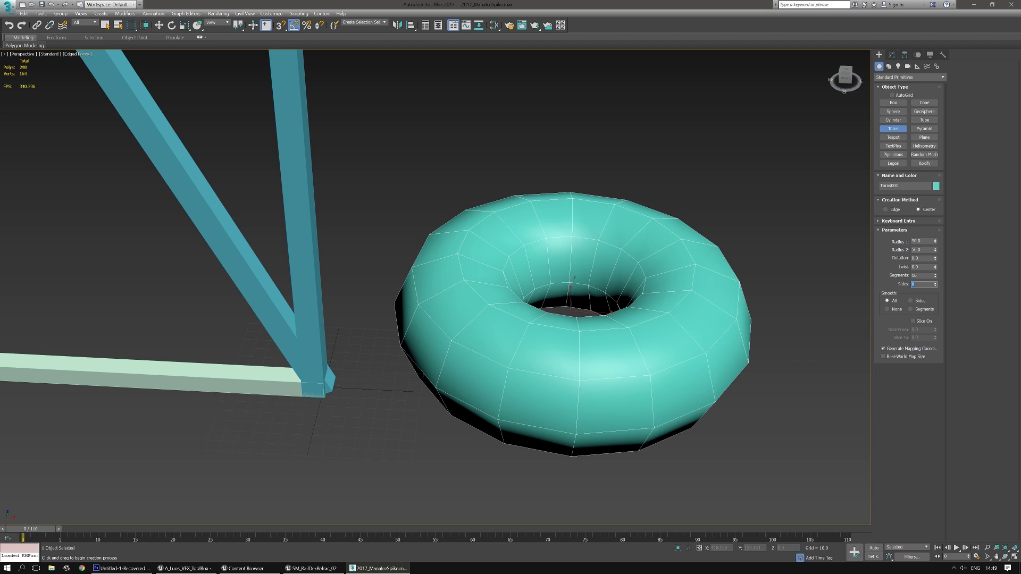
pyautogui.write('12')
pyautogui.press('Return')
pyautogui.write('16')
pyautogui.press('Return')
pyautogui.keyDown('alt'); pyautogui.moveTo(643, 323); pyautogui.dragTo(562, 345, button='middle'); pyautogui.keyUp('alt')
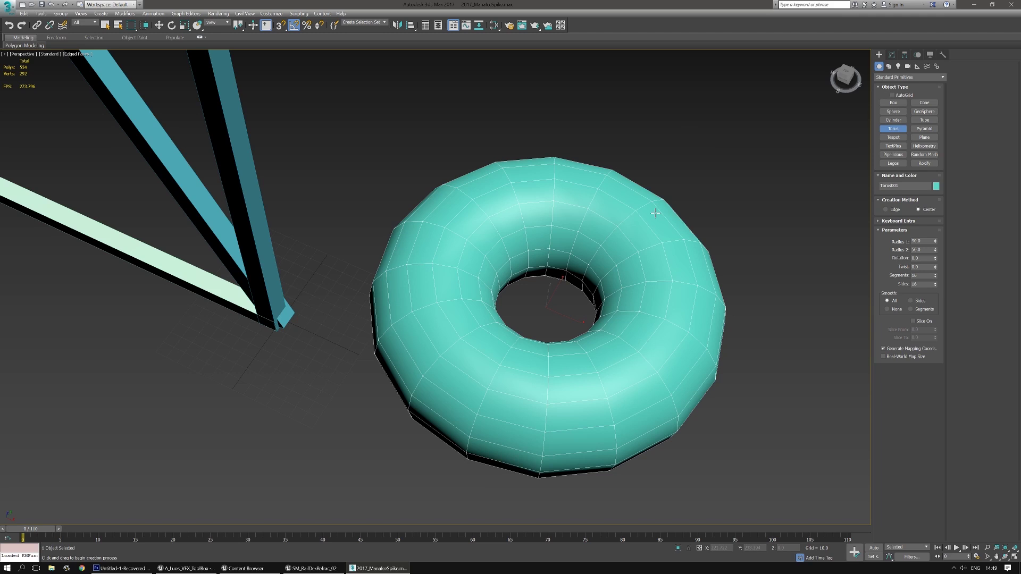
# Convert the torus to an Editable Poly and check its UV layout with Unwrap UVW
pyautogui.click(892, 54)
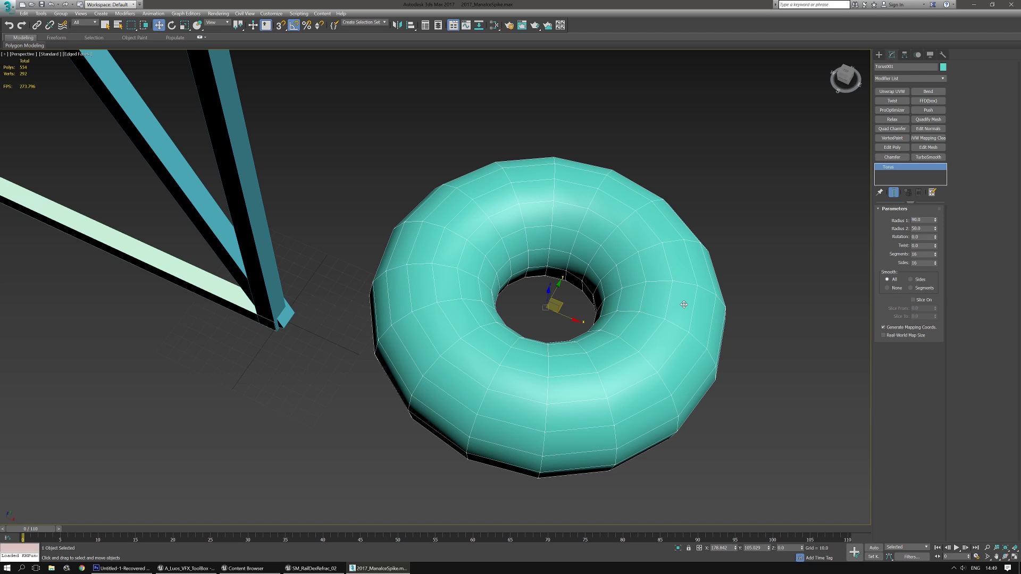
pyautogui.hotkey('ctrl', 'e')
pyautogui.moveTo(653, 371); pyautogui.dragTo(622, 375, button='middle')
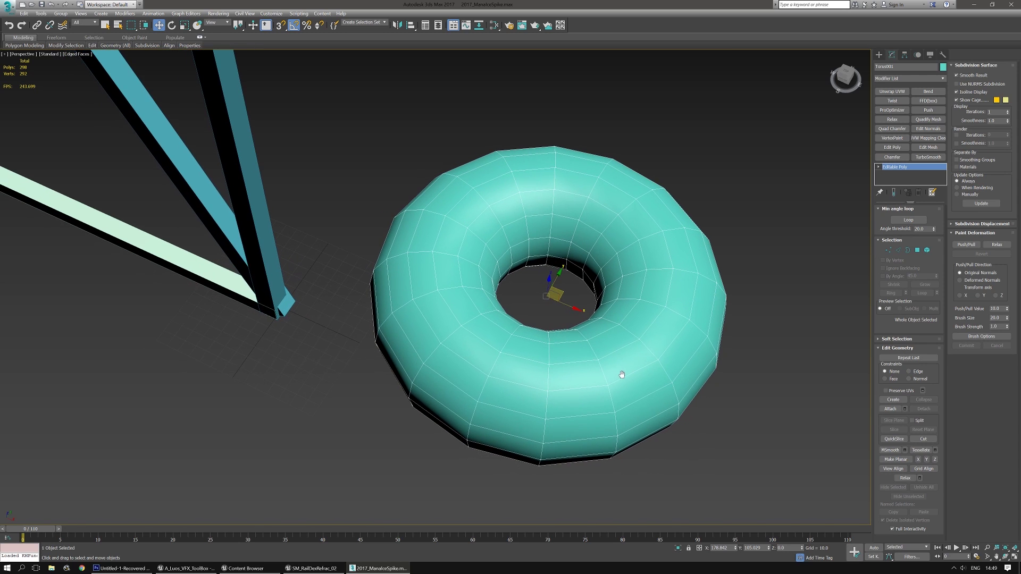
pyautogui.click(892, 92)
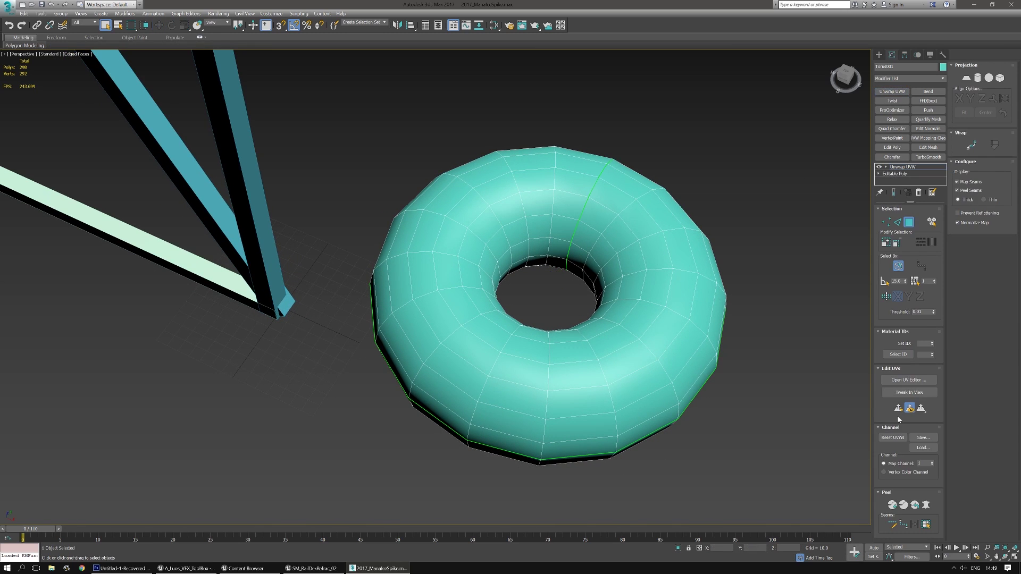
pyautogui.click(917, 382)
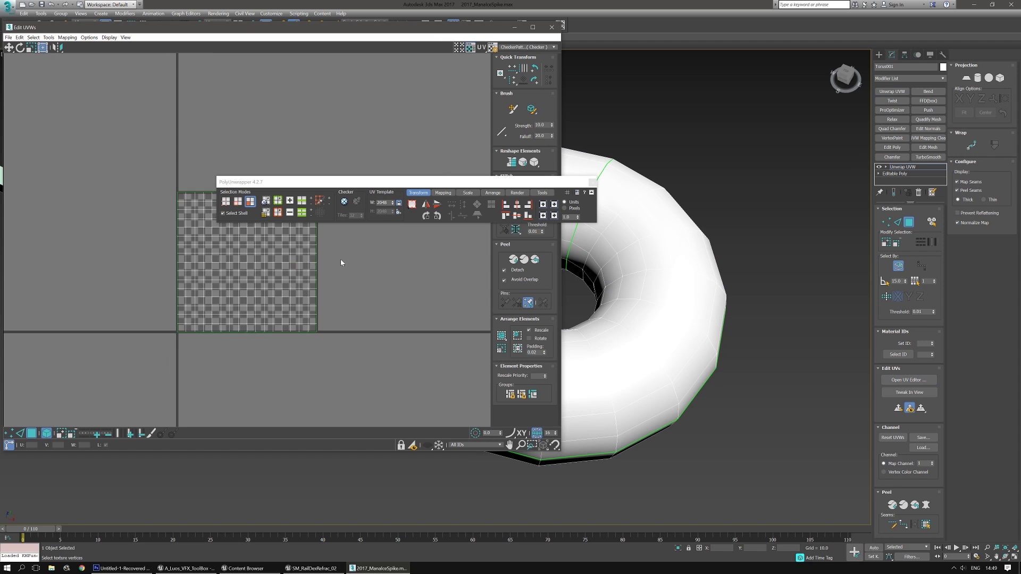
pyautogui.moveTo(341, 260); pyautogui.dragTo(352, 283, button='middle')
pyautogui.scroll(2, 236, 298)
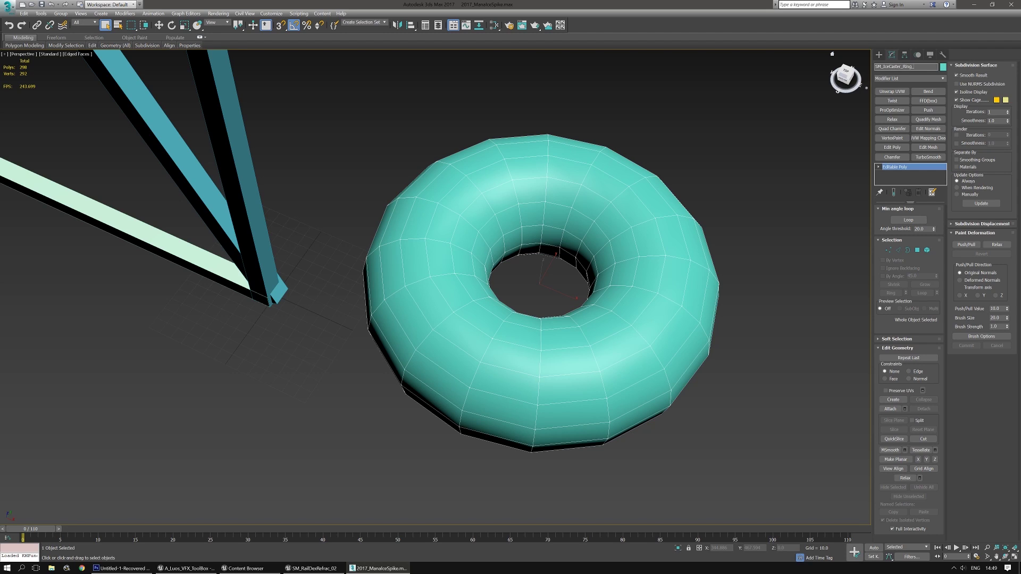
# Name the torus SM_IceCaster_Ring_01 and batch-export it as FBX to the 2017_IcePack fbx_Zbrush folder
pyautogui.moveTo(567, 300); pyautogui.dragTo(536, 291, button='middle')
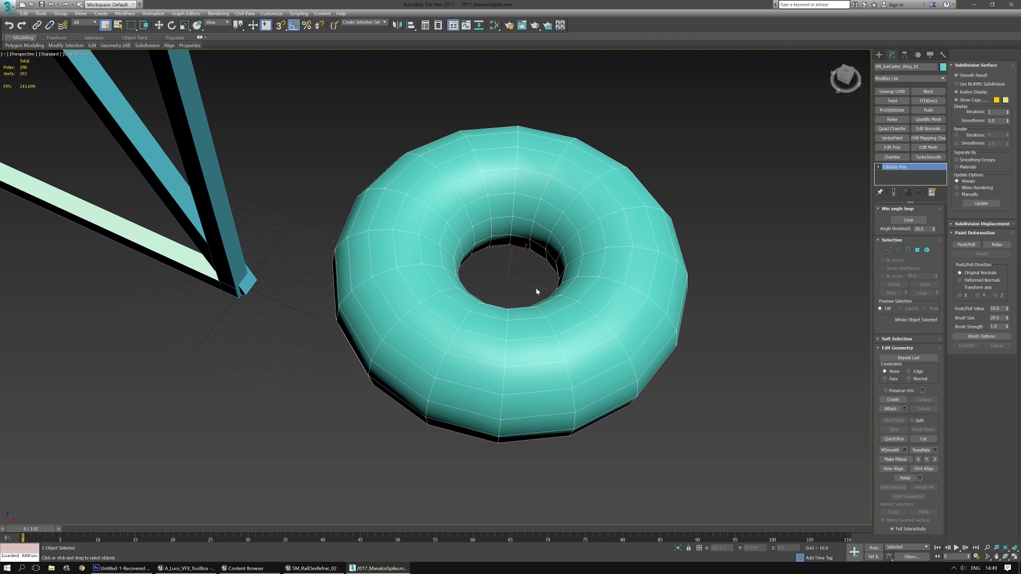
pyautogui.hotkey('ctrl', 'e')
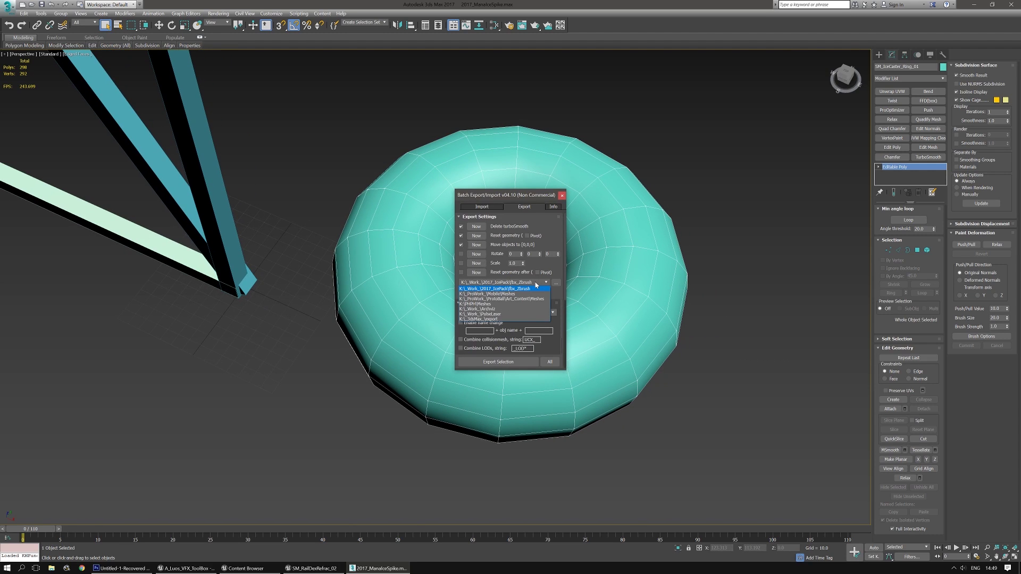
pyautogui.click(530, 290)
pyautogui.moveTo(513, 196); pyautogui.dragTo(169, 291)
pyautogui.moveTo(269, 410); pyautogui.dragTo(338, 390, button='middle')
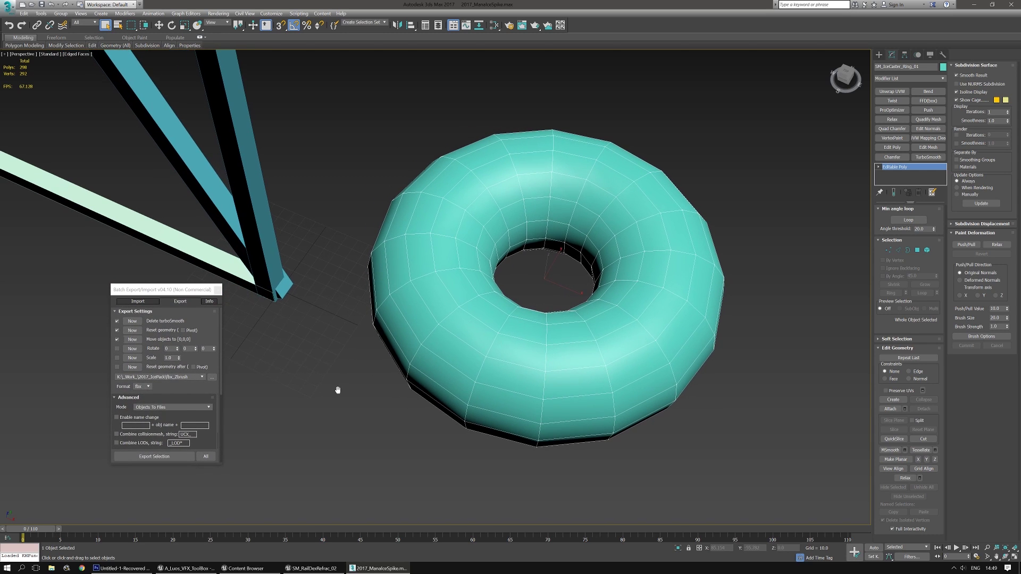
pyautogui.click(156, 457)
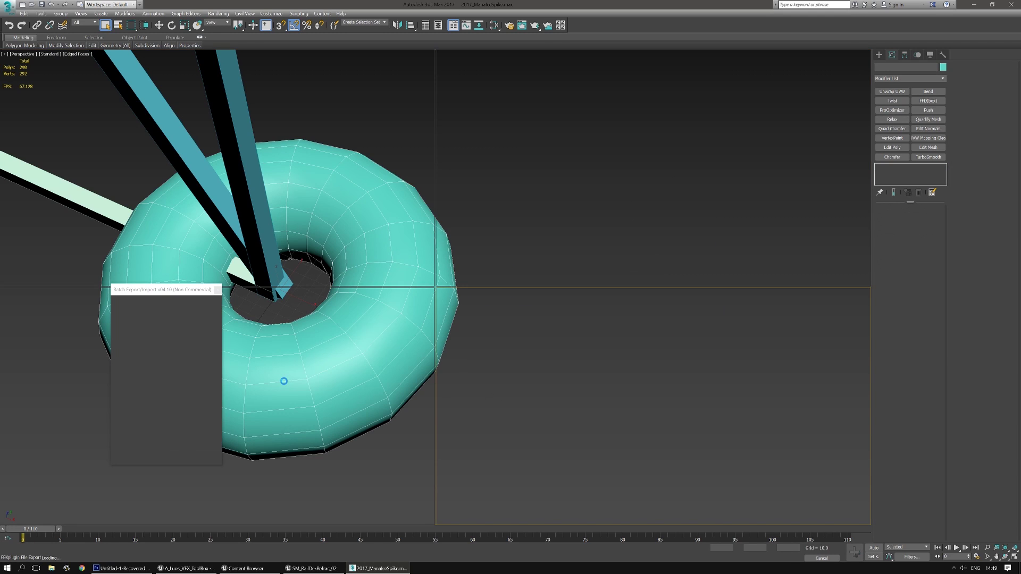
pyautogui.click(573, 327)
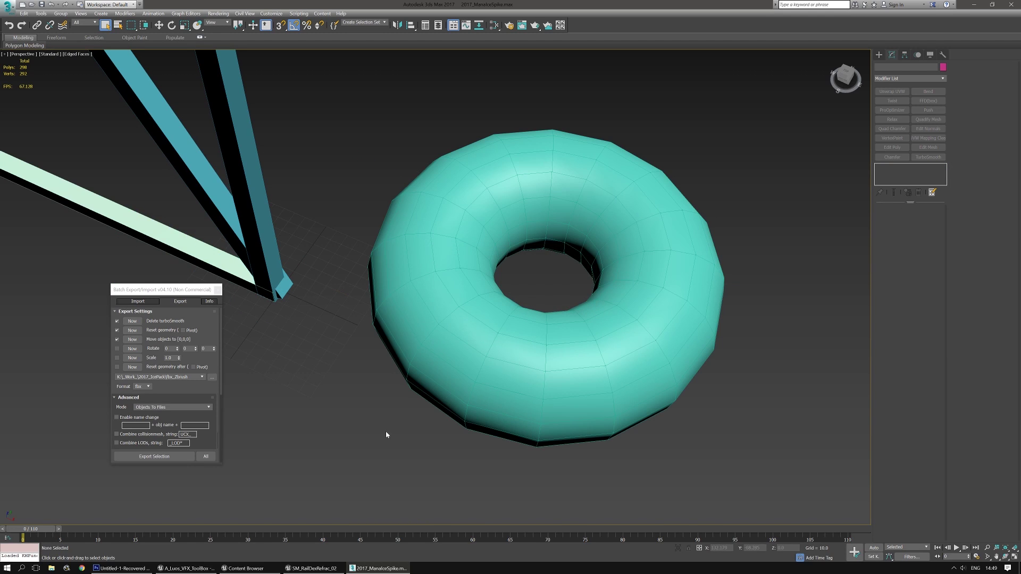
# Switch to Unreal Editor and create a folder named Additionals inside StaticMeshes/IceCaster
pyautogui.click(331, 571)
pyautogui.keyDown('alt'); pyautogui.moveTo(418, 356); pyautogui.dragTo(450, 345); pyautogui.keyUp('alt')
pyautogui.hotkey('ctrl', 'b')
pyautogui.click(491, 252)
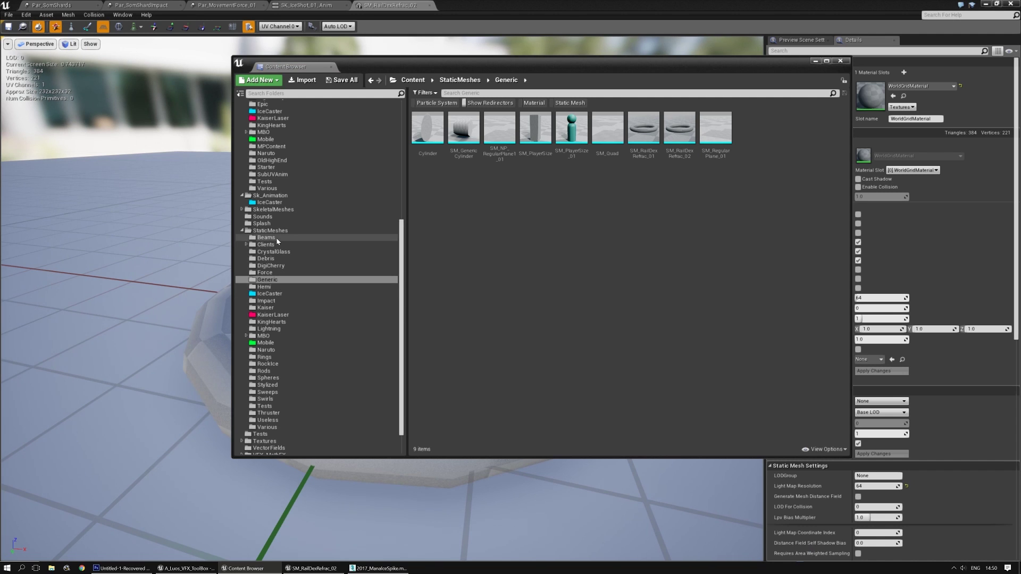
pyautogui.click(270, 293)
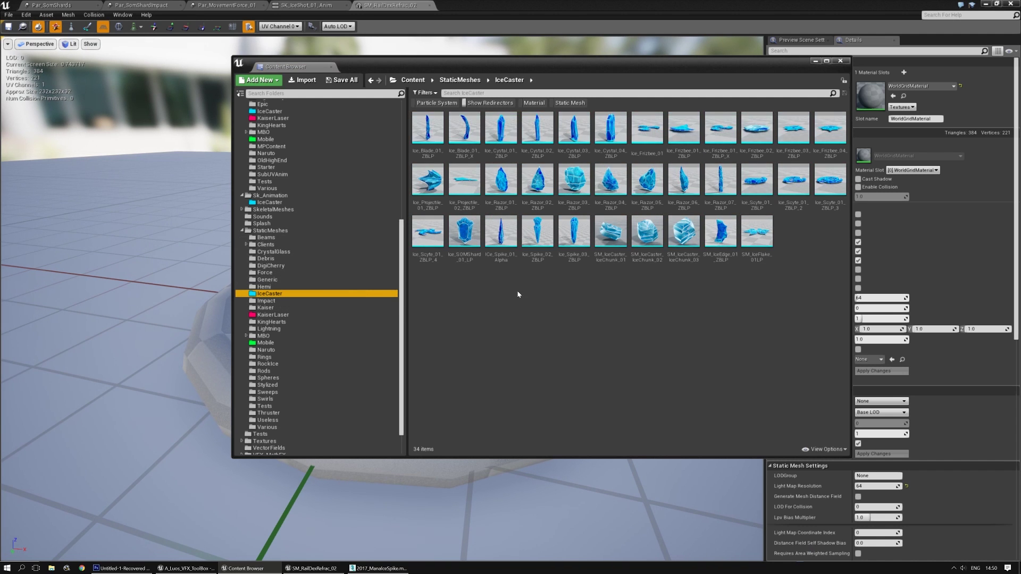
pyautogui.rightClick(271, 295)
pyautogui.click(301, 302)
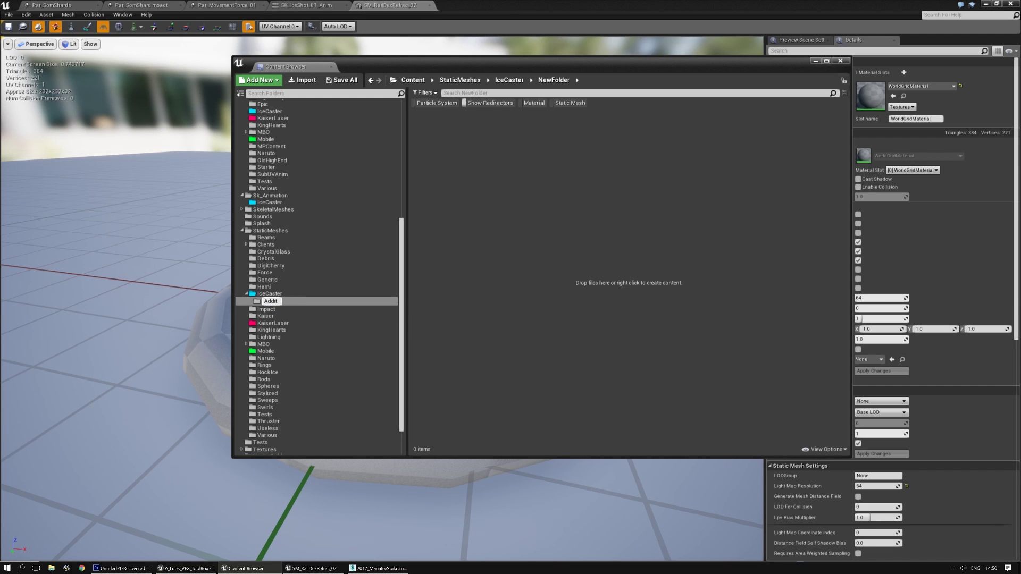
pyautogui.write('Additionals')
pyautogui.press('Return')
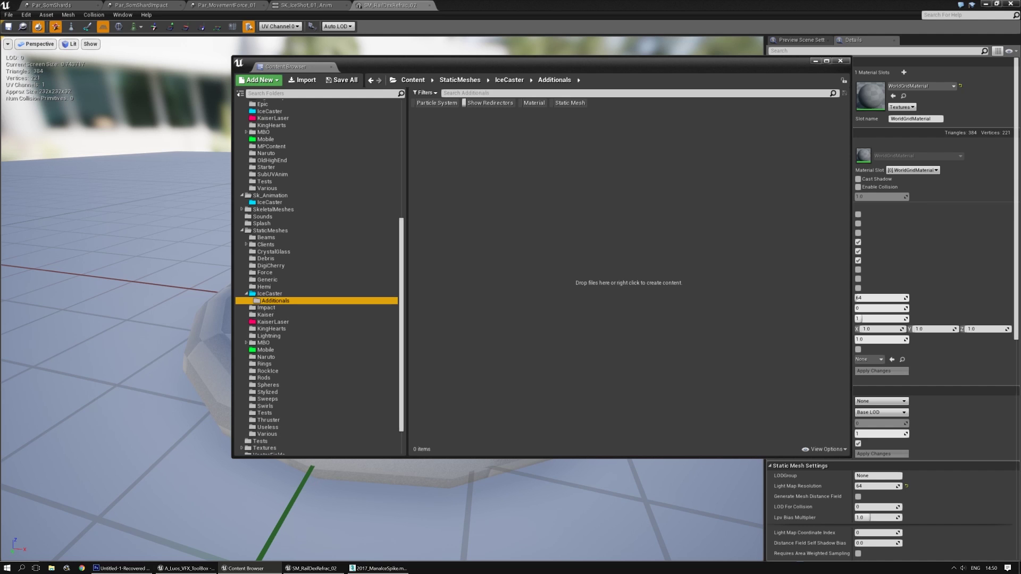
# Start importing SM_IceCaster_Ring_01.fbx into the Additionals folder and bring up its FBX import options
pyautogui.click(315, 80)
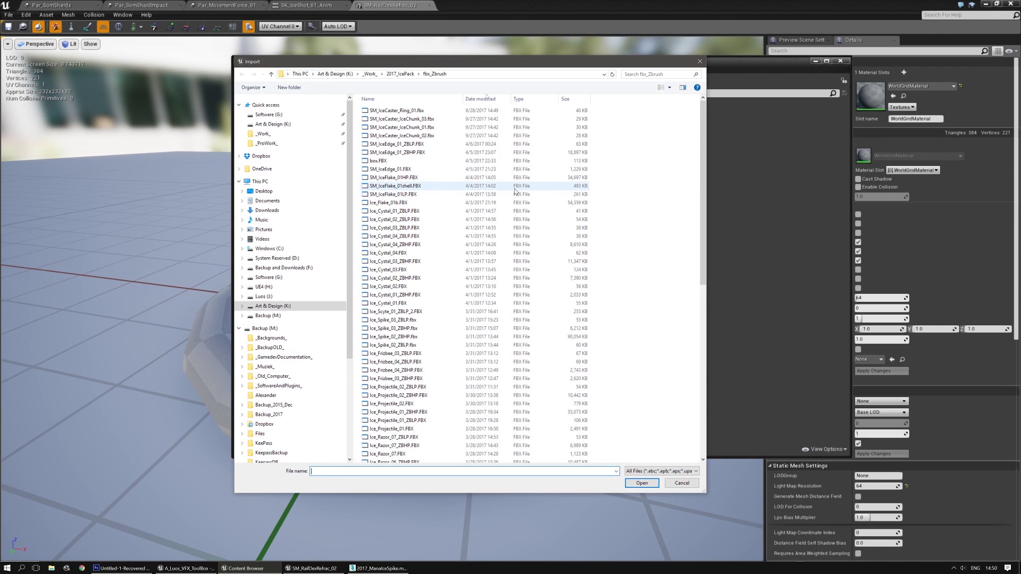
pyautogui.doubleClick(420, 111)
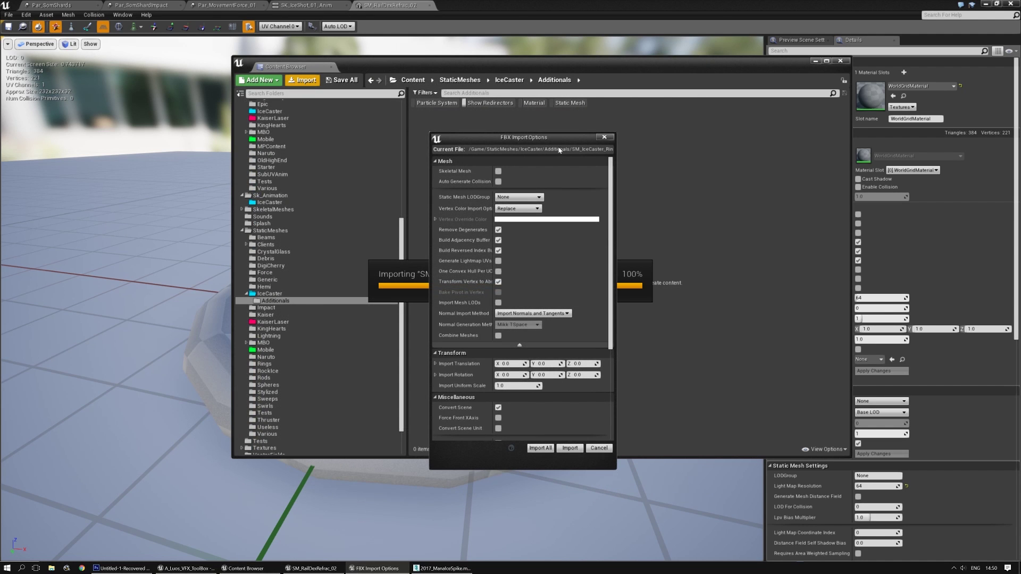
pyautogui.moveTo(561, 140); pyautogui.dragTo(569, 100)
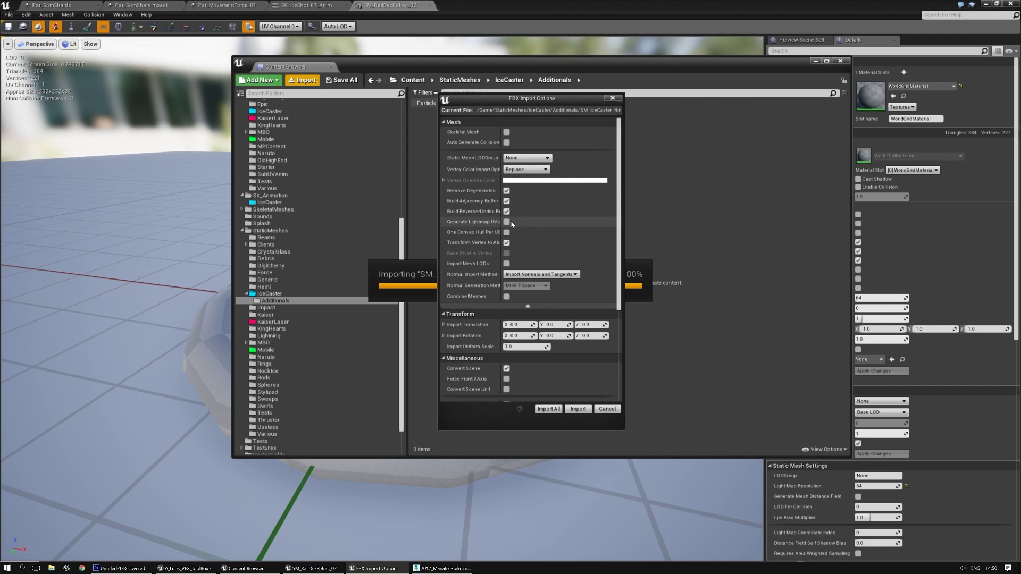
# Import the SM_IceCaster_Ring_01 FBX into the Additionals folder and open the new static mesh
pyautogui.moveTo(619, 228); pyautogui.dragTo(598, 336)
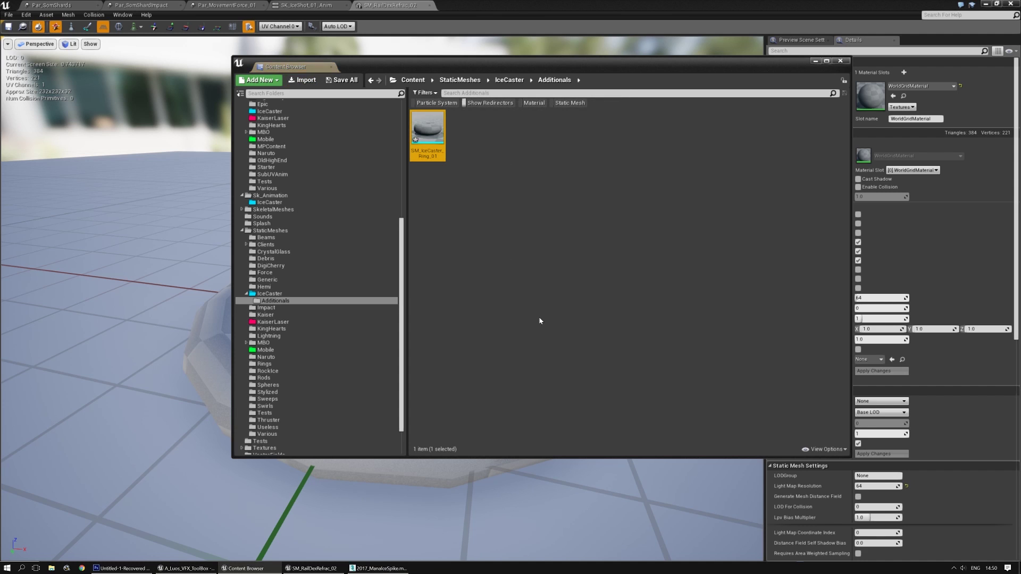
pyautogui.doubleClick(434, 124)
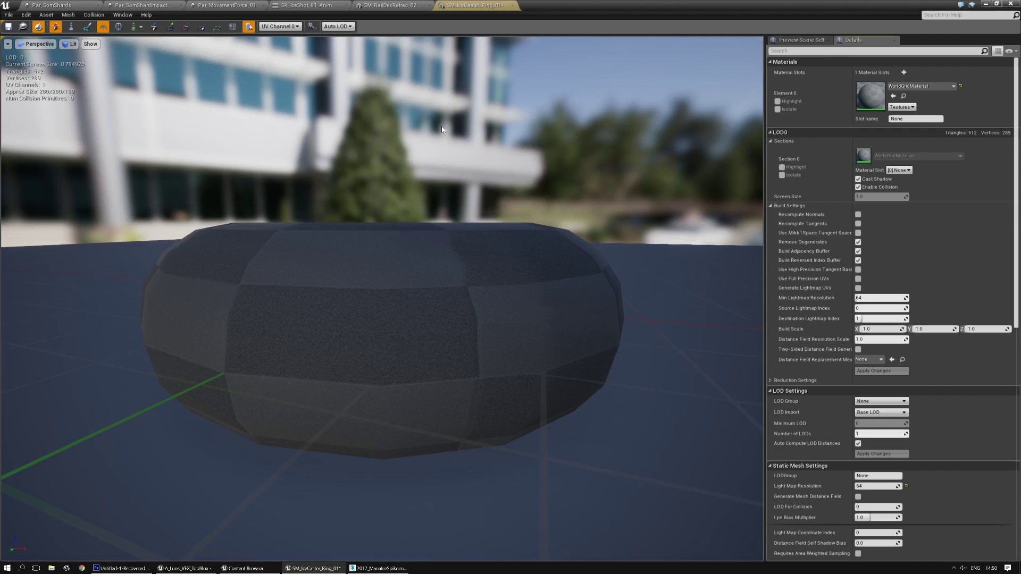
# Turn off shadow casting, section collision and navigation data for the ring mesh, set its collision preset to NoCollision, and save it
pyautogui.click(858, 187)
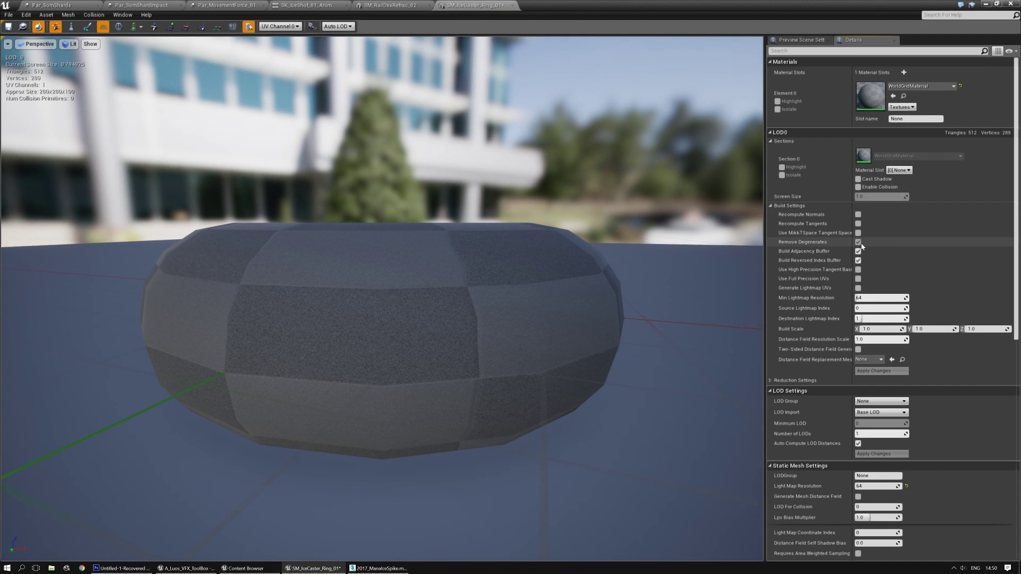
pyautogui.moveTo(1017, 198); pyautogui.dragTo(1019, 391)
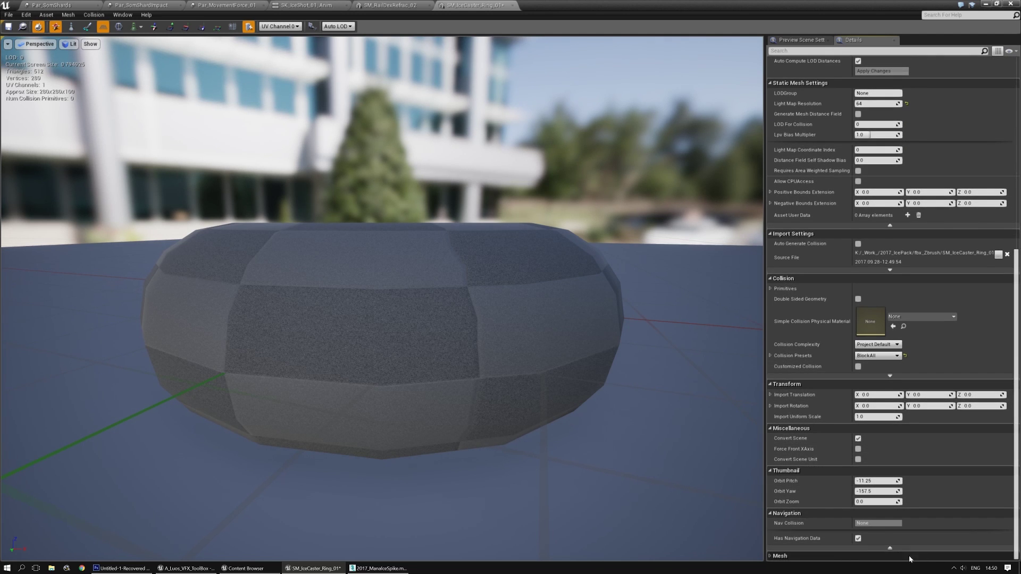
pyautogui.click(858, 538)
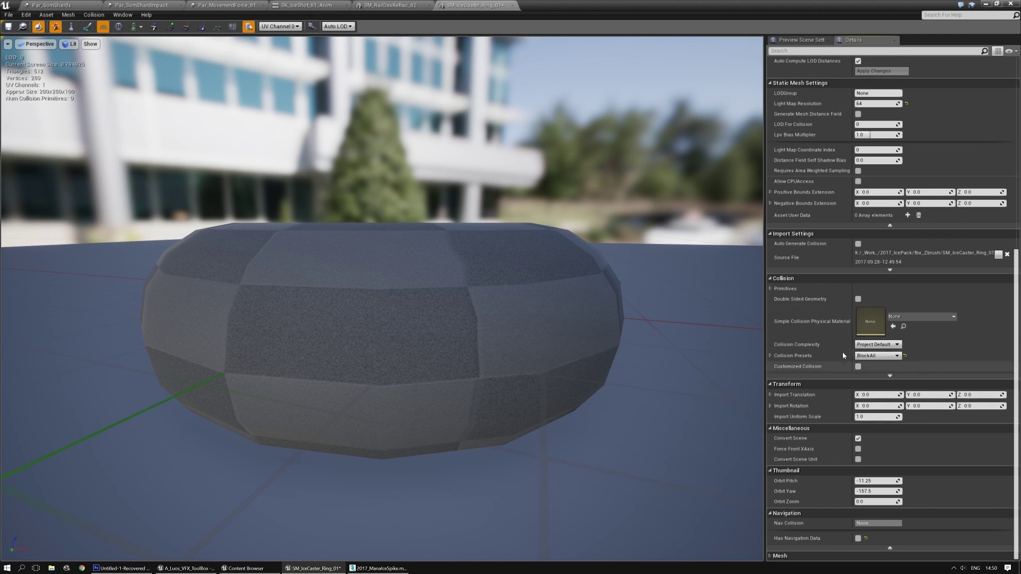
pyautogui.click(876, 356)
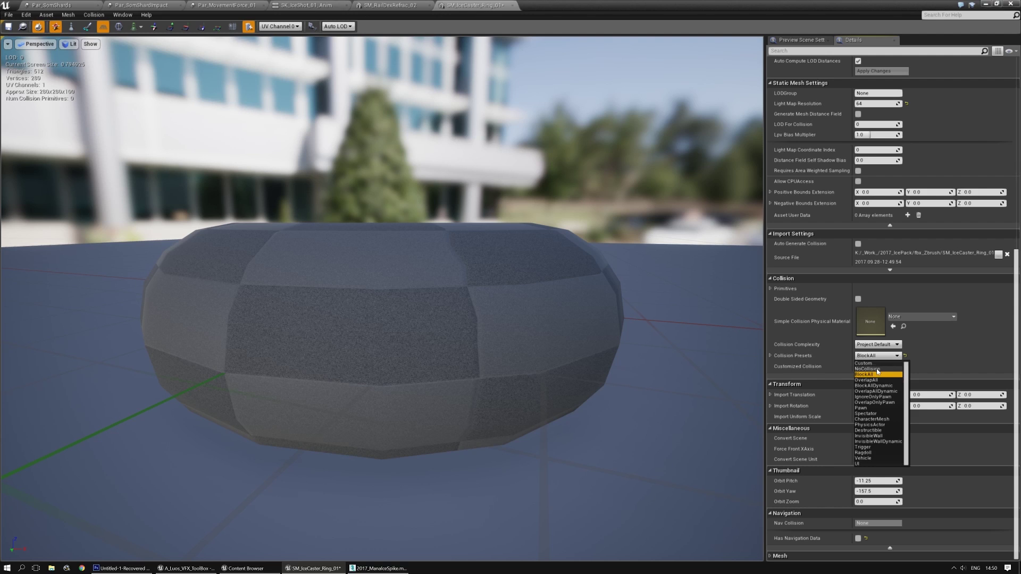
pyautogui.click(877, 369)
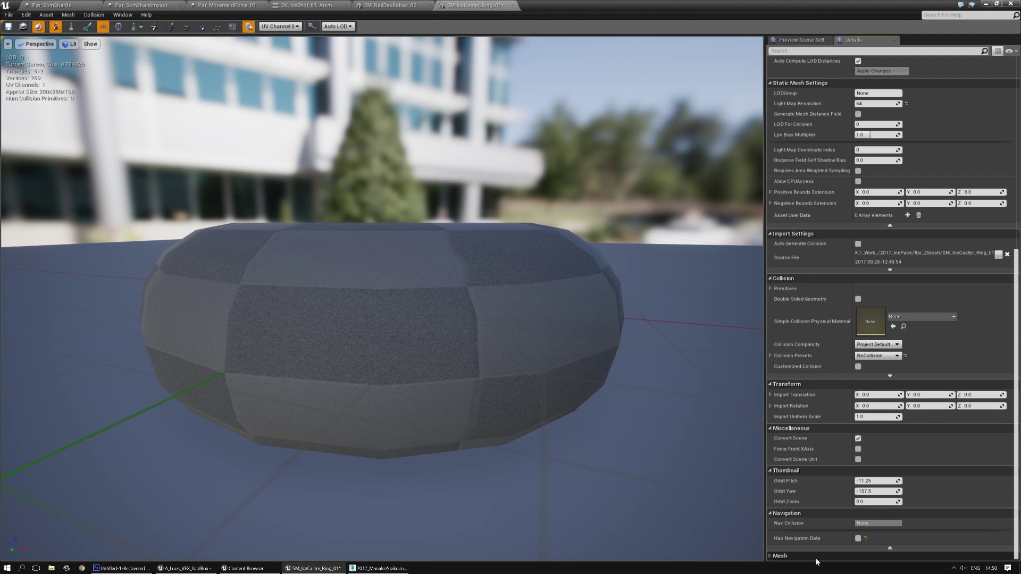
pyautogui.click(772, 559)
pyautogui.scroll(-3, 841, 462)
pyautogui.scroll(10, 852, 471)
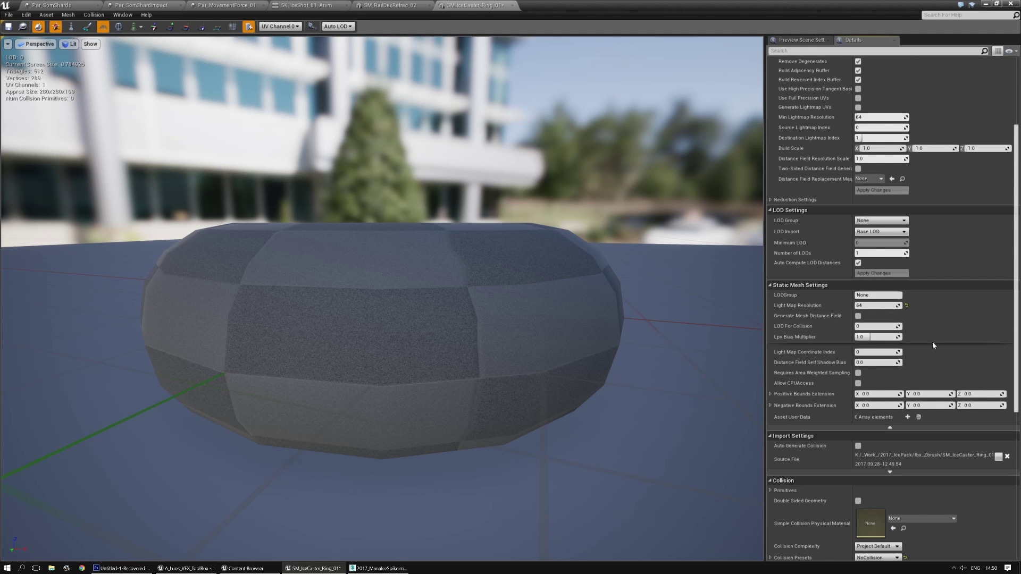
pyautogui.scroll(4, 933, 345)
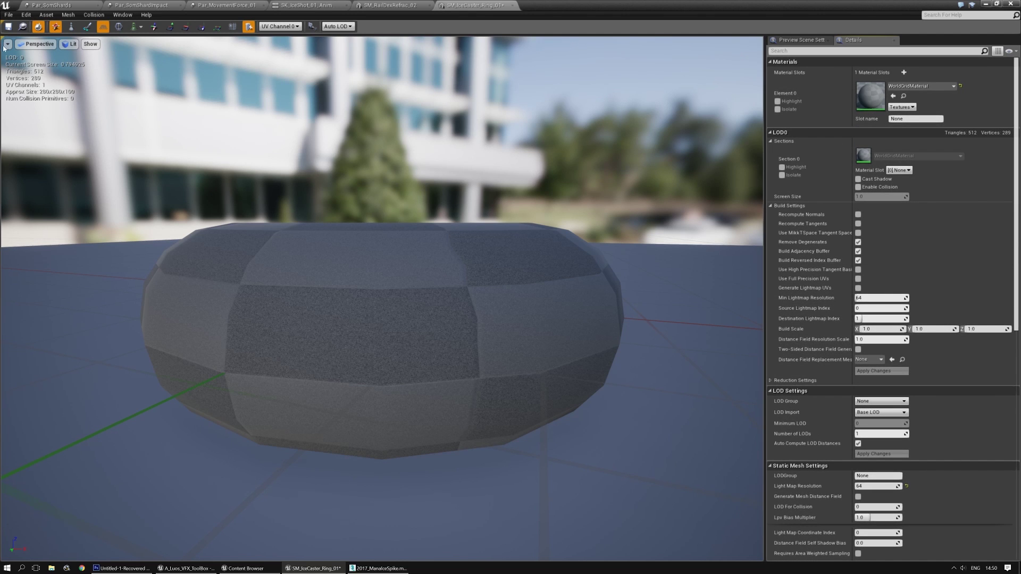
pyautogui.click(10, 29)
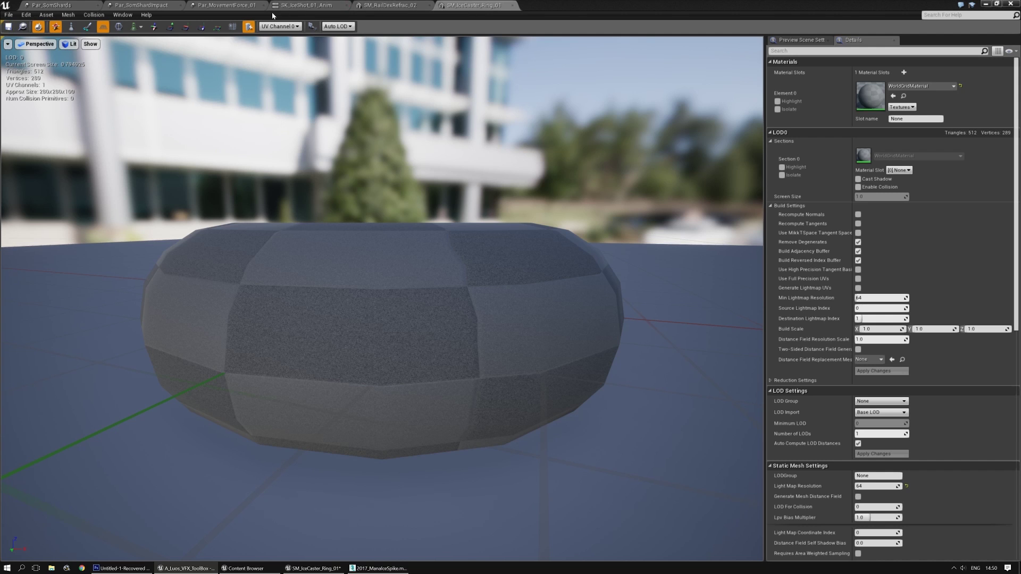
# In Par_MovementForce_01, replace the first Refract emitter's mesh with SM_IceCaster_Ring_01 and save the particle system
pyautogui.click(223, 5)
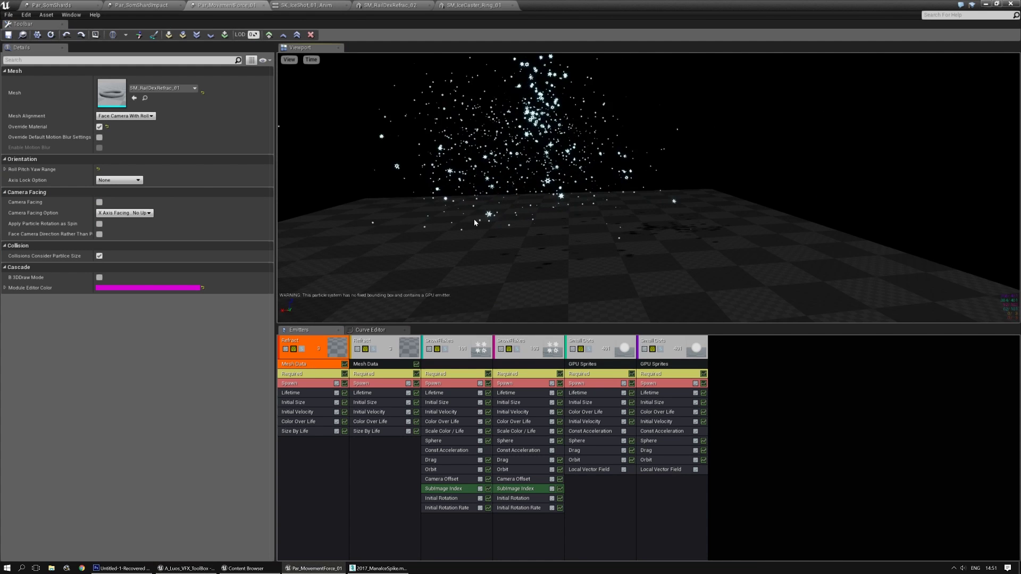
pyautogui.moveTo(775, 205)
pyautogui.mouseDown(button='right')
pyautogui.moveTo(739, 184)
pyautogui.moveTo(777, 203)
pyautogui.mouseUp(button='right')
pyautogui.moveTo(611, 183); pyautogui.dragTo(646, 180, button='middle')
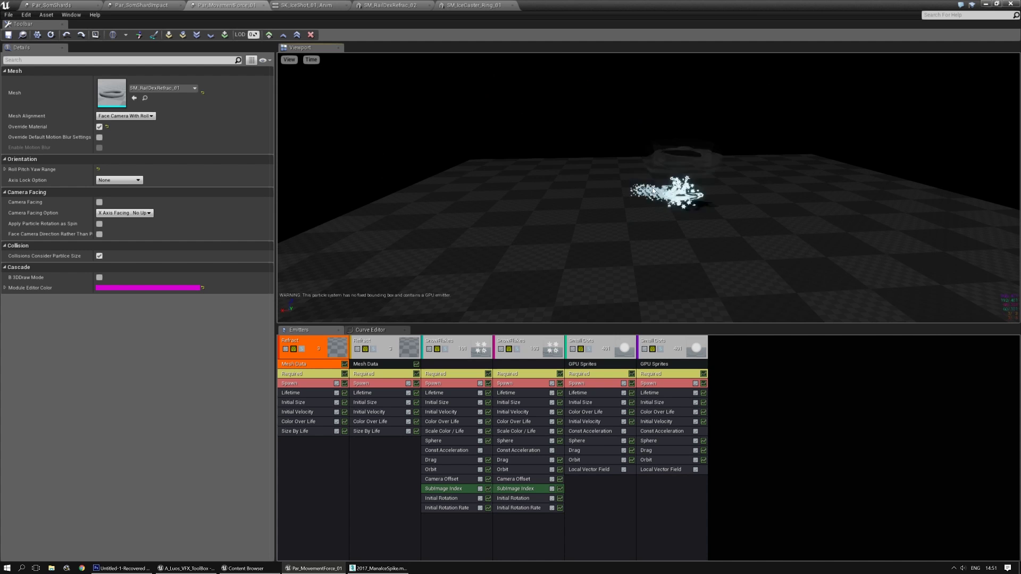
pyautogui.moveTo(646, 179); pyautogui.dragTo(649, 155, button='right')
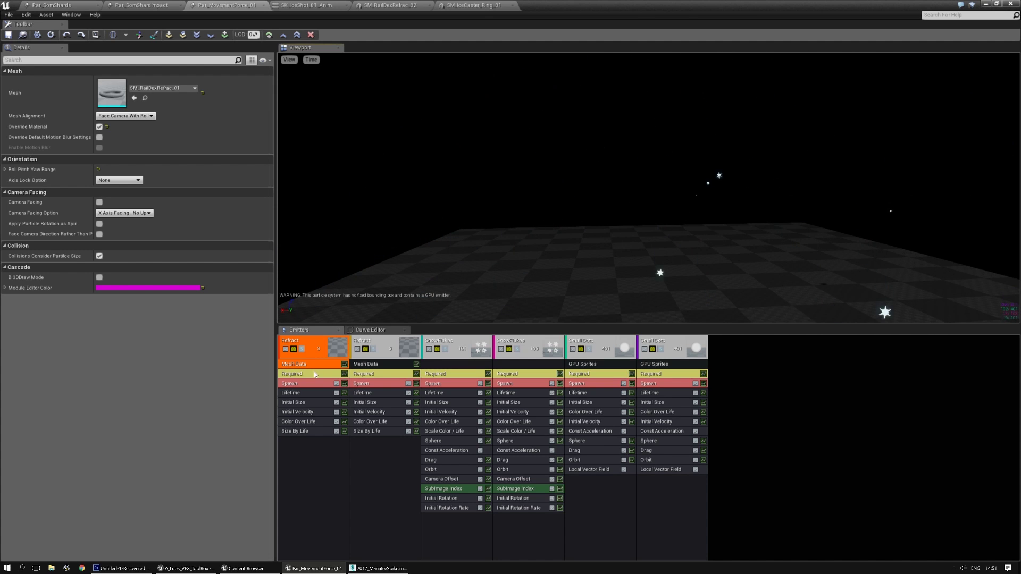
pyautogui.click(134, 98)
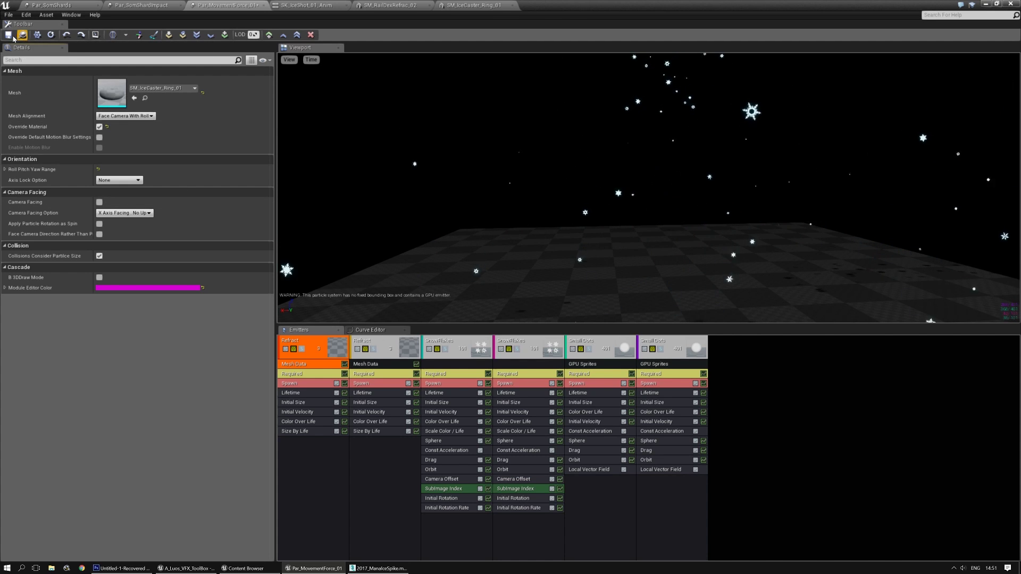
pyautogui.hotkey('ctrl', 's')
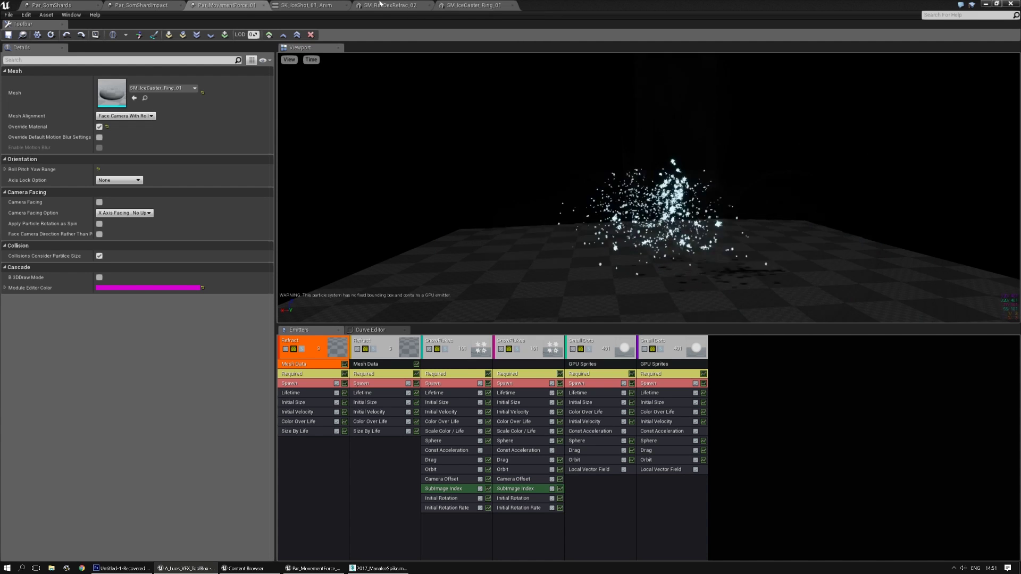
# Check the effect in SK_IceShot_01_Anim, and assign SM_IceCaster_Ring_01 to the second Refract emitter in Par_MovementForce_01, saving it
pyautogui.click(307, 5)
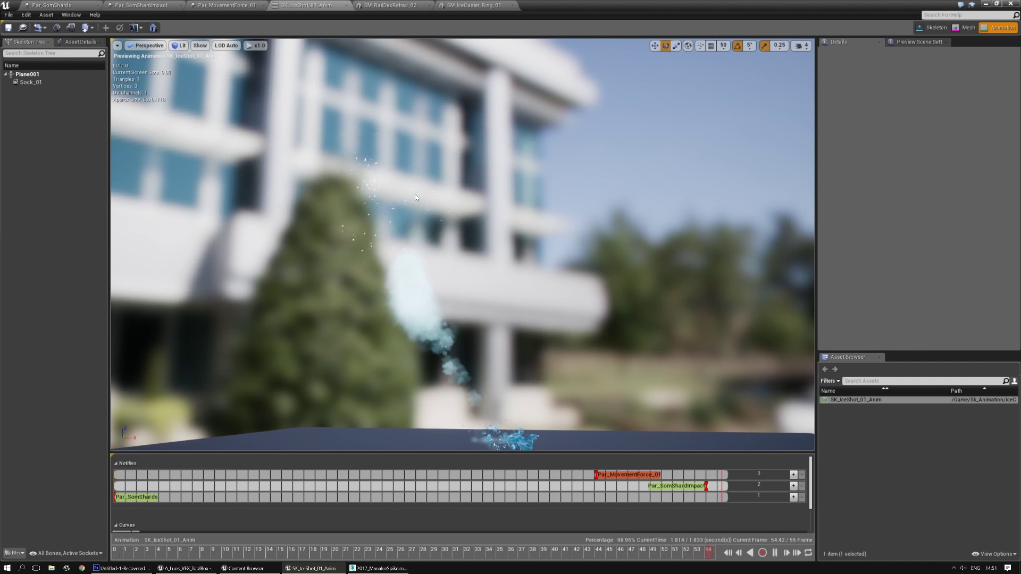
pyautogui.click(391, 6)
pyautogui.click(228, 6)
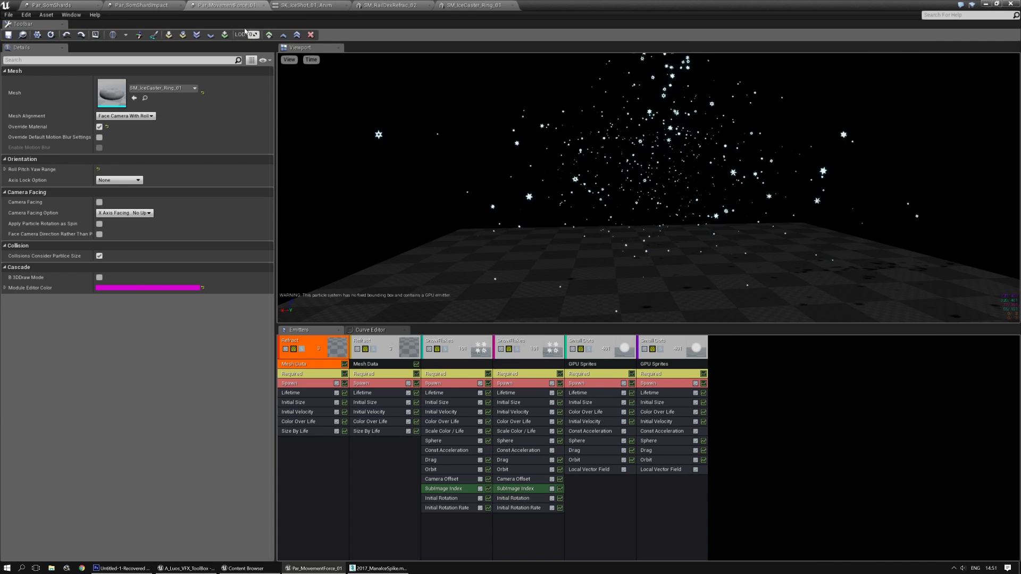
pyautogui.click(379, 367)
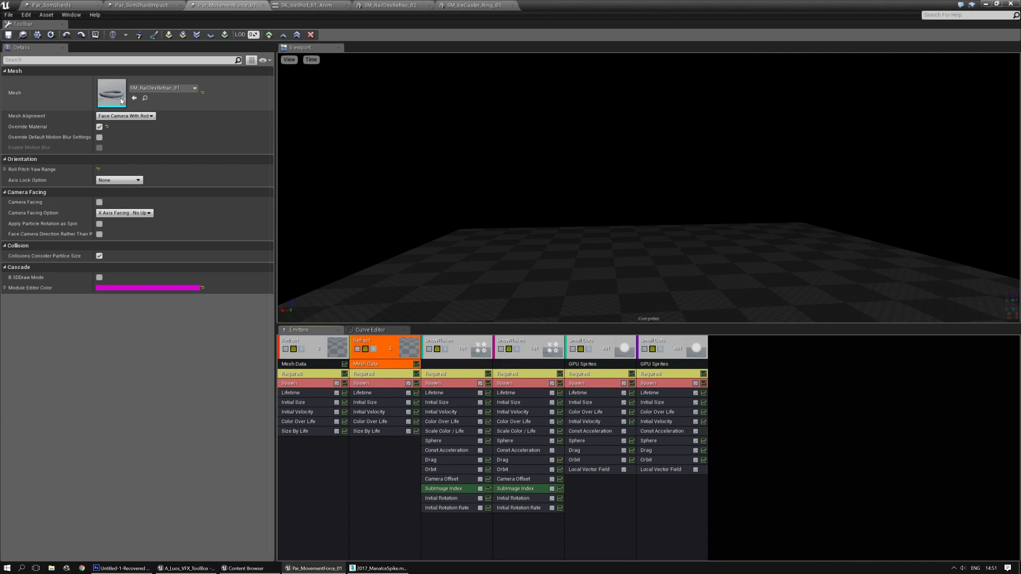
pyautogui.click(314, 6)
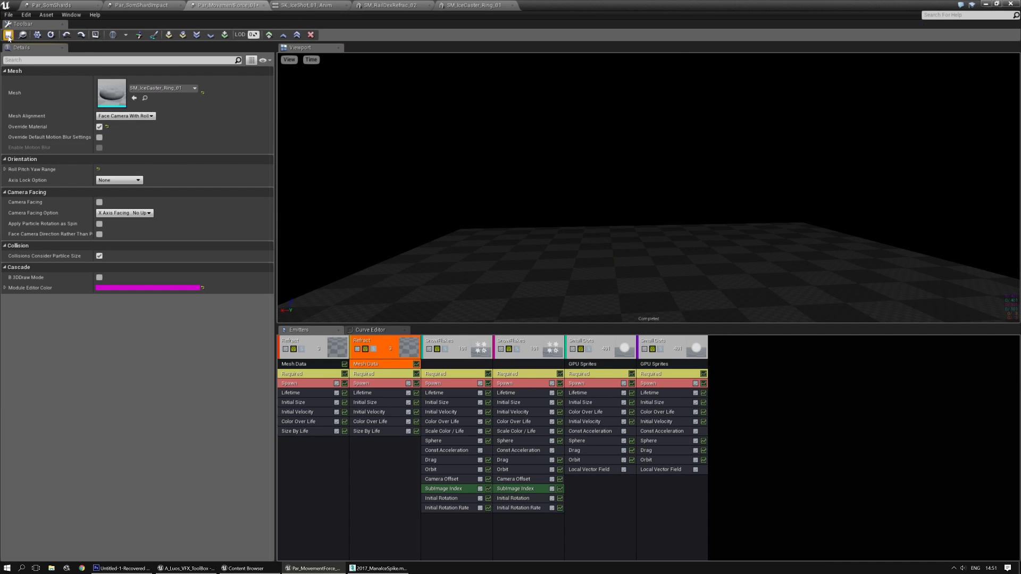
pyautogui.click(8, 35)
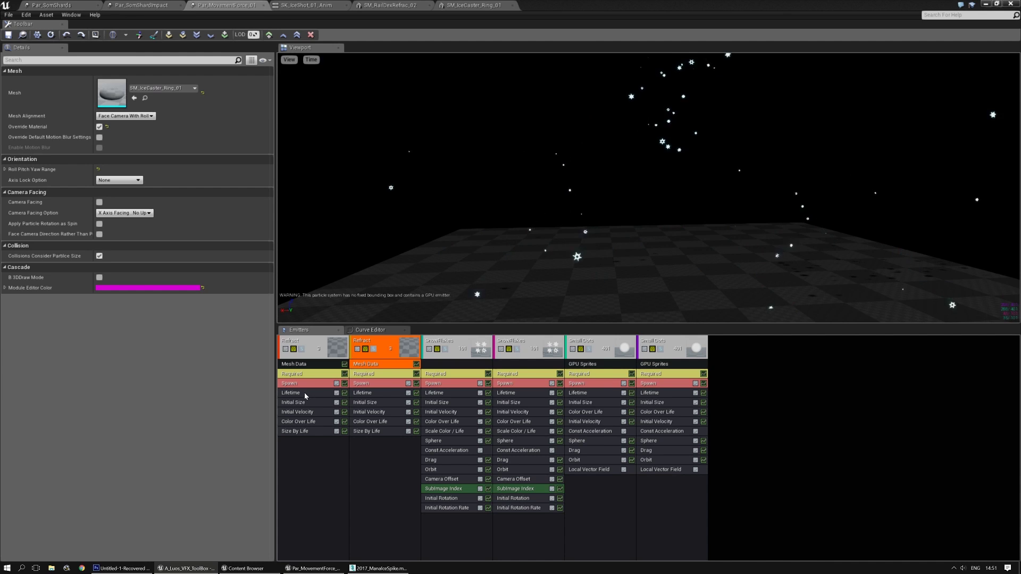
# Set the first Refract emitter's lifetime to a constant 0.44 and disable the second Refract emitter
pyautogui.click(305, 394)
pyautogui.write('0.44')
pyautogui.press('Return')
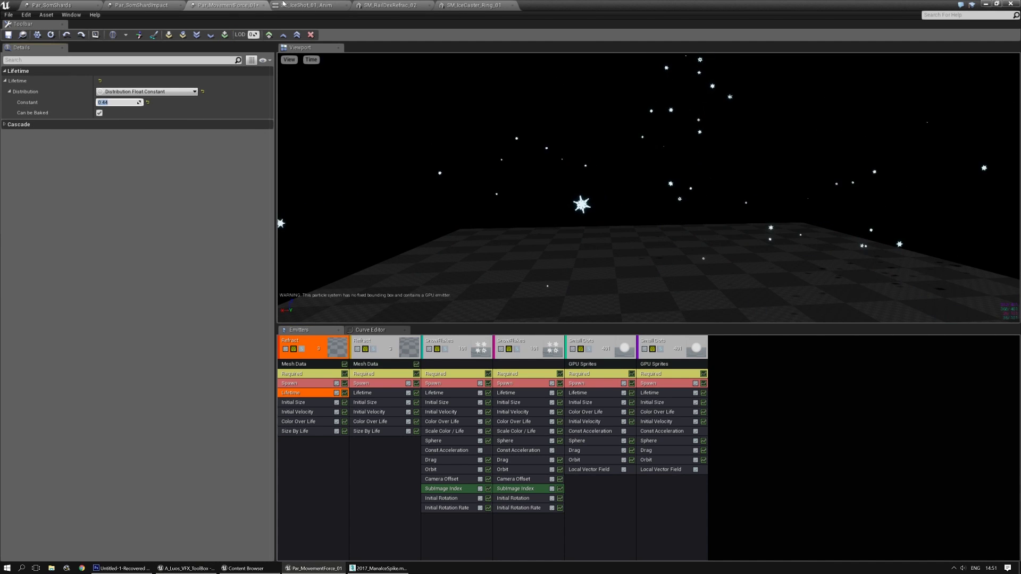
pyautogui.click(312, 4)
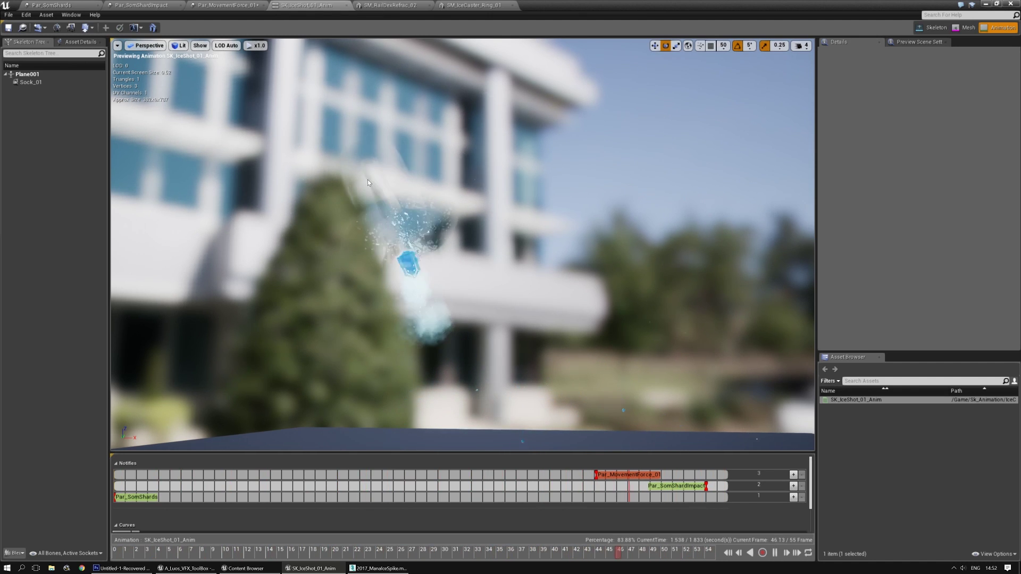
pyautogui.click(228, 5)
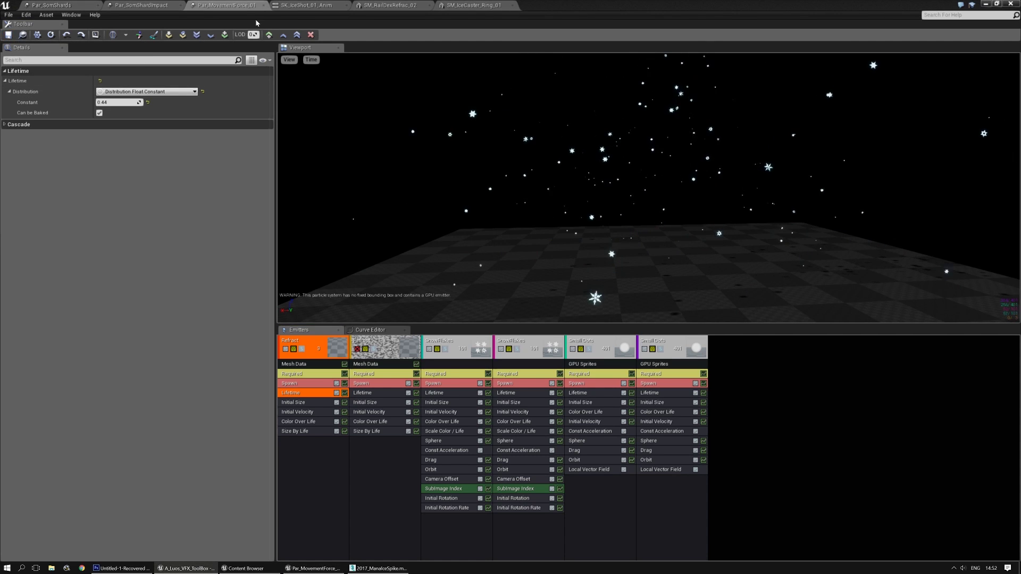
pyautogui.click(299, 5)
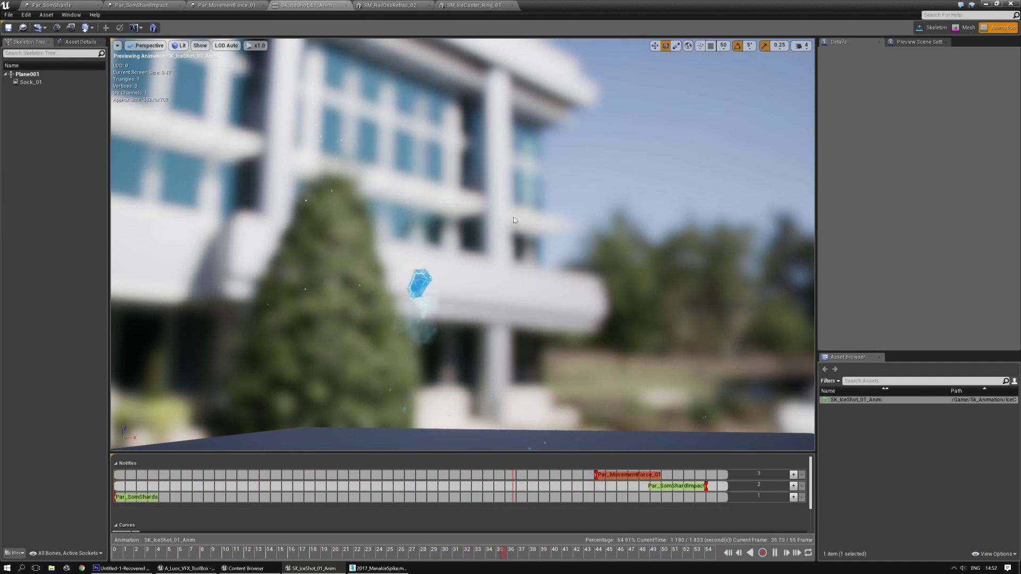
# Shift the Par_MovementForce_01 notify slightly later on the SK_IceShot_01_Anim timeline and check the effect from several angles
pyautogui.click(605, 475)
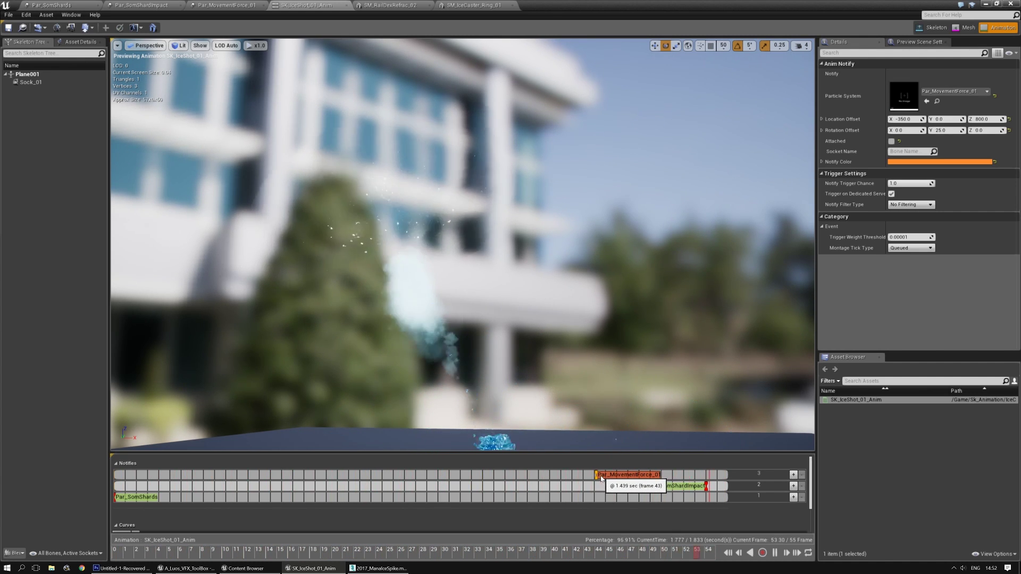
pyautogui.moveTo(600, 476); pyautogui.dragTo(602, 476)
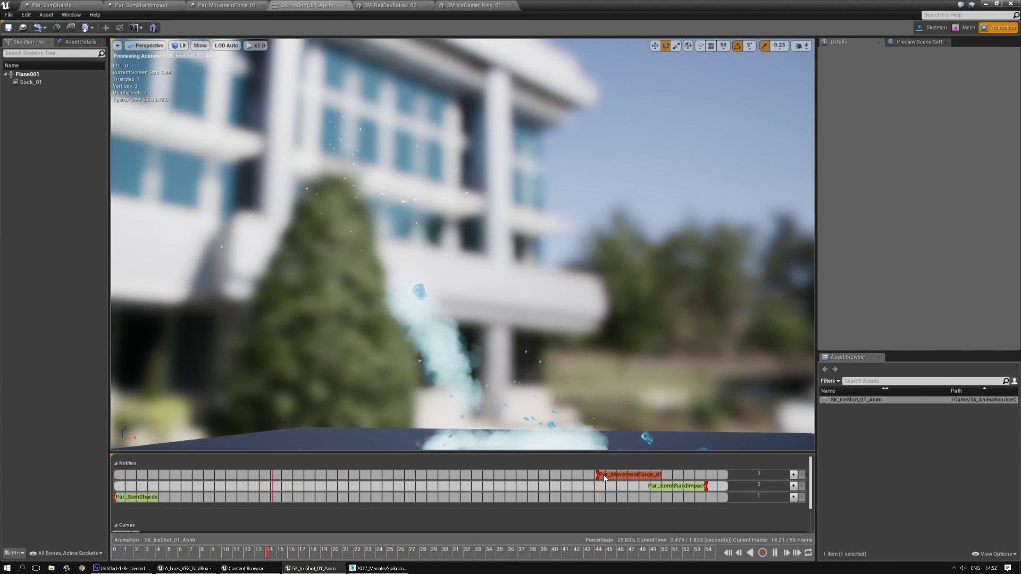
pyautogui.click(605, 478)
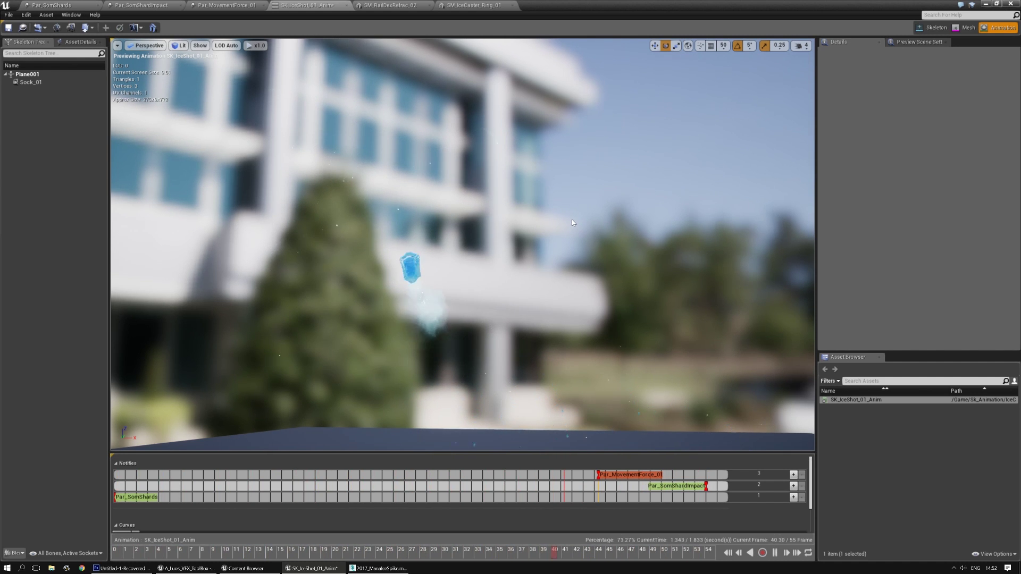
pyautogui.moveTo(589, 217); pyautogui.dragTo(557, 240, button='middle')
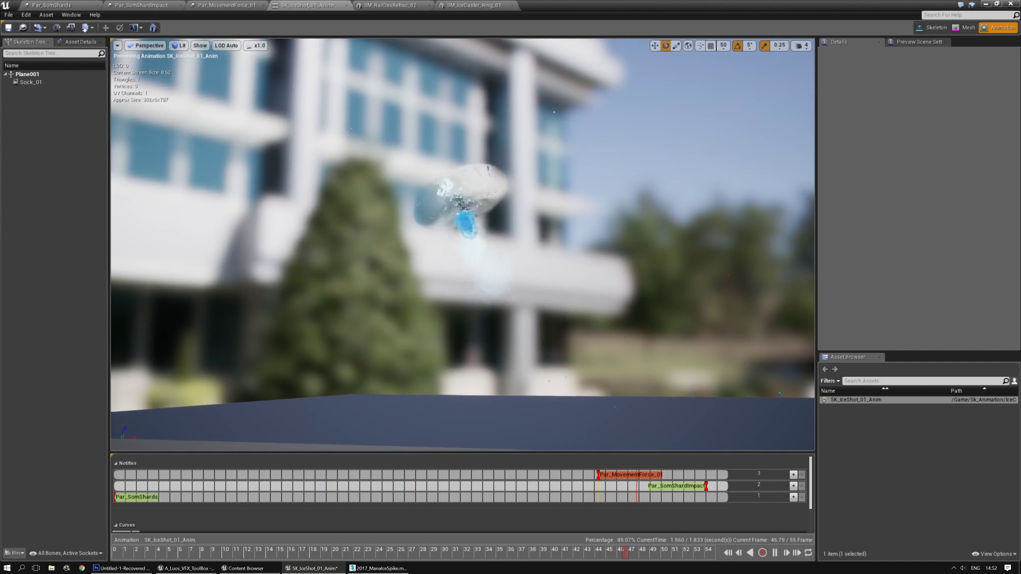
pyautogui.moveTo(589, 216); pyautogui.dragTo(613, 222)
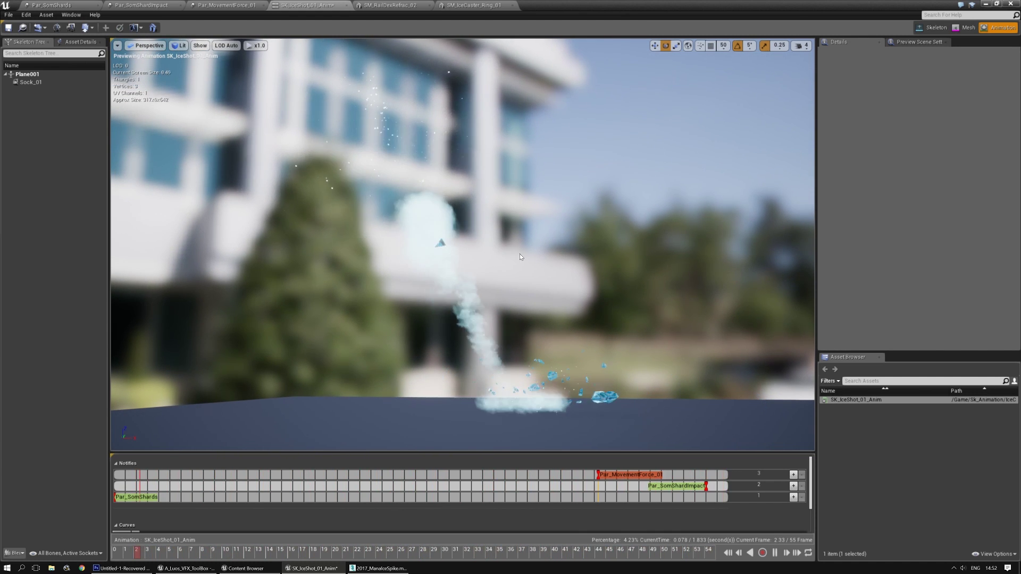
pyautogui.moveTo(519, 253); pyautogui.dragTo(513, 270, button='right')
pyautogui.moveTo(513, 271); pyautogui.dragTo(513, 246, button='middle')
pyautogui.moveTo(544, 271); pyautogui.dragTo(509, 276, button='right')
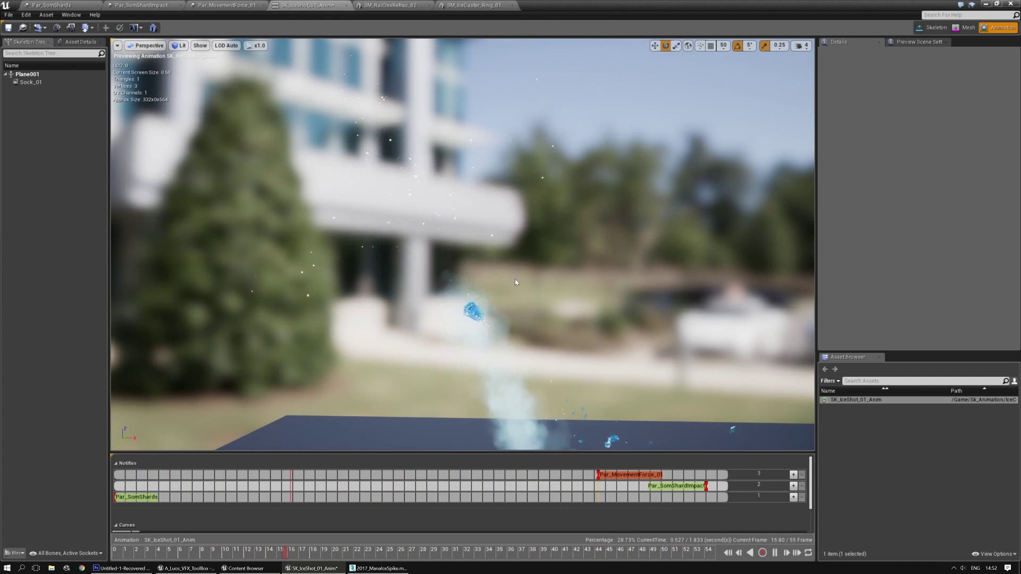
pyautogui.moveTo(512, 286)
pyautogui.mouseDown(button='right')
pyautogui.moveTo(484, 264)
pyautogui.moveTo(519, 319)
pyautogui.moveTo(519, 302)
pyautogui.mouseUp(button='right')
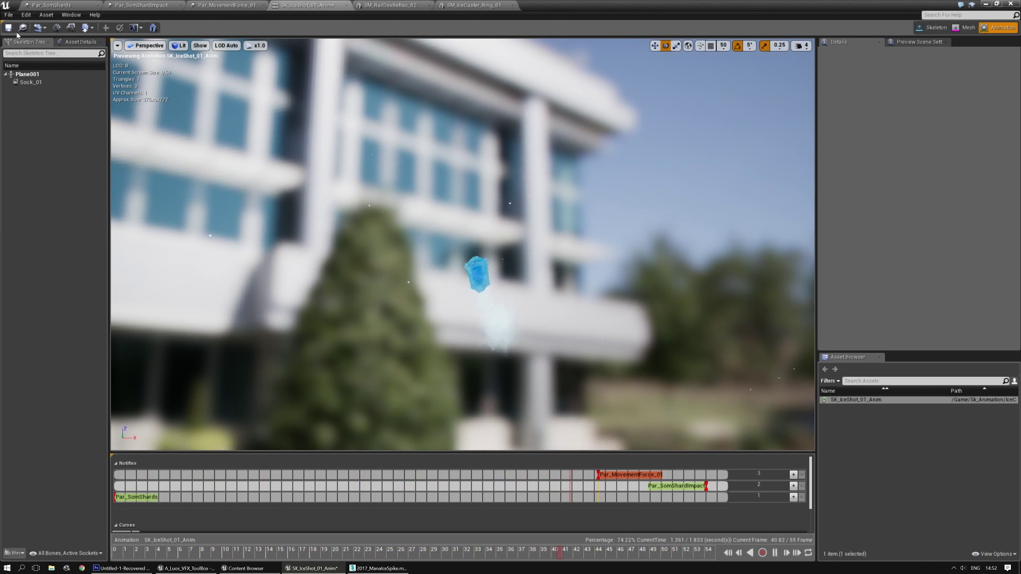
# Open the first Refract emitter's material instance MI_IceRefrac_01, set High End Refrac and Low End Refrac to 0.65, and save it
pyautogui.click(222, 6)
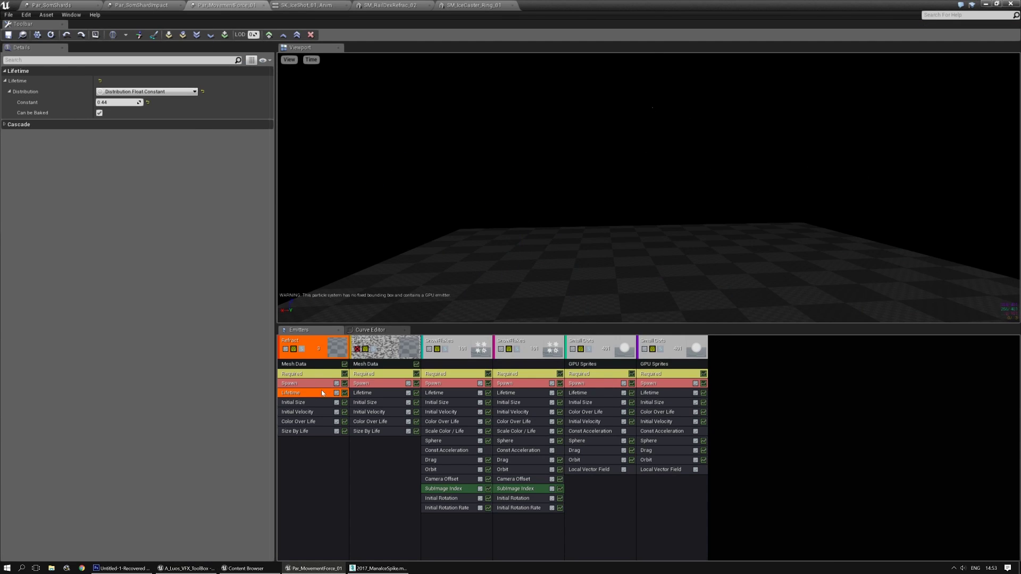
pyautogui.click(303, 375)
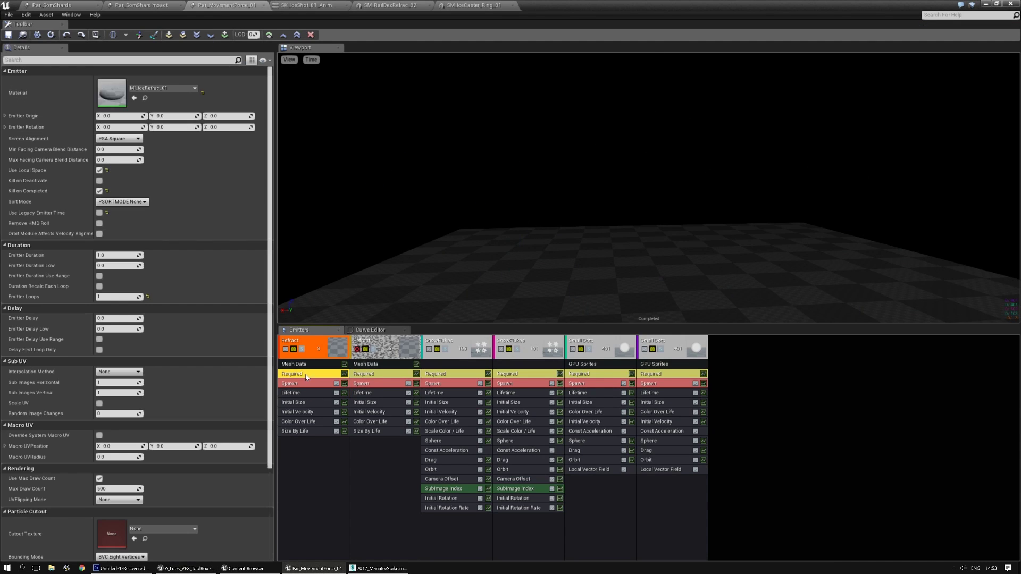
pyautogui.click(145, 98)
pyautogui.doubleClick(499, 178)
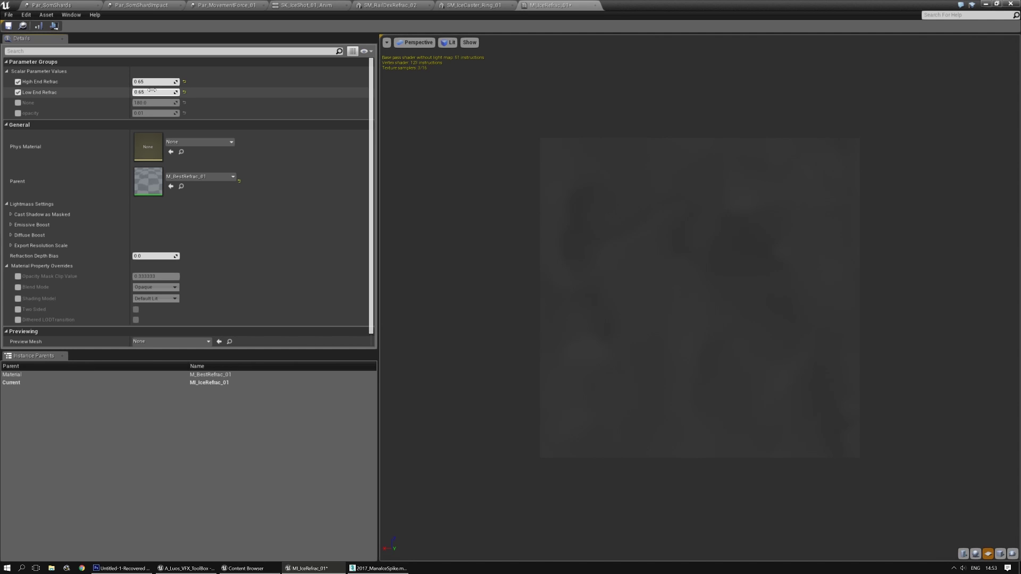
pyautogui.click(7, 26)
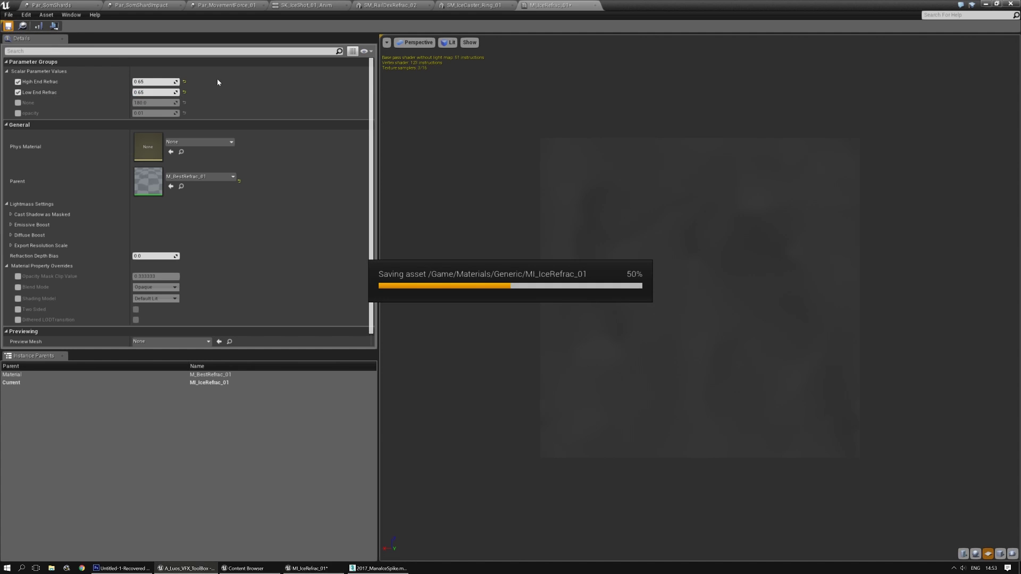
# Review the updated refraction in the SK_IceShot_01_Anim preview from several angles, pausing playback for a close look at the triangle mesh
pyautogui.click(386, 5)
pyautogui.click(306, 5)
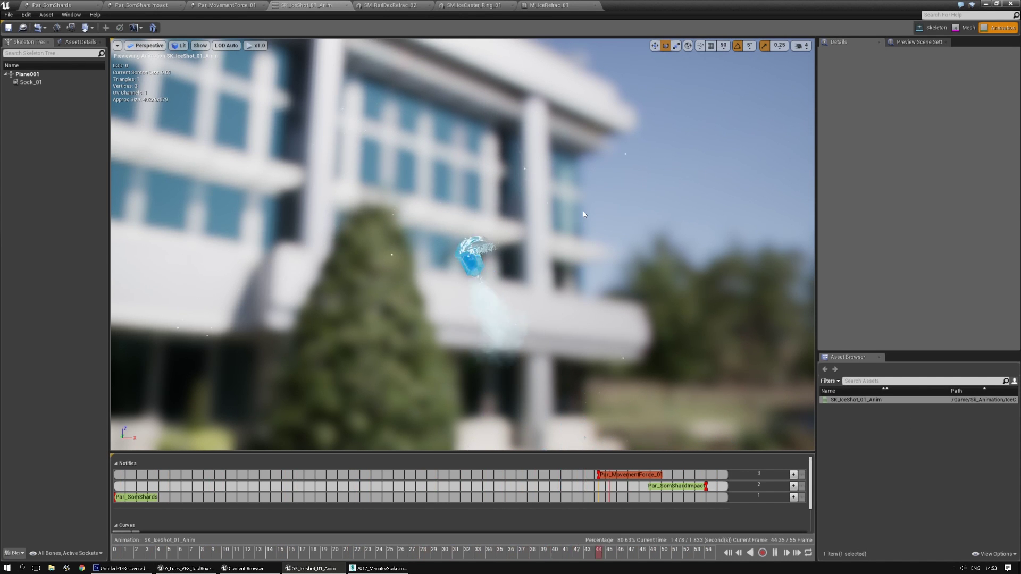
pyautogui.moveTo(583, 236)
pyautogui.mouseDown(button='right')
pyautogui.moveTo(597, 240)
pyautogui.moveTo(583, 239)
pyautogui.mouseUp(button='right')
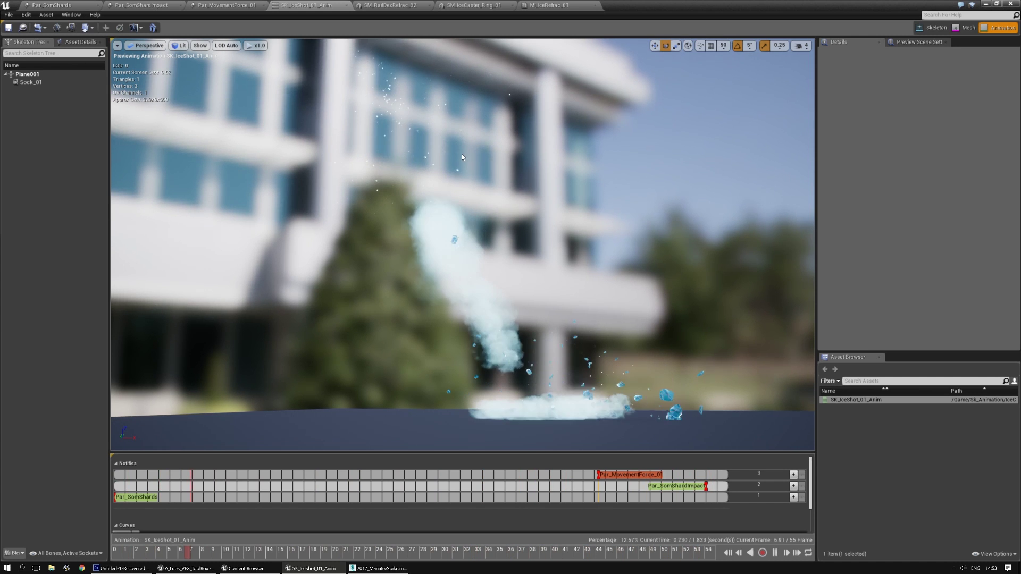
pyautogui.moveTo(461, 154); pyautogui.dragTo(507, 242, button='right')
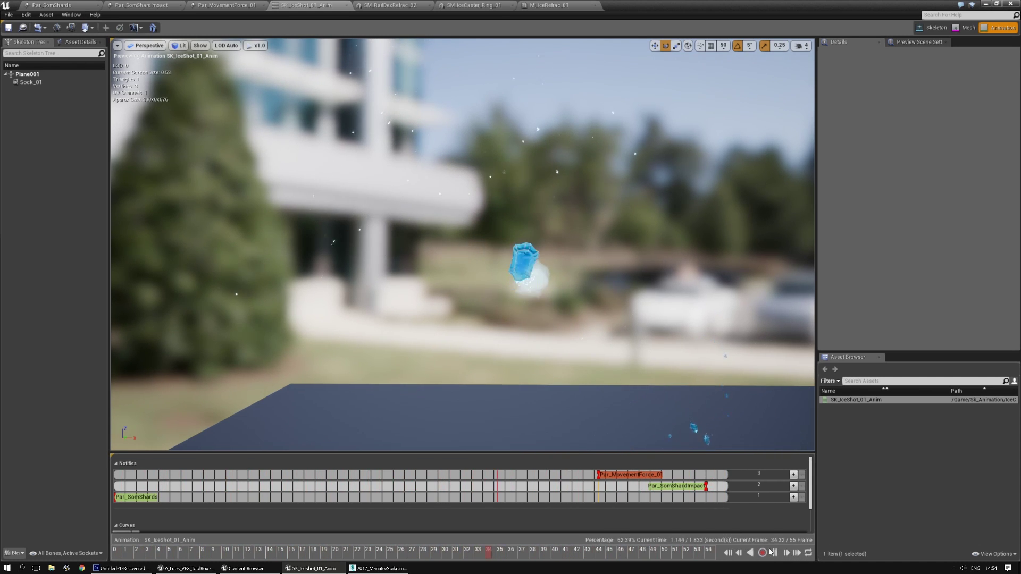
pyautogui.click(750, 553)
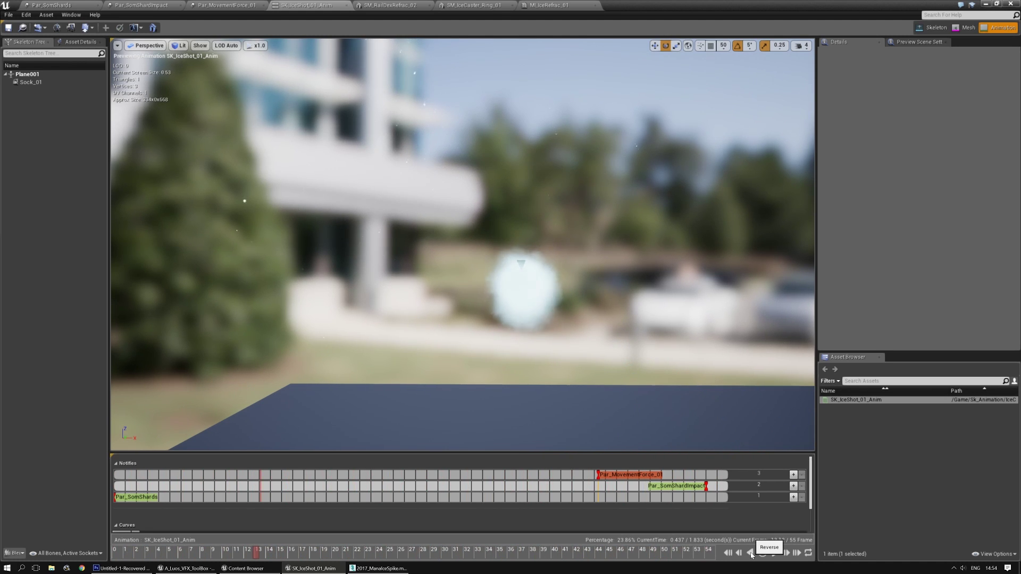
pyautogui.moveTo(551, 335)
pyautogui.mouseDown()
pyautogui.moveTo(551, 293)
pyautogui.moveTo(596, 266)
pyautogui.moveTo(553, 314)
pyautogui.moveTo(534, 302)
pyautogui.moveTo(566, 335)
pyautogui.mouseUp()
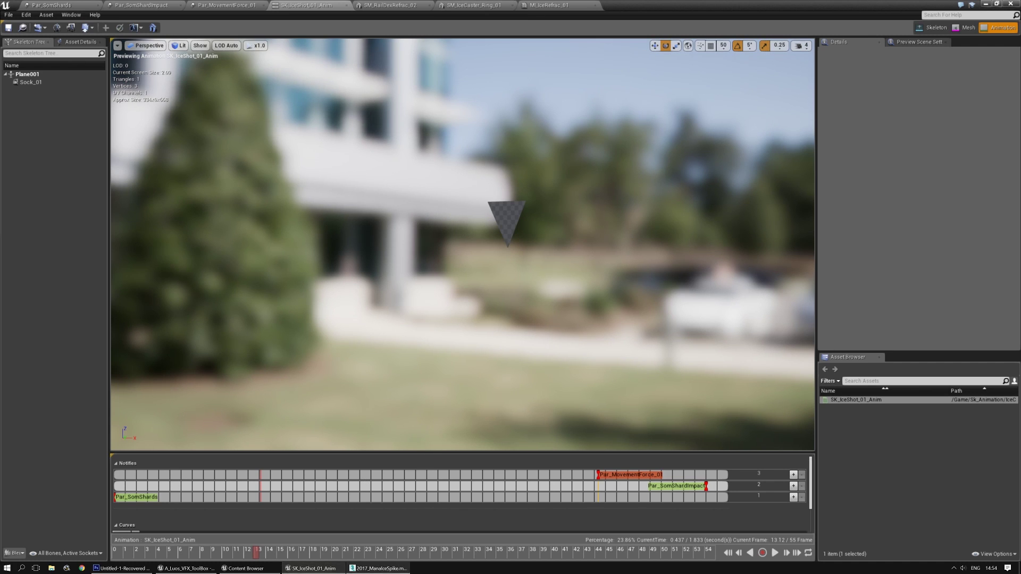
# Create a material named M_VFX_Hider_01 in the Materials/IceCaster/Additionals folder and open it for editing
pyautogui.click(254, 571)
pyautogui.click(269, 182)
pyautogui.click(276, 189)
pyautogui.rightClick(473, 132)
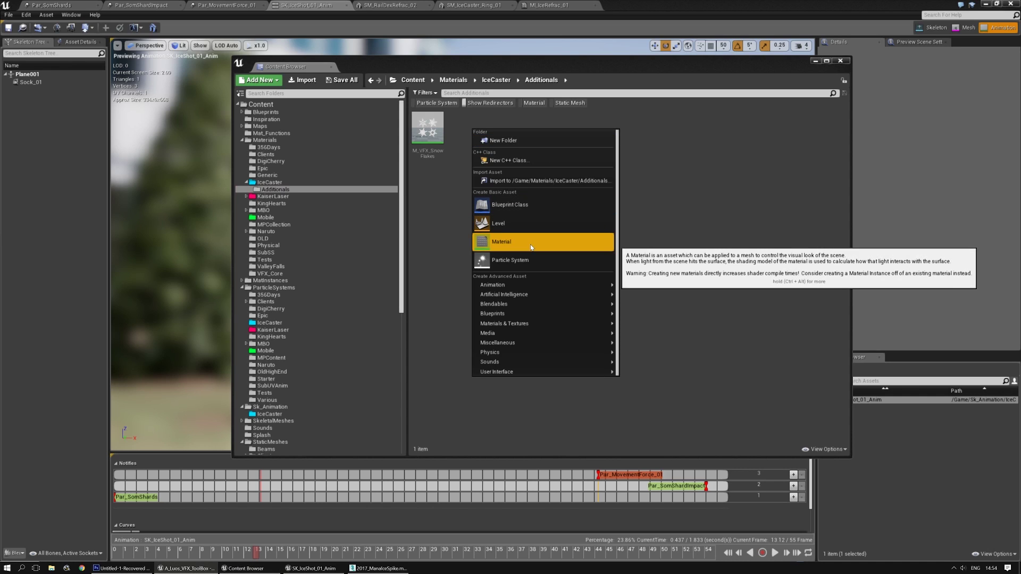
pyautogui.click(537, 243)
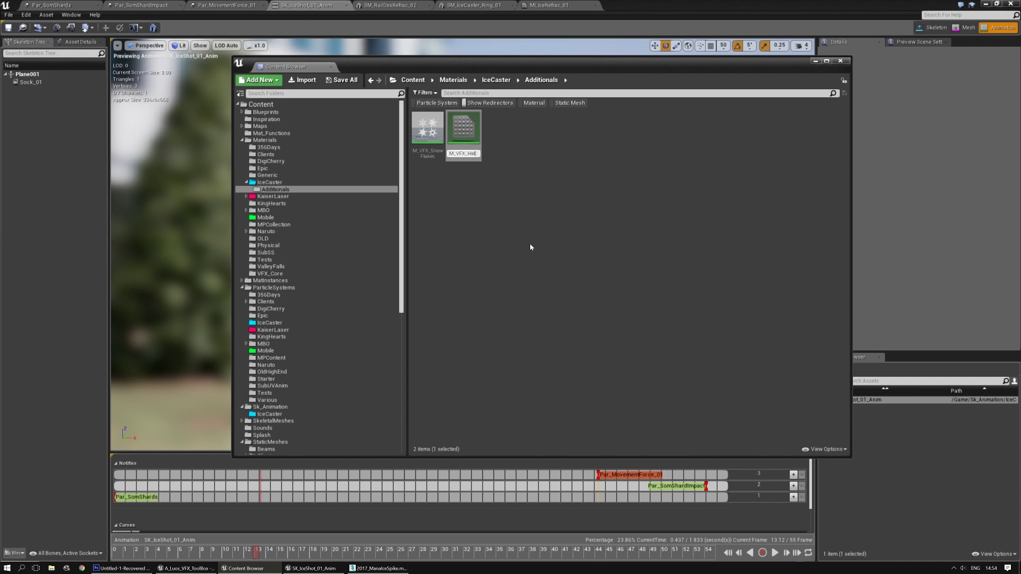
pyautogui.press('Return')
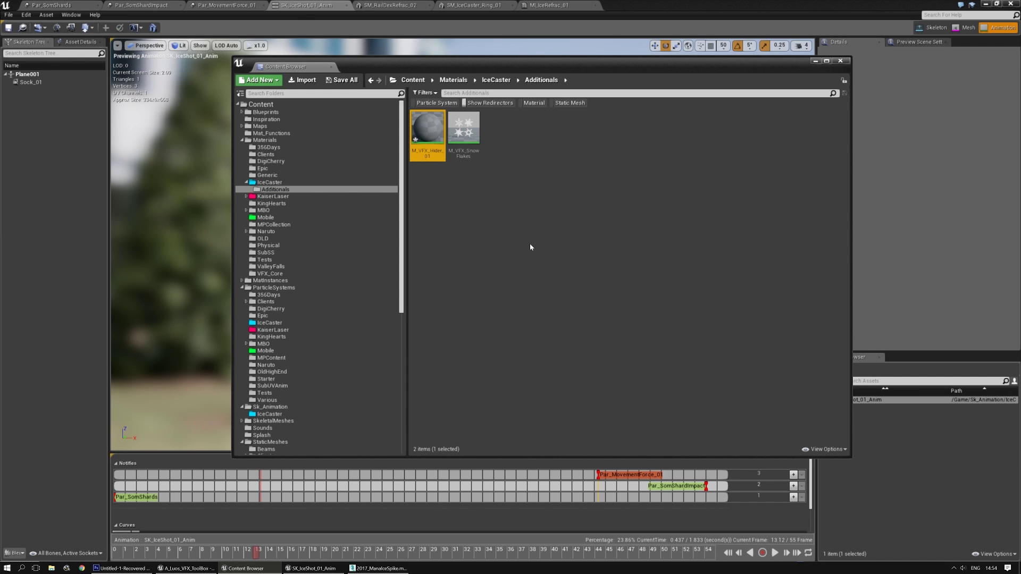
pyautogui.doubleClick(425, 133)
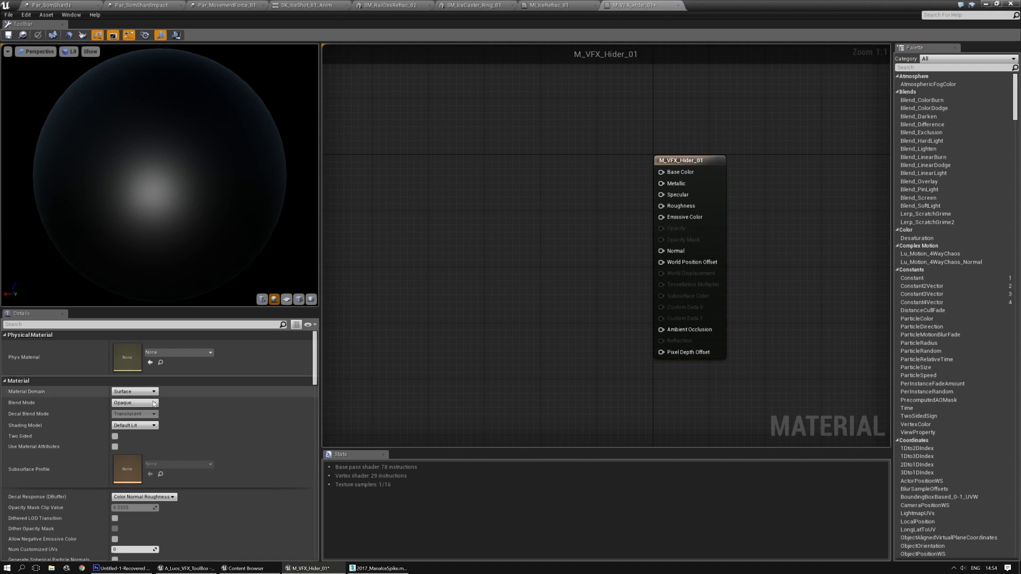
# Set the M_VFX_Hider_01 blend mode to Masked and its shading model to Unlit
pyautogui.click(154, 403)
pyautogui.click(139, 416)
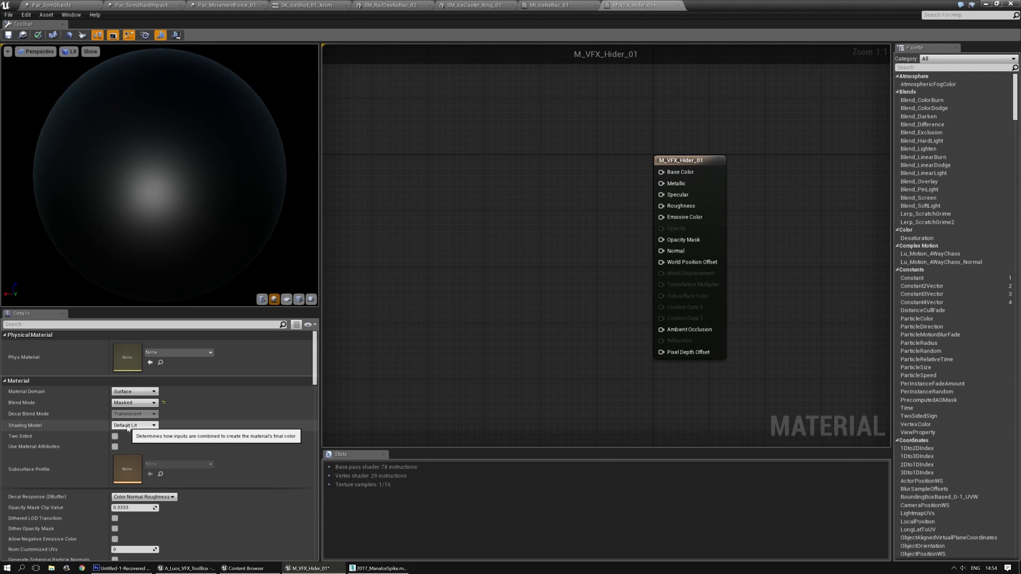
pyautogui.click(130, 426)
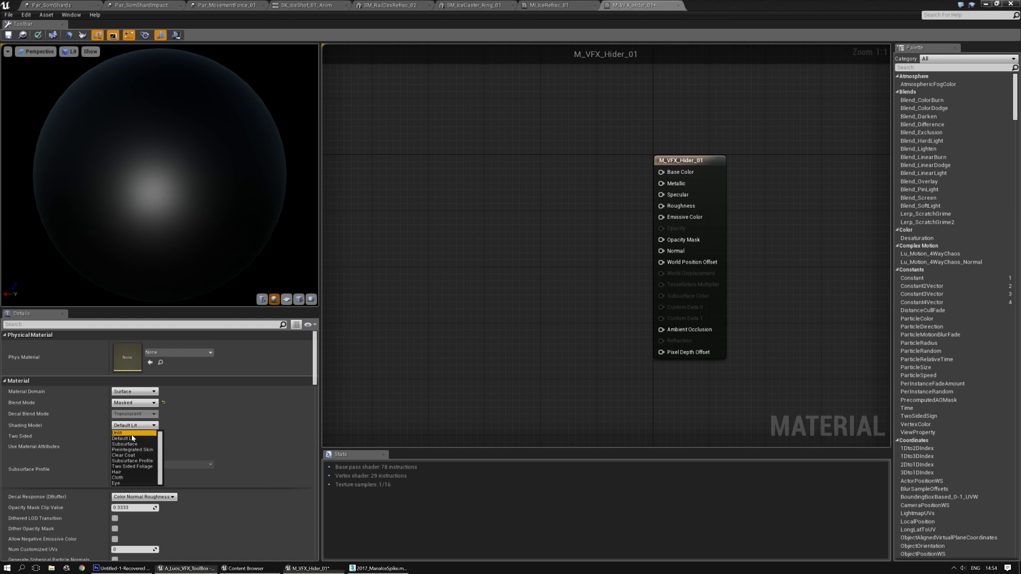
pyautogui.click(119, 433)
# Enable Fully Rough and disable Tangent Space Normal, accurate velocities from vertex deformation and Use Lightmap Directionality for the hider material
pyautogui.scroll(-4, 316, 374)
pyautogui.scroll(-1, 316, 374)
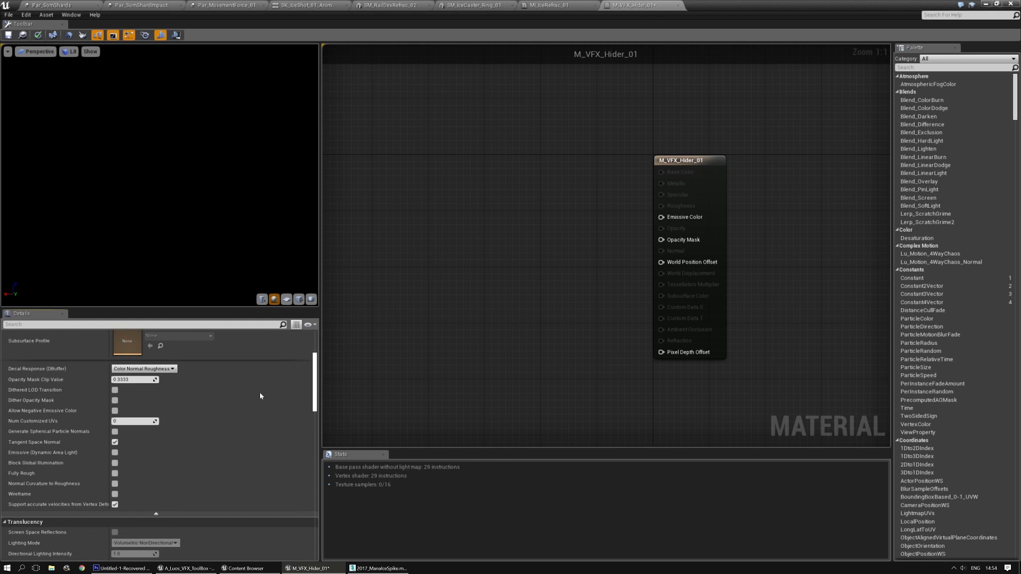
pyautogui.click(115, 442)
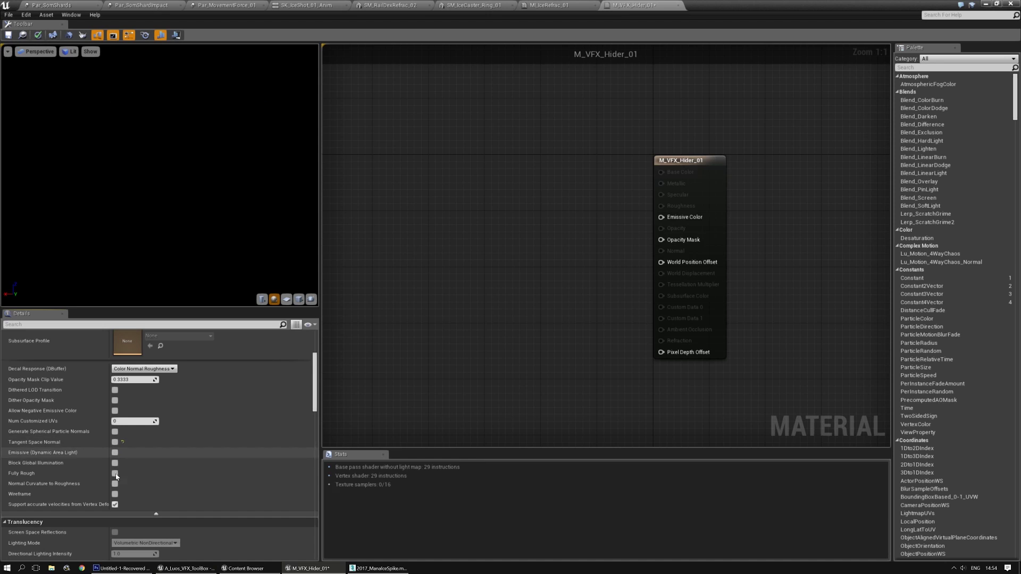
pyautogui.click(115, 474)
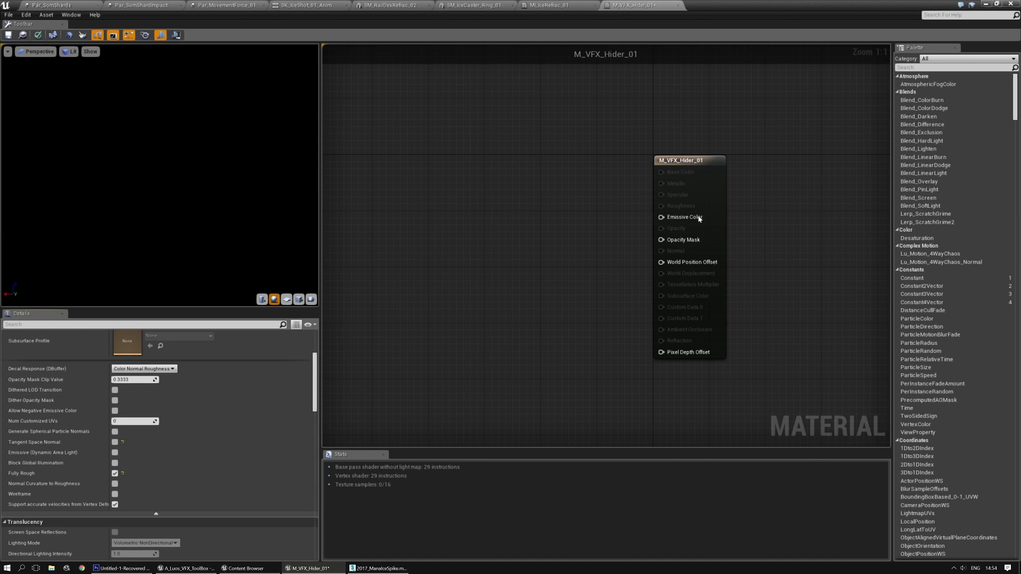
pyautogui.scroll(-3, 136, 502)
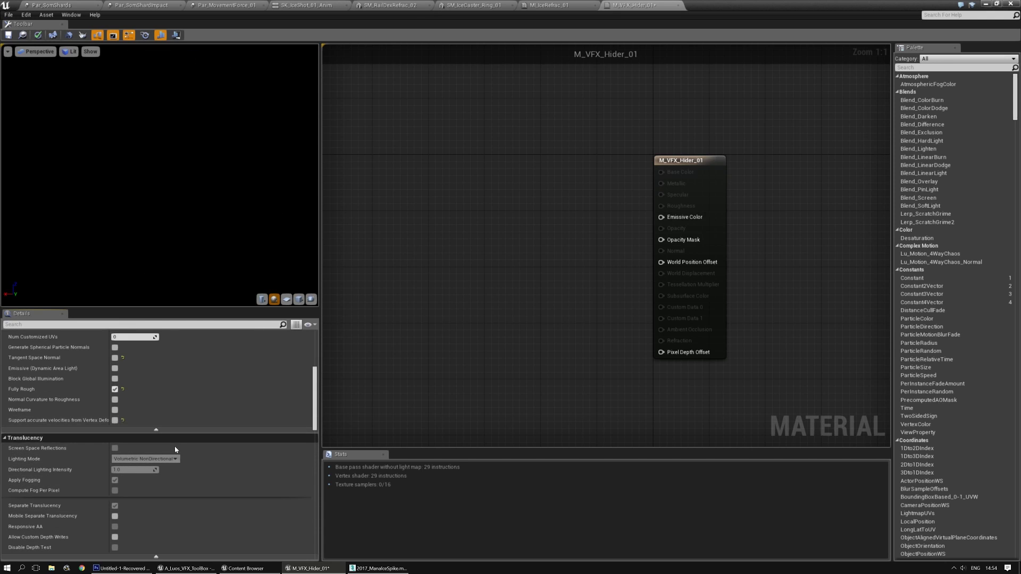
pyautogui.scroll(-5, 158, 456)
pyautogui.scroll(-10, 161, 450)
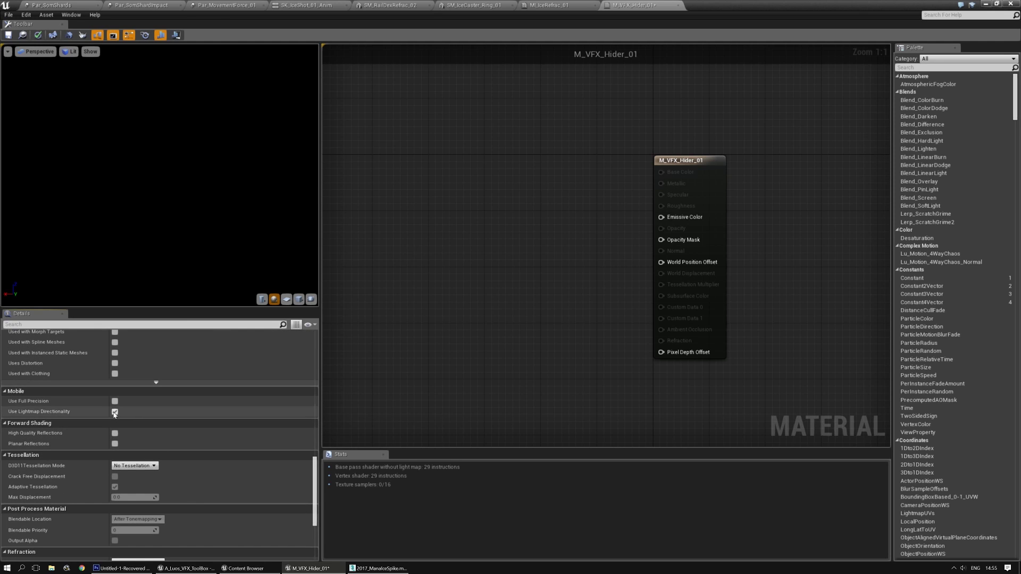
pyautogui.click(115, 412)
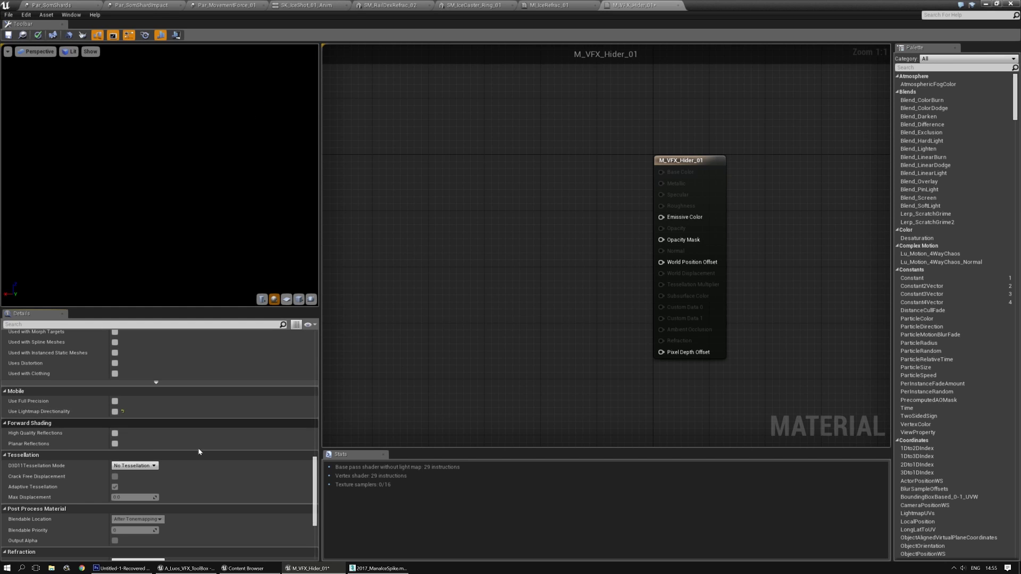
pyautogui.moveTo(315, 501); pyautogui.dragTo(311, 380)
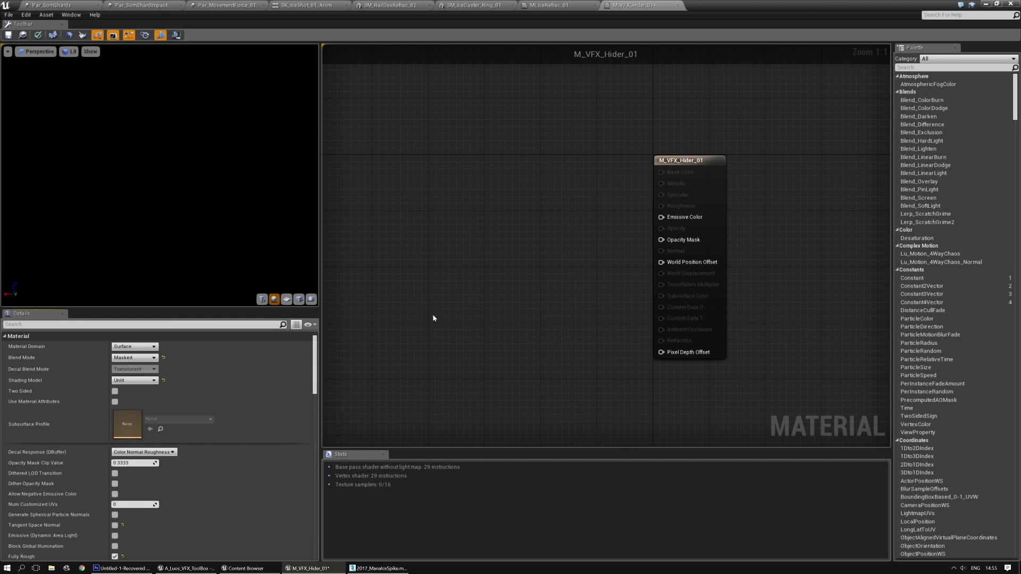
# Connect a constant of 0 to the Opacity Mask, save M_VFX_Hider_01 and locate it in the Content Browser
pyautogui.click(491, 215)
pyautogui.moveTo(505, 228)
pyautogui.mouseDown()
pyautogui.moveTo(662, 240)
pyautogui.moveTo(514, 225)
pyautogui.mouseUp()
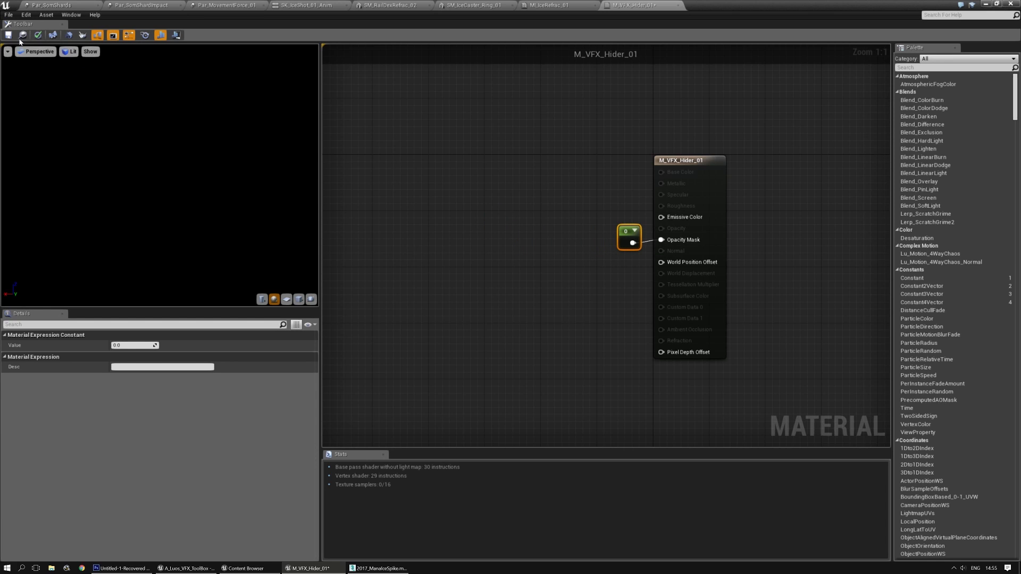
pyautogui.click(22, 37)
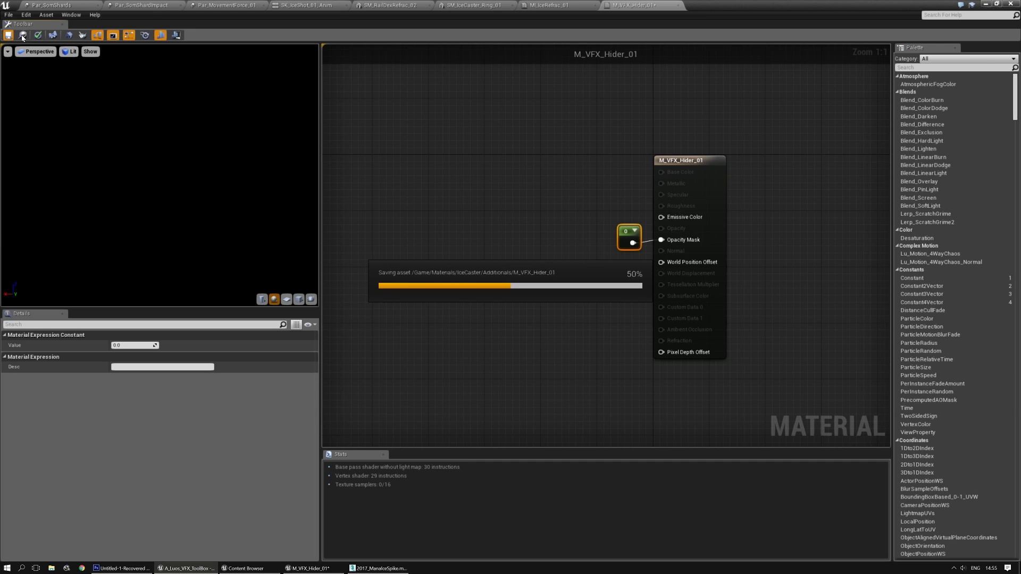
pyautogui.click(23, 36)
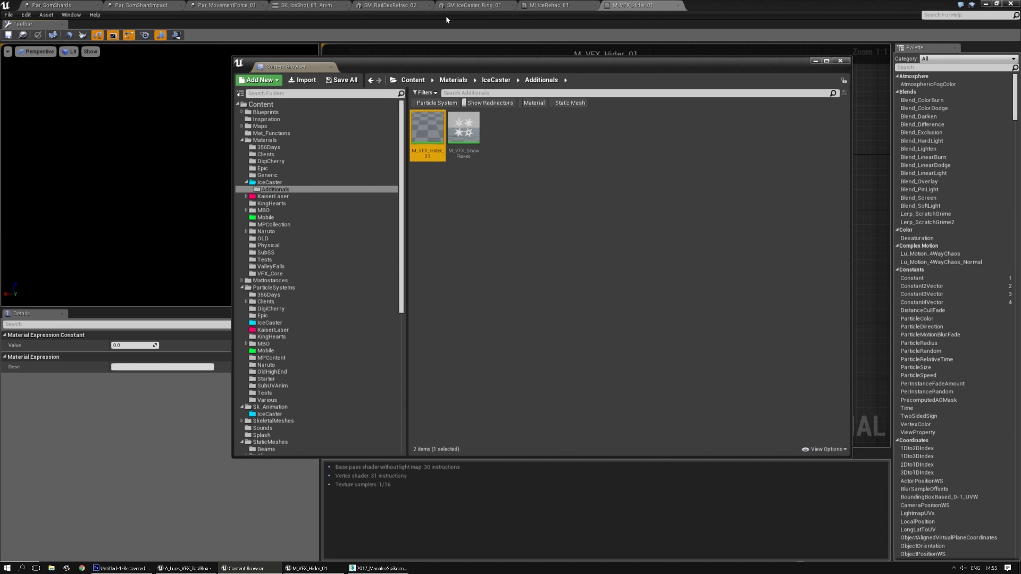
# Go back to SK_IceShot_01_Anim, inspect the Plane001 bone and skeleton settings, and open the SK_IceShot_01 mesh editor
pyautogui.click(537, 5)
pyautogui.click(472, 5)
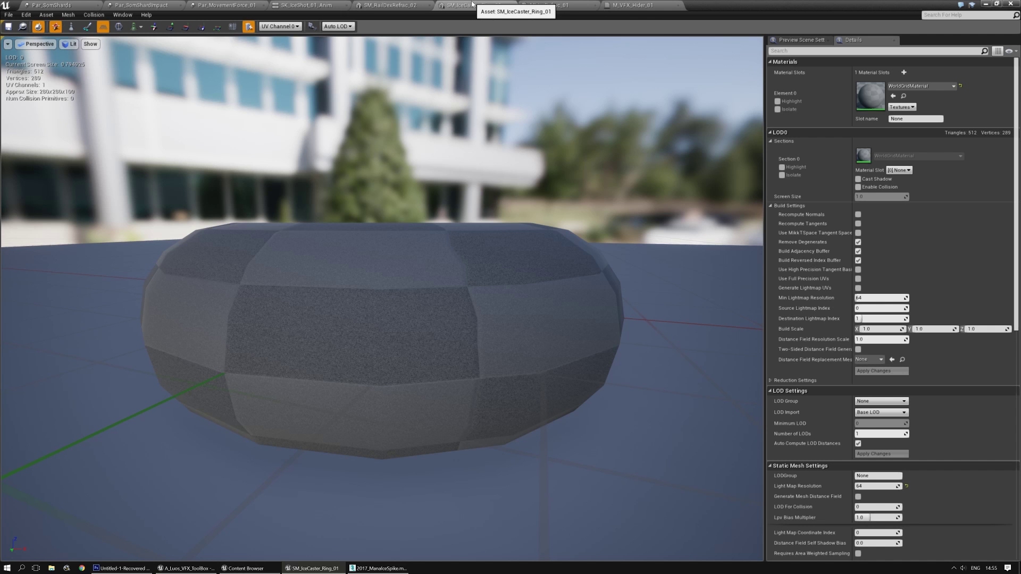
pyautogui.click(403, 4)
pyautogui.click(307, 5)
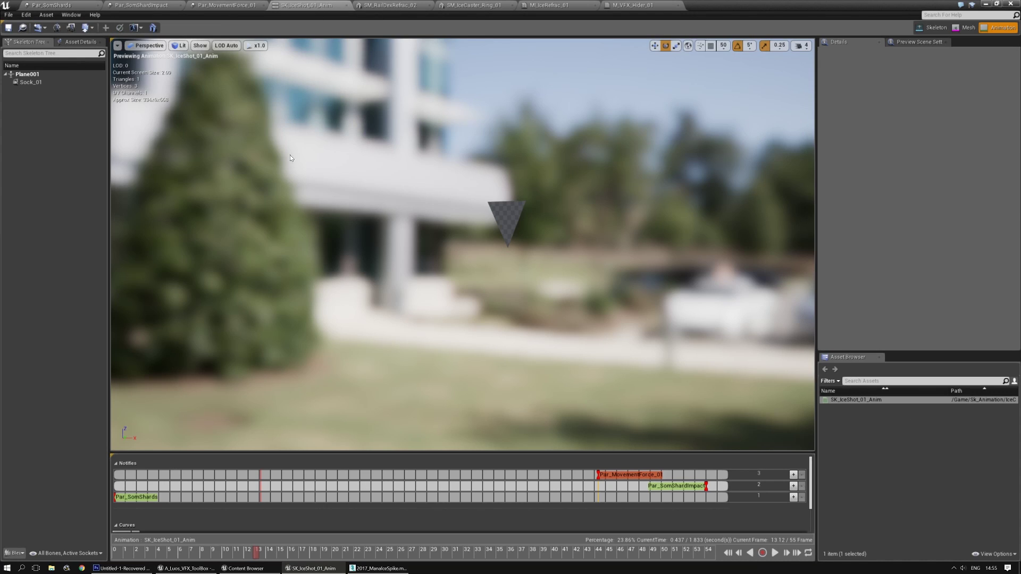
pyautogui.click(29, 74)
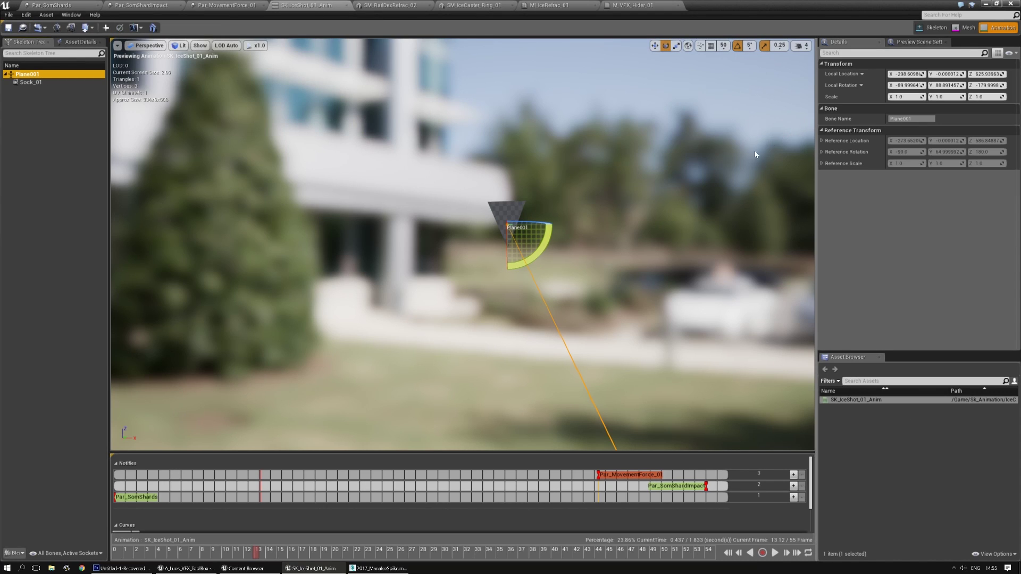
pyautogui.click(941, 29)
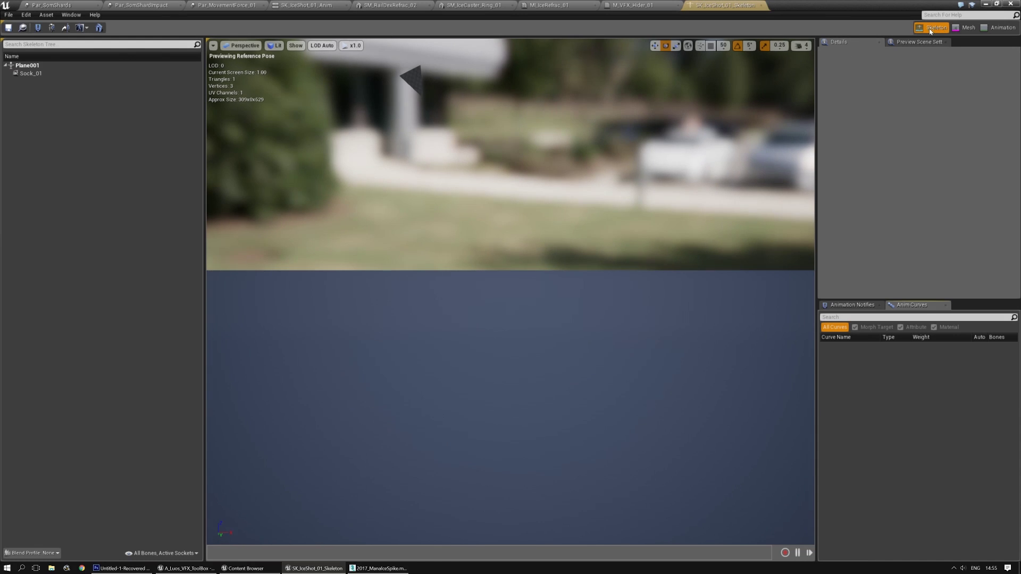
pyautogui.click(27, 66)
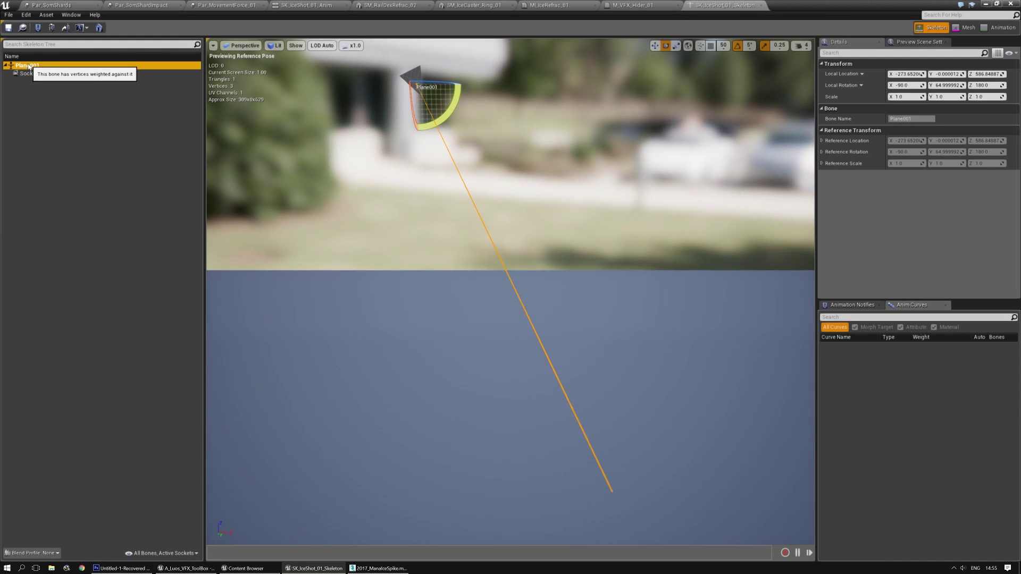
pyautogui.click(913, 42)
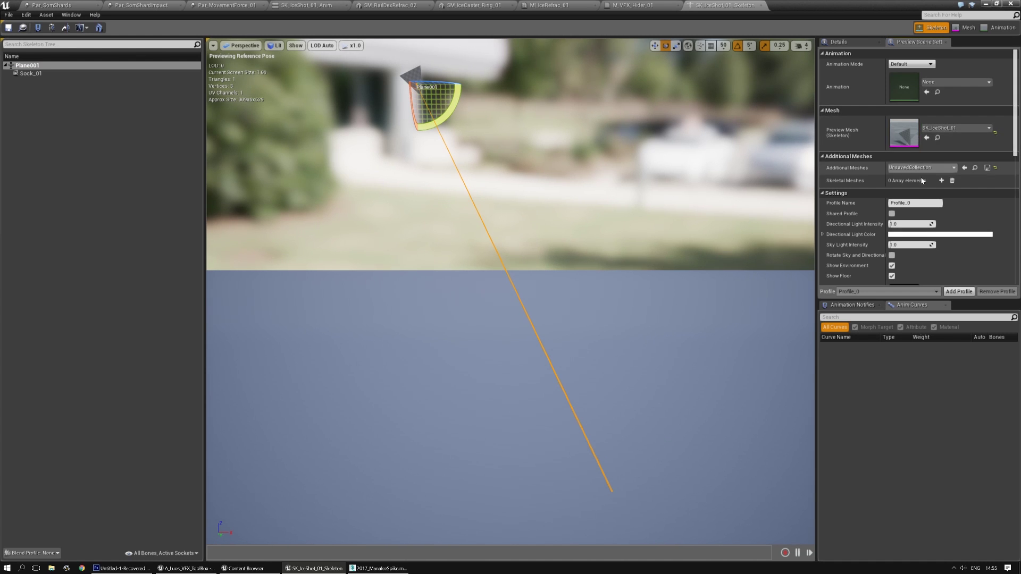
pyautogui.click(964, 27)
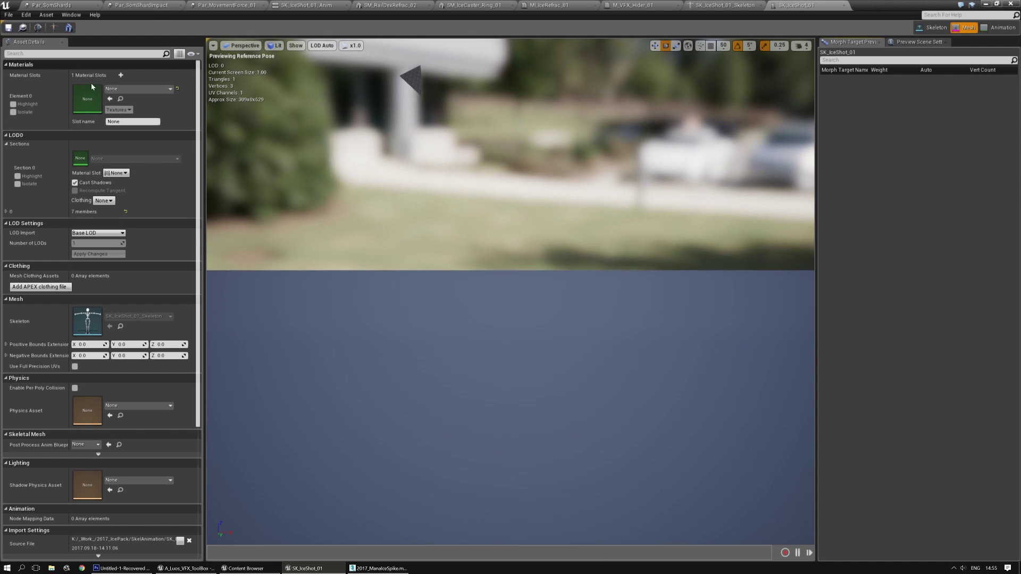
# Assign M_VFX_Hider_01 to the mesh's Element 0 material slot and check the preview from different angles
pyautogui.click(110, 100)
pyautogui.moveTo(415, 256)
pyautogui.mouseDown(button='right')
pyautogui.moveTo(408, 210)
pyautogui.moveTo(415, 256)
pyautogui.mouseUp(button='right')
pyautogui.moveTo(511, 291)
pyautogui.mouseDown(button='right')
pyautogui.moveTo(524, 291)
pyautogui.moveTo(505, 291)
pyautogui.mouseUp(button='right')
pyautogui.moveTo(445, 233); pyautogui.dragTo(392, 233, button='right')
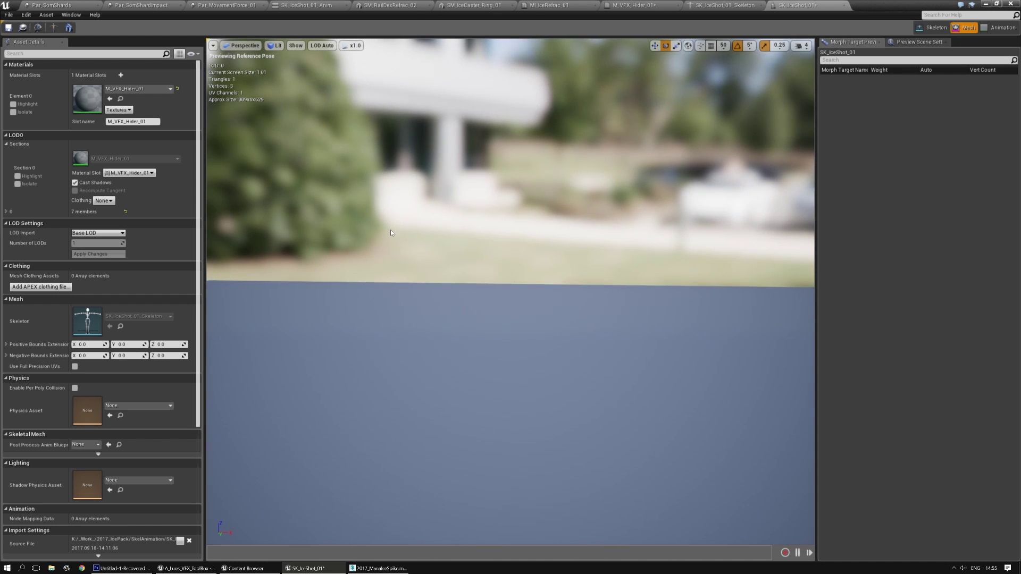
pyautogui.moveTo(411, 302); pyautogui.dragTo(414, 293, button='right')
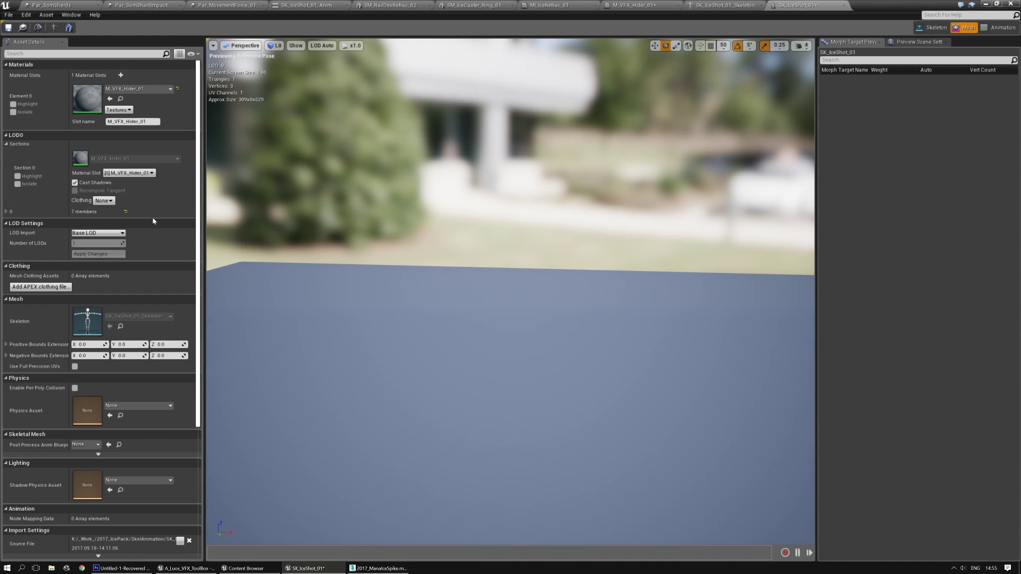
# Disable Cast Shadows on Section 0 of SK_IceShot_01, look through the remaining mesh settings and save the mesh
pyautogui.click(74, 184)
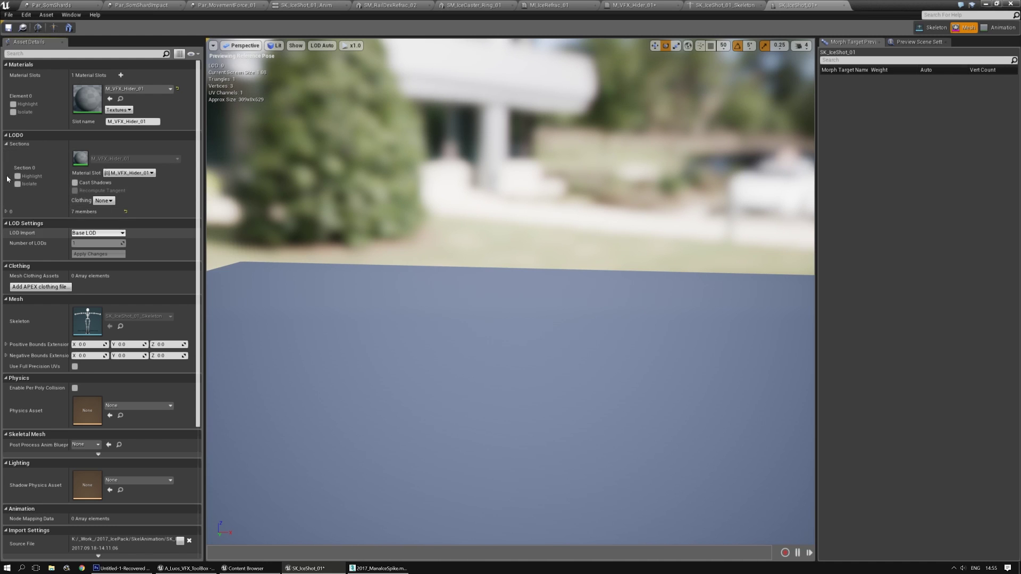
pyautogui.click(5, 212)
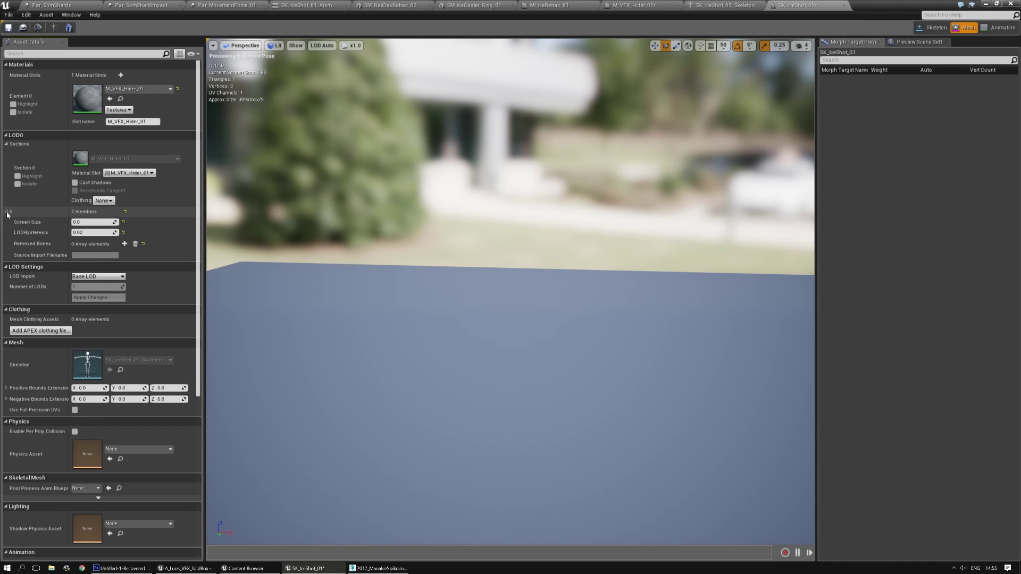
pyautogui.click(6, 212)
pyautogui.moveTo(199, 240); pyautogui.dragTo(199, 330)
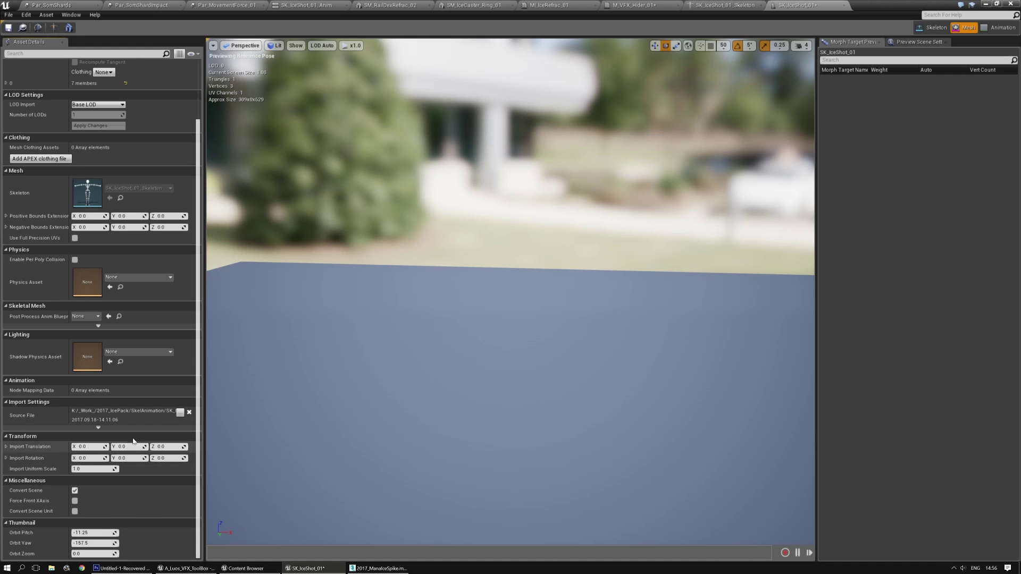
pyautogui.moveTo(197, 482); pyautogui.dragTo(202, 336)
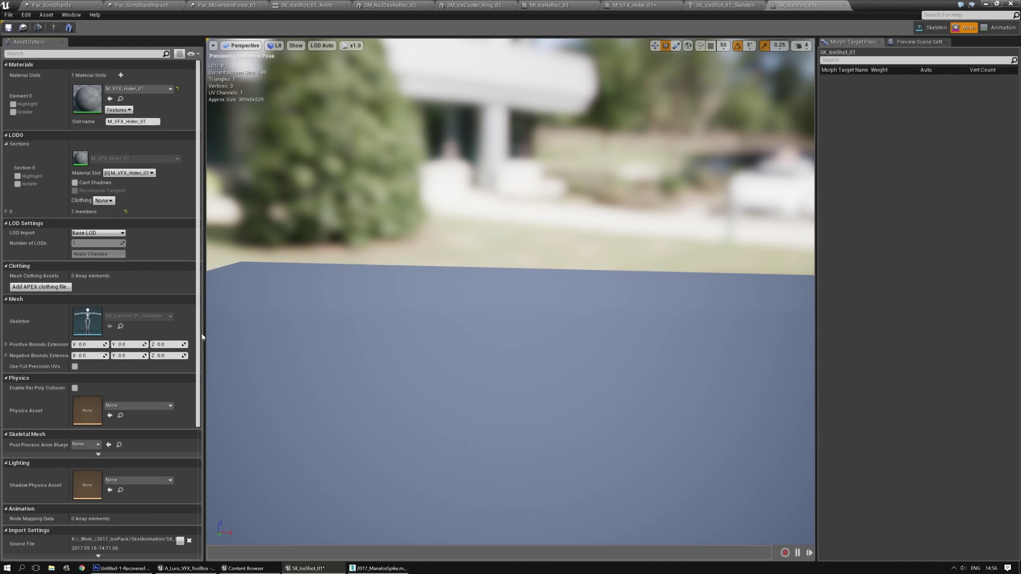
pyautogui.click(8, 29)
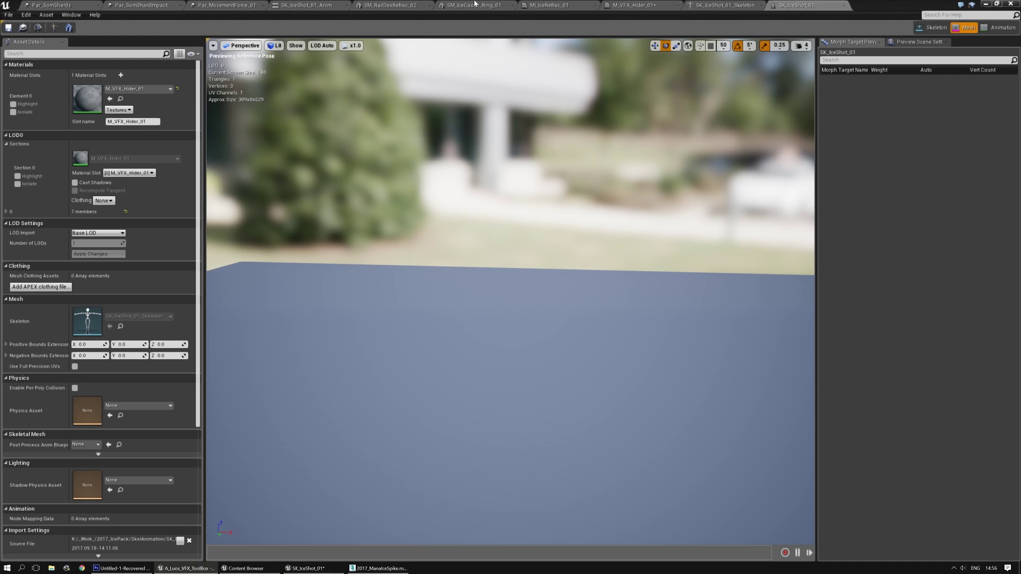
# Return to SK_IceShot_01_Anim, inspect the Sock_01 socket and watch the playing ice shot from different angles and distances
pyautogui.click(474, 4)
pyautogui.click(396, 5)
pyautogui.click(314, 4)
pyautogui.moveTo(682, 419); pyautogui.dragTo(692, 435, button='right')
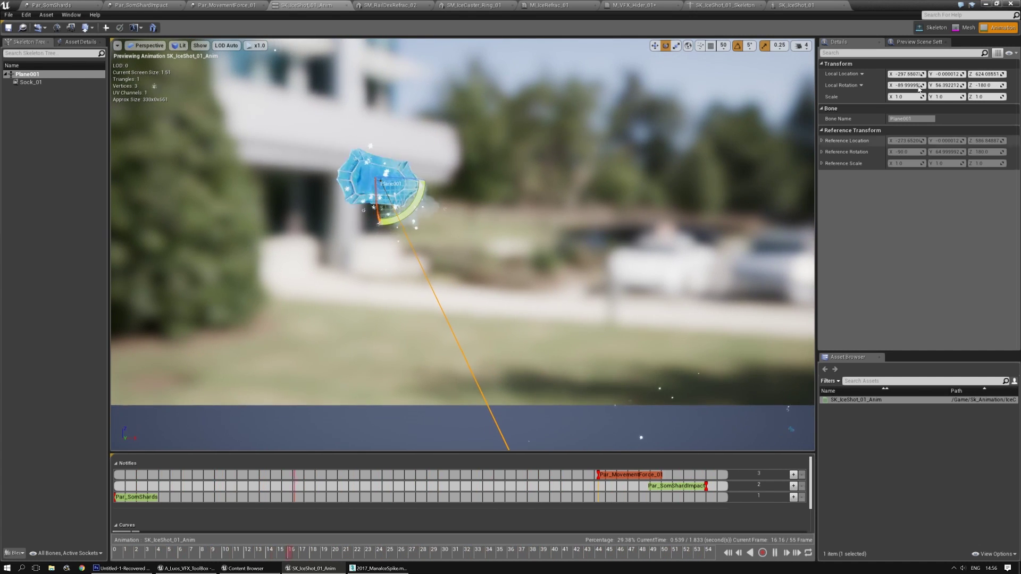
pyautogui.click(16, 82)
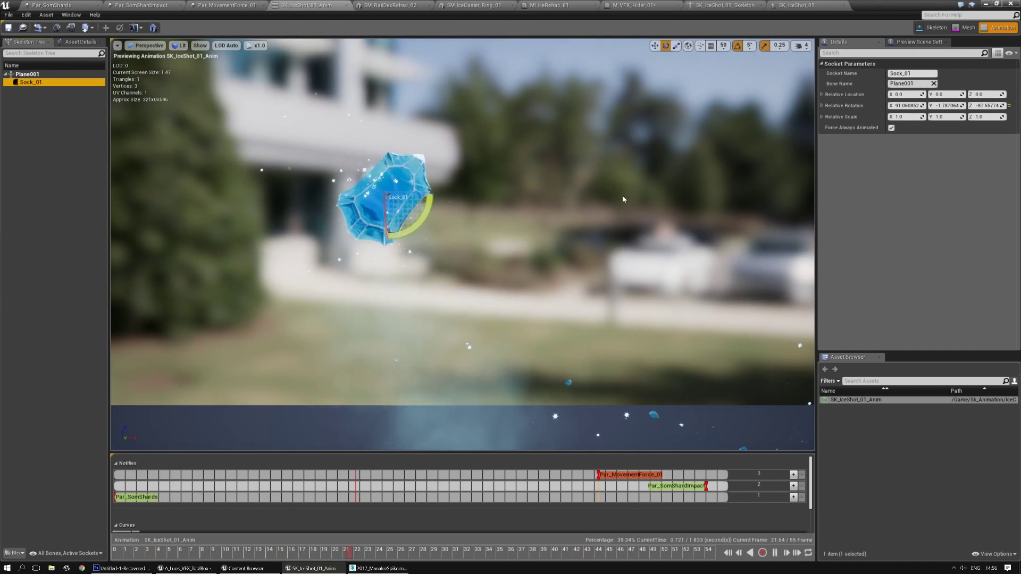
pyautogui.click(16, 110)
pyautogui.moveTo(597, 190)
pyautogui.mouseDown(button='right')
pyautogui.moveTo(581, 148)
pyautogui.moveTo(602, 132)
pyautogui.moveTo(597, 94)
pyautogui.moveTo(589, 213)
pyautogui.moveTo(588, 202)
pyautogui.mouseUp(button='right')
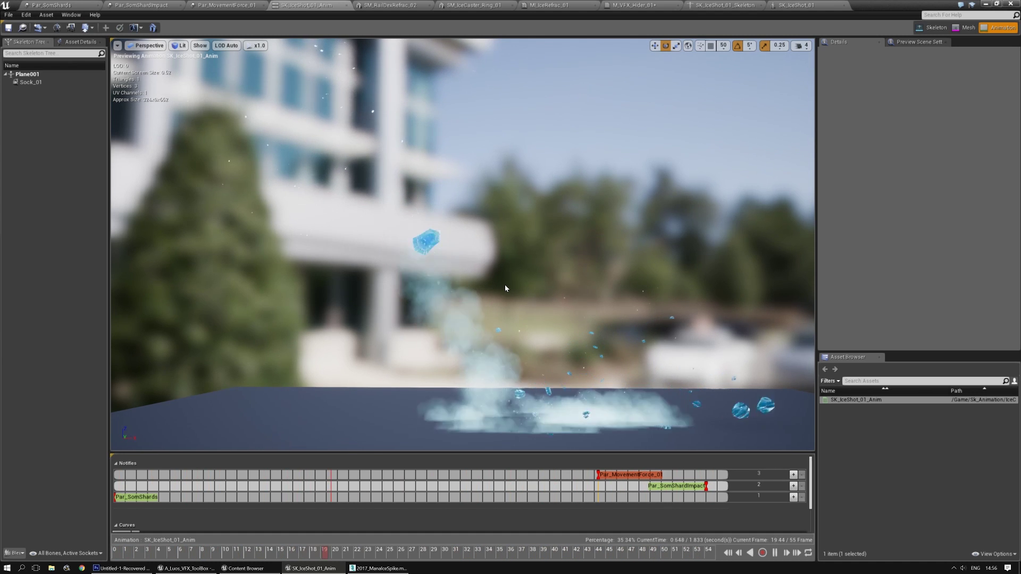
pyautogui.moveTo(505, 285); pyautogui.dragTo(519, 311, button='right')
pyautogui.press('w')
pyautogui.press('w')
pyautogui.press('s')
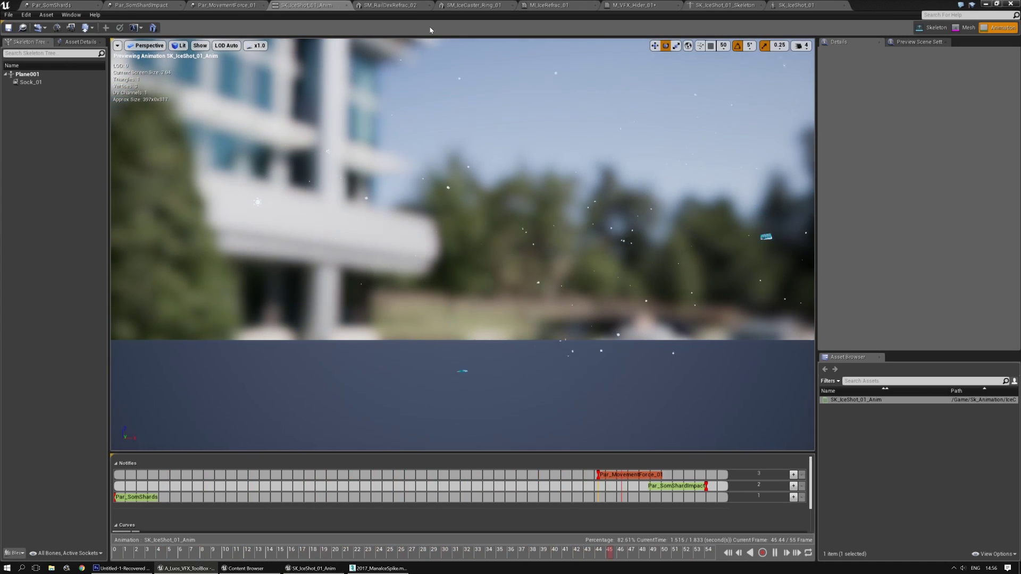
# Close the open static mesh, MI_IceRefrac_01, M_VFX_Hider_01, skeleton and SK_IceShot_01 mesh editors, keeping the animation and particle systems open
pyautogui.click(407, 6)
pyautogui.click(429, 7)
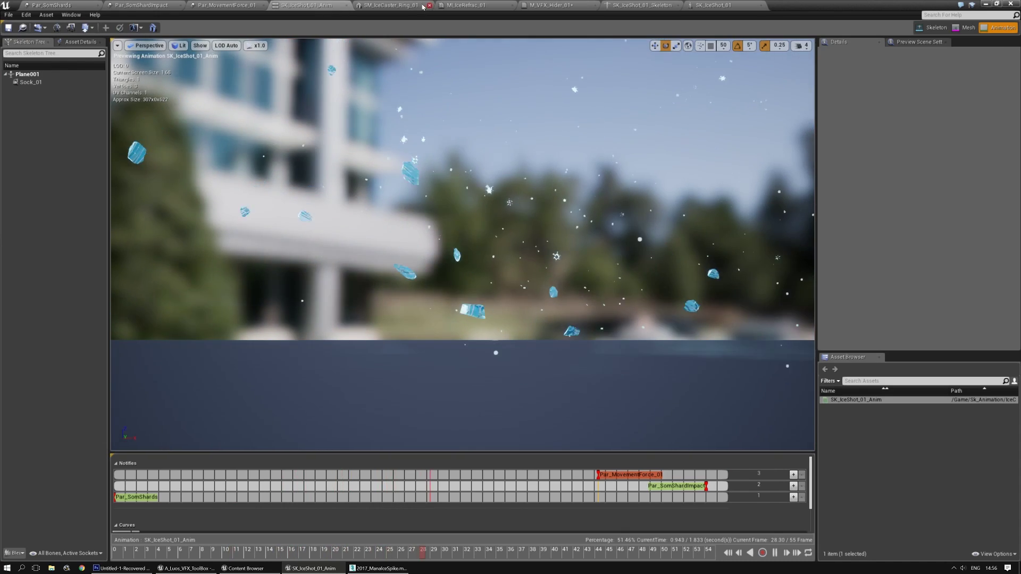
pyautogui.click(429, 7)
pyautogui.click(428, 7)
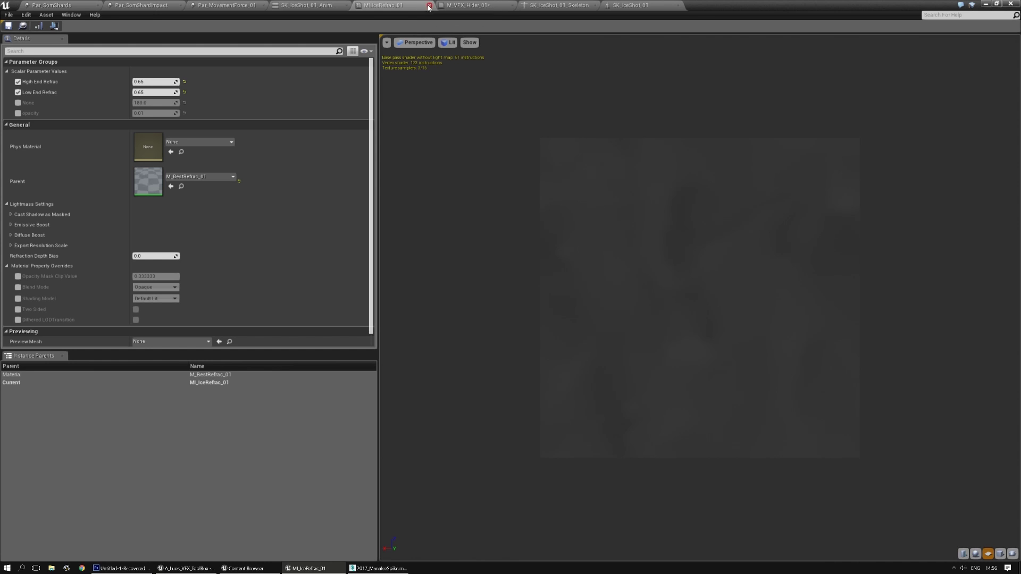
pyautogui.click(411, 7)
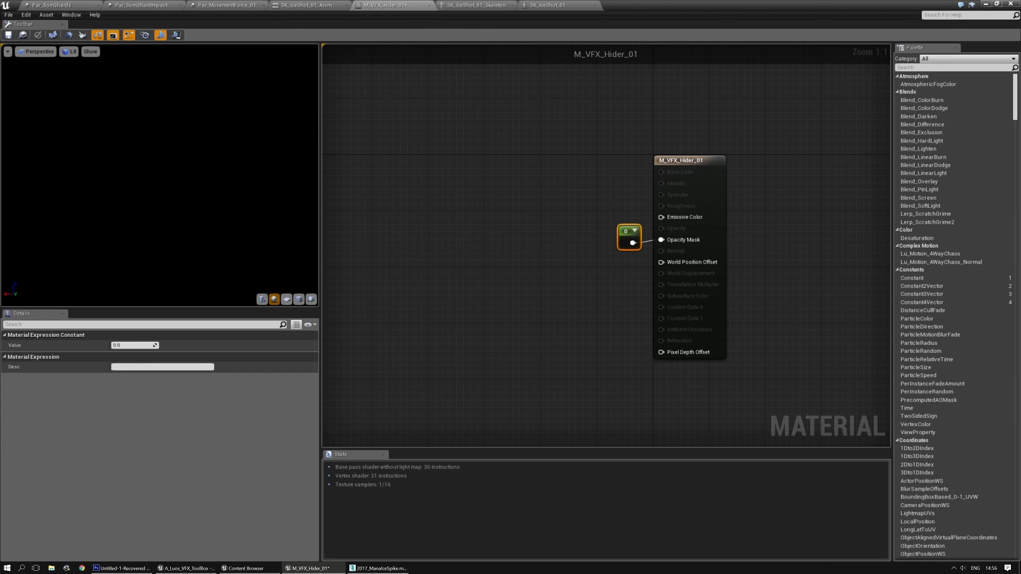
pyautogui.click(429, 5)
pyautogui.click(391, 6)
pyautogui.click(429, 6)
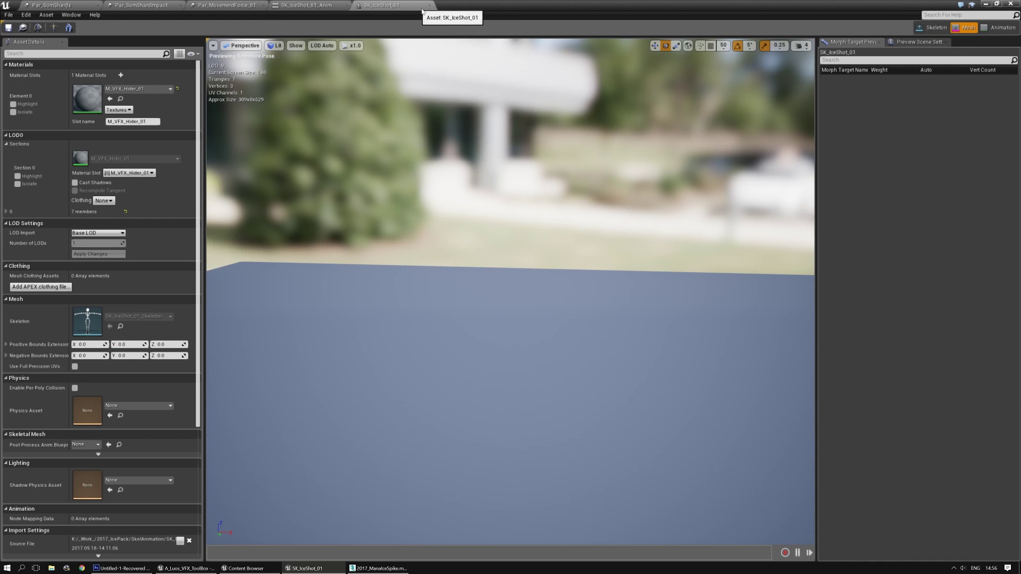
pyautogui.click(430, 6)
# In Par_MovementForce_01, set the Start Size Max of both SnowFlakes emitters to 4 on all axes and save
pyautogui.click(224, 6)
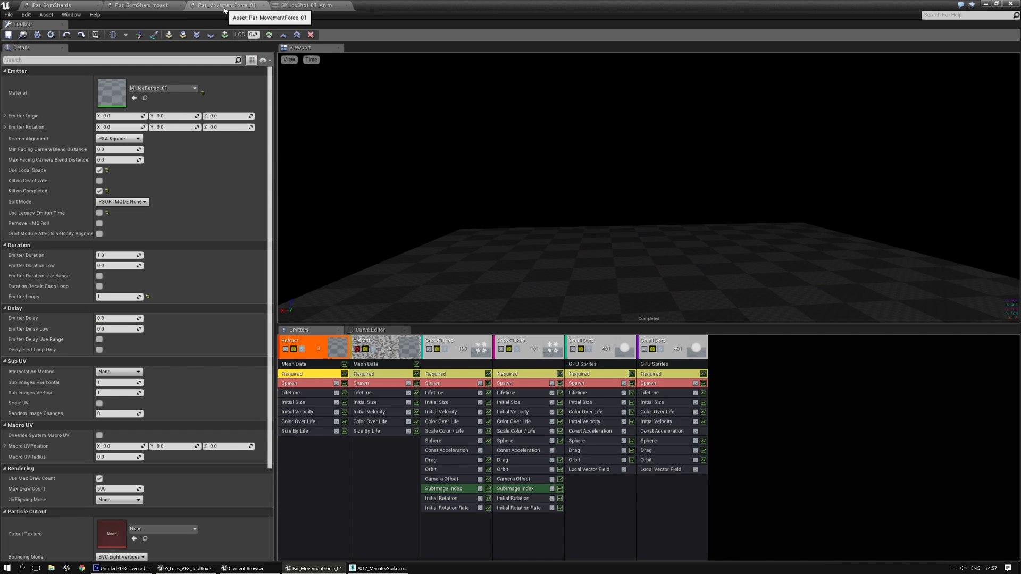
pyautogui.click(447, 402)
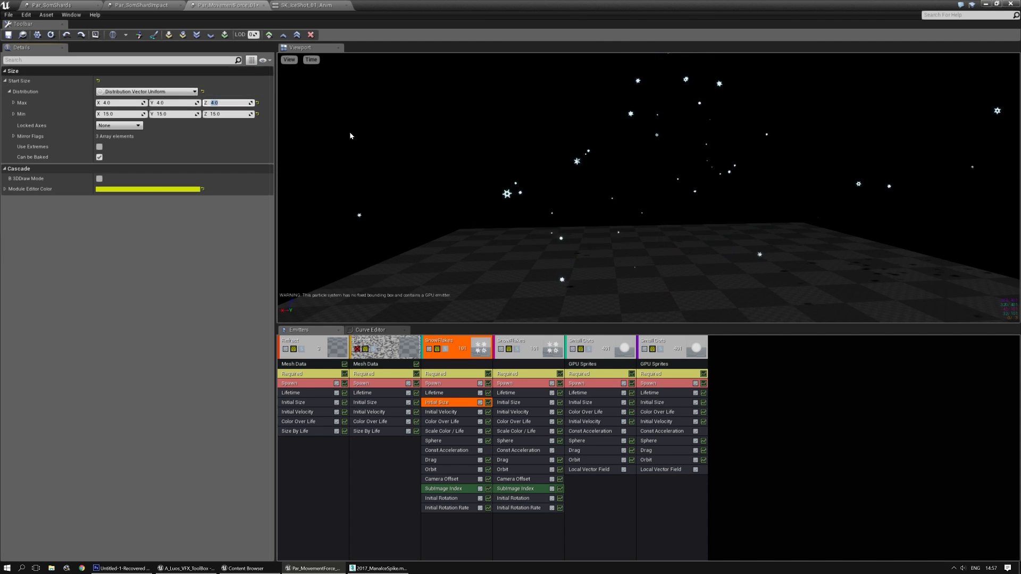
pyautogui.click(512, 403)
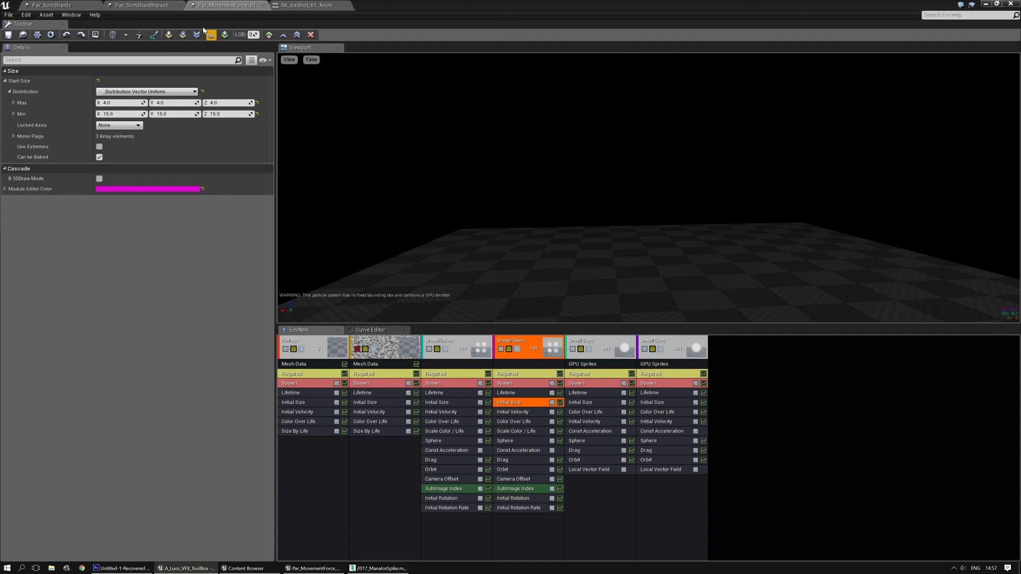
# In Par_SomShardImpact, set the SnowFlakes emitter's Start Size to Max 4 and Min 12 on all axes and save
pyautogui.click(133, 5)
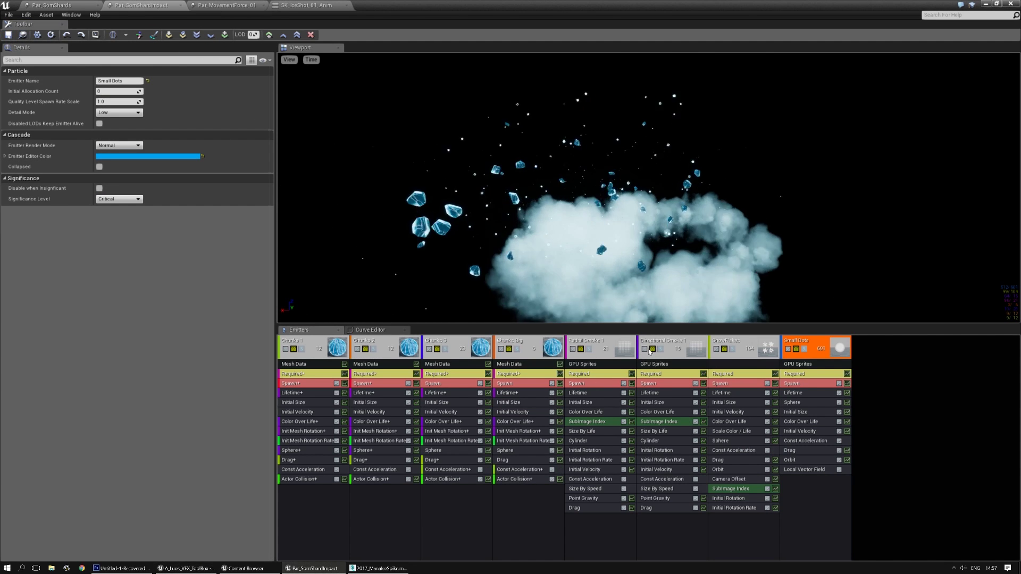
pyautogui.click(724, 405)
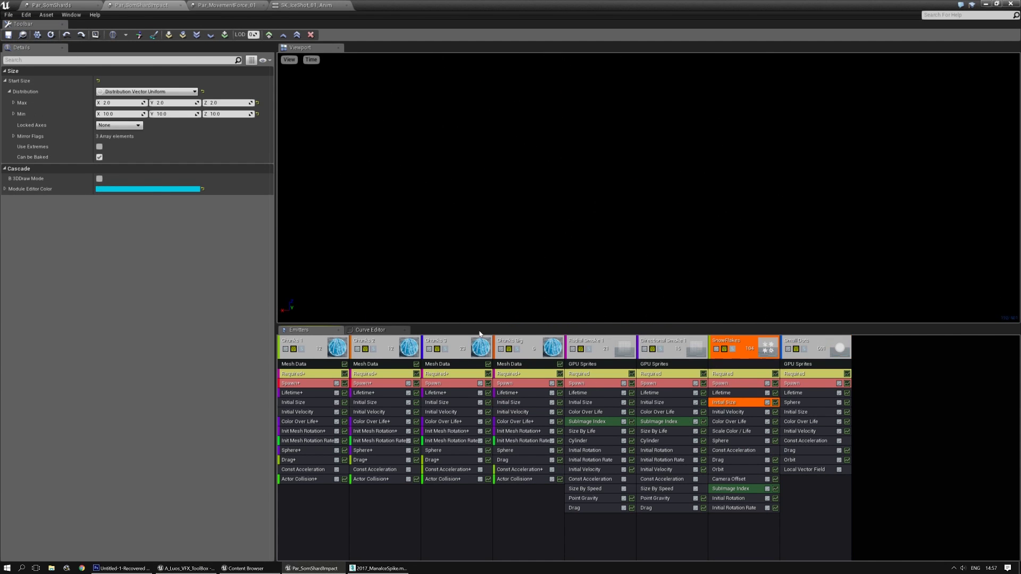
pyautogui.click(111, 103)
pyautogui.write('4')
pyautogui.press('Tab')
pyautogui.write('4')
pyautogui.press('Tab')
pyautogui.write('4')
pyautogui.press('Tab')
pyautogui.write('12')
pyautogui.press('Tab')
pyautogui.write('12')
pyautogui.press('Tab')
pyautogui.write('12')
pyautogui.press('Return')
pyautogui.click(8, 35)
# In Par_SomShards, set the SnowFlakes emitter's Start Size to Max 4 and Min 12 on all axes and save
pyautogui.click(52, 5)
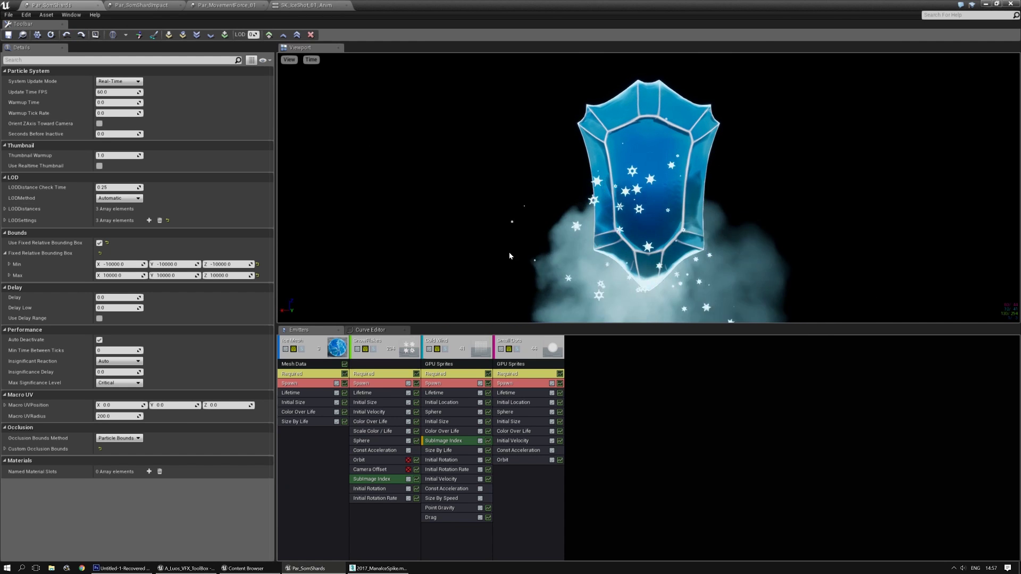
pyautogui.click(369, 403)
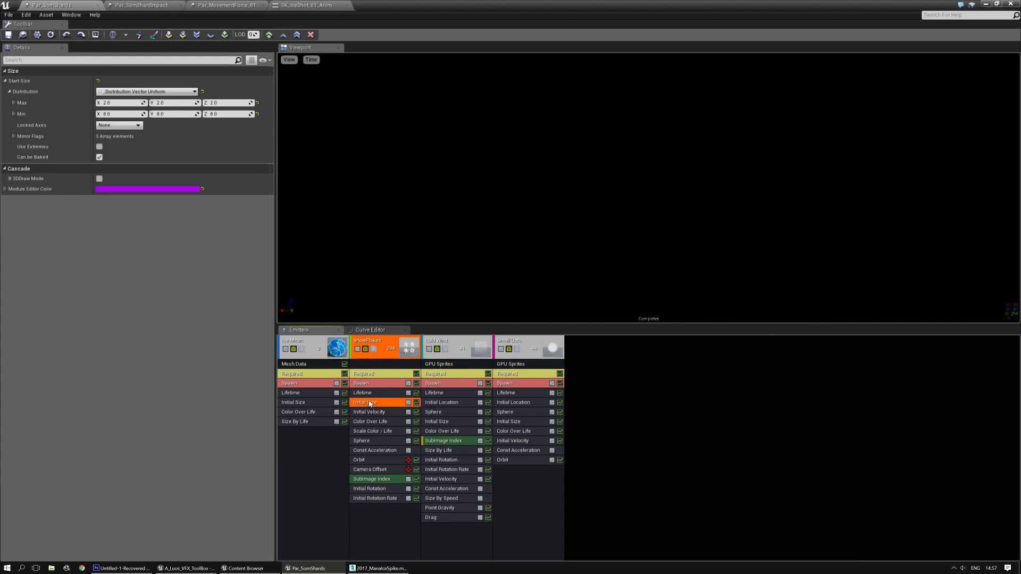
pyautogui.click(115, 103)
pyautogui.write('40')
pyautogui.press('Tab')
pyautogui.write('4.0')
pyautogui.press('Tab')
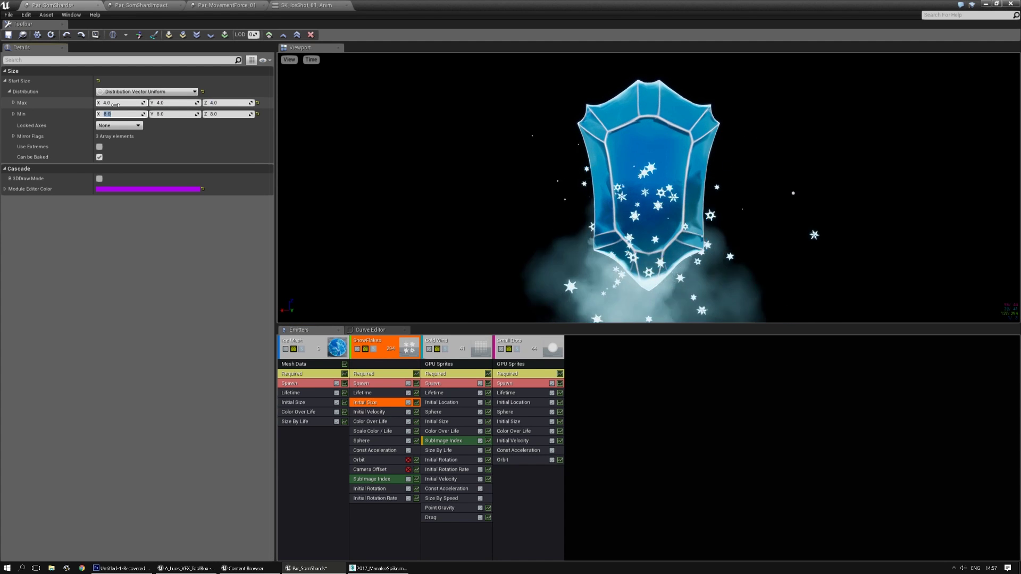
pyautogui.write('12')
pyautogui.press('Tab')
pyautogui.write('12')
pyautogui.press('Tab')
pyautogui.write('12')
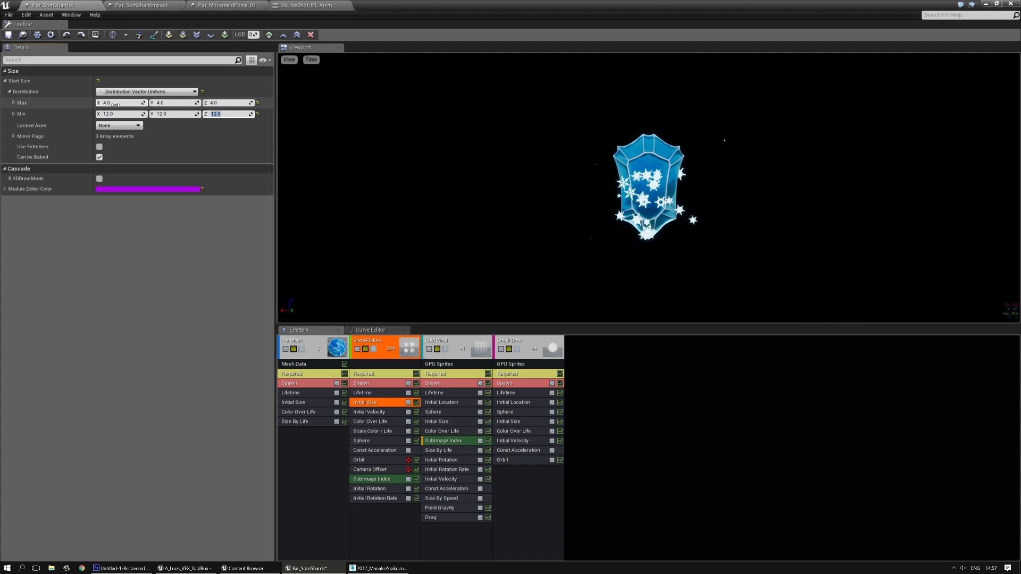
pyautogui.click(8, 35)
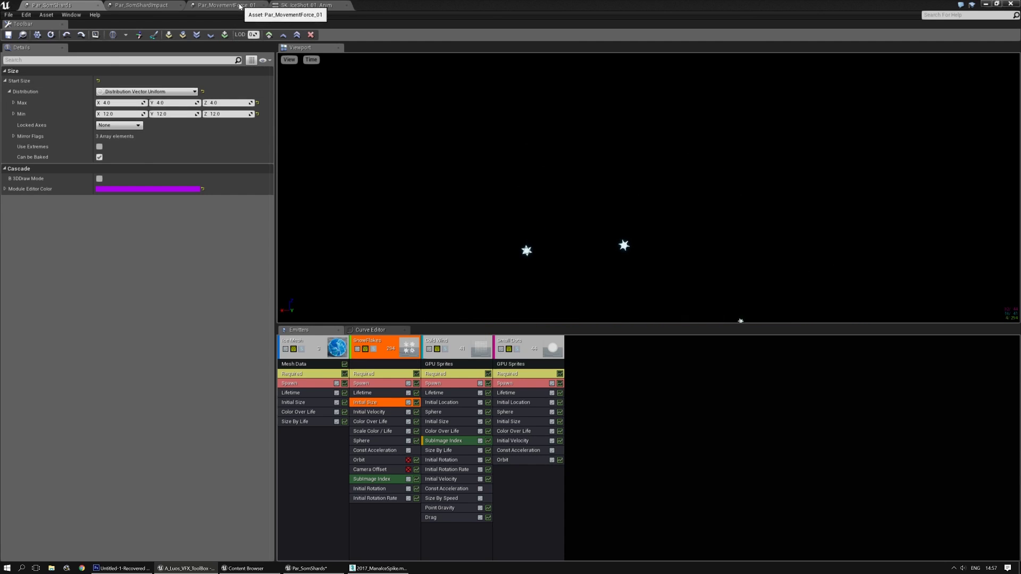
# Check the snowflake sizes in the SK_IceShot_01_Anim preview as the ice shot plays
pyautogui.click(307, 5)
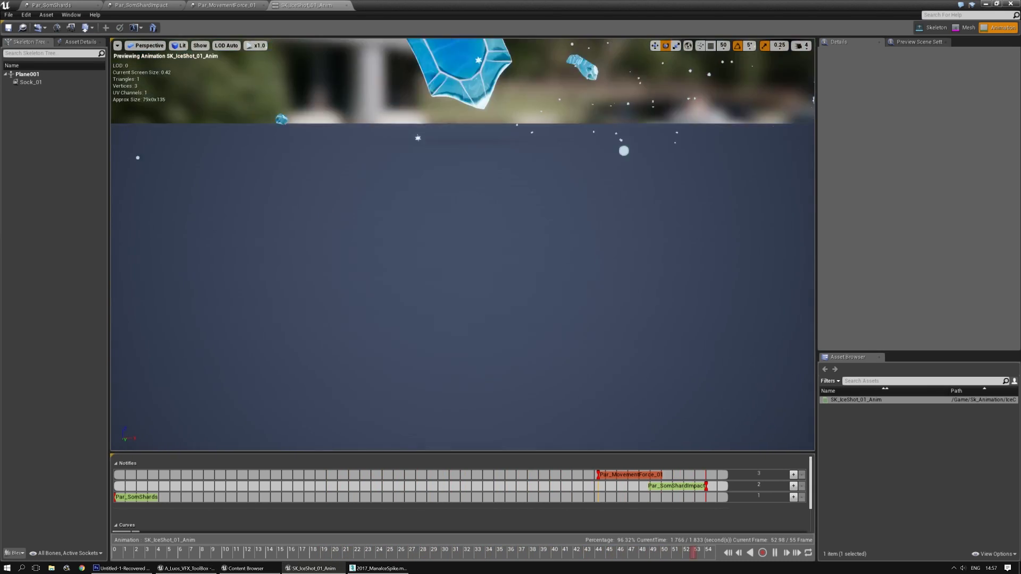
pyautogui.moveTo(483, 209); pyautogui.dragTo(485, 171, button='right')
pyautogui.moveTo(544, 230); pyautogui.dragTo(540, 227, button='right')
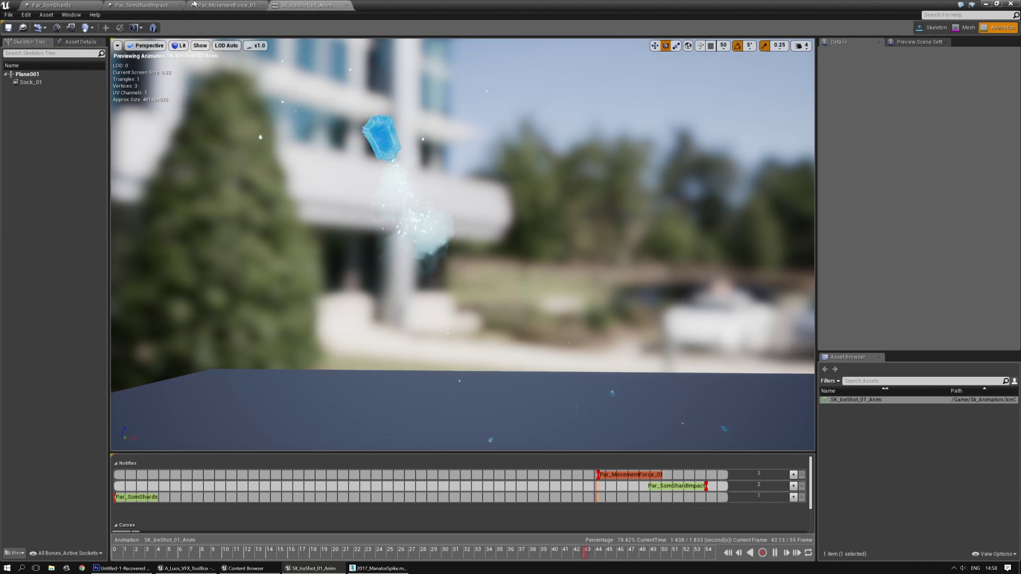
# Change the Par_SomShards SnowFlakes Start Size to Max 3 and Min 7 on all axes and save
pyautogui.click(51, 5)
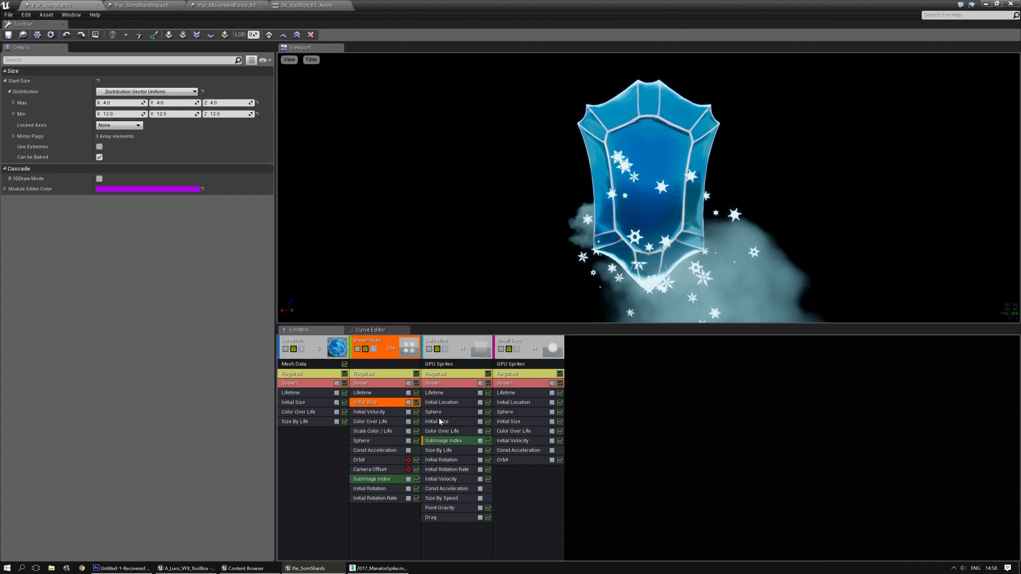
pyautogui.click(118, 103)
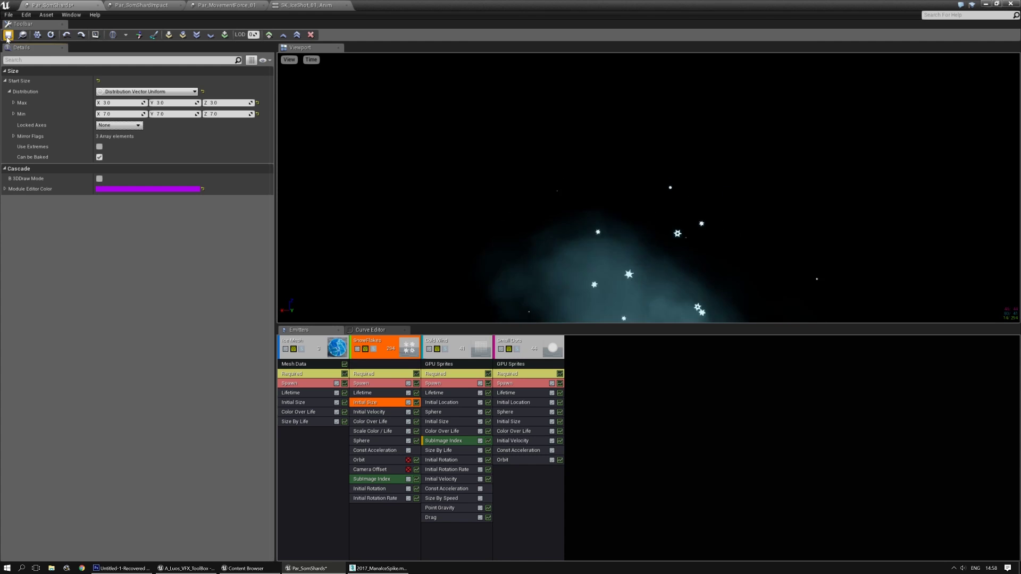
pyautogui.click(8, 35)
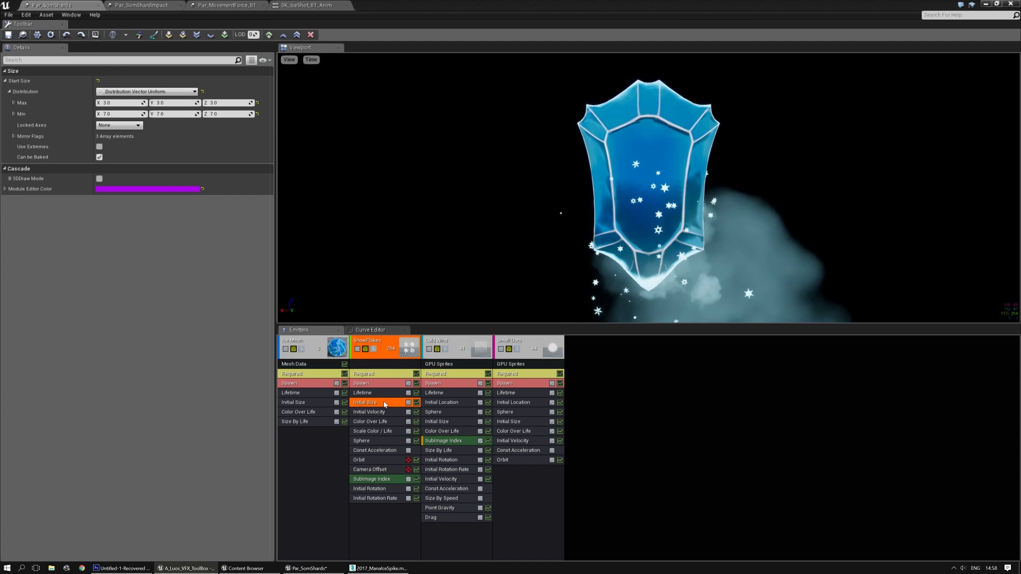
# Set the SnowFlakes Camera Offset curve in Par_SomShards to output -20 at 0 and -10 at 1, save, and return to SK_IceShot_01_Anim
pyautogui.click(400, 471)
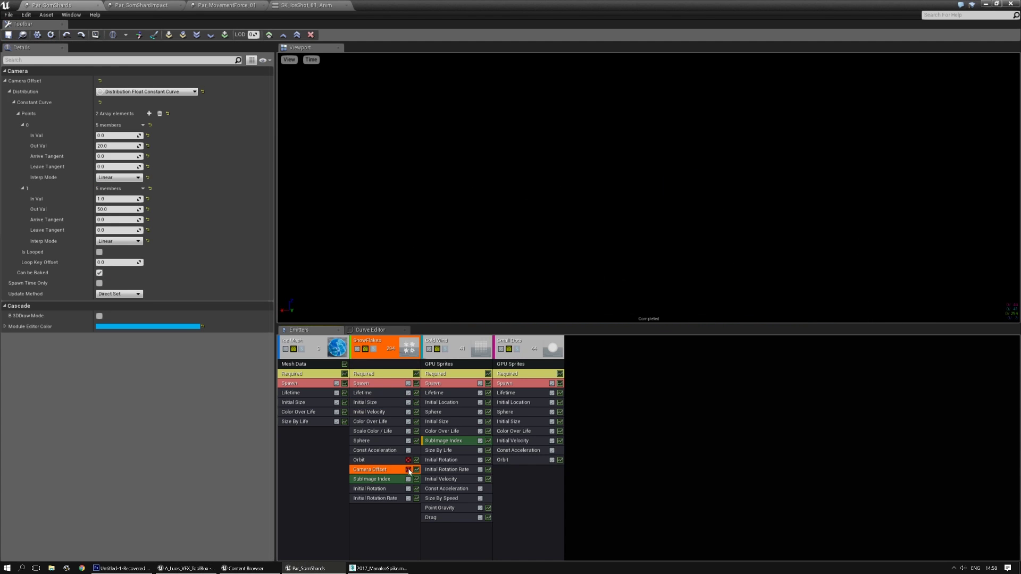
pyautogui.click(109, 145)
pyautogui.write('-20')
pyautogui.press('Return')
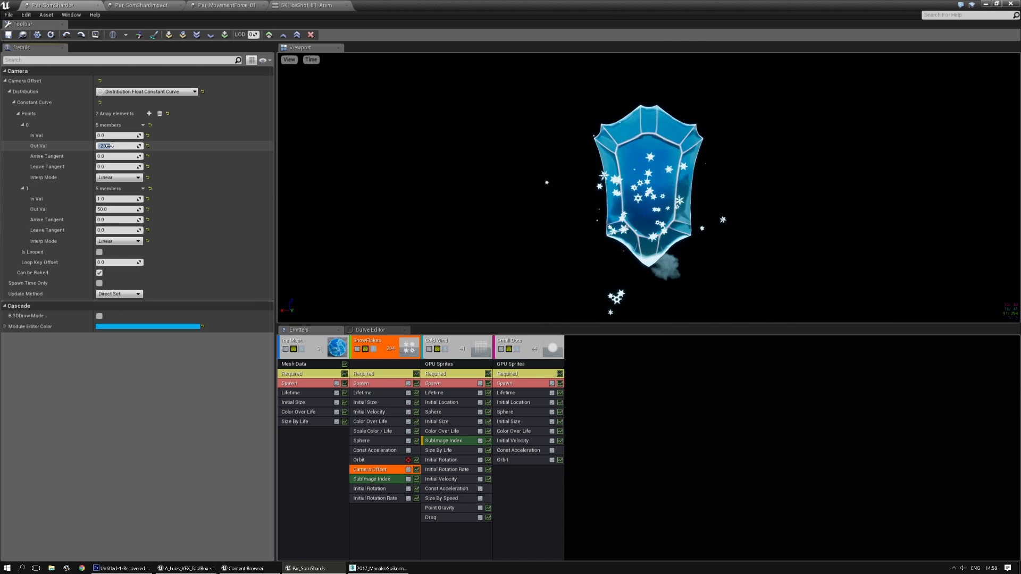
pyautogui.click(117, 209)
pyautogui.write('0')
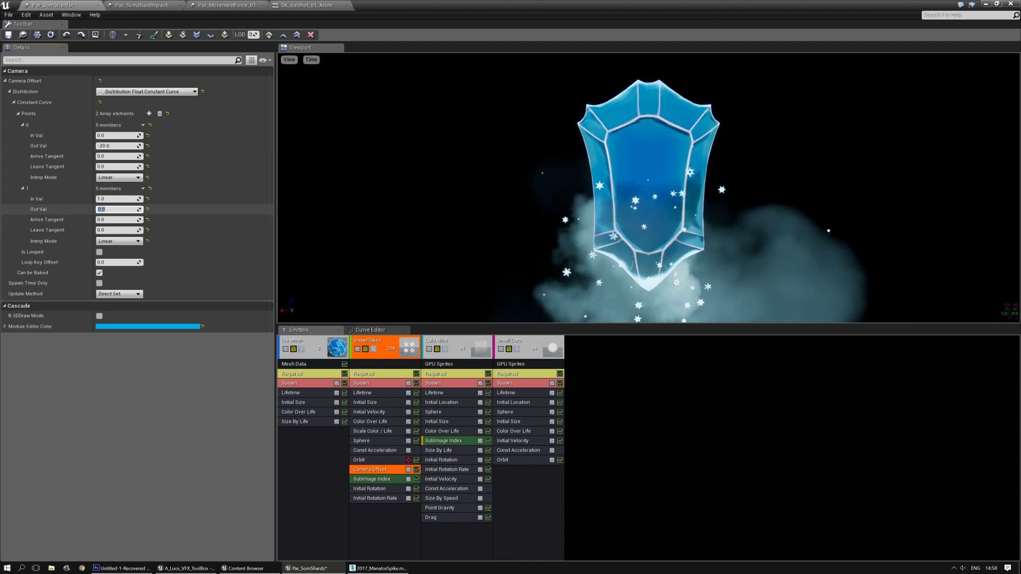
pyautogui.write('-1')
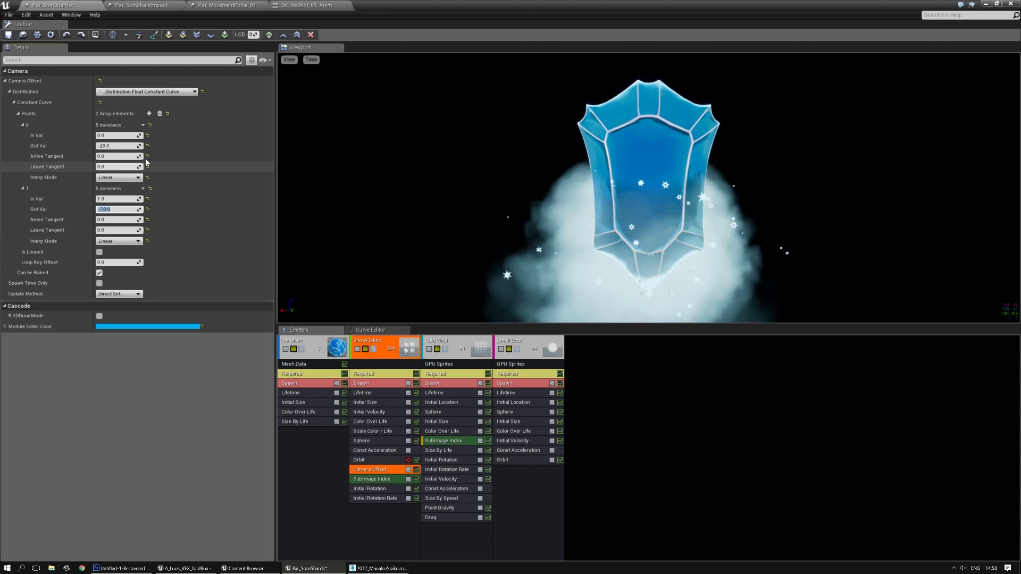
pyautogui.click(8, 36)
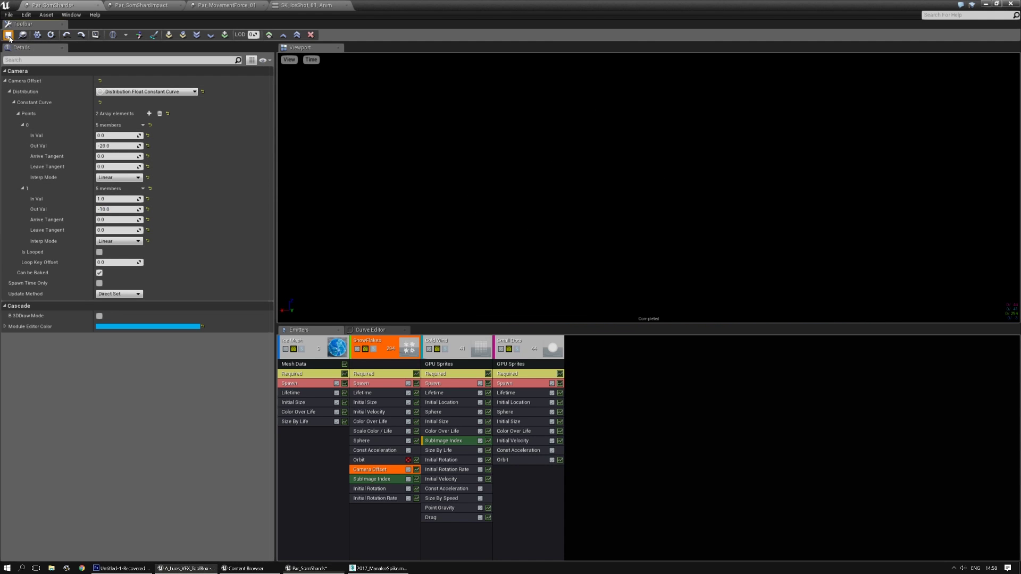
pyautogui.click(316, 5)
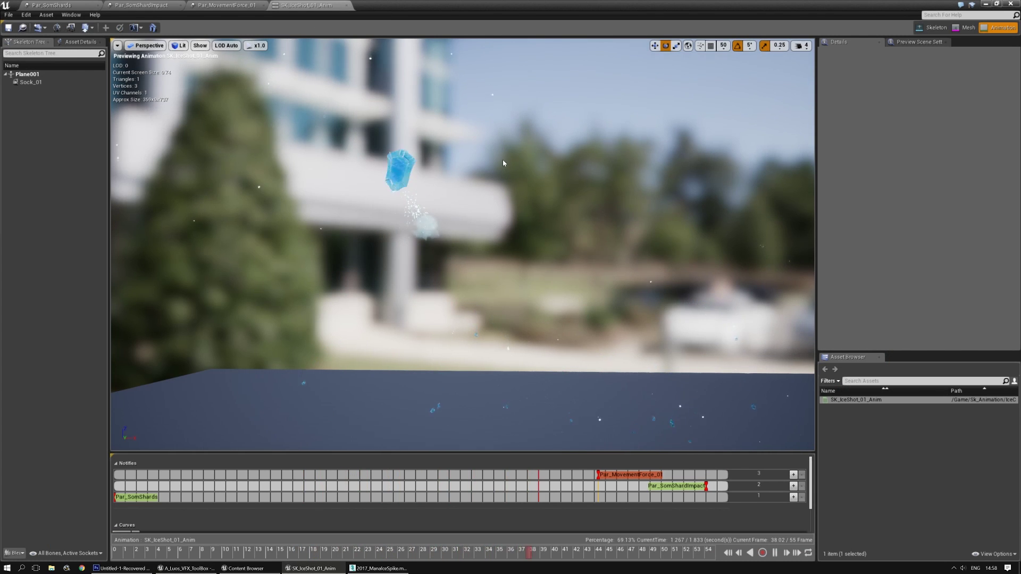
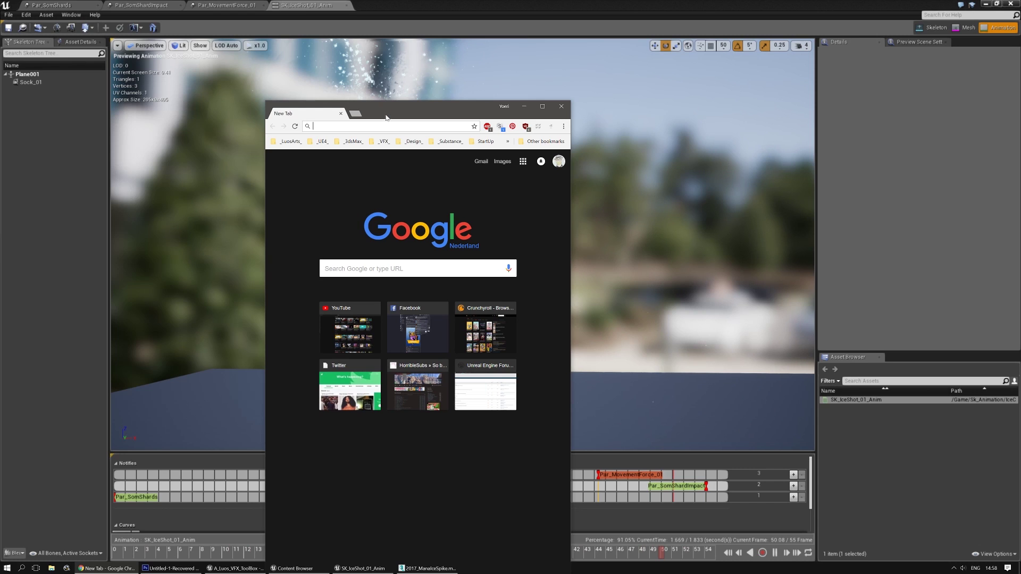
# Switch to Chrome, search for "secret of mana all magic", open the Special Spell Effects YouTube video and skip to about 3:20
pyautogui.write('secret of mana')
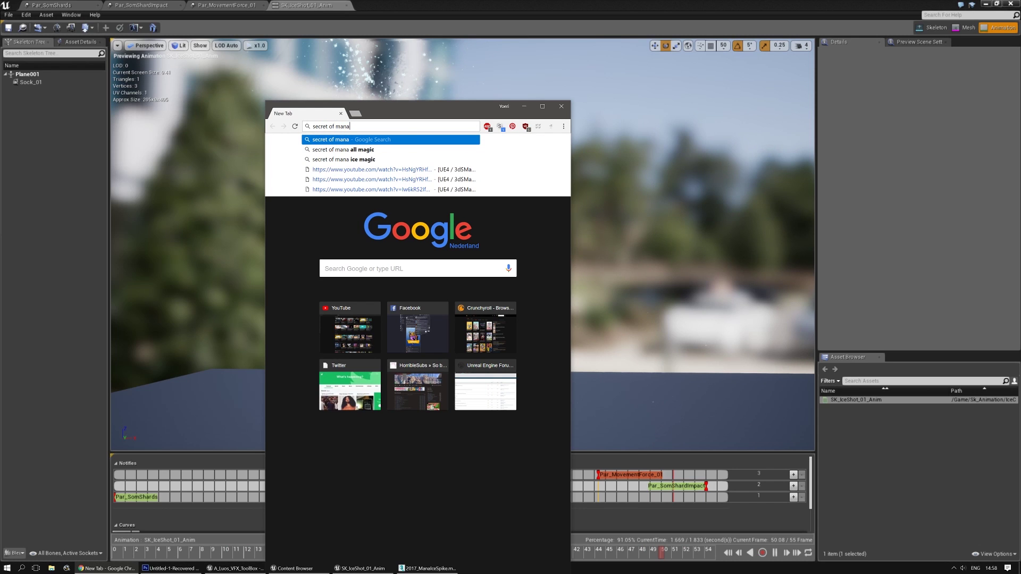
pyautogui.press('Return')
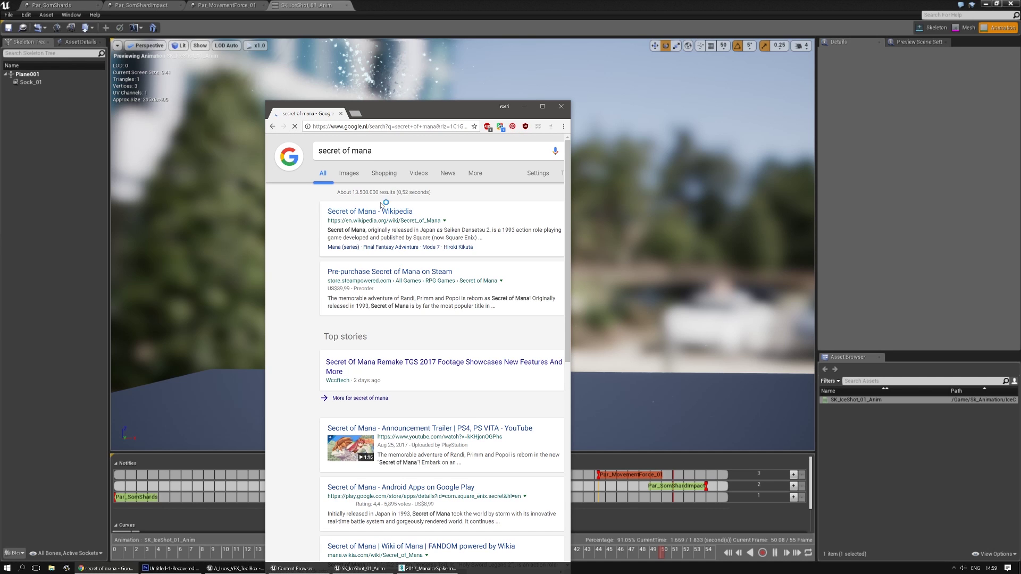
pyautogui.write('all magic')
pyautogui.press('Return')
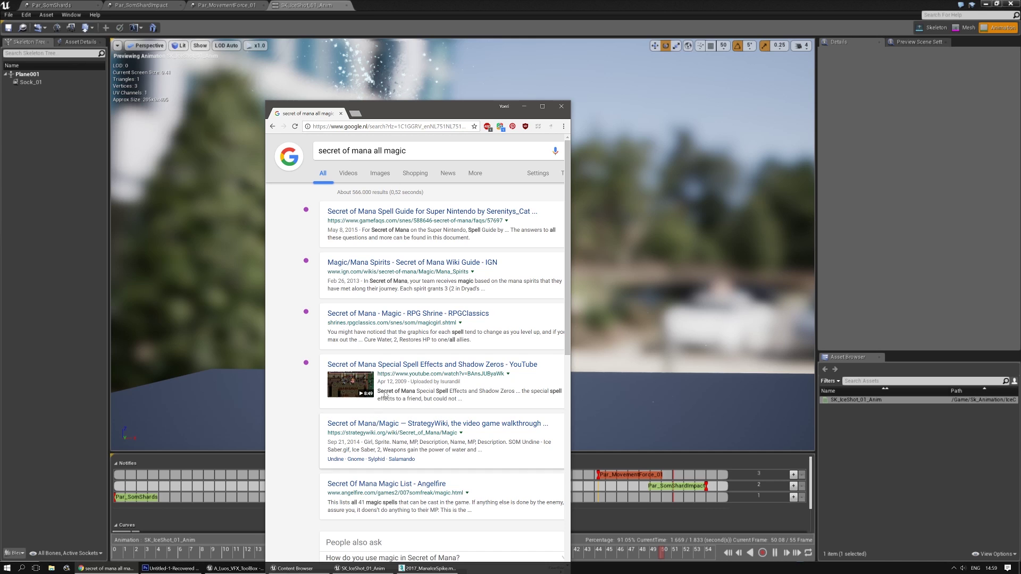
pyautogui.click(527, 365)
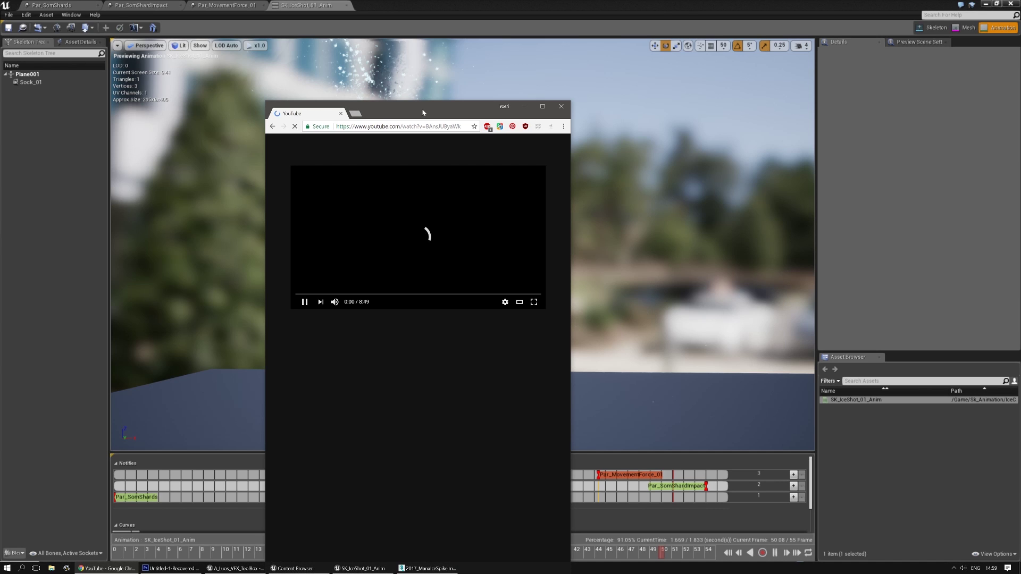
pyautogui.doubleClick(424, 112)
pyautogui.click(384, 497)
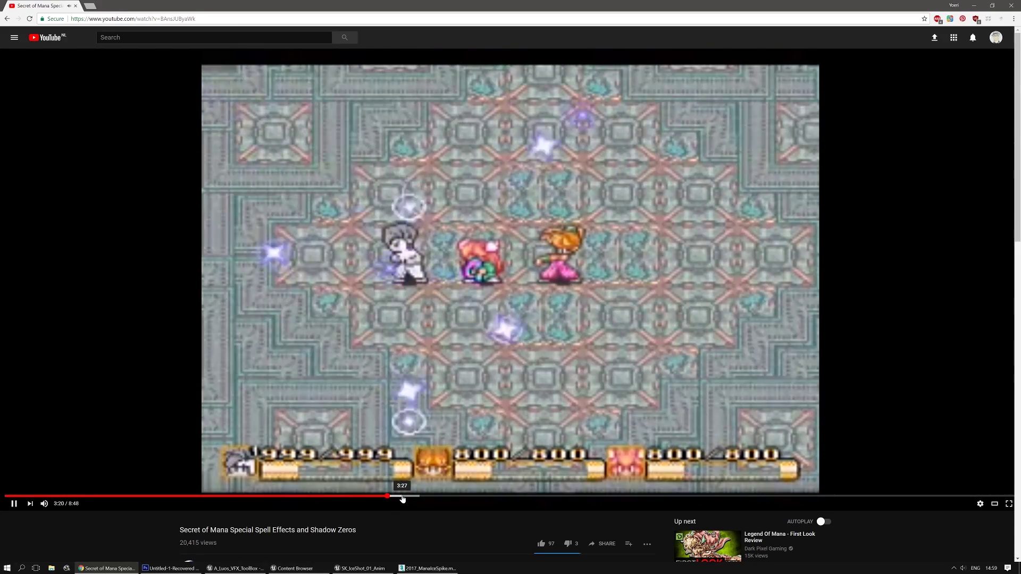
# Look further through the Secret of Mana spell effects video at about 3:27 and 3:38, and close the video
pyautogui.click(403, 496)
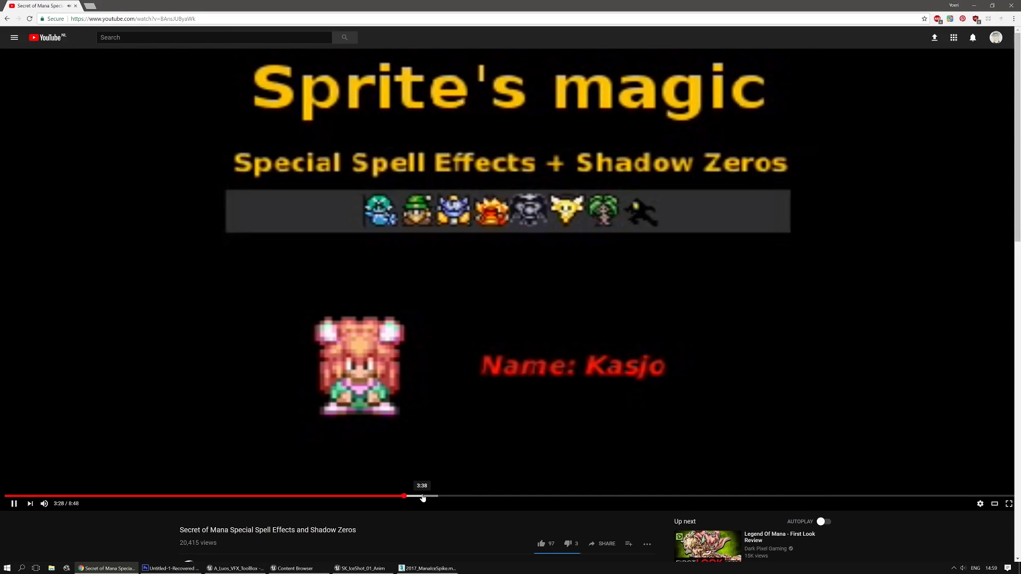
pyautogui.click(423, 496)
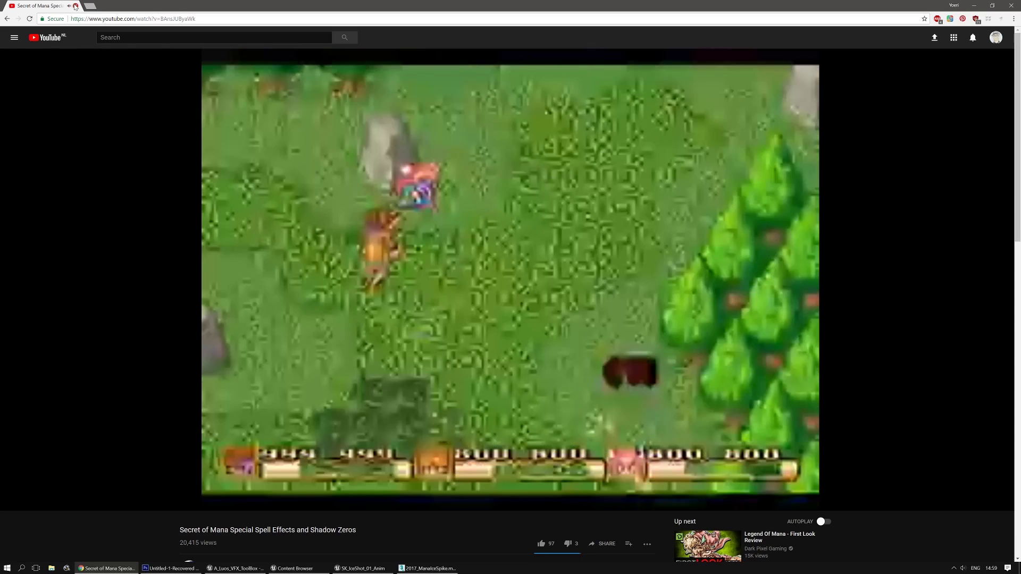
pyautogui.click(75, 6)
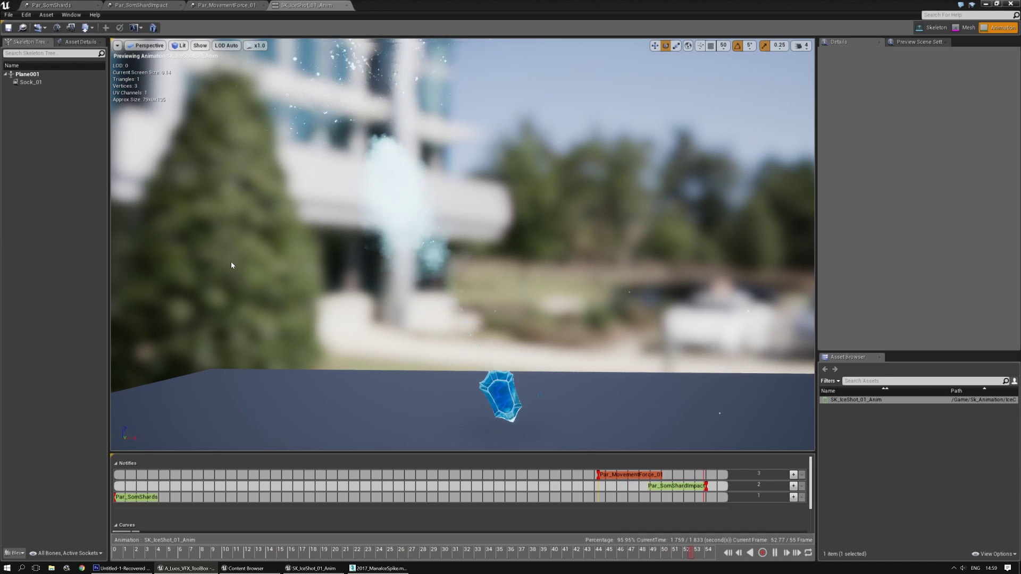
# Switch to Photoshop and close the Untitled-1-Recovered document without saving its changes
pyautogui.click(122, 568)
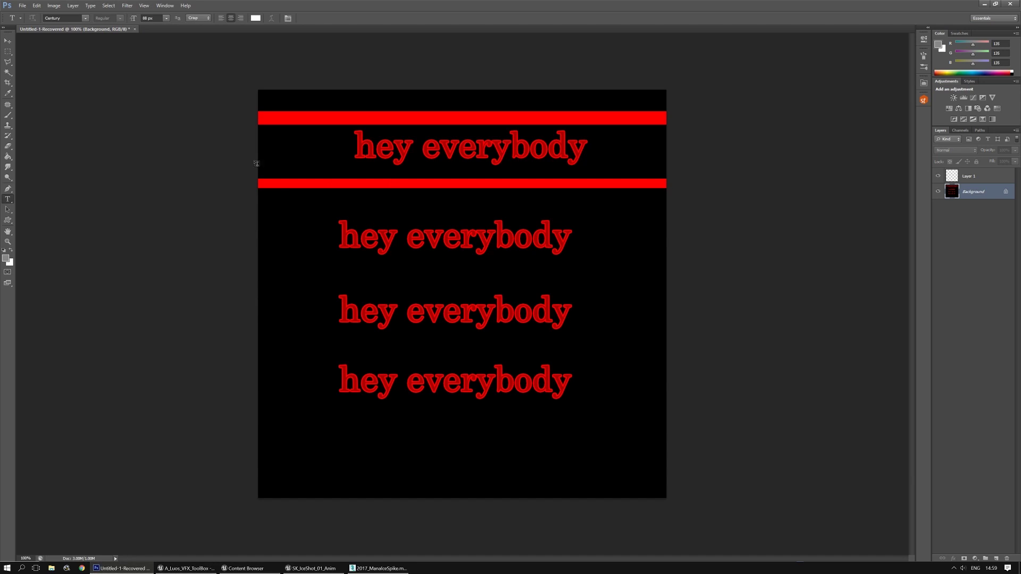
pyautogui.click(135, 29)
pyautogui.click(490, 210)
pyautogui.click(833, 470)
pyautogui.click(135, 29)
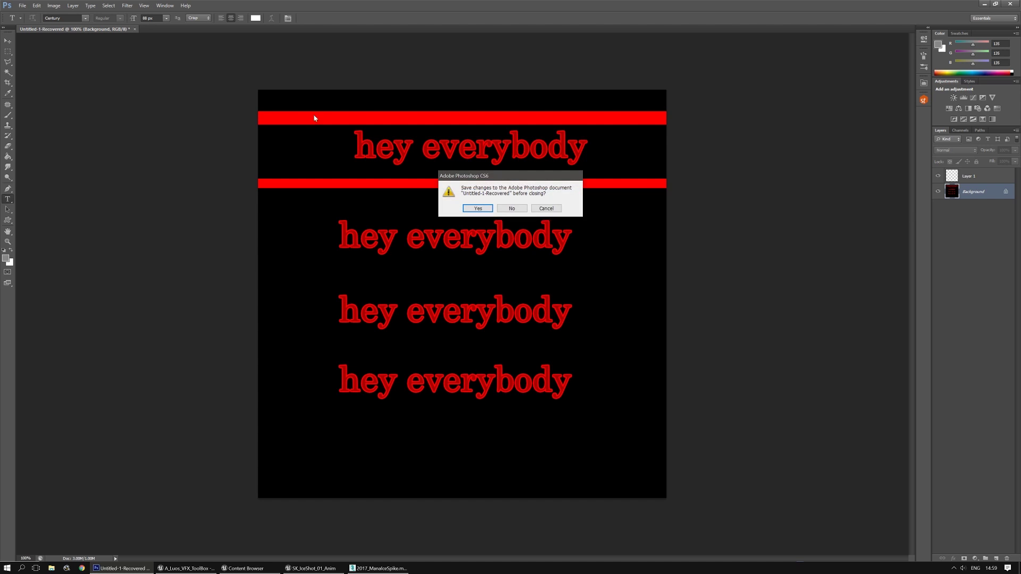
pyautogui.click(511, 209)
# Create a new 1024 × 1024 pixel RGB document with a white background and invert it to black
pyautogui.click(22, 6)
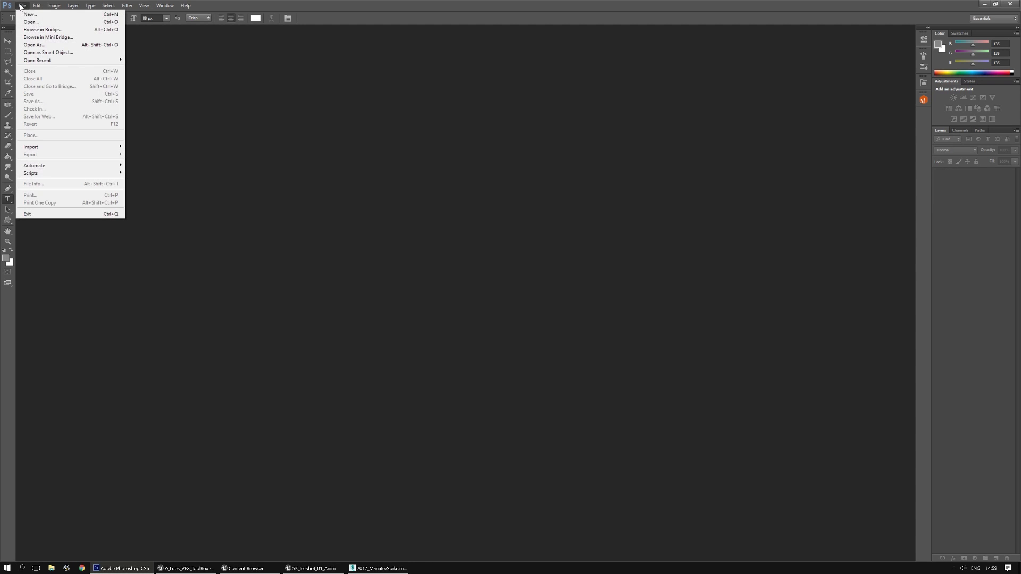
pyautogui.click(29, 15)
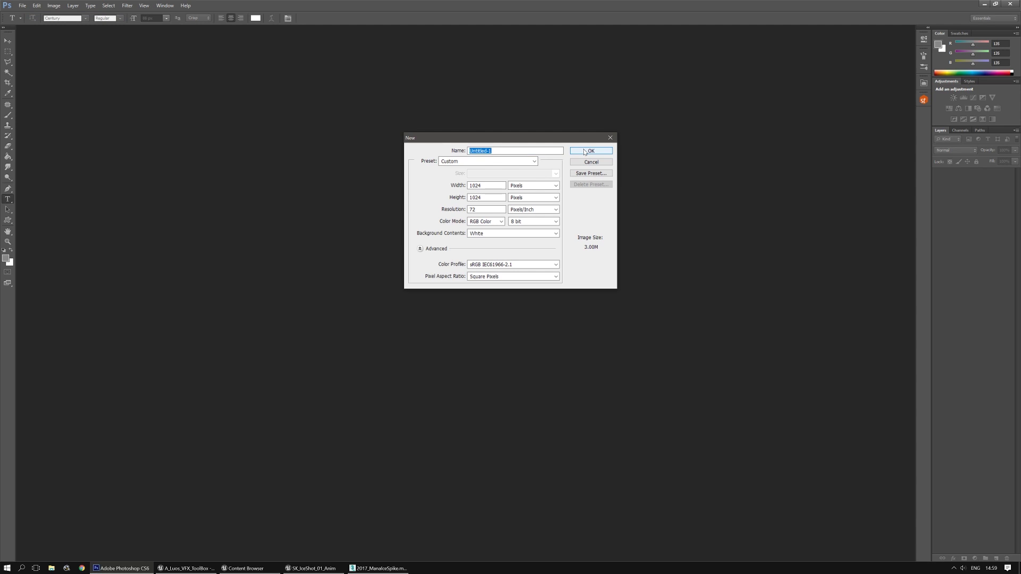
pyautogui.click(585, 152)
pyautogui.hotkey('ctrl', 'i')
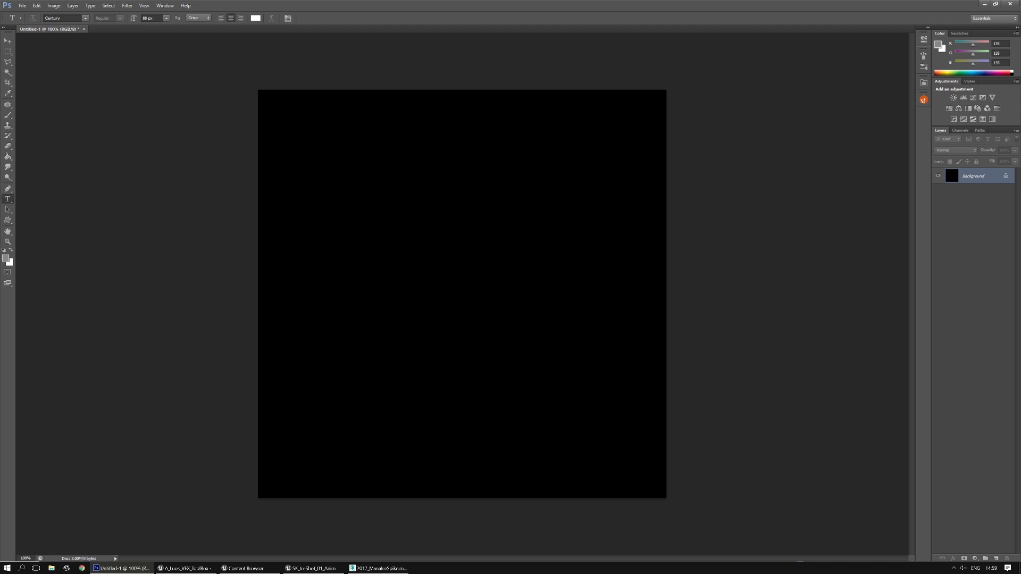
# Show the grid and outline a thin L-shaped sliver around the canvas's lower-right corner with the Polygonal Lasso, tapering along both edges
pyautogui.click(10, 66)
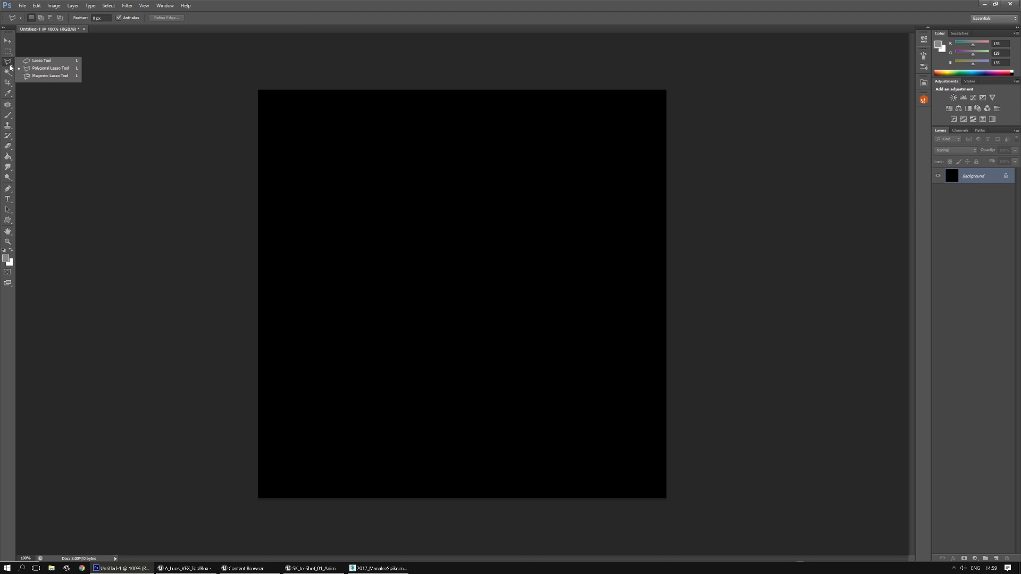
pyautogui.click(33, 64)
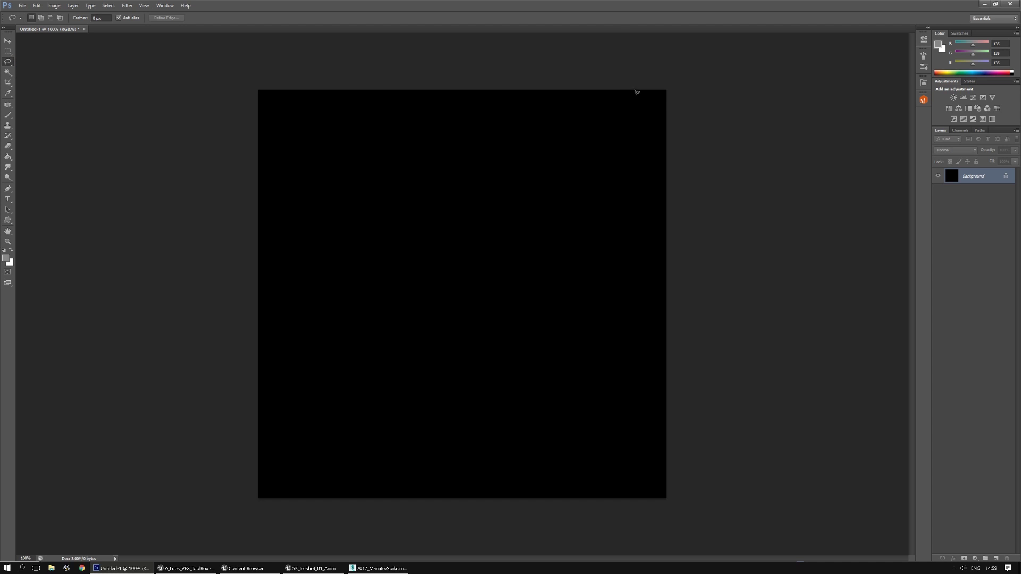
pyautogui.hotkey('ctrl', "'")
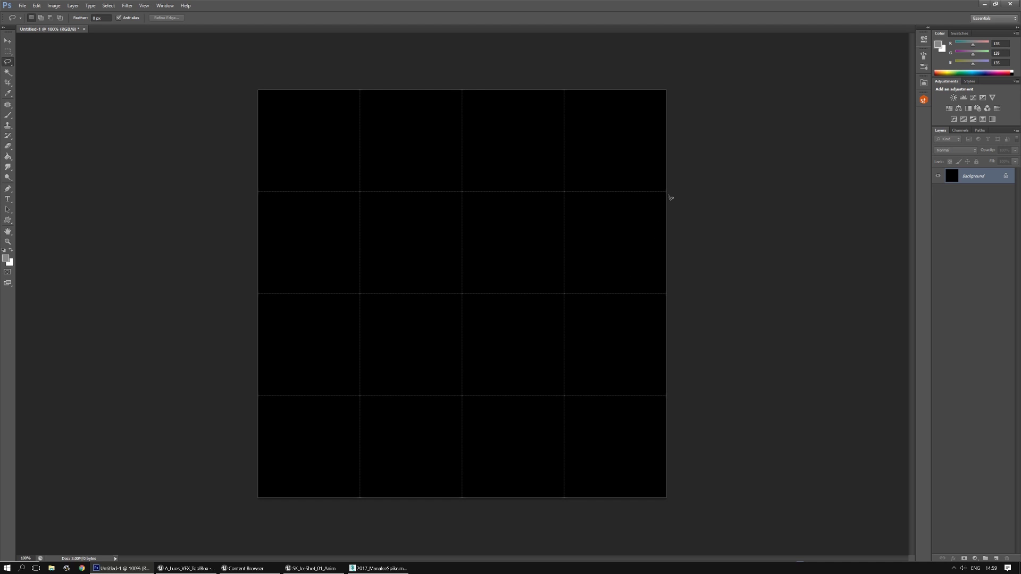
pyautogui.click(8, 63)
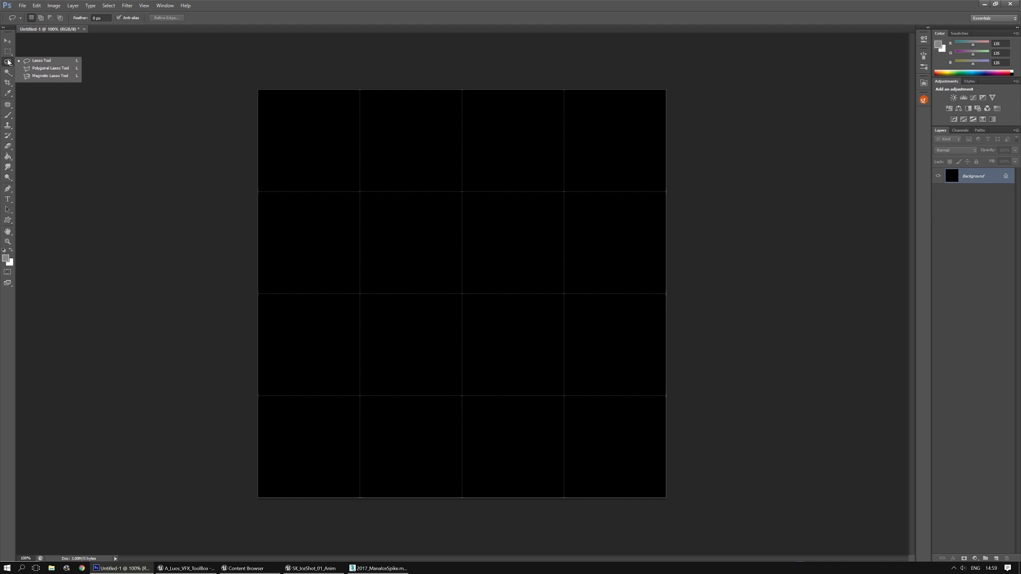
pyautogui.click(35, 69)
pyautogui.click(666, 203)
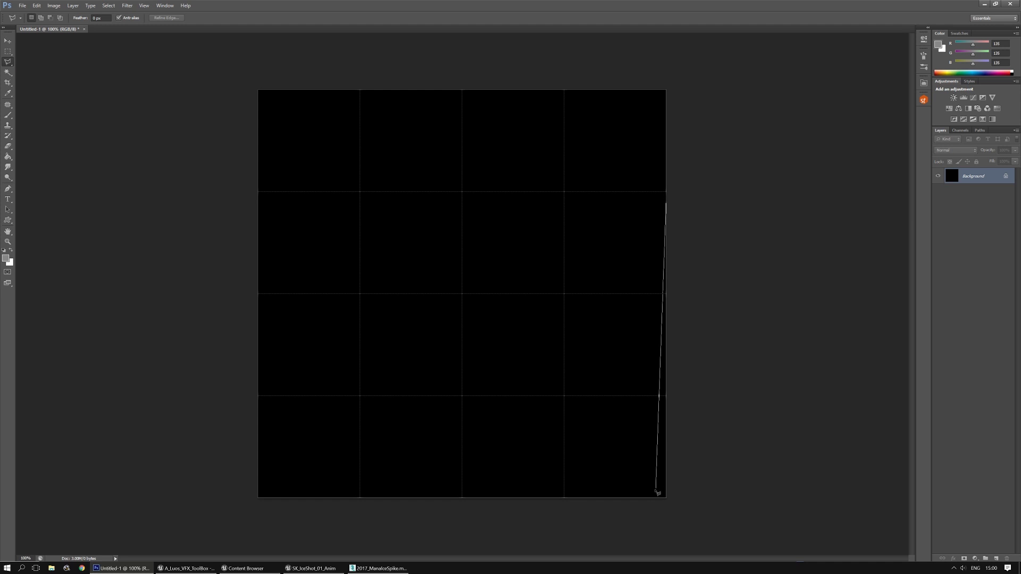
pyautogui.click(656, 485)
pyautogui.click(359, 498)
pyautogui.click(673, 510)
pyautogui.doubleClick(674, 206)
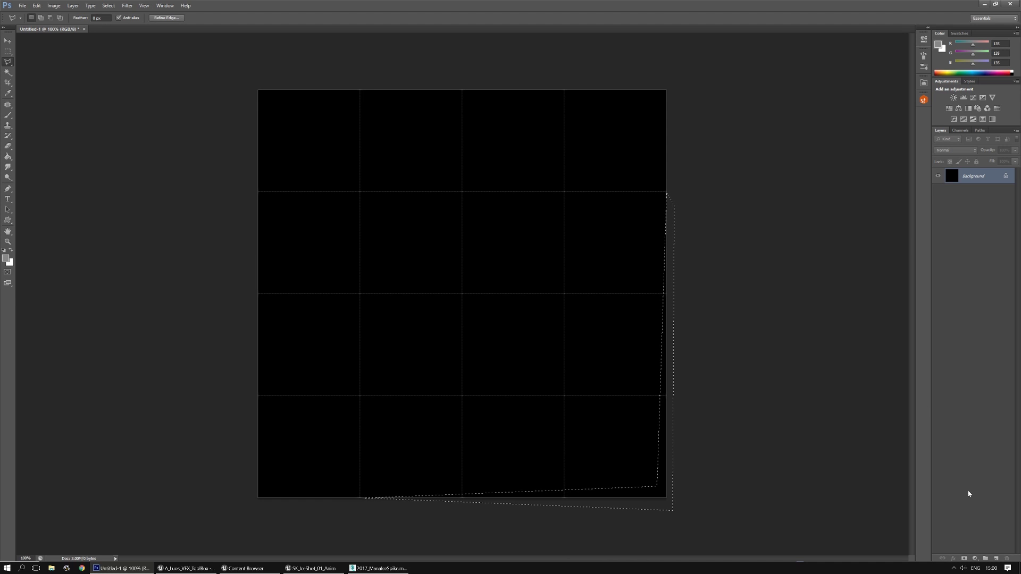
# Add a new layer, fill the corner selection with white using the Paint Bucket, and deselect
pyautogui.click(996, 559)
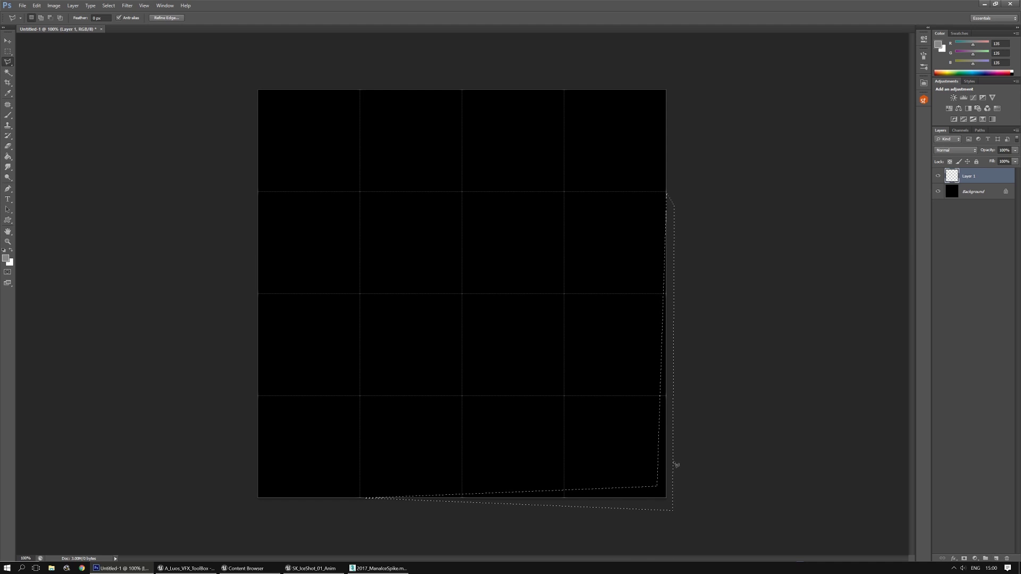
pyautogui.click(10, 251)
pyautogui.click(8, 157)
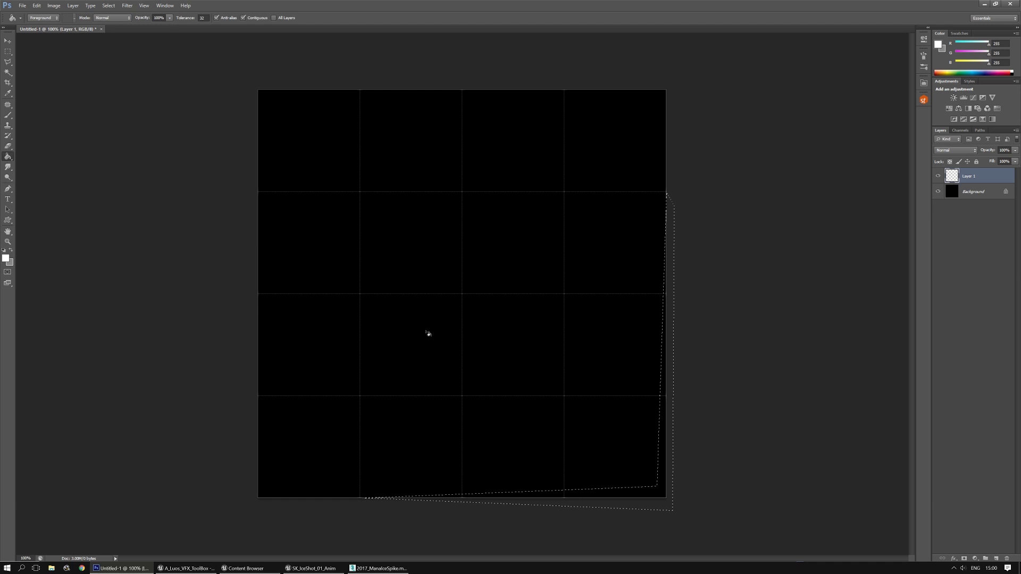
pyautogui.click(630, 493)
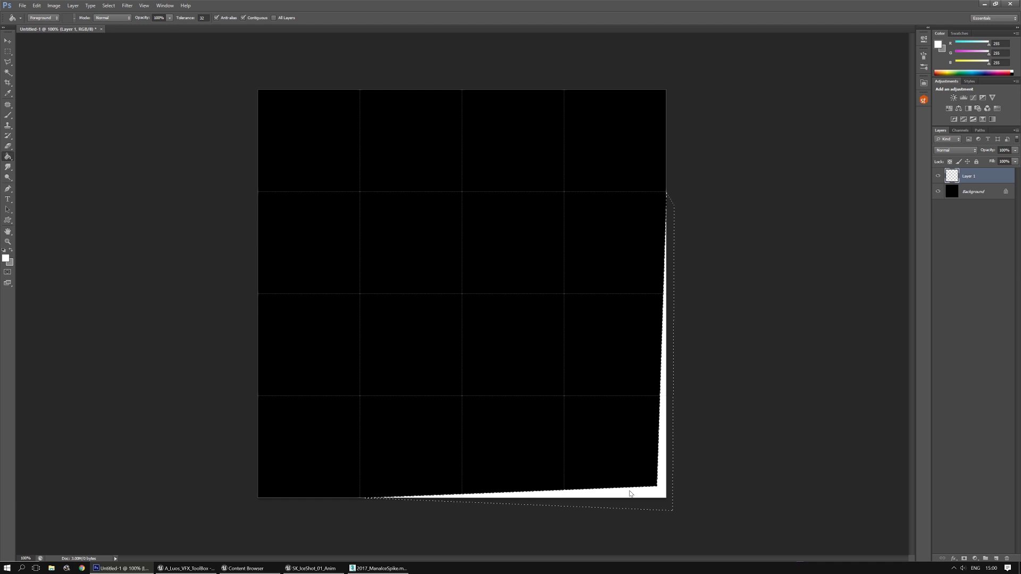
pyautogui.click(8, 51)
pyautogui.click(81, 92)
# Scale the white corner shape up proportionally from its lower-right corner to about 130%
pyautogui.click(8, 41)
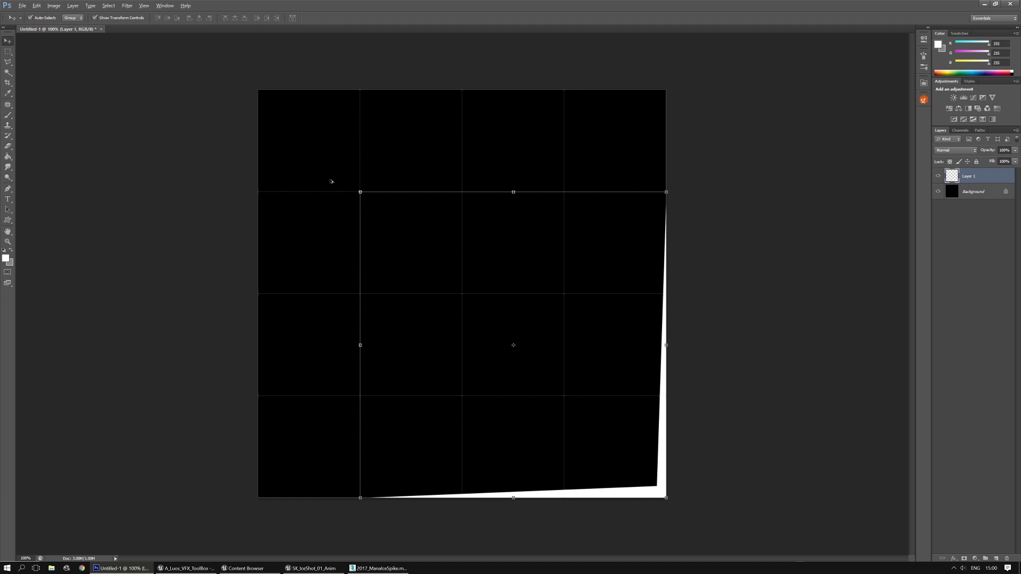
pyautogui.keyDown('shift'); pyautogui.moveTo(360, 191); pyautogui.dragTo(288, 80); pyautogui.keyUp('shift')
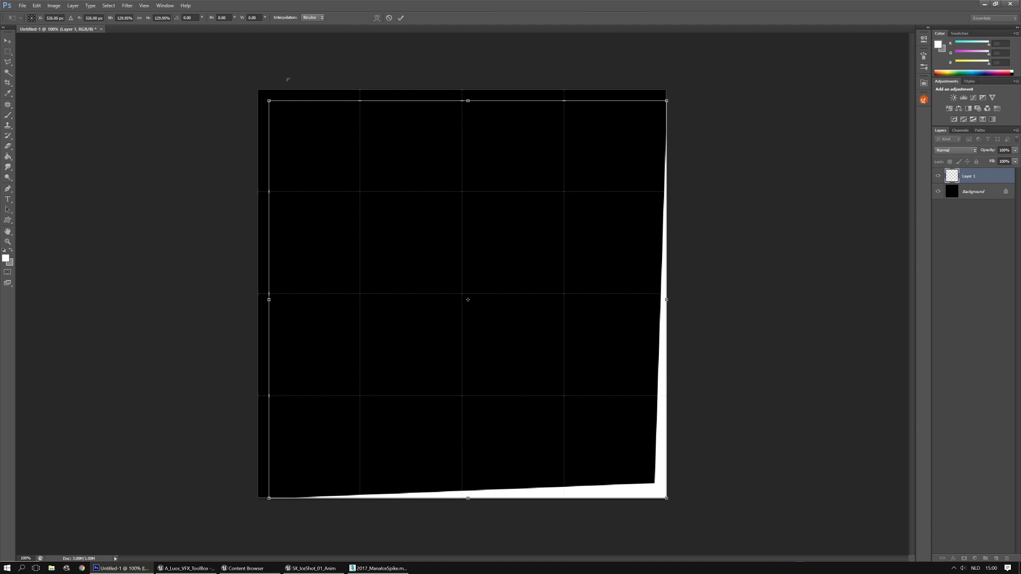
pyautogui.press('Return')
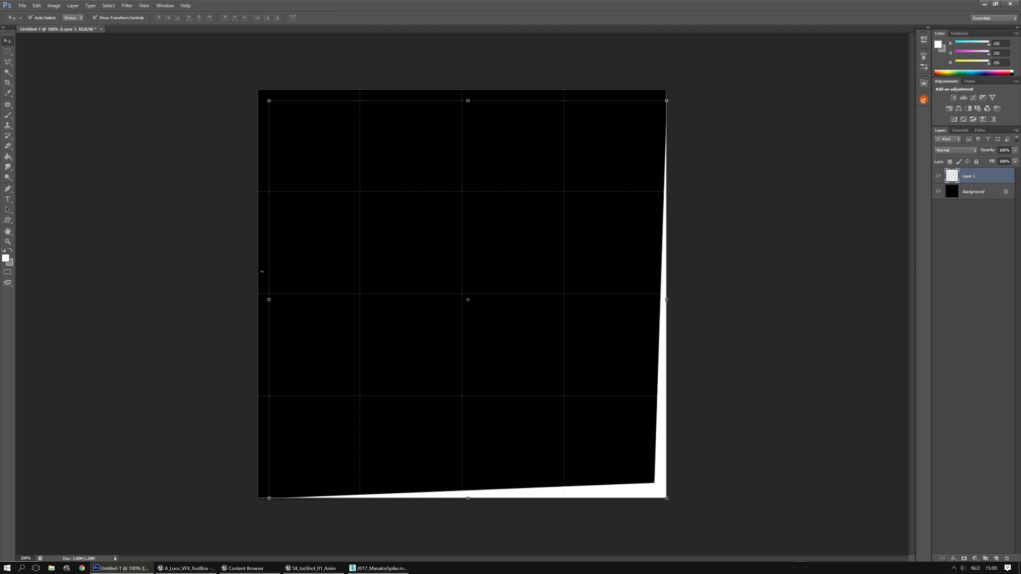
# Try to warp the white shape by pulling its mesh interior toward the lower-right corner, and undo the warp
pyautogui.hotkey('ctrl', 't')
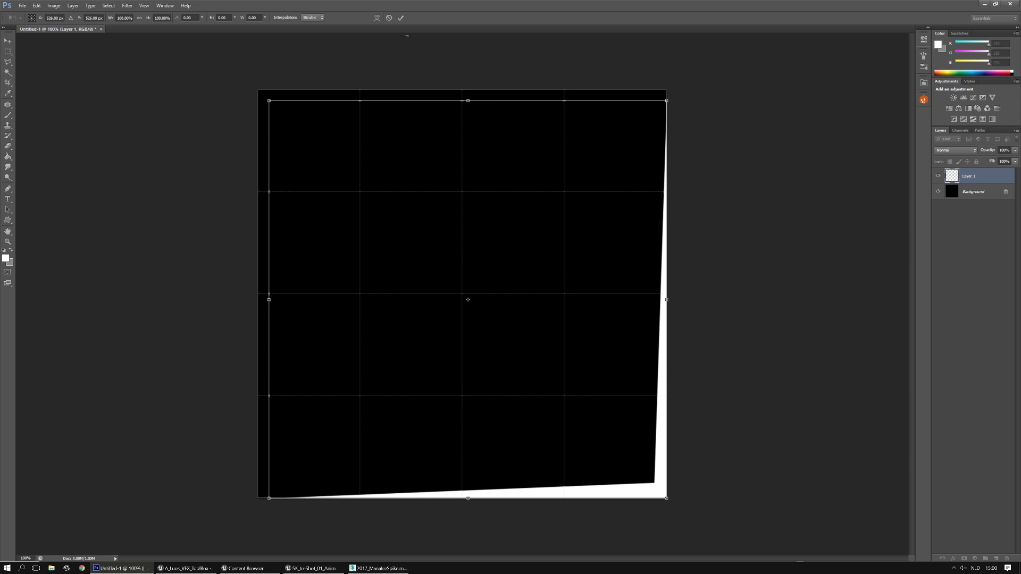
pyautogui.click(376, 17)
pyautogui.moveTo(508, 349); pyautogui.dragTo(598, 433)
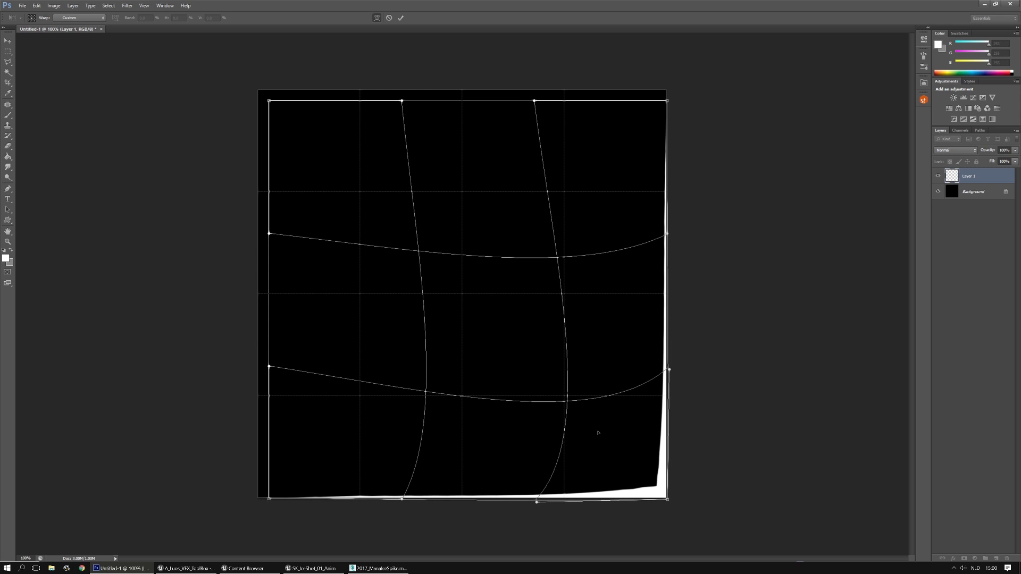
pyautogui.press('Return')
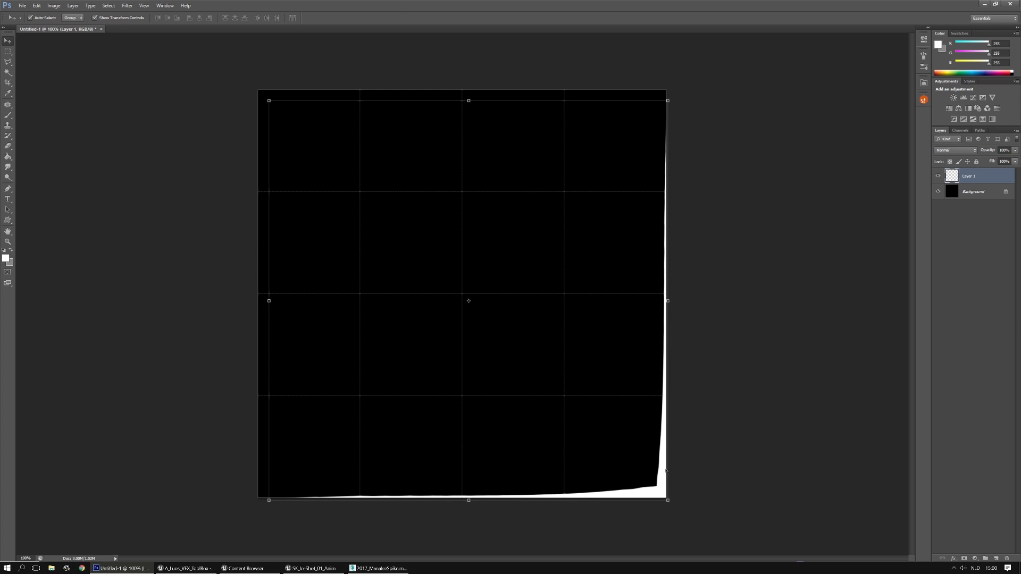
pyautogui.hotkey('ctrl', 'z')
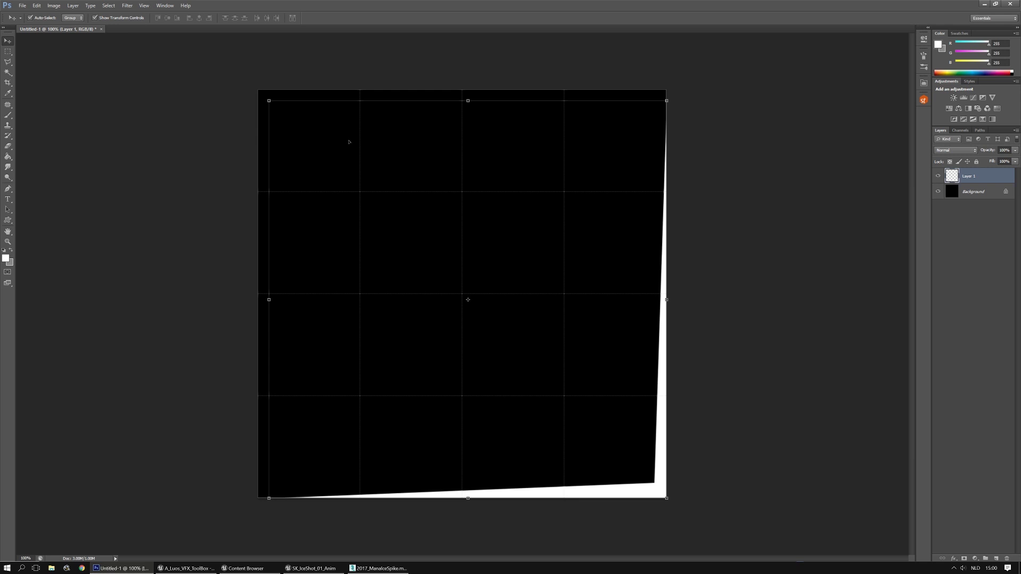
# Warp the white shape by pulling its lower-right corner slightly beyond the canvas, so the edges become thinner and curved
pyautogui.hotkey('ctrl', 't')
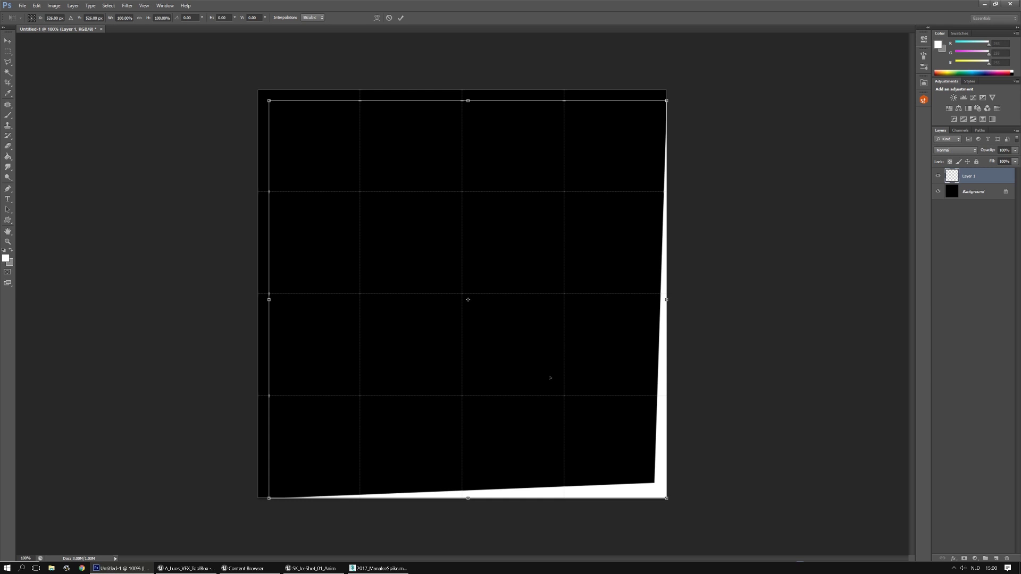
pyautogui.click(376, 18)
pyautogui.moveTo(446, 288); pyautogui.dragTo(470, 314)
pyautogui.hotkey('ctrl', 'z')
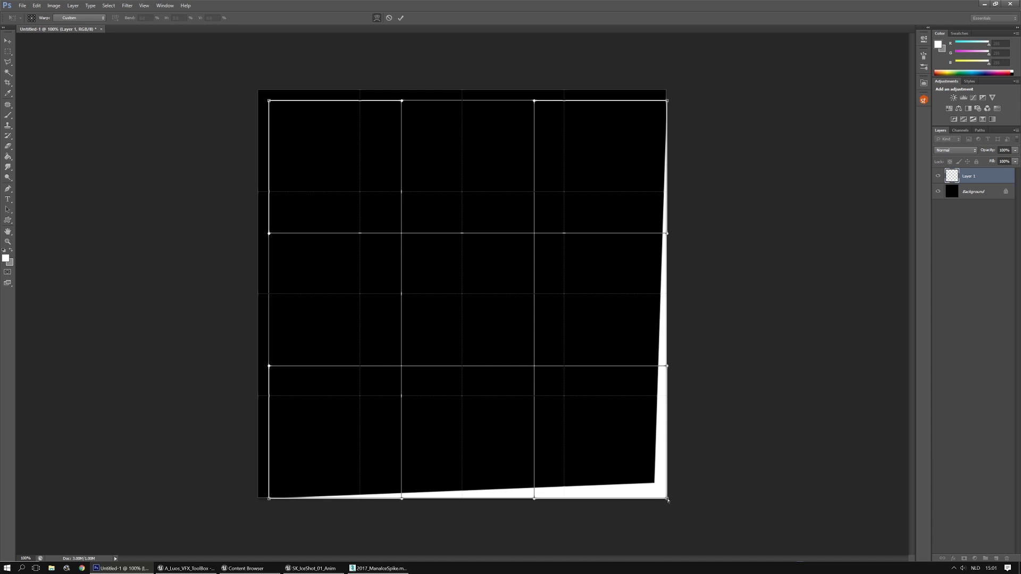
pyautogui.moveTo(669, 500); pyautogui.dragTo(672, 505)
pyautogui.press('Return')
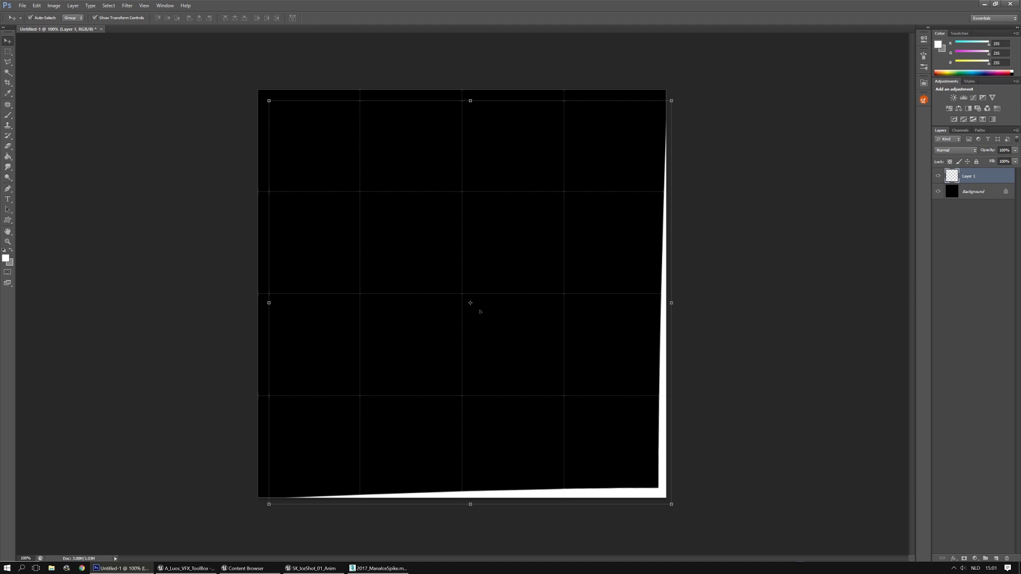
# Crop away the pixels outside the canvas and merge Layer 1 with the Background
pyautogui.click(7, 83)
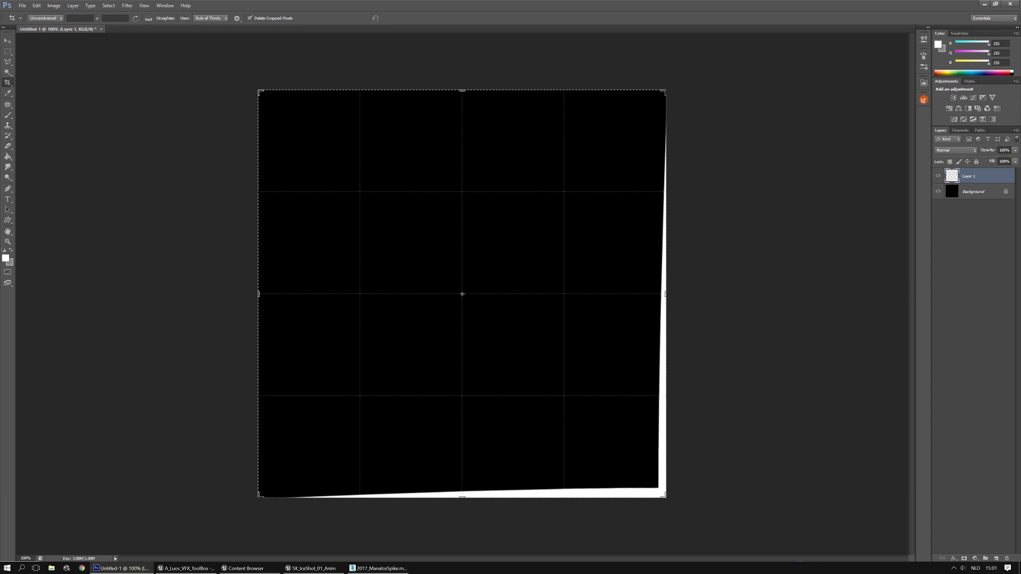
pyautogui.click(8, 41)
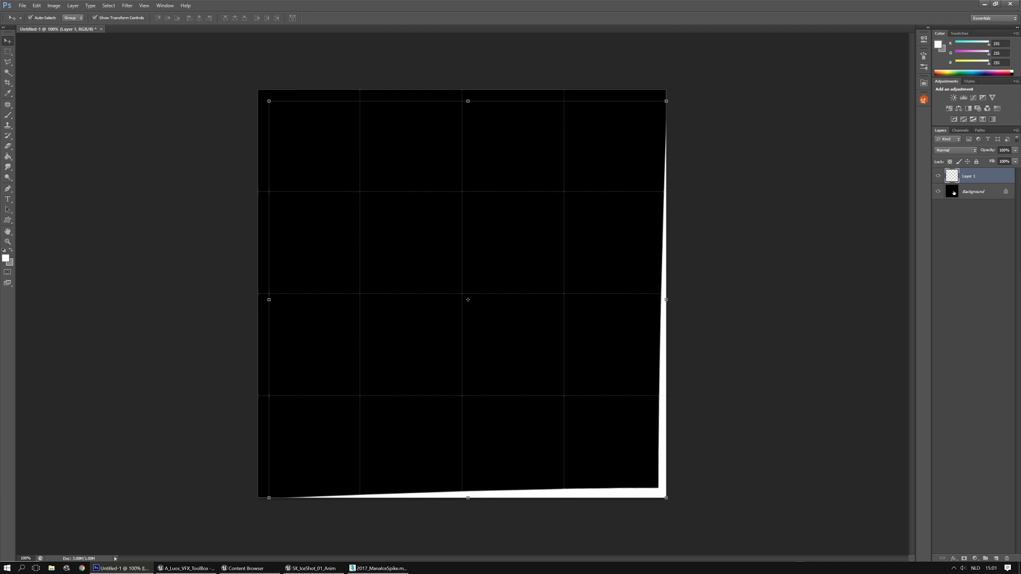
pyautogui.keyDown('shift'); pyautogui.click(982, 192); pyautogui.keyUp('shift')
pyautogui.hotkey('ctrl', 'e')
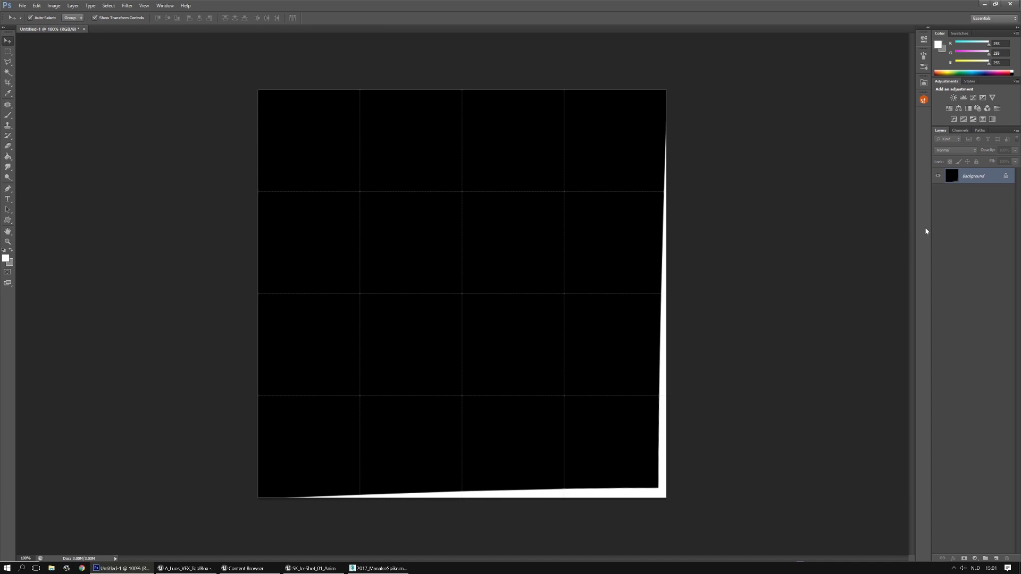
# Copy the whole image and paste it into a new 2048 × 2048 pixel document
pyautogui.hotkey('ctrl', 'a')
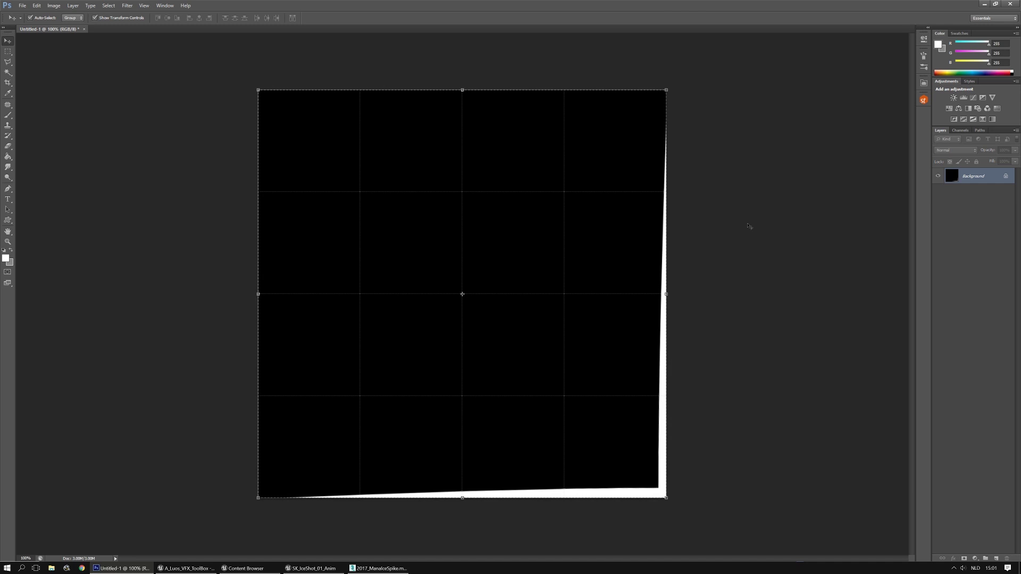
pyautogui.hotkey('ctrl', 'c')
pyautogui.hotkey('ctrl', 'n')
pyautogui.click(456, 185)
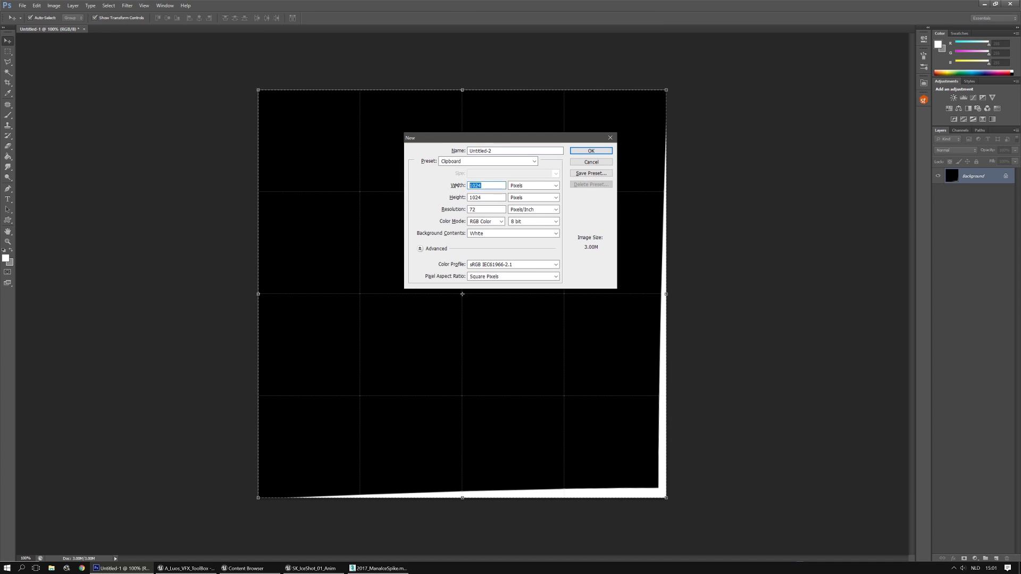
pyautogui.write('2048')
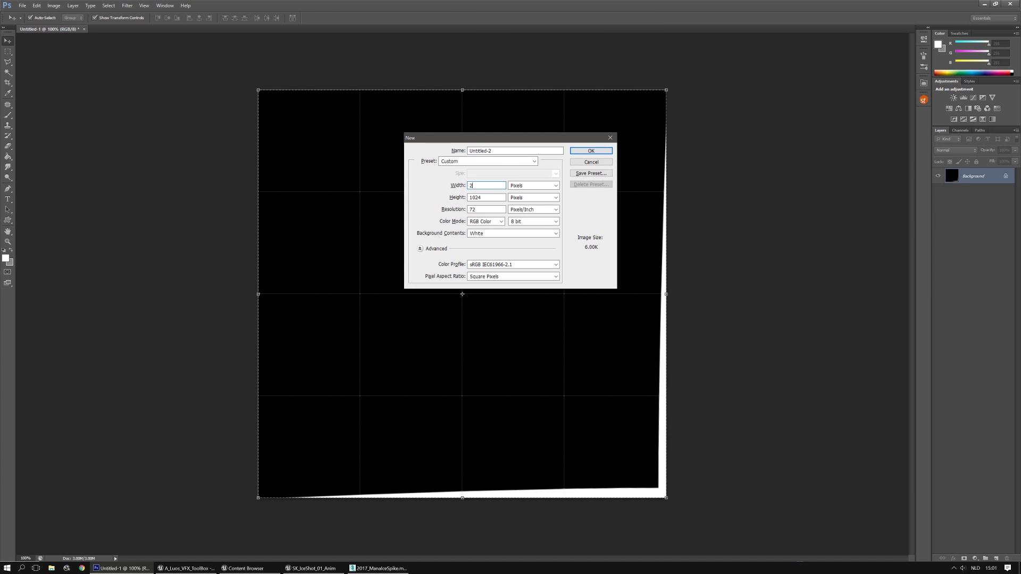
pyautogui.press('Tab')
pyautogui.press('Tab')
pyautogui.write('2048')
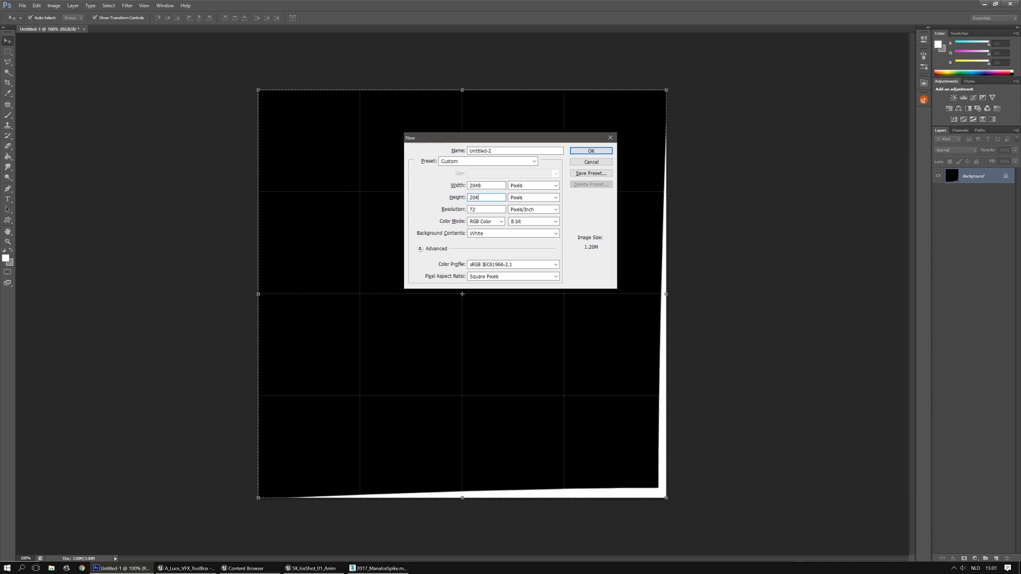
pyautogui.press('Return')
pyautogui.hotkey('ctrl', 'v')
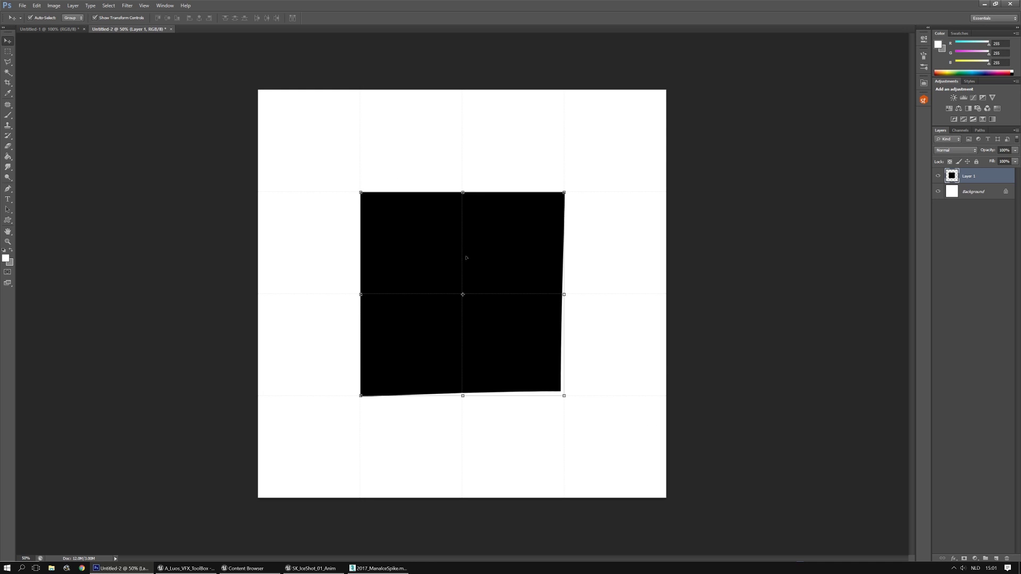
# Move the pasted square to the canvas's upper-left quarter and place a duplicate rotated 180° in the lower-right quarter
pyautogui.moveTo(469, 297); pyautogui.dragTo(376, 201)
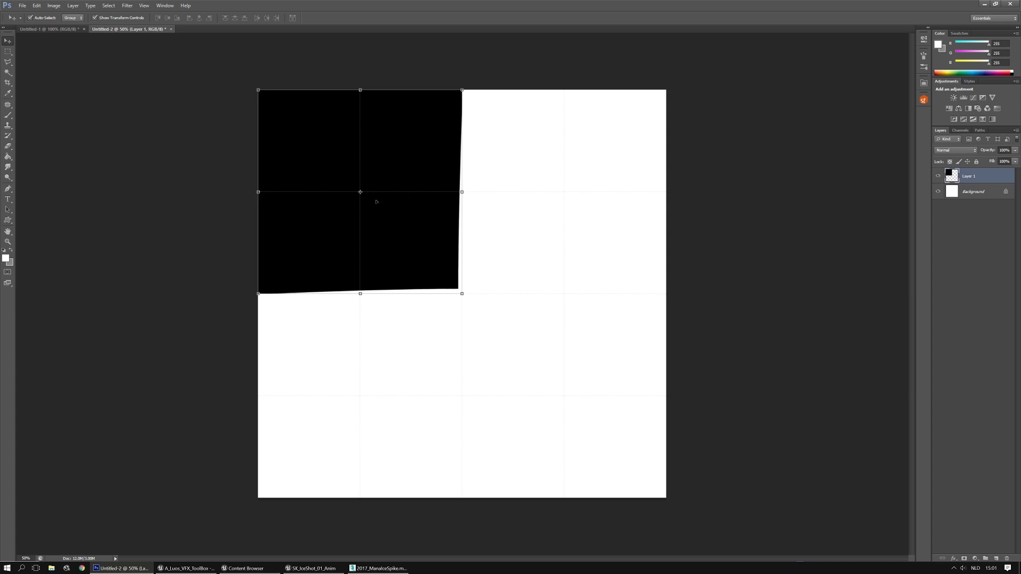
pyautogui.hotkey('ctrl', 'j')
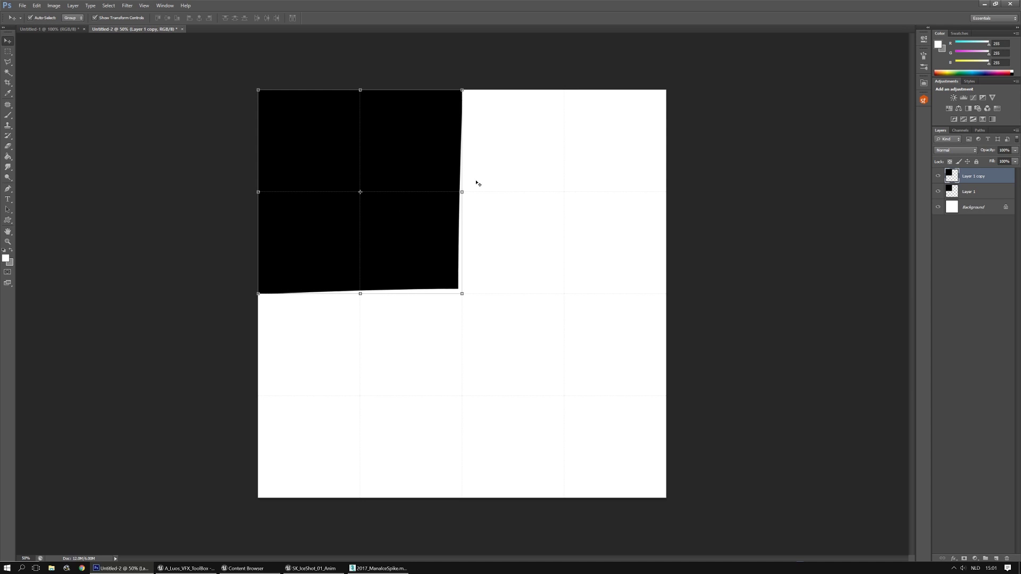
pyautogui.keyDown('shift'); pyautogui.moveTo(469, 190); pyautogui.dragTo(193, 188); pyautogui.keyUp('shift')
pyautogui.moveTo(306, 131); pyautogui.dragTo(511, 334)
pyautogui.press('Return')
# Merge Layer 1 and Layer 1 copy into one layer, leaving the Background separate
pyautogui.click(966, 204)
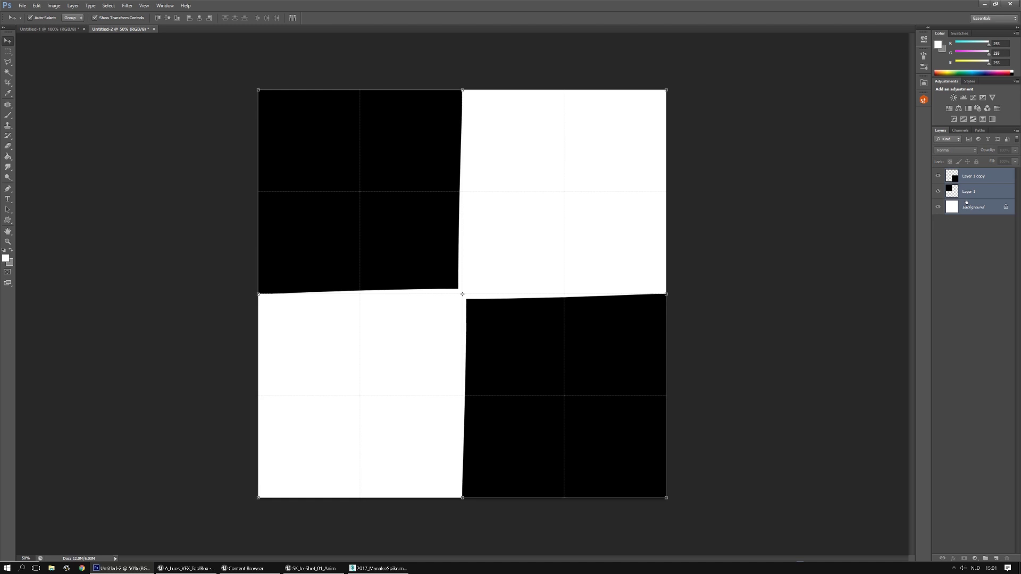
pyautogui.click(975, 181)
pyautogui.keyDown('shift'); pyautogui.click(971, 193); pyautogui.keyUp('shift')
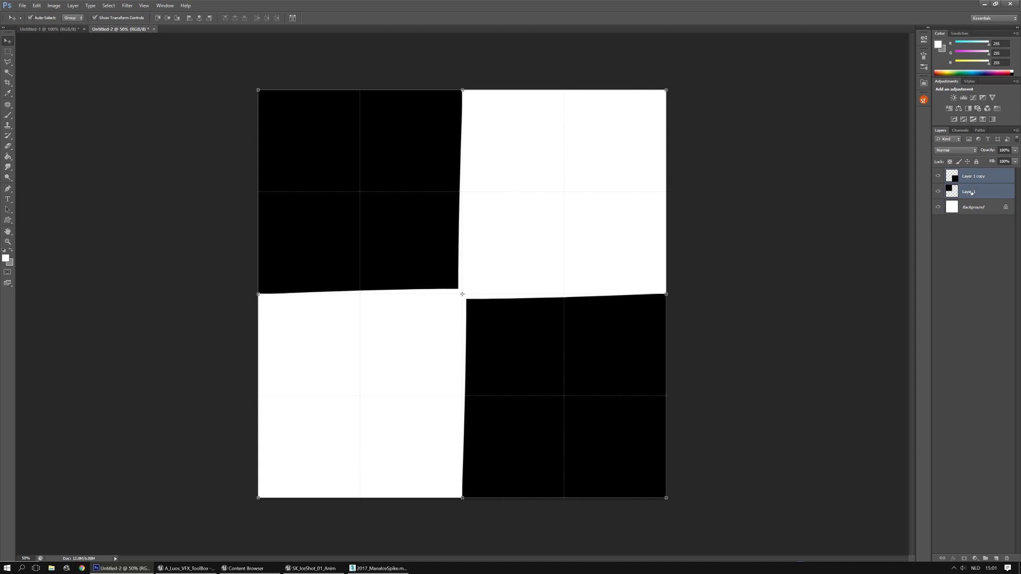
pyautogui.hotkey('ctrl', 'e')
# Duplicate the merged layer, rotate the copy 90° to complete the four-pointed star, and merge the two layers
pyautogui.hotkey('ctrl', 'j')
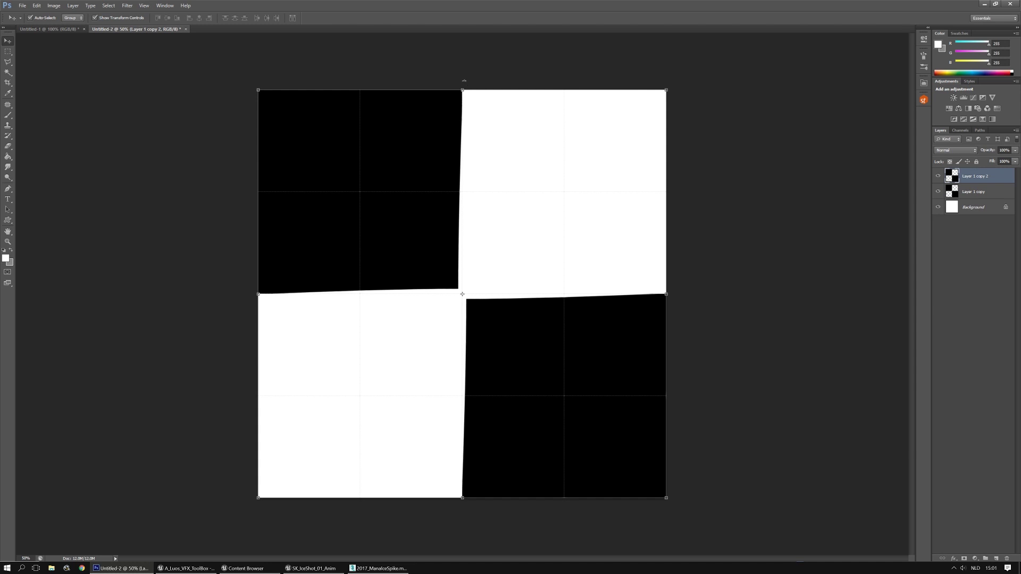
pyautogui.moveTo(463, 84); pyautogui.dragTo(658, 300)
pyautogui.press('Return')
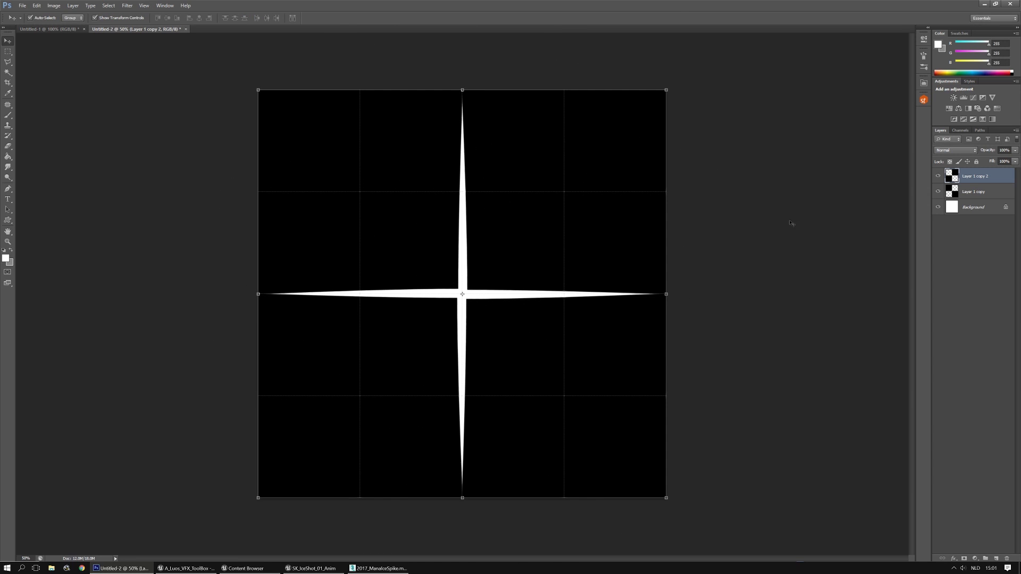
pyautogui.keyDown('shift'); pyautogui.click(981, 193); pyautogui.keyUp('shift')
pyautogui.hotkey('ctrl', 'e')
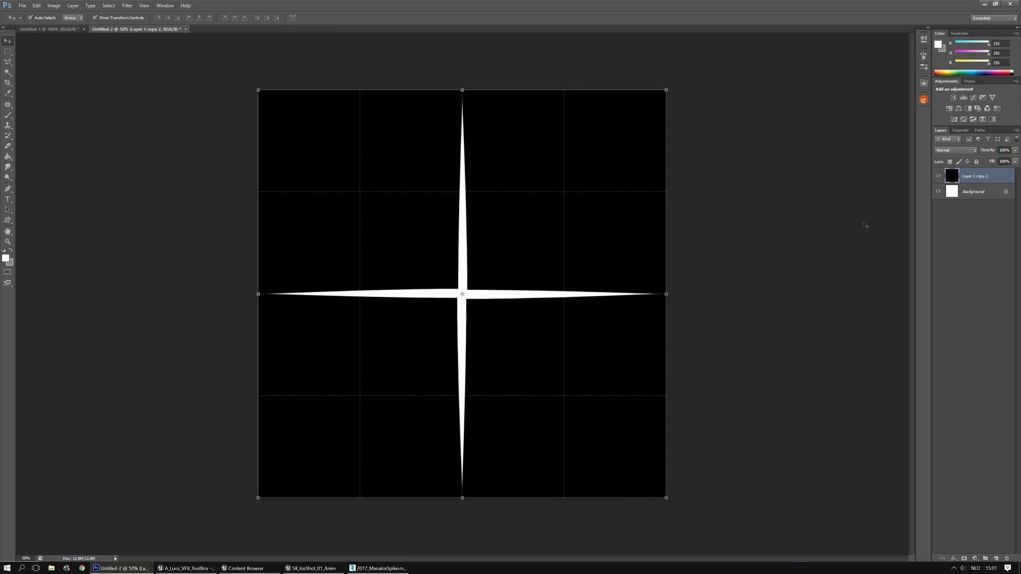
# Fill the Background layer with black
pyautogui.click(8, 52)
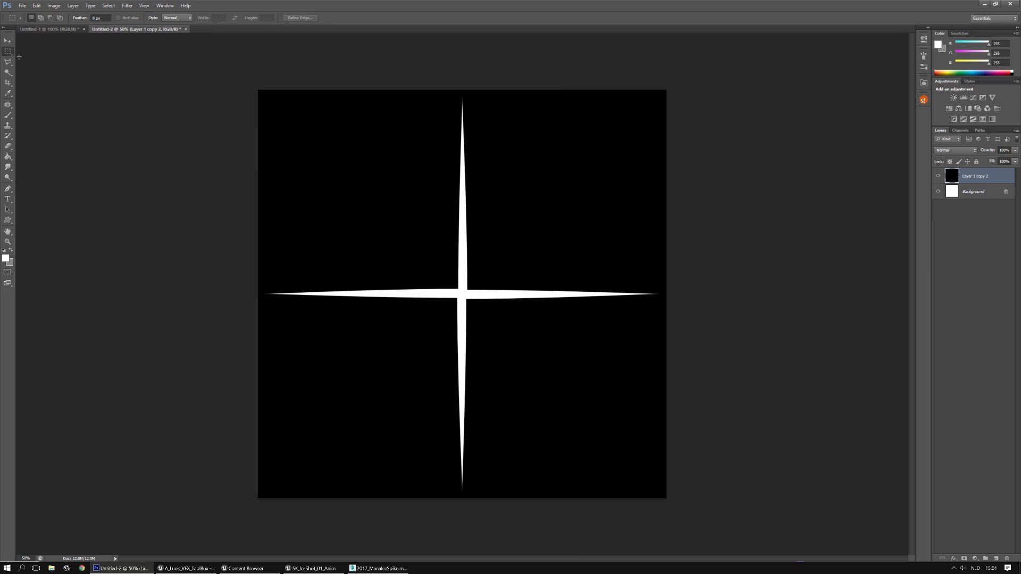
pyautogui.click(976, 192)
pyautogui.hotkey('ctrl', 'BackSpace')
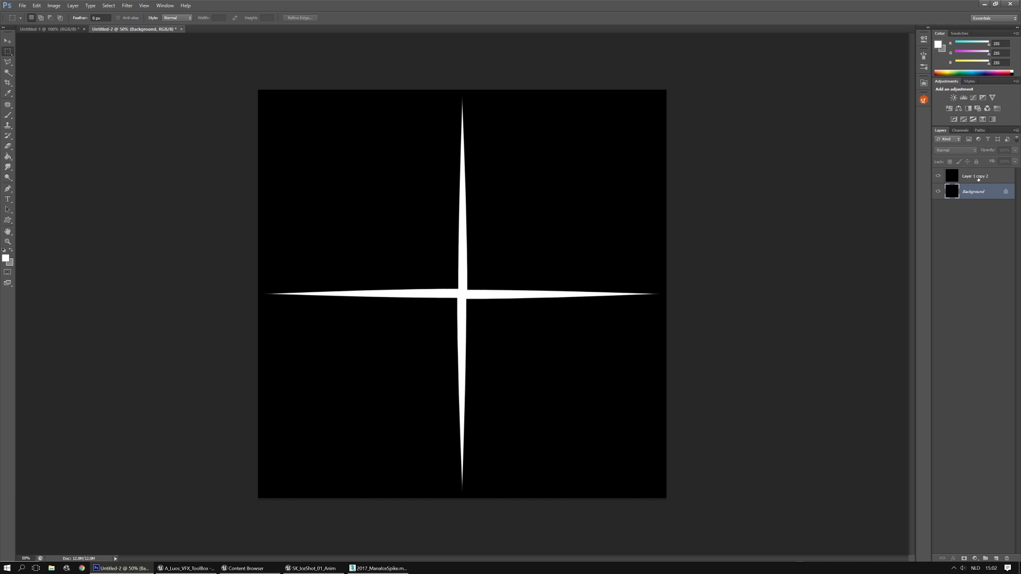
# Scale the star layer proportionally around its centre to about 92.77%
pyautogui.click(979, 178)
pyautogui.click(8, 41)
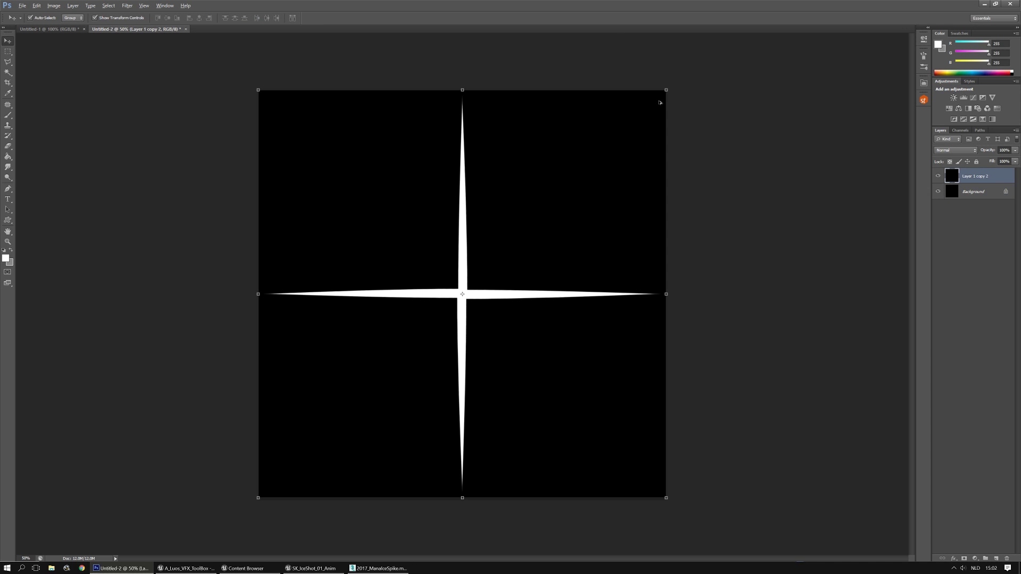
pyautogui.keyDown('alt'); pyautogui.keyDown('shift'); pyautogui.moveTo(666, 90); pyautogui.dragTo(652, 104); pyautogui.keyUp('shift'); pyautogui.keyUp('alt')
pyautogui.press('Return')
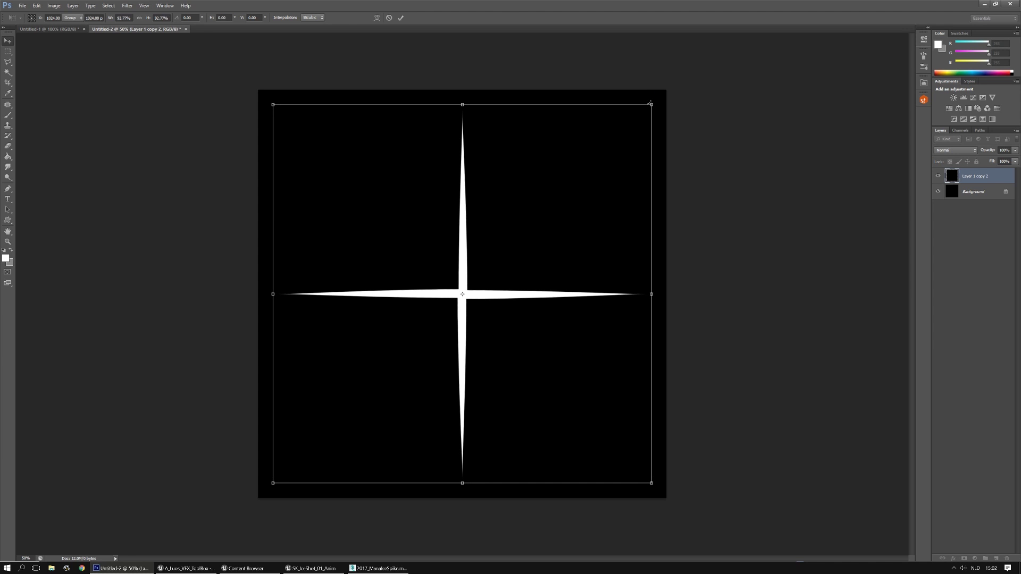
# Show the grid and make a circular selection centred on the star's crossing, wider than the spikes
pyautogui.click(8, 242)
pyautogui.moveTo(440, 271); pyautogui.dragTo(474, 101)
pyautogui.moveTo(609, 358); pyautogui.dragTo(506, 273)
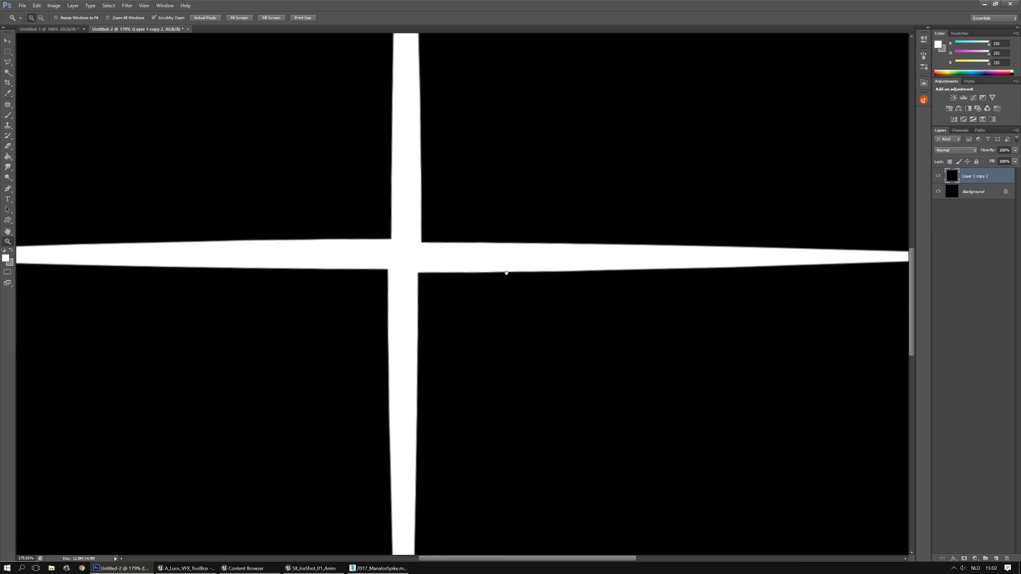
pyautogui.click(7, 51)
pyautogui.click(51, 57)
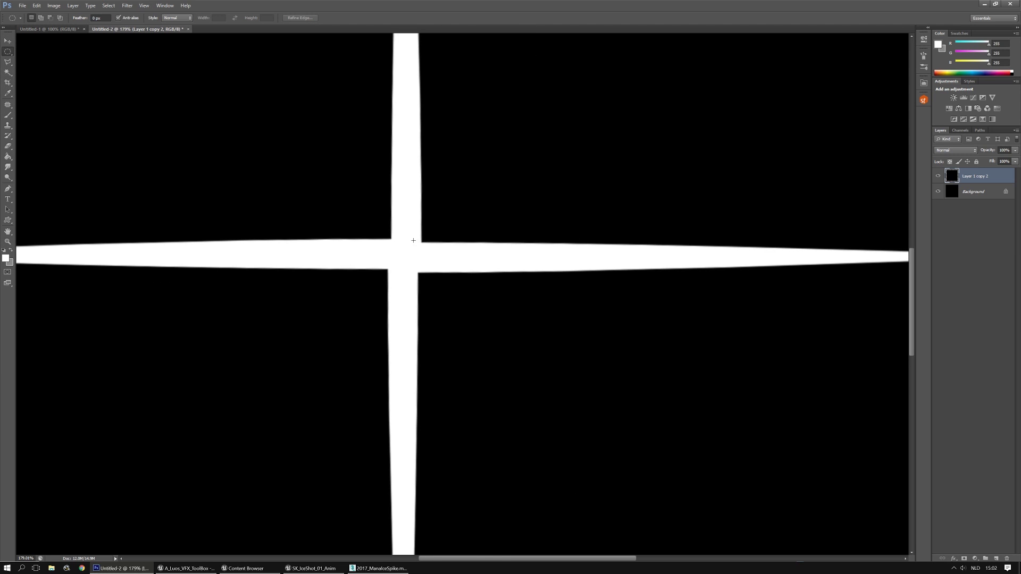
pyautogui.hotkey('ctrl', "'")
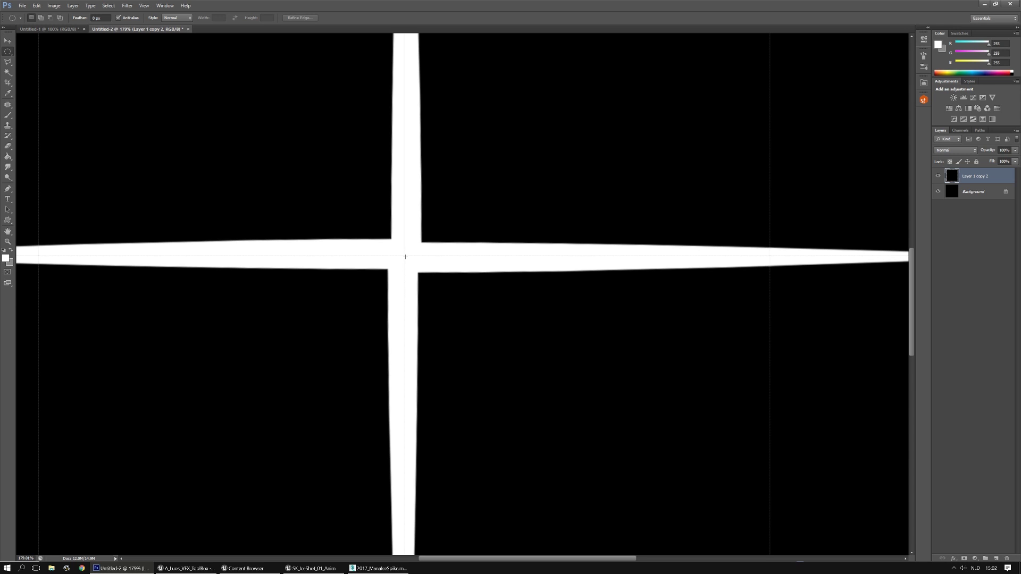
pyautogui.moveTo(402, 257); pyautogui.dragTo(422, 232)
pyautogui.keyDown('alt'); pyautogui.keyDown('shift'); pyautogui.moveTo(446, 213); pyautogui.dragTo(457, 204); pyautogui.keyUp('shift'); pyautogui.keyUp('alt')
# Fill the circular selection with white on a new layer and clear the selection
pyautogui.click(995, 559)
pyautogui.click(8, 156)
pyautogui.click(456, 249)
pyautogui.hotkey('ctrl', 'd')
pyautogui.press('m')
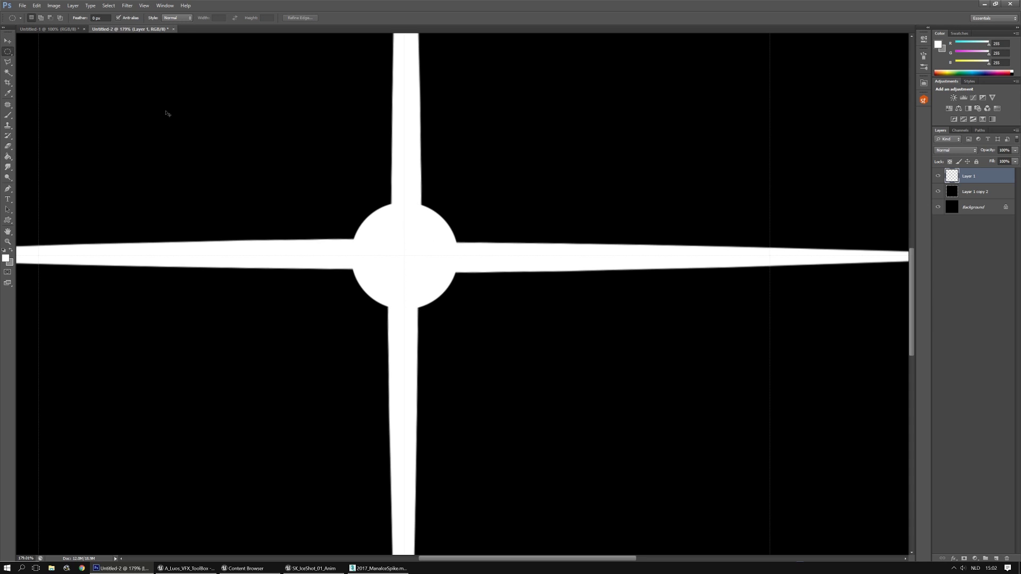
# Scale the white circle down slightly around its centre
pyautogui.hotkey('ctrl', '0')
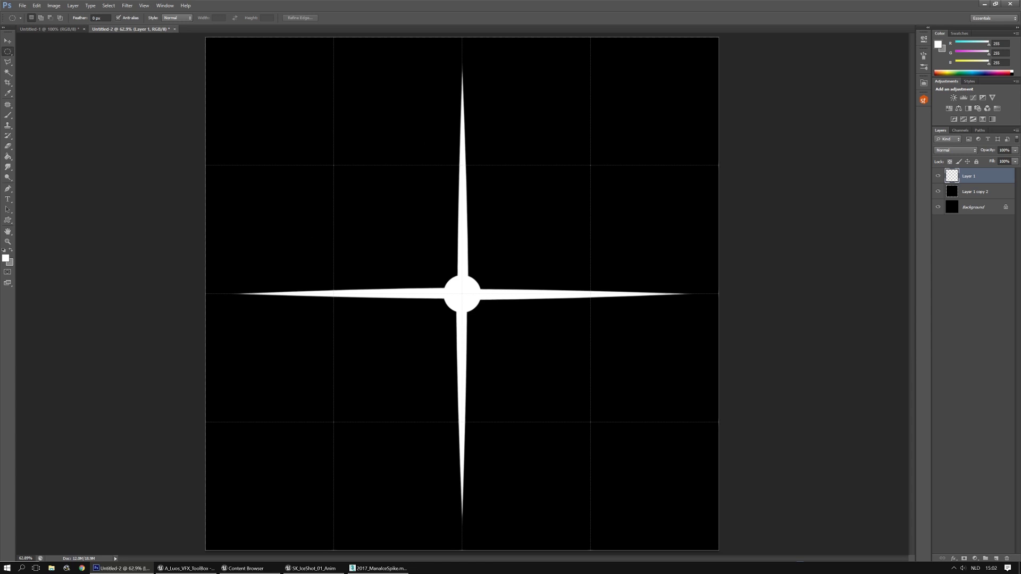
pyautogui.press('v')
pyautogui.keyDown('alt'); pyautogui.keyDown('shift'); pyautogui.moveTo(444, 275); pyautogui.dragTo(451, 274); pyautogui.keyUp('shift'); pyautogui.keyUp('alt')
pyautogui.press('Return')
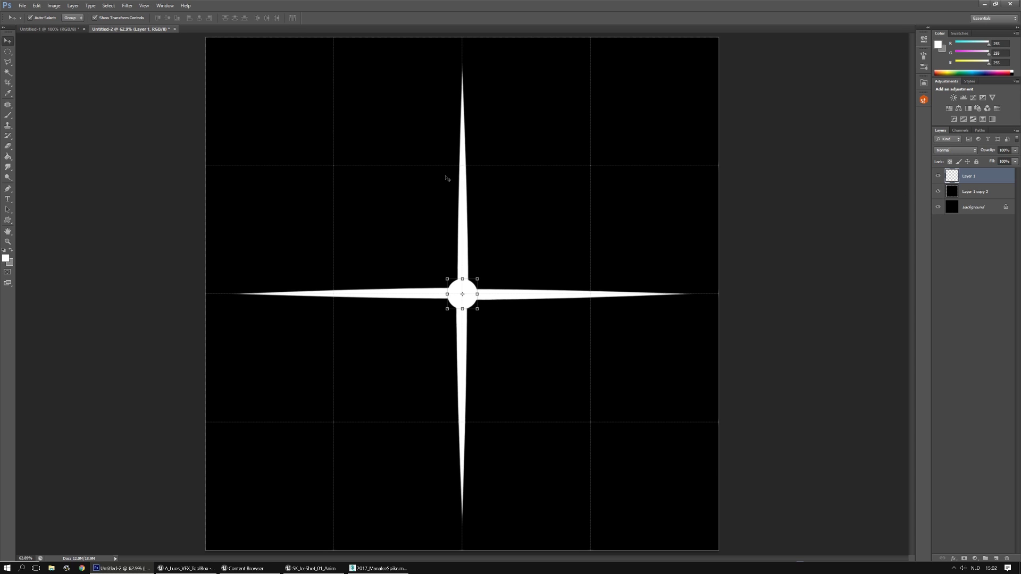
# Duplicate the circle layer, hide the original, and soften the copy with a small-radius Gaussian Blur
pyautogui.hotkey('ctrl', 'j')
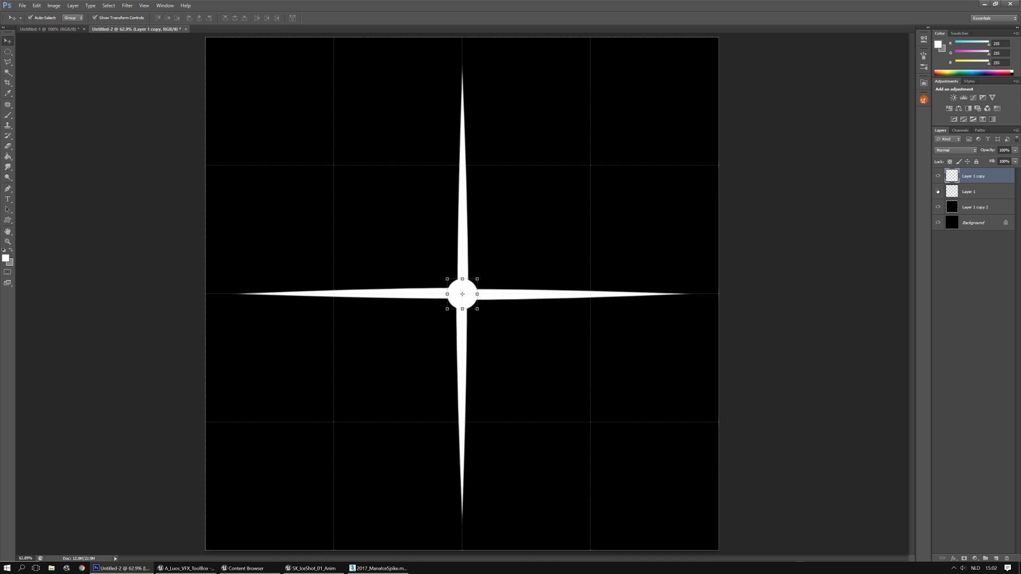
pyautogui.click(127, 6)
pyautogui.moveTo(143, 6)
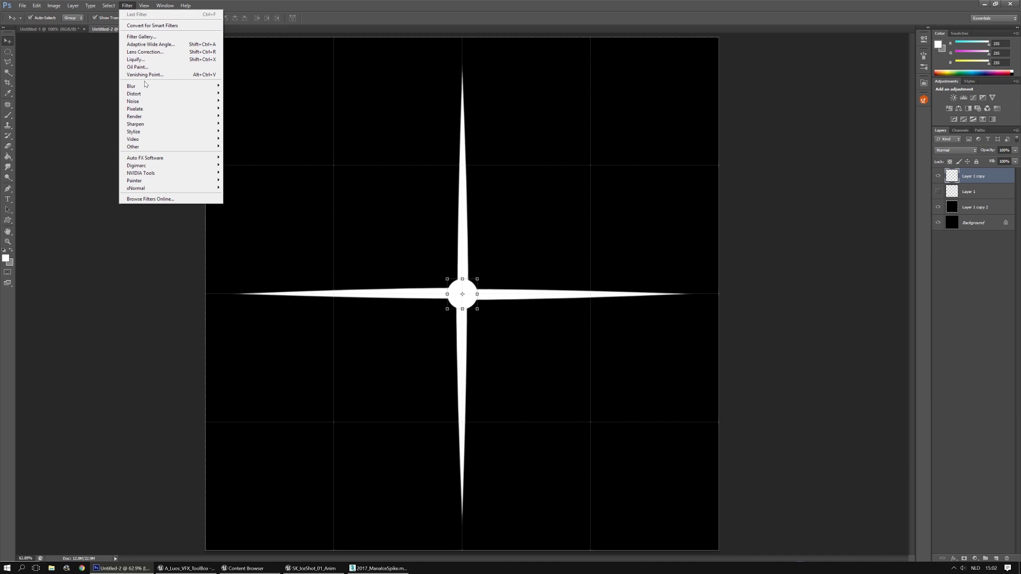
pyautogui.moveTo(141, 91)
pyautogui.click(91, 142)
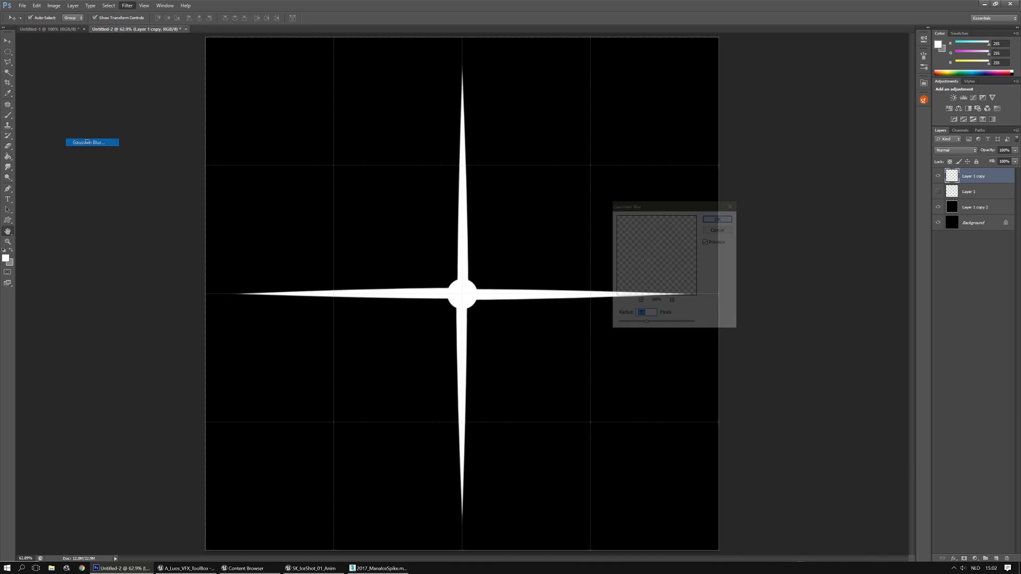
pyautogui.moveTo(647, 324); pyautogui.dragTo(643, 326)
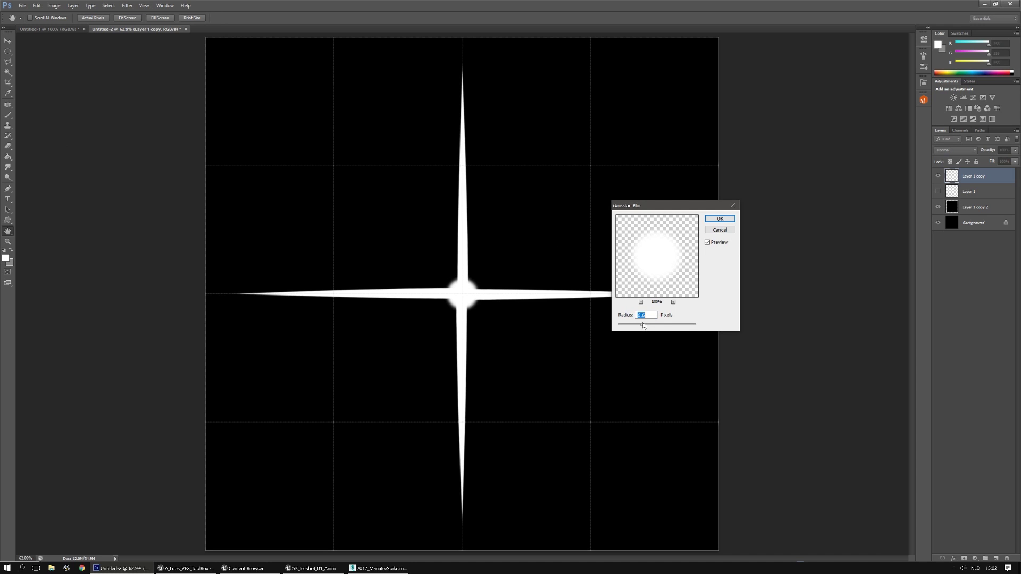
pyautogui.click(719, 219)
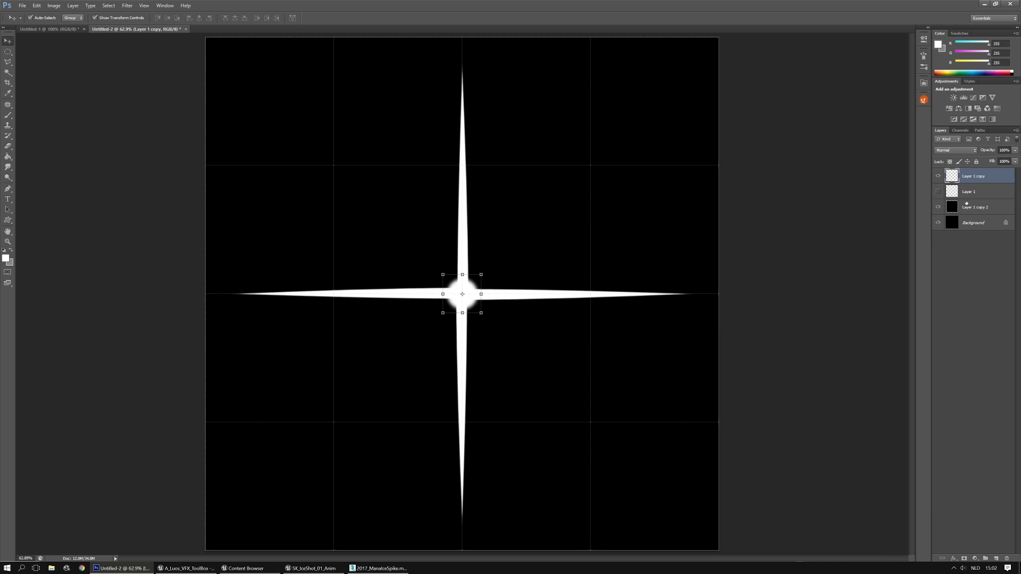
# Show the sharp circle layer again and merge both circles with the star layer
pyautogui.click(938, 191)
pyautogui.click(968, 207)
pyautogui.keyDown('shift'); pyautogui.click(977, 177); pyautogui.keyUp('shift')
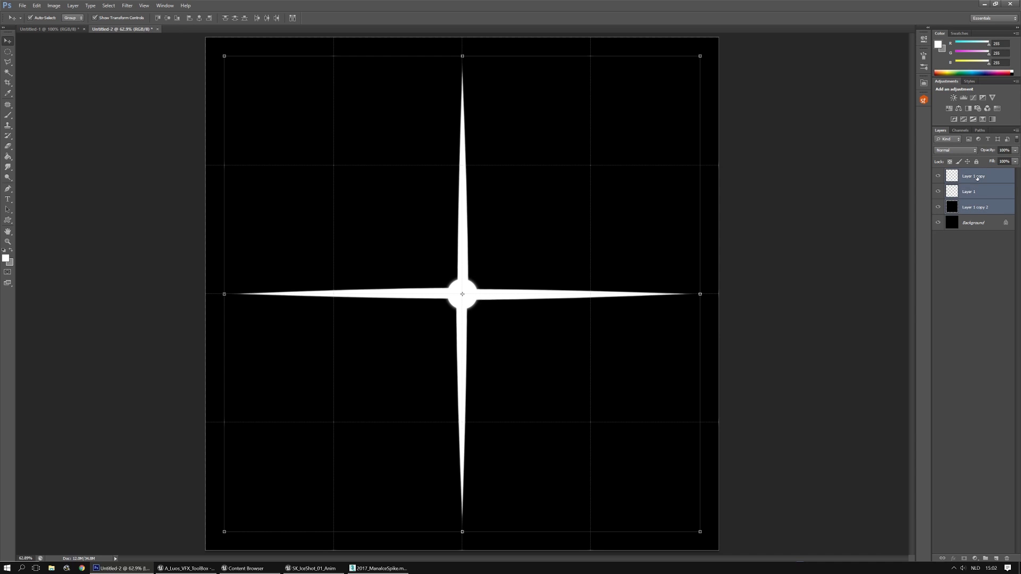
pyautogui.hotkey('ctrl', 'e')
# Duplicate the merged star, apply the last Gaussian Blur to the copy, and set its blend mode to Screen
pyautogui.hotkey('ctrl', 'j')
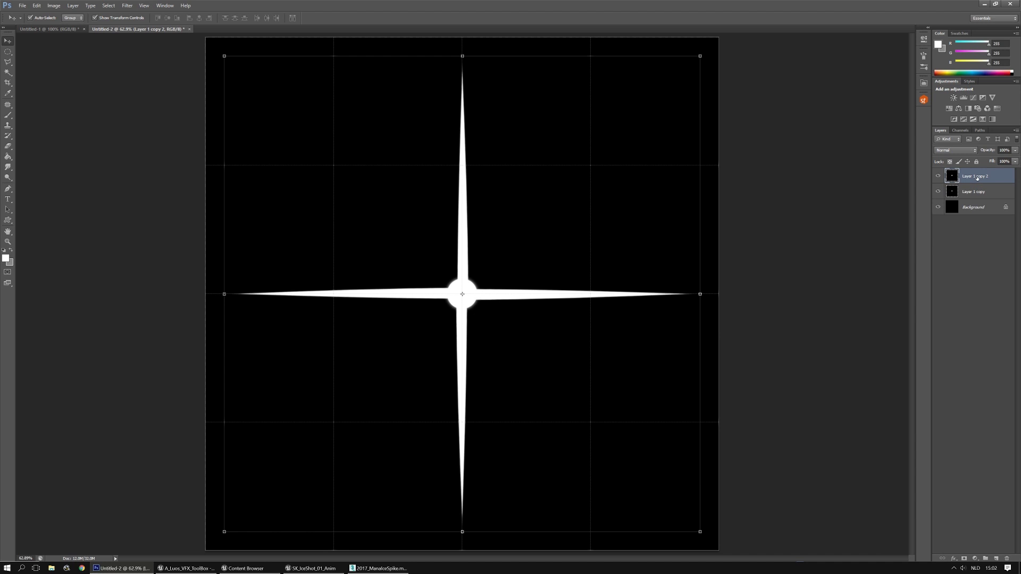
pyautogui.hotkey('ctrl', 'f')
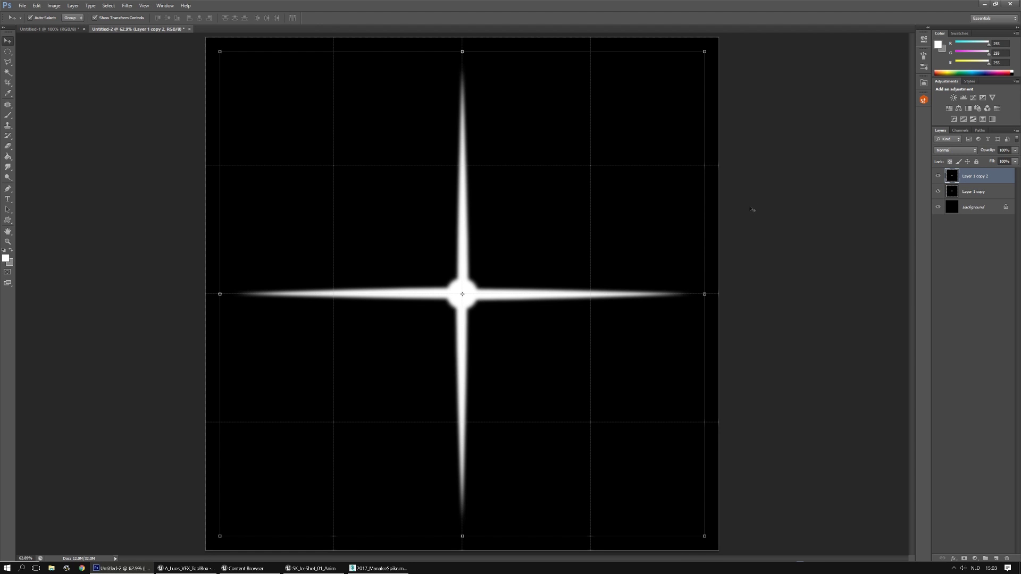
pyautogui.click(973, 151)
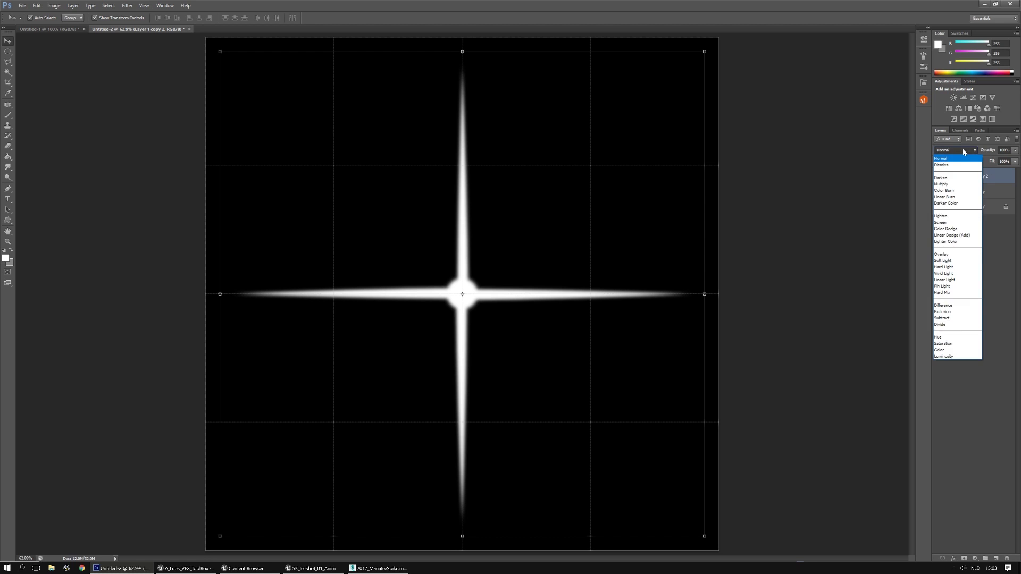
pyautogui.click(953, 224)
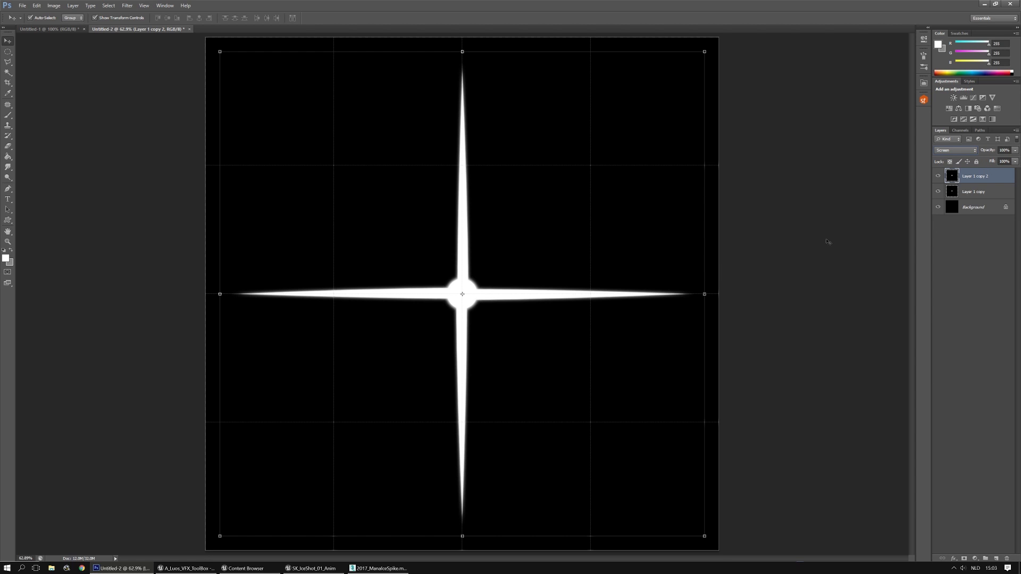
# Try to strengthen the glow by duplicating the blurred Screen layer twice, and undo both duplicates
pyautogui.hotkey('ctrl', 'j')
pyautogui.hotkey('ctrl', 'j')
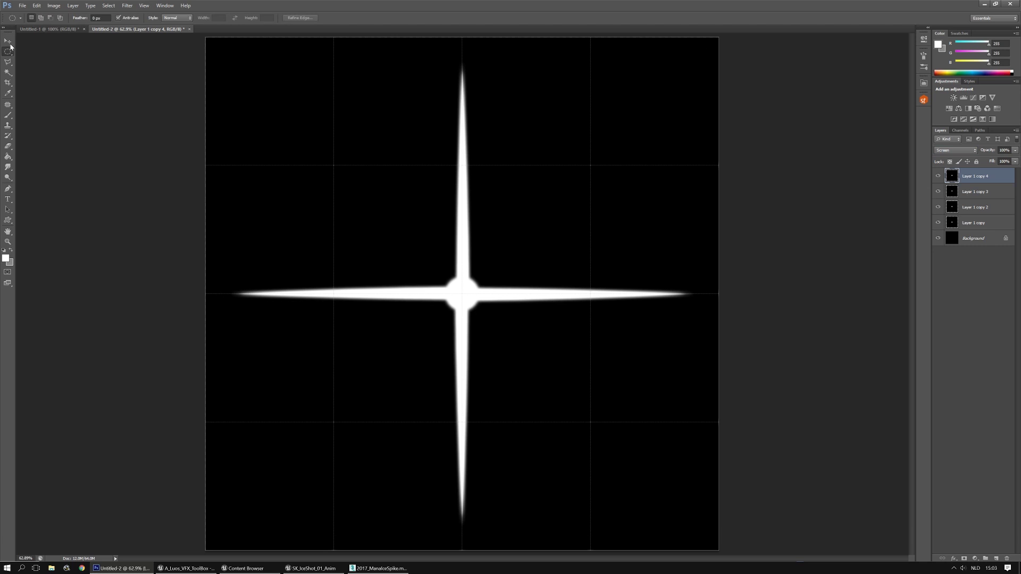
pyautogui.hotkey('ctrl', 'alt', 'z')
pyautogui.hotkey('ctrl', 'alt', 'z')
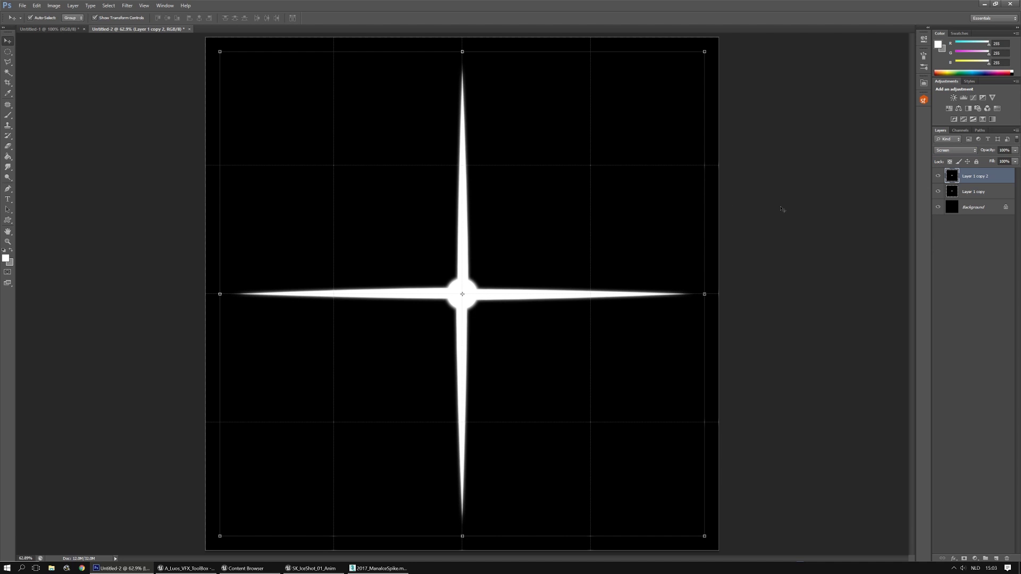
# Reapply the last Gaussian Blur repeatedly to the Screen layer to widen the soft glow around the star
pyautogui.hotkey('ctrl', 'f')
pyautogui.hotkey('ctrl', 'f')
pyautogui.hotkey('ctrl', 'f')
pyautogui.hotkey('ctrl', 'f')
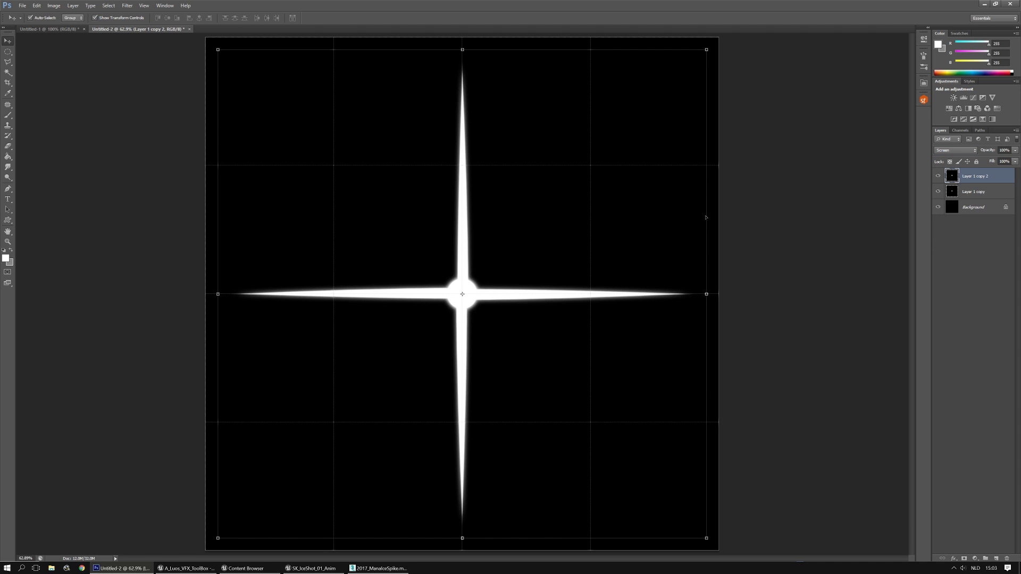
pyautogui.hotkey('ctrl', 'f')
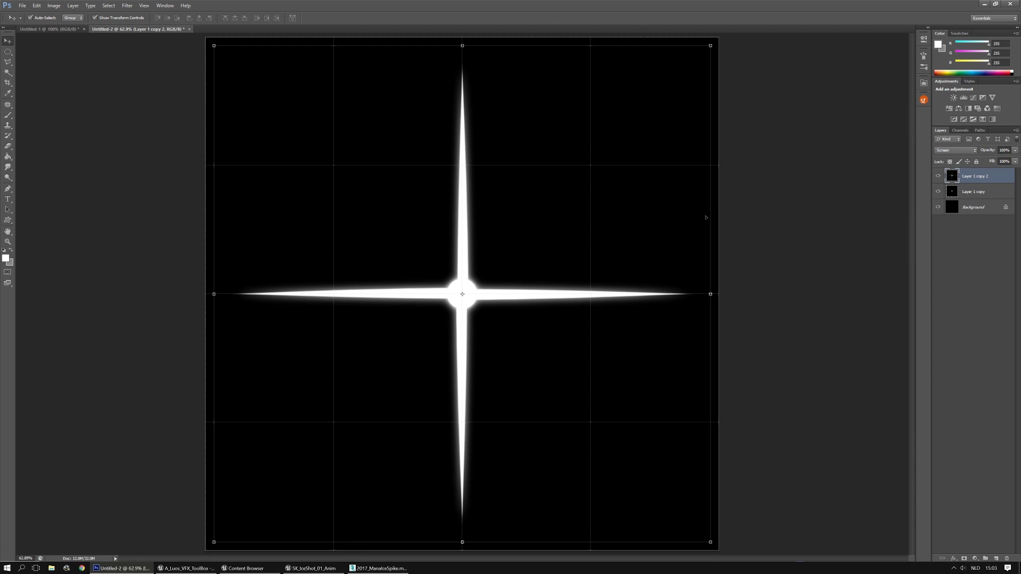
pyautogui.hotkey('ctrl', 'f')
pyautogui.hotkey('ctrl', 'f')
pyautogui.hotkey('ctrl', 'f')
pyautogui.hotkey('ctrl', 'f')
pyautogui.hotkey('ctrl', 'f')
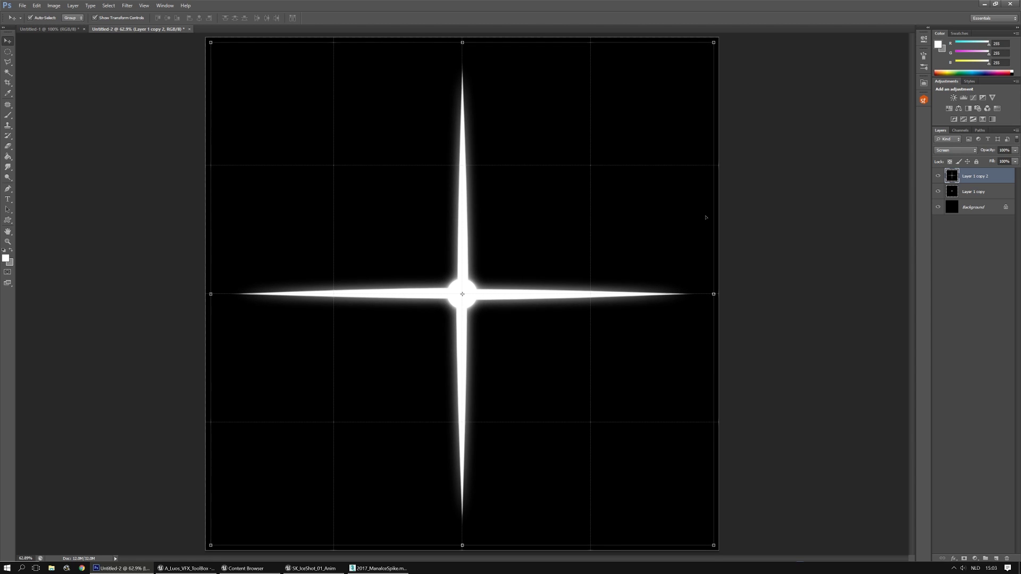
pyautogui.hotkey('ctrl', 'f')
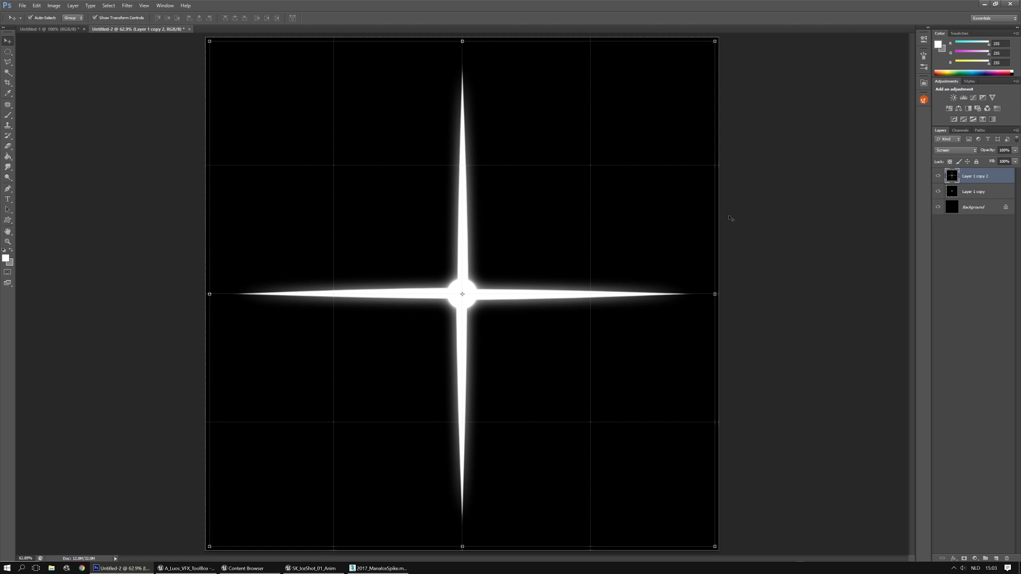
# Duplicate the blurred Screen layer, scale the copy to about 33% around its centre, and rotate it about 45° to form diagonal rays
pyautogui.hotkey('ctrl', 'j')
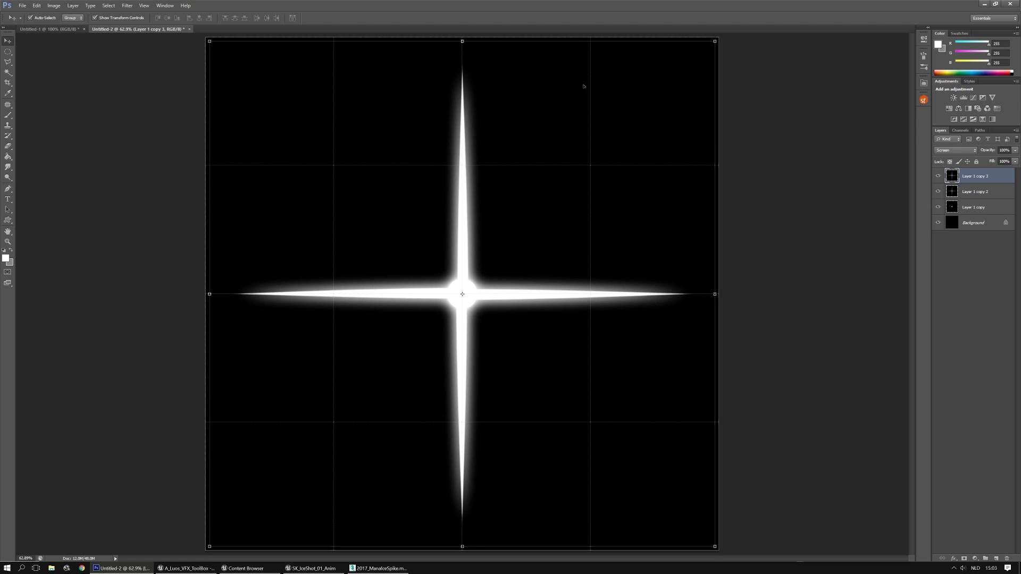
pyautogui.keyDown('alt'); pyautogui.keyDown('shift'); pyautogui.moveTo(716, 42); pyautogui.dragTo(534, 198); pyautogui.keyUp('shift'); pyautogui.keyUp('alt')
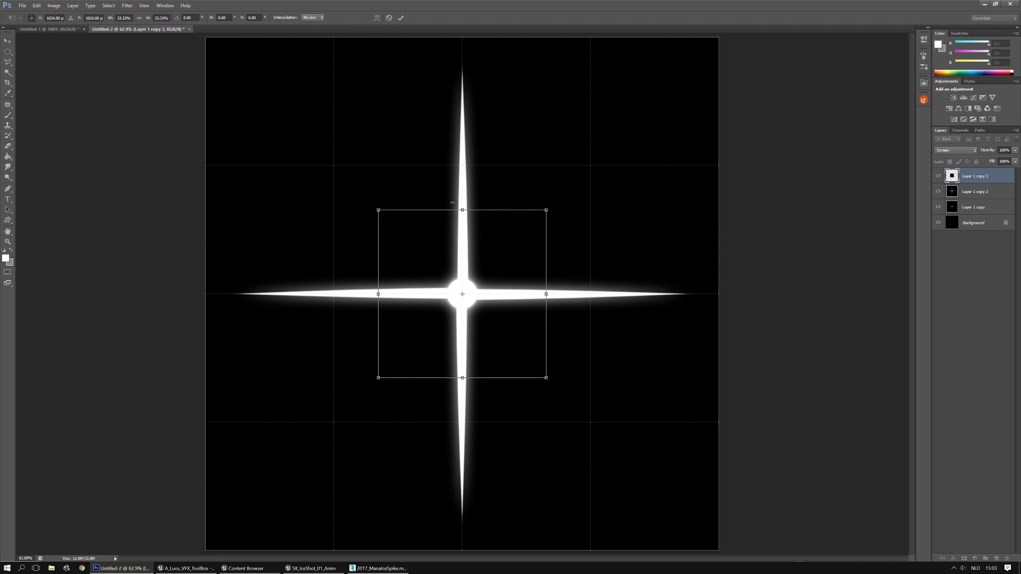
pyautogui.keyDown('shift'); pyautogui.moveTo(466, 195); pyautogui.dragTo(524, 210); pyautogui.keyUp('shift')
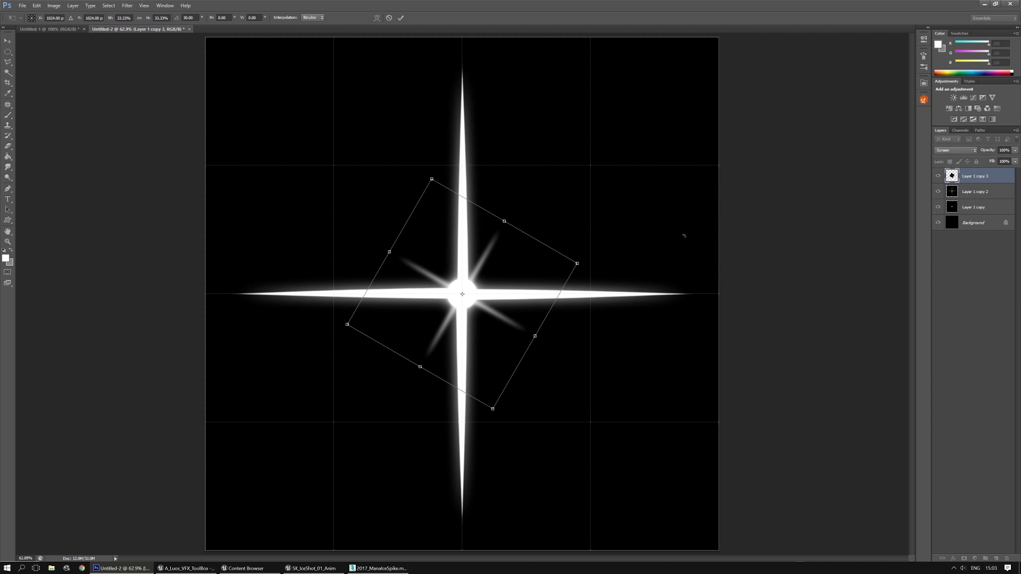
pyautogui.press('Return')
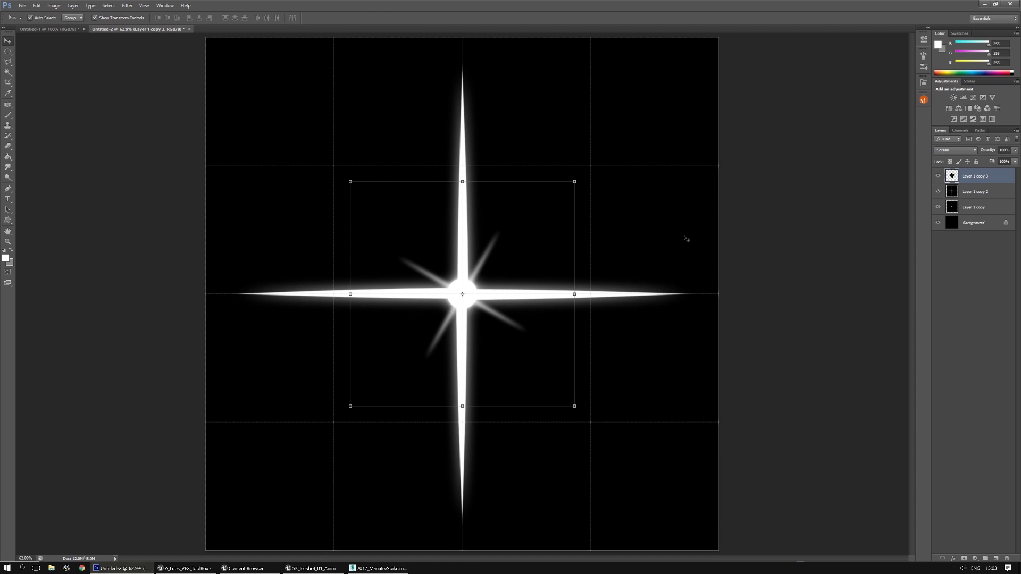
pyautogui.moveTo(471, 175); pyautogui.dragTo(501, 182)
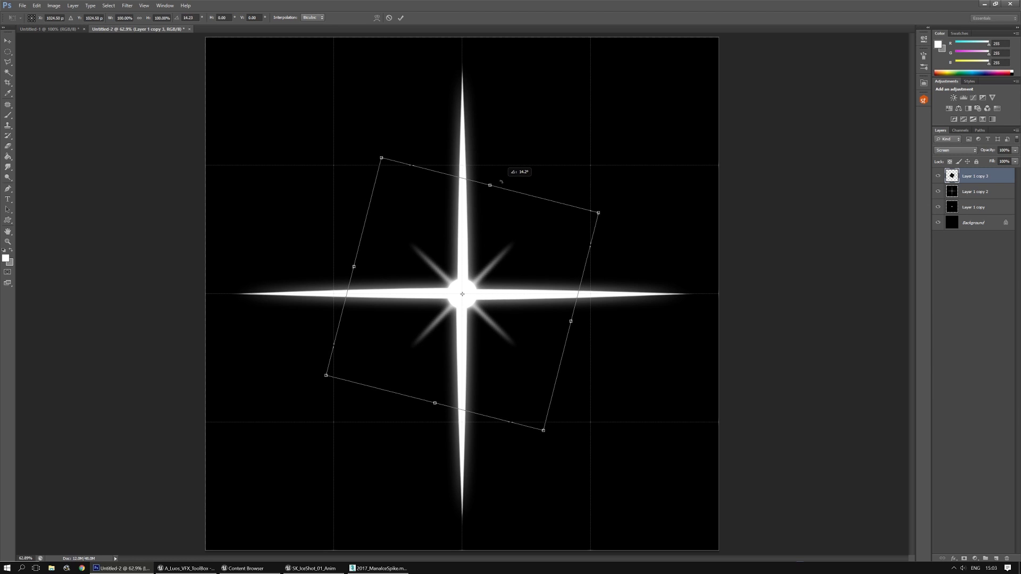
pyautogui.press('Return')
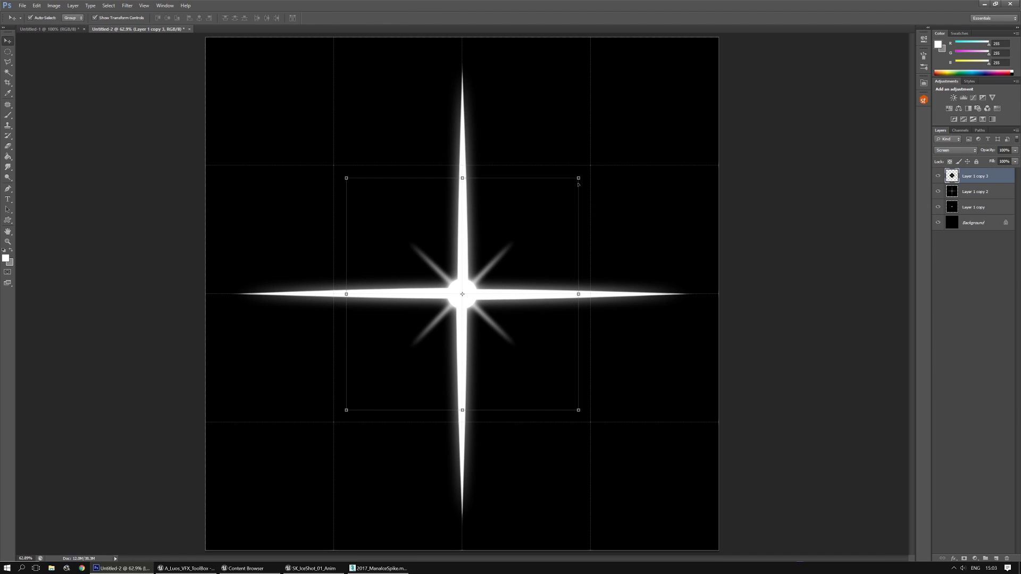
# Duplicate the full-size Screen layer again, scale the copy to about 37%, rotate it 45°, and shrink it further around its centre
pyautogui.click(975, 195)
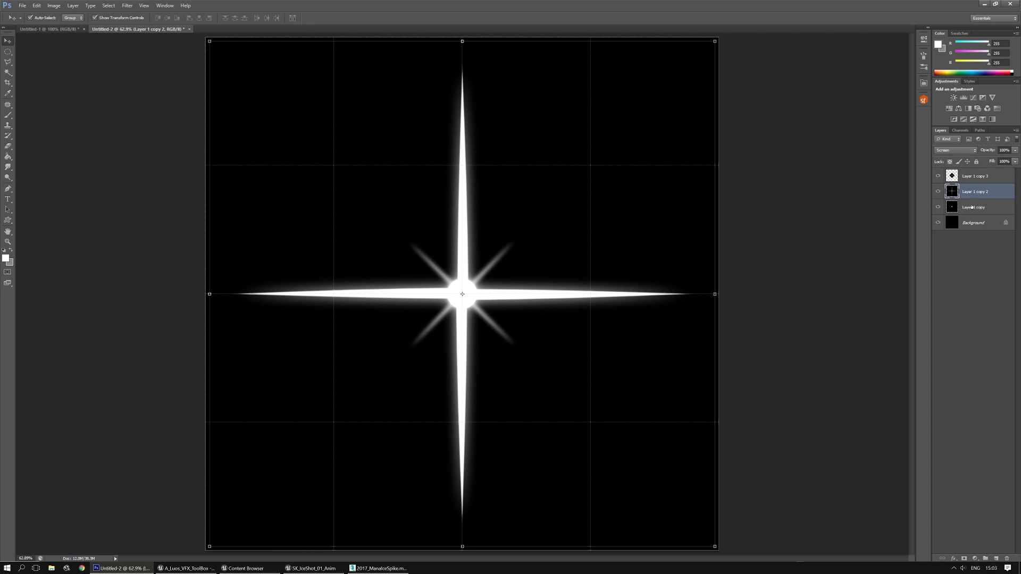
pyautogui.hotkey('ctrl', 'j')
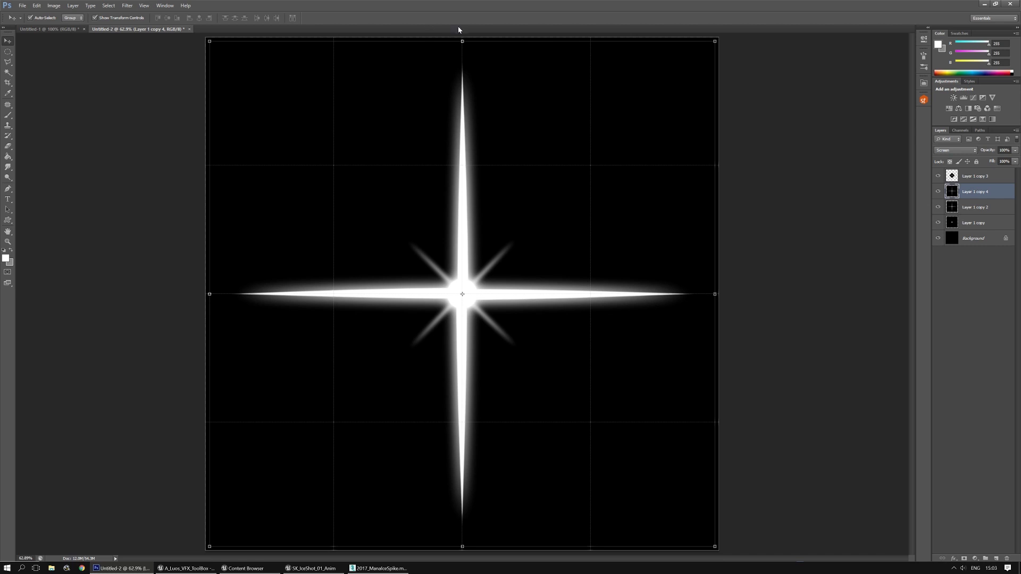
pyautogui.keyDown('alt'); pyautogui.keyDown('shift'); pyautogui.moveTo(715, 41); pyautogui.dragTo(542, 191); pyautogui.keyUp('shift'); pyautogui.keyUp('alt')
pyautogui.moveTo(472, 196); pyautogui.dragTo(536, 229)
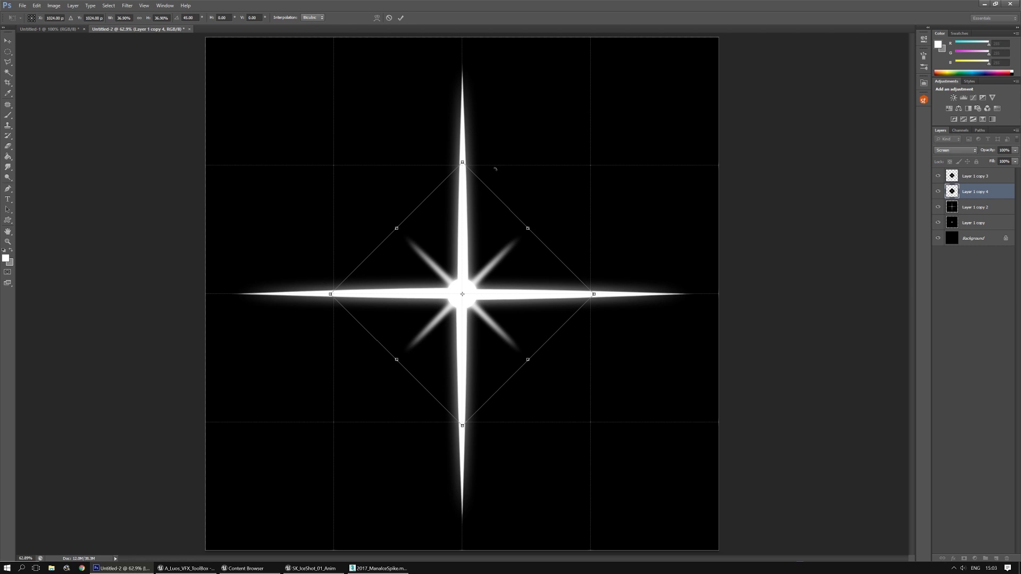
pyautogui.press('Return')
pyautogui.keyDown('alt'); pyautogui.keyDown('shift'); pyautogui.moveTo(591, 165); pyautogui.dragTo(533, 207); pyautogui.keyUp('shift'); pyautogui.keyUp('alt')
pyautogui.press('Return')
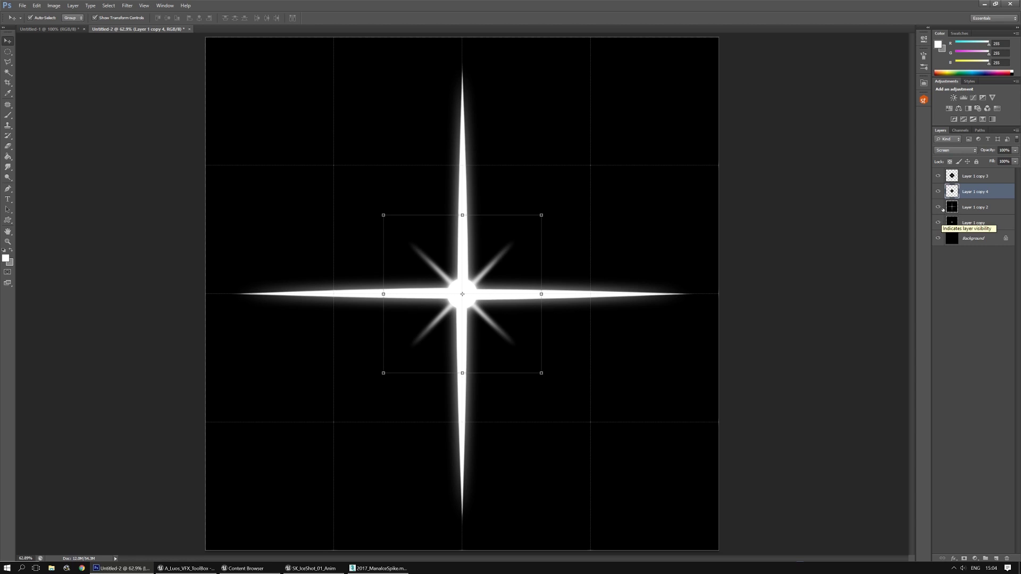
# Merge all star layers down into the Background layer
pyautogui.click(985, 176)
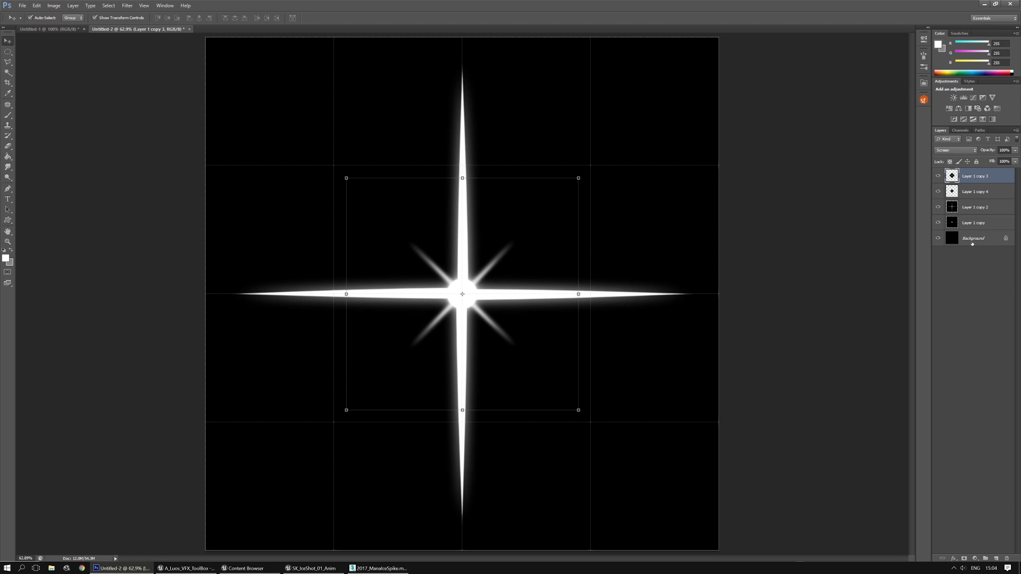
pyautogui.keyDown('shift'); pyautogui.click(972, 243); pyautogui.keyUp('shift')
pyautogui.hotkey('ctrl', 'e')
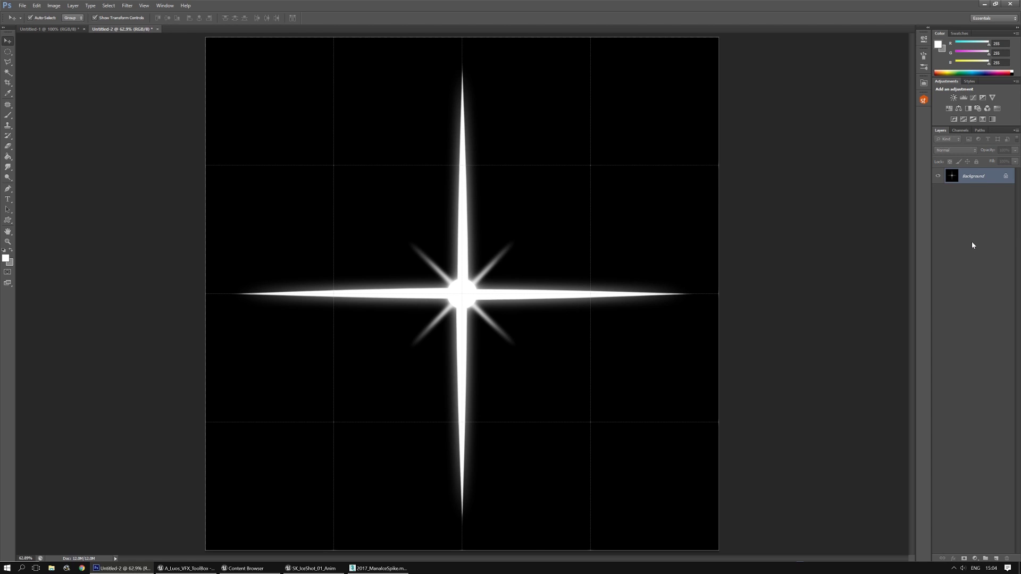
# Float and maximize the star document's window, and cut out the upper-left quarter of the image with the Rectangular Marquee tool
pyautogui.click(9, 53)
pyautogui.click(30, 52)
pyautogui.moveTo(193, 29); pyautogui.dragTo(289, 123)
pyautogui.doubleClick(297, 109)
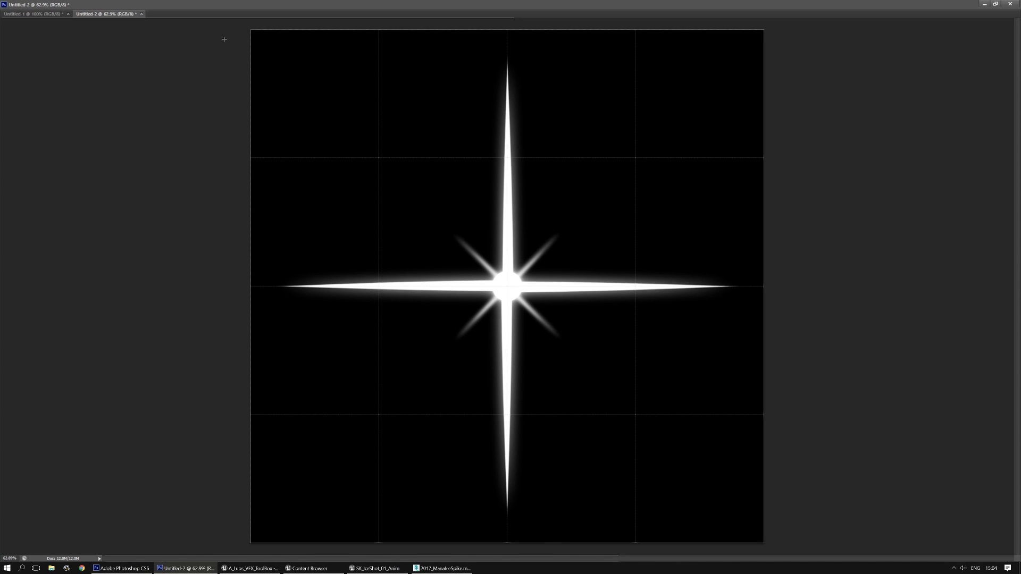
pyautogui.moveTo(248, 26); pyautogui.dragTo(507, 286)
pyautogui.hotkey('ctrl', 'x')
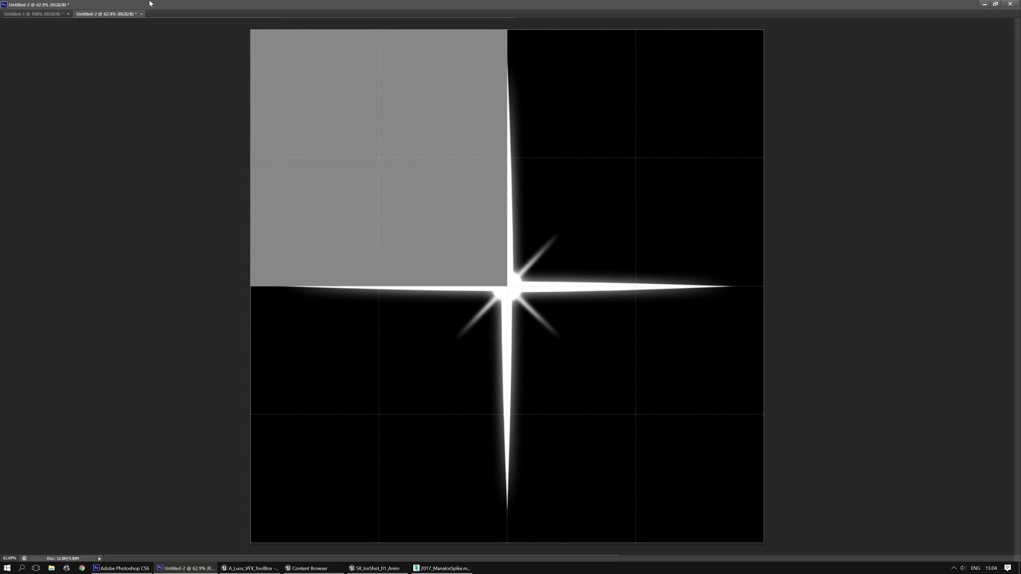
# Paste the star quarter into the Untitled-1 document, dock its window again, and merge the pasted layer with the Background
pyautogui.moveTo(131, 15); pyautogui.dragTo(163, 16)
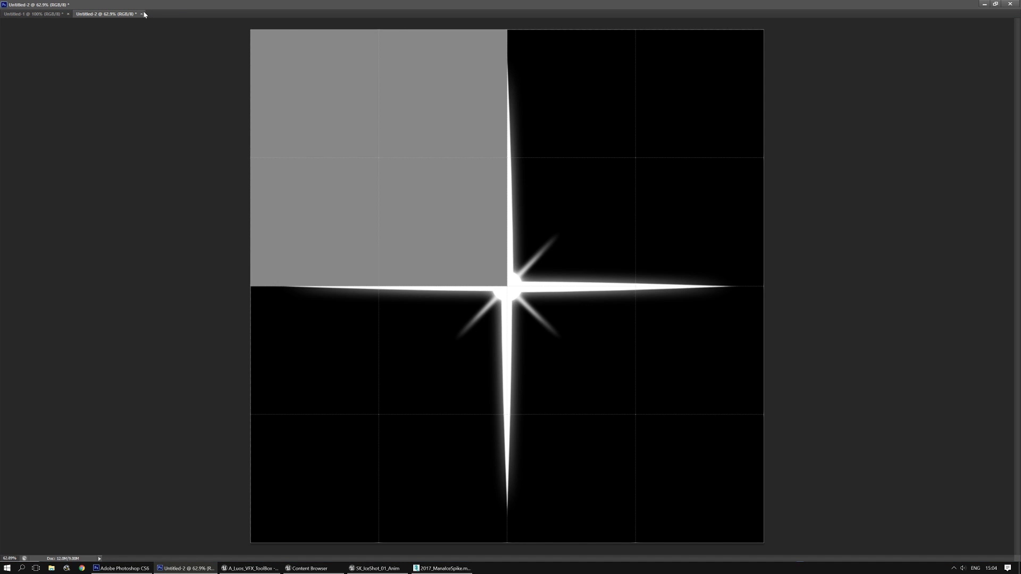
pyautogui.click(34, 17)
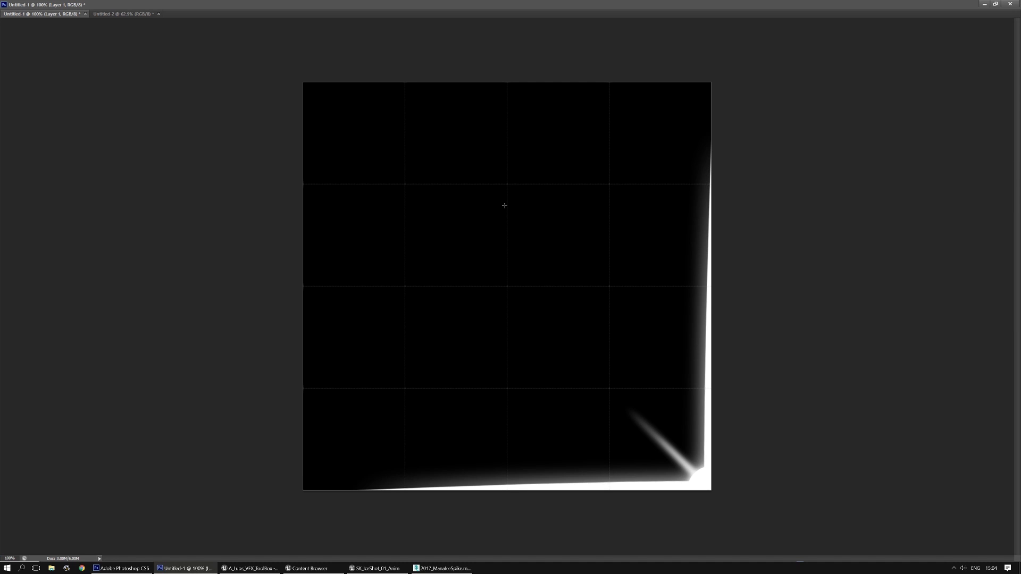
pyautogui.click(995, 3)
pyautogui.moveTo(470, 111); pyautogui.dragTo(483, 31)
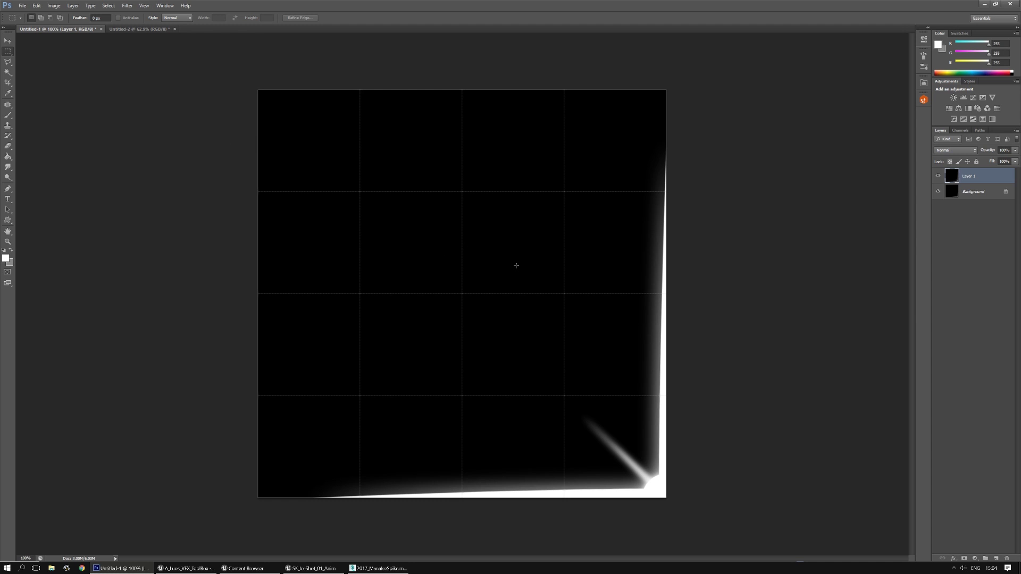
pyautogui.keyDown('shift'); pyautogui.click(984, 193); pyautogui.keyUp('shift')
pyautogui.hotkey('ctrl', 'e')
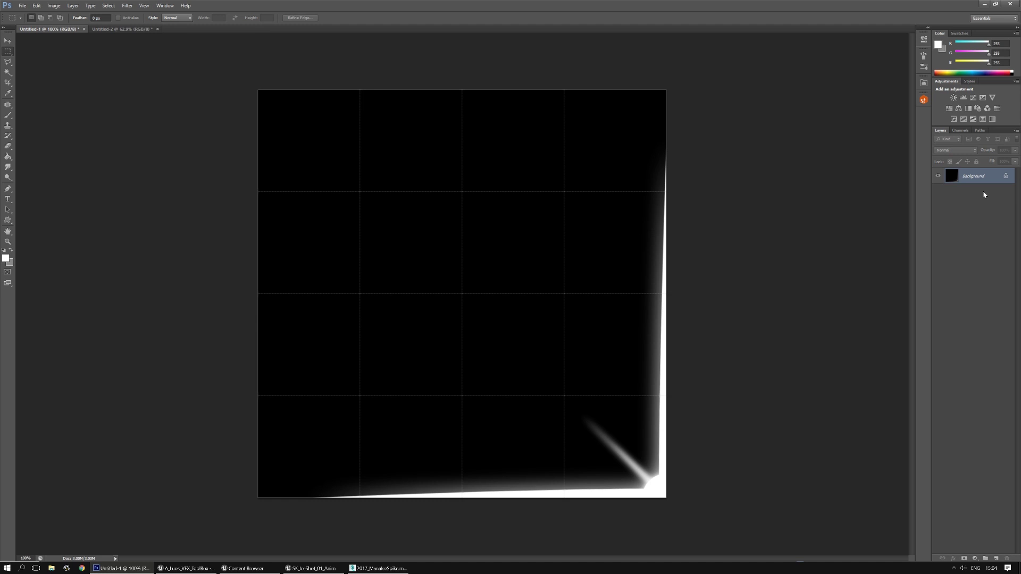
# Resize the quarter-star image to 512 pixels wide with proportions constrained
pyautogui.click(54, 5)
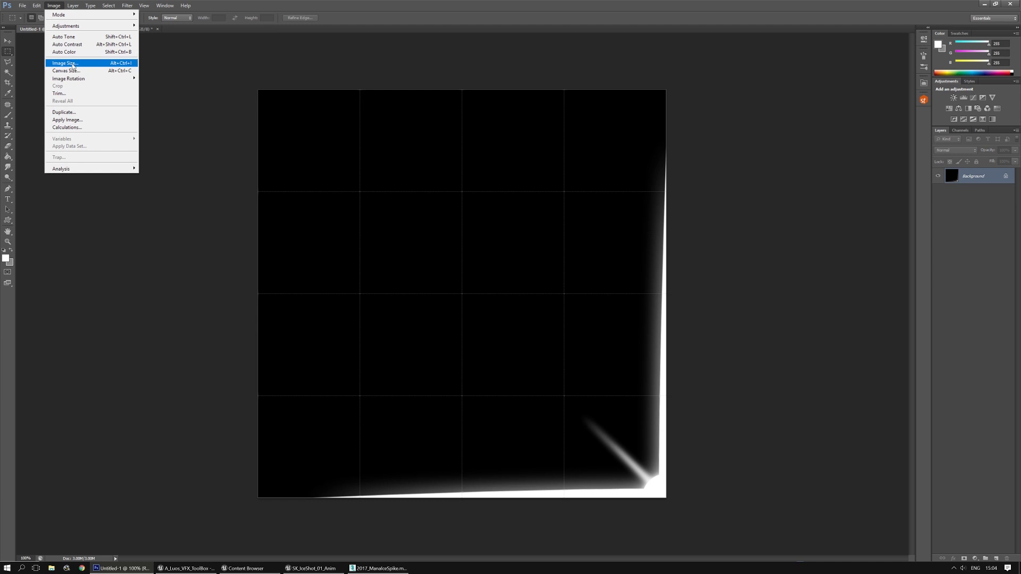
pyautogui.click(65, 63)
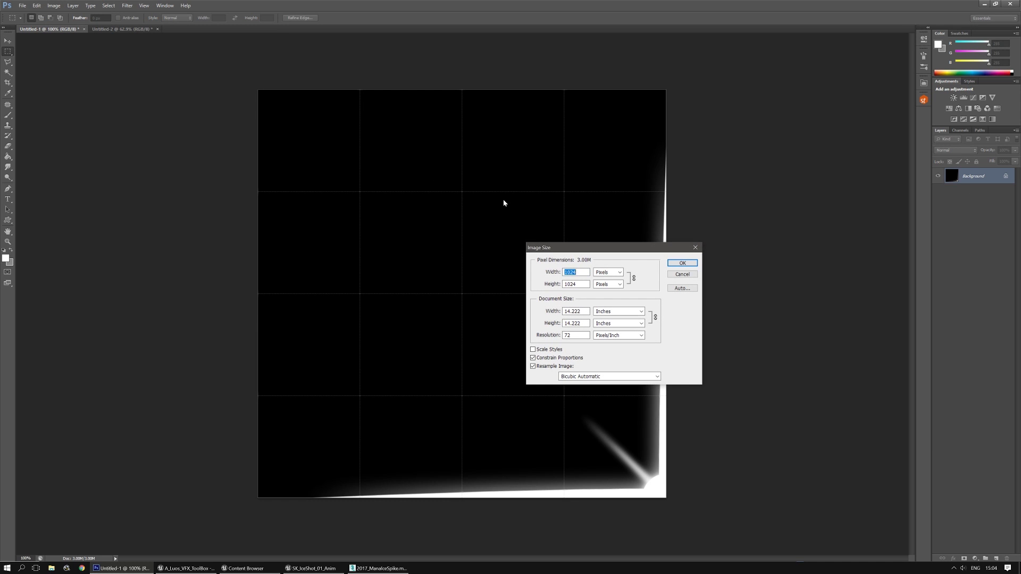
pyautogui.write('512')
pyautogui.press('Return')
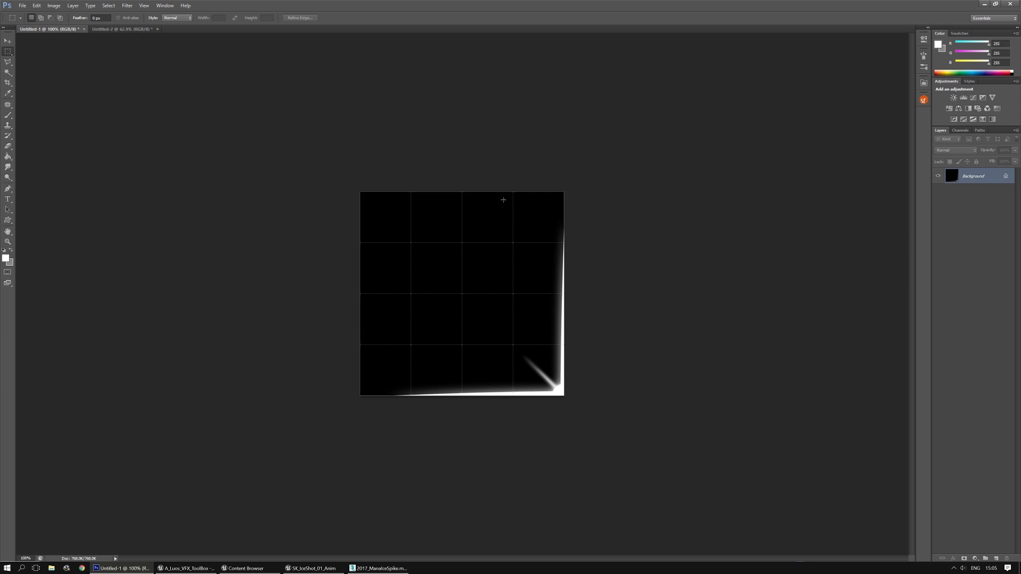
# Save the image as a PNG named T_IceCaster_Star_01 in the _Work_/2017_IcePack/Textures folder with the default PNG options
pyautogui.hotkey('ctrl', 'shift', 's')
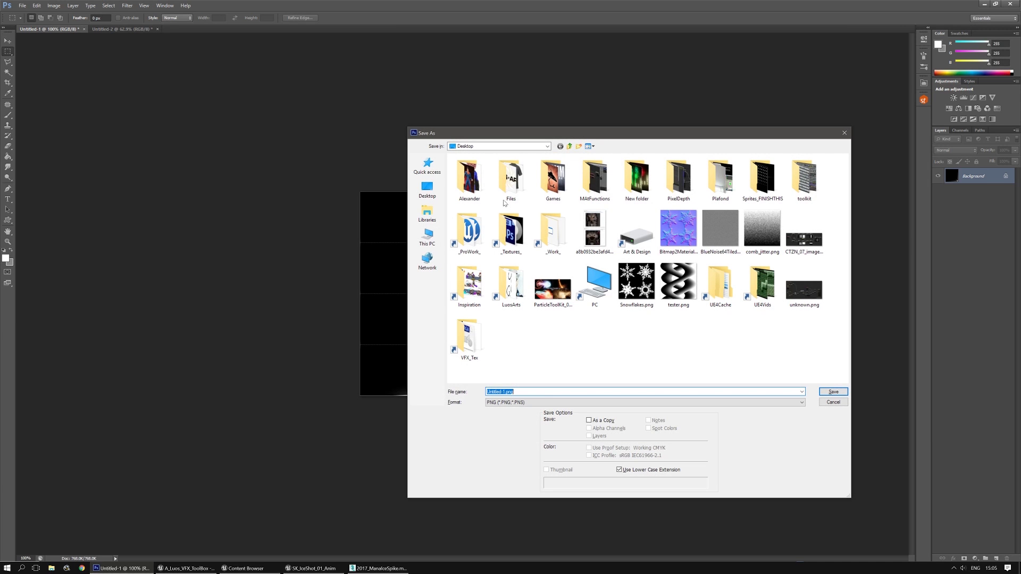
pyautogui.click(427, 166)
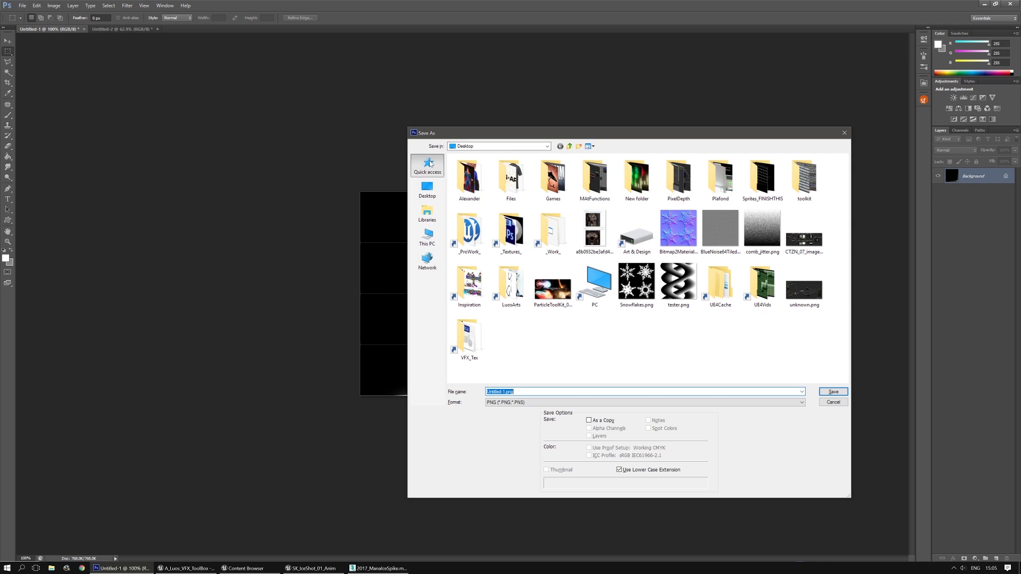
pyautogui.doubleClick(659, 181)
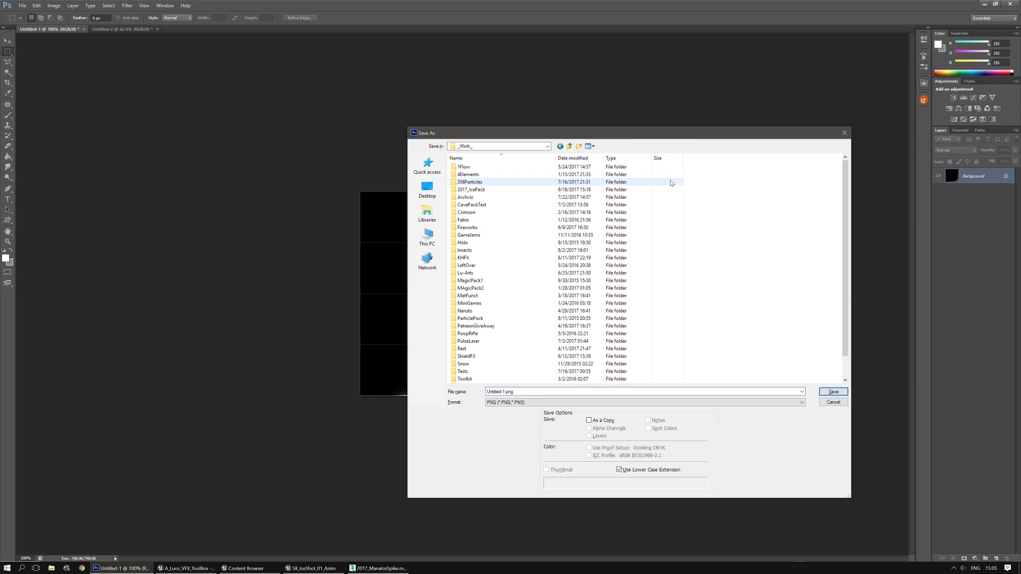
pyautogui.click(473, 190)
pyautogui.doubleClick(474, 191)
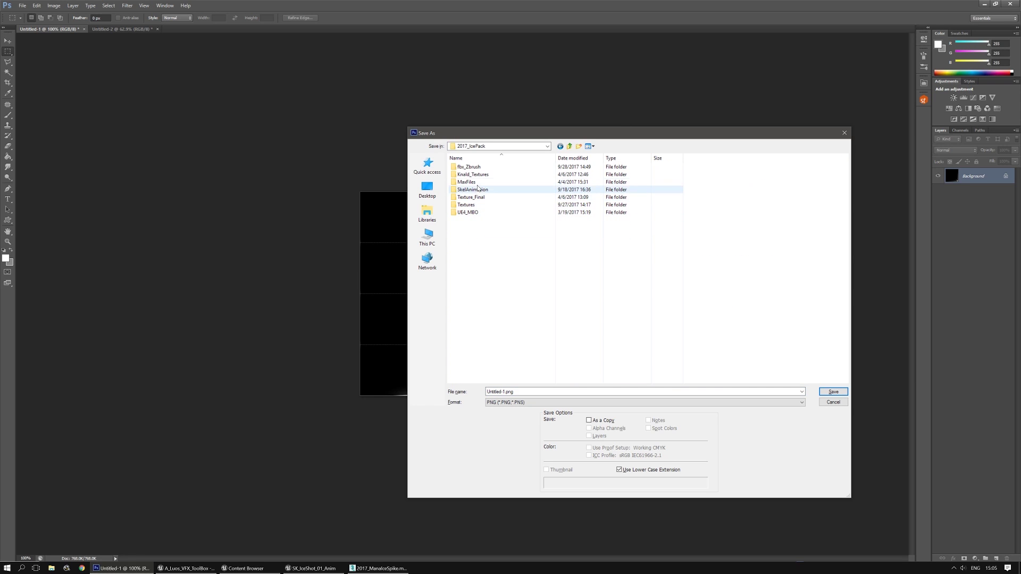
pyautogui.doubleClick(480, 207)
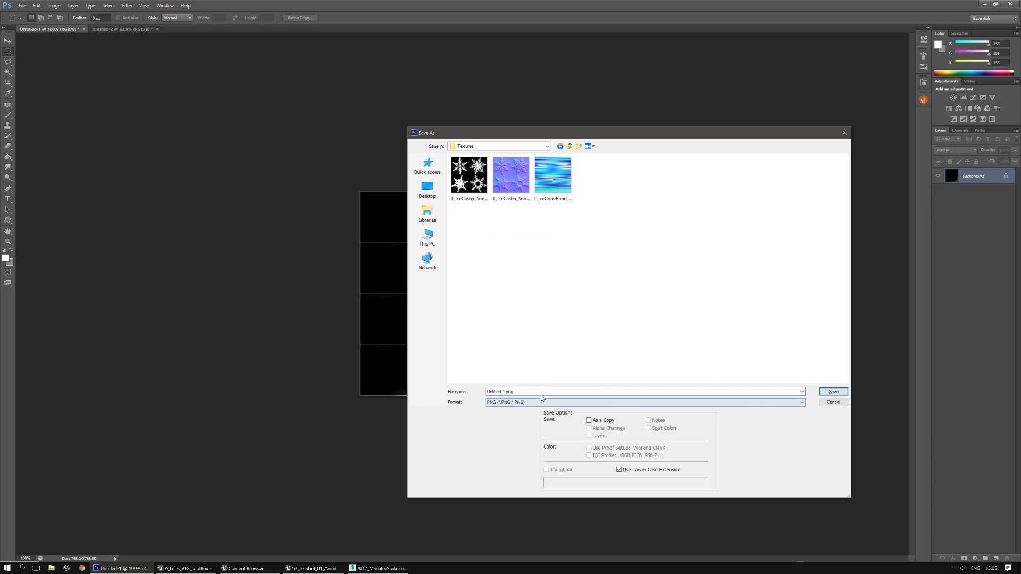
pyautogui.click(513, 392)
pyautogui.write('T_IceCas')
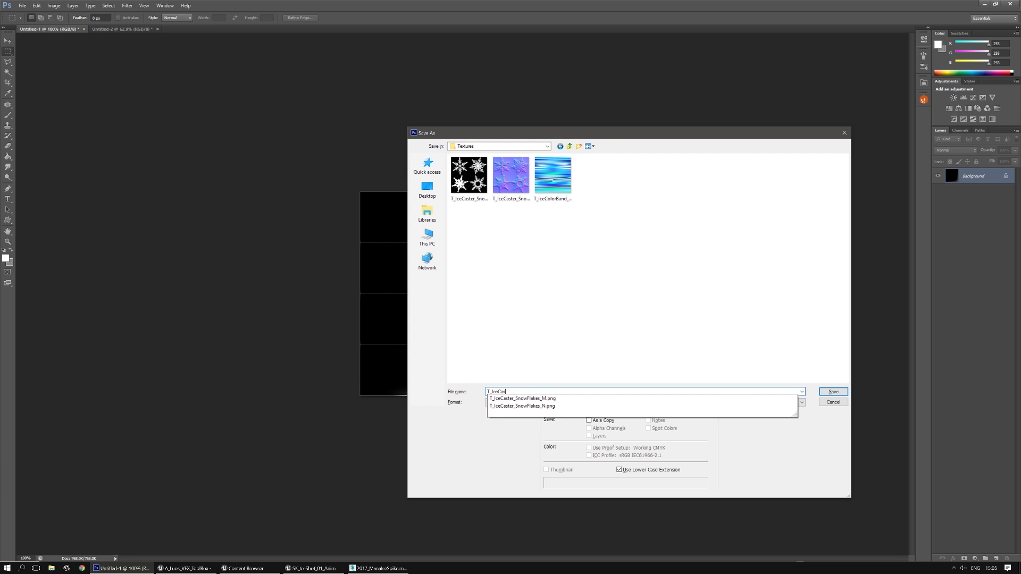
pyautogui.write('ter_Star_01')
pyautogui.press('Return')
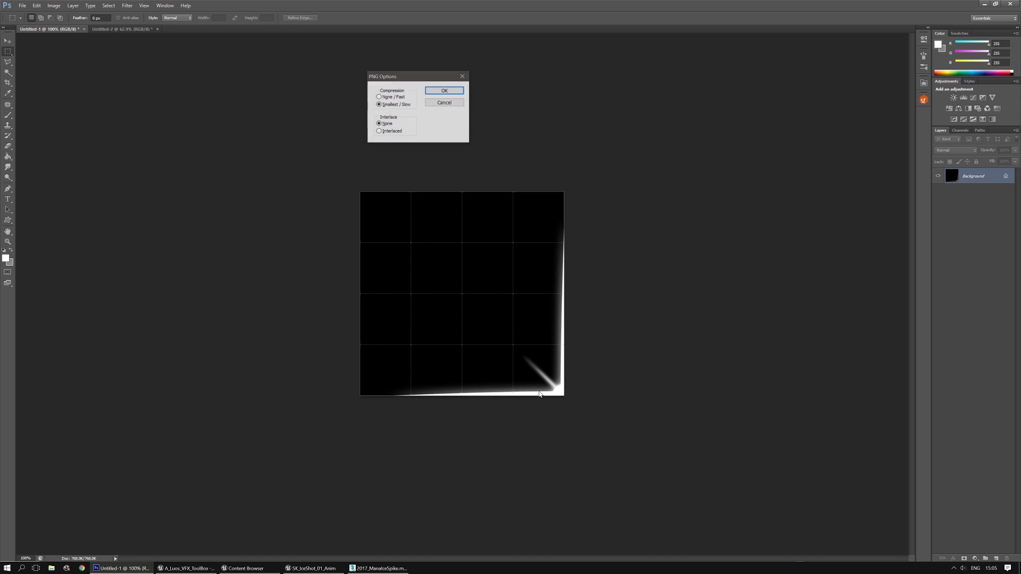
pyautogui.click(438, 91)
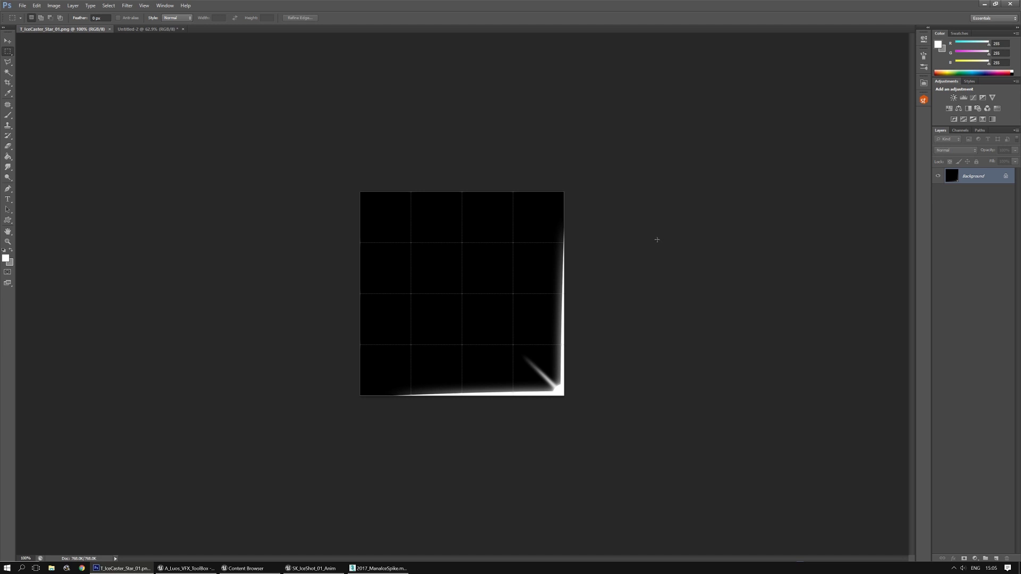
# Switch to the Unreal Editor and open the Textures/IceCaster folder in the Content Browser
pyautogui.click(316, 568)
pyautogui.click(486, 190)
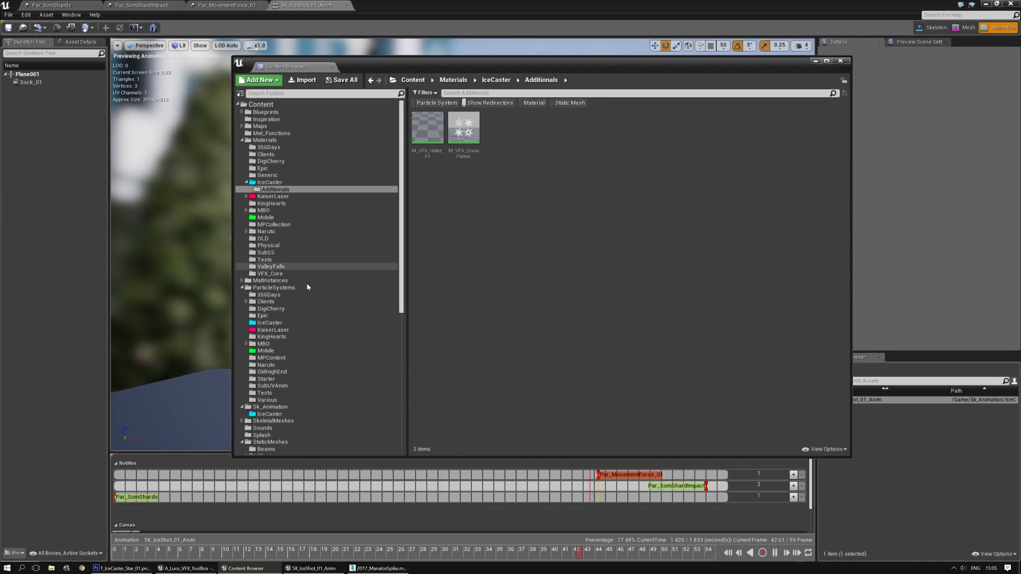
pyautogui.scroll(-5, 298, 276)
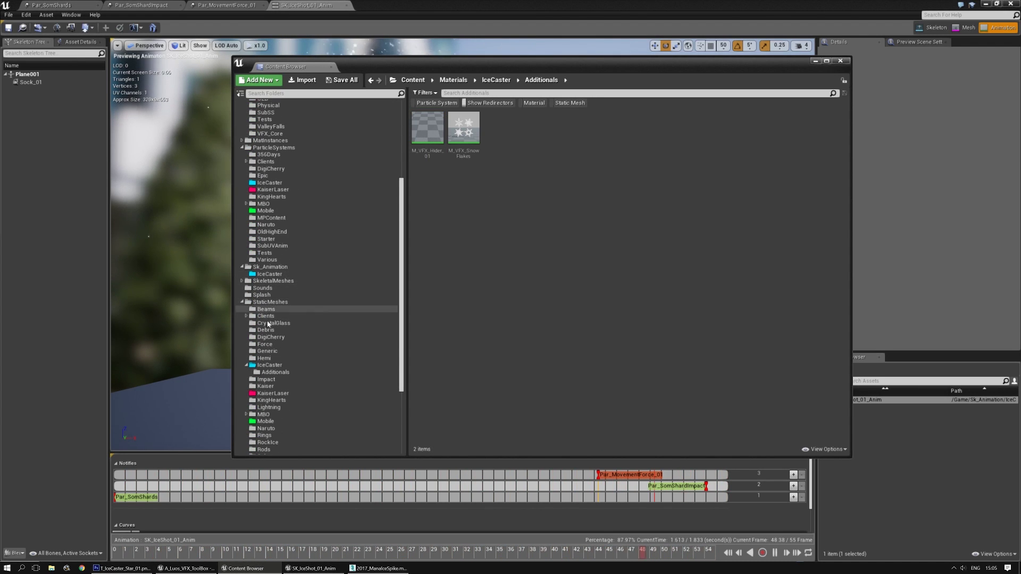
pyautogui.scroll(-3, 271, 367)
pyautogui.scroll(-2, 271, 368)
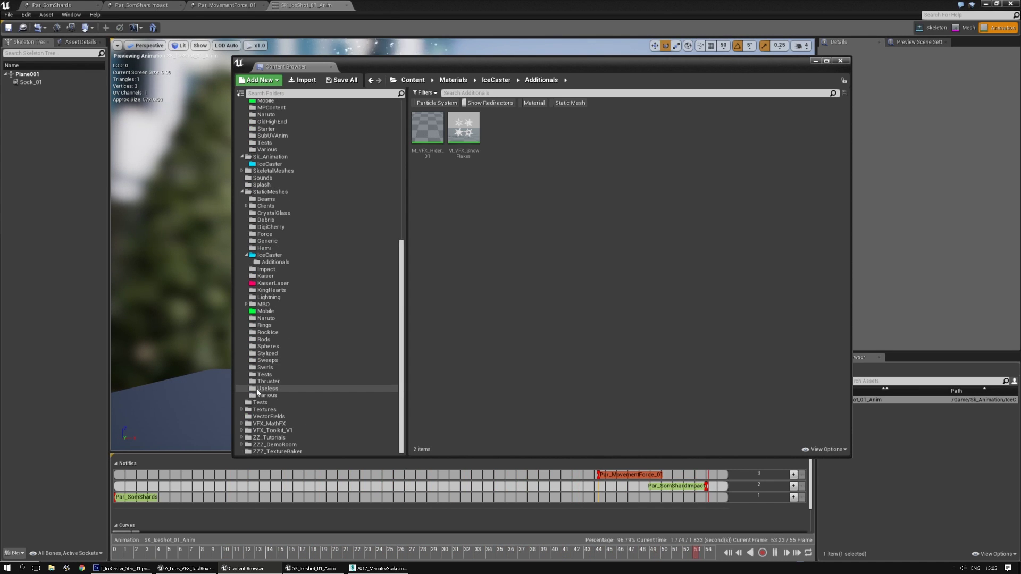
pyautogui.click(242, 407)
pyautogui.scroll(-4, 283, 364)
pyautogui.scroll(-3, 284, 365)
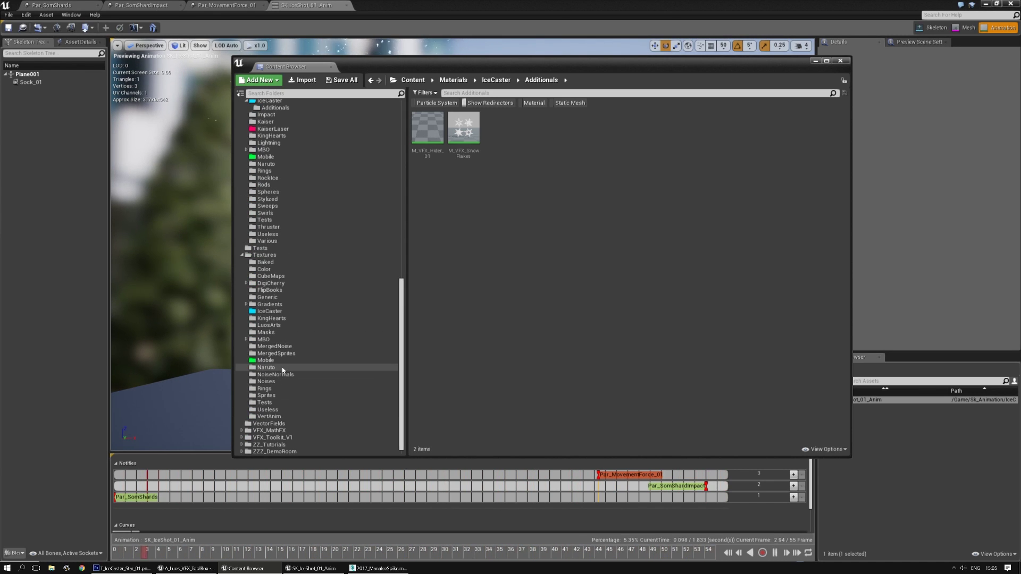
pyautogui.click(282, 311)
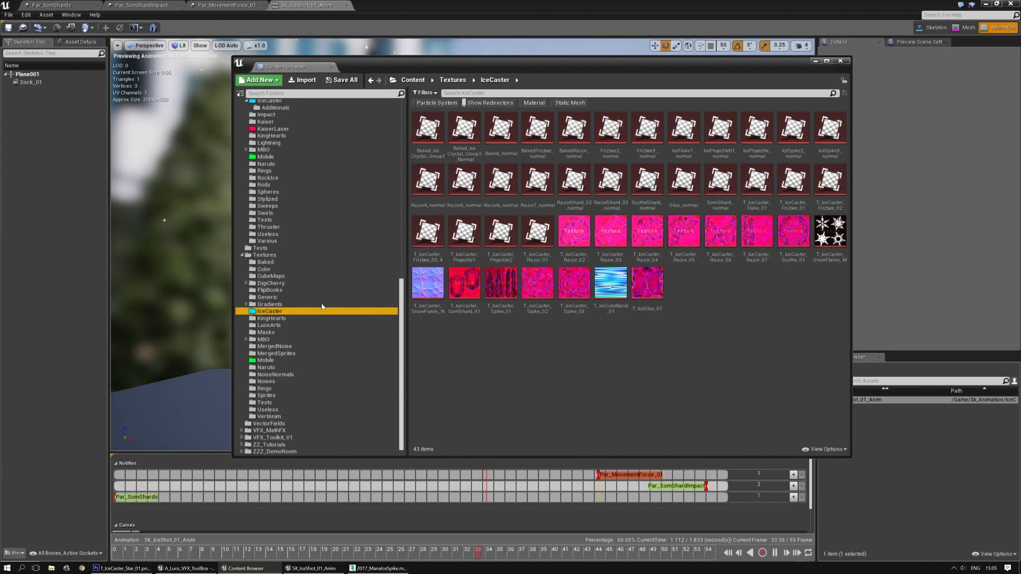
# Import T_IceCaster_Star_01.png from the 2017_IcePack/Textures folder into Textures/IceCaster
pyautogui.click(713, 318)
pyautogui.click(302, 83)
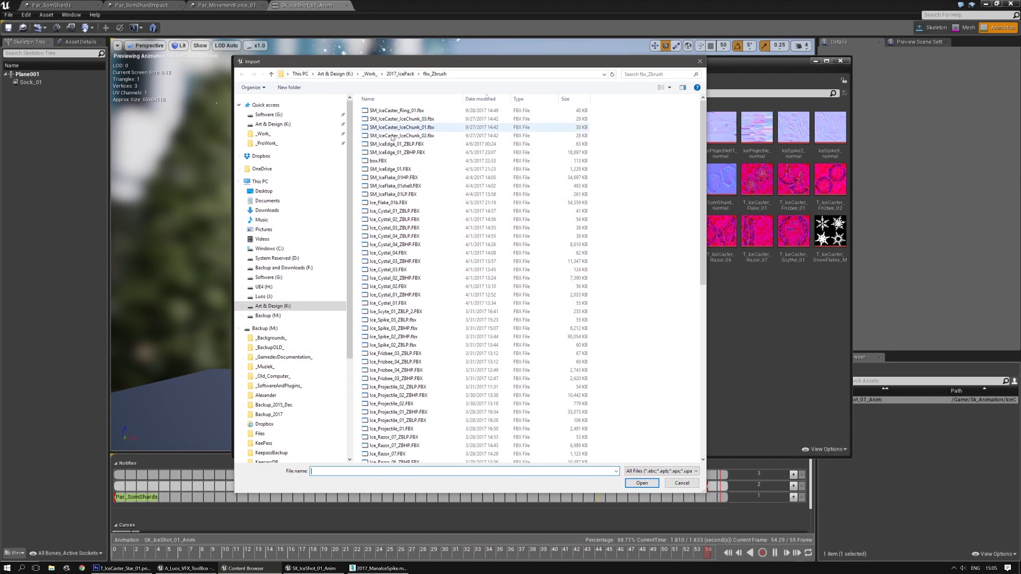
pyautogui.click(400, 74)
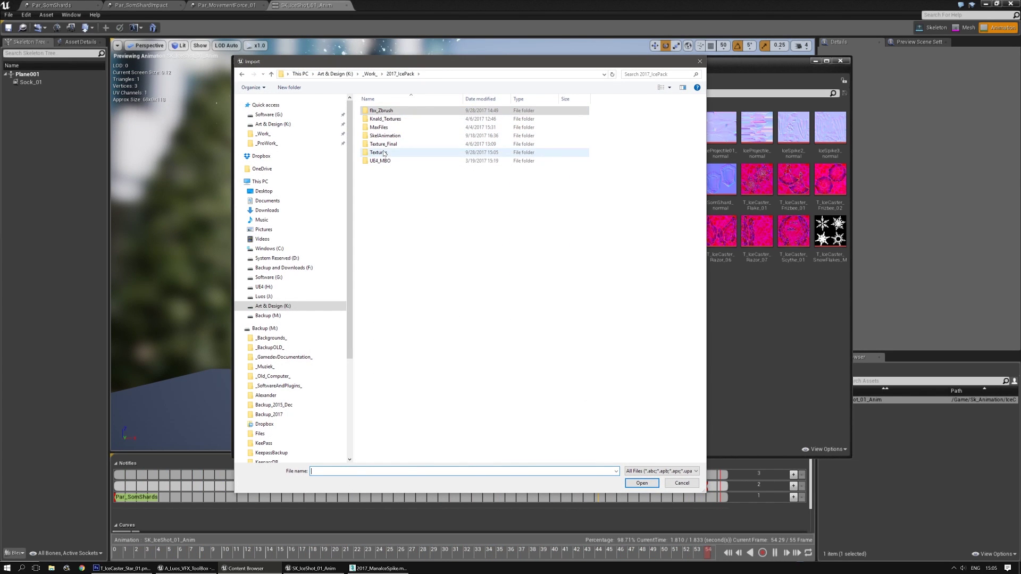
pyautogui.doubleClick(379, 153)
pyautogui.doubleClick(463, 116)
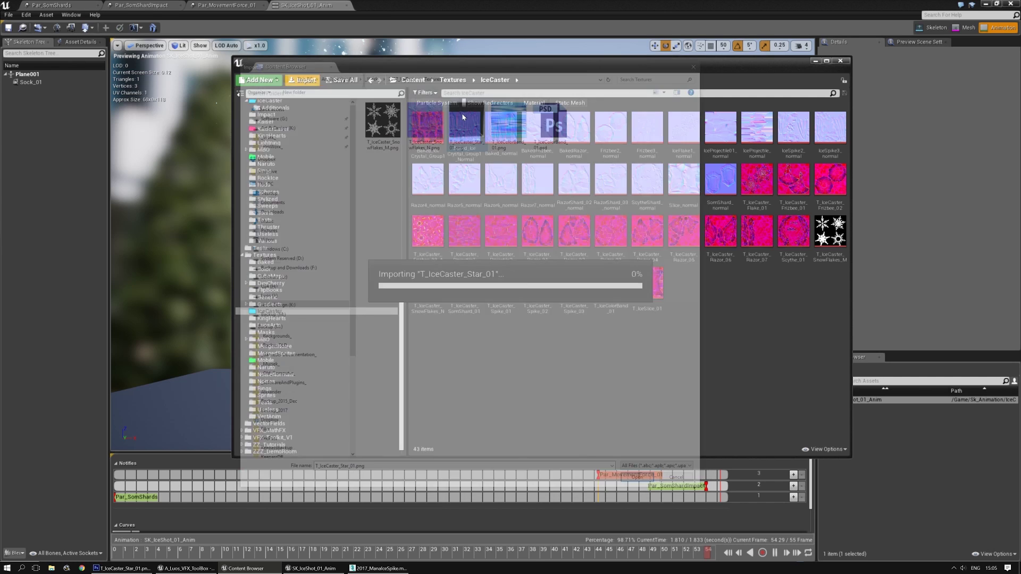
# Open the T_IceCaster_Star_01 texture and set its compression to Alpha (no sRGB, BC4 on DX11) and its texture group to Effects
pyautogui.doubleClick(611, 288)
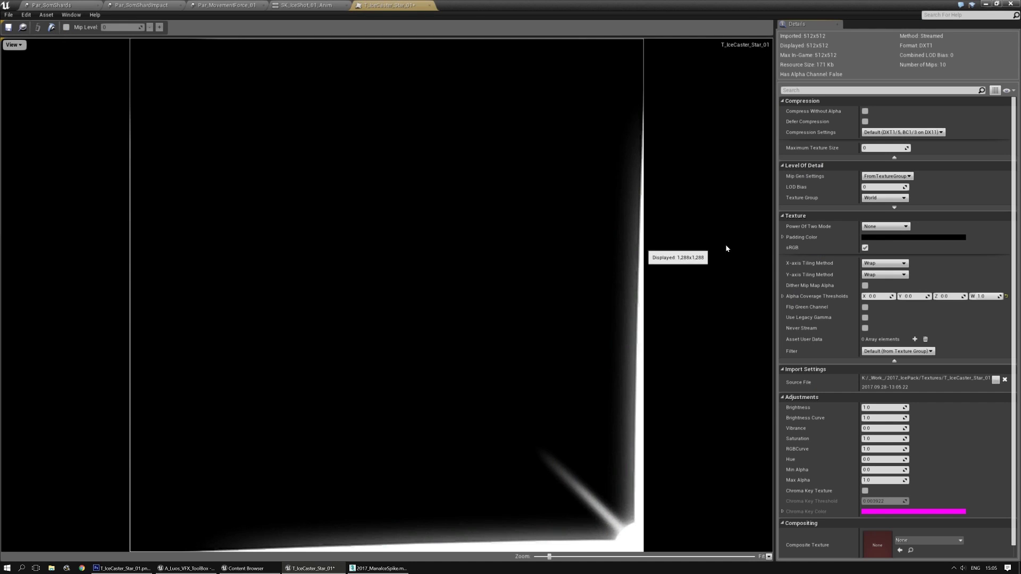
pyautogui.click(904, 132)
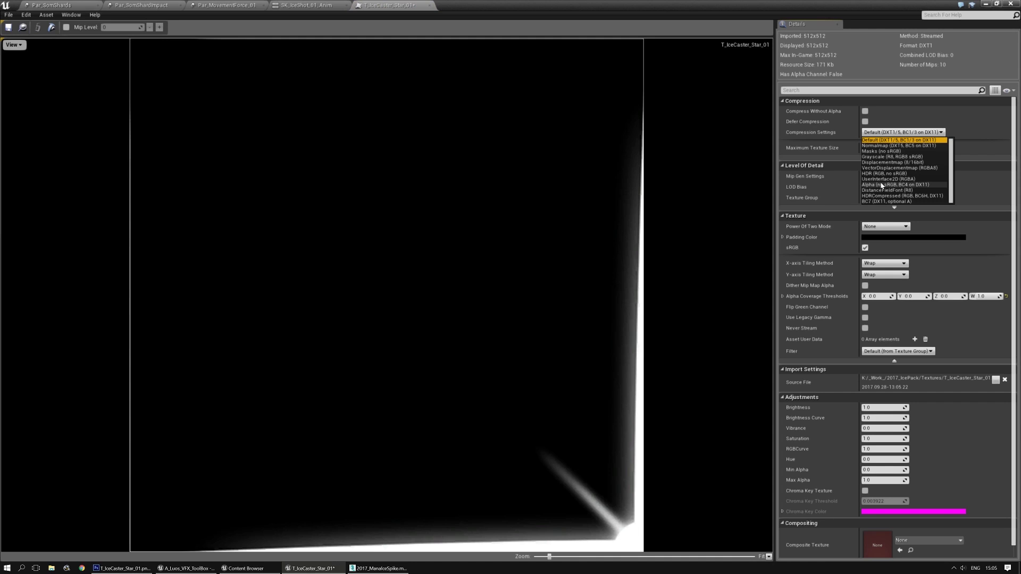
pyautogui.click(882, 185)
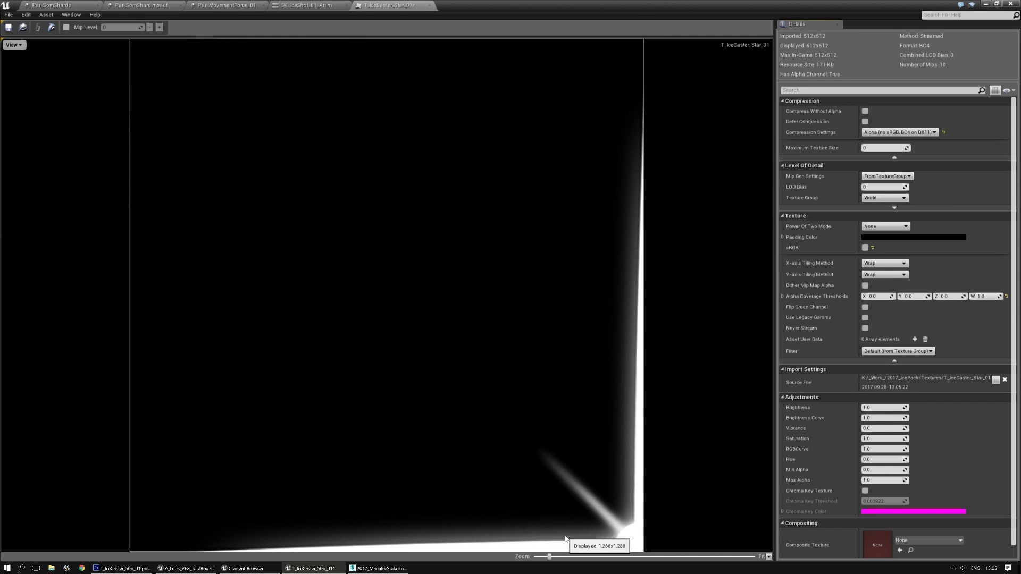
pyautogui.click(878, 198)
pyautogui.click(879, 278)
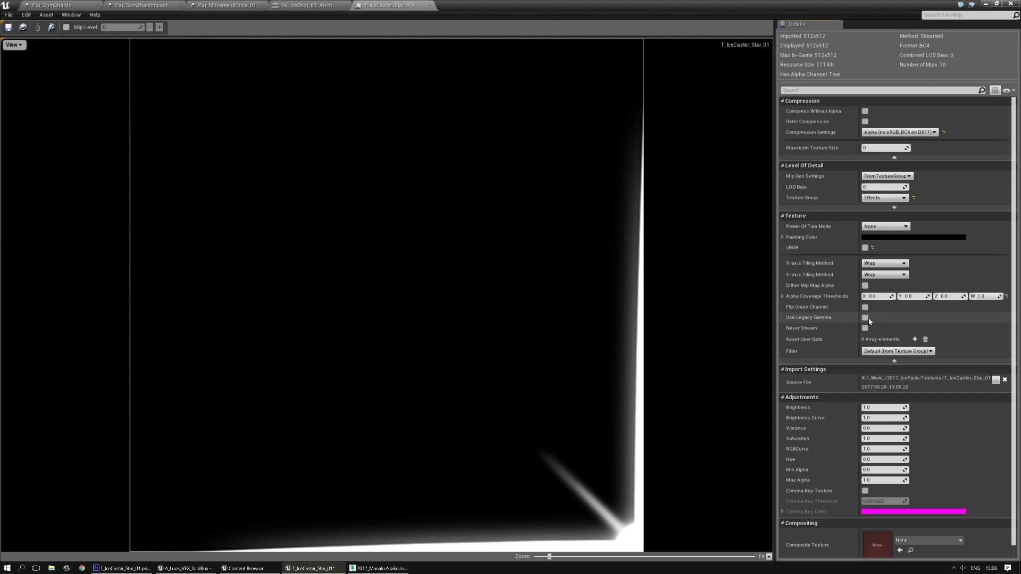
# Set the star texture's X-axis and Y-axis tiling methods to Mirror and save the texture
pyautogui.scroll(-1, 879, 363)
pyautogui.click(885, 252)
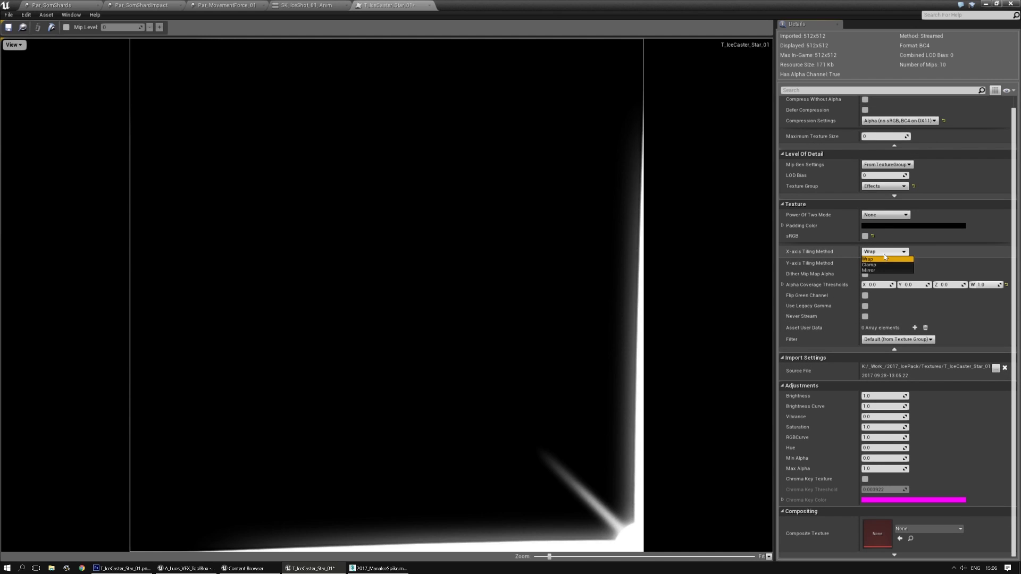
pyautogui.click(869, 271)
pyautogui.click(884, 263)
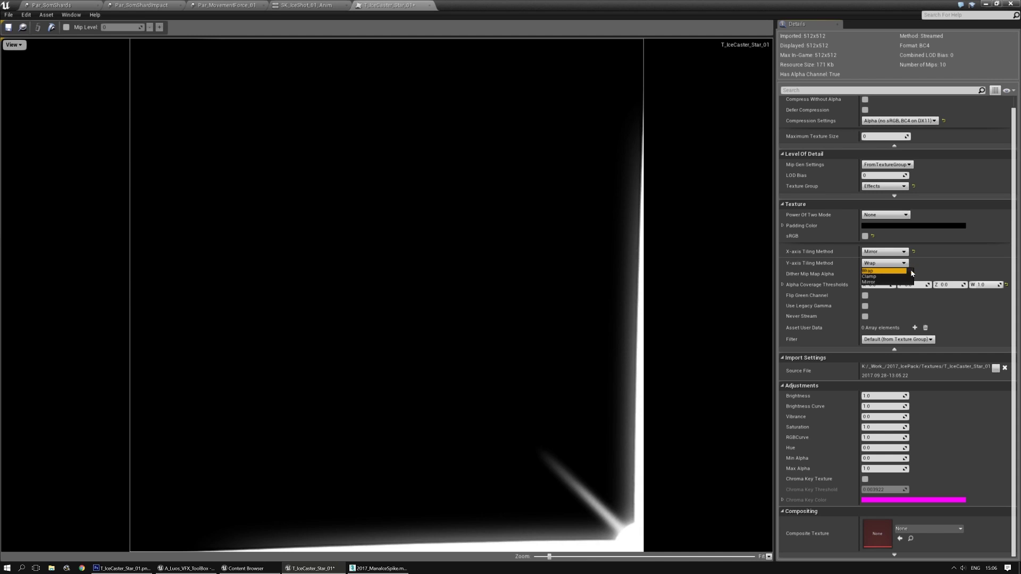
pyautogui.click(879, 282)
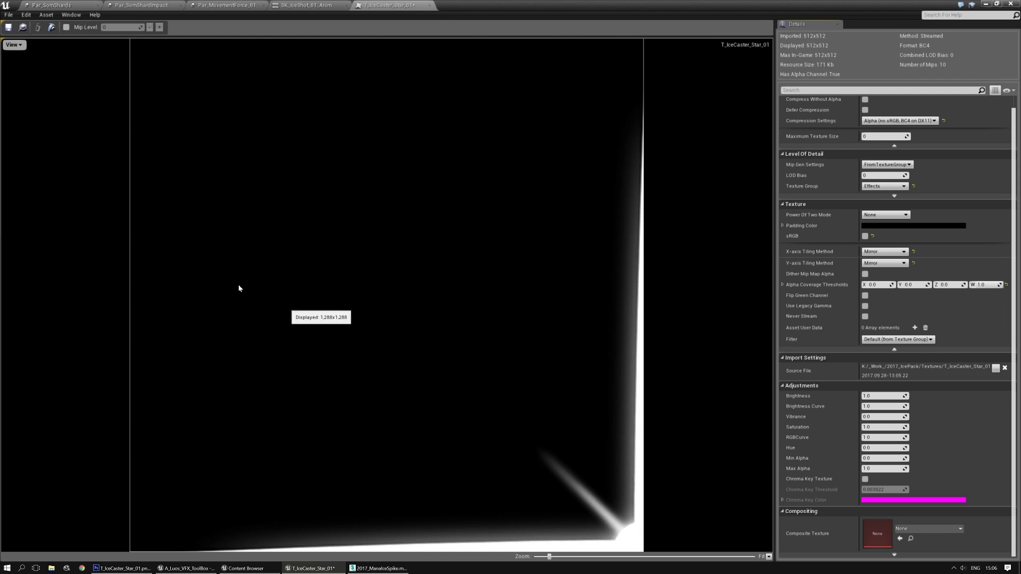
pyautogui.click(8, 28)
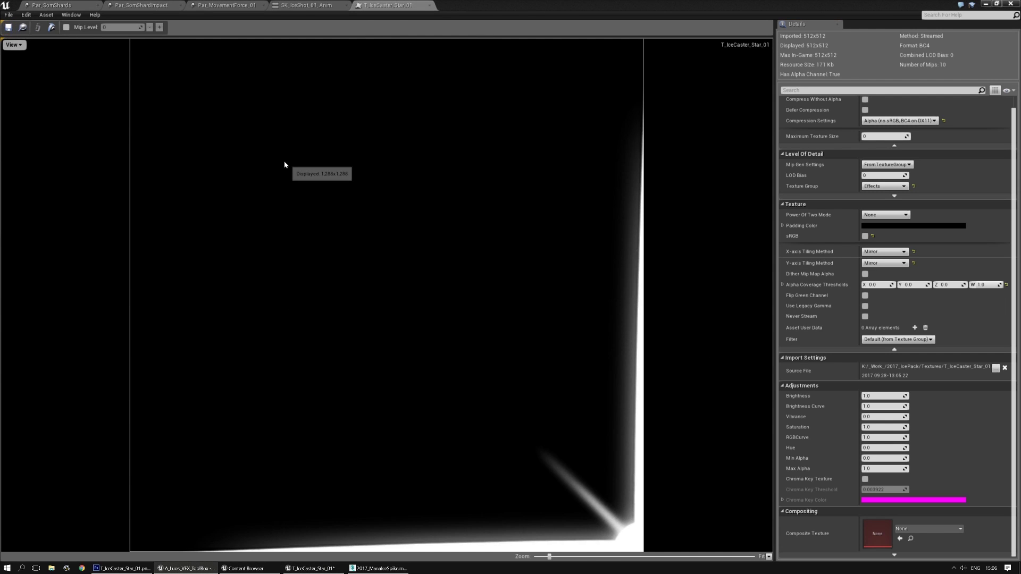
# Create a new material named M_VFX_Star_01 in the Materials/IceCaster/Additionals folder
pyautogui.hotkey('ctrl', 'b')
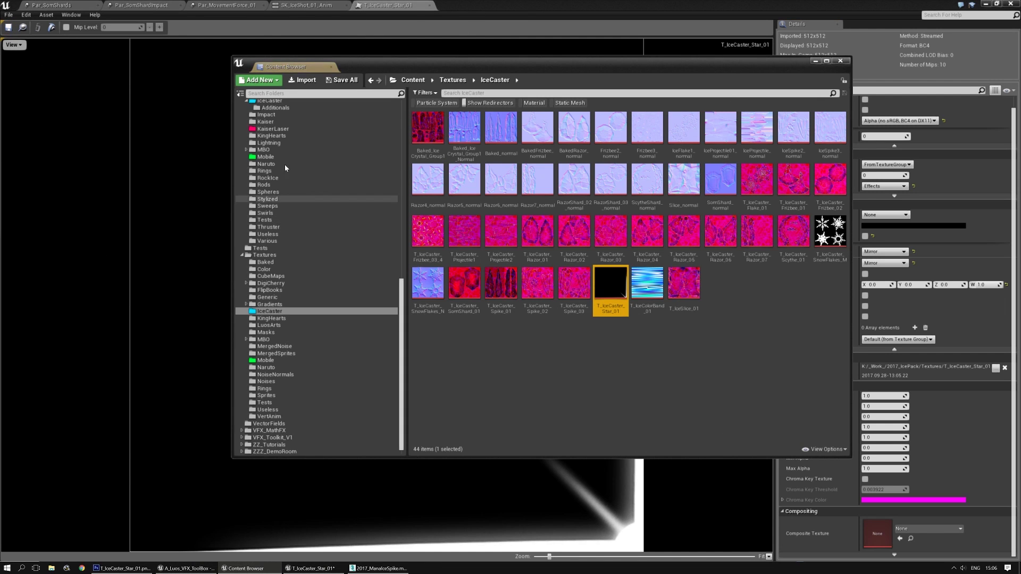
pyautogui.scroll(10, 314, 243)
pyautogui.scroll(8, 314, 244)
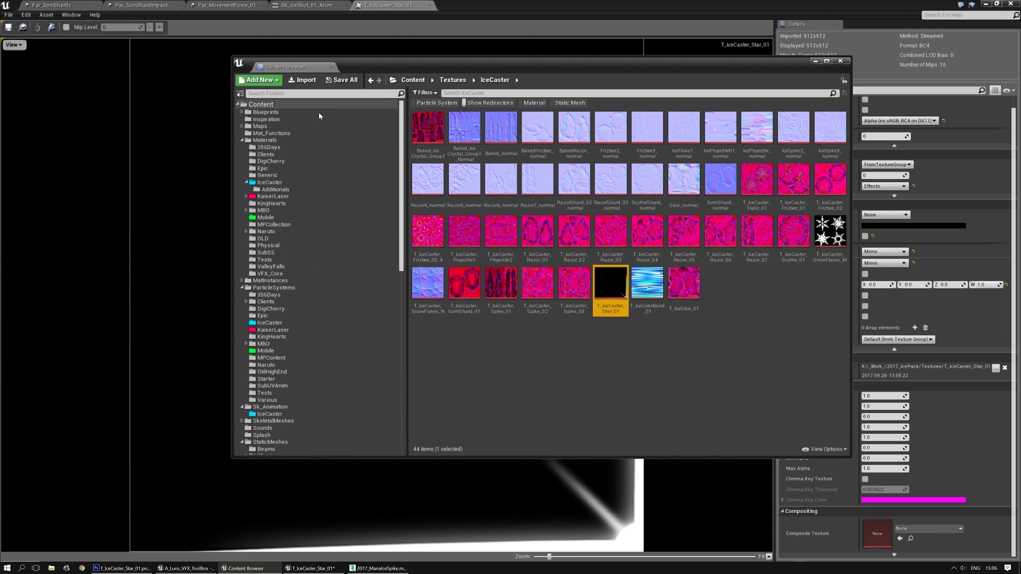
pyautogui.click(276, 189)
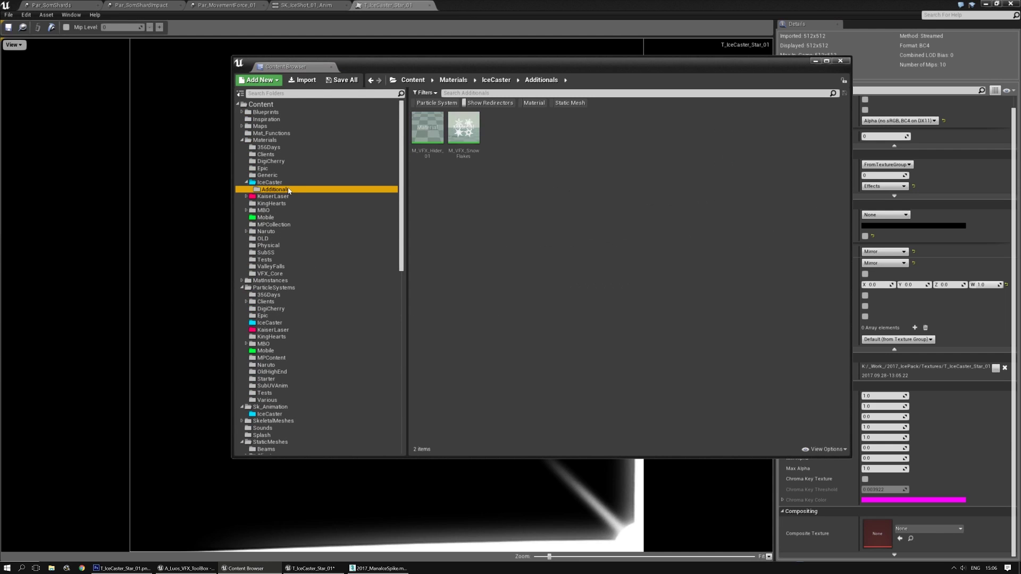
pyautogui.rightClick(501, 145)
pyautogui.click(530, 256)
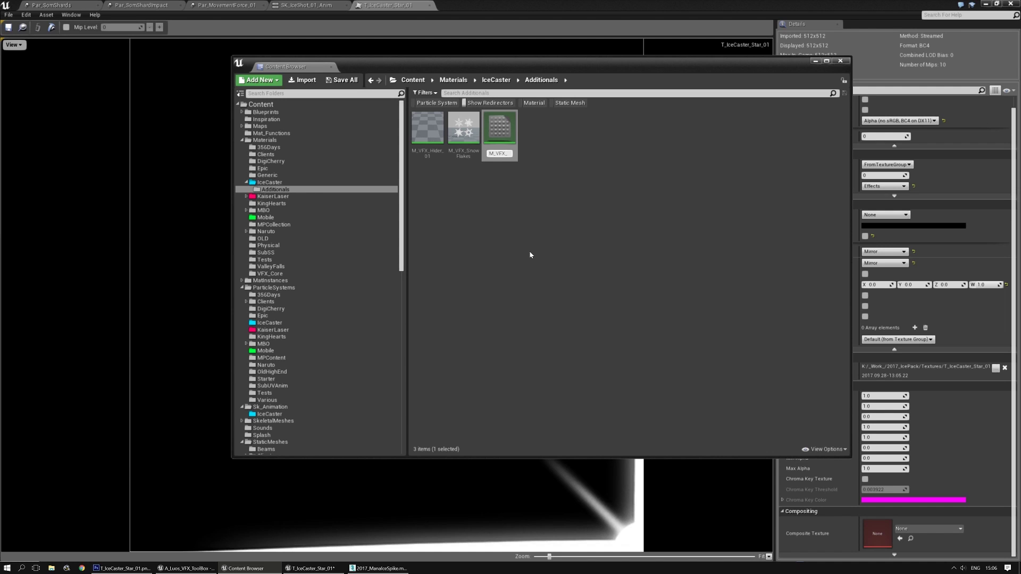
pyautogui.press('Return')
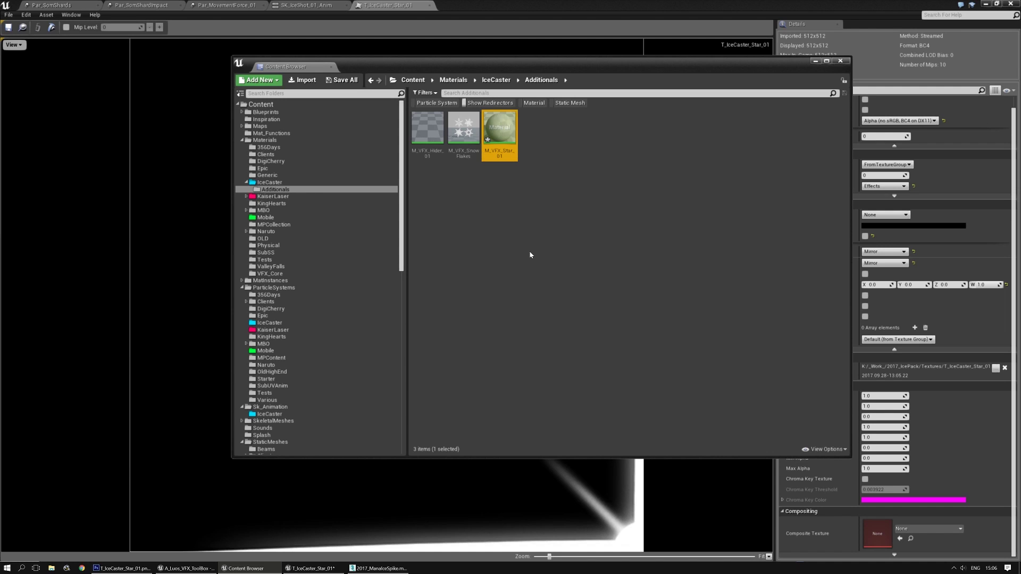
# Open M_VFX_Star_01 and add T_IceCaster_Star_01 from Textures/IceCaster to its graph as a Texture Sample, well before the material node
pyautogui.doubleClick(505, 134)
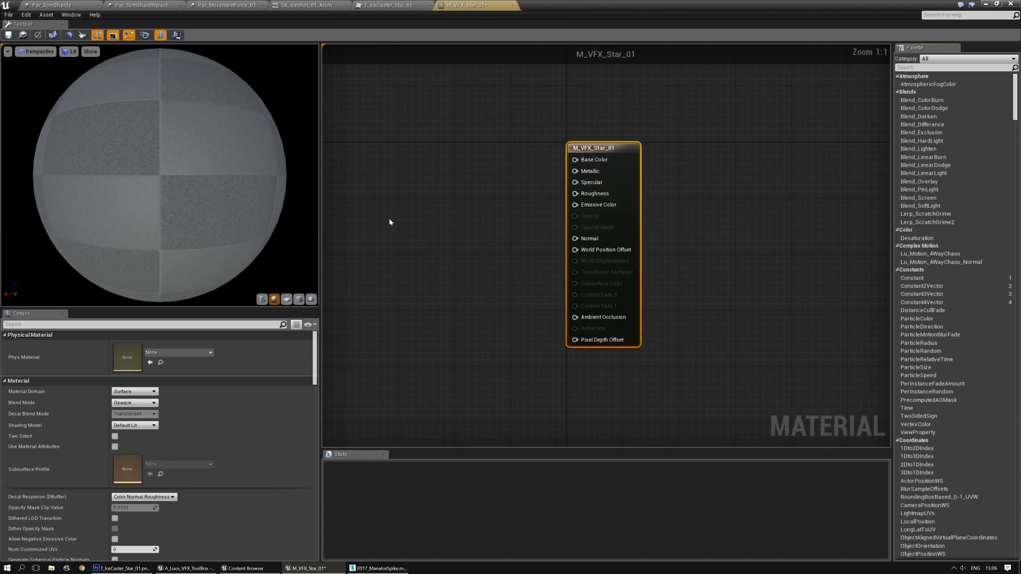
pyautogui.moveTo(537, 5); pyautogui.dragTo(763, 304)
pyautogui.scroll(-8, 311, 356)
pyautogui.scroll(-10, 311, 357)
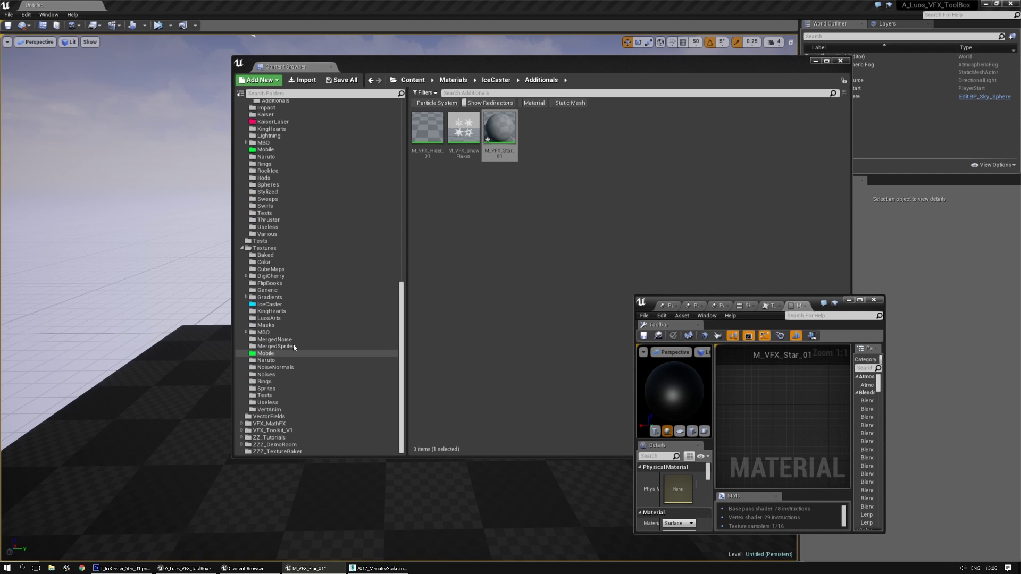
pyautogui.click(280, 305)
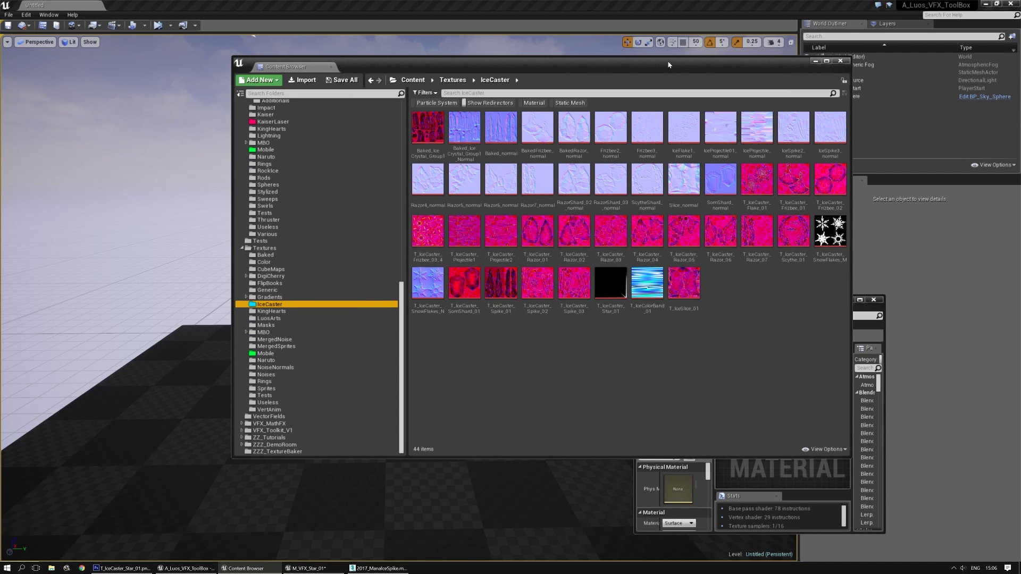
pyautogui.moveTo(667, 60); pyautogui.dragTo(435, 58)
pyautogui.moveTo(378, 281); pyautogui.dragTo(792, 421)
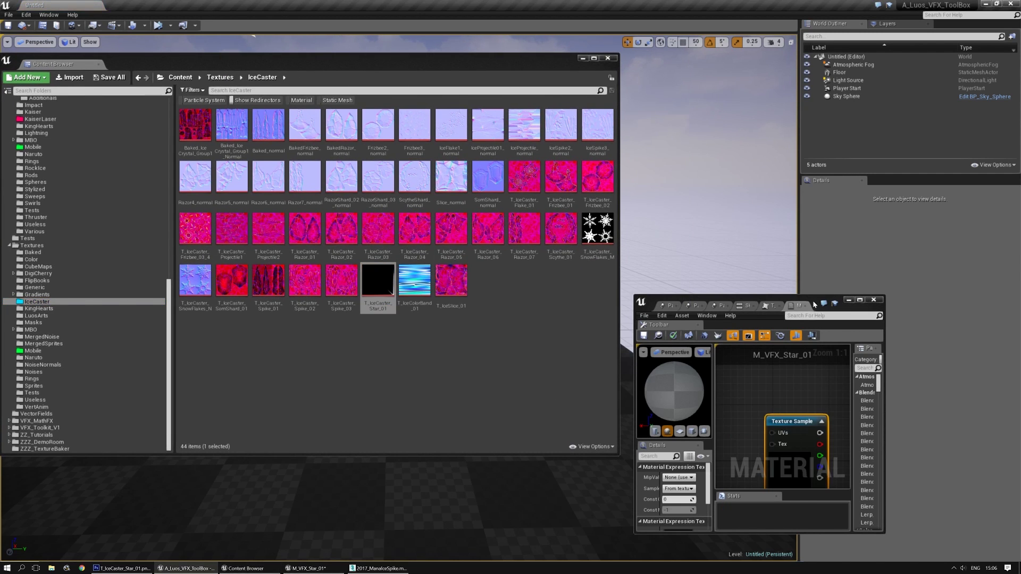
pyautogui.doubleClick(813, 301)
pyautogui.moveTo(401, 259); pyautogui.dragTo(468, 253, button='right')
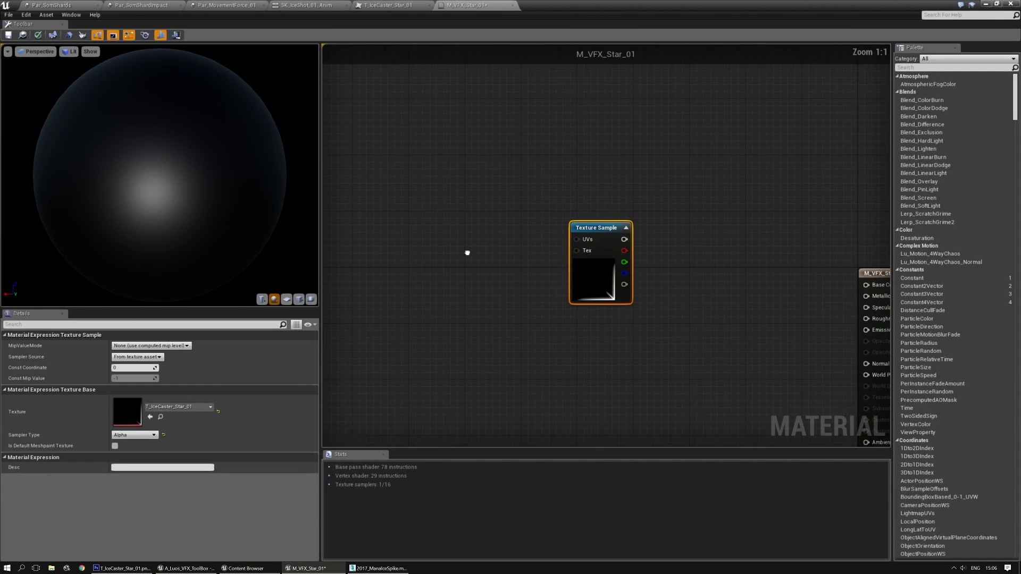
pyautogui.moveTo(587, 226); pyautogui.dragTo(477, 192)
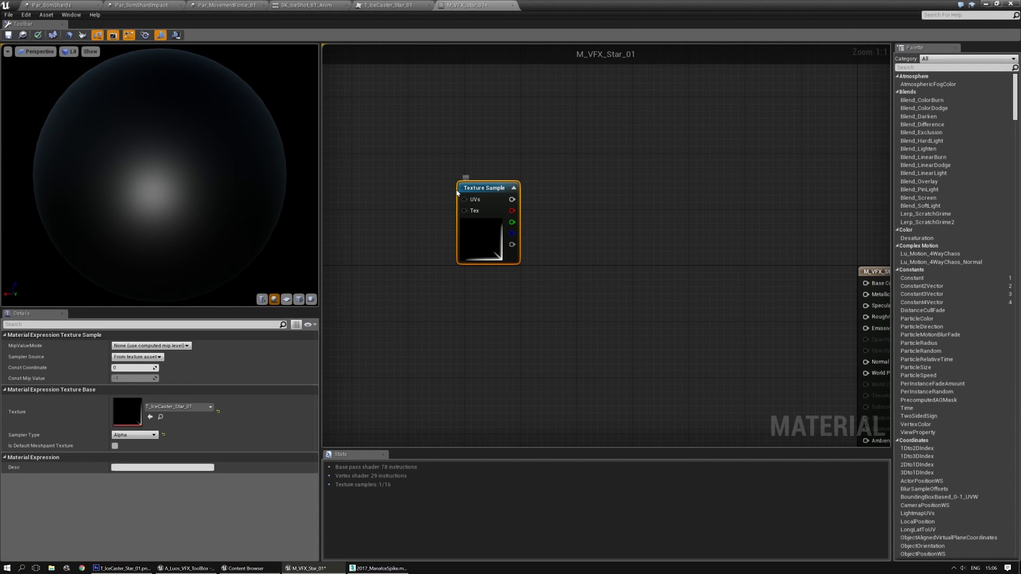
# Add a TexCoord node with UTiling and VTiling of 2 and connect it to the Texture Sample's UVs
pyautogui.press('u')
pyautogui.click(402, 178)
pyautogui.moveTo(413, 181); pyautogui.dragTo(463, 200)
pyautogui.click(122, 355)
pyautogui.write('2')
pyautogui.press('Tab')
pyautogui.write('2')
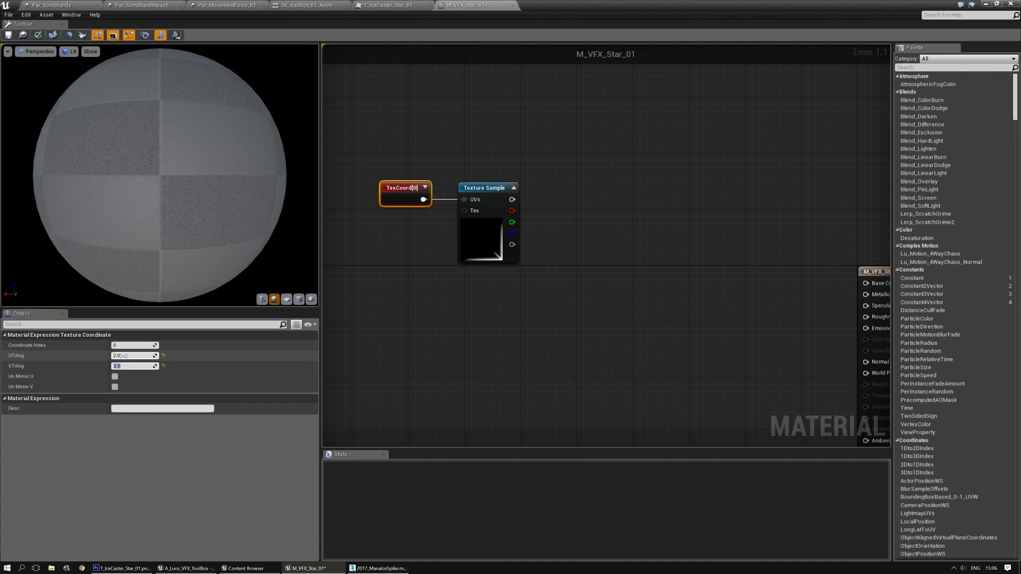
pyautogui.click(485, 224)
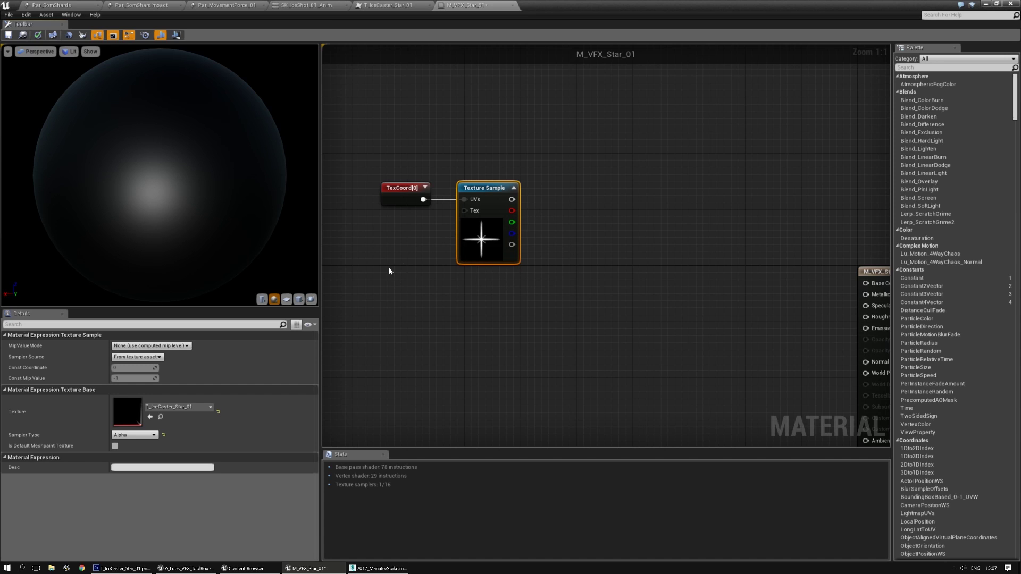
# Move the TexCoord node away from the Texture Sample and add a Luos_EasyRotate function node below them
pyautogui.moveTo(390, 271); pyautogui.dragTo(482, 292, button='right')
pyautogui.moveTo(495, 234); pyautogui.dragTo(396, 234)
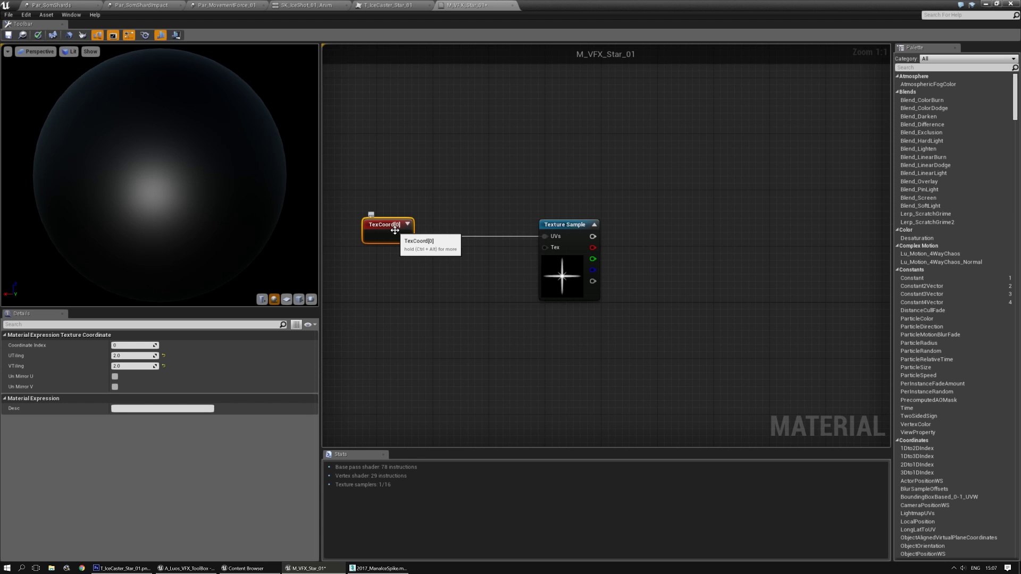
pyautogui.rightClick(460, 300)
pyautogui.write('easy')
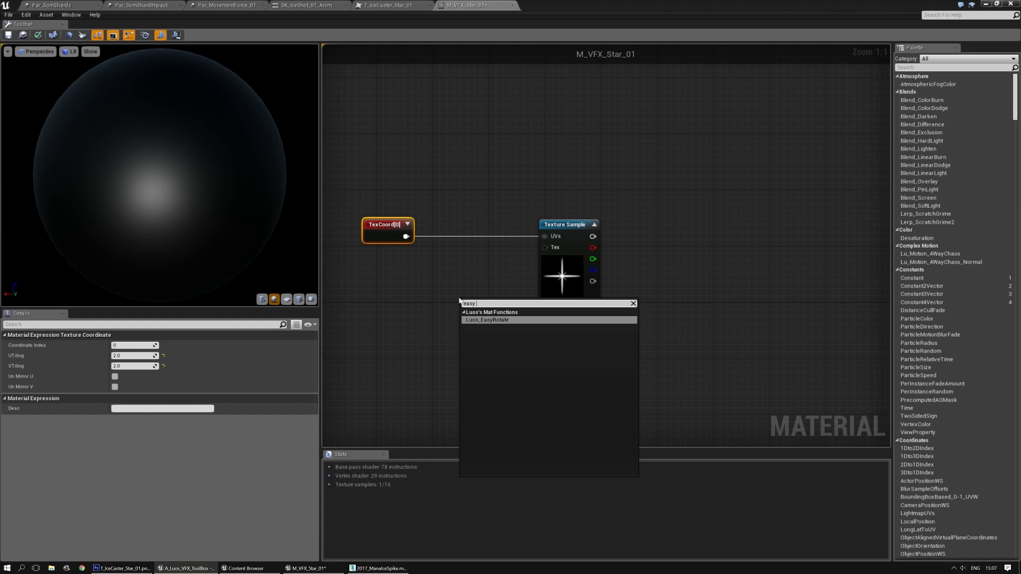
pyautogui.press('Return')
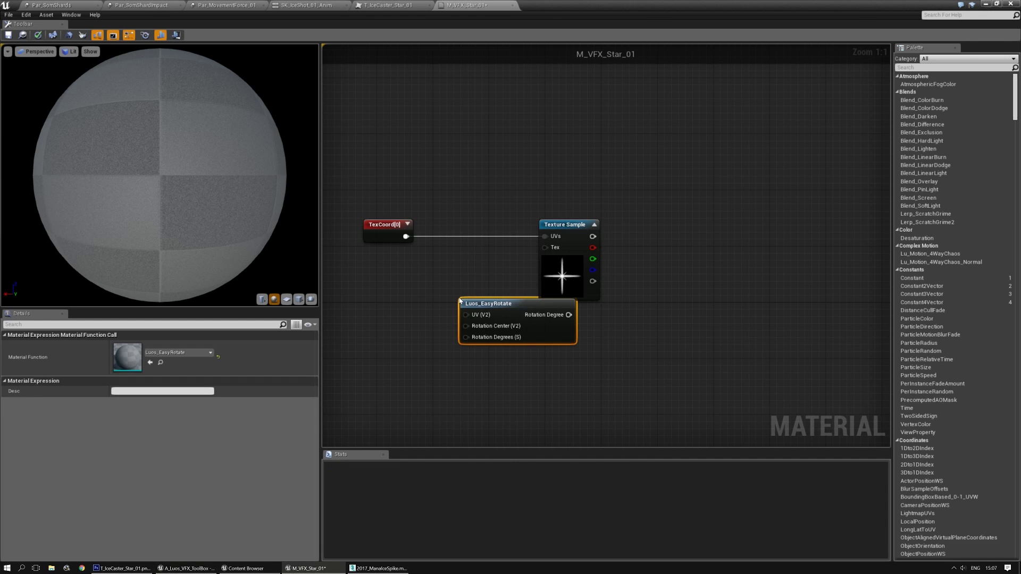
pyautogui.moveTo(475, 305); pyautogui.dragTo(474, 345)
# Examine the node network inside the Luos_EasyRotate material function and close it again
pyautogui.doubleClick(474, 344)
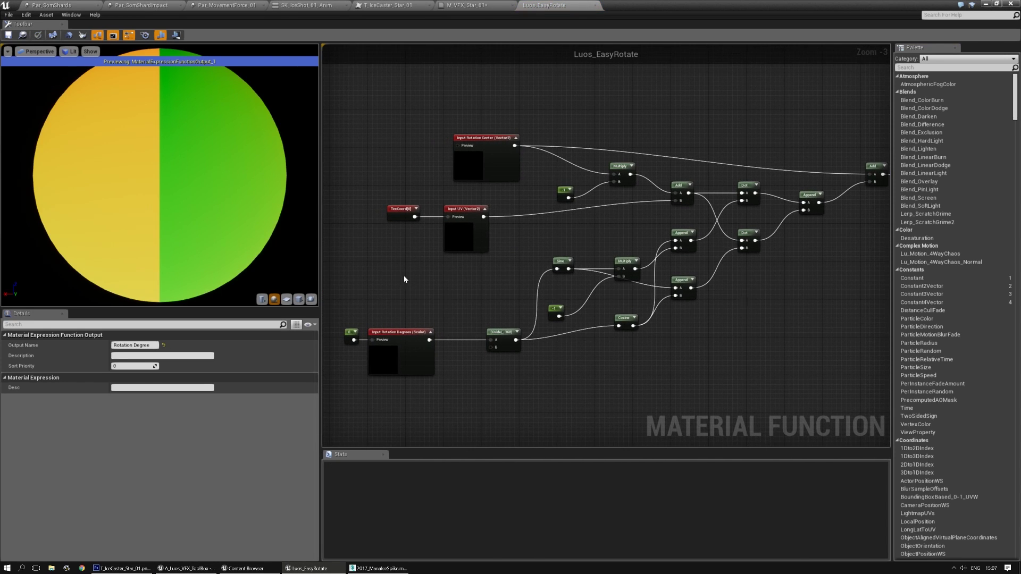
pyautogui.scroll(2, 405, 279)
pyautogui.moveTo(807, 371); pyautogui.dragTo(655, 344, button='right')
pyautogui.moveTo(574, 366); pyautogui.dragTo(678, 350, button='right')
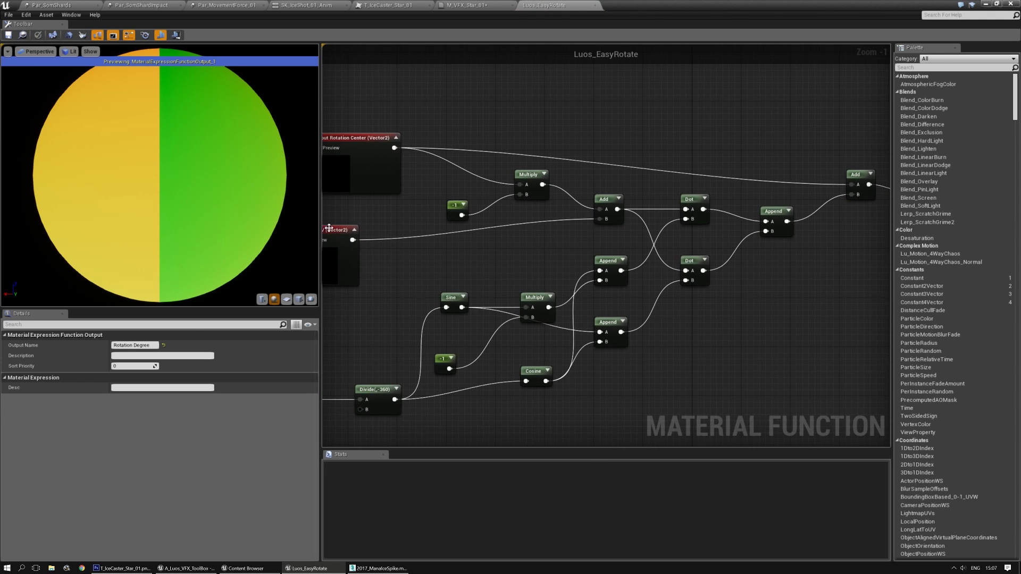
pyautogui.click(595, 5)
# Search the material node palette for "rotate" functions and clear the search again
pyautogui.moveTo(510, 182); pyautogui.dragTo(538, 186, button='right')
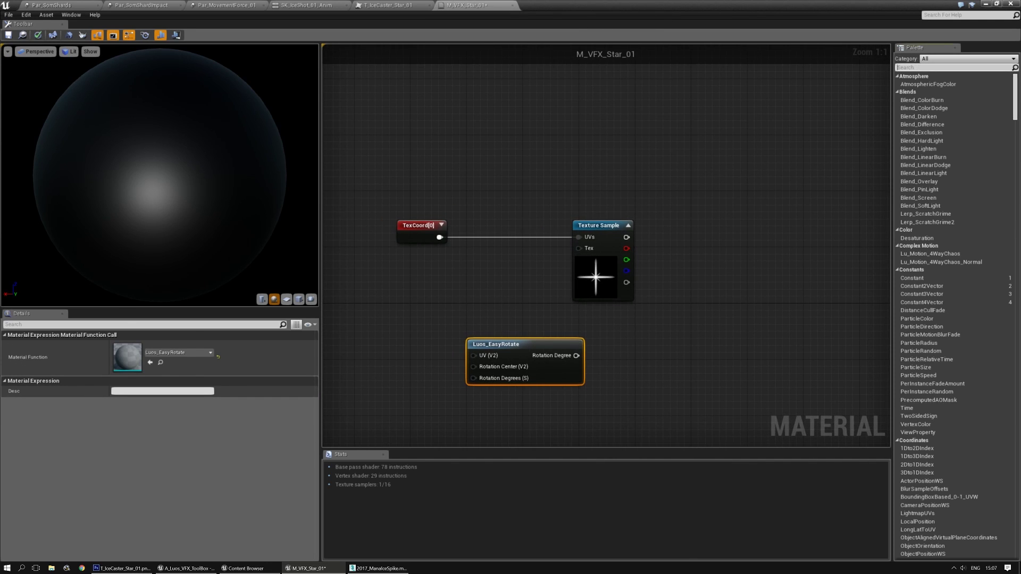
pyautogui.write('rotate')
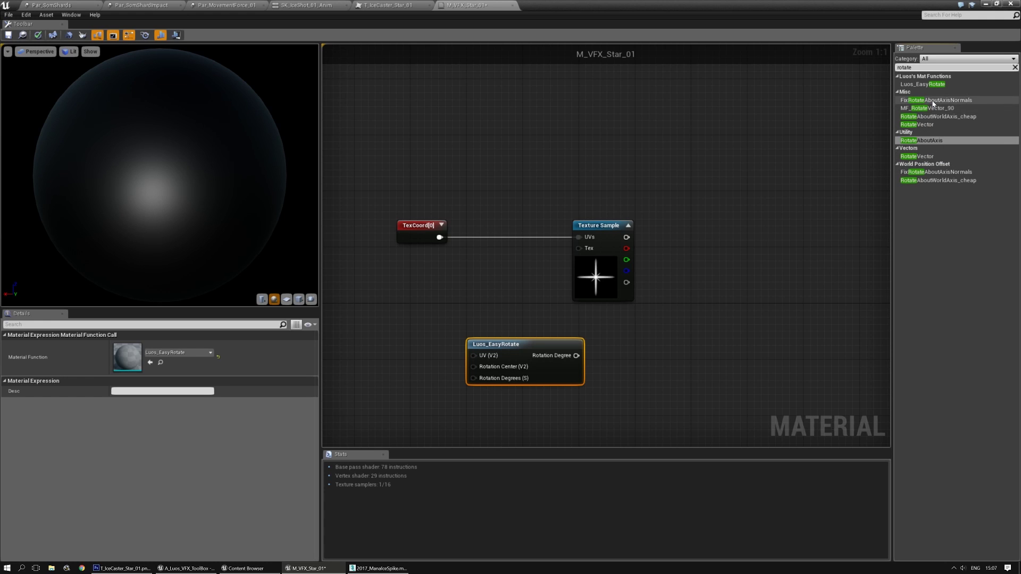
pyautogui.click(722, 337)
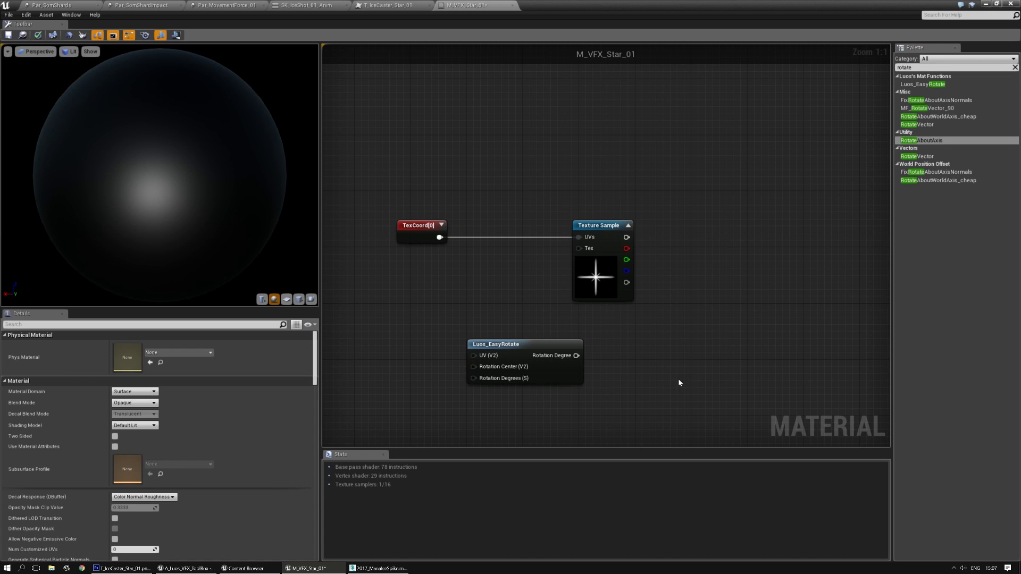
pyautogui.click(1014, 68)
# Route the TexCoord through Luos_EasyRotate's UV input into the Texture Sample's UVs and line up the three nodes
pyautogui.moveTo(575, 336); pyautogui.dragTo(716, 336, button='right')
pyautogui.moveTo(677, 345); pyautogui.dragTo(551, 271)
pyautogui.click(679, 350)
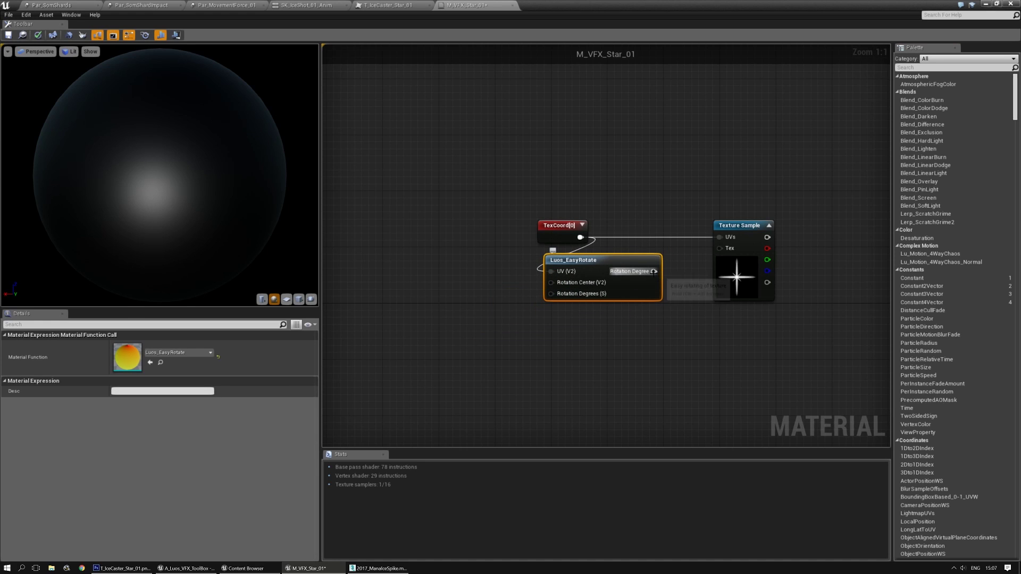
pyautogui.moveTo(654, 272); pyautogui.dragTo(719, 237)
pyautogui.moveTo(554, 227); pyautogui.dragTo(490, 262)
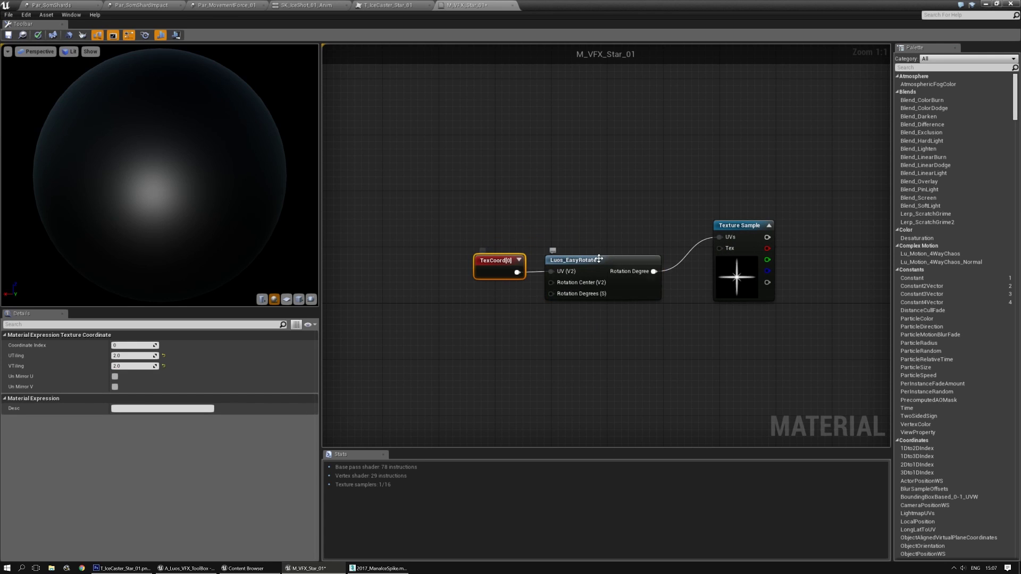
pyautogui.moveTo(603, 260); pyautogui.dragTo(624, 231)
pyautogui.moveTo(492, 266); pyautogui.dragTo(478, 224)
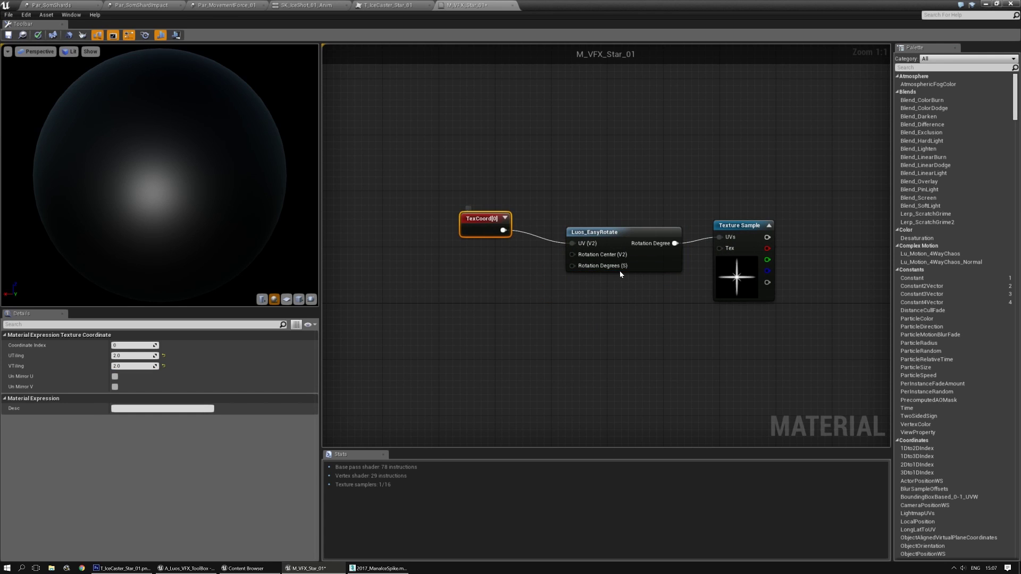
# Add a constant of 45, connect it to Luos_EasyRotate's Rotation Degrees input and place it just below the TexCoord node
pyautogui.click(540, 292)
pyautogui.click(130, 346)
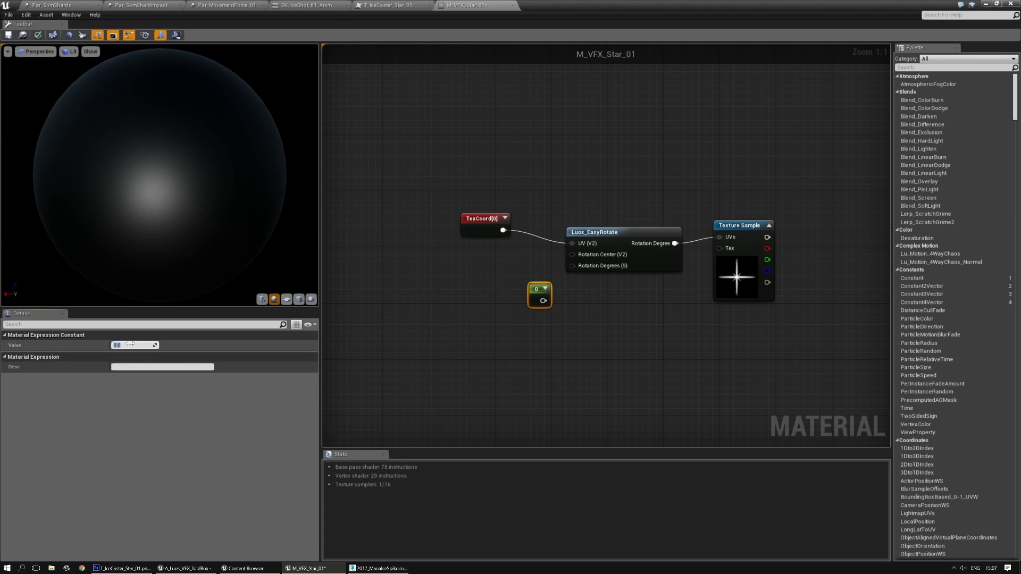
pyautogui.write('45')
pyautogui.press('Return')
pyautogui.moveTo(548, 301); pyautogui.dragTo(572, 266)
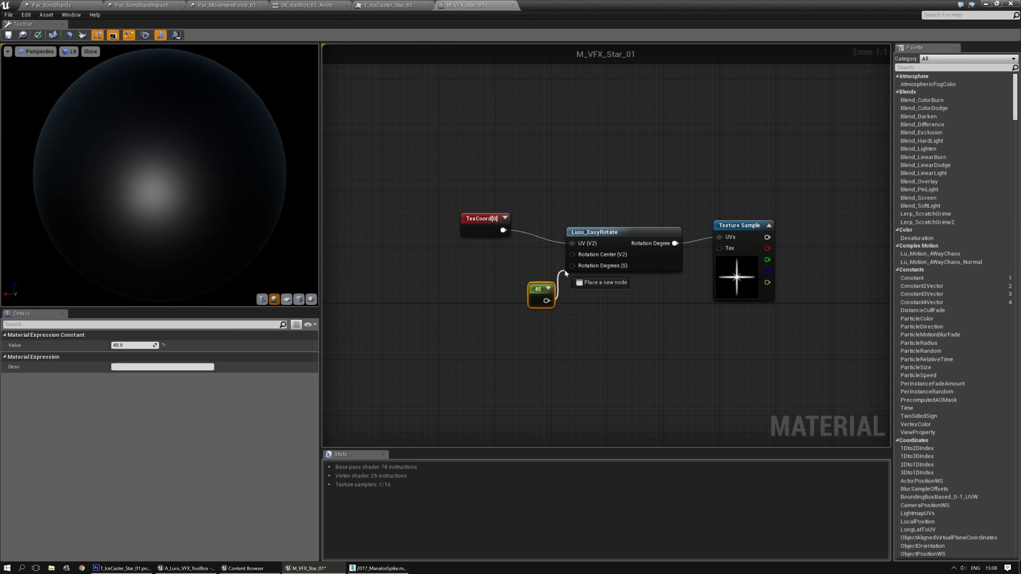
pyautogui.moveTo(625, 349); pyautogui.dragTo(553, 349, button='right')
pyautogui.moveTo(459, 284); pyautogui.dragTo(440, 256)
pyautogui.click(564, 348)
# Switch the material preview to a plane and connect the Texture Sample's red output to Emissive Color
pyautogui.click(673, 224)
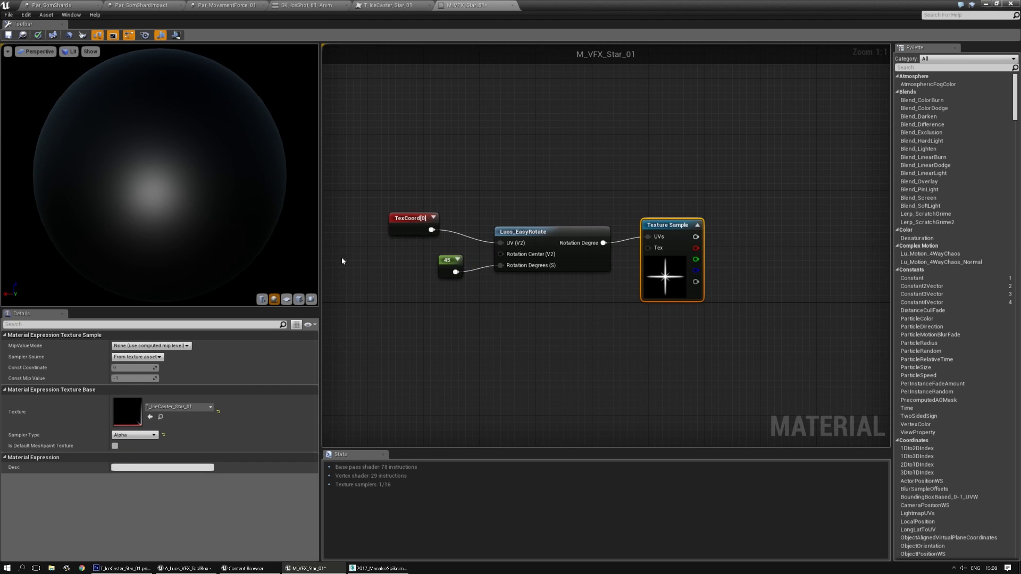
pyautogui.click(287, 299)
pyautogui.moveTo(830, 362); pyautogui.dragTo(642, 259, button='right')
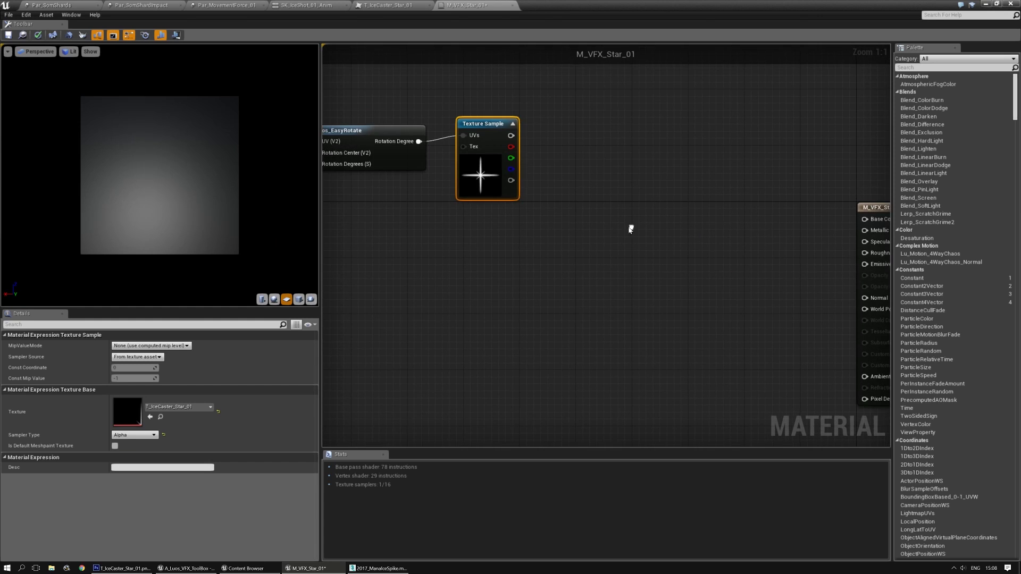
pyautogui.scroll(-1, 538, 177)
pyautogui.moveTo(538, 178); pyautogui.dragTo(487, 145, button='right')
pyautogui.moveTo(474, 145); pyautogui.dragTo(780, 246)
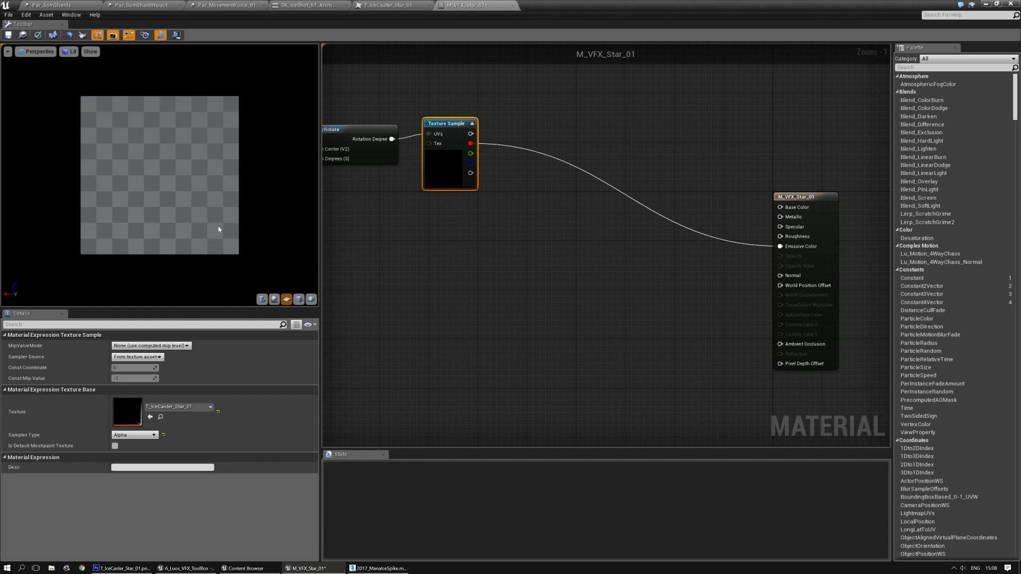
pyautogui.moveTo(167, 197); pyautogui.dragTo(213, 219, button='middle')
pyautogui.scroll(3, 167, 198)
pyautogui.moveTo(407, 240); pyautogui.dragTo(489, 255, button='right')
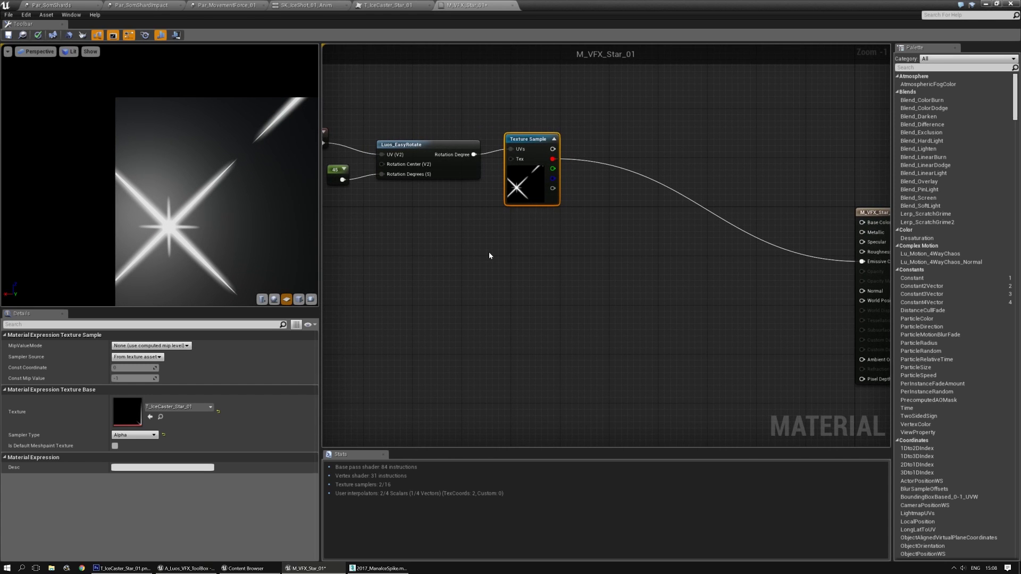
pyautogui.scroll(-3, 290, 229)
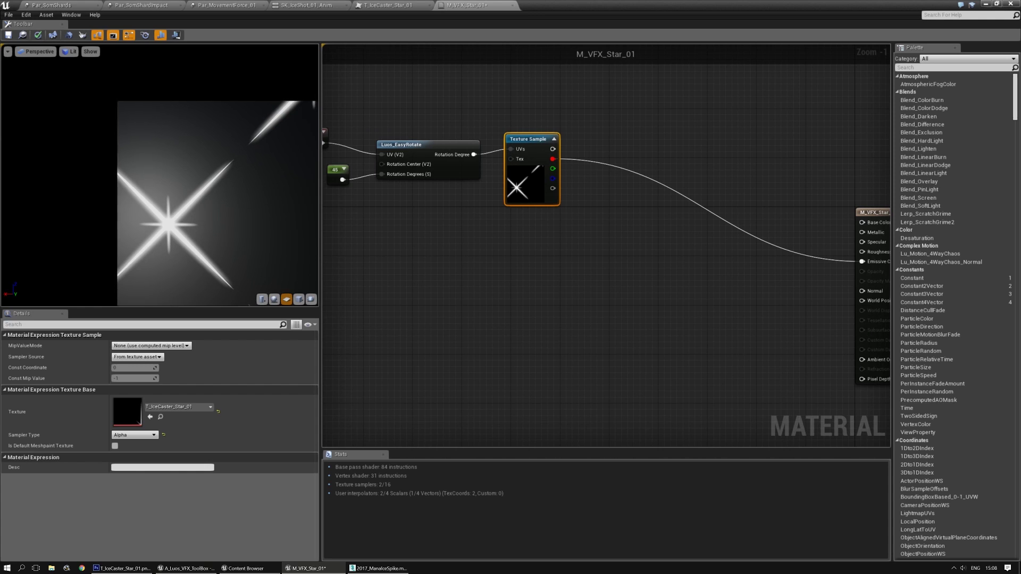
# Add a constant of 1 between TexCoord and the 45 constant and connect it to Luos_EasyRotate's Rotation Center input
pyautogui.scroll(1, 416, 190)
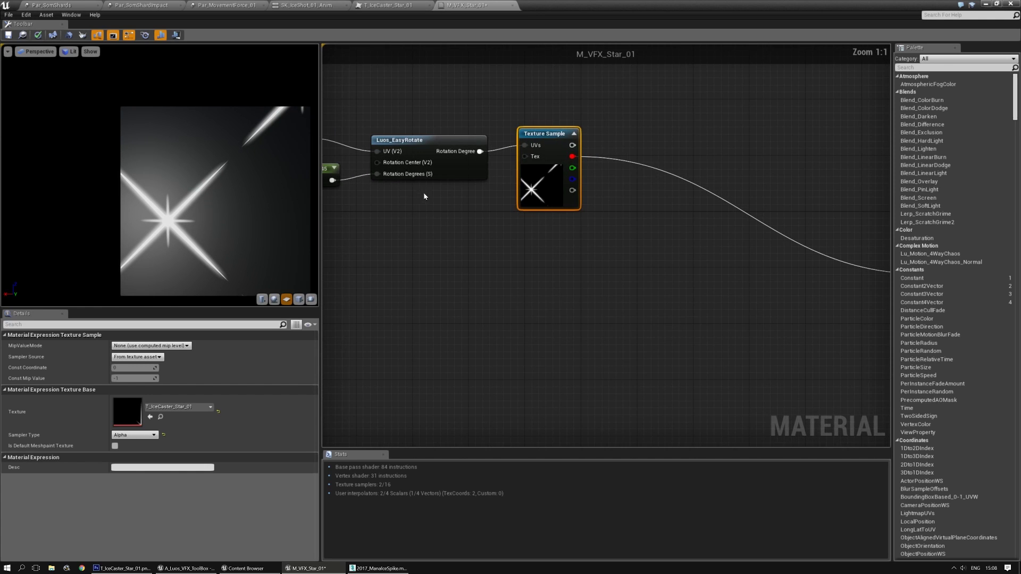
pyautogui.moveTo(419, 191); pyautogui.dragTo(577, 263, button='right')
pyautogui.moveTo(477, 260); pyautogui.dragTo(461, 298)
pyautogui.press('1')
pyautogui.click(447, 234)
pyautogui.moveTo(469, 255); pyautogui.dragTo(536, 238)
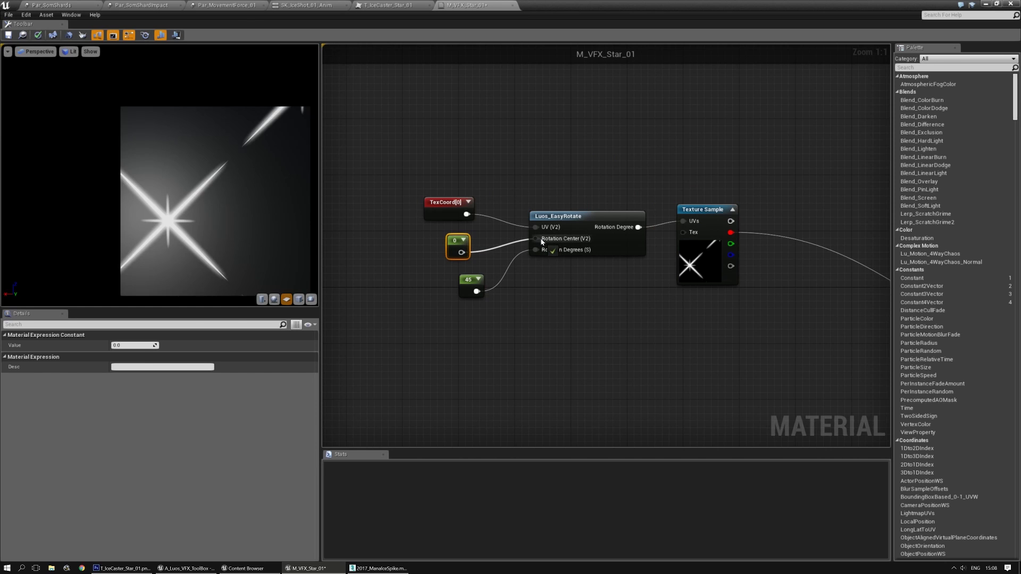
pyautogui.click(142, 345)
pyautogui.write('1')
pyautogui.press('Return')
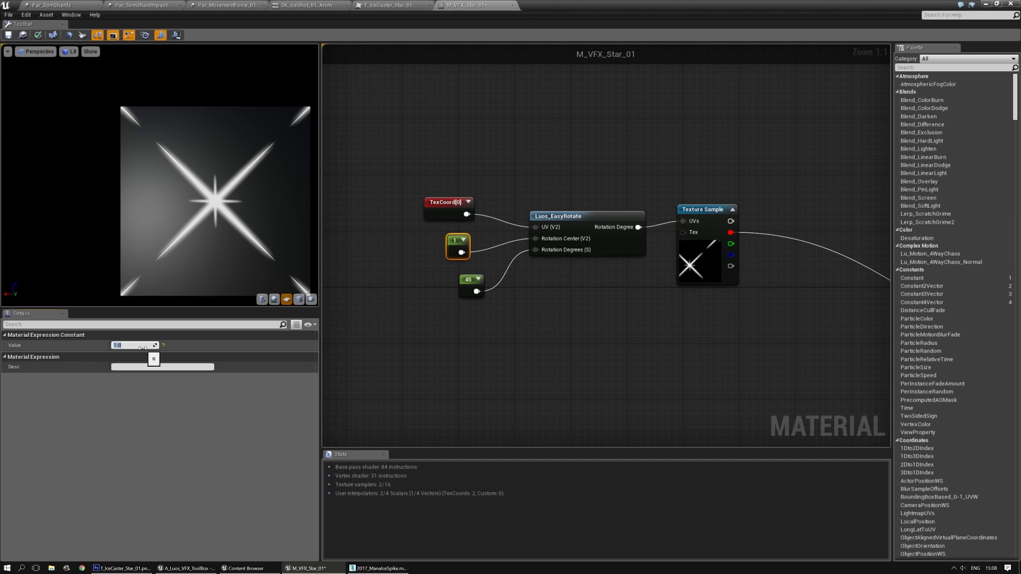
pyautogui.scroll(-2, 159, 204)
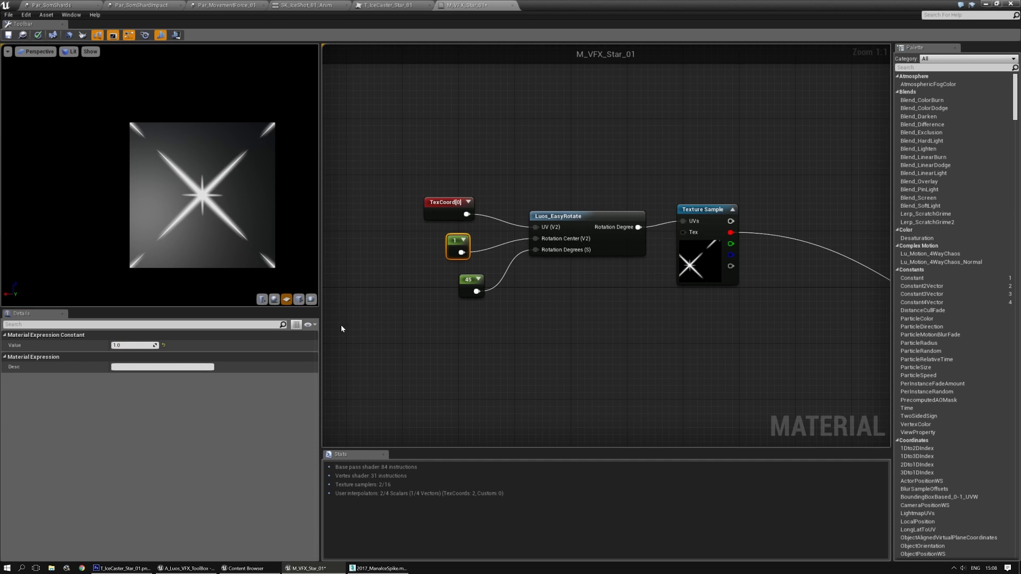
# Add a Luos_RingFX function node and position it below the Luos_EasyRotate node
pyautogui.click(508, 339)
pyautogui.moveTo(587, 324); pyautogui.dragTo(559, 275, button='right')
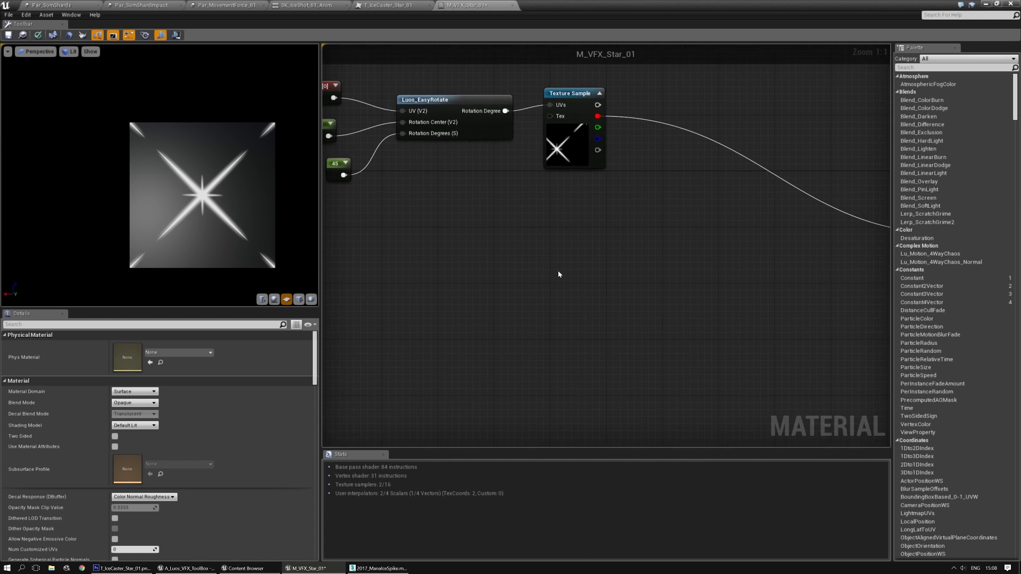
pyautogui.rightClick(559, 273)
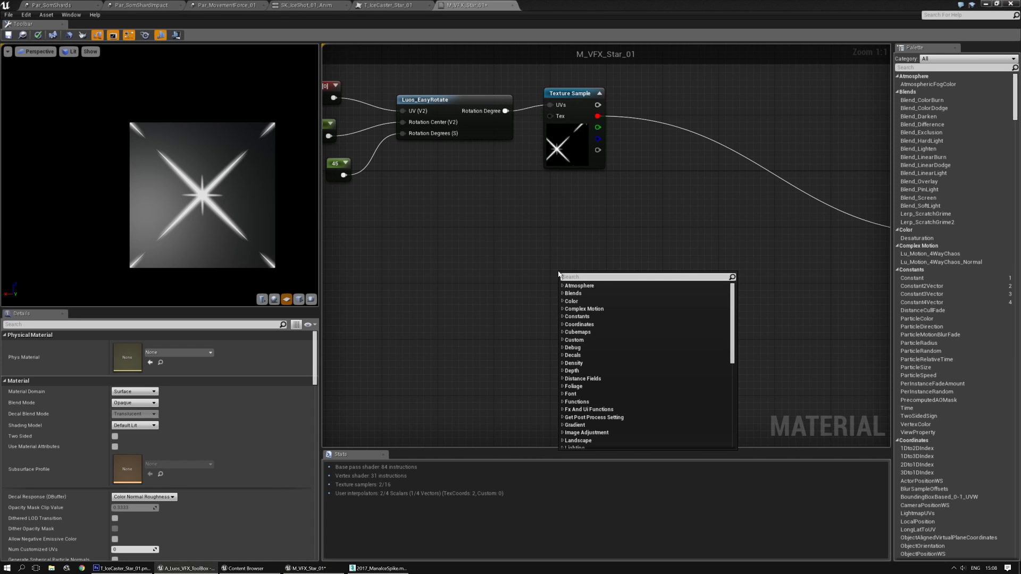
pyautogui.write('ring')
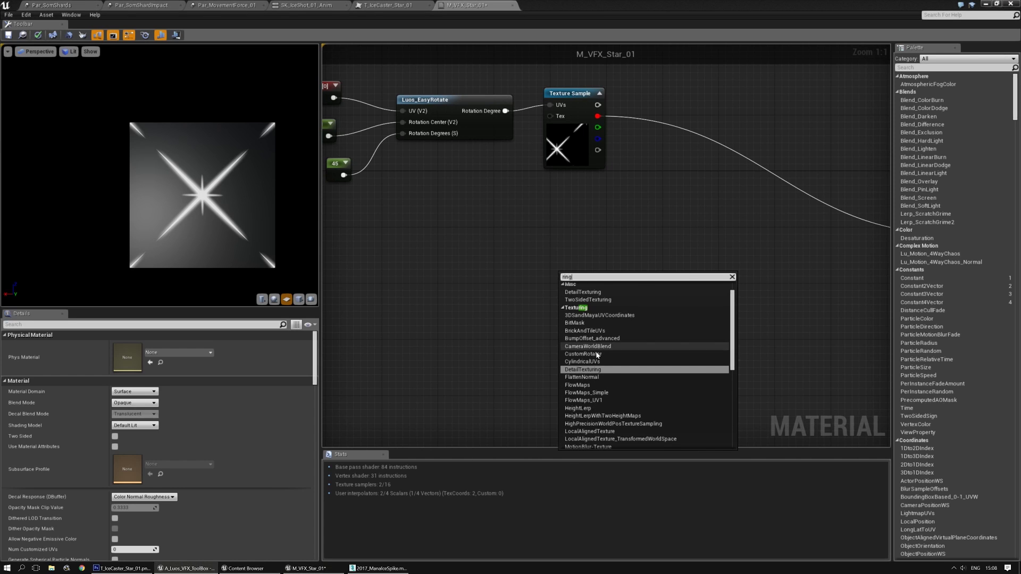
pyautogui.scroll(-3, 626, 403)
pyautogui.scroll(3, 626, 374)
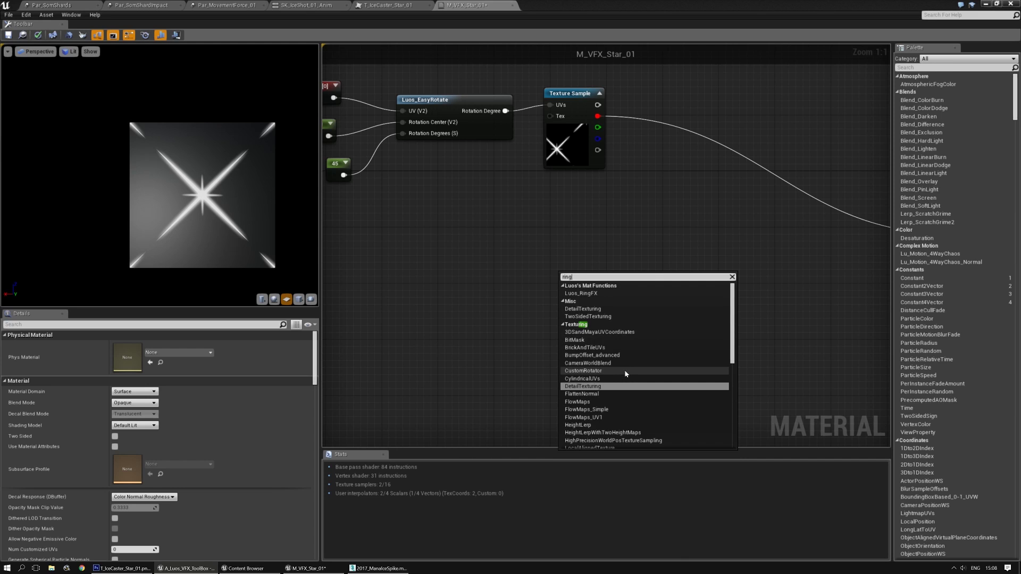
pyautogui.click(604, 293)
pyautogui.moveTo(577, 257); pyautogui.dragTo(641, 264, button='right')
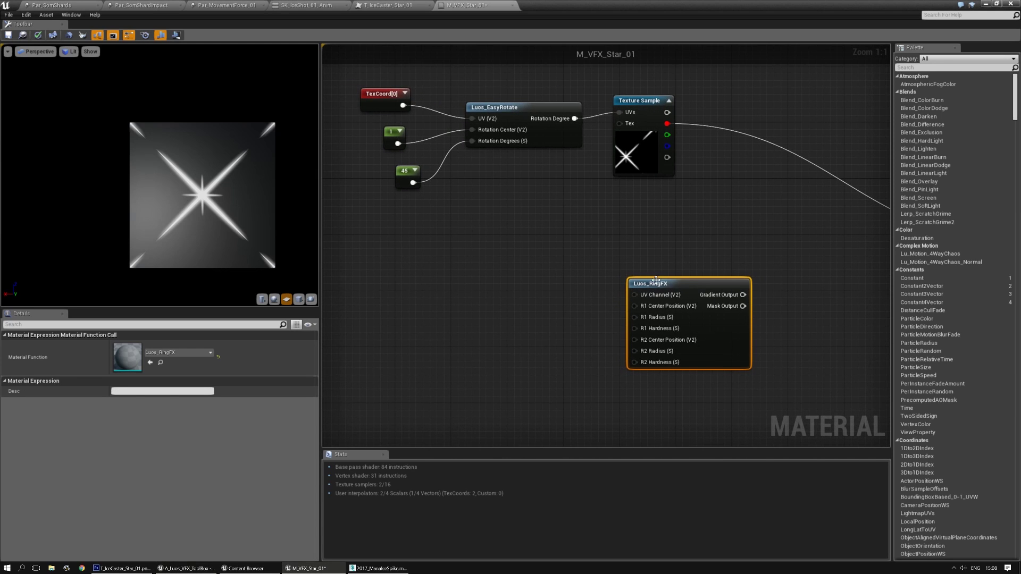
pyautogui.moveTo(651, 279); pyautogui.dragTo(468, 258)
pyautogui.moveTo(648, 243)
pyautogui.mouseDown(button='right')
pyautogui.moveTo(616, 242)
pyautogui.moveTo(664, 247)
pyautogui.mouseUp(button='right')
pyautogui.moveTo(523, 265); pyautogui.dragTo(507, 264)
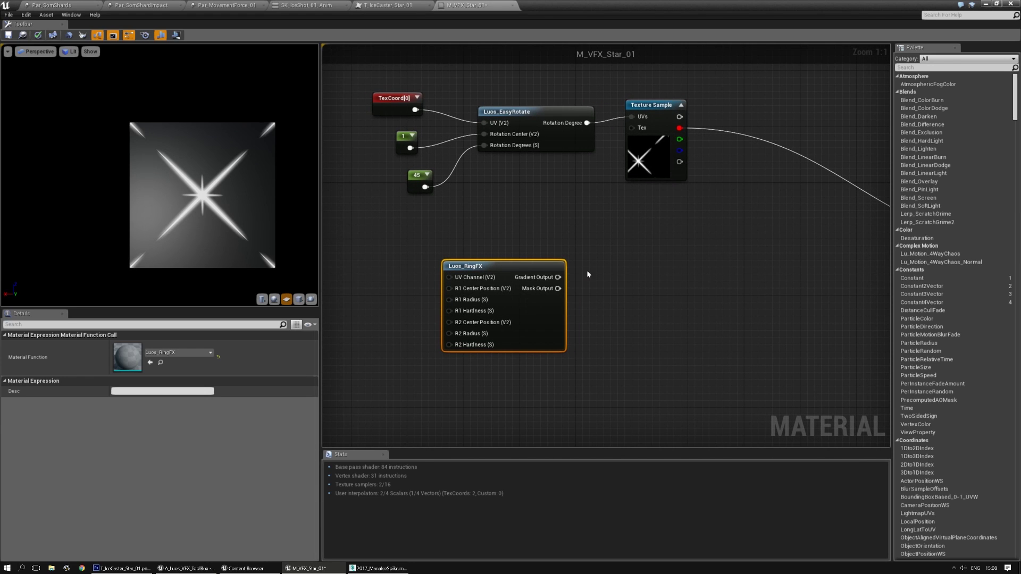
# Examine the inputs, SphereMask network and outputs inside the Luos_RingFX material function
pyautogui.doubleClick(512, 273)
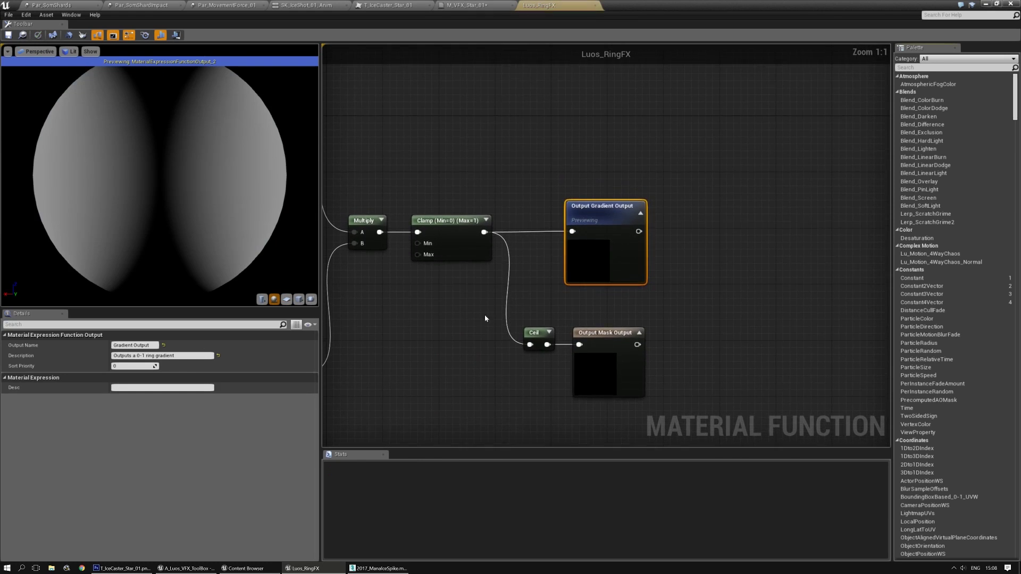
pyautogui.scroll(3, 639, 245)
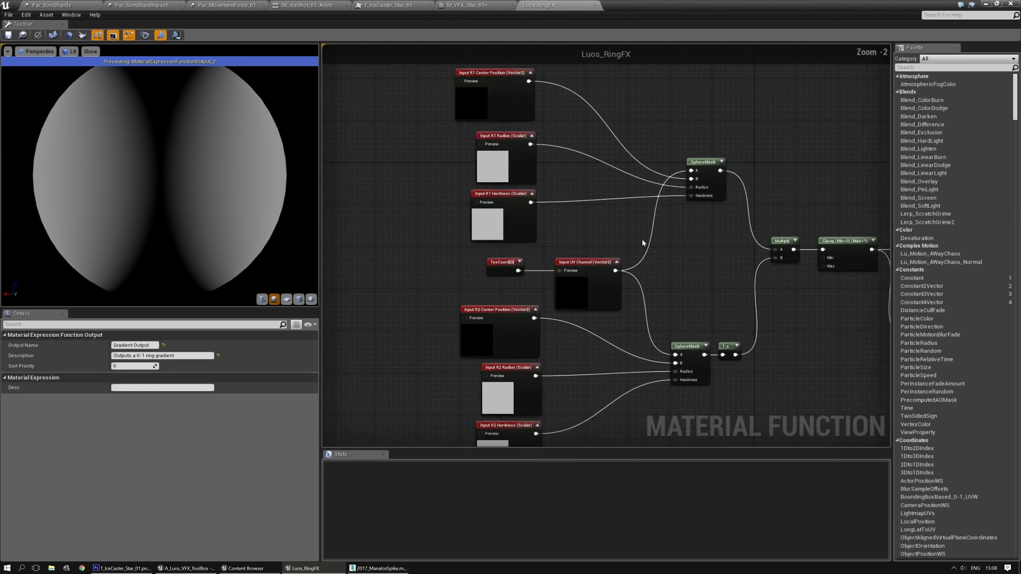
pyautogui.moveTo(589, 349); pyautogui.dragTo(600, 213, button='right')
pyautogui.scroll(-2, 593, 189)
pyautogui.moveTo(759, 326); pyautogui.dragTo(745, 377, button='right')
pyautogui.moveTo(757, 364); pyautogui.dragTo(662, 340, button='right')
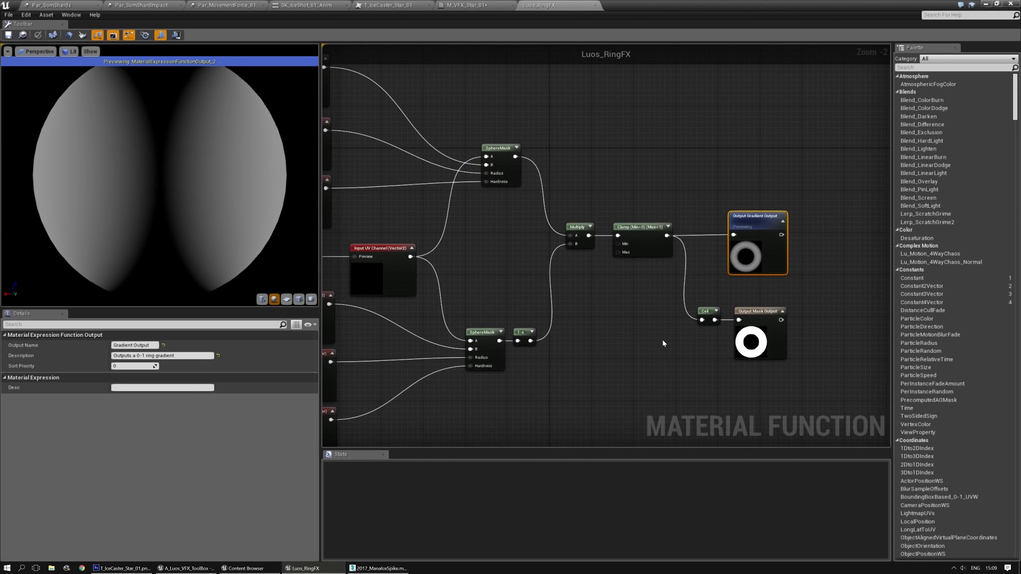
pyautogui.moveTo(403, 320); pyautogui.dragTo(652, 274, button='right')
pyautogui.scroll(2, 557, 241)
pyautogui.click(554, 253)
pyautogui.moveTo(440, 244); pyautogui.dragTo(520, 299, button='right')
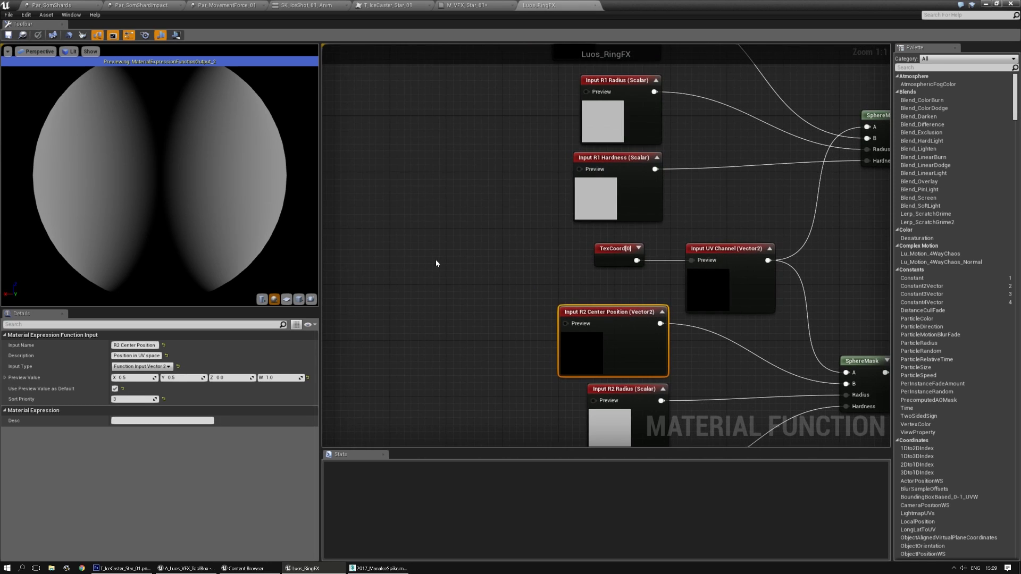
pyautogui.rightClick(437, 259)
pyautogui.write('inpu')
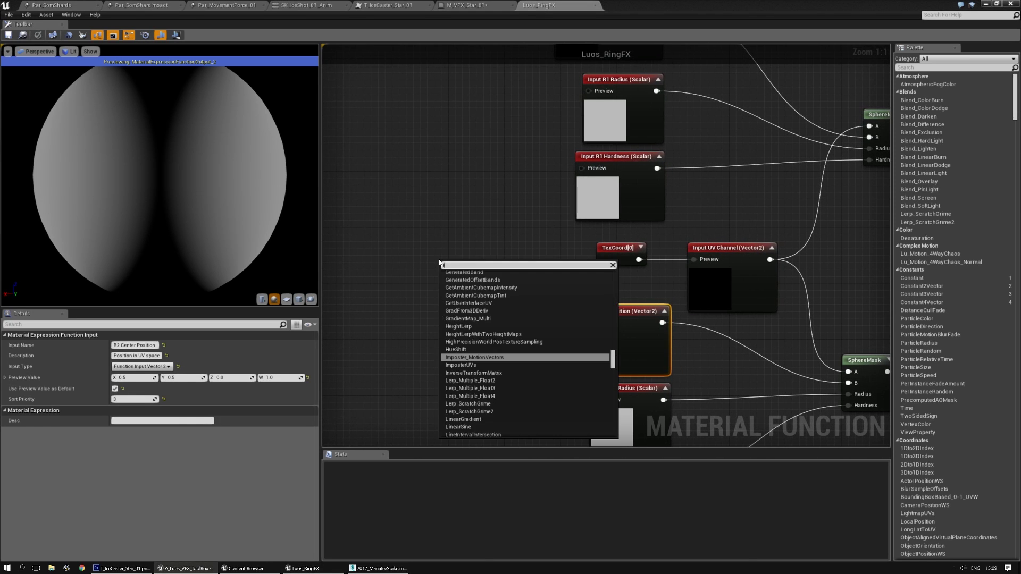
pyautogui.press('Return')
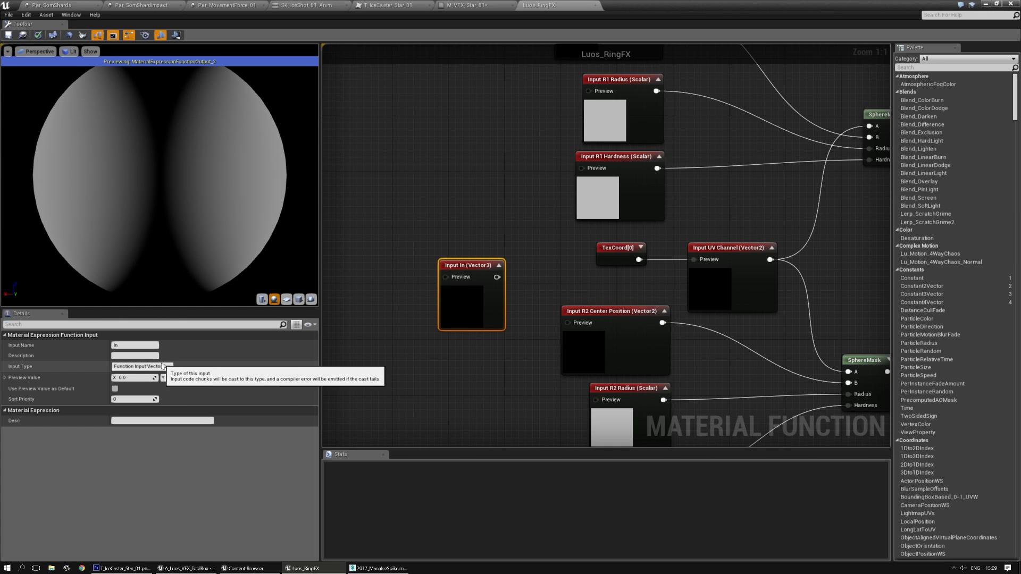
pyautogui.click(139, 366)
pyautogui.click(144, 378)
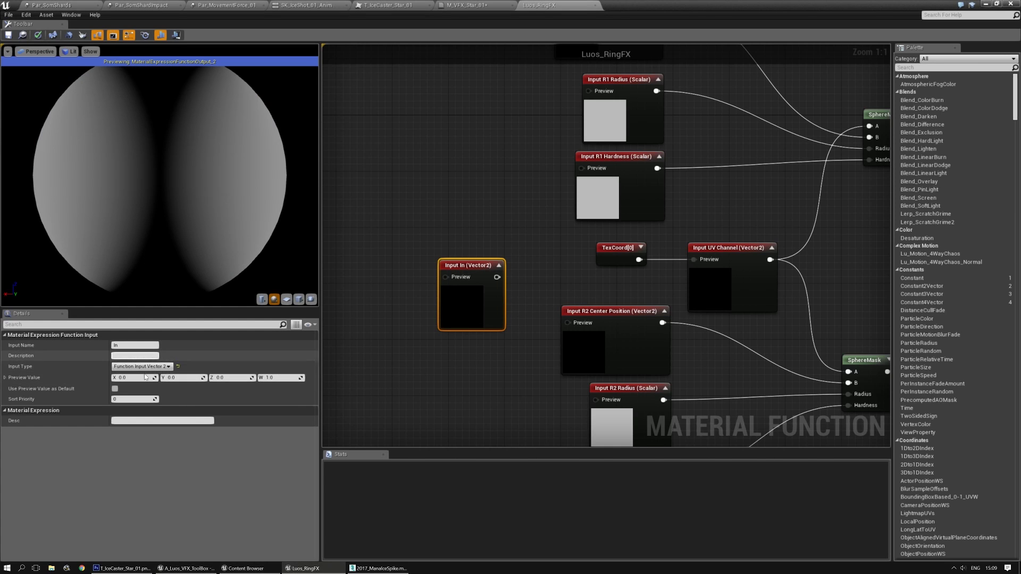
pyautogui.moveTo(461, 264); pyautogui.dragTo(443, 275)
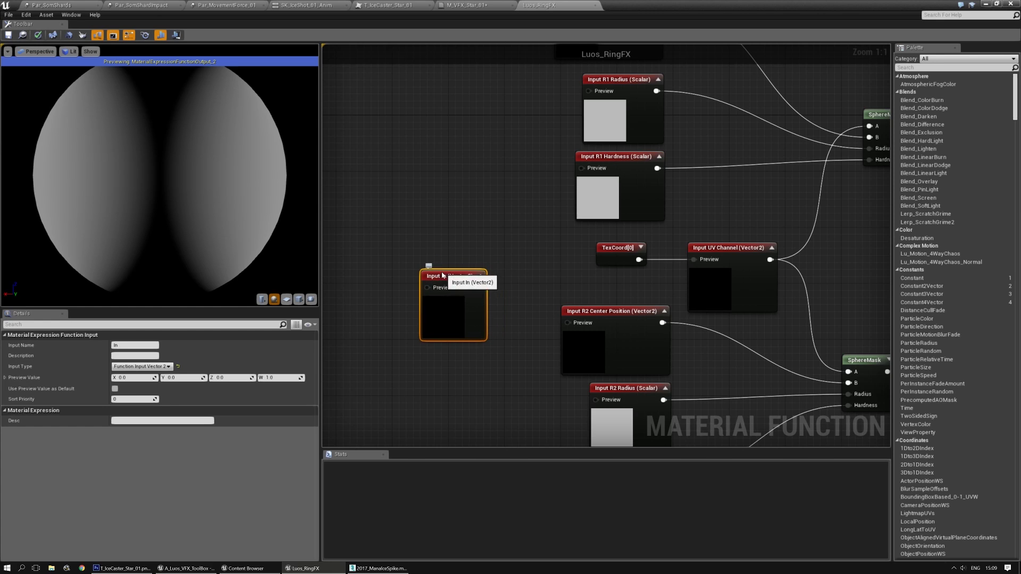
pyautogui.press('Delete')
pyautogui.click(574, 313)
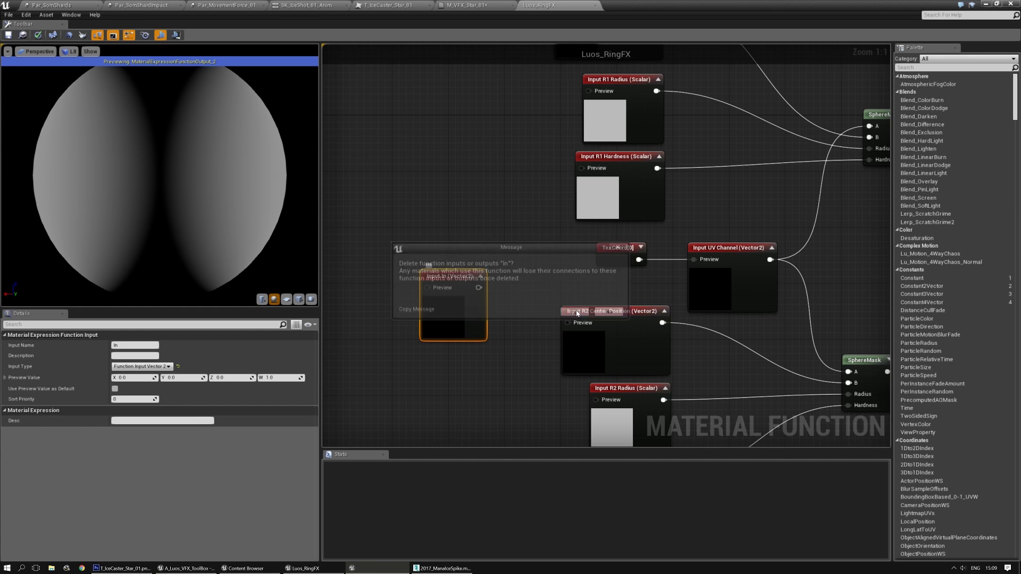
# Close Luos_RingFX without applying changes and preview its Mask Output through a new Multiply node's A input
pyautogui.click(595, 6)
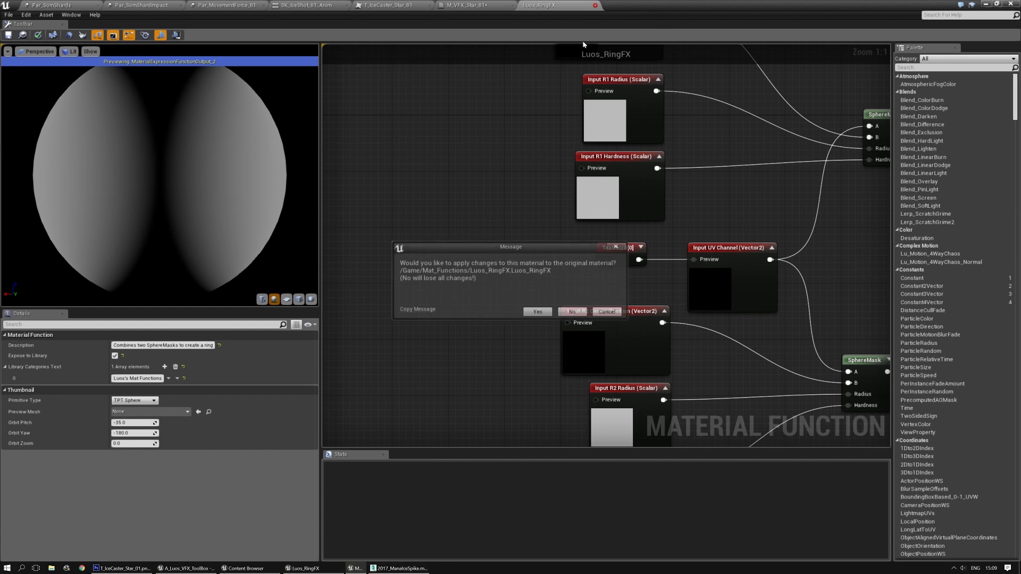
pyautogui.click(573, 314)
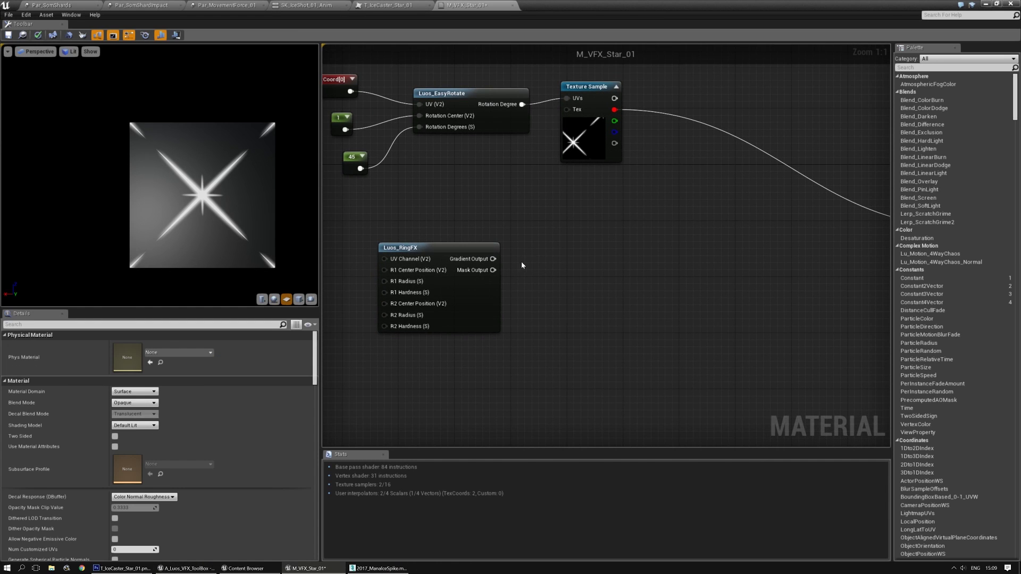
pyautogui.moveTo(522, 265); pyautogui.dragTo(539, 263, button='right')
pyautogui.press('m')
pyautogui.click(579, 265)
pyautogui.moveTo(511, 259); pyautogui.dragTo(590, 258)
pyautogui.press('space')
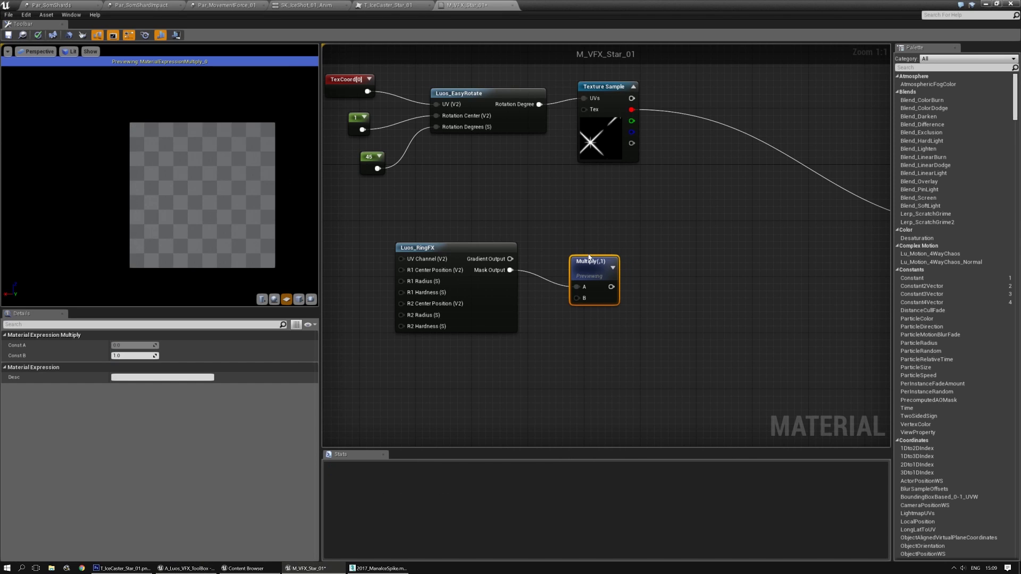
pyautogui.moveTo(234, 210); pyautogui.dragTo(245, 223, button='right')
pyautogui.moveTo(426, 205); pyautogui.dragTo(595, 185, button='right')
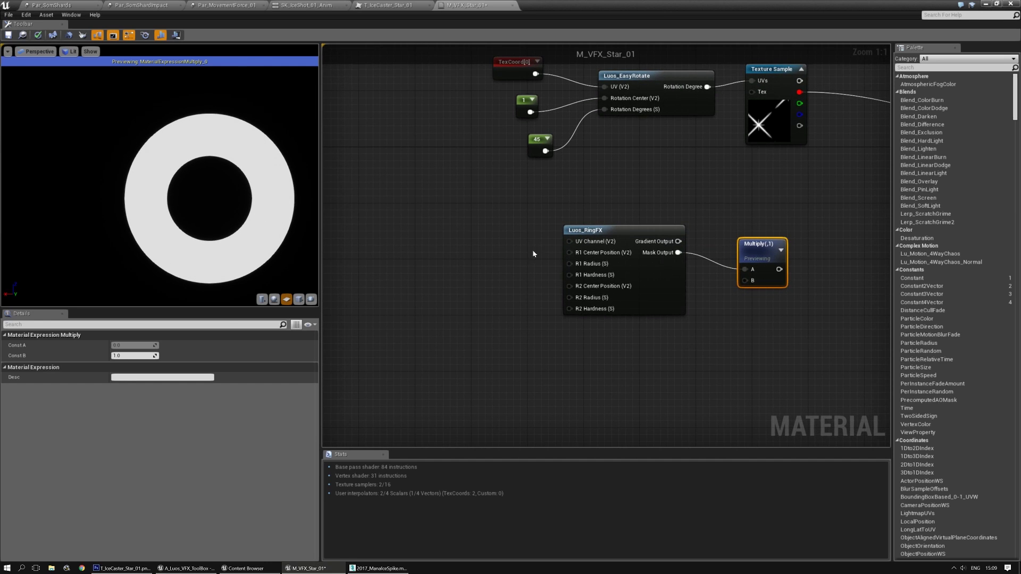
# Combine the Texture Sample's red output and the ring's Multiply result in a new Add node and preview it
pyautogui.moveTo(534, 253); pyautogui.dragTo(479, 253, button='right')
pyautogui.scroll(2, 469, 266)
pyautogui.moveTo(744, 209); pyautogui.dragTo(641, 209, button='right')
pyautogui.click(639, 206)
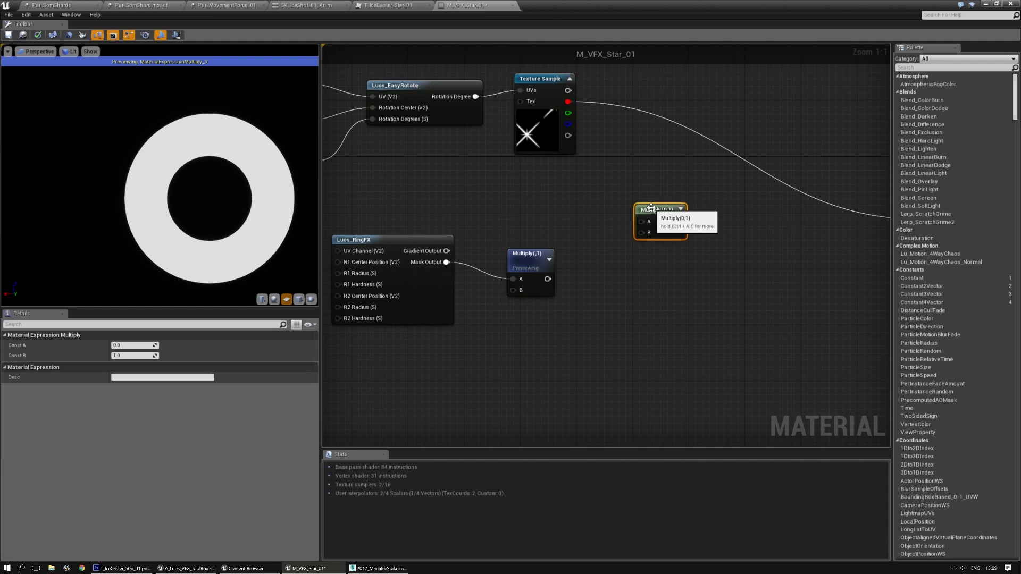
pyautogui.press('Delete')
pyautogui.click(637, 199)
pyautogui.moveTo(568, 101); pyautogui.dragTo(643, 214)
pyautogui.moveTo(548, 280); pyautogui.dragTo(640, 226)
pyautogui.click(623, 237)
pyautogui.moveTo(548, 279); pyautogui.dragTo(644, 224)
pyautogui.press('space')
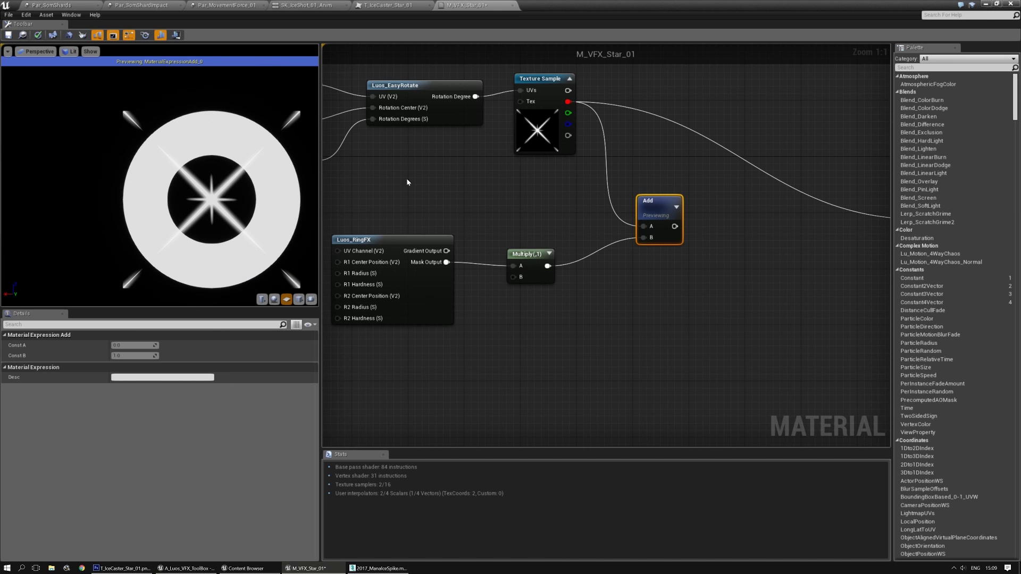
# Add a constant of 0.6 and connect it to Luos_RingFX's R2 Radius input
pyautogui.press('Home')
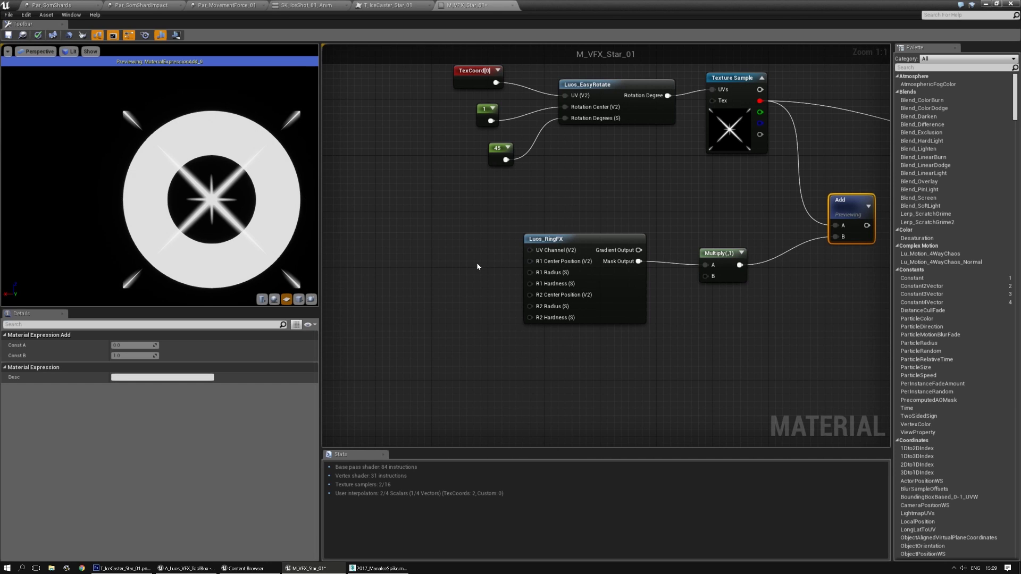
pyautogui.click(463, 306)
pyautogui.moveTo(476, 319)
pyautogui.mouseDown()
pyautogui.moveTo(505, 327)
pyautogui.moveTo(529, 307)
pyautogui.moveTo(478, 299)
pyautogui.mouseUp()
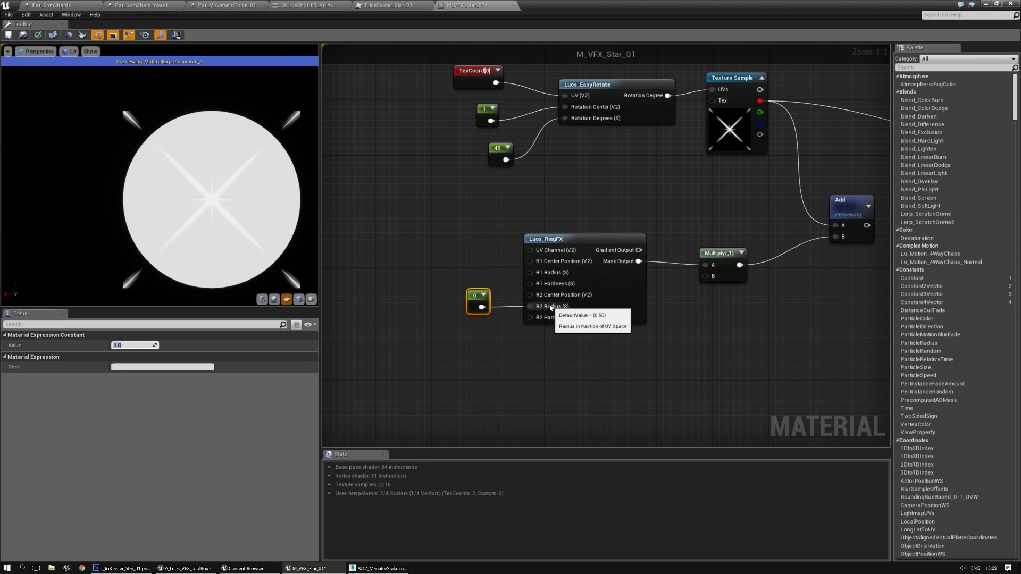
pyautogui.write('.7')
pyautogui.press('Return')
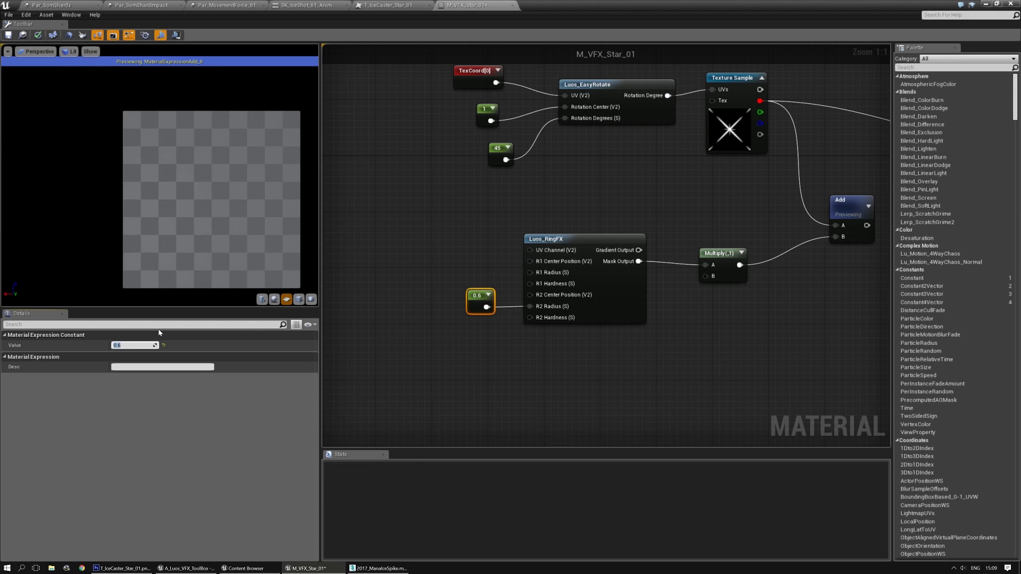
# Set the R2 Radius constant to 0.8 and feed a duplicate of it, changed to 0.3, into Luos_RingFX's R1 Radius
pyautogui.write('.8')
pyautogui.press('Return')
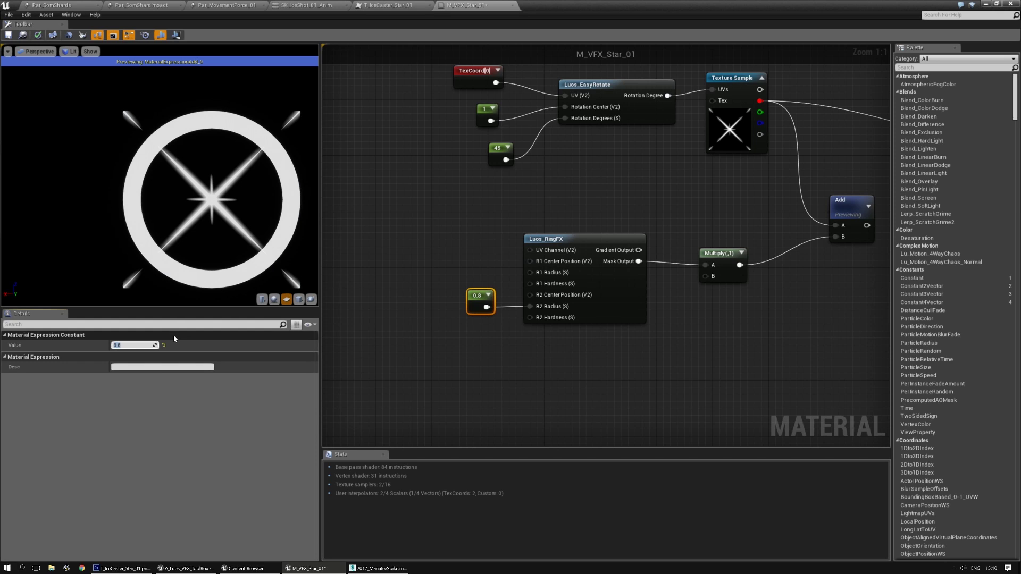
pyautogui.moveTo(477, 296); pyautogui.dragTo(536, 274)
pyautogui.hotkey('ctrl', 'c')
pyautogui.hotkey('ctrl', 'v')
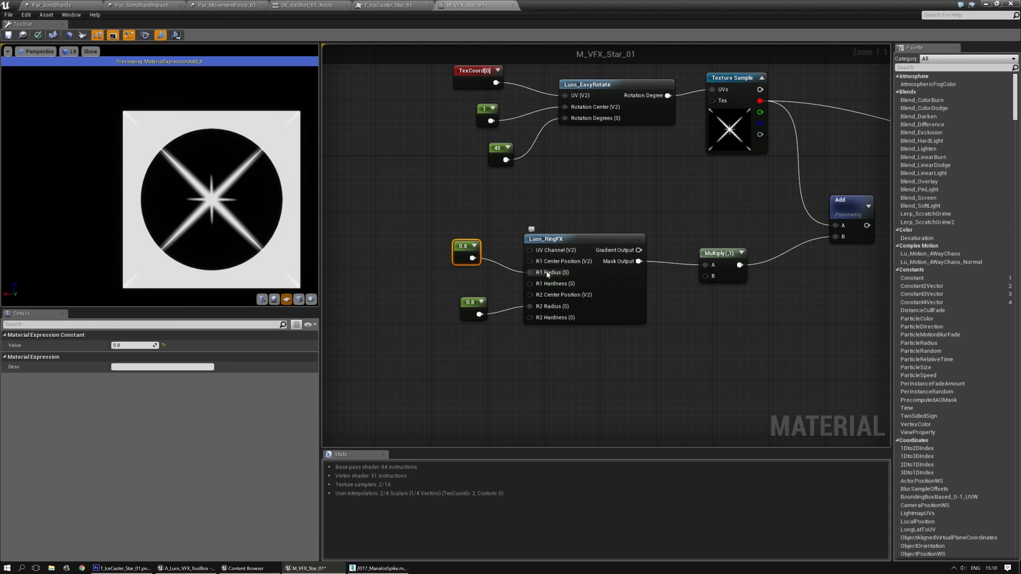
pyautogui.moveTo(462, 246); pyautogui.dragTo(462, 254)
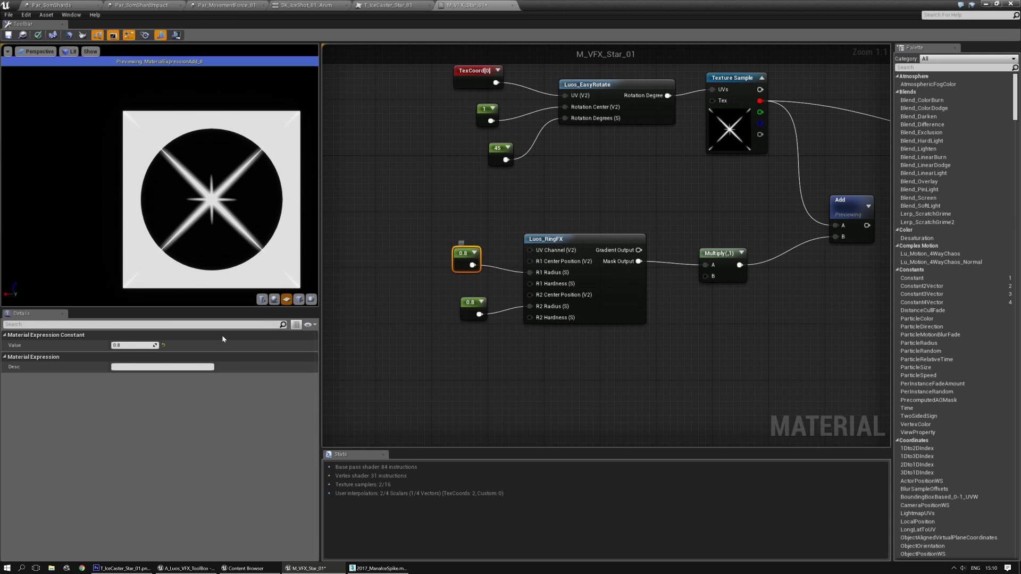
pyautogui.click(133, 345)
pyautogui.write('0.3')
pyautogui.press('Return')
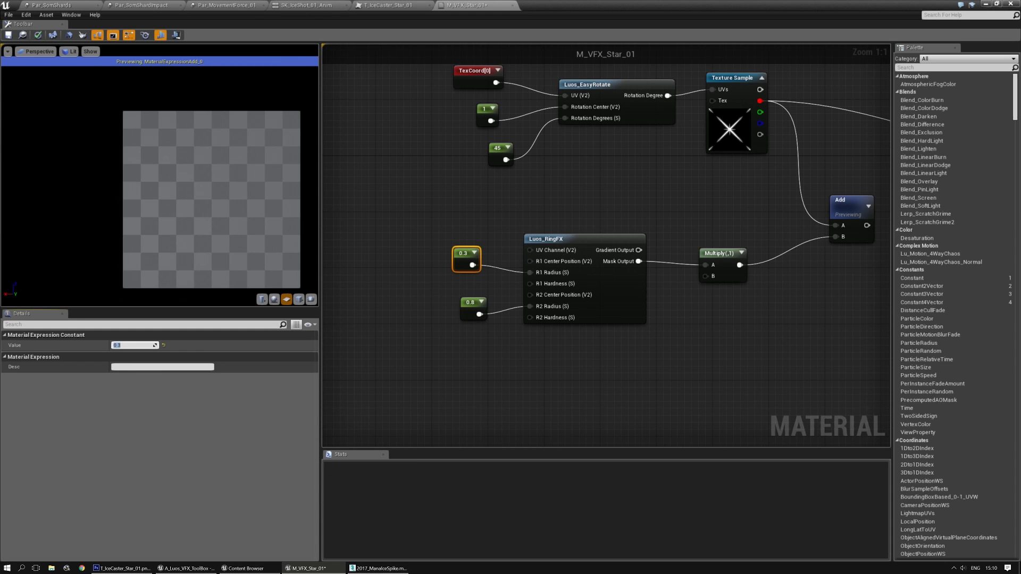
# Try 0.5 and 0.6 for the R2 Radius constant and settle on 0.4
pyautogui.click(469, 310)
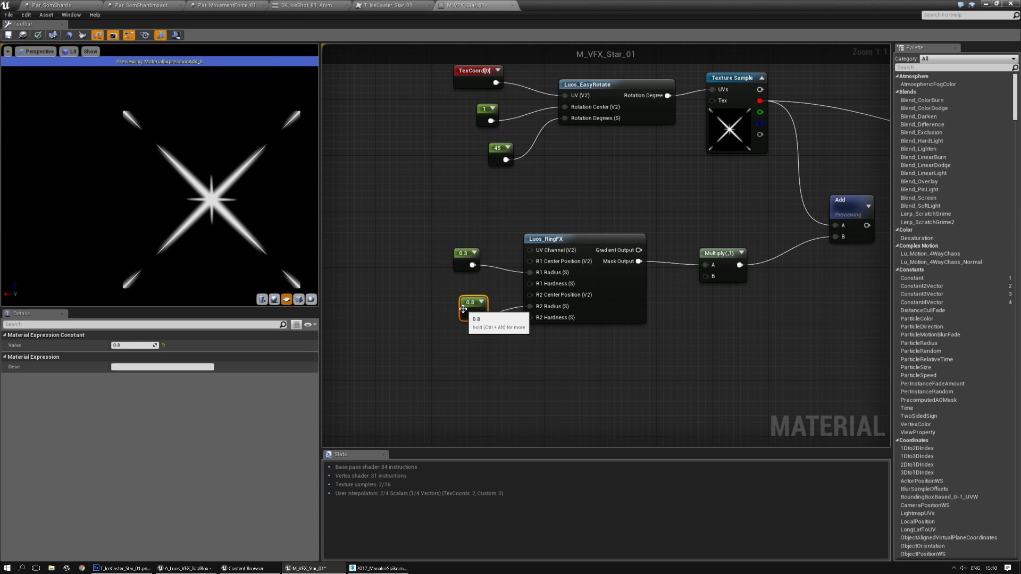
pyautogui.click(156, 346)
pyautogui.write('0.5')
pyautogui.press('Return')
pyautogui.write('0.6')
pyautogui.press('Return')
pyautogui.write('0.4')
pyautogui.press('Return')
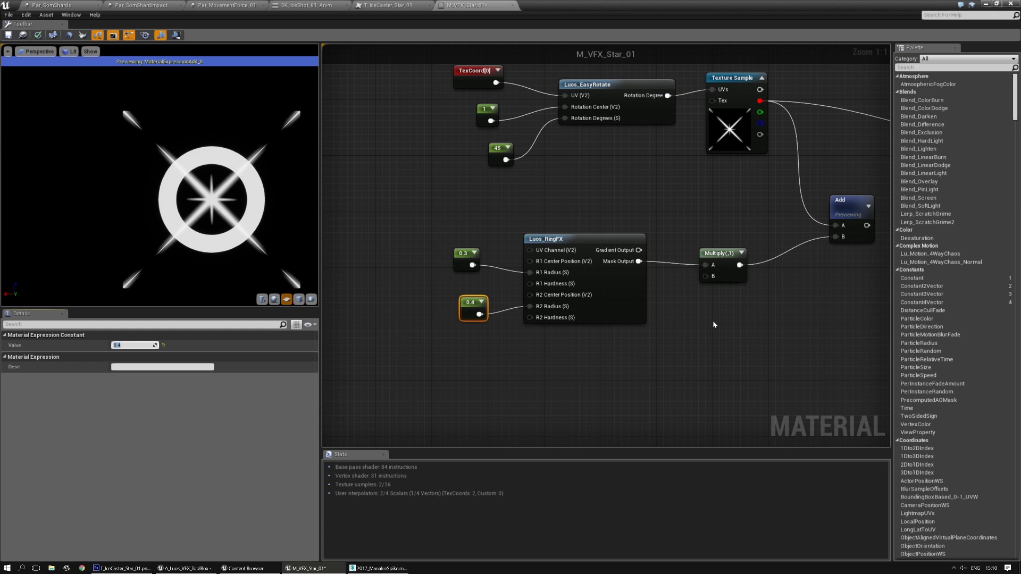
# Try 0.35 and 0.25 for the R1 Radius constant against an enlarged preview of the ring
pyautogui.moveTo(206, 197); pyautogui.dragTo(249, 197, button='right')
pyautogui.moveTo(206, 197); pyautogui.dragTo(150, 182, button='middle')
pyautogui.click(460, 253)
pyautogui.click(133, 345)
pyautogui.click(124, 345)
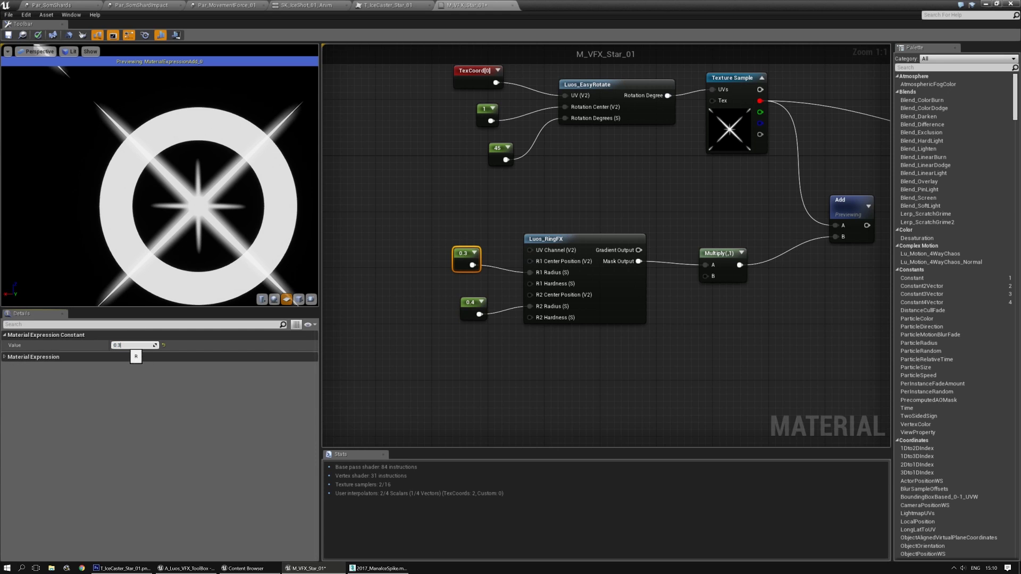
pyautogui.write('5')
pyautogui.press('Return')
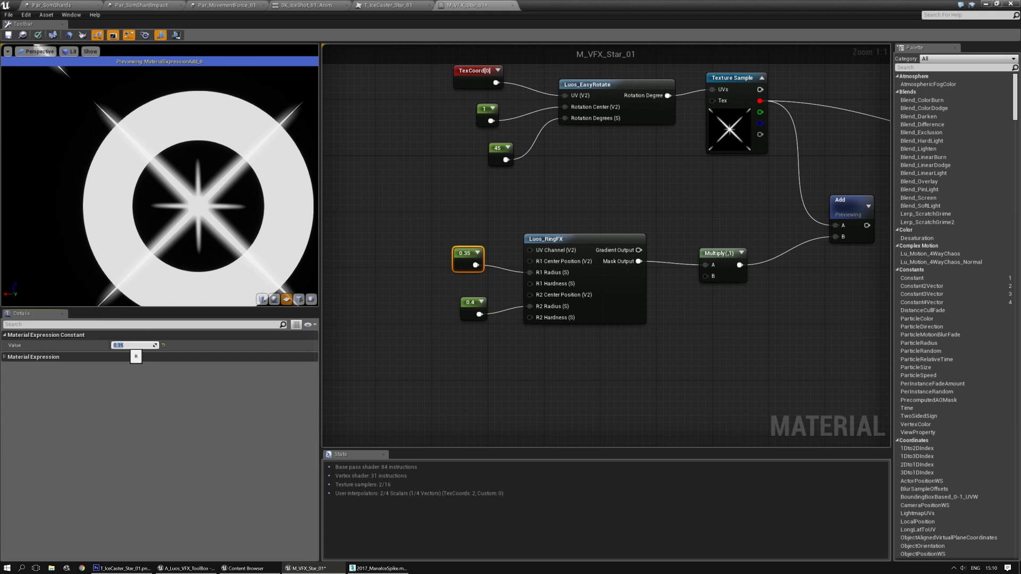
pyautogui.press('Return')
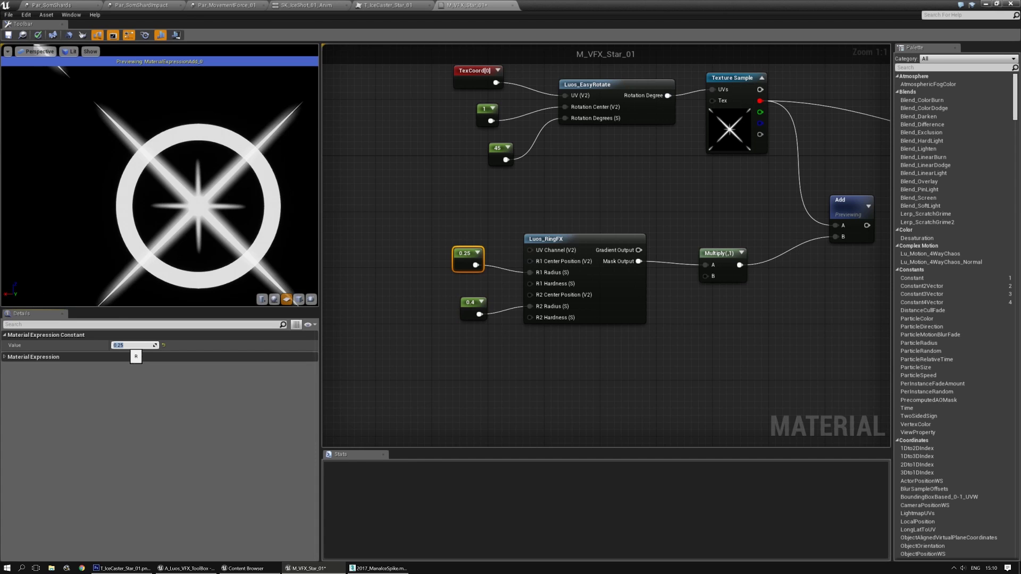
# Refine the R1 Radius constant through 0.2 and 0.21 to 0.225 and check the thin ring around the star
pyautogui.write('0.2')
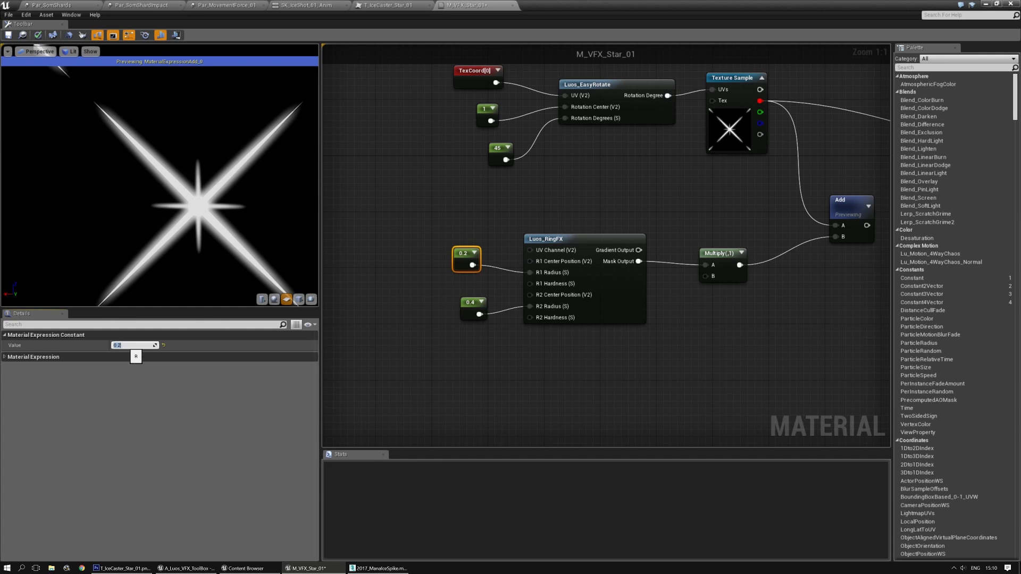
pyautogui.write('2')
pyautogui.press('Return')
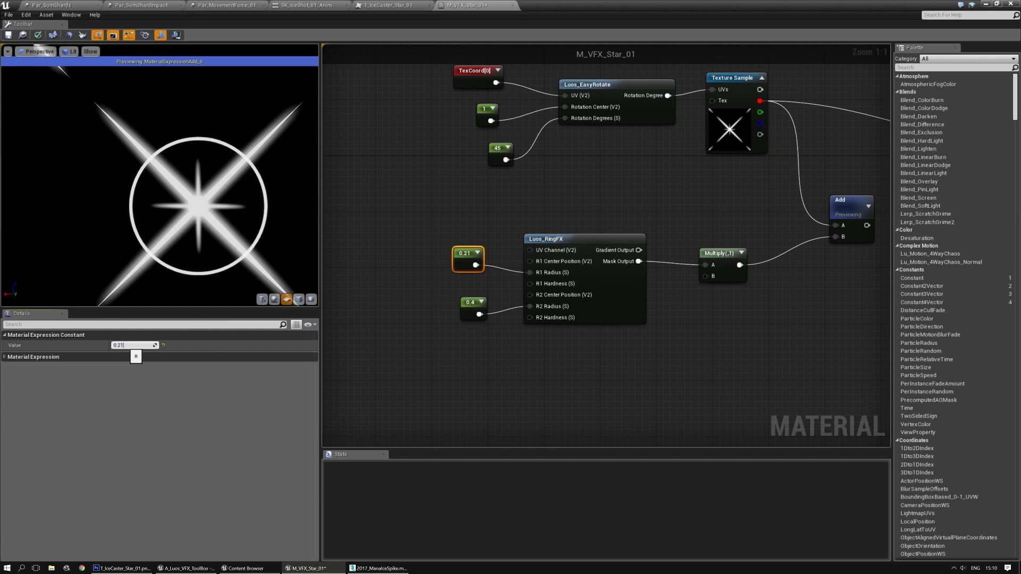
pyautogui.write('5')
pyautogui.press('Return')
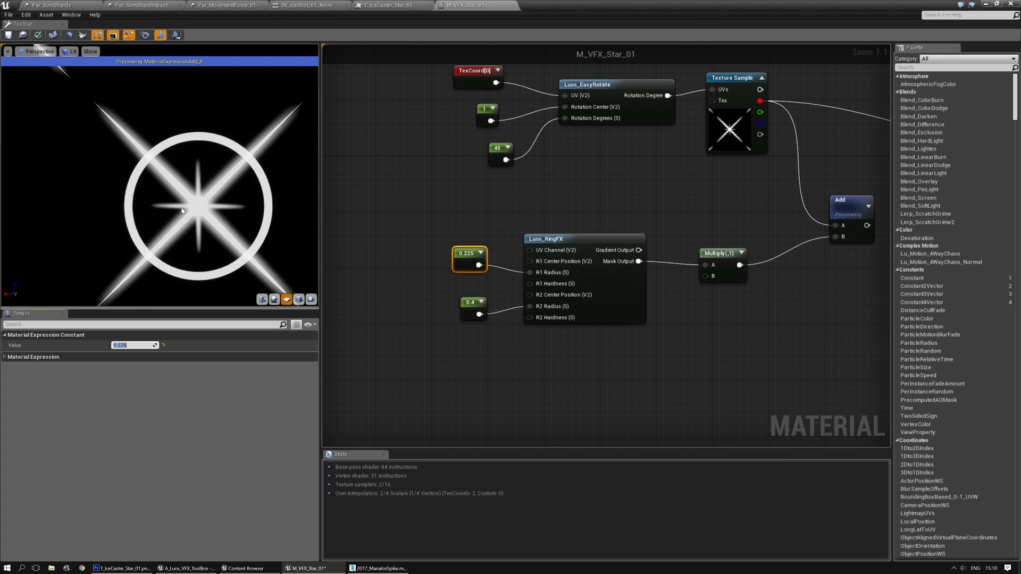
pyautogui.scroll(-2, 182, 211)
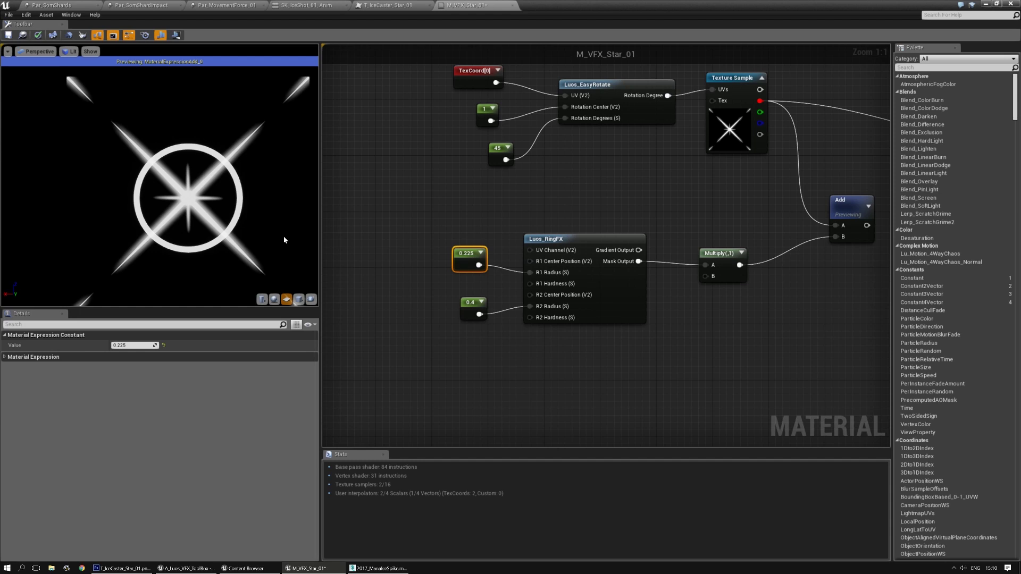
pyautogui.scroll(-4, 285, 240)
pyautogui.moveTo(285, 239); pyautogui.dragTo(311, 223, button='right')
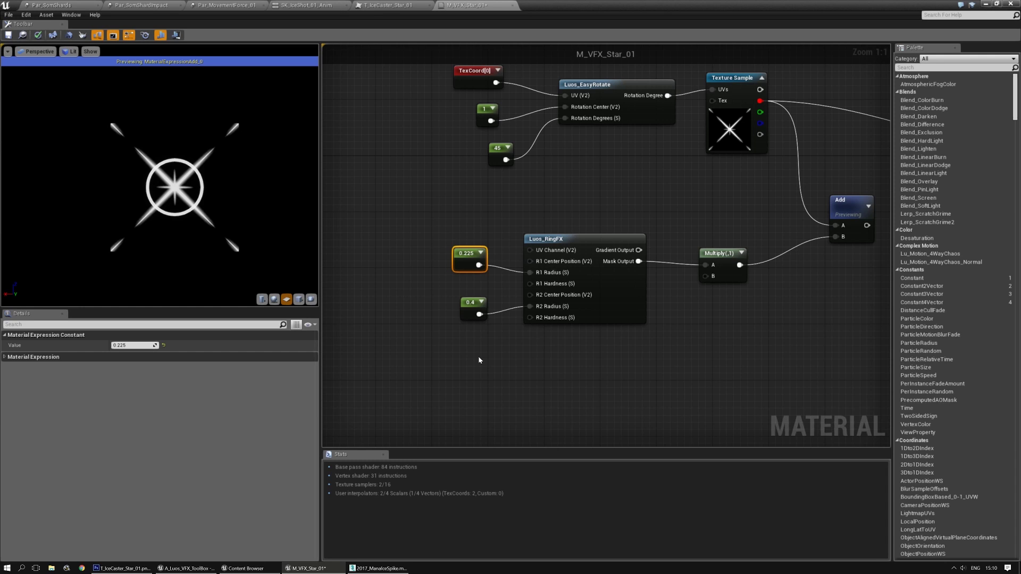
# Replace the Mask Output on the Multiply node's A input with Luos_RingFX's Gradient Output
pyautogui.moveTo(568, 350); pyautogui.dragTo(472, 357, button='right')
pyautogui.moveTo(543, 257); pyautogui.dragTo(610, 272)
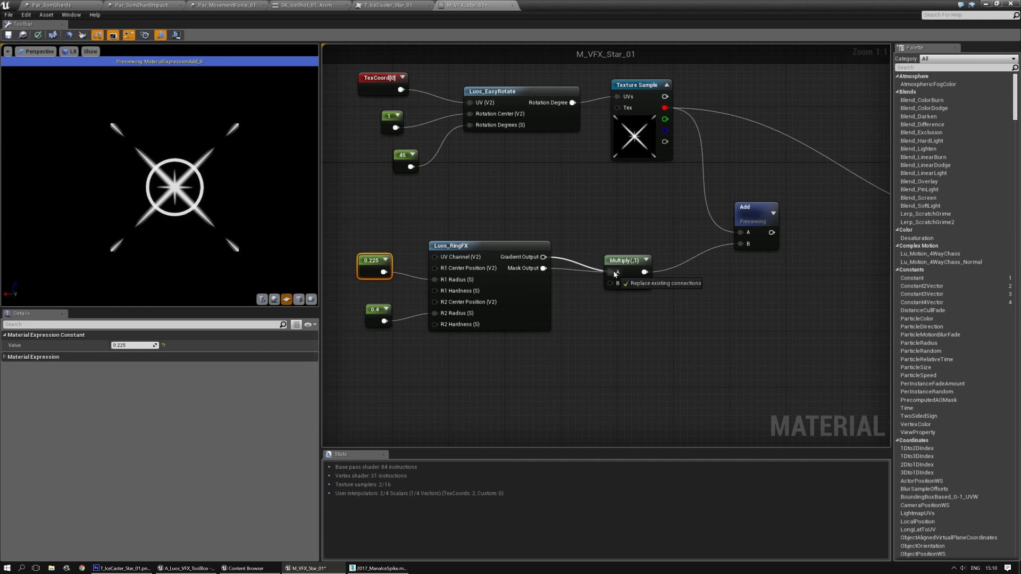
pyautogui.moveTo(570, 226); pyautogui.dragTo(648, 195, button='right')
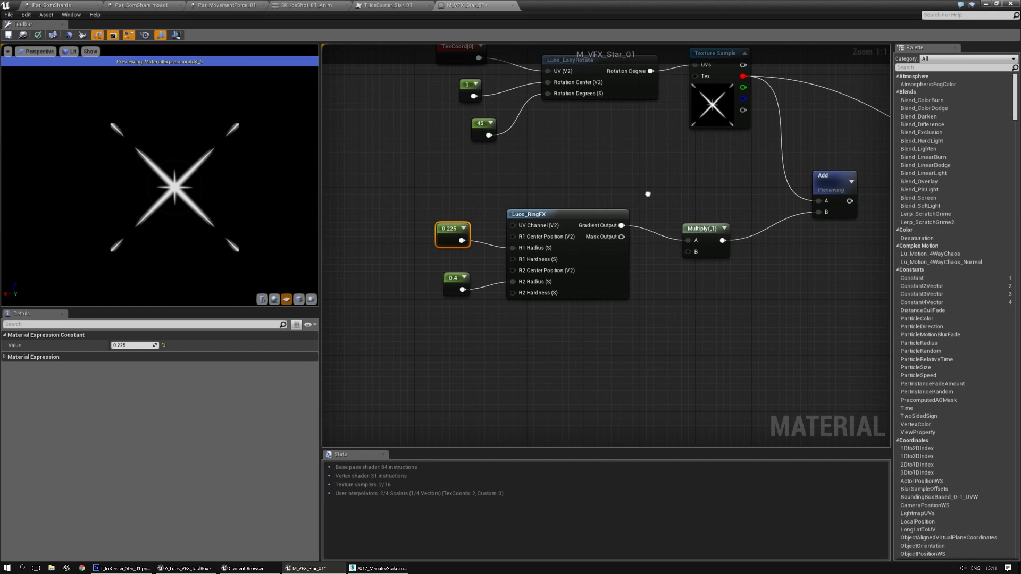
pyautogui.scroll(3, 169, 231)
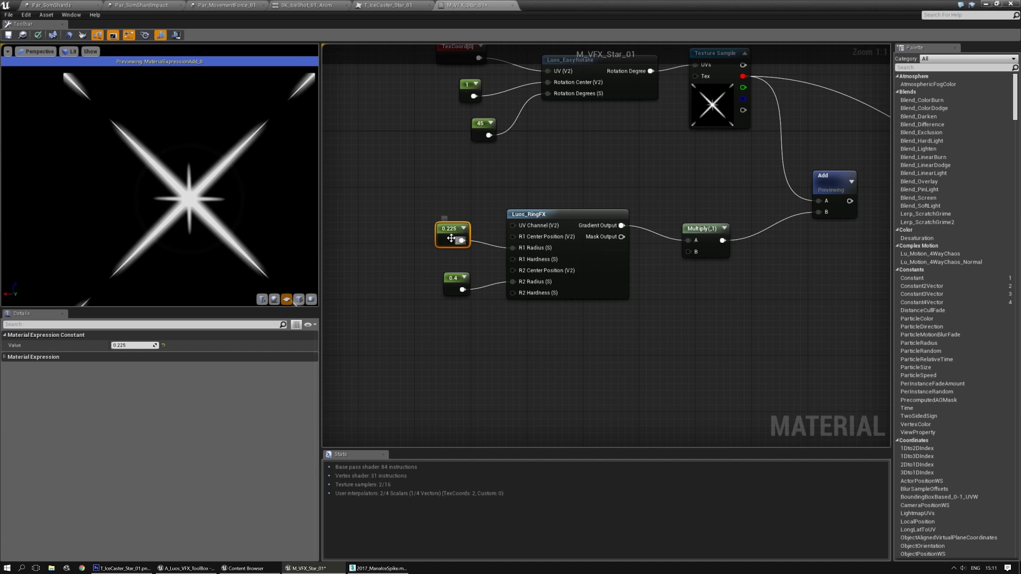
# Set the constant feeding R1 Radius to 0.5
pyautogui.click(138, 346)
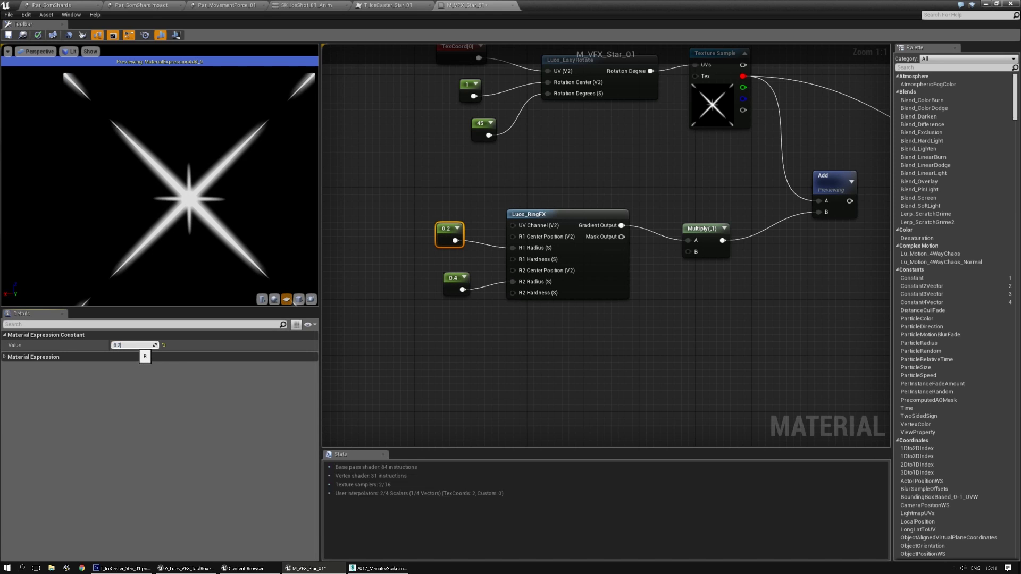
pyautogui.write('.1')
pyautogui.press('Return')
pyautogui.write('0.5')
pyautogui.press('Return')
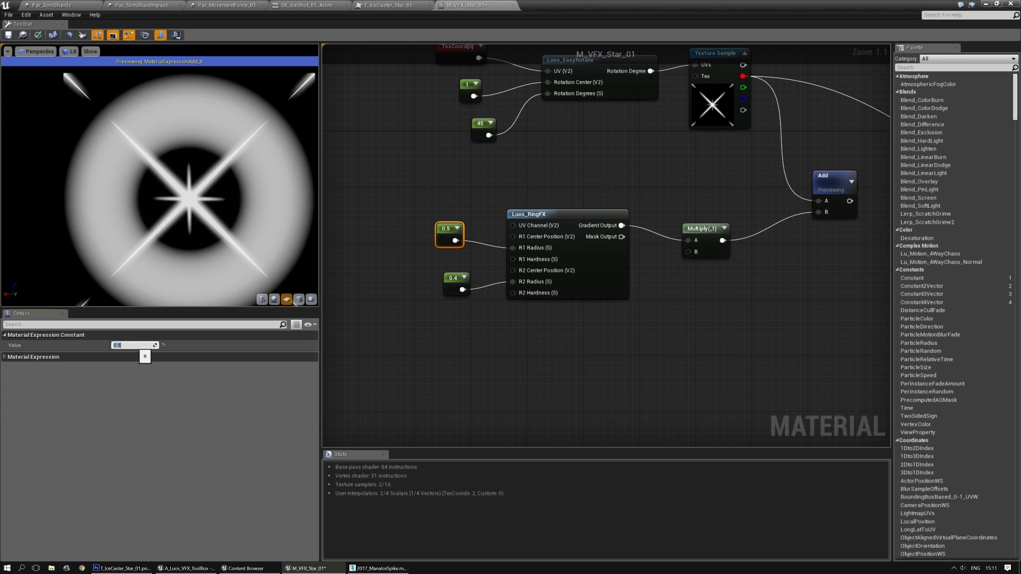
# Connect Luos_RingFX's Mask Output directly to the Add node's B input, bypassing the Multiply, and check the preview
pyautogui.moveTo(699, 276); pyautogui.dragTo(613, 282, button='right')
pyautogui.moveTo(537, 242); pyautogui.dragTo(732, 218)
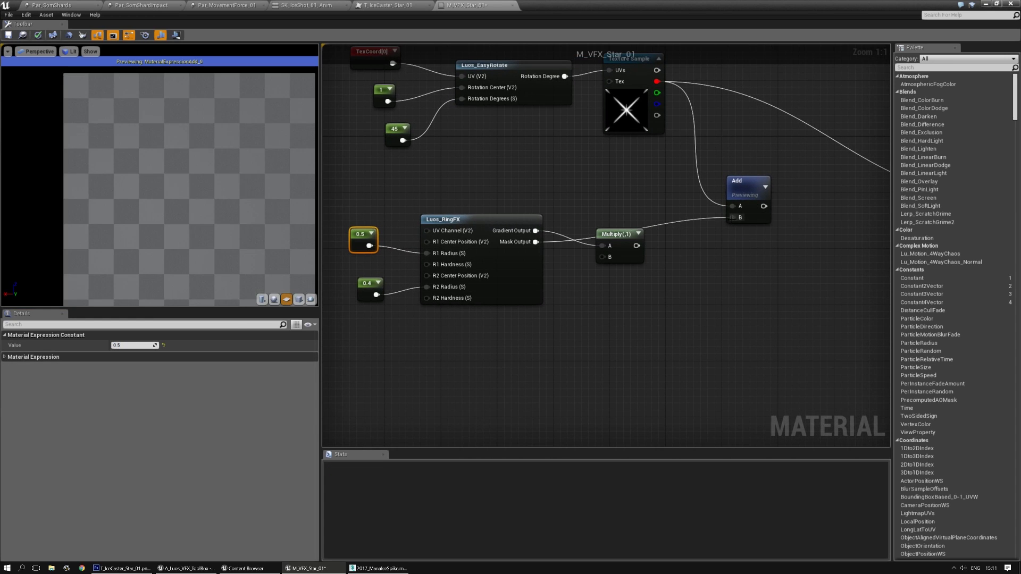
pyautogui.scroll(-2, 193, 205)
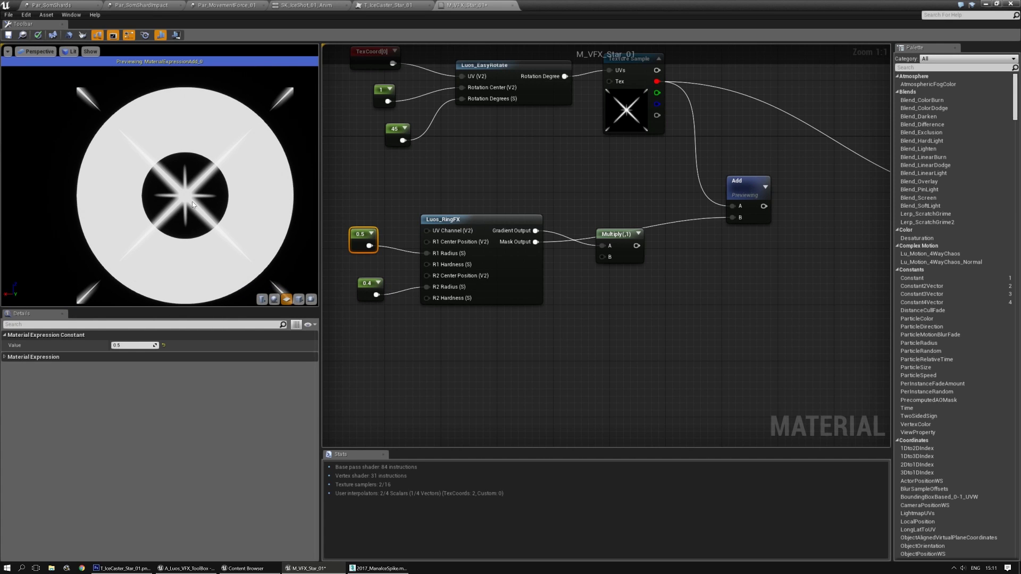
pyautogui.moveTo(522, 153); pyautogui.dragTo(551, 273, button='right')
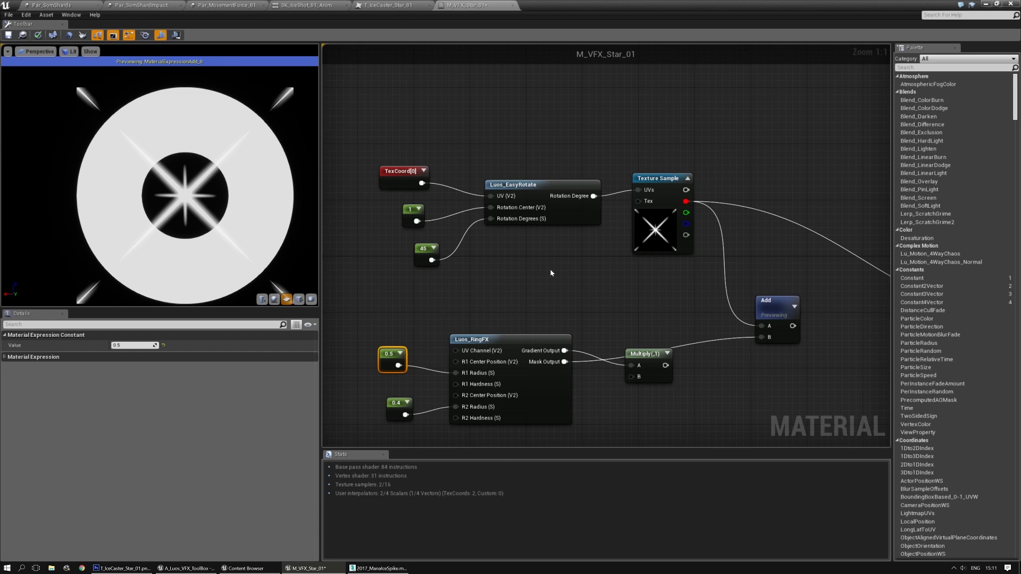
pyautogui.click(551, 272)
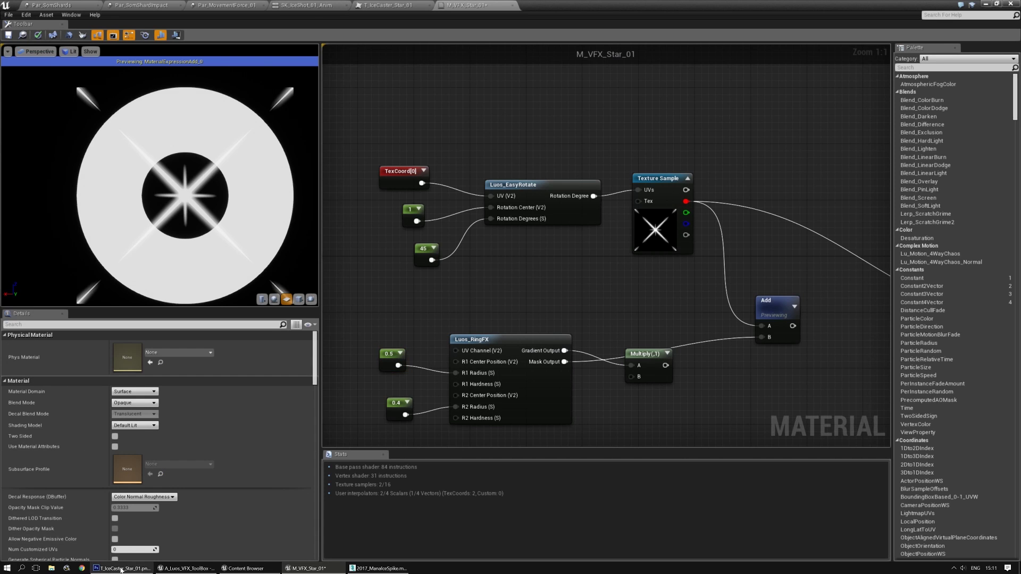
# Switch to Photoshop's Untitled-2 document and undo the last edits to restore the full star
pyautogui.click(122, 569)
pyautogui.click(147, 29)
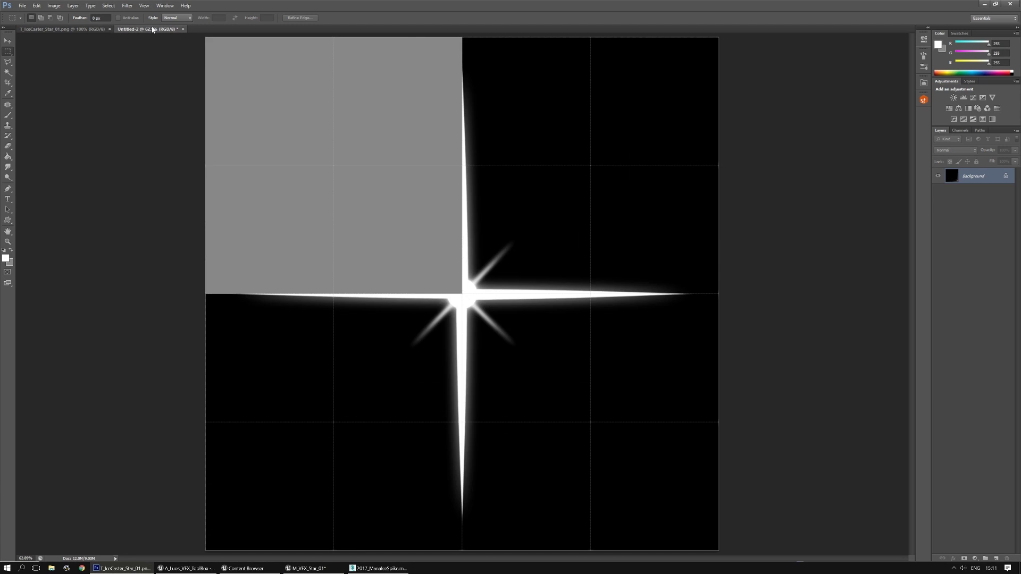
pyautogui.hotkey('ctrl', 'alt', 'z')
pyautogui.hotkey('ctrl', 'alt', 'z')
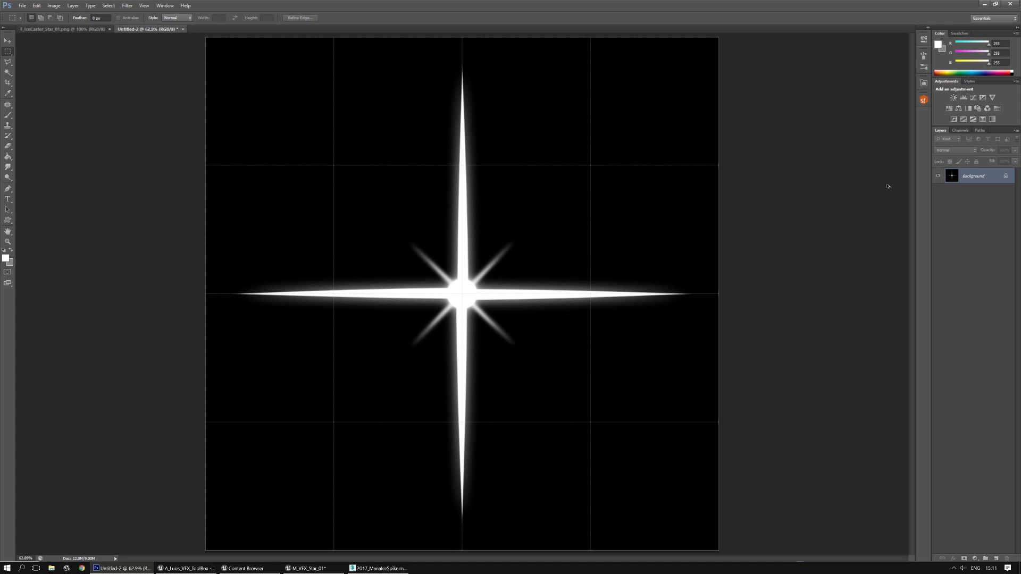
# Add a new layer above the star, fill it with white and invert it to black
pyautogui.click(996, 559)
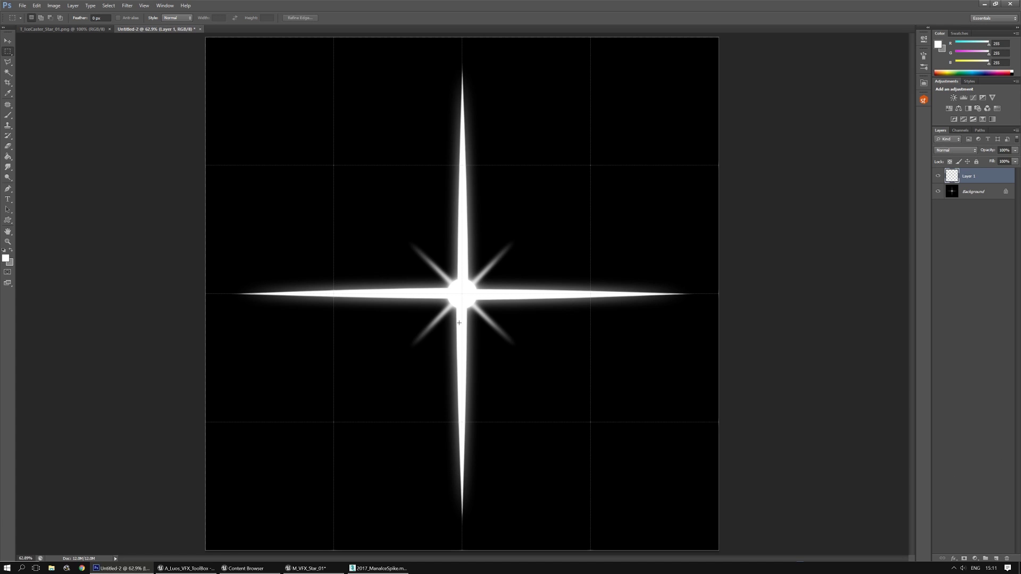
pyautogui.click(7, 259)
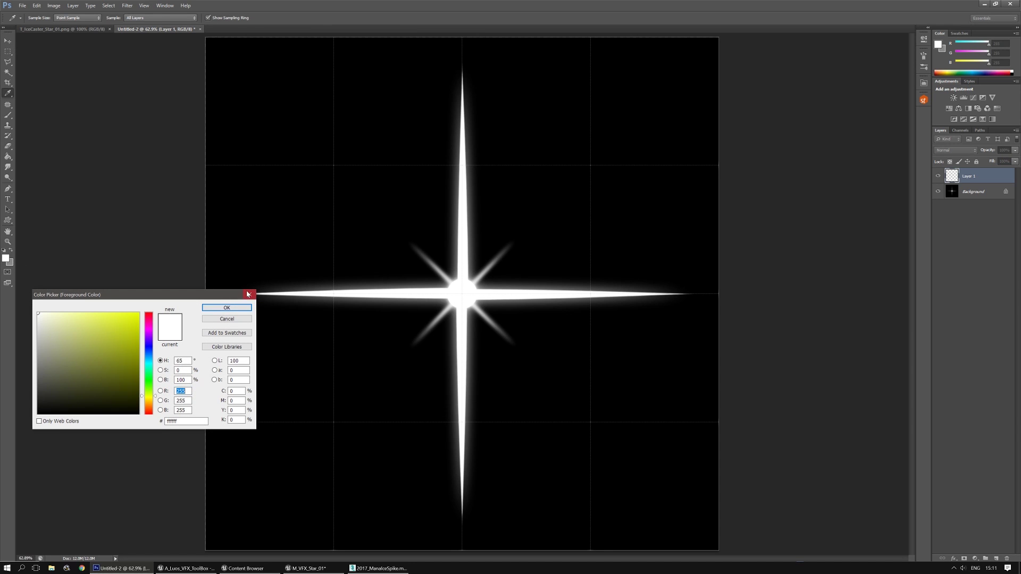
pyautogui.click(248, 294)
pyautogui.press('g')
pyautogui.click(392, 184)
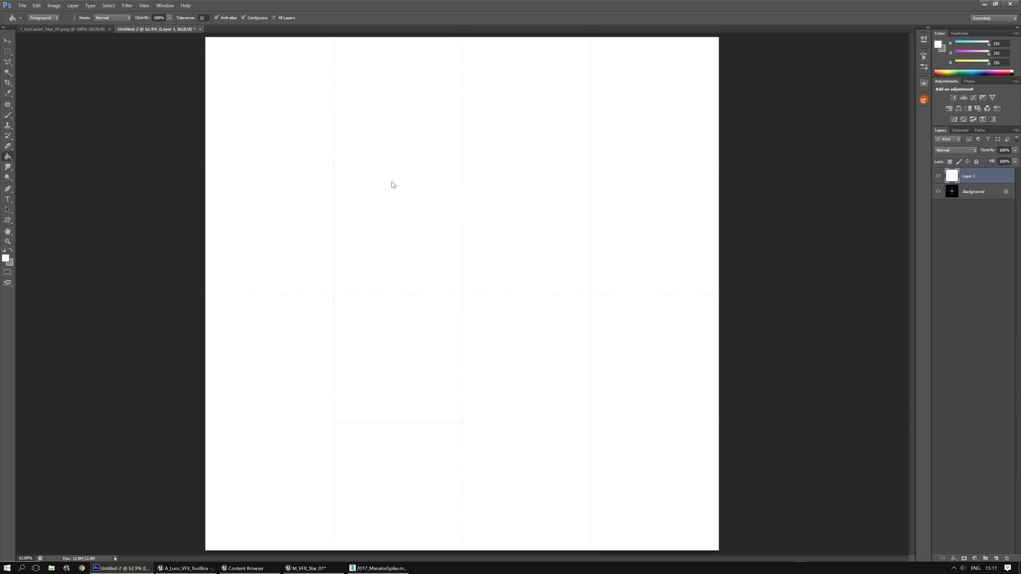
pyautogui.hotkey('ctrl', 'i')
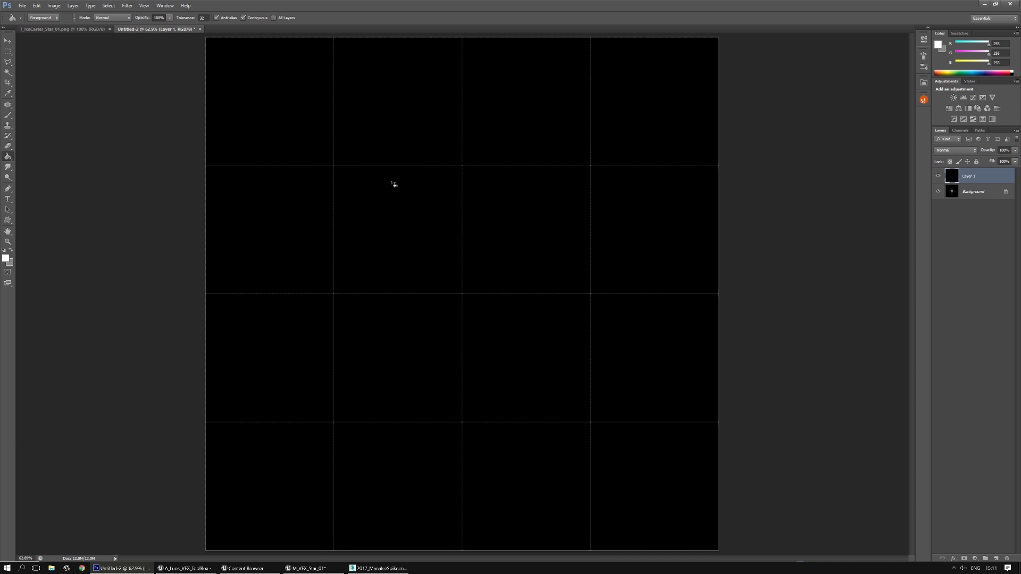
# On another new layer, with the black layer hidden, fill a circle centred on the star and reaching the quarter gridlines with white, and deselect
pyautogui.click(993, 558)
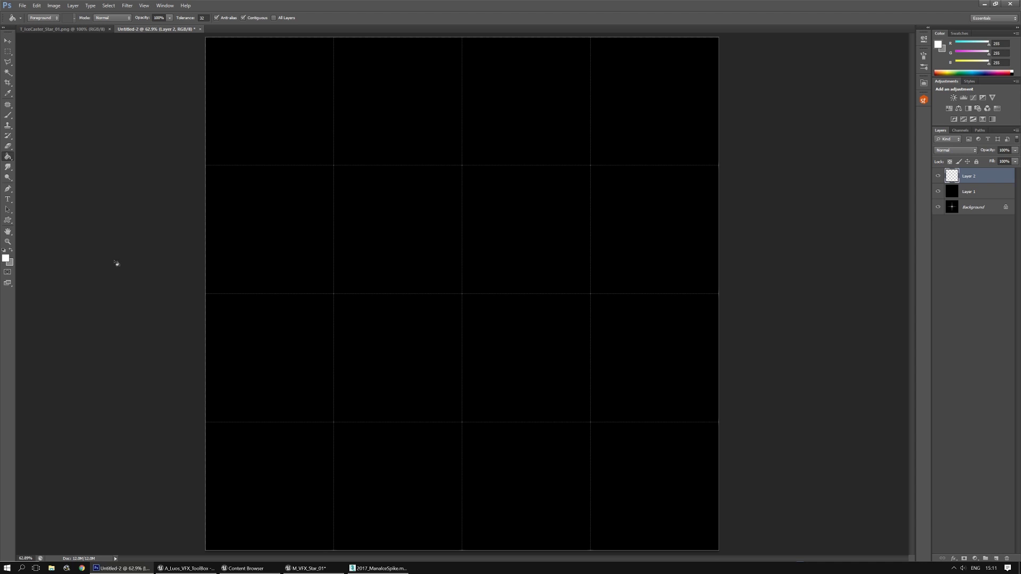
pyautogui.click(8, 52)
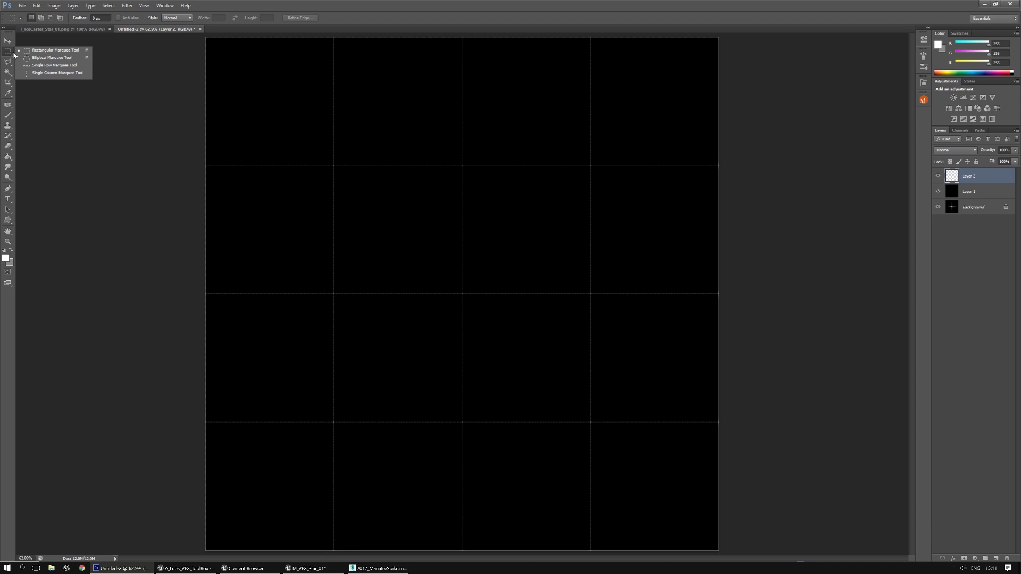
pyautogui.click(35, 59)
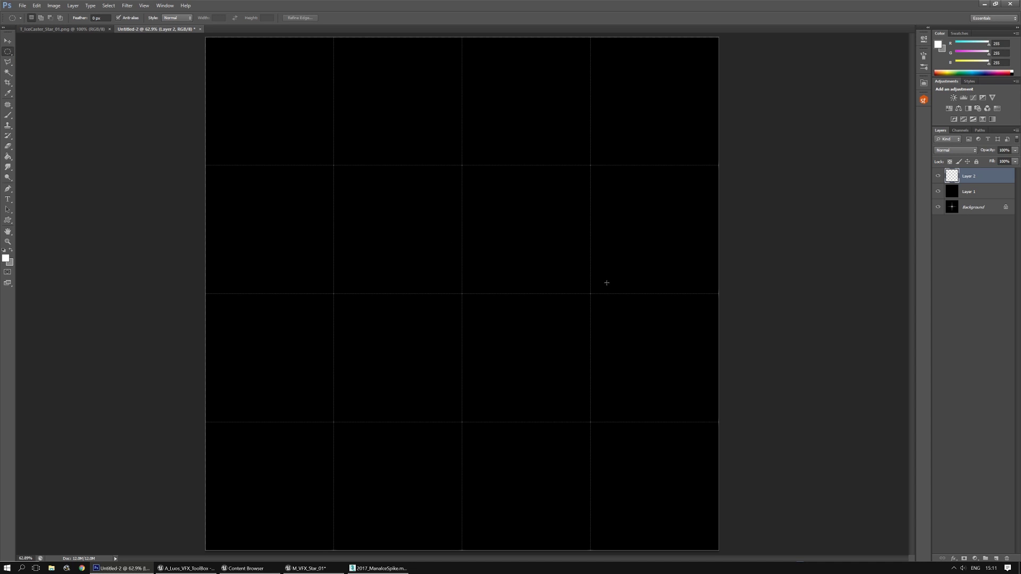
pyautogui.click(939, 191)
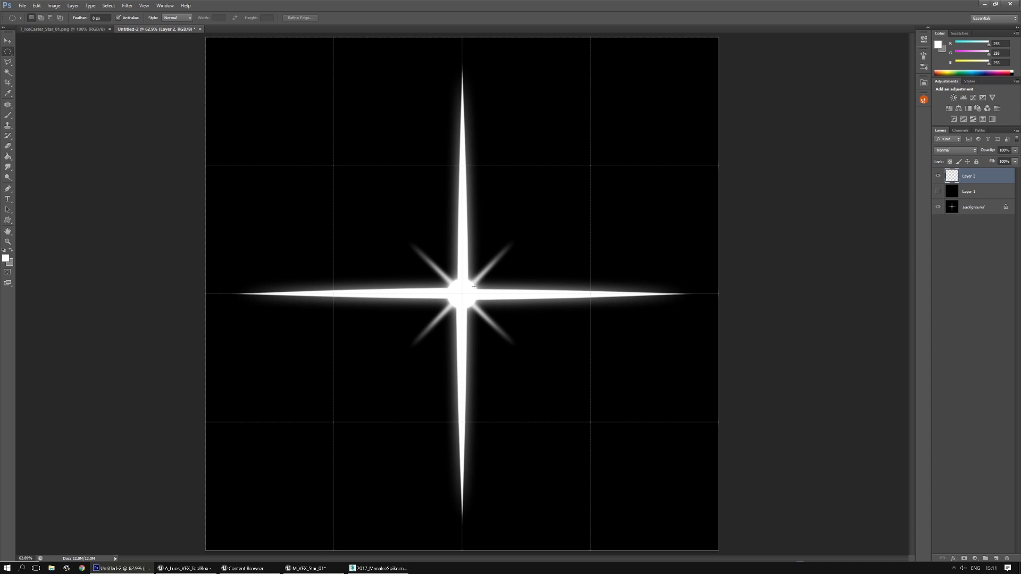
pyautogui.keyDown('alt'); pyautogui.keyDown('shift'); pyautogui.moveTo(463, 293); pyautogui.dragTo(593, 166); pyautogui.keyUp('shift'); pyautogui.keyUp('alt')
pyautogui.click(8, 157)
pyautogui.click(404, 239)
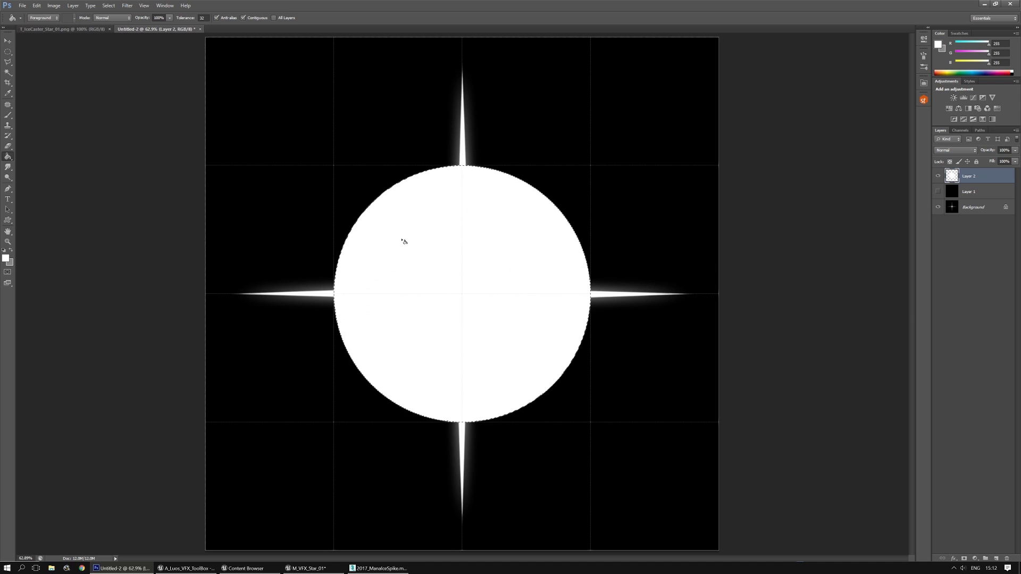
pyautogui.click(8, 52)
pyautogui.click(497, 281)
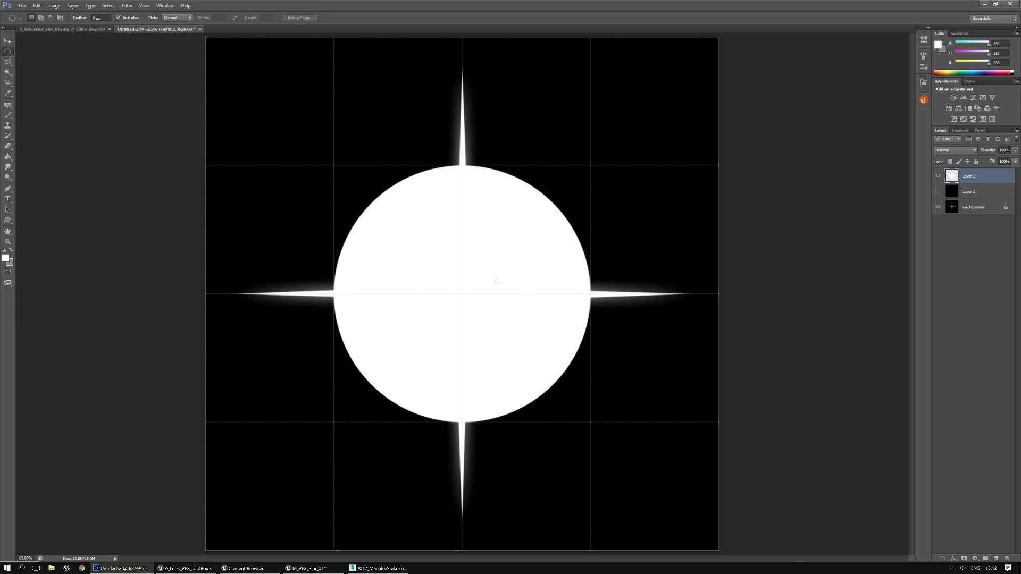
# Cut a slightly smaller centred circle out of the white disc, leaving a thin ring, and deselect
pyautogui.keyDown('alt'); pyautogui.keyDown('shift'); pyautogui.moveTo(463, 293); pyautogui.dragTo(580, 125); pyautogui.keyUp('shift'); pyautogui.keyUp('alt')
pyautogui.press('Delete')
pyautogui.hotkey('ctrl', 'd')
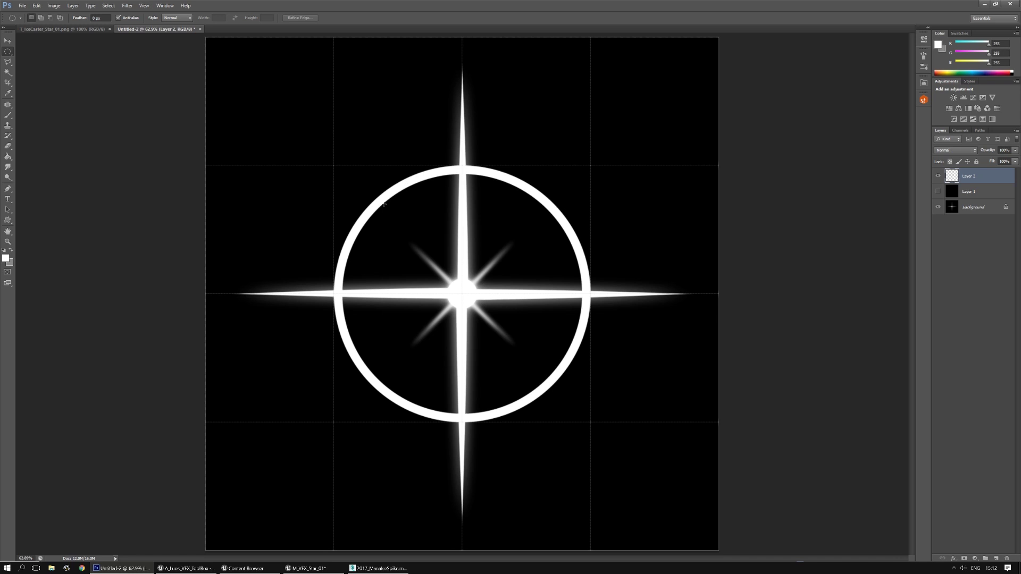
pyautogui.click(8, 41)
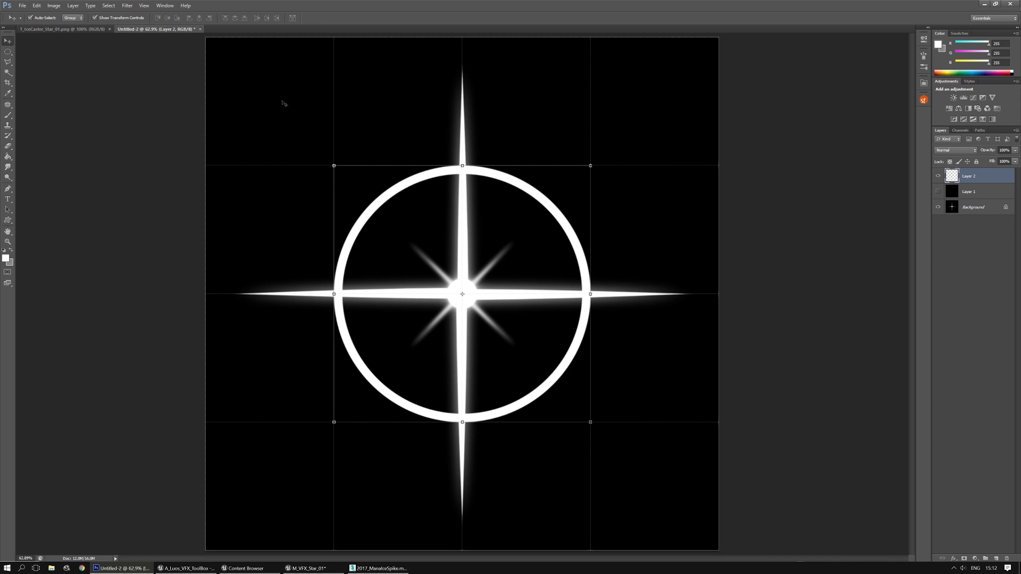
# Show the black layer, duplicate the ring layer and soften the copy into a glow by applying the last-used blur filter five times
pyautogui.click(938, 192)
pyautogui.hotkey('ctrl', 'j')
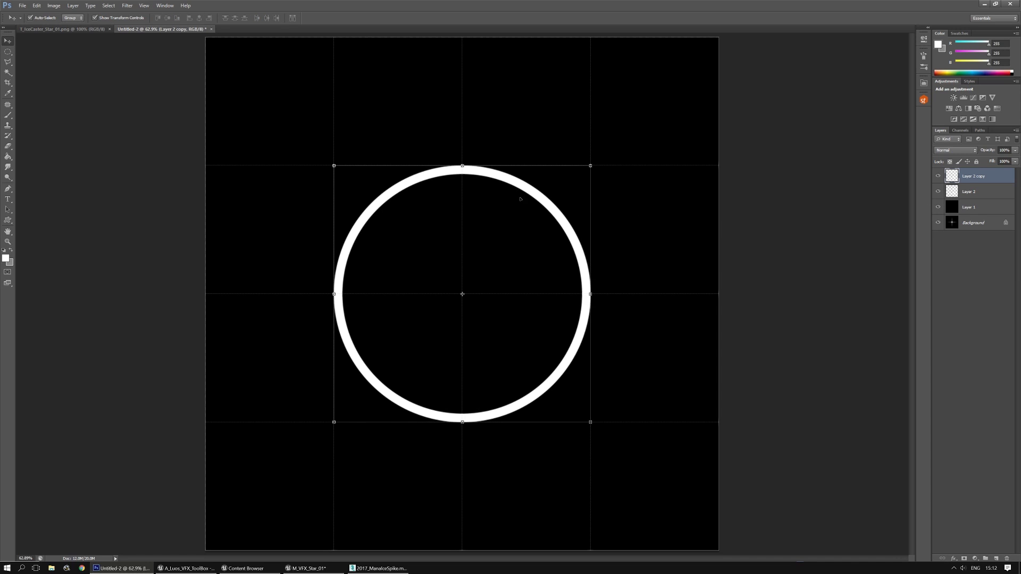
pyautogui.click(127, 6)
pyautogui.click(131, 15)
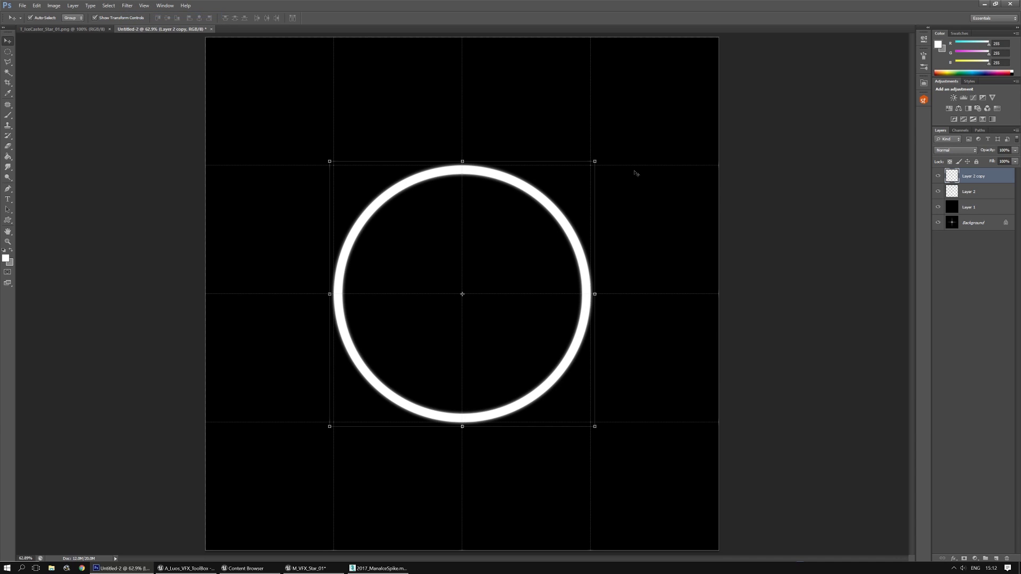
pyautogui.hotkey('ctrl', 'f')
pyautogui.hotkey('ctrl', 'f')
pyautogui.hotkey('ctrl', 'f')
pyautogui.hotkey('ctrl', 'f')
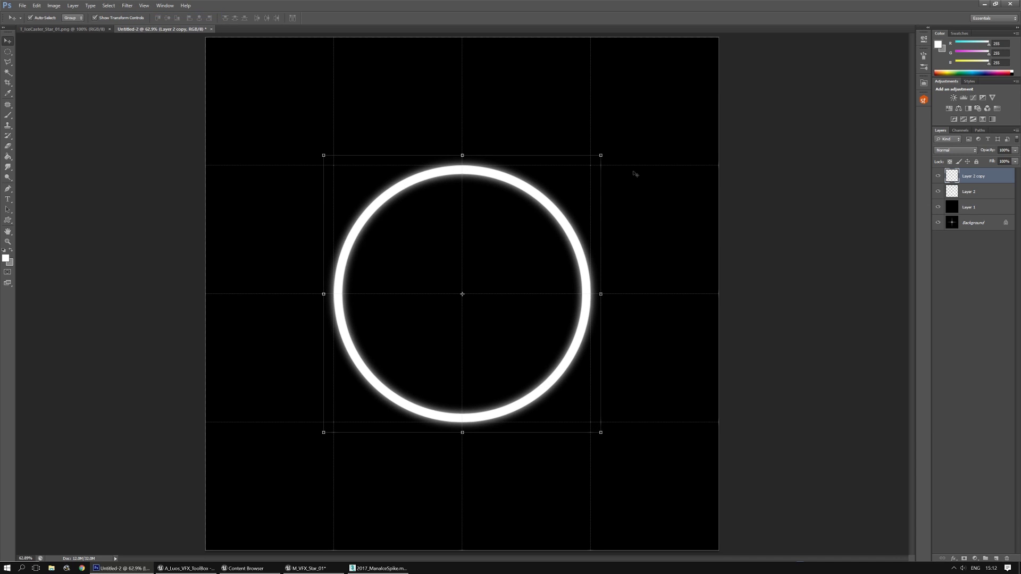
# Duplicate the blurred ring and blur it once more, and merge all ring layers with the black layer, leaving the Background separate
pyautogui.hotkey('ctrl', 'j')
pyautogui.hotkey('ctrl', 'f')
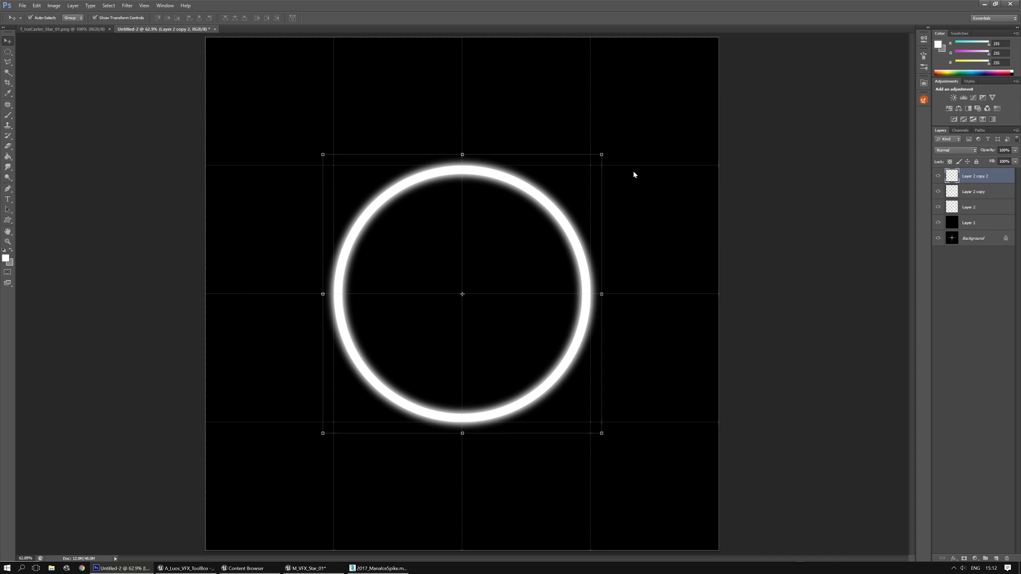
pyautogui.click(937, 224)
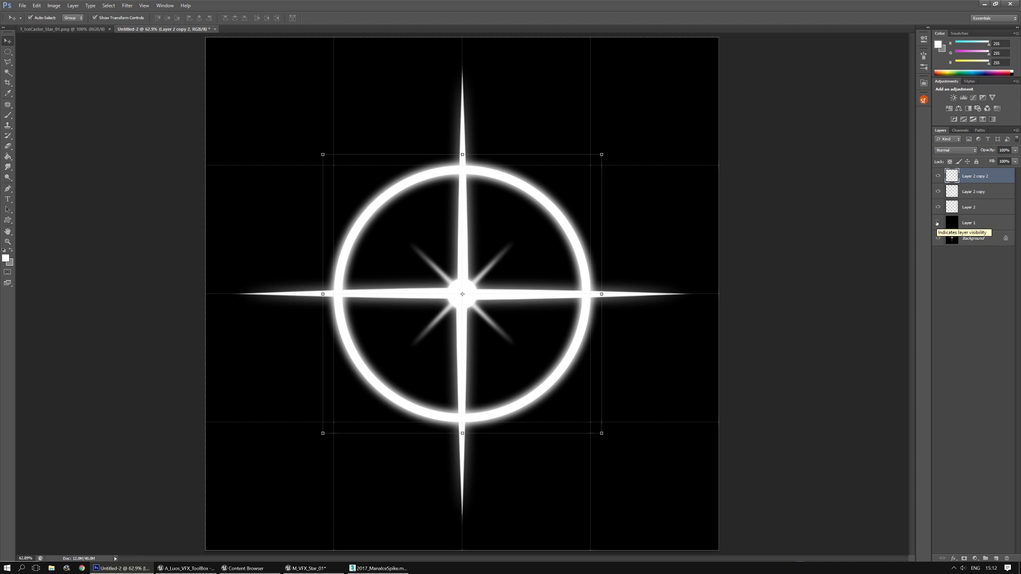
pyautogui.click(937, 224)
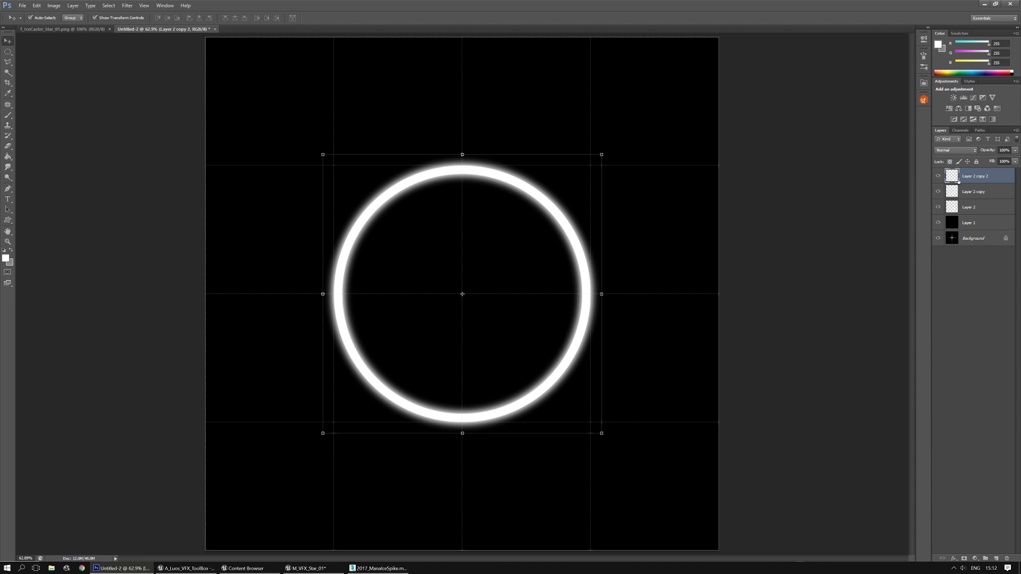
pyautogui.keyDown('shift'); pyautogui.click(952, 228); pyautogui.keyUp('shift')
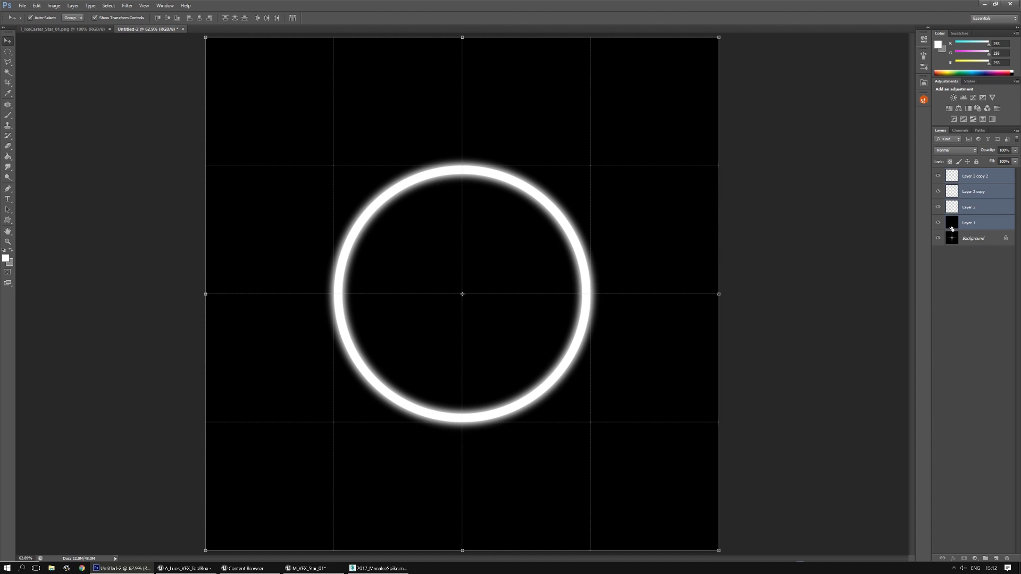
pyautogui.hotkey('ctrl', 'e')
# Try to copy the upper-left quarter of the ring image into the Green channel of T_IceCaster_Star_01.png
pyautogui.click(8, 51)
pyautogui.click(42, 52)
pyautogui.moveTo(197, 37); pyautogui.dragTo(464, 292)
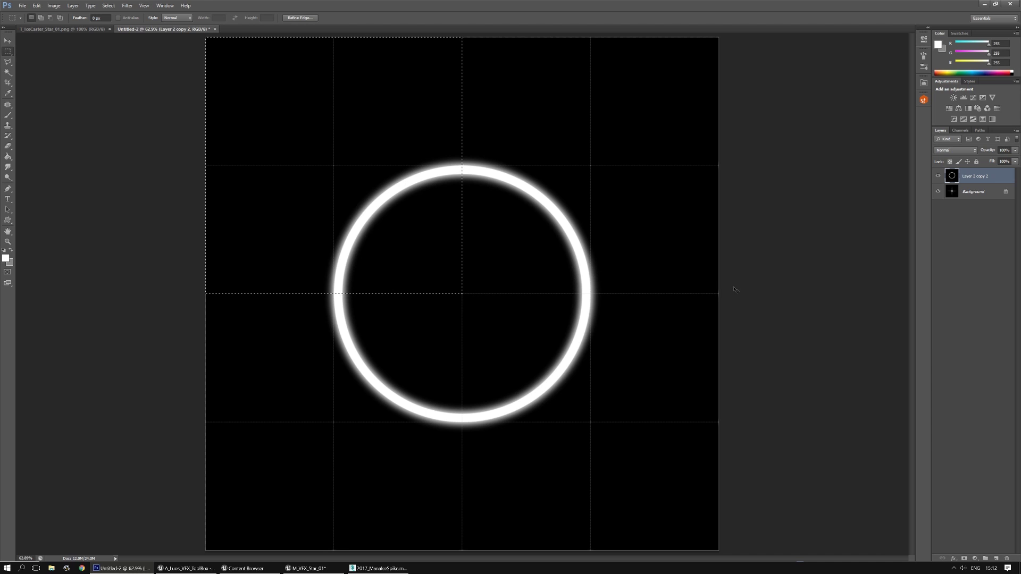
pyautogui.click(56, 29)
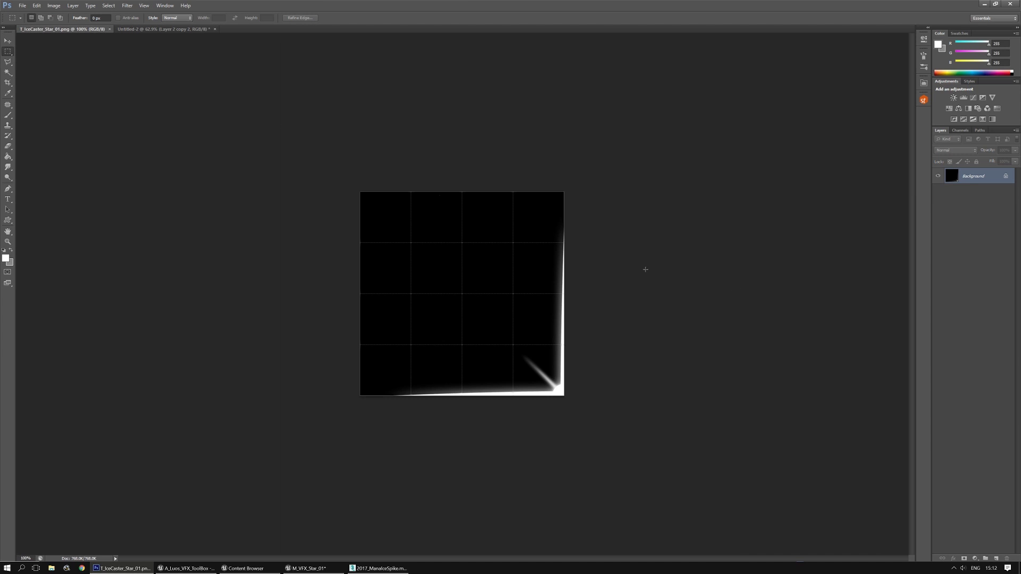
pyautogui.click(961, 130)
pyautogui.click(962, 170)
pyautogui.hotkey('ctrl', 'v')
pyautogui.hotkey('ctrl', 'd')
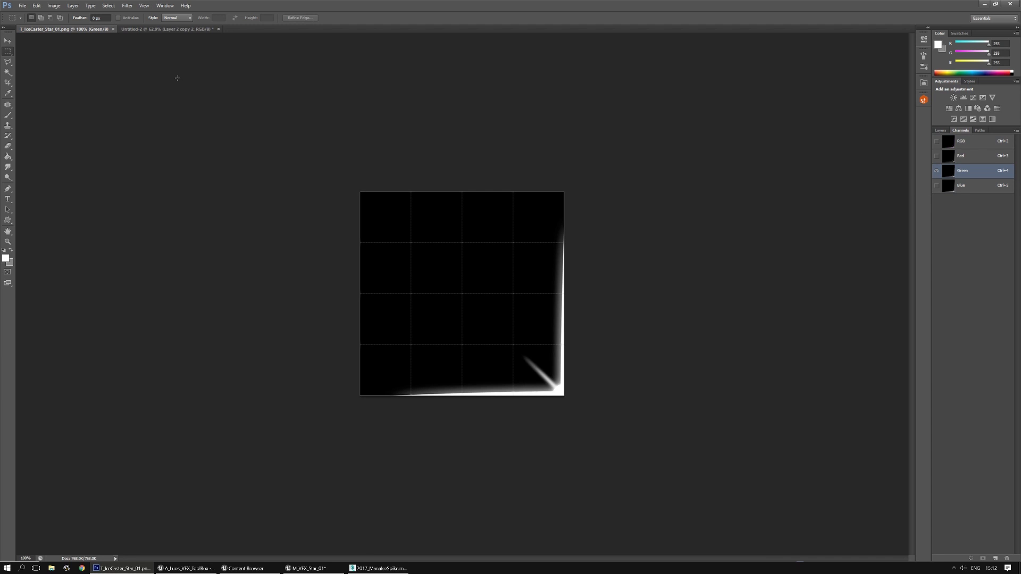
# Resize the Untitled-2 ring image to 1024 pixels, keeping its proportions
pyautogui.click(177, 30)
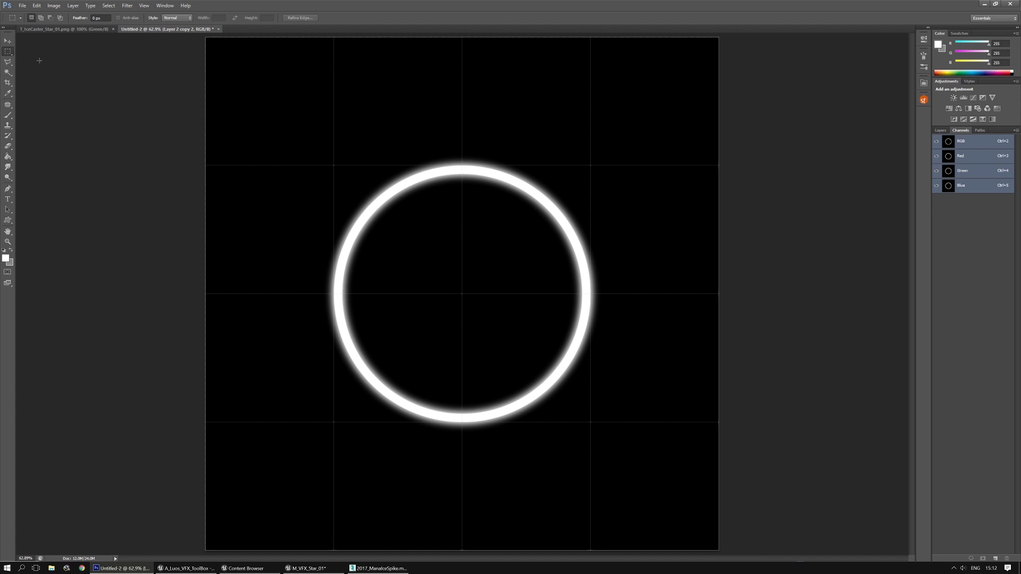
pyautogui.click(53, 5)
pyautogui.click(71, 66)
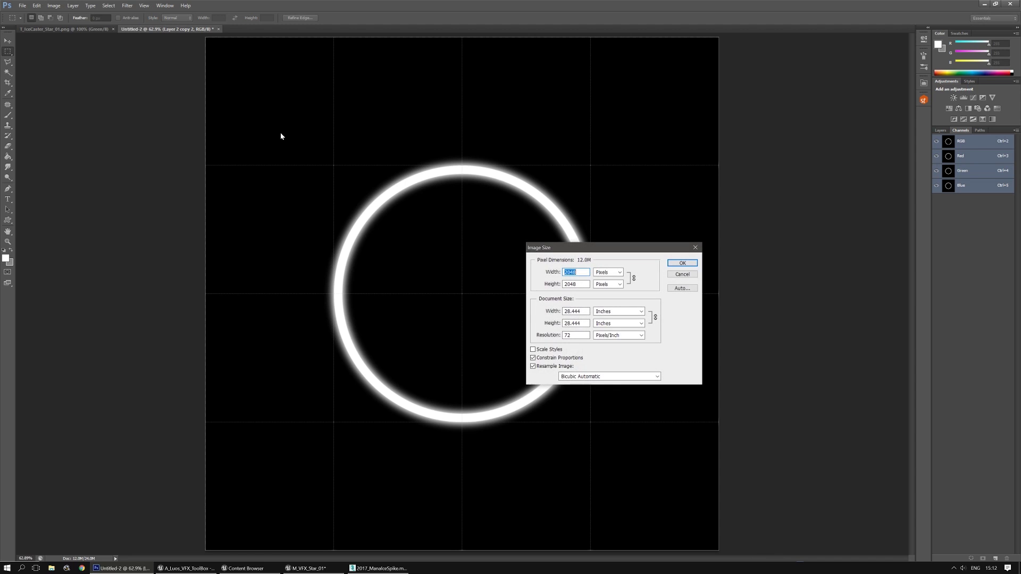
pyautogui.write('10')
pyautogui.press('Return')
# Copy the upper-left quarter of the resized ring into the Green channel of T_IceCaster_Star_01.png and show all channels together
pyautogui.moveTo(334, 166); pyautogui.dragTo(463, 293)
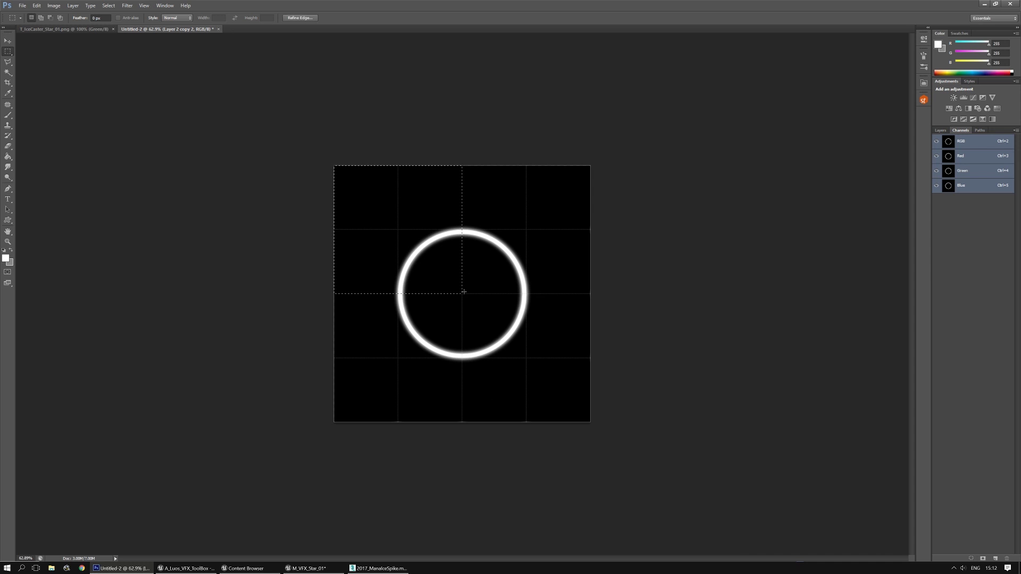
pyautogui.click(67, 30)
pyautogui.hotkey('ctrl', 'v')
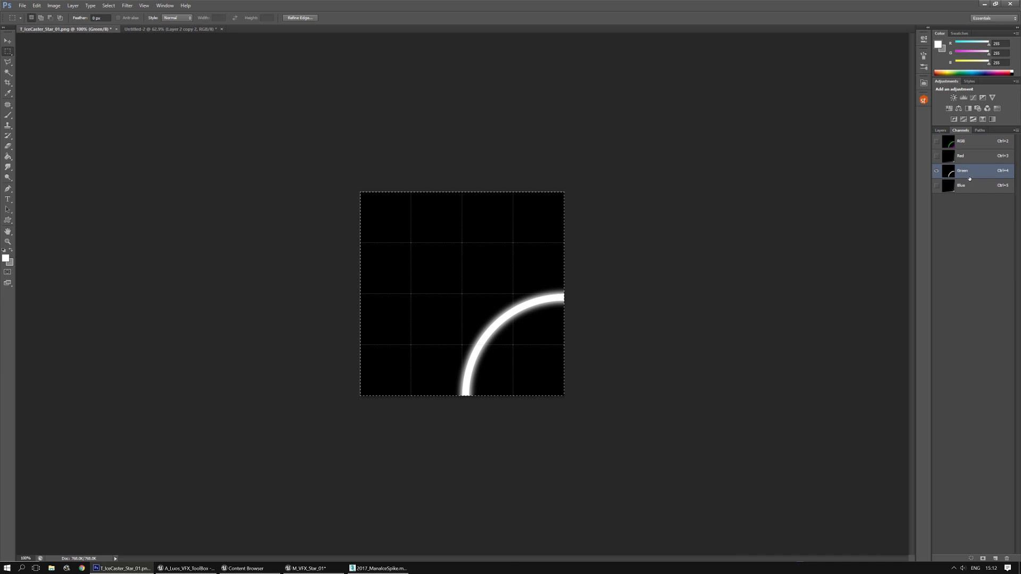
pyautogui.press('`')
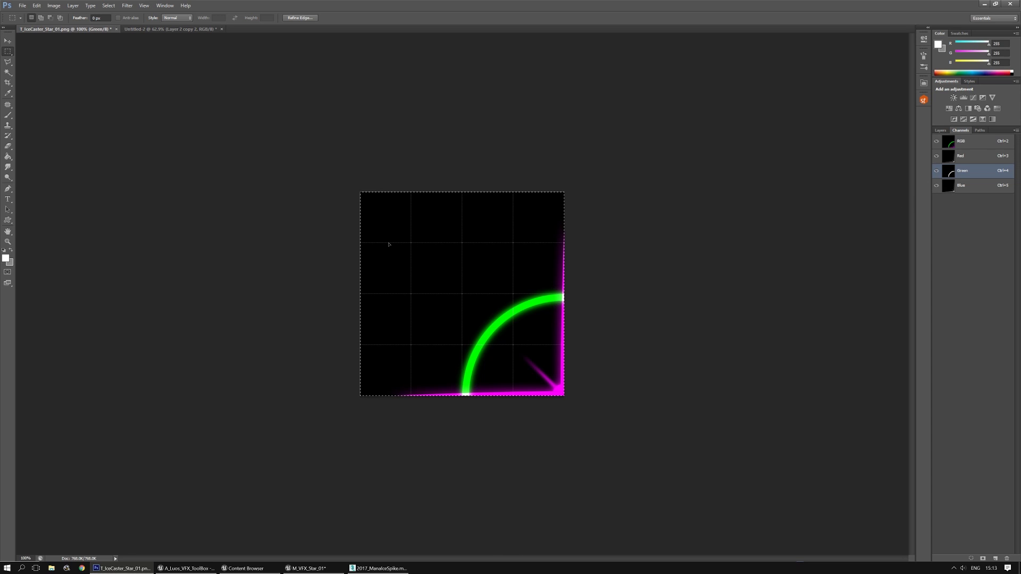
pyautogui.click(301, 568)
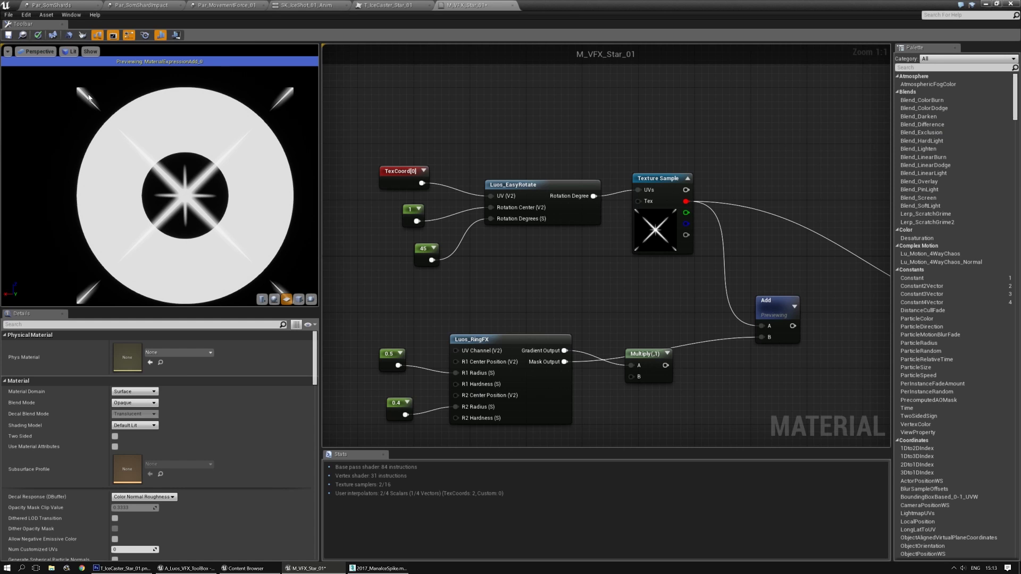
pyautogui.moveTo(529, 312); pyautogui.dragTo(572, 208, button='right')
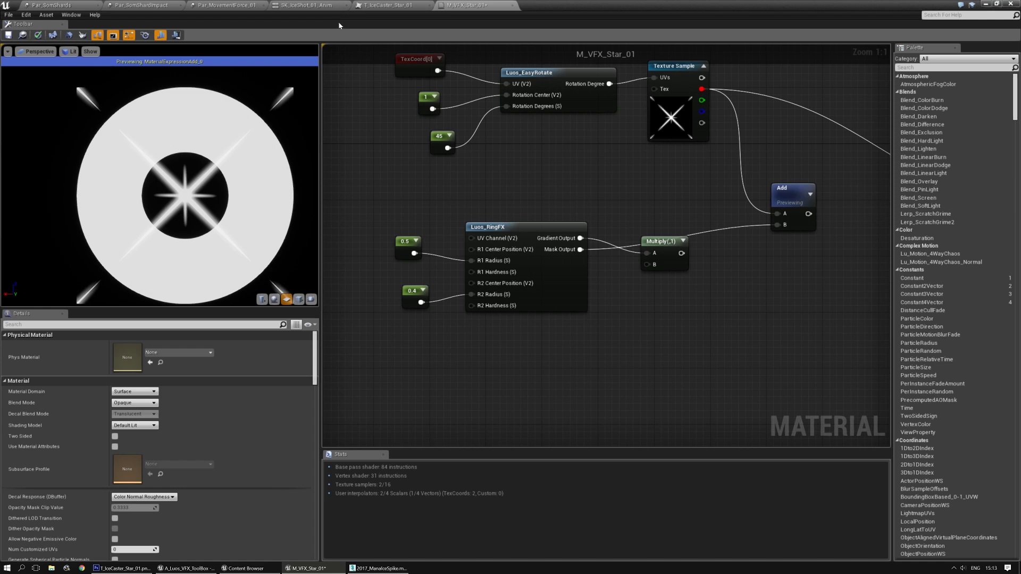
pyautogui.click(122, 568)
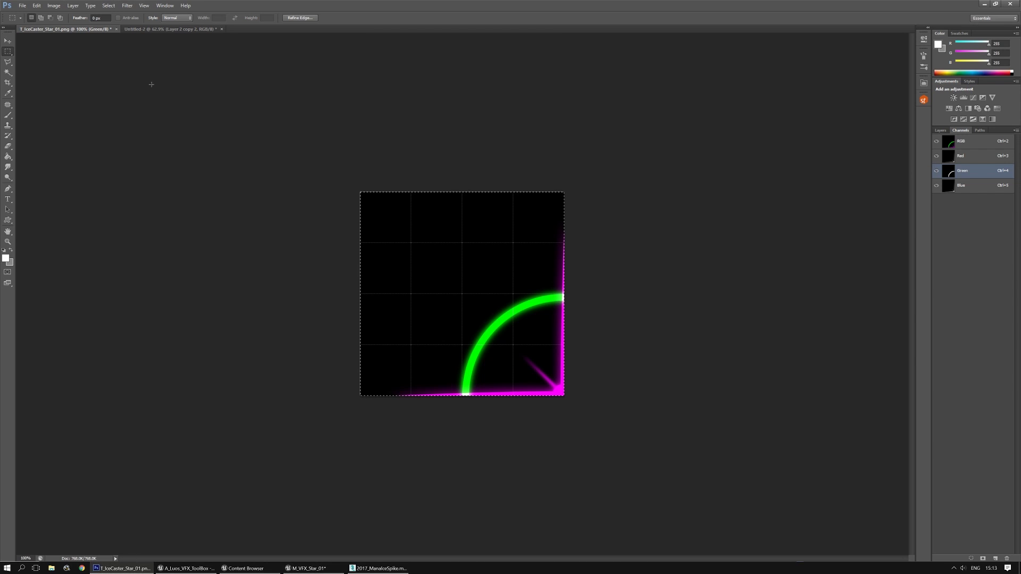
# Clear the selection in Untitled-2, activate the Elliptical Marquee tool and add a new layer above the ring
pyautogui.click(152, 29)
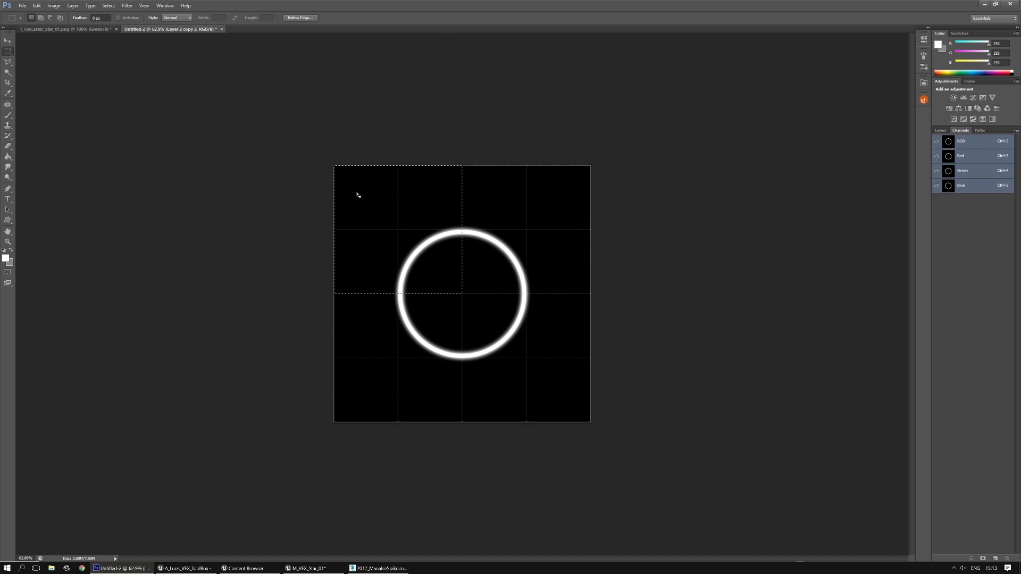
pyautogui.hotkey('ctrl', 'd')
pyautogui.rightClick(11, 53)
pyautogui.click(51, 57)
pyautogui.click(940, 131)
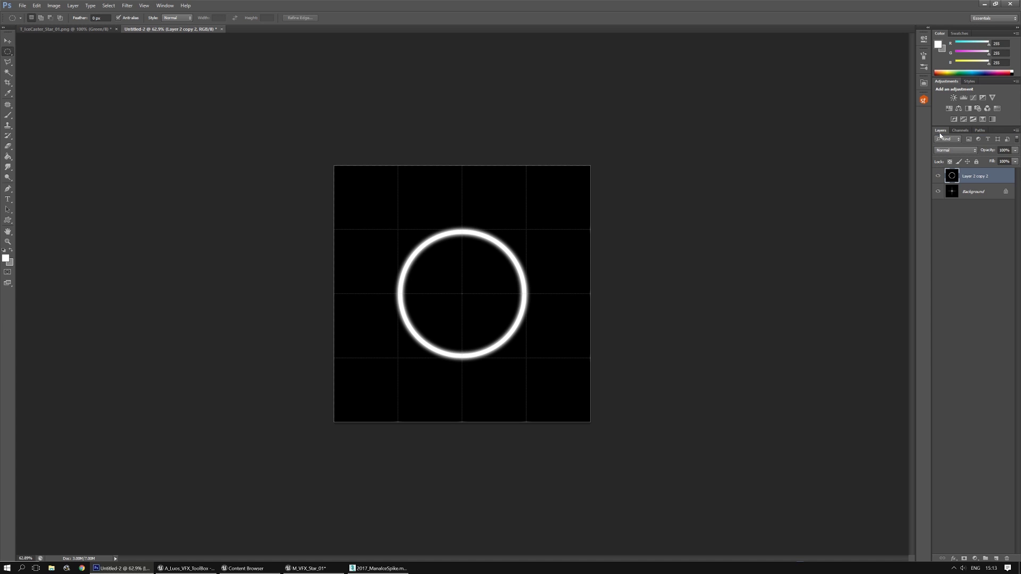
pyautogui.click(996, 559)
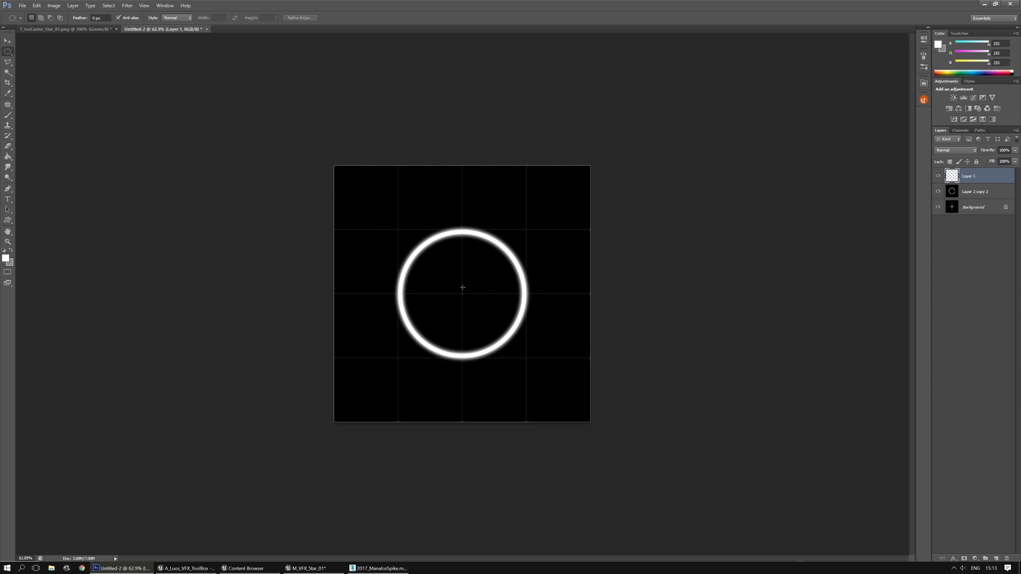
# Fill a centred circle almost as large as the canvas with white on the new layer, deselect, and merge all layers into the Background
pyautogui.keyDown('alt'); pyautogui.keyDown('shift'); pyautogui.moveTo(457, 258); pyautogui.dragTo(582, 175); pyautogui.keyUp('shift'); pyautogui.keyUp('alt')
pyautogui.click(11, 74)
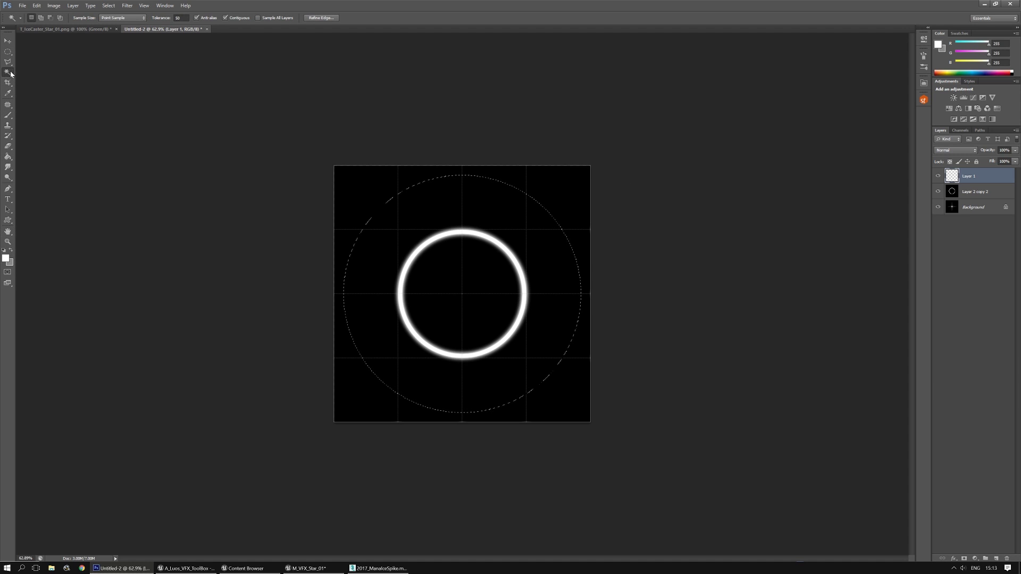
pyautogui.click(8, 157)
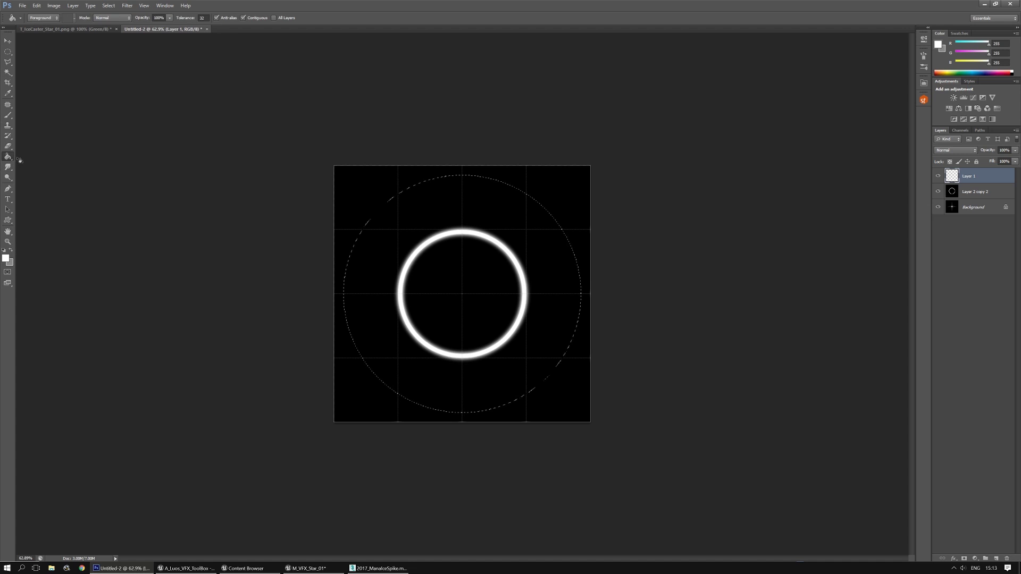
pyautogui.click(400, 213)
pyautogui.click(8, 52)
pyautogui.click(109, 95)
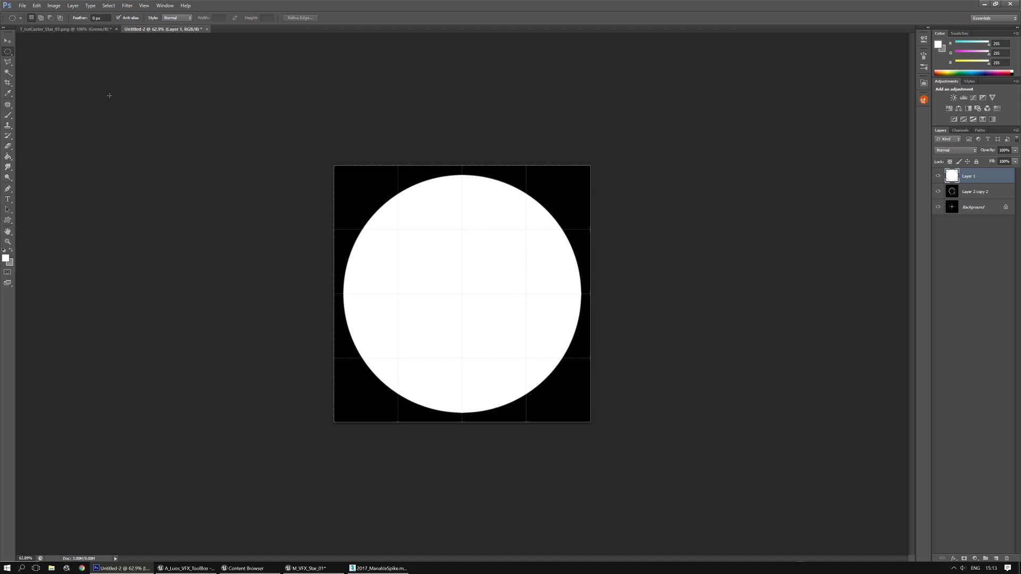
pyautogui.keyDown('shift'); pyautogui.click(981, 206); pyautogui.keyUp('shift')
pyautogui.hotkey('ctrl', 'e')
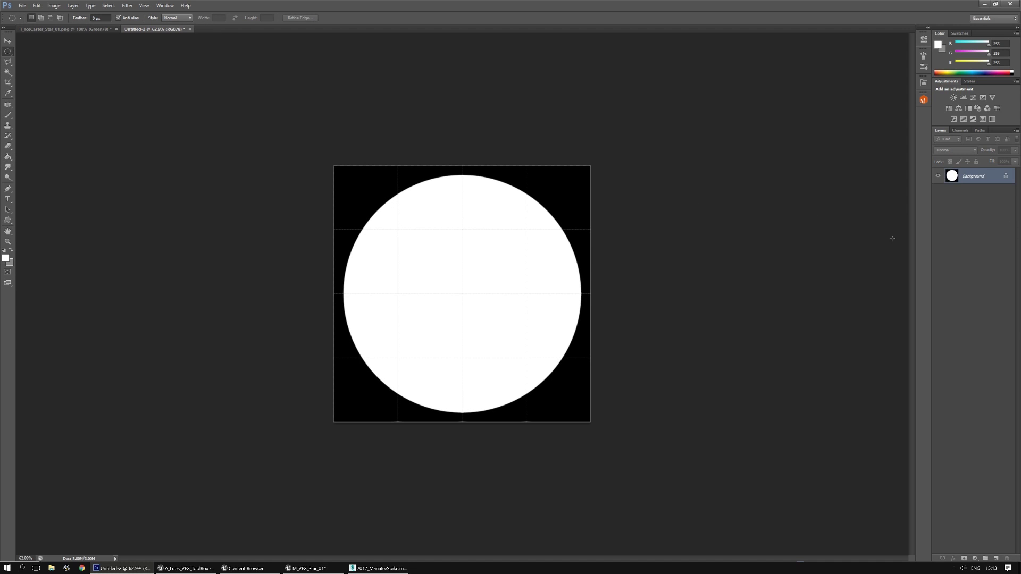
# Copy the upper-left quarter of the white disc into the Blue channel of T_IceCaster_Star_01.png
pyautogui.rightClick(5, 57)
pyautogui.click(48, 50)
pyautogui.moveTo(334, 166); pyautogui.dragTo(463, 292)
pyautogui.click(77, 31)
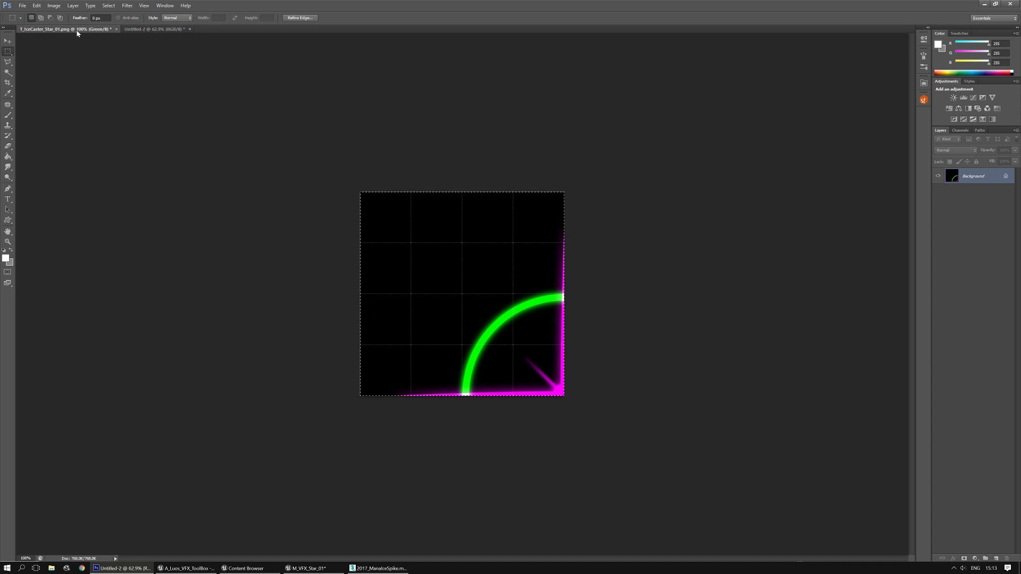
pyautogui.click(960, 130)
pyautogui.click(960, 185)
pyautogui.hotkey('ctrl', 'v')
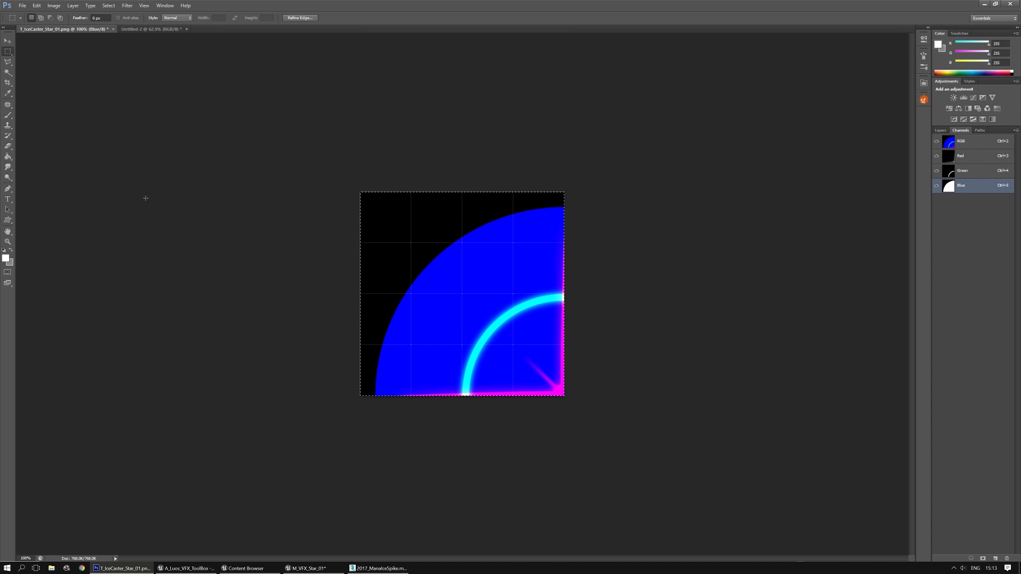
# Clear the selection, return T_IceCaster_Star_01.png to its composite RGB channel and save it
pyautogui.hotkey('ctrl', 'd')
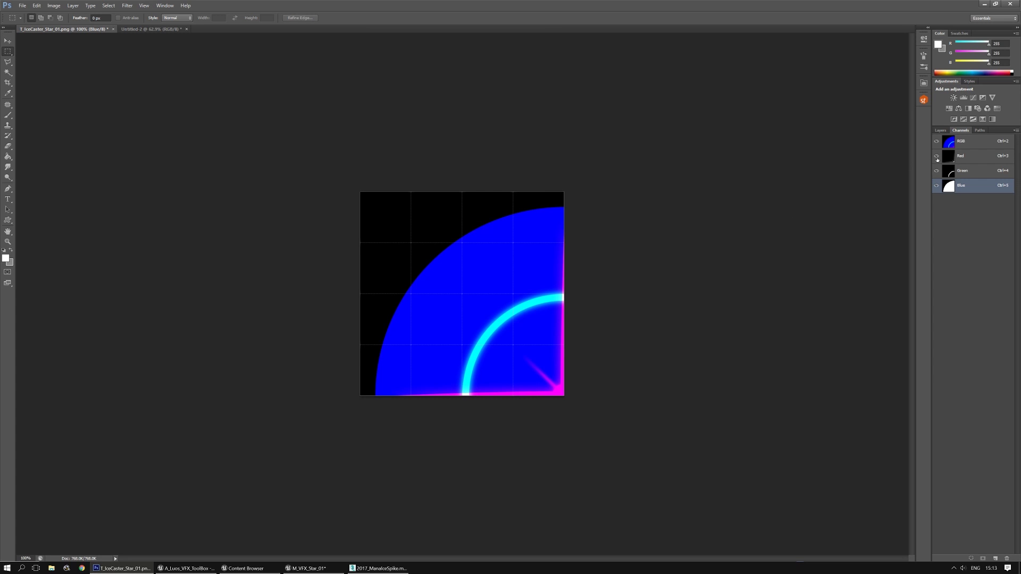
pyautogui.click(973, 141)
pyautogui.click(940, 130)
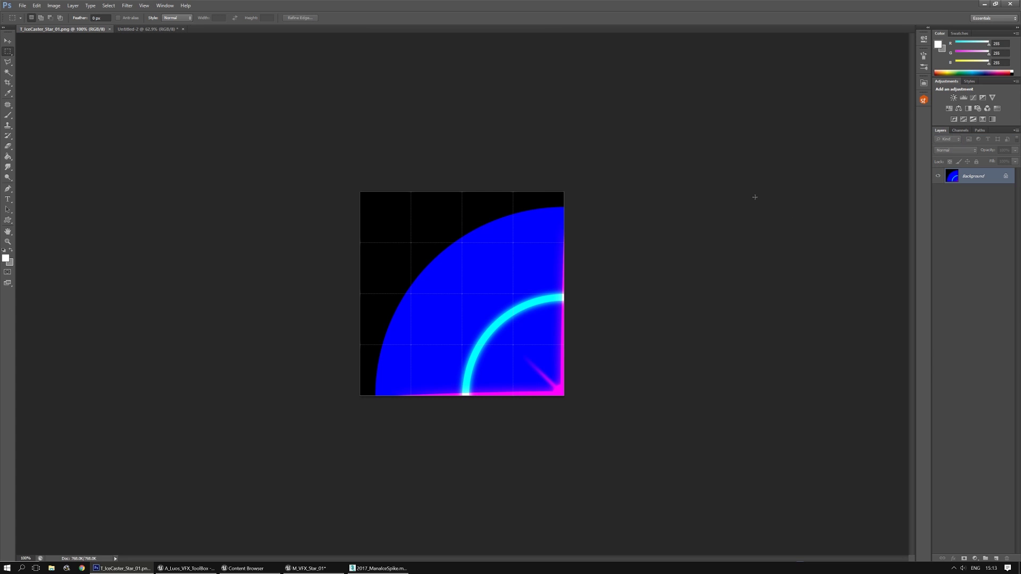
# Switch to M_VFX_Star_01 in Unreal's material editor and set the star Texture Sample's Sampler Type to Distance Field Font
pyautogui.click(308, 568)
pyautogui.moveTo(605, 187); pyautogui.dragTo(575, 335, button='right')
pyautogui.click(630, 242)
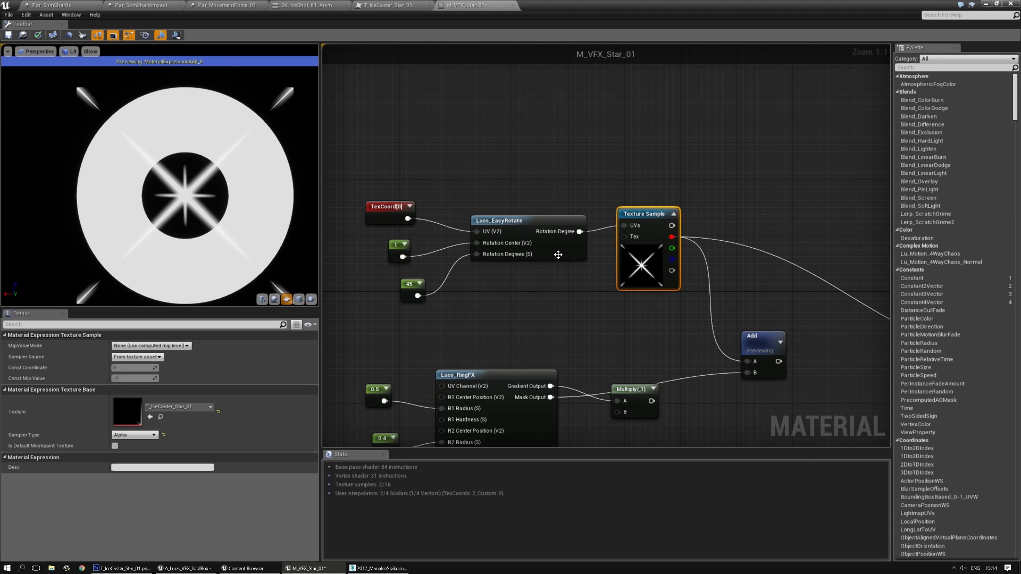
pyautogui.click(134, 435)
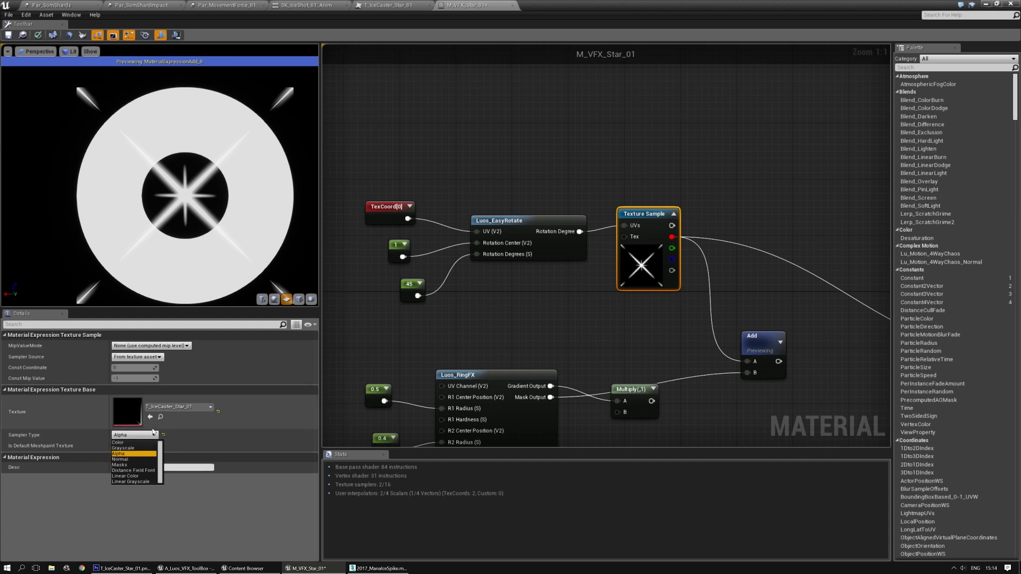
pyautogui.click(128, 470)
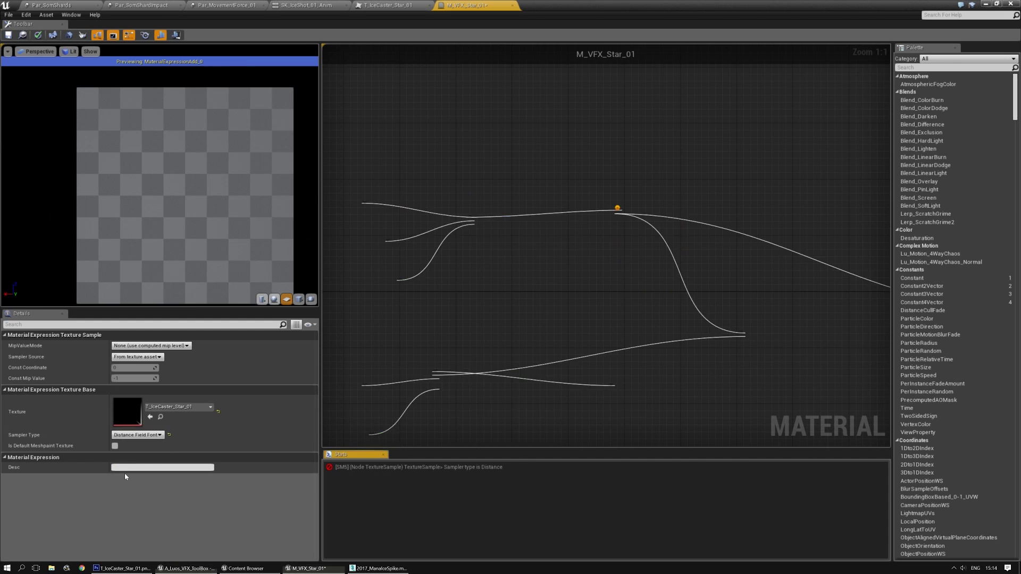
pyautogui.click(562, 340)
pyautogui.moveTo(562, 340); pyautogui.dragTo(520, 303, button='right')
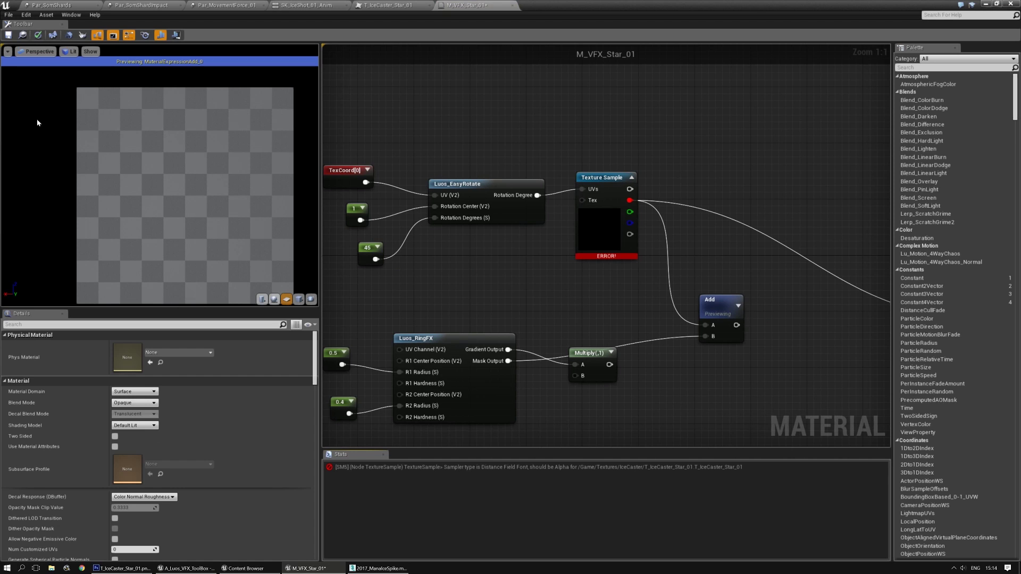
# Save the M_VFX_Star_01 material despite its compilation errors and reimport the T_IceCaster_Star_01 texture from its source file
pyautogui.hotkey('ctrl', 's')
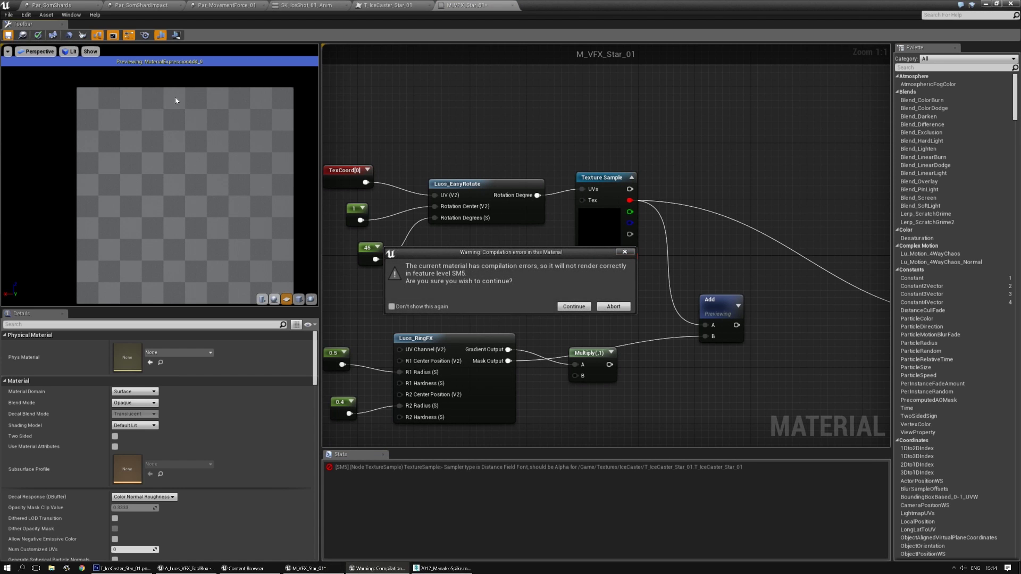
pyautogui.click(572, 307)
pyautogui.click(387, 5)
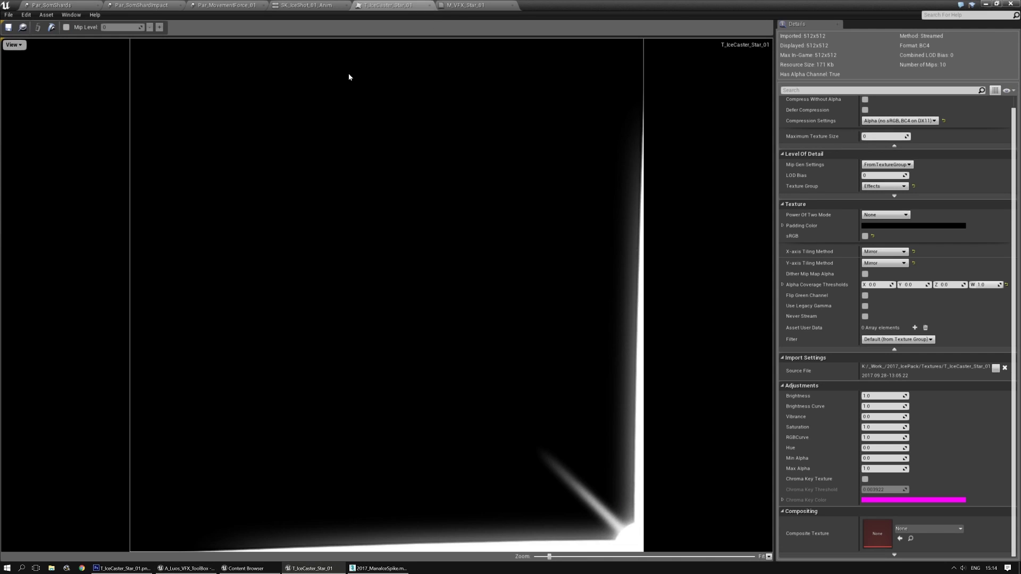
pyautogui.click(51, 27)
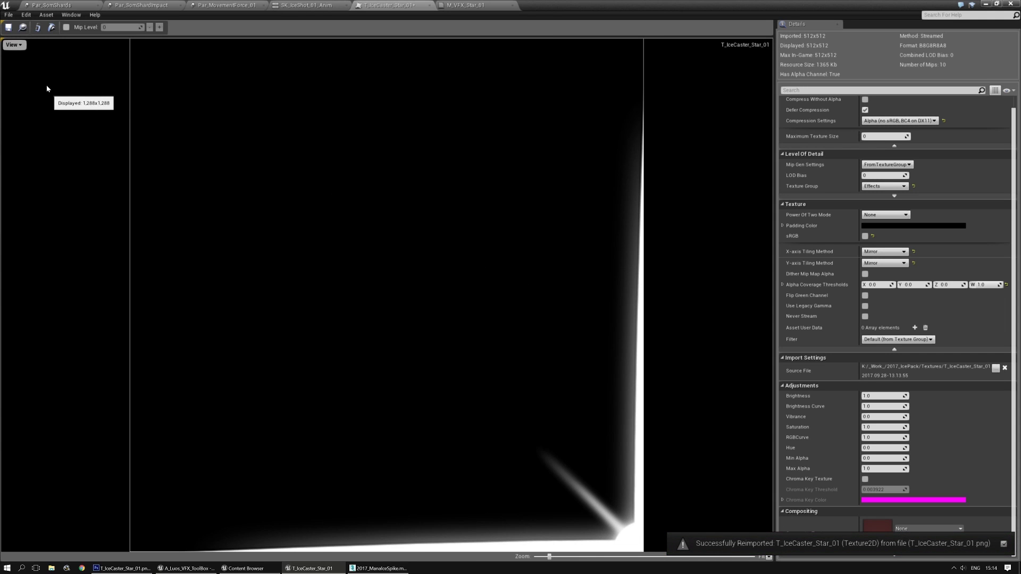
# Toggle channel display options in the T_IceCaster_Star_01 preview to check the packed shapes, and close its texture editor
pyautogui.click(13, 44)
pyautogui.click(22, 73)
pyautogui.click(13, 44)
pyautogui.click(19, 83)
pyautogui.click(429, 7)
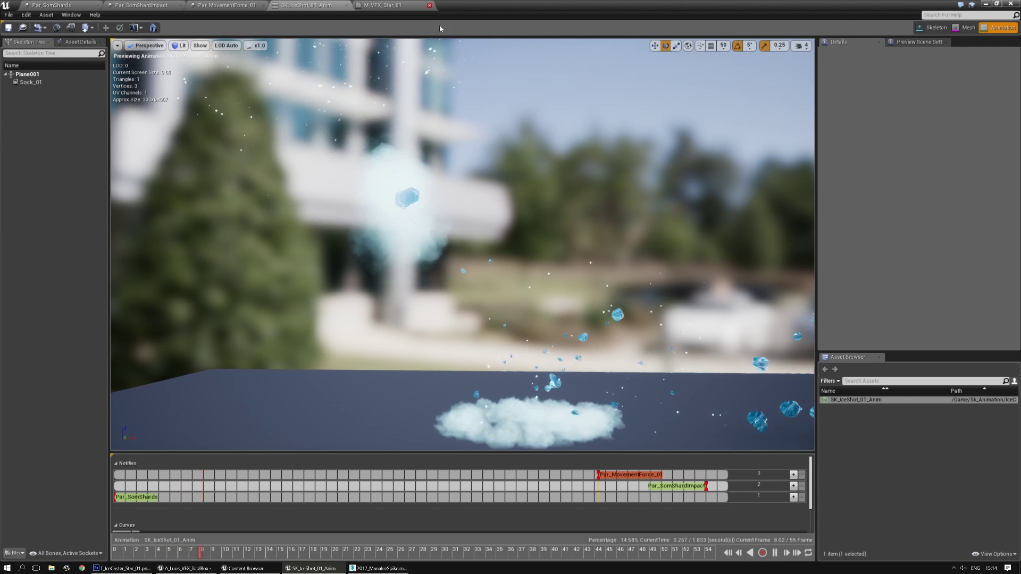
# Uncover the IceCaster texture folder by floating the asset editor window, and try to reimport T_IceCaster_Star_01 from there
pyautogui.moveTo(566, 3); pyautogui.dragTo(827, 159)
pyautogui.click(383, 285)
pyautogui.rightClick(385, 287)
pyautogui.click(426, 328)
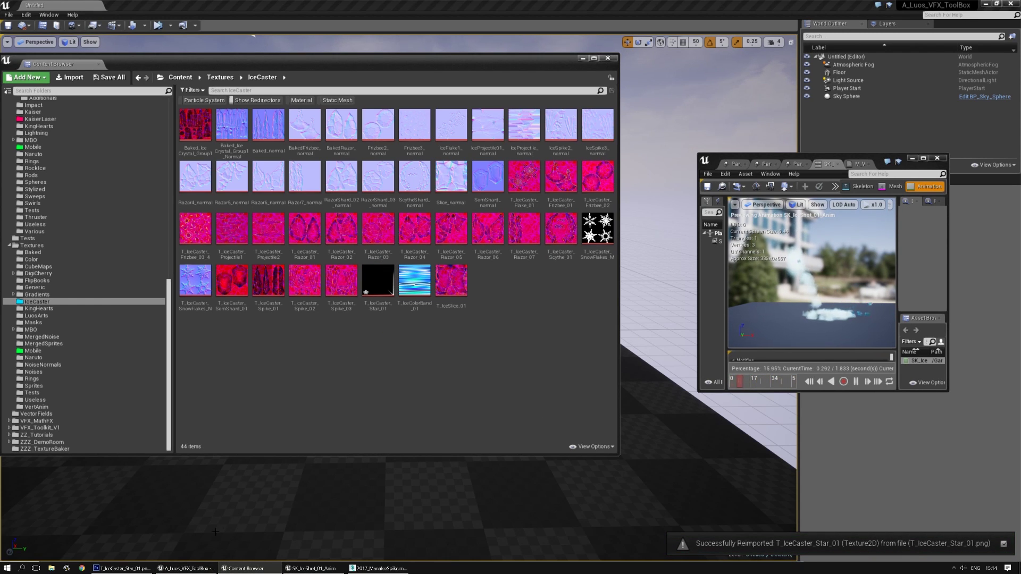
# Check the packed star image in Photoshop, minimize it, and import T_IceCaster_Star_01 into the IceCaster folder again, overwriting the existing asset
pyautogui.click(123, 569)
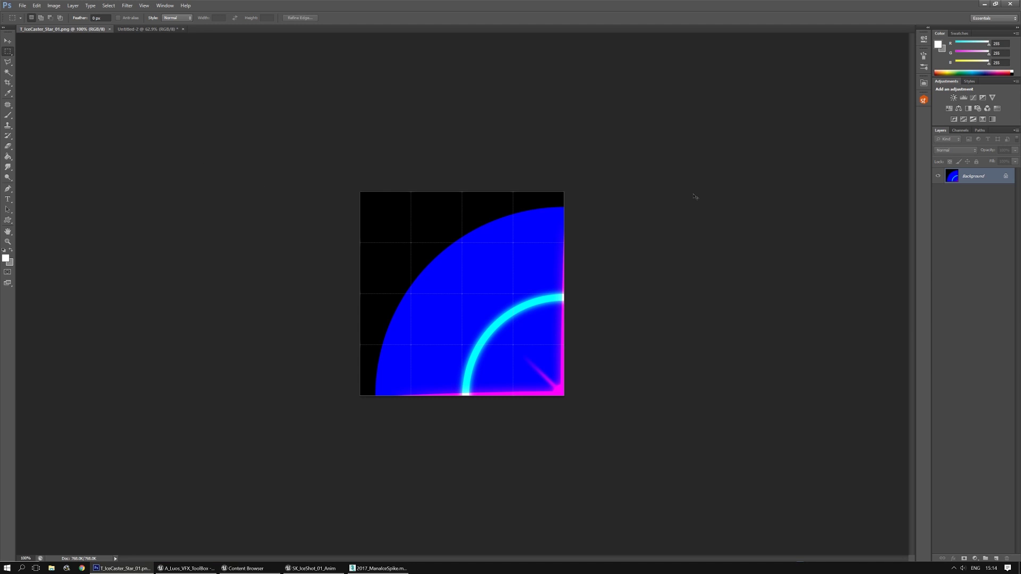
pyautogui.click(986, 4)
pyautogui.click(71, 79)
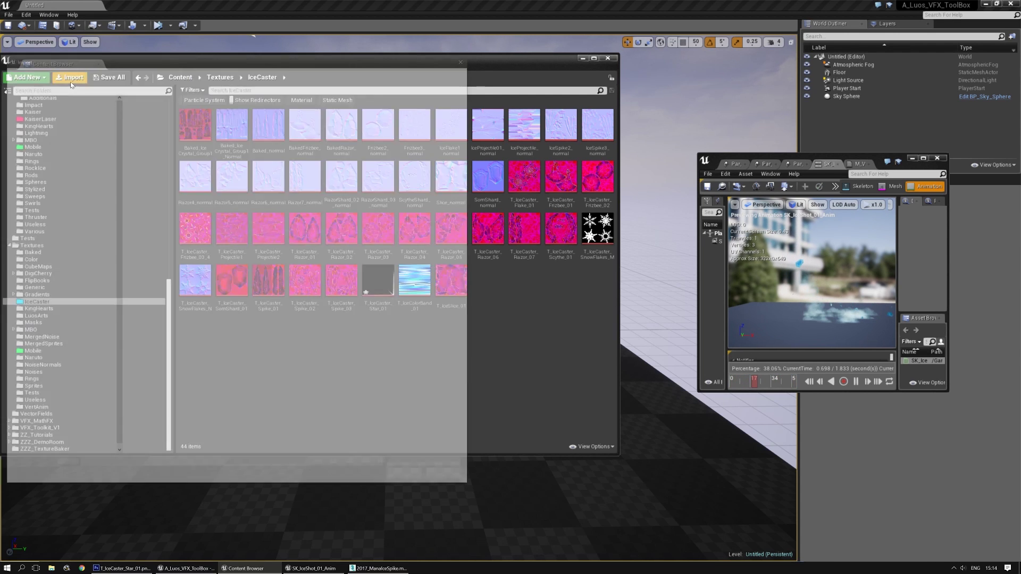
pyautogui.doubleClick(239, 122)
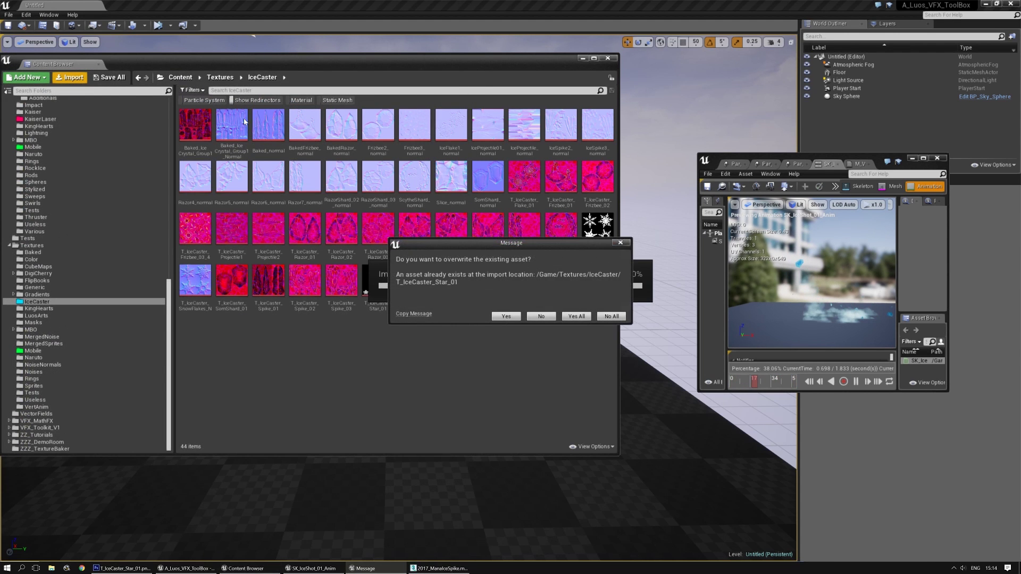
pyautogui.click(507, 316)
pyautogui.click(473, 325)
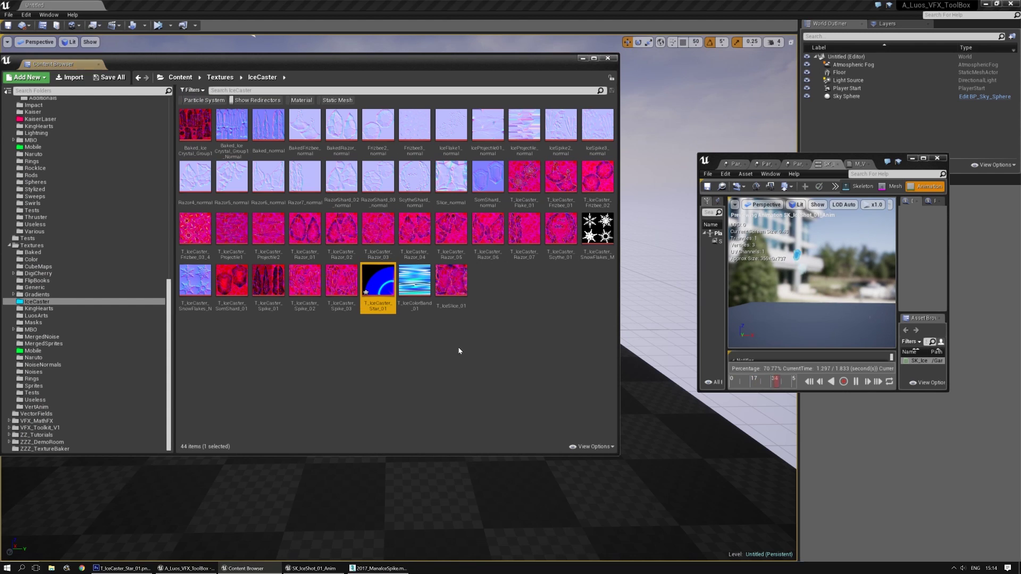
# Open T_IceCaster_Star_01 in the maximized editor, keep Default compression, disable sRGB and set the Texture Group to Effects
pyautogui.doubleClick(384, 311)
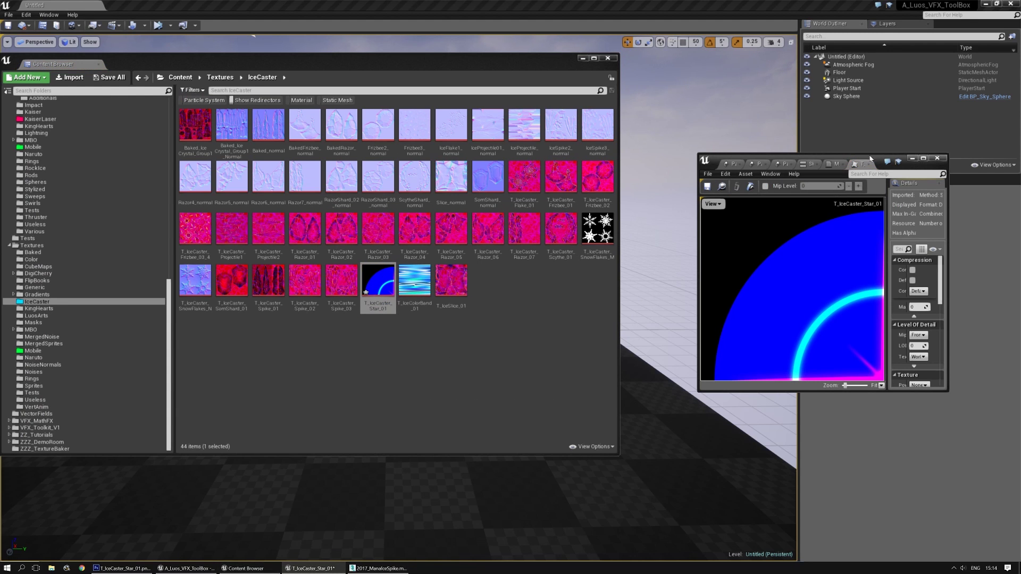
pyautogui.doubleClick(876, 159)
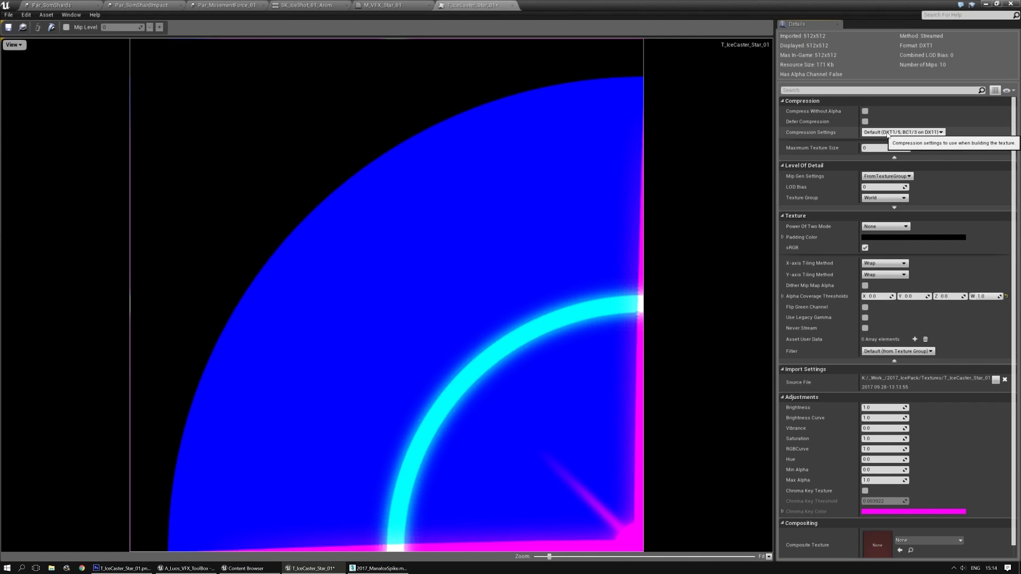
pyautogui.click(887, 133)
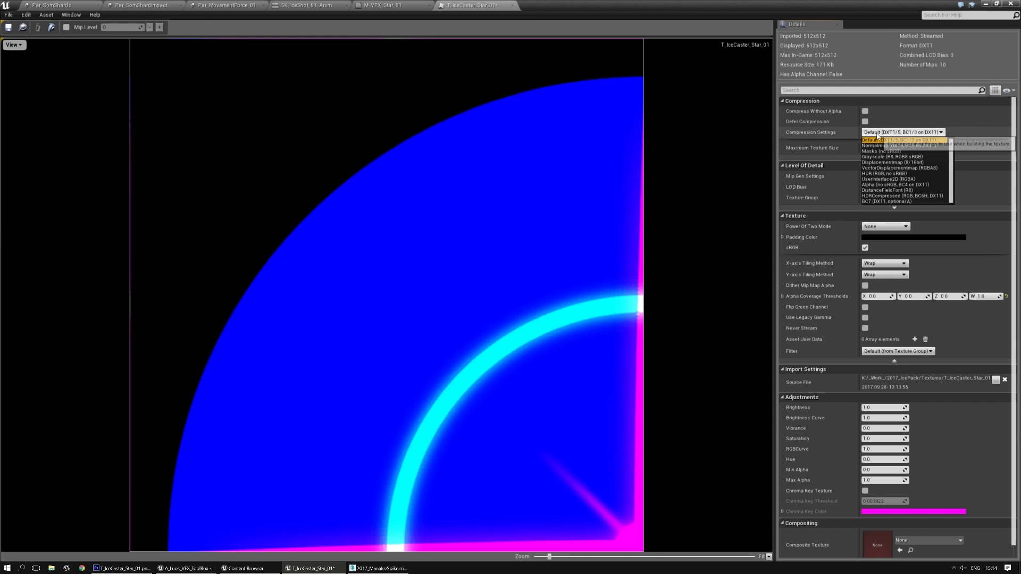
pyautogui.click(880, 140)
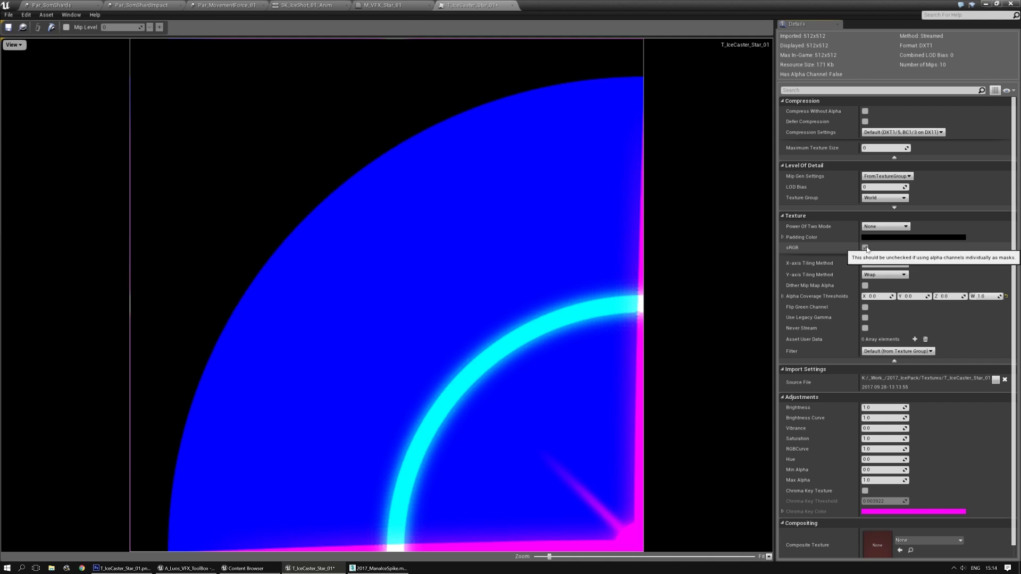
pyautogui.click(884, 198)
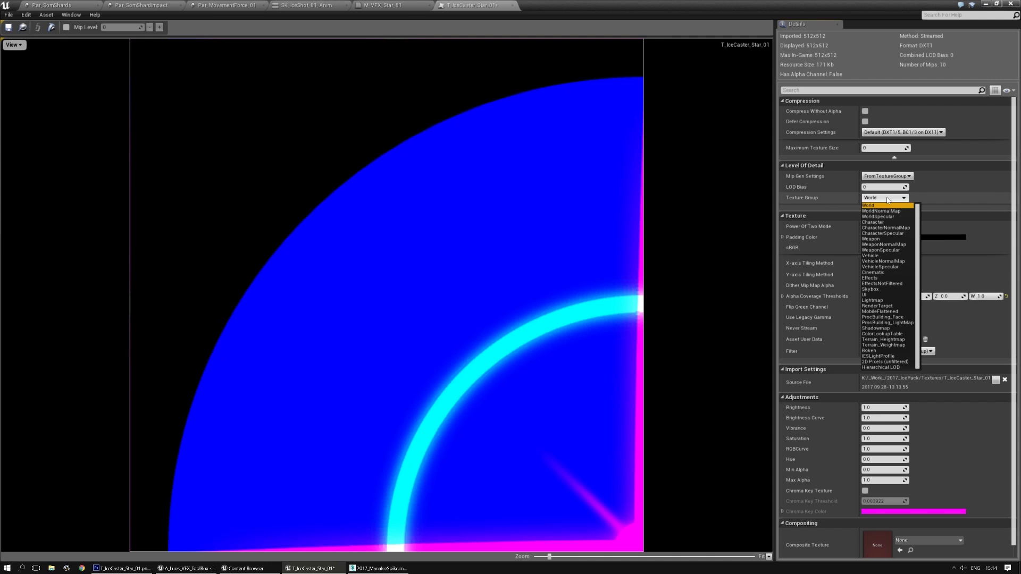
pyautogui.click(879, 278)
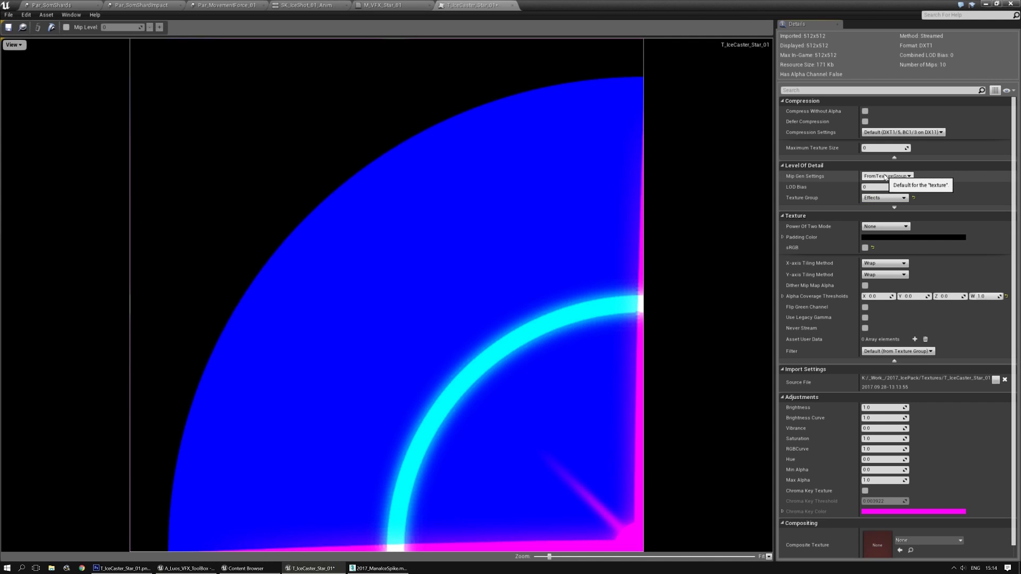
# Set the texture's Mip Gen Settings to NoMipmaps and save T_IceCaster_Star_01
pyautogui.click(884, 177)
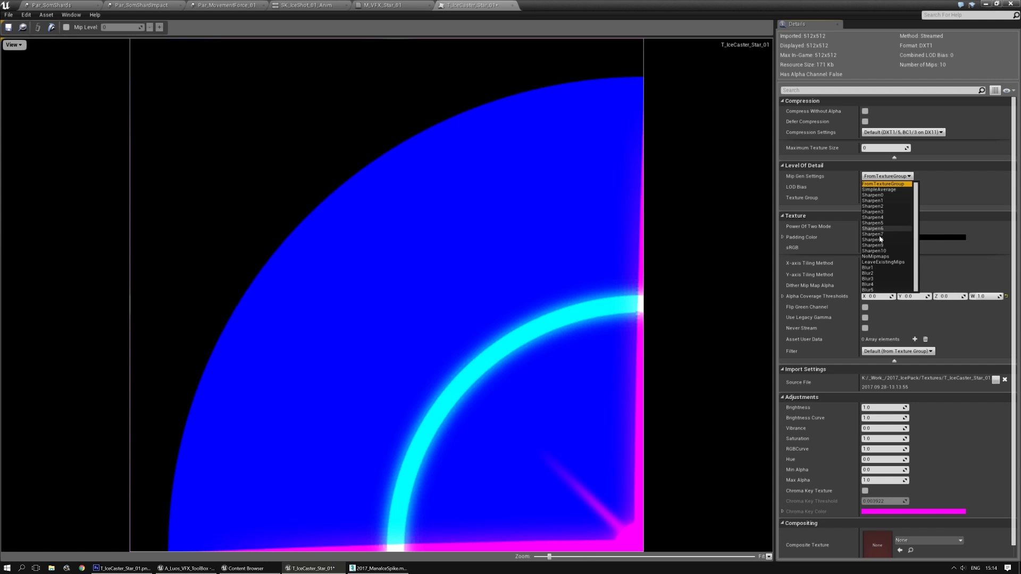
pyautogui.click(876, 257)
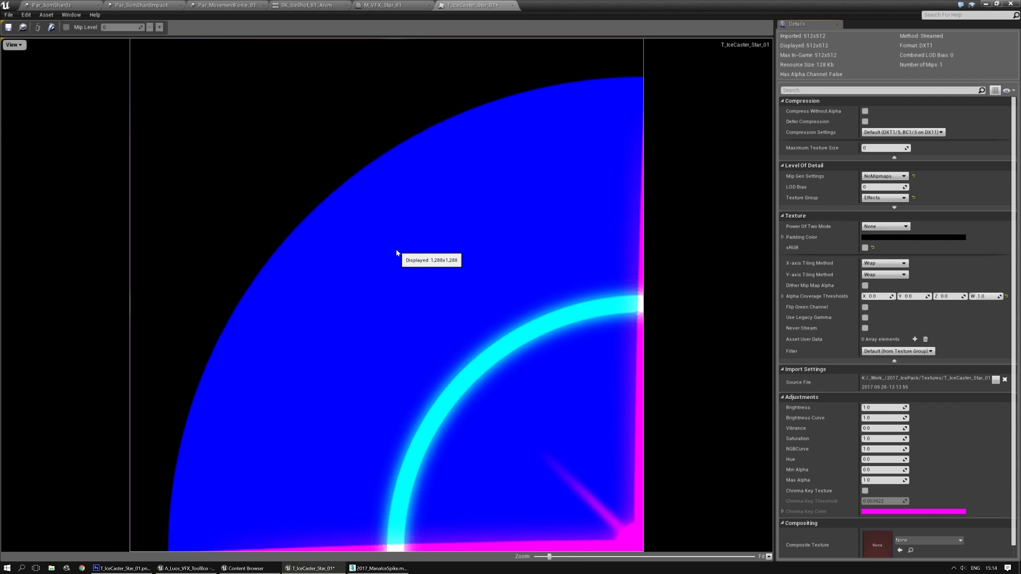
pyautogui.scroll(-1, 886, 346)
pyautogui.scroll(1, 880, 341)
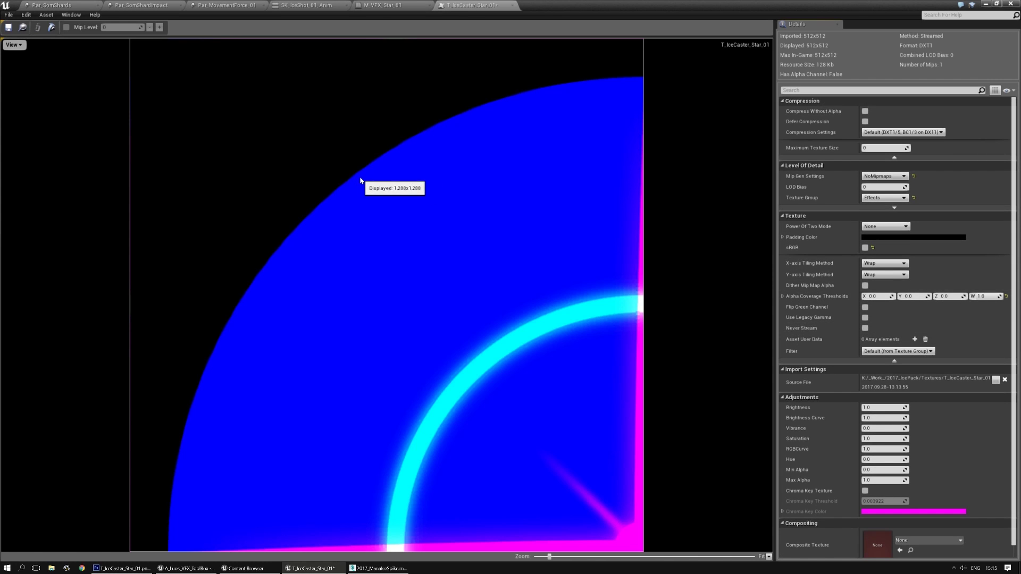
pyautogui.click(8, 27)
# Set the star Texture Sample's Sampler Type to Linear Color in M_VFX_Star_01 and check the material preview
pyautogui.click(382, 5)
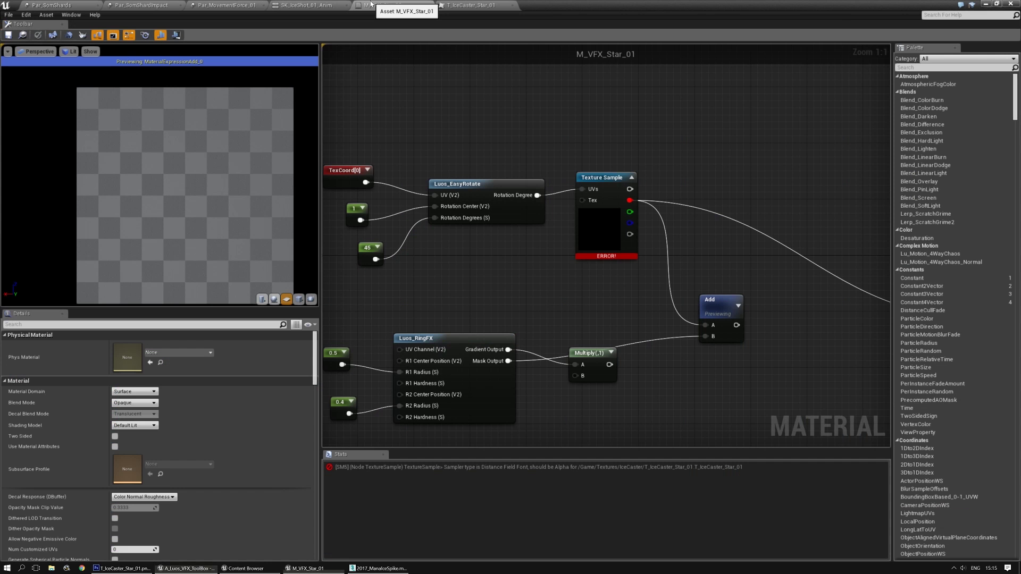
pyautogui.click(604, 176)
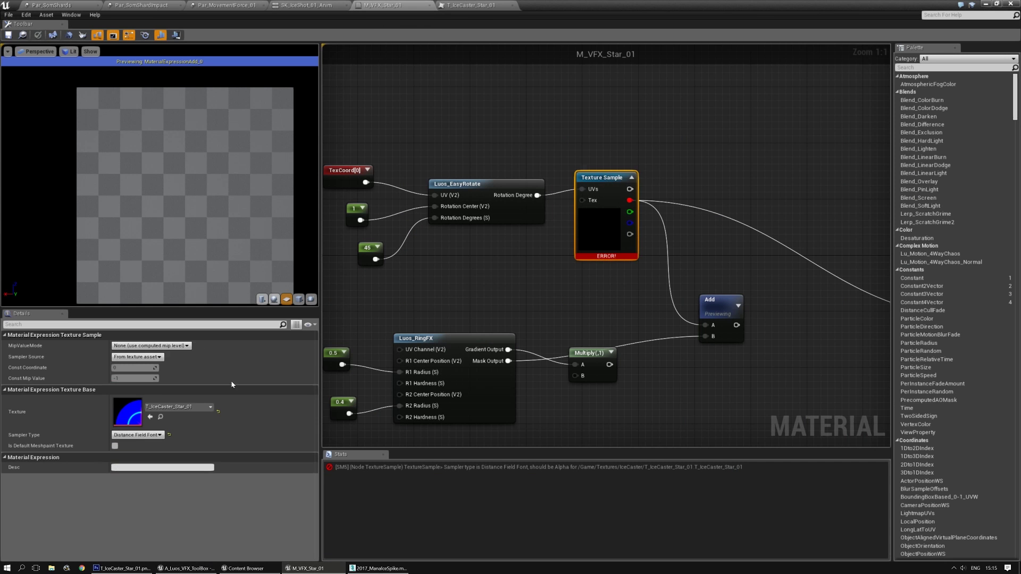
pyautogui.click(137, 435)
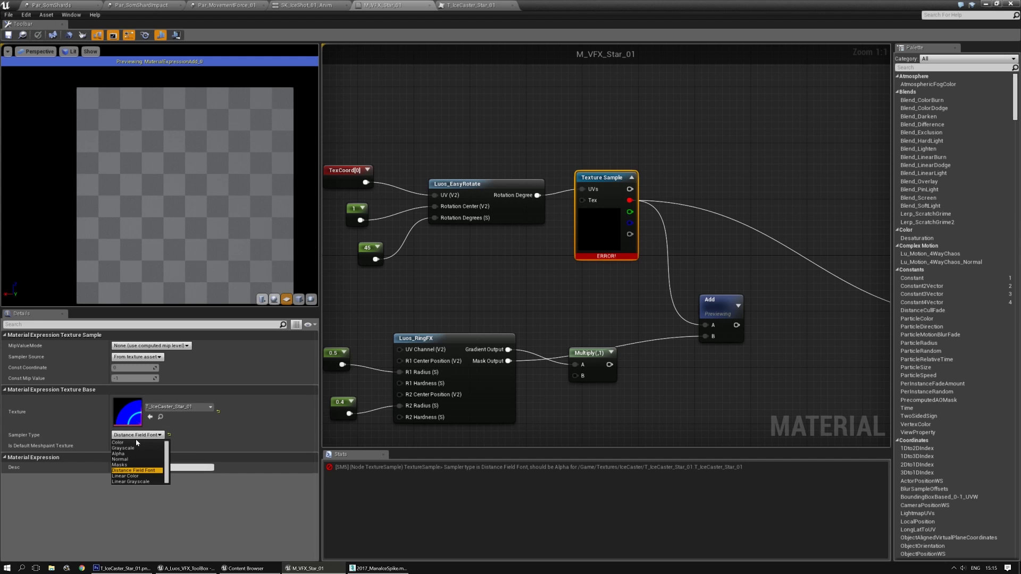
pyautogui.click(124, 476)
pyautogui.scroll(-2, 280, 238)
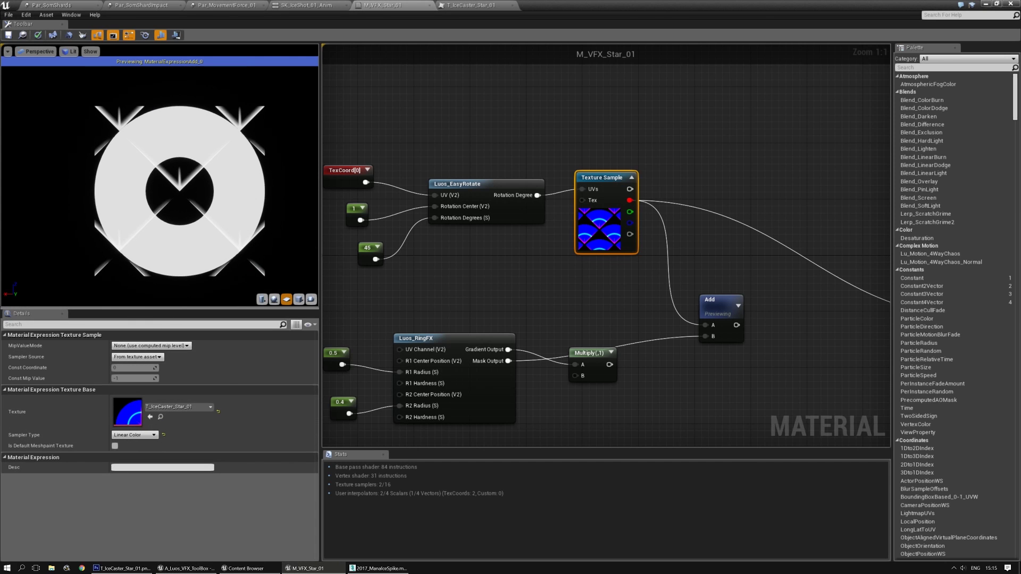
pyautogui.moveTo(166, 229); pyautogui.dragTo(166, 236, button='right')
# Delete the Luos_RingFX node with its 0.5 and 0.4 constants and the Multiply node, and select the Texture Sample
pyautogui.moveTo(575, 299); pyautogui.dragTo(638, 205, button='right')
pyautogui.moveTo(379, 228); pyautogui.dragTo(675, 367)
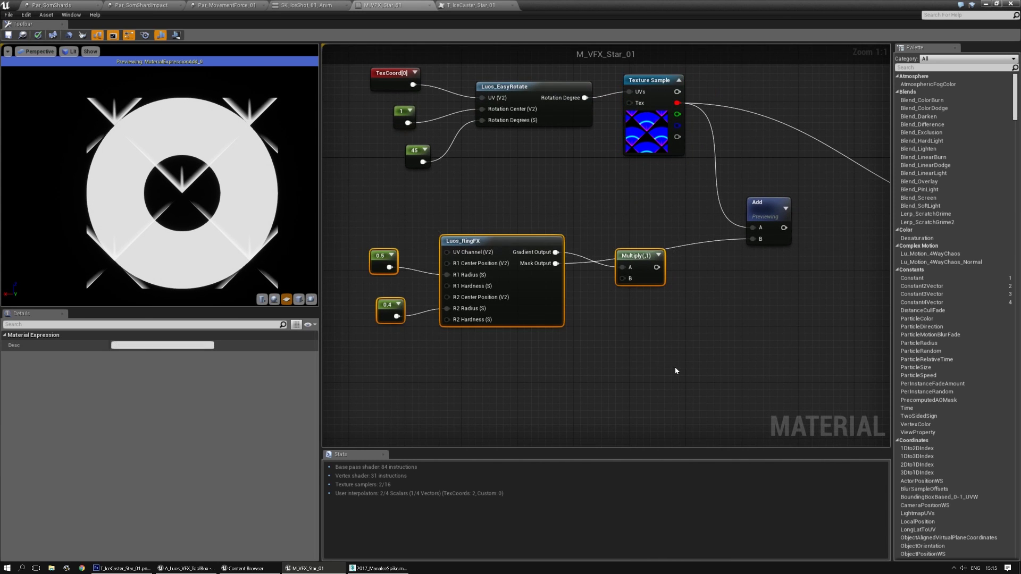
pyautogui.press('Delete')
pyautogui.moveTo(704, 291); pyautogui.dragTo(639, 268, button='right')
pyautogui.click(616, 141)
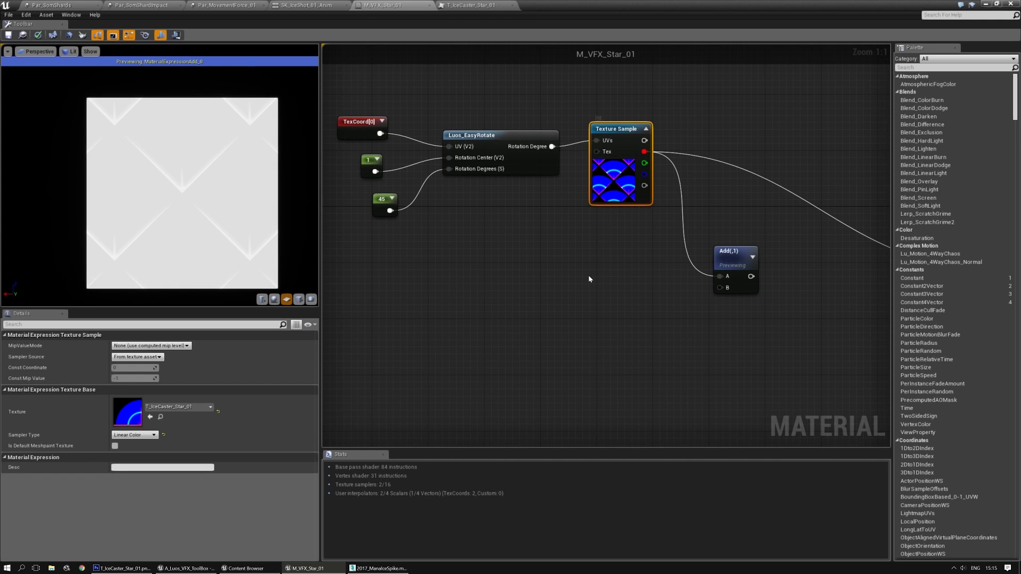
# Paste a copy of the Texture Sample below the original and nudge the Add node slightly
pyautogui.click(563, 255)
pyautogui.hotkey('ctrl', 'v')
pyautogui.scroll(1, 646, 245)
pyautogui.moveTo(666, 234); pyautogui.dragTo(577, 232, button='right')
pyautogui.moveTo(649, 263); pyautogui.dragTo(658, 260)
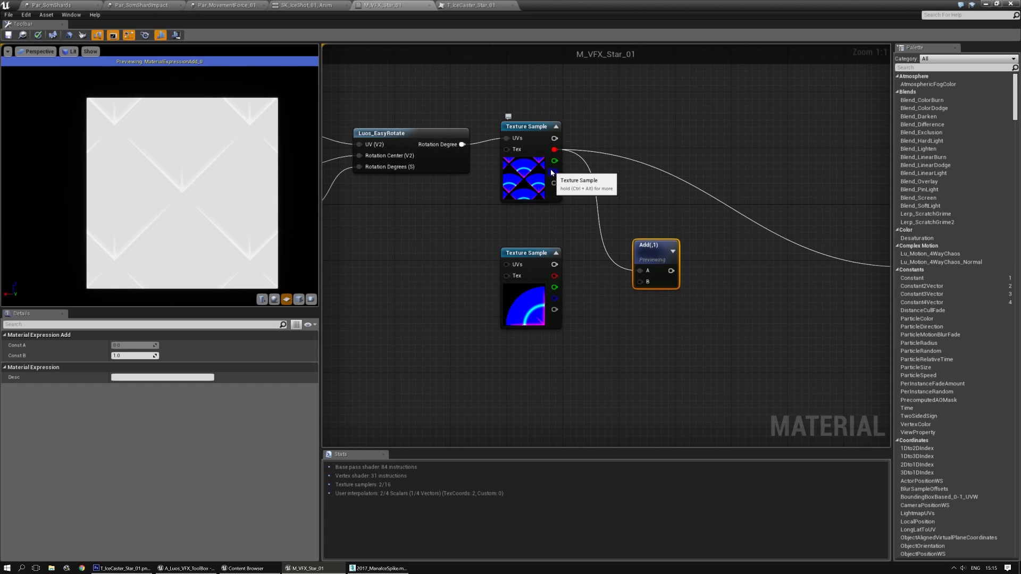
# Try disconnecting the Luos_EasyRotate output from the upper Texture Sample, and undo the disconnection
pyautogui.click(526, 125)
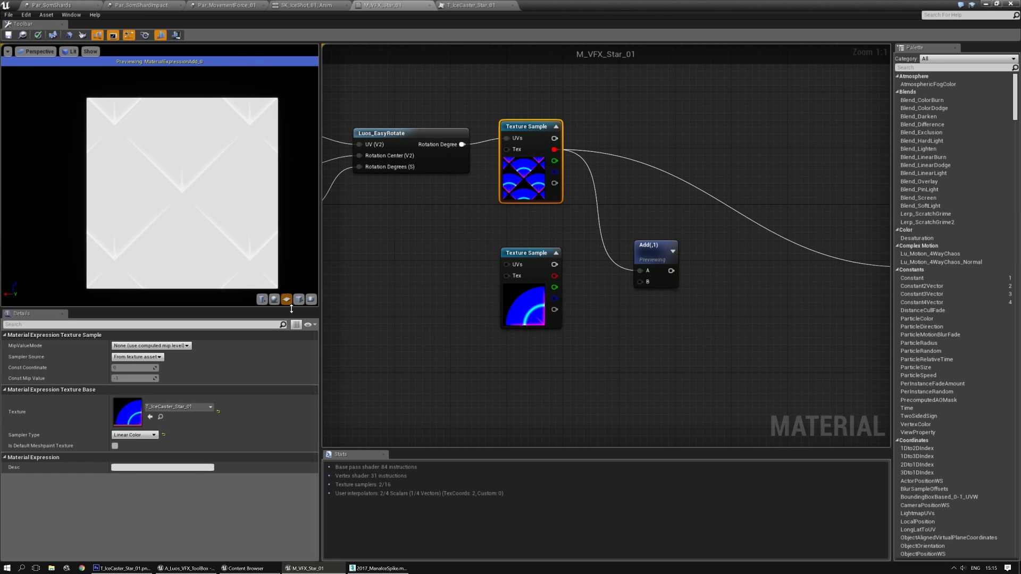
pyautogui.click(458, 205)
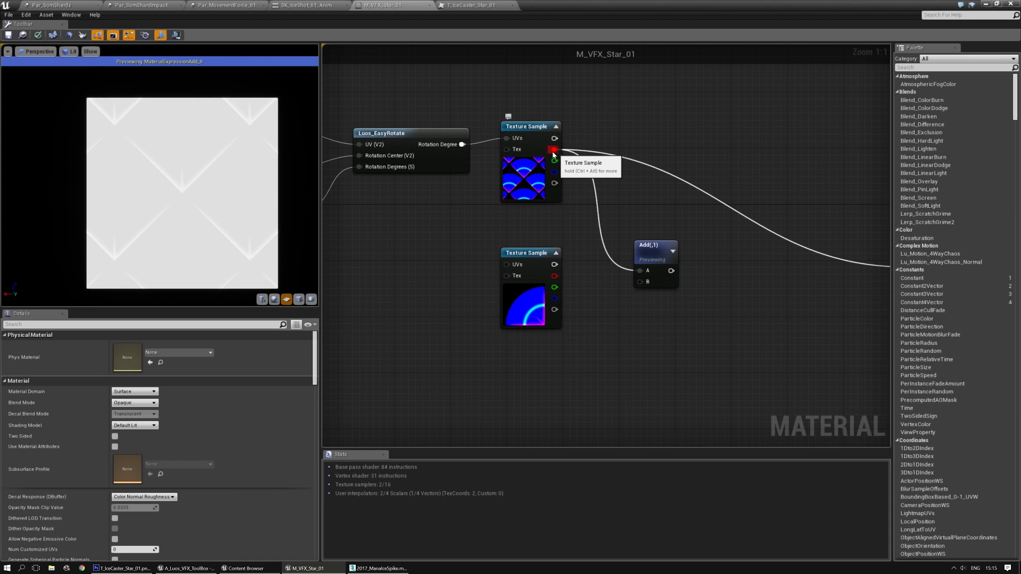
pyautogui.keyDown('alt'); pyautogui.click(462, 144); pyautogui.keyUp('alt')
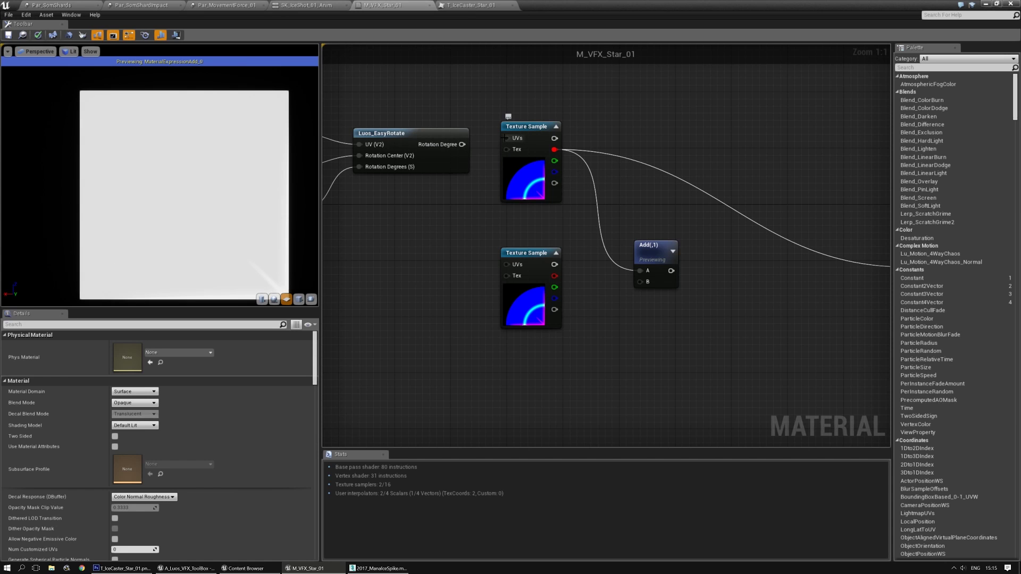
pyautogui.hotkey('ctrl', 'z')
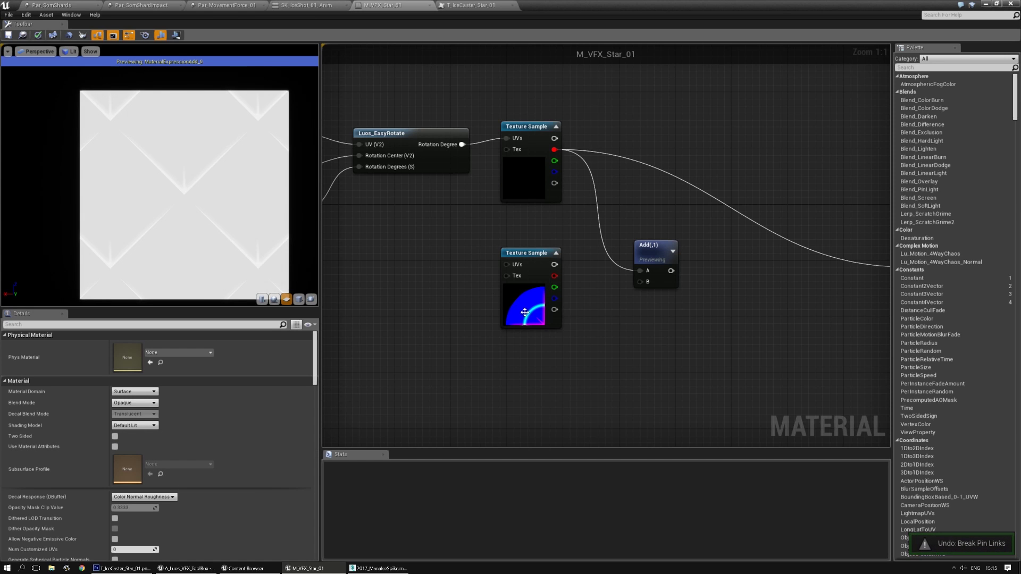
# Open the T_IceCaster_Star_01 texture from the lower Texture Sample, set both X-axis and Y-axis Tiling Method to Mirror, and save it
pyautogui.click(527, 320)
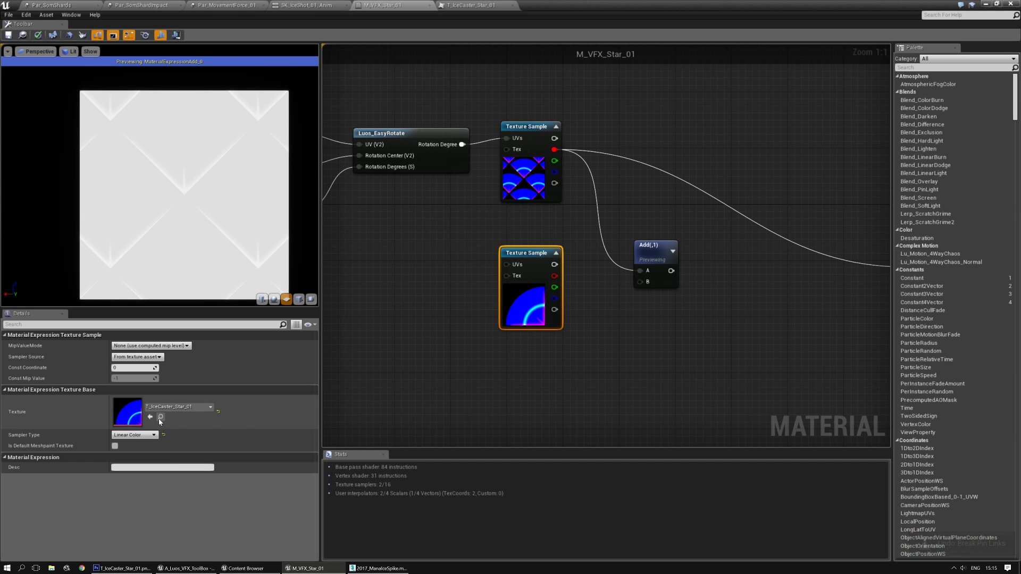
pyautogui.click(160, 418)
pyautogui.doubleClick(377, 285)
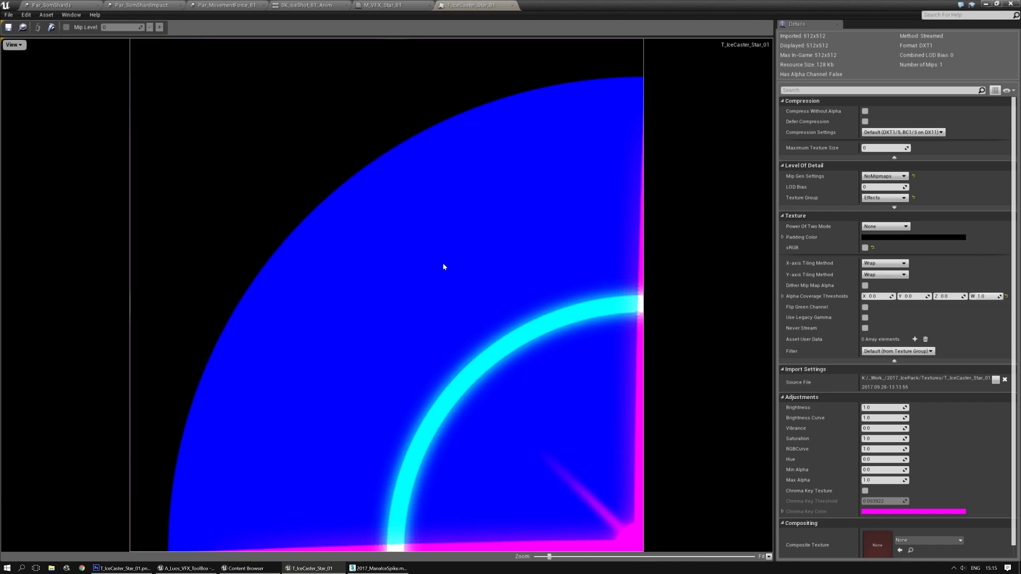
pyautogui.click(880, 263)
pyautogui.click(881, 274)
pyautogui.click(881, 275)
pyautogui.click(868, 293)
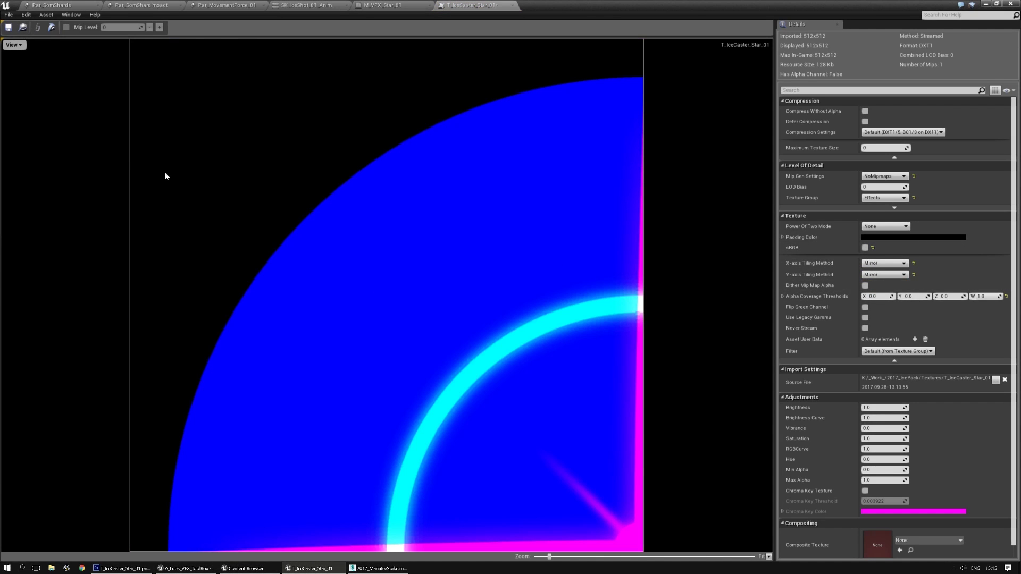
pyautogui.click(10, 30)
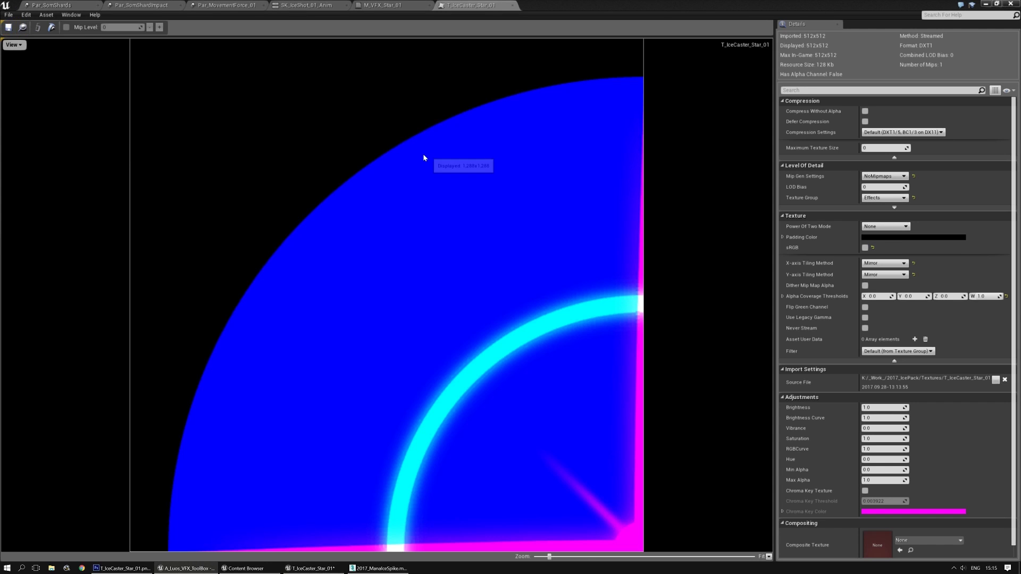
# Return to the M_VFX_Star_01 material and refresh the preview of the Add node
pyautogui.click(383, 5)
pyautogui.click(397, 249)
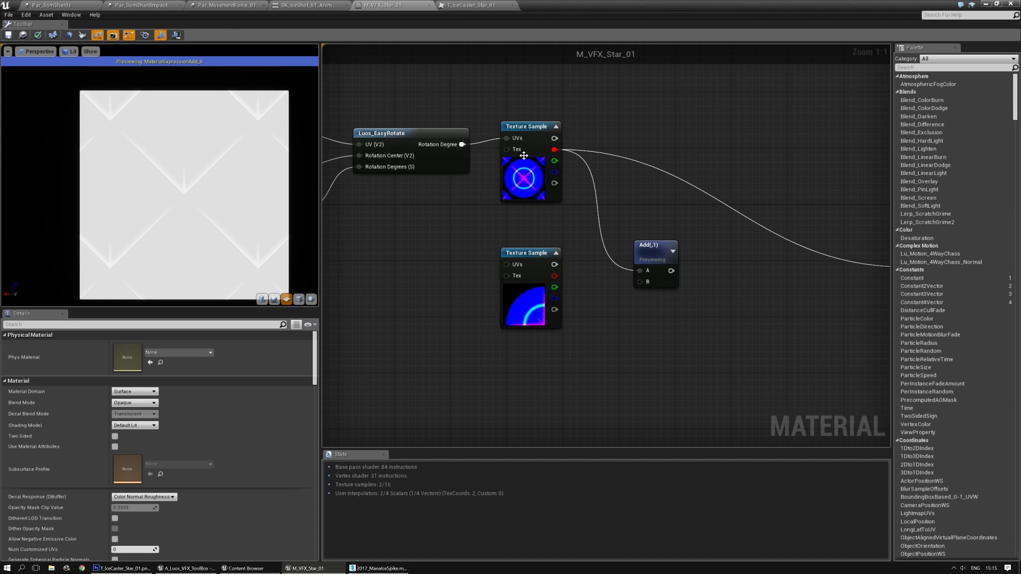
pyautogui.moveTo(654, 248); pyautogui.dragTo(662, 252)
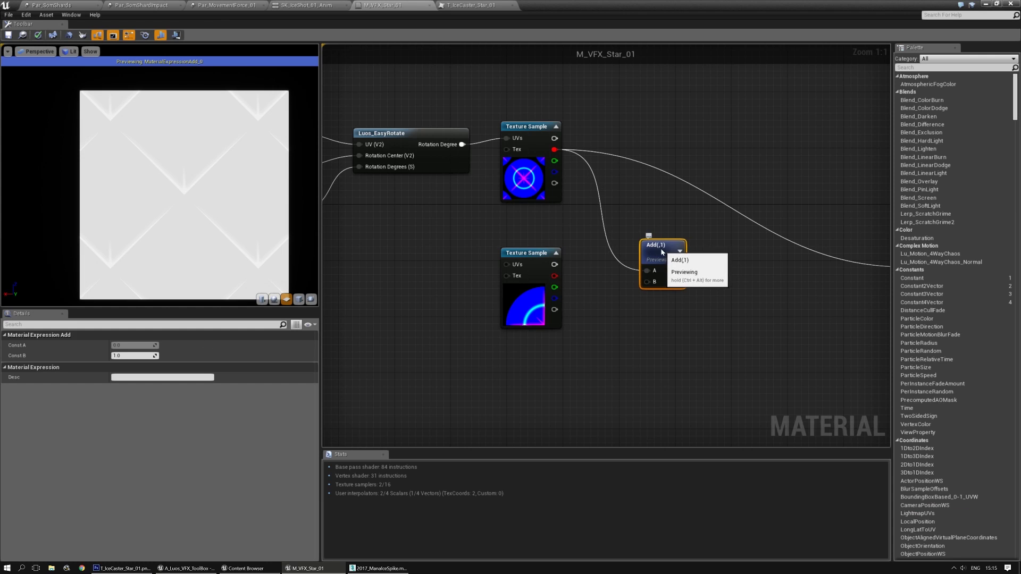
pyautogui.click(570, 205)
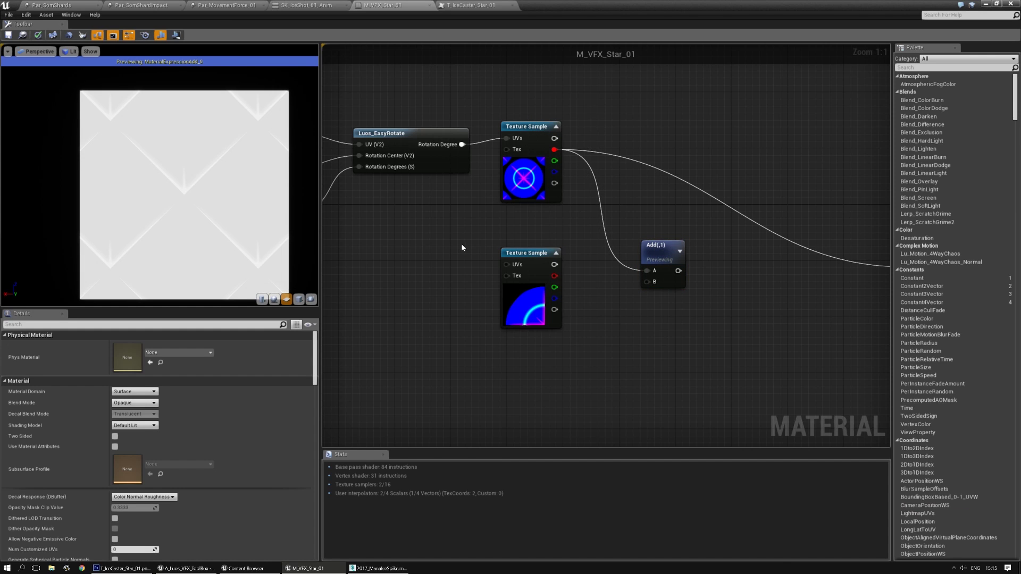
pyautogui.click(661, 247)
pyautogui.press('space')
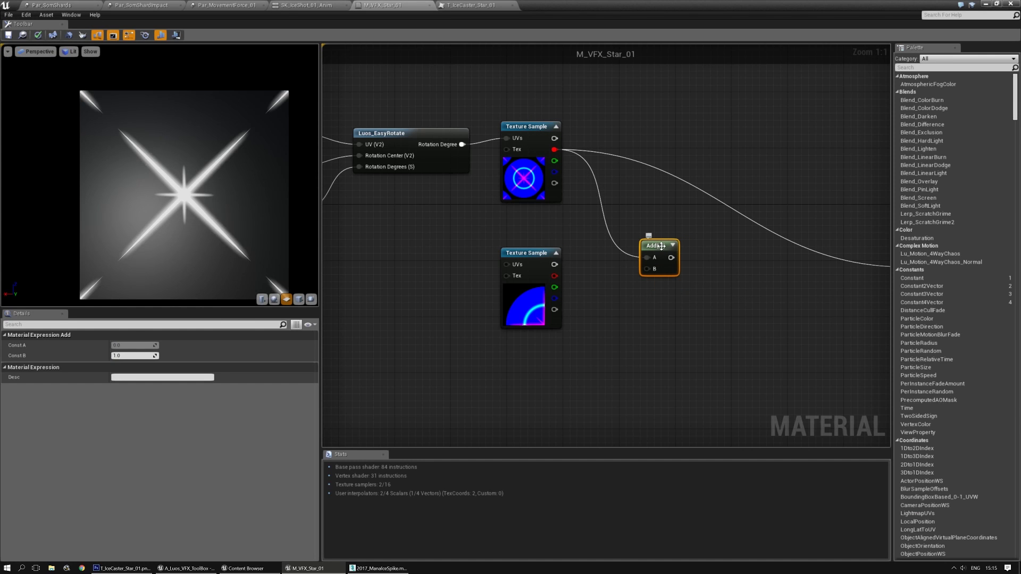
pyautogui.press('space')
pyautogui.moveTo(604, 266); pyautogui.dragTo(591, 263, button='right')
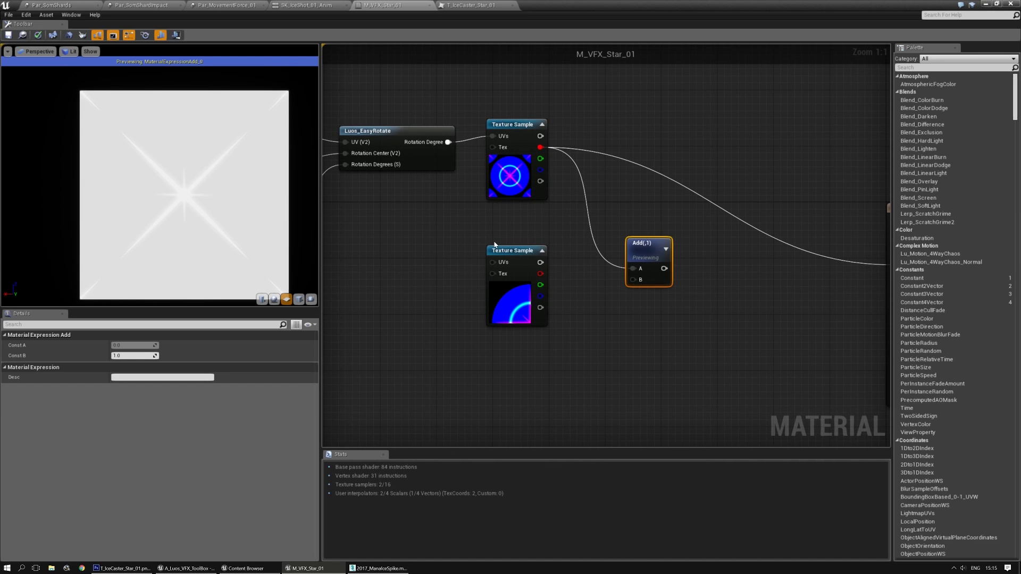
# Connect the upper Texture Sample's green channel to the Add node's B input and move the spare Texture Sample aside
pyautogui.click(436, 232)
pyautogui.moveTo(433, 250); pyautogui.dragTo(482, 245, button='right')
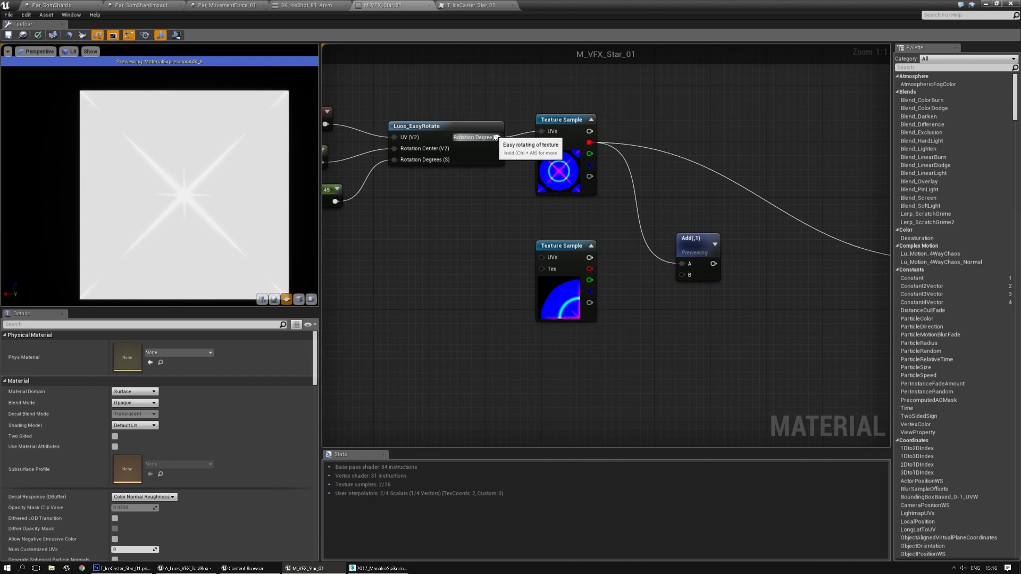
pyautogui.moveTo(589, 154); pyautogui.dragTo(681, 275)
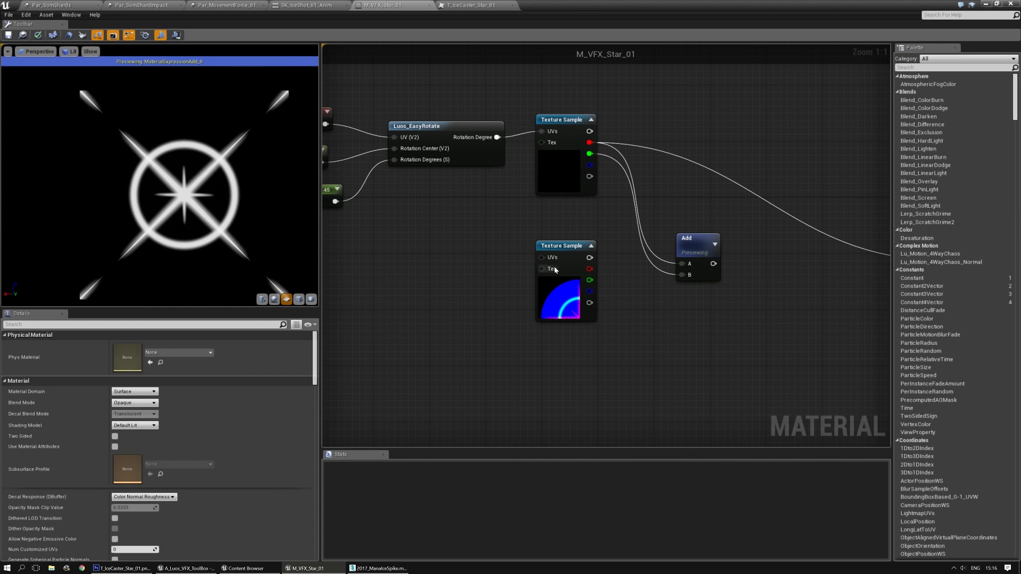
pyautogui.moveTo(563, 248); pyautogui.dragTo(438, 259)
pyautogui.moveTo(579, 251); pyautogui.dragTo(521, 243, button='right')
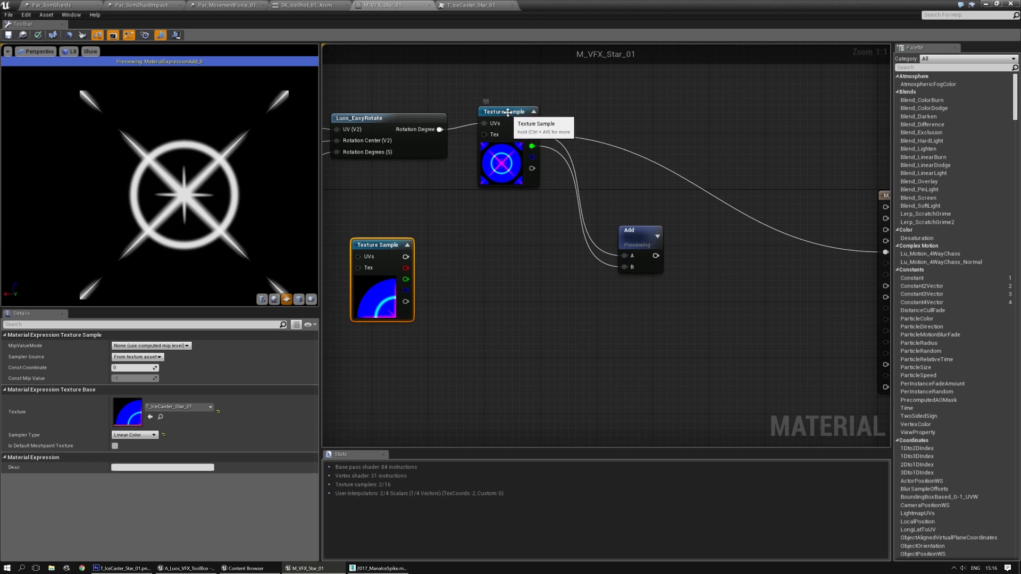
pyautogui.click(505, 134)
pyautogui.hotkey('ctrl', 'c')
pyautogui.hotkey('ctrl', 'v')
pyautogui.moveTo(537, 311); pyautogui.dragTo(489, 259)
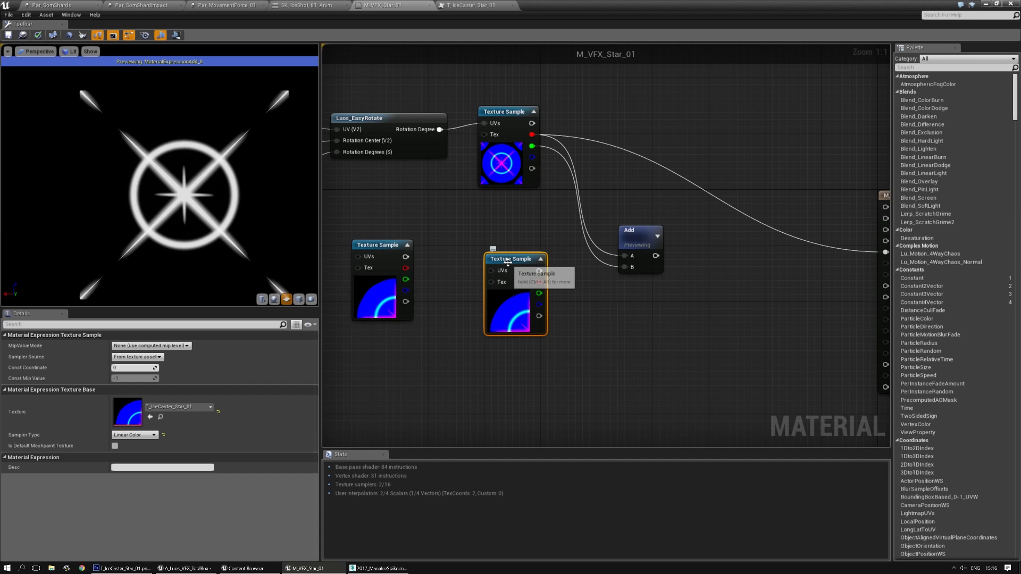
pyautogui.press('Delete')
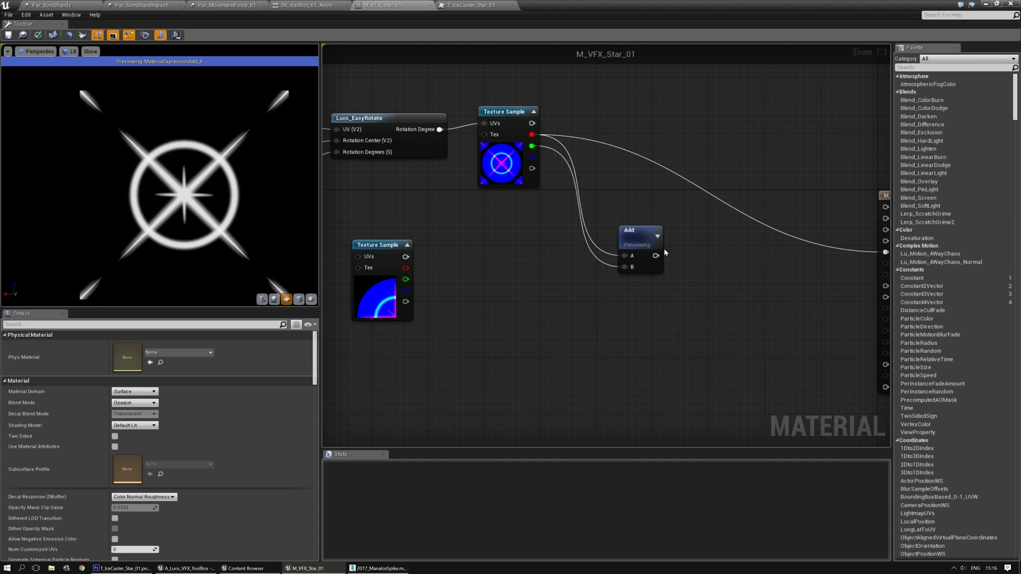
# Add a Multiply node with the Add result in A and the texture's blue channel in B, and preview it
pyautogui.click(699, 276)
pyautogui.moveTo(531, 157); pyautogui.dragTo(704, 302)
pyautogui.moveTo(655, 256); pyautogui.dragTo(704, 272)
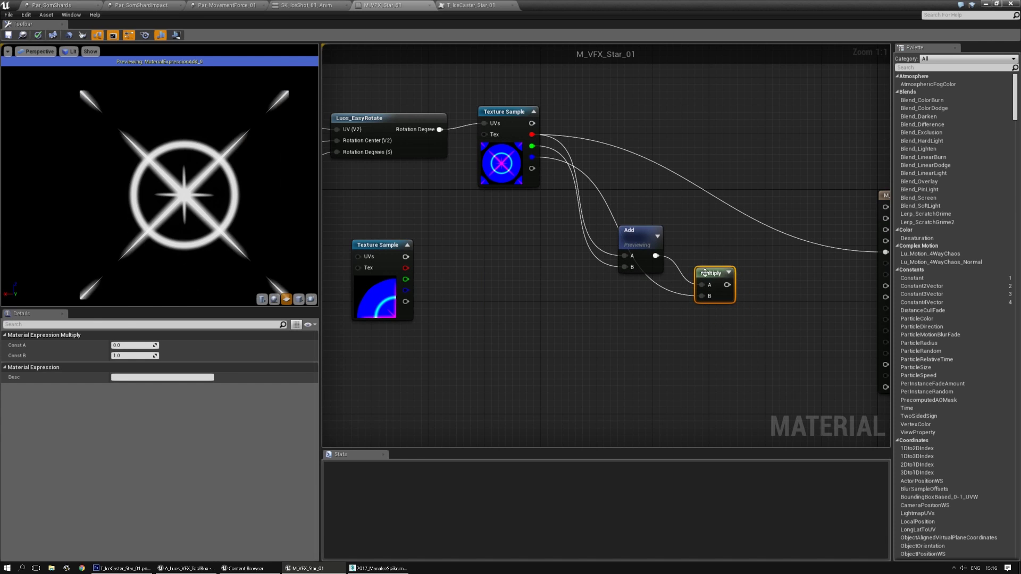
pyautogui.press('space')
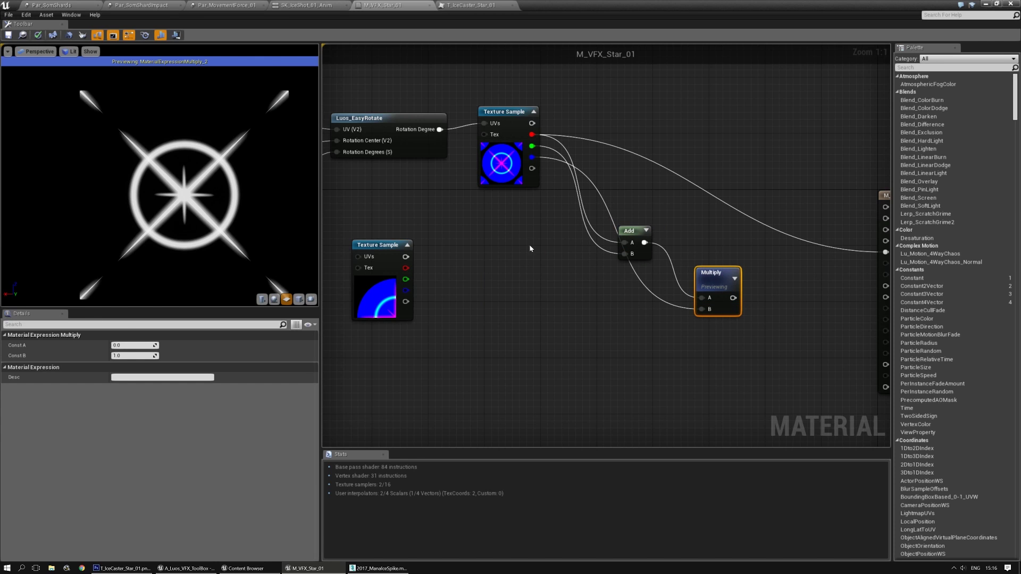
# Move the Add node up beside the Texture Sample and compare the previews of the Add and Multiply nodes
pyautogui.moveTo(640, 231); pyautogui.dragTo(681, 187)
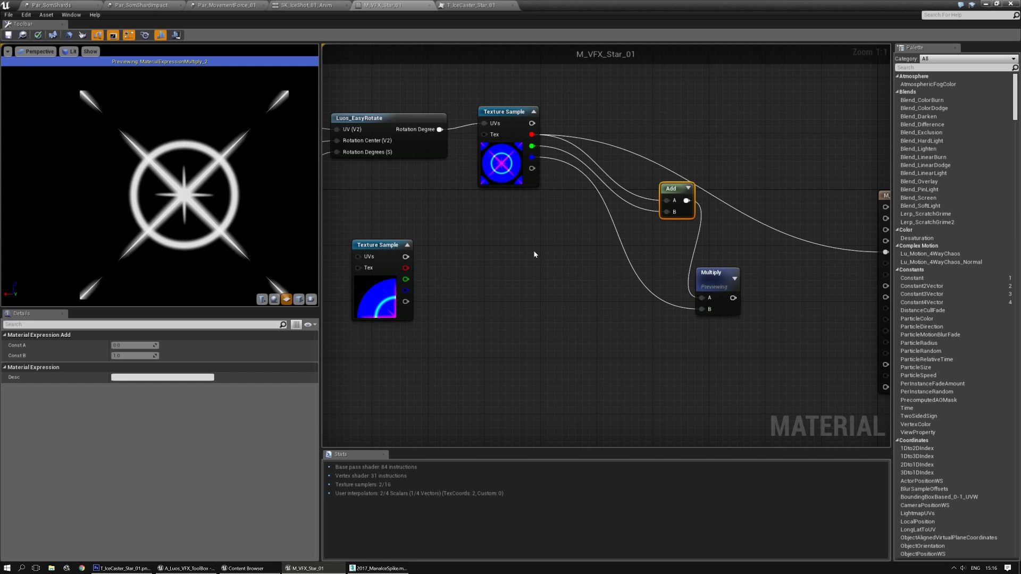
pyautogui.moveTo(236, 221); pyautogui.dragTo(237, 233, button='right')
pyautogui.moveTo(239, 215)
pyautogui.mouseDown()
pyautogui.moveTo(210, 223)
pyautogui.moveTo(226, 247)
pyautogui.moveTo(235, 218)
pyautogui.mouseUp()
pyautogui.moveTo(670, 189); pyautogui.dragTo(657, 190)
pyautogui.press('space')
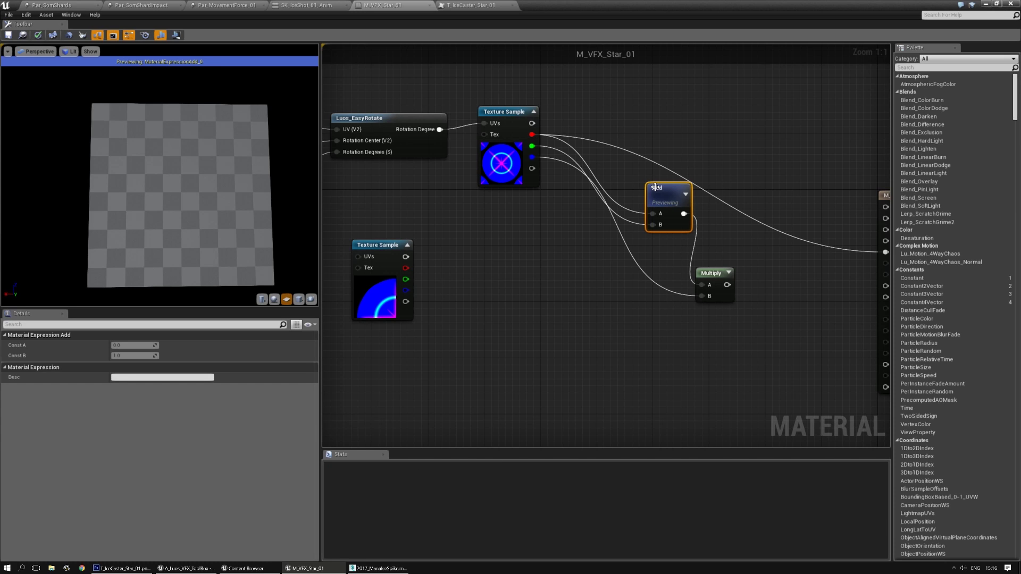
pyautogui.click(711, 273)
pyautogui.press('space')
pyautogui.moveTo(213, 190)
pyautogui.mouseDown()
pyautogui.moveTo(80, 190)
pyautogui.moveTo(206, 184)
pyautogui.mouseUp()
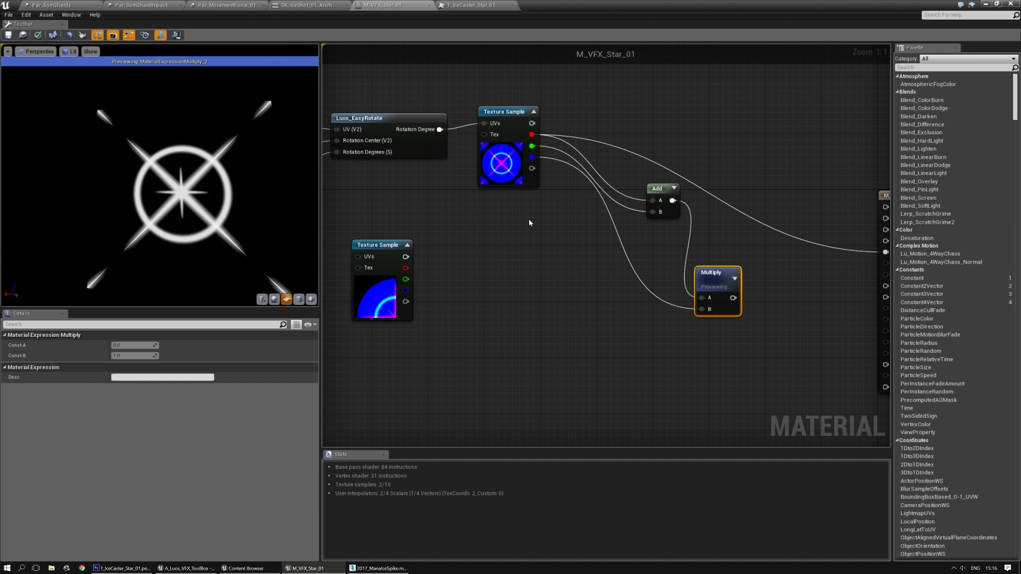
pyautogui.click(582, 262)
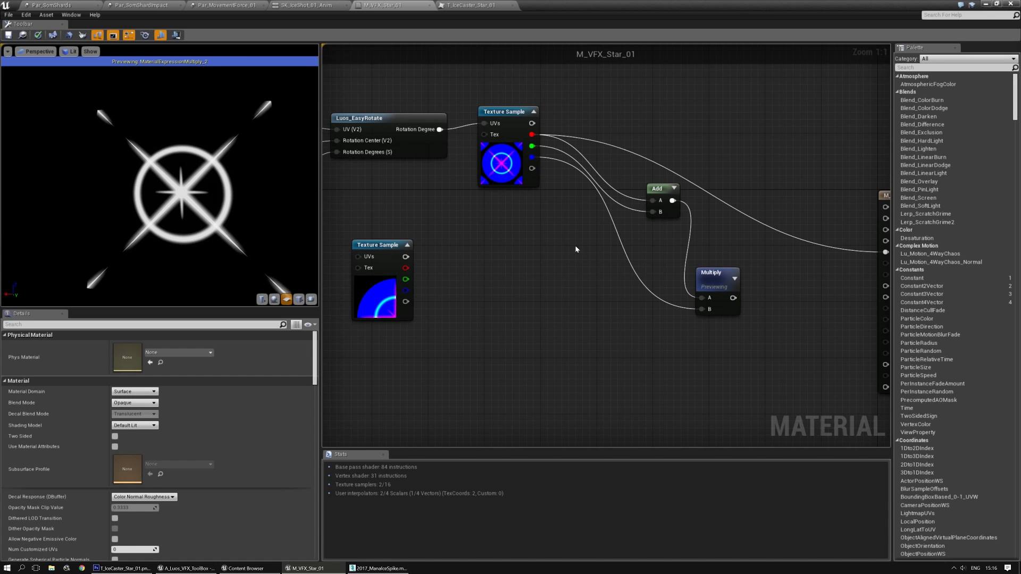
# Add a second Multiply node, feed the texture's blue channel into its A input, and preview it
pyautogui.click(576, 243)
pyautogui.moveTo(576, 239); pyautogui.dragTo(583, 258)
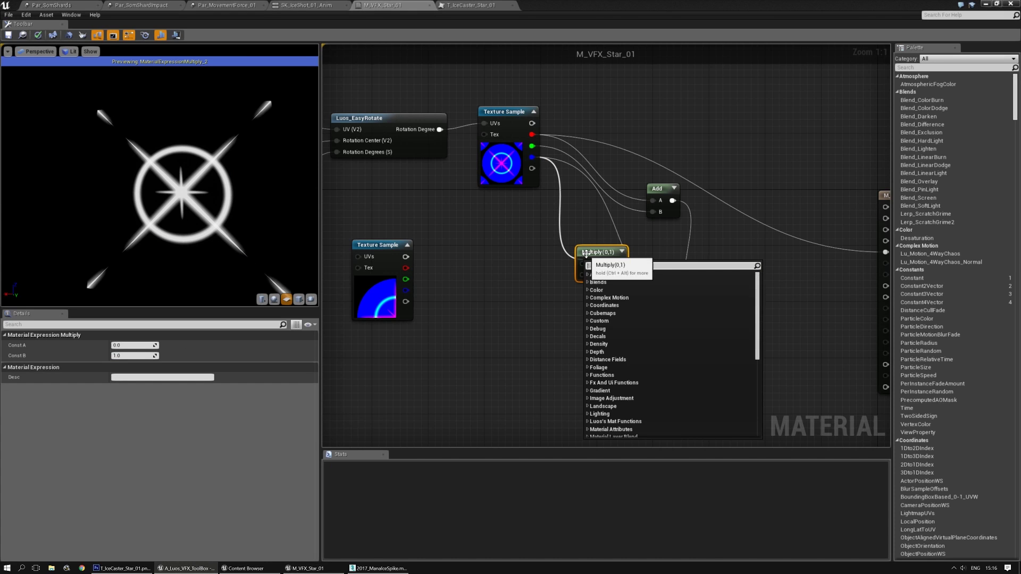
pyautogui.click(563, 230)
pyautogui.moveTo(532, 157); pyautogui.dragTo(583, 264)
pyautogui.click(589, 251)
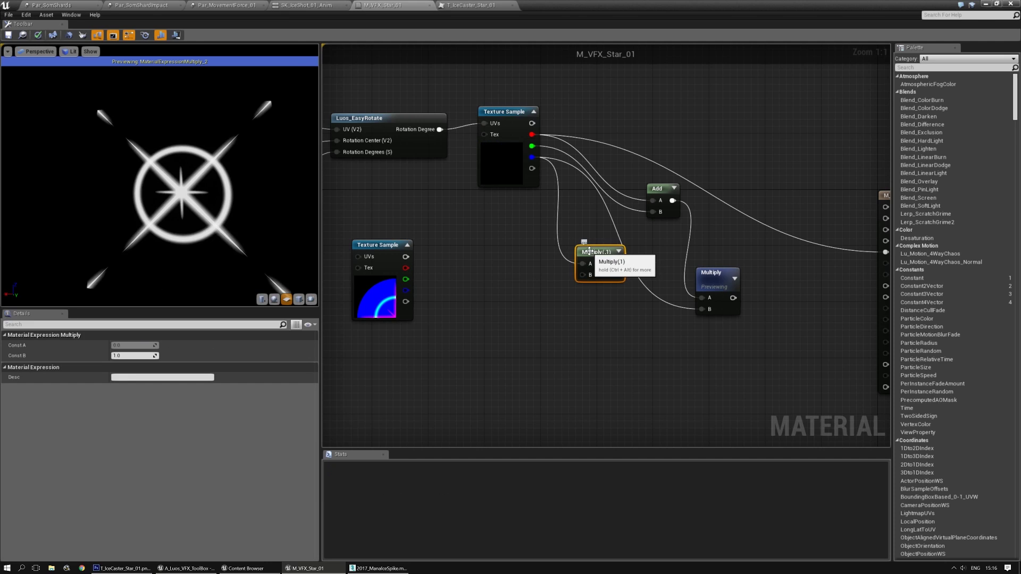
pyautogui.press('space')
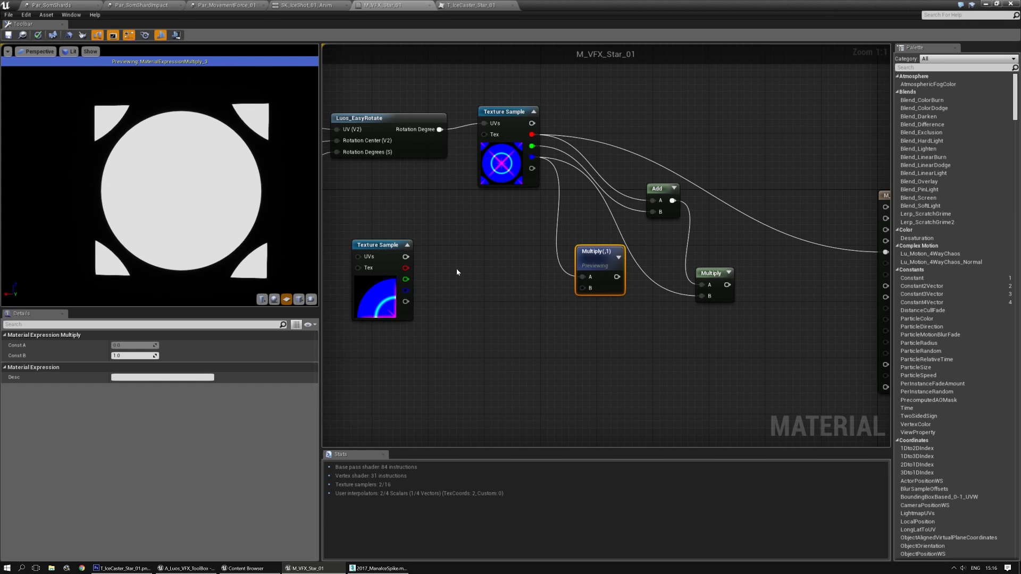
# Try the Shared: Wrap and Shared: Clamp sampler sources on the connected Texture Sample, and restore From texture asset
pyautogui.click(492, 129)
pyautogui.click(137, 357)
pyautogui.click(151, 369)
pyautogui.click(136, 357)
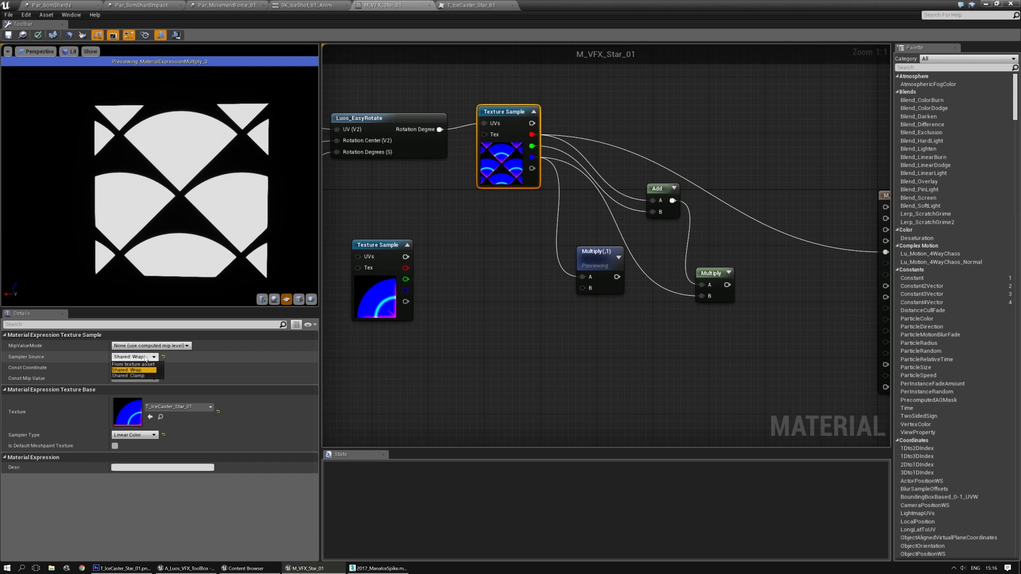
pyautogui.click(140, 375)
pyautogui.click(139, 357)
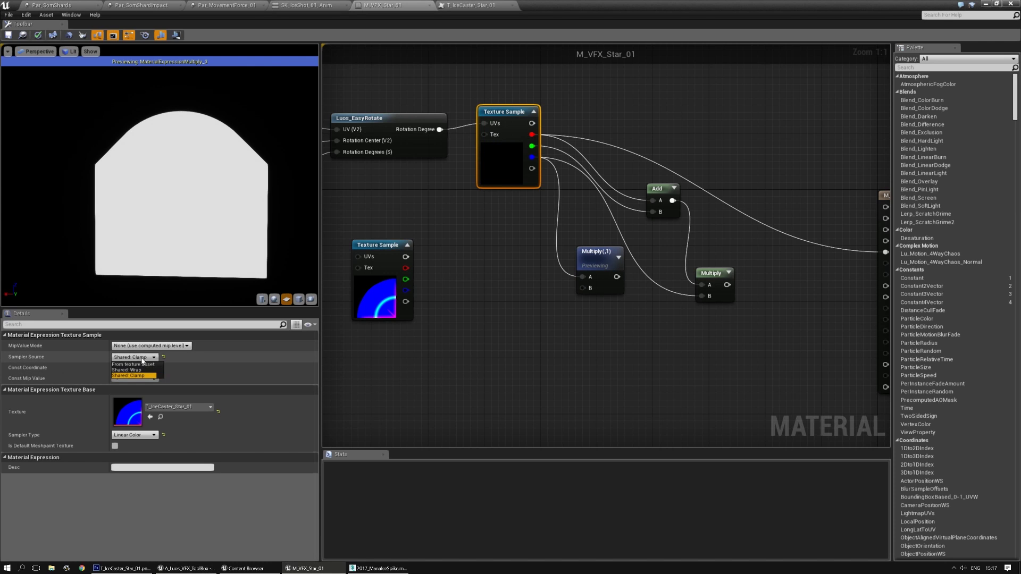
pyautogui.click(140, 364)
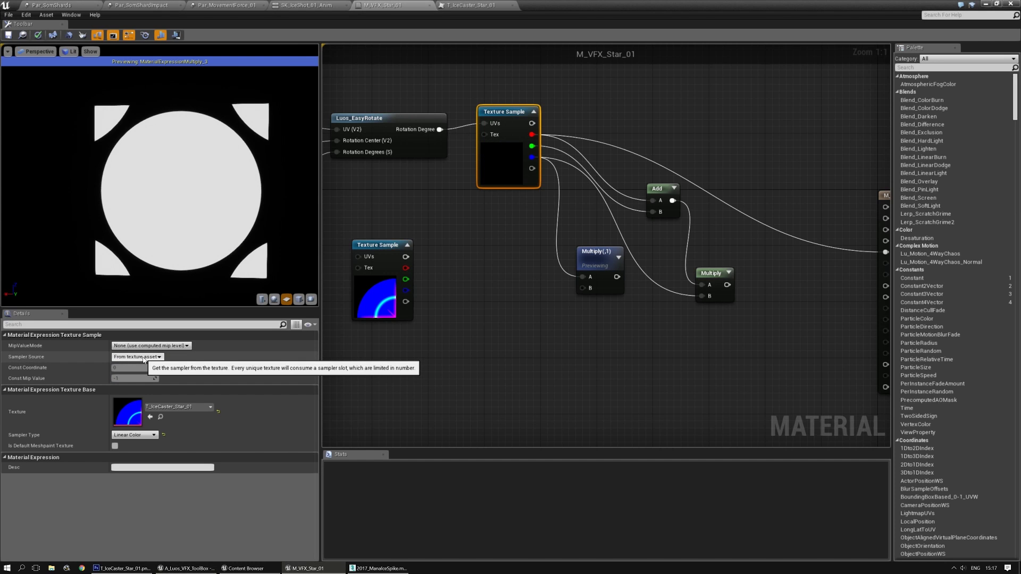
pyautogui.click(506, 340)
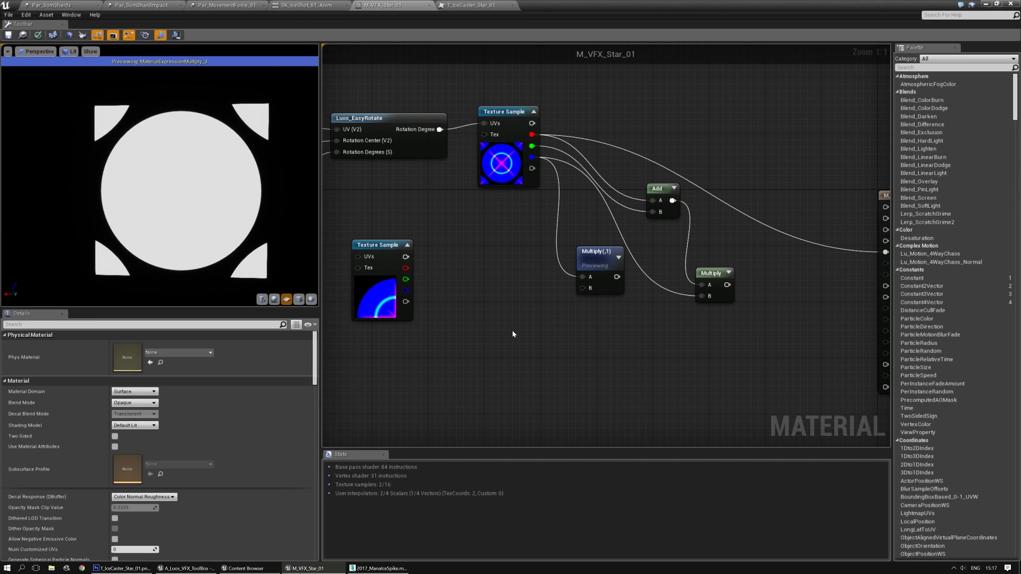
# Delete both Multiply nodes from the material graph
pyautogui.click(595, 262)
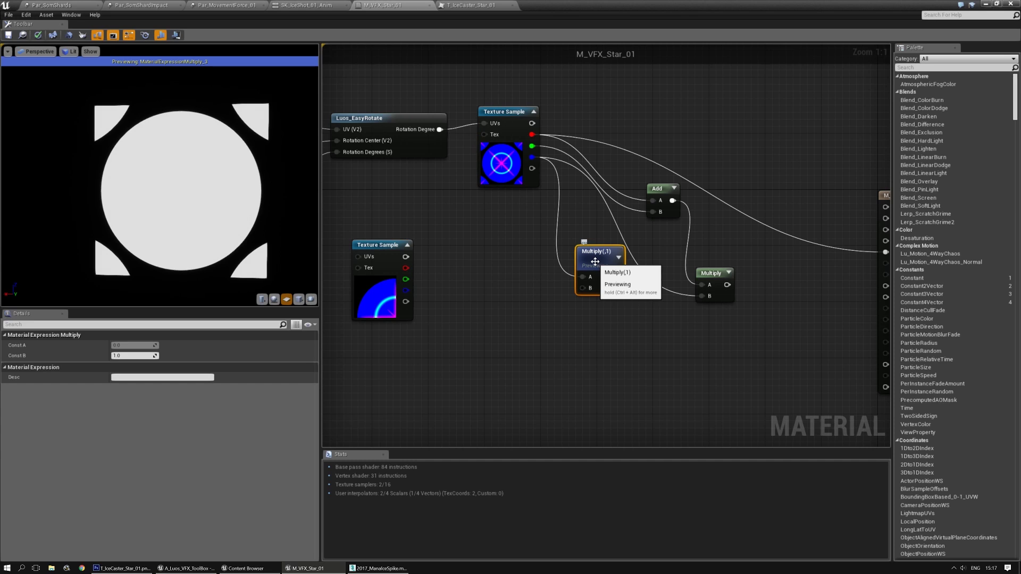
pyautogui.click(528, 337)
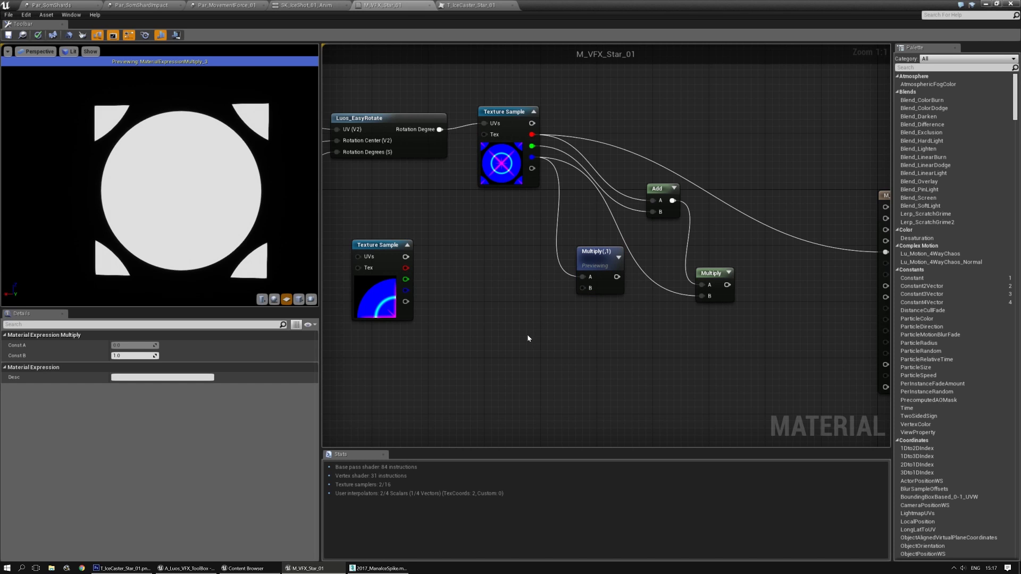
pyautogui.click(586, 256)
pyautogui.press('Delete')
pyautogui.click(711, 273)
pyautogui.press('Delete')
# Add an Lu_RadialGradient function node to the empty graph area below the connected Texture Sample
pyautogui.rightClick(549, 297)
pyautogui.write('sp')
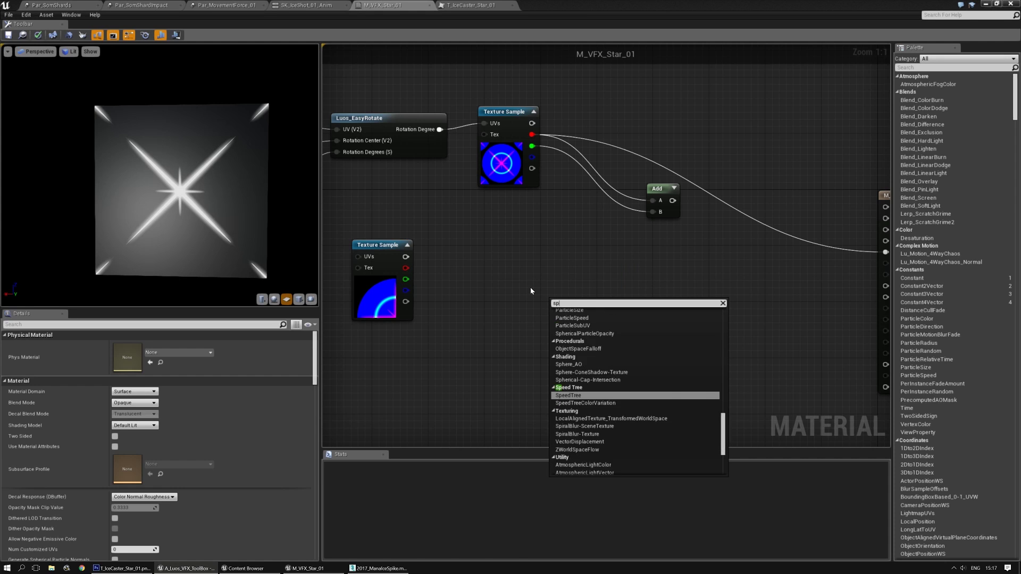
pyautogui.write('here')
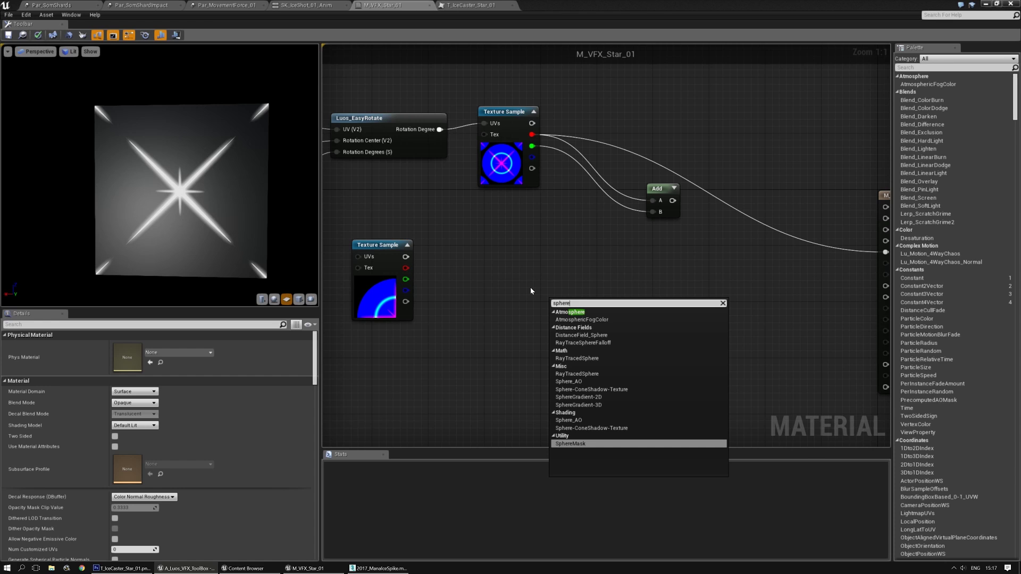
pyautogui.press('BackSpace')
pyautogui.press('BackSpace')
pyautogui.press('BackSpace')
pyautogui.press('BackSpace')
pyautogui.press('BackSpace')
pyautogui.press('BackSpace')
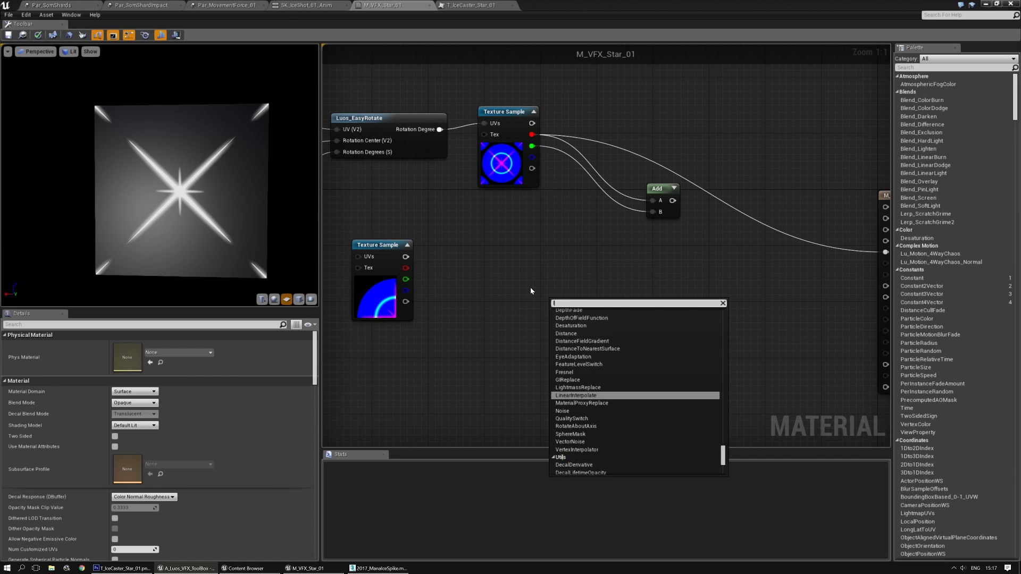
pyautogui.write('luos')
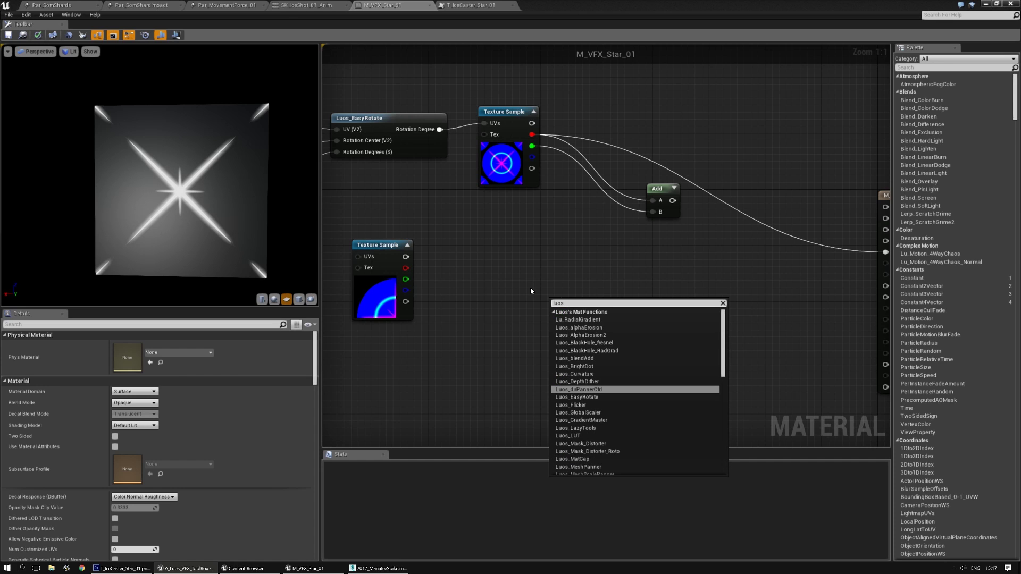
pyautogui.click(582, 320)
pyautogui.moveTo(594, 307); pyautogui.dragTo(552, 290)
# Open the Lu_RadialGradient function to examine its inputs and SphereMask wiring, and return to the M_VFX_Star_01 graph
pyautogui.doubleClick(551, 290)
pyautogui.scroll(-3, 425, 352)
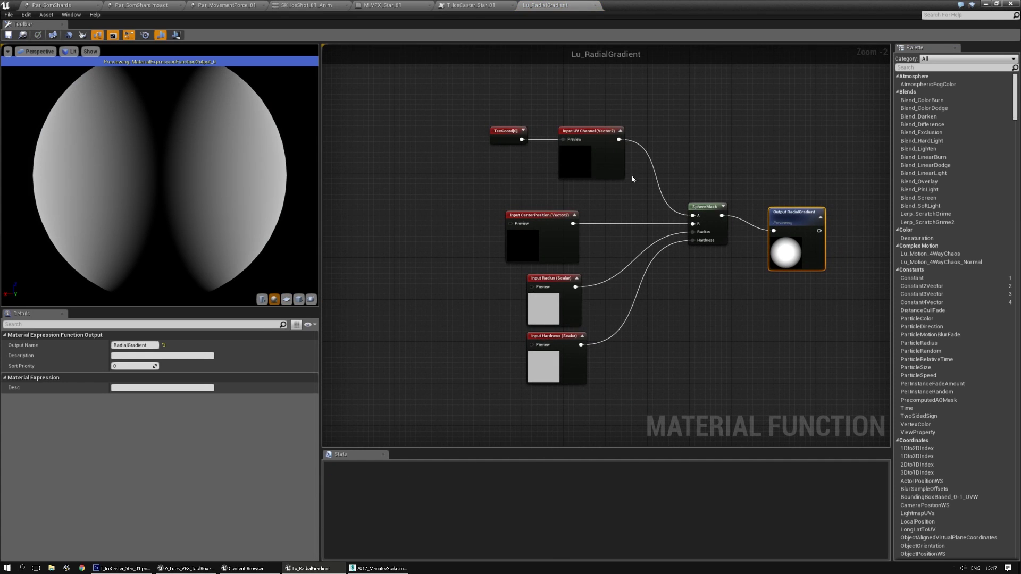
pyautogui.click(594, 5)
pyautogui.click(383, 5)
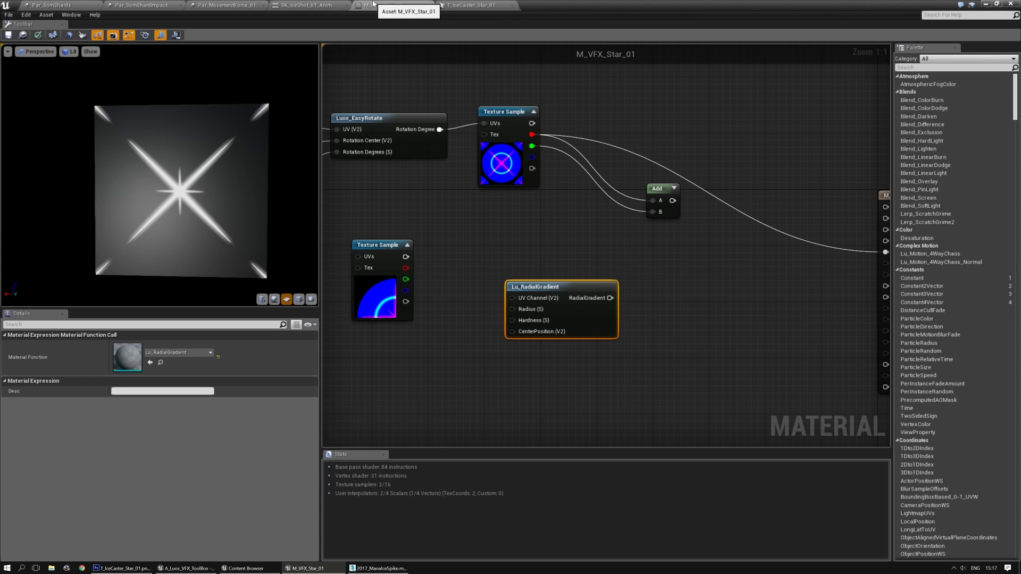
# Align Lu_RadialGradient under the Texture Sample, multiply the Add result by its output with a new Multiply node, and preview the product
pyautogui.moveTo(552, 286); pyautogui.dragTo(524, 272)
pyautogui.click(654, 257)
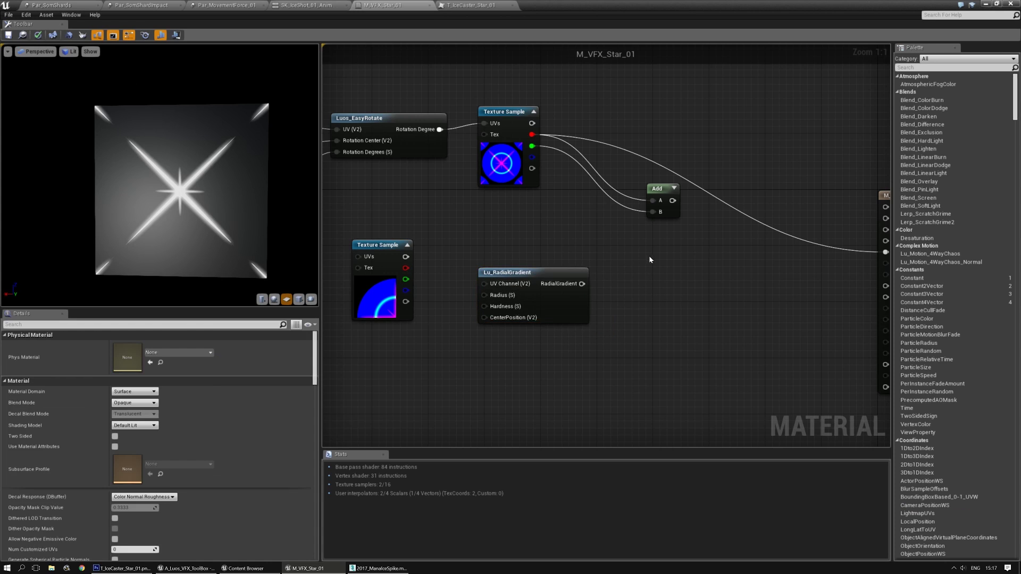
pyautogui.click(677, 263)
pyautogui.moveTo(672, 200); pyautogui.dragTo(681, 278)
pyautogui.moveTo(582, 283); pyautogui.dragTo(682, 289)
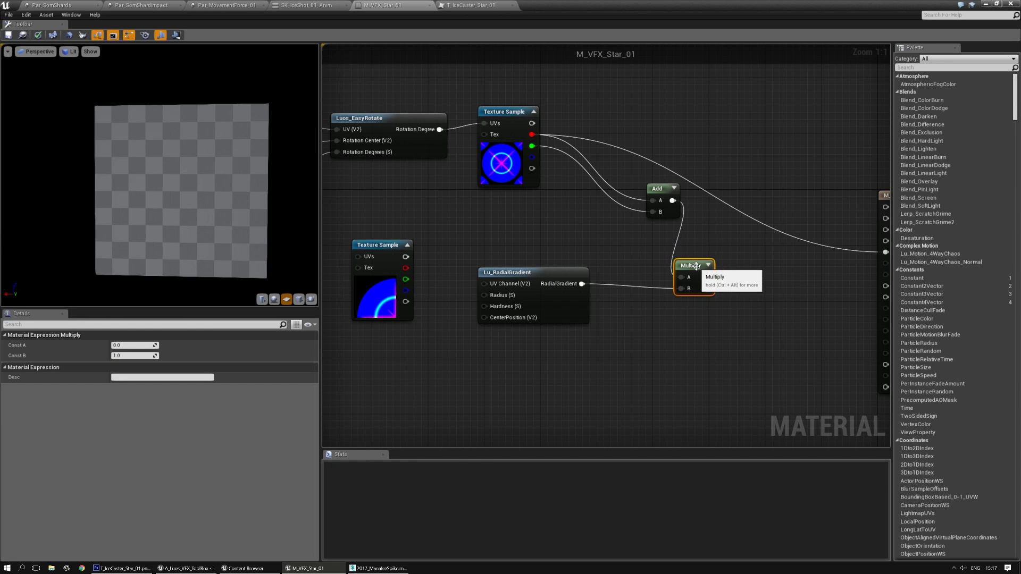
pyautogui.press('space')
pyautogui.scroll(3, 174, 215)
pyautogui.moveTo(174, 215)
pyautogui.mouseDown()
pyautogui.moveTo(101, 219)
pyautogui.moveTo(167, 216)
pyautogui.mouseUp()
pyautogui.moveTo(846, 355); pyautogui.dragTo(773, 345, button='right')
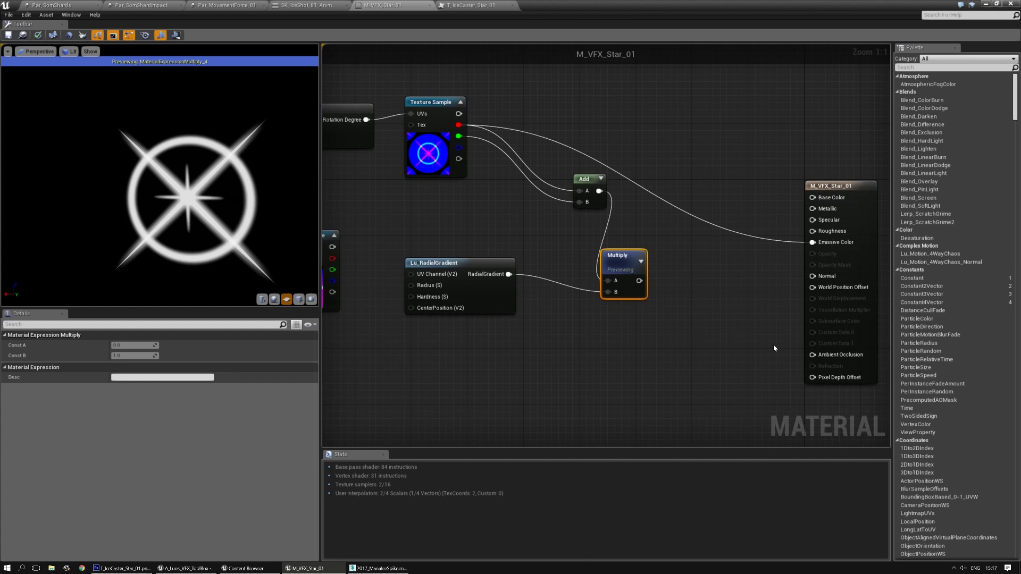
# Set the material's Blend Mode to Translucent
pyautogui.click(661, 340)
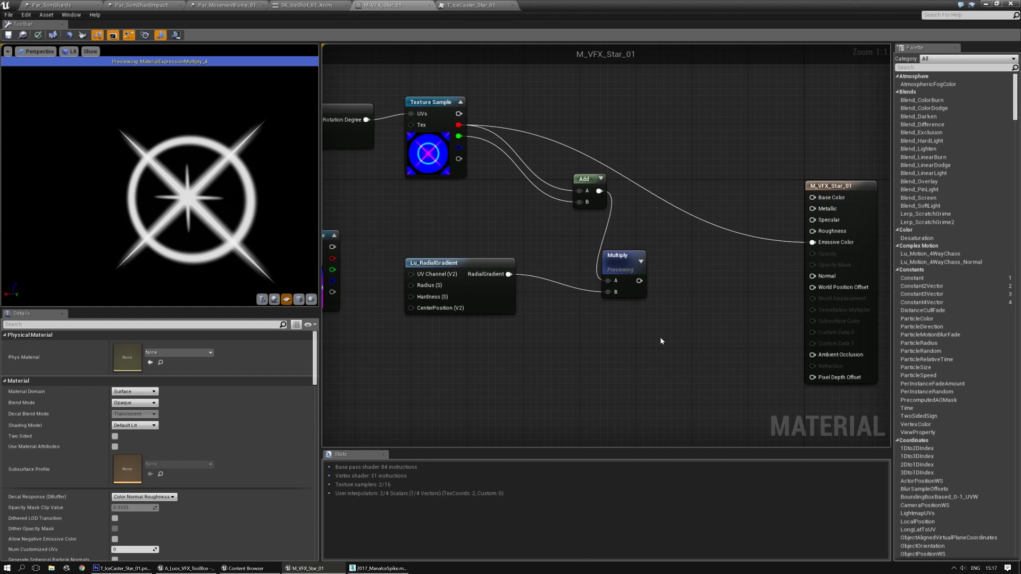
pyautogui.click(133, 403)
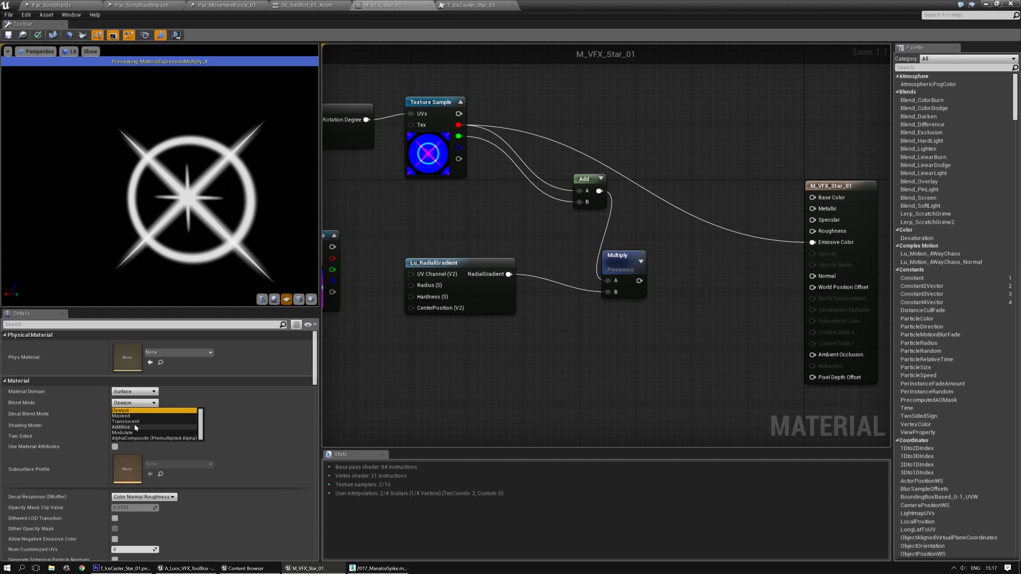
pyautogui.click(135, 422)
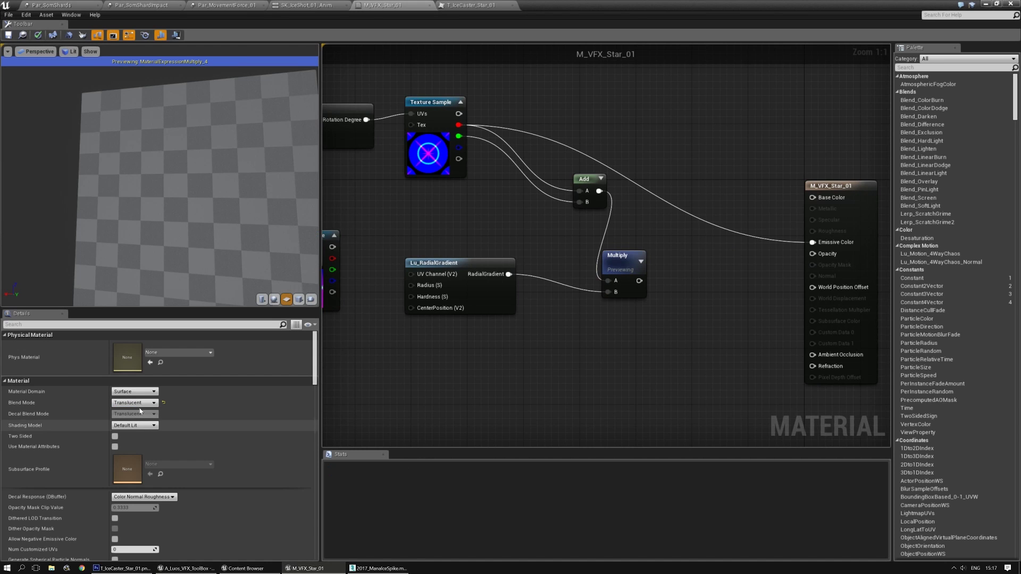
# Connect the Multiply output to Opacity, break the Emissive Color connection, and stop previewing the Multiply node
pyautogui.moveTo(639, 281); pyautogui.dragTo(815, 254)
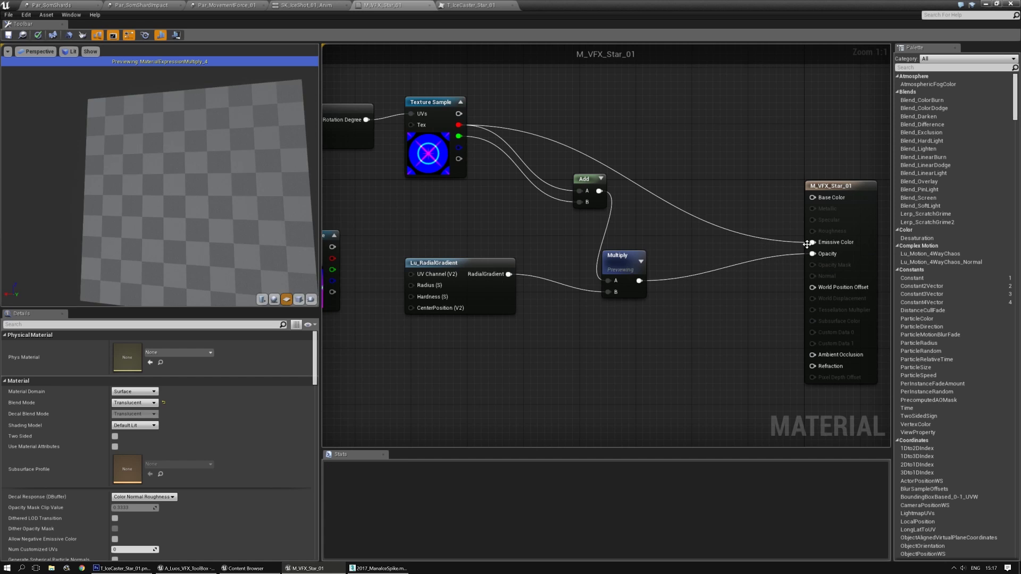
pyautogui.keyDown('alt'); pyautogui.click(812, 242); pyautogui.keyUp('alt')
pyautogui.moveTo(228, 199); pyautogui.dragTo(234, 199)
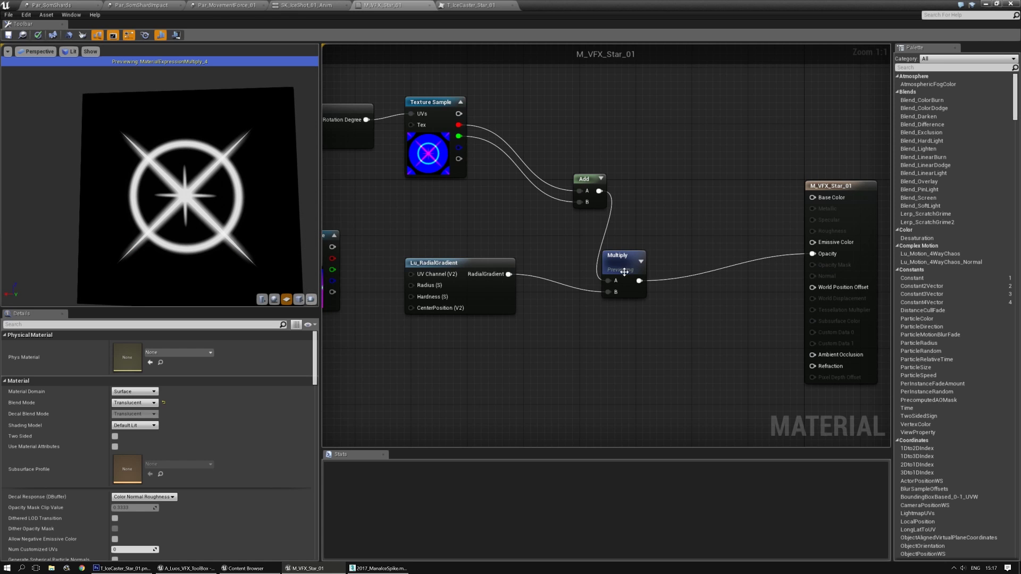
pyautogui.click(622, 260)
pyautogui.press('space')
# Delete the unconnected Texture Sample that shows the quarter-star texture
pyautogui.moveTo(463, 242); pyautogui.dragTo(581, 241, button='right')
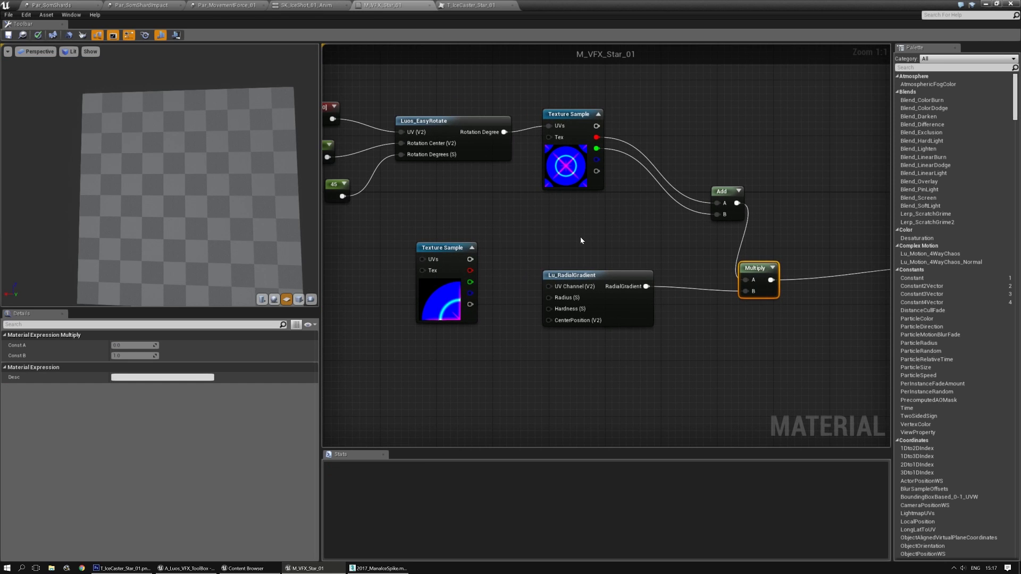
pyautogui.click(433, 278)
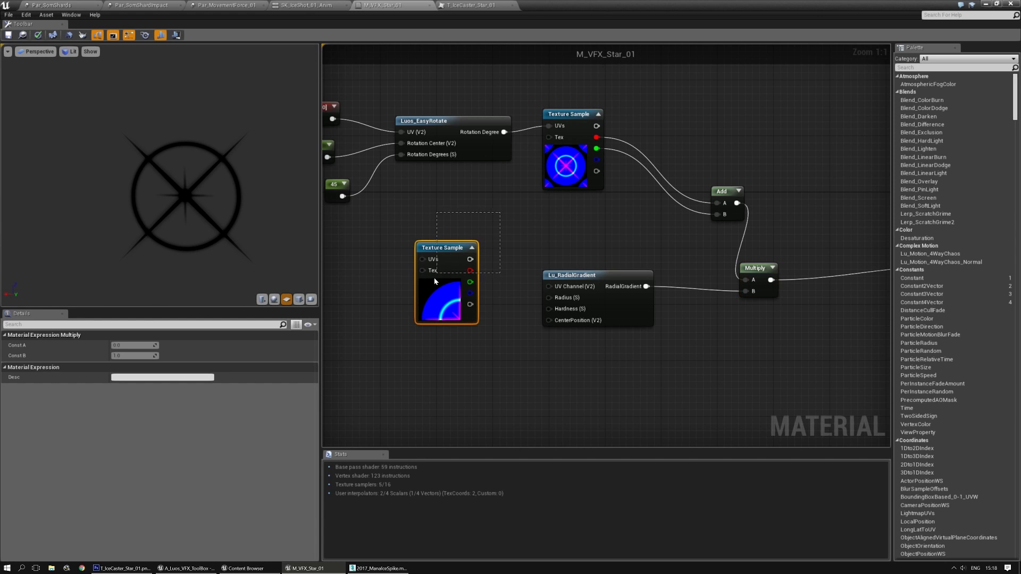
pyautogui.press('Delete')
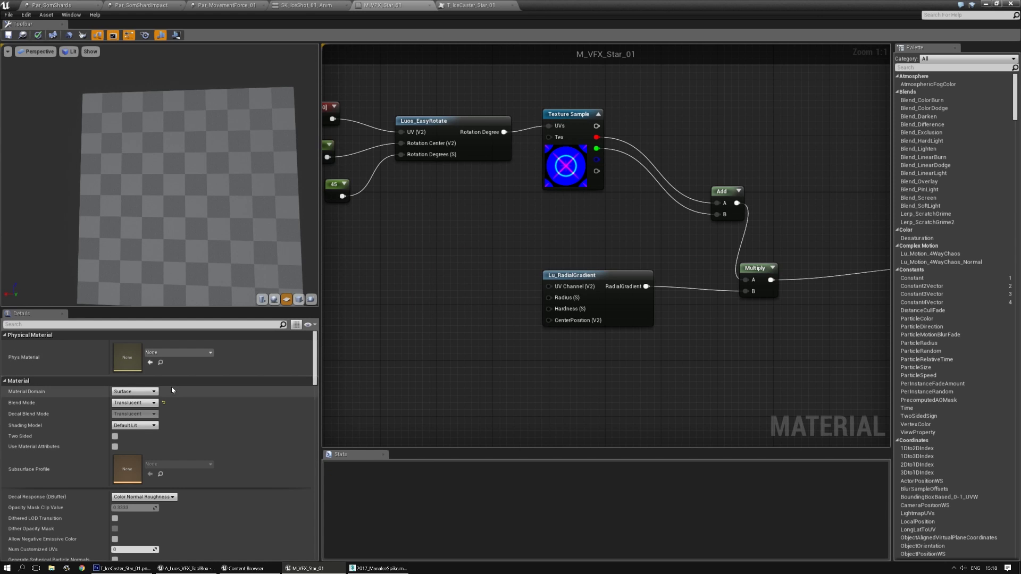
# Enable Allow Negative Emissive Color in the material settings
pyautogui.scroll(-2, 245, 404)
pyautogui.scroll(-1, 236, 414)
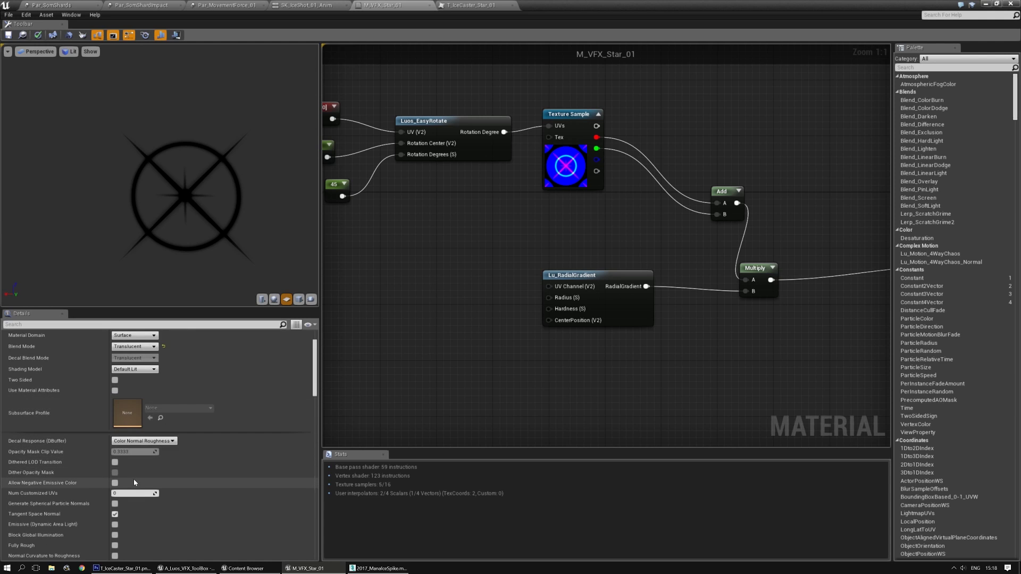
pyautogui.click(115, 482)
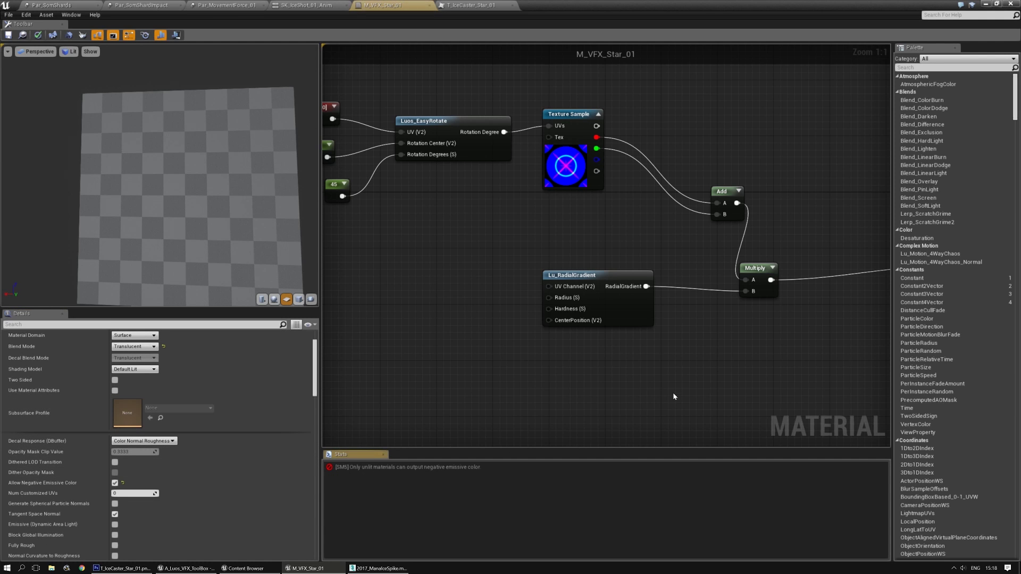
# Set the material's Shading Model to Unlit
pyautogui.moveTo(738, 390); pyautogui.dragTo(523, 420, button='right')
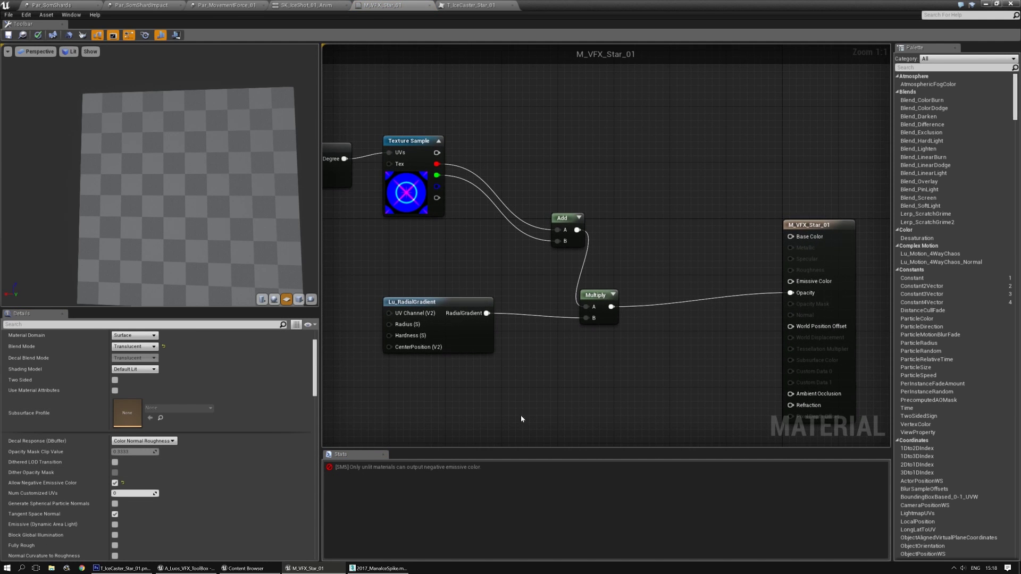
pyautogui.click(134, 369)
pyautogui.click(130, 380)
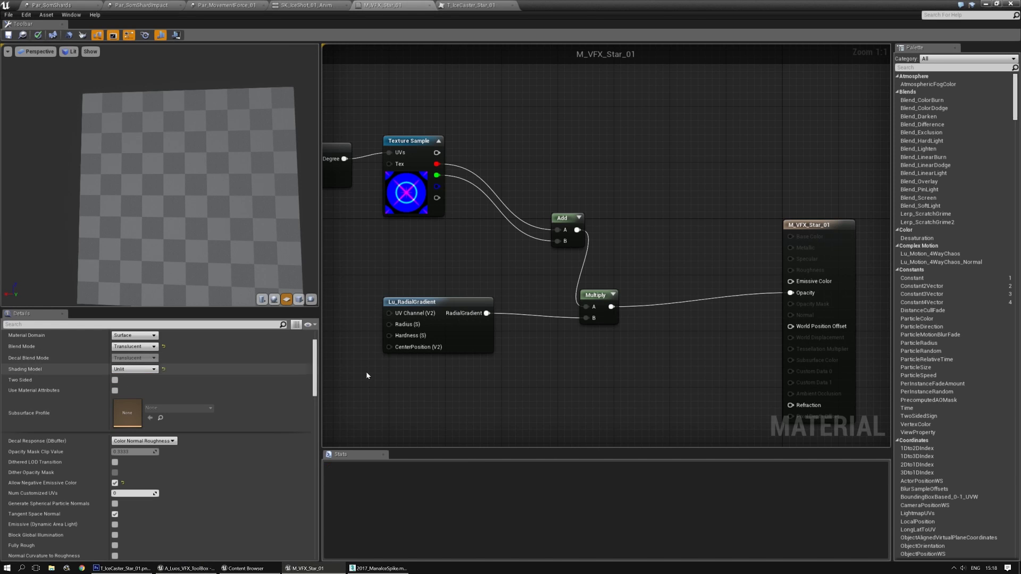
# Add a Constant node, connect it to Emissive Color, and set its value to -100
pyautogui.click(649, 238)
pyautogui.moveTo(663, 253); pyautogui.dragTo(791, 281)
pyautogui.click(135, 346)
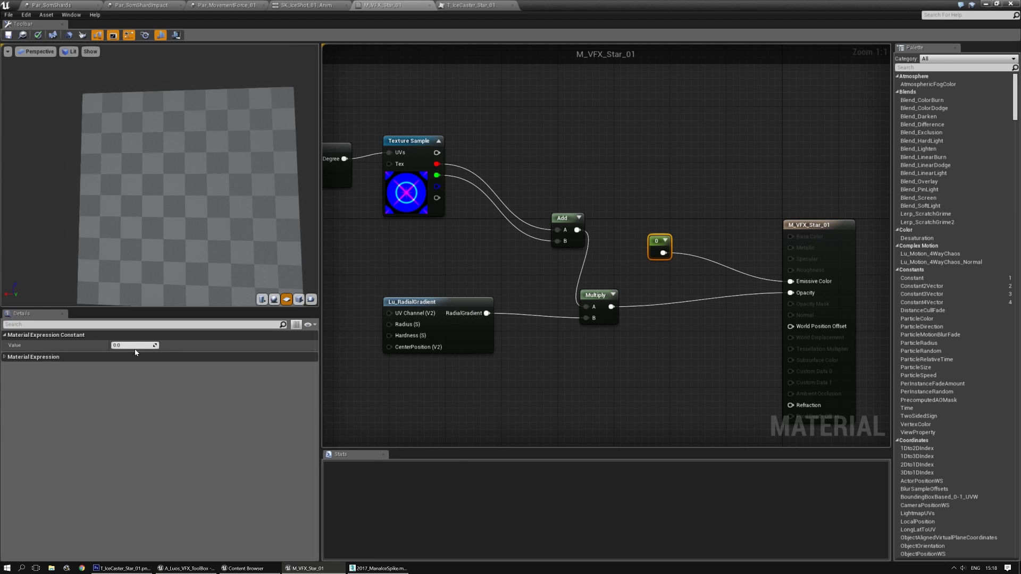
pyautogui.write('-100')
pyautogui.press('Return')
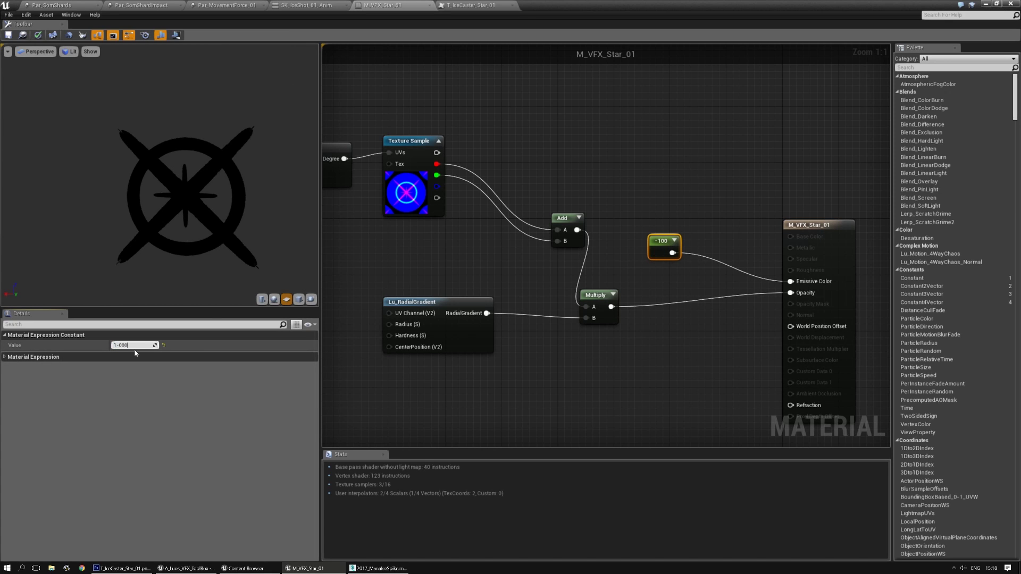
# Try 1000, -1000 and 0 as the value of the Constant driving Emissive Color
pyautogui.write('1000')
pyautogui.press('Return')
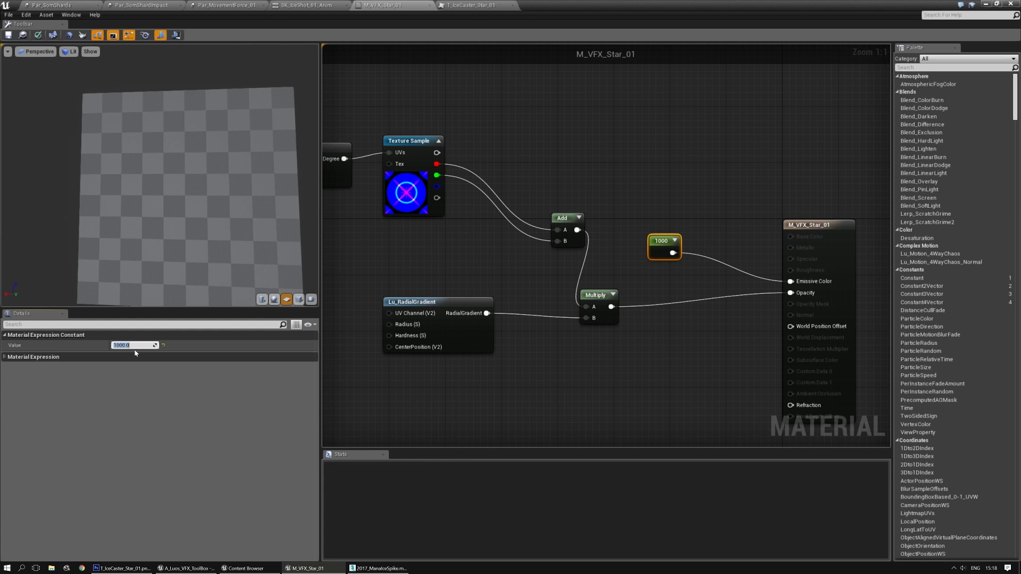
pyautogui.write('-1000')
pyautogui.press('Return')
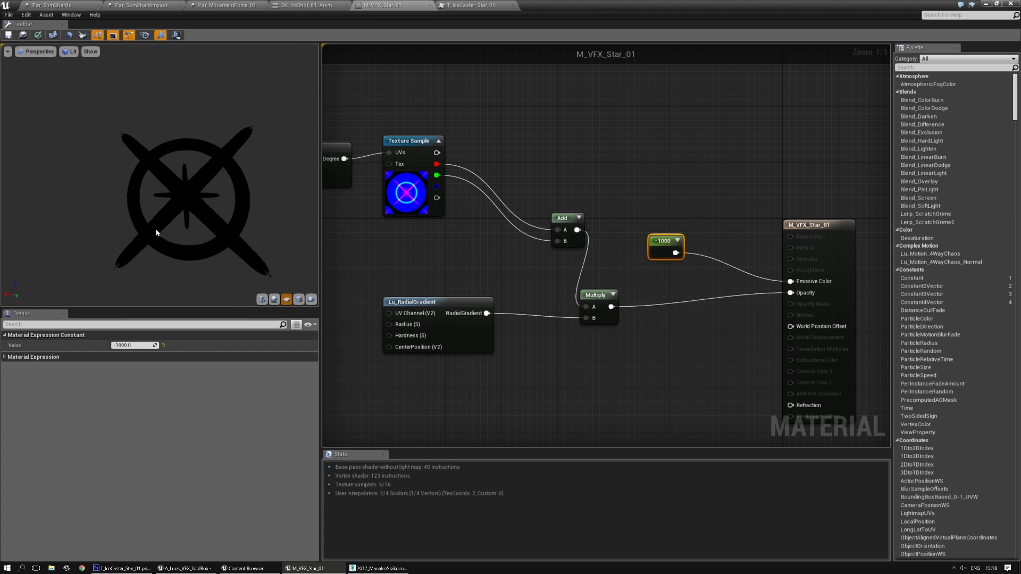
pyautogui.write('0')
pyautogui.press('Return')
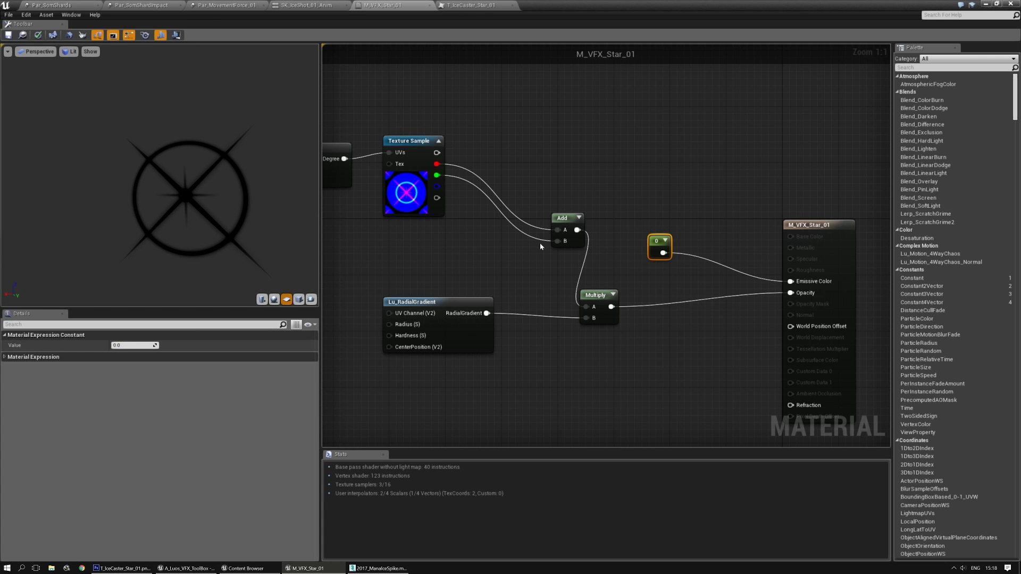
# Disable Allow Negative Emissive Color in the material settings
pyautogui.click(520, 273)
pyautogui.moveTo(521, 274); pyautogui.dragTo(504, 290, button='right')
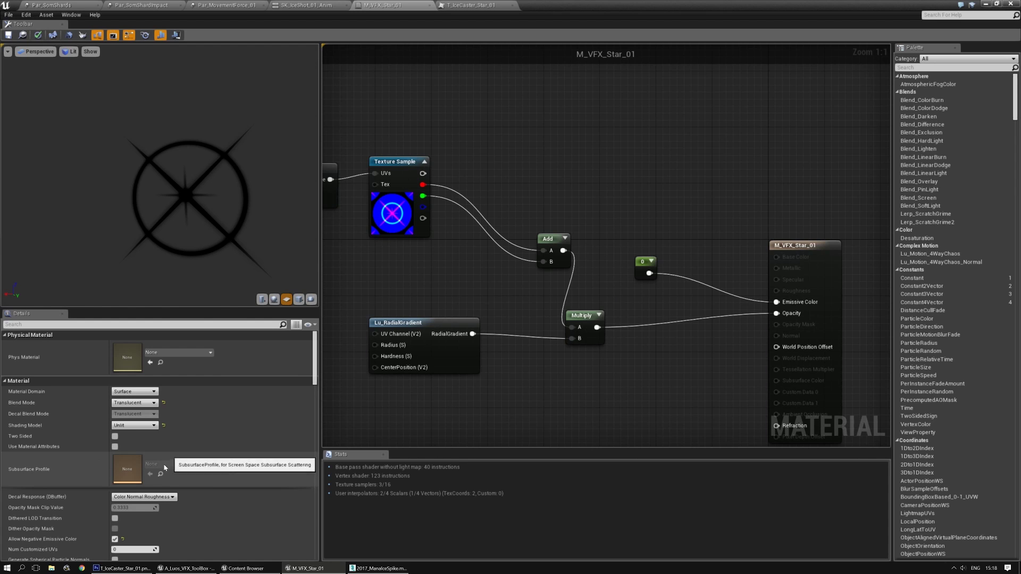
pyautogui.click(115, 539)
# Add a Particle Color node above the Add and Multiply nodes
pyautogui.rightClick(564, 168)
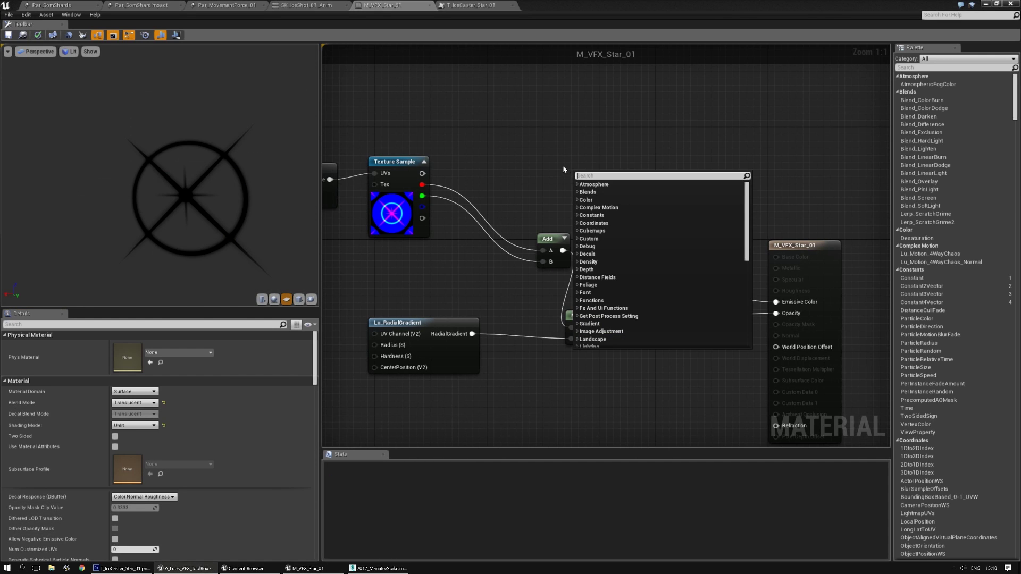
pyautogui.write('particle')
pyautogui.press('Return')
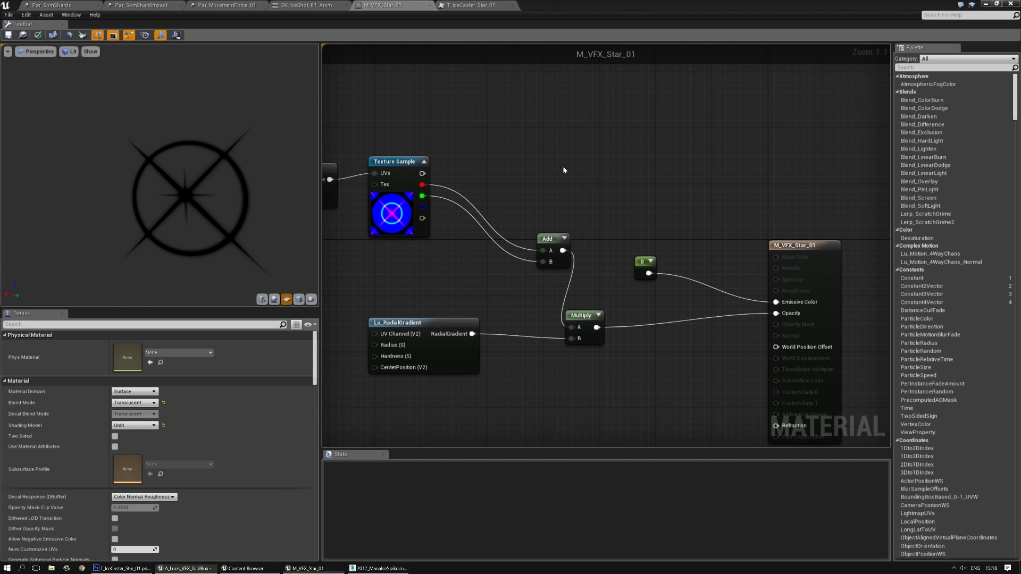
# Add a second Multiply node combining Particle Color's alpha with the masked star, and connect its output to Opacity
pyautogui.moveTo(689, 327); pyautogui.dragTo(628, 310, button='right')
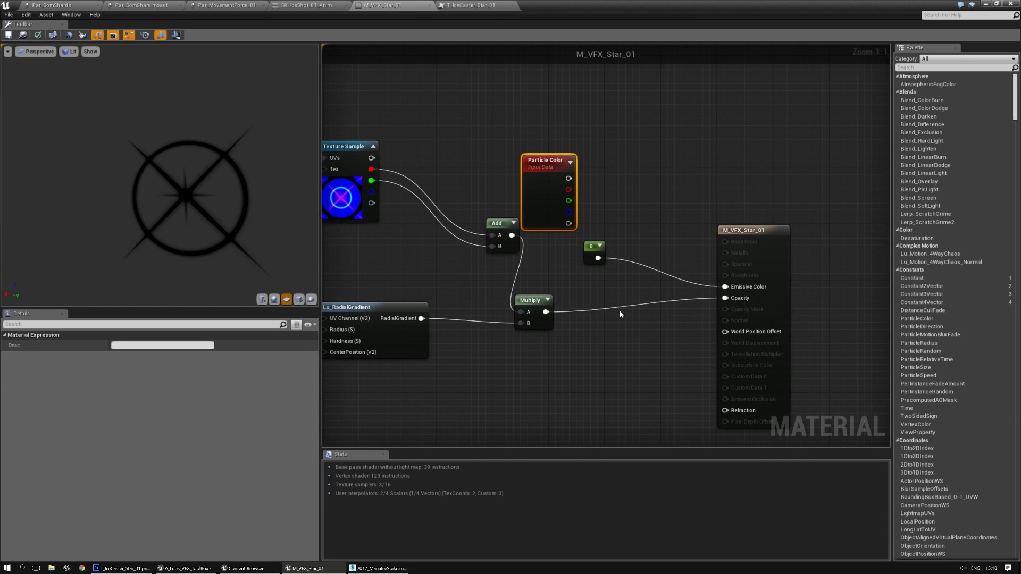
pyautogui.click(620, 314)
pyautogui.moveTo(553, 313); pyautogui.dragTo(579, 325)
pyautogui.moveTo(634, 342); pyautogui.dragTo(633, 340)
pyautogui.moveTo(569, 223); pyautogui.dragTo(671, 322)
pyautogui.moveTo(721, 299); pyautogui.dragTo(725, 298)
# Replace the 0 Constant on Emissive Color with Particle Color's RGB output, and shift the Particle Color node toward the material output
pyautogui.click(591, 247)
pyautogui.press('Delete')
pyautogui.moveTo(568, 179); pyautogui.dragTo(639, 229)
pyautogui.moveTo(728, 288); pyautogui.dragTo(727, 287)
pyautogui.moveTo(537, 160); pyautogui.dragTo(572, 168)
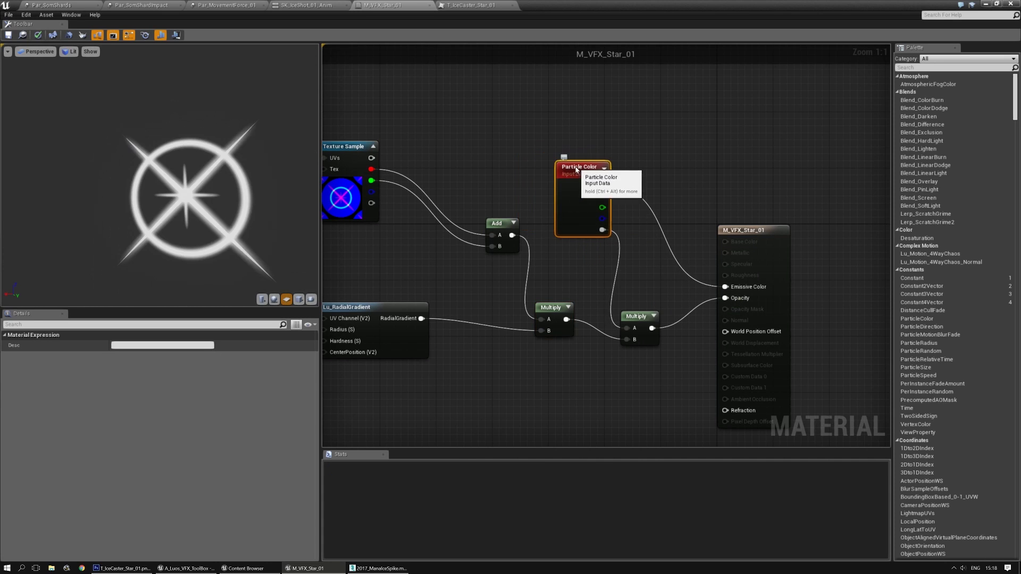
# Move Luos_EasyRotate next to the Texture Sample and line up the TexCoord node with its UV input
pyautogui.moveTo(371, 204); pyautogui.dragTo(706, 287, button='right')
pyautogui.click(614, 350)
pyautogui.moveTo(613, 350); pyautogui.dragTo(558, 283, button='right')
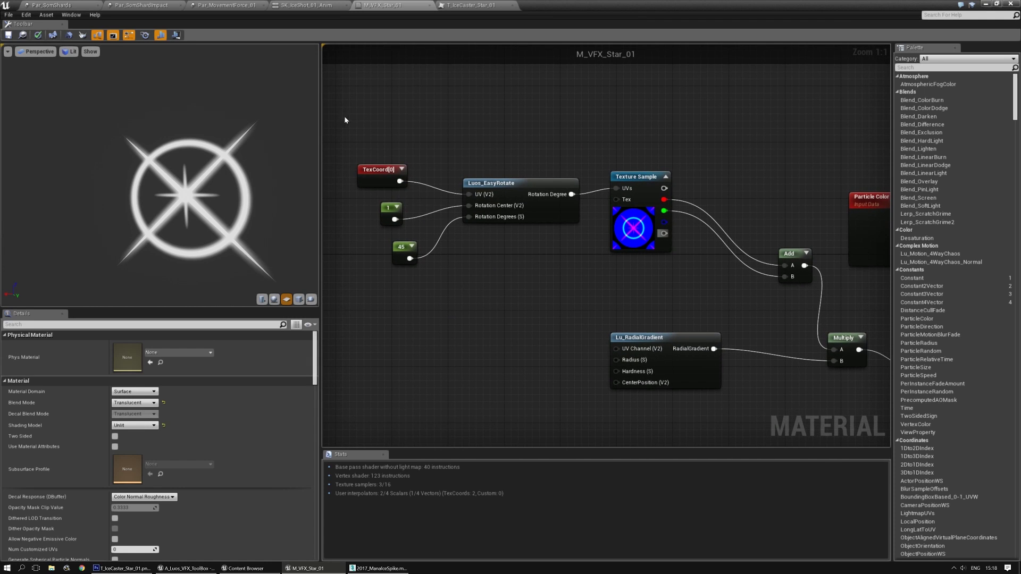
pyautogui.moveTo(528, 179); pyautogui.dragTo(549, 172)
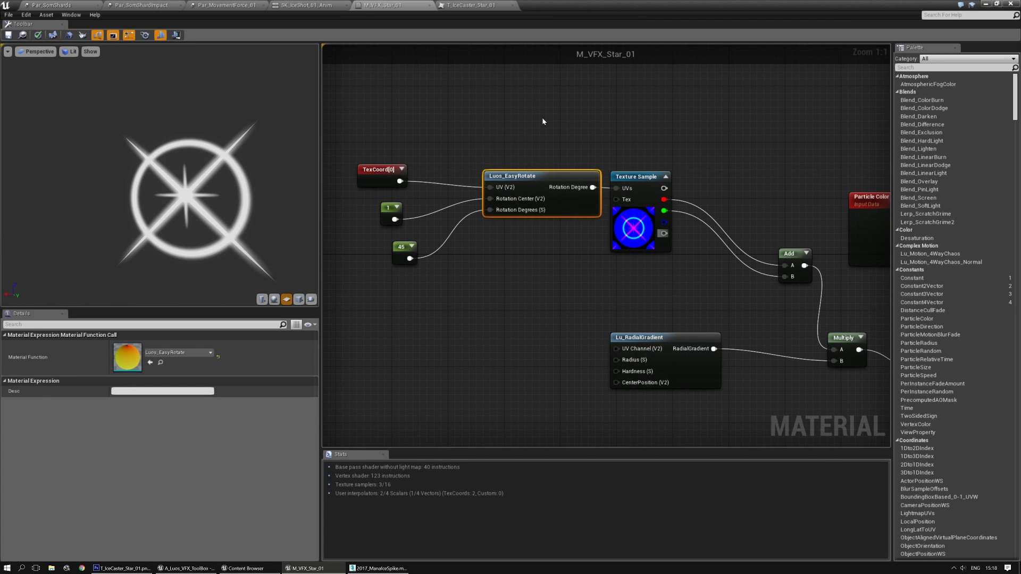
pyautogui.click(398, 200)
pyautogui.click(380, 179)
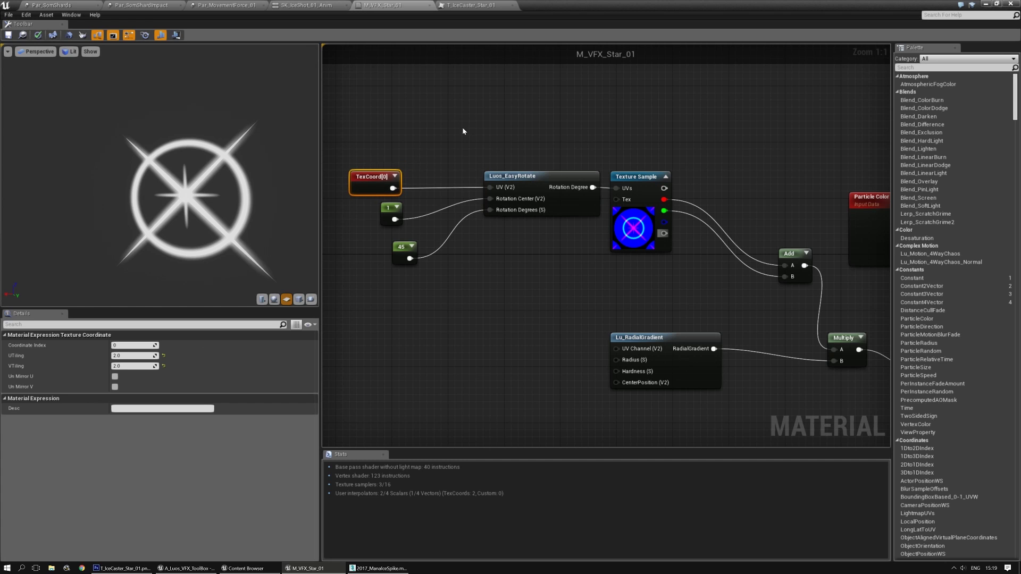
pyautogui.click(463, 130)
# Arrange the 45 constant, the 1 constant and the TexCoord node in a compact row above Luos_EasyRotate's inputs
pyautogui.moveTo(389, 211); pyautogui.dragTo(414, 210)
pyautogui.moveTo(355, 210); pyautogui.dragTo(507, 259, button='right')
pyautogui.click(512, 238)
pyautogui.moveTo(512, 238); pyautogui.dragTo(591, 206)
pyautogui.moveTo(558, 256); pyautogui.dragTo(547, 202)
pyautogui.moveTo(545, 307); pyautogui.dragTo(514, 211)
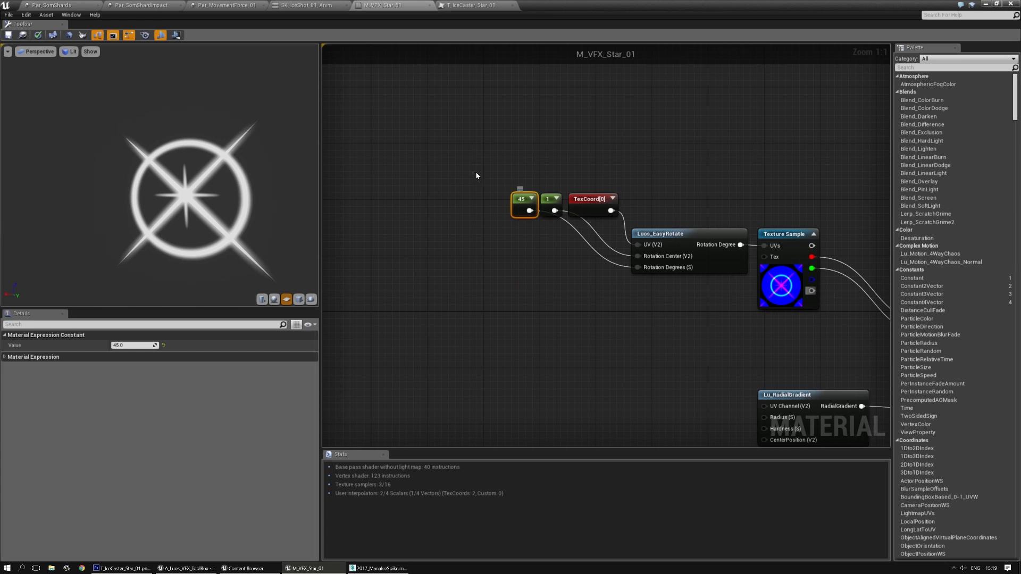
# Move the 45 constant, 1 constant and TexCoord node together so they line up with Luos_EasyRotate's UV input
pyautogui.moveTo(476, 176); pyautogui.dragTo(578, 251)
pyautogui.moveTo(551, 210); pyautogui.dragTo(550, 245)
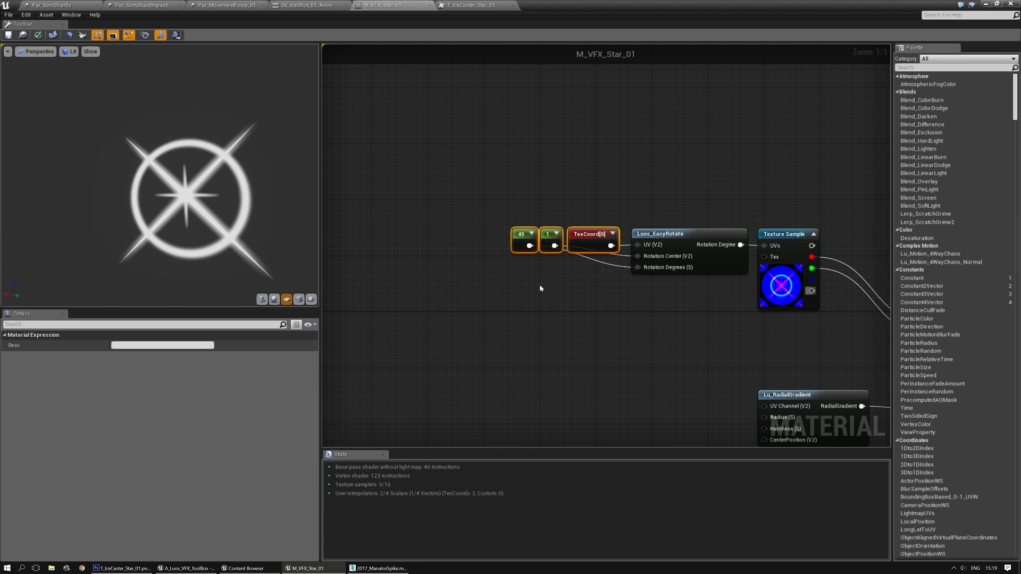
pyautogui.click(540, 288)
# Place the Add node close beside the Texture Sample, level with its red and green outputs
pyautogui.moveTo(720, 354); pyautogui.dragTo(412, 240, button='right')
pyautogui.click(519, 280)
pyautogui.moveTo(627, 203); pyautogui.dragTo(556, 141)
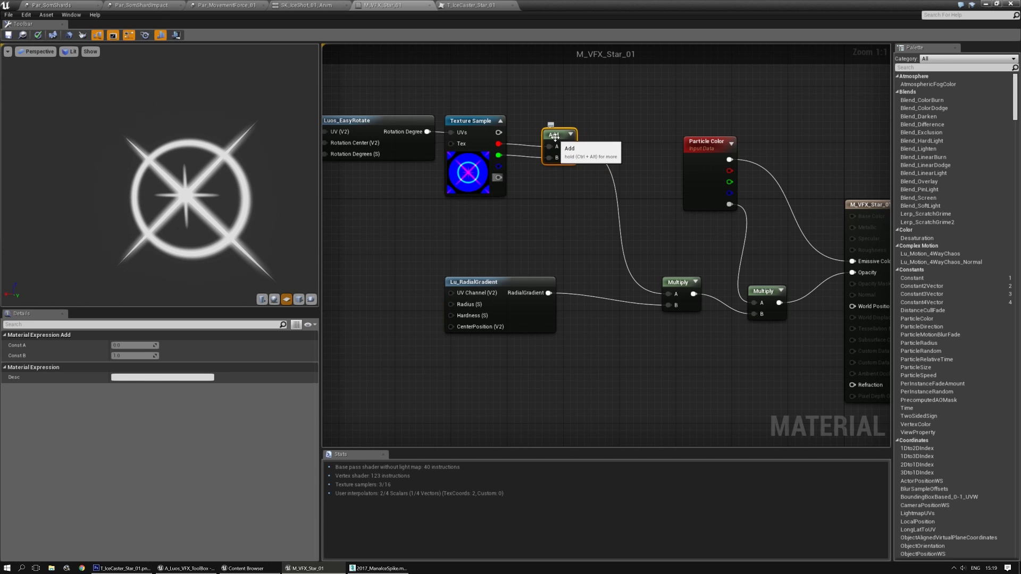
pyautogui.click(547, 248)
pyautogui.moveTo(547, 249); pyautogui.dragTo(502, 232, button='right')
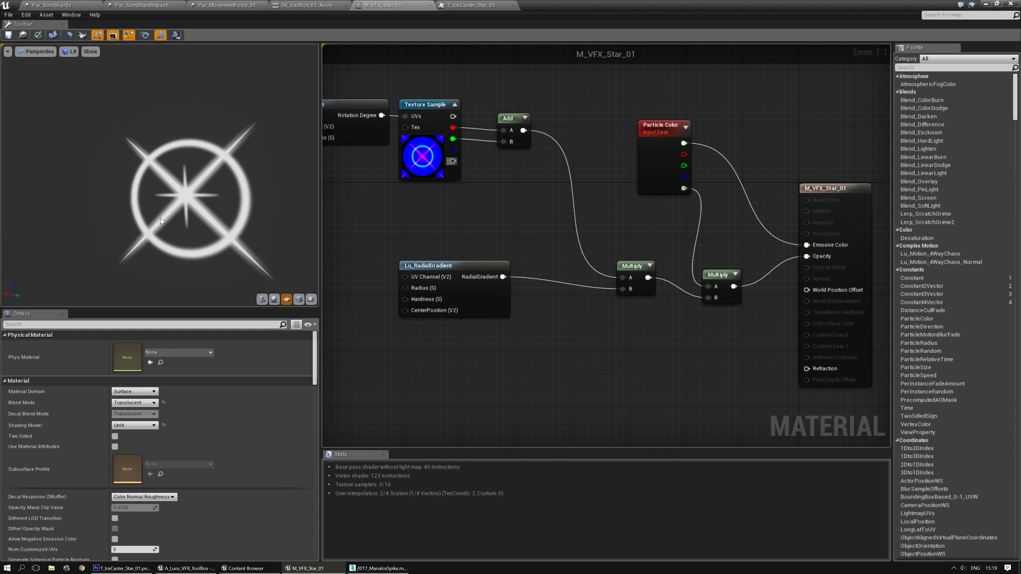
# Arrange Lu_RadialGradient, both Multiply nodes and Particle Color into a compact row leading to the material output
pyautogui.moveTo(463, 269); pyautogui.dragTo(463, 282)
pyautogui.moveTo(633, 267); pyautogui.dragTo(583, 267)
pyautogui.click(661, 190)
pyautogui.click(720, 275)
pyautogui.moveTo(721, 275); pyautogui.dragTo(742, 252)
pyautogui.click(738, 226)
pyautogui.moveTo(654, 128); pyautogui.dragTo(640, 205)
pyautogui.click(686, 144)
# Save M_VFX_Star_01 and apply its changes
pyautogui.scroll(-4, 611, 323)
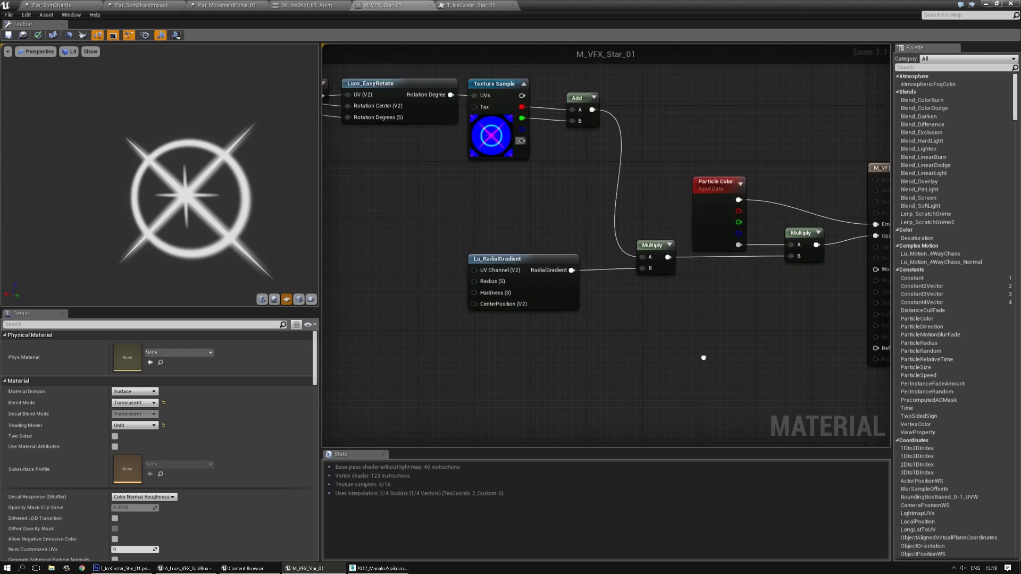
pyautogui.scroll(2, 612, 323)
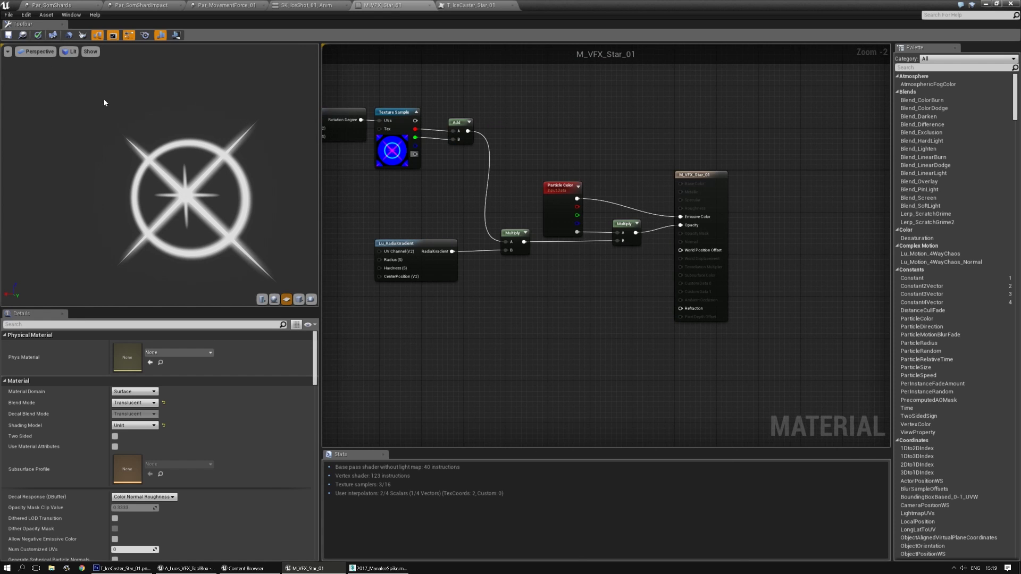
pyautogui.click(7, 35)
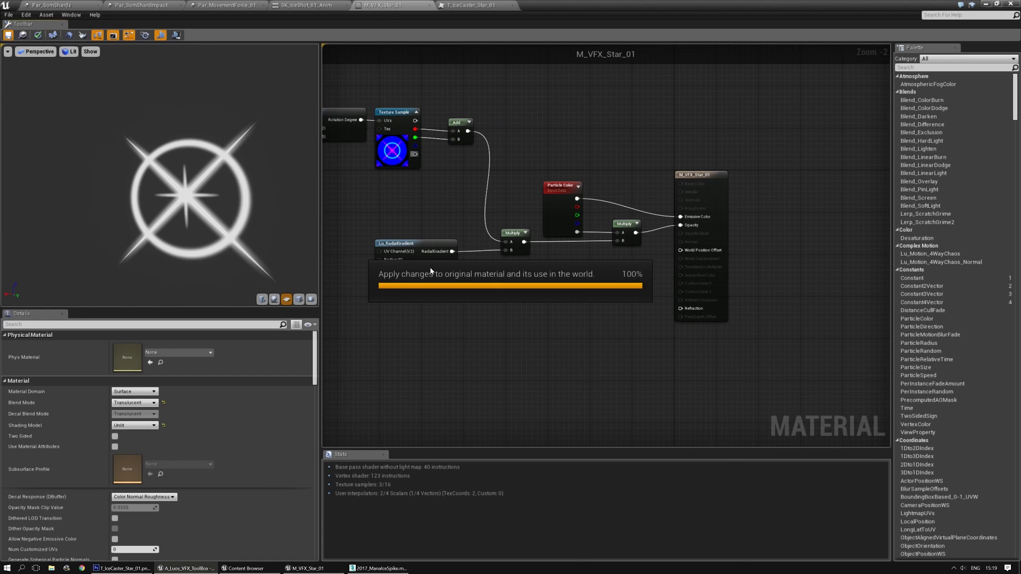
# Add a Luos_TimeSine node, connect it to Lu_RadialGradient's Radius as a trial, and break that connection again
pyautogui.moveTo(405, 292); pyautogui.dragTo(625, 289, button='right')
pyautogui.scroll(2, 625, 288)
pyautogui.rightClick(517, 248)
pyautogui.write('luos time')
pyautogui.press('Return')
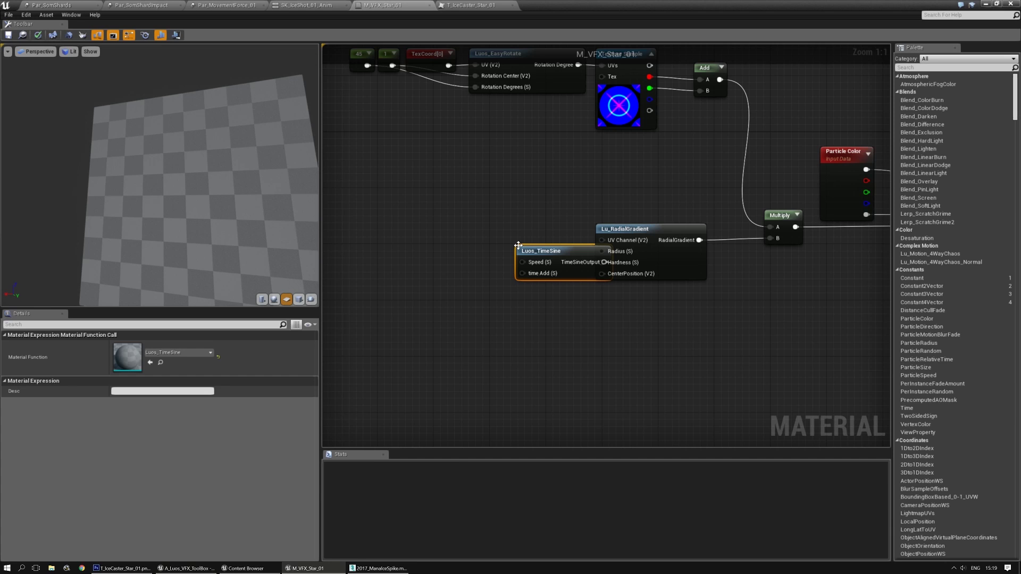
pyautogui.moveTo(556, 248); pyautogui.dragTo(603, 251)
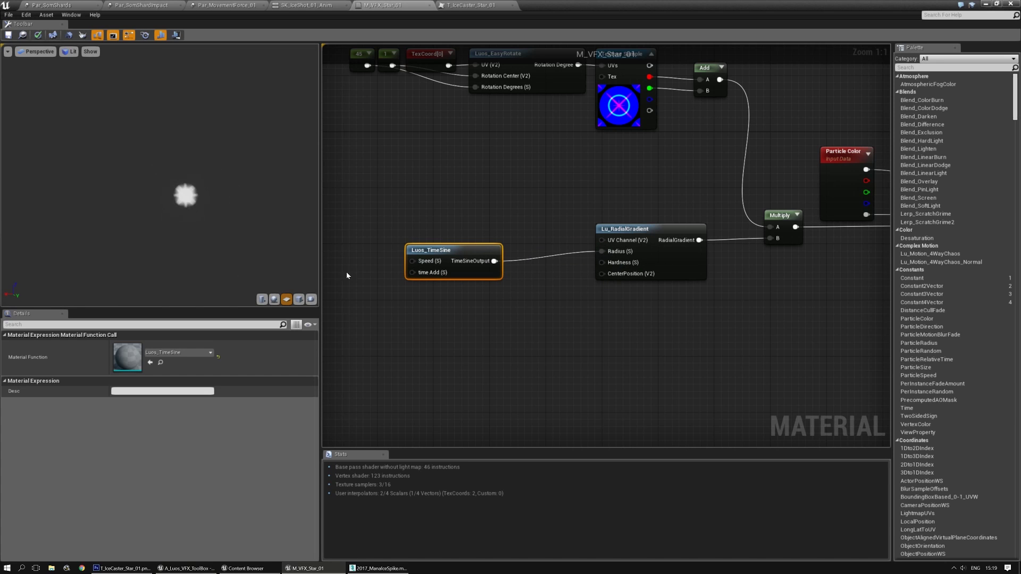
pyautogui.moveTo(493, 322); pyautogui.dragTo(546, 356, button='right')
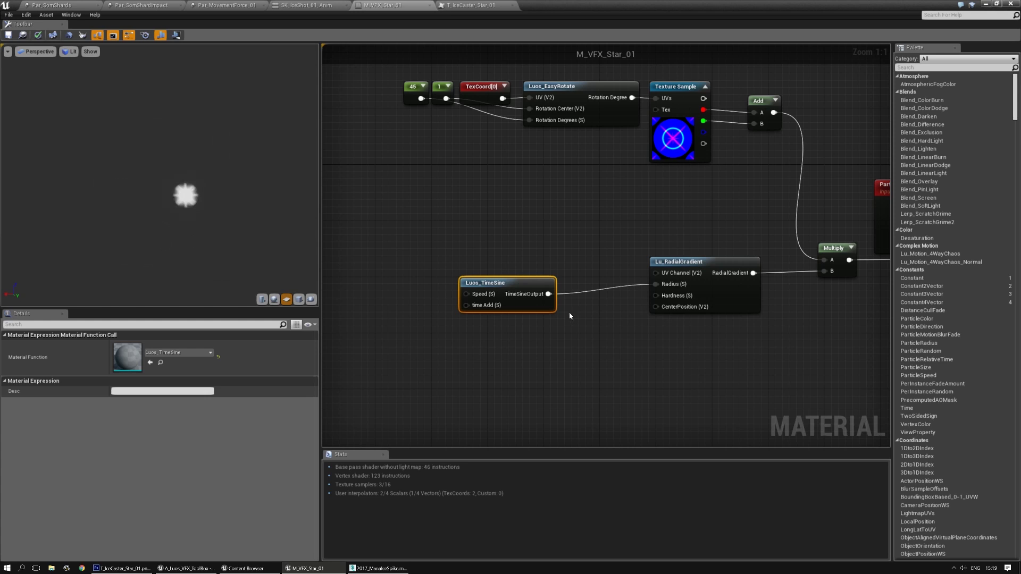
pyautogui.keyDown('alt'); pyautogui.click(656, 285); pyautogui.keyUp('alt')
# Move the row from the 45 constant to the Texture Sample upward, and place a pasted duplicate of it directly beneath
pyautogui.moveTo(386, 122); pyautogui.dragTo(398, 234, button='right')
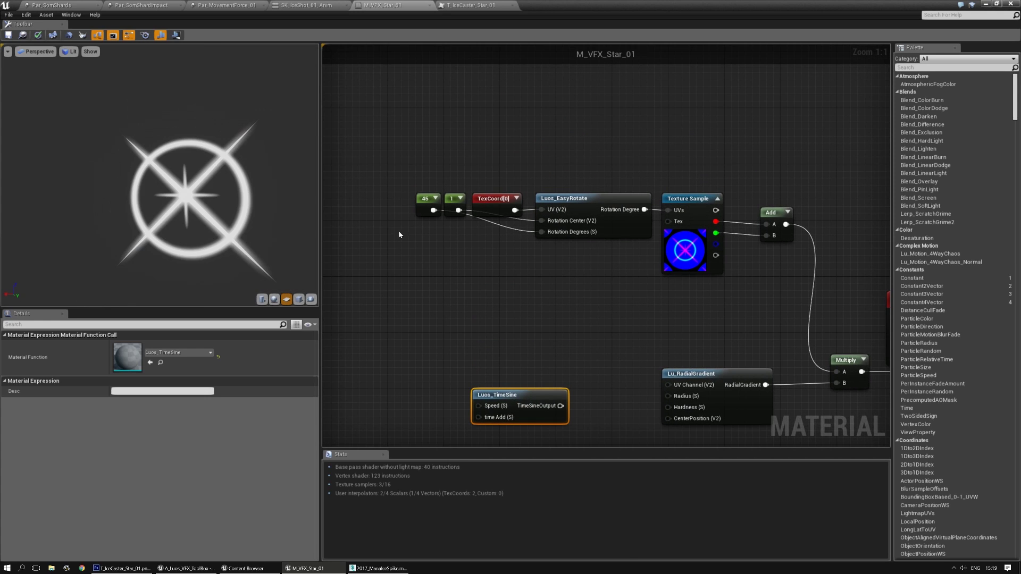
pyautogui.moveTo(381, 159); pyautogui.dragTo(635, 288)
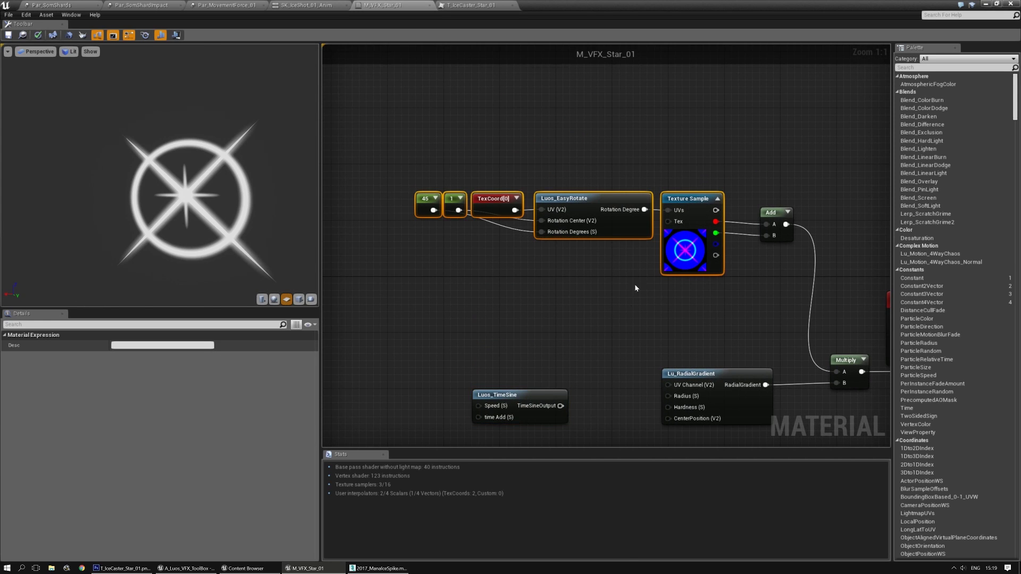
pyautogui.click(598, 273)
pyautogui.moveTo(418, 165); pyautogui.dragTo(736, 280)
pyautogui.moveTo(681, 203); pyautogui.dragTo(659, 140)
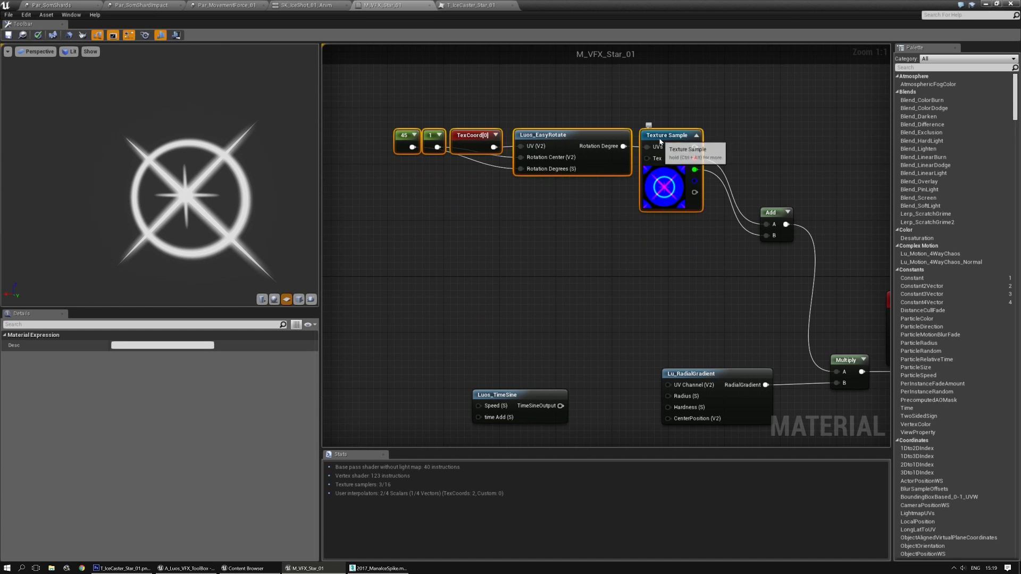
pyautogui.hotkey('ctrl', 'v')
pyautogui.moveTo(702, 271); pyautogui.dragTo(652, 234)
pyautogui.click(522, 311)
# Add a ScaleUVsByCenter node below the duplicate row and delete the Luos_TimeSine node
pyautogui.moveTo(515, 397); pyautogui.dragTo(508, 326)
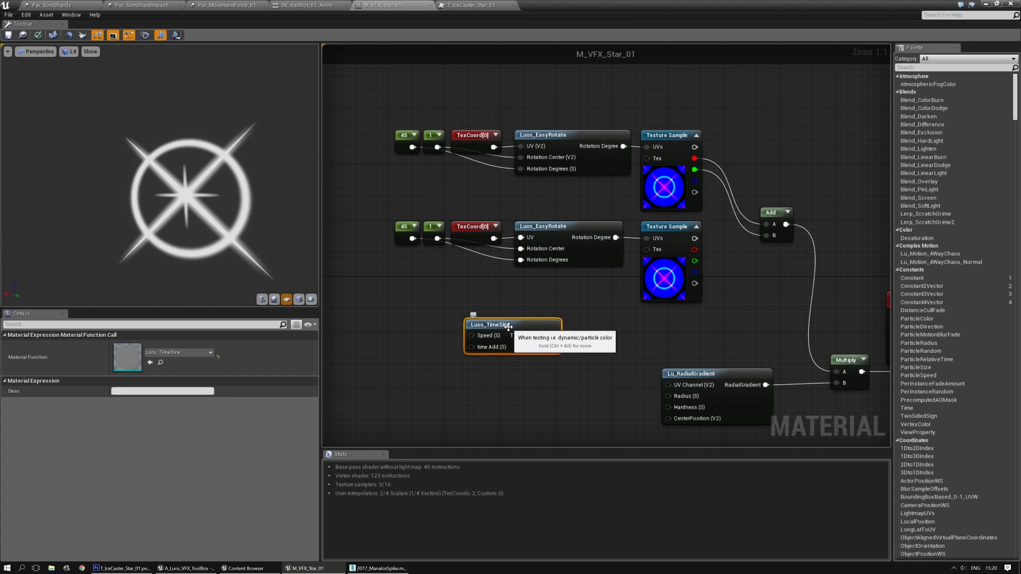
pyautogui.rightClick(457, 297)
pyautogui.write('center')
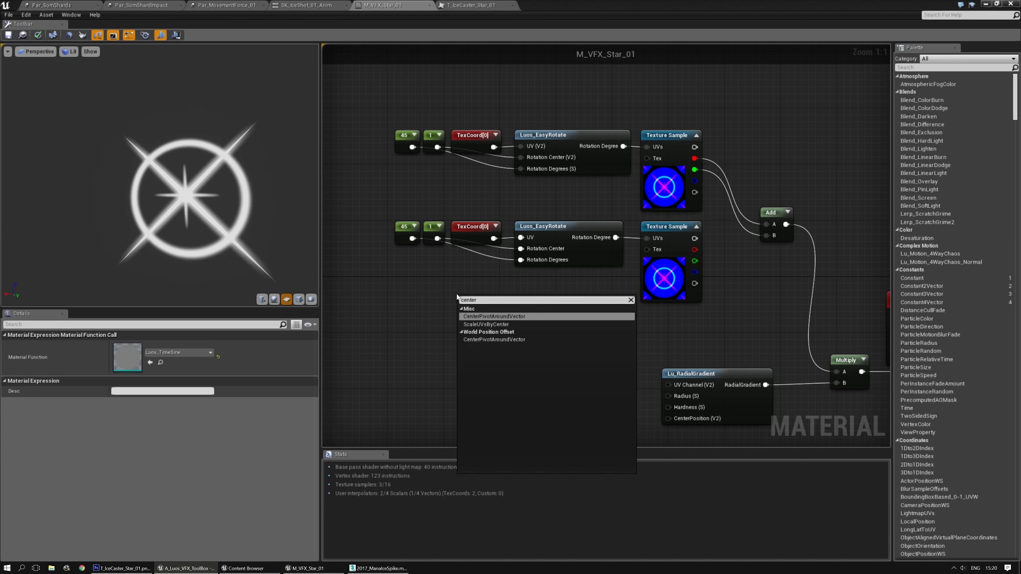
pyautogui.click(486, 324)
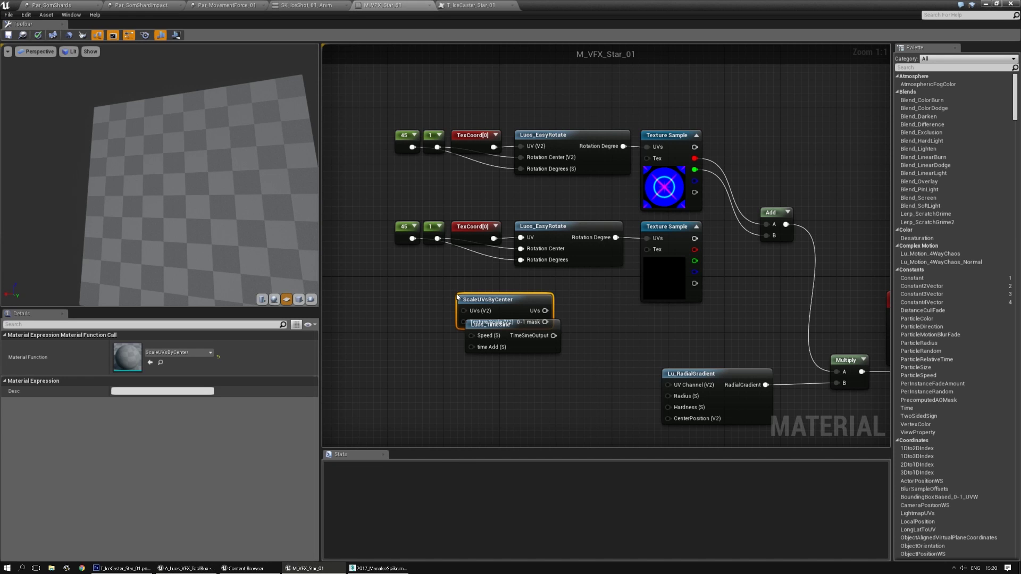
pyautogui.press('Delete')
pyautogui.moveTo(505, 305); pyautogui.dragTo(536, 310)
# Shift the duplicate rotation nodes away from their Texture Sample and wire ScaleUVsByCenter between Luos_EasyRotate and the sample's UVs
pyautogui.moveTo(367, 217); pyautogui.dragTo(556, 268)
pyautogui.moveTo(580, 232); pyautogui.dragTo(492, 315)
pyautogui.click(450, 244)
pyautogui.moveTo(574, 314); pyautogui.dragTo(646, 240)
# Add a Multiply node, connect the duplicate Texture Sample's green channel to its A input, and preview the node
pyautogui.click(729, 273)
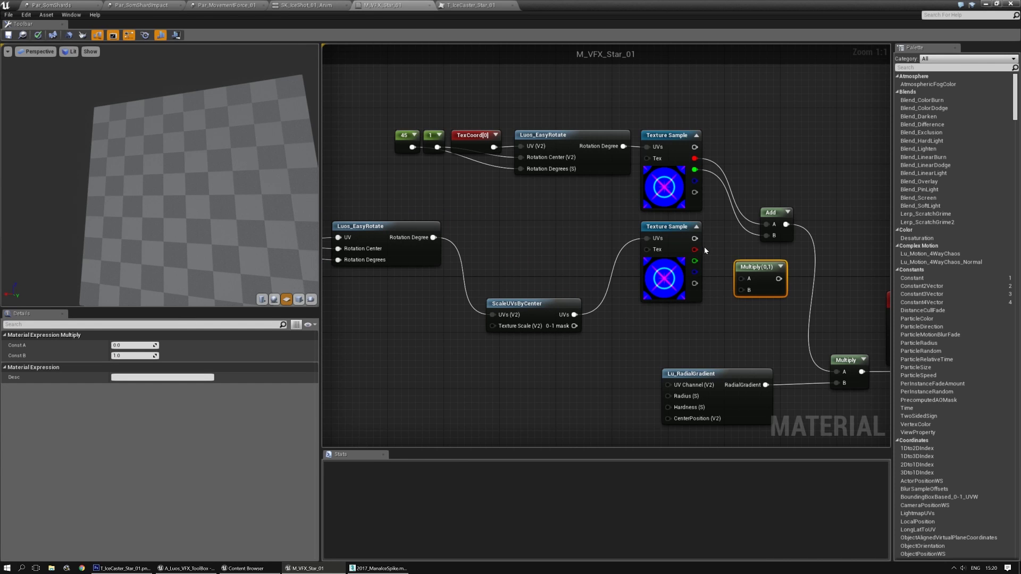
pyautogui.moveTo(694, 261); pyautogui.dragTo(741, 279)
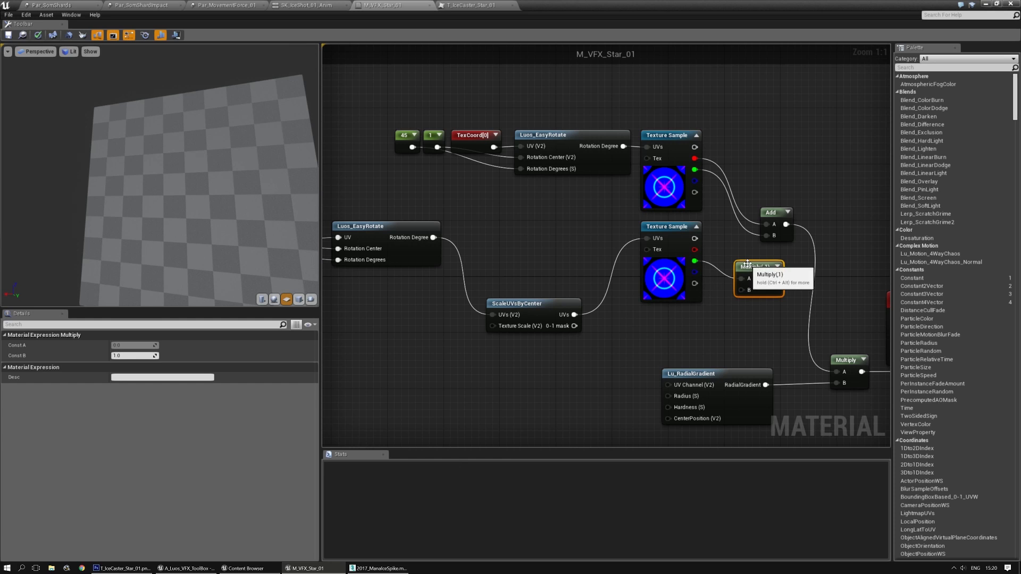
pyautogui.press('space')
# Add a DebugTimeSine node beside ScaleUVsByCenter
pyautogui.moveTo(487, 221); pyautogui.dragTo(599, 214, button='right')
pyautogui.moveTo(560, 323); pyautogui.dragTo(554, 260, button='right')
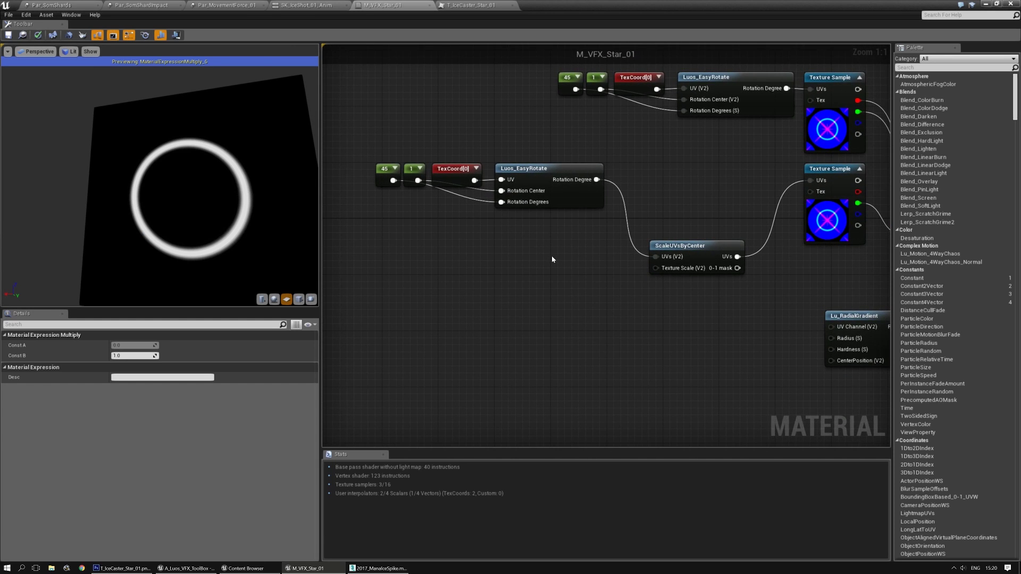
pyautogui.rightClick(553, 259)
pyautogui.write('luos time')
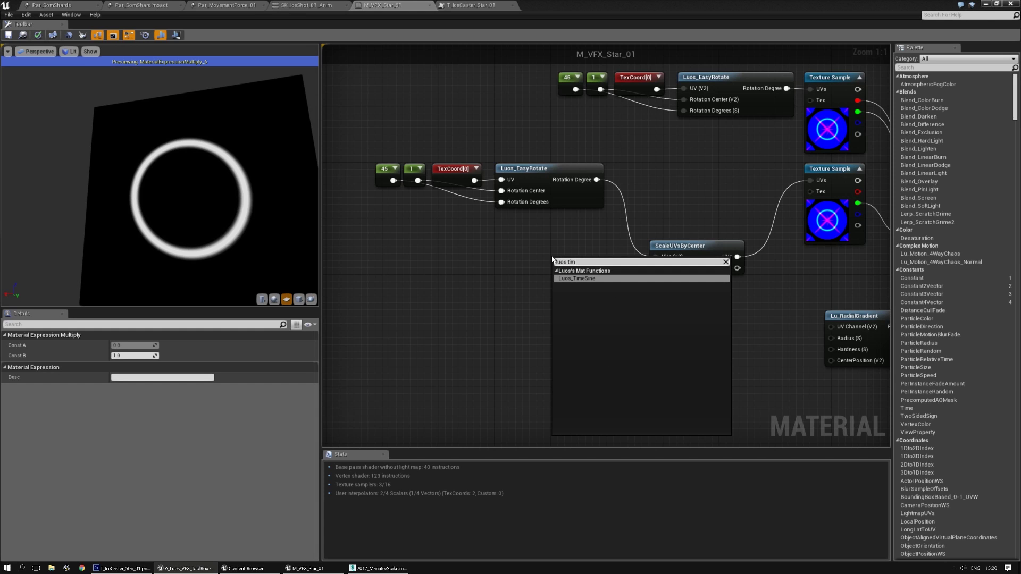
pyautogui.press('BackSpace')
pyautogui.press('BackSpace')
pyautogui.press('BackSpace')
pyautogui.press('BackSpace')
pyautogui.press('BackSpace')
pyautogui.press('BackSpace')
pyautogui.press('BackSpace')
pyautogui.press('BackSpace')
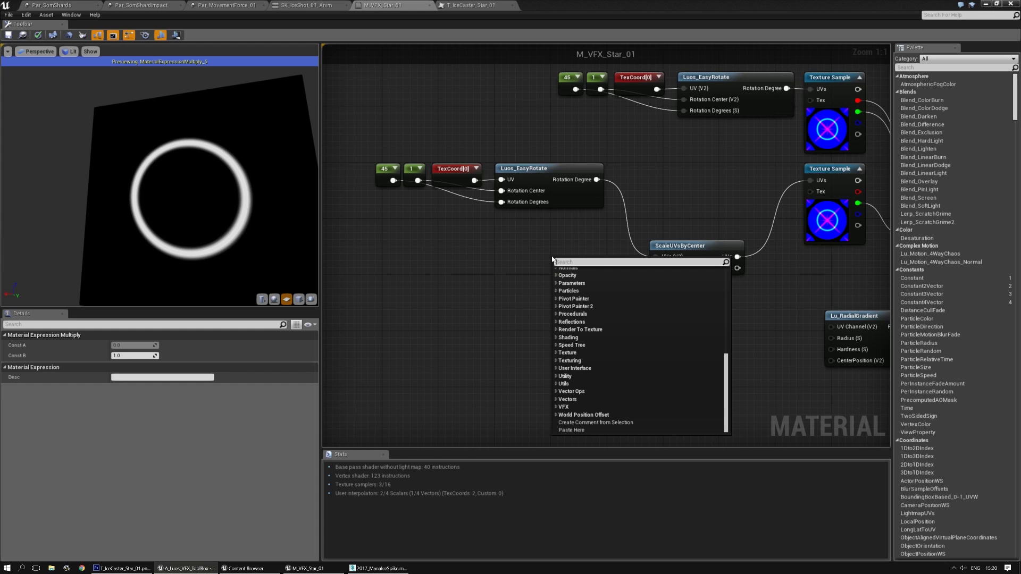
pyautogui.write('debug time')
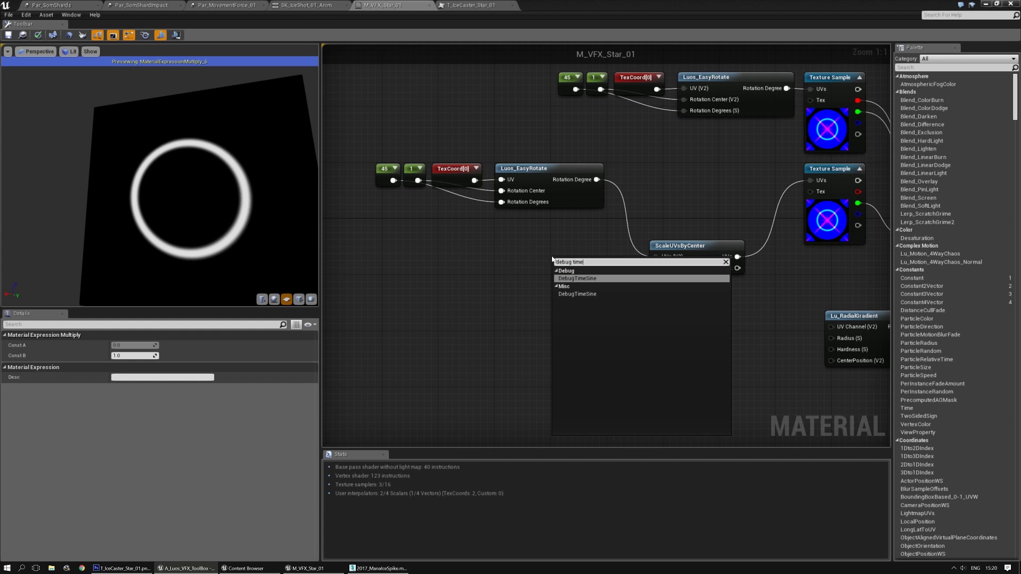
pyautogui.press('Return')
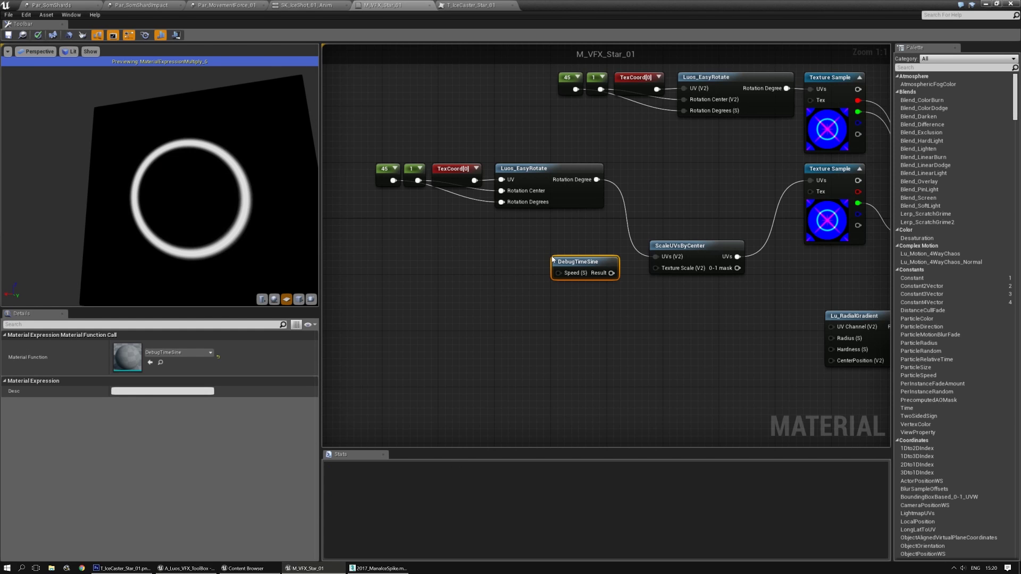
# Add a Luos_TimeSine node below DebugTimeSine
pyautogui.rightClick(598, 309)
pyautogui.write('luos time')
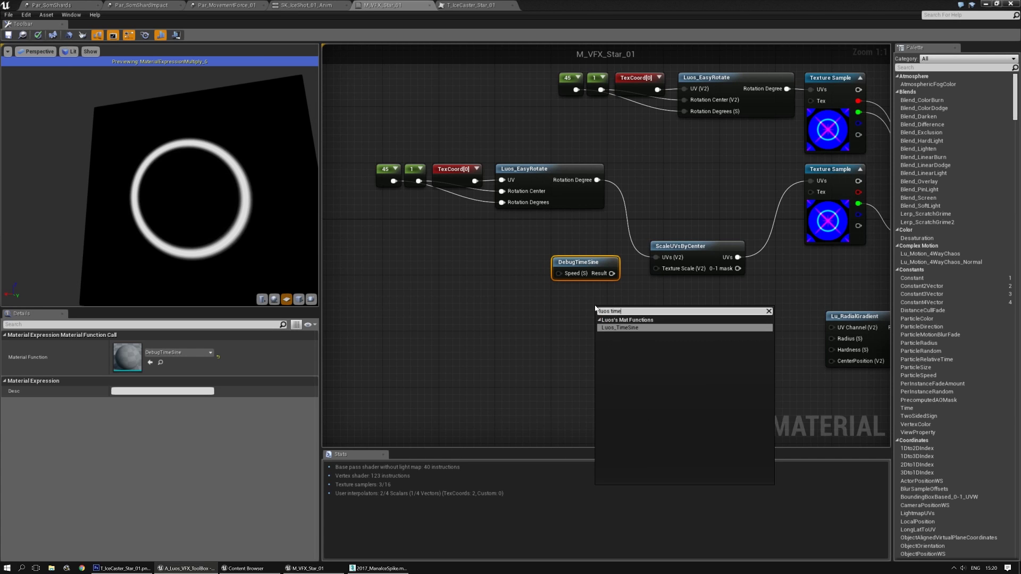
pyautogui.press('Return')
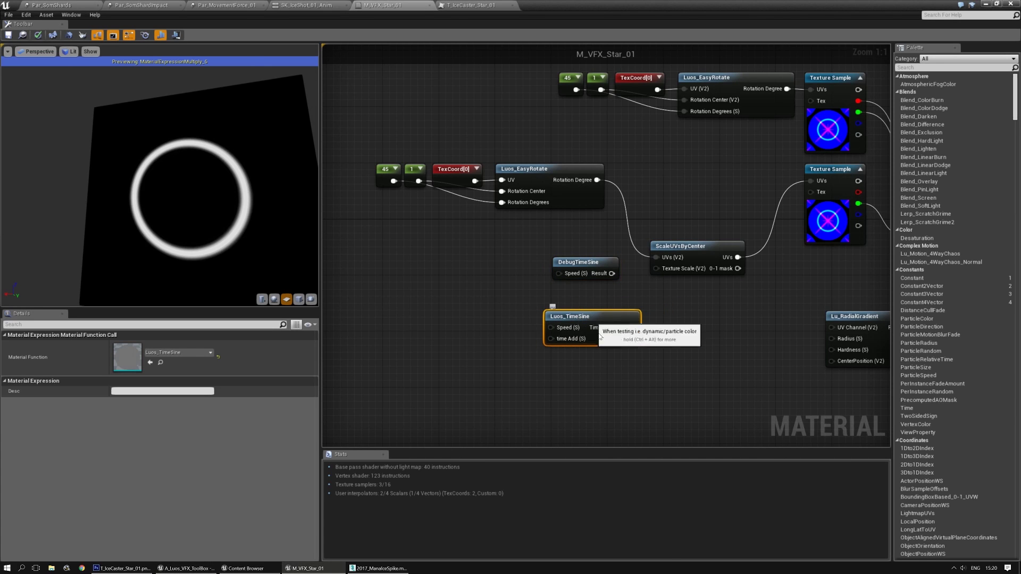
# Open the Luos_TimeSine material function, examine how its sine output is built, and return to M_VFX_Star_01
pyautogui.doubleClick(583, 318)
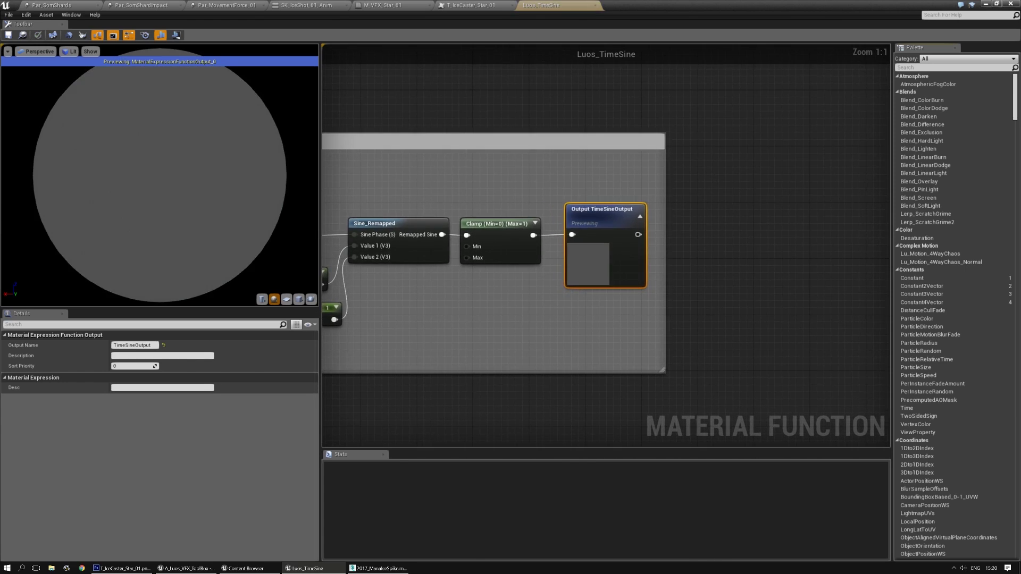
pyautogui.click(556, 154)
pyautogui.click(488, 193)
pyautogui.click(814, 274)
pyautogui.moveTo(824, 265); pyautogui.dragTo(682, 268, button='right')
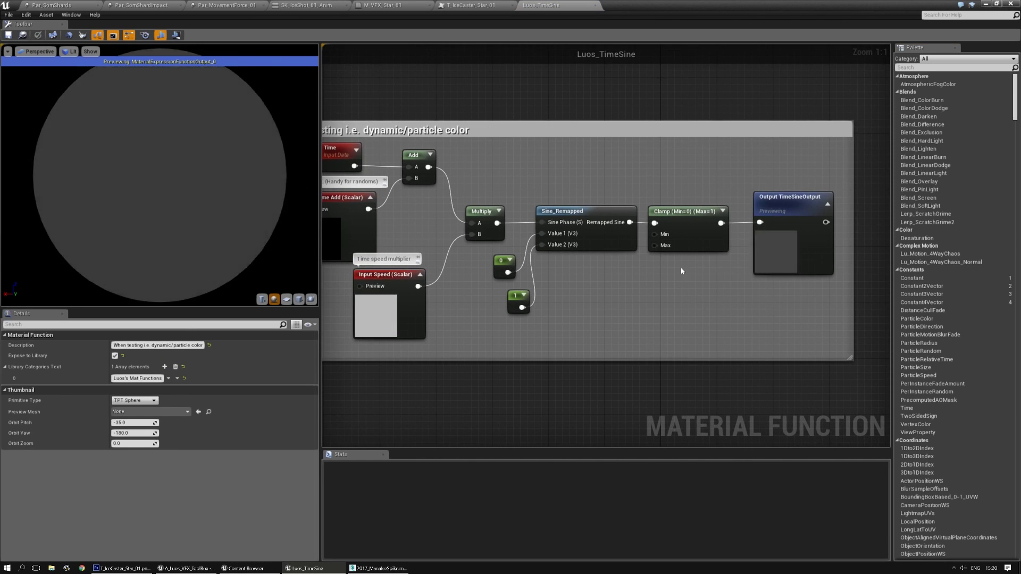
pyautogui.click(595, 5)
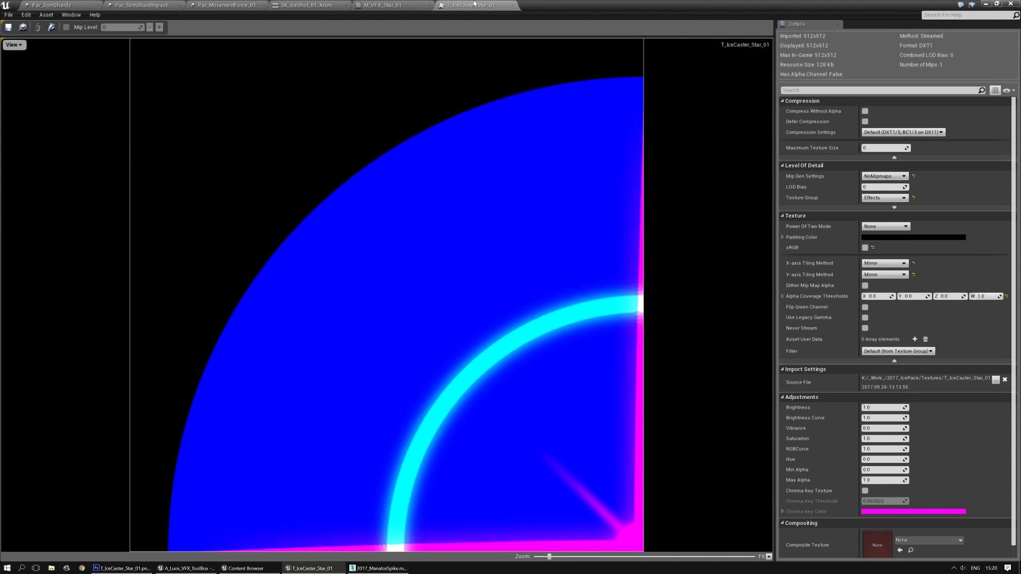
pyautogui.click(380, 5)
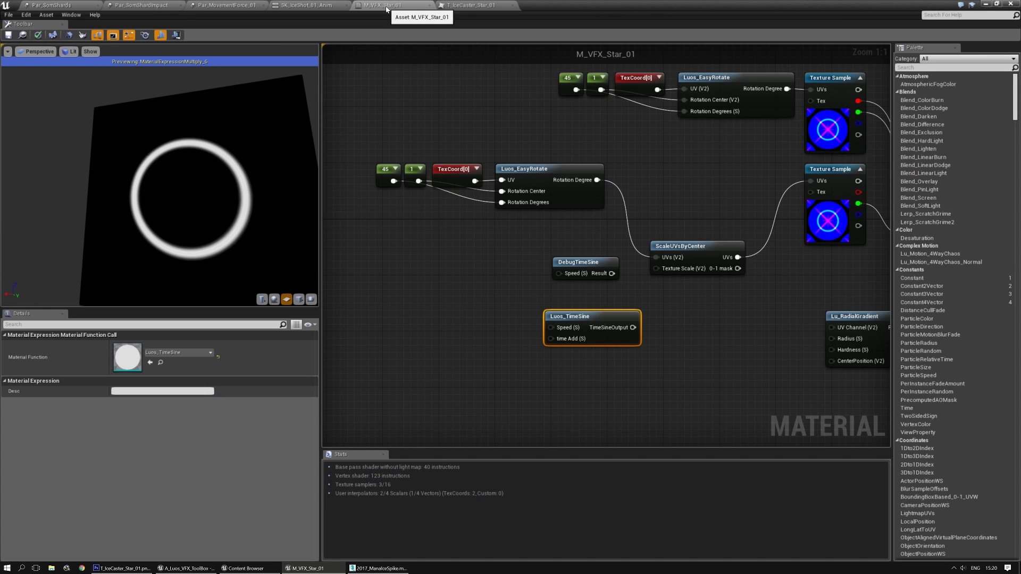
# Connect Luos_TimeSine's output to ScaleUVsByCenter's Texture Scale and orbit the preview to check the scaling
pyautogui.click(651, 343)
pyautogui.moveTo(633, 328); pyautogui.dragTo(656, 268)
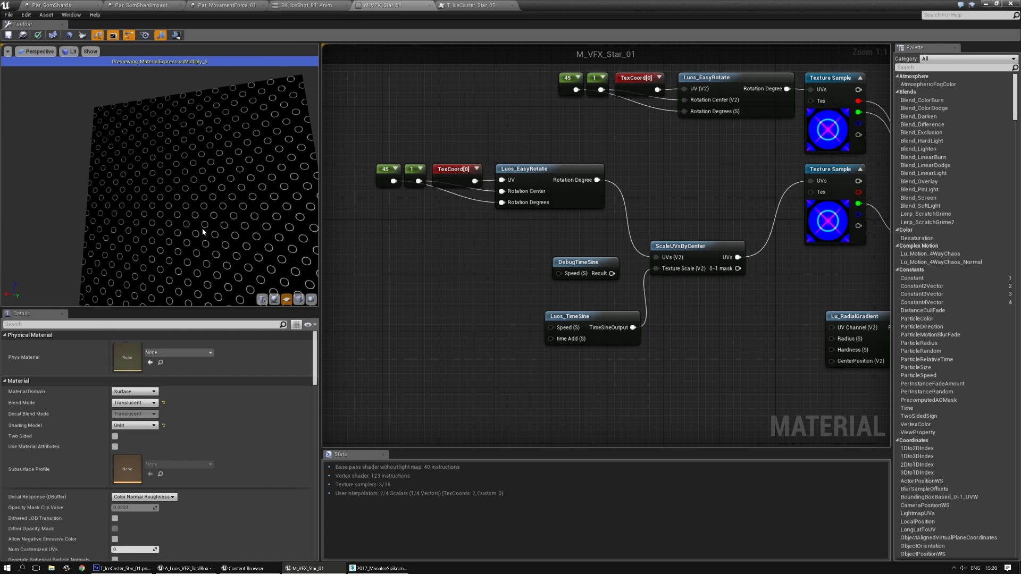
pyautogui.moveTo(207, 230); pyautogui.dragTo(215, 204)
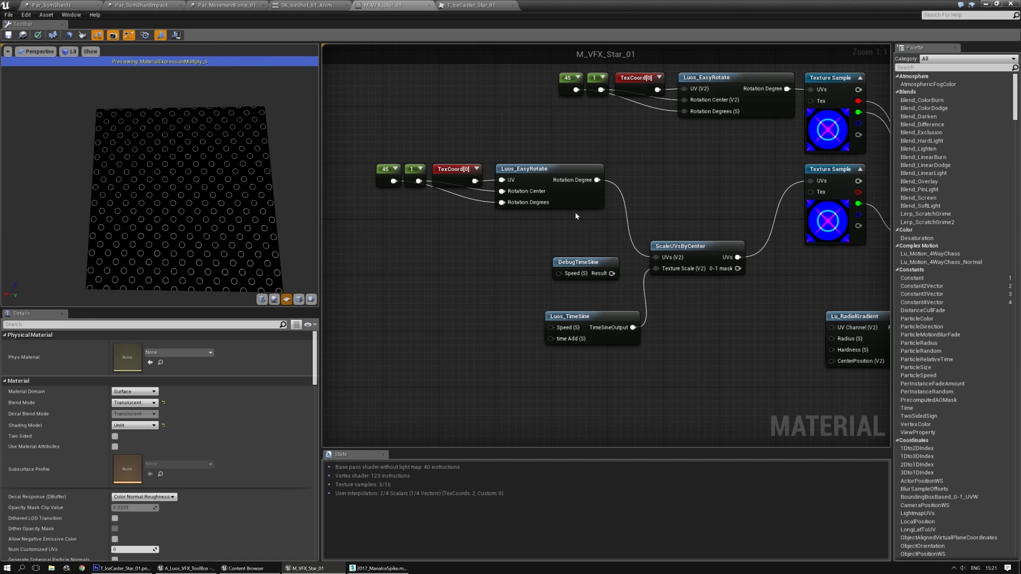
# Disconnect the duplicate Luos_EasyRotate from ScaleUVsByCenter, and regroup the scaling and time nodes below the rotation row
pyautogui.keyDown('alt'); pyautogui.click(597, 180); pyautogui.keyUp('alt')
pyautogui.moveTo(583, 262); pyautogui.dragTo(455, 267)
pyautogui.moveTo(678, 248); pyautogui.dragTo(620, 333)
pyautogui.moveTo(706, 309); pyautogui.dragTo(502, 321)
pyautogui.click(582, 275)
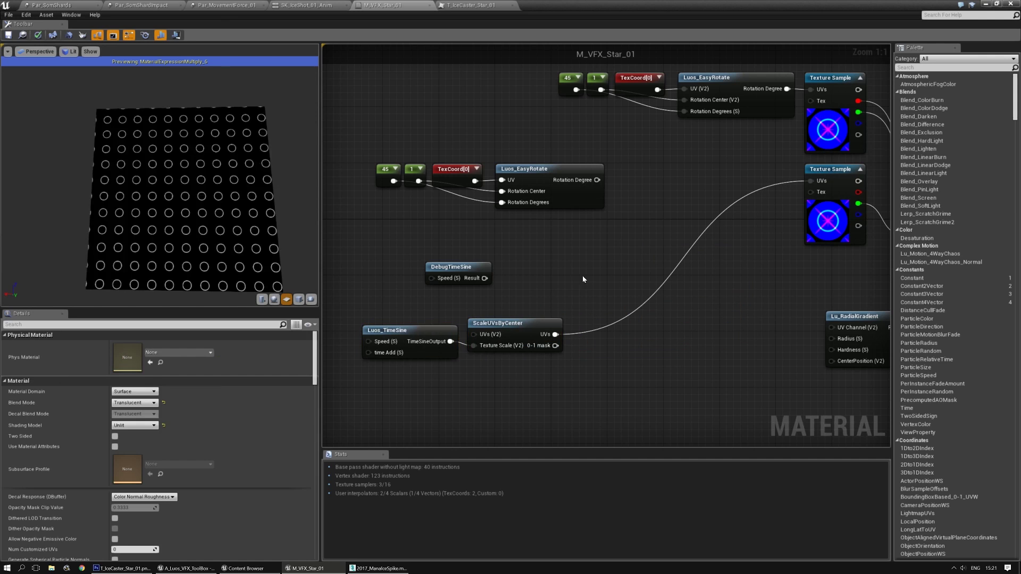
# Rearrange the duplicate rotation nodes and connect their TexCoord to ScaleUVsByCenter's UVs input
pyautogui.moveTo(536, 158); pyautogui.dragTo(352, 214)
pyautogui.moveTo(553, 173); pyautogui.dragTo(630, 187)
pyautogui.click(575, 263)
pyautogui.moveTo(514, 183); pyautogui.dragTo(461, 277)
pyautogui.moveTo(475, 337); pyautogui.dragTo(474, 334)
# Try routing ScaleUVsByCenter through Luos_EasyRotate's UV input into the duplicate Texture Sample, and undo that rewiring
pyautogui.keyDown('alt'); pyautogui.click(579, 194); pyautogui.keyUp('alt')
pyautogui.keyDown('ctrl'); pyautogui.moveTo(555, 334); pyautogui.dragTo(565, 315); pyautogui.keyUp('ctrl')
pyautogui.moveTo(579, 203); pyautogui.dragTo(579, 194)
pyautogui.moveTo(675, 194); pyautogui.dragTo(811, 181)
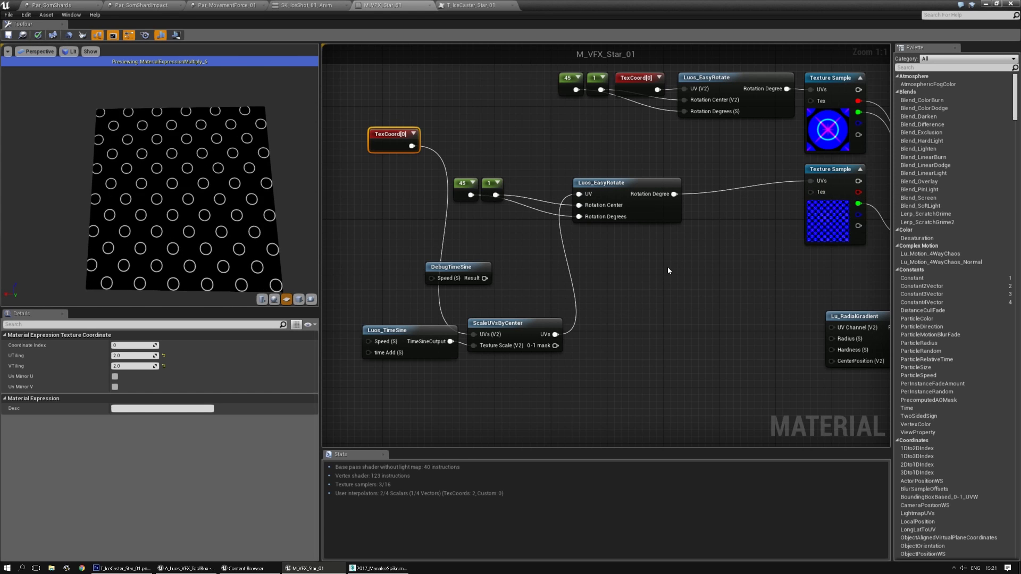
pyautogui.hotkey('ctrl', 'z')
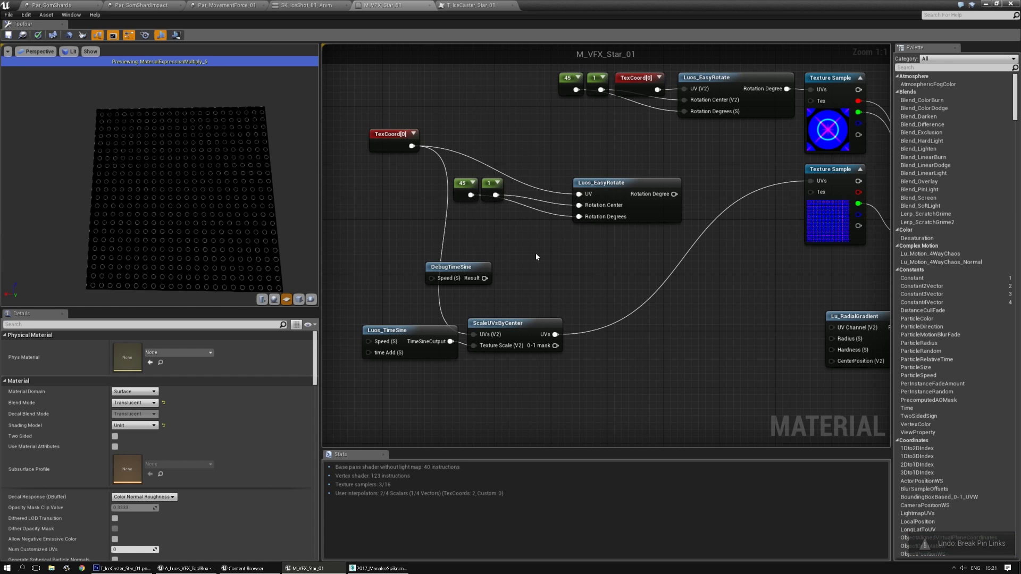
# Delete the duplicate Texture Sample and its Multiply, plus the duplicate rotation, time and ScaleUVsByCenter nodes
pyautogui.moveTo(706, 173); pyautogui.dragTo(634, 200, button='right')
pyautogui.moveTo(838, 217); pyautogui.dragTo(691, 279)
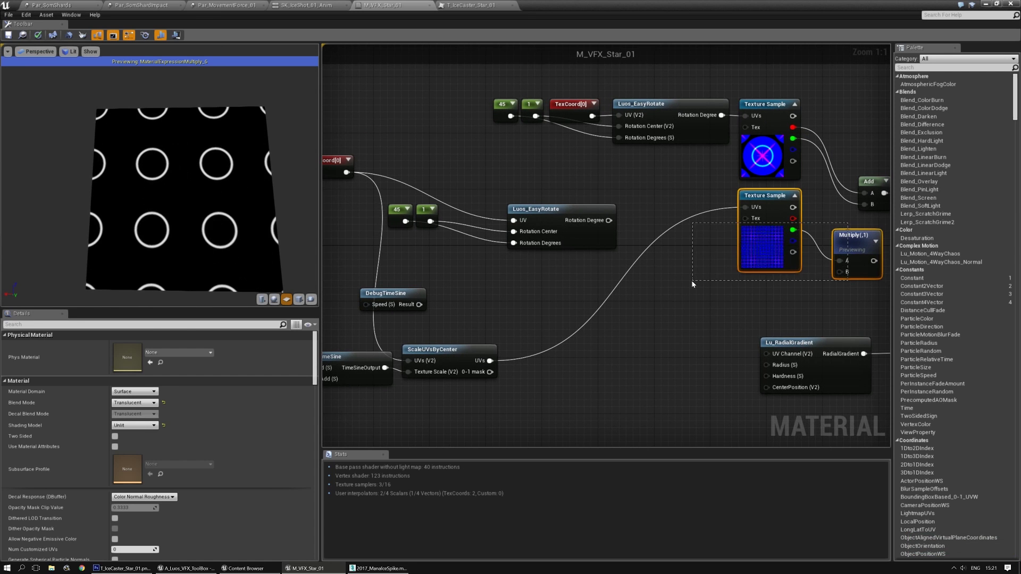
pyautogui.press('Delete')
pyautogui.moveTo(657, 198); pyautogui.dragTo(386, 359)
pyautogui.moveTo(510, 311); pyautogui.dragTo(601, 310, button='right')
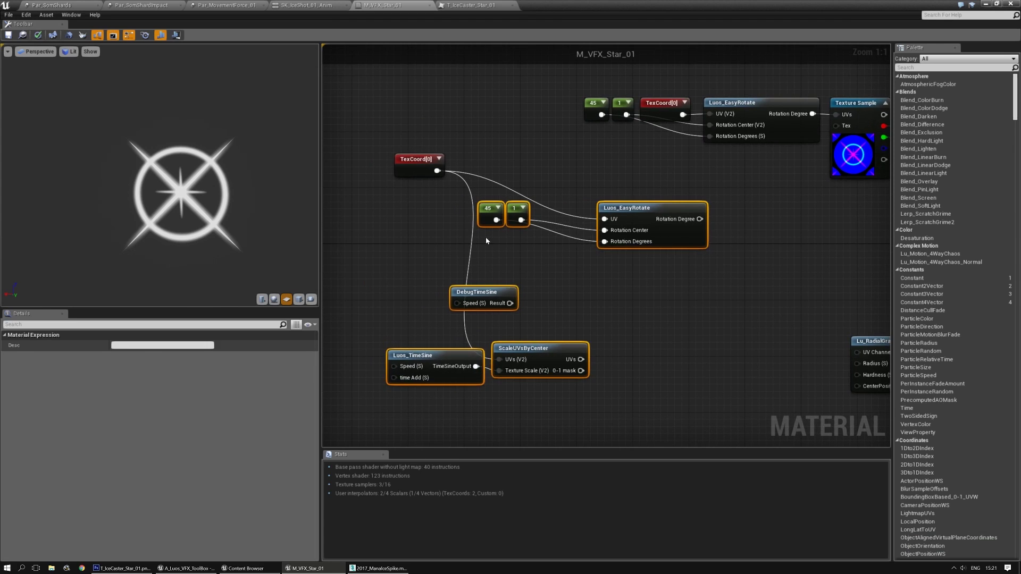
pyautogui.press('Delete')
# Move the Add node up beside the Texture Sample's outputs and save the material
pyautogui.moveTo(446, 200); pyautogui.dragTo(318, 302, button='right')
pyautogui.scroll(1, 405, 281)
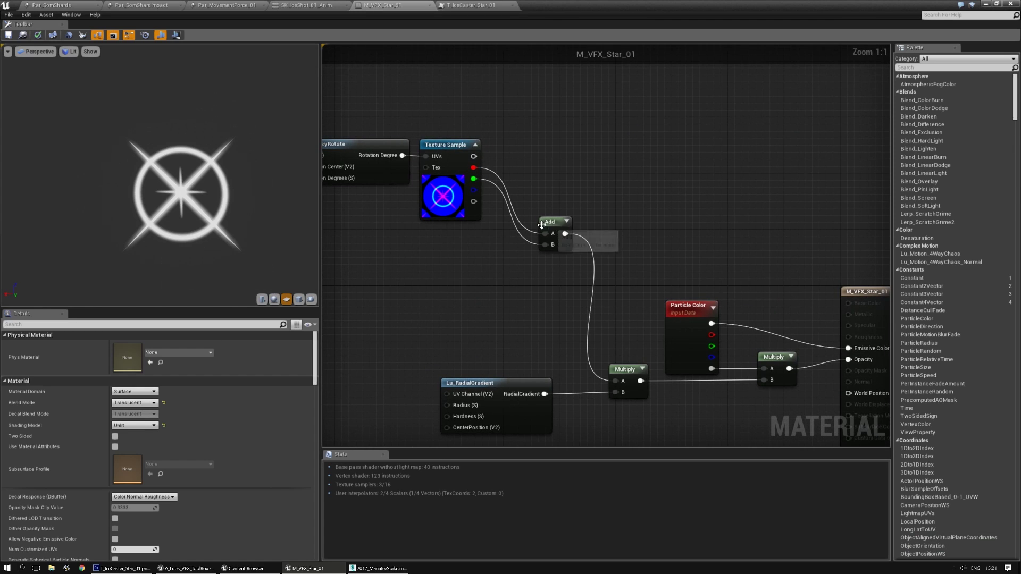
pyautogui.moveTo(540, 223); pyautogui.dragTo(540, 164)
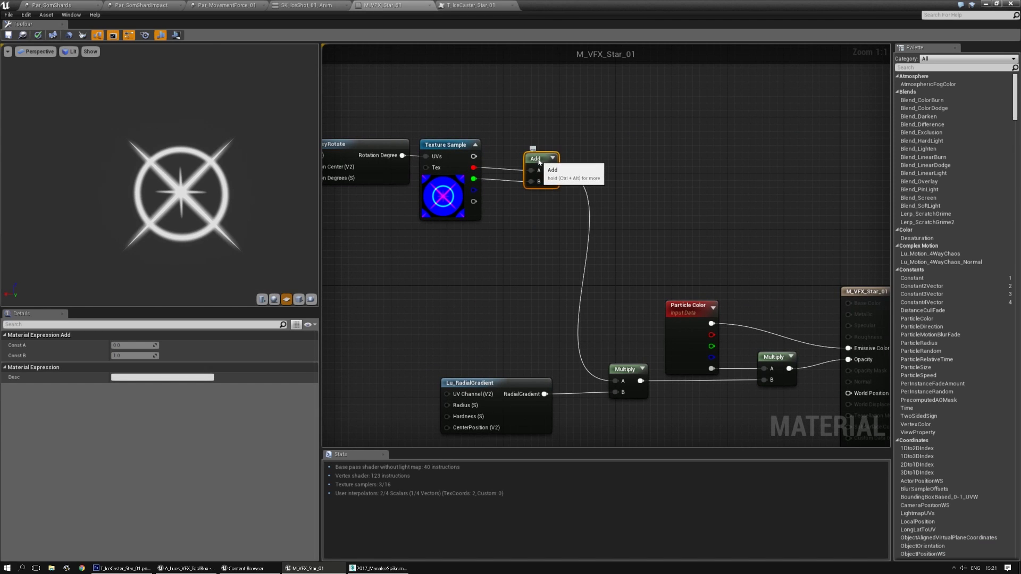
pyautogui.click(496, 258)
pyautogui.scroll(-2, 497, 257)
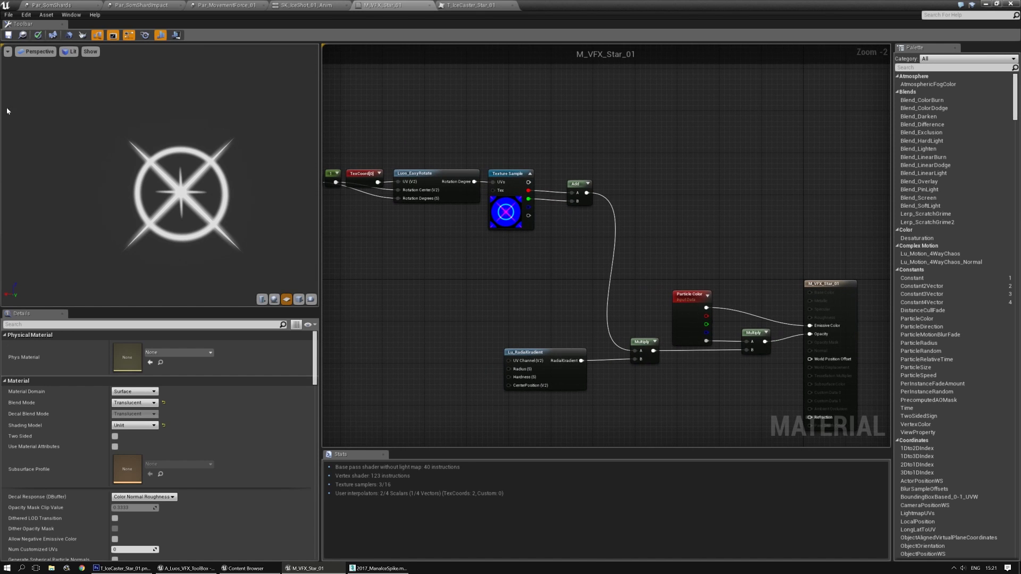
pyautogui.click(8, 36)
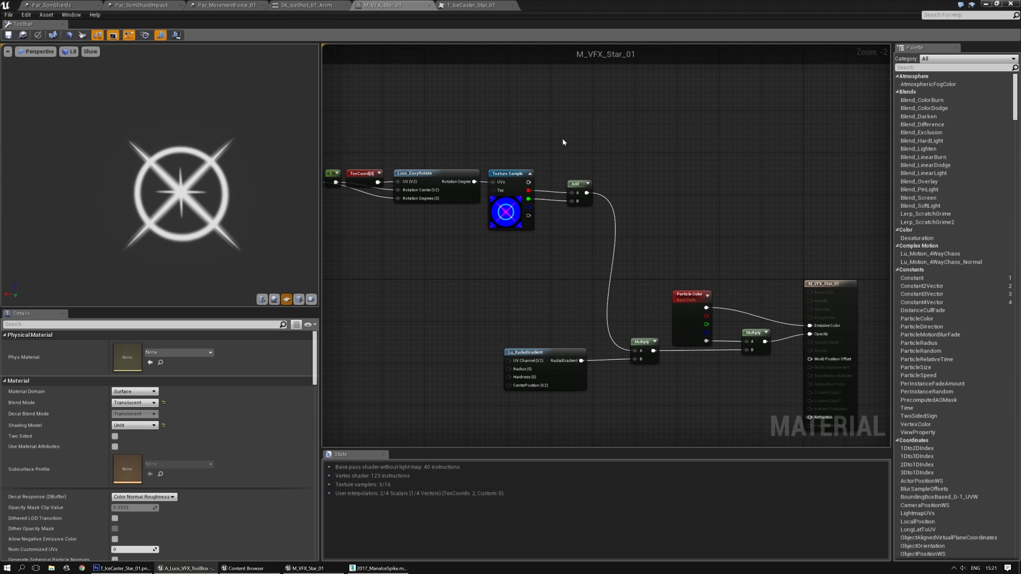
# Add a Luos_TimeSine function and connect its output to Lu_RadialGradient's Radius input
pyautogui.moveTo(502, 337); pyautogui.dragTo(587, 169, button='right')
pyautogui.scroll(2, 578, 173)
pyautogui.moveTo(535, 207); pyautogui.dragTo(543, 229, button='right')
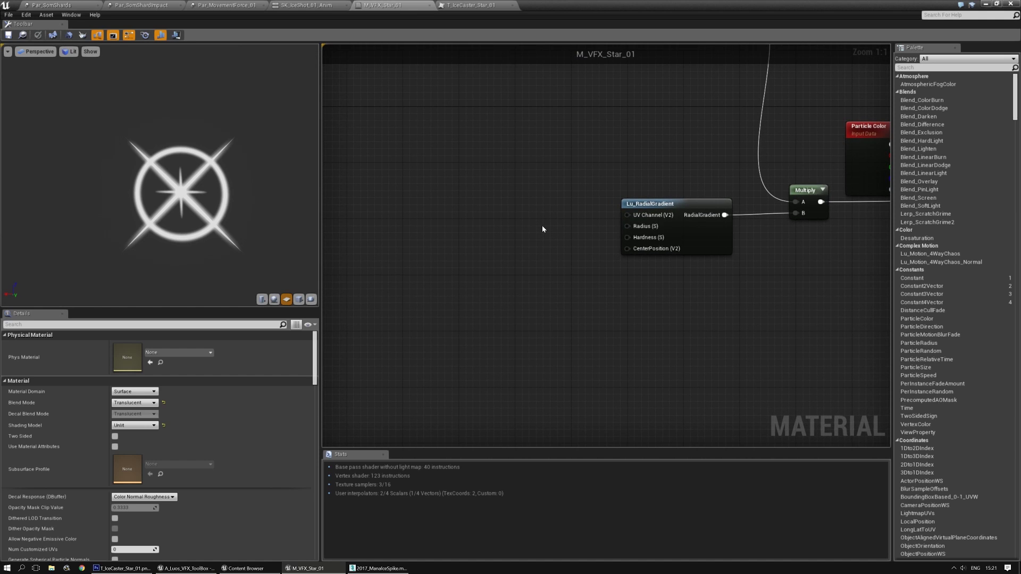
pyautogui.rightClick(542, 229)
pyautogui.write('lu')
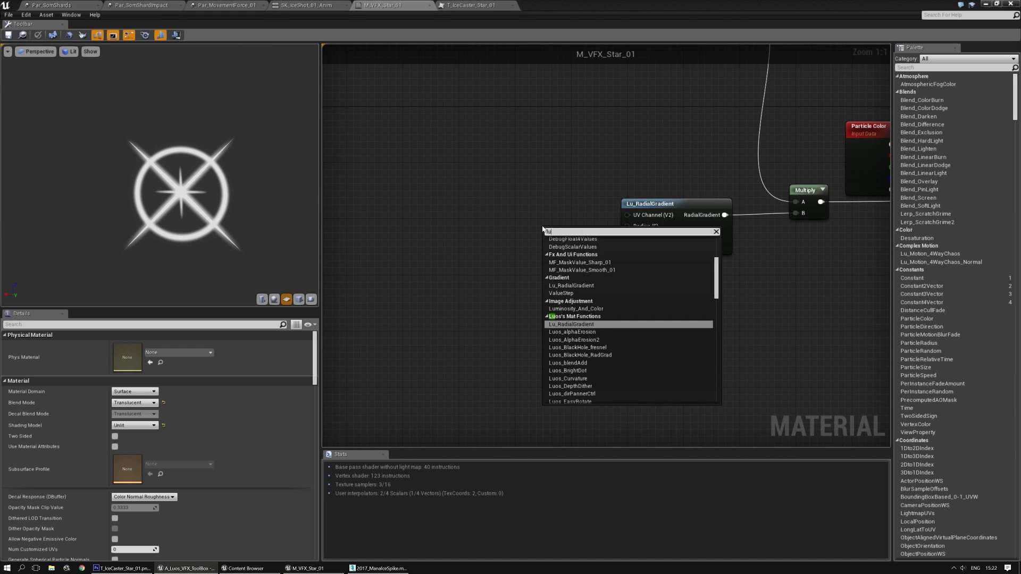
pyautogui.write('ostim')
pyautogui.press('Return')
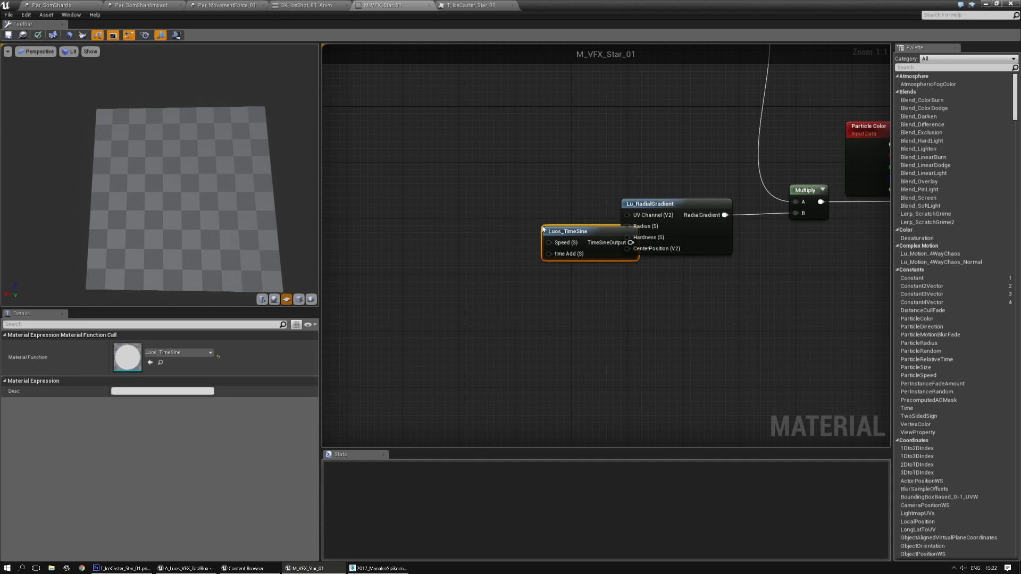
pyautogui.moveTo(579, 230); pyautogui.dragTo(630, 228)
pyautogui.click(574, 238)
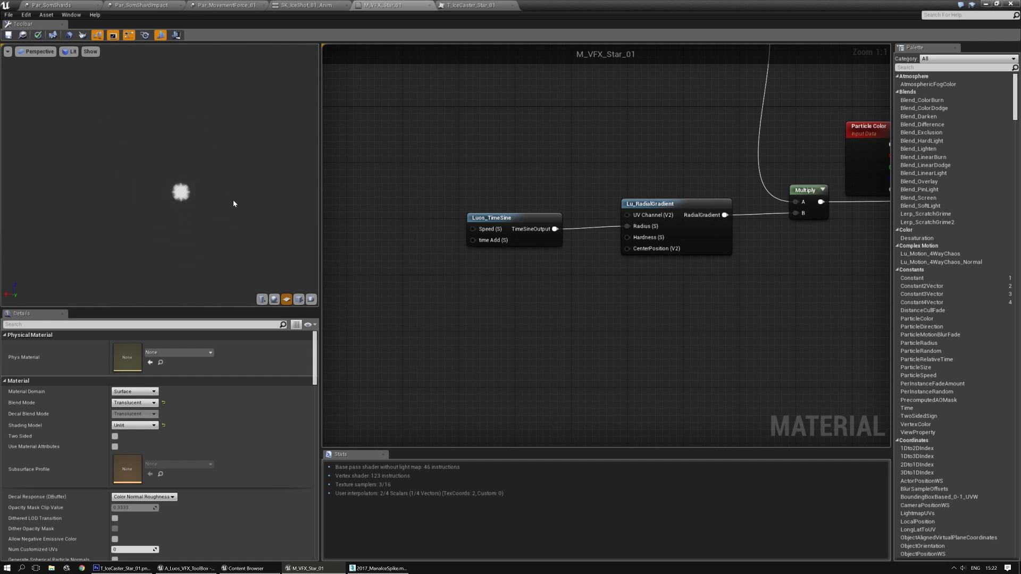
# Make room before Lu_RadialGradient by shifting Luos_TimeSine away, and add a LinearInterpolate node near them
pyautogui.moveTo(522, 217); pyautogui.dragTo(492, 216)
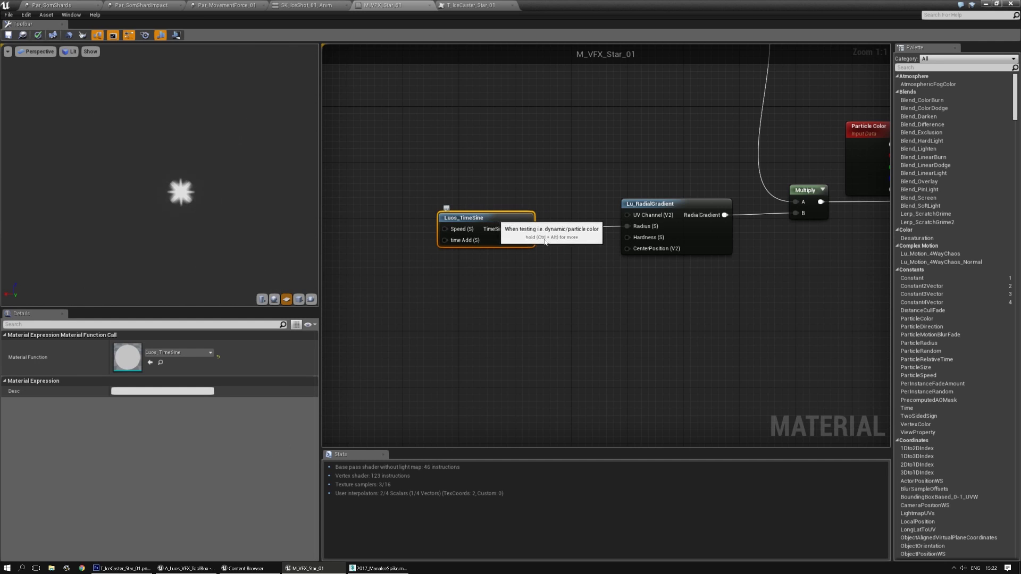
pyautogui.rightClick(564, 255)
pyautogui.scroll(-15, 564, 256)
pyautogui.write('lerp')
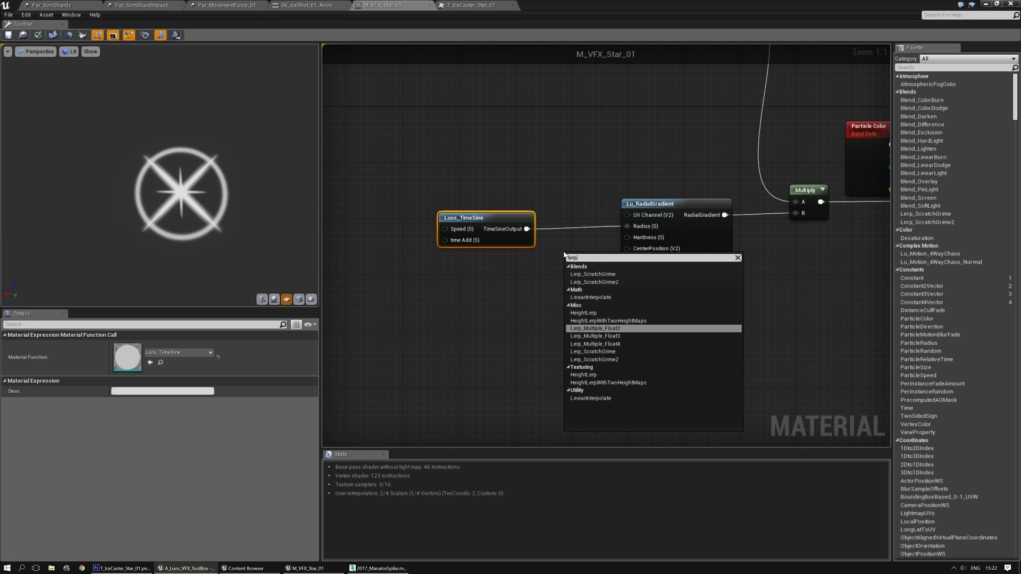
pyautogui.press('Up')
pyautogui.press('Up')
pyautogui.press('Up')
pyautogui.press('Return')
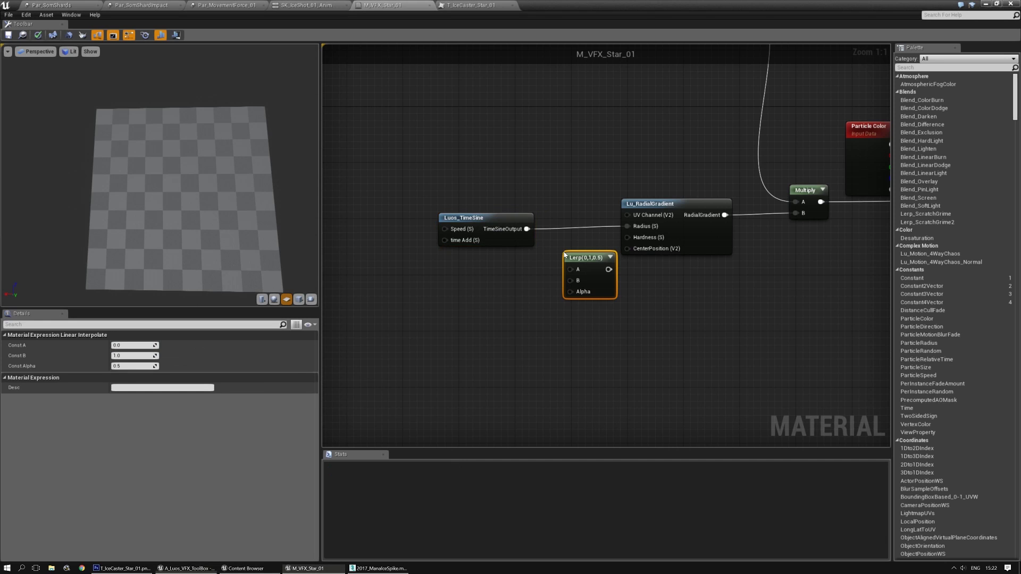
pyautogui.click(460, 289)
pyautogui.press('l')
pyautogui.click(461, 289)
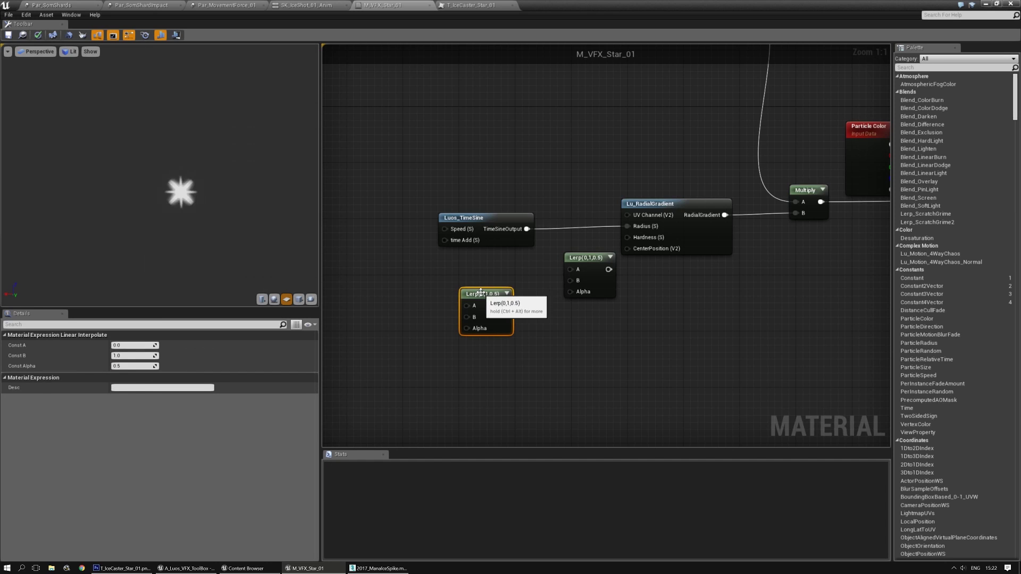
pyautogui.press('Delete')
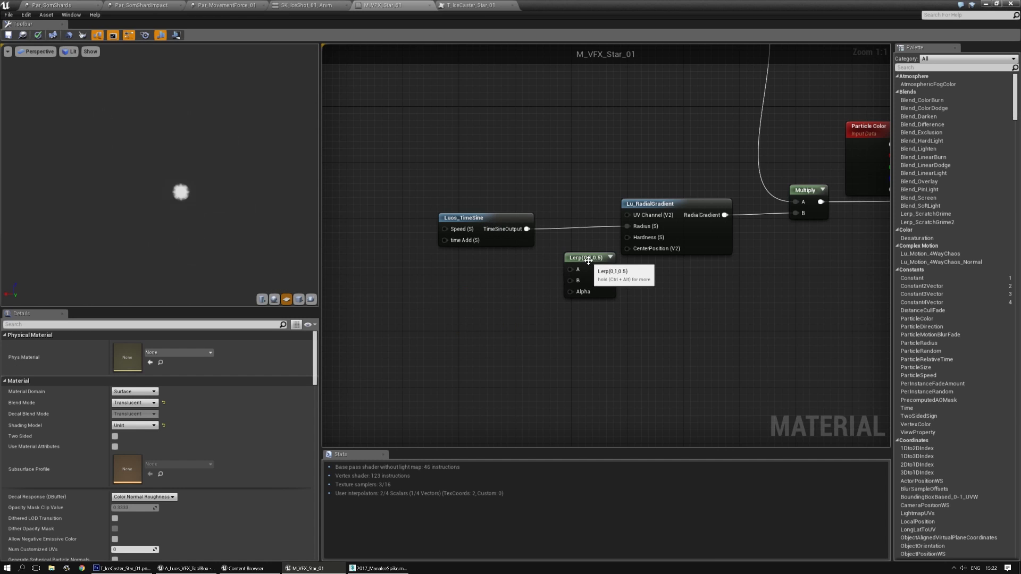
# Set the Lerp's Const B to 0.5 and route Luos_TimeSine through its Alpha into Lu_RadialGradient's Radius, placing it between them
pyautogui.click(590, 274)
pyautogui.click(136, 355)
pyautogui.write('0.5')
pyautogui.press('Return')
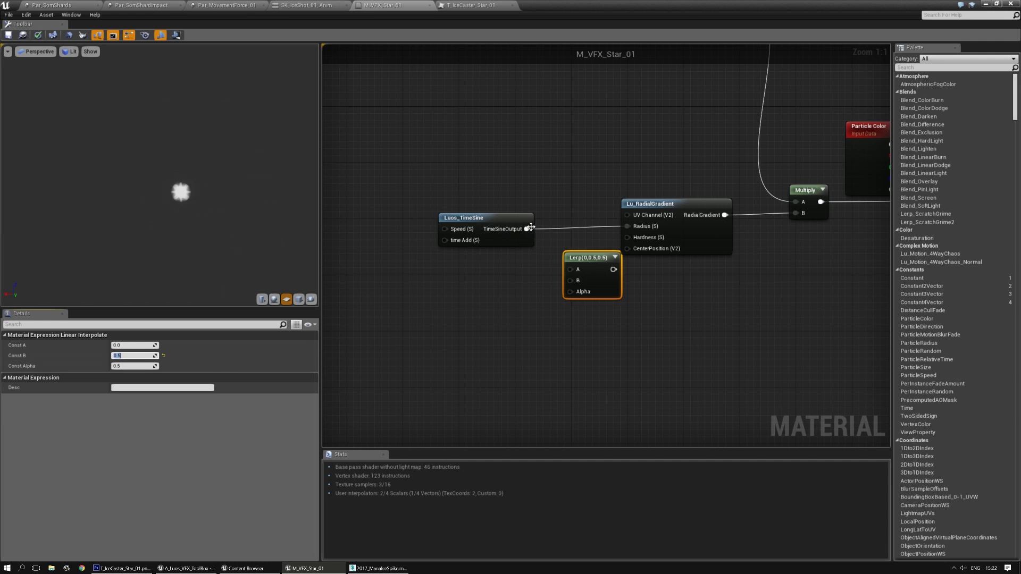
pyautogui.moveTo(526, 229); pyautogui.dragTo(539, 259)
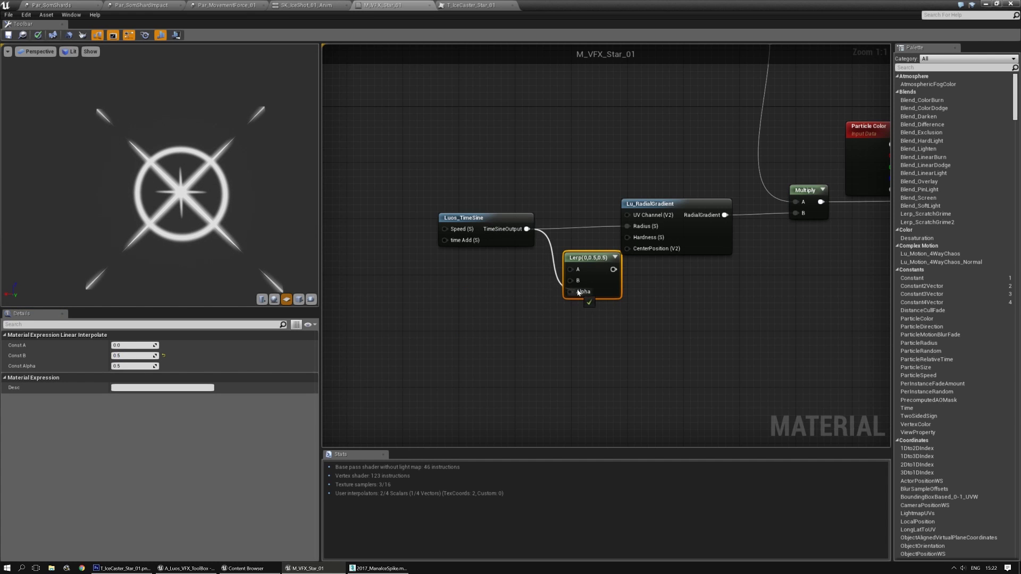
pyautogui.moveTo(613, 269); pyautogui.dragTo(627, 227)
pyautogui.moveTo(588, 259); pyautogui.dragTo(567, 206)
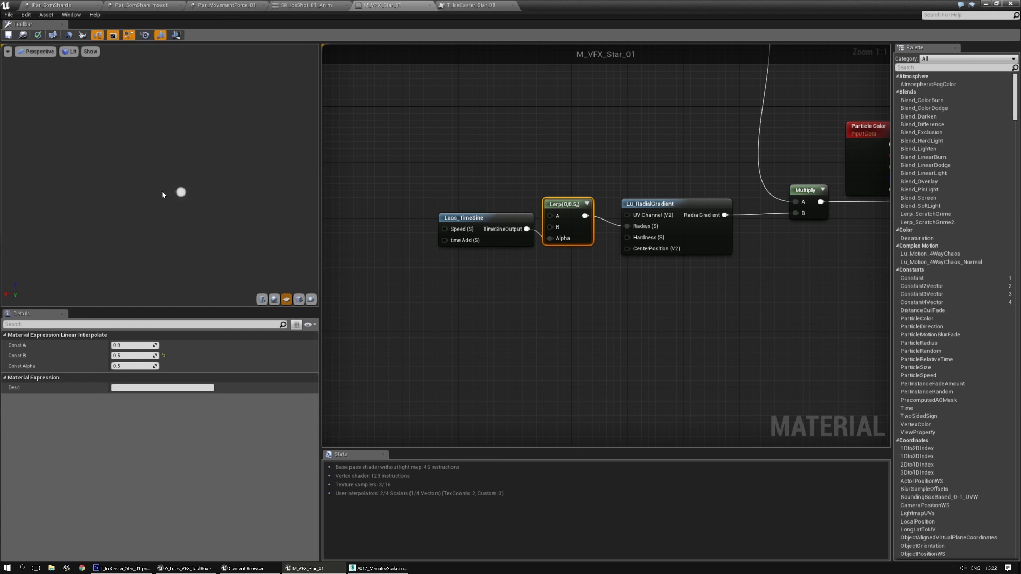
# Shift Particle Color, the final Multiply and the material output away from the masking nodes to free up space
pyautogui.scroll(-4, 725, 314)
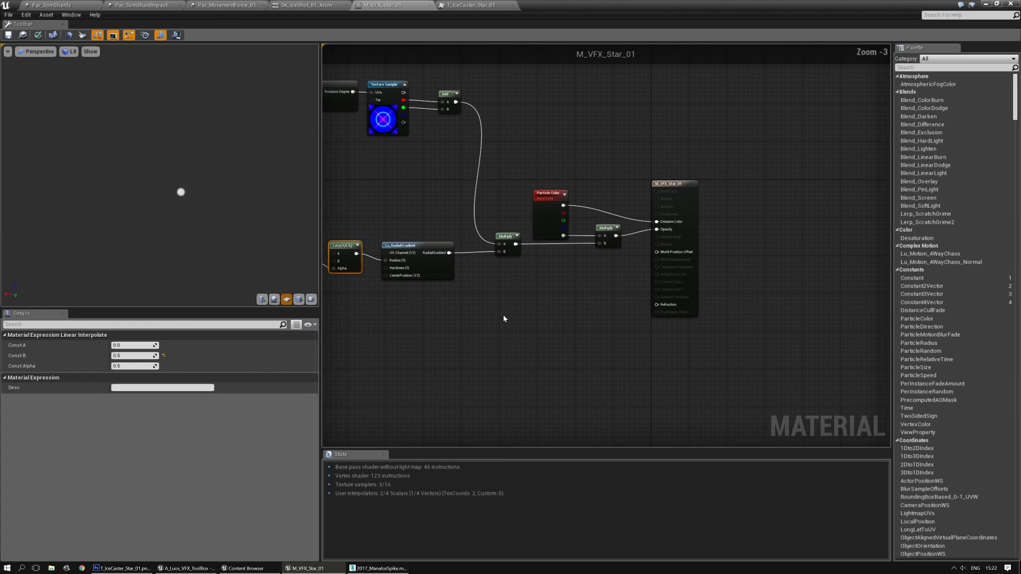
pyautogui.scroll(1, 531, 317)
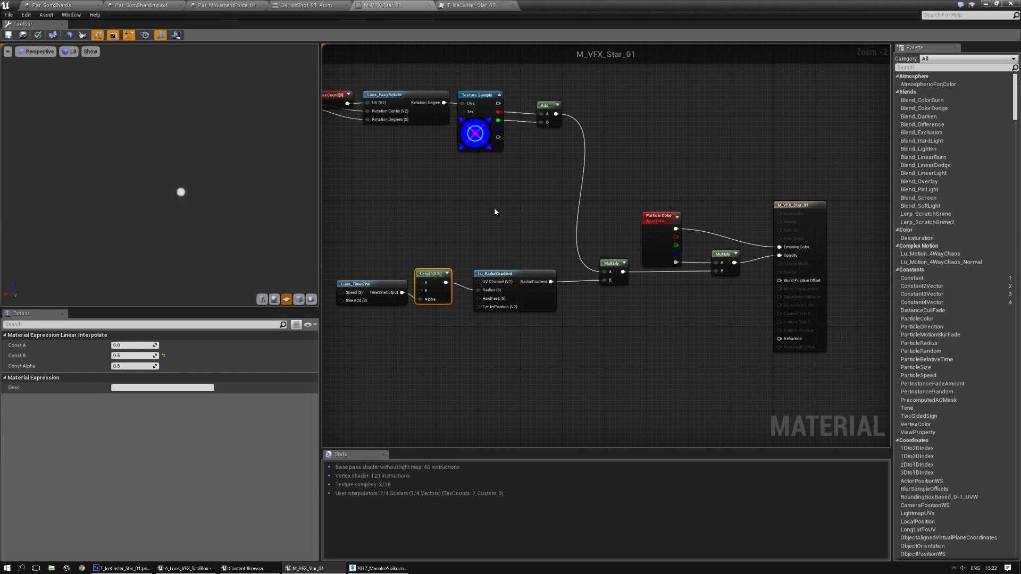
pyautogui.scroll(1, 496, 212)
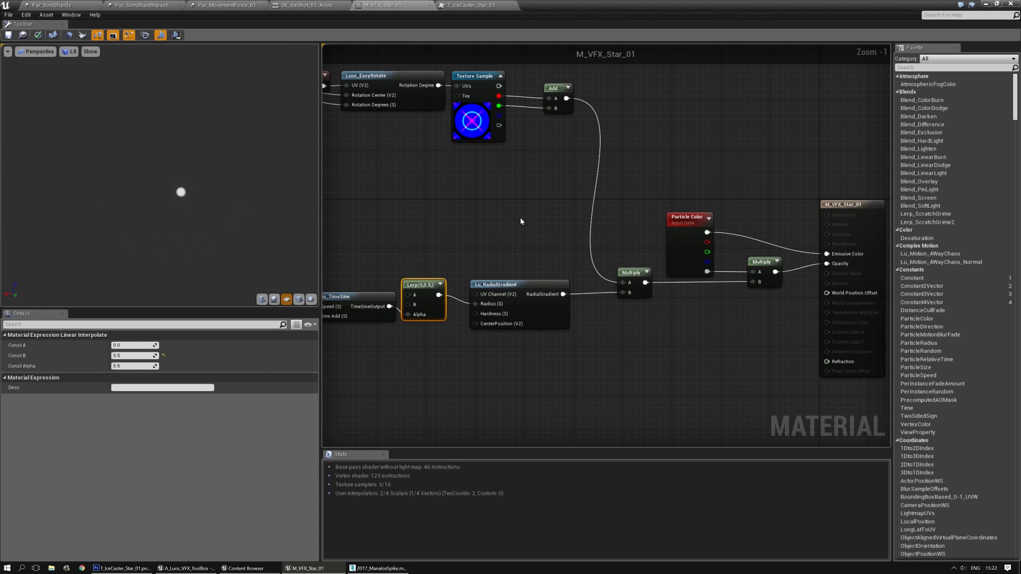
pyautogui.moveTo(528, 217); pyautogui.dragTo(529, 220, button='right')
pyautogui.moveTo(816, 173); pyautogui.dragTo(736, 156, button='right')
pyautogui.moveTo(849, 131); pyautogui.dragTo(595, 321)
pyautogui.moveTo(604, 205); pyautogui.dragTo(733, 206)
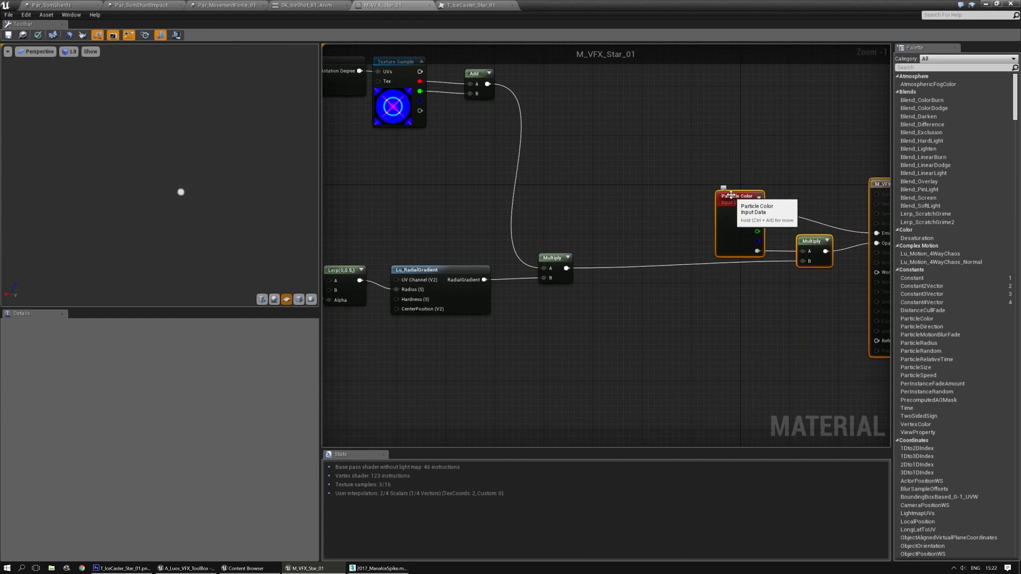
pyautogui.click(629, 172)
pyautogui.moveTo(628, 172); pyautogui.dragTo(667, 206, button='right')
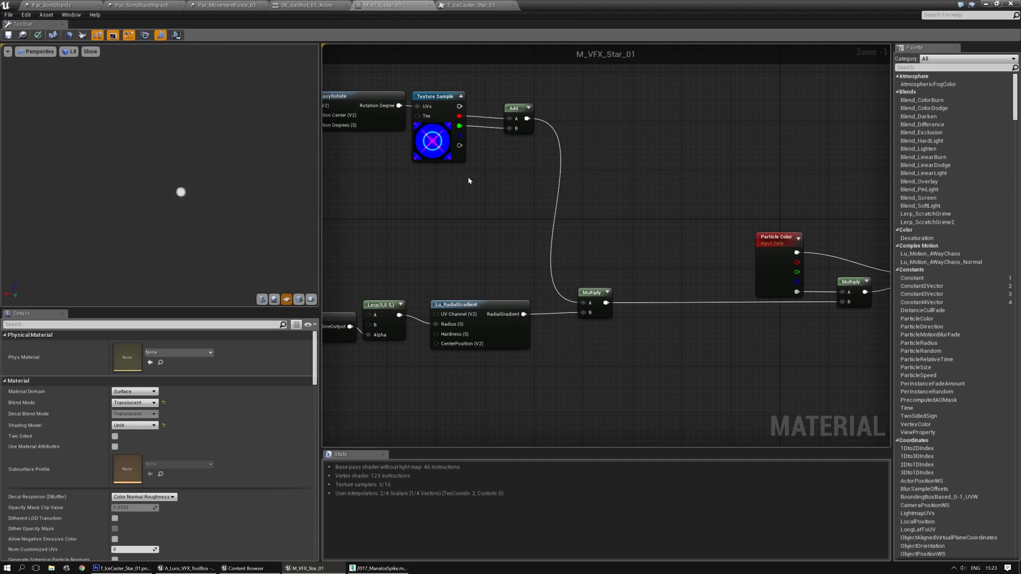
# Mask only the texture's red channel with the radial Multiply, add the green channel to it, and feed the Add into the final Multiply
pyautogui.moveTo(460, 116); pyautogui.dragTo(583, 303)
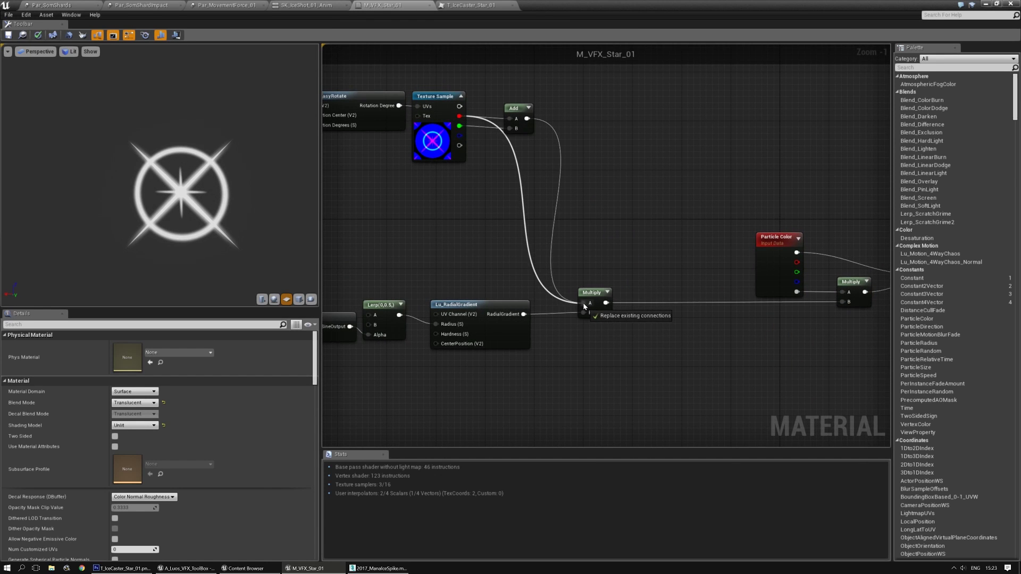
pyautogui.moveTo(518, 110); pyautogui.dragTo(649, 220)
pyautogui.moveTo(606, 302); pyautogui.dragTo(639, 238)
pyautogui.moveTo(459, 126); pyautogui.dragTo(638, 230)
pyautogui.moveTo(689, 276); pyautogui.dragTo(555, 240, button='right')
pyautogui.moveTo(523, 193); pyautogui.dragTo(708, 266)
pyautogui.click(551, 242)
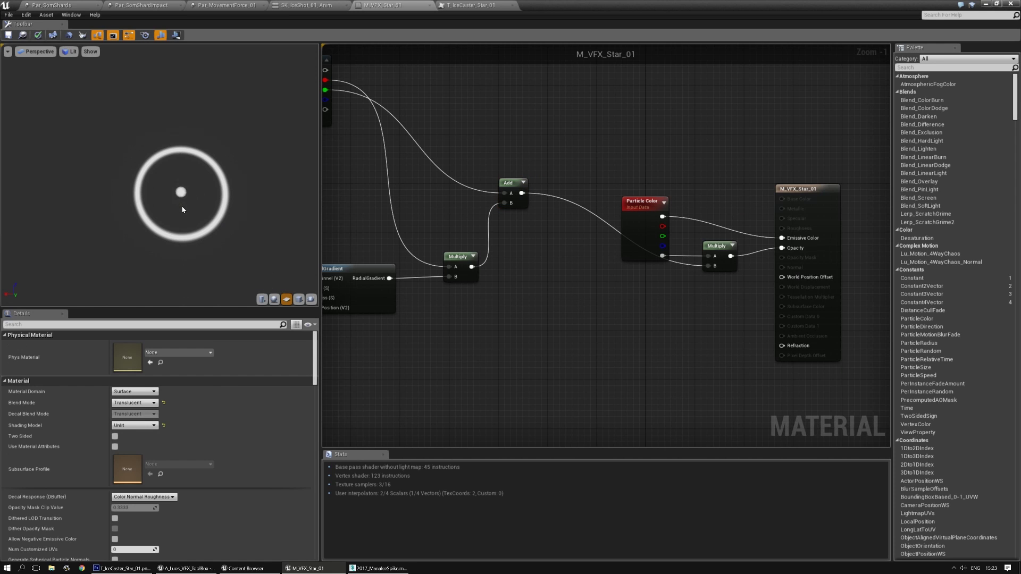
# Add a Dynamic Parameter node below Luos_TimeSine and name its first parameter Star
pyautogui.moveTo(464, 223); pyautogui.dragTo(677, 256, button='right')
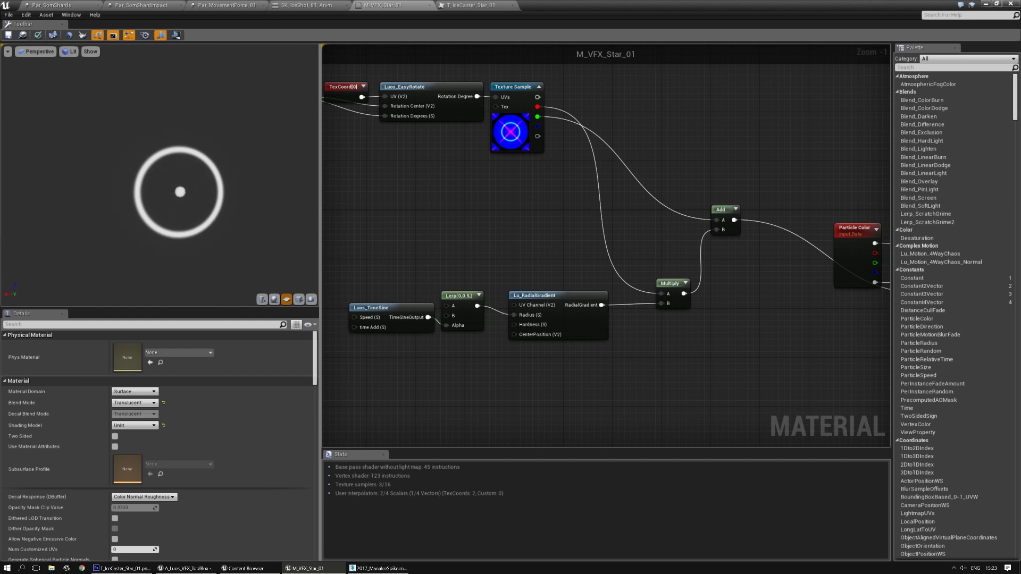
pyautogui.moveTo(375, 362); pyautogui.dragTo(556, 304, button='right')
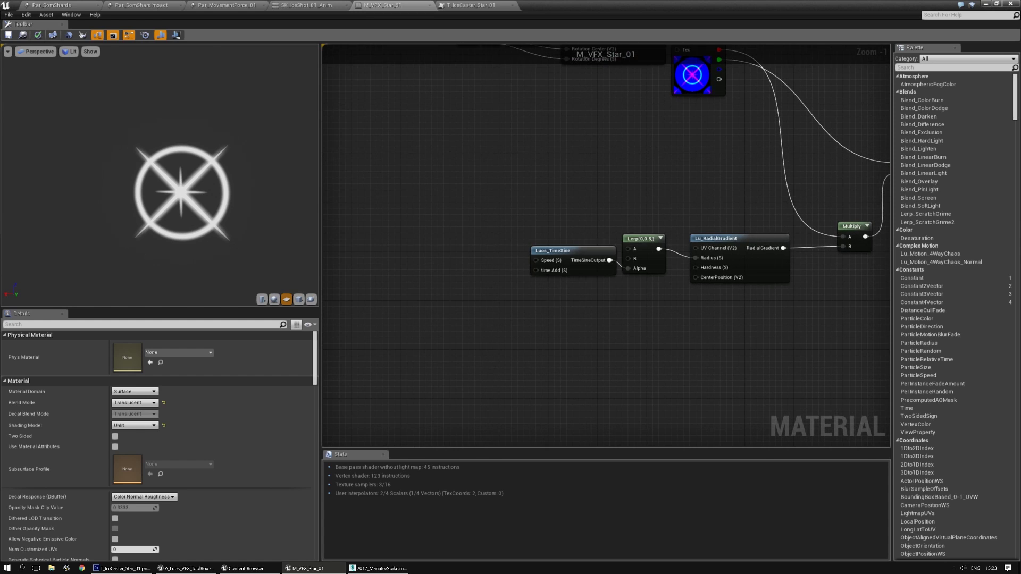
pyautogui.rightClick(557, 306)
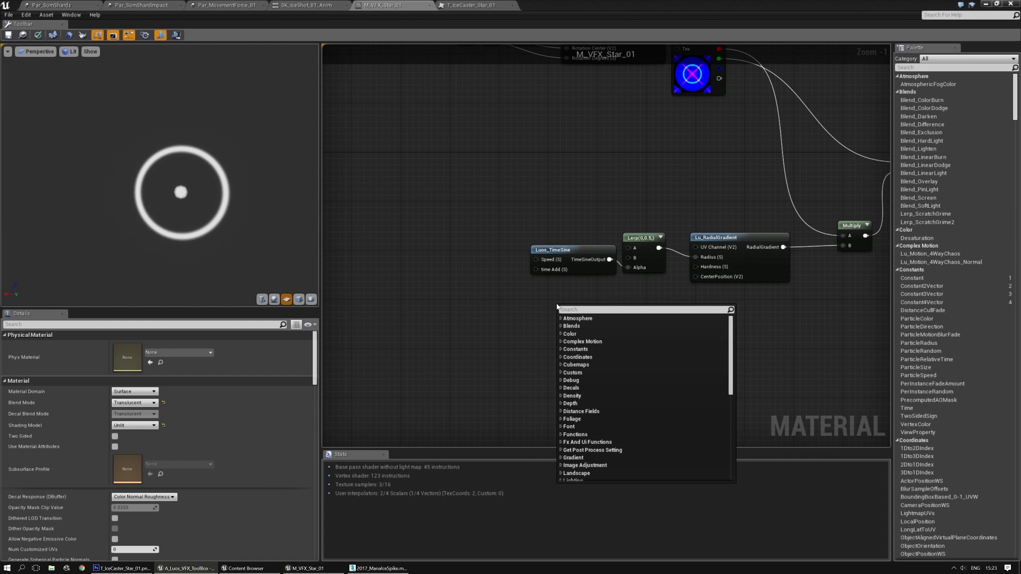
pyautogui.rightClick(552, 307)
pyautogui.write('dyna')
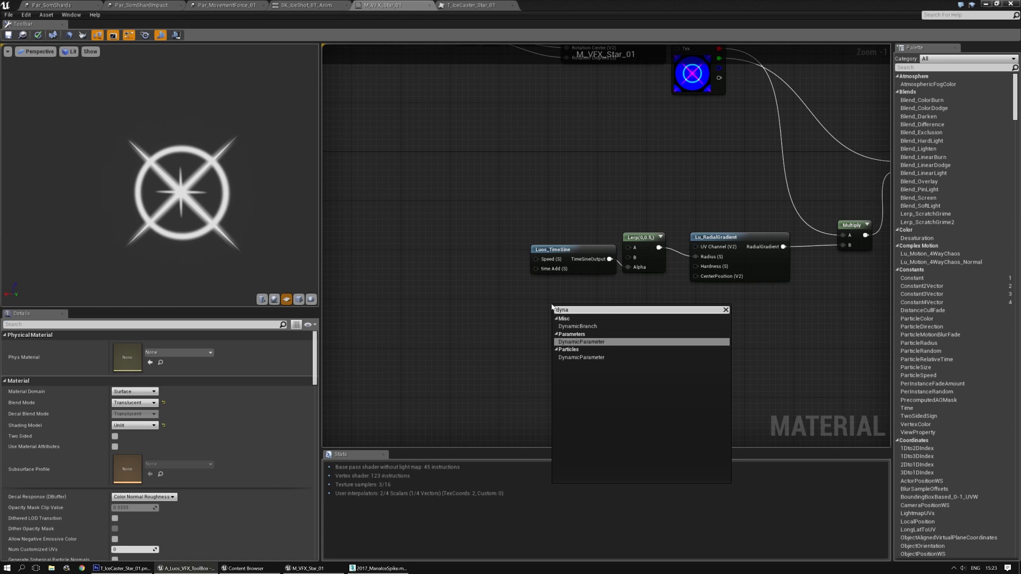
pyautogui.press('Return')
pyautogui.click(135, 356)
pyautogui.write('Star')
pyautogui.press('Return')
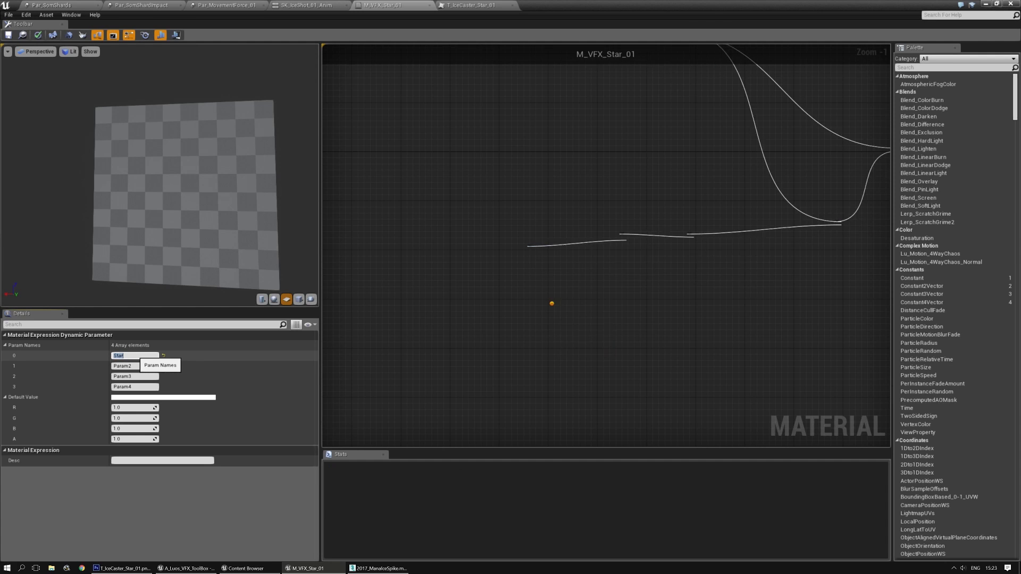
# Connect the Star parameter to the Lerp's Alpha, and replace Luos_TimeSine with the Dynamic Parameter node by deleting it
pyautogui.click(619, 343)
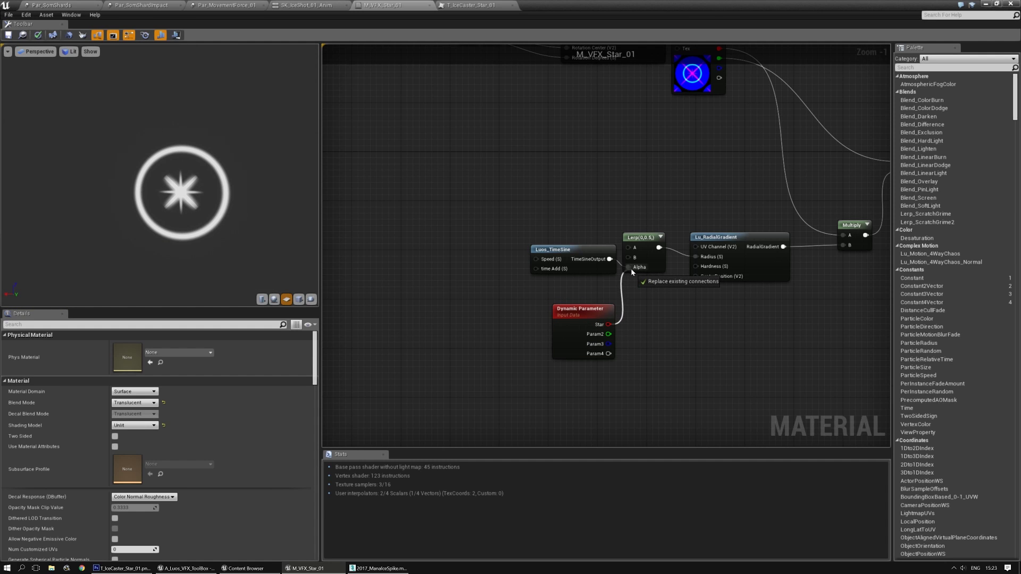
pyautogui.moveTo(632, 273); pyautogui.dragTo(630, 269)
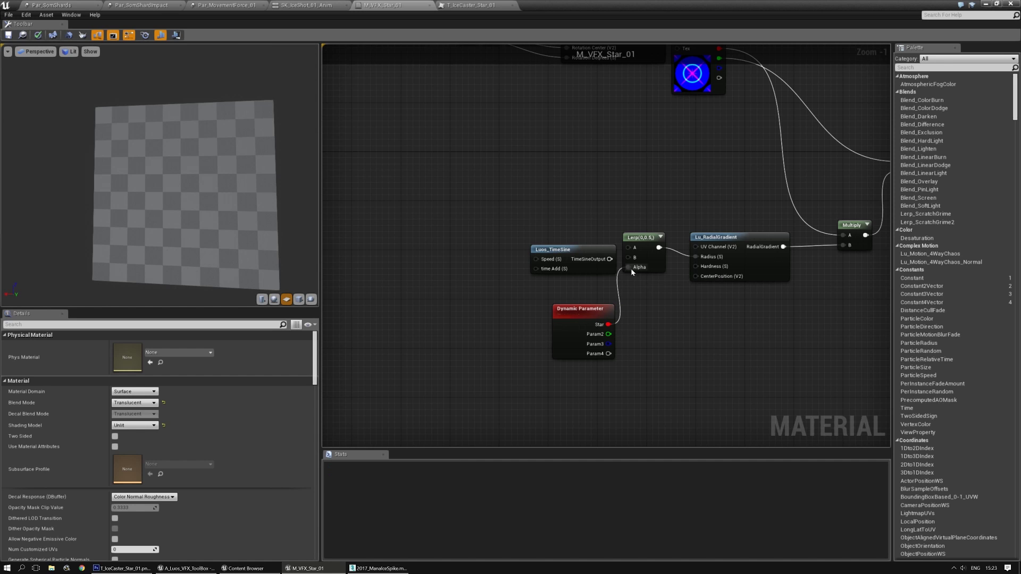
pyautogui.scroll(1, 578, 267)
pyautogui.click(586, 237)
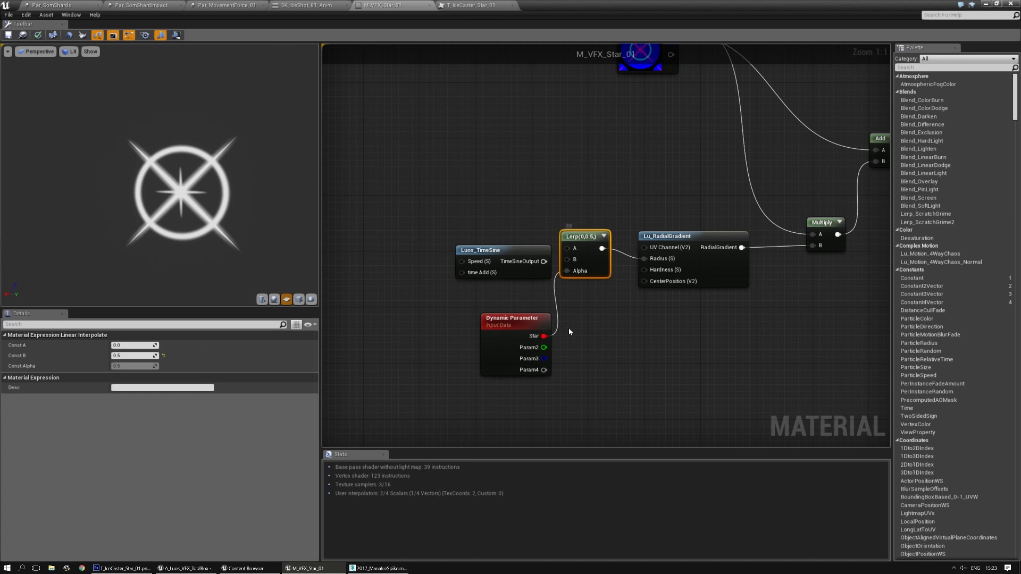
pyautogui.click(515, 324)
pyautogui.moveTo(515, 324); pyautogui.dragTo(502, 250)
pyautogui.click(516, 250)
pyautogui.press('Delete')
# Nudge the Dynamic Parameter and Lerp nodes closer to Lu_RadialGradient and line them up in the row
pyautogui.moveTo(592, 320); pyautogui.dragTo(524, 252)
pyautogui.press('Right')
pyautogui.press('Right')
pyautogui.press('Right')
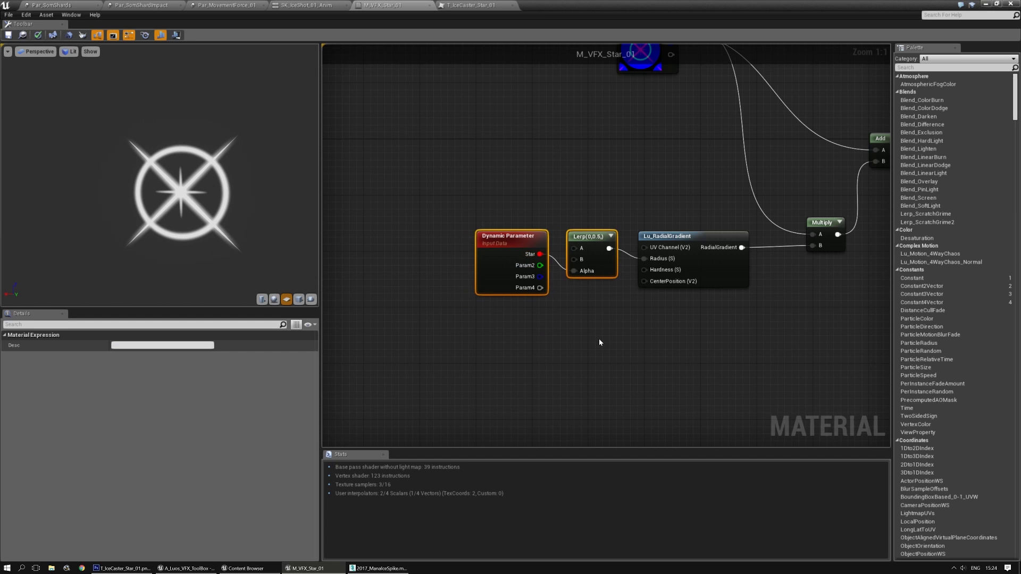
pyautogui.click(599, 339)
pyautogui.moveTo(704, 344); pyautogui.dragTo(608, 335, button='right')
pyautogui.moveTo(439, 234); pyautogui.dragTo(450, 241)
# Try 0 as the Dynamic Parameter's default R value and set it back to 1
pyautogui.click(721, 337)
pyautogui.moveTo(723, 338); pyautogui.dragTo(684, 360, button='right')
pyautogui.scroll(-3, 683, 361)
pyautogui.moveTo(635, 321)
pyautogui.mouseDown(button='right')
pyautogui.moveTo(584, 290)
pyautogui.moveTo(520, 298)
pyautogui.moveTo(625, 309)
pyautogui.mouseUp(button='right')
pyautogui.click(431, 257)
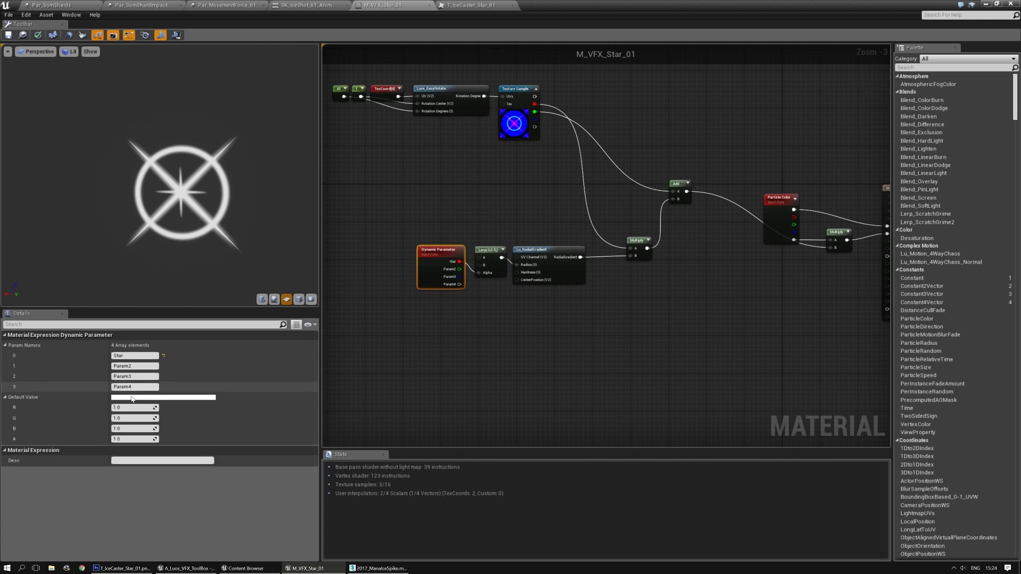
pyautogui.write('0')
pyautogui.press('Return')
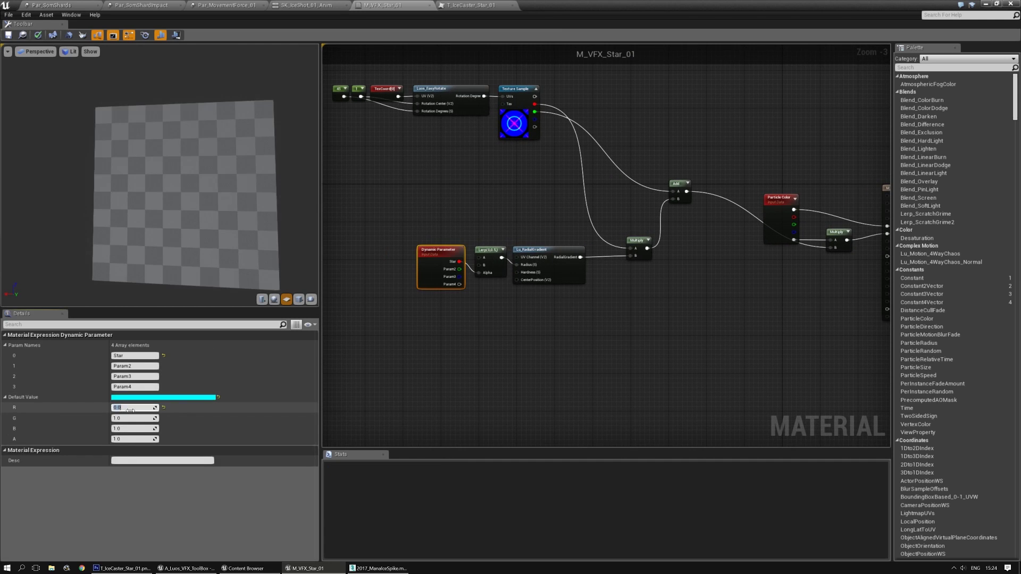
pyautogui.press('Return')
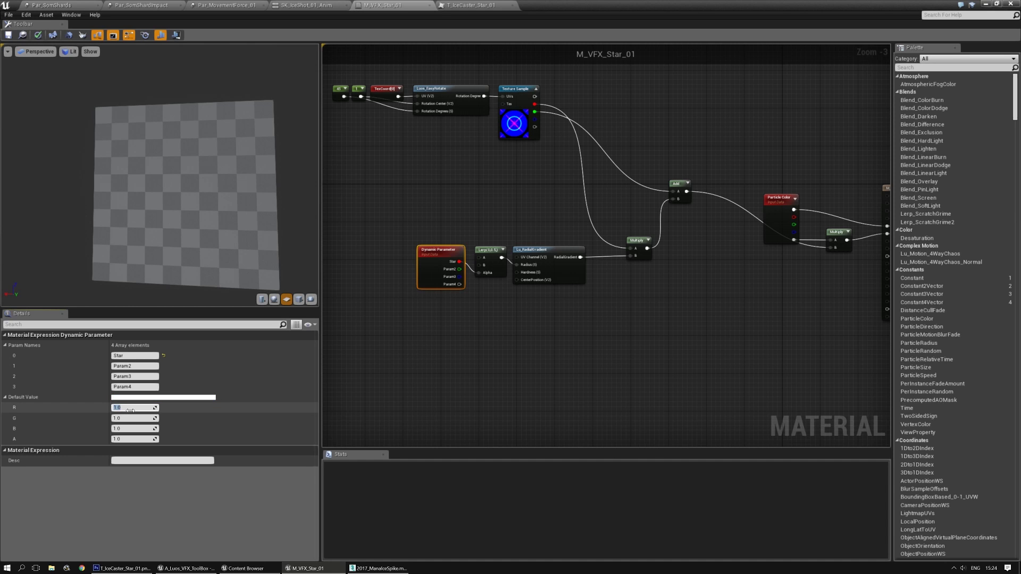
# Move the material output node slightly up and shift the Texture Sample with its UV rotation nodes down toward the gradient row
pyautogui.click(589, 332)
pyautogui.moveTo(767, 319); pyautogui.dragTo(641, 308, button='right')
pyautogui.scroll(2, 667, 290)
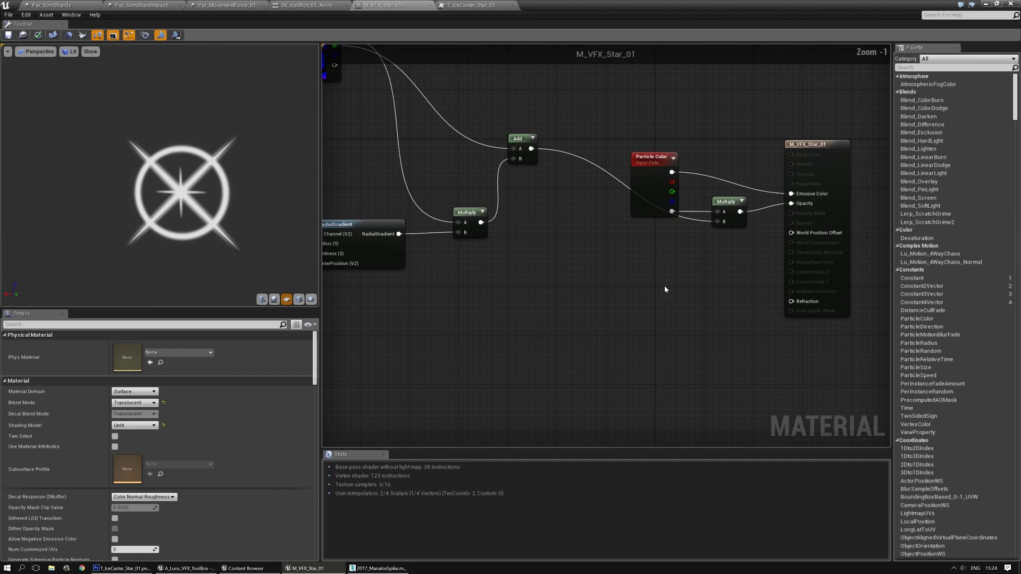
pyautogui.moveTo(815, 149)
pyautogui.mouseDown()
pyautogui.moveTo(825, 154)
pyautogui.moveTo(815, 129)
pyautogui.mouseUp()
pyautogui.click(574, 281)
pyautogui.moveTo(573, 280); pyautogui.dragTo(760, 368, button='right')
pyautogui.scroll(-2, 576, 280)
pyautogui.moveTo(662, 141); pyautogui.dragTo(334, 229)
pyautogui.moveTo(556, 166); pyautogui.dragTo(600, 242)
pyautogui.click(601, 243)
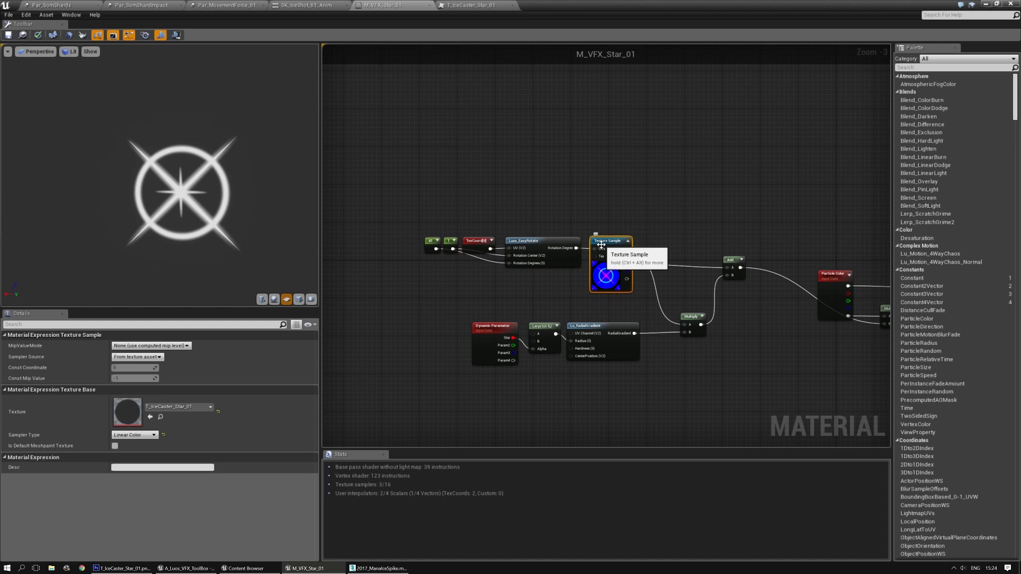
# Save the M_VFX_Star_01 material
pyautogui.click(730, 212)
pyautogui.moveTo(730, 211); pyautogui.dragTo(573, 208, button='right')
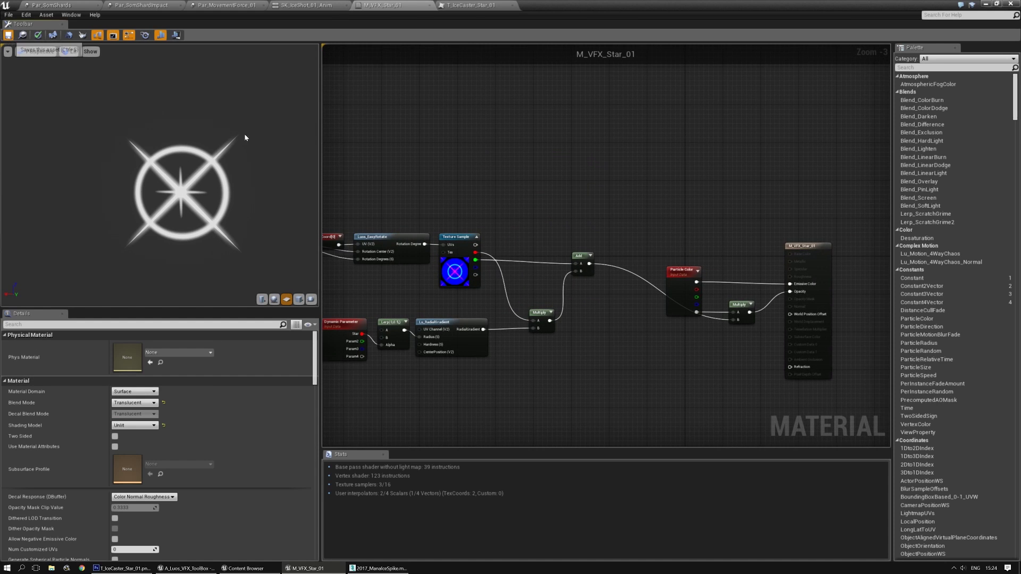
pyautogui.hotkey('ctrl', 's')
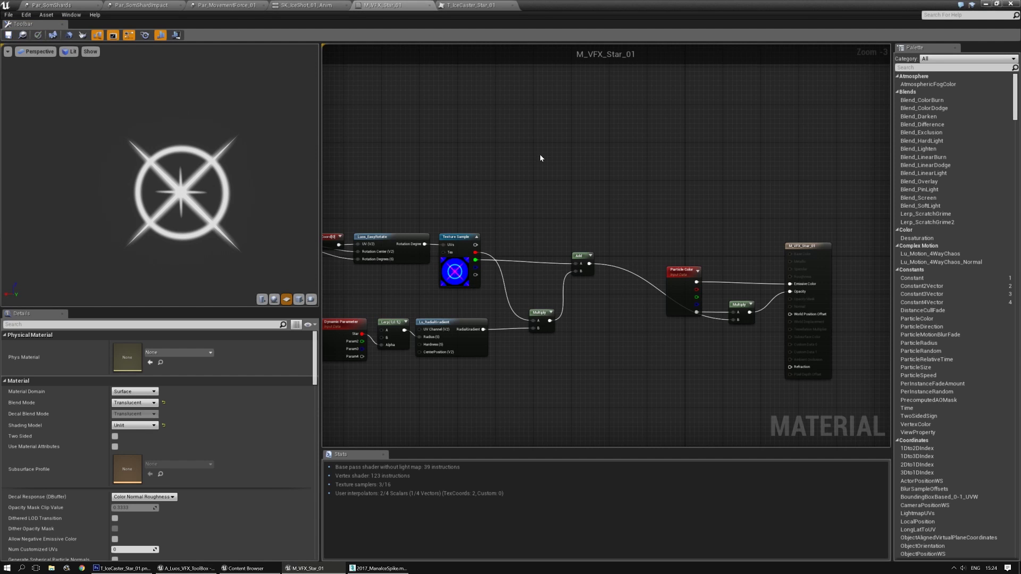
# Review the Par_SomShardImpact and Par_MovementForce_01 particle system previews
pyautogui.click(470, 6)
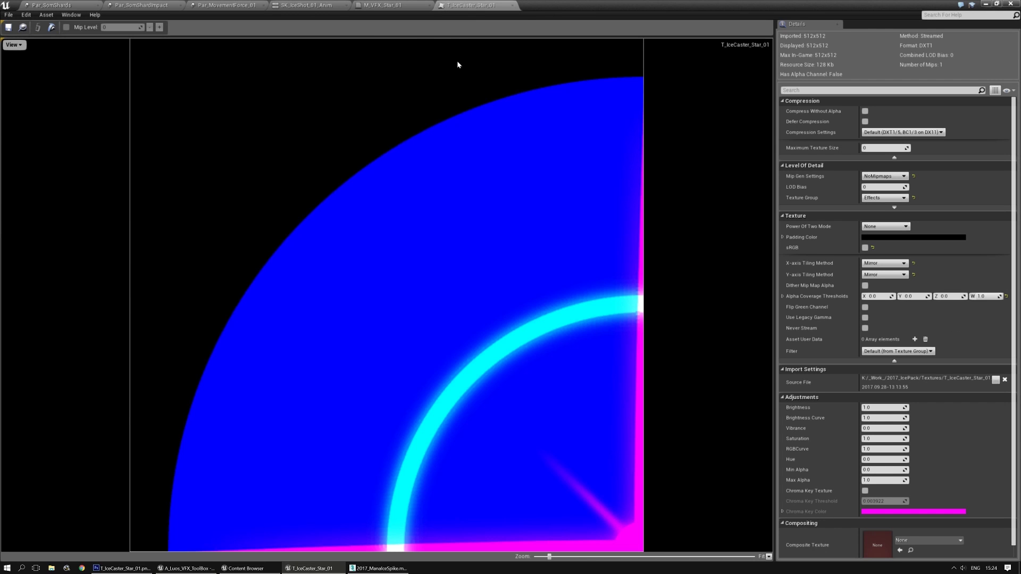
pyautogui.click(371, 8)
pyautogui.click(209, 9)
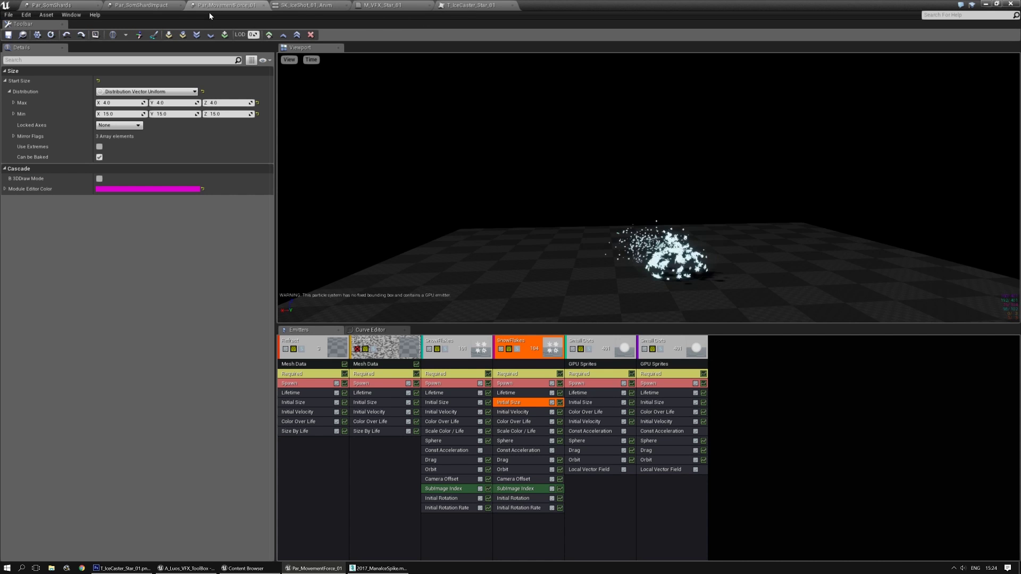
pyautogui.click(141, 6)
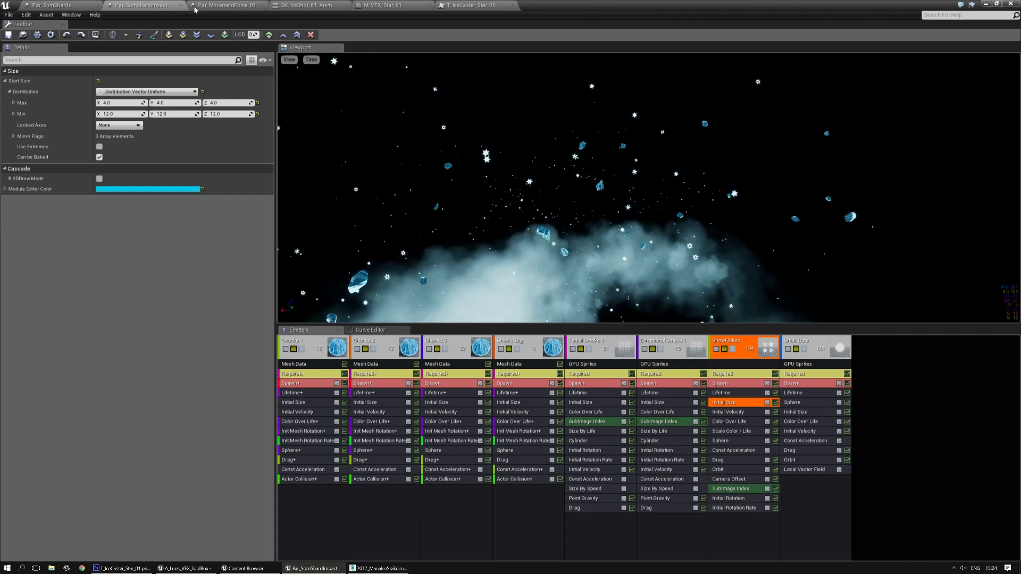
pyautogui.click(242, 5)
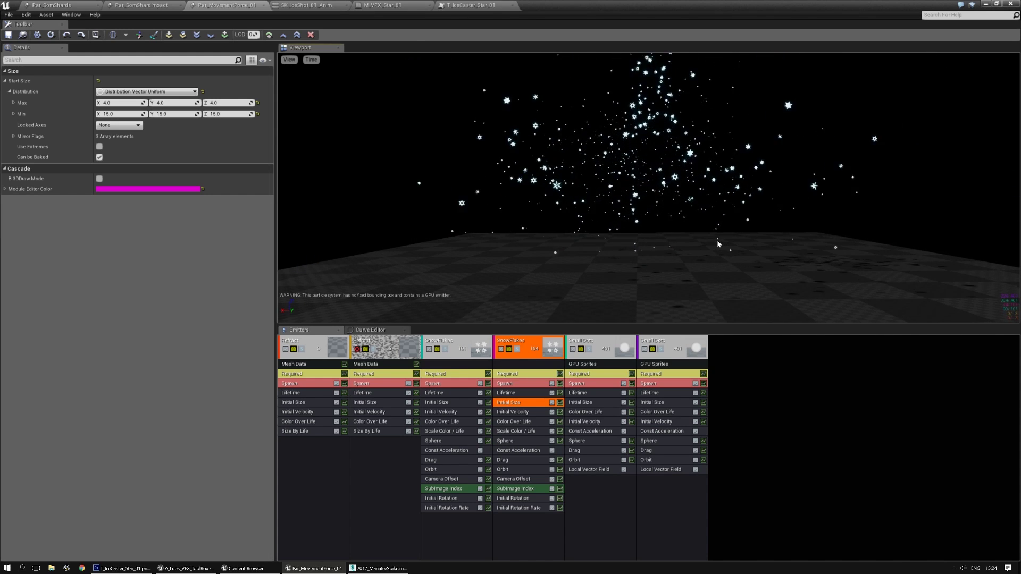
# Switch to the Par_SomShards particle system and add a new particle sprite emitter after the existing ones
pyautogui.click(72, 4)
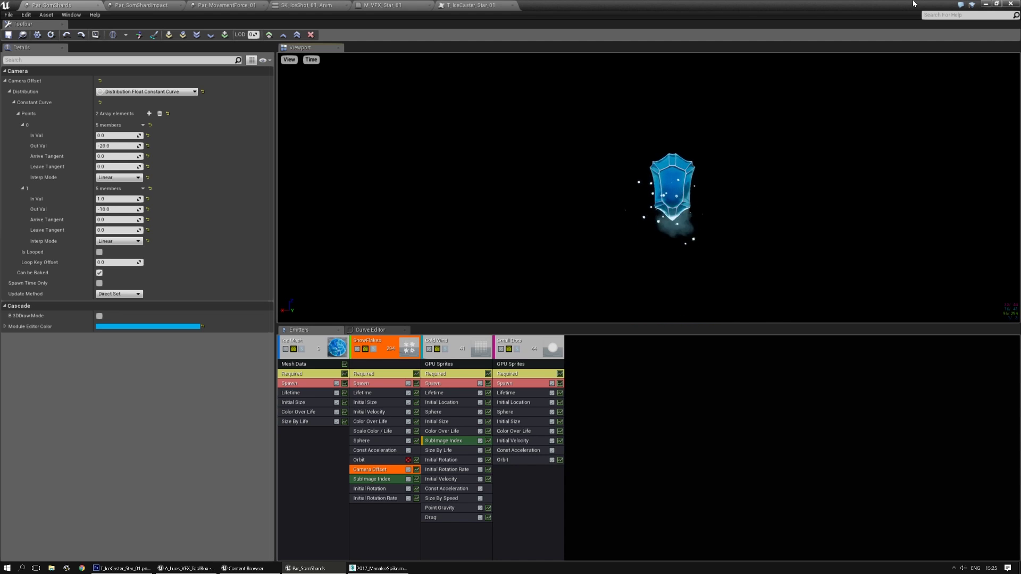
pyautogui.click(578, 358)
pyautogui.rightClick(578, 358)
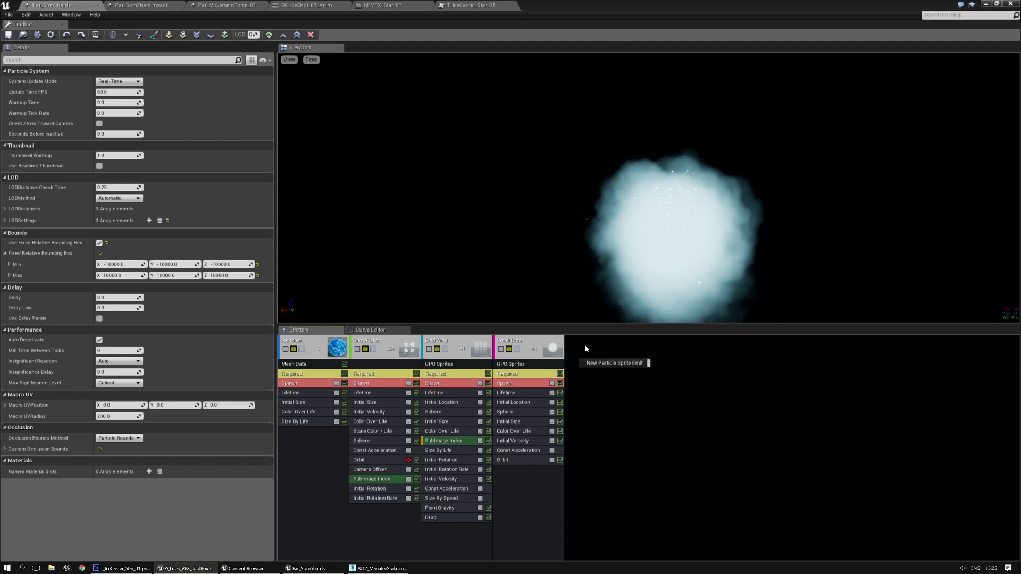
pyautogui.click(588, 349)
pyautogui.rightClick(589, 349)
pyautogui.click(607, 356)
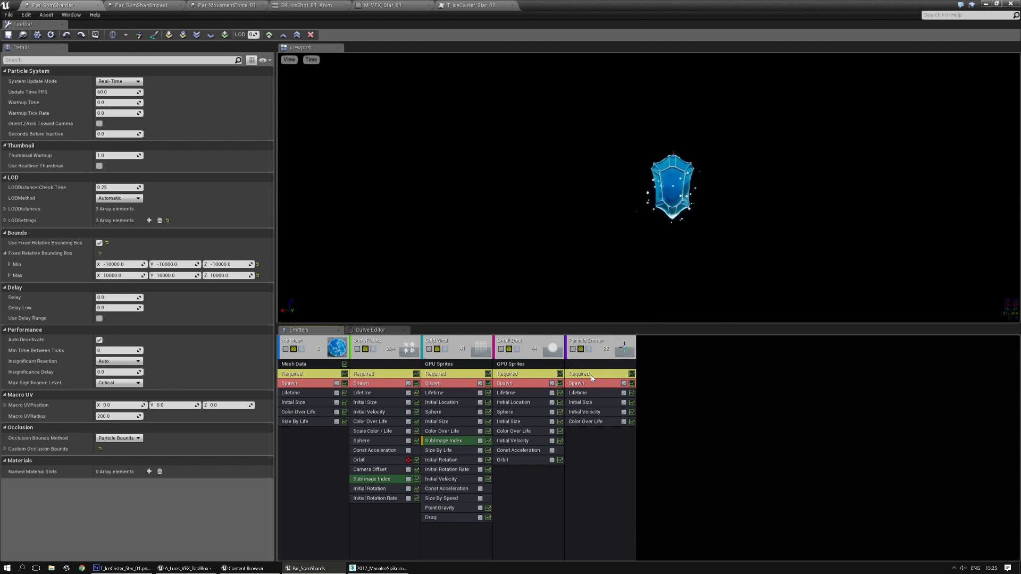
# Close the T_IceCaster_Star_01 texture and assign M_VFX_Star_01 as the new emitter's material in its Required module
pyautogui.click(592, 378)
pyautogui.click(437, 5)
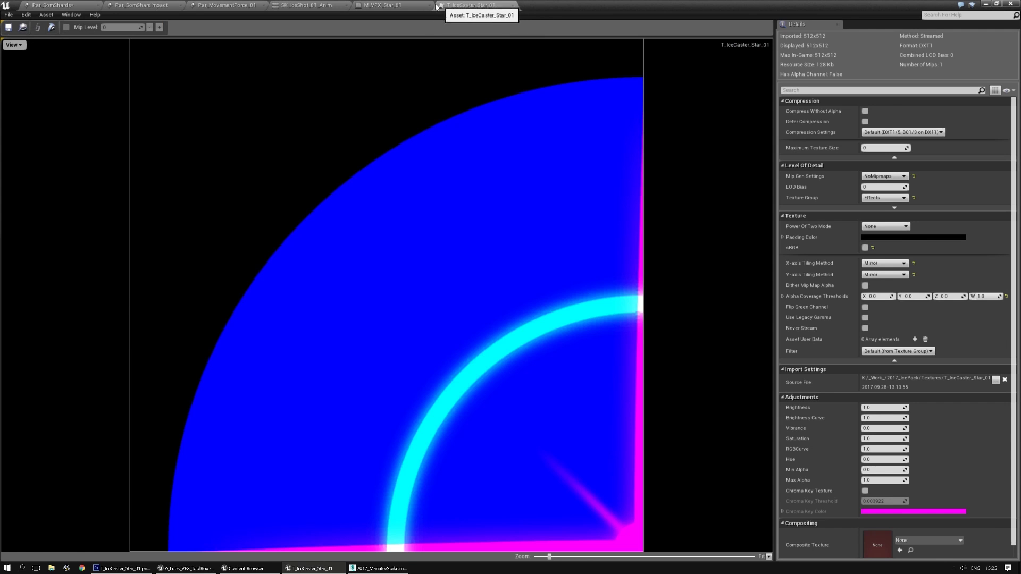
pyautogui.click(383, 5)
pyautogui.click(495, 9)
pyautogui.middleClick(494, 7)
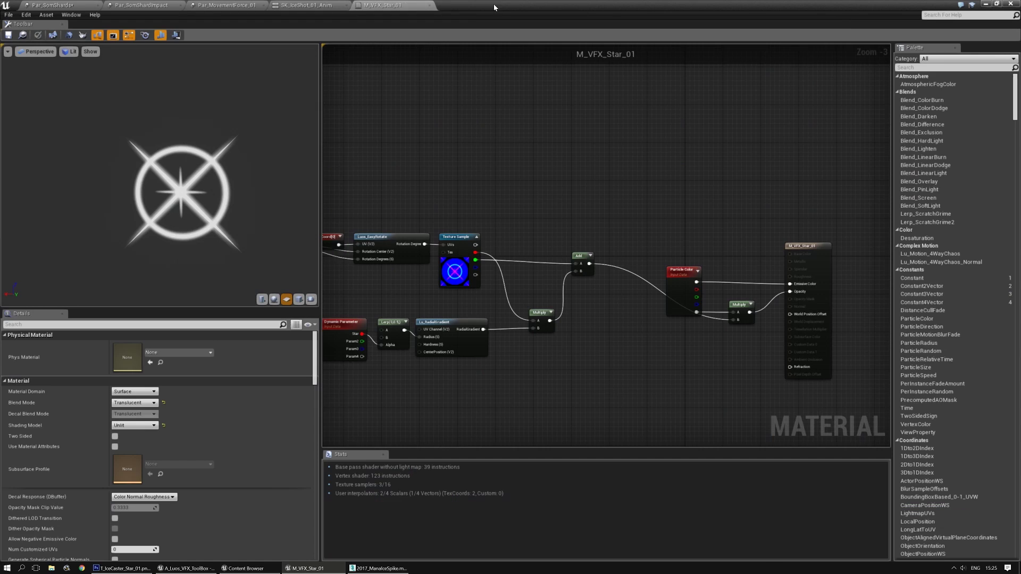
pyautogui.click(23, 35)
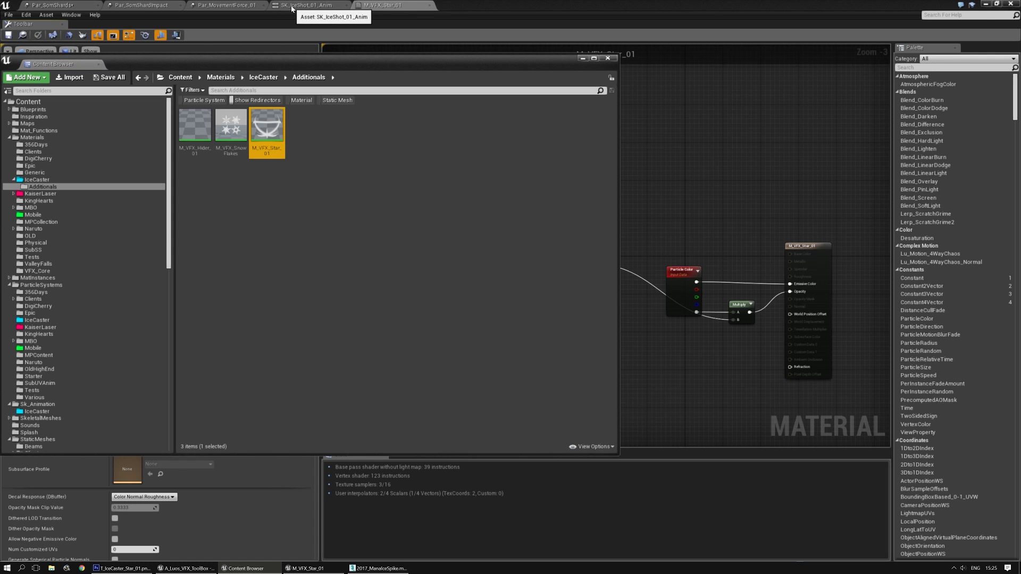
pyautogui.click(60, 6)
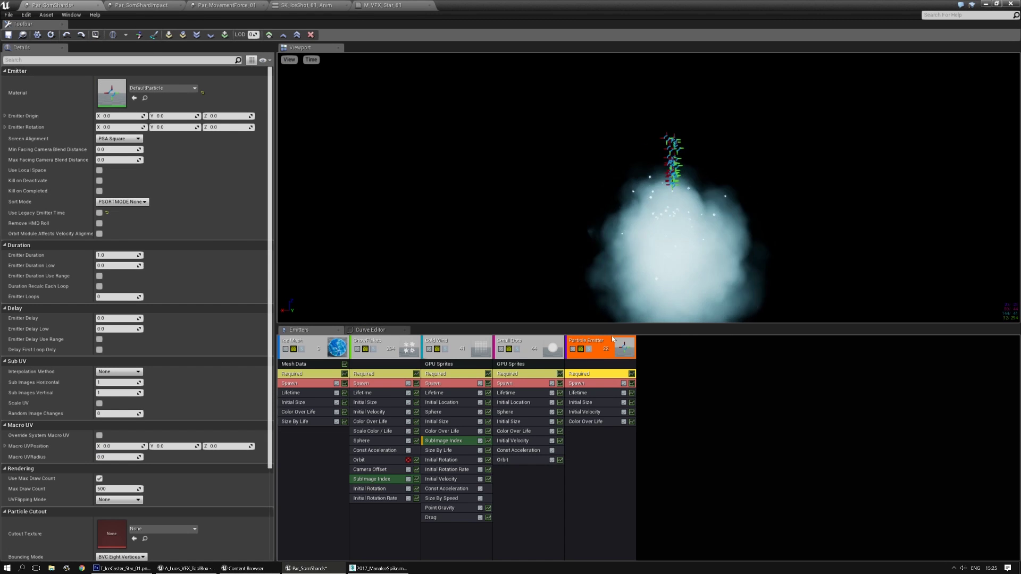
pyautogui.click(134, 99)
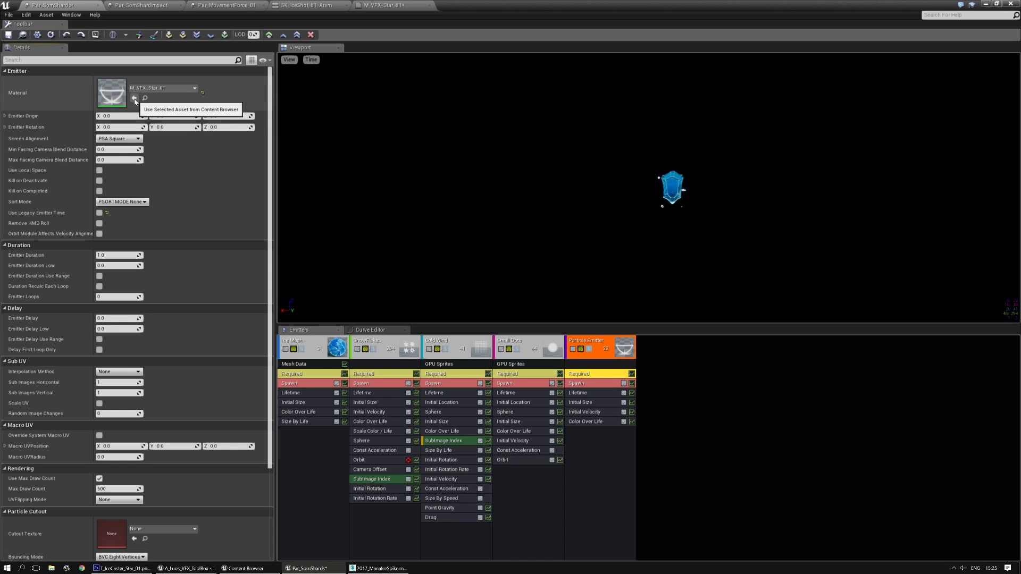
# Change the new emitter's Initial Size to a constant vector distribution with X and Y at 500
pyautogui.click(589, 402)
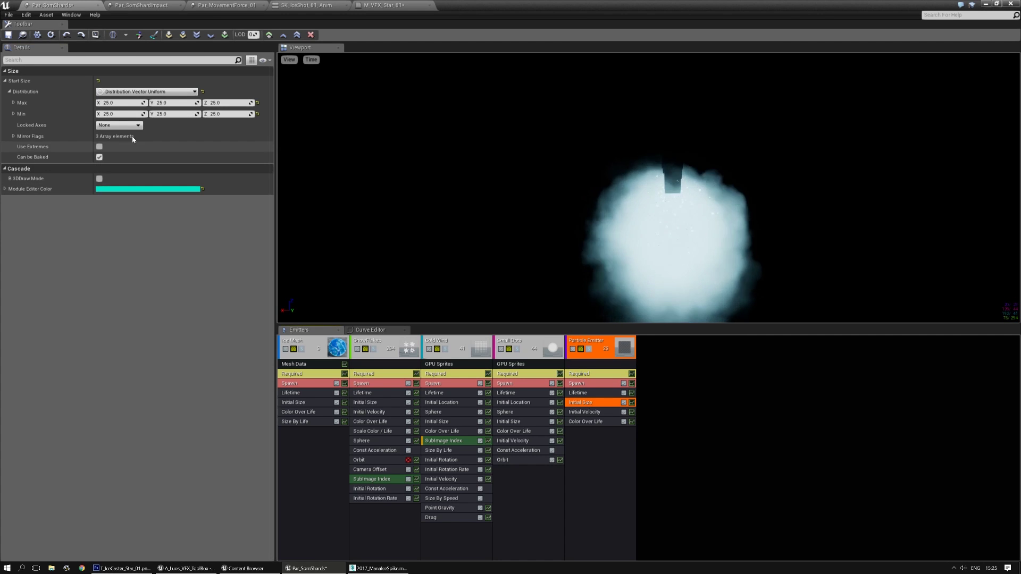
pyautogui.click(146, 91)
pyautogui.click(126, 99)
pyautogui.write('500')
pyautogui.press('Tab')
pyautogui.write('500')
pyautogui.press('Return')
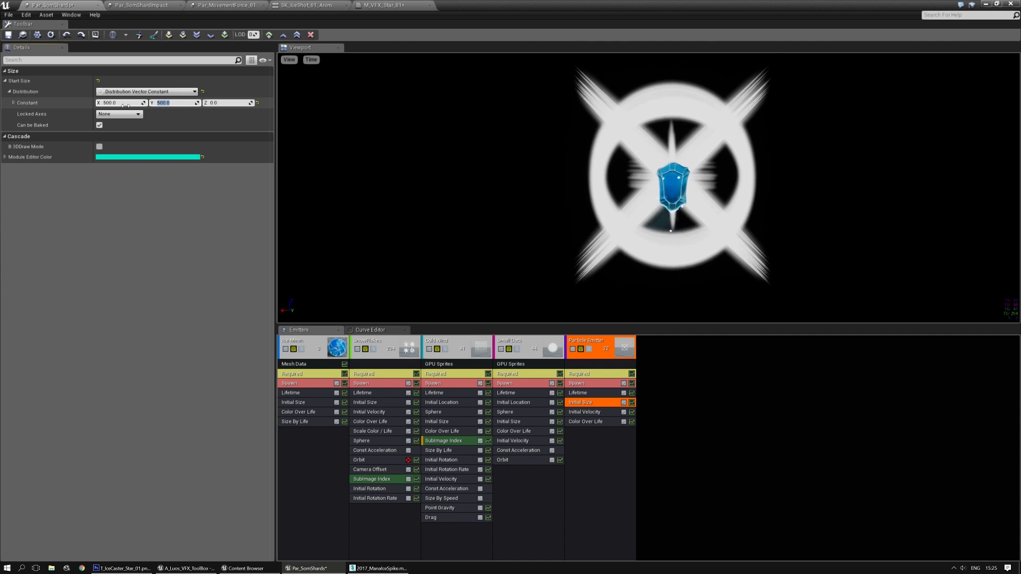
# Set the new emitter's constant start size to 250 in X, Y and Z
pyautogui.click(125, 102)
pyautogui.write('2')
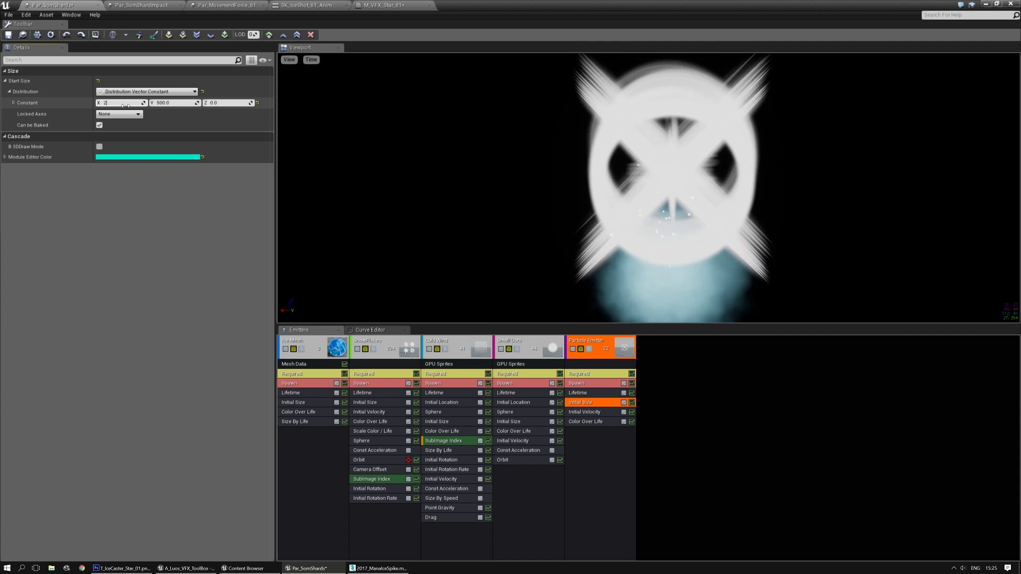
pyautogui.write('50')
pyautogui.press('Tab')
pyautogui.write('250')
pyautogui.press('Tab')
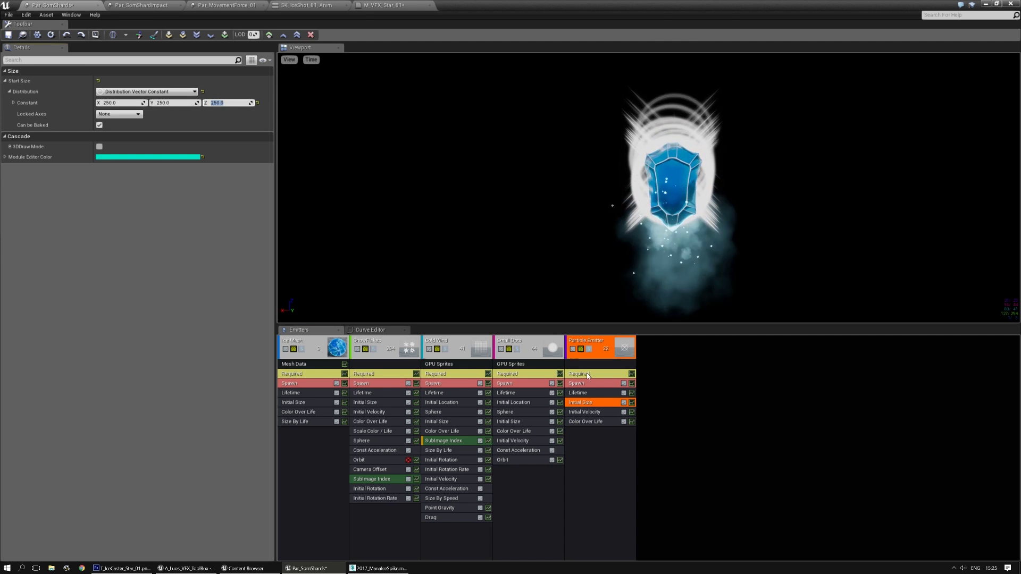
# Make the new emitter's spawn rate a constant 0 and add one burst entry with a count of 1
pyautogui.click(586, 414)
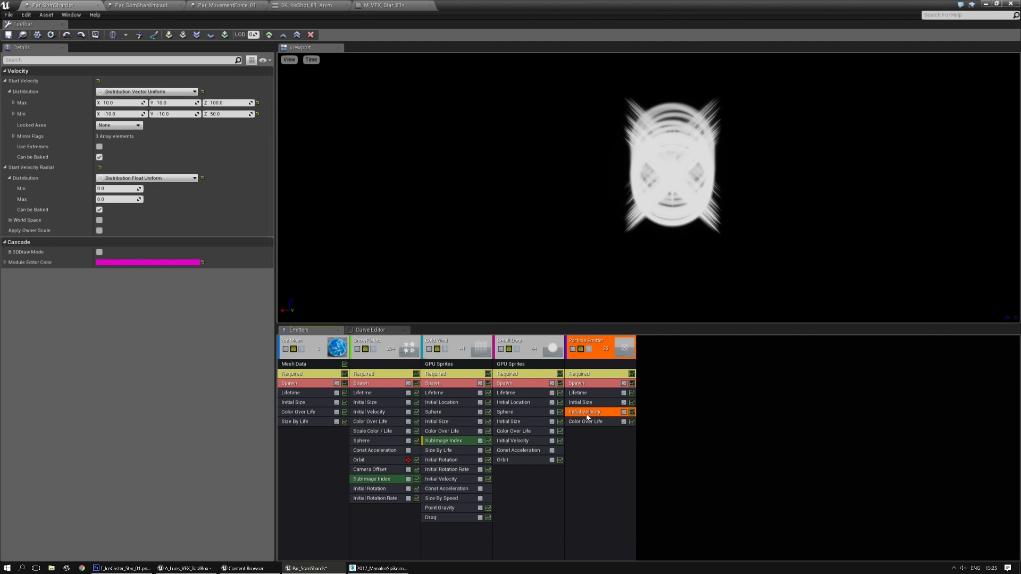
pyautogui.click(600, 384)
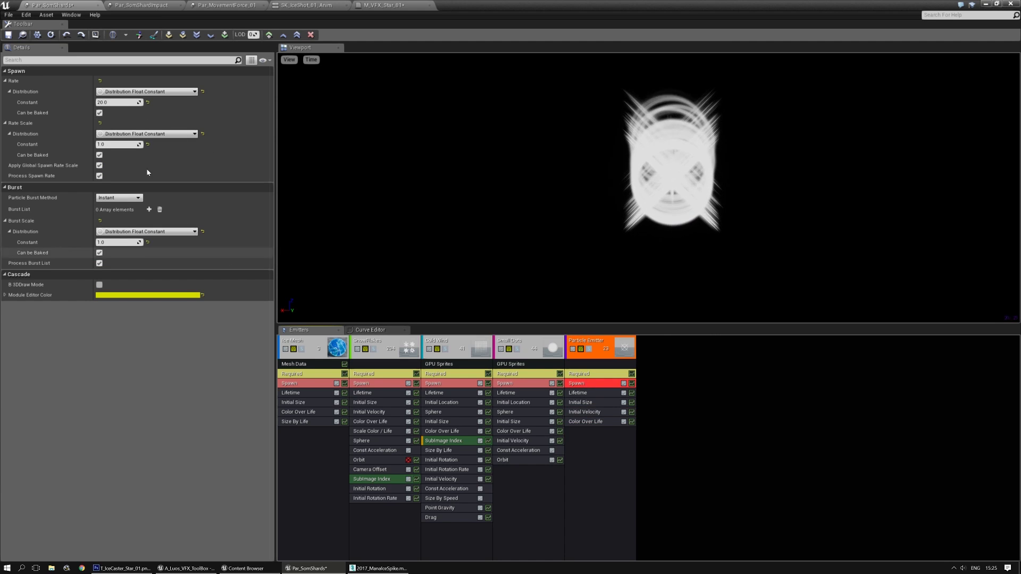
pyautogui.click(149, 91)
pyautogui.click(152, 111)
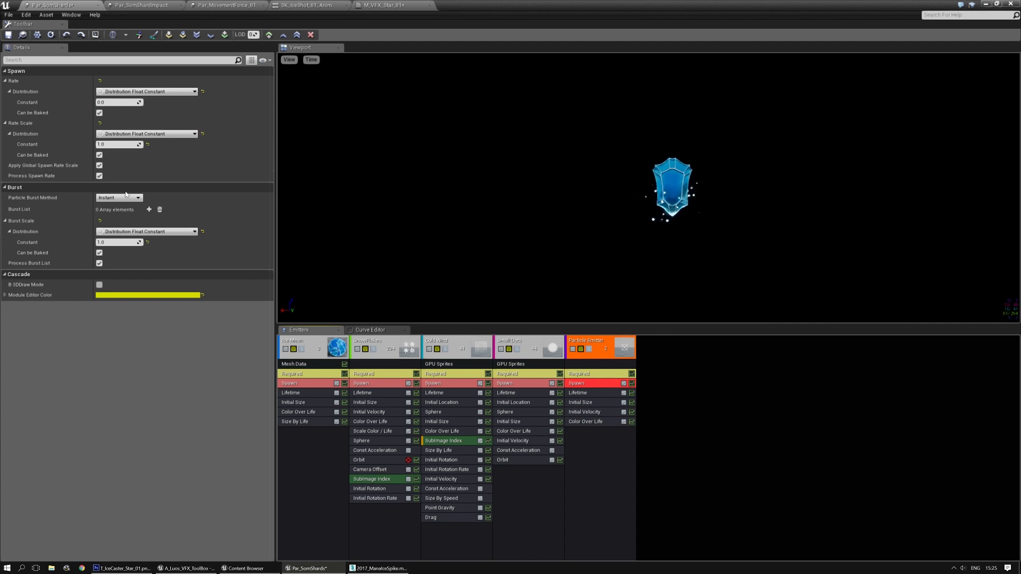
pyautogui.click(149, 210)
pyautogui.write('1')
pyautogui.press('Return')
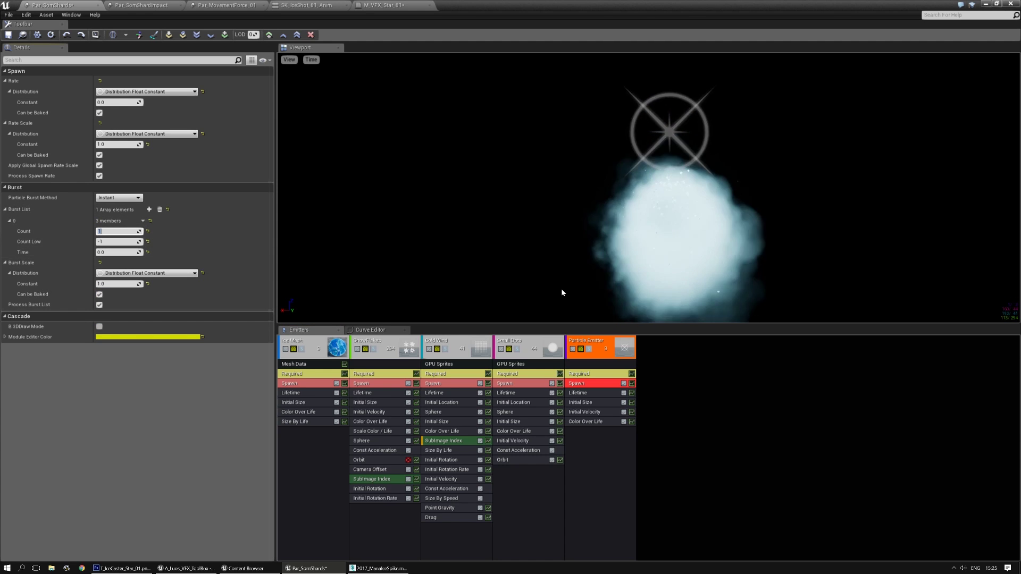
# Set the new emitter's Color Over Life to a constant light blue of about R 0.39, G 0.84, B 0.945
pyautogui.click(584, 422)
pyautogui.click(144, 91)
pyautogui.click(130, 113)
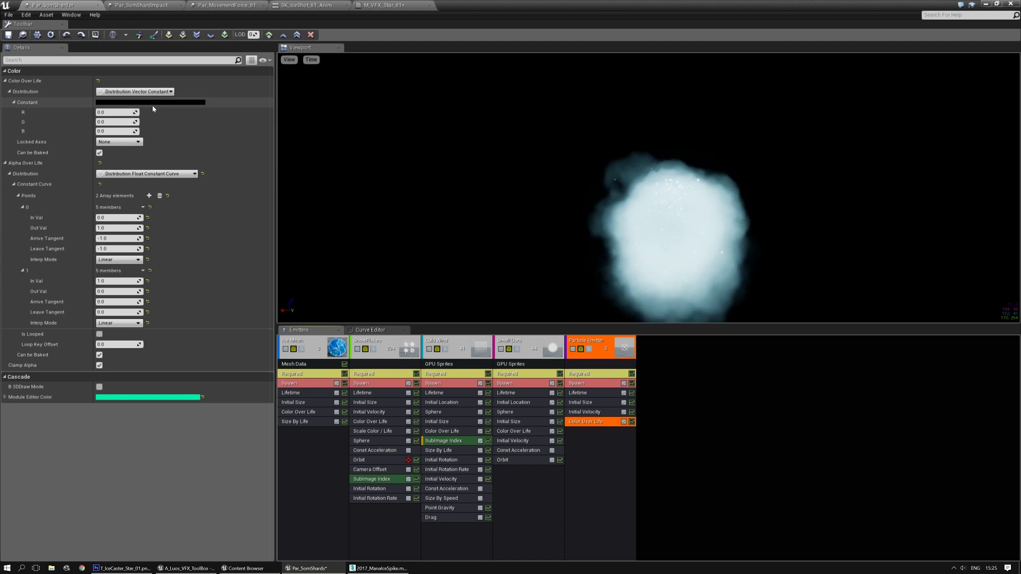
pyautogui.click(153, 102)
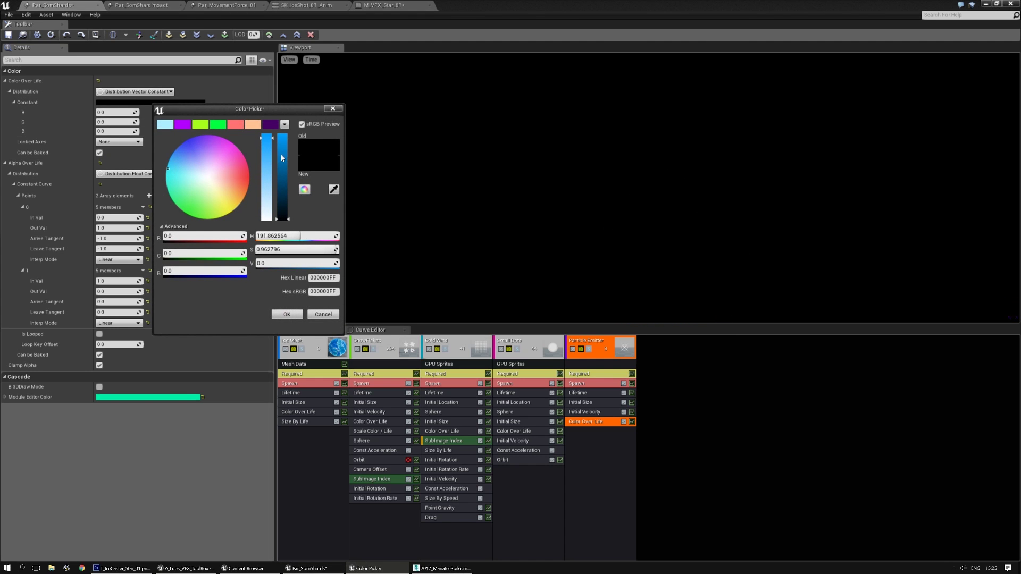
pyautogui.moveTo(282, 158); pyautogui.dragTo(283, 140)
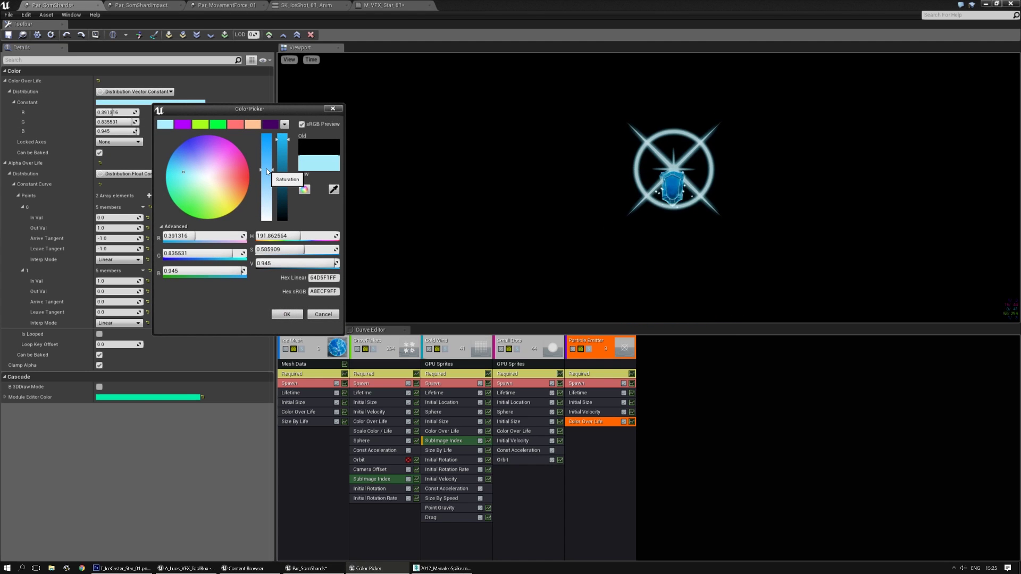
pyautogui.click(286, 314)
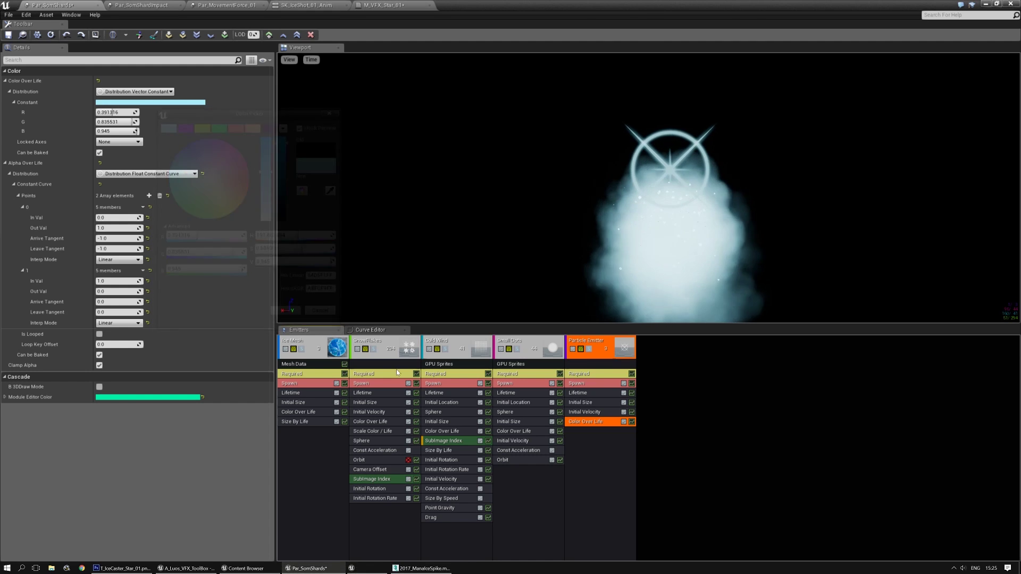
# Add a Scale Color / Life module to the new emitter with a constant color scale of 10 for R, G and B
pyautogui.click(583, 444)
pyautogui.rightClick(583, 444)
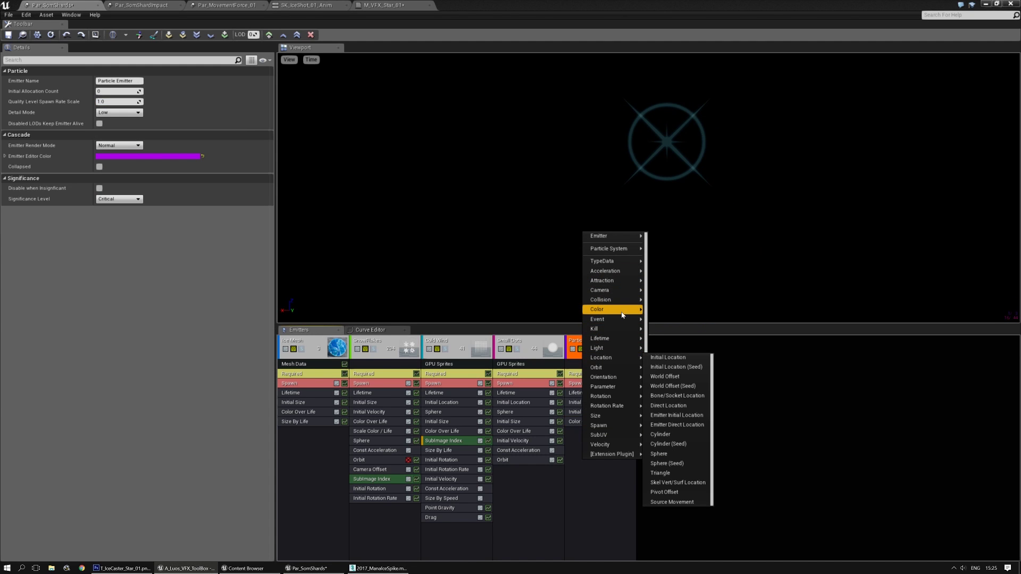
pyautogui.moveTo(623, 312)
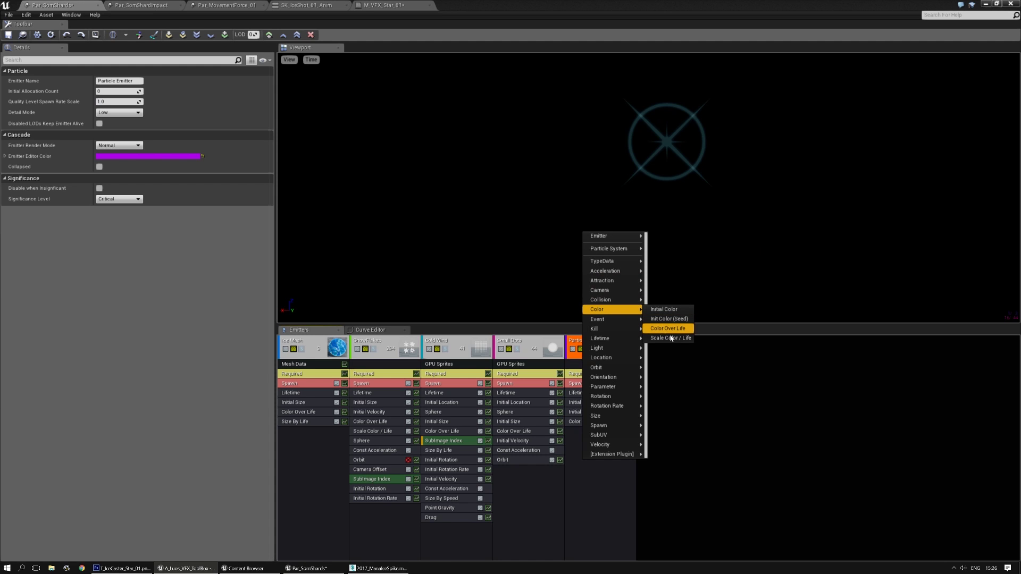
pyautogui.click(672, 338)
pyautogui.click(583, 431)
pyautogui.click(136, 92)
pyautogui.click(121, 112)
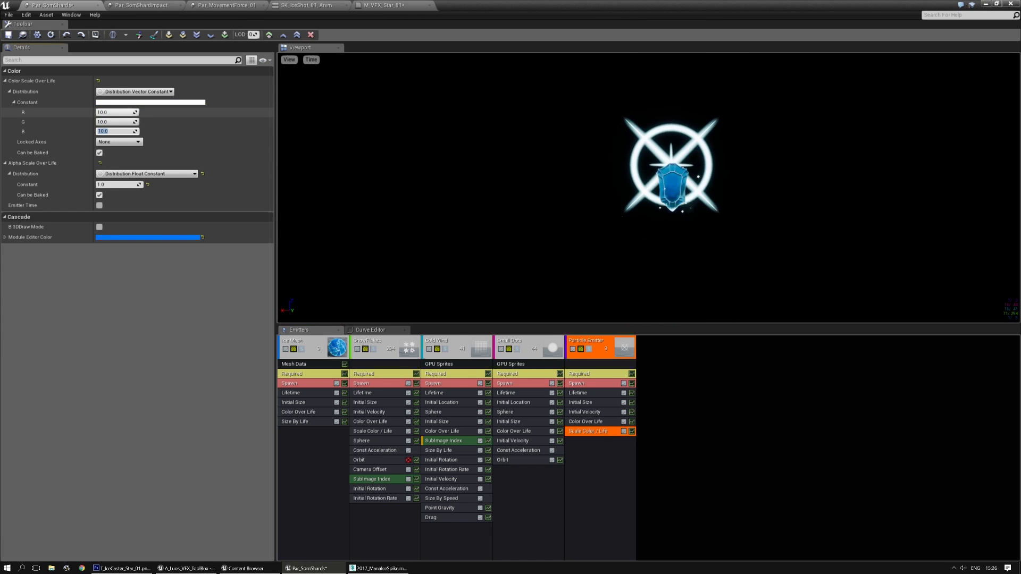
# Try constant color scales of 100 and 10 for the R, G and B channels of the new emitter
pyautogui.write('100')
pyautogui.press('Tab')
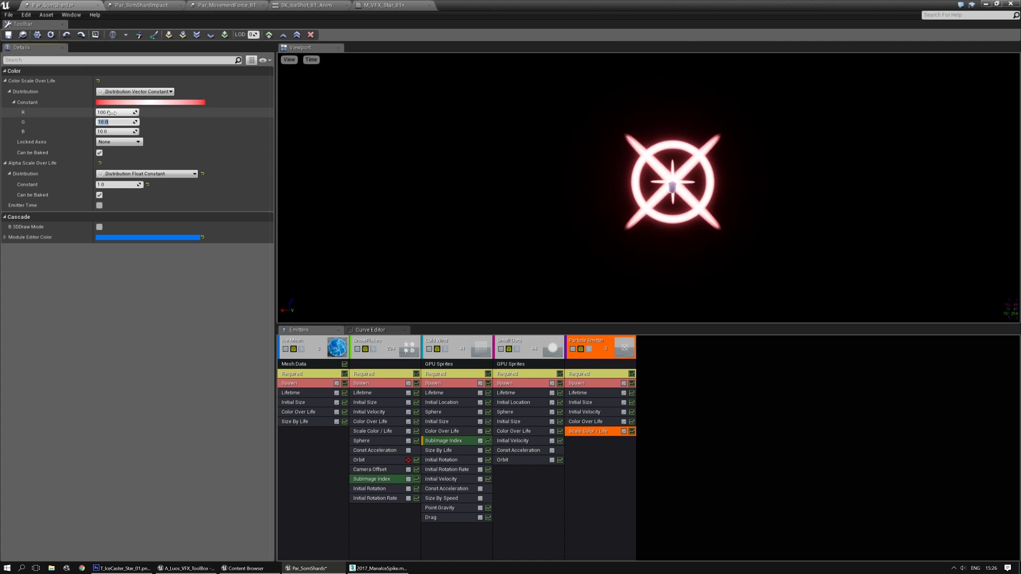
pyautogui.write('100')
pyautogui.press('Tab')
pyautogui.write('1')
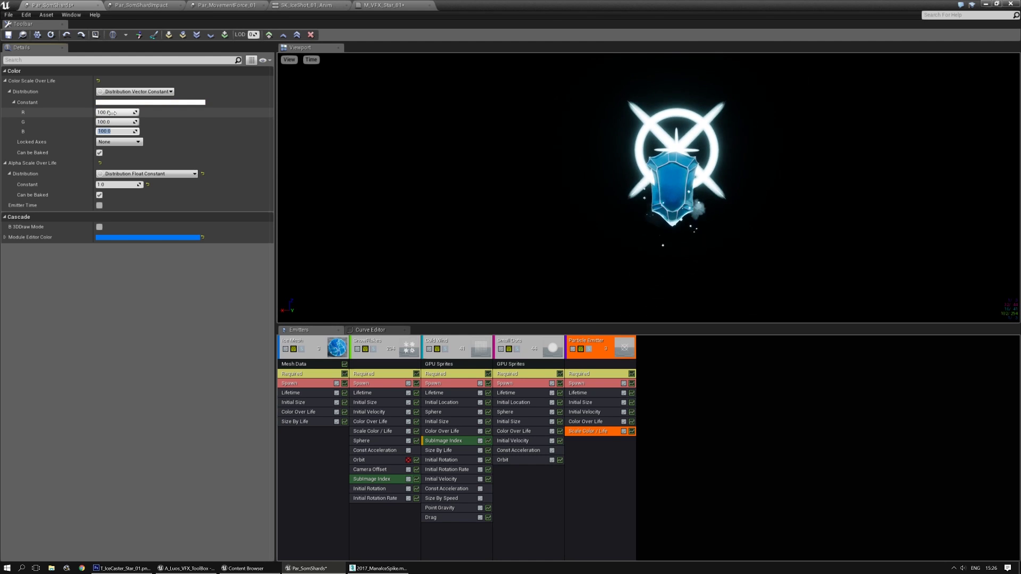
pyautogui.write('10')
pyautogui.press('Tab')
pyautogui.write('10')
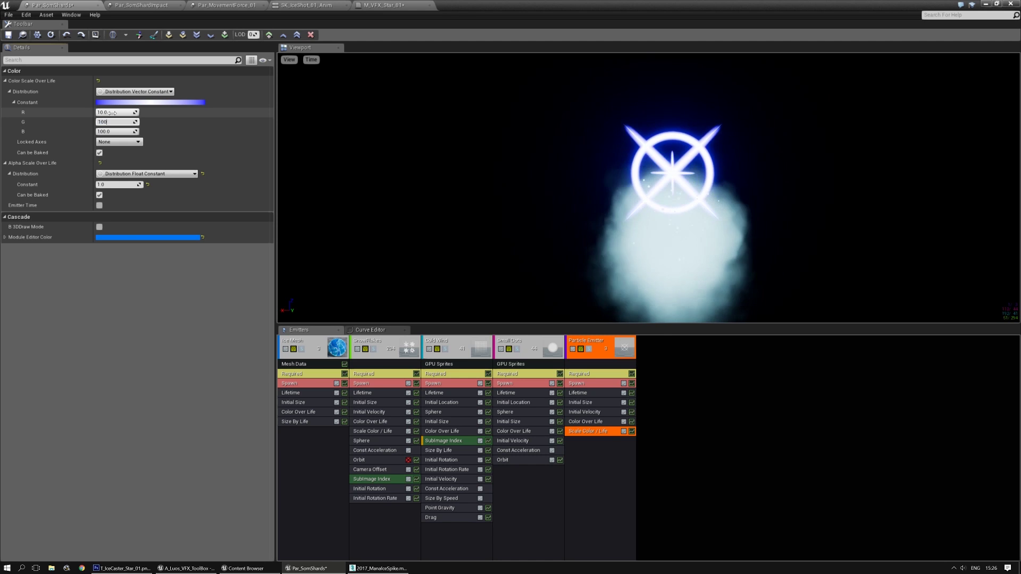
pyautogui.press('Return')
pyautogui.click(113, 112)
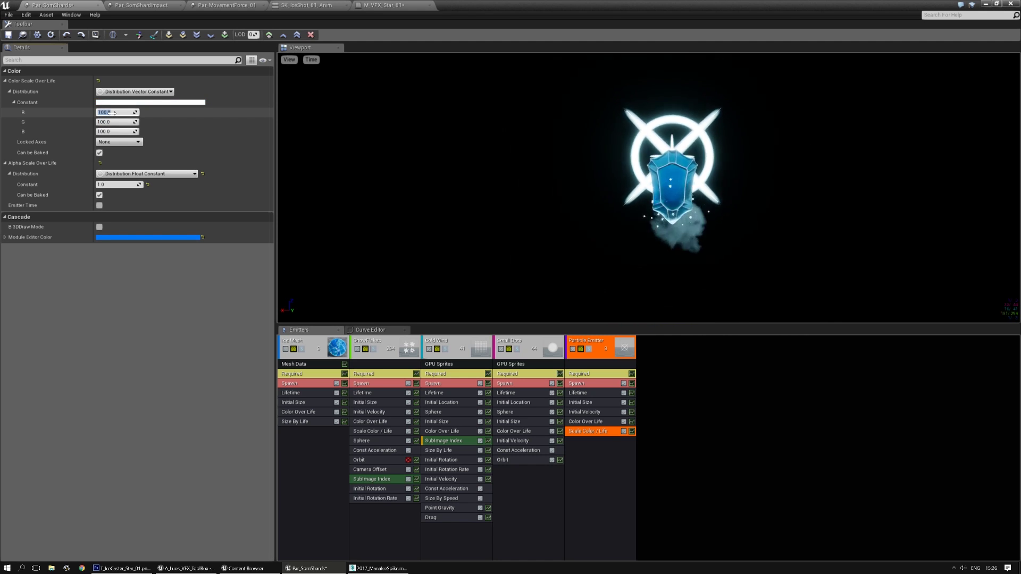
# Set the new emitter's constant Color Scale Over Life to 20 for R, G and B
pyautogui.moveTo(578, 93); pyautogui.dragTo(577, 68, button='right')
pyautogui.click(112, 112)
pyautogui.write('20')
pyautogui.press('Tab')
pyautogui.write('20')
pyautogui.press('Tab')
pyautogui.write('20')
pyautogui.press('Return')
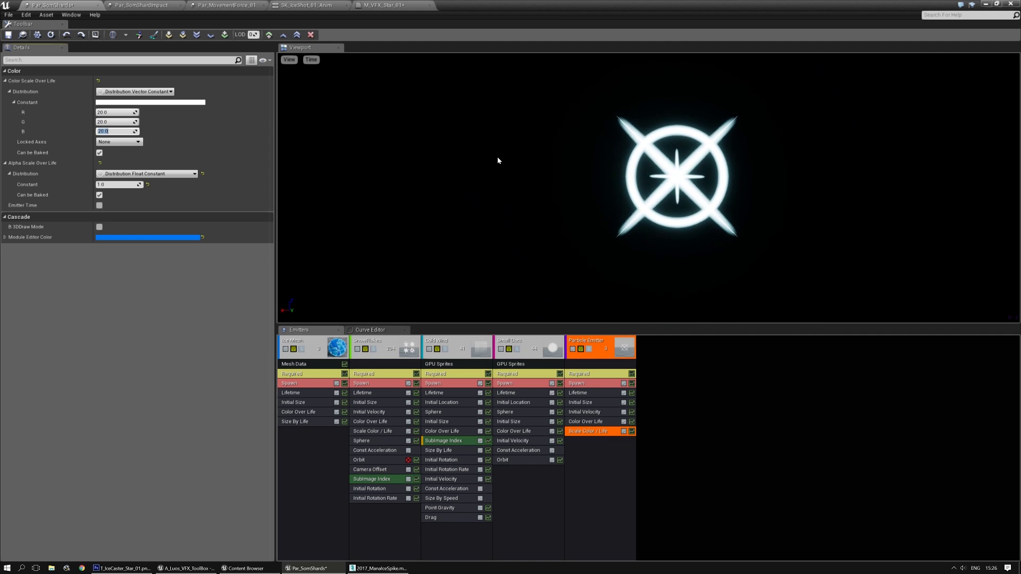
# Set the new emitter's constant start size to 125 in X, Y and Z
pyautogui.click(581, 403)
pyautogui.click(132, 102)
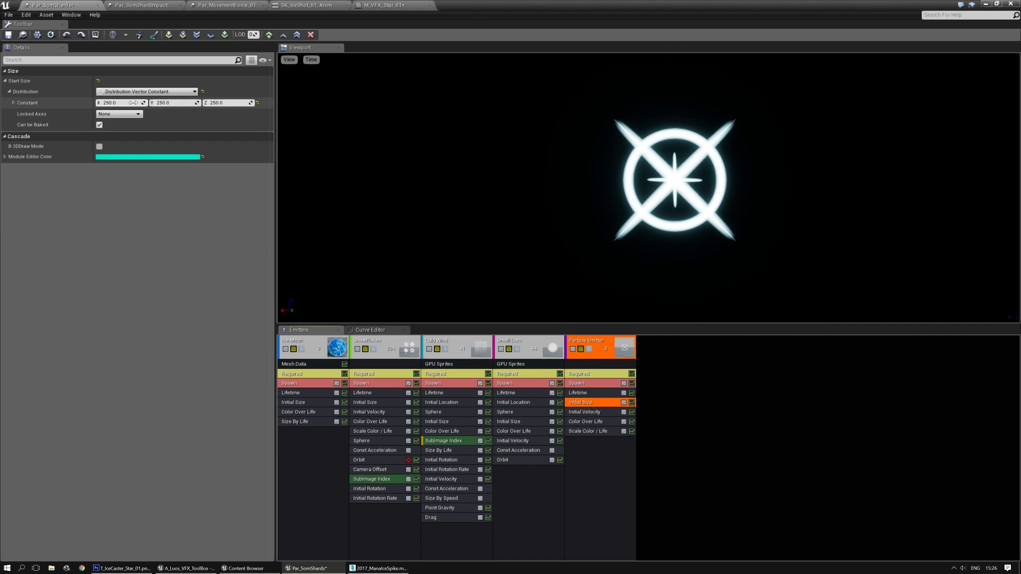
pyautogui.write('125')
pyautogui.press('Tab')
pyautogui.write('125')
pyautogui.press('Tab')
pyautogui.write('125')
pyautogui.press('Return')
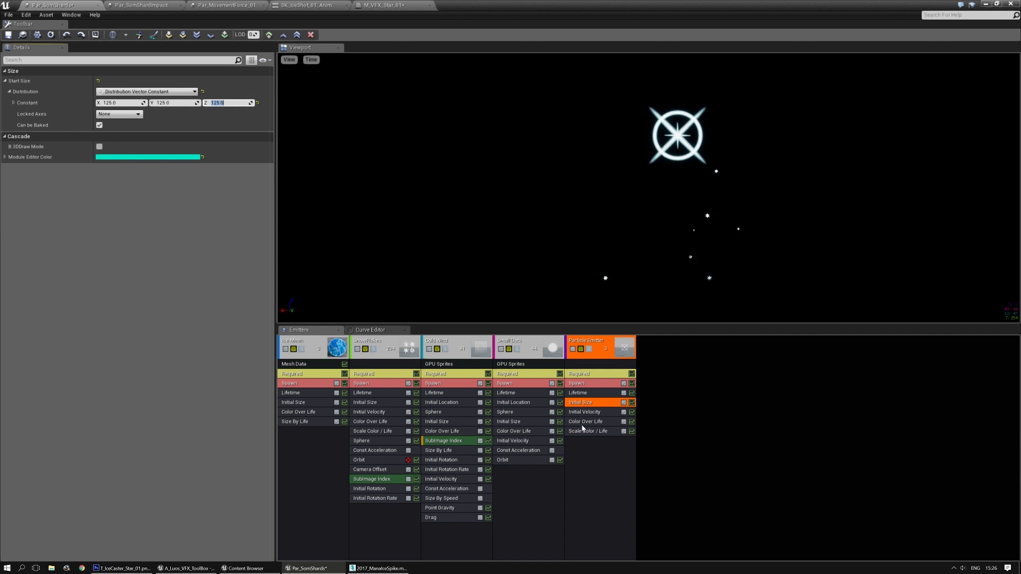
# Review the M_VFX_Star_01 graph and, in Photoshop, clear the white disc from Layer 1 of the Untitled-2 document
pyautogui.click(386, 4)
pyautogui.scroll(3, 616, 369)
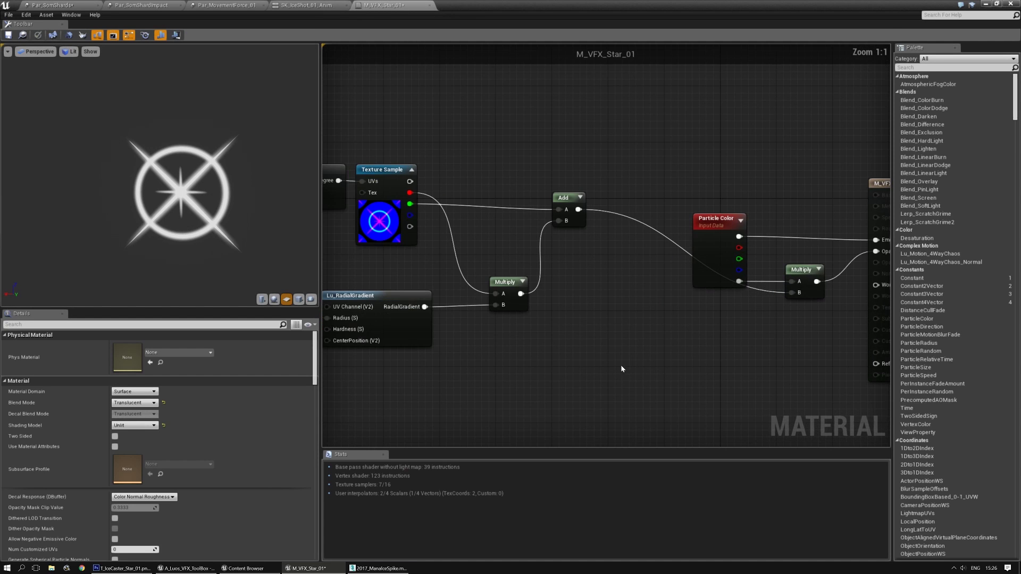
pyautogui.moveTo(745, 348); pyautogui.dragTo(701, 349, button='right')
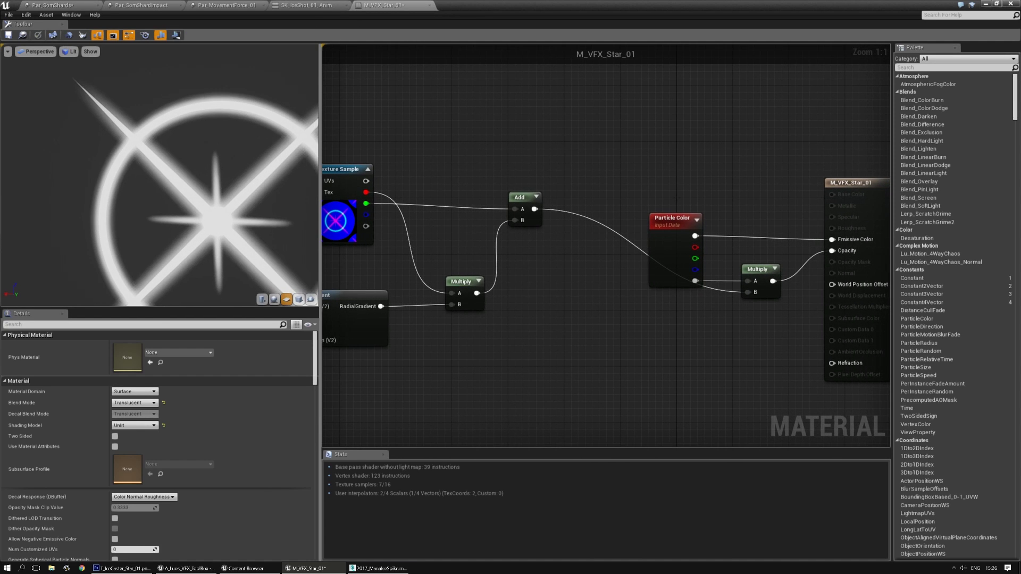
pyautogui.moveTo(604, 364); pyautogui.dragTo(660, 308, button='right')
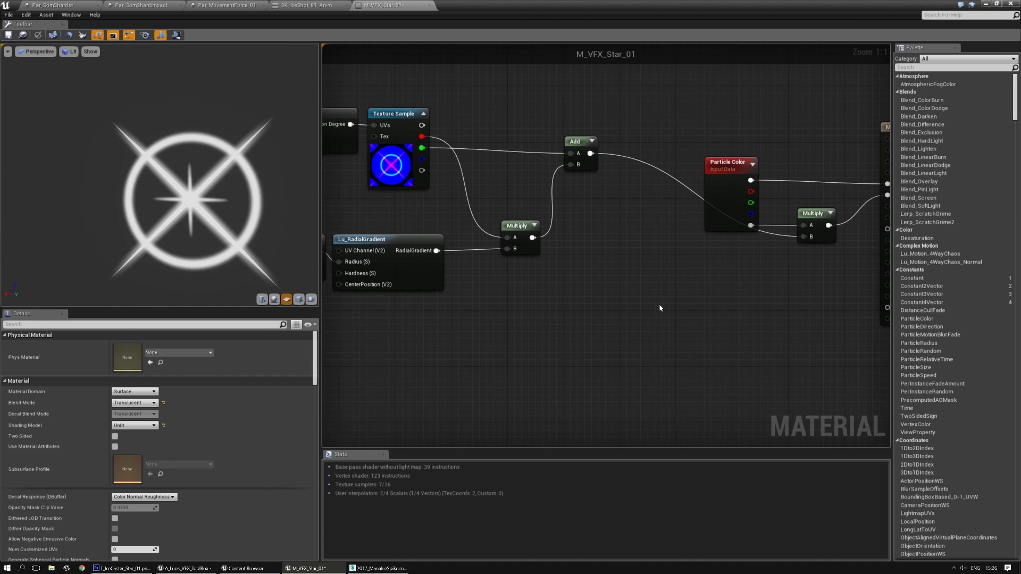
pyautogui.click(125, 571)
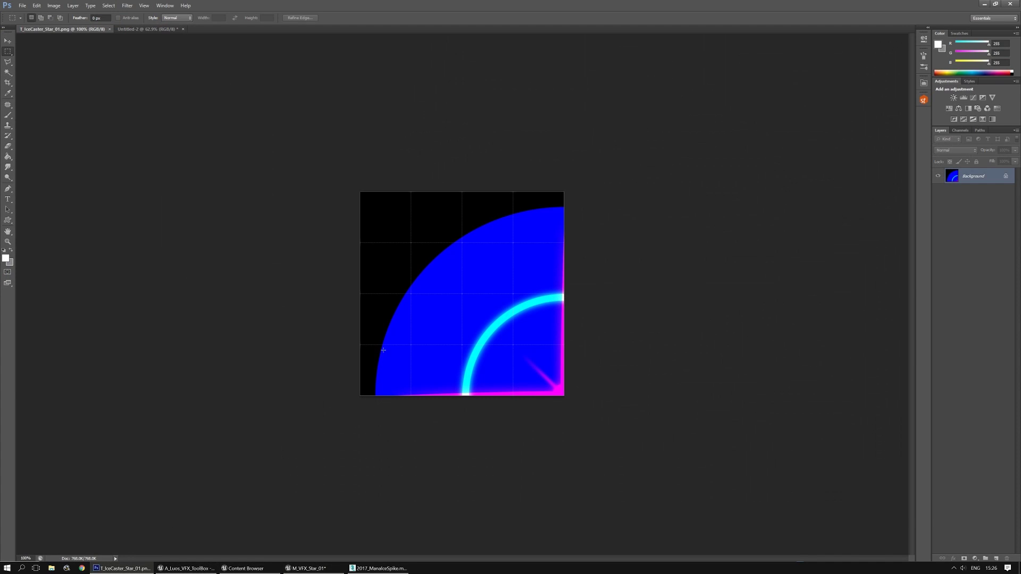
pyautogui.click(132, 30)
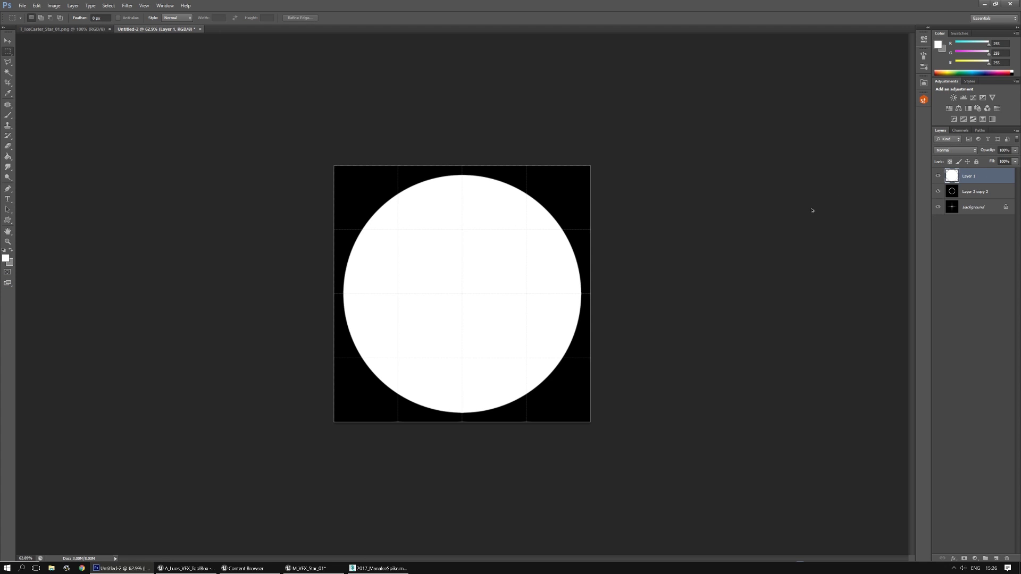
pyautogui.press('Delete')
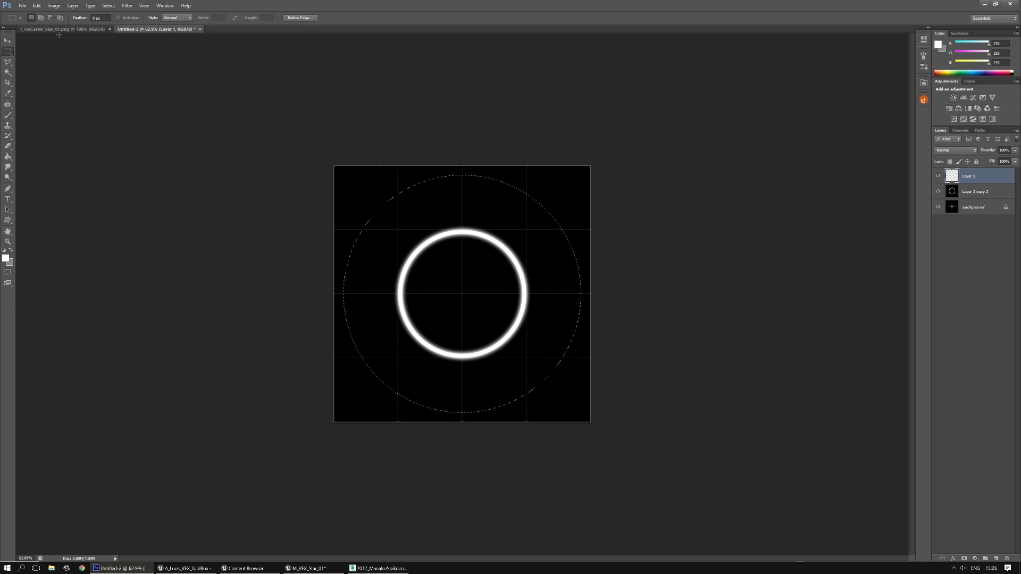
pyautogui.click(984, 4)
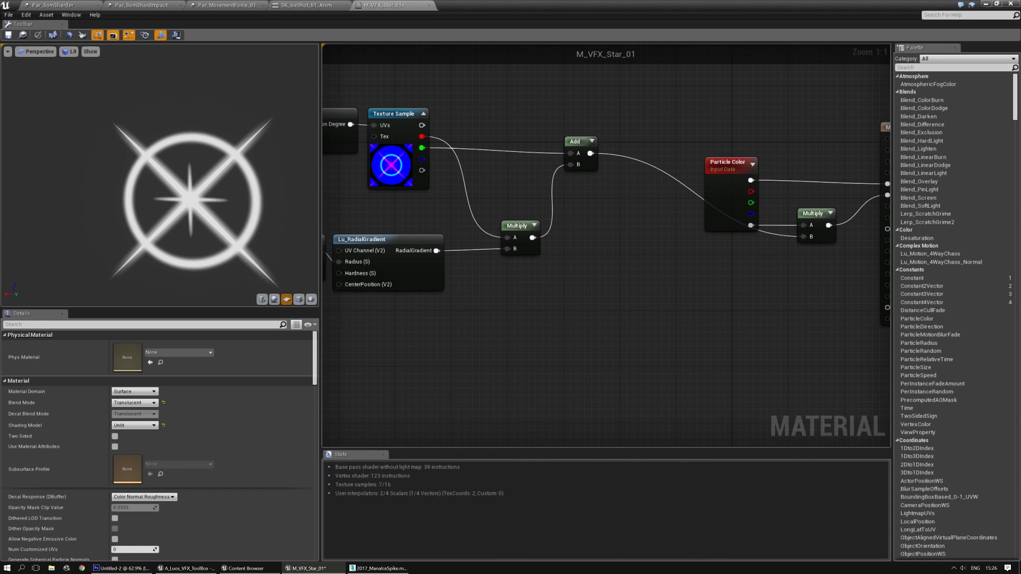
# In M_VFX_Star_01, multiply the Add result by itself with a new Multiply node and feed it into the opacity Multiply's B input
pyautogui.moveTo(586, 213); pyautogui.dragTo(625, 247, button='right')
pyautogui.click(650, 256)
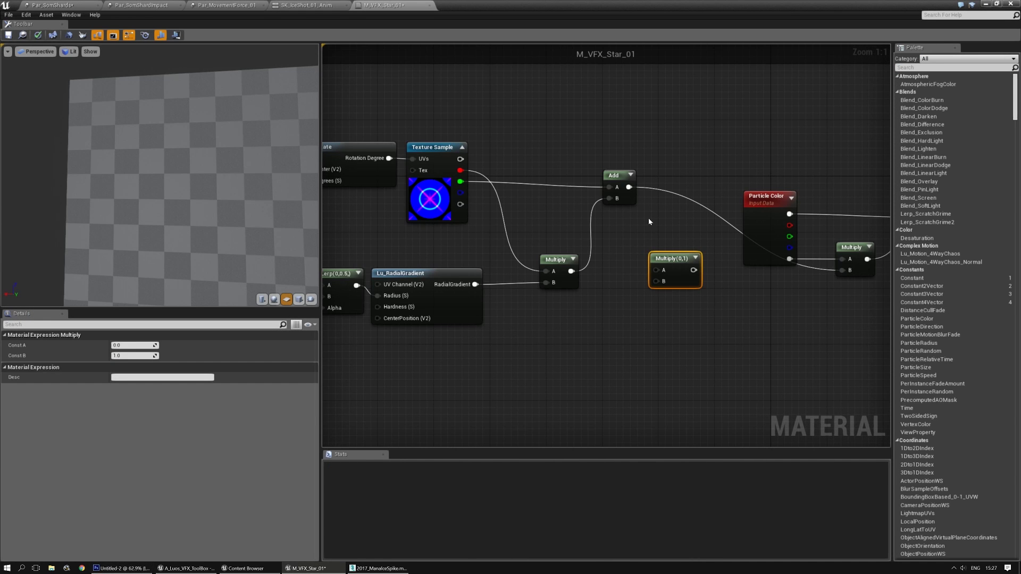
pyautogui.moveTo(628, 187); pyautogui.dragTo(532, 174, button='right')
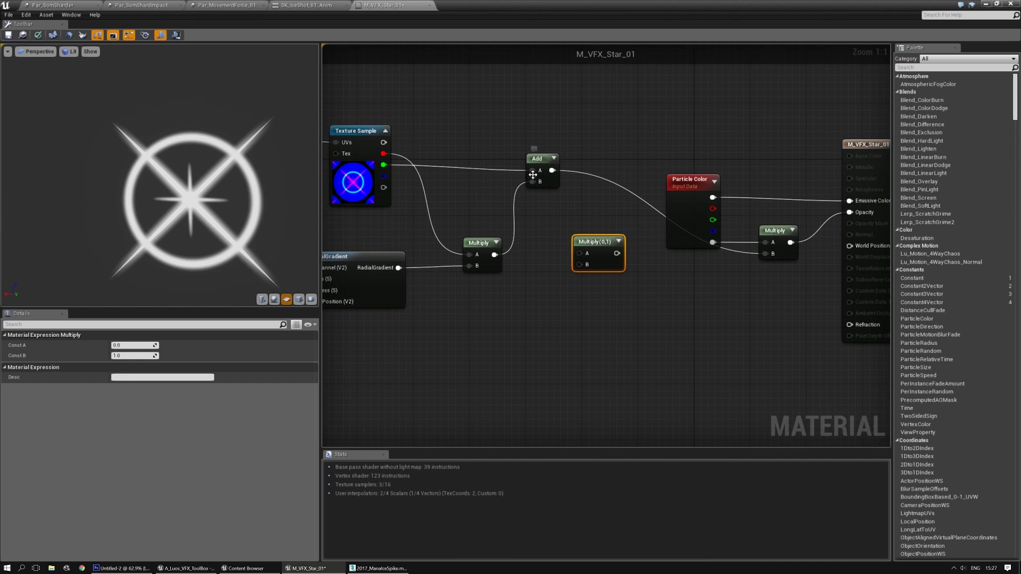
pyautogui.moveTo(552, 170); pyautogui.dragTo(579, 250)
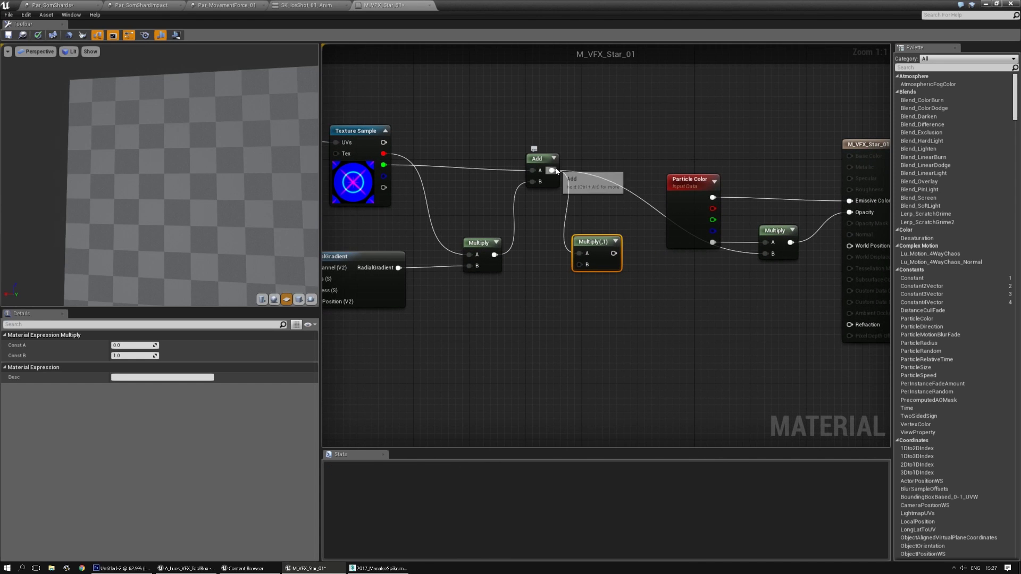
pyautogui.moveTo(552, 170); pyautogui.dragTo(560, 195)
pyautogui.moveTo(580, 268); pyautogui.dragTo(611, 252)
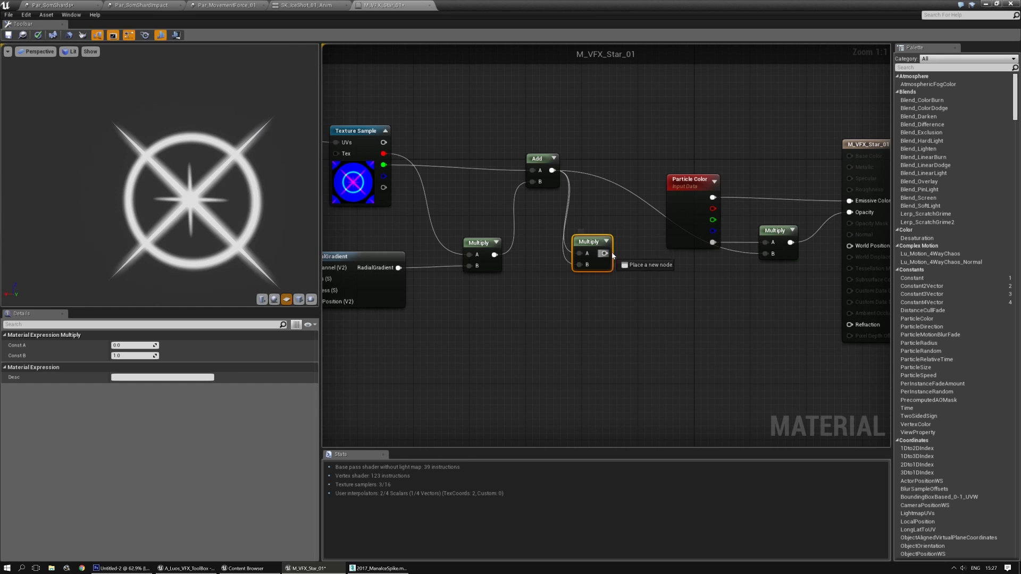
pyautogui.moveTo(761, 250); pyautogui.dragTo(764, 252)
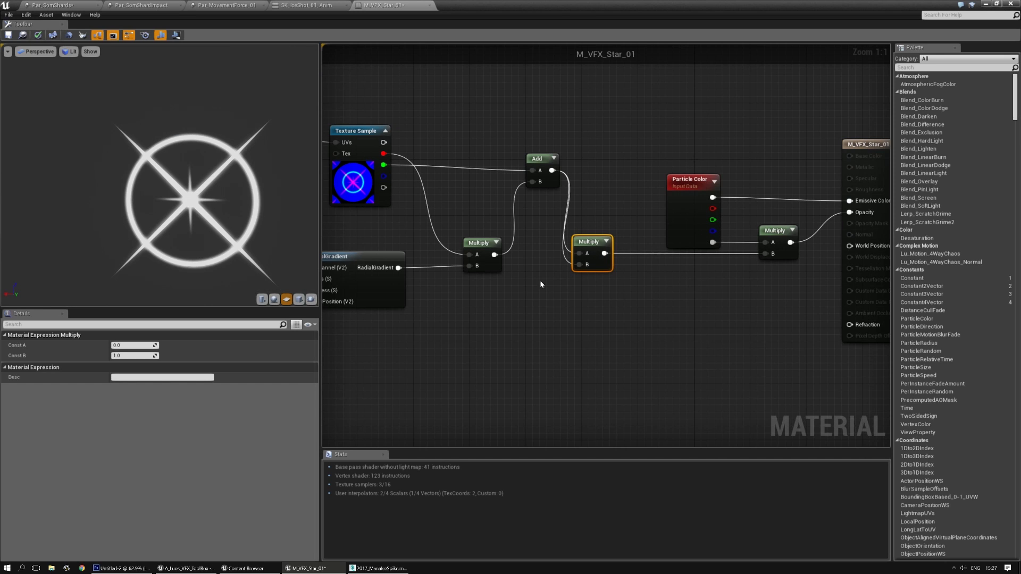
# Move the new Multiply node slightly farther from the Add node and apply the M_VFX_Star_01 material changes
pyautogui.click(559, 210)
pyautogui.moveTo(548, 206); pyautogui.dragTo(608, 210, button='right')
pyautogui.moveTo(660, 245); pyautogui.dragTo(682, 247)
pyautogui.click(578, 281)
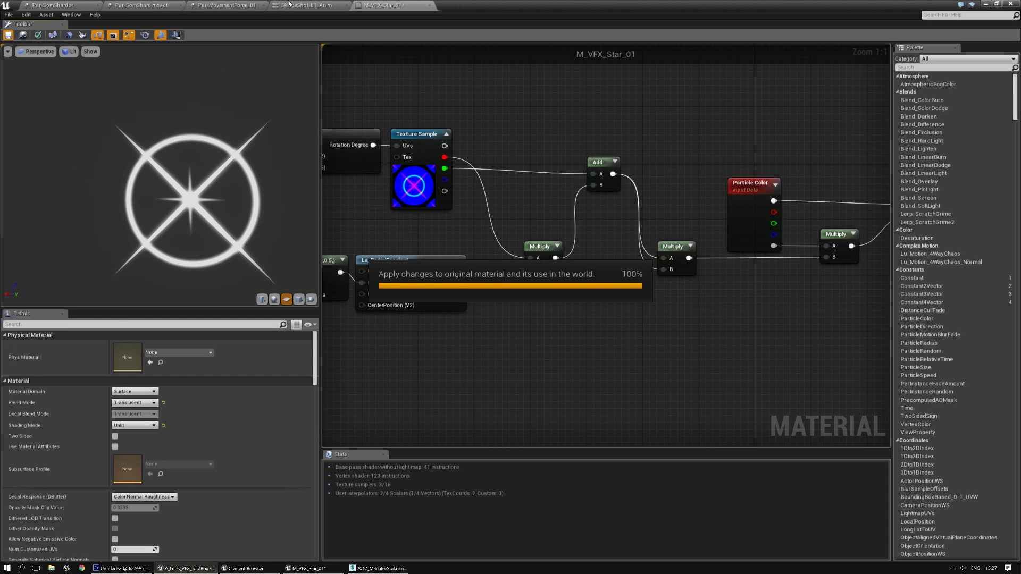
# Return to the Par_SomShards particle system, set the new emitter's Emitter Loops to 1 and replay the effect
pyautogui.click(58, 4)
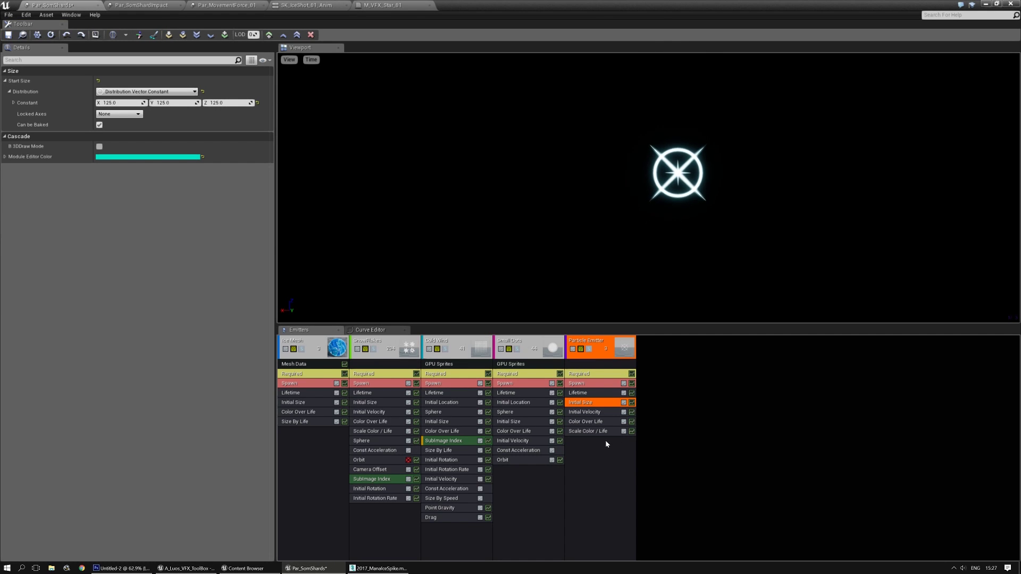
pyautogui.click(595, 373)
pyautogui.click(109, 297)
pyautogui.write('1')
pyautogui.press('Return')
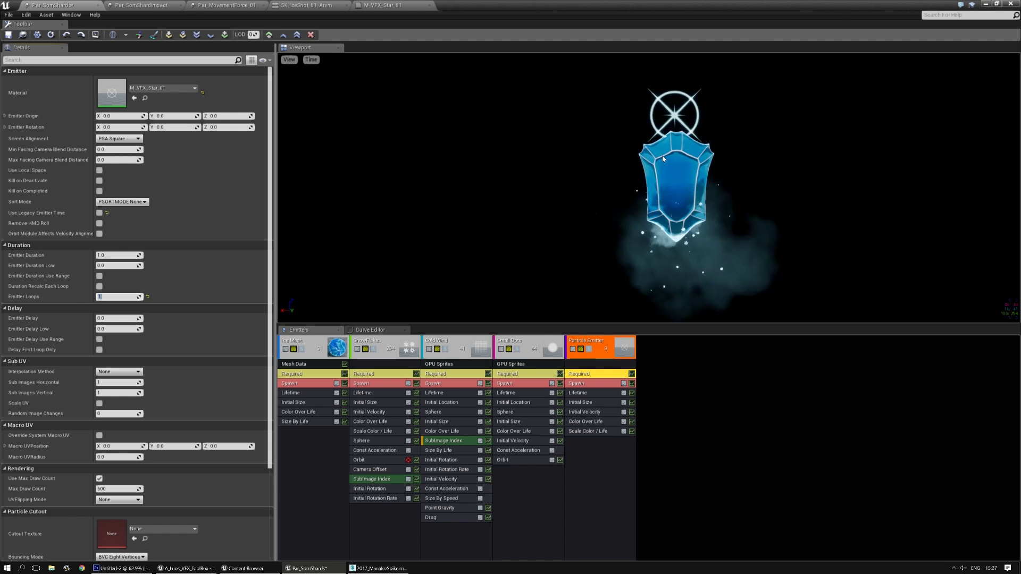
pyautogui.click(663, 203)
pyautogui.press('space')
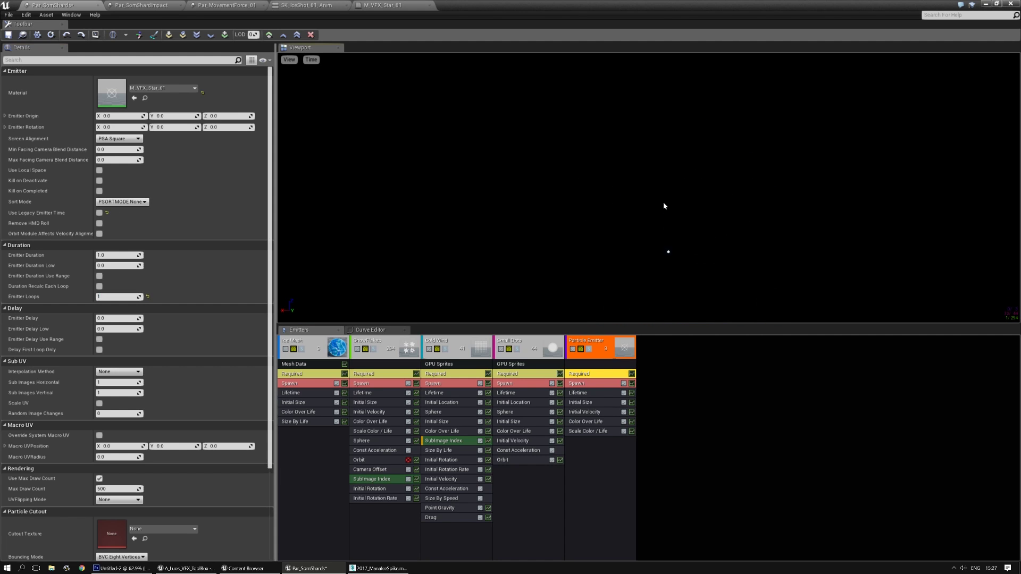
pyautogui.press('space')
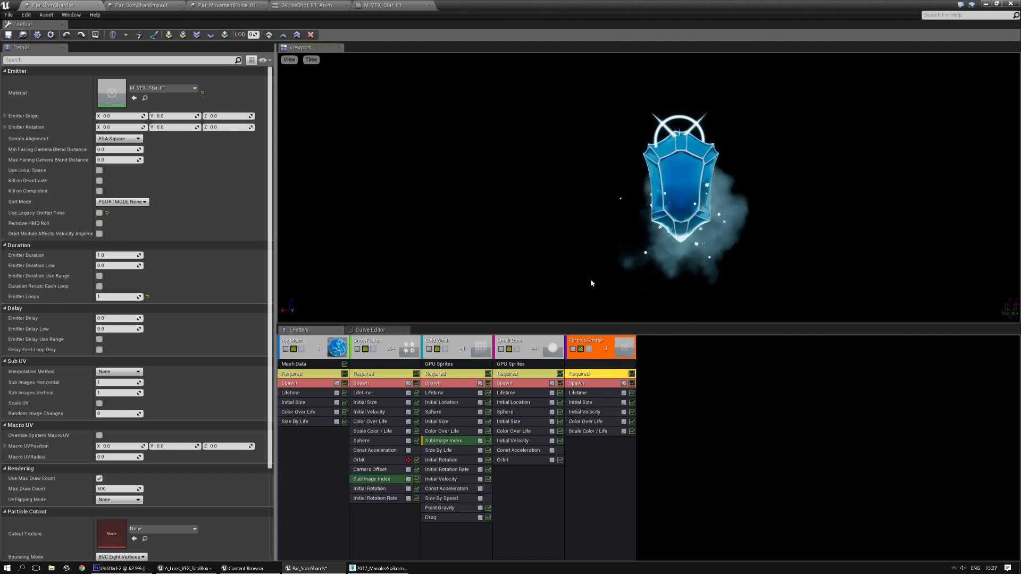
# Change the new emitter's constant Color Over Life to a deeper blue of about R 0.046, G 0.353, B 0.945
pyautogui.click(585, 413)
pyautogui.click(584, 422)
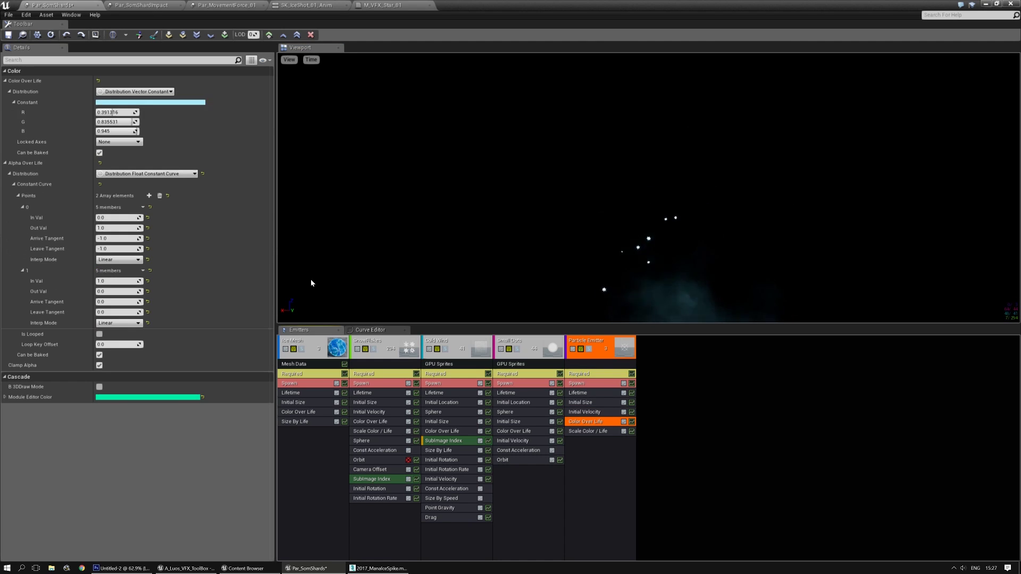
pyautogui.click(147, 102)
pyautogui.moveTo(164, 153)
pyautogui.mouseDown()
pyautogui.moveTo(172, 142)
pyautogui.moveTo(208, 176)
pyautogui.moveTo(229, 150)
pyautogui.moveTo(201, 156)
pyautogui.moveTo(192, 134)
pyautogui.moveTo(169, 148)
pyautogui.moveTo(174, 167)
pyautogui.moveTo(170, 158)
pyautogui.mouseUp()
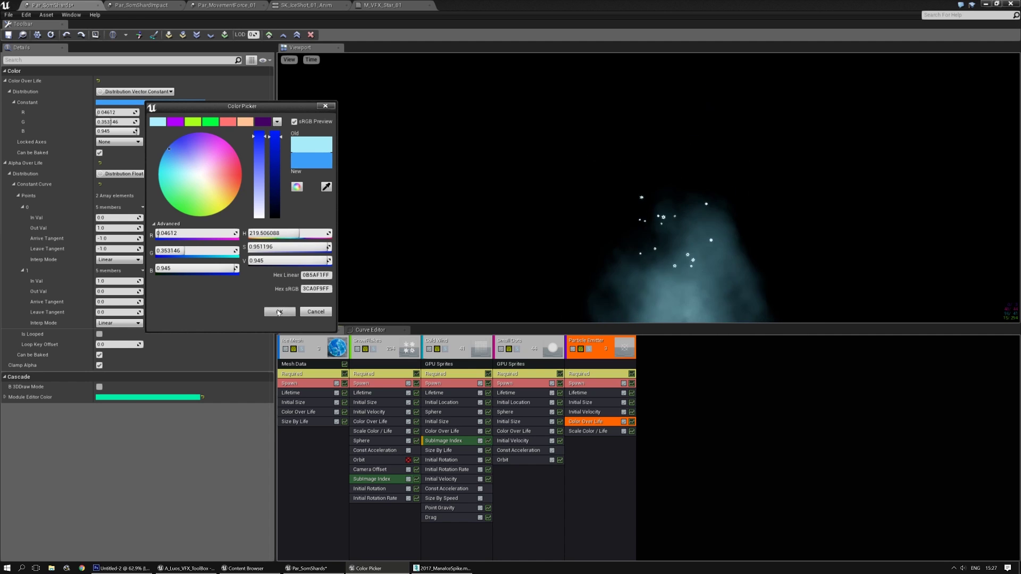
pyautogui.click(279, 312)
# Switch the new emitter's start velocity to Distribution Vector Constant and set its Z value to 1000
pyautogui.click(590, 412)
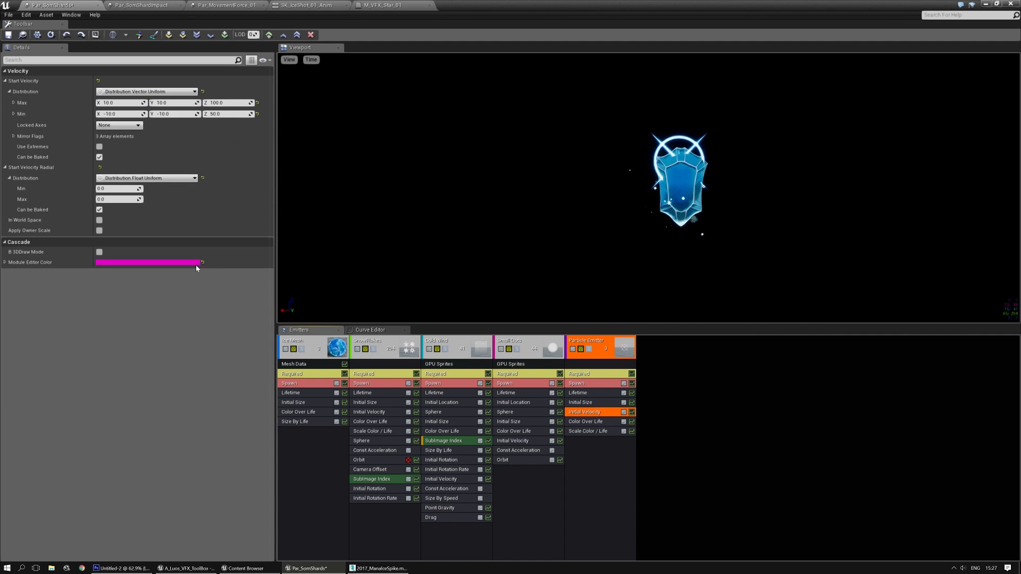
pyautogui.click(114, 103)
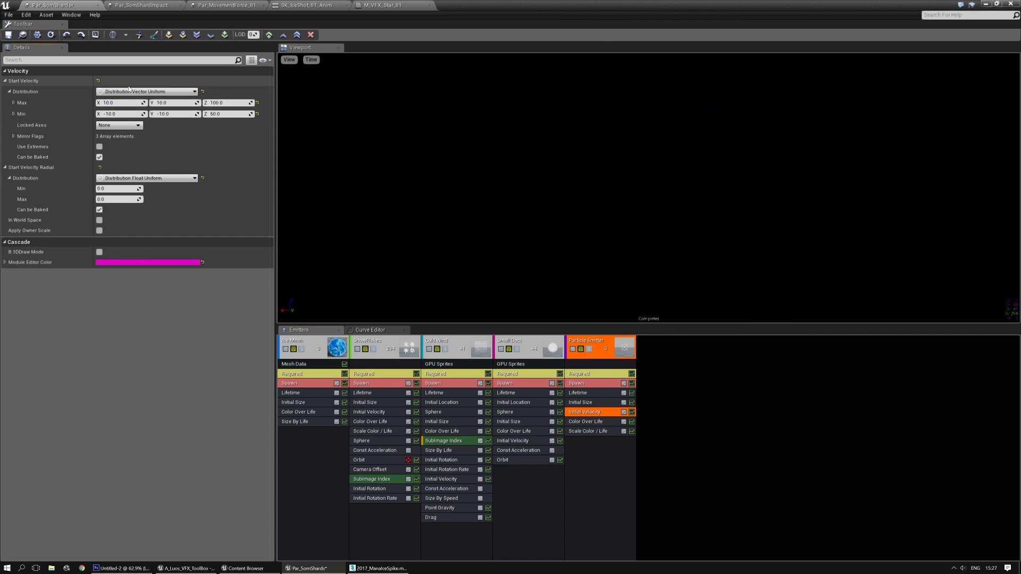
pyautogui.click(125, 91)
pyautogui.click(123, 108)
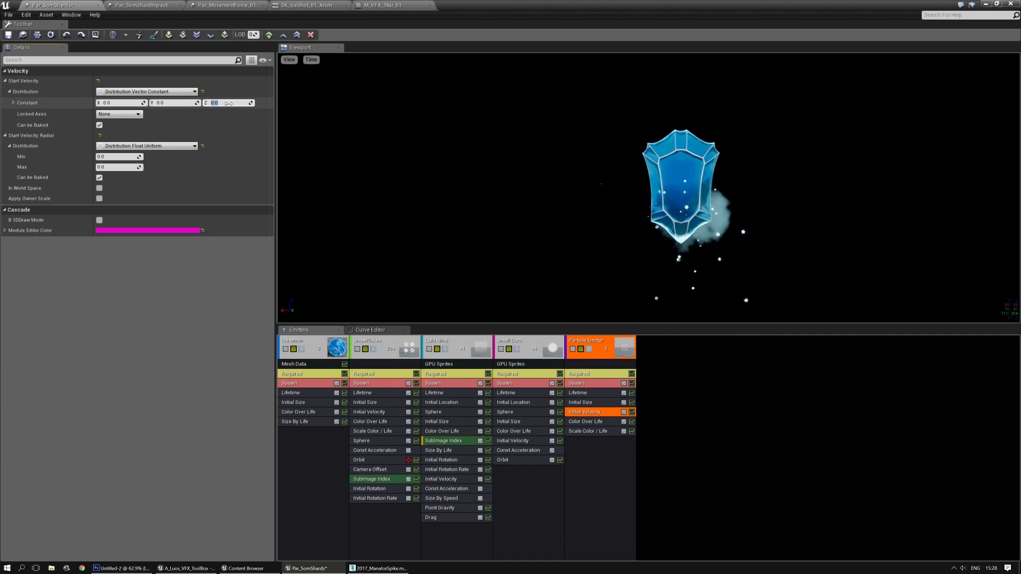
pyautogui.click(228, 102)
pyautogui.write('1000')
pyautogui.press('Return')
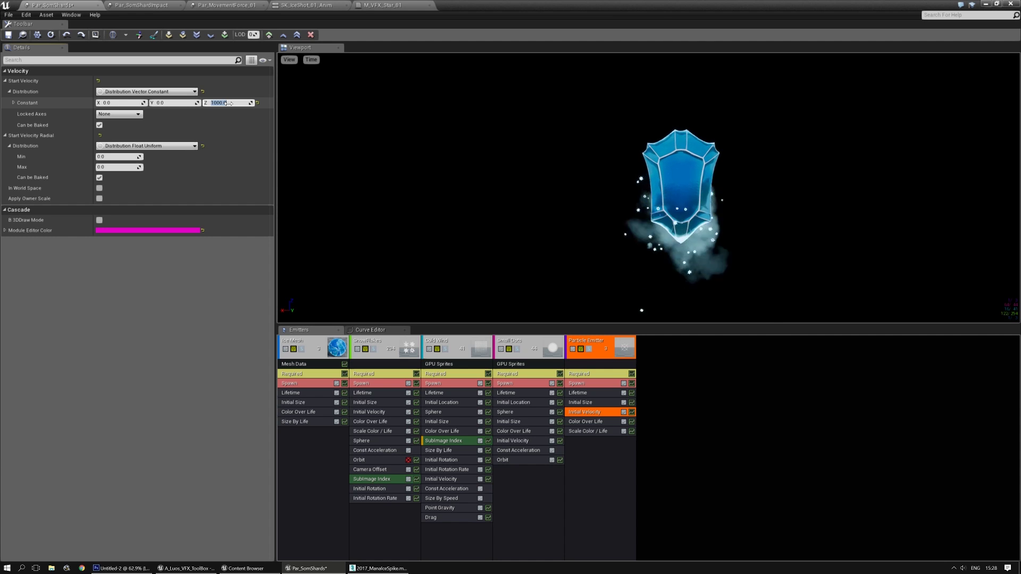
# Reduce the new emitter's constant start velocity in Z to 300 and check the result in the preview
pyautogui.write('20')
pyautogui.press('Return')
pyautogui.write('300')
pyautogui.press('Return')
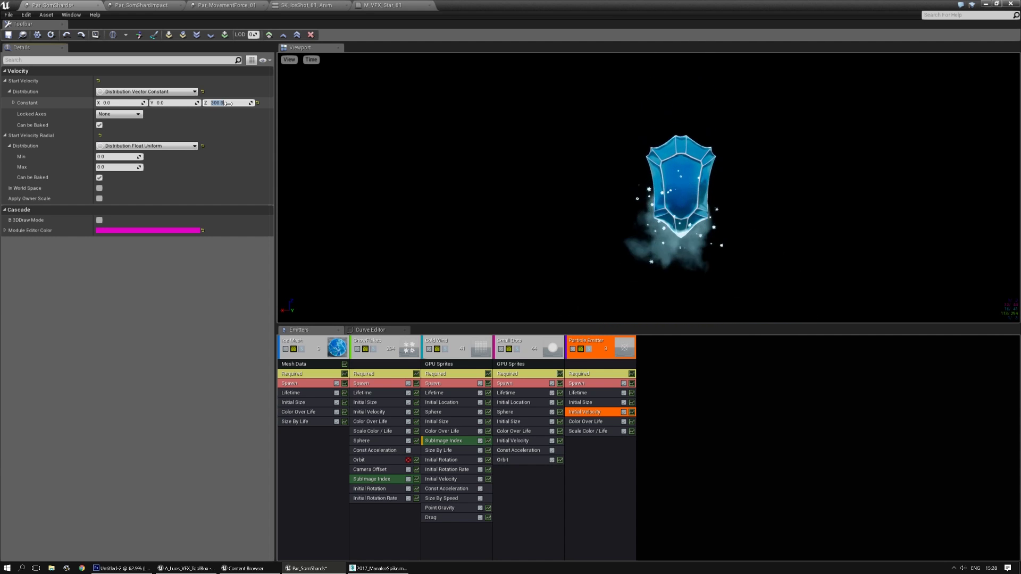
pyautogui.moveTo(738, 200); pyautogui.dragTo(722, 207)
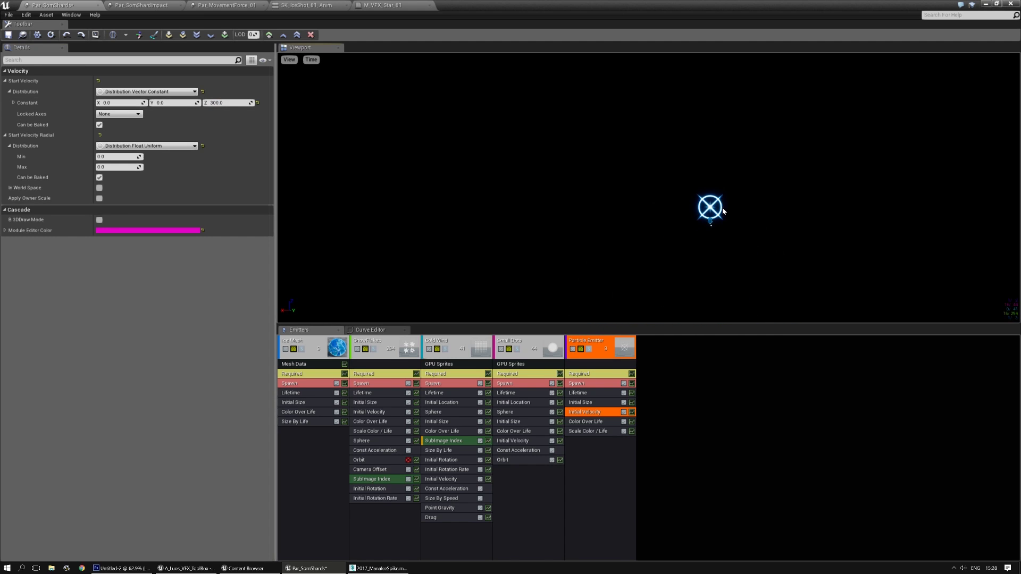
# Adjust the Emitter Delay in the new emitter's Required module
pyautogui.click(587, 374)
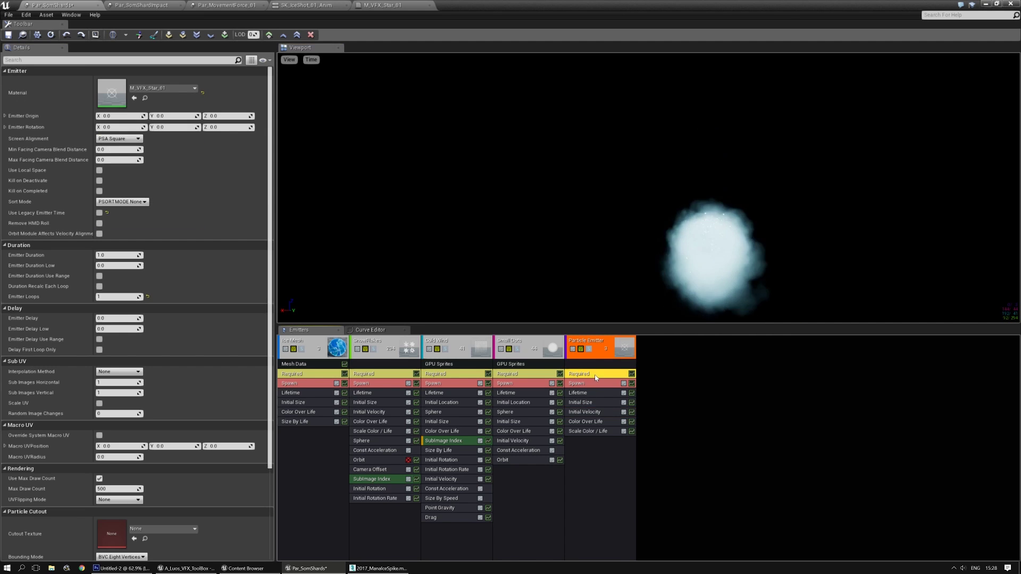
pyautogui.click(110, 317)
pyautogui.write('0')
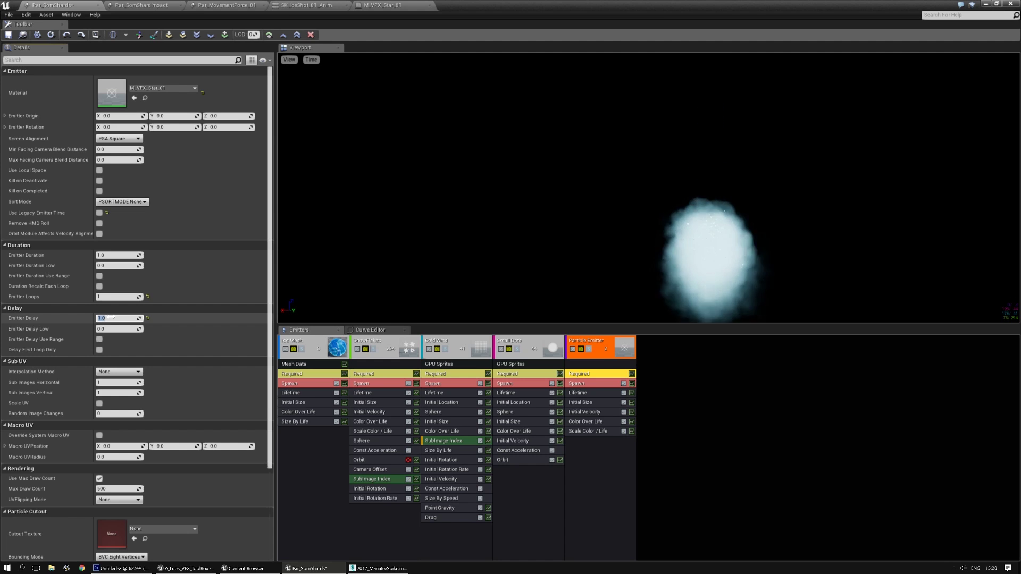
# Set the new emitter's constant start size to 180 in X, Y and Z
pyautogui.click(591, 403)
pyautogui.click(118, 103)
pyautogui.write('180')
pyautogui.press('Tab')
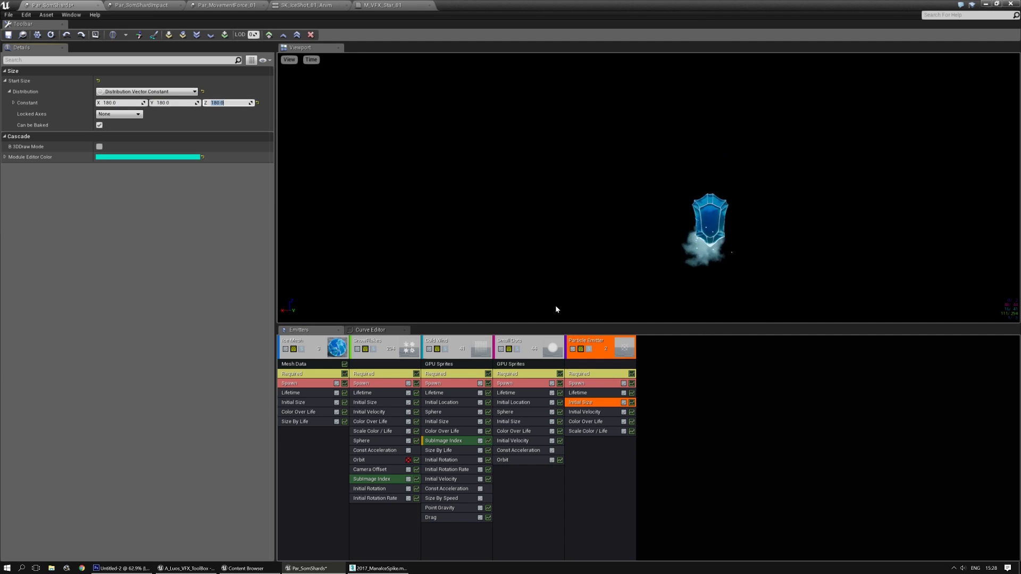
# Add Initial Rotation and Initial Rotation Rate modules to the new emitter
pyautogui.rightClick(588, 458)
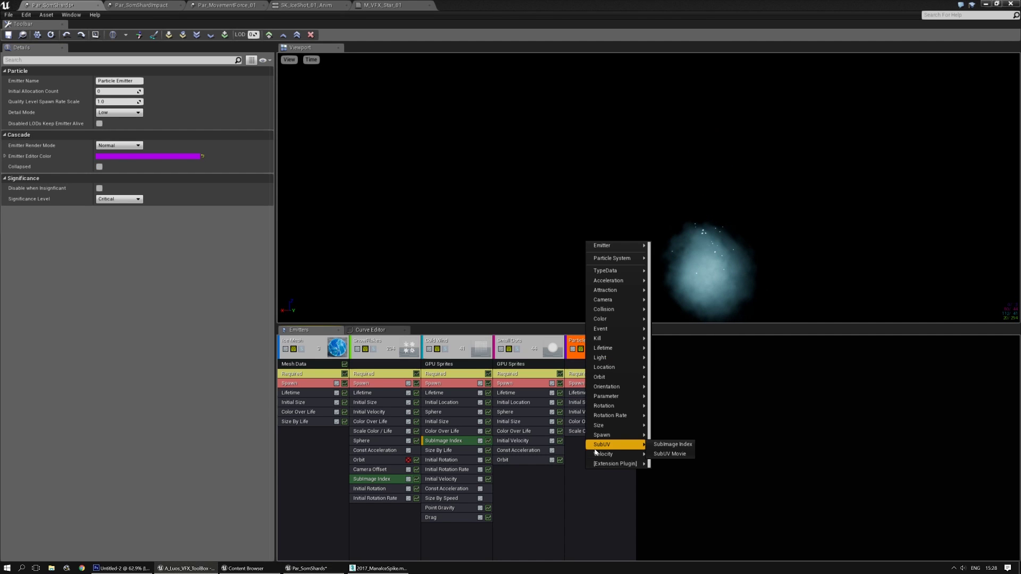
pyautogui.click(665, 407)
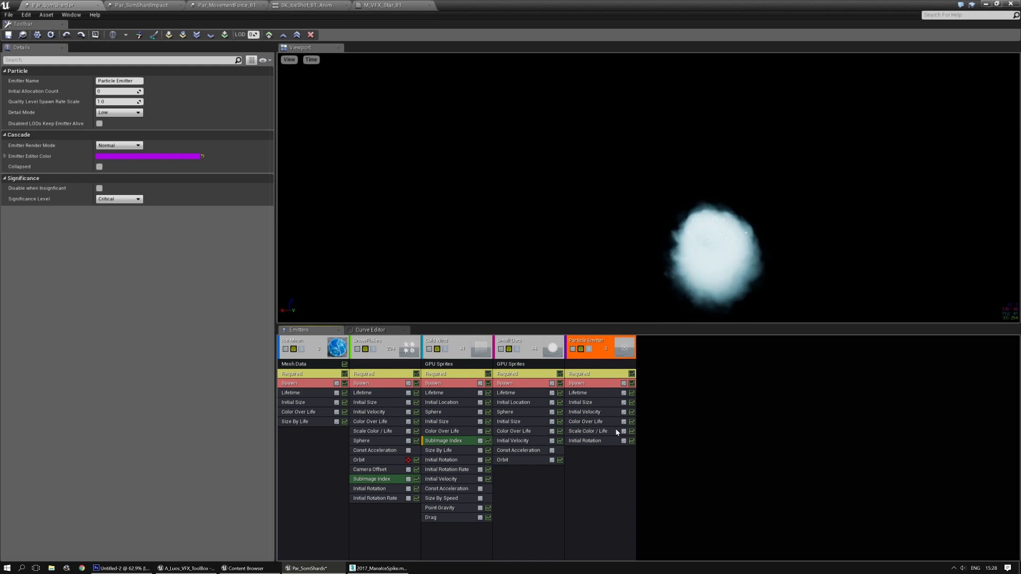
pyautogui.rightClick(592, 453)
pyautogui.moveTo(617, 421)
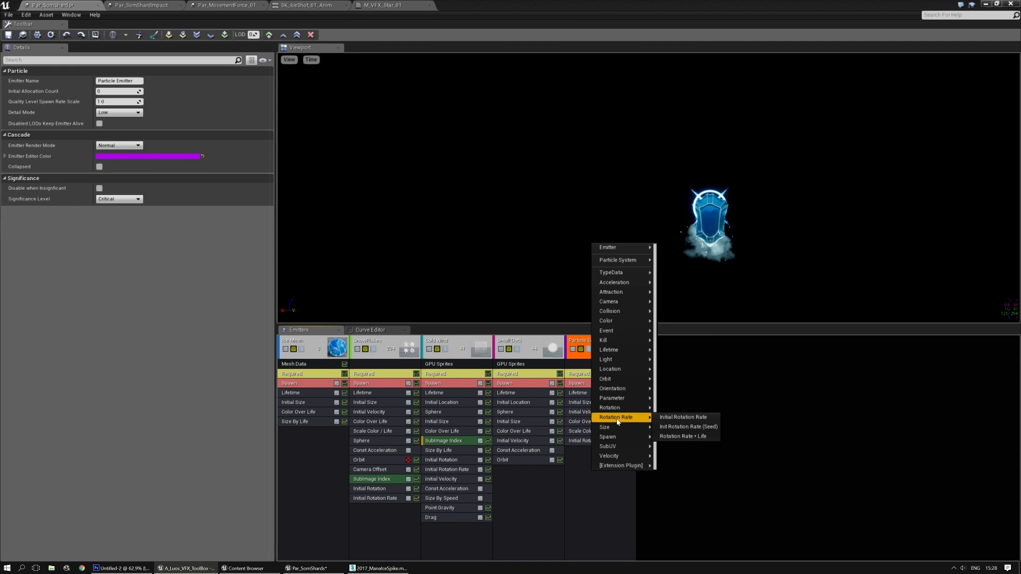
pyautogui.click(683, 417)
# Switch the start rotation rate to Distribution Float Constant, try a value of 0.5, and set the constant to 1
pyautogui.click(589, 450)
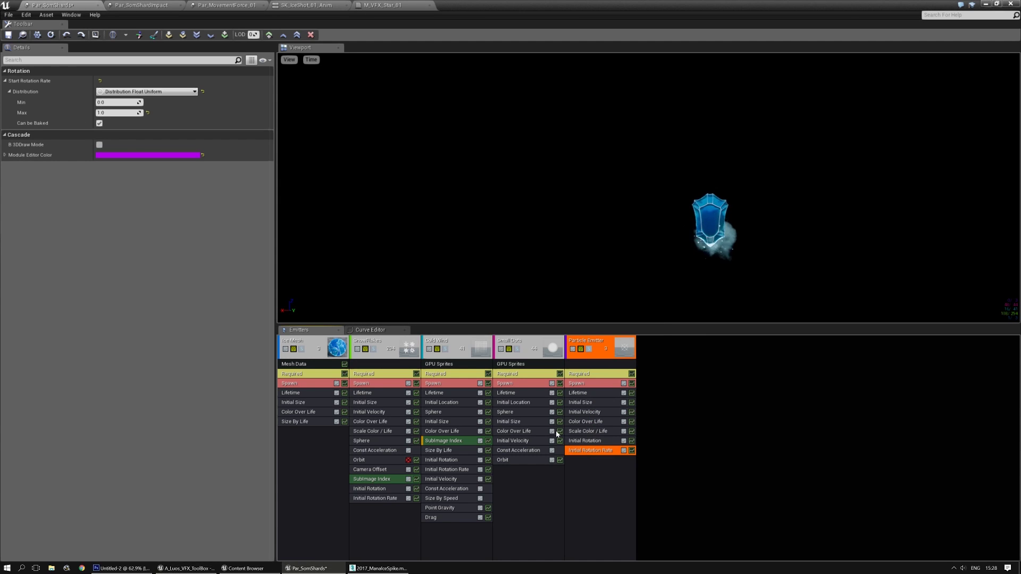
pyautogui.click(130, 92)
pyautogui.click(134, 103)
pyautogui.write('0.5')
pyautogui.press('Return')
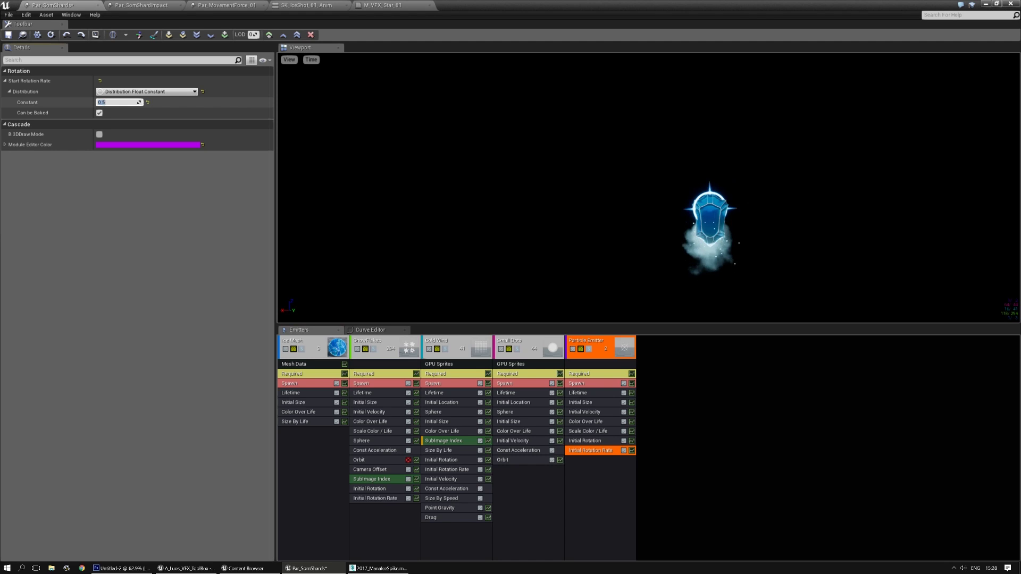
pyautogui.write('1')
pyautogui.press('Return')
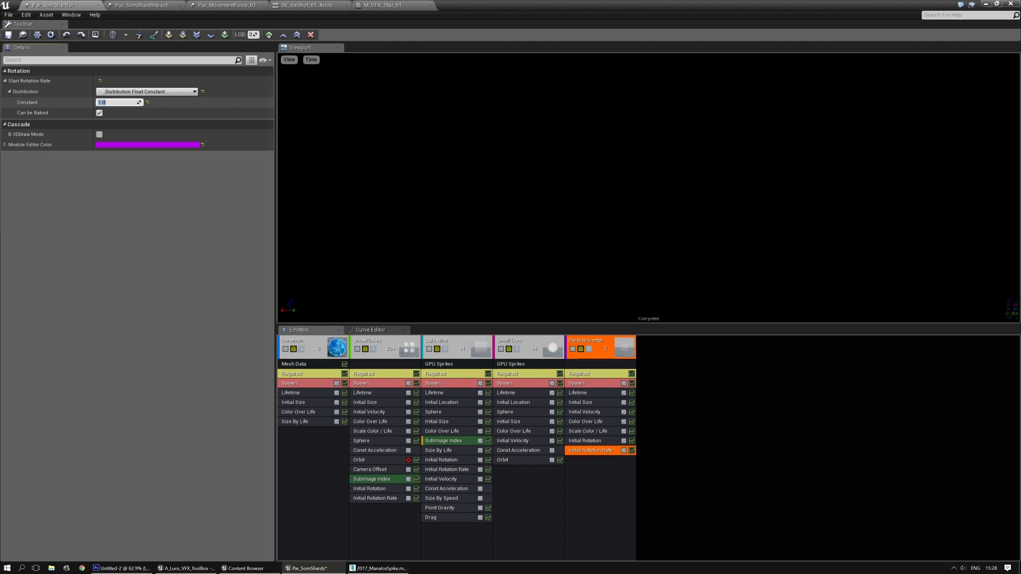
# Add a Dynamic parameter module to the new emitter and update its parameter names from the star material
pyautogui.click(582, 464)
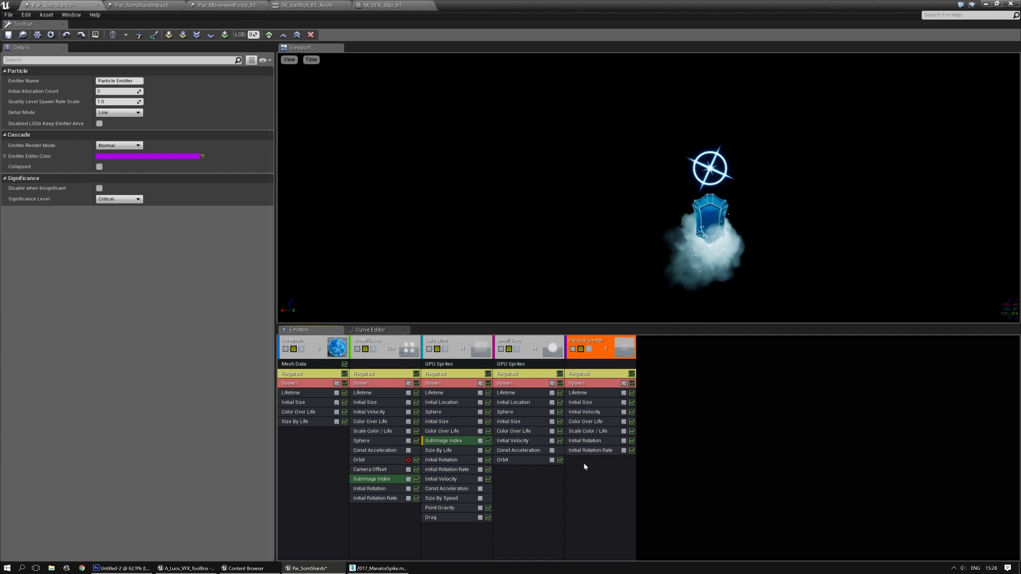
pyautogui.rightClick(585, 459)
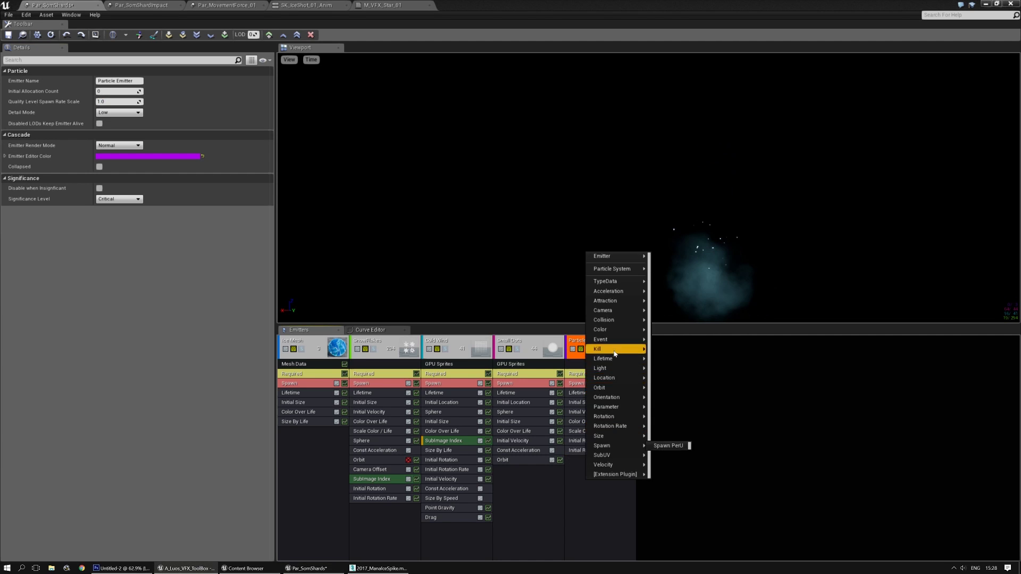
pyautogui.moveTo(616, 457)
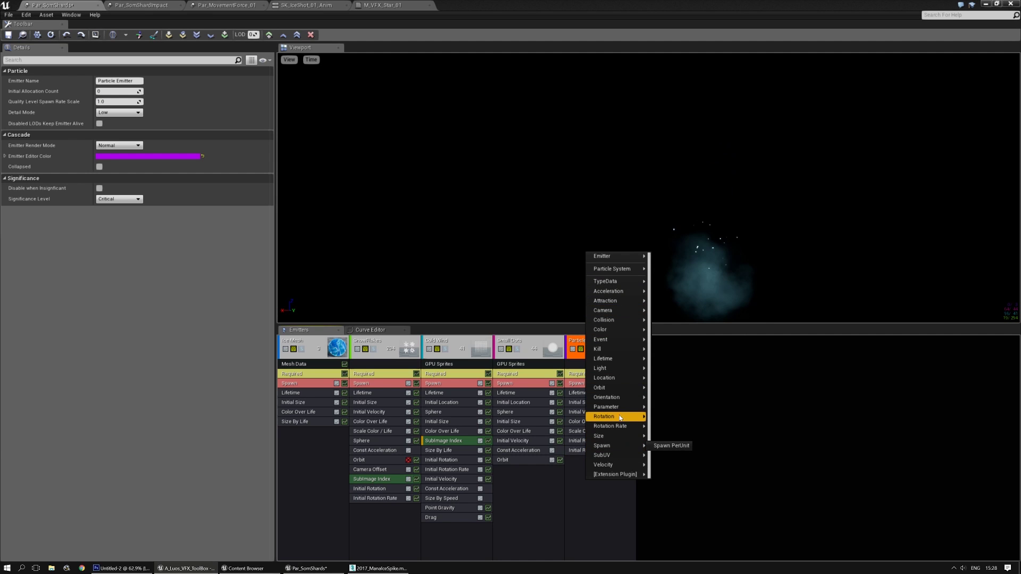
pyautogui.click(664, 407)
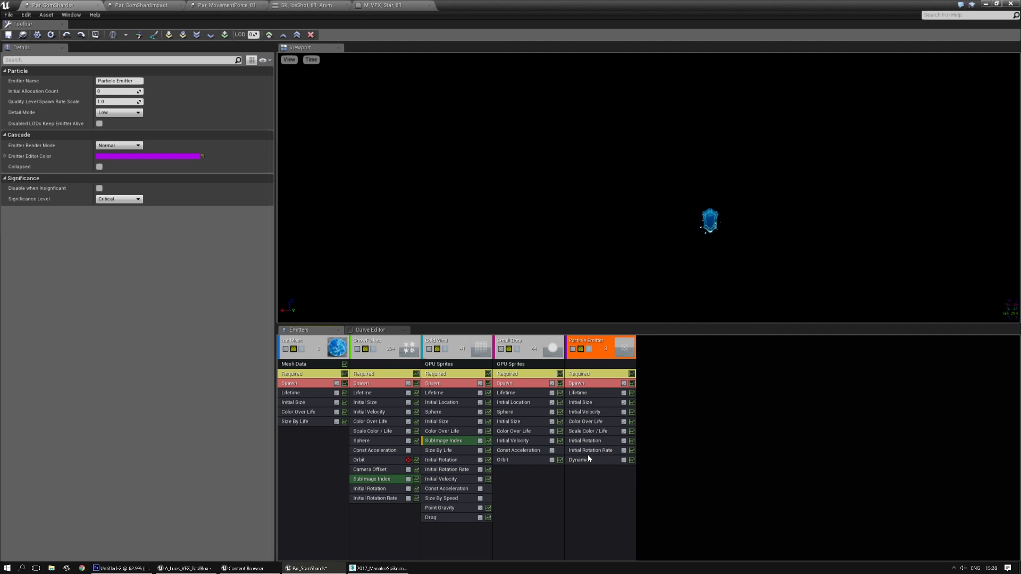
pyautogui.rightClick(584, 460)
pyautogui.click(598, 481)
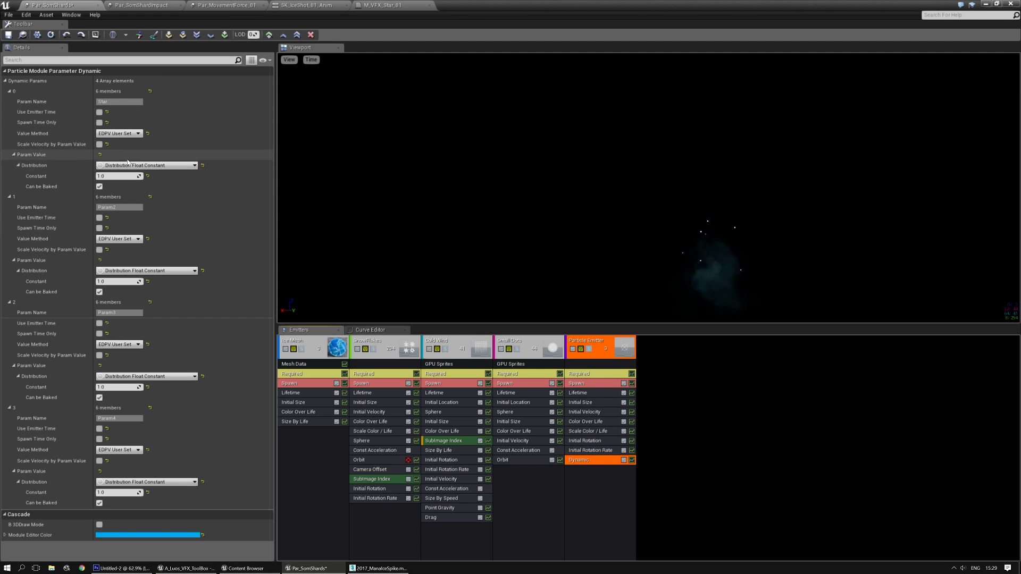
# Switch the first dynamic parameter to Distribution Float Constant Curve with two points, both using Curve Auto interpolation
pyautogui.click(143, 166)
pyautogui.click(160, 190)
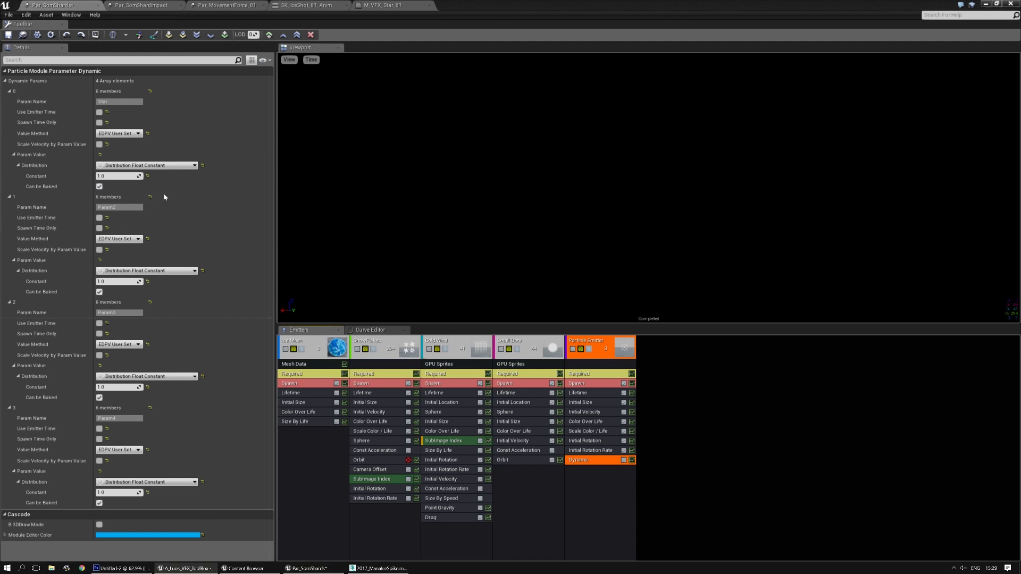
pyautogui.click(120, 251)
pyautogui.click(109, 265)
pyautogui.click(118, 314)
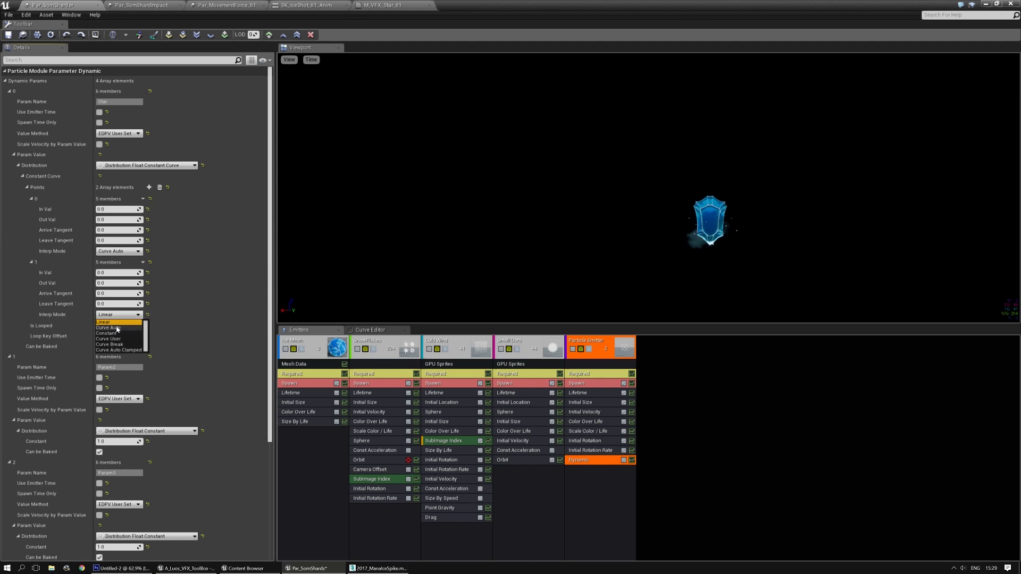
pyautogui.click(118, 328)
# Set the second point of the dynamic parameter curve to In Val 1 and Out Val 1
pyautogui.click(117, 273)
pyautogui.write('1')
pyautogui.press('Tab')
pyautogui.write('1')
pyautogui.press('Return')
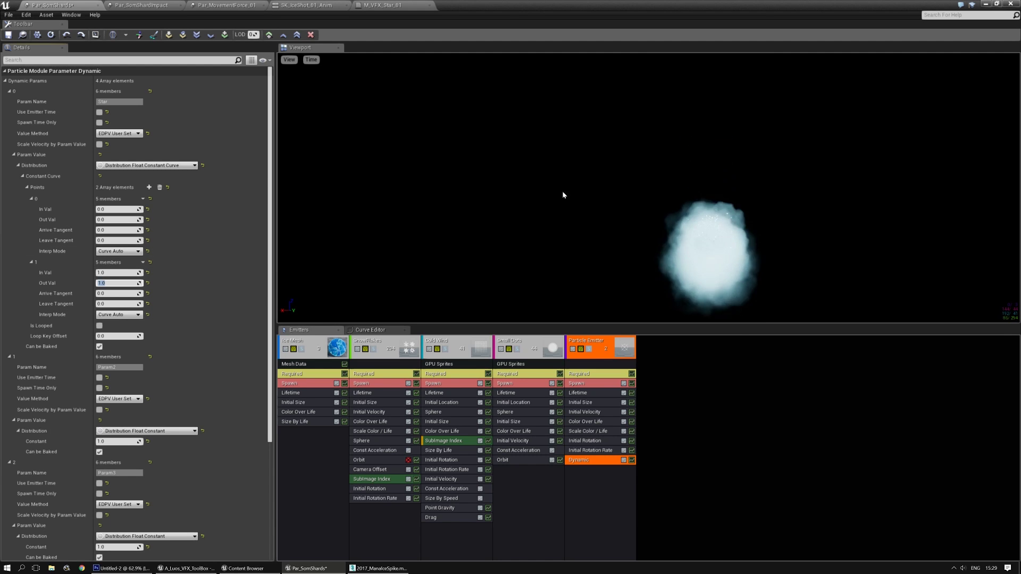
# Set the second curve point's In Val to 0.5 and add a third Curve Auto point with In Val 1 and Out Val 0
pyautogui.click(115, 273)
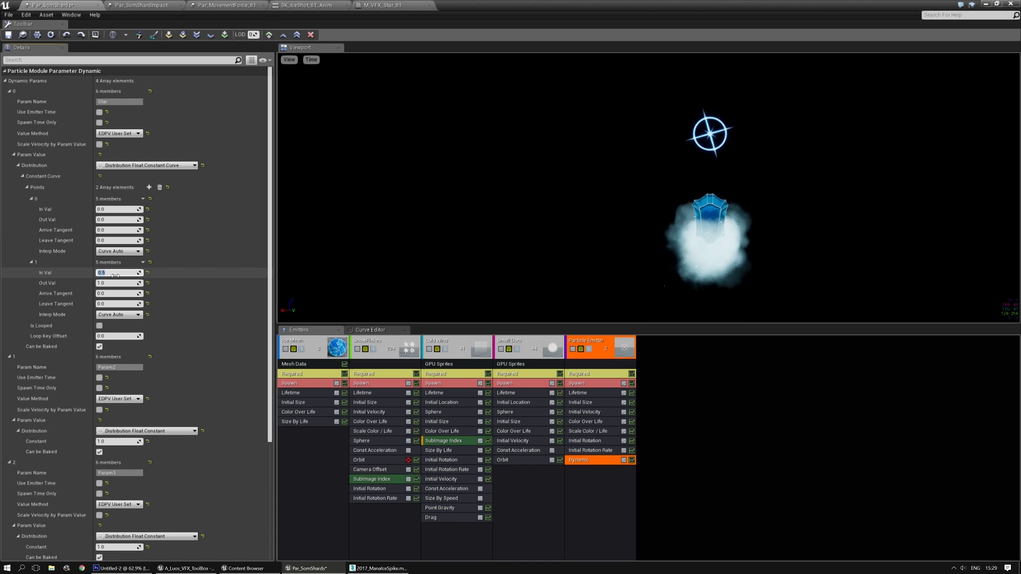
pyautogui.click(149, 187)
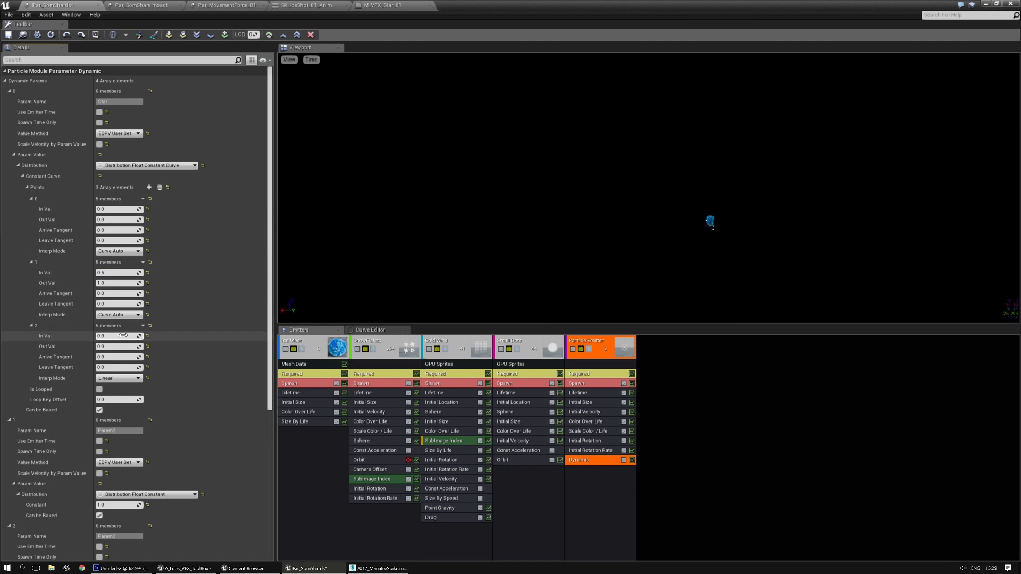
pyautogui.write('1')
pyautogui.press('Tab')
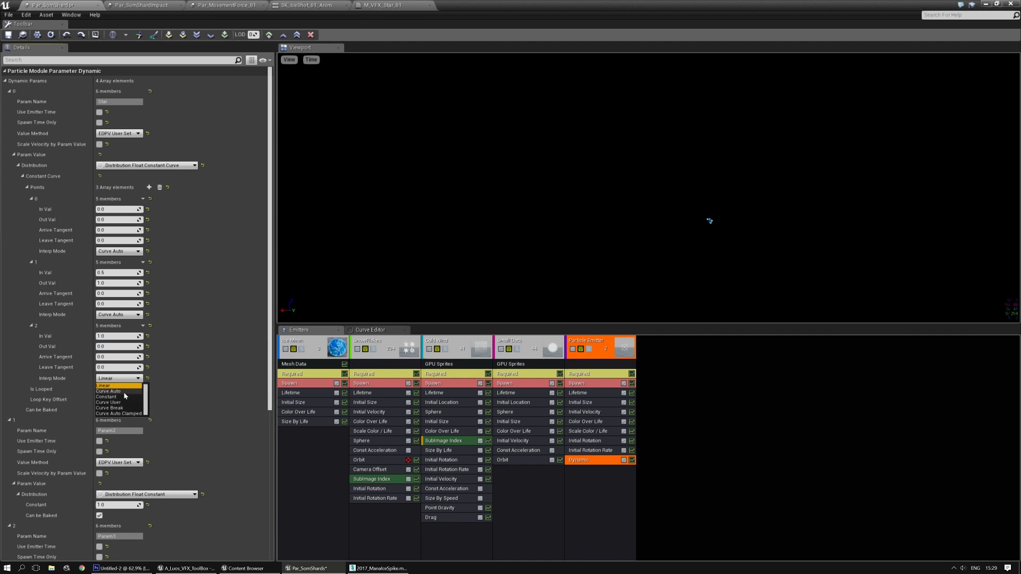
pyautogui.click(124, 392)
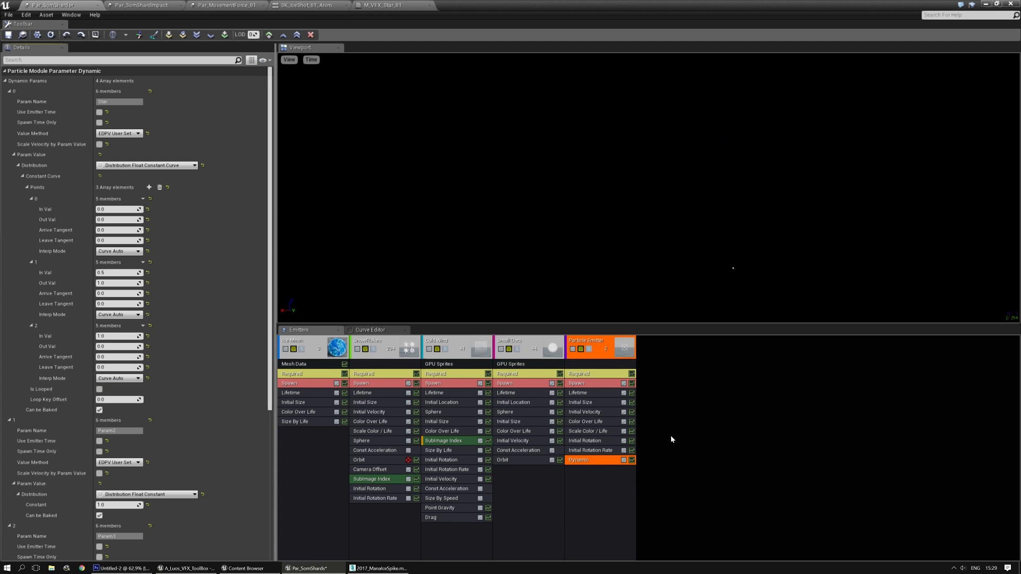
# Add a Size By Life module to the new emitter and replace its curve points with three empty points
pyautogui.rightClick(589, 476)
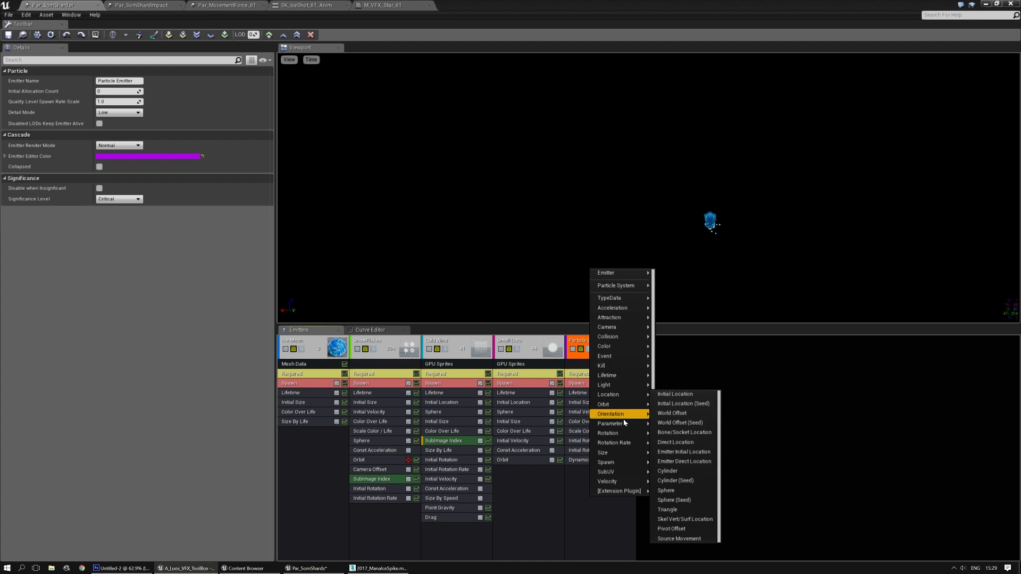
pyautogui.moveTo(618, 411)
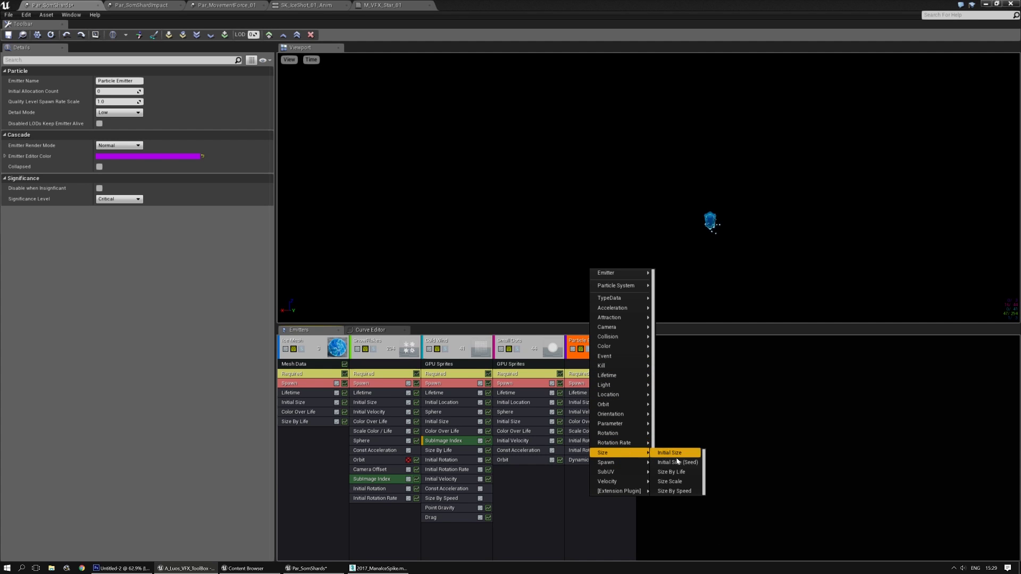
pyautogui.click(676, 471)
pyautogui.click(595, 470)
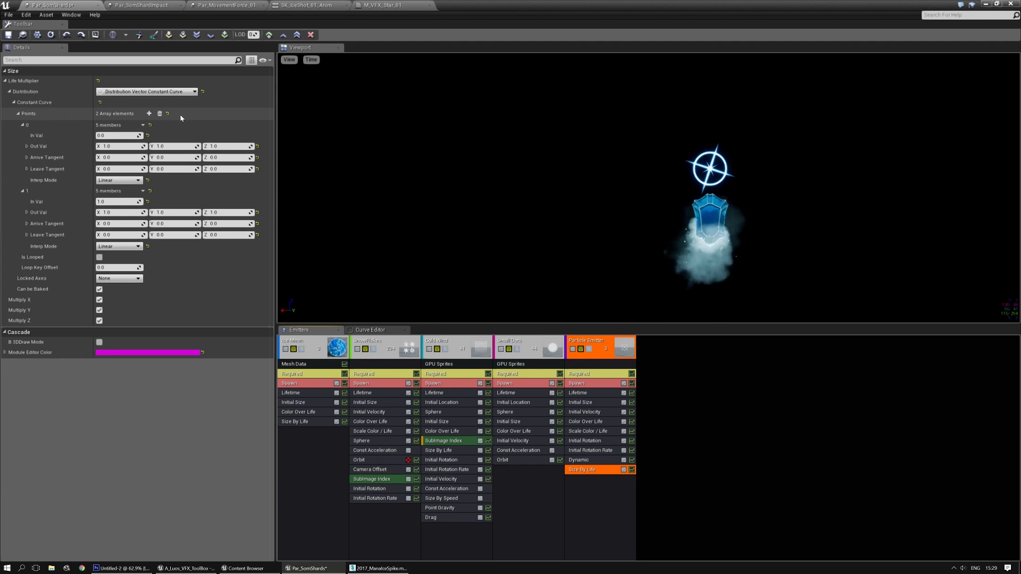
pyautogui.click(160, 113)
pyautogui.click(149, 114)
pyautogui.click(149, 114)
pyautogui.click(149, 113)
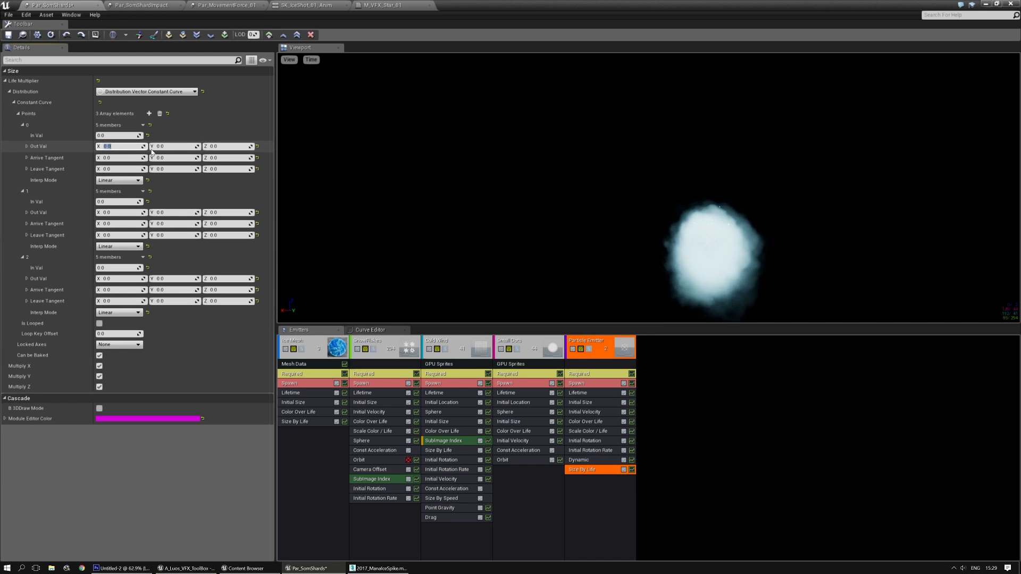
# Shape the Size By Life curve with Out Val 0.5 at In Val 0, 1 at In Val 0.5, and 0 at In Val 1
pyautogui.click(108, 202)
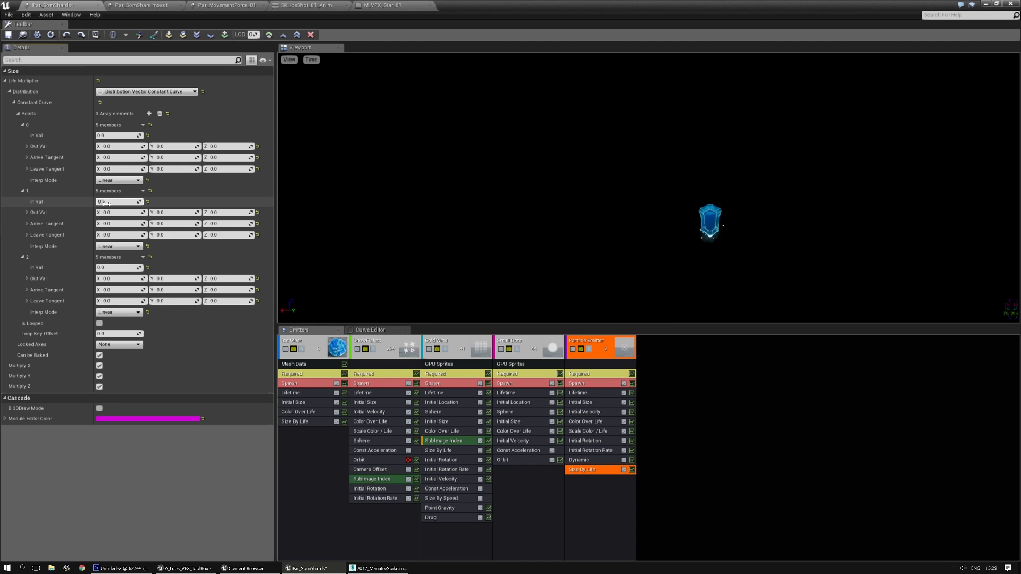
pyautogui.write('0.5')
pyautogui.press('Tab')
pyautogui.write('1')
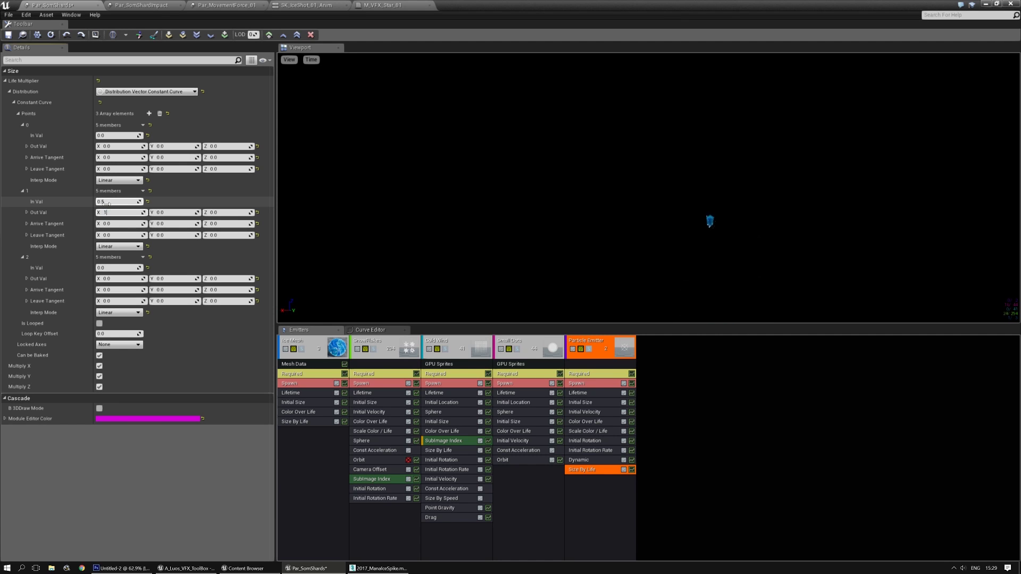
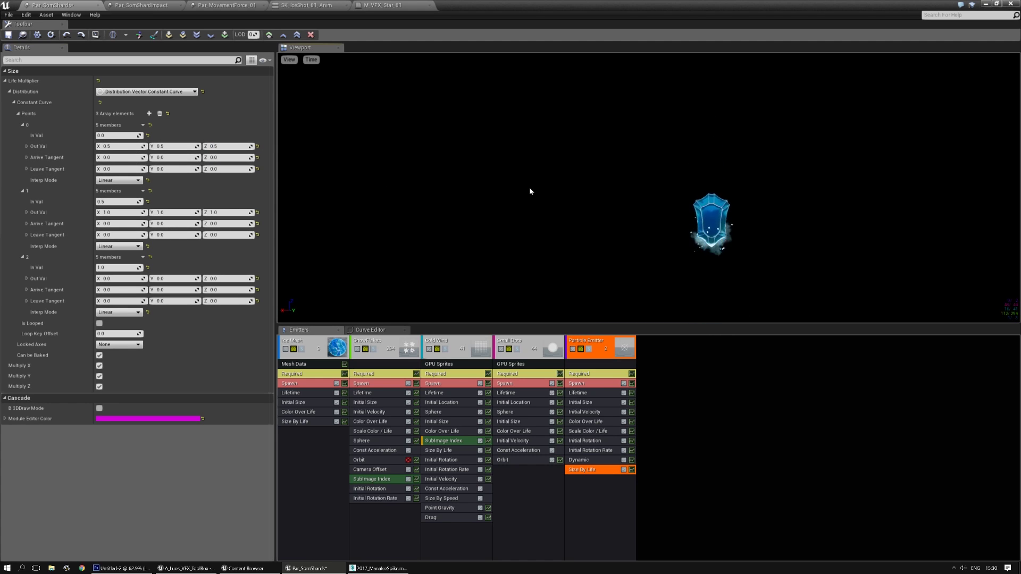
# Enable Kill on Completed in the new emitter's Required module
pyautogui.click(606, 374)
pyautogui.click(99, 191)
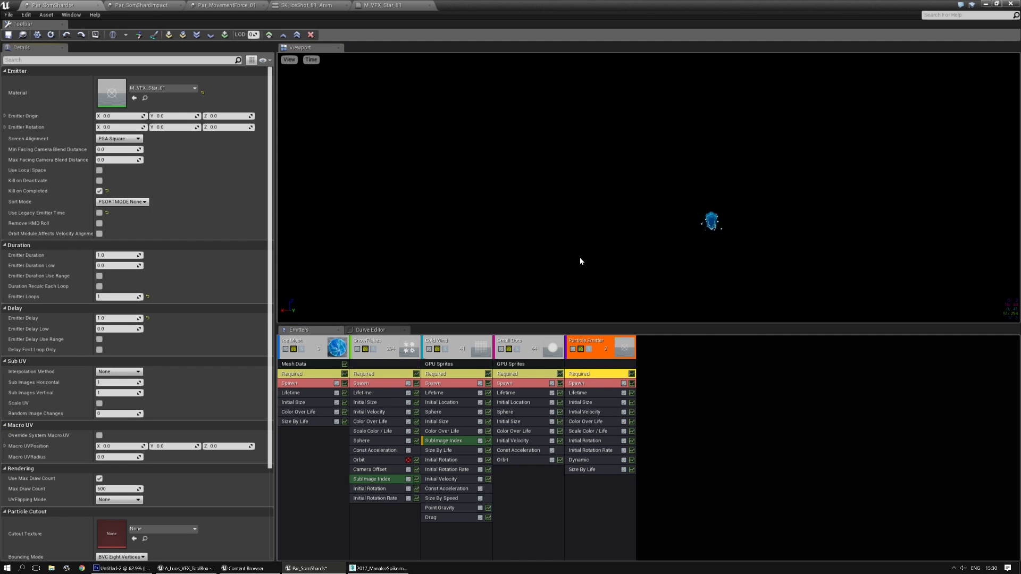
# Review the Size By Life settings and check the star burst's timing in the SK_IceShot_01_Anim preview
pyautogui.click(590, 470)
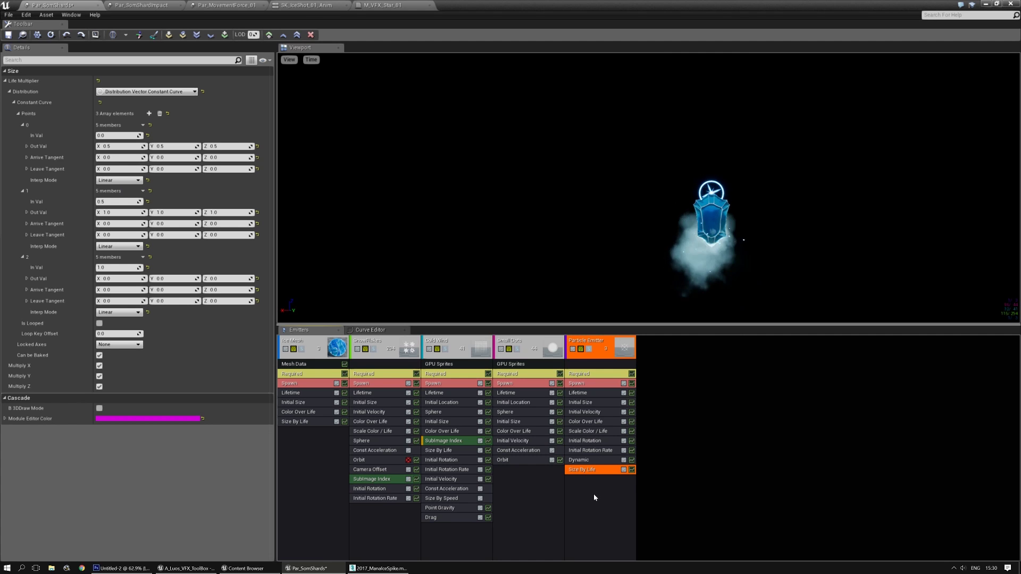
pyautogui.click(308, 4)
pyautogui.moveTo(625, 187); pyautogui.dragTo(652, 154)
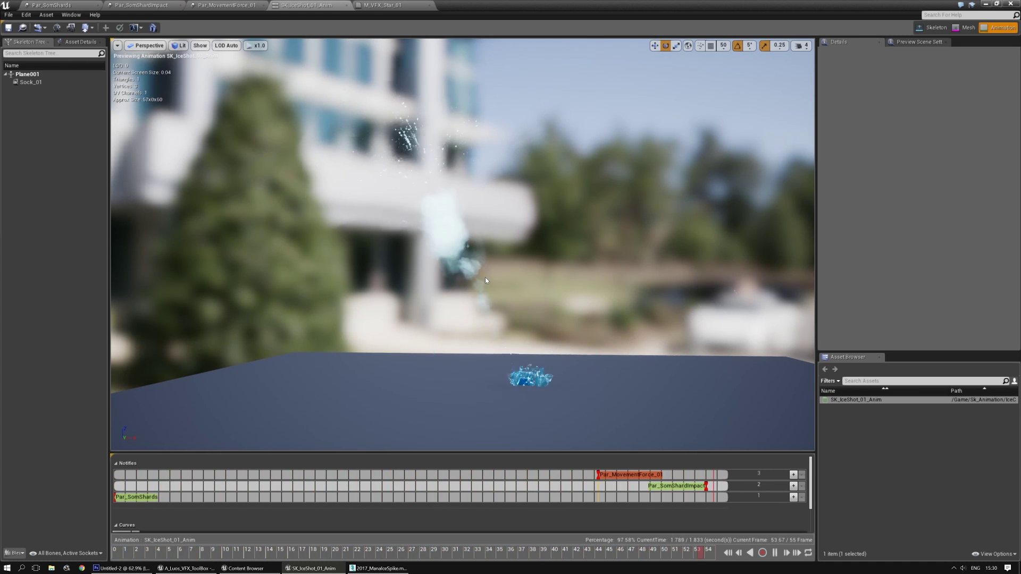
# Return to Par_SomShards and try an Emitter Delay of 1.5 in the new emitter's Required module
pyautogui.click(80, 5)
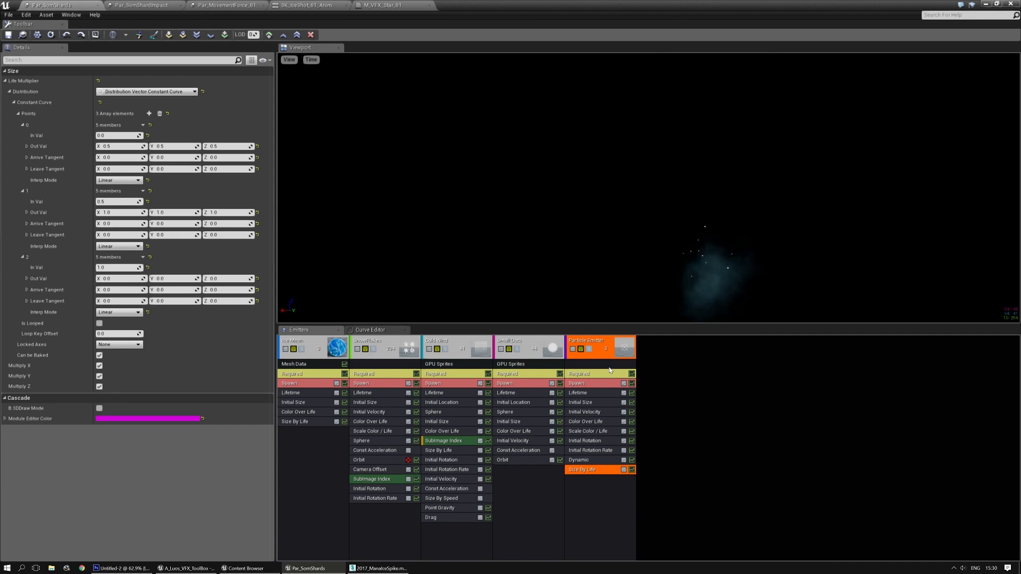
pyautogui.click(598, 375)
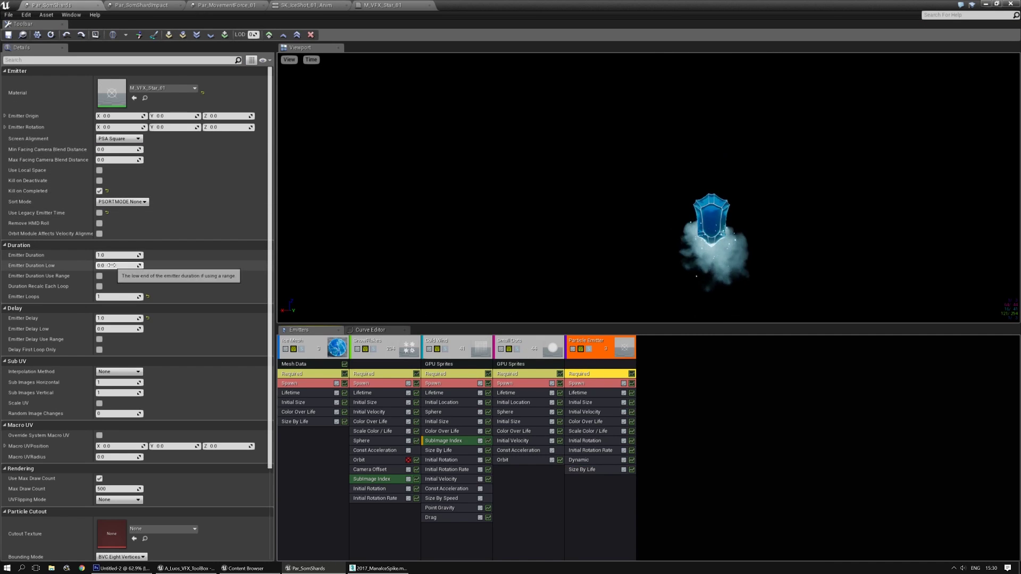
pyautogui.click(123, 319)
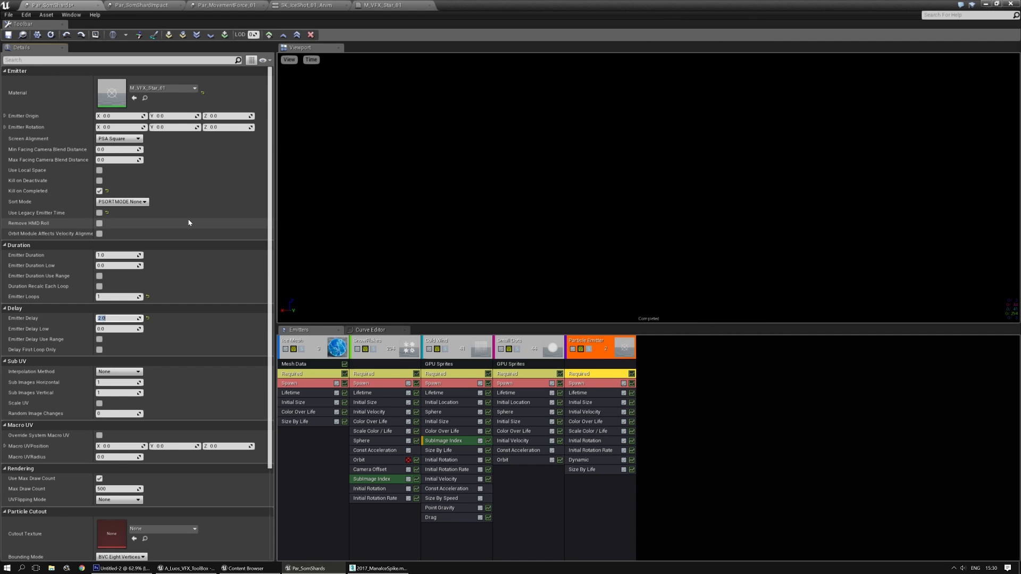
pyautogui.write('1.5')
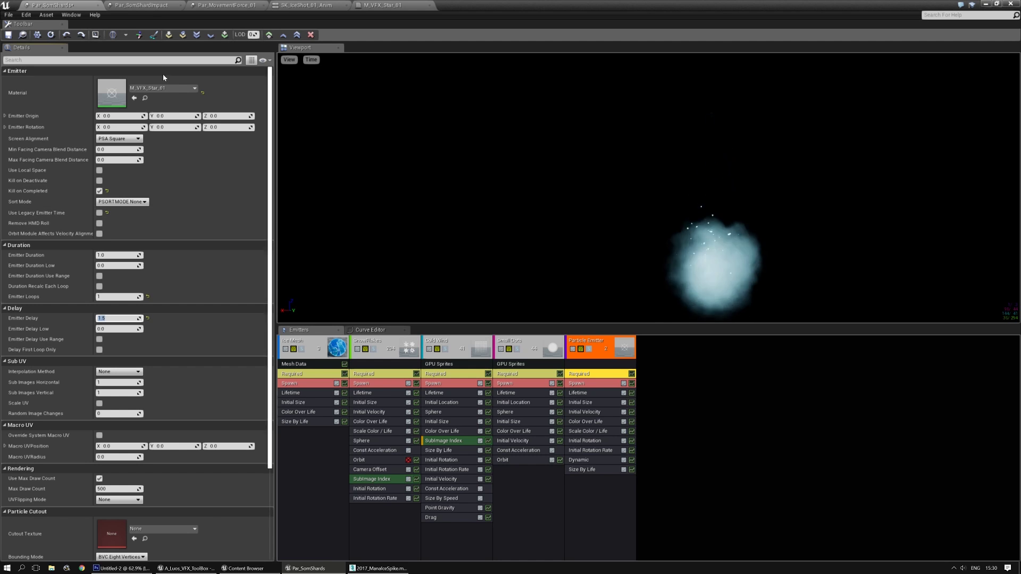
# Check the timing in the SK_IceShot_01_Anim preview, set the new emitter's Emitter Delay to 1.75, and save Par_SomShards
pyautogui.click(297, 4)
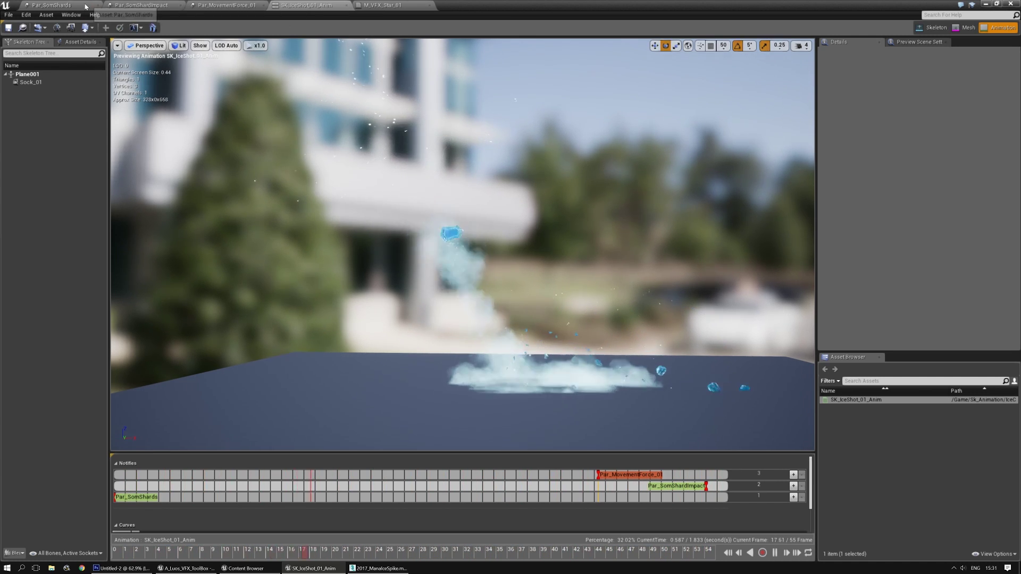
pyautogui.click(52, 5)
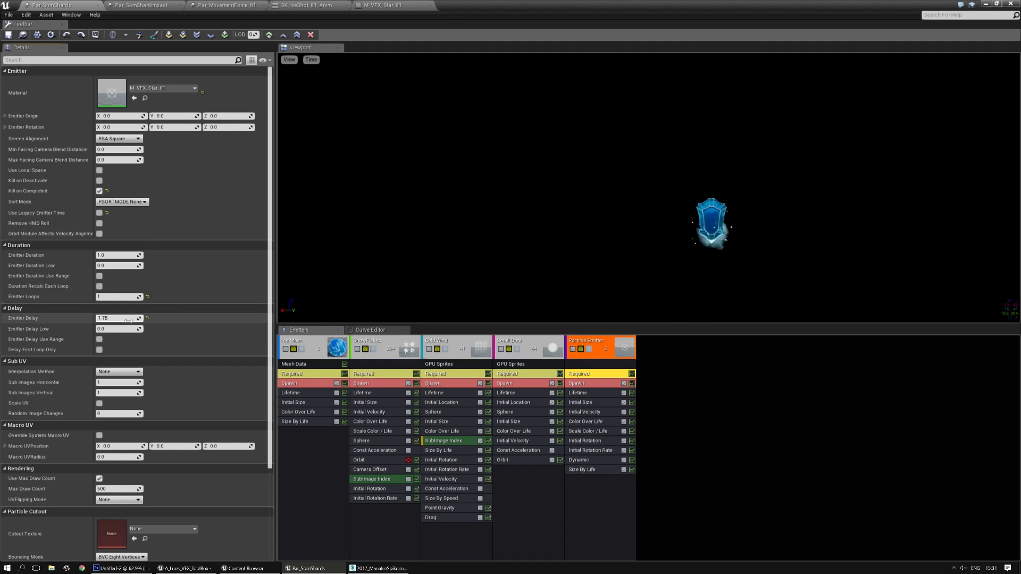
pyautogui.click(7, 35)
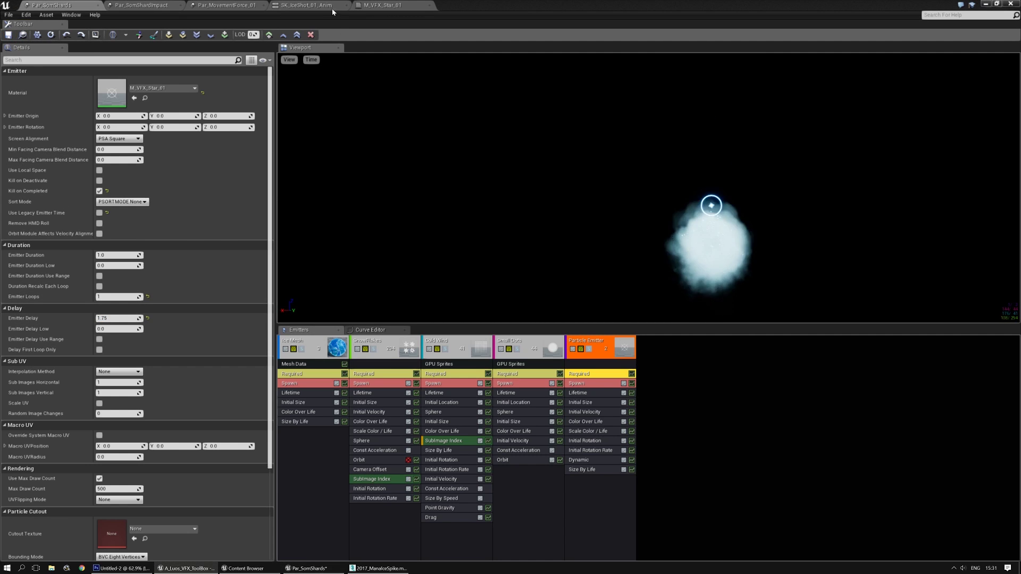
# Check the star burst's timing in the SK_IceShot_01_Anim preview, then close the Par_MovementForce_01 and Par_SomShardImpact editors
pyautogui.click(320, 6)
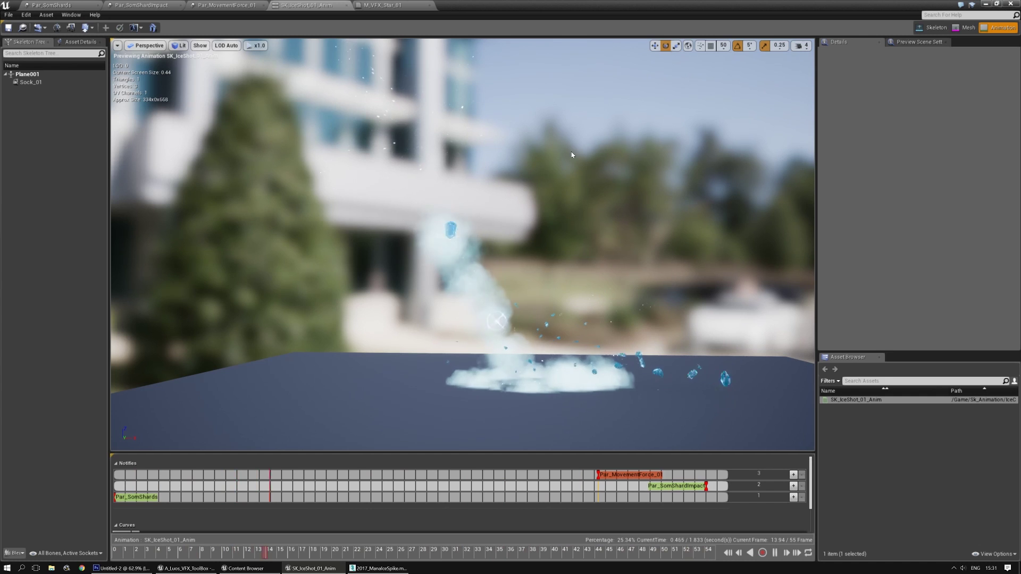
pyautogui.click(227, 4)
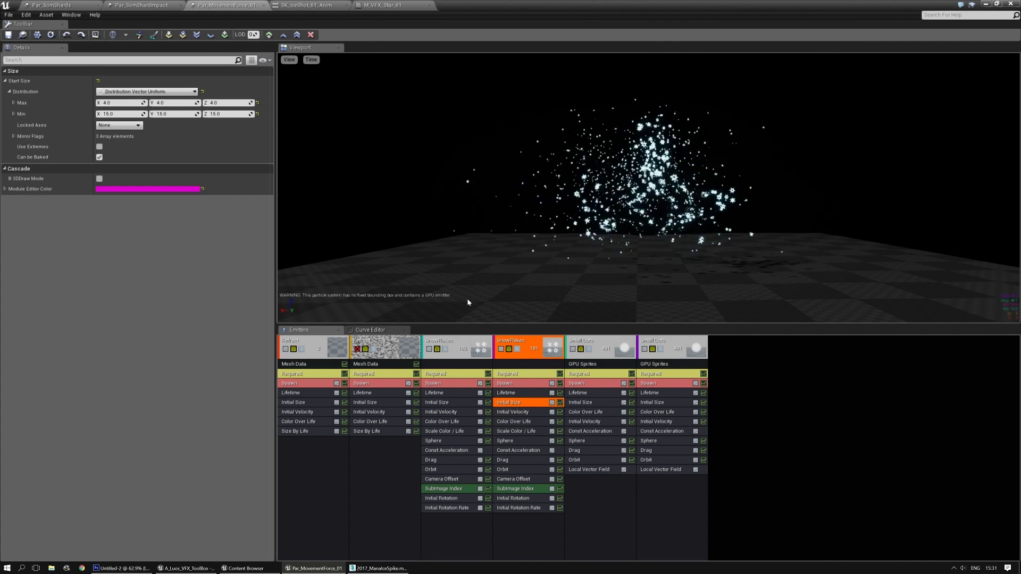
pyautogui.click(264, 4)
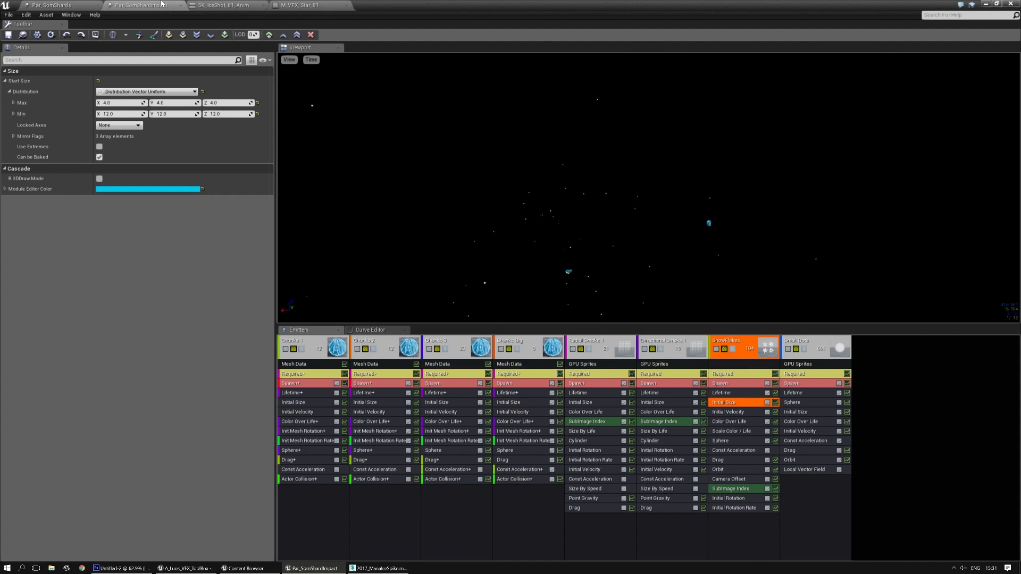
pyautogui.click(181, 5)
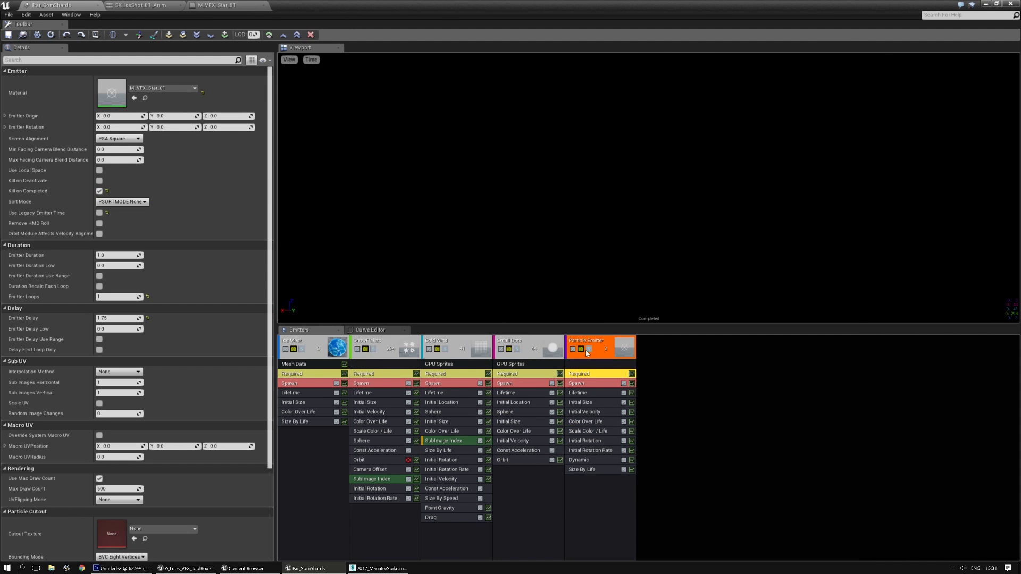
# Try an Emitter Delay of 1.6 for the star burst emitter in Par_SomShards and check it in the SK_IceShot_01_Anim preview
pyautogui.click(114, 318)
pyautogui.write('1')
pyautogui.press('Return')
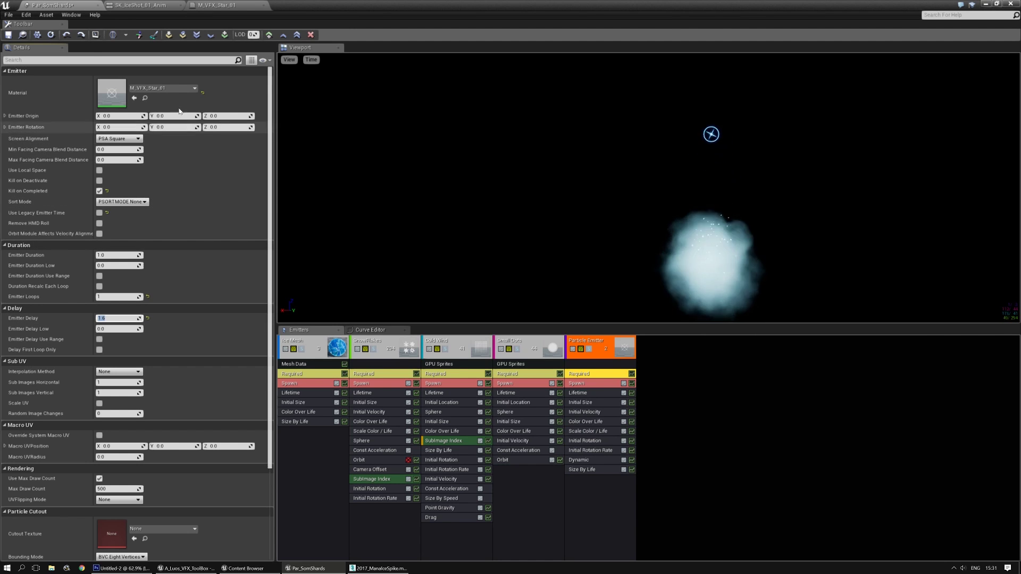
pyautogui.click(161, 5)
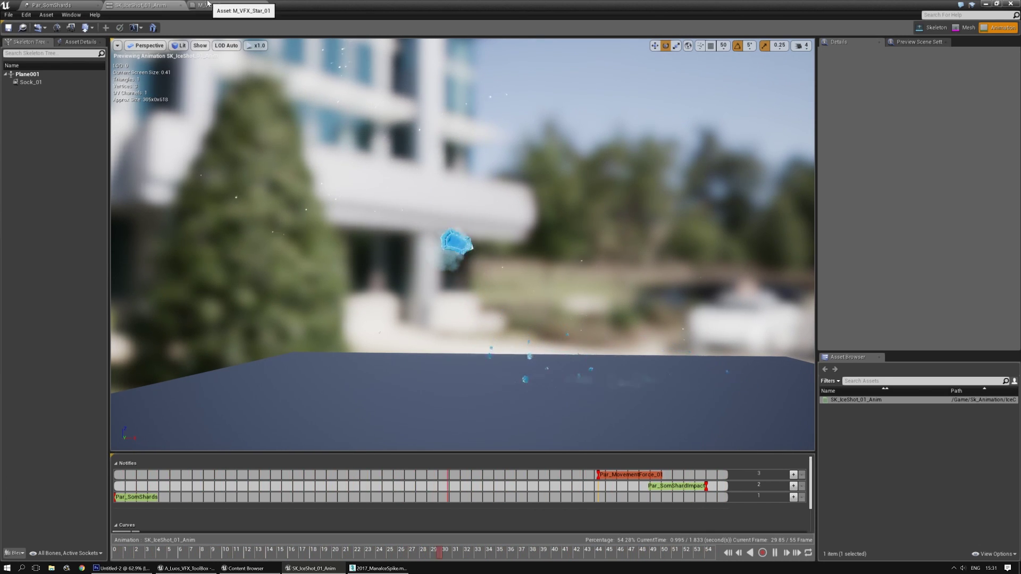
# Try an Emitter Delay of 1.65 for the star burst emitter in Par_SomShards and replay the SK_IceShot_01_Anim preview
pyautogui.click(58, 5)
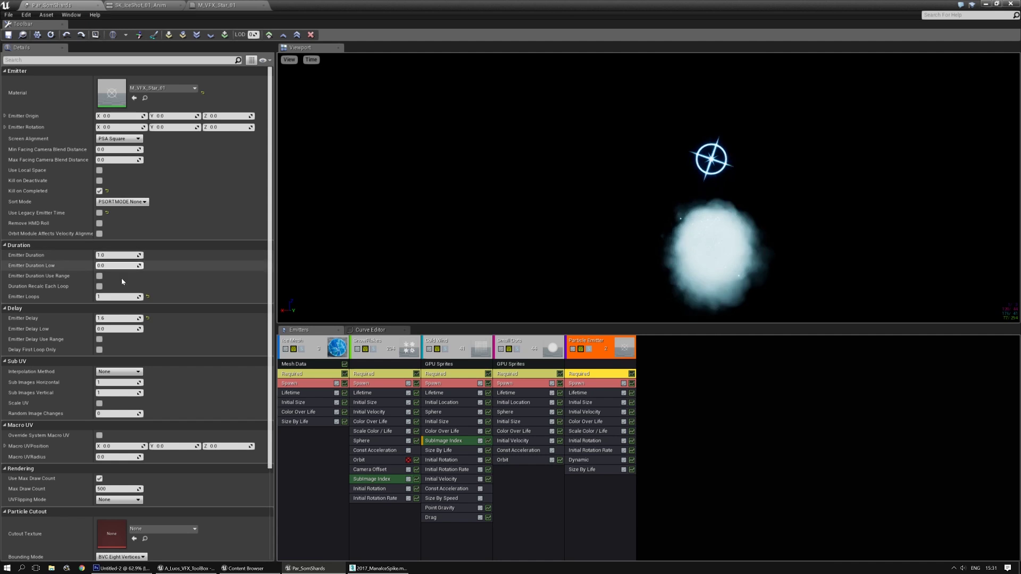
pyautogui.click(112, 318)
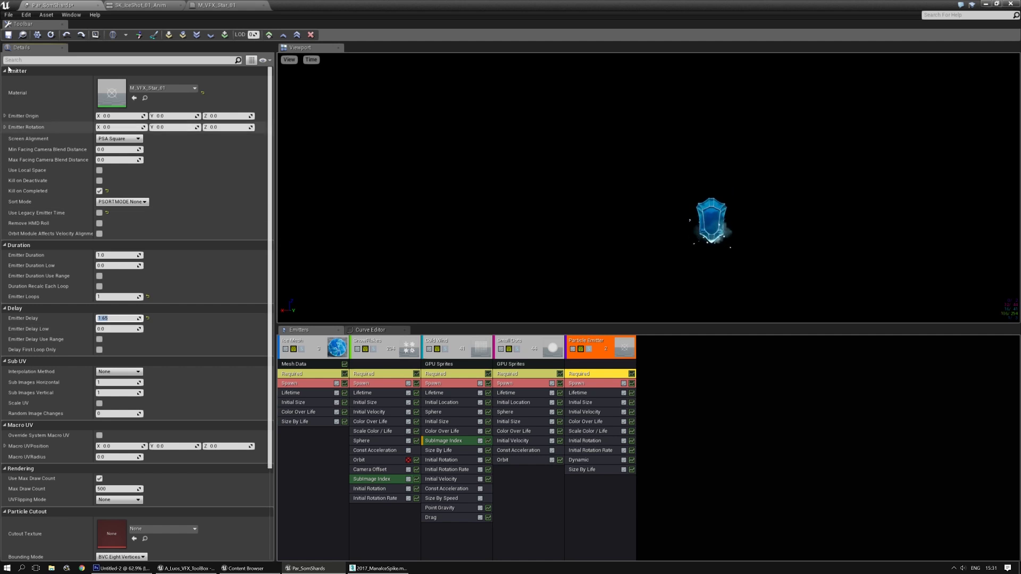
pyautogui.click(154, 4)
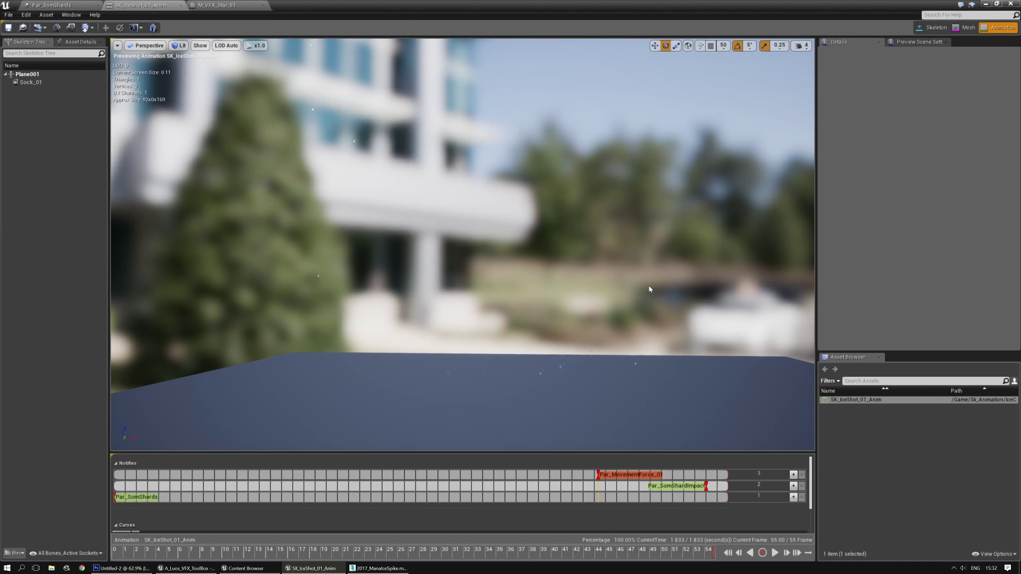
pyautogui.moveTo(181, 552); pyautogui.dragTo(112, 552)
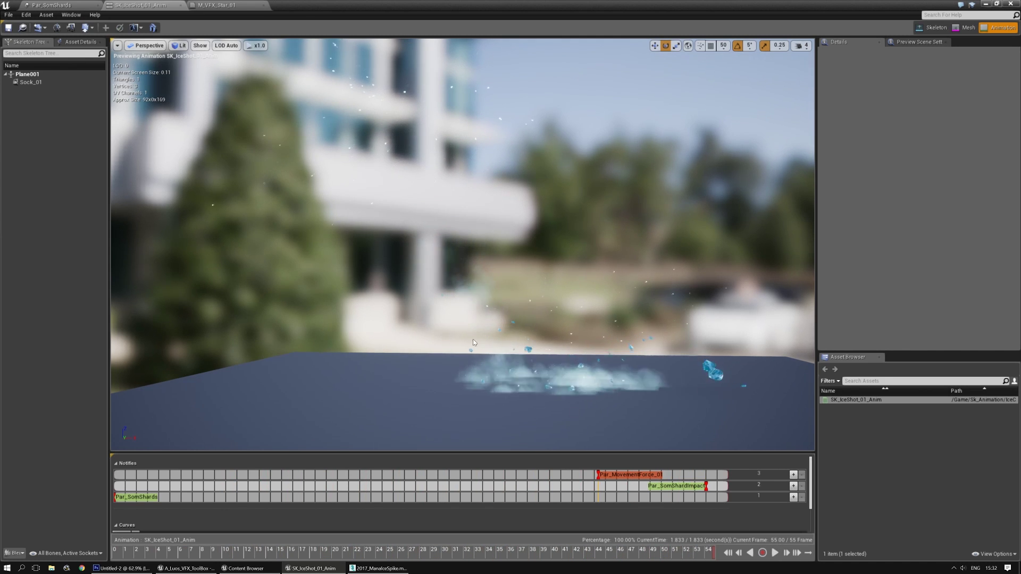
# Try an Emitter Delay of 1.625 for the star burst emitter in Par_SomShards and check its timing in the animation preview
pyautogui.click(67, 5)
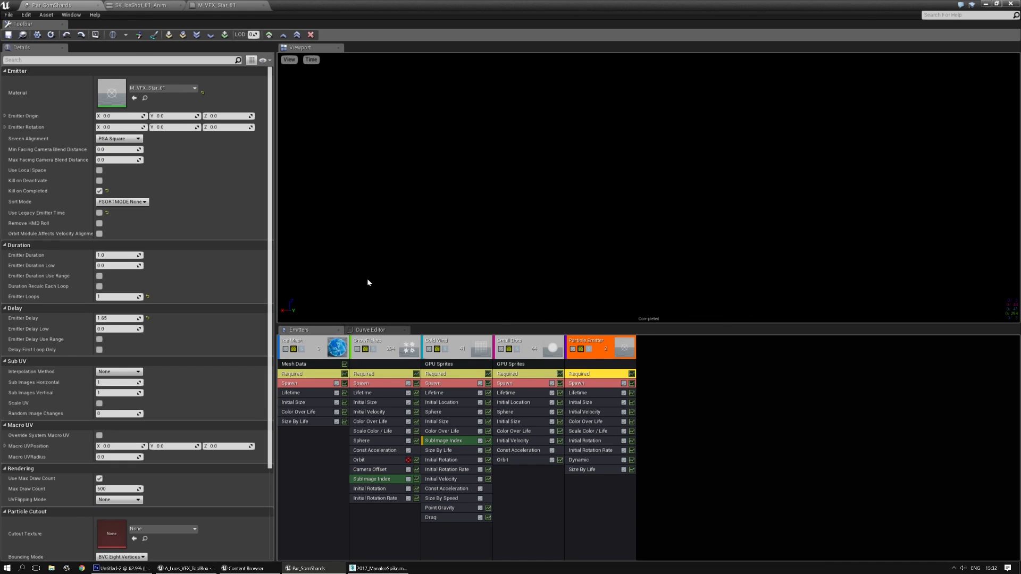
pyautogui.click(118, 318)
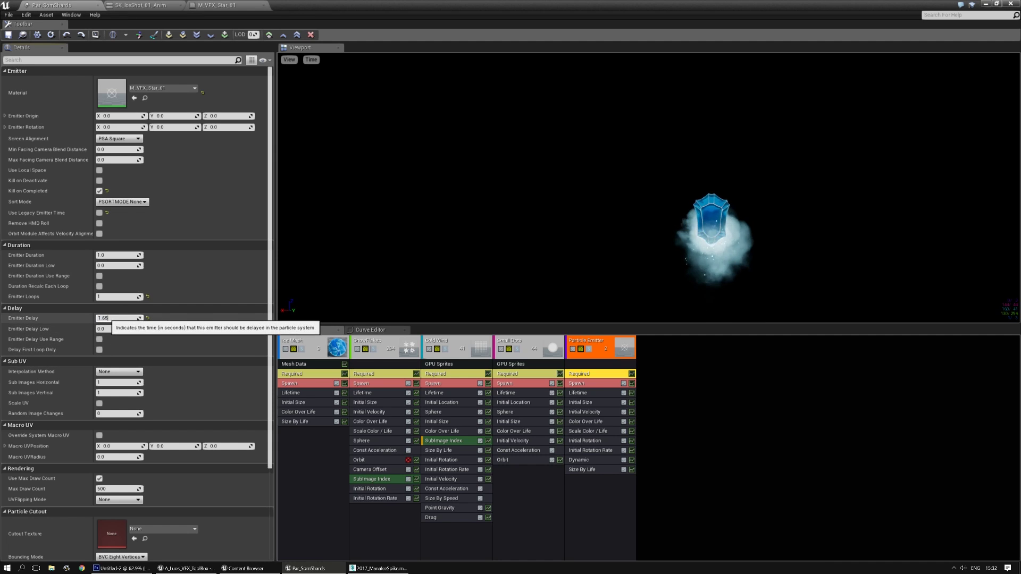
pyautogui.press('BackSpace')
pyautogui.write('2')
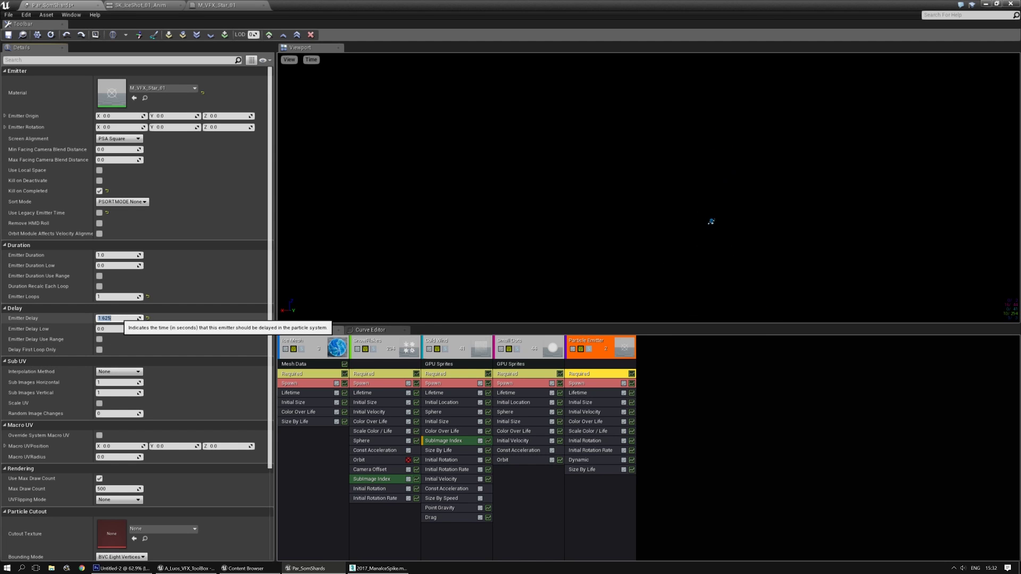
pyautogui.click(207, 5)
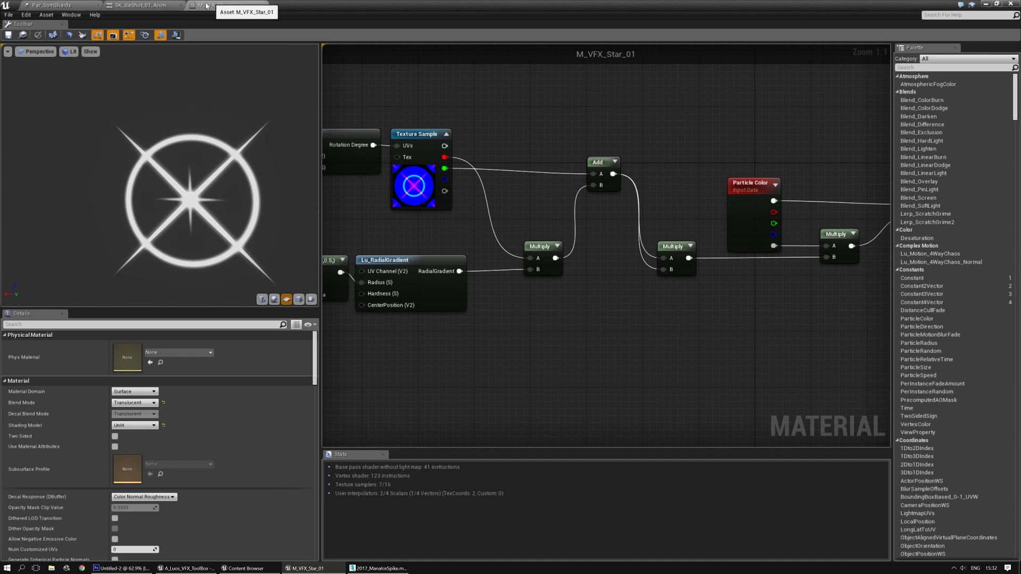
pyautogui.click(166, 6)
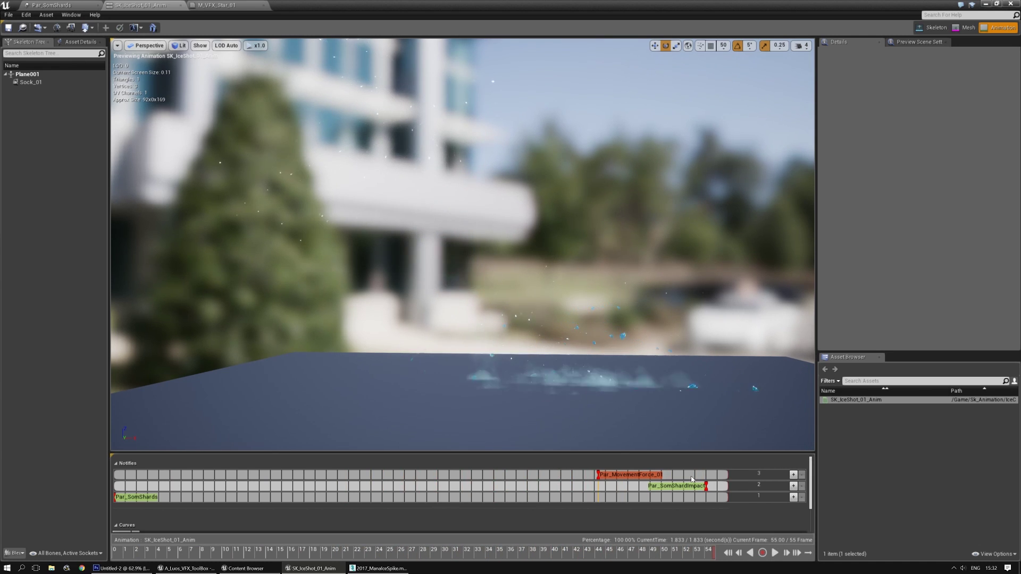
pyautogui.click(229, 5)
# Return to Par_SomShards and set the star burst emitter's Emitter Delay to 1.6125
pyautogui.click(75, 5)
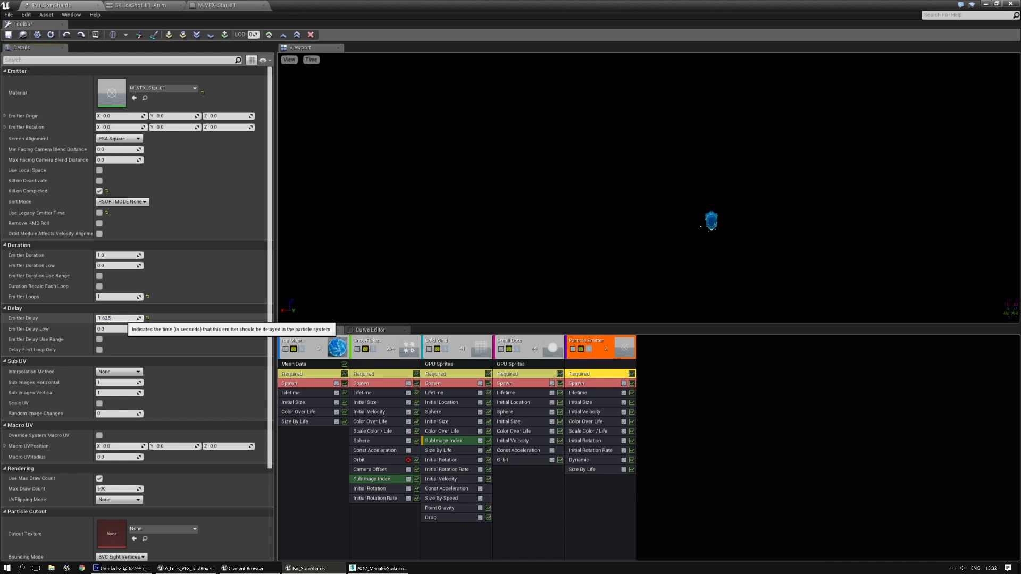
pyautogui.press('BackSpace')
pyautogui.press('BackSpace')
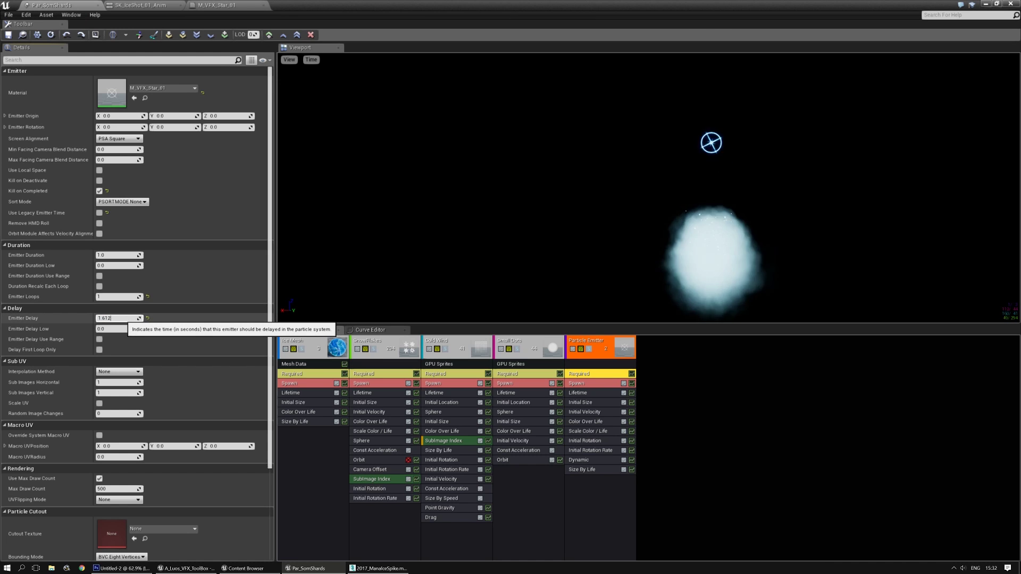
pyautogui.write('125')
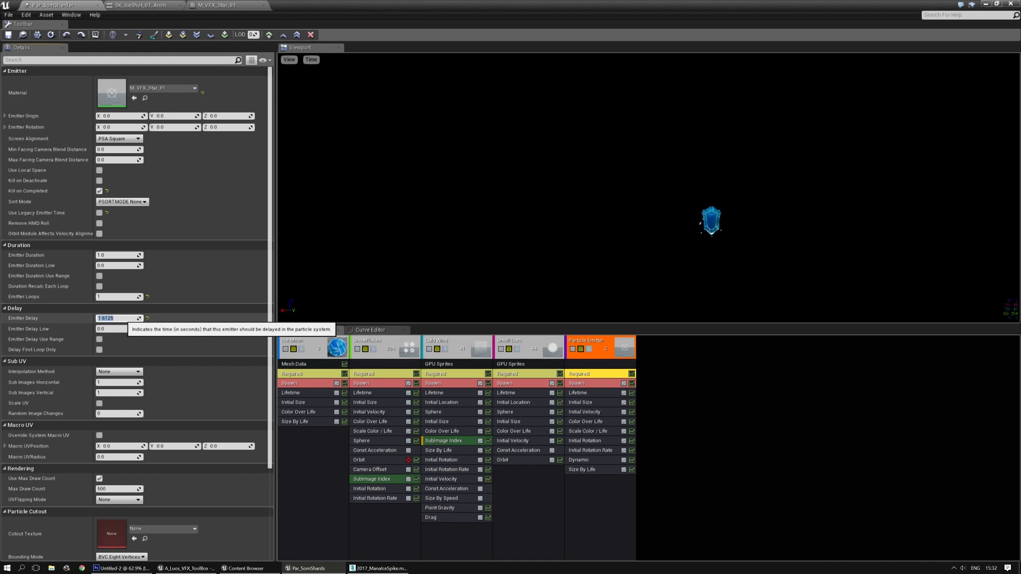
# Set the star burst's Initial Size to 220 in X and Y, save Par_SomShards, and check the SK_IceShot_01_Anim preview
pyautogui.click(580, 403)
pyautogui.write('220')
pyautogui.press('Tab')
pyautogui.write('22')
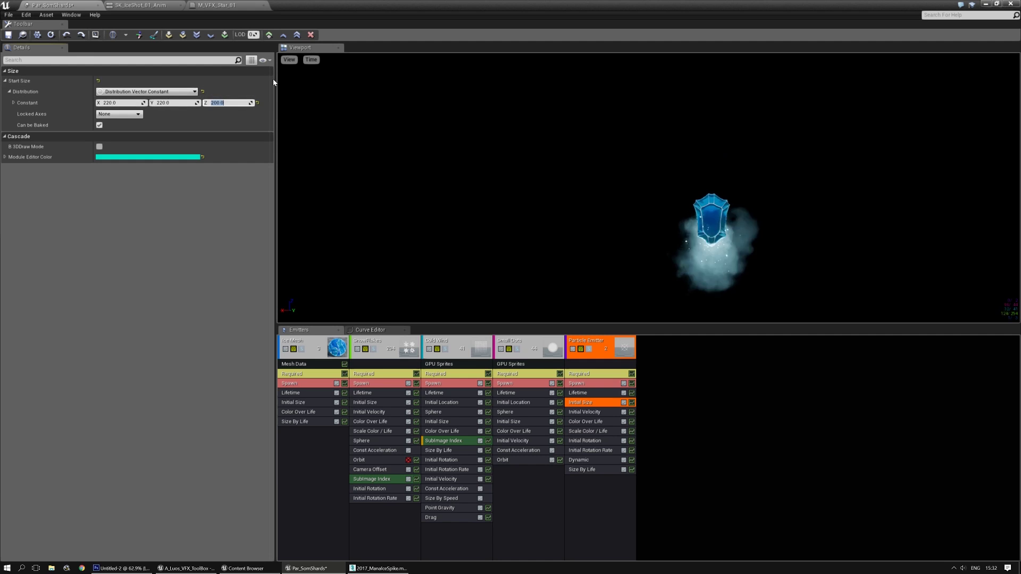
pyautogui.click(24, 35)
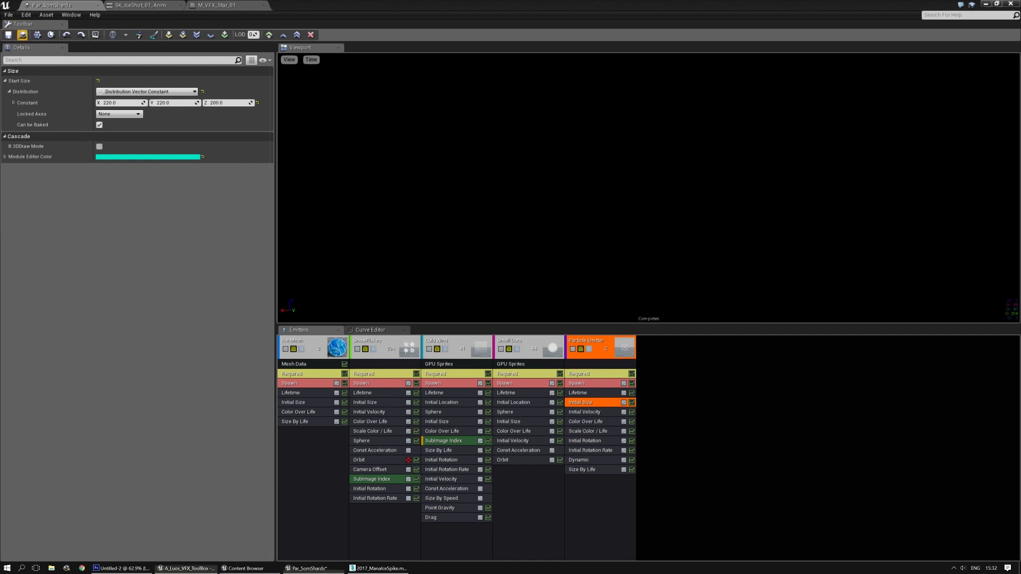
pyautogui.click(153, 5)
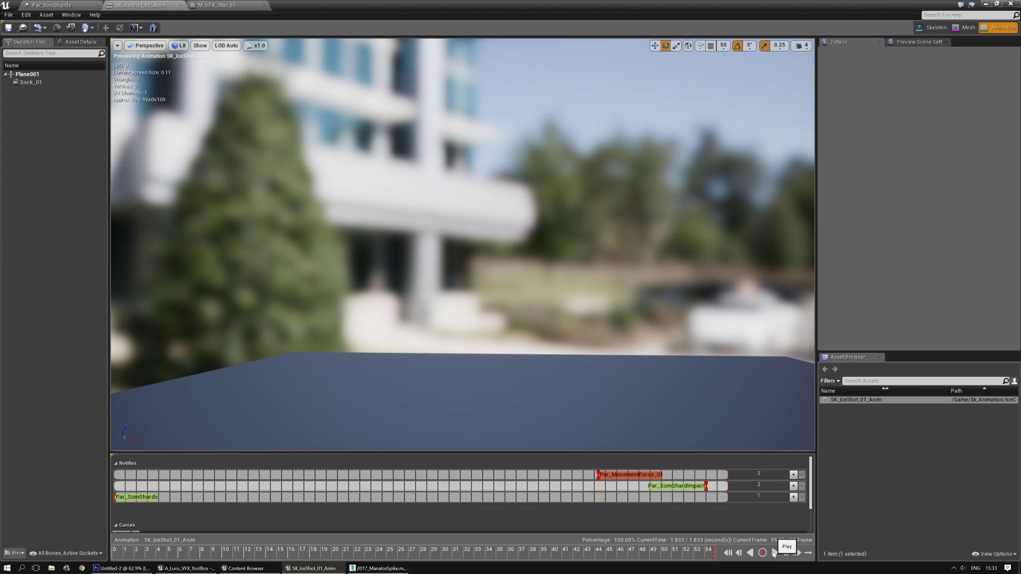
pyautogui.click(204, 4)
# Set the star burst's Initial Velocity Z to 500, save Par_SomShards, and review the effect in the SK_IceShot_01_Anim preview
pyautogui.click(56, 4)
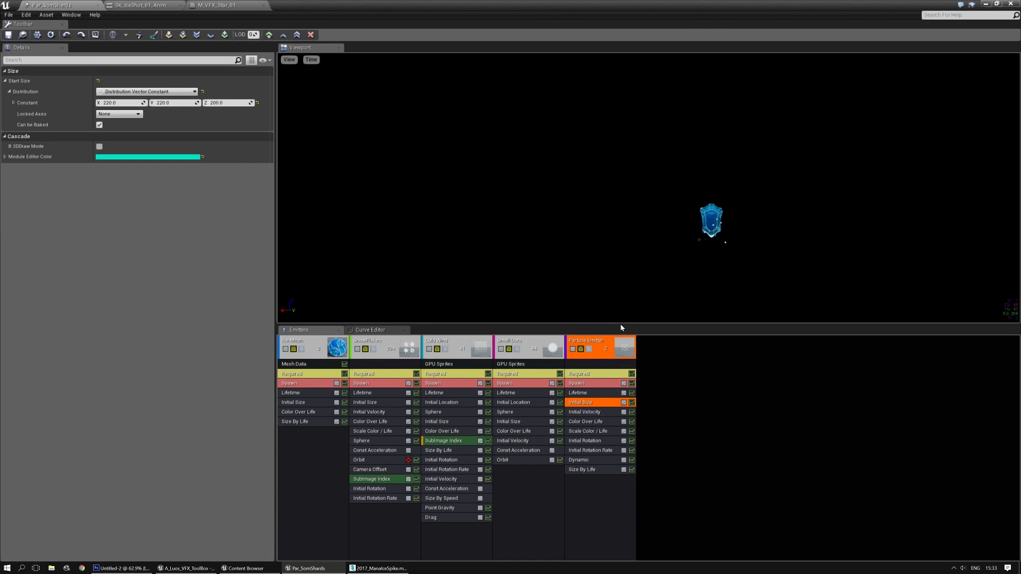
pyautogui.click(585, 412)
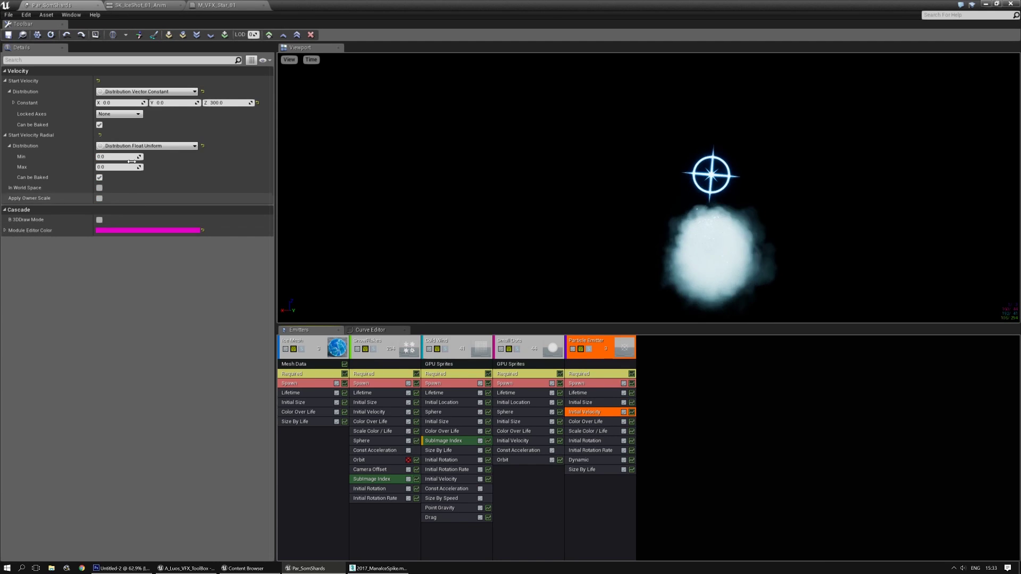
pyautogui.click(217, 102)
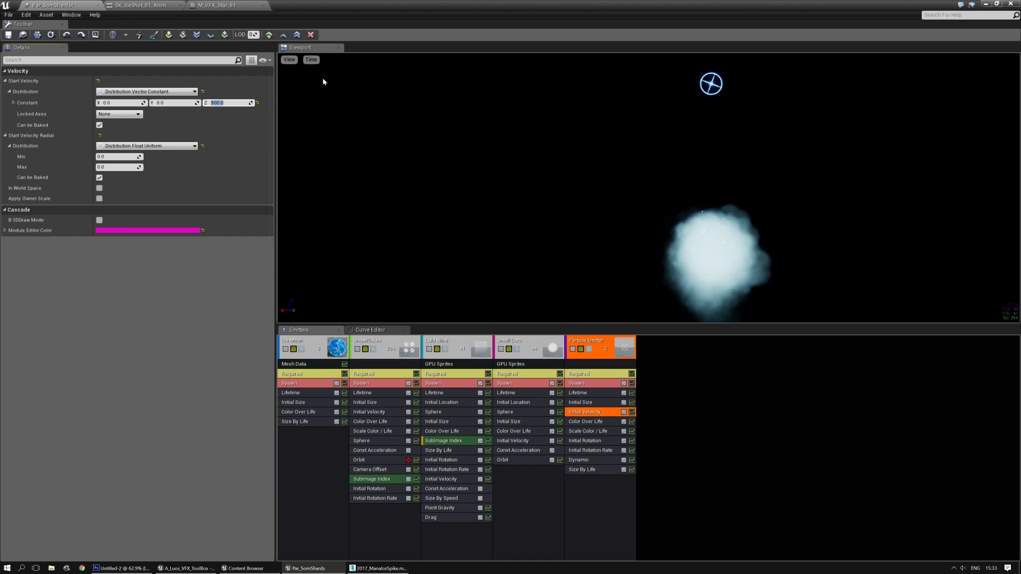
pyautogui.click(9, 37)
pyautogui.click(205, 4)
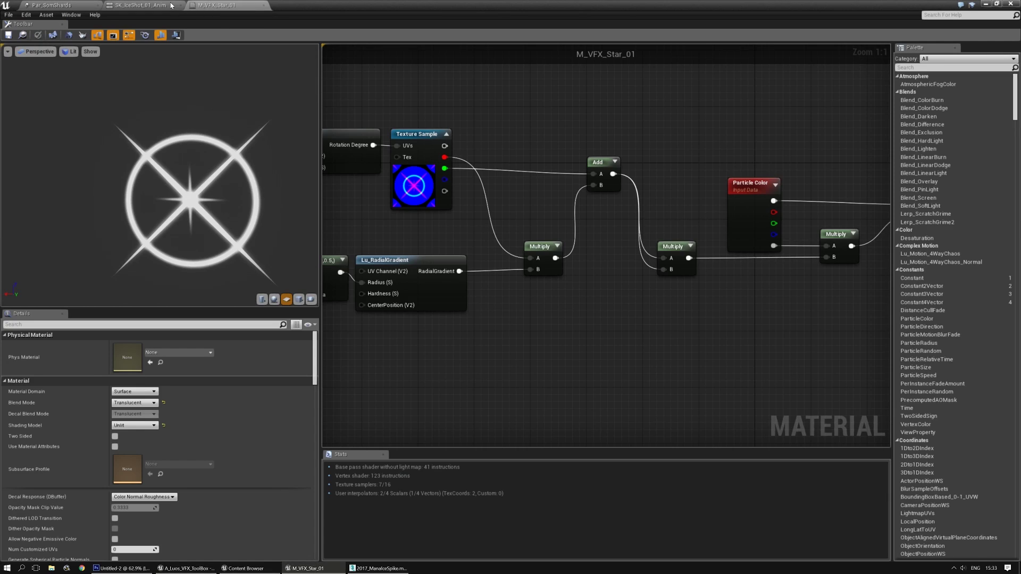
pyautogui.click(170, 5)
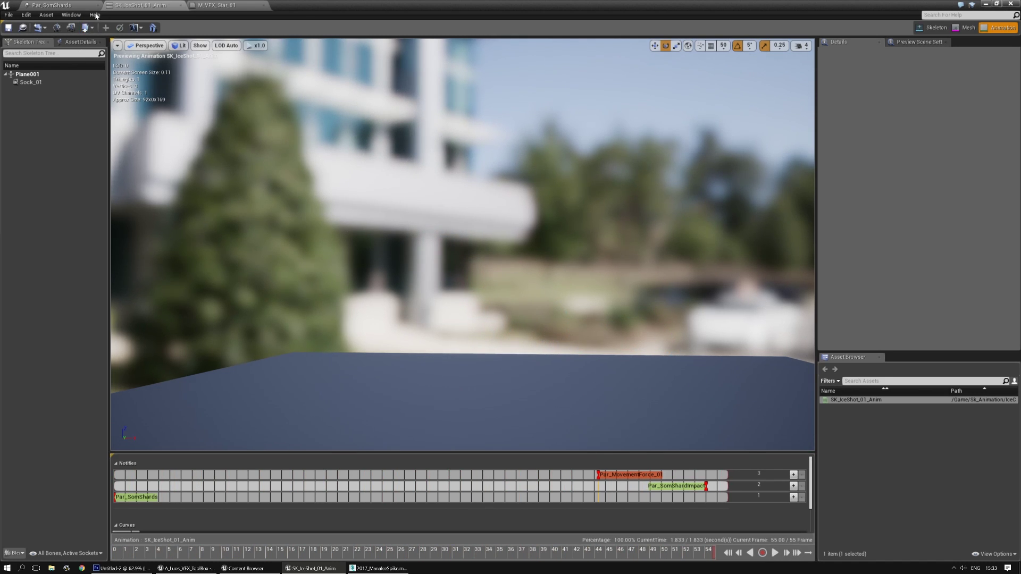
# Return to Par_SomShards and rename the star burst's Particle Emitter to Star
pyautogui.click(81, 6)
pyautogui.click(586, 376)
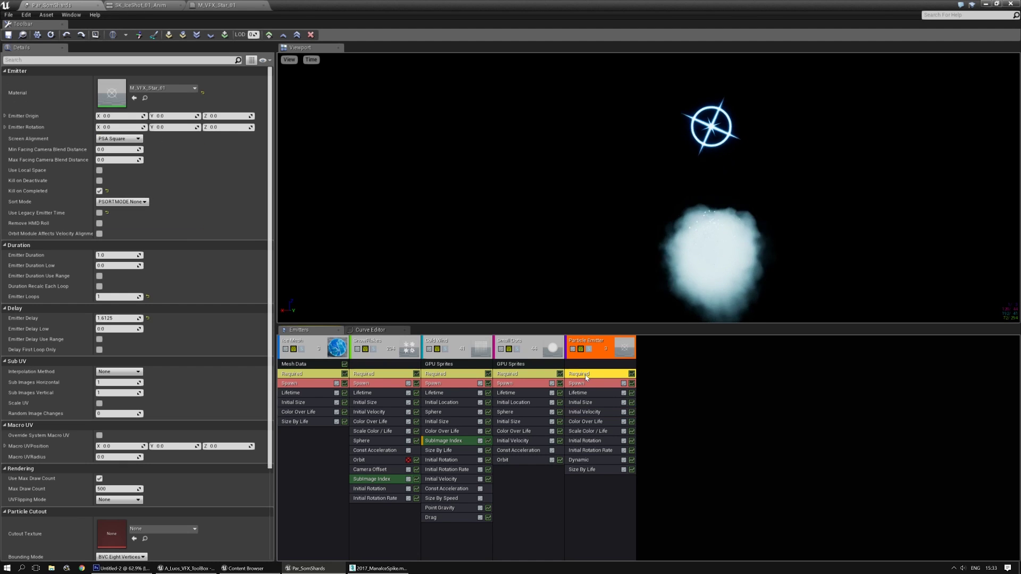
pyautogui.click(586, 339)
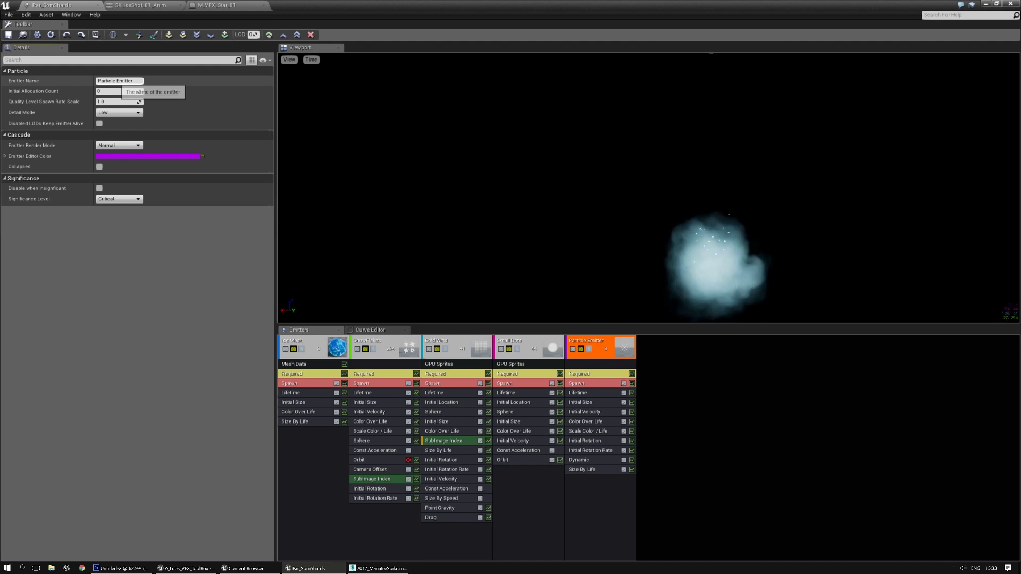
pyautogui.click(130, 81)
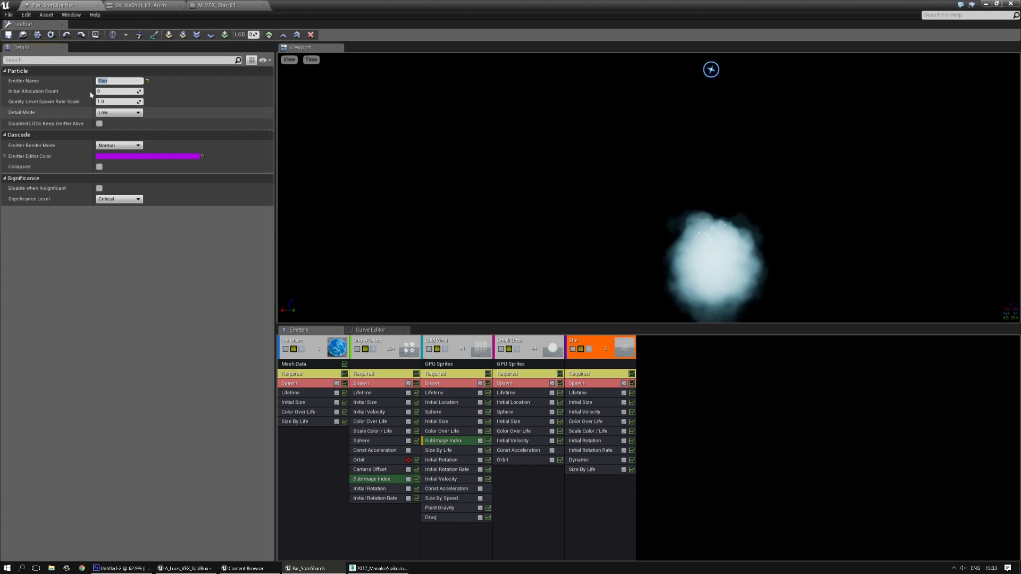
# Open the Par_MovementForce_01 particle system from the IceCaster folder and locate it in the Content Browser
pyautogui.click(22, 35)
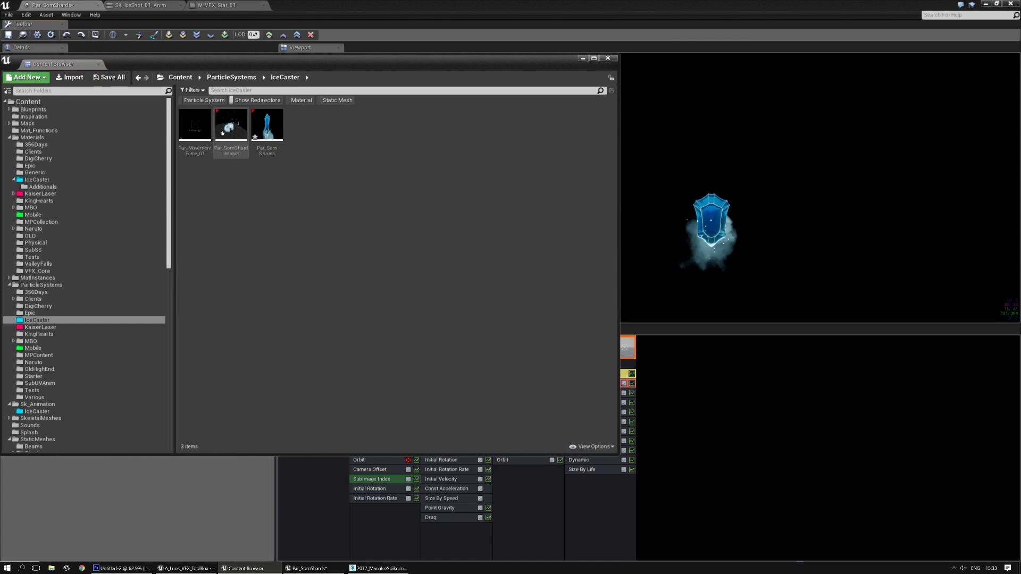
pyautogui.doubleClick(195, 125)
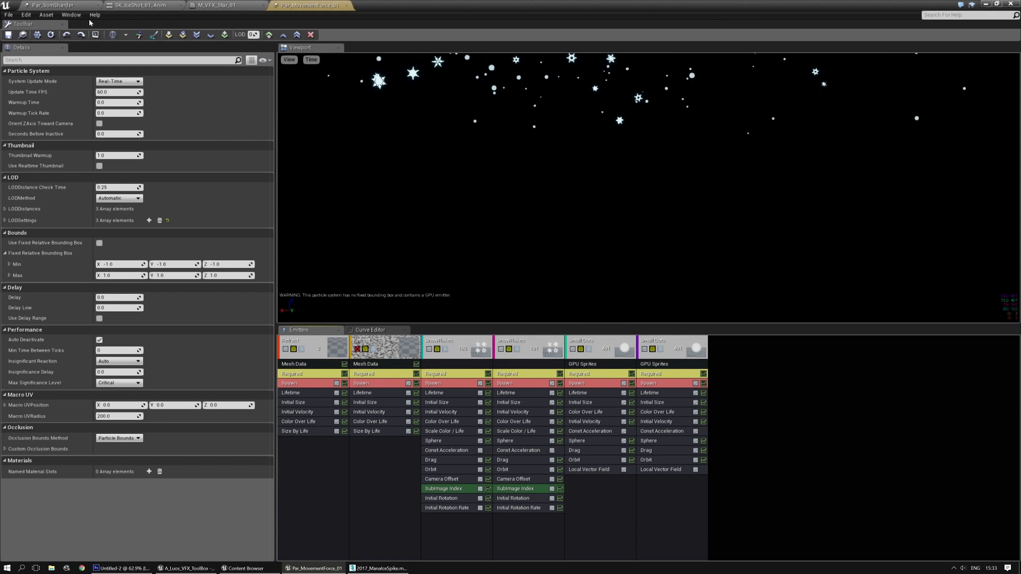
pyautogui.click(24, 36)
# Export the Star emitter from Par_SomShards into Par_MovementForce_01, then disable the original in Par_SomShards
pyautogui.click(52, 6)
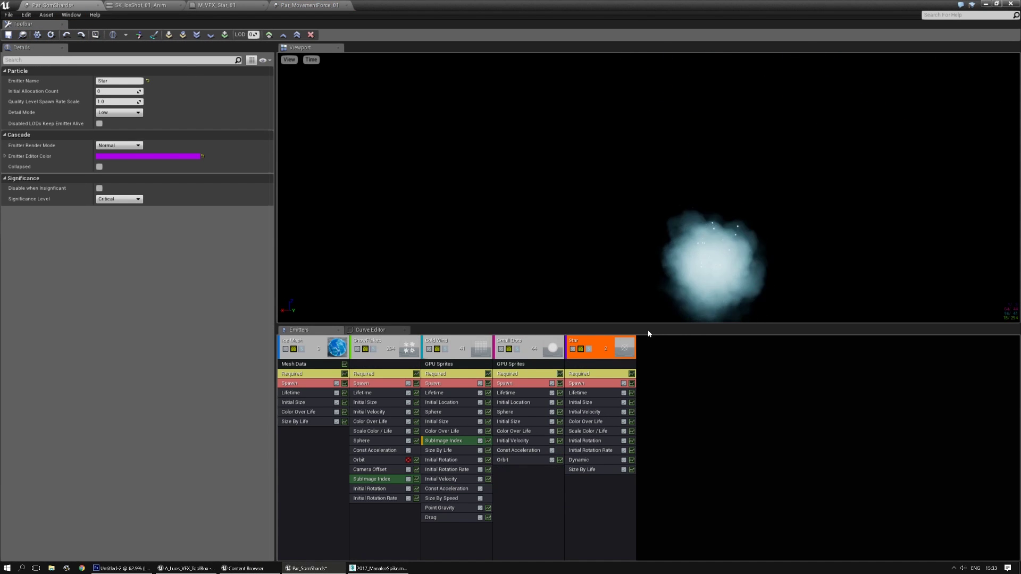
pyautogui.rightClick(577, 341)
pyautogui.moveTo(592, 347)
pyautogui.click(661, 391)
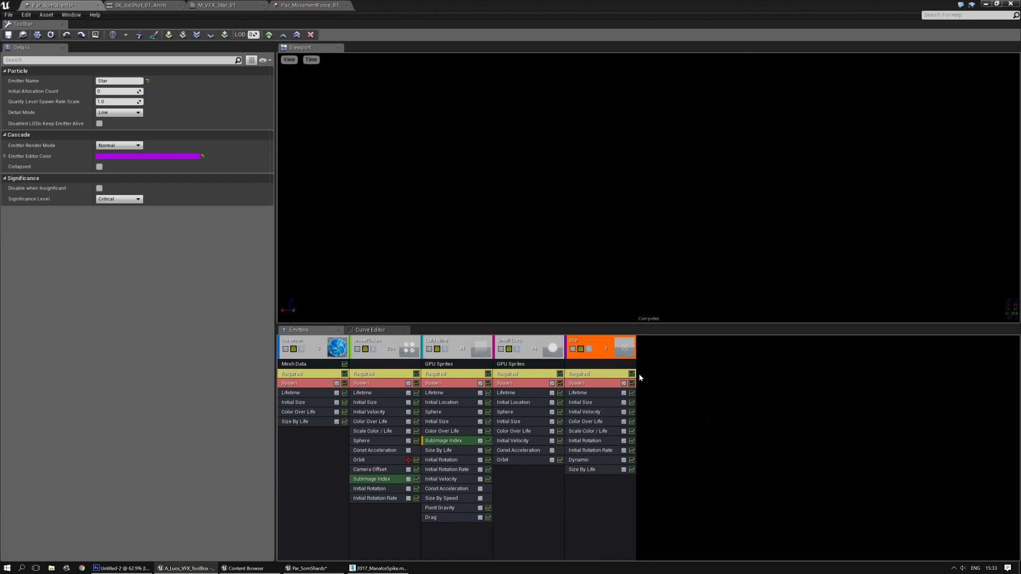
pyautogui.click(573, 350)
# In Par_MovementForce_01, set the Star emitter's Emitter Duration to 1 and its Emitter Delay to 0
pyautogui.click(311, 5)
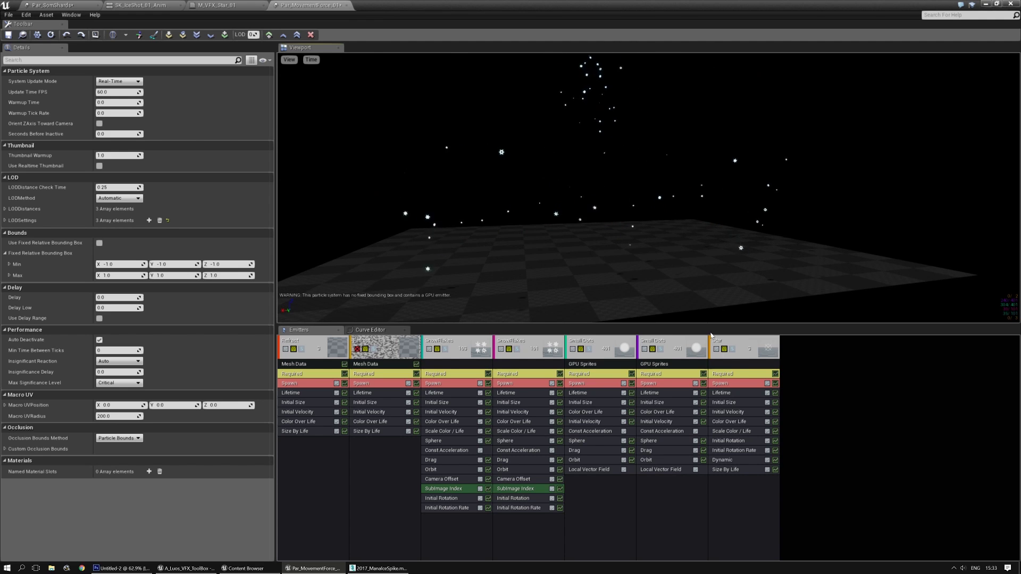
pyautogui.click(729, 376)
pyautogui.click(117, 256)
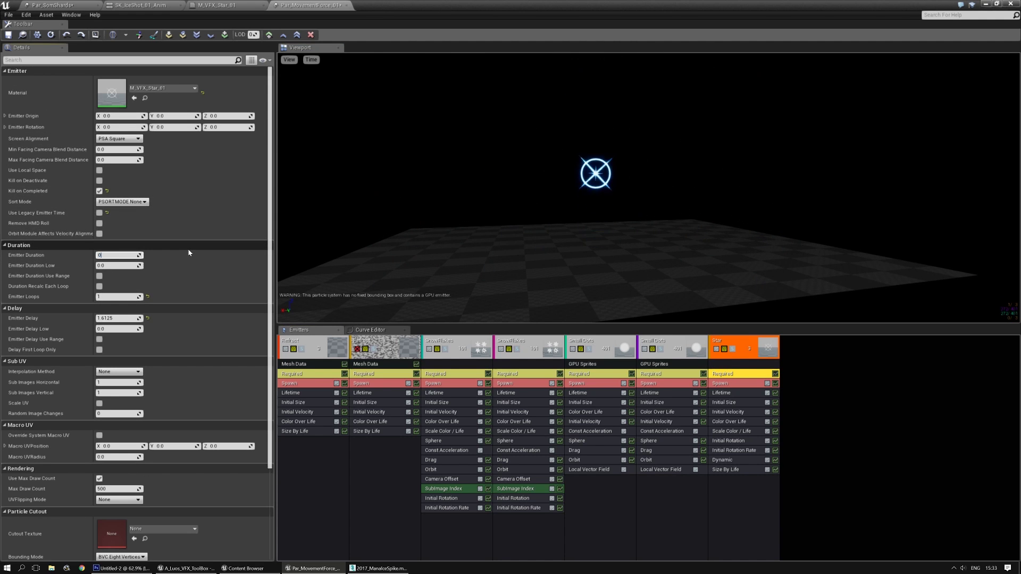
pyautogui.write('1')
pyautogui.press('Return')
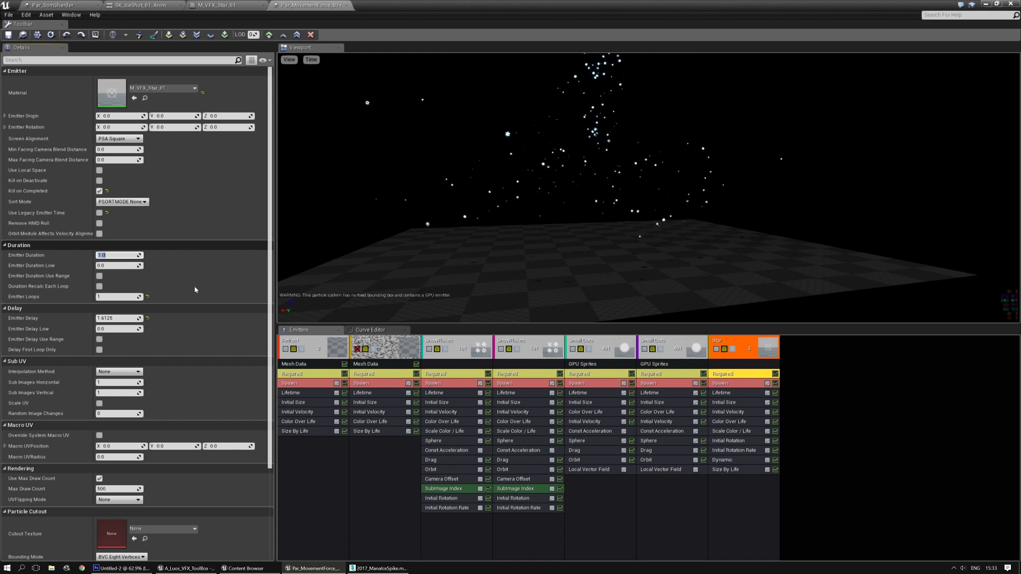
pyautogui.write('0')
pyautogui.press('Return')
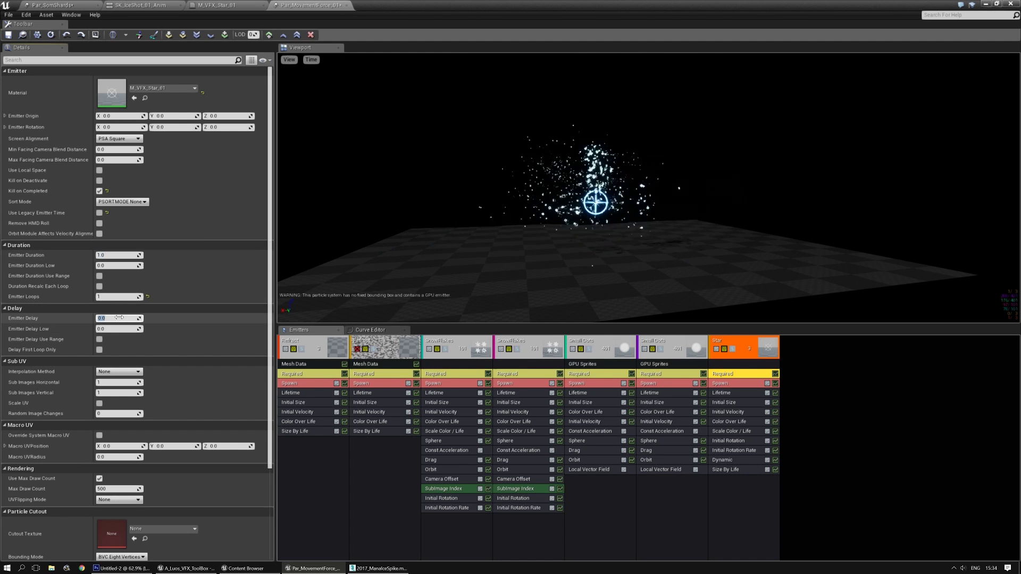
pyautogui.moveTo(601, 212); pyautogui.dragTo(623, 225)
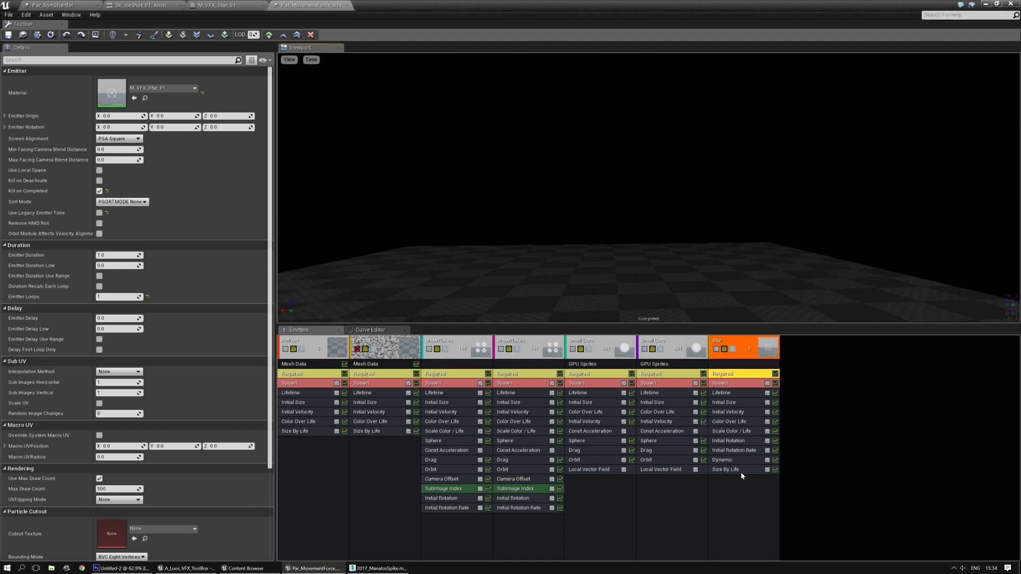
# Add an Initial Location module to Star with a constant vector Z of -100, save, and review the effect in the SK_IceShot_01_Anim preview
pyautogui.rightClick(725, 487)
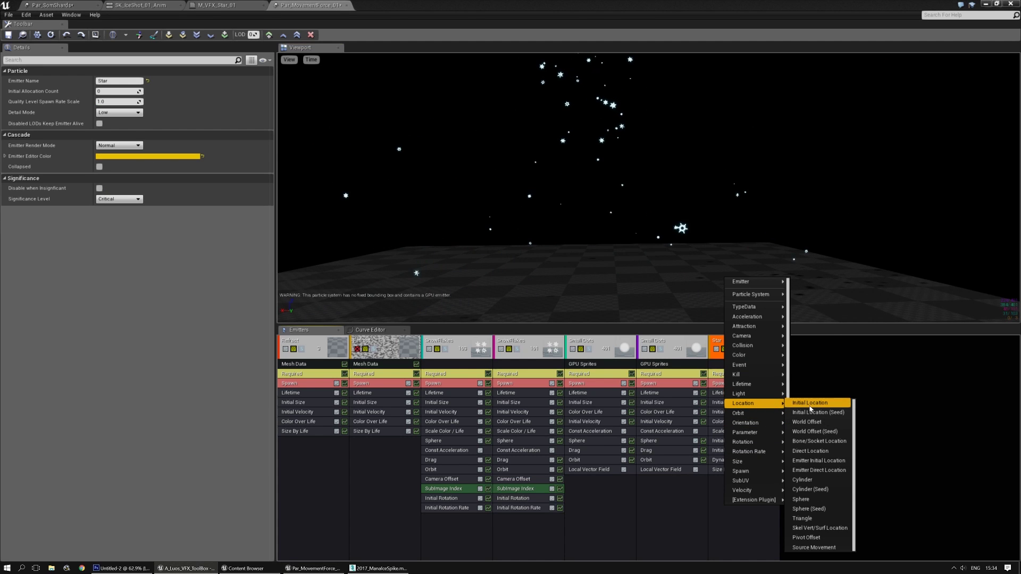
pyautogui.click(813, 403)
pyautogui.click(166, 92)
pyautogui.click(162, 107)
pyautogui.moveTo(218, 103); pyautogui.dragTo(217, 104)
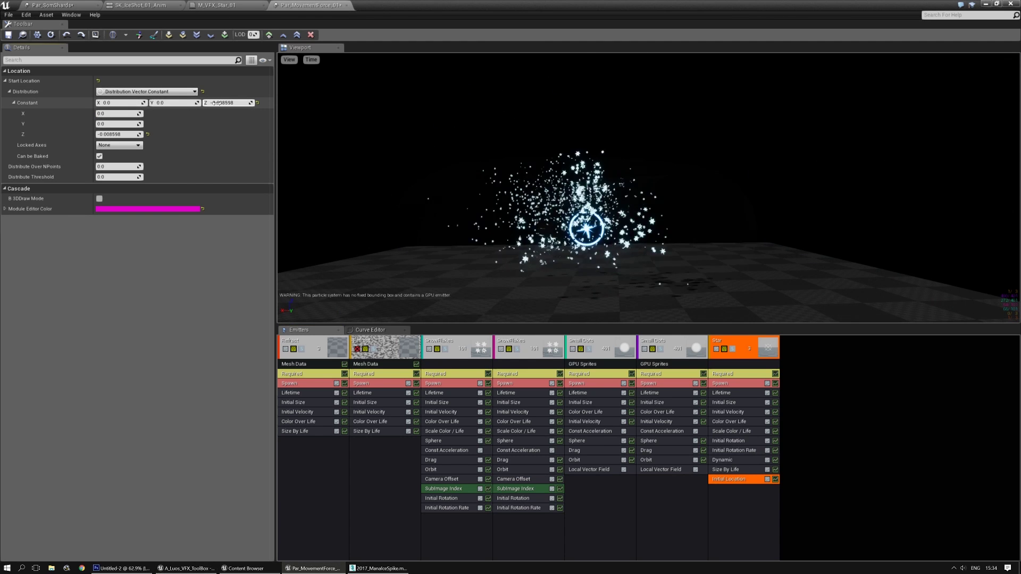
pyautogui.write('-100')
pyautogui.press('Return')
pyautogui.click(9, 35)
pyautogui.click(146, 5)
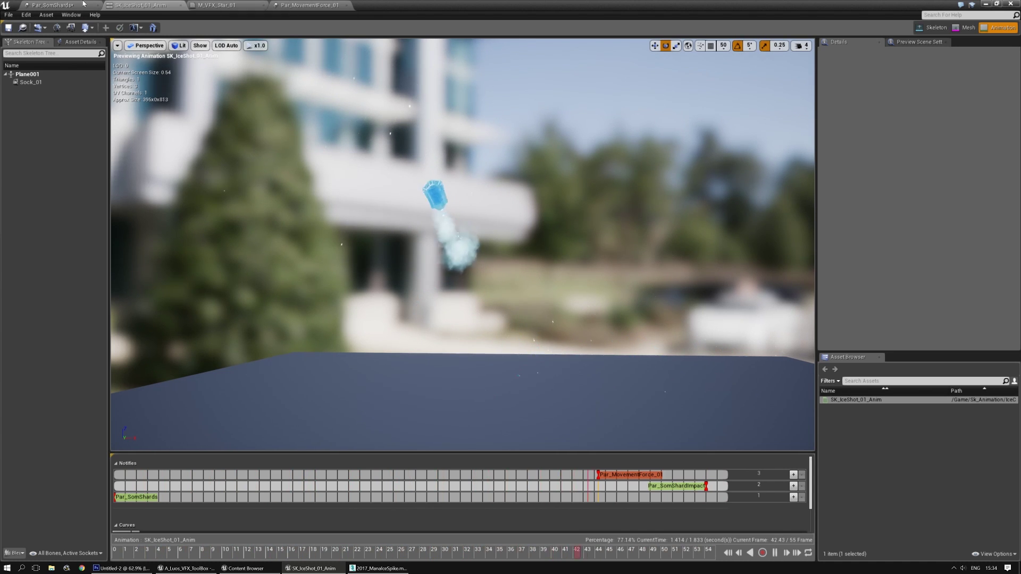
# Place Par_MovementForce_01 beside Par_SomShards, set Star's Initial Location Z to -50, save, and replay the SK_IceShot_01_Anim preview
pyautogui.click(52, 5)
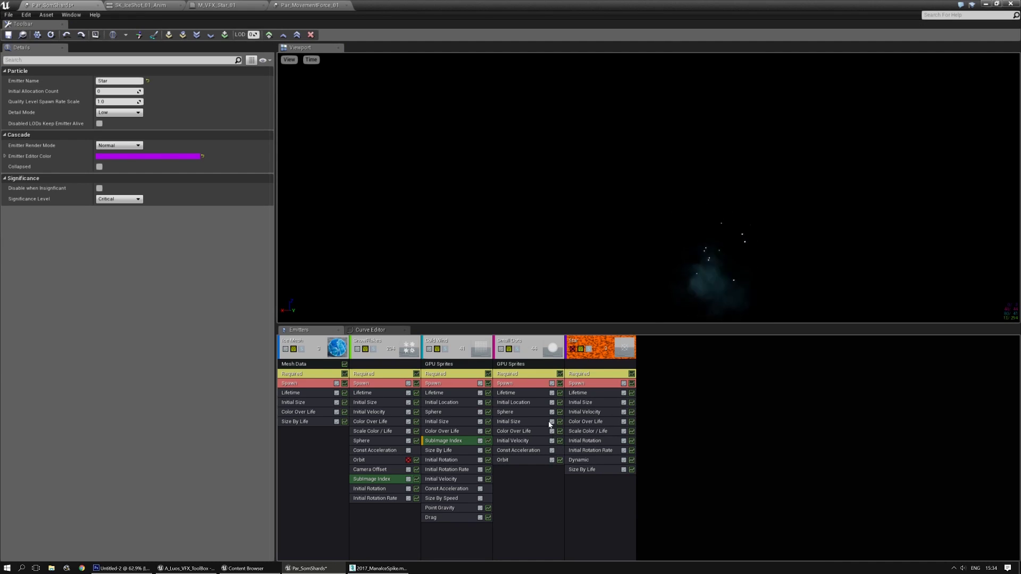
pyautogui.moveTo(270, 3); pyautogui.dragTo(147, 7)
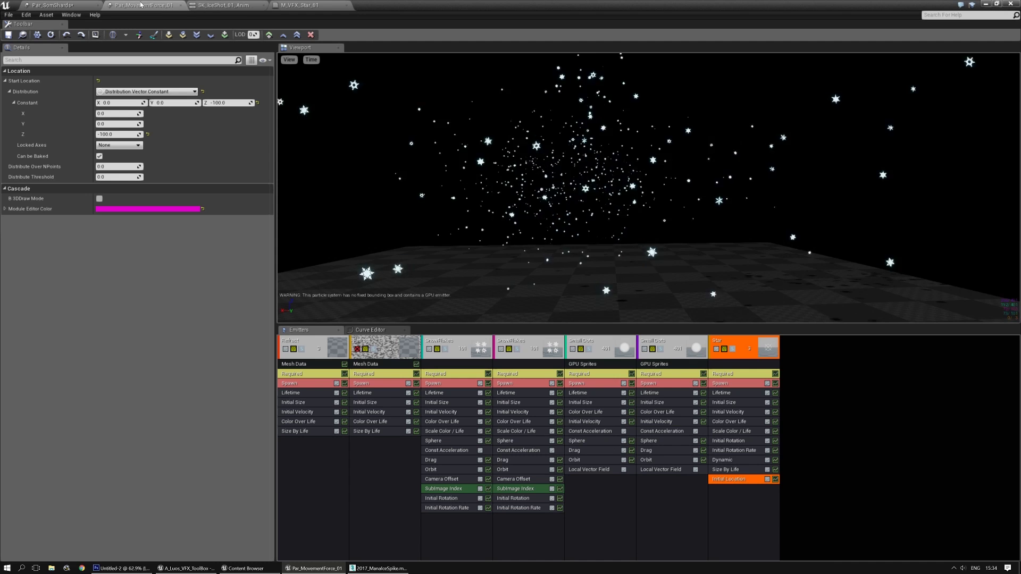
pyautogui.click(229, 102)
pyautogui.write('-50')
pyautogui.press('Return')
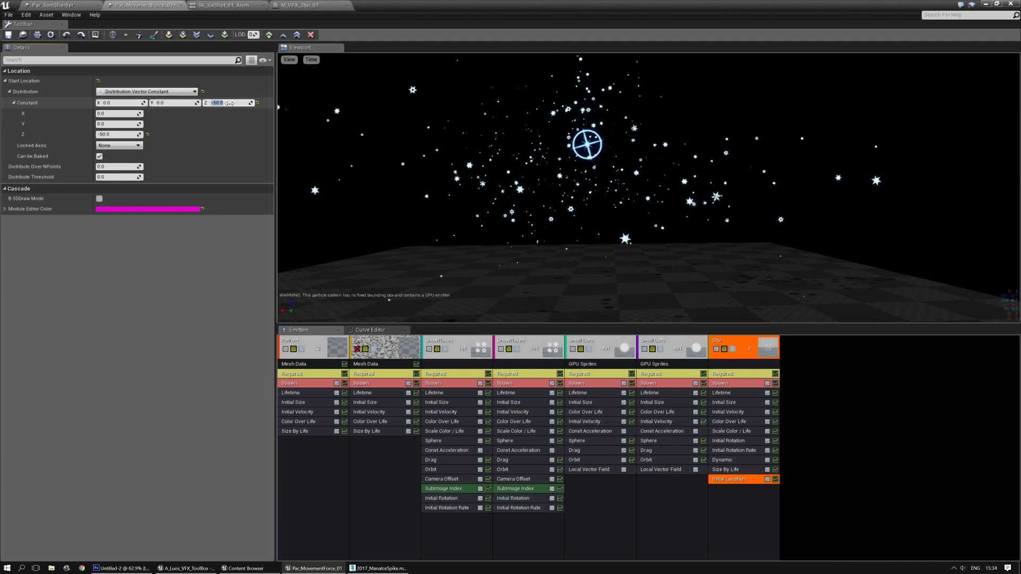
pyautogui.click(10, 35)
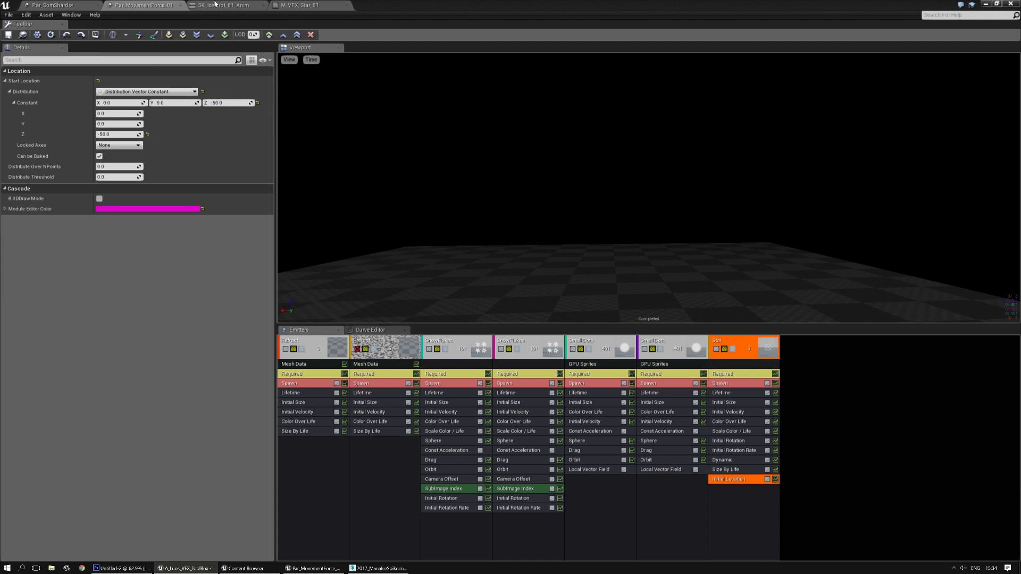
pyautogui.click(215, 5)
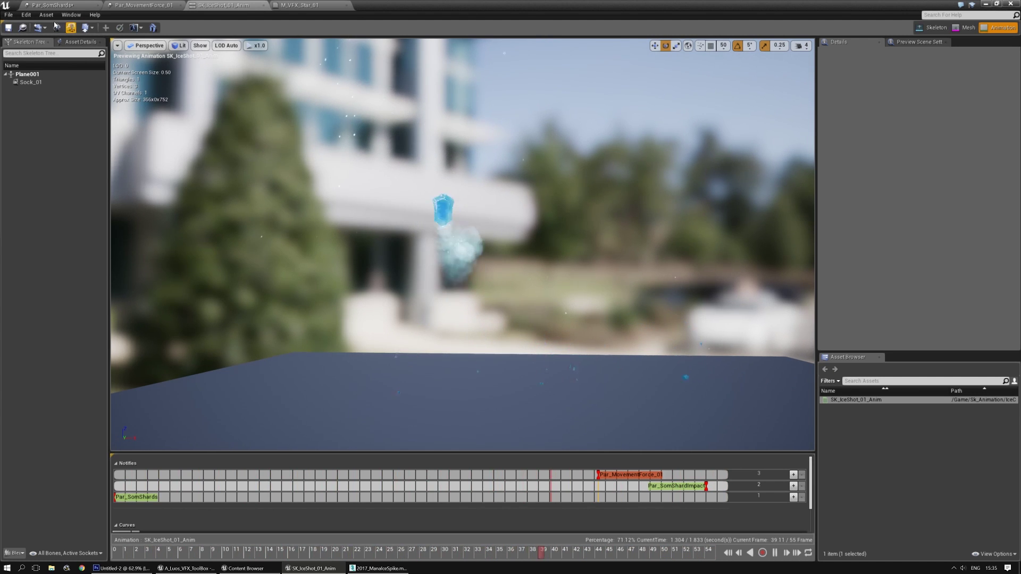
# Re-enable the Star emitter in Par_SomShards and set its Emitter Delay to 0
pyautogui.click(62, 6)
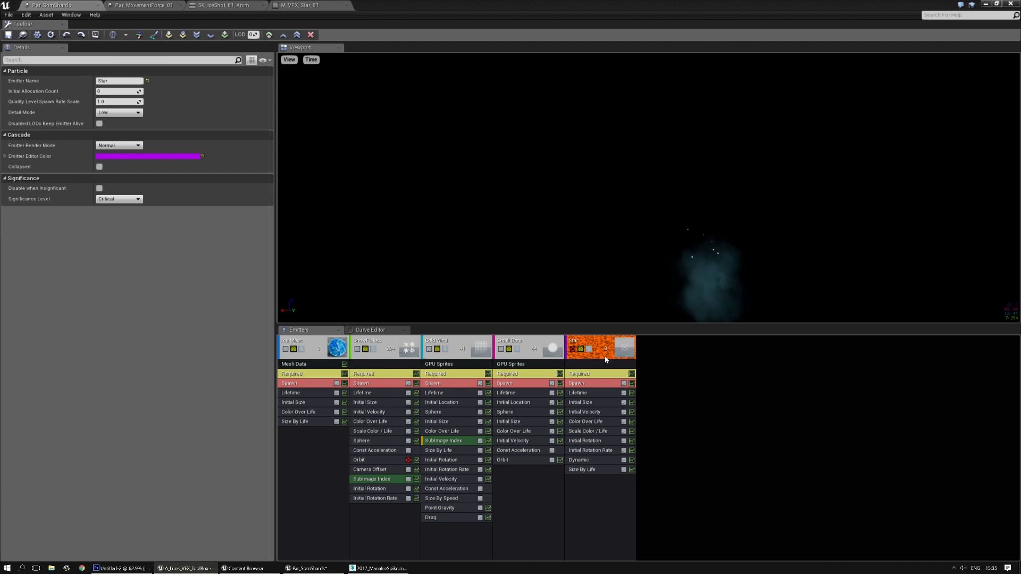
pyautogui.click(587, 374)
pyautogui.moveTo(118, 318); pyautogui.dragTo(115, 320)
pyautogui.click(115, 320)
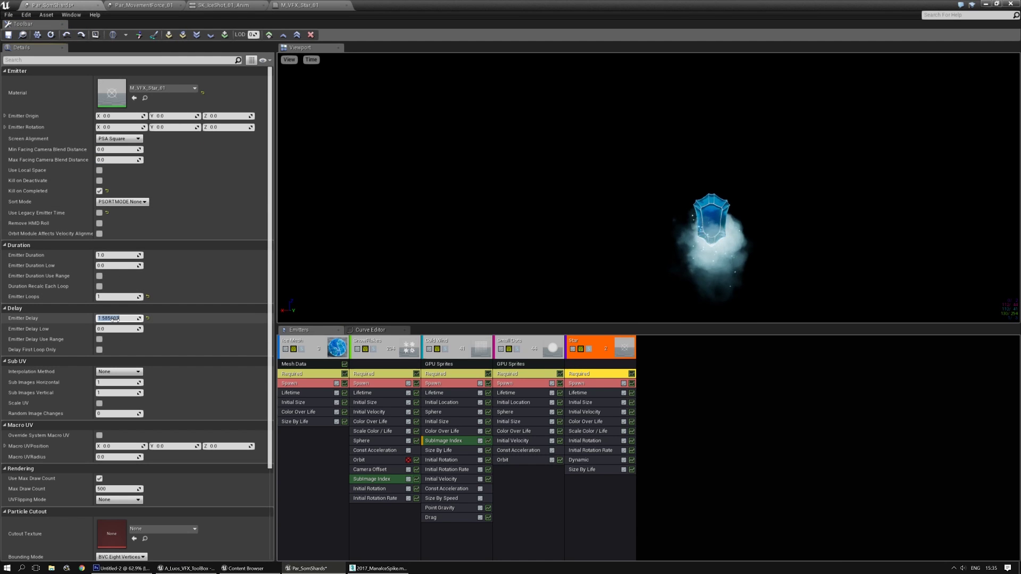
pyautogui.write('0')
pyautogui.press('Return')
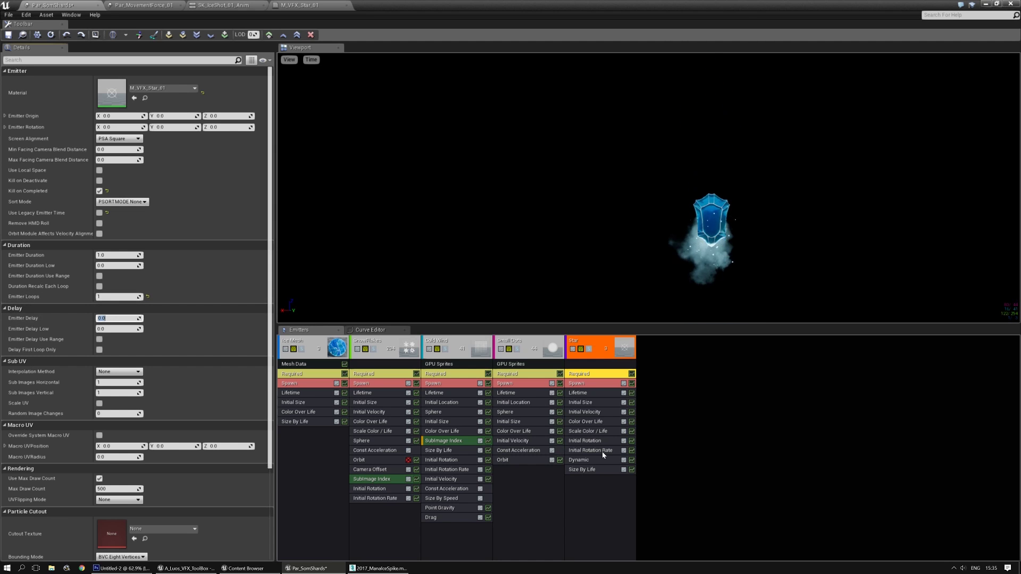
# Delete the Initial Velocity module from the Par_SomShards Star emitter, save, and check the SK_IceShot_01_Anim preview
pyautogui.click(604, 411)
pyautogui.press('Delete')
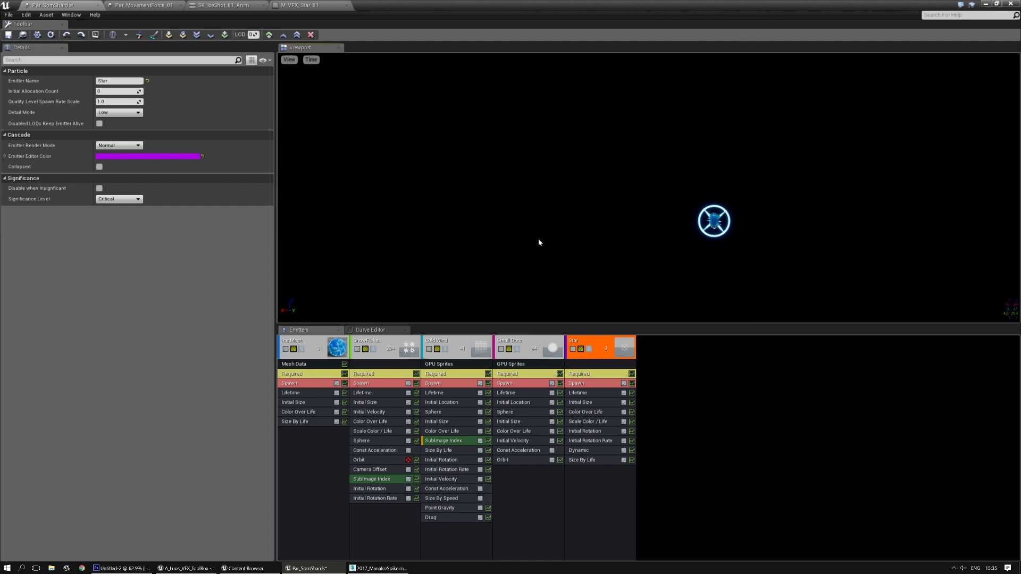
pyautogui.hotkey('ctrl', 's')
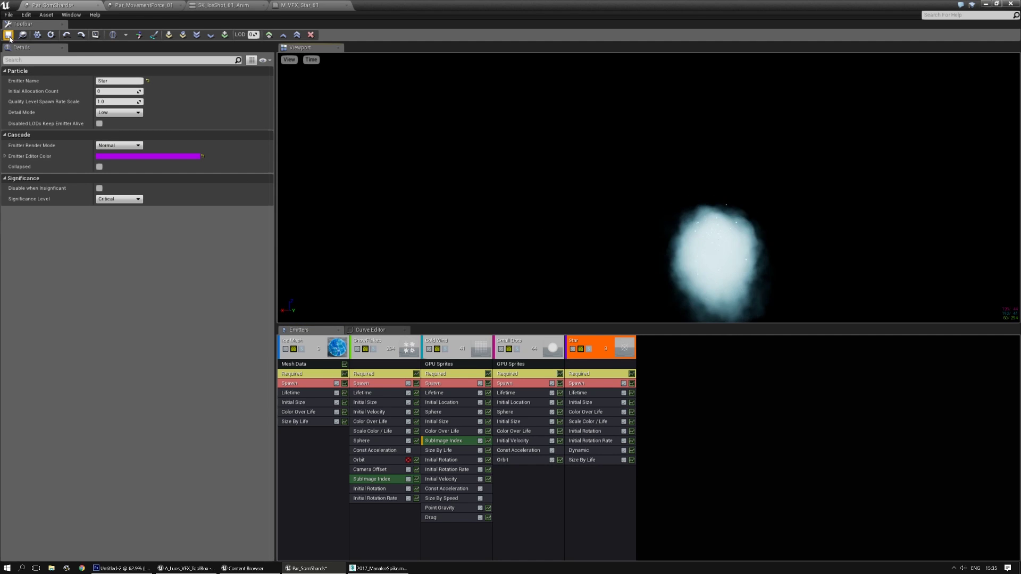
pyautogui.click(240, 5)
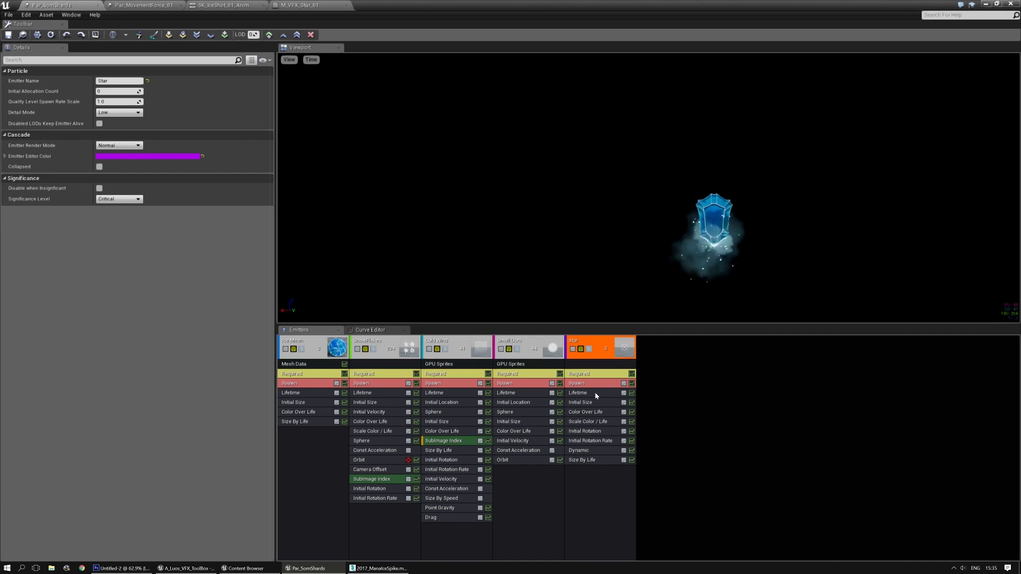
# Set Star's Initial Size to 350 on X, Y and Z, save Par_SomShards, and check the SK_IceShot_01_Anim preview
pyautogui.click(585, 402)
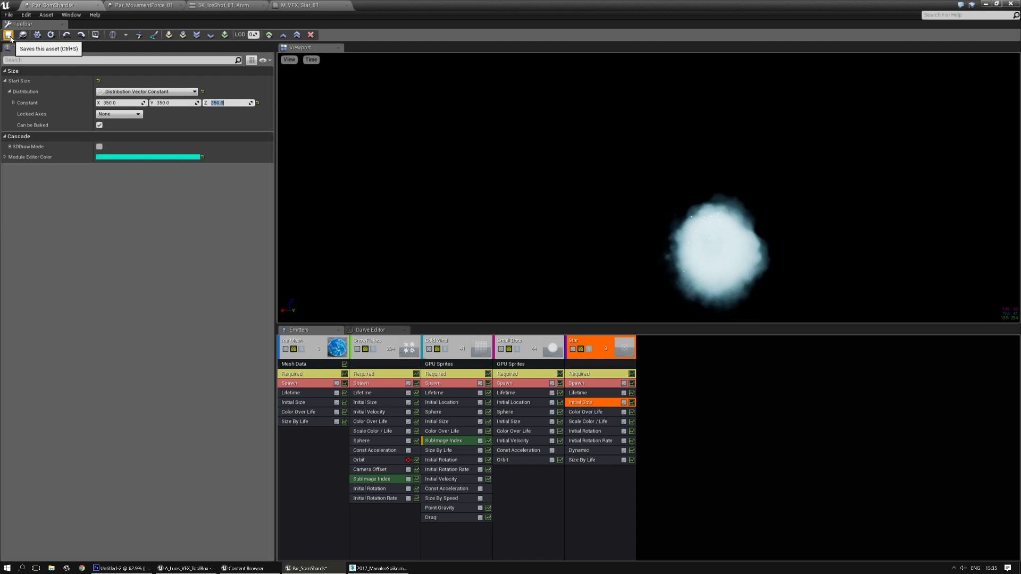
pyautogui.click(9, 36)
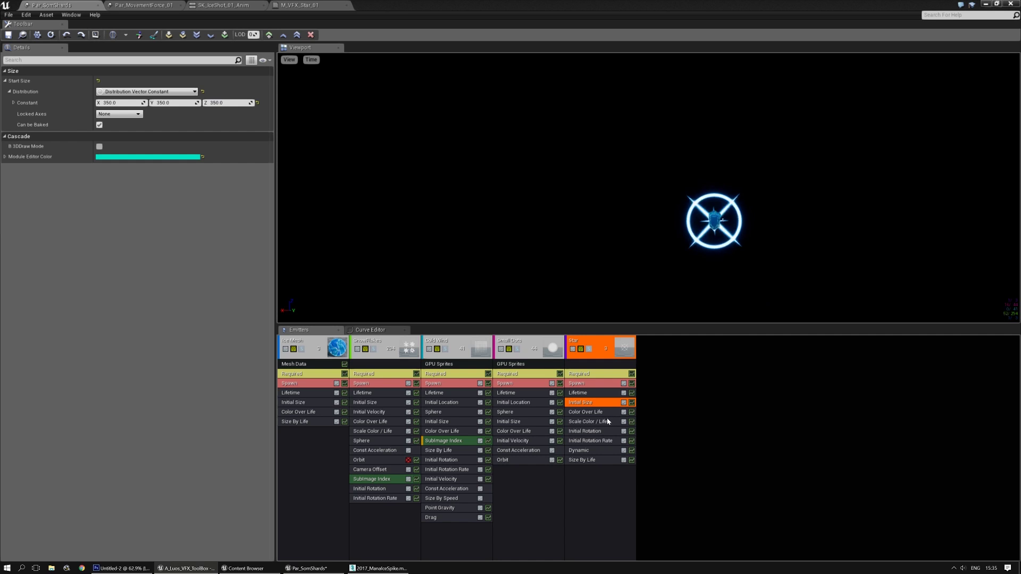
pyautogui.click(296, 5)
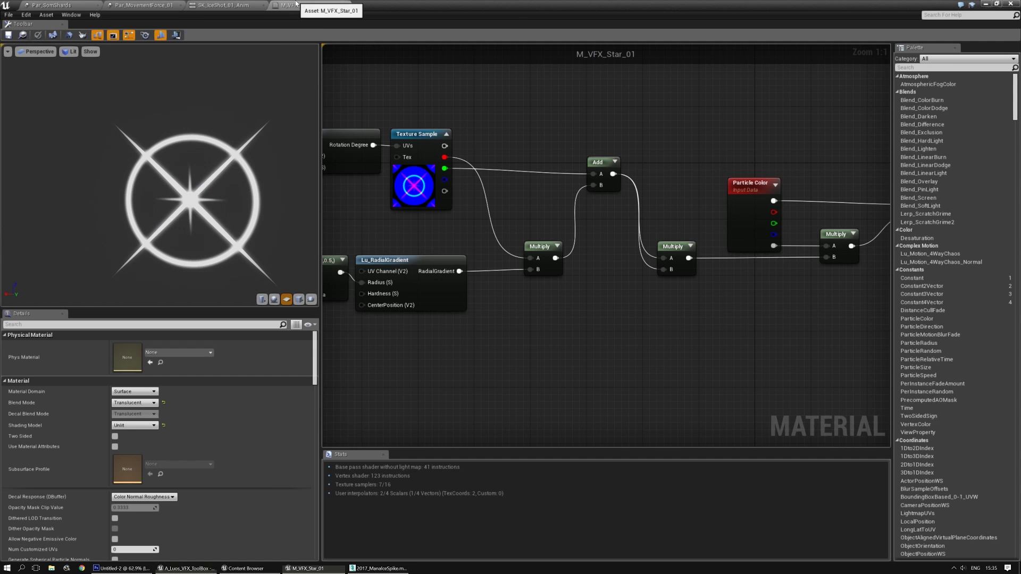
pyautogui.click(254, 5)
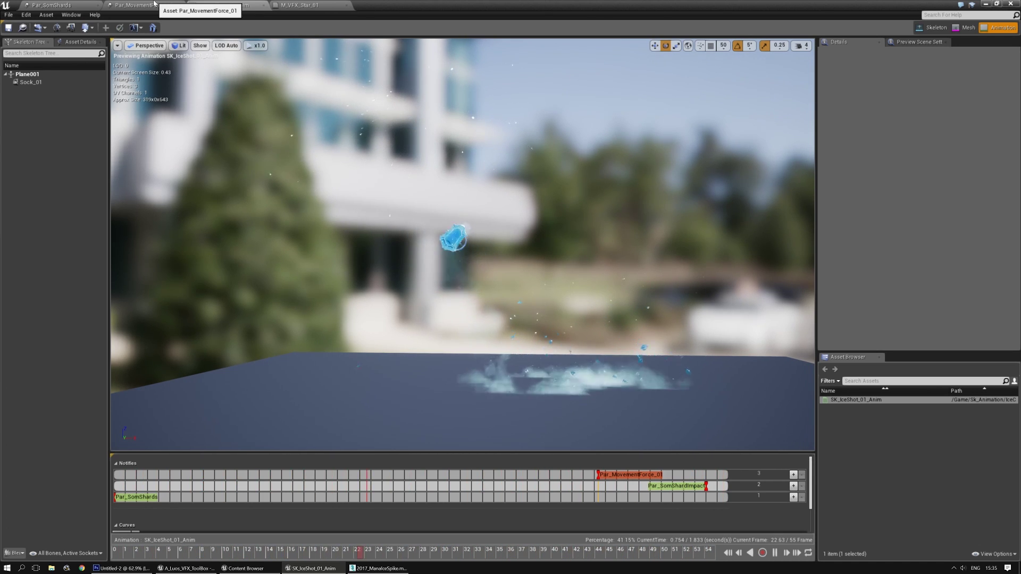
# In Star's Color Over Life in Par_SomShards, set both Alpha Over Life points' Interp Mode to Curve Auto
pyautogui.click(60, 3)
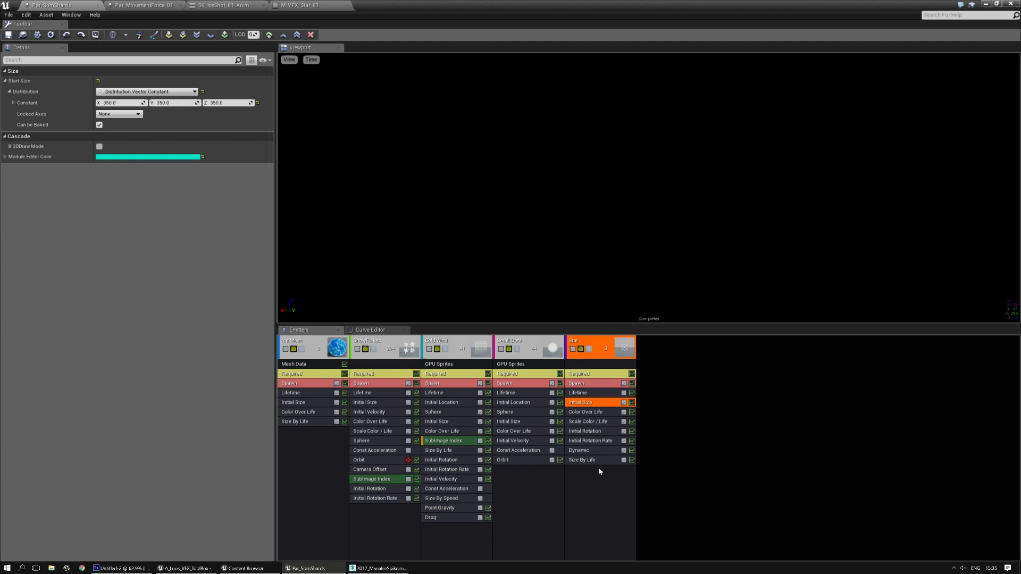
pyautogui.click(595, 413)
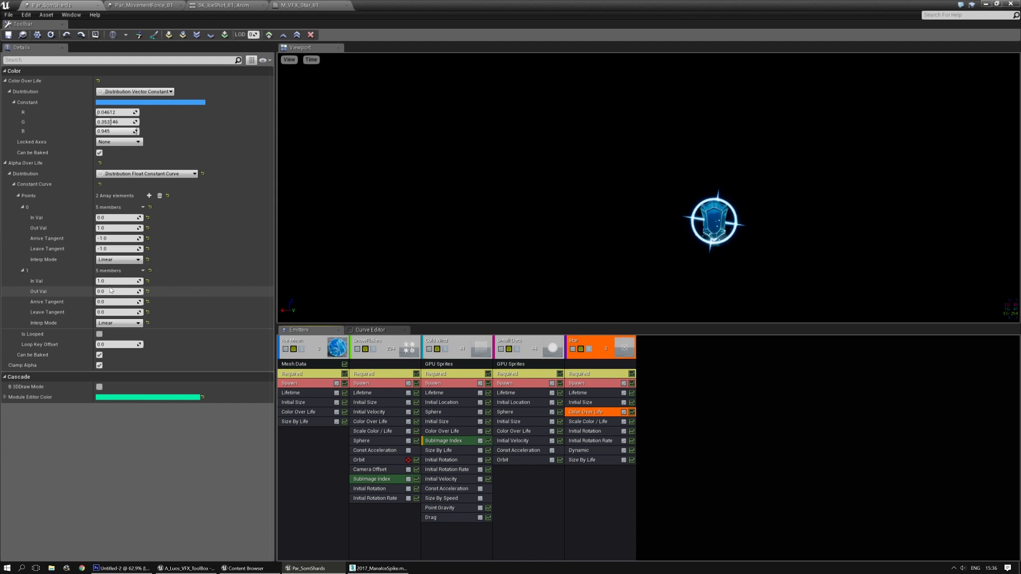
pyautogui.click(119, 260)
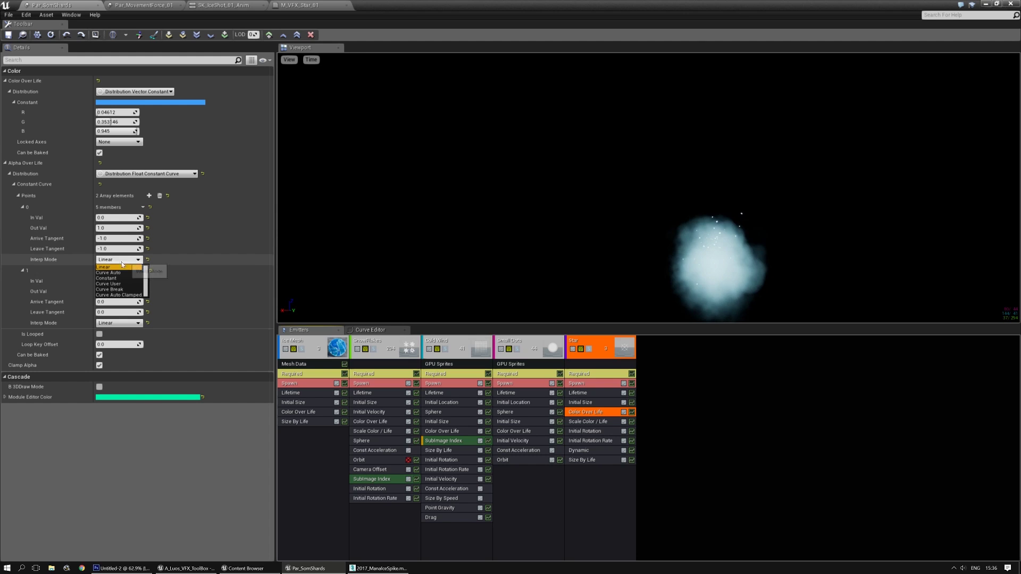
pyautogui.click(113, 270)
pyautogui.click(117, 323)
pyautogui.click(109, 336)
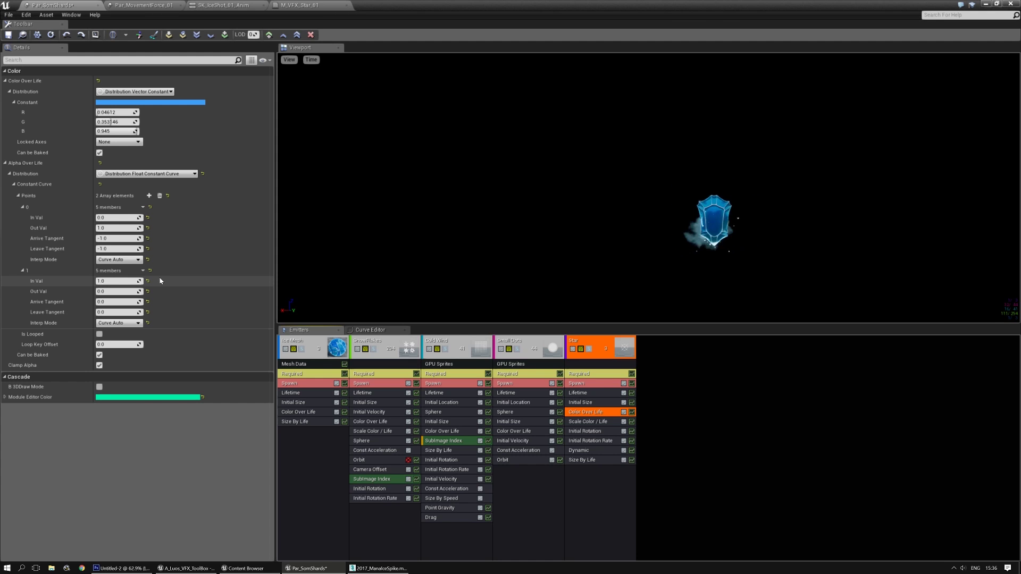
# Examine how Particle Color and the Multiply nodes feed opacity in the M_VFX_Star_01 material graph, and return to Par_SomShards
pyautogui.click(585, 374)
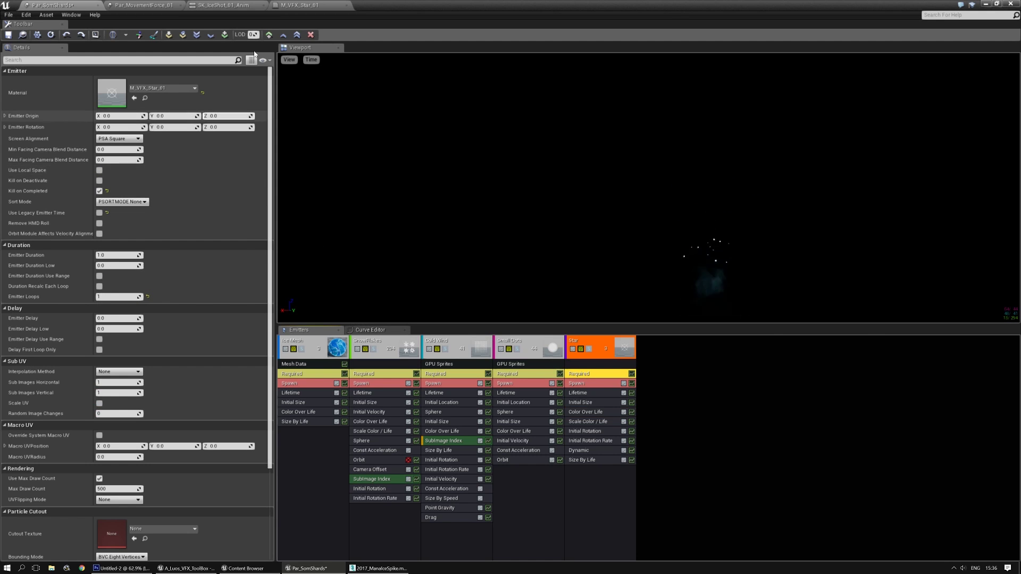
pyautogui.click(301, 4)
pyautogui.moveTo(732, 326); pyautogui.dragTo(558, 331, button='right')
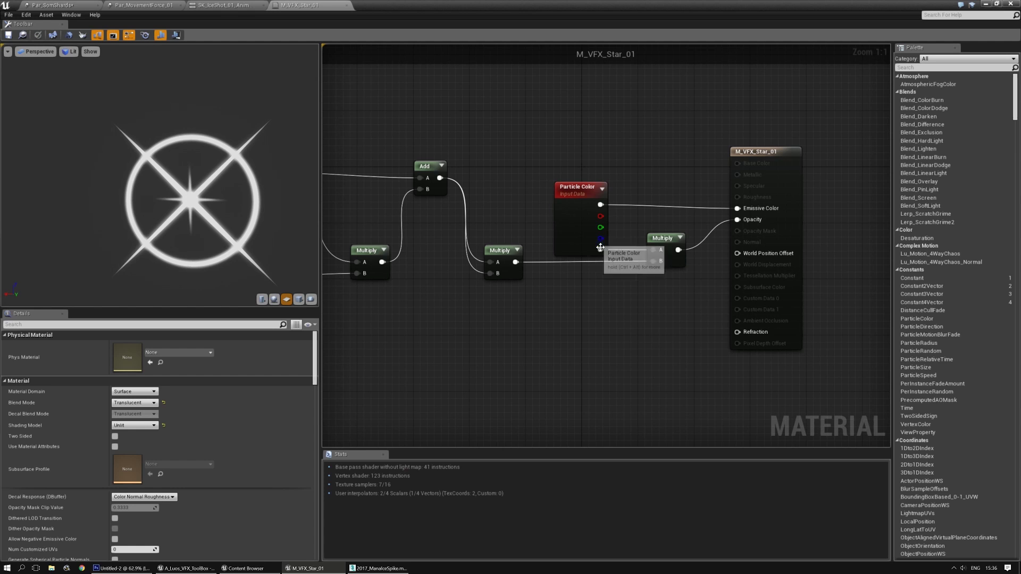
pyautogui.moveTo(519, 365); pyautogui.dragTo(741, 395, button='right')
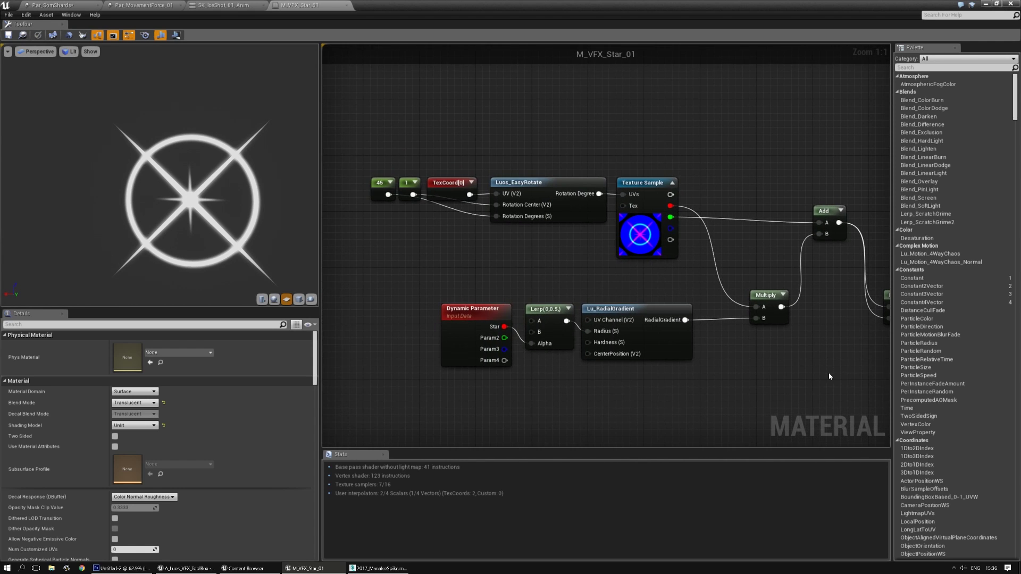
pyautogui.moveTo(830, 377); pyautogui.dragTo(551, 358, button='right')
pyautogui.moveTo(758, 352); pyautogui.dragTo(611, 350, button='right')
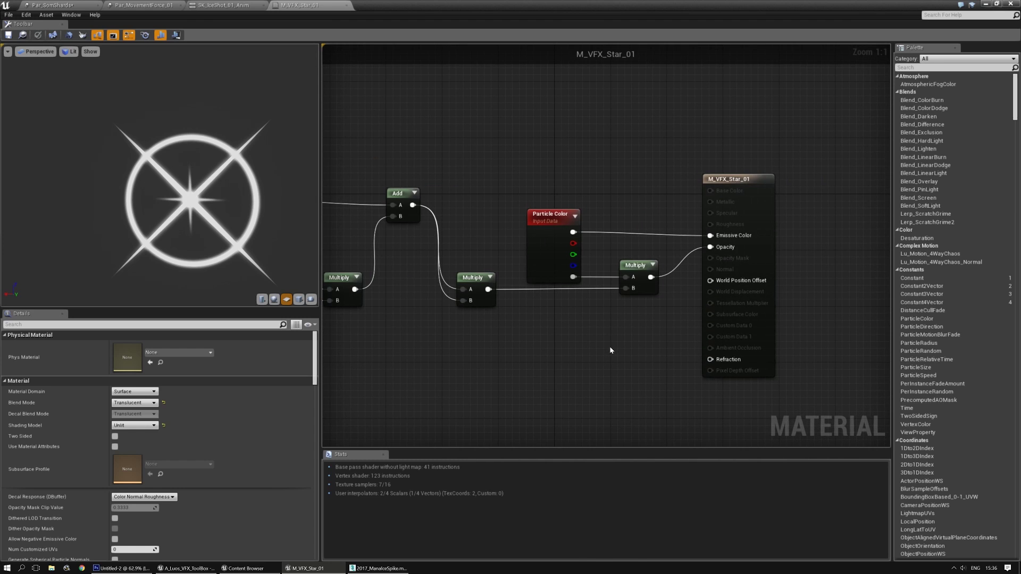
pyautogui.click(80, 5)
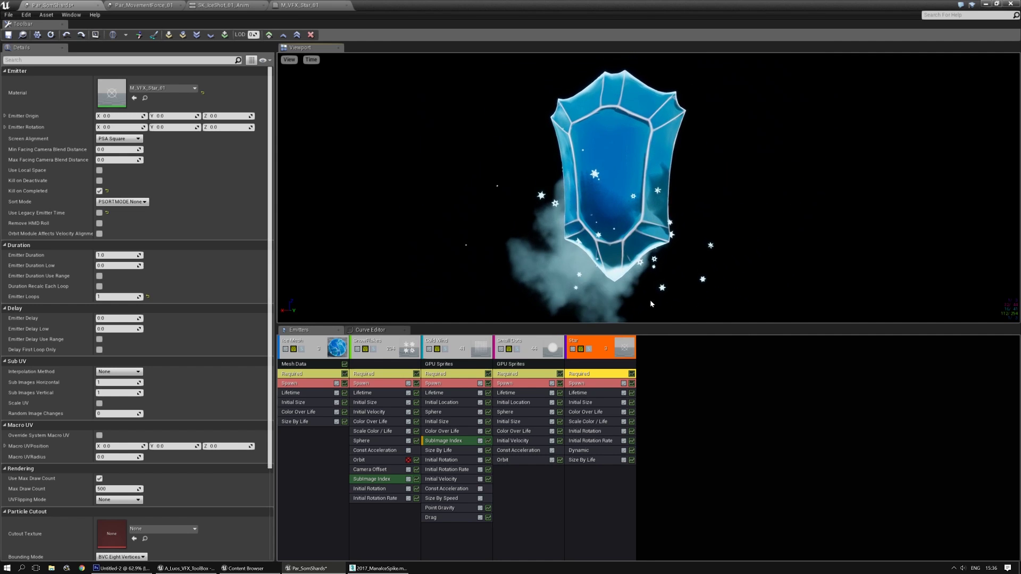
# In Star's Size By Life, set the last point's Out Val to 0.5 on X, Y and Z
pyautogui.click(588, 421)
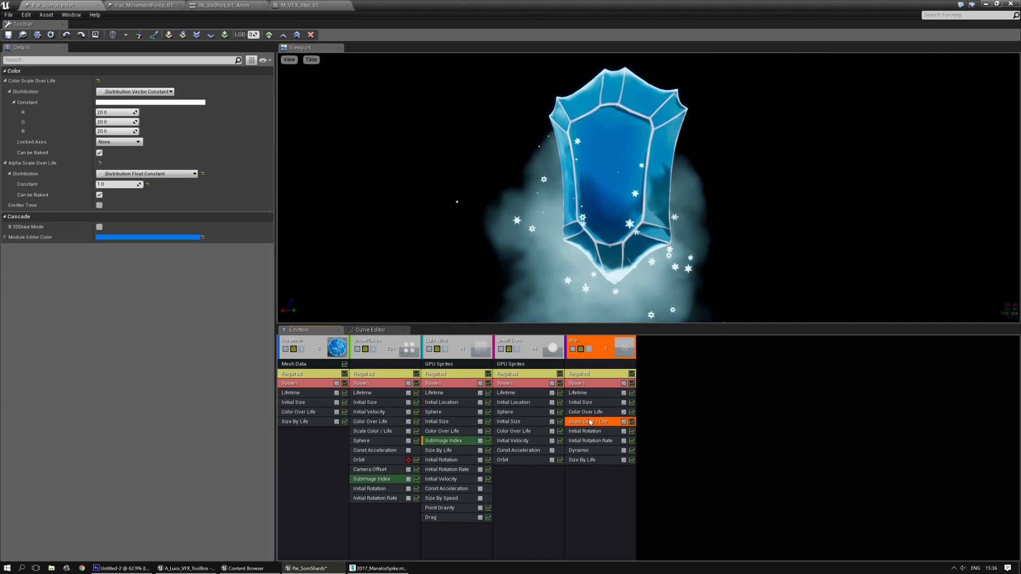
pyautogui.click(580, 461)
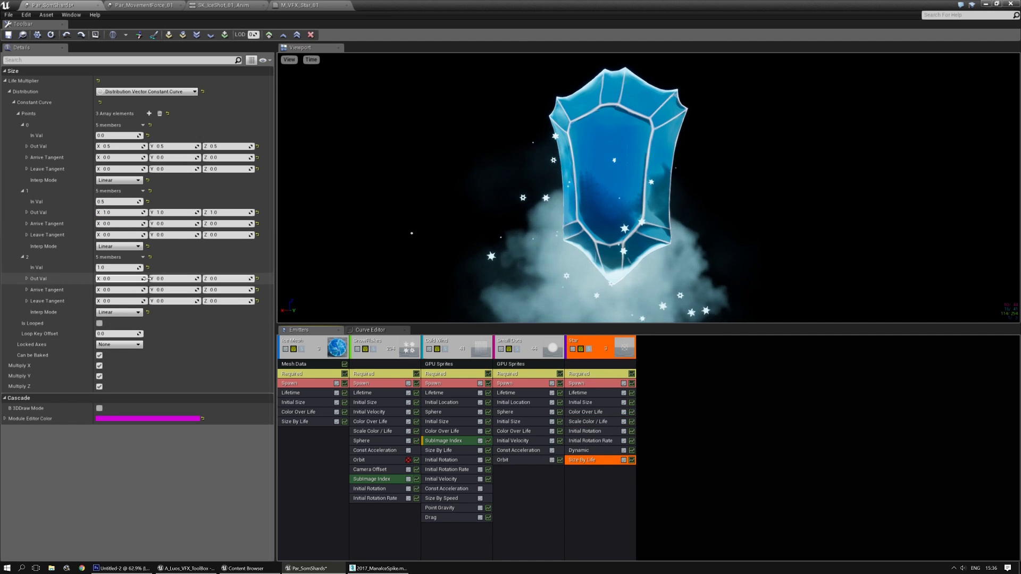
pyautogui.click(135, 279)
pyautogui.write('0.5')
pyautogui.press('Tab')
pyautogui.write('0.5')
pyautogui.press('Tab')
pyautogui.write('0.5')
pyautogui.press('Return')
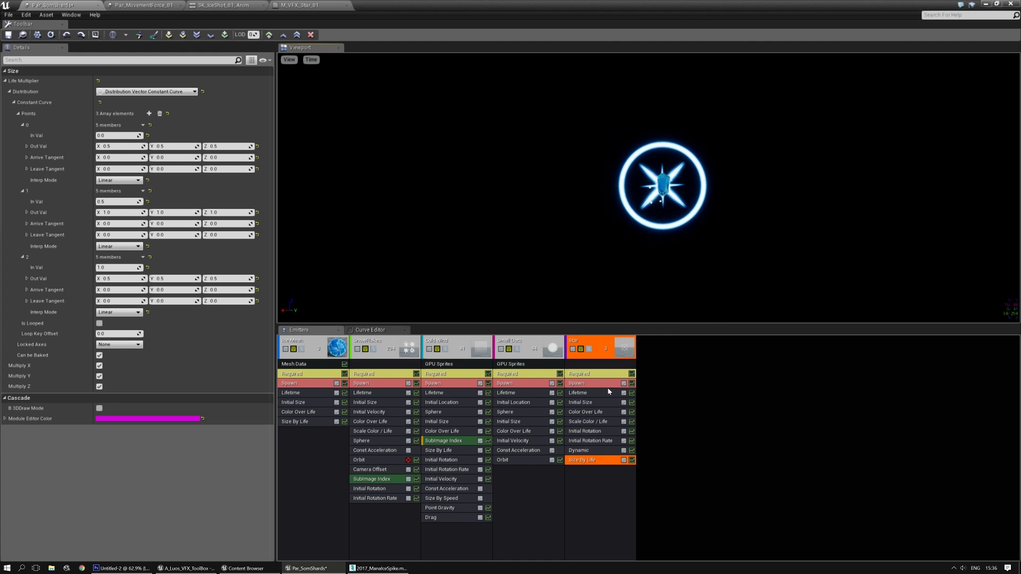
# Change Star's Lifetime in Par_SomShards to a Distribution Float Constant of 0.77, save, and check the SK_IceShot_01_Anim preview
pyautogui.click(585, 393)
pyautogui.click(146, 92)
pyautogui.click(110, 104)
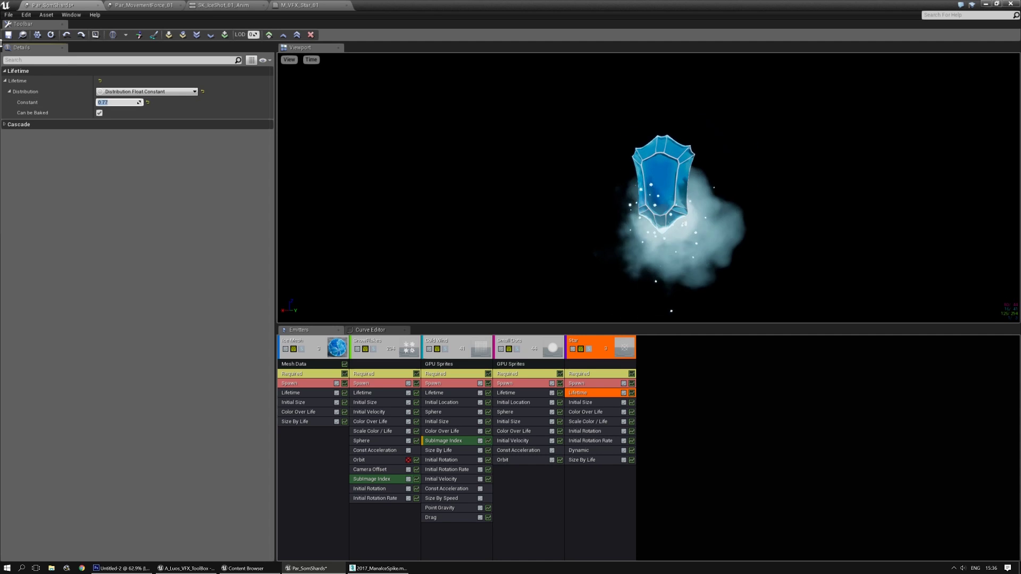
pyautogui.click(8, 35)
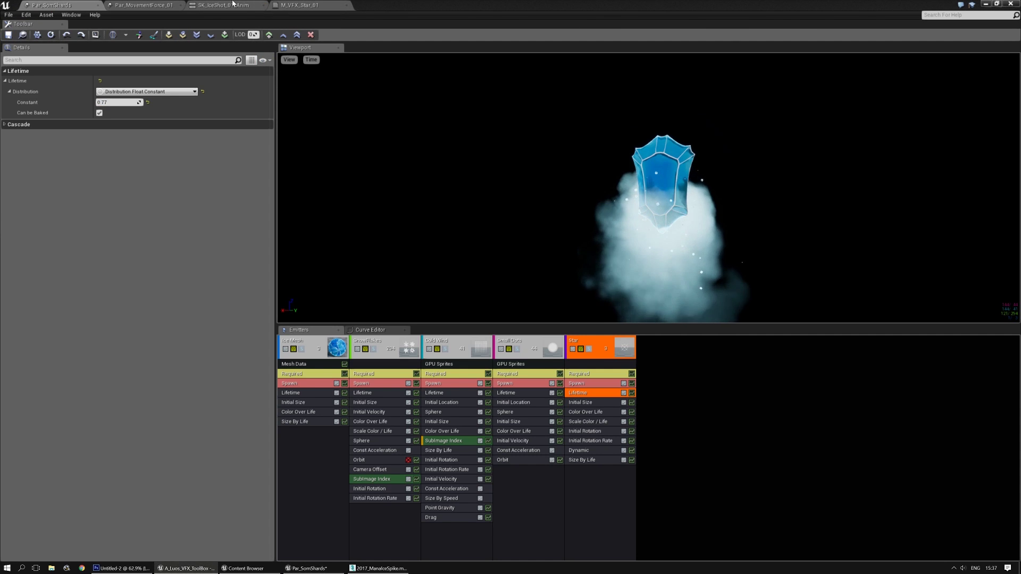
pyautogui.click(223, 5)
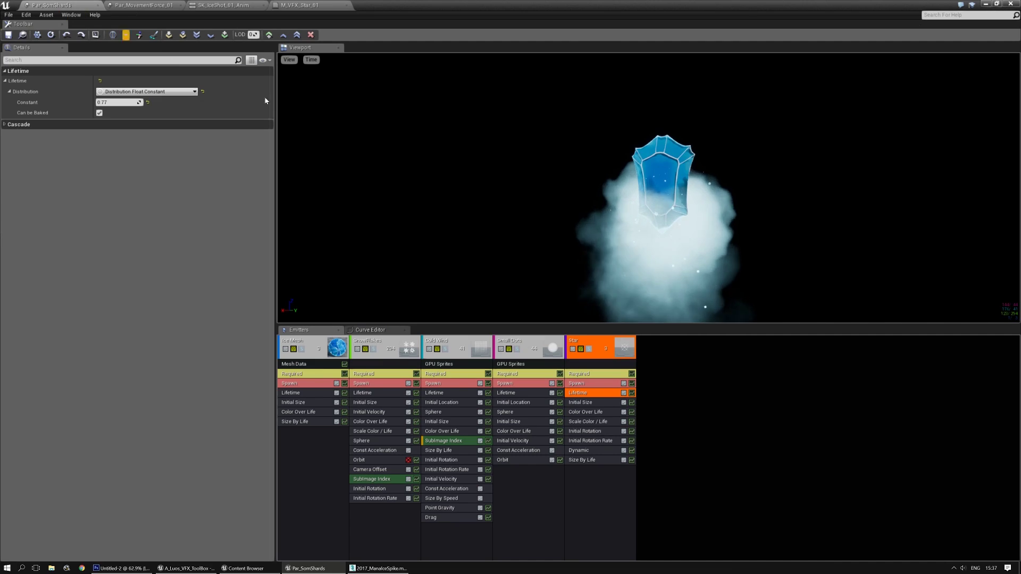
# In Par_SomShards, set Star's Initial Size to 400 on X, Y and Z
pyautogui.click(580, 402)
pyautogui.click(126, 103)
pyautogui.write('400')
pyautogui.press('Tab')
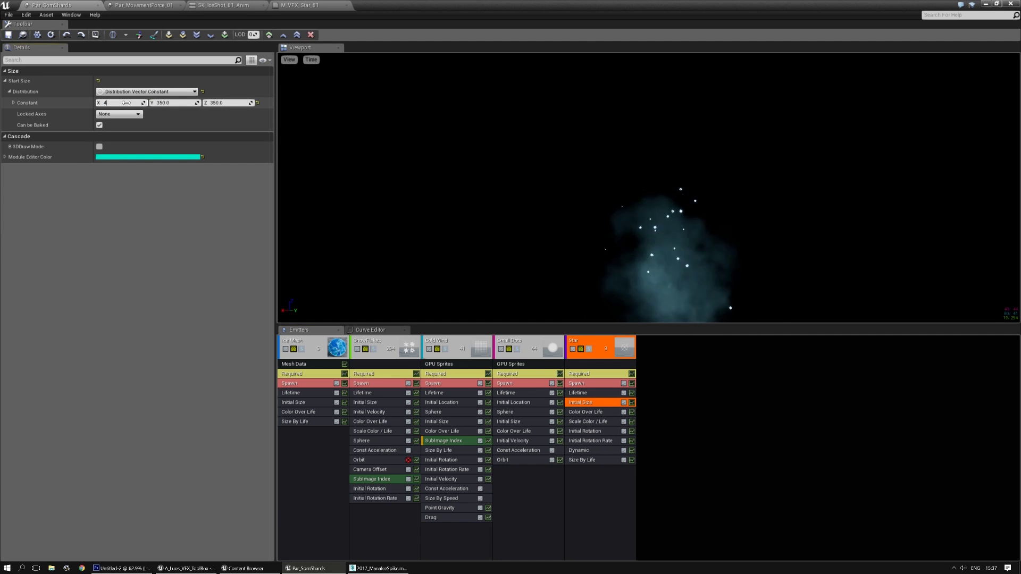
pyautogui.write('40')
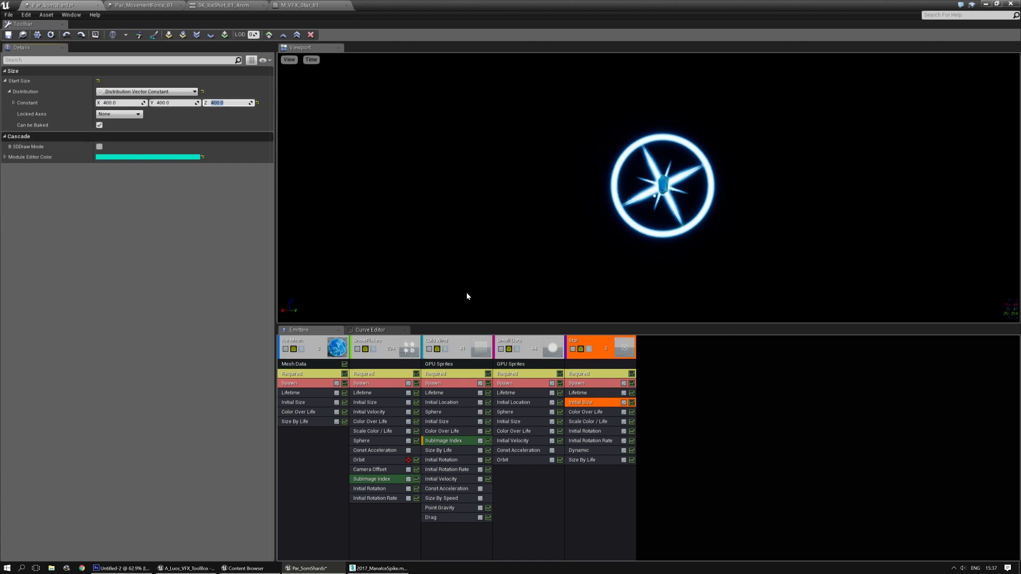
# Add an Initial Location module to Star using Distribution Vector Constant with Z 30, save, and check the animation preview
pyautogui.rightClick(592, 477)
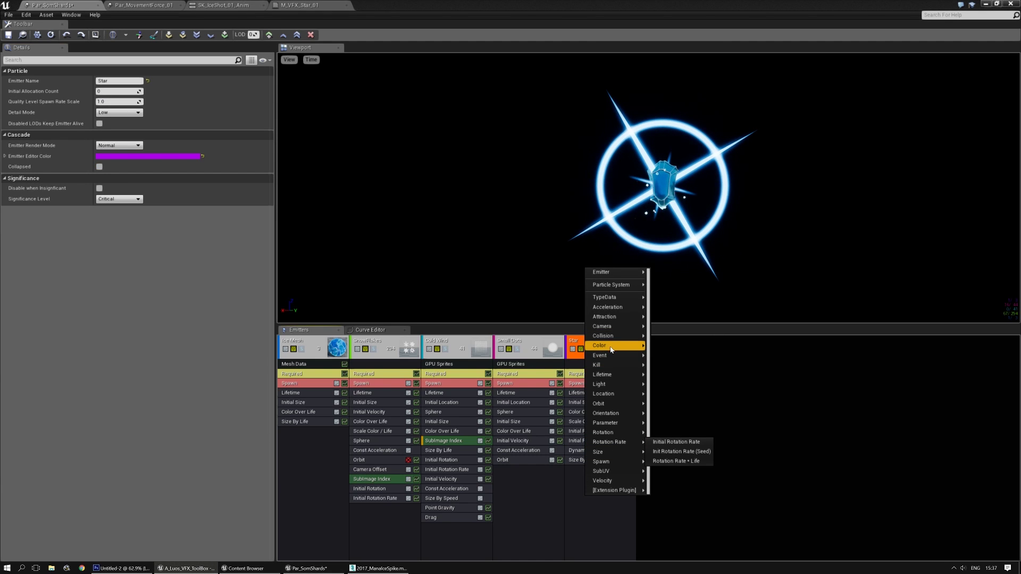
pyautogui.moveTo(609, 396)
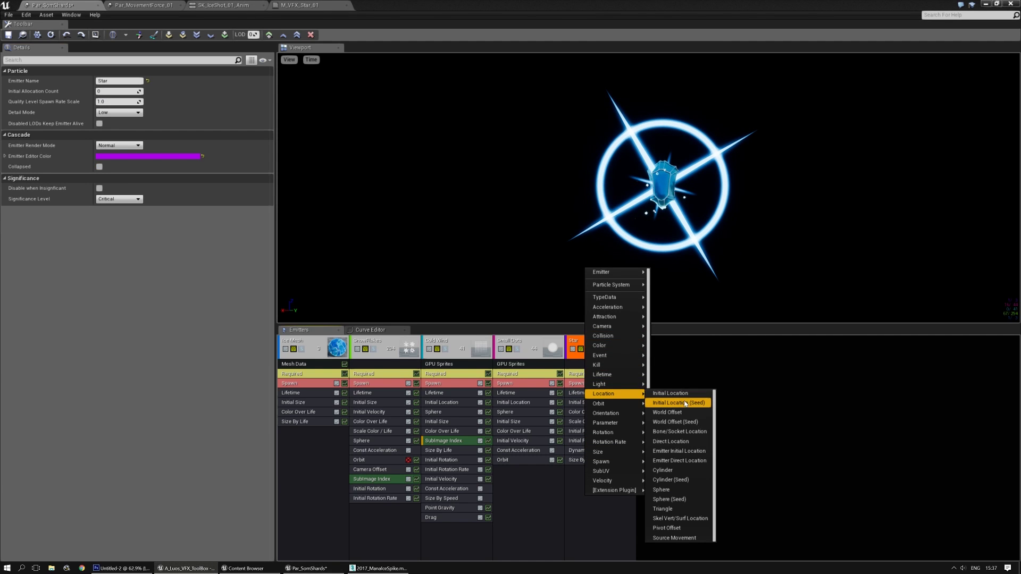
pyautogui.click(674, 394)
pyautogui.click(183, 93)
pyautogui.click(133, 101)
pyautogui.click(231, 103)
pyautogui.write('30')
pyautogui.press('Return')
pyautogui.click(9, 36)
pyautogui.click(211, 4)
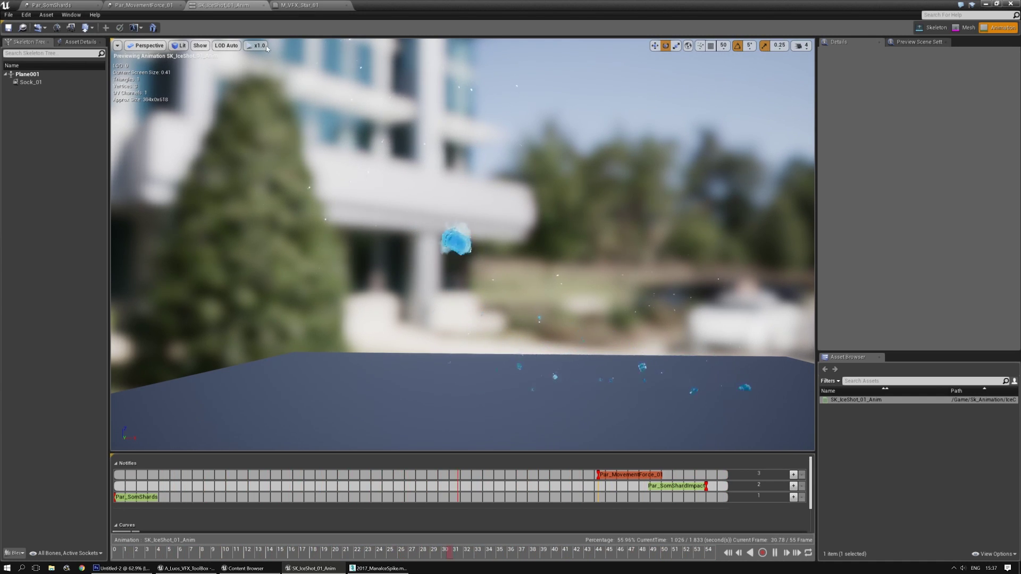
# In Par_MovementForce_01, set Star's Initial Size to 350 on X, Y and Z
pyautogui.click(291, 4)
pyautogui.click(143, 5)
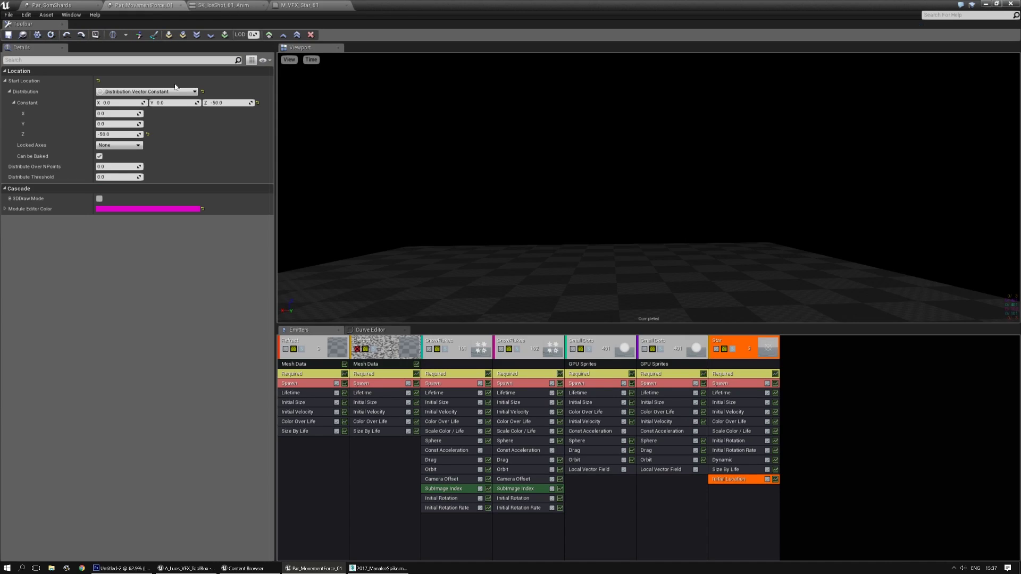
pyautogui.click(743, 404)
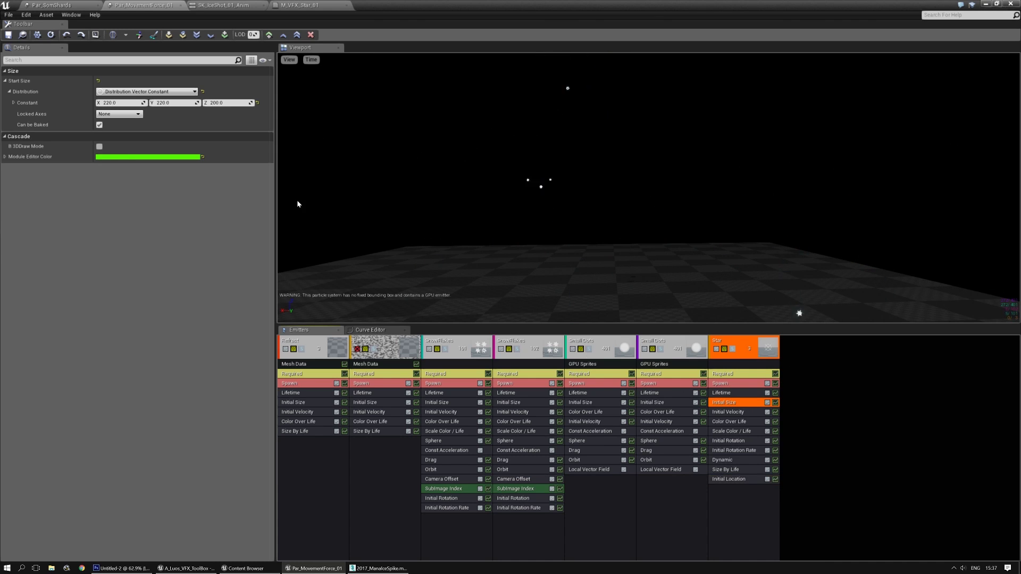
pyautogui.click(129, 102)
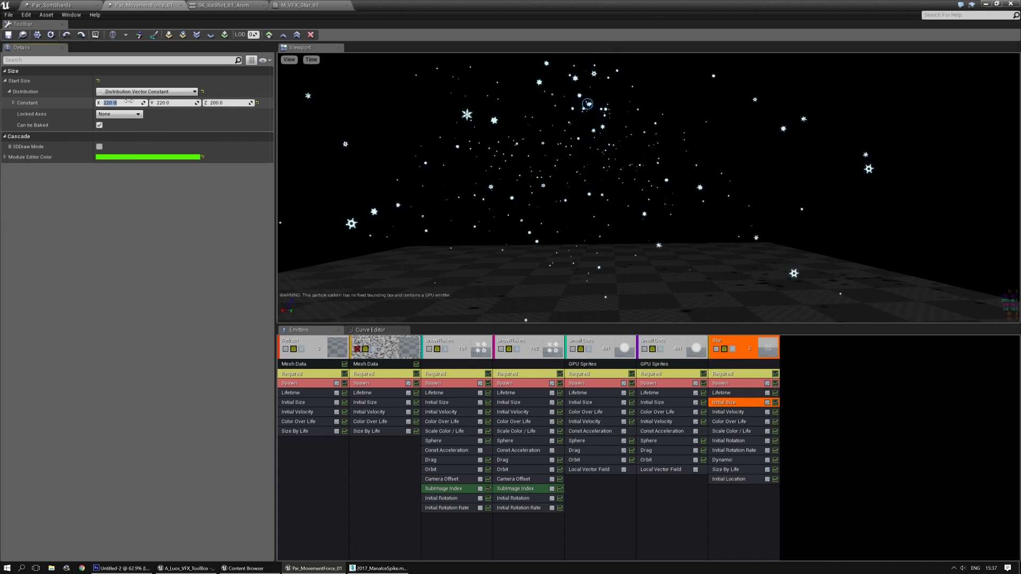
pyautogui.press('Tab')
pyautogui.write('350')
pyautogui.press('Tab')
pyautogui.write('350')
pyautogui.press('Return')
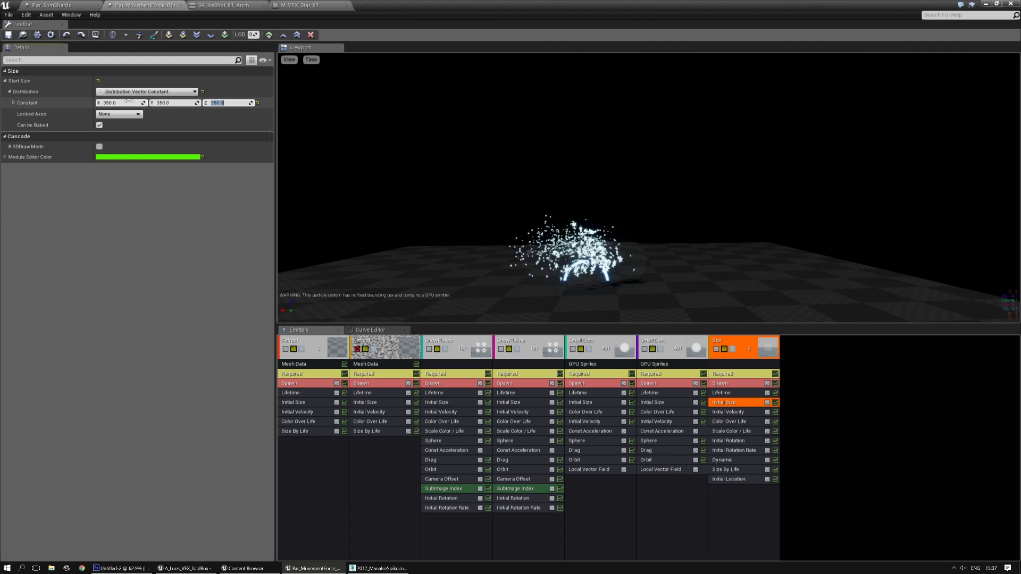
# Set the minimum of Star's Lifetime in Par_MovementForce_01 to 0.77, keeping Distribution Float Uniform
pyautogui.click(732, 394)
pyautogui.click(133, 92)
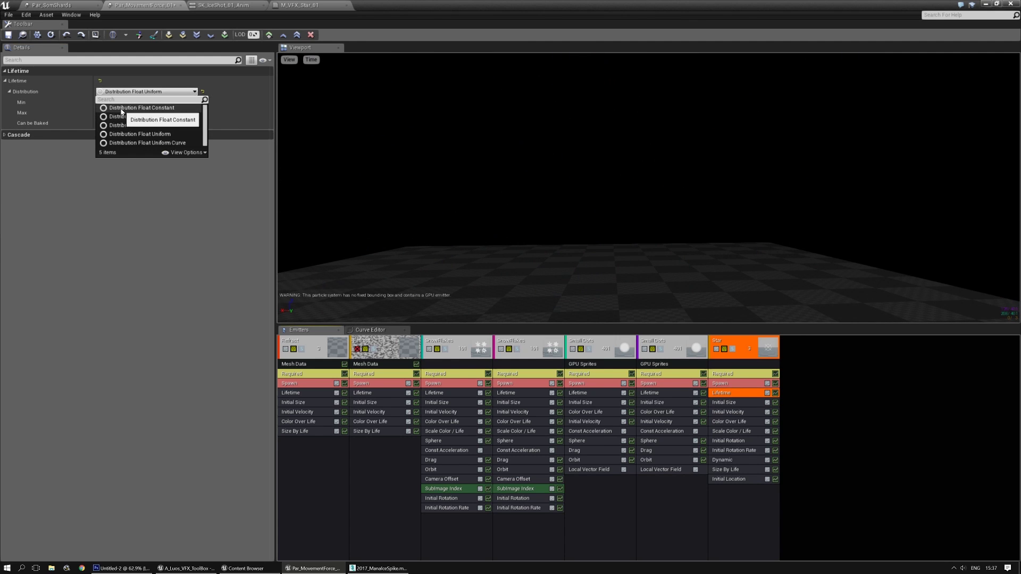
pyautogui.click(122, 85)
pyautogui.click(118, 104)
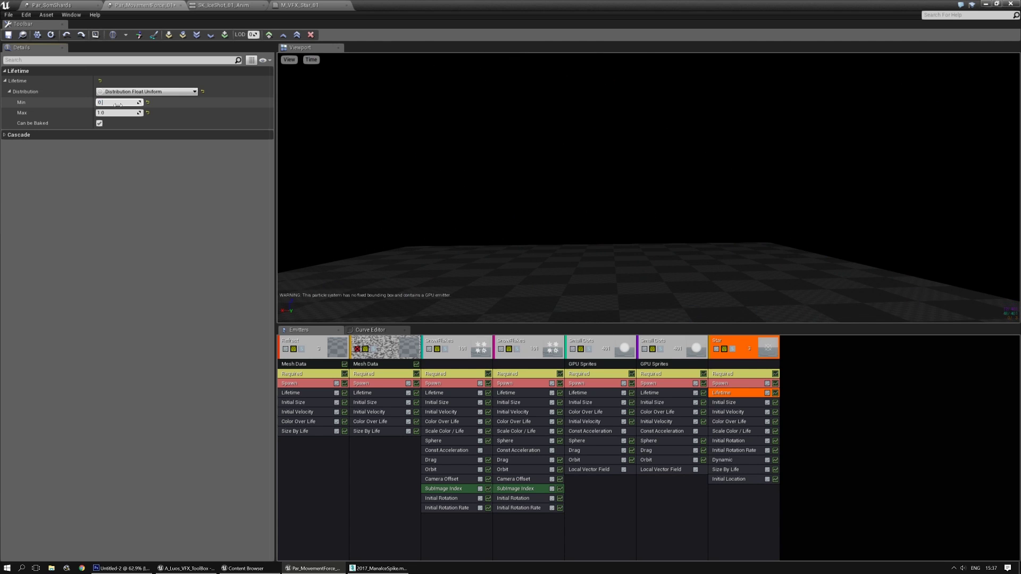
pyautogui.press('Return')
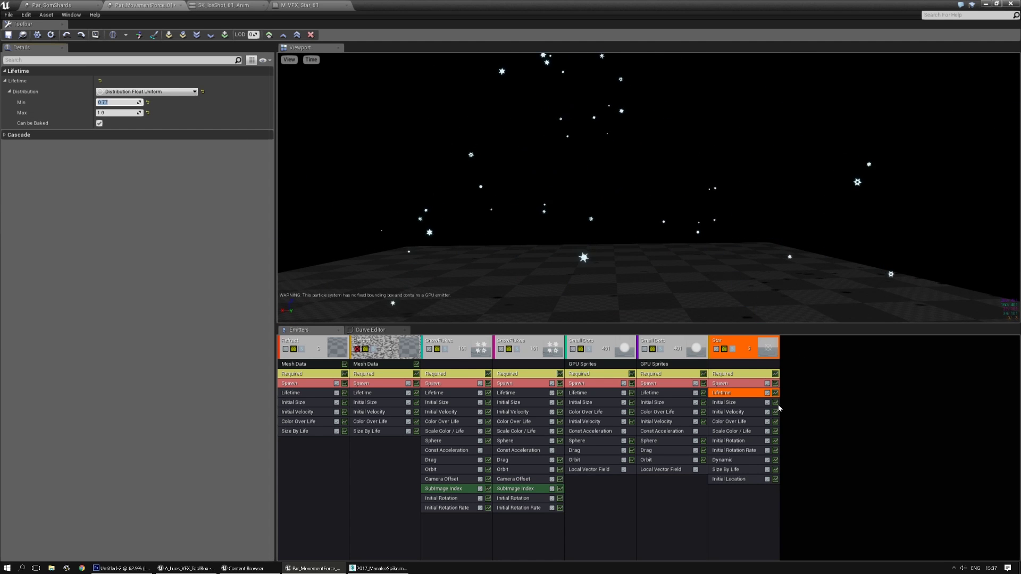
# In Star's Color Over Life, set both Alpha Over Life points to Curve Auto, save Par_MovementForce_01, and check the animation preview
pyautogui.click(735, 420)
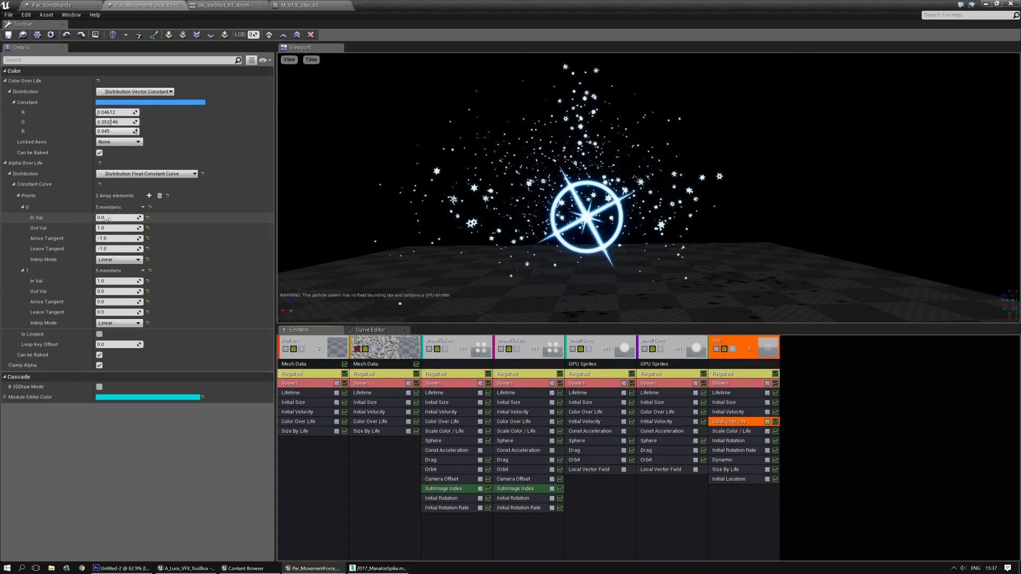
pyautogui.click(118, 259)
pyautogui.click(119, 268)
pyautogui.click(118, 323)
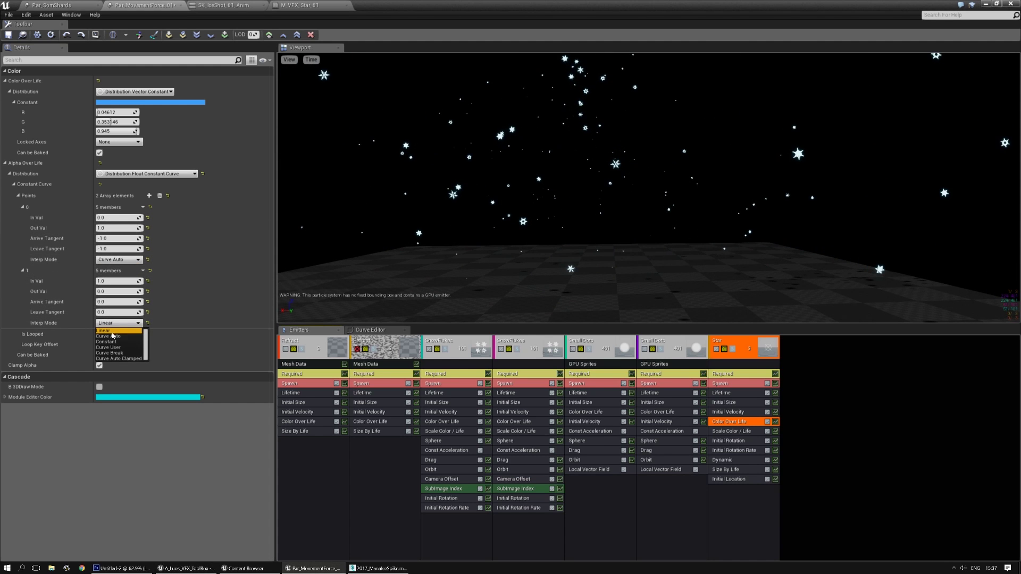
pyautogui.click(109, 337)
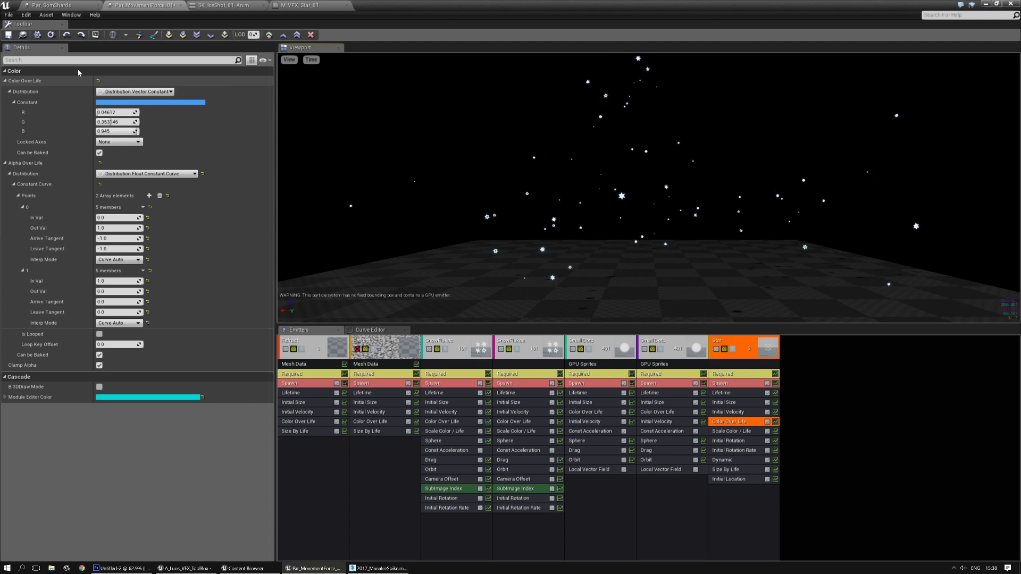
pyautogui.click(8, 34)
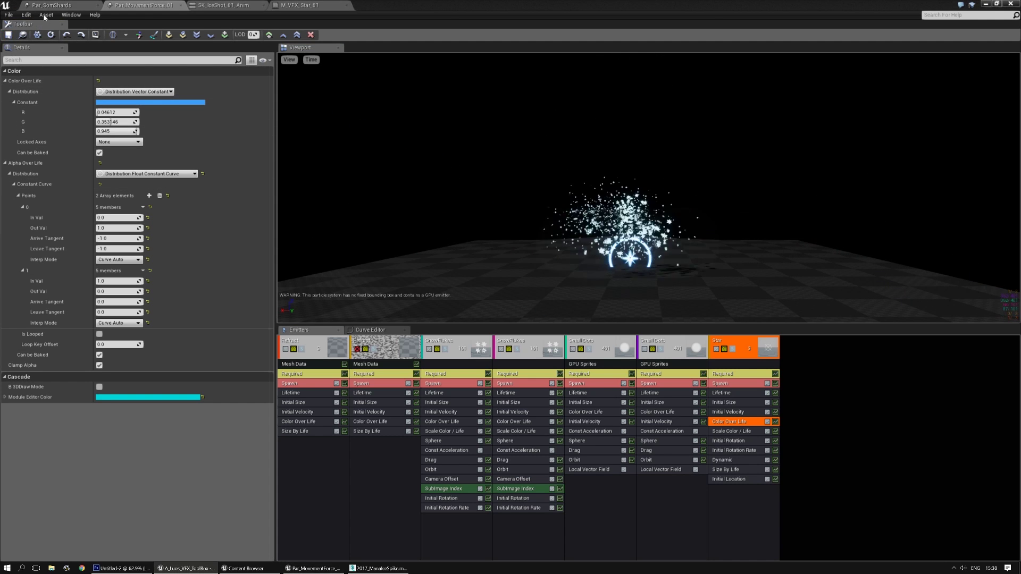
pyautogui.click(223, 4)
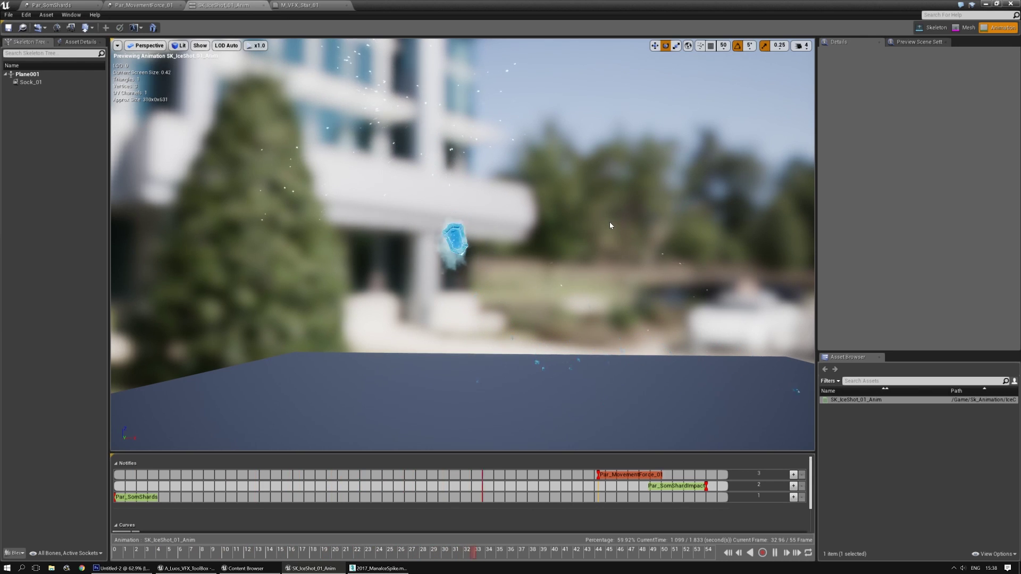
# Set Star's Initial Velocity on Z to 800 in Par_MovementForce_01, save, and check the animation preview
pyautogui.click(296, 5)
pyautogui.click(140, 5)
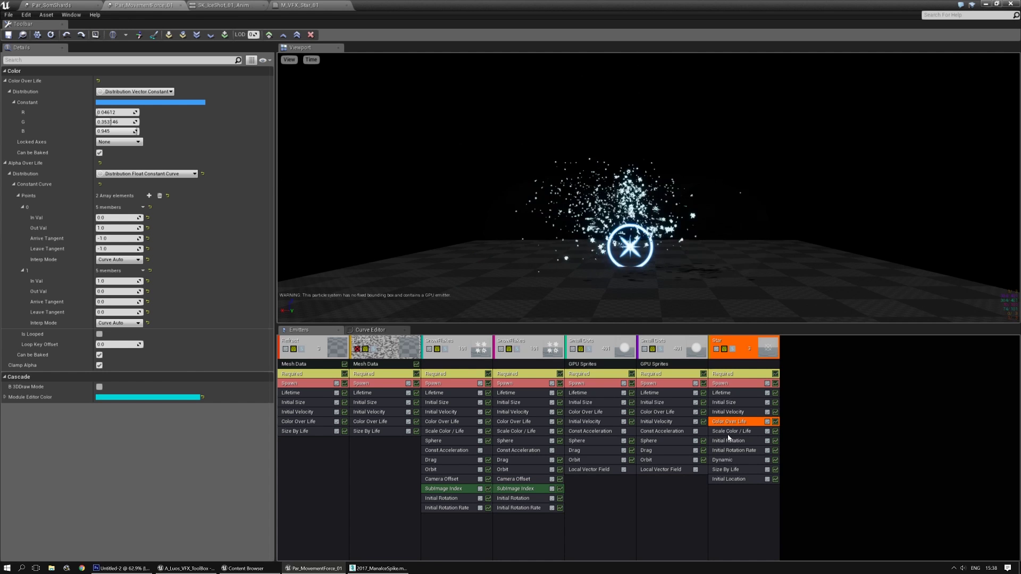
pyautogui.click(737, 413)
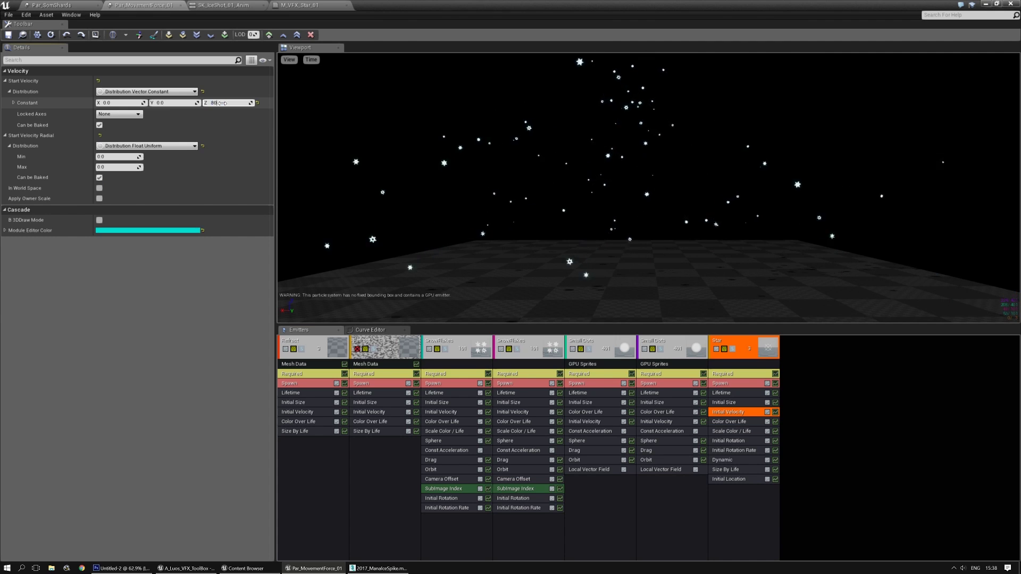
pyautogui.click(221, 103)
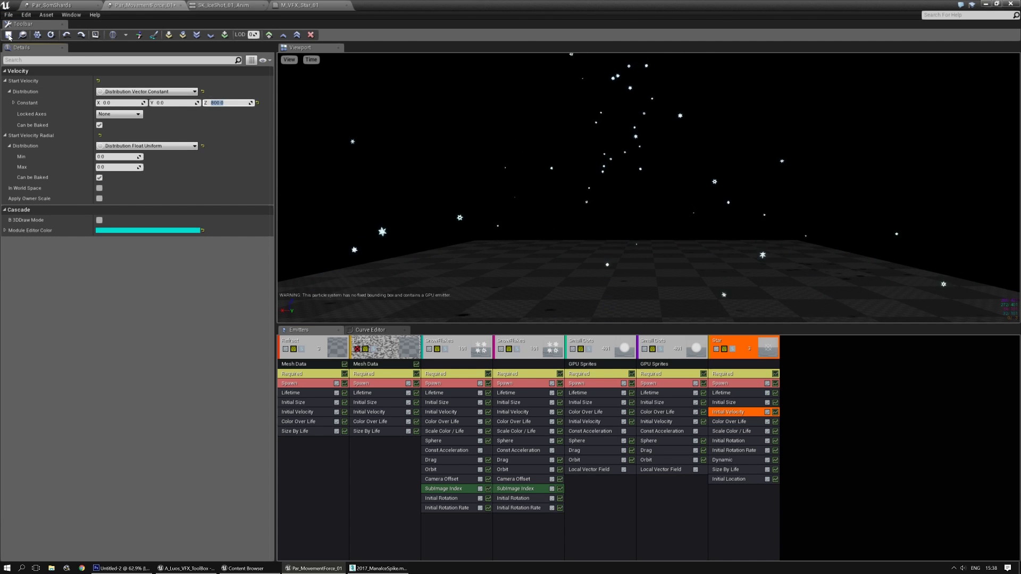
pyautogui.click(8, 35)
pyautogui.click(57, 10)
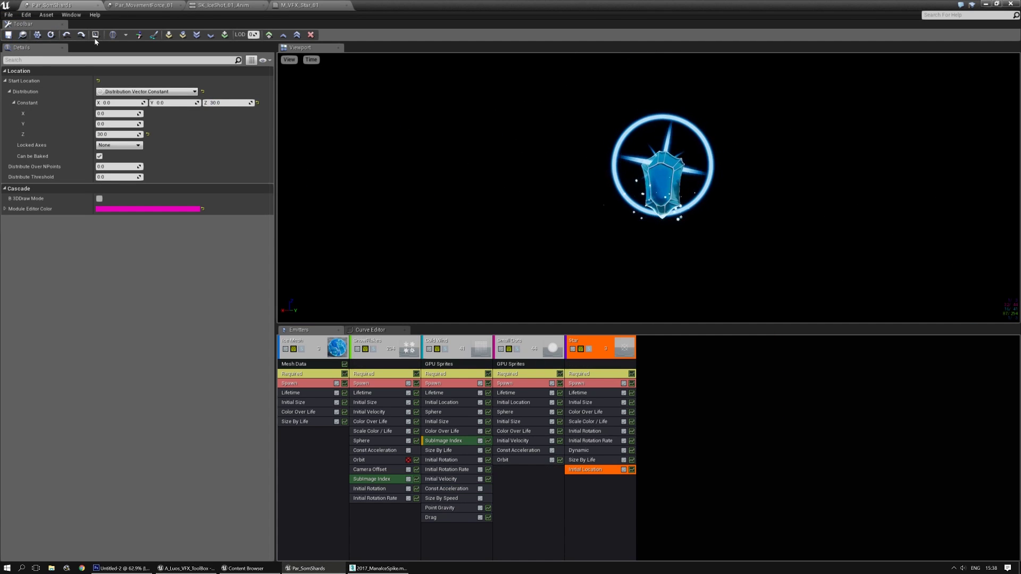
pyautogui.click(240, 6)
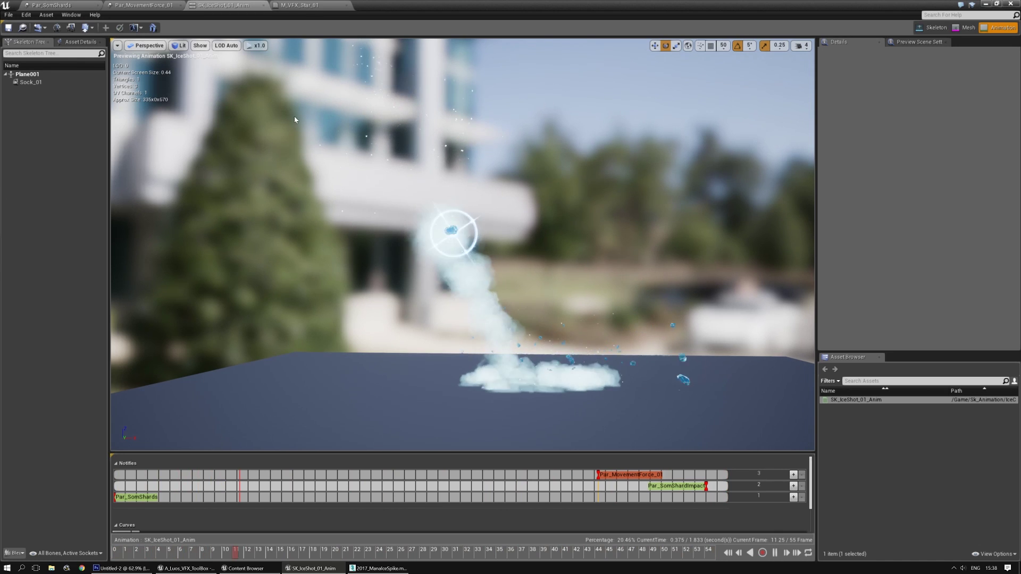
# Raise Star's Initial Velocity on Z to 1200 in Par_MovementForce_01, save, and review the animation again
pyautogui.click(138, 5)
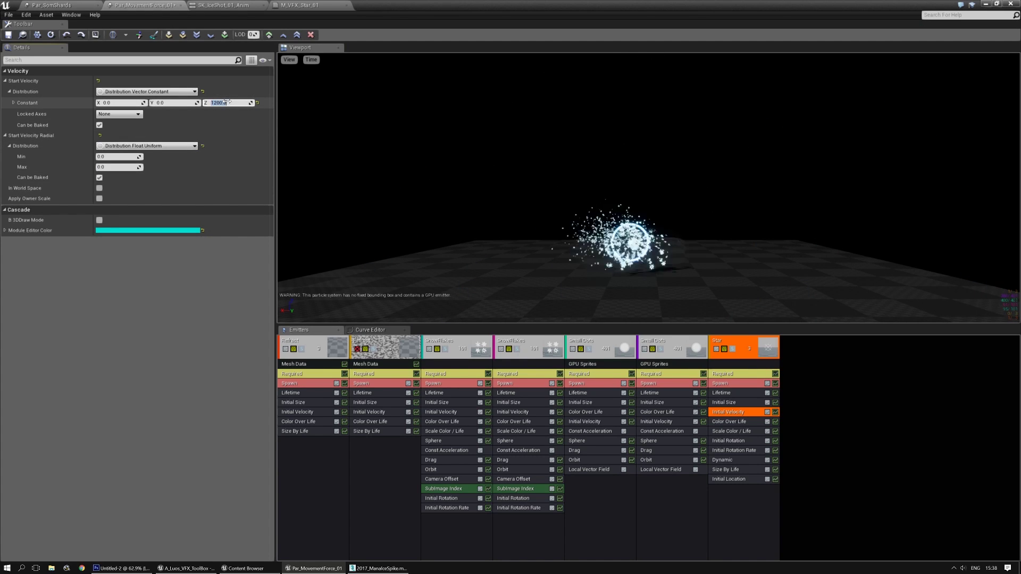
pyautogui.click(214, 5)
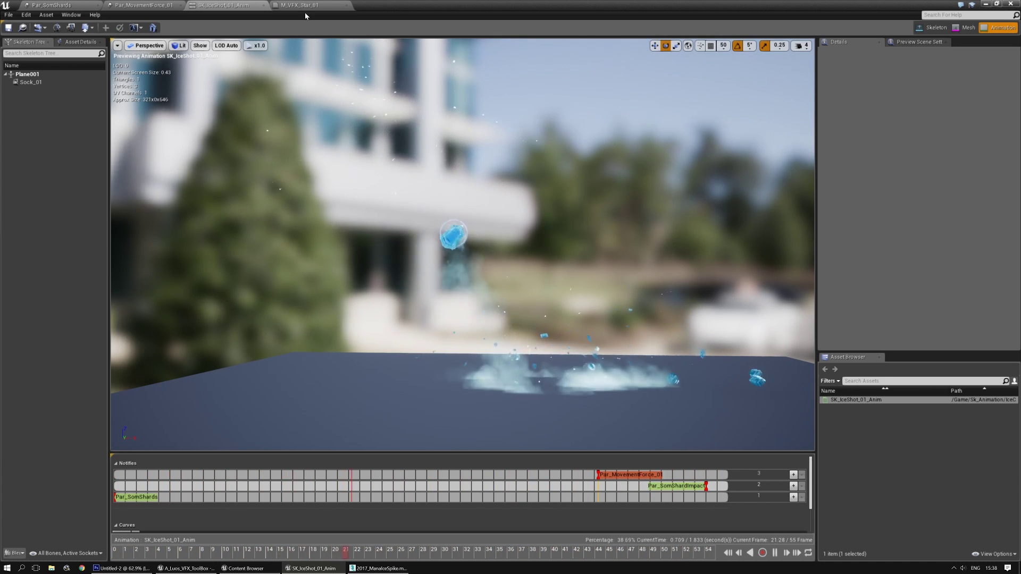
# Set Star's Lifetime in Par_MovementForce_01 to Min 0.4 and Max 0.5, save, and check the SK_IceShot_01_Anim preview
pyautogui.click(322, 5)
pyautogui.click(143, 4)
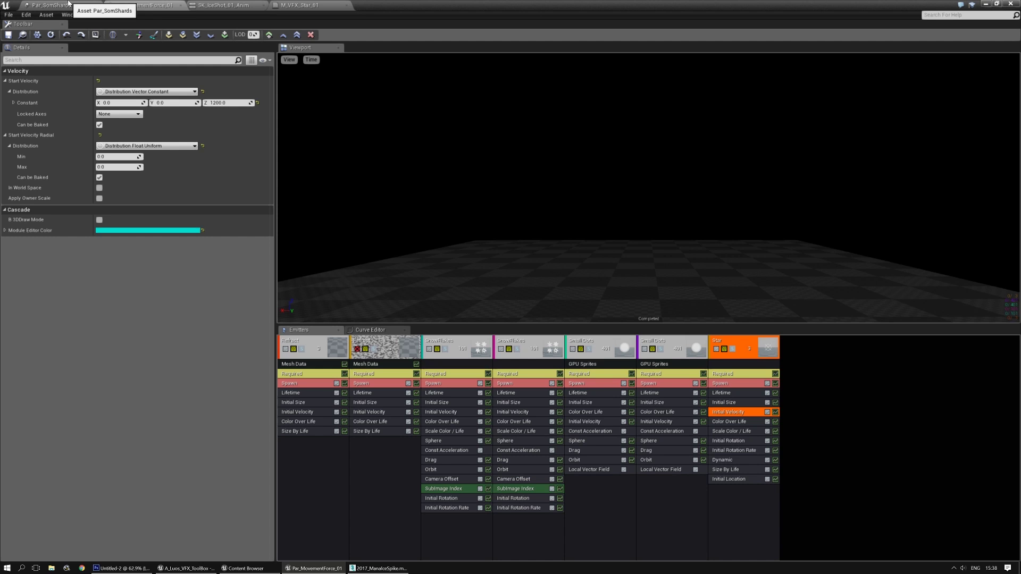
pyautogui.click(728, 393)
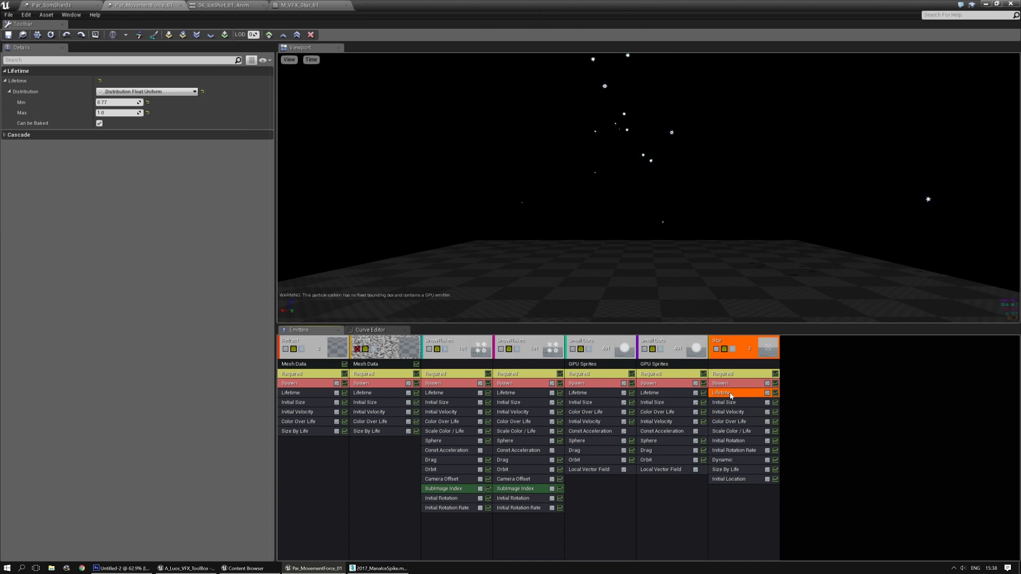
pyautogui.click(121, 101)
pyautogui.write('0')
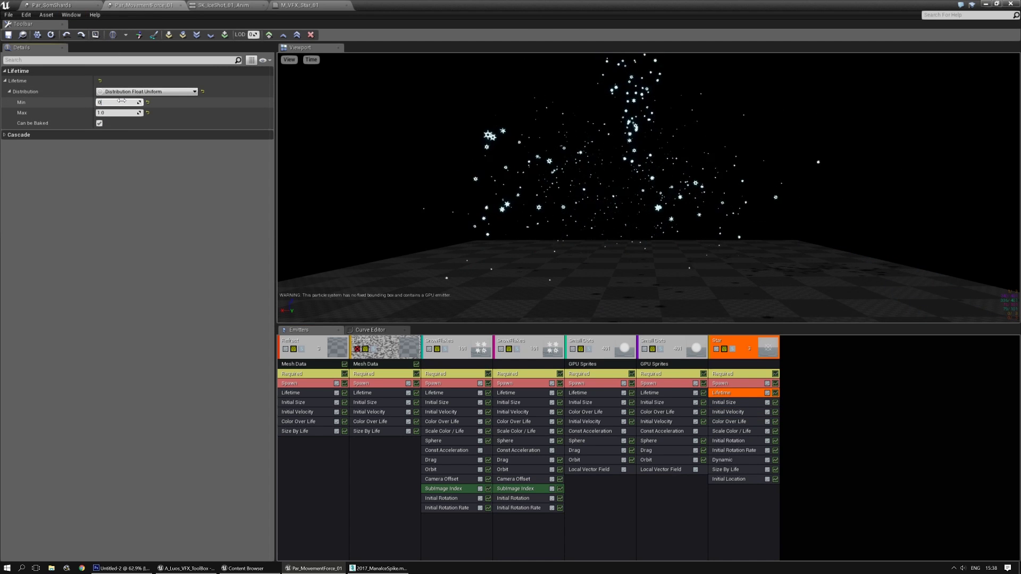
pyautogui.press('Tab')
pyautogui.write('0.5')
pyautogui.press('Return')
pyautogui.click(8, 35)
pyautogui.click(51, 5)
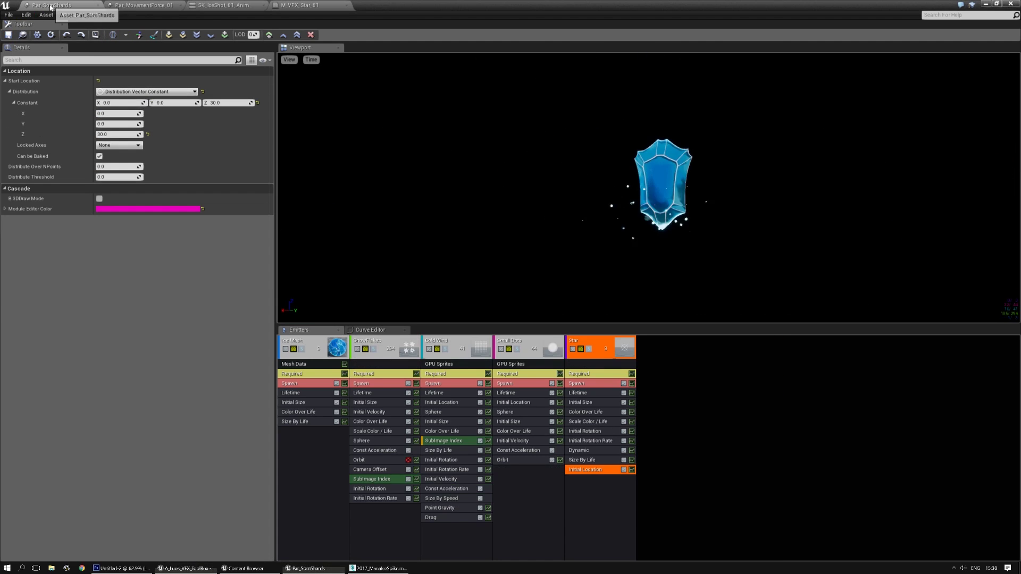
pyautogui.click(224, 4)
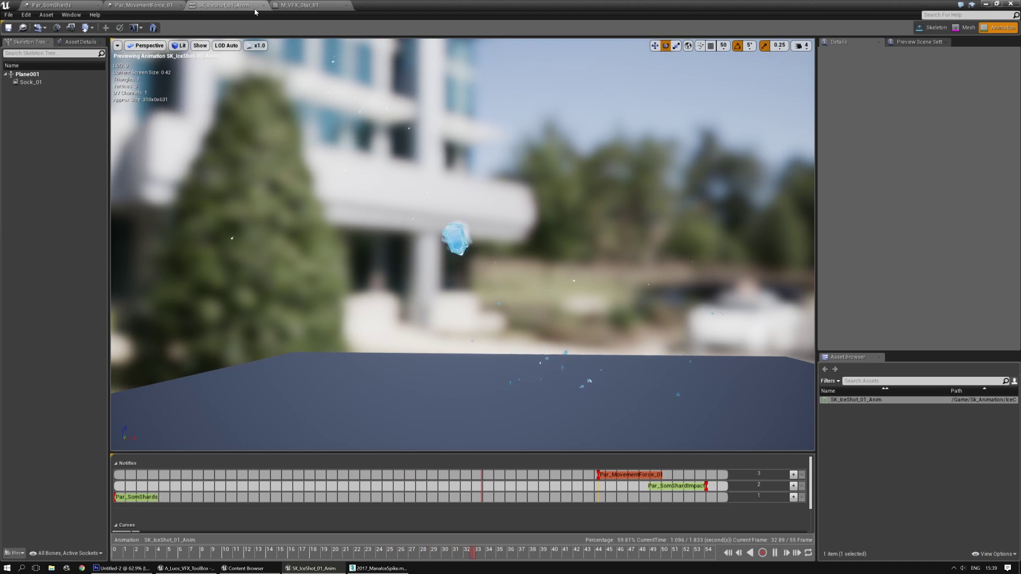
# Disable and re-enable the Star emitter in Par_MovementForce_01 to compare the effect with and without it
pyautogui.click(140, 5)
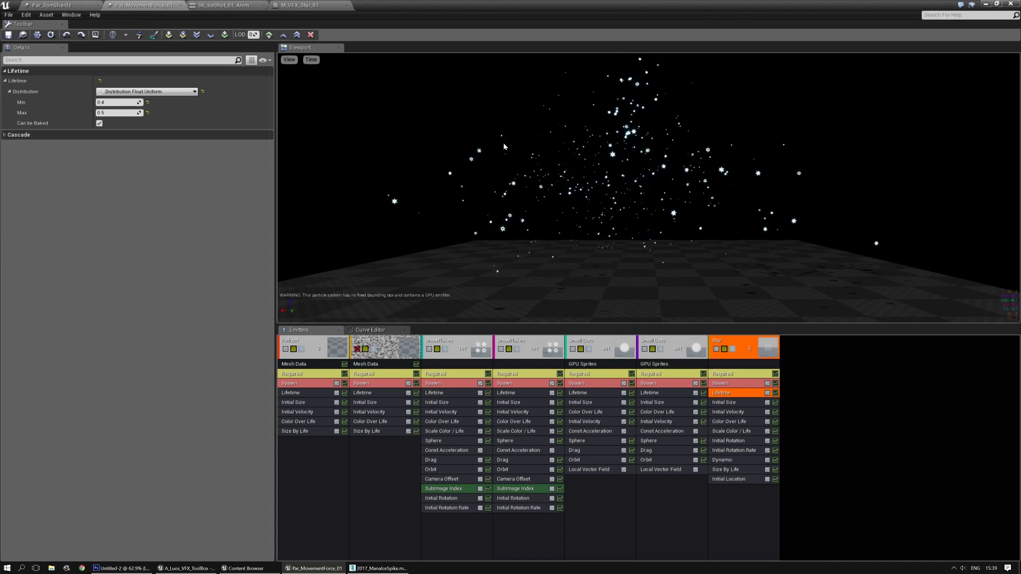
pyautogui.click(717, 349)
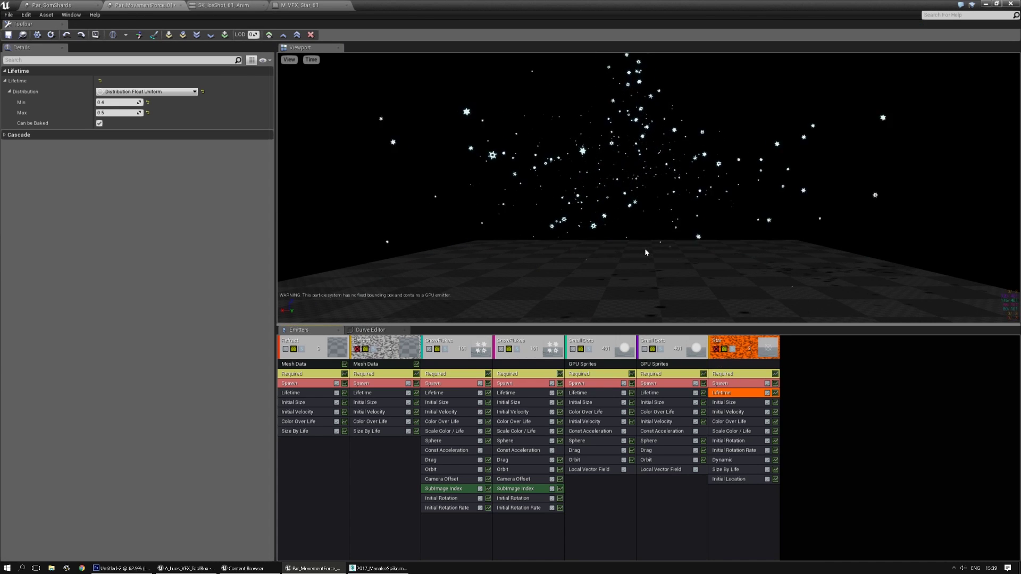
pyautogui.click(716, 350)
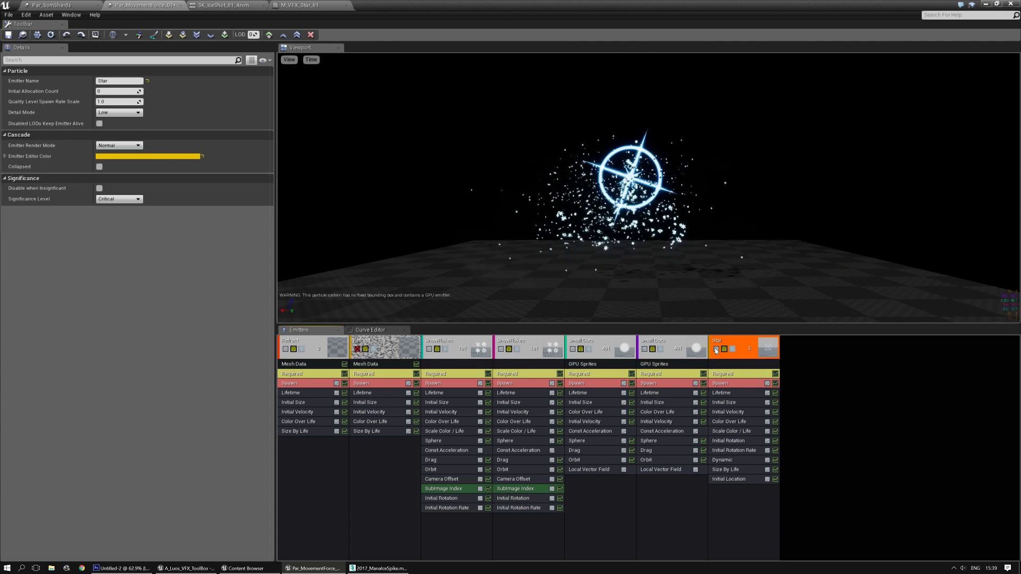
# Compare the SK_IceShot_01_Anim preview with and without the Star emitter, leave Star disabled in Par_MovementForce_01, and save
pyautogui.click(716, 350)
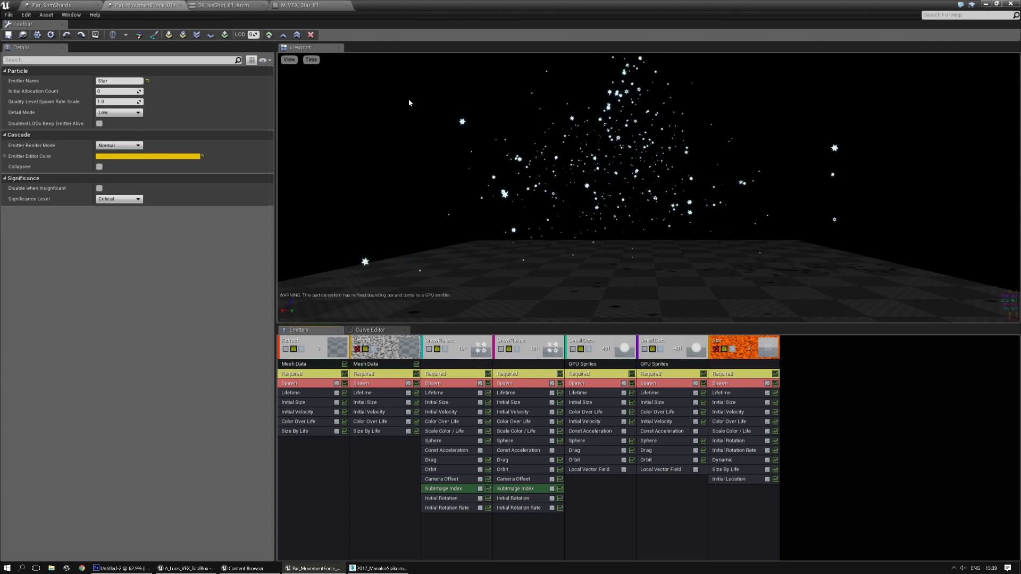
pyautogui.click(716, 350)
pyautogui.click(224, 4)
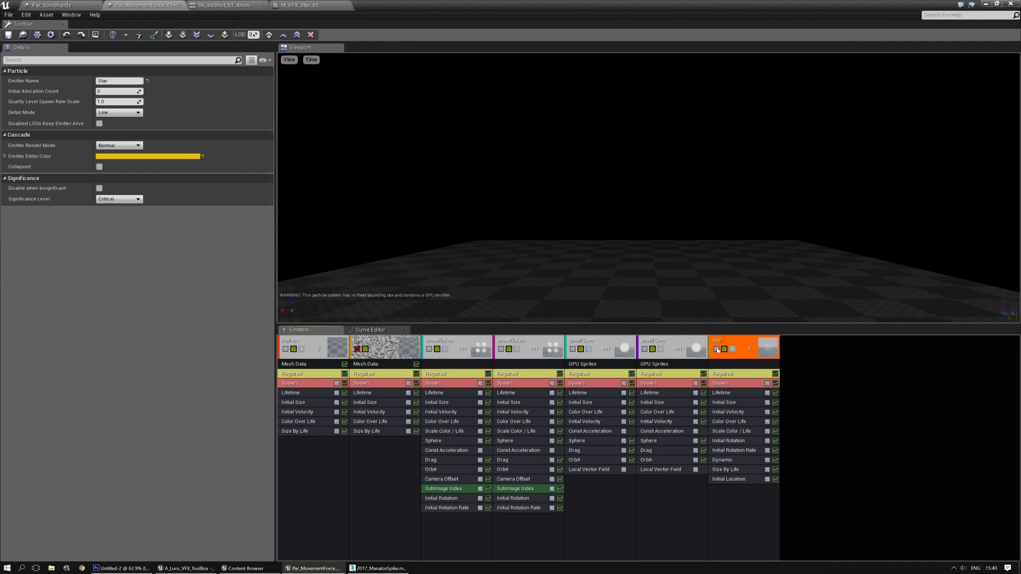
pyautogui.click(716, 349)
pyautogui.click(7, 34)
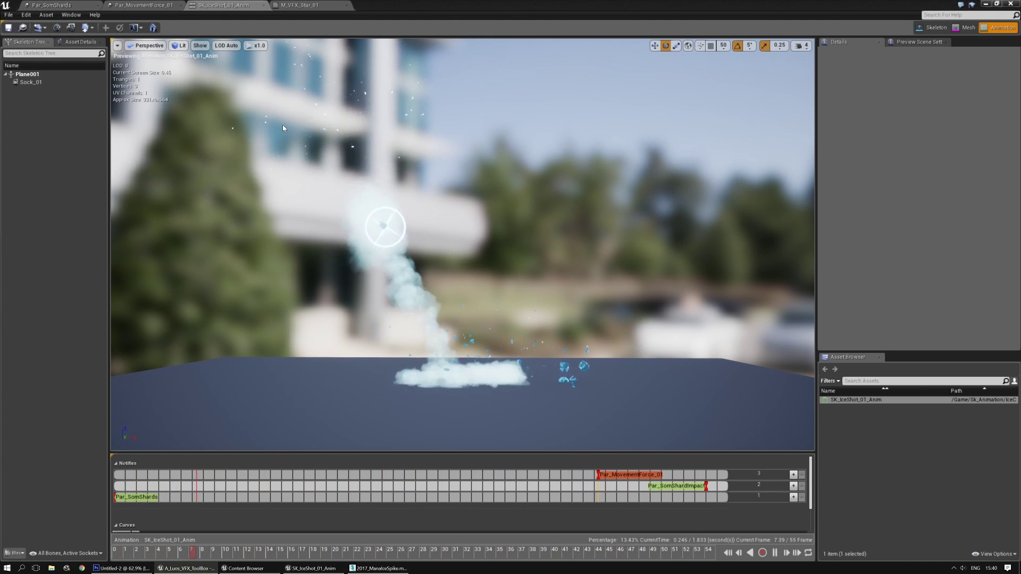
# Close the M_VFX_Star_01 material and SK_IceShot_01_Anim animation editors
pyautogui.click(319, 5)
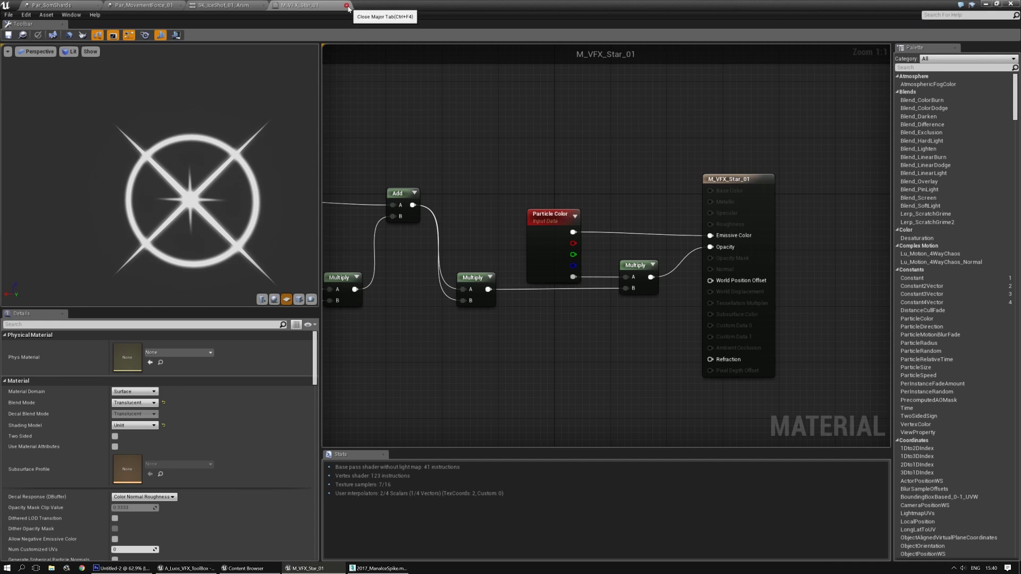
pyautogui.click(347, 7)
pyautogui.click(263, 7)
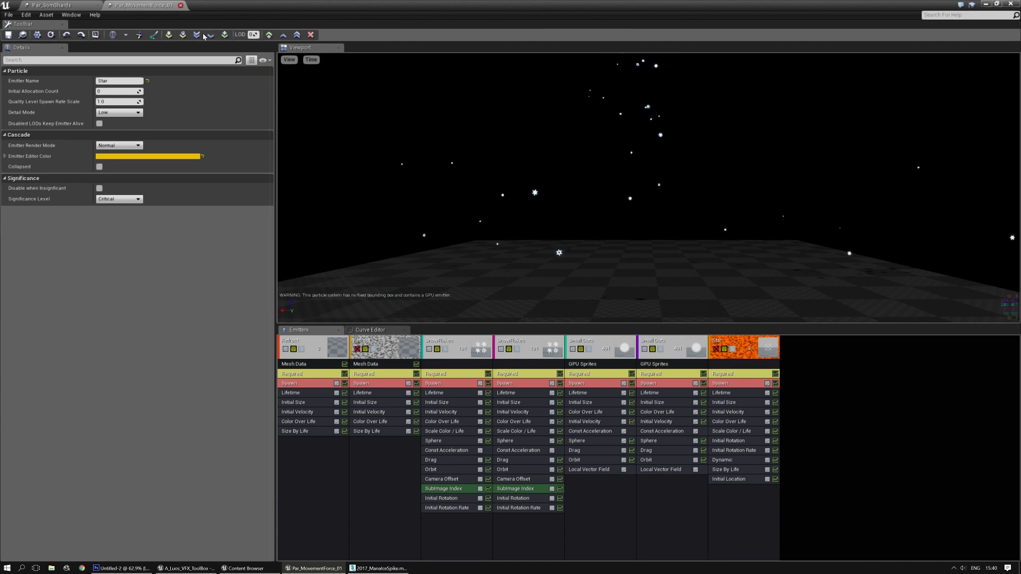
# Enable Use Fixed Relative Bounding Box in Par_MovementForce_01, set Min to -10000 and Max to 10000 on all axes, and toggle the bounds display
pyautogui.click(787, 362)
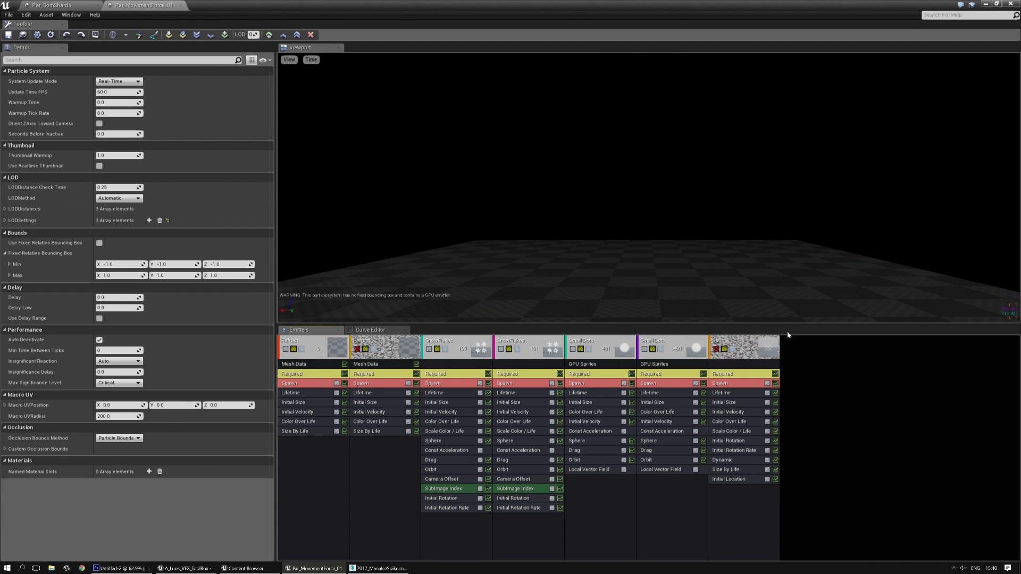
pyautogui.click(99, 243)
pyautogui.click(113, 265)
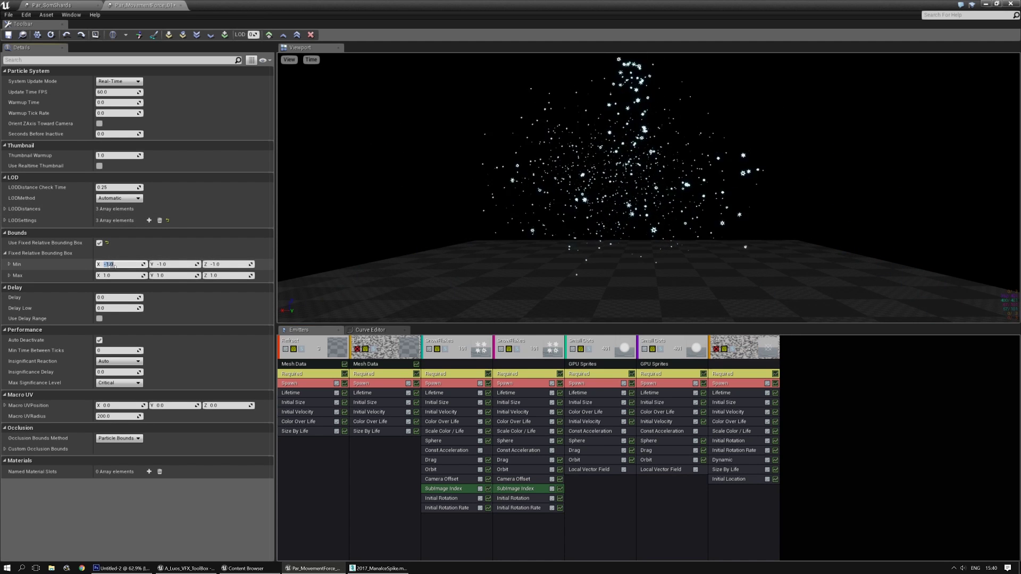
pyautogui.write('-10000')
pyautogui.press('Tab')
pyautogui.write('-10000')
pyautogui.press('Tab')
pyautogui.write('-10000')
pyautogui.press('Tab')
pyautogui.write('10000')
pyautogui.press('Tab')
pyautogui.write('10000')
pyautogui.press('Tab')
pyautogui.write('10000')
pyautogui.press('Return')
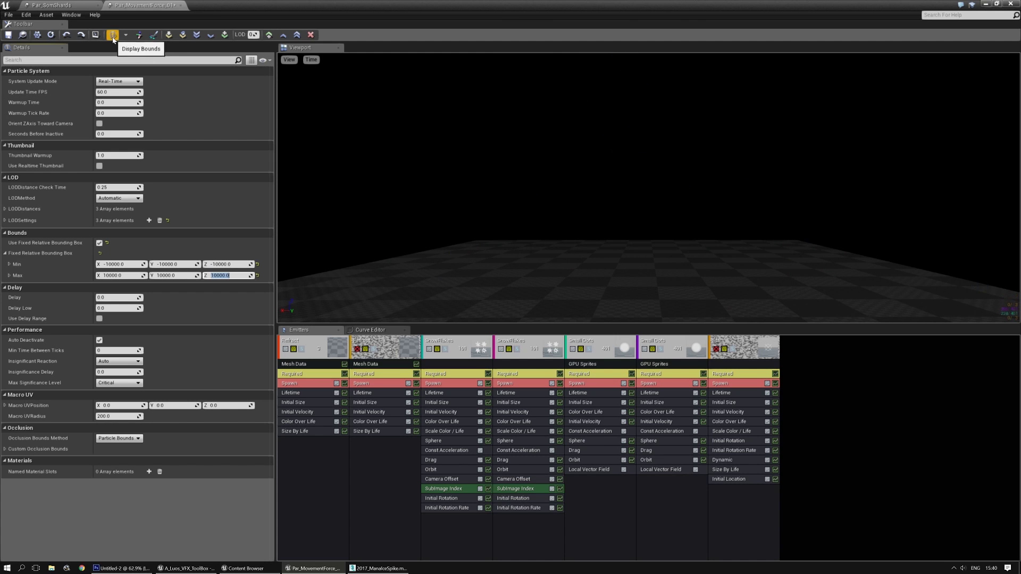
pyautogui.click(141, 48)
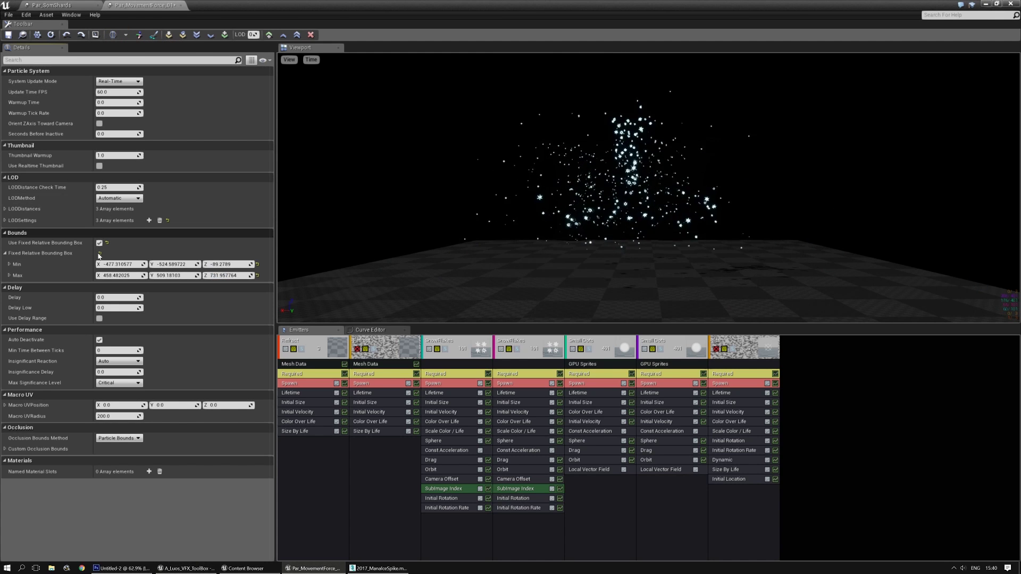
# Re-enter -10000 for Min and 10000 for Max on X, Y and Z of the Fixed Relative Bounding Box
pyautogui.press('Tab')
pyautogui.write('-10000')
pyautogui.press('Tab')
pyautogui.write('-10000')
pyautogui.press('Tab')
pyautogui.write('10000')
pyautogui.press('Tab')
pyautogui.write('10000')
pyautogui.press('Tab')
pyautogui.write('10000')
pyautogui.press('Return')
pyautogui.moveTo(628, 239)
pyautogui.mouseDown(button='right')
pyautogui.moveTo(631, 229)
pyautogui.moveTo(627, 238)
pyautogui.mouseUp(button='right')
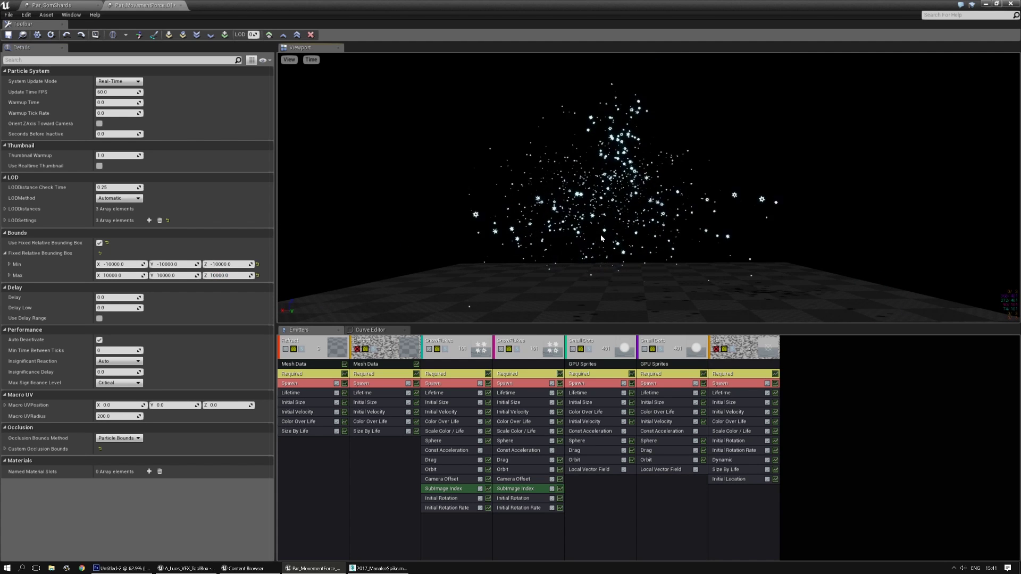
# Save Par_MovementForce_01 and close both the Par_MovementForce_01 and Par_SomShards particle editors
pyautogui.click(12, 38)
pyautogui.click(181, 5)
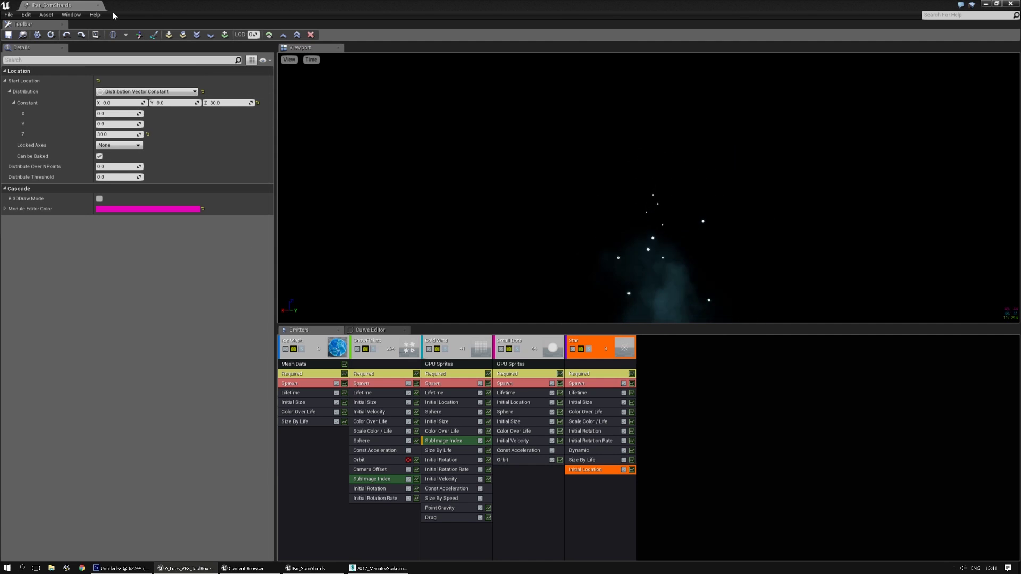
pyautogui.click(97, 5)
# Create an Actor Blueprint class named BP_IceCaster_SomShards_01 in the Blueprints/IceCaster folder
pyautogui.moveTo(149, 66); pyautogui.dragTo(402, 91)
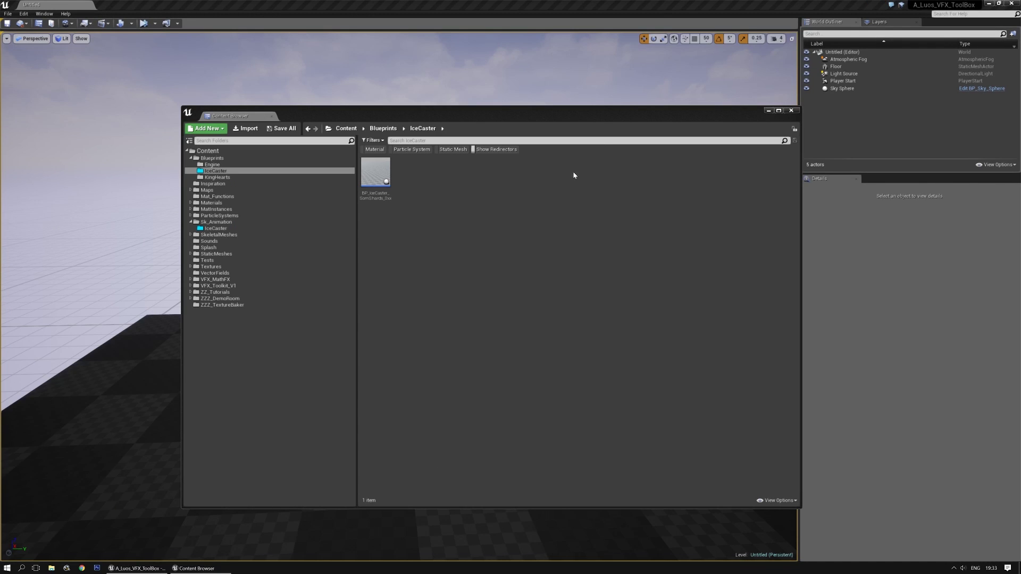
pyautogui.moveTo(594, 121); pyautogui.dragTo(592, 119)
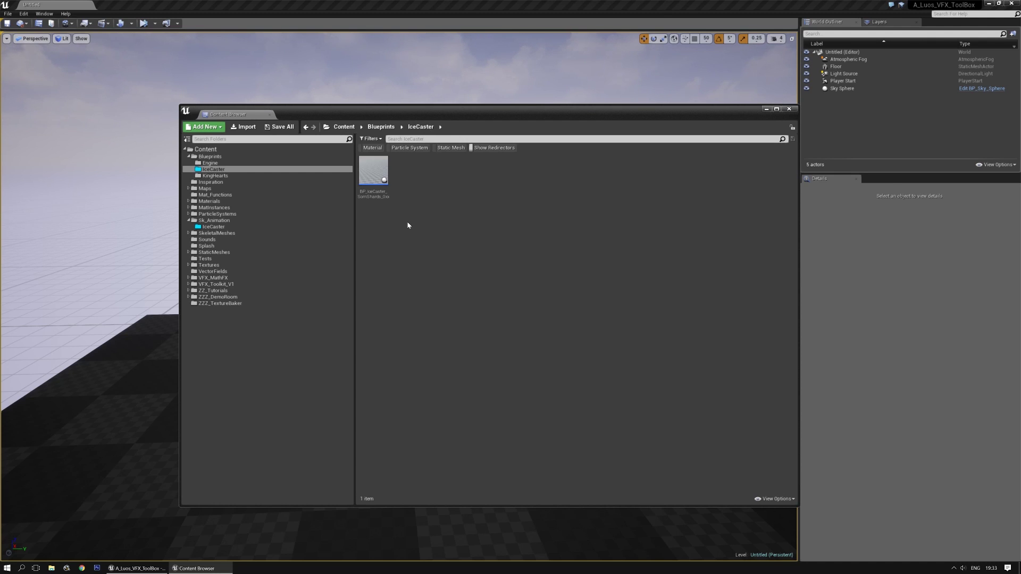
pyautogui.rightClick(418, 173)
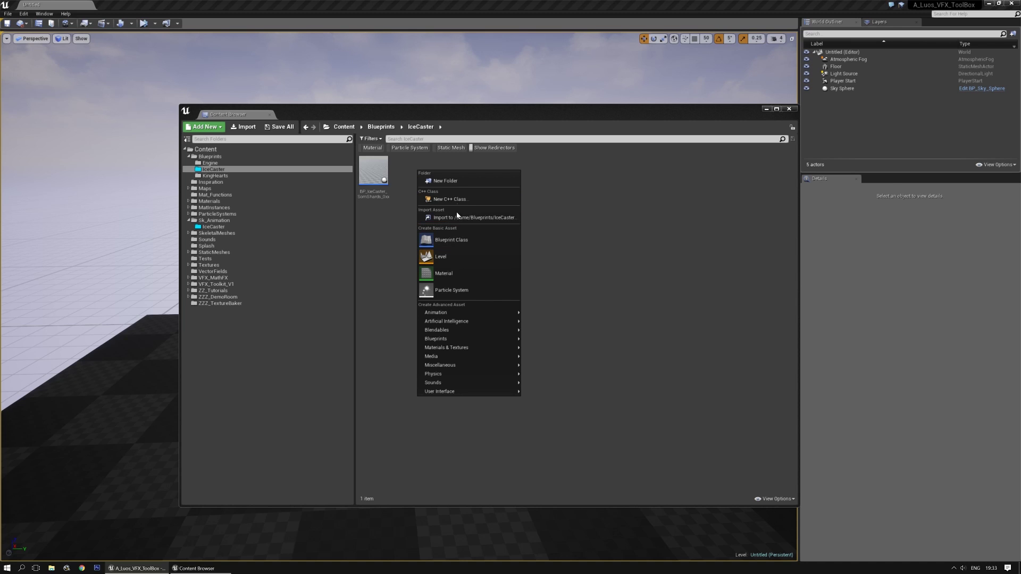
pyautogui.click(465, 247)
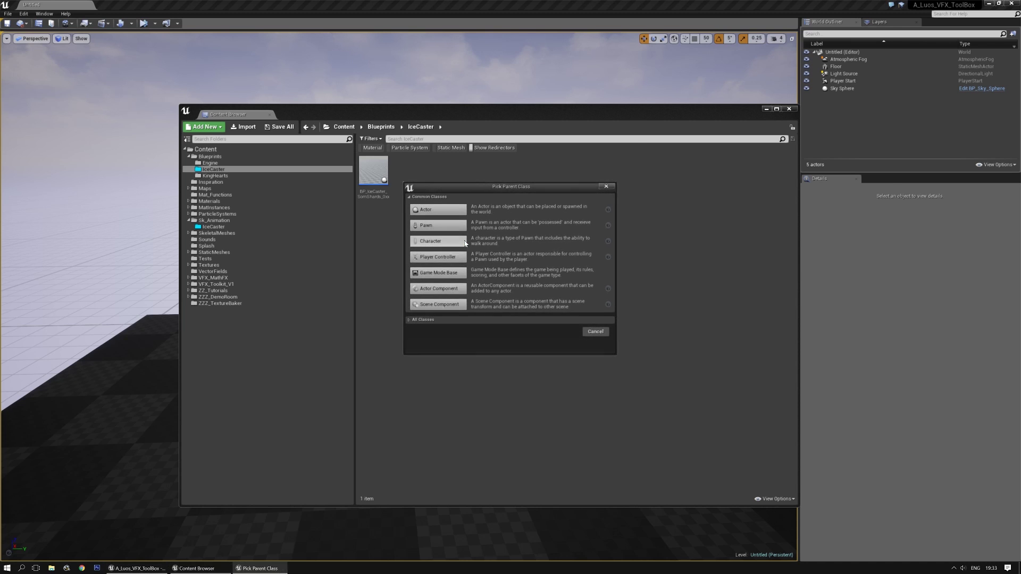
pyautogui.click(438, 207)
pyautogui.write('BP_')
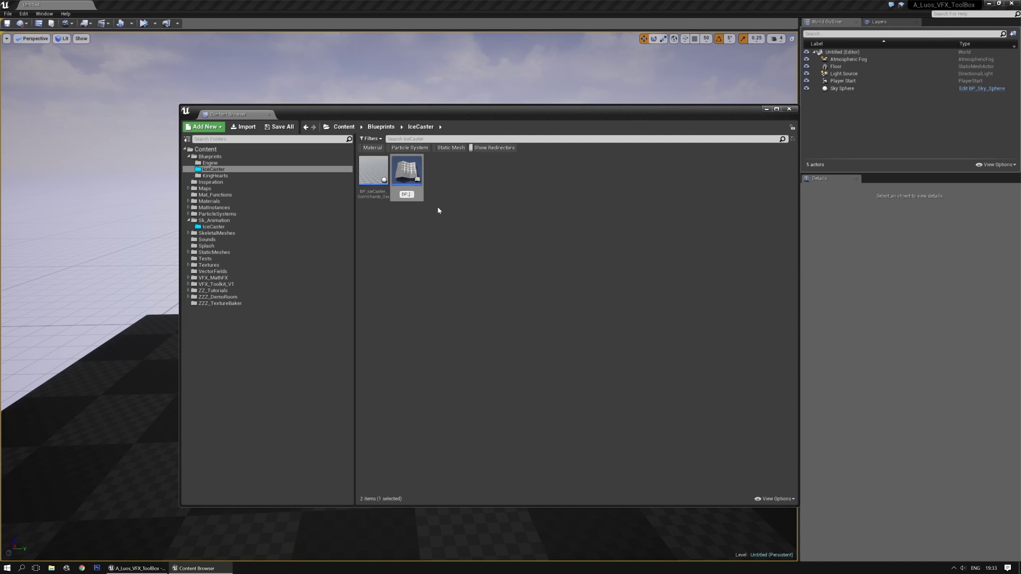
pyautogui.write('IceCaster_SomSha')
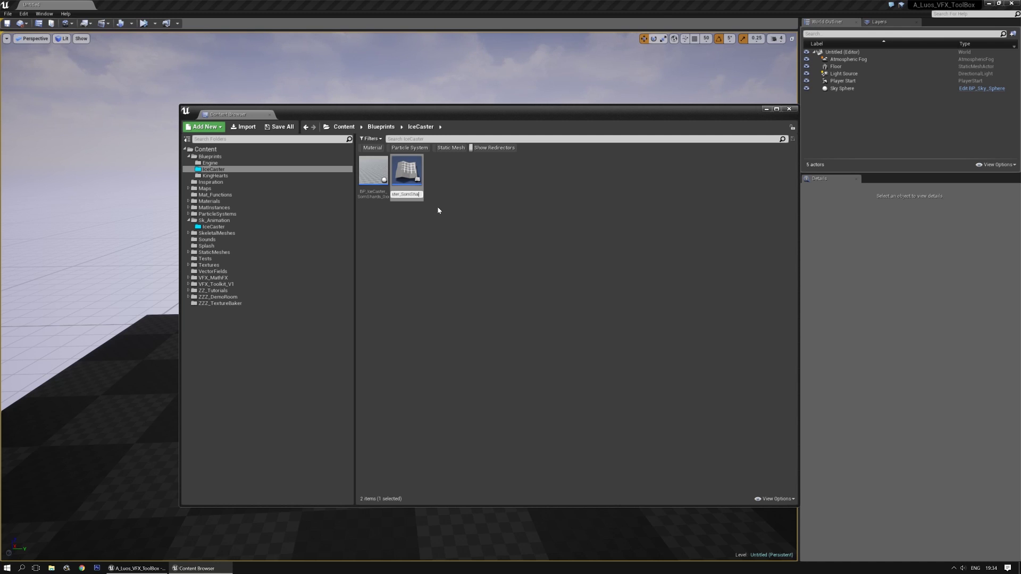
pyautogui.write('rds_01')
pyautogui.press('Return')
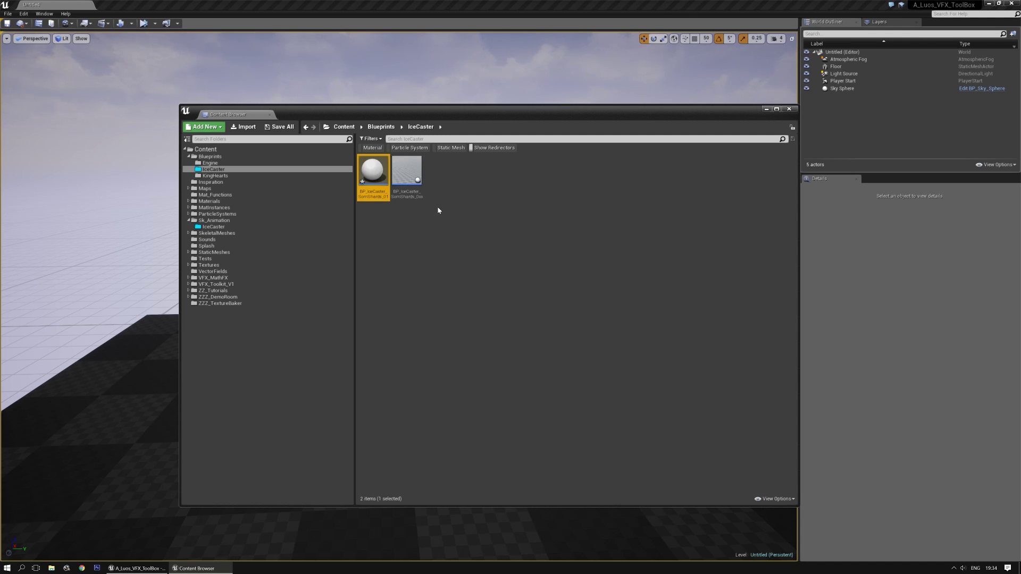
# Open BP_IceCaster_SomShards_01 and add six SK_IceShot_01 skeletal mesh components from the Sk_Animation/IceCaster folder
pyautogui.doubleClick(373, 170)
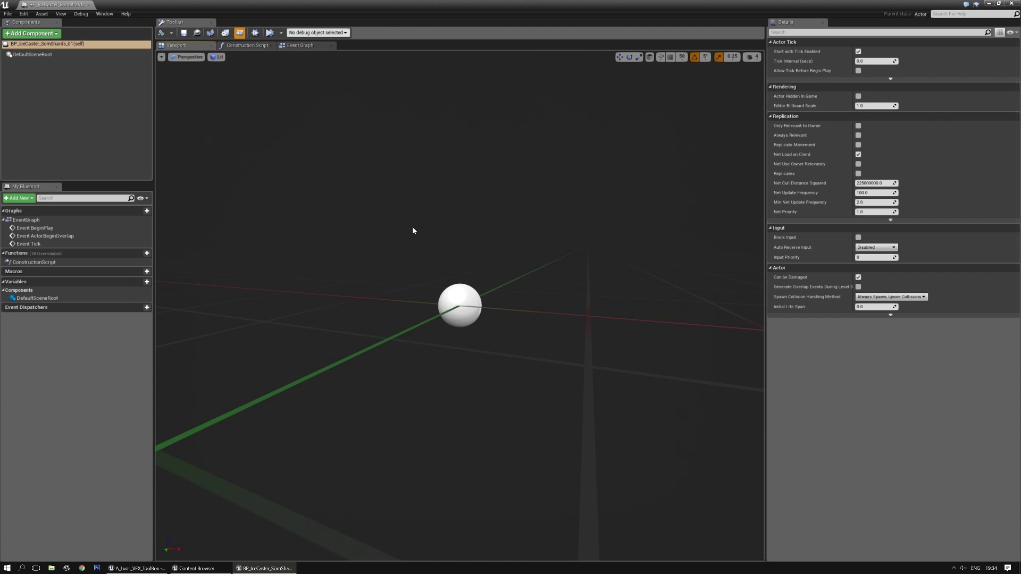
pyautogui.hotkey('ctrl', 'b')
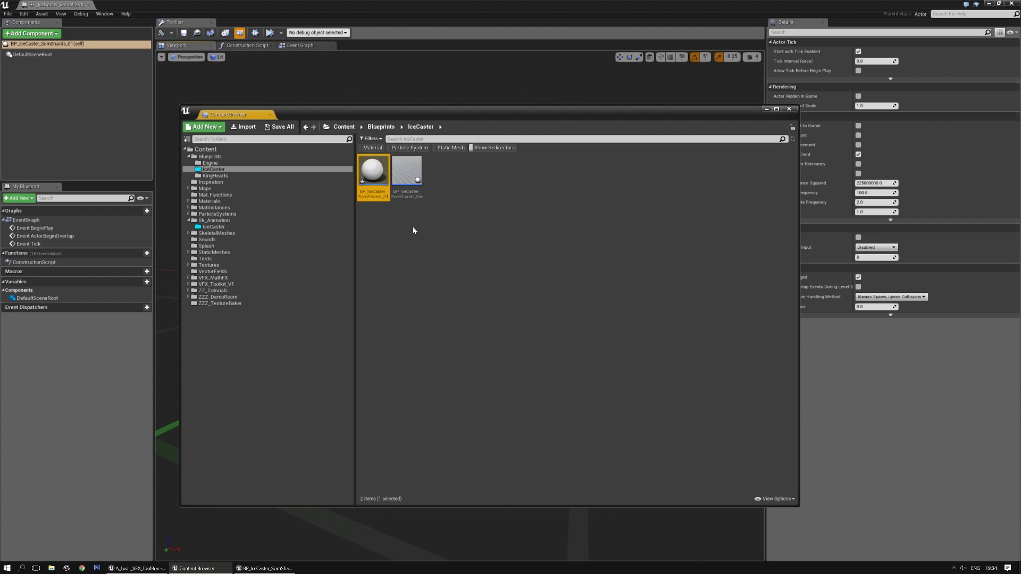
pyautogui.click(212, 227)
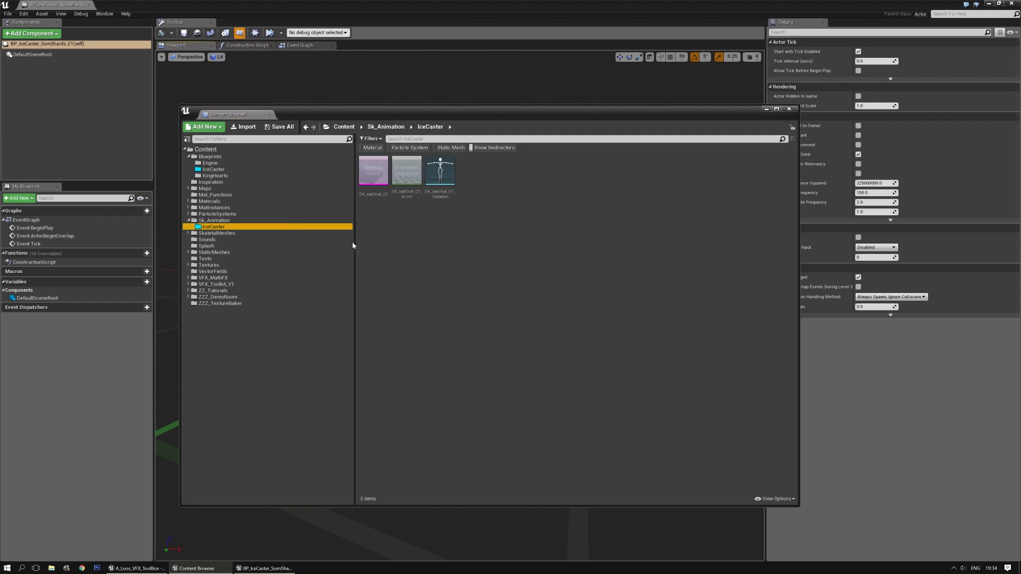
pyautogui.click(373, 179)
pyautogui.moveTo(55, 55); pyautogui.dragTo(67, 63)
pyautogui.moveTo(373, 170); pyautogui.dragTo(67, 71)
pyautogui.moveTo(386, 192); pyautogui.dragTo(43, 79)
pyautogui.moveTo(372, 173); pyautogui.dragTo(113, 148)
pyautogui.moveTo(373, 170); pyautogui.dragTo(46, 86)
pyautogui.moveTo(381, 174); pyautogui.dragTo(40, 59)
pyautogui.click(48, 72)
pyautogui.click(55, 67)
pyautogui.click(54, 78)
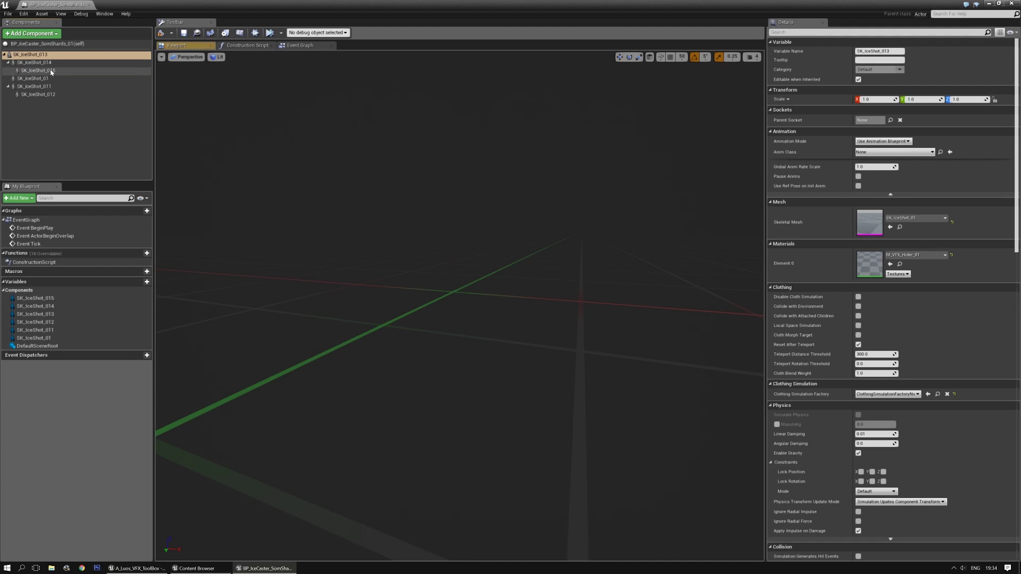
pyautogui.hotkey('ctrl', 'z')
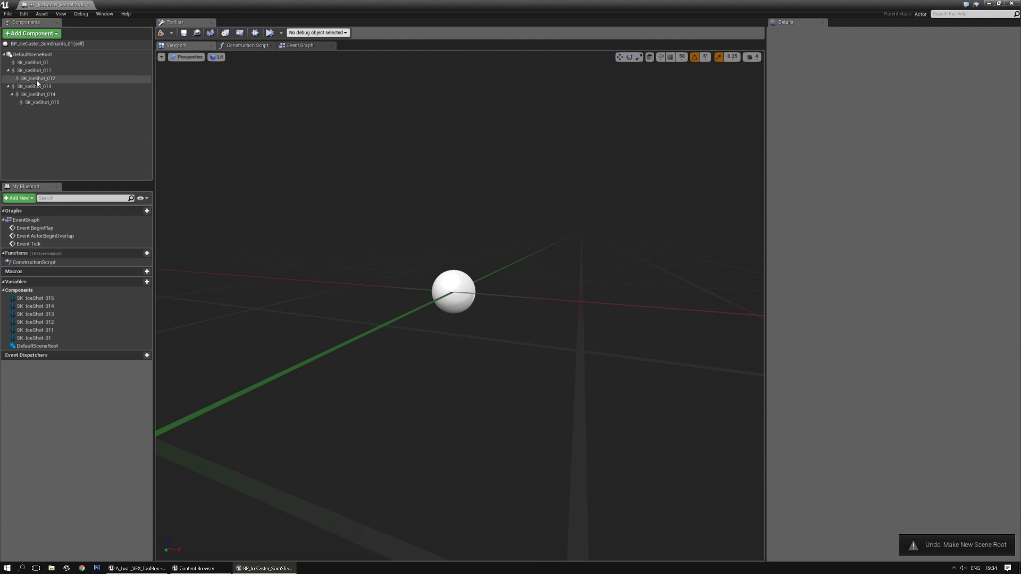
# Attach the nested components SK_IceShot_012, SK_IceShot_014 and SK_IceShot_015 directly to DefaultSceneRoot
pyautogui.moveTo(36, 79); pyautogui.dragTo(35, 74)
pyautogui.moveTo(36, 61)
pyautogui.mouseDown()
pyautogui.moveTo(32, 69)
pyautogui.moveTo(33, 56)
pyautogui.mouseUp()
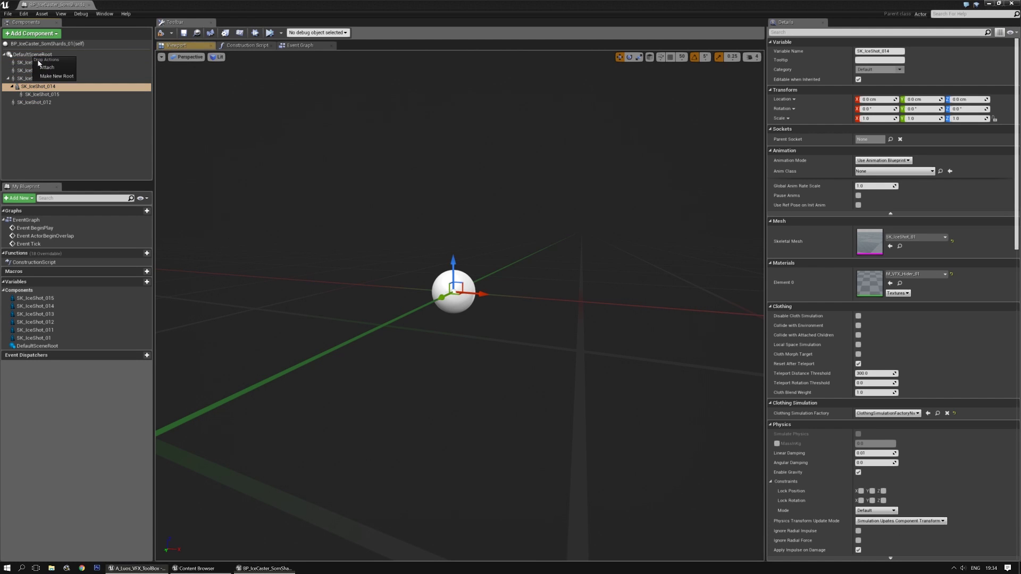
pyautogui.click(40, 67)
pyautogui.moveTo(28, 101); pyautogui.dragTo(32, 55)
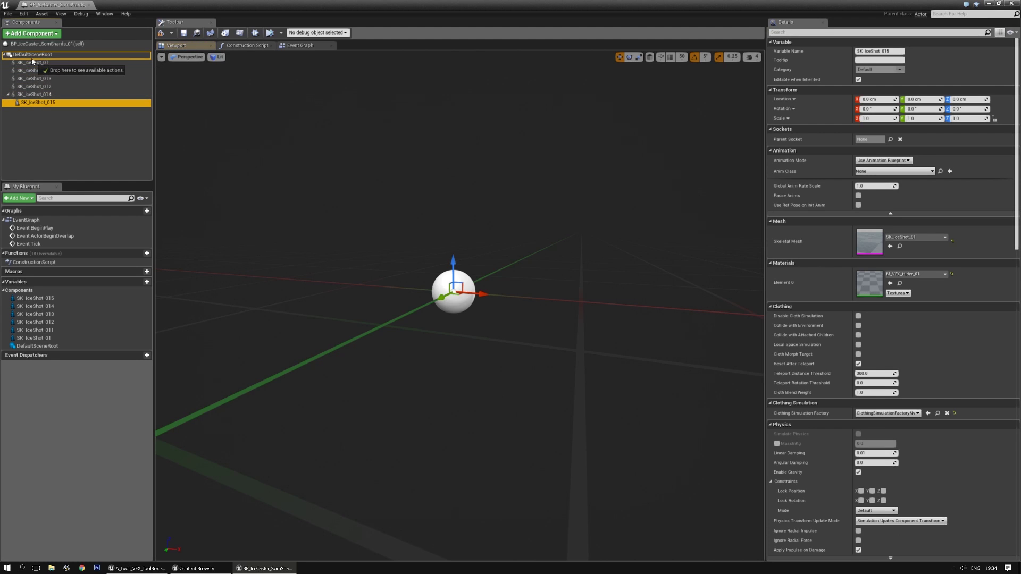
pyautogui.click(45, 68)
pyautogui.click(38, 133)
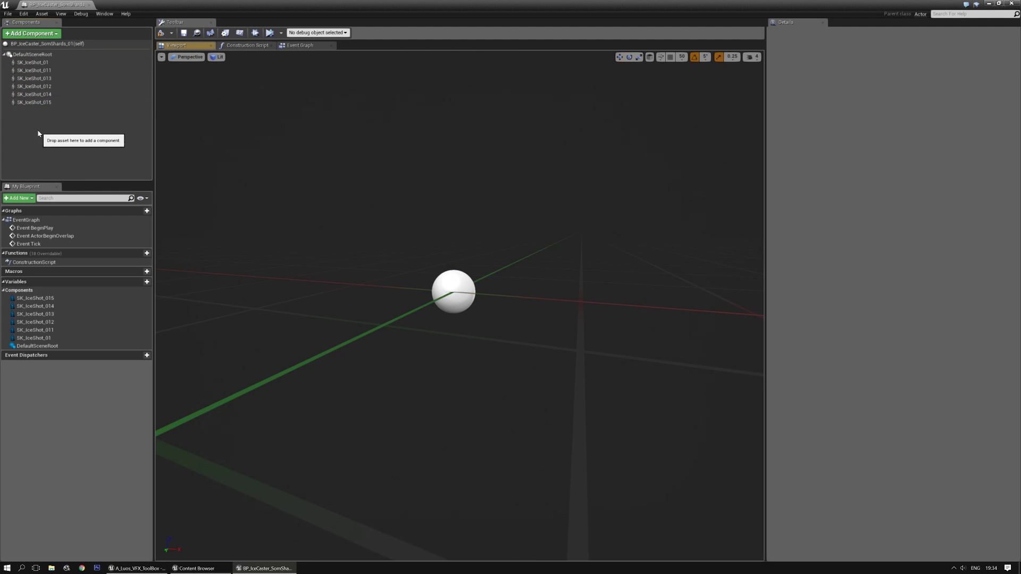
# Select the SK_IceShot_011 component to edit its transform
pyautogui.click(58, 63)
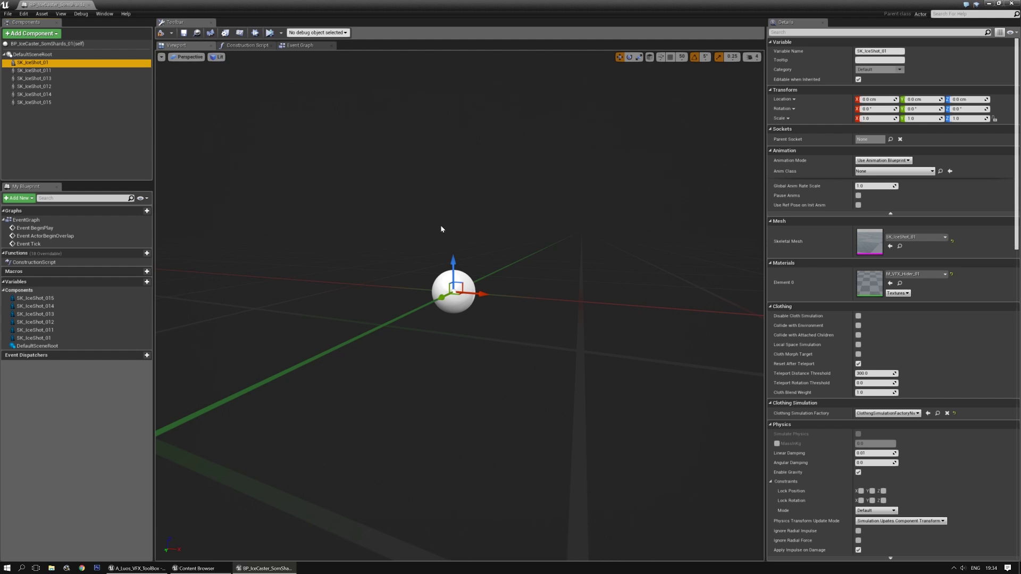
pyautogui.click(37, 70)
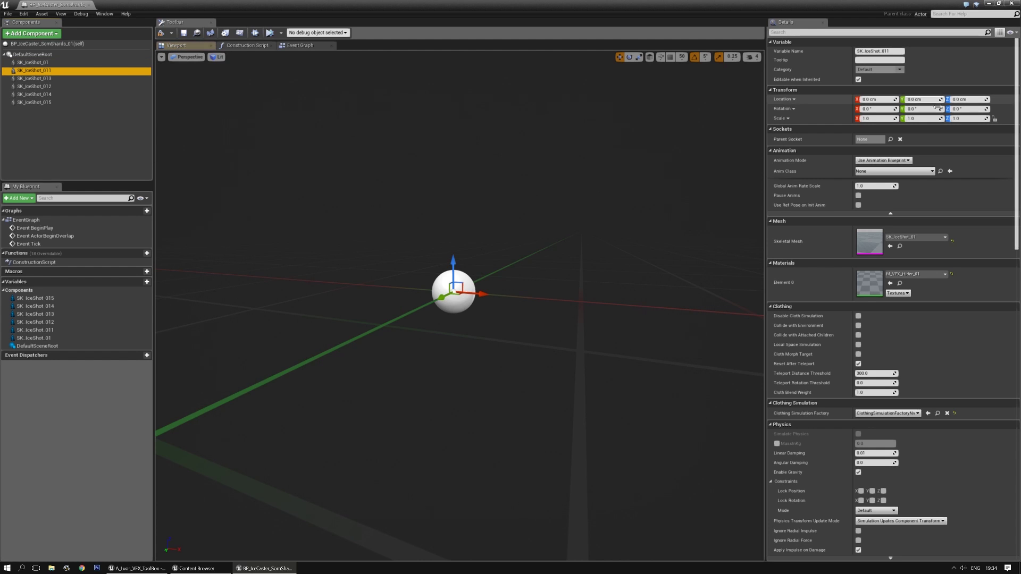
# Set the Z rotation of SK_IceShot_011 to 180° and of SK_IceShot_013 to 60°
pyautogui.click(965, 109)
pyautogui.write('180')
pyautogui.press('Return')
pyautogui.click(58, 78)
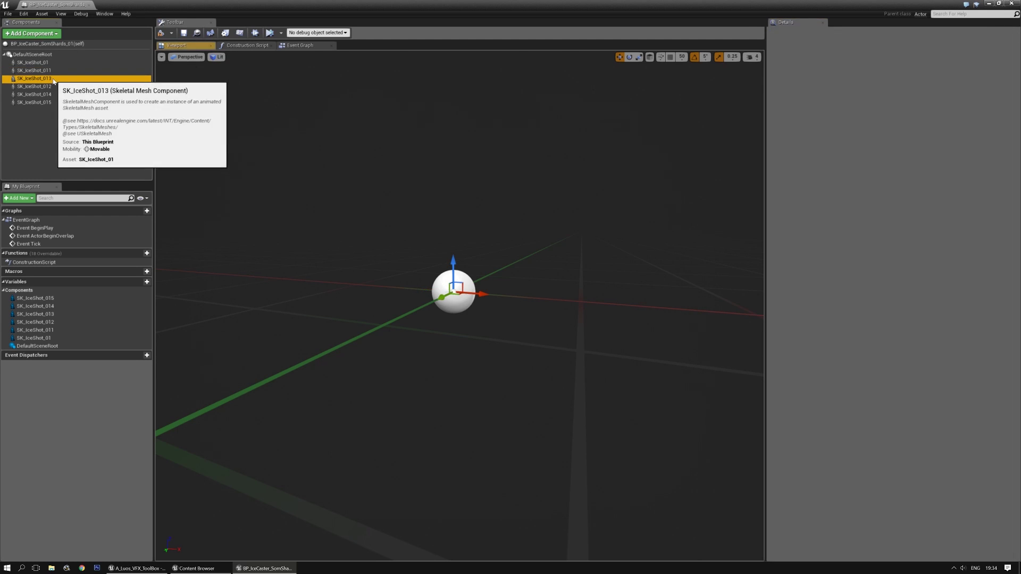
pyautogui.click(966, 109)
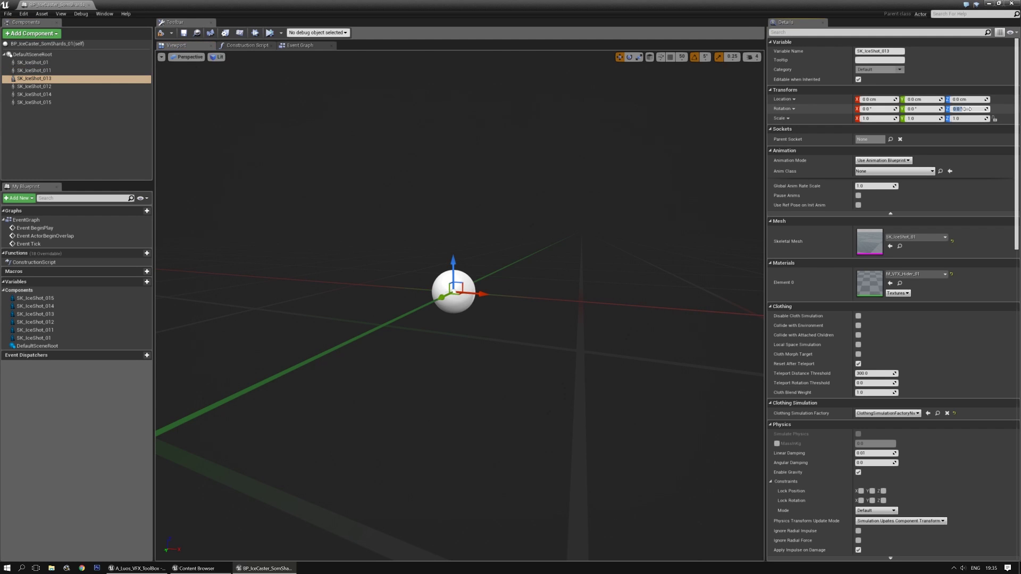
pyautogui.write('60')
pyautogui.press('Return')
# Set the Z rotation of SK_IceShot_012 to 240° and of SK_IceShot_014 to 120°
pyautogui.click(43, 86)
pyautogui.click(962, 110)
pyautogui.write('240')
pyautogui.press('Return')
pyautogui.click(42, 94)
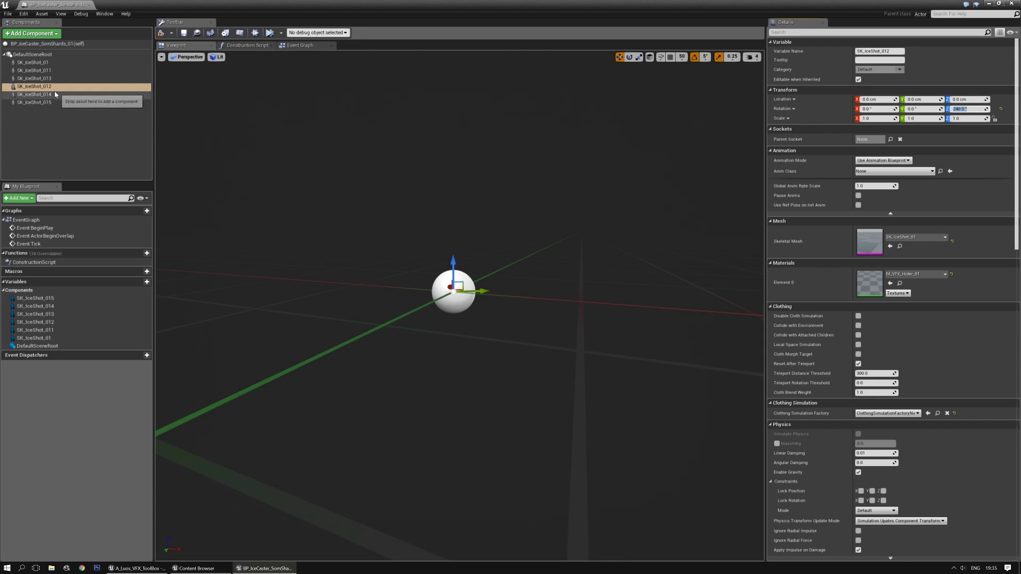
pyautogui.click(960, 109)
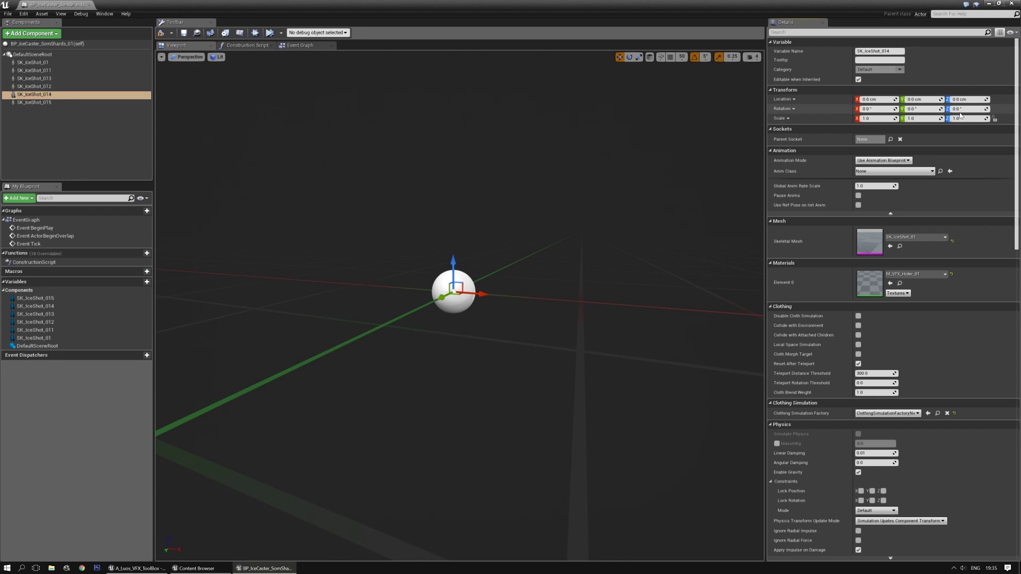
pyautogui.write('120')
pyautogui.press('Return')
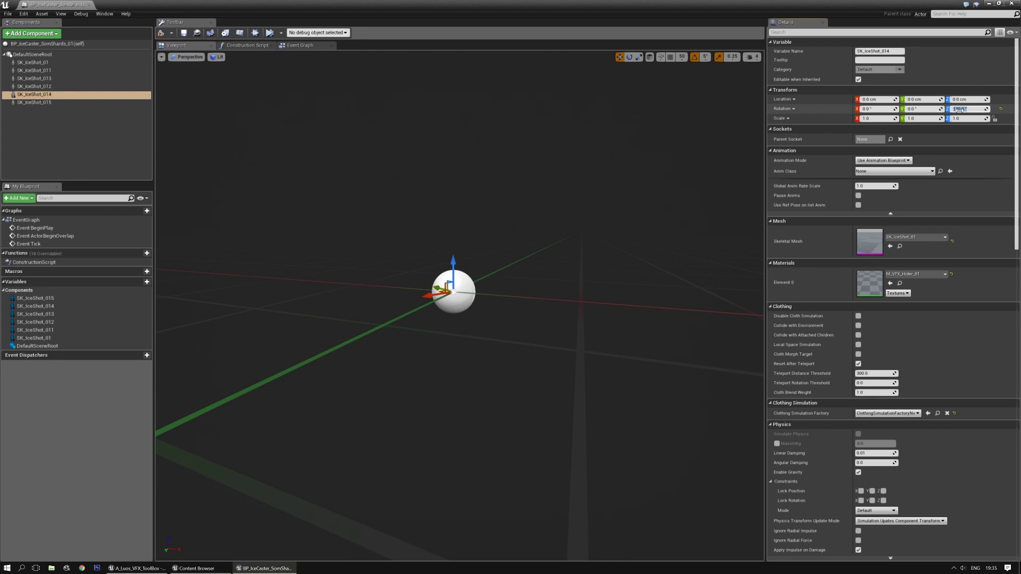
# Set the Z rotation of SK_IceShot_015 to 300°
pyautogui.click(75, 103)
pyautogui.click(977, 108)
pyautogui.write('300')
pyautogui.press('Return')
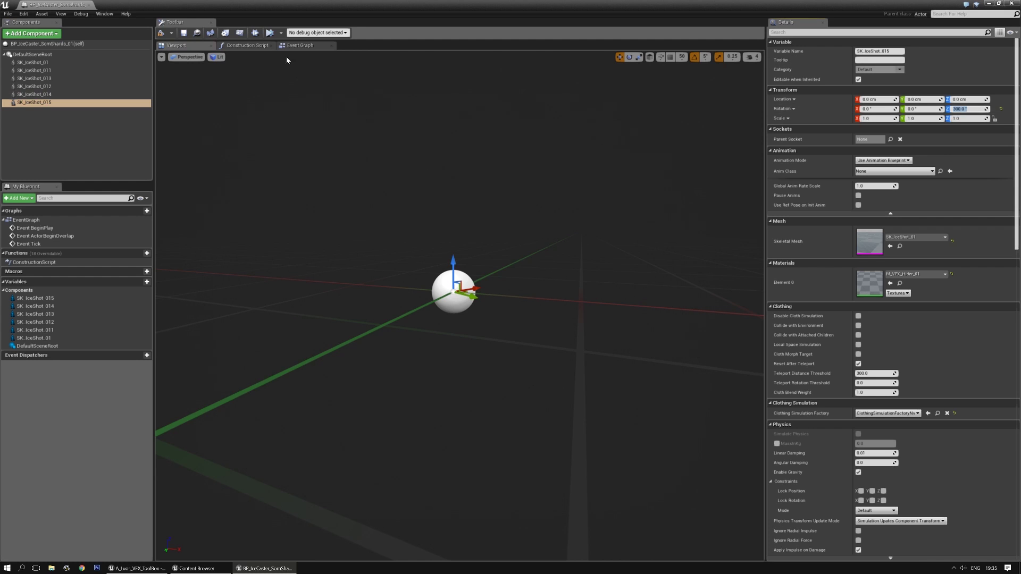
# Open the blueprint's event graph and compile the blueprint
pyautogui.click(301, 45)
pyautogui.moveTo(677, 285); pyautogui.dragTo(351, 302, button='right')
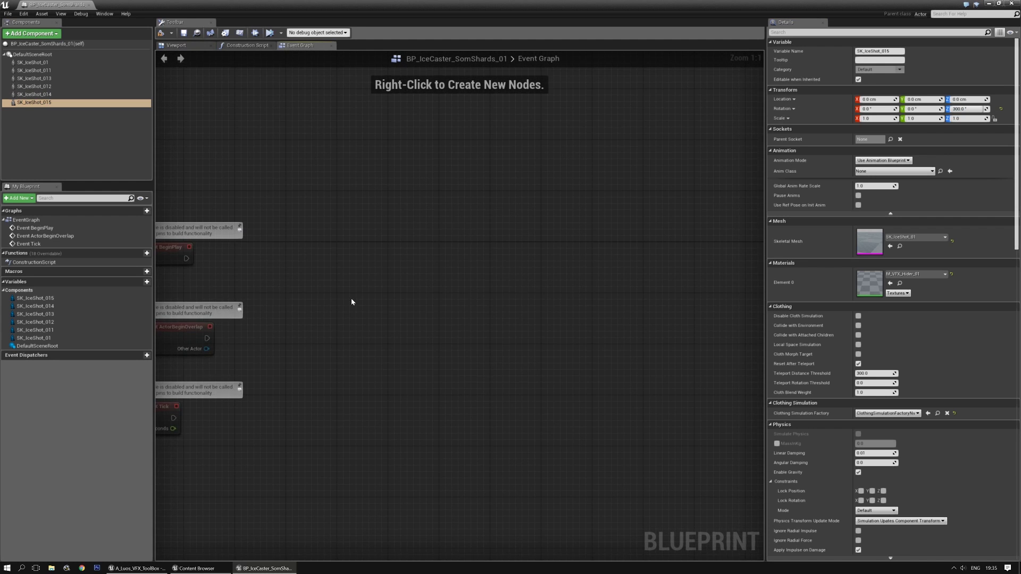
pyautogui.click(160, 34)
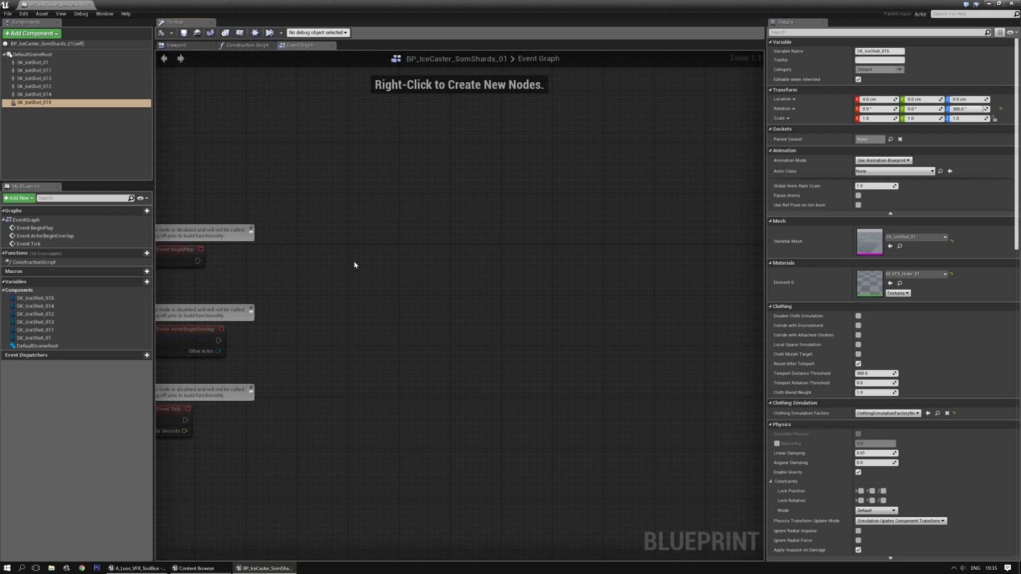
pyautogui.moveTo(355, 264); pyautogui.dragTo(414, 277, button='right')
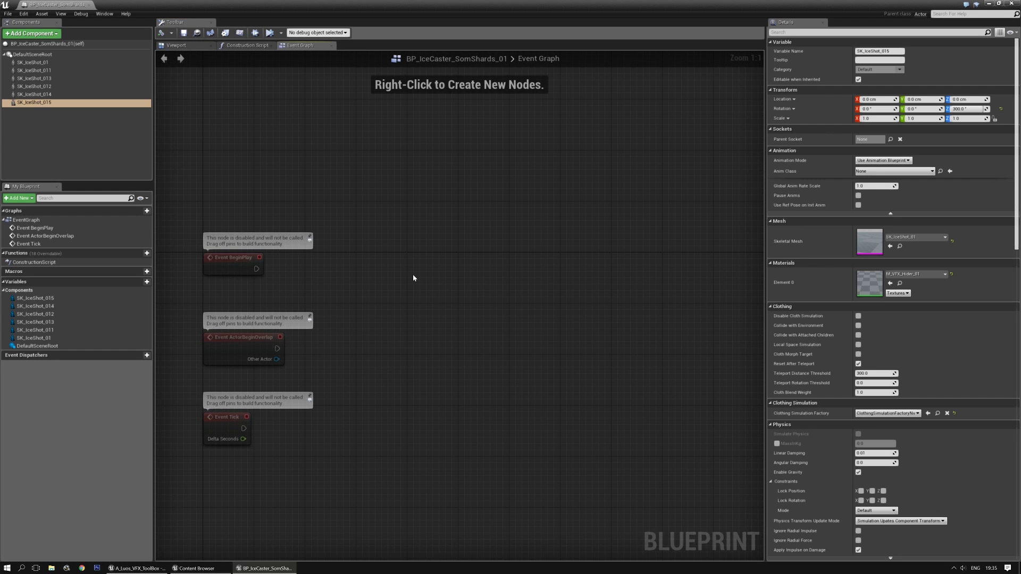
# Add a Timeline node beside the default events in the event graph and name it SomShards
pyautogui.rightClick(404, 273)
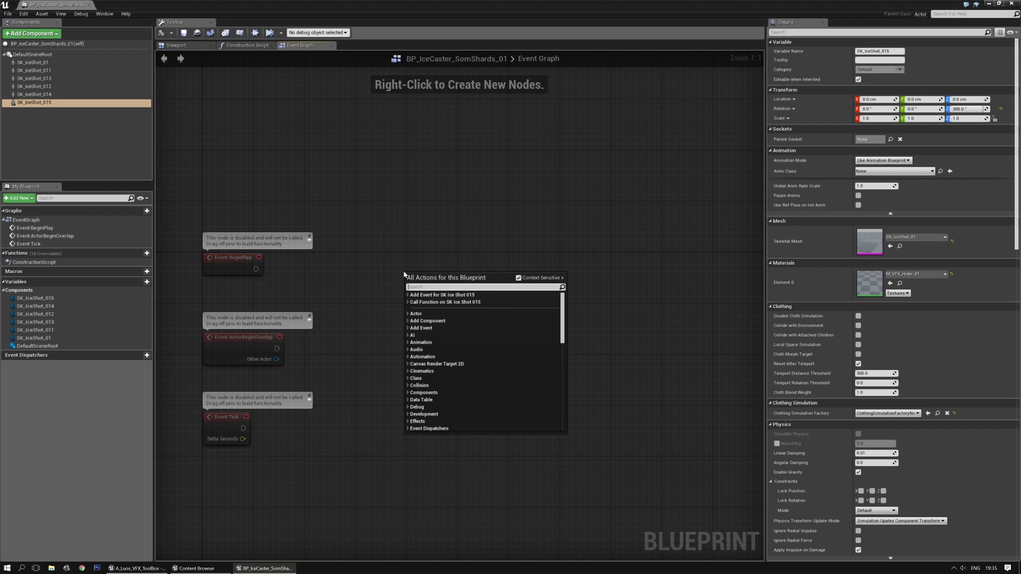
pyautogui.write('time')
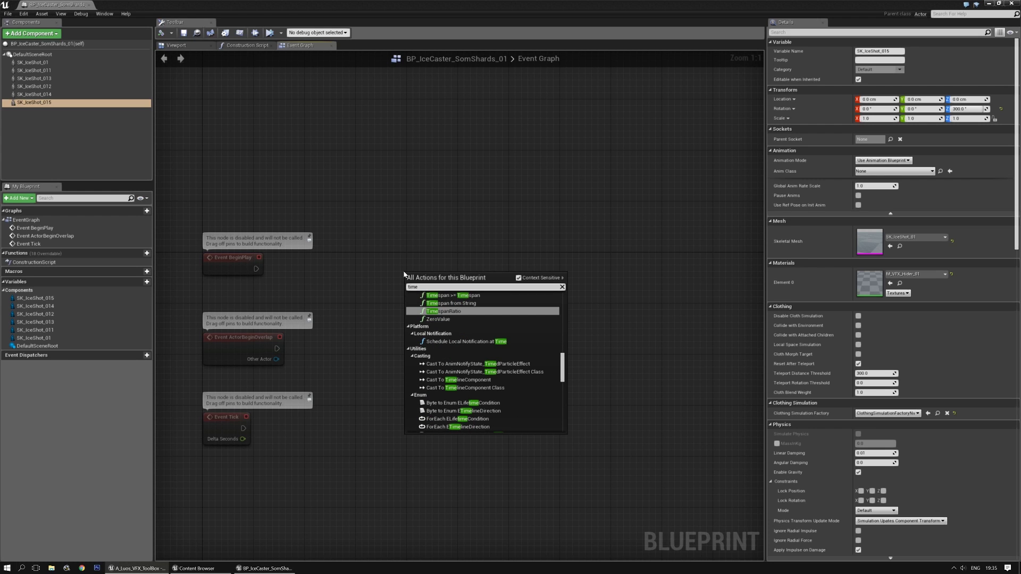
pyautogui.write('line')
pyautogui.press('Return')
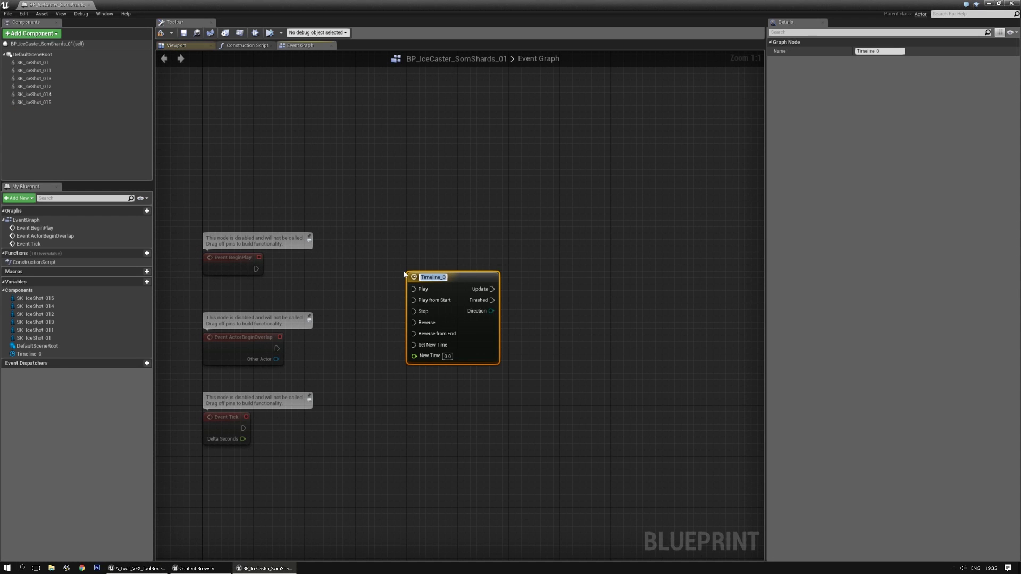
pyautogui.write('SomShards')
pyautogui.press('Return')
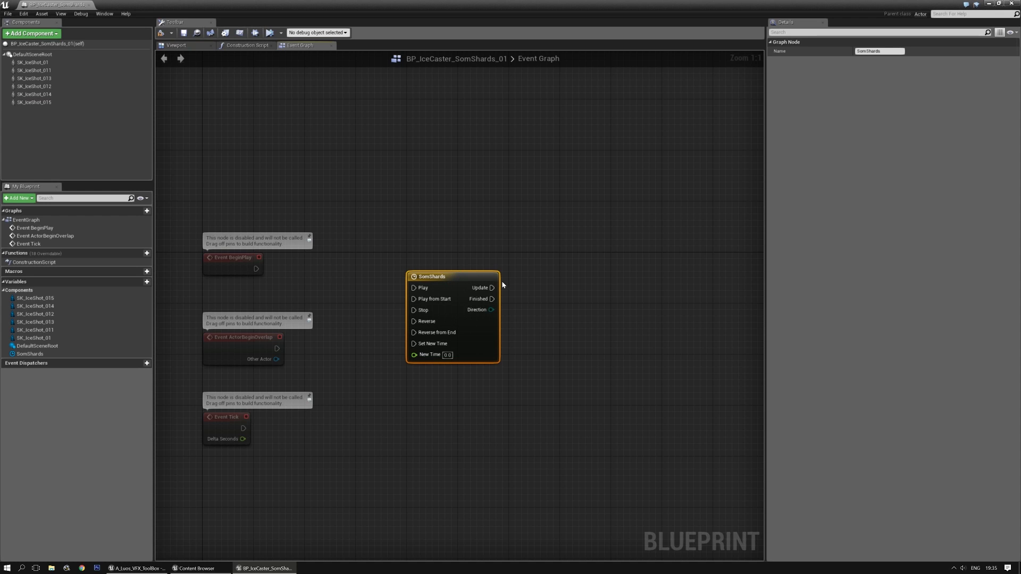
# Open the SomShards timeline for editing and add eight event tracks
pyautogui.doubleClick(473, 276)
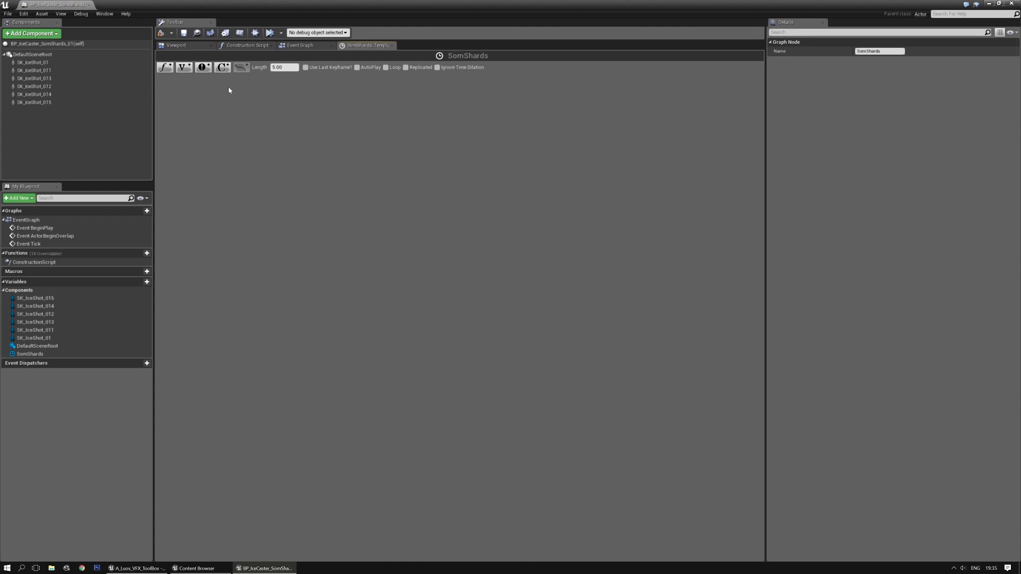
pyautogui.click(202, 67)
pyautogui.click(202, 67)
pyautogui.click(202, 67)
pyautogui.click(202, 67)
pyautogui.click(202, 67)
pyautogui.click(202, 67)
pyautogui.click(202, 67)
pyautogui.click(202, 67)
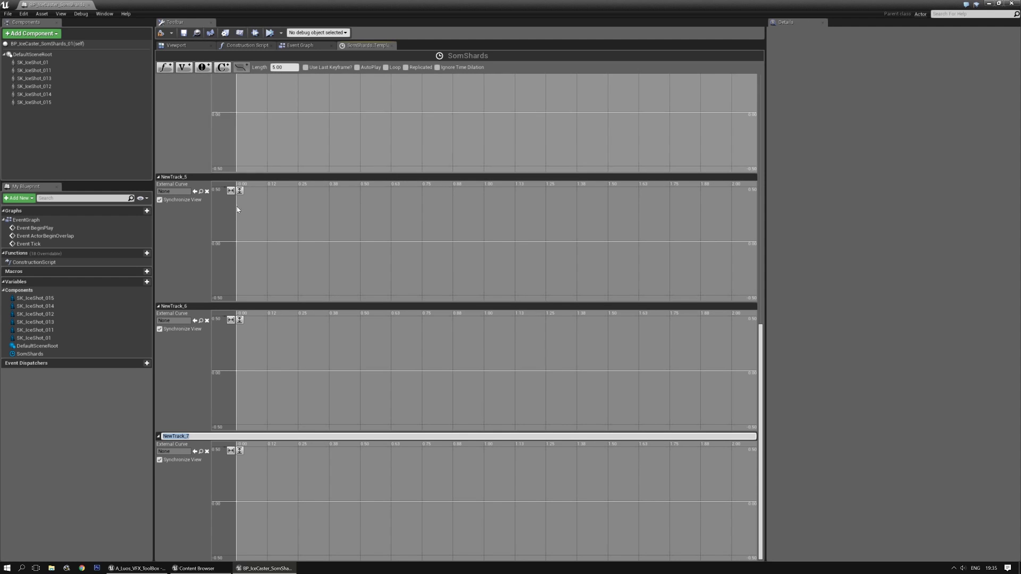
# Rename the first event track as 0 and the second as 180
pyautogui.scroll(2, 284, 385)
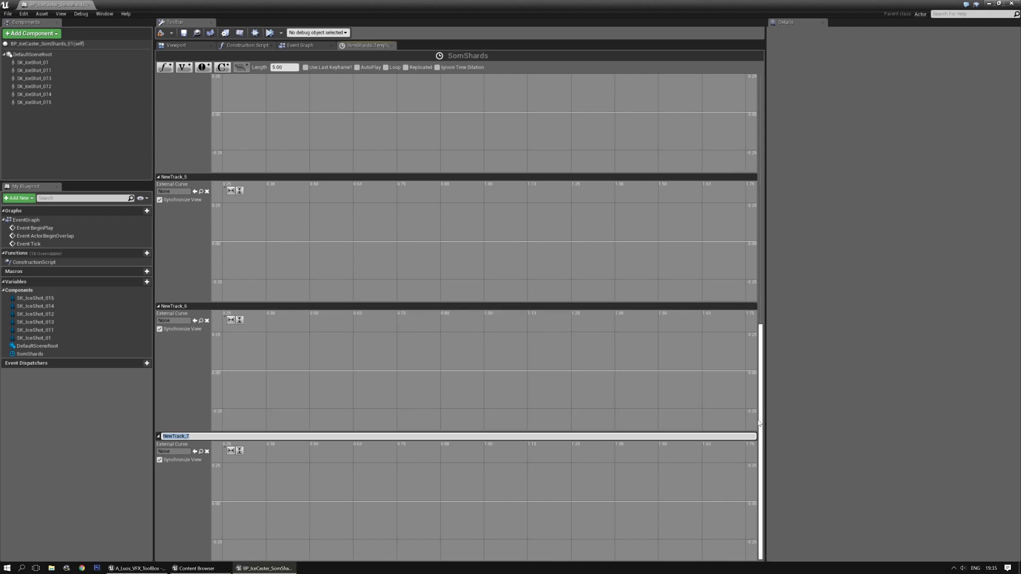
pyautogui.moveTo(761, 412); pyautogui.dragTo(778, 151)
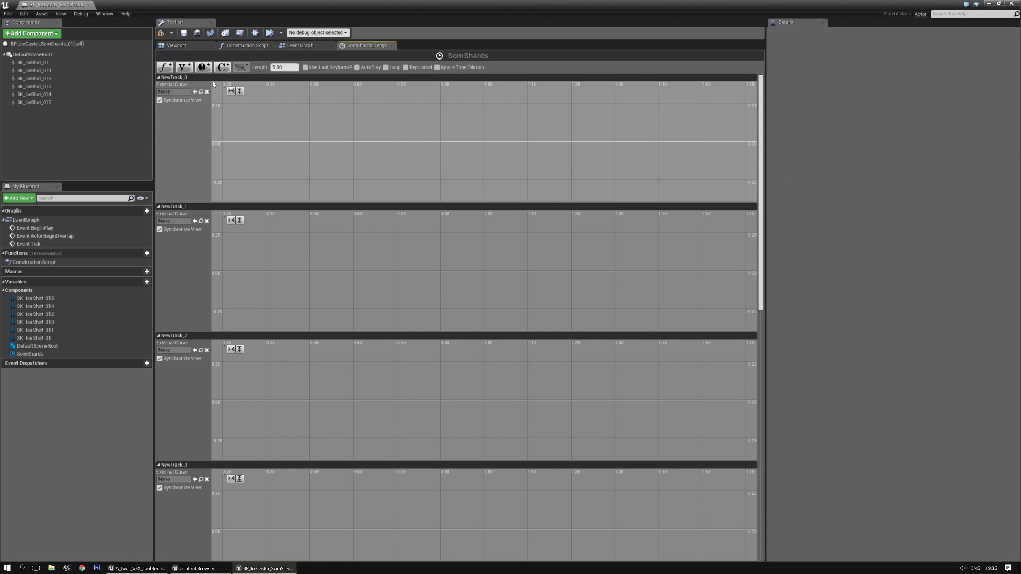
pyautogui.doubleClick(177, 78)
pyautogui.write('0')
pyautogui.press('Return')
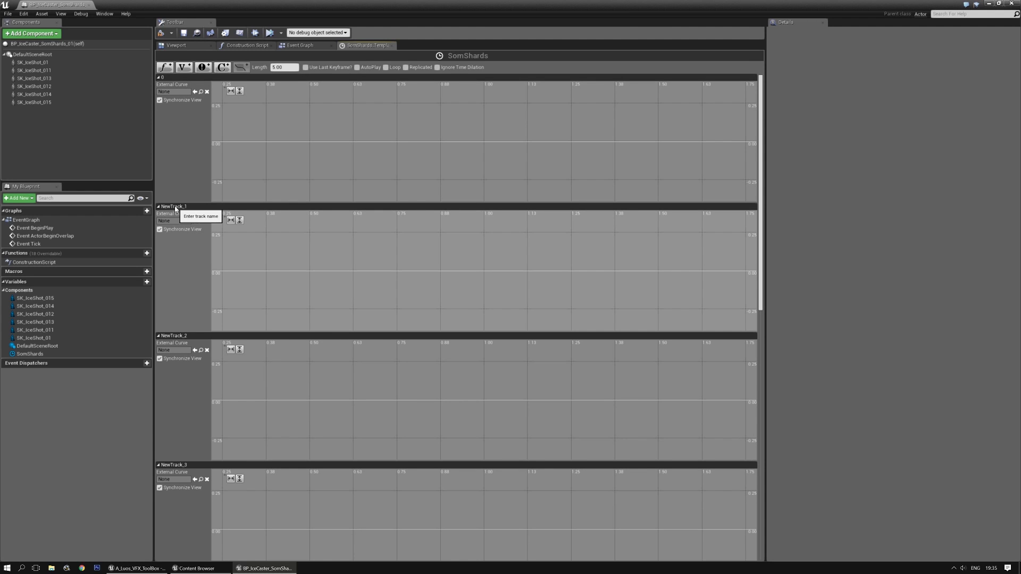
pyautogui.doubleClick(175, 207)
pyautogui.write('1')
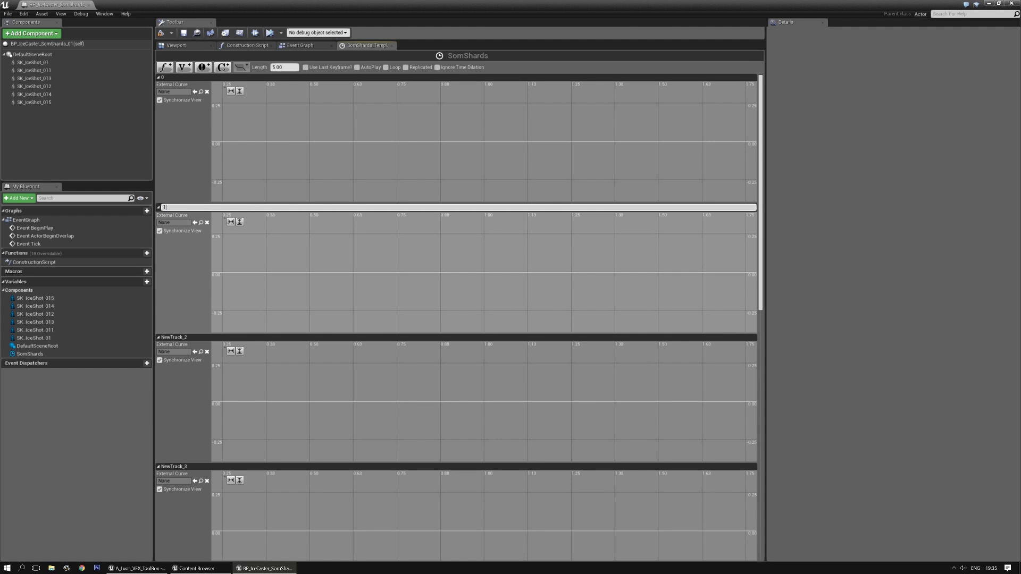
pyautogui.write('80')
pyautogui.press('Return')
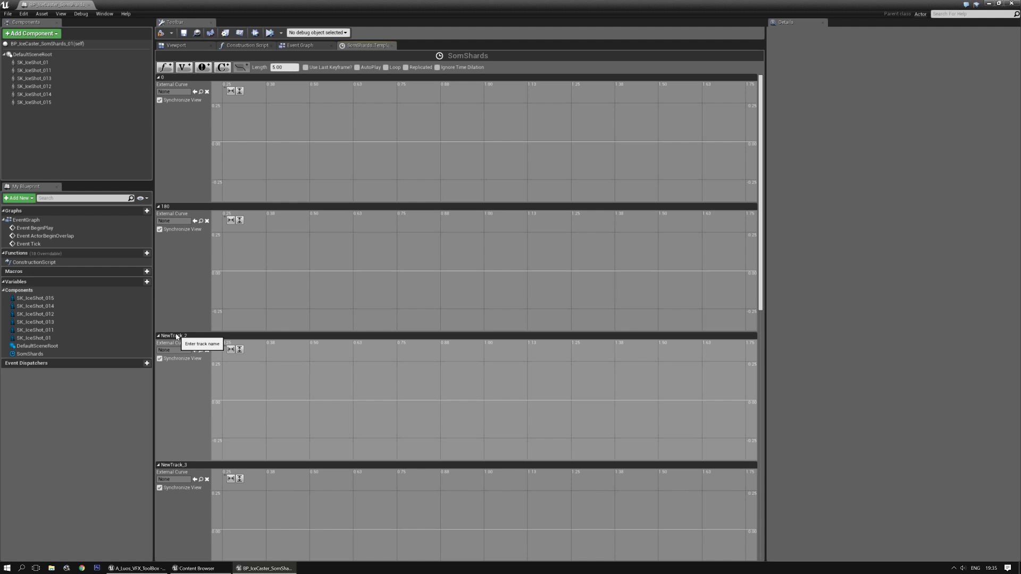
# Rename the third event track as 60
pyautogui.doubleClick(175, 336)
pyautogui.write('60')
pyautogui.press('Return')
# Rename the fourth event track as 120
pyautogui.scroll(-3, 196, 379)
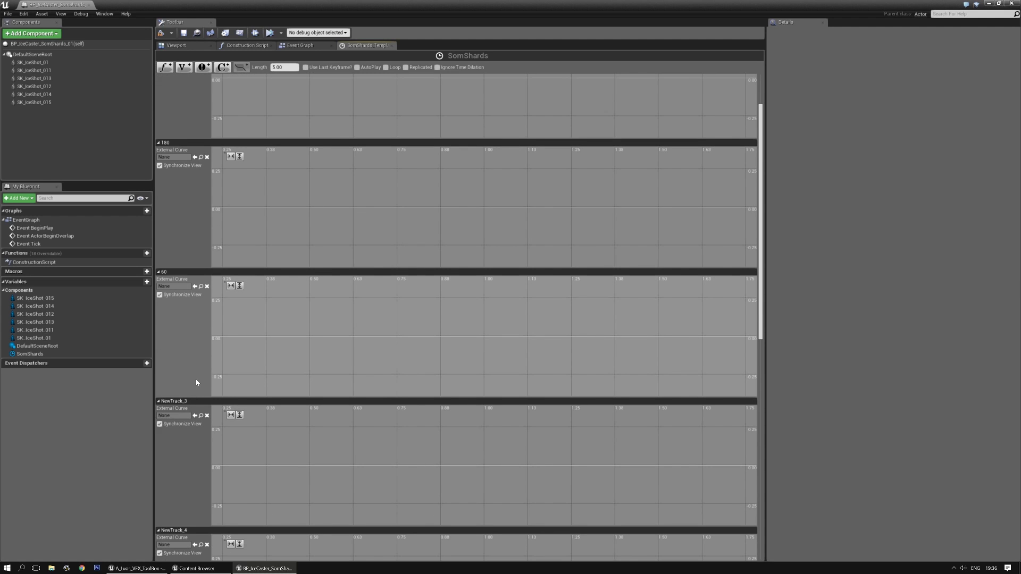
pyautogui.doubleClick(175, 337)
pyautogui.write('120')
pyautogui.press('Return')
pyautogui.scroll(-3, 173, 347)
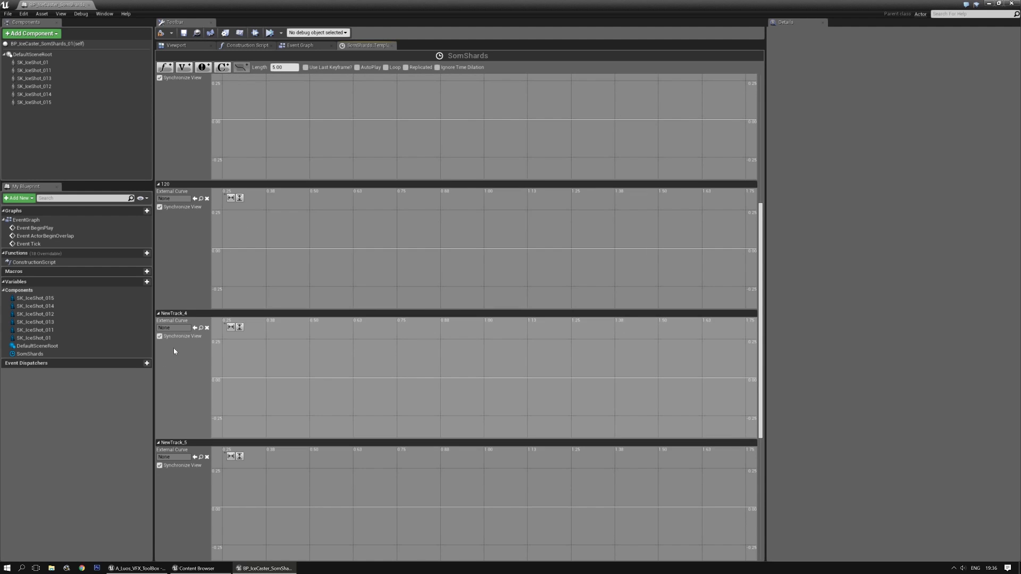
pyautogui.doubleClick(181, 314)
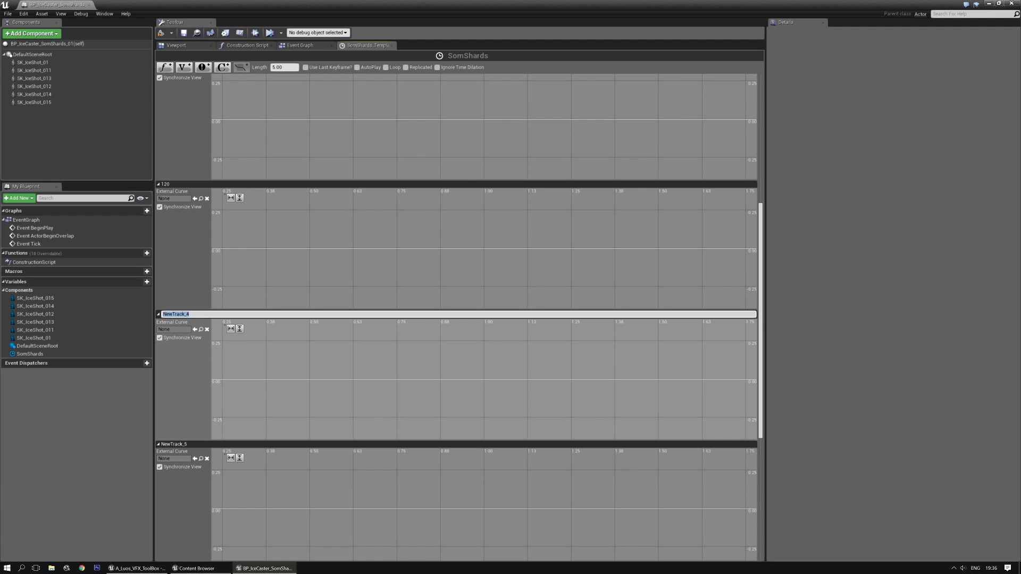
pyautogui.scroll(2, 186, 312)
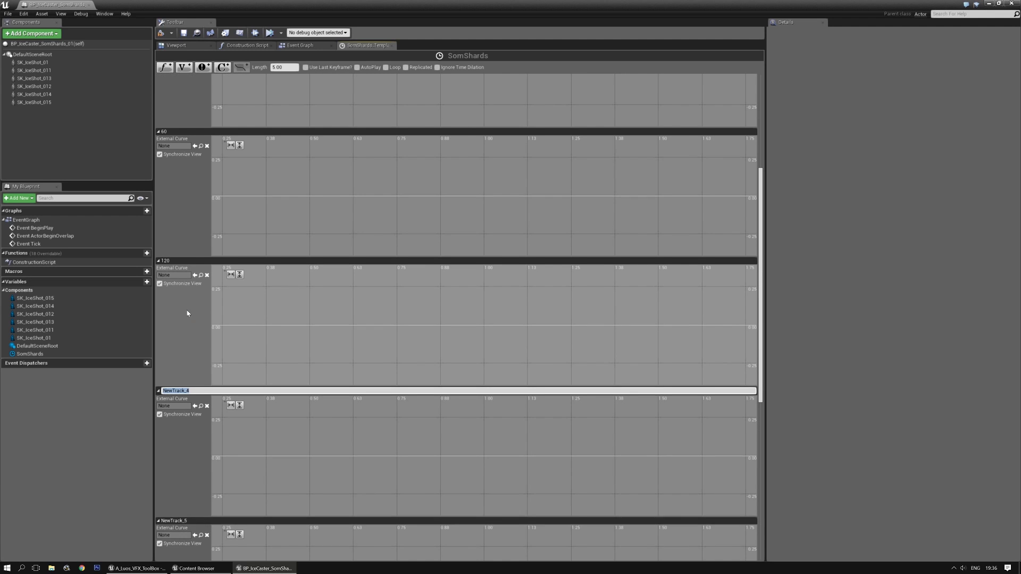
pyautogui.click(169, 275)
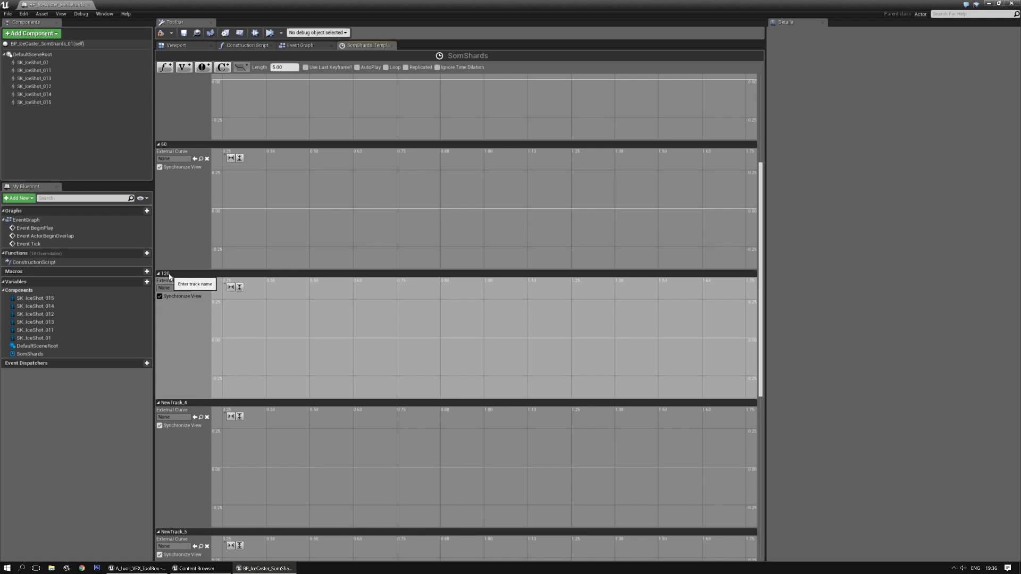
# Rename the fourth event track as 240 and the fifth as 120
pyautogui.doubleClick(169, 274)
pyautogui.write('2')
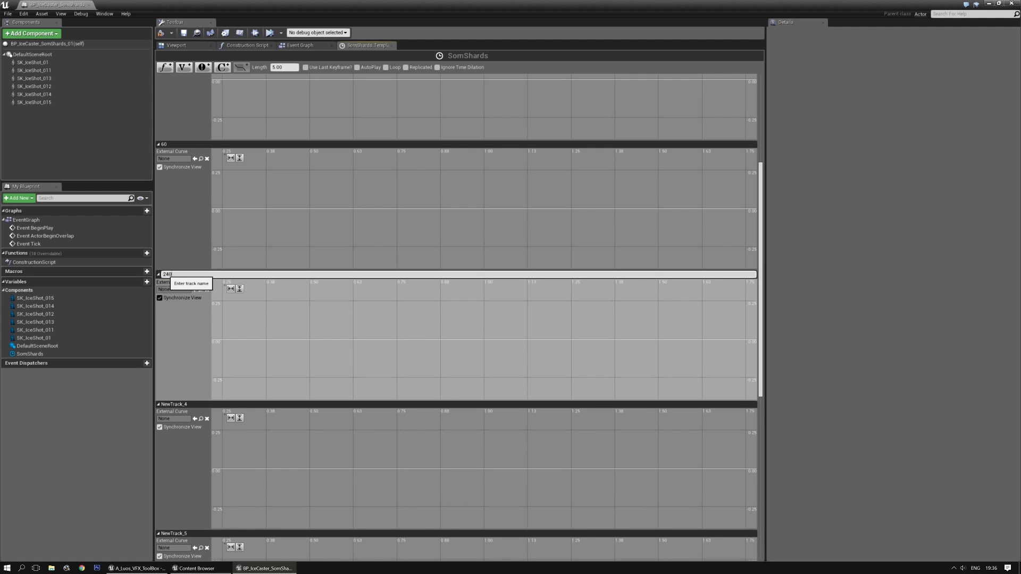
pyautogui.write('40')
pyautogui.press('Return')
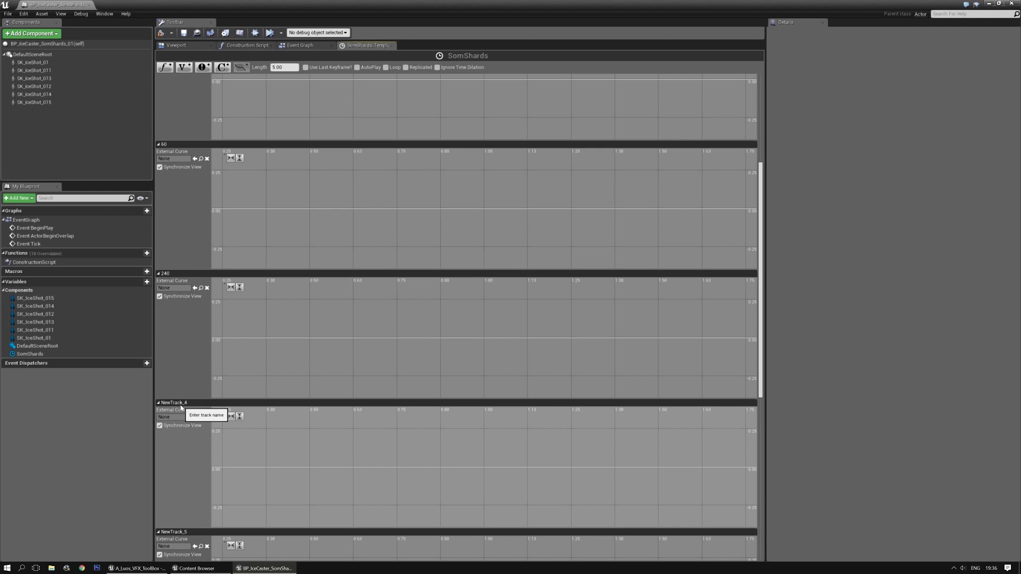
pyautogui.doubleClick(179, 403)
pyautogui.write('120')
pyautogui.press('Return')
# Rename the sixth event track as 300
pyautogui.scroll(-4, 194, 387)
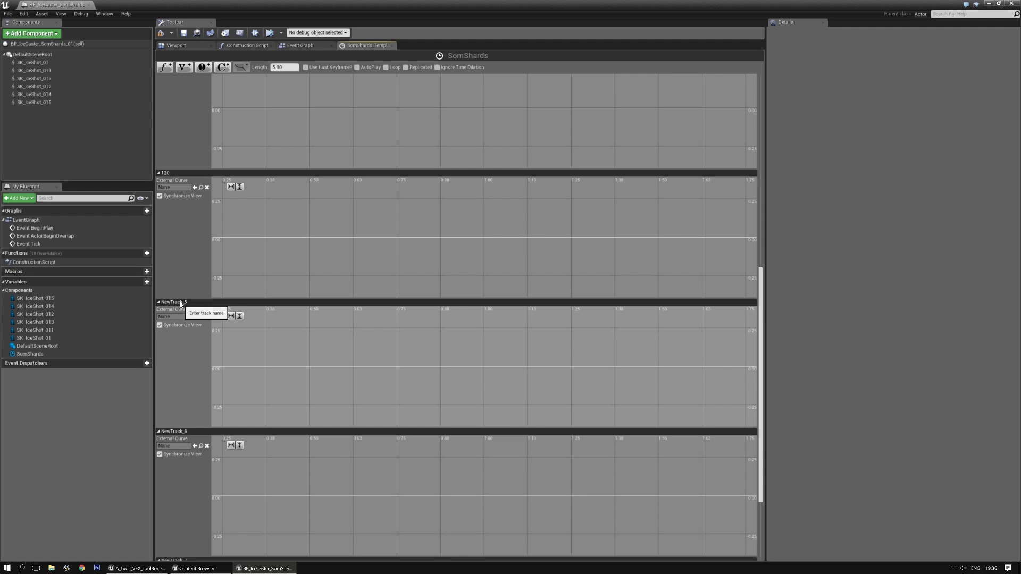
pyautogui.doubleClick(183, 305)
pyautogui.write('300')
pyautogui.press('Return')
# Delete the NewTrack_6 event track and undo that deletion
pyautogui.scroll(-3, 231, 331)
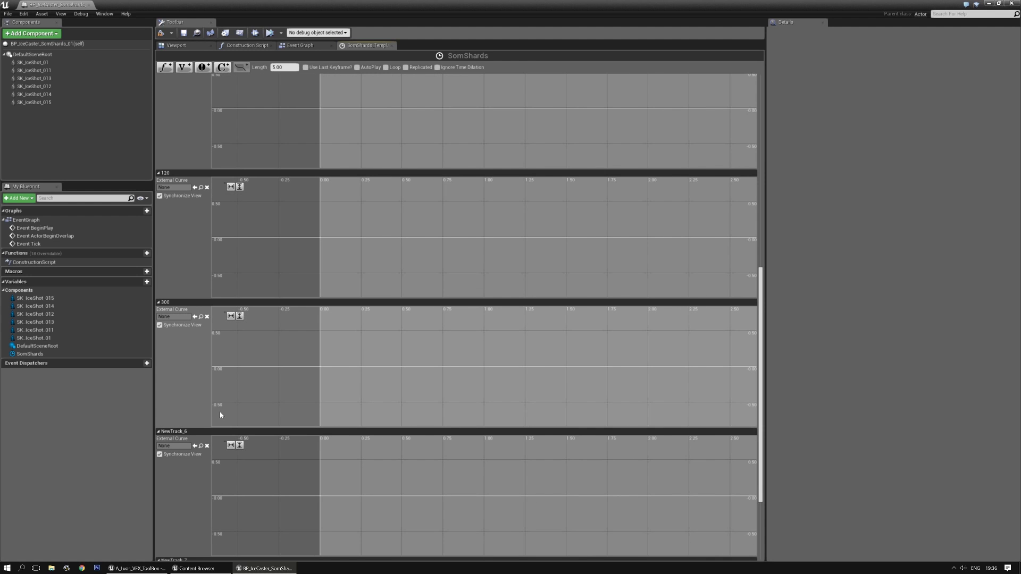
pyautogui.rightClick(159, 435)
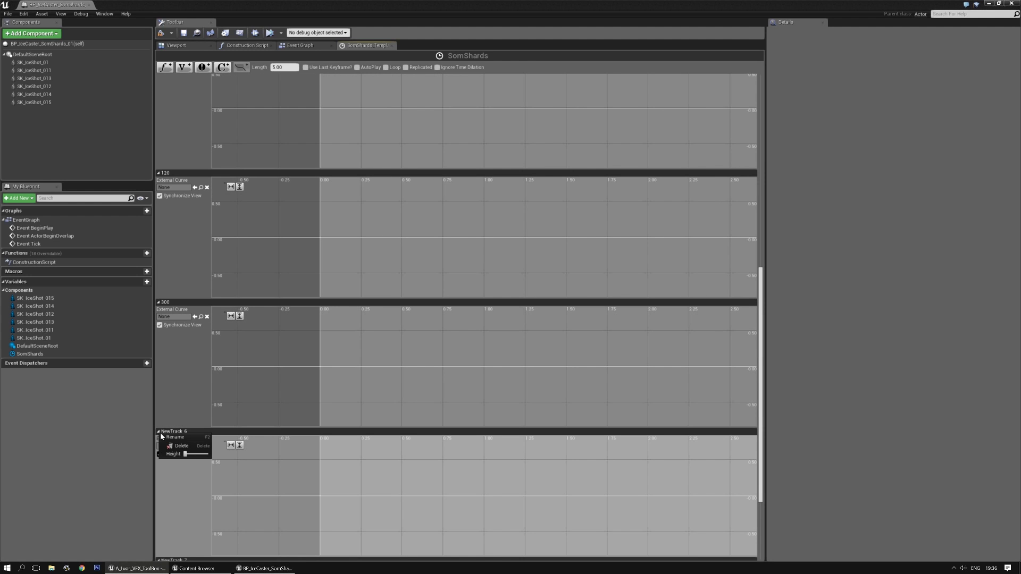
pyautogui.click(181, 445)
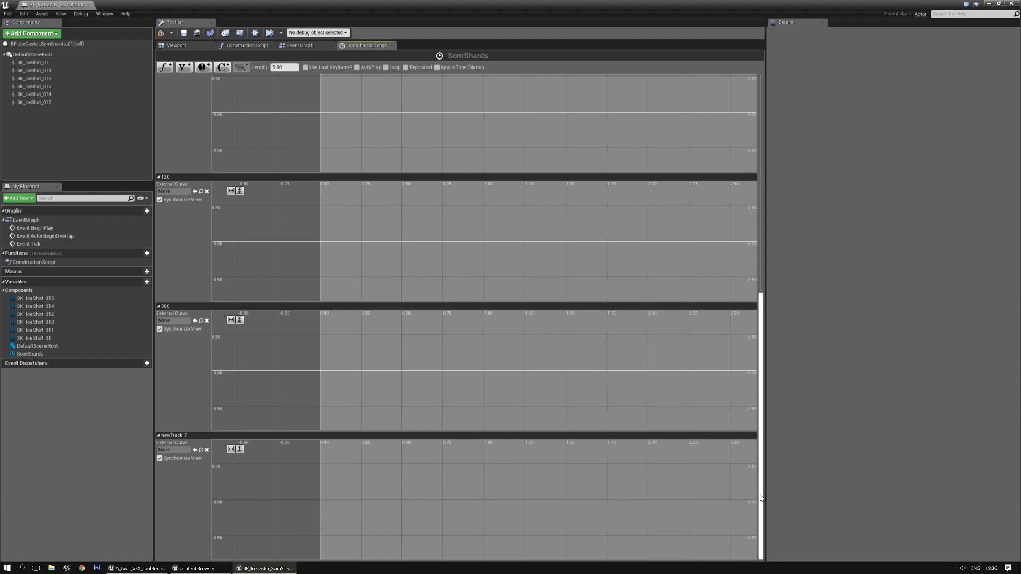
pyautogui.hotkey('ctrl', 'z')
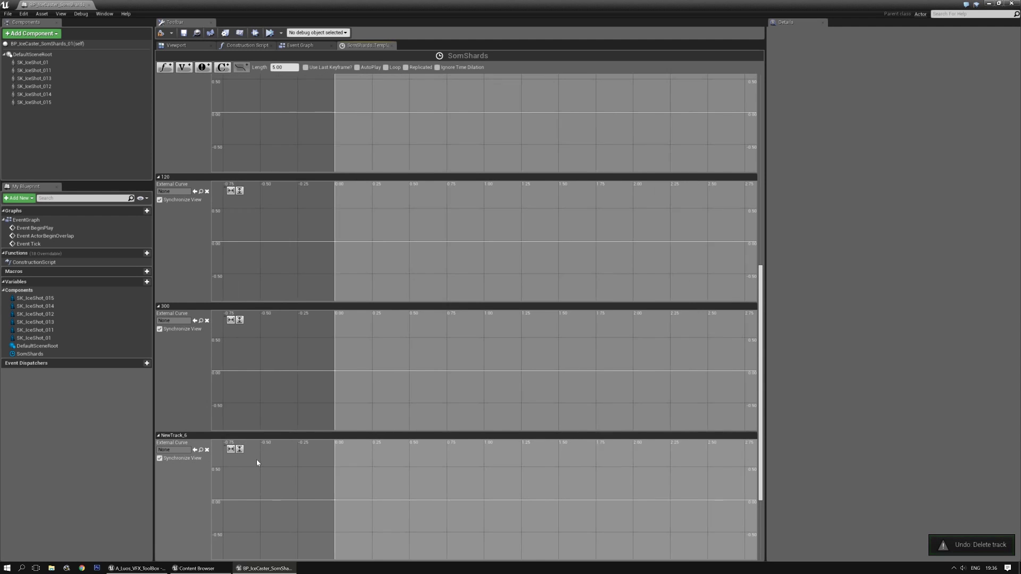
# Delete the surplus event track NewTrack_6 from the timeline
pyautogui.moveTo(762, 399); pyautogui.dragTo(770, 453)
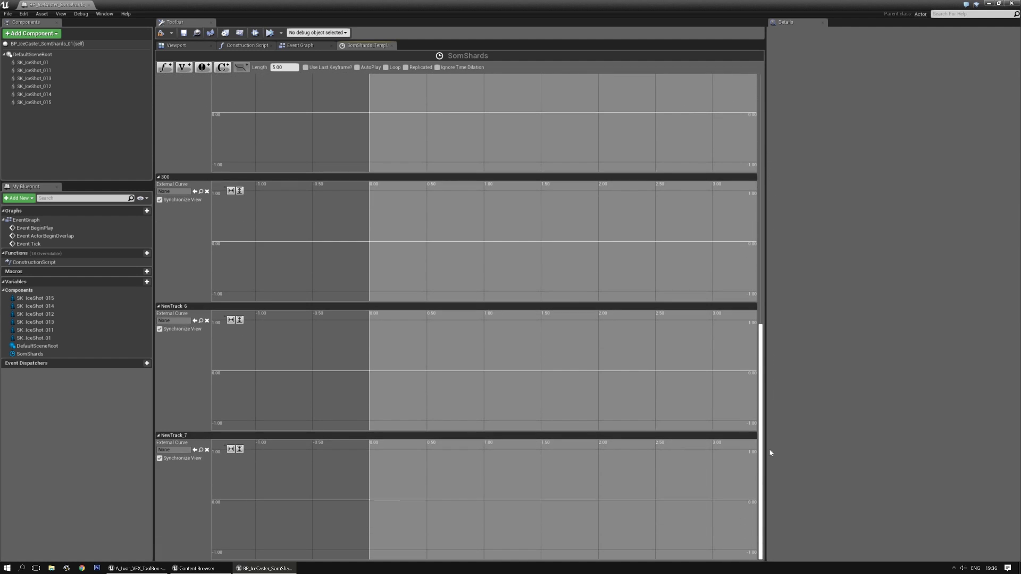
pyautogui.rightClick(158, 312)
pyautogui.click(179, 322)
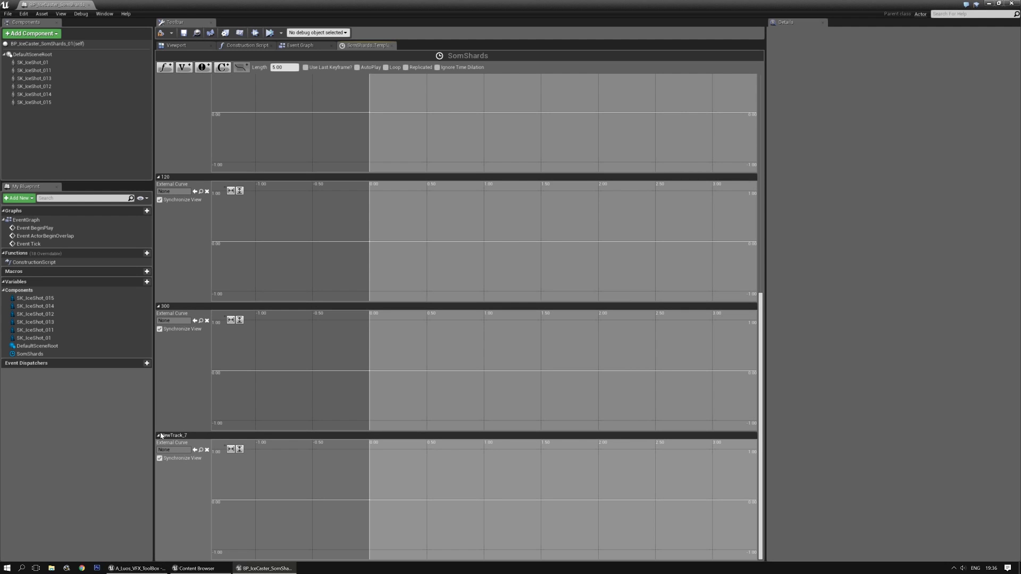
# Delete the surplus event track NewTrack_7 from the timeline
pyautogui.click(158, 436)
pyautogui.rightClick(158, 437)
pyautogui.click(165, 451)
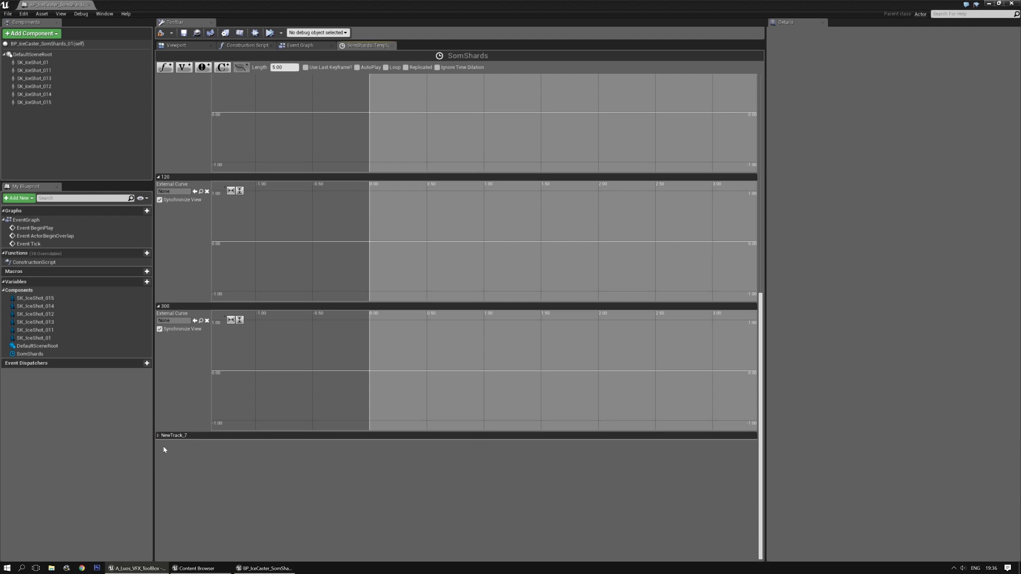
# Add one freehand keyframe to each of the six event tracks 0, 180, 60, 240, 120 and 300
pyautogui.moveTo(761, 422); pyautogui.dragTo(772, 246)
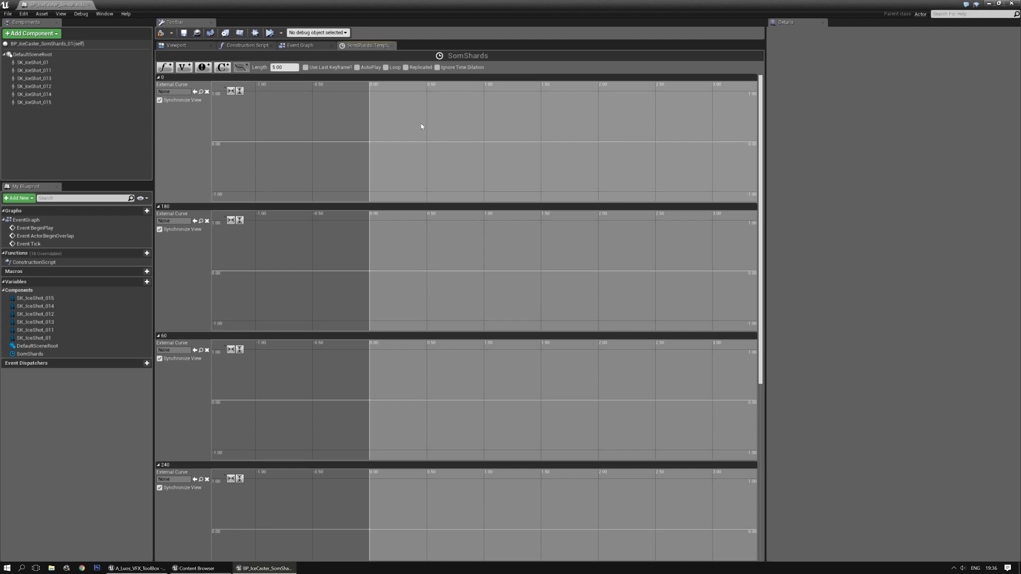
pyautogui.keyDown('shift'); pyautogui.click(499, 131); pyautogui.keyUp('shift')
pyautogui.keyDown('shift'); pyautogui.click(472, 266); pyautogui.keyUp('shift')
pyautogui.keyDown('shift'); pyautogui.click(468, 373); pyautogui.keyUp('shift')
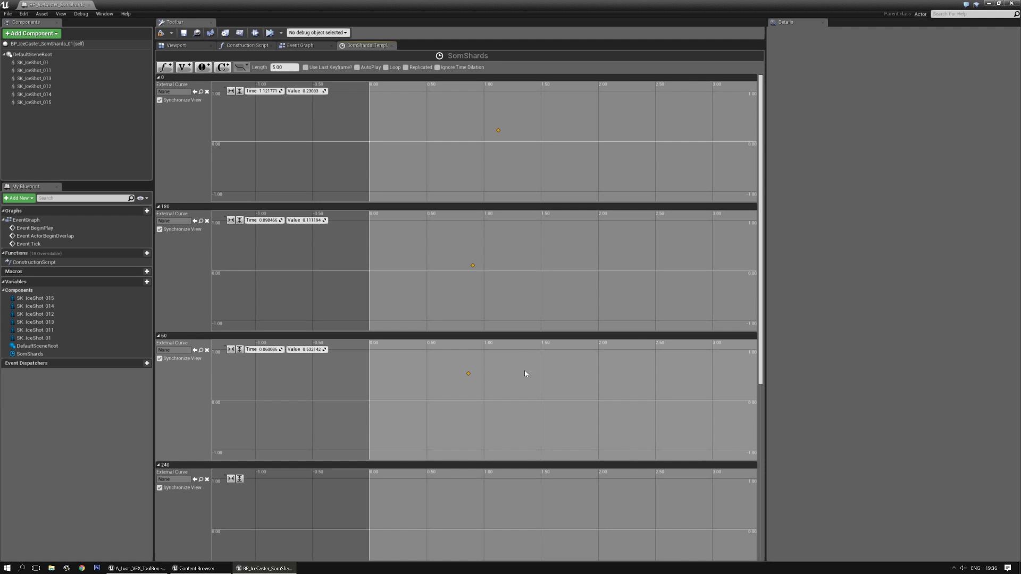
pyautogui.moveTo(761, 273); pyautogui.dragTo(759, 396)
pyautogui.keyDown('shift'); pyautogui.click(468, 324); pyautogui.keyUp('shift')
pyautogui.keyDown('shift'); pyautogui.click(455, 428); pyautogui.keyUp('shift')
pyautogui.keyDown('shift'); pyautogui.click(453, 529); pyautogui.keyUp('shift')
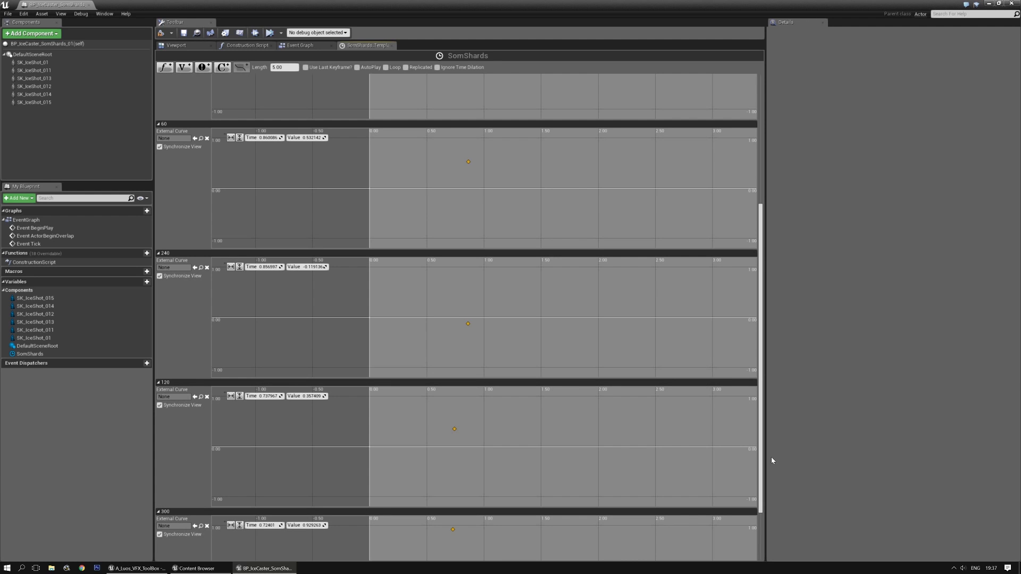
# Set the keyframe on event track 0 to time 0 and value 1
pyautogui.moveTo(762, 461); pyautogui.dragTo(764, 290)
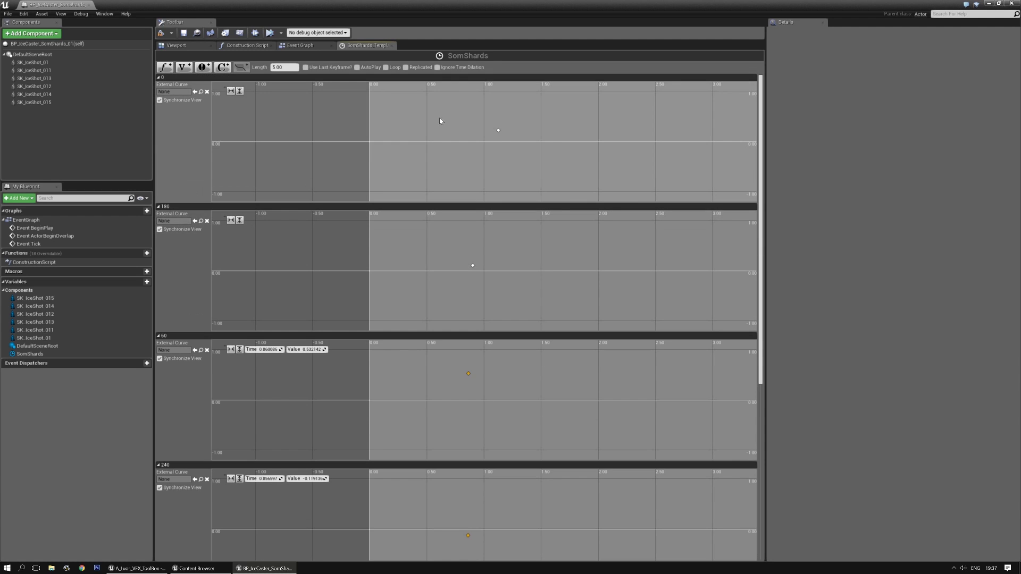
pyautogui.click(498, 130)
pyautogui.click(268, 91)
pyautogui.write('0')
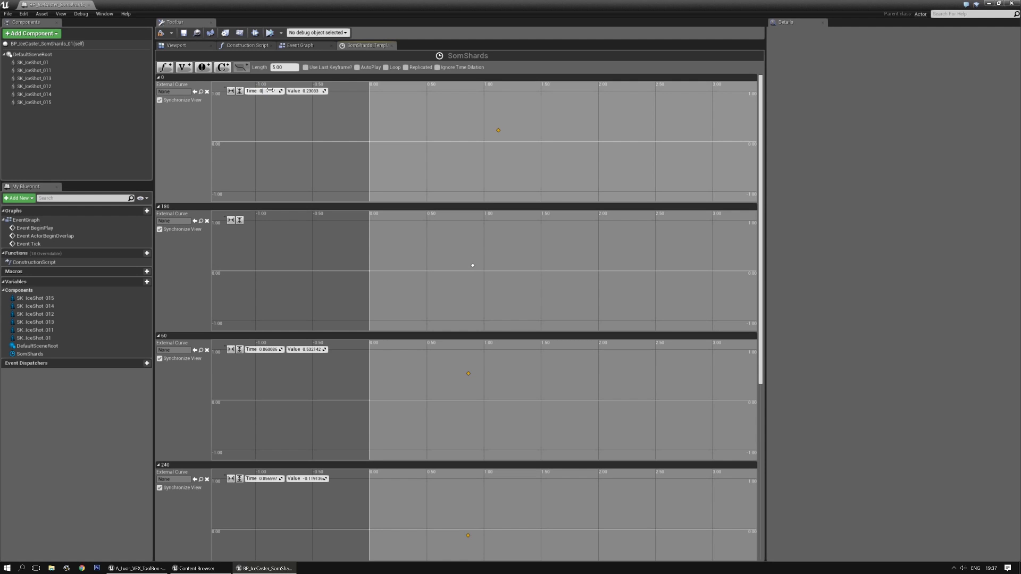
pyautogui.press('Tab')
pyautogui.write('1')
pyautogui.press('Return')
# Set the keyframe on event track 180 to time 0.5 and value 1
pyautogui.click(473, 265)
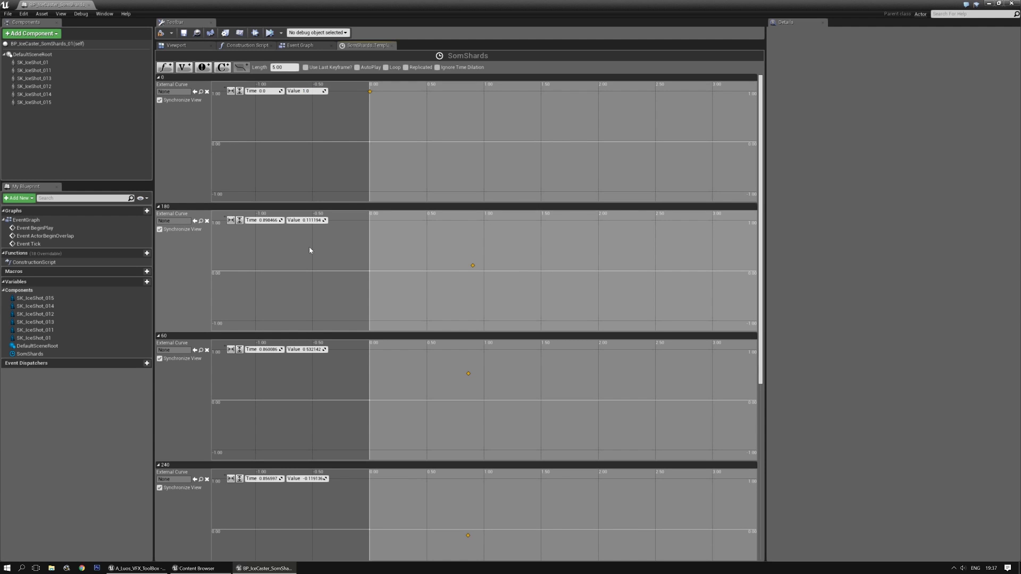
pyautogui.click(272, 220)
pyautogui.write('0.5')
pyautogui.press('Tab')
pyautogui.write('1')
pyautogui.press('Return')
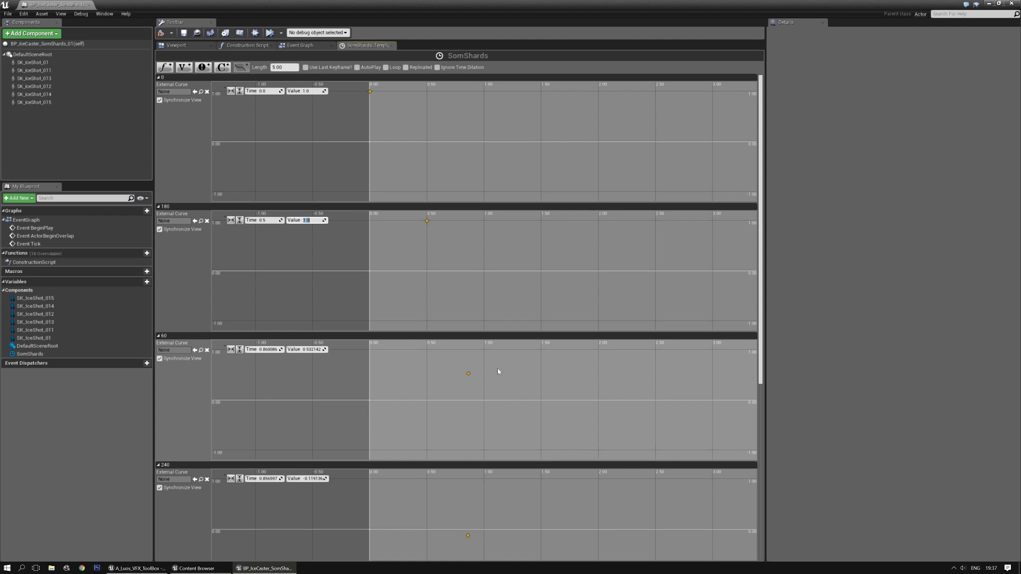
# Set the keyframe on event track 60 to time 1 and value 1
pyautogui.click(269, 350)
pyautogui.write('1')
pyautogui.press('Tab')
pyautogui.write('1')
pyautogui.press('Return')
# Set the keyframe on event track 240 to time 1.5 and value 1
pyautogui.click(271, 479)
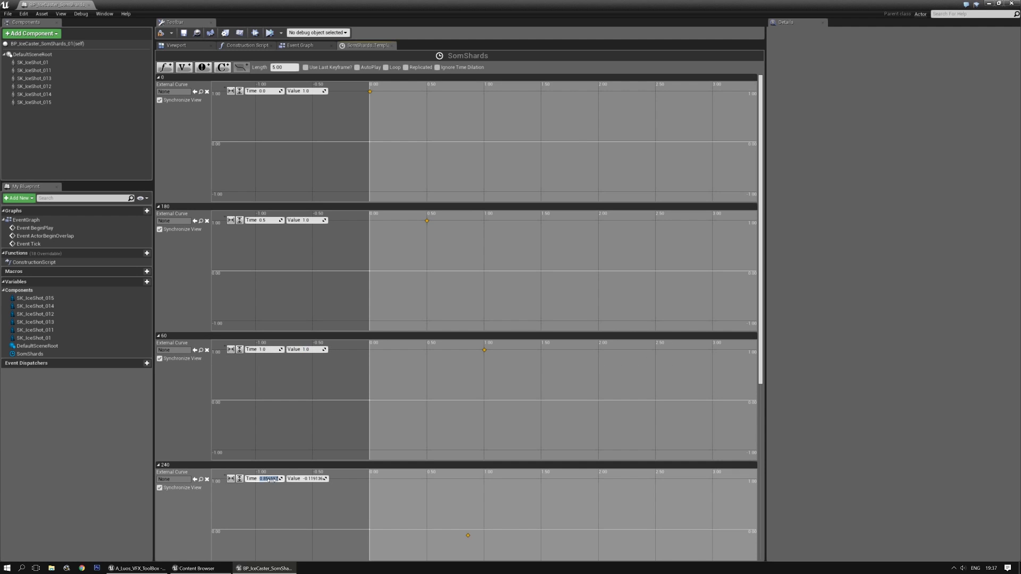
pyautogui.write('1')
pyautogui.press('Tab')
pyautogui.write('1')
pyautogui.press('Return')
# Set the keyframe on event track 120 to time 2 and value 1
pyautogui.moveTo(763, 304); pyautogui.dragTo(762, 449)
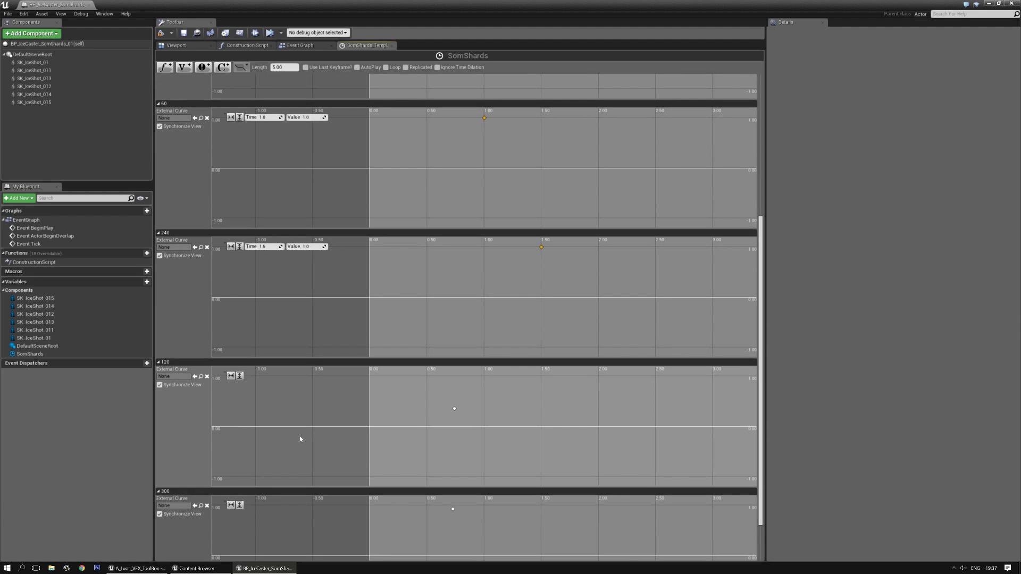
pyautogui.click(454, 408)
pyautogui.click(262, 376)
pyautogui.write('2')
pyautogui.press('Tab')
pyautogui.write('1')
pyautogui.press('Return')
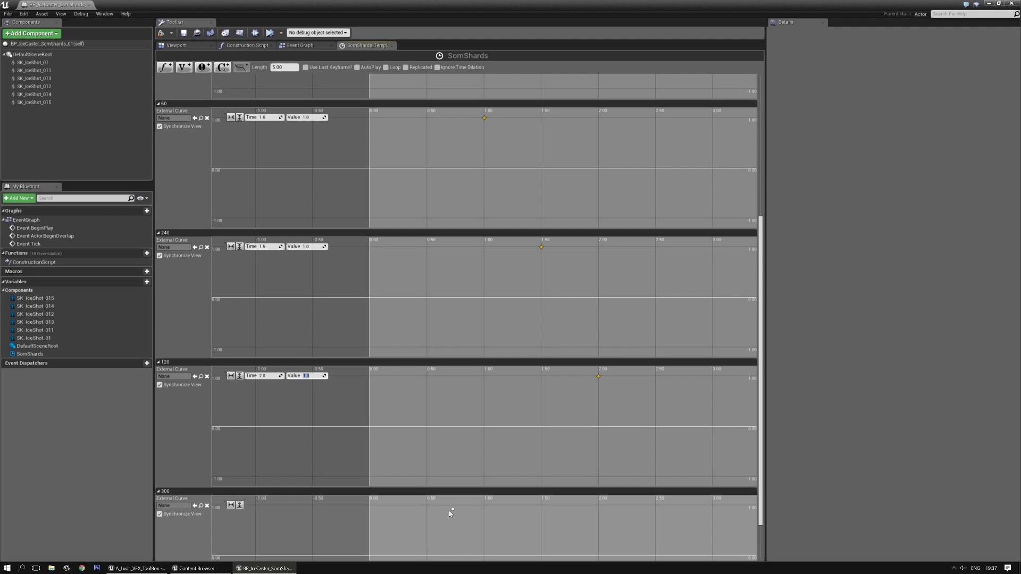
# Set the keyframe on event track 300 to time 2.5 and value 1
pyautogui.click(452, 510)
pyautogui.click(261, 505)
pyautogui.press('BackSpace')
pyautogui.write('2.5')
pyautogui.press('Tab')
pyautogui.write('1')
pyautogui.press('Return')
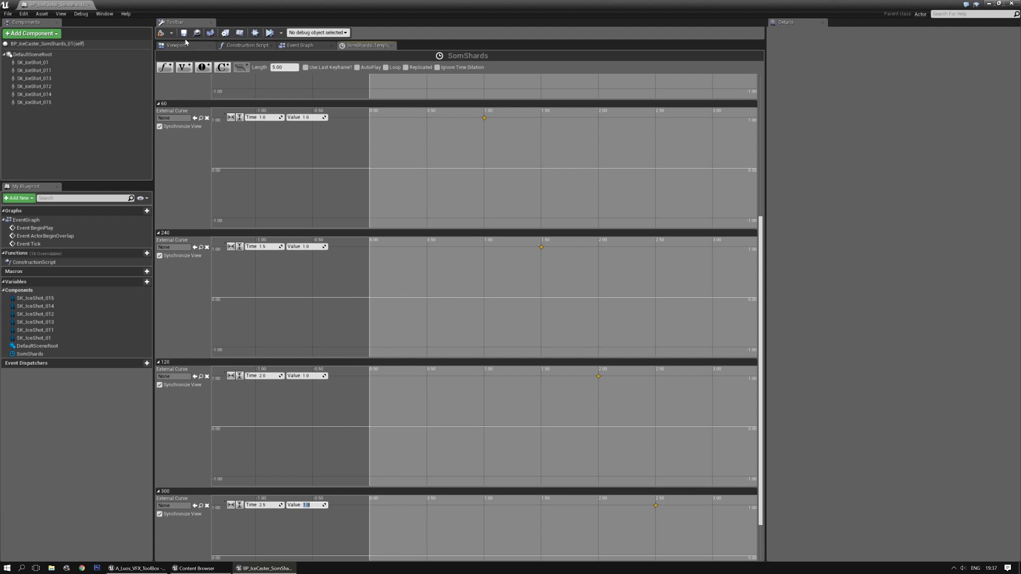
# Add an Activate node for SK_IceShot_01 to the Event Graph and delete its component reference node
pyautogui.click(292, 45)
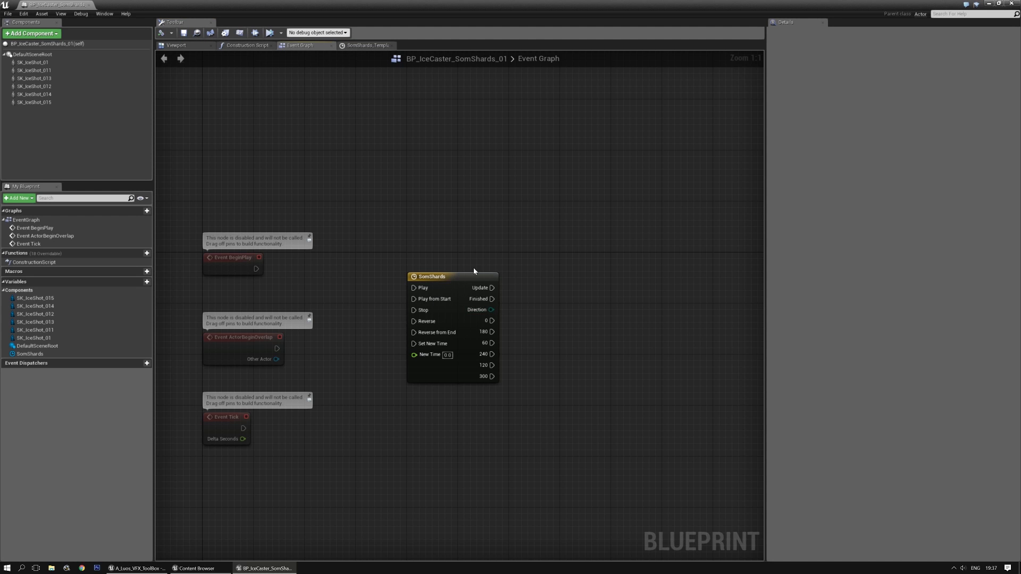
pyautogui.moveTo(607, 360); pyautogui.dragTo(532, 356, button='right')
pyautogui.moveTo(483, 296); pyautogui.dragTo(443, 319, button='right')
pyautogui.rightClick(442, 320)
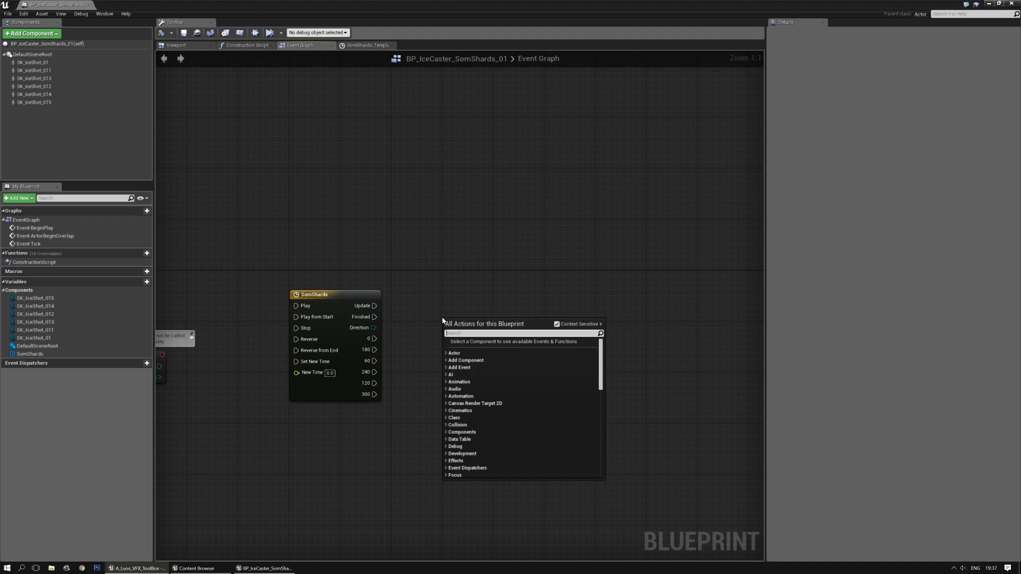
pyautogui.write('activa')
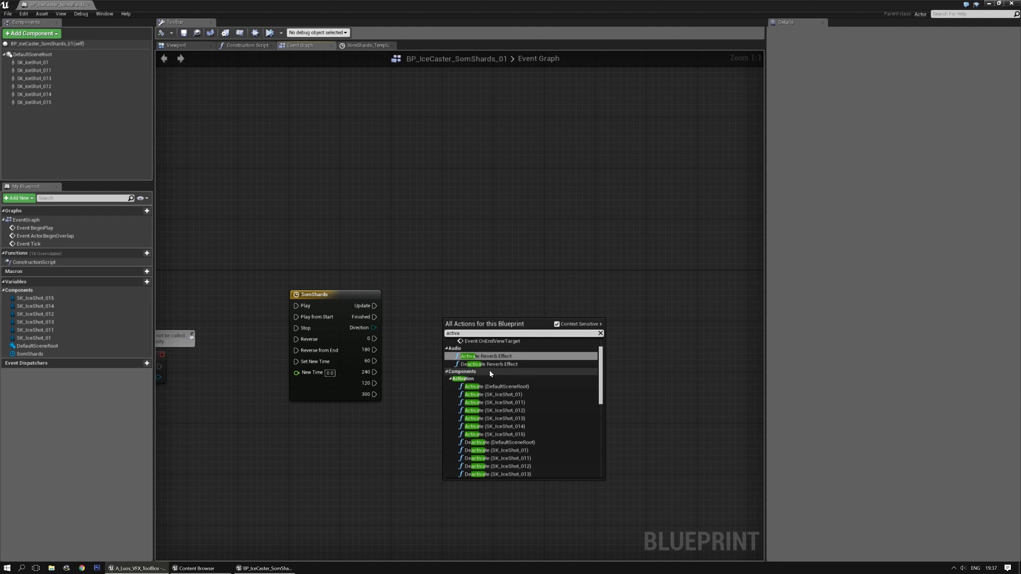
pyautogui.click(483, 399)
pyautogui.moveTo(393, 311); pyautogui.dragTo(527, 144)
pyautogui.press('Delete')
# Duplicate the Activate node until the graph holds six of them
pyautogui.moveTo(563, 301); pyautogui.dragTo(496, 351, button='right')
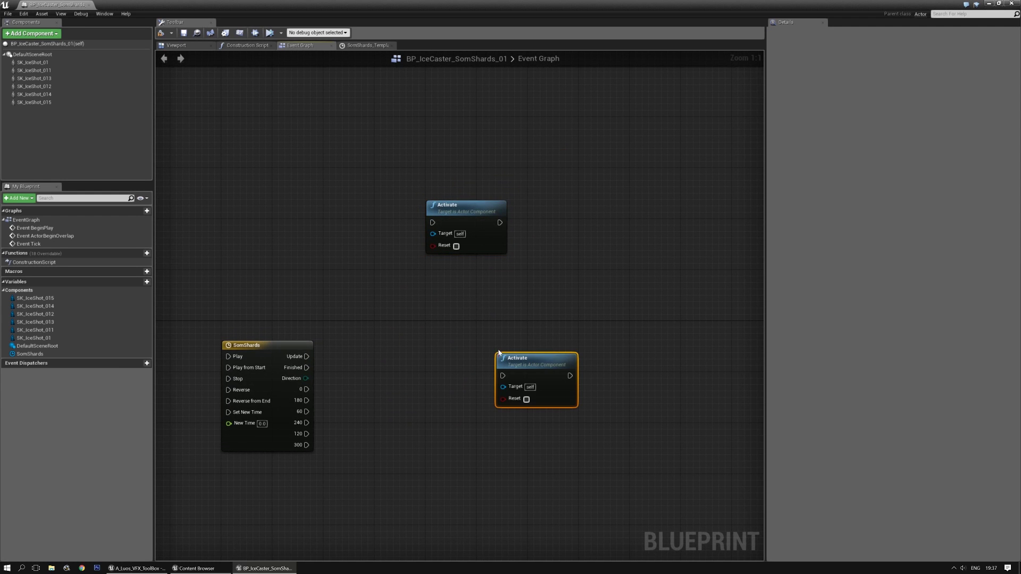
pyautogui.moveTo(520, 356); pyautogui.dragTo(480, 325)
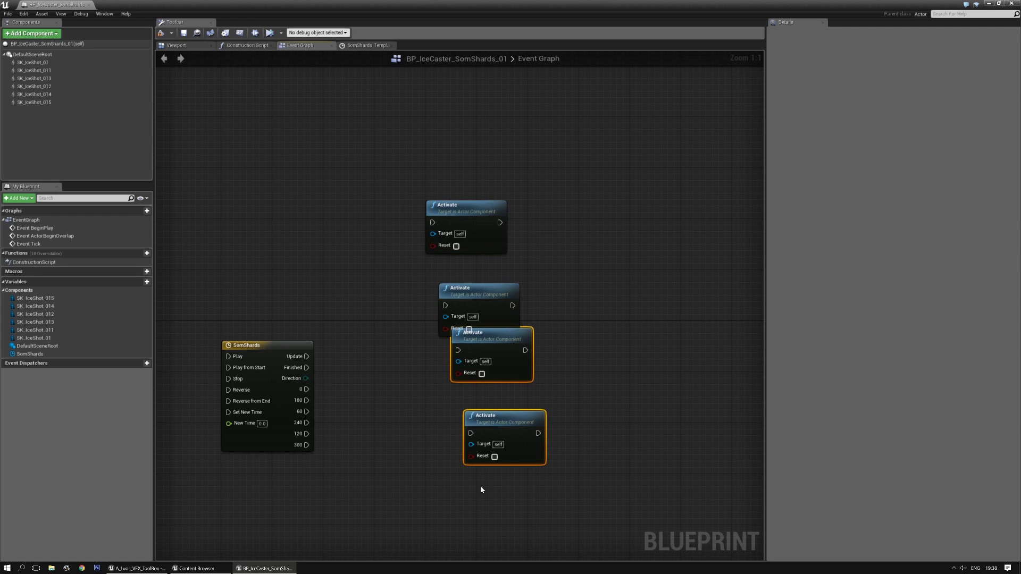
pyautogui.hotkey('ctrl', 'v')
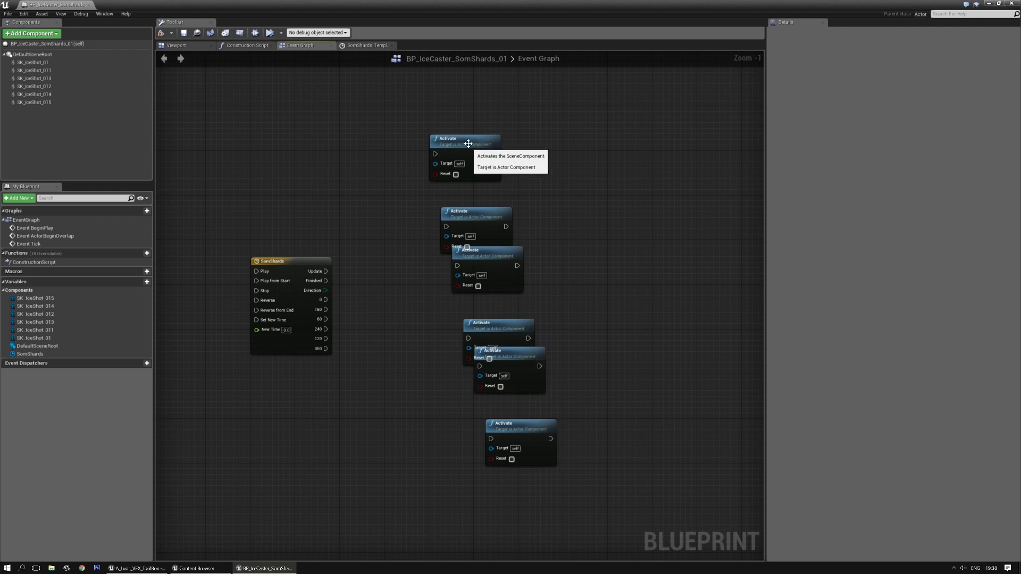
# Arrange the six Activate nodes in one evenly spaced vertical column beside the SomShards timeline node
pyautogui.moveTo(468, 144)
pyautogui.mouseDown()
pyautogui.moveTo(469, 116)
pyautogui.moveTo(467, 155)
pyautogui.mouseUp()
pyautogui.moveTo(466, 207); pyautogui.dragTo(454, 201)
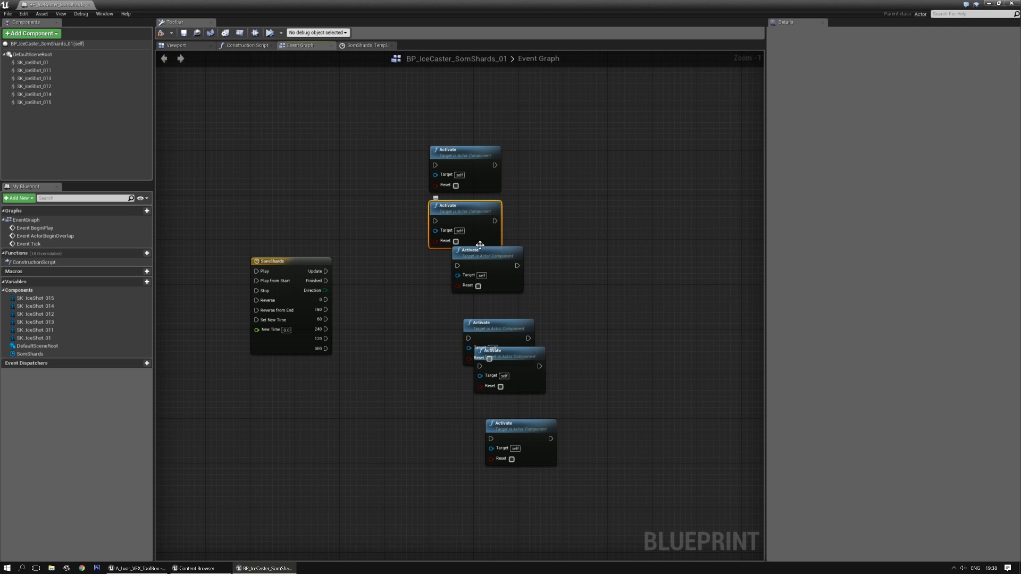
pyautogui.moveTo(486, 258); pyautogui.dragTo(464, 270)
pyautogui.moveTo(511, 326); pyautogui.dragTo(470, 318)
pyautogui.click(529, 338)
pyautogui.moveTo(522, 357); pyautogui.dragTo(473, 386)
pyautogui.moveTo(532, 432); pyautogui.dragTo(477, 439)
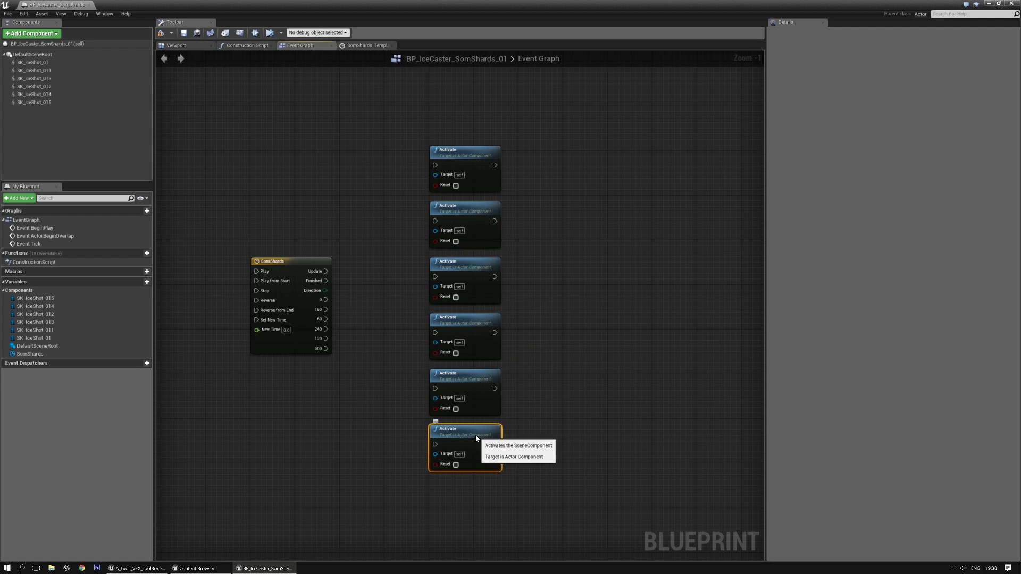
# Add a Play Animation node for SK_IceShot_01 and place it beside the topmost Activate node
pyautogui.rightClick(549, 180)
pyautogui.write('play anima')
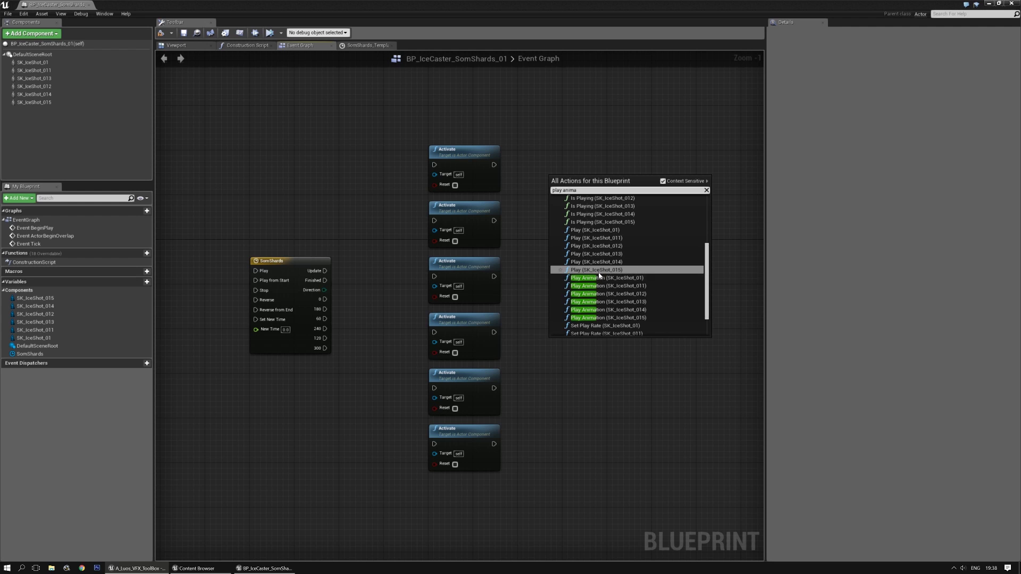
pyautogui.click(600, 277)
pyautogui.moveTo(585, 185); pyautogui.dragTo(603, 289, button='right')
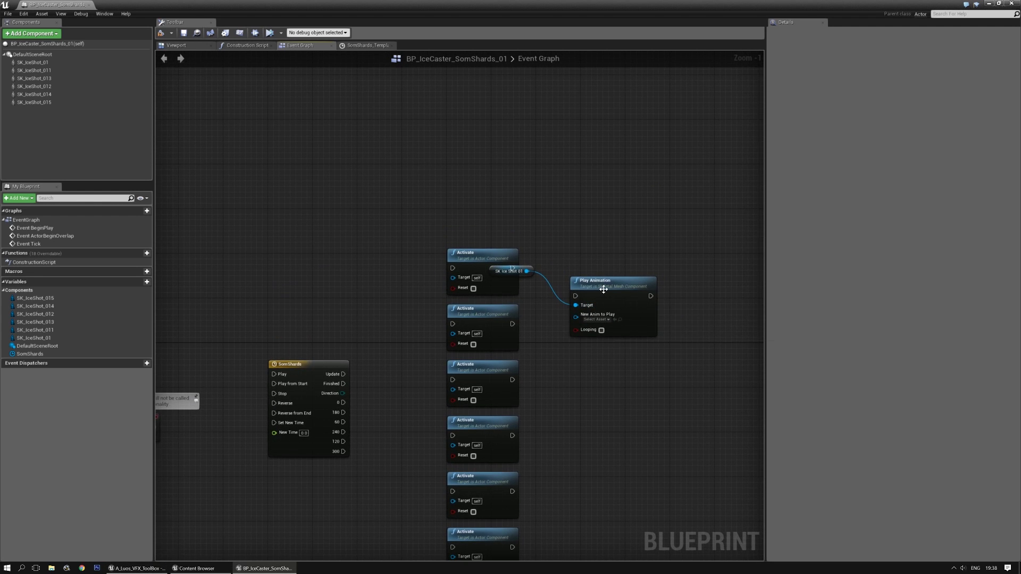
pyautogui.moveTo(584, 281); pyautogui.dragTo(592, 238)
pyautogui.click(592, 238)
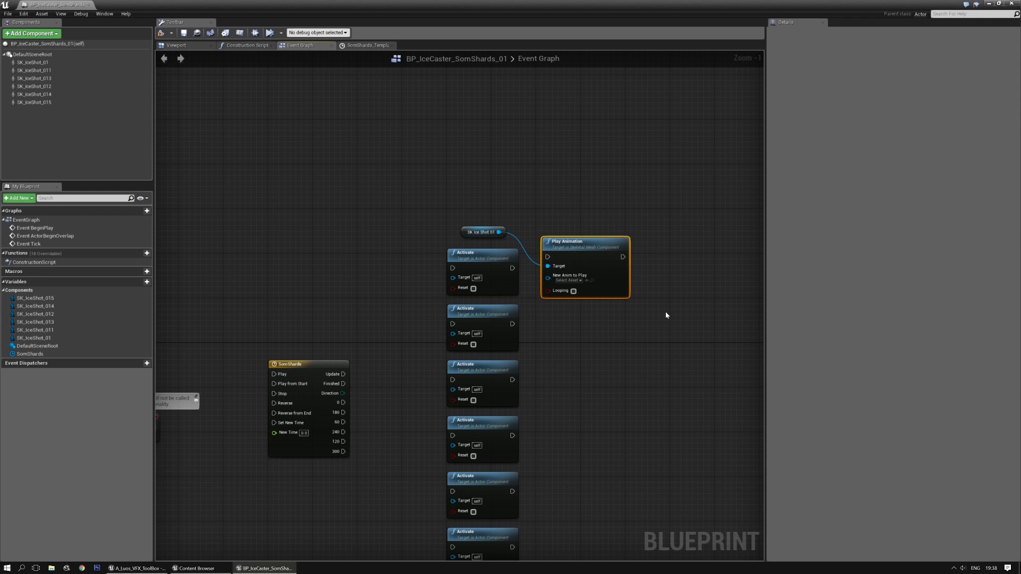
# Paste five copies of the Play Animation node without the component reference beside the Activate column
pyautogui.hotkey('ctrl', 'v')
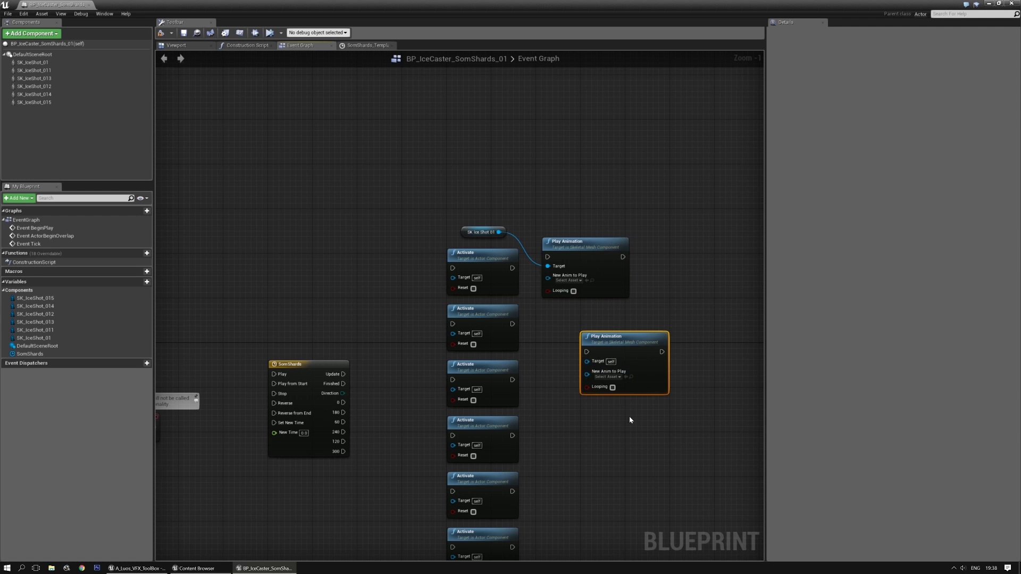
pyautogui.moveTo(615, 466); pyautogui.dragTo(545, 258, button='right')
pyautogui.click(523, 232)
pyautogui.hotkey('ctrl', 'v')
pyautogui.click(520, 323)
pyautogui.hotkey('ctrl', 'v')
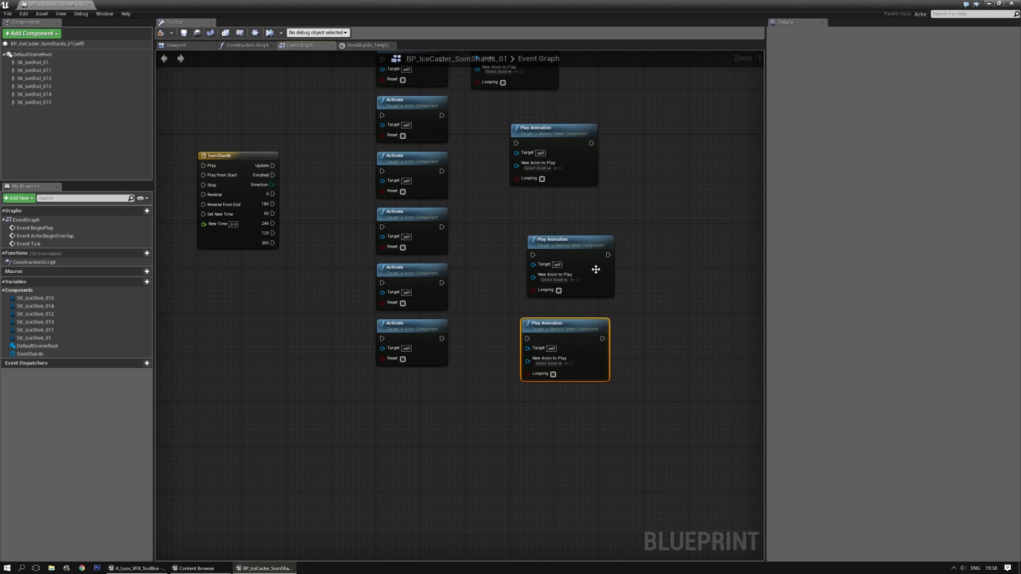
pyautogui.click(554, 397)
pyautogui.hotkey('ctrl', 'v')
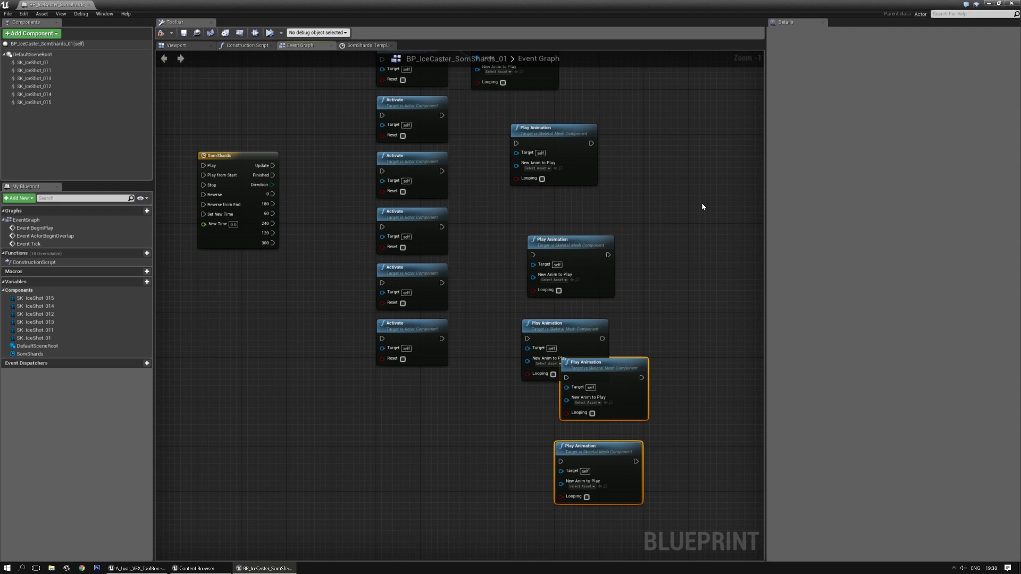
# Position one Play Animation copy directly beneath the first, next to the second Activate node
pyautogui.moveTo(702, 207); pyautogui.dragTo(582, 310, button='right')
pyautogui.click(581, 310)
pyautogui.moveTo(574, 268); pyautogui.dragTo(650, 250, button='right')
pyautogui.moveTo(498, 282); pyautogui.dragTo(544, 208, button='right')
pyautogui.moveTo(590, 214); pyautogui.dragTo(550, 178)
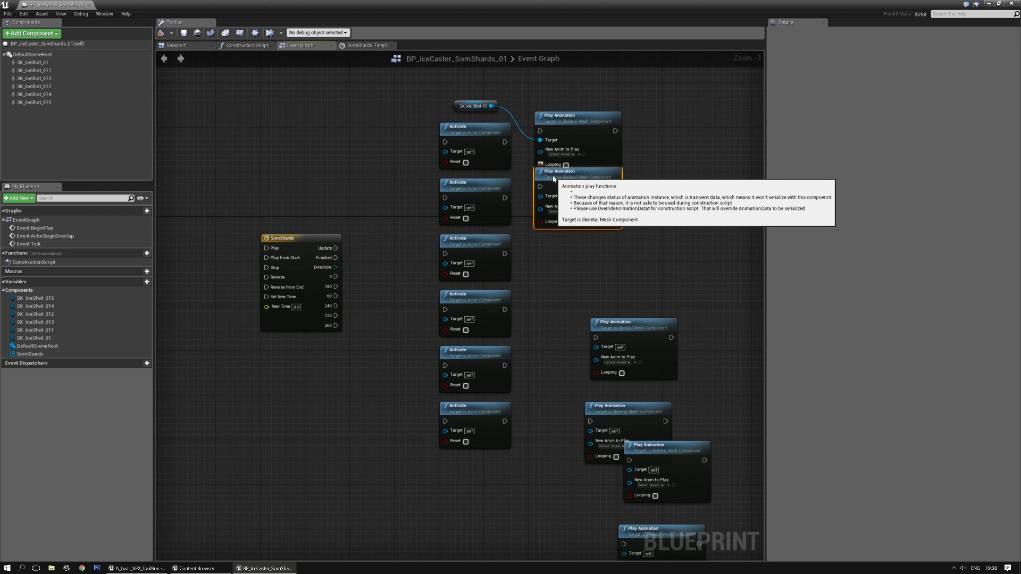
# Increase the vertical spacing between the Activate rows evenly by moving each group of lower nodes three grid steps down
pyautogui.scroll(-2, 410, 252)
pyautogui.moveTo(403, 212); pyautogui.dragTo(624, 492)
pyautogui.press('Down')
pyautogui.press('Down')
pyautogui.press('Down')
pyautogui.moveTo(403, 278); pyautogui.dragTo(649, 444)
pyautogui.press('Down')
pyautogui.press('Down')
pyautogui.press('Down')
pyautogui.moveTo(385, 319); pyautogui.dragTo(659, 515)
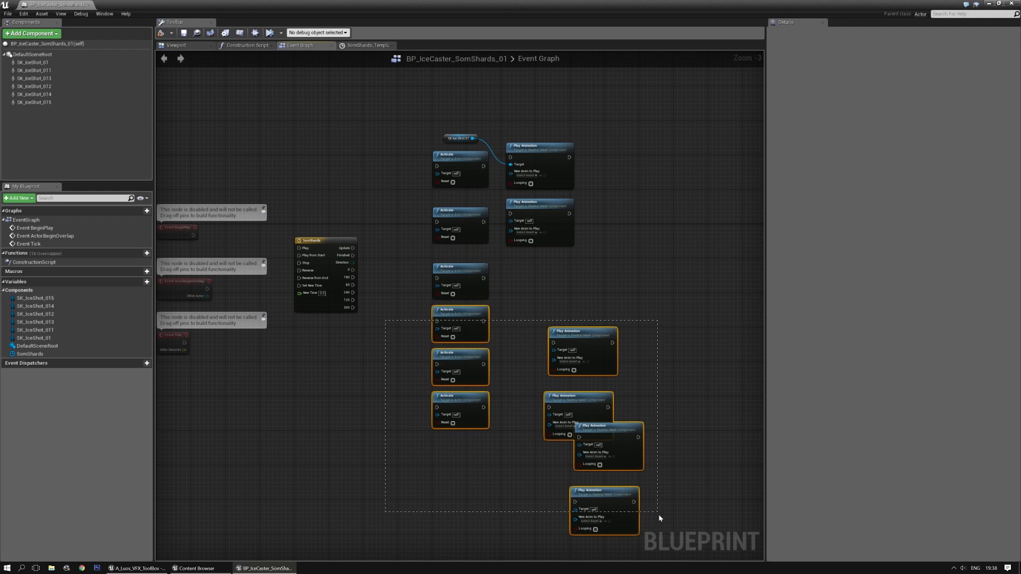
pyautogui.press('Down')
pyautogui.press('Down')
pyautogui.press('Down')
pyautogui.moveTo(375, 380); pyautogui.dragTo(652, 527)
pyautogui.press('Down')
pyautogui.press('Down')
pyautogui.press('Down')
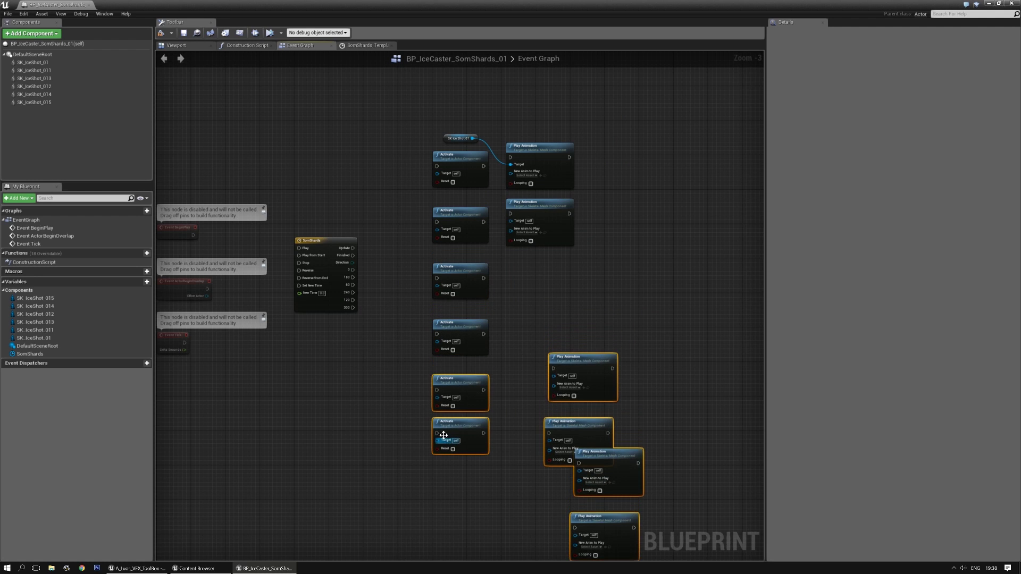
pyautogui.scroll(-1, 397, 425)
pyautogui.moveTo(409, 432); pyautogui.dragTo(576, 520)
pyautogui.press('Down')
pyautogui.press('Down')
pyautogui.press('Down')
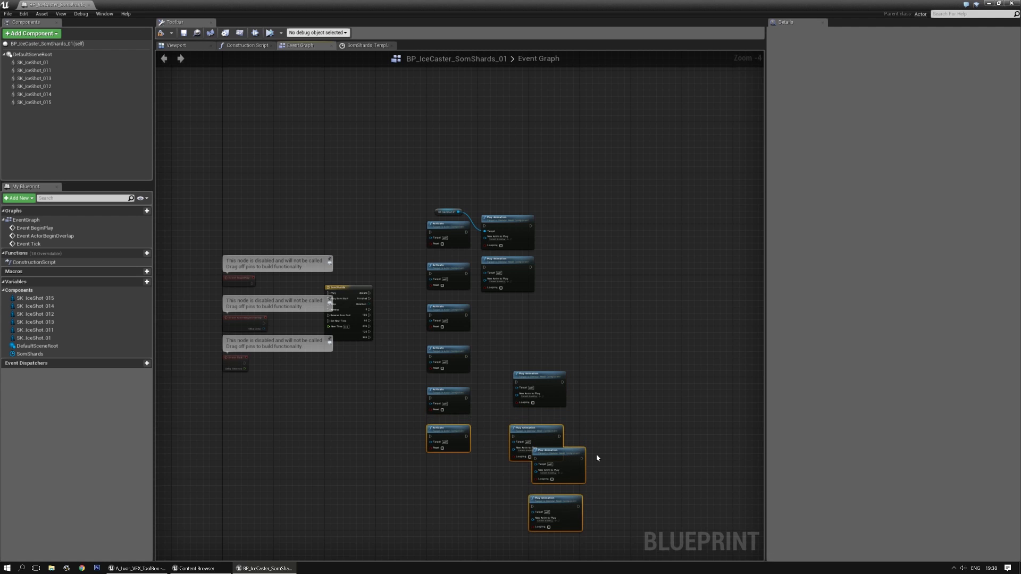
# Line up the remaining four Play Animation nodes in a column beside the third to sixth Activate nodes
pyautogui.click(596, 453)
pyautogui.scroll(4, 510, 363)
pyautogui.moveTo(548, 385); pyautogui.dragTo(478, 238)
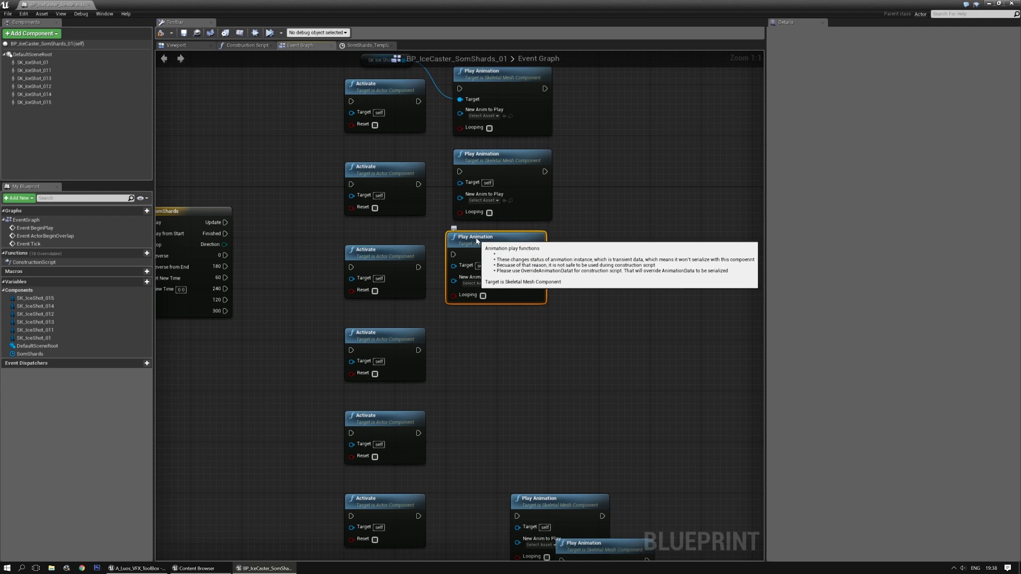
pyautogui.press('Right')
pyautogui.moveTo(598, 398); pyautogui.dragTo(601, 243, button='right')
pyautogui.click(601, 243)
pyautogui.moveTo(553, 346); pyautogui.dragTo(496, 160)
pyautogui.click(582, 289)
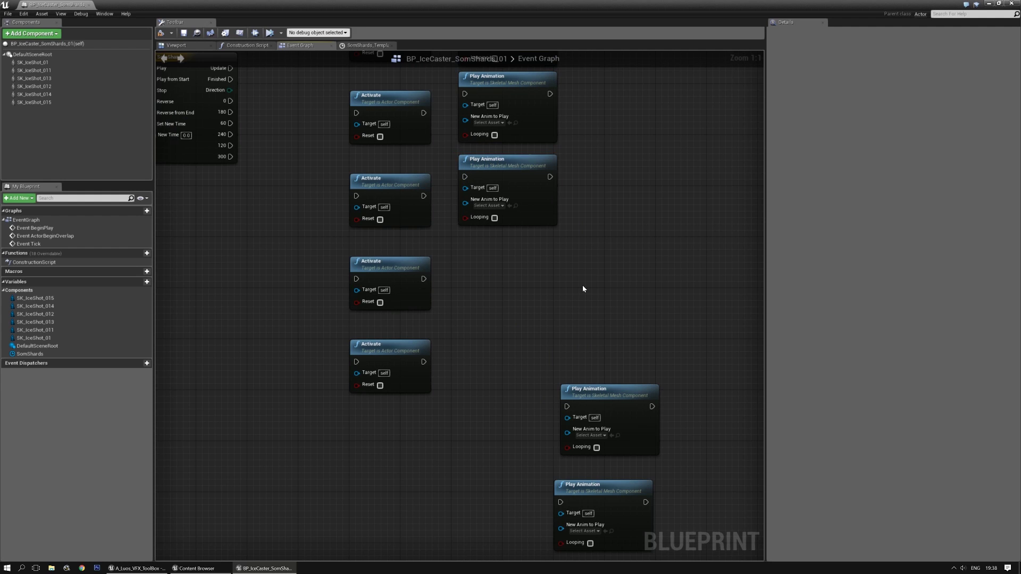
pyautogui.moveTo(610, 394); pyautogui.dragTo(508, 248)
pyautogui.moveTo(591, 484); pyautogui.dragTo(504, 330)
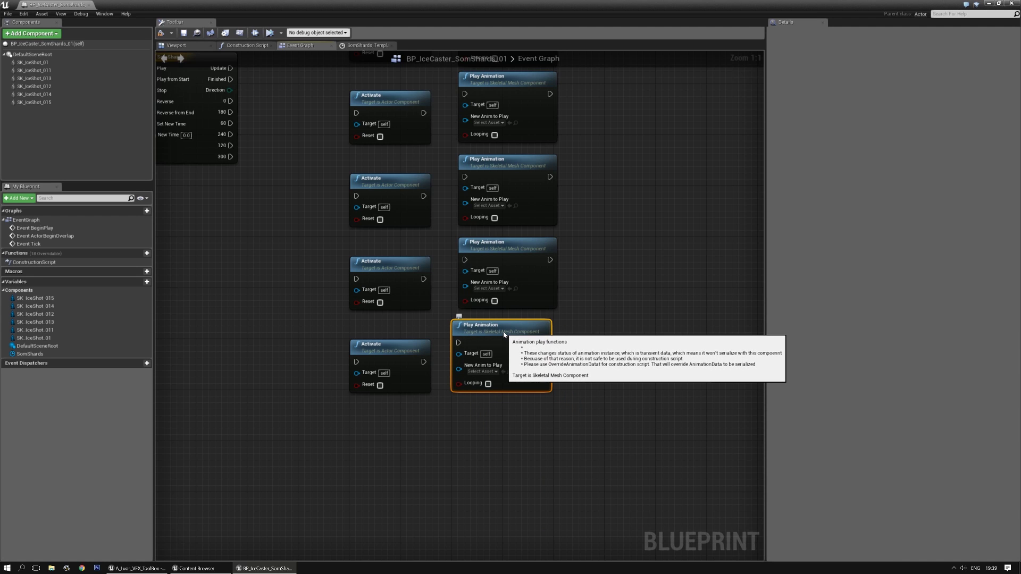
pyautogui.click(629, 275)
# Connect the execution output of each of the six Activate nodes to the Play Animation node in its row
pyautogui.moveTo(629, 275); pyautogui.dragTo(649, 317, button='right')
pyautogui.moveTo(454, 170); pyautogui.dragTo(470, 166)
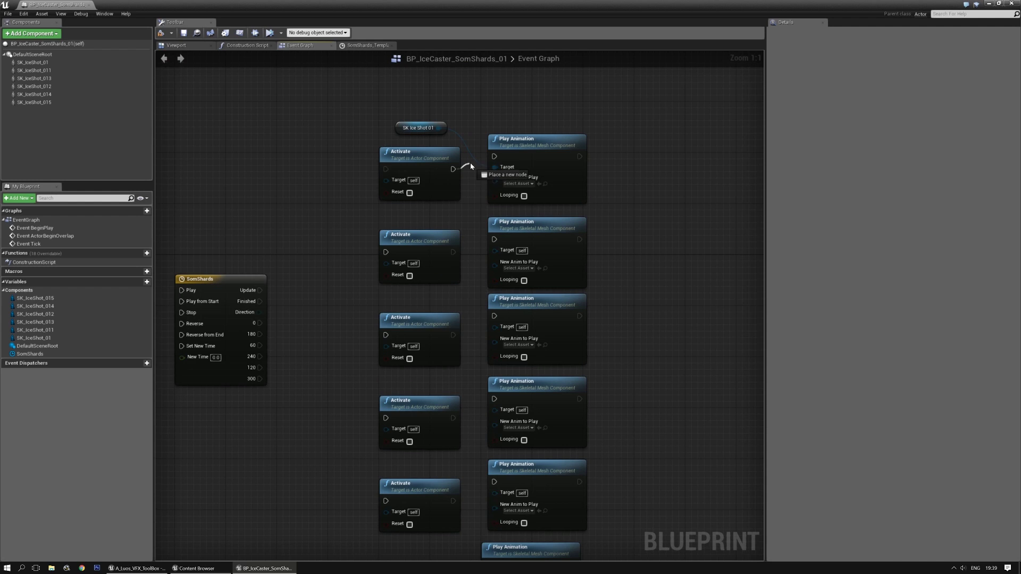
pyautogui.moveTo(453, 253); pyautogui.dragTo(487, 247)
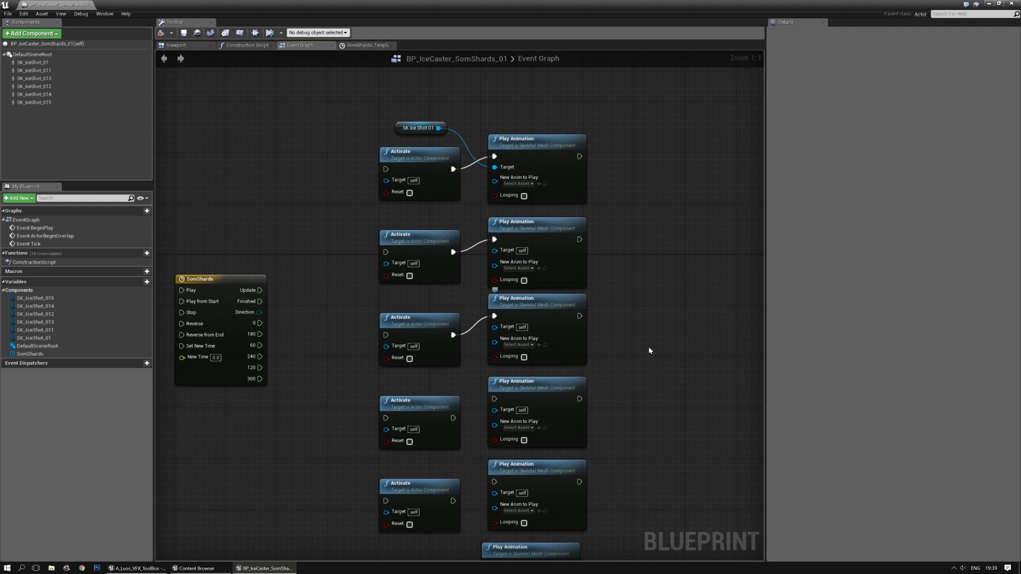
pyautogui.moveTo(534, 241); pyautogui.dragTo(530, 129, button='right')
pyautogui.moveTo(449, 307); pyautogui.dragTo(494, 290)
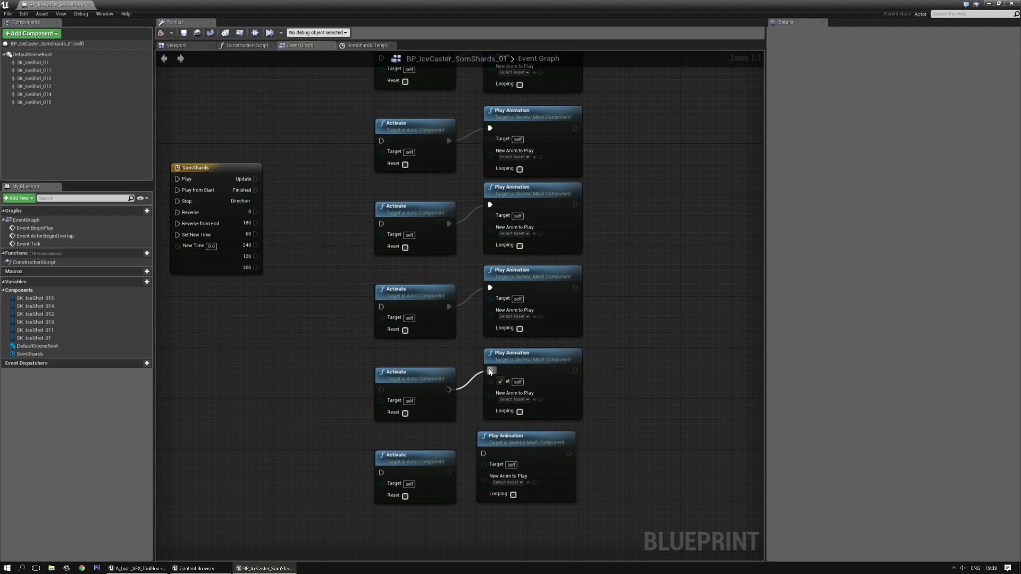
pyautogui.moveTo(449, 473); pyautogui.dragTo(484, 457)
# Place the SK Ice Shot 01 reference to the lower left of the first Activate node and raise all six Activate nodes three grid steps
pyautogui.moveTo(313, 378); pyautogui.dragTo(396, 356, button='right')
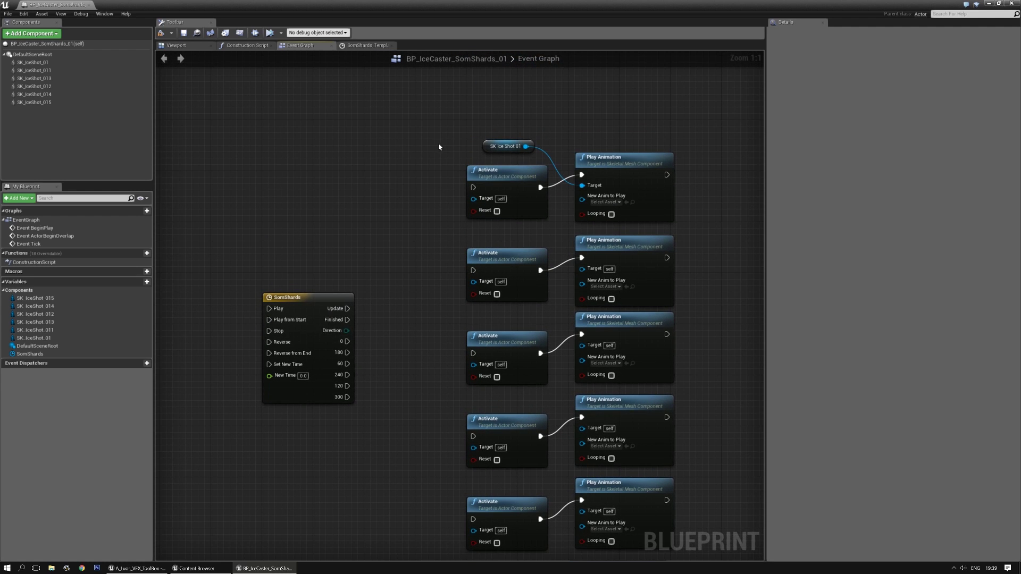
pyautogui.moveTo(491, 149); pyautogui.dragTo(421, 213)
pyautogui.click(518, 121)
pyautogui.scroll(-3, 518, 121)
pyautogui.moveTo(517, 121); pyautogui.dragTo(503, 457)
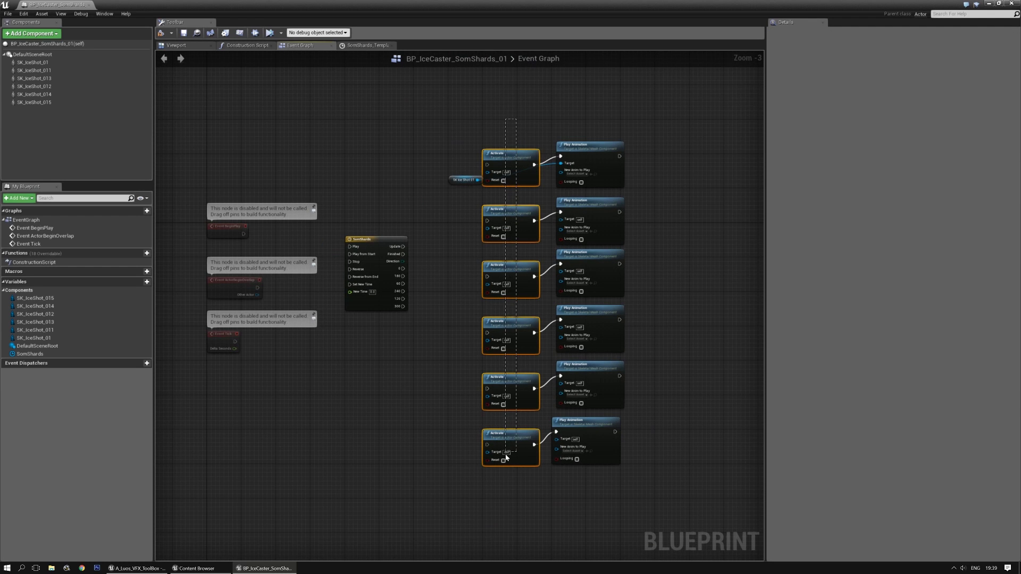
pyautogui.press('Up')
pyautogui.press('Up')
pyautogui.press('Up')
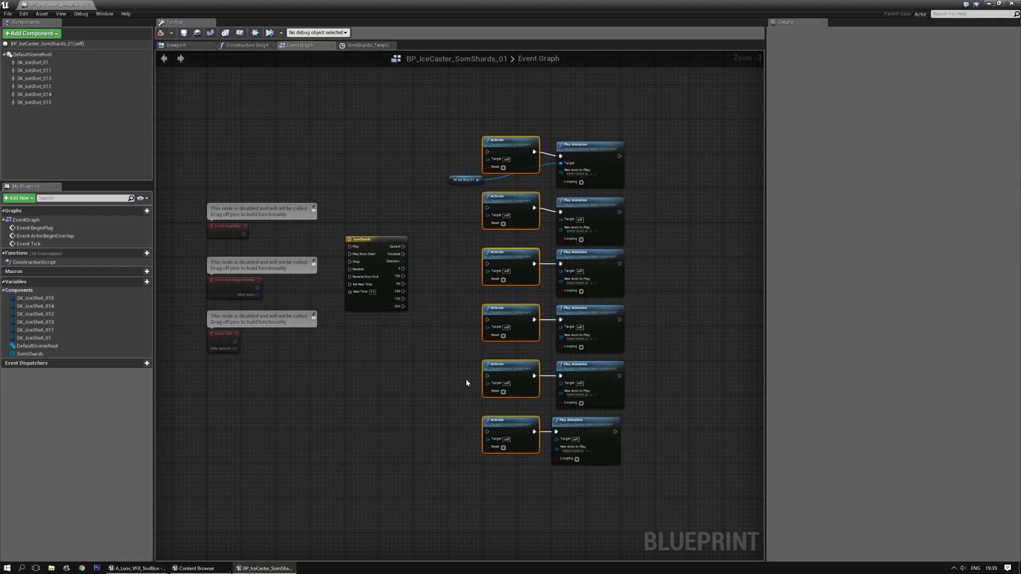
# Lower the first two Activate nodes slightly so their execution wires run straight into the Play Animation nodes
pyautogui.click(464, 311)
pyautogui.moveTo(515, 202); pyautogui.dragTo(515, 206)
pyautogui.moveTo(515, 140); pyautogui.dragTo(515, 145)
# Route the SK Ice Shot 01 wire beneath the first Activate node with a reroute node, and connect the reference to that node's Target
pyautogui.click(414, 139)
pyautogui.scroll(3, 414, 139)
pyautogui.moveTo(454, 162); pyautogui.dragTo(393, 161, button='right')
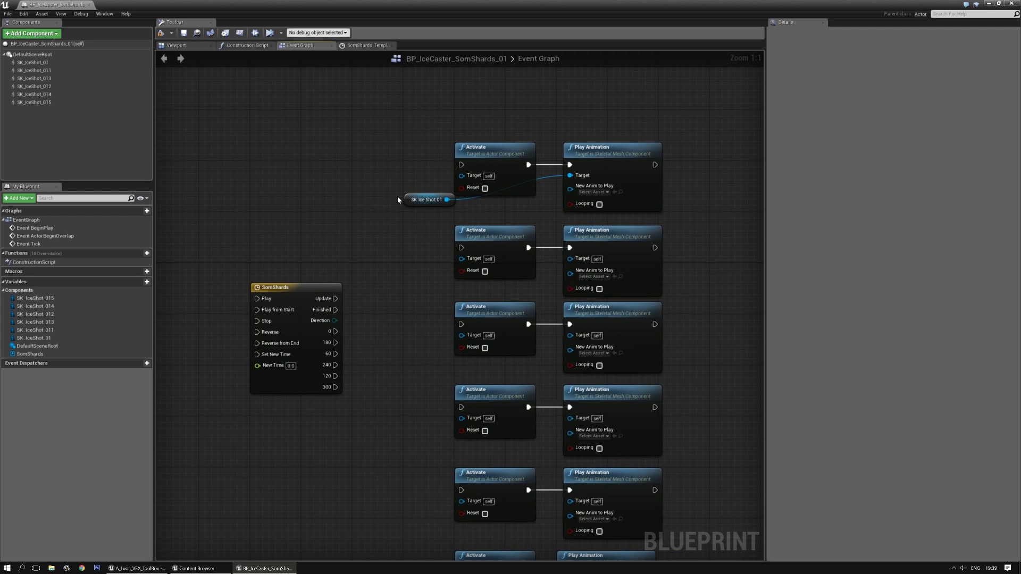
pyautogui.moveTo(408, 201); pyautogui.dragTo(396, 206)
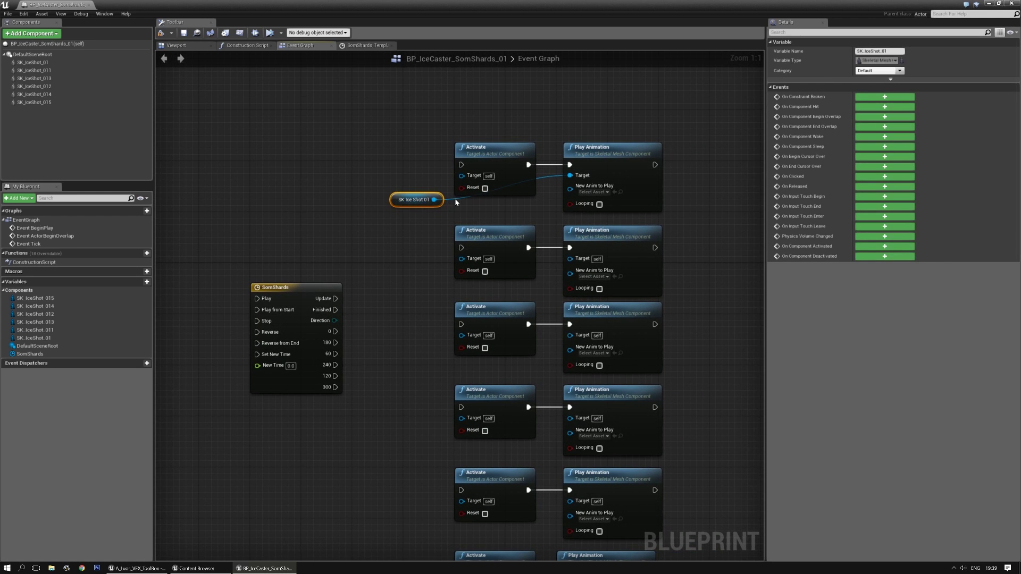
pyautogui.doubleClick(455, 199)
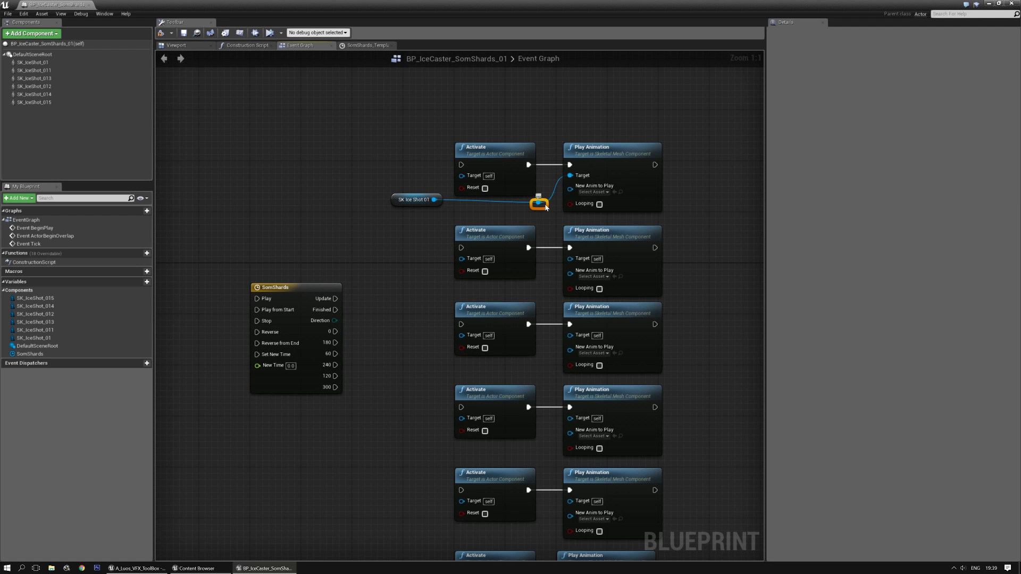
pyautogui.moveTo(439, 200); pyautogui.dragTo(462, 176)
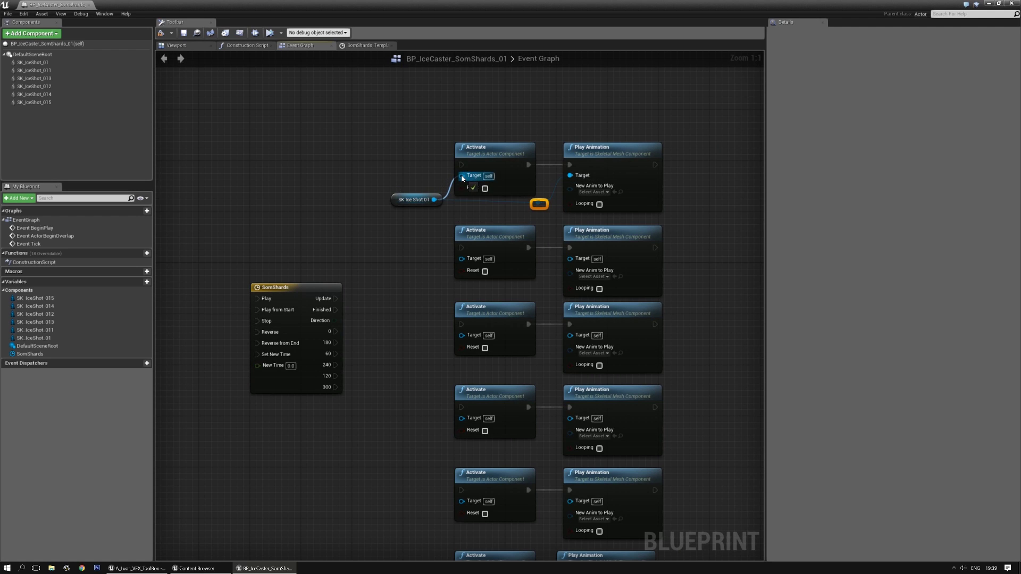
# Set New Anim to Play to SK_IceShot_01_Anim in the first and second Play Animation nodes
pyautogui.moveTo(419, 313); pyautogui.dragTo(421, 281, button='right')
pyautogui.click(596, 160)
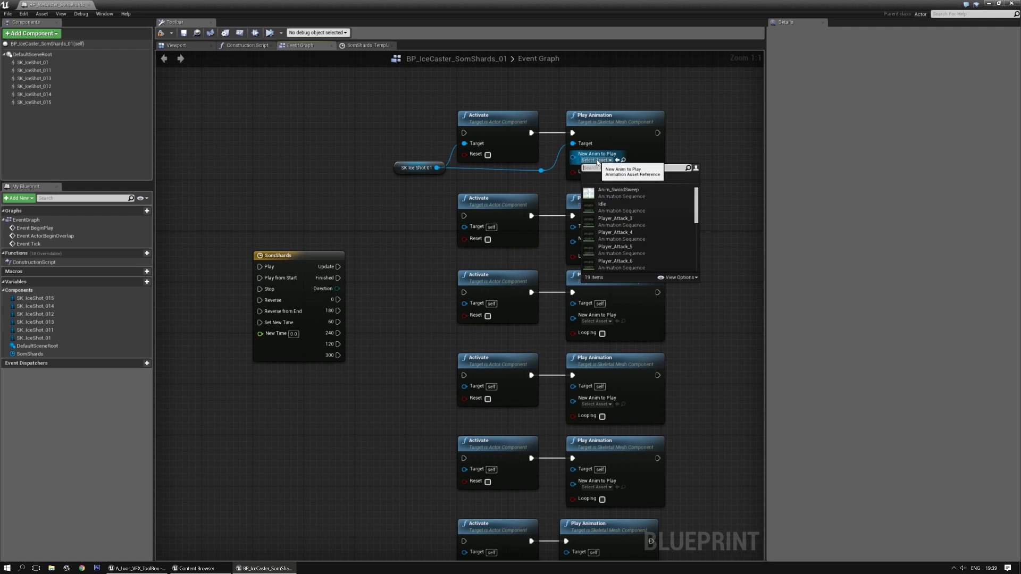
pyautogui.write('ice')
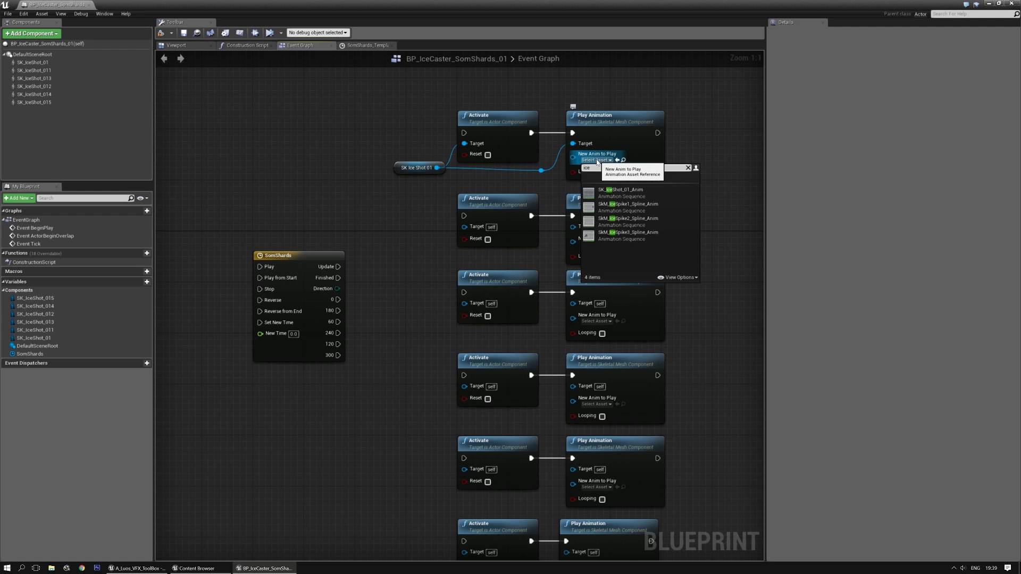
pyautogui.click(617, 193)
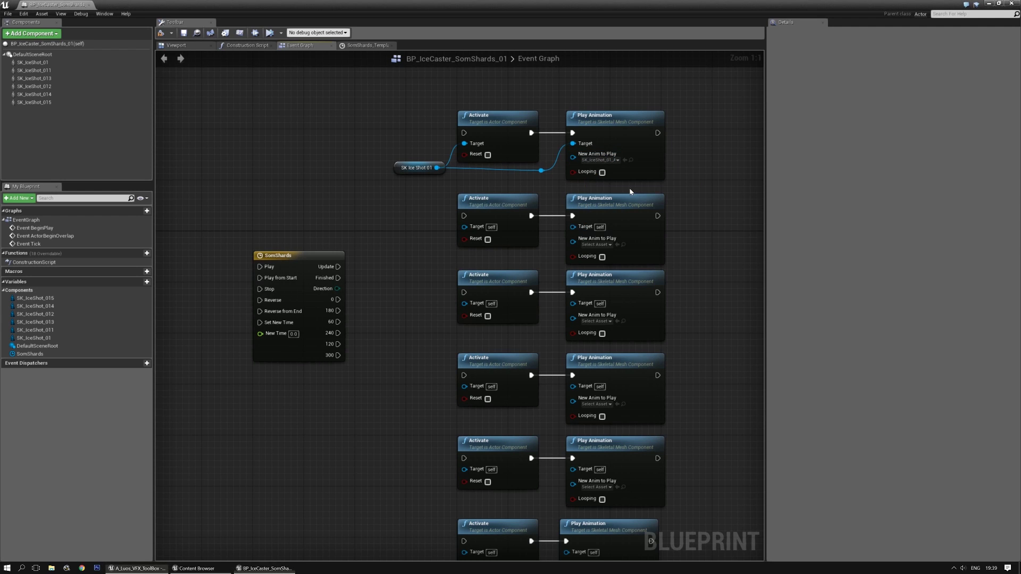
pyautogui.click(595, 244)
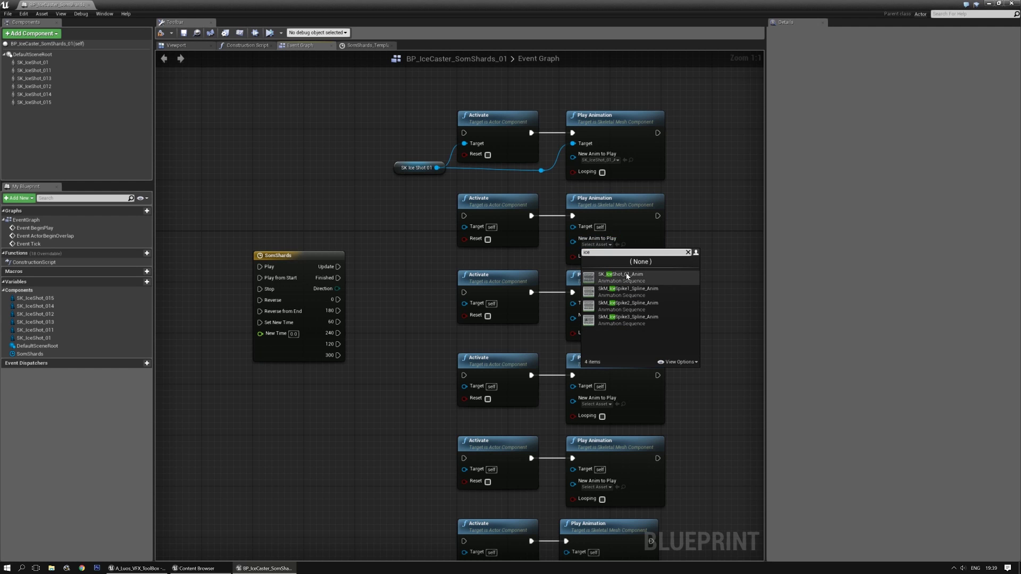
pyautogui.click(630, 276)
# Assign SK_IceShot_01_Anim as New Anim to Play in the third and fourth Play Animation nodes
pyautogui.moveTo(665, 364); pyautogui.dragTo(577, 184, button='right')
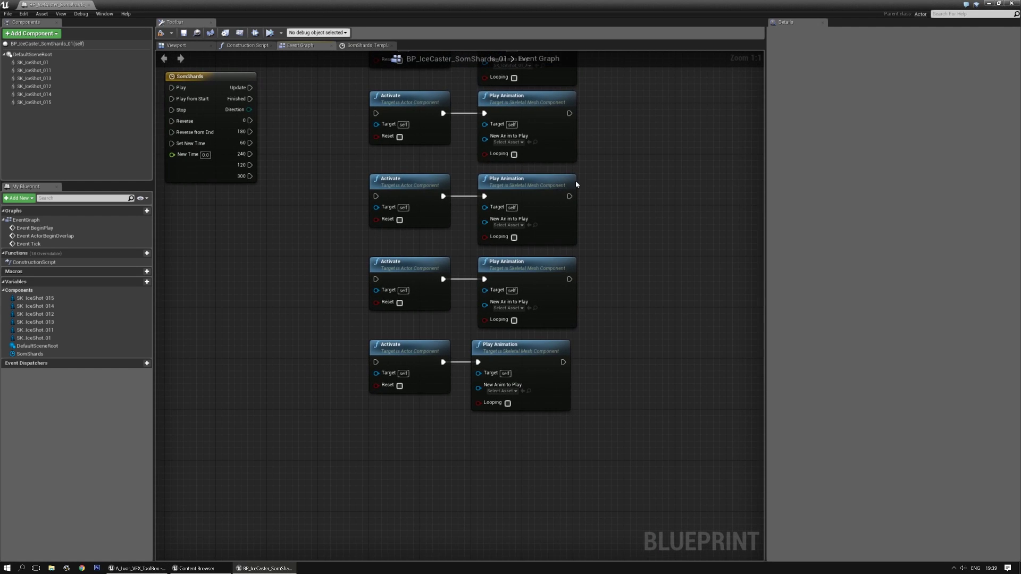
pyautogui.click(515, 142)
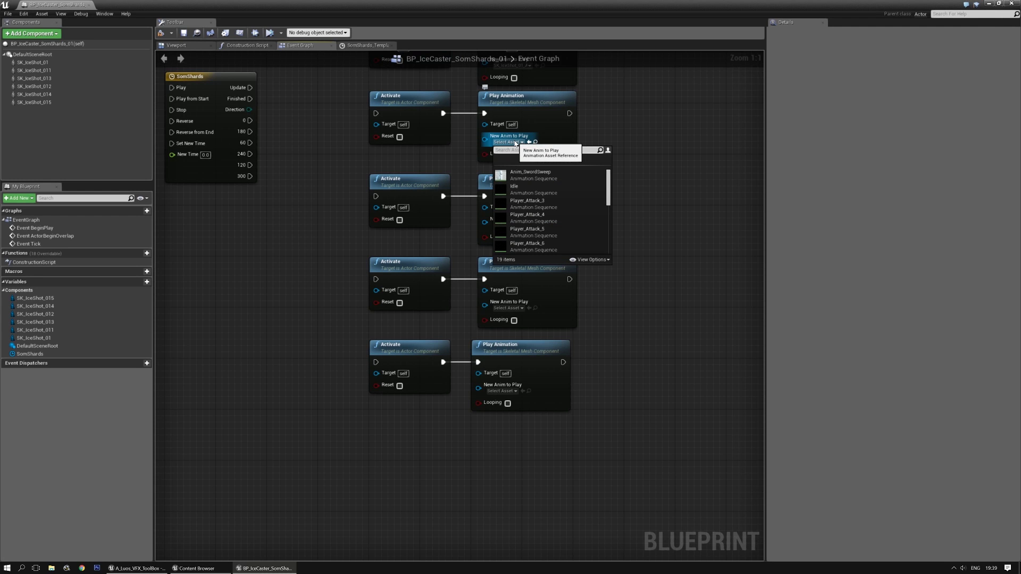
pyautogui.write('ic')
pyautogui.click(526, 176)
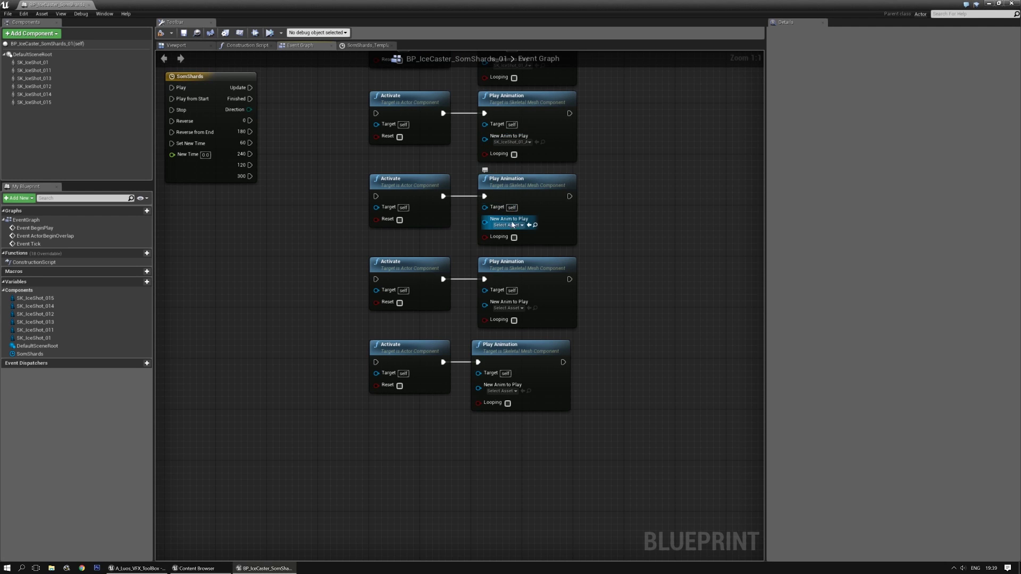
pyautogui.click(512, 225)
pyautogui.write('ice')
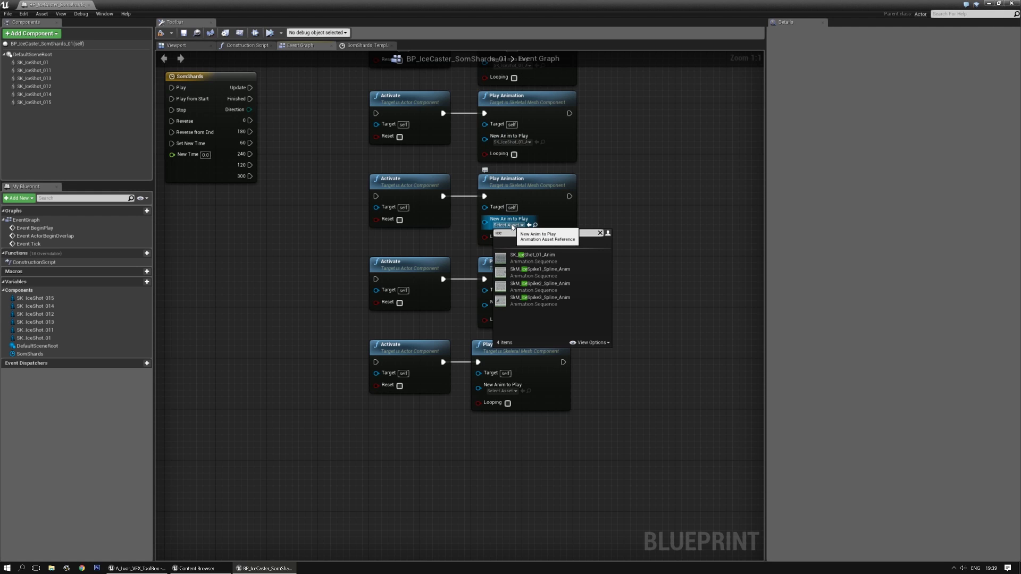
pyautogui.click(526, 258)
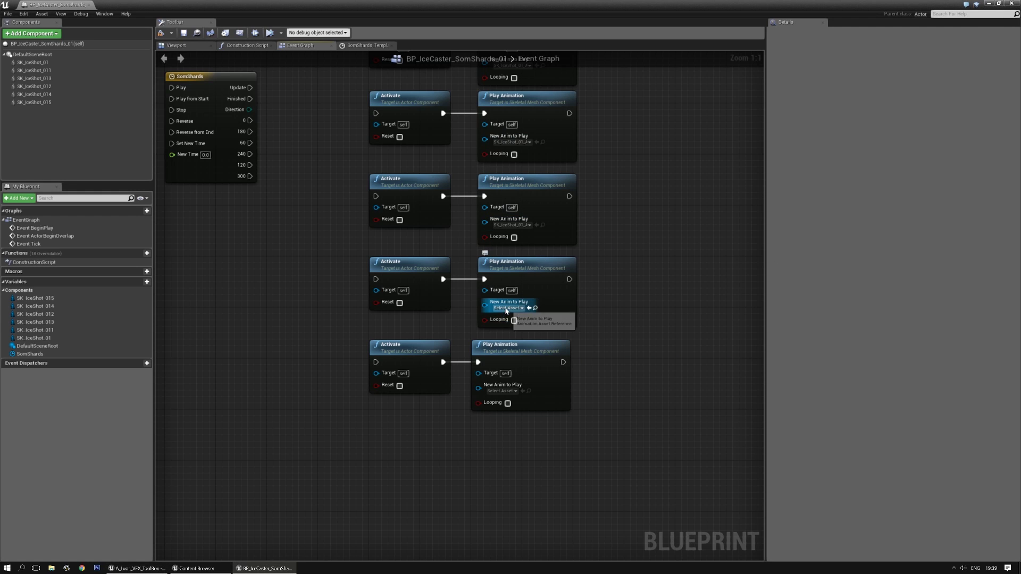
# Choose SK_IceShot_01_Anim as New Anim to Play in the fifth and sixth Play Animation nodes
pyautogui.click(506, 308)
pyautogui.write('ice')
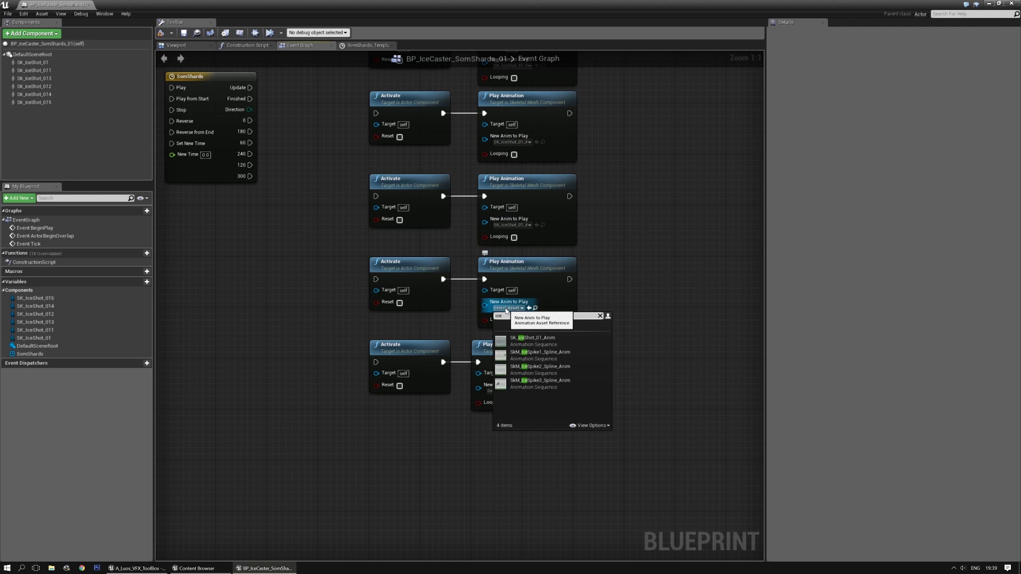
pyautogui.click(527, 341)
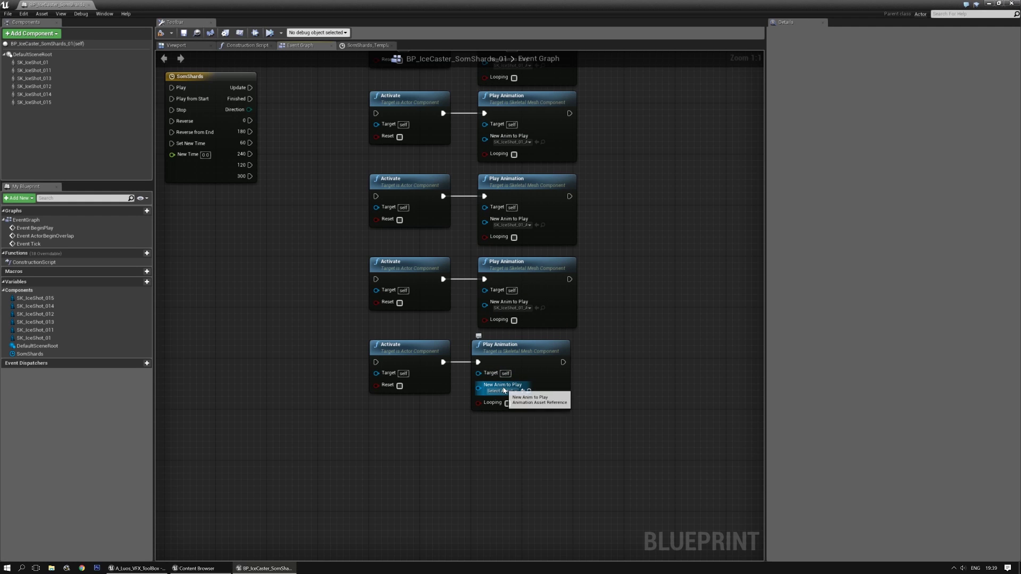
pyautogui.click(502, 392)
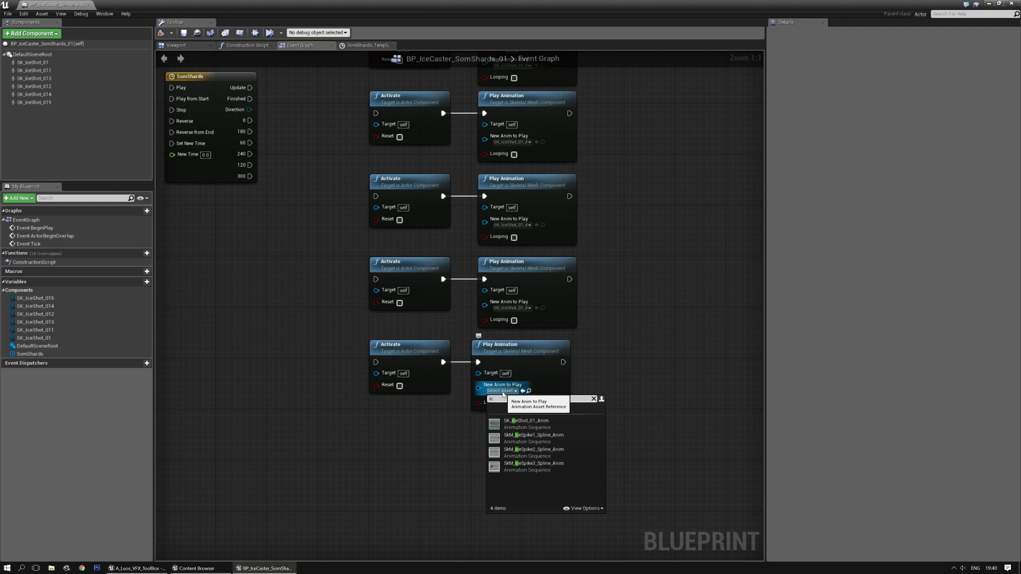
pyautogui.click(513, 424)
# Add component references for SK_IceShot_011, 013, 012, 014 and 015 beside the second to sixth Activate nodes, in that order
pyautogui.moveTo(336, 188); pyautogui.dragTo(467, 278, button='right')
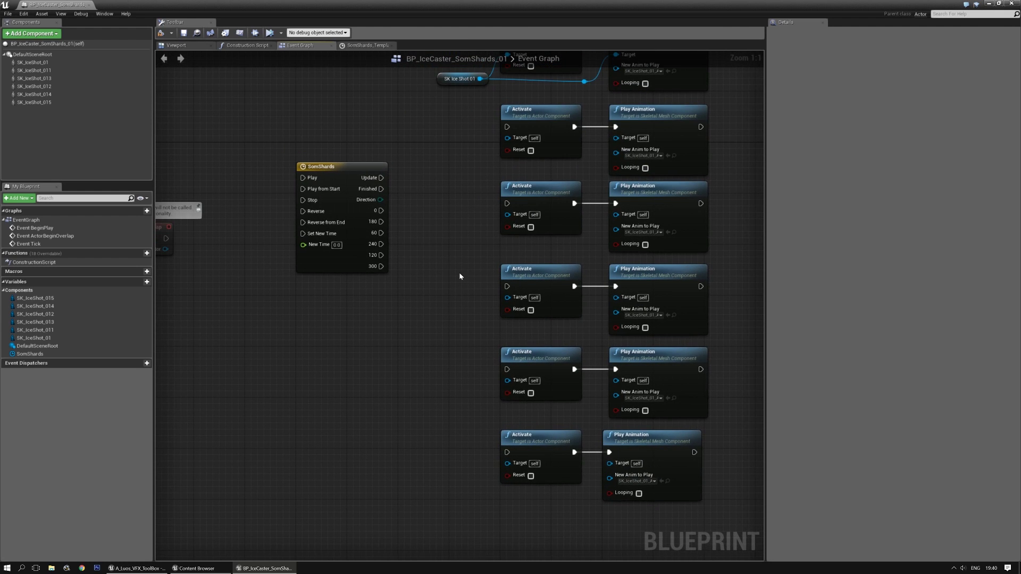
pyautogui.moveTo(485, 196); pyautogui.dragTo(481, 259, button='right')
pyautogui.moveTo(46, 70); pyautogui.dragTo(432, 206)
pyautogui.moveTo(45, 79); pyautogui.dragTo(450, 276)
pyautogui.moveTo(449, 404); pyautogui.dragTo(401, 296, button='right')
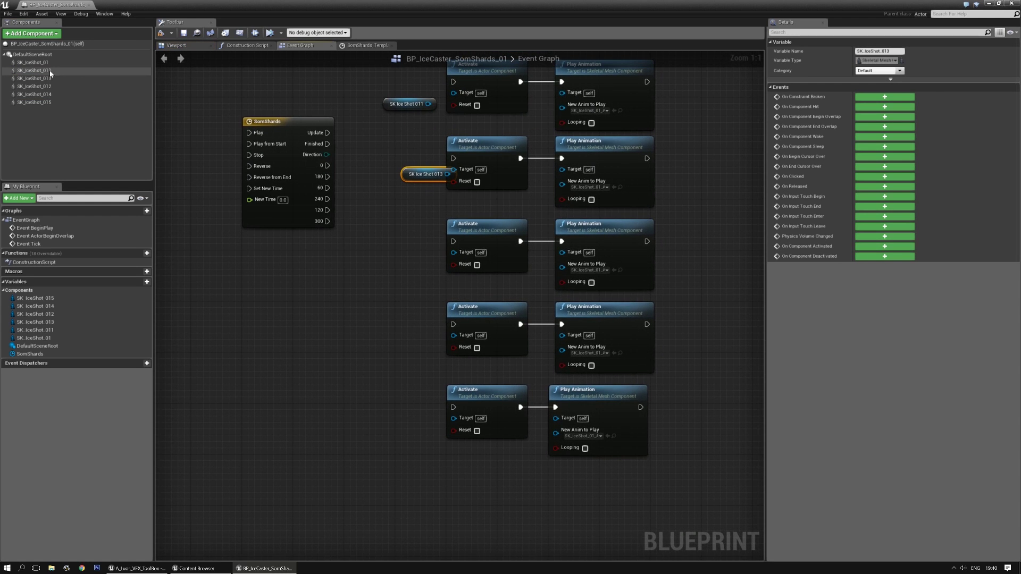
pyautogui.moveTo(34, 87); pyautogui.dragTo(388, 238)
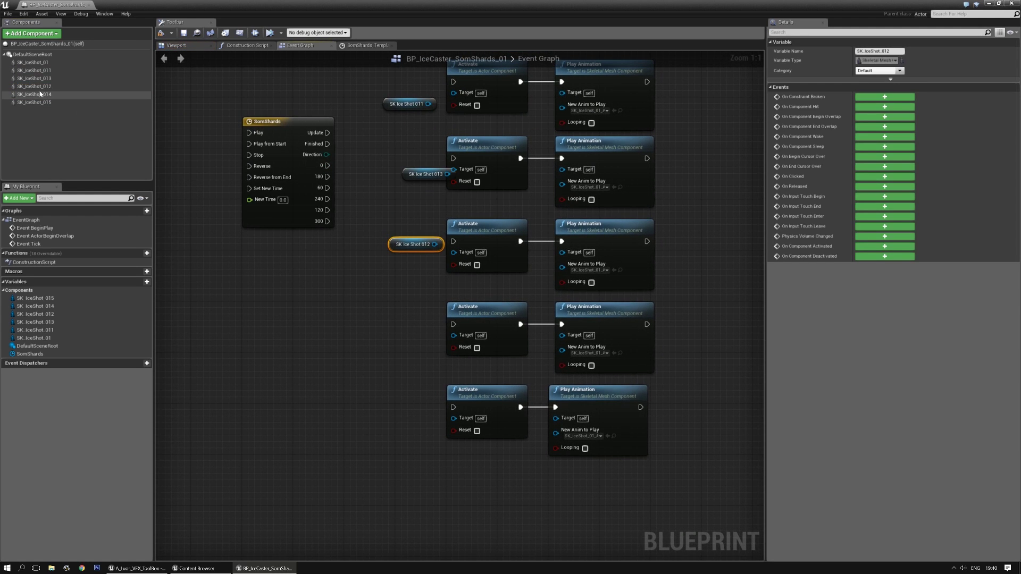
pyautogui.moveTo(40, 94); pyautogui.dragTo(382, 315)
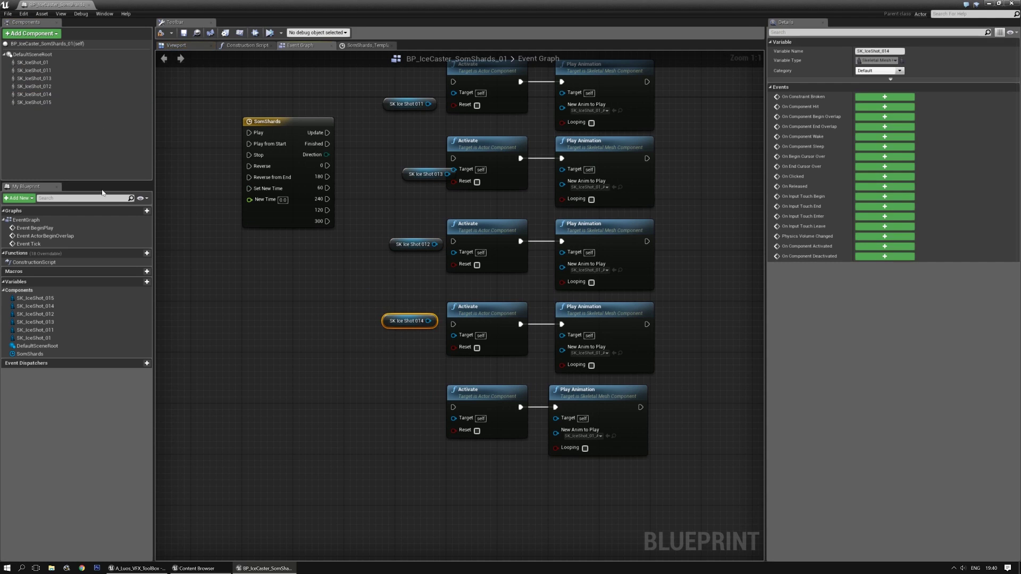
pyautogui.moveTo(32, 102); pyautogui.dragTo(376, 410)
pyautogui.click(357, 302)
# Connect the SK Ice Shot 011 and 013 references to the Activate and Play Animation Targets in the second and third rows
pyautogui.moveTo(365, 220); pyautogui.dragTo(360, 368, button='right')
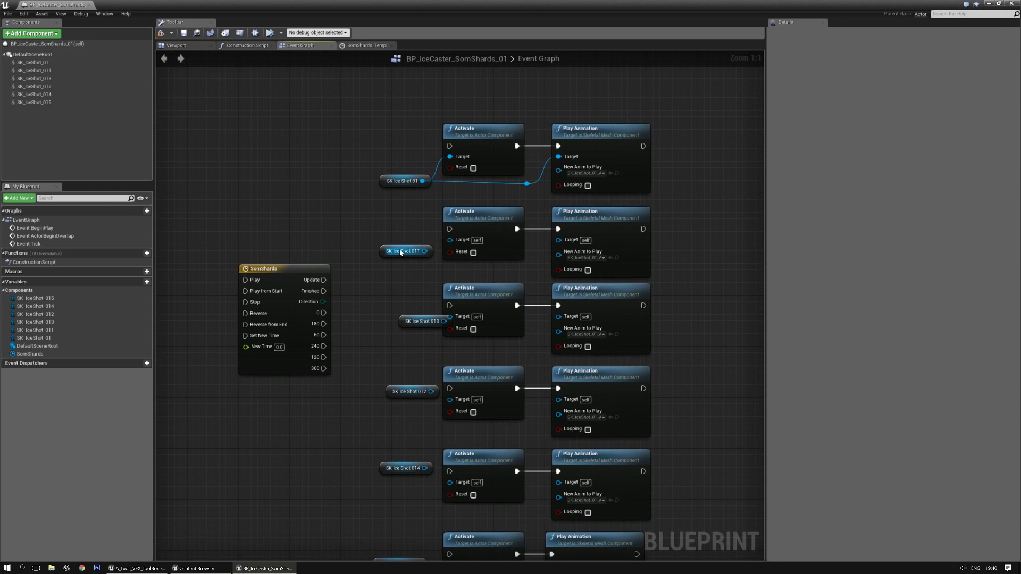
pyautogui.moveTo(424, 251); pyautogui.dragTo(559, 240)
pyautogui.moveTo(440, 322); pyautogui.dragTo(448, 257, button='right')
pyautogui.moveTo(433, 257); pyautogui.dragTo(566, 253)
pyautogui.click(430, 215)
pyautogui.moveTo(463, 251); pyautogui.dragTo(567, 251)
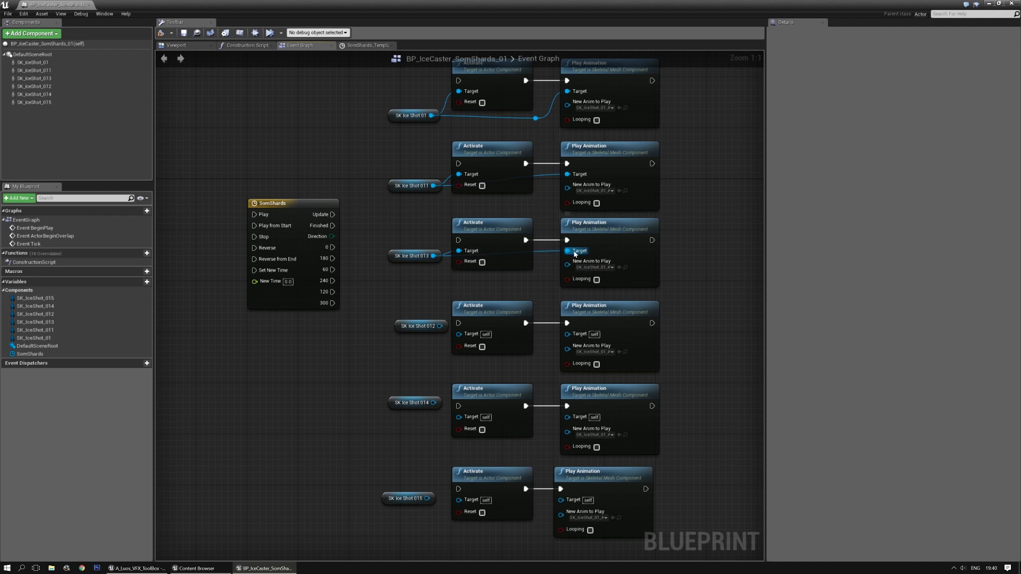
# Wire the SK Ice Shot 012, 014 and 015 references to the Activate and Play Animation Targets in the last three rows
pyautogui.moveTo(416, 306); pyautogui.dragTo(397, 247, button='right')
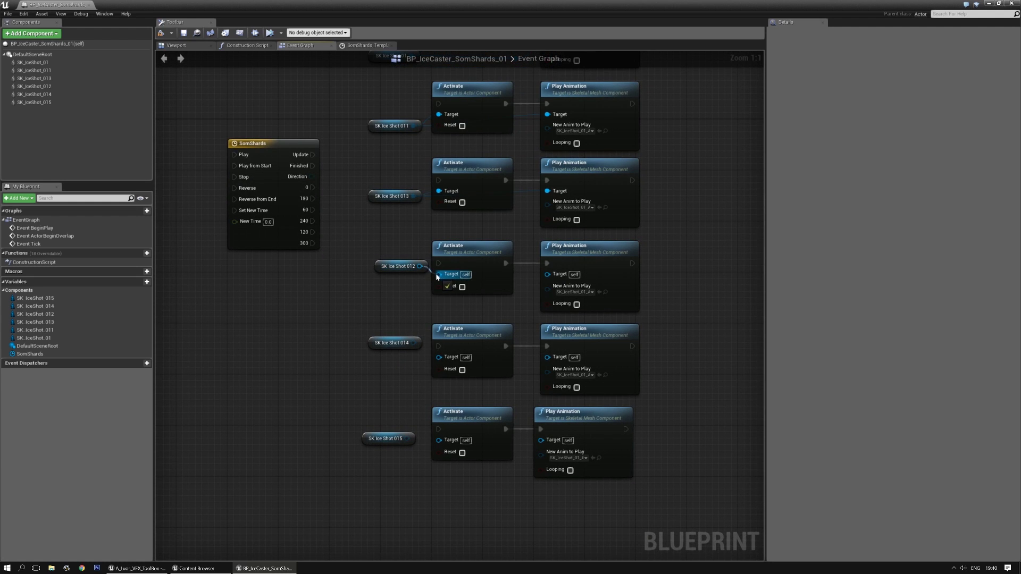
pyautogui.moveTo(421, 267); pyautogui.dragTo(429, 268)
pyautogui.moveTo(541, 272); pyautogui.dragTo(546, 274)
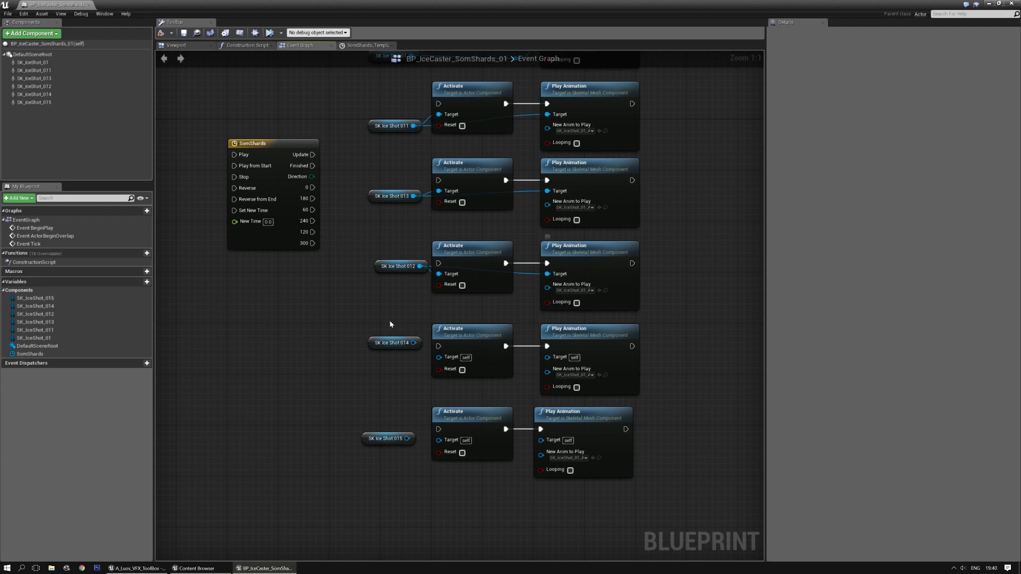
pyautogui.moveTo(424, 344); pyautogui.dragTo(378, 272, button='right')
pyautogui.moveTo(366, 270); pyautogui.dragTo(501, 284)
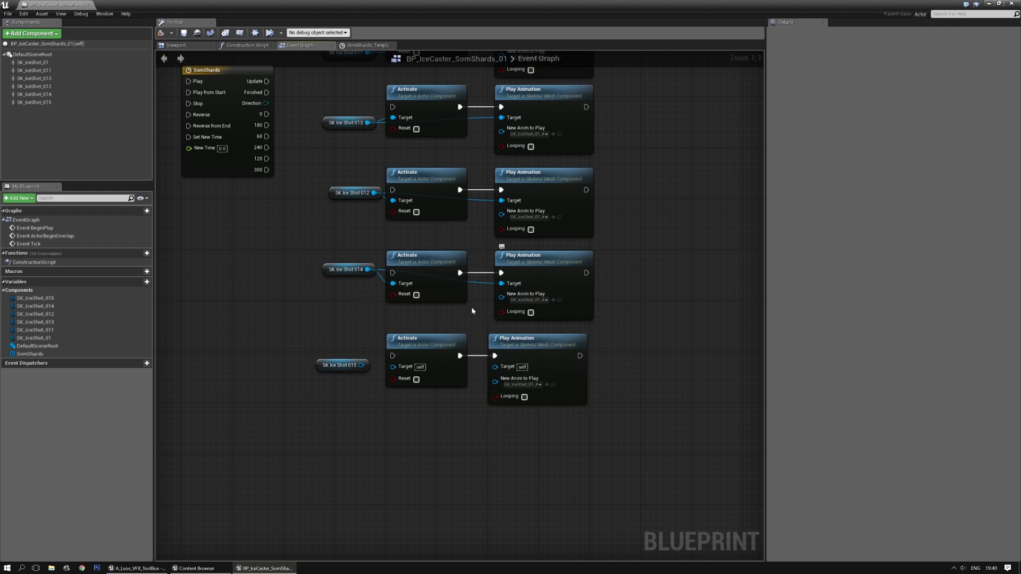
pyautogui.moveTo(368, 363); pyautogui.dragTo(495, 367)
pyautogui.click(363, 367)
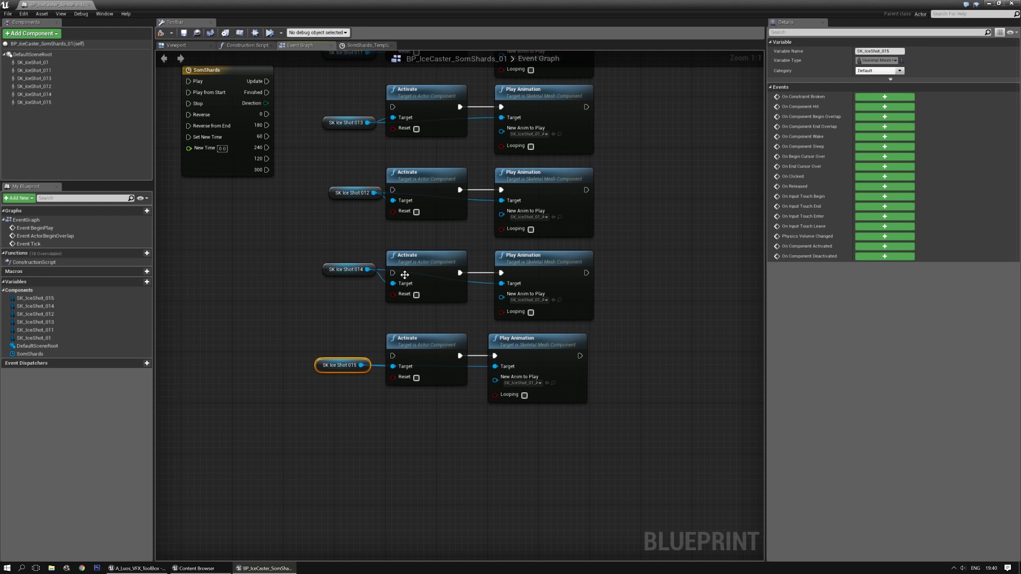
# Route the SK Ice Shot 014 and 015 wires beneath their Activate nodes with reroute nodes, and lower both references to match
pyautogui.click(382, 285)
pyautogui.doubleClick(481, 283)
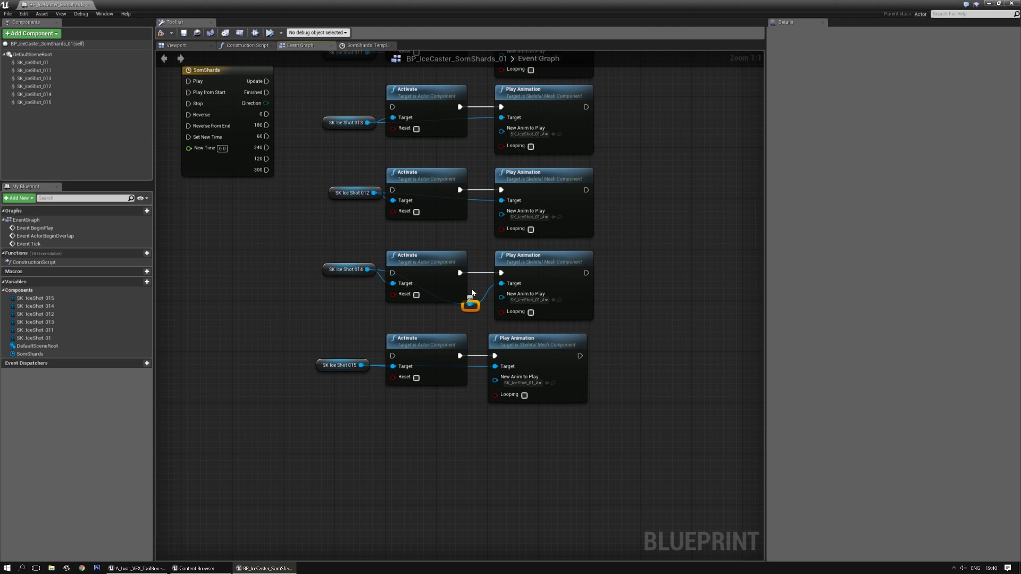
pyautogui.scroll(-2, 472, 292)
pyautogui.moveTo(617, 269); pyautogui.dragTo(660, 300, button='right')
pyautogui.scroll(2, 659, 300)
pyautogui.moveTo(323, 302); pyautogui.dragTo(318, 345)
pyautogui.moveTo(475, 352); pyautogui.dragTo(466, 349)
pyautogui.click(471, 445)
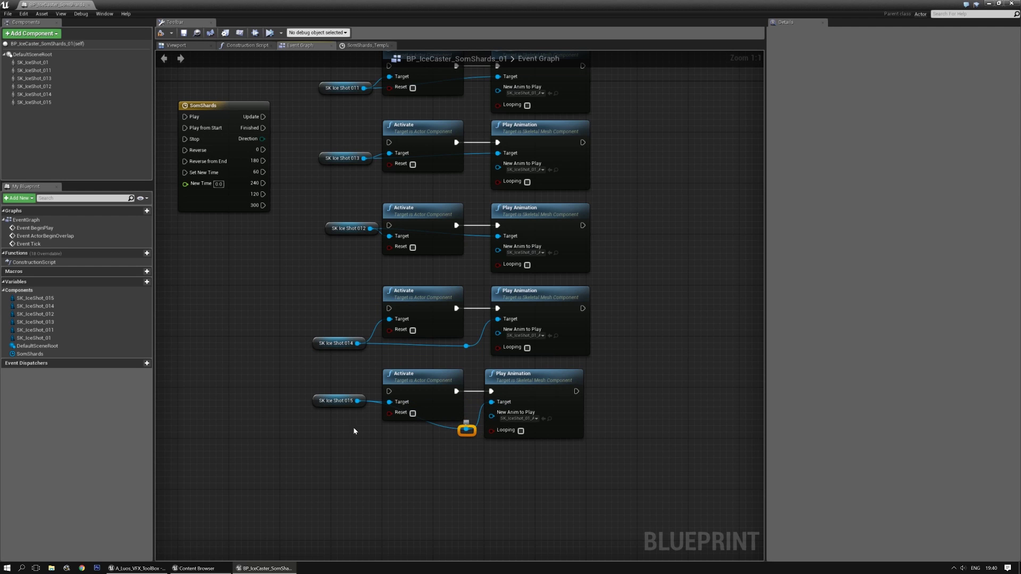
pyautogui.moveTo(318, 401); pyautogui.dragTo(319, 439)
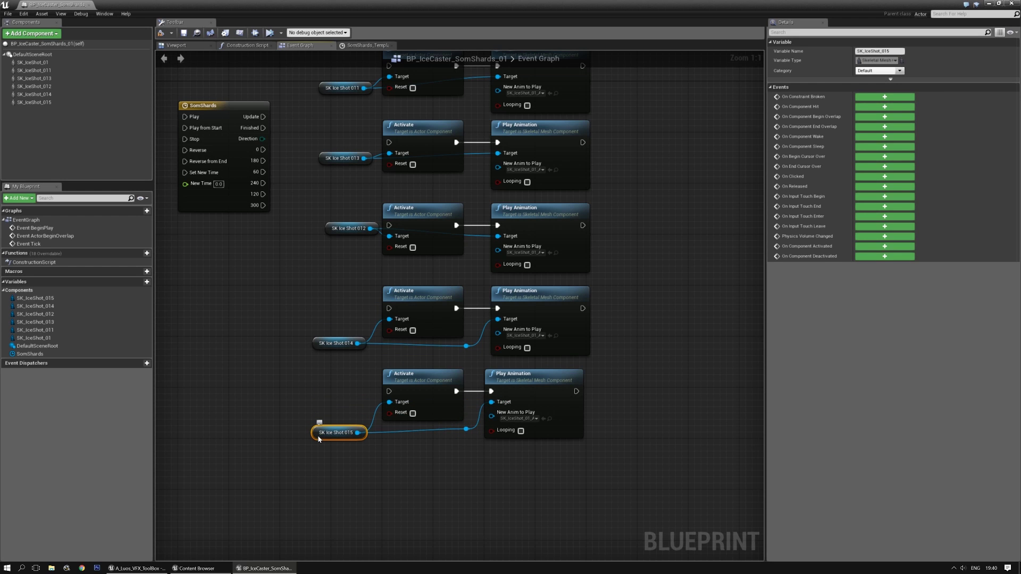
# Route the SK Ice Shot 012 wire beneath its Activate node with a reroute node, and lower the reference to match
pyautogui.moveTo(319, 310); pyautogui.dragTo(289, 411, button='right')
pyautogui.click(299, 382)
pyautogui.doubleClick(449, 335)
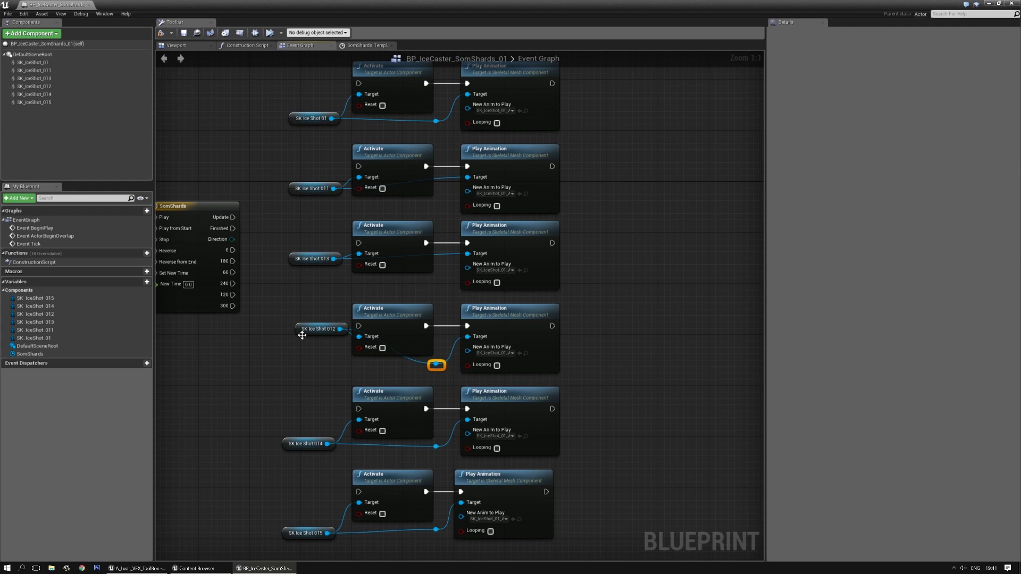
pyautogui.moveTo(302, 336); pyautogui.dragTo(303, 367)
pyautogui.moveTo(328, 312); pyautogui.dragTo(318, 368, button='right')
# Add a reroute node to the SK Ice Shot 013 wire below its Activate node, and lower the reference to the same height
pyautogui.click(331, 336)
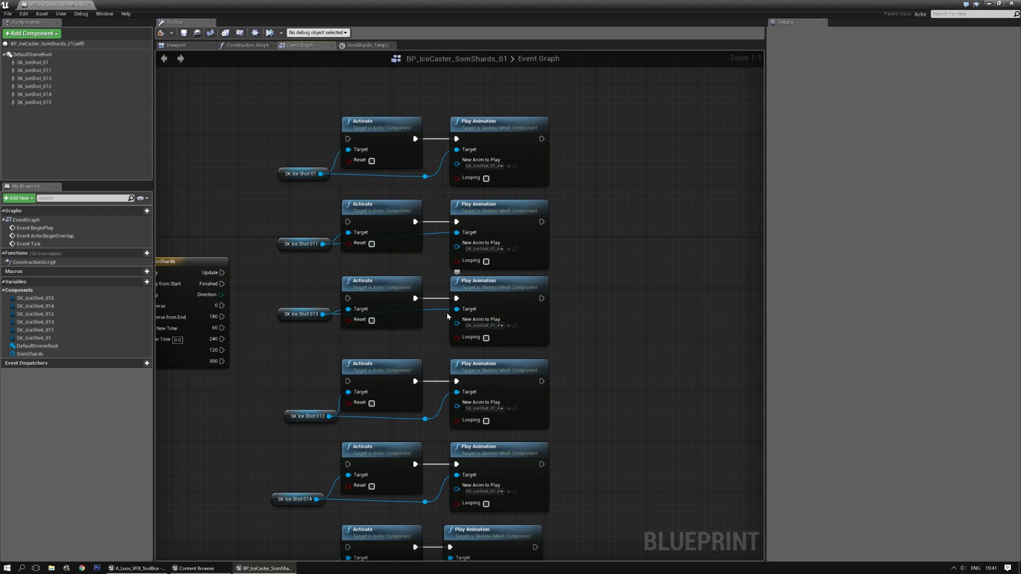
pyautogui.doubleClick(432, 309)
pyautogui.moveTo(439, 318); pyautogui.dragTo(427, 346)
pyautogui.click(315, 334)
pyautogui.moveTo(290, 319); pyautogui.dragTo(291, 340)
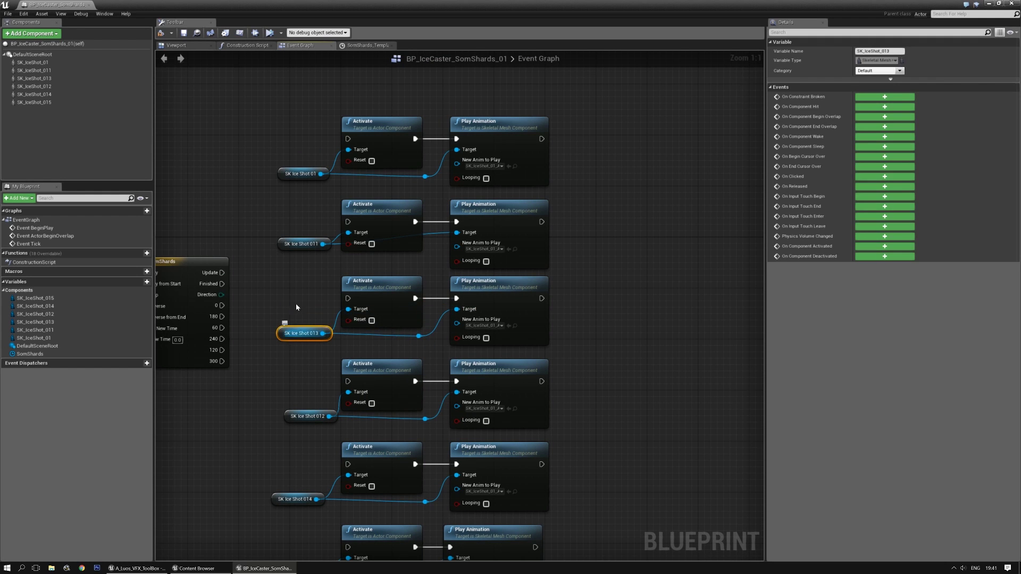
# Reroute the SK Ice Shot 011 wire underneath its Activate node and lower the reference beside it
pyautogui.click(296, 304)
pyautogui.moveTo(298, 302); pyautogui.dragTo(290, 381, button='right')
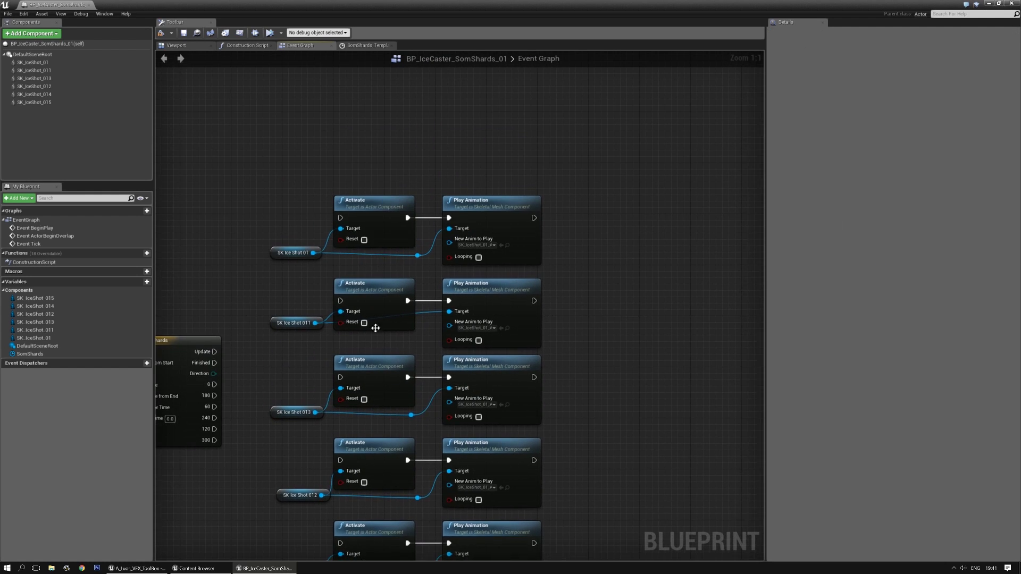
pyautogui.doubleClick(424, 314)
pyautogui.moveTo(274, 321); pyautogui.dragTo(276, 333)
pyautogui.click(321, 280)
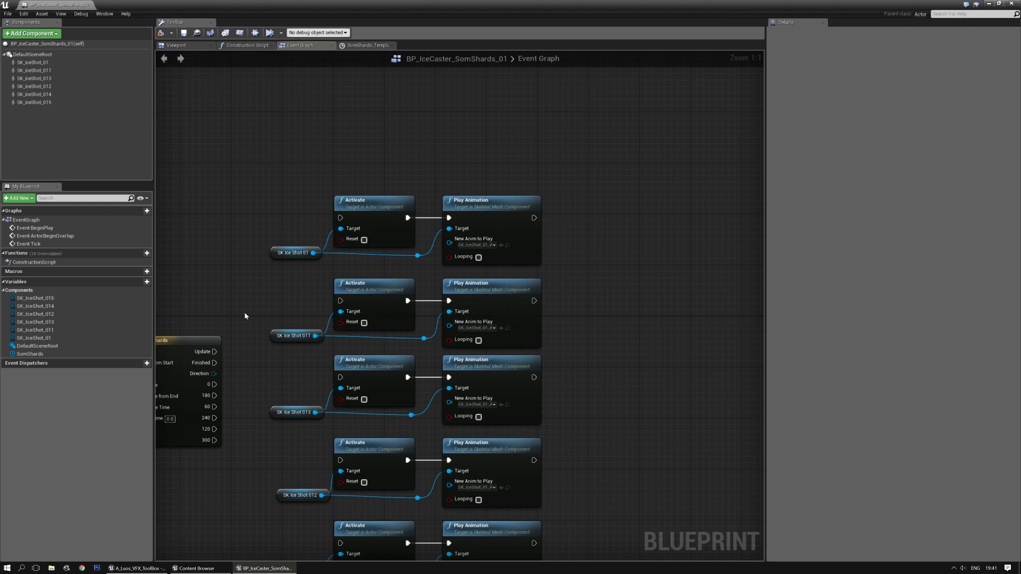
# Connect the SomShards timeline outputs 0, 180 and 60 to the first, second and third Activate nodes
pyautogui.moveTo(244, 316); pyautogui.dragTo(376, 241, button='right')
pyautogui.scroll(-2, 376, 241)
pyautogui.scroll(2, 376, 239)
pyautogui.moveTo(346, 311); pyautogui.dragTo(372, 316, button='right')
pyautogui.rightClick(395, 301)
pyautogui.moveTo(372, 315); pyautogui.dragTo(498, 148)
pyautogui.moveTo(371, 325); pyautogui.dragTo(498, 230)
pyautogui.moveTo(372, 336); pyautogui.dragTo(498, 308)
# Connect the SomShards timeline outputs 240, 120 and 300 to the fourth, fifth and sixth Activate nodes
pyautogui.moveTo(438, 398); pyautogui.dragTo(455, 309, button='right')
pyautogui.moveTo(389, 258); pyautogui.dragTo(515, 300)
pyautogui.moveTo(403, 301); pyautogui.dragTo(407, 259, button='right')
pyautogui.moveTo(392, 227); pyautogui.dragTo(518, 341)
pyautogui.moveTo(393, 238); pyautogui.dragTo(520, 424)
pyautogui.moveTo(434, 294); pyautogui.dragTo(448, 435, button='right')
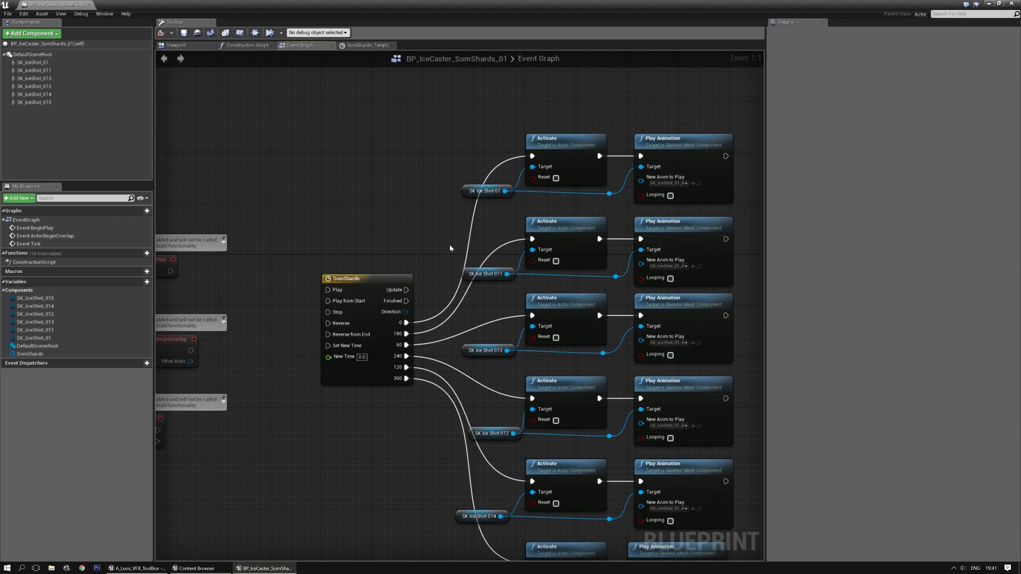
# Move the SomShards timeline away from the Activate nodes, and straighten the 0 and 180 wires with reroute nodes level with their Activate inputs
pyautogui.moveTo(394, 277); pyautogui.dragTo(329, 251)
pyautogui.doubleClick(425, 252)
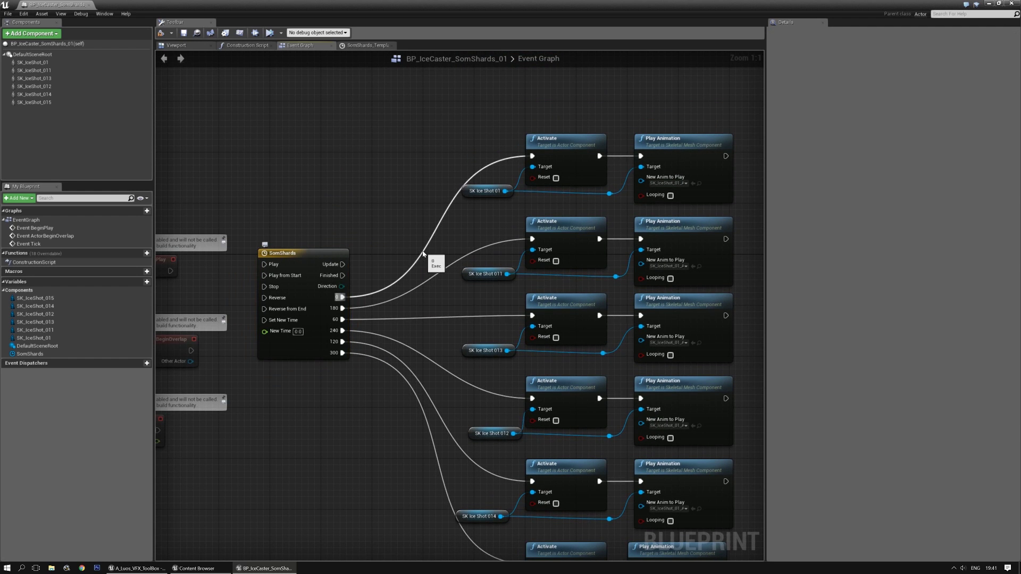
pyautogui.moveTo(425, 252); pyautogui.dragTo(437, 169)
pyautogui.click(422, 205)
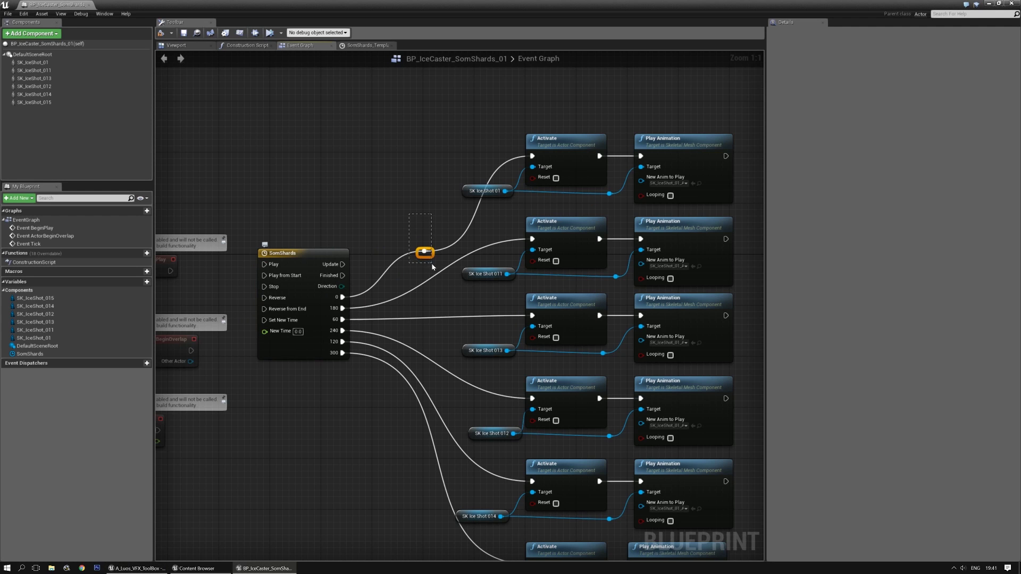
pyautogui.moveTo(432, 256); pyautogui.dragTo(445, 160)
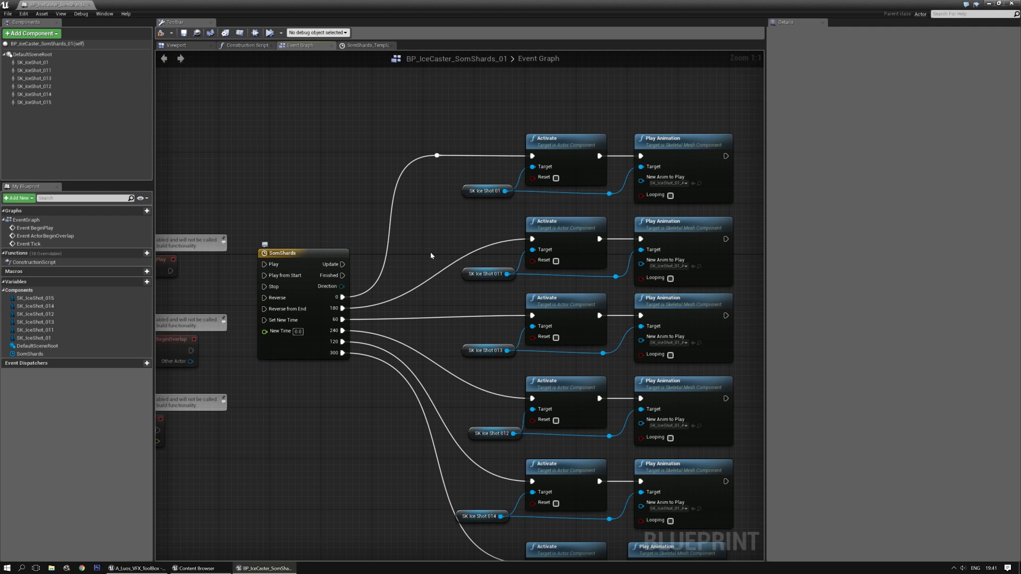
pyautogui.doubleClick(429, 282)
pyautogui.moveTo(428, 282); pyautogui.dragTo(433, 243)
pyautogui.moveTo(428, 290); pyautogui.dragTo(434, 250, button='right')
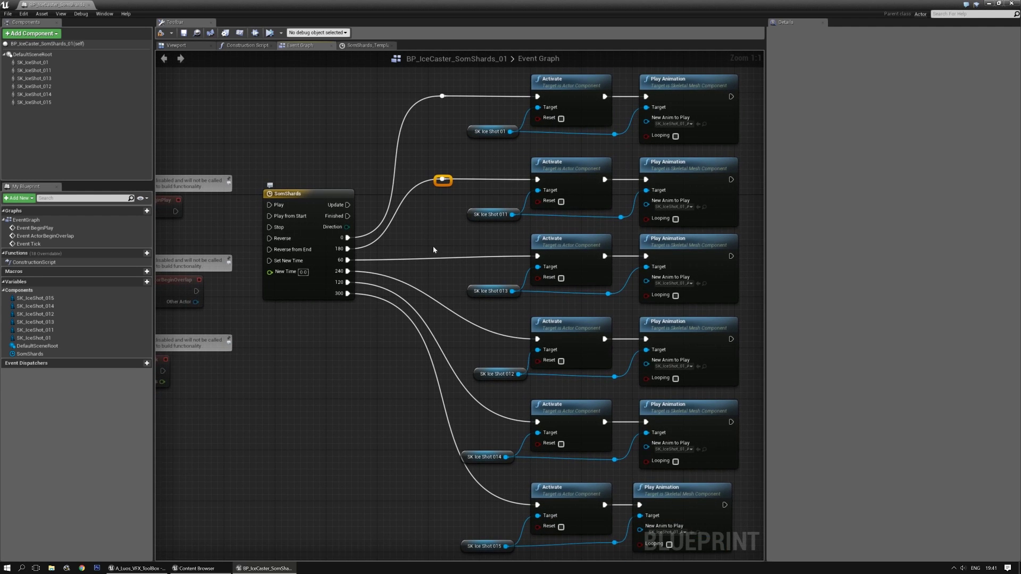
# Add reroute nodes to the 240, 300 and 120 wires and align each with its Activate node's input
pyautogui.doubleClick(431, 299)
pyautogui.moveTo(430, 299); pyautogui.dragTo(440, 345)
pyautogui.moveTo(443, 345); pyautogui.dragTo(451, 286, button='right')
pyautogui.doubleClick(451, 338)
pyautogui.moveTo(457, 339); pyautogui.dragTo(452, 451)
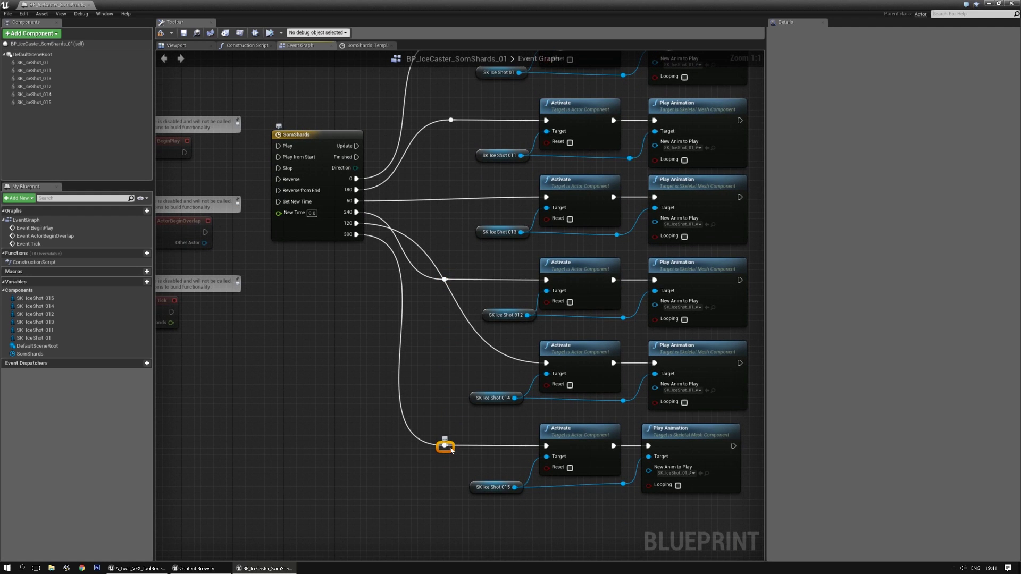
pyautogui.doubleClick(464, 315)
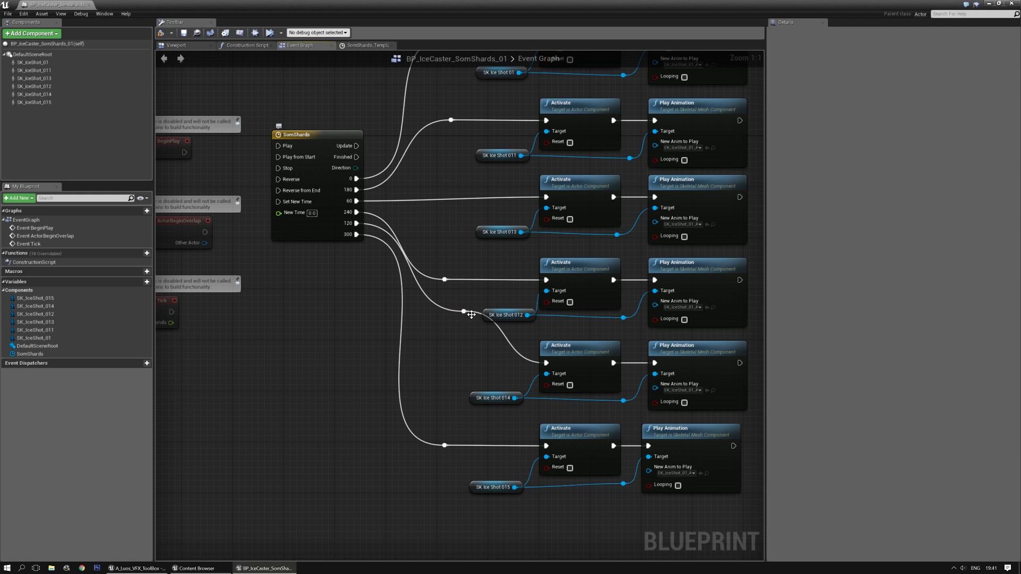
pyautogui.moveTo(469, 318); pyautogui.dragTo(456, 370)
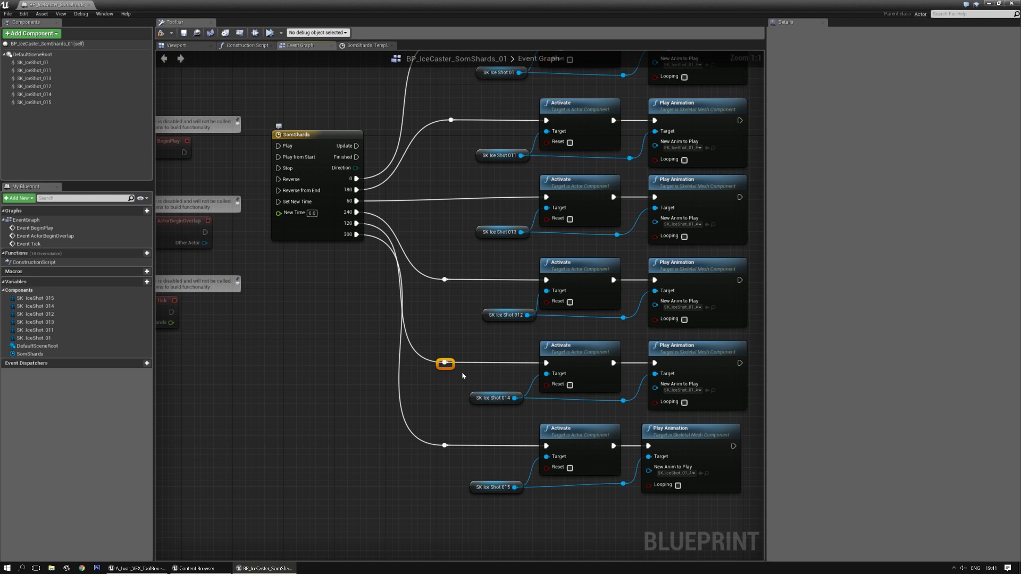
# Shift the SomShards timeline and the three default event nodes together further left of the Activate rows
pyautogui.moveTo(358, 288); pyautogui.dragTo(420, 283, button='right')
pyautogui.scroll(-2, 342, 290)
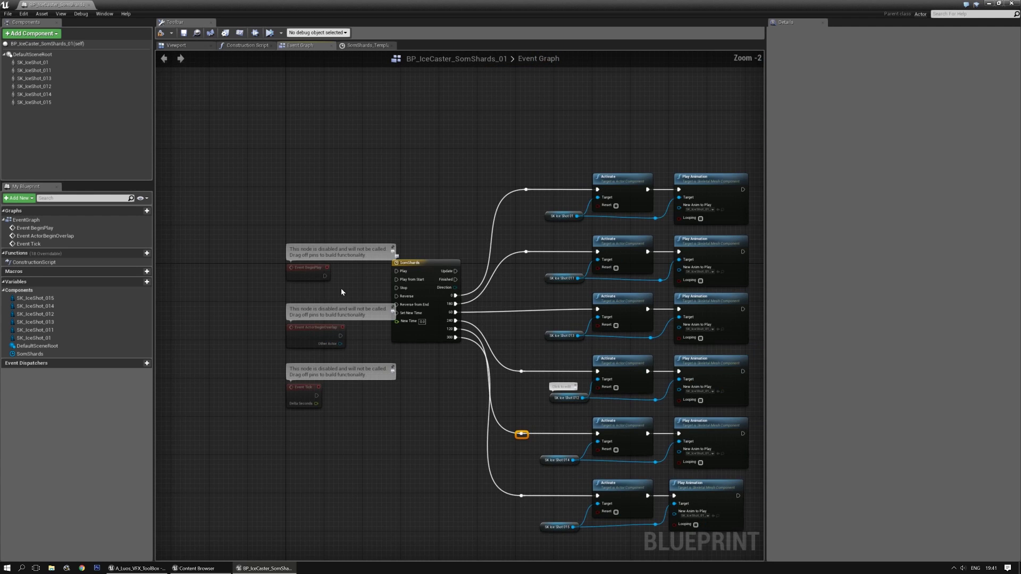
pyautogui.moveTo(342, 289); pyautogui.dragTo(444, 239, button='right')
pyautogui.moveTo(360, 129); pyautogui.dragTo(528, 405)
pyautogui.press('Left')
pyautogui.press('Left')
pyautogui.press('Left')
pyautogui.press('Left')
pyautogui.press('Left')
pyautogui.press('Left')
pyautogui.press('Left')
pyautogui.press('Left')
pyautogui.press('Left')
pyautogui.press('Left')
pyautogui.press('Left')
pyautogui.press('Left')
pyautogui.press('Left')
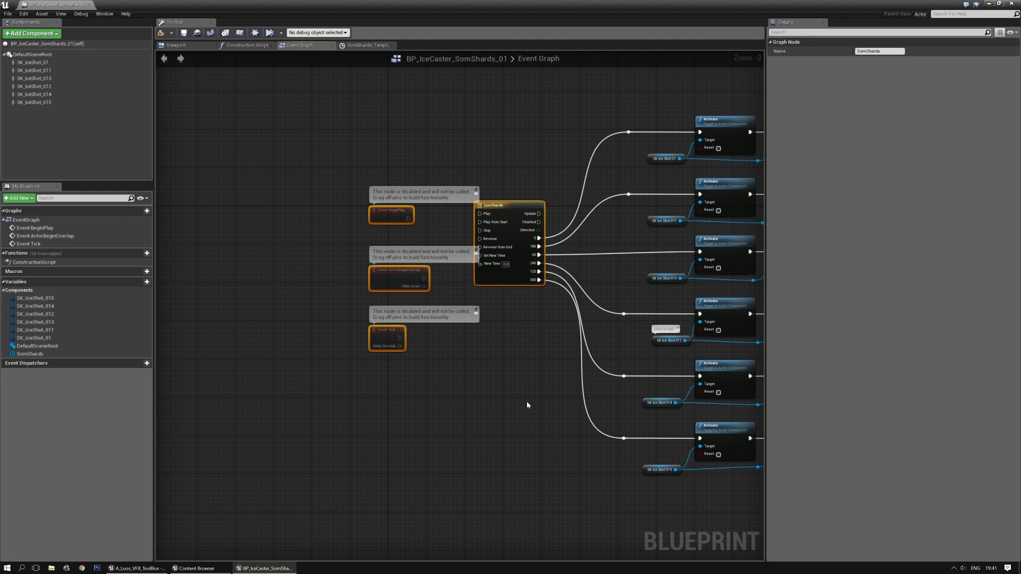
pyautogui.press('Left')
pyautogui.press('Left')
pyautogui.click(516, 369)
pyautogui.moveTo(408, 383); pyautogui.dragTo(456, 413, button='right')
# Review the SomShards timeline's keys and connect Event BeginPlay to its Play from Start input
pyautogui.scroll(2, 455, 299)
pyautogui.scroll(-2, 517, 337)
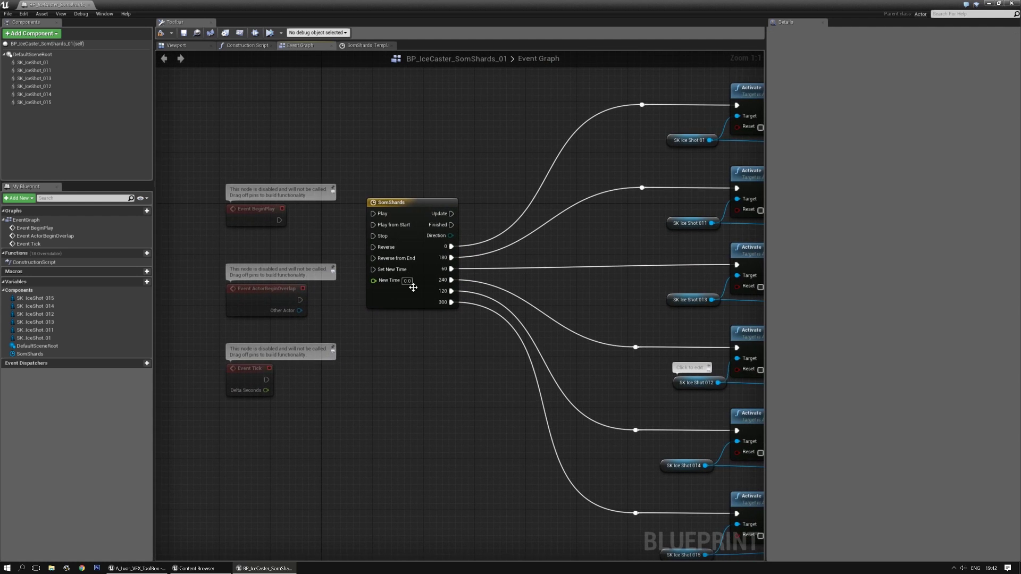
pyautogui.doubleClick(411, 206)
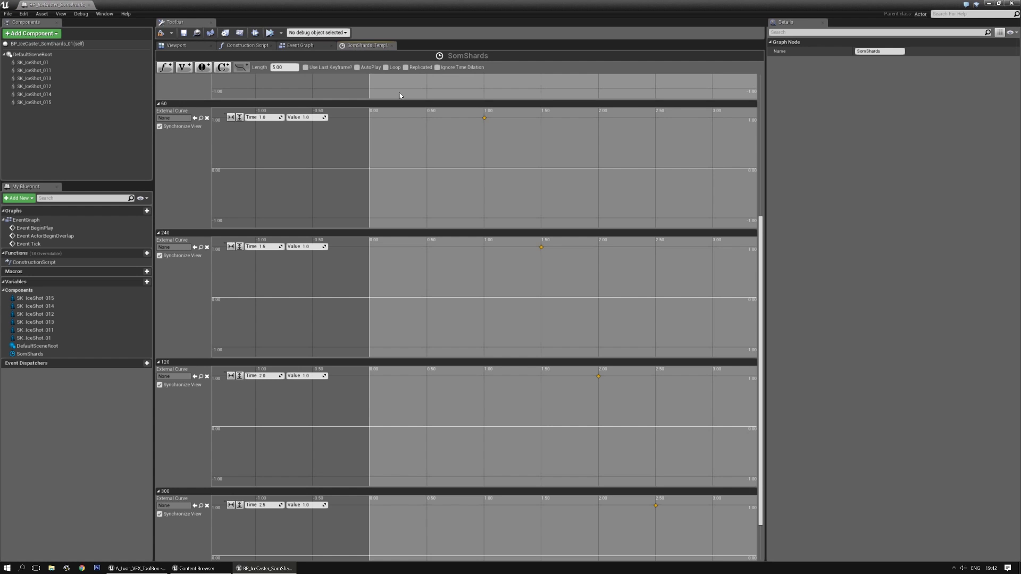
pyautogui.click(287, 46)
pyautogui.click(420, 146)
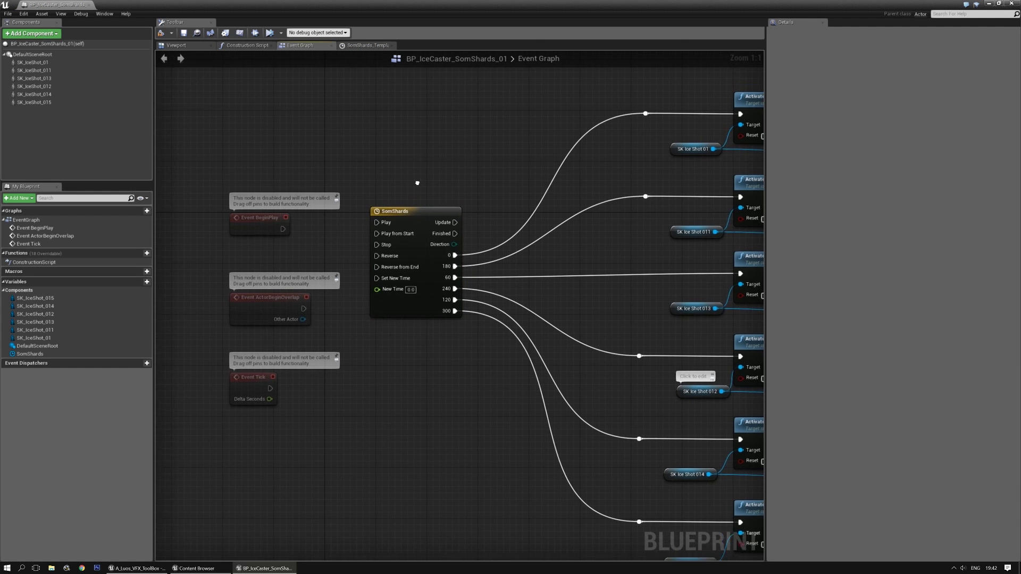
pyautogui.moveTo(417, 183); pyautogui.dragTo(313, 183, button='right')
pyautogui.scroll(-2, 314, 184)
pyautogui.moveTo(346, 343); pyautogui.dragTo(425, 371, button='right')
pyautogui.scroll(2, 360, 352)
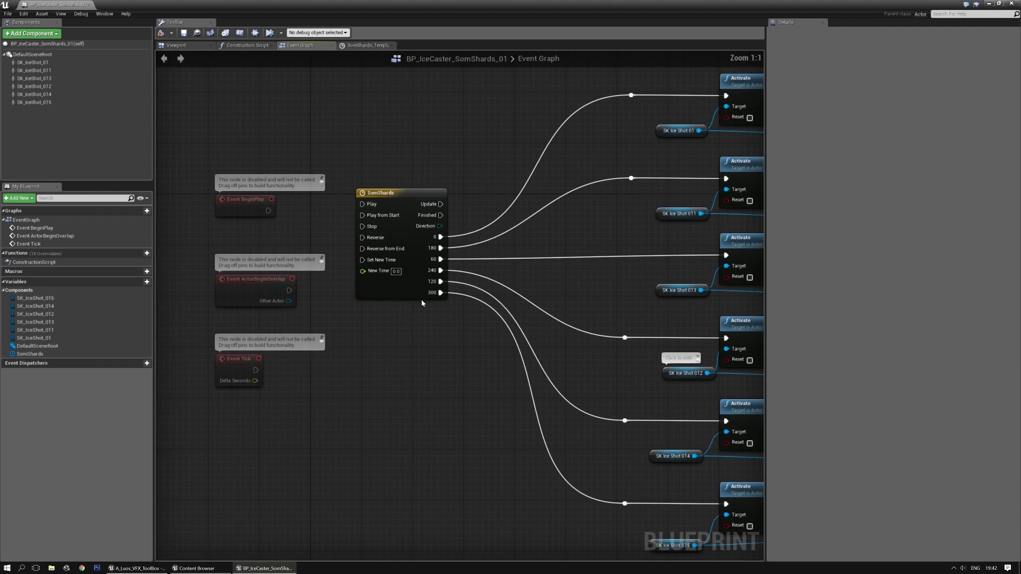
pyautogui.moveTo(421, 303); pyautogui.dragTo(502, 351, button='right')
pyautogui.moveTo(353, 262); pyautogui.dragTo(445, 264)
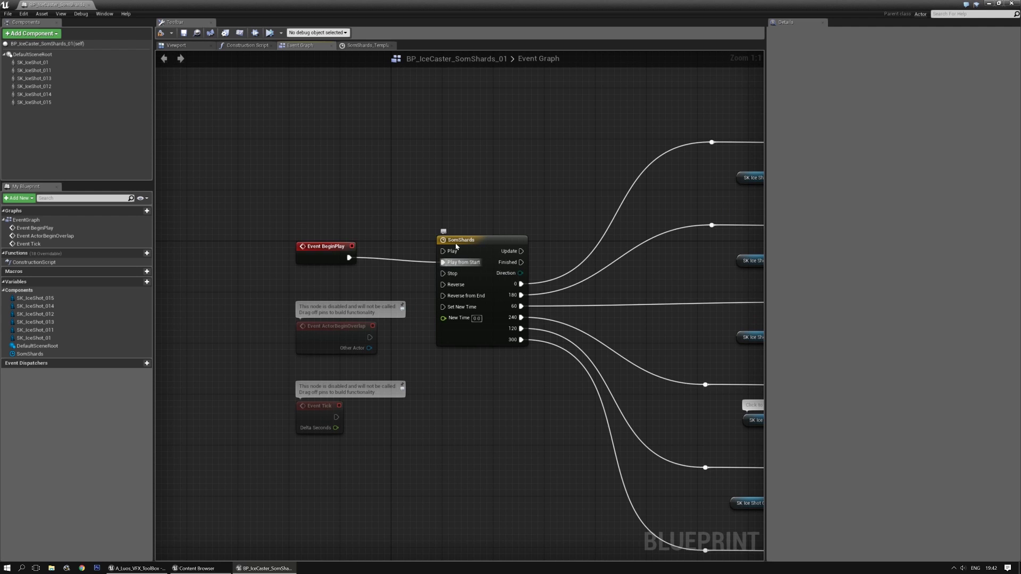
# Compile the blueprint and simulate the ice shards in its viewport, restarting the simulation to view them from different angles
pyautogui.moveTo(564, 219); pyautogui.dragTo(350, 229, button='right')
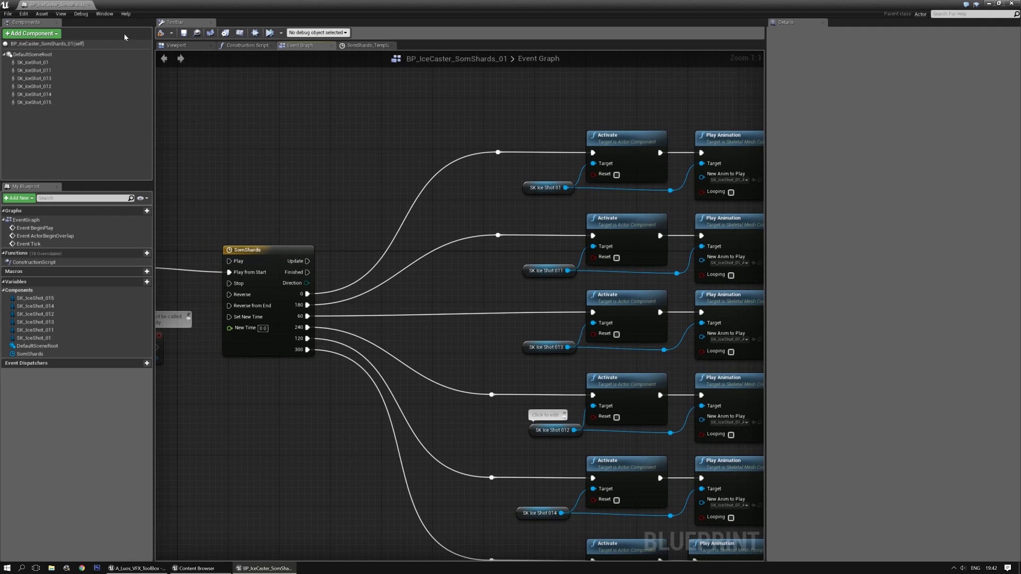
pyautogui.click(160, 34)
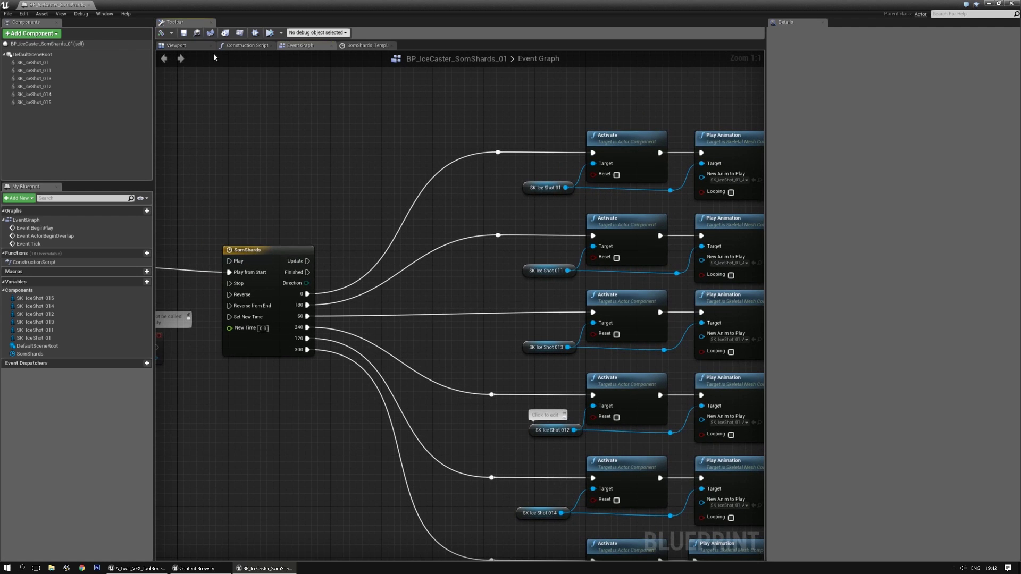
pyautogui.click(177, 45)
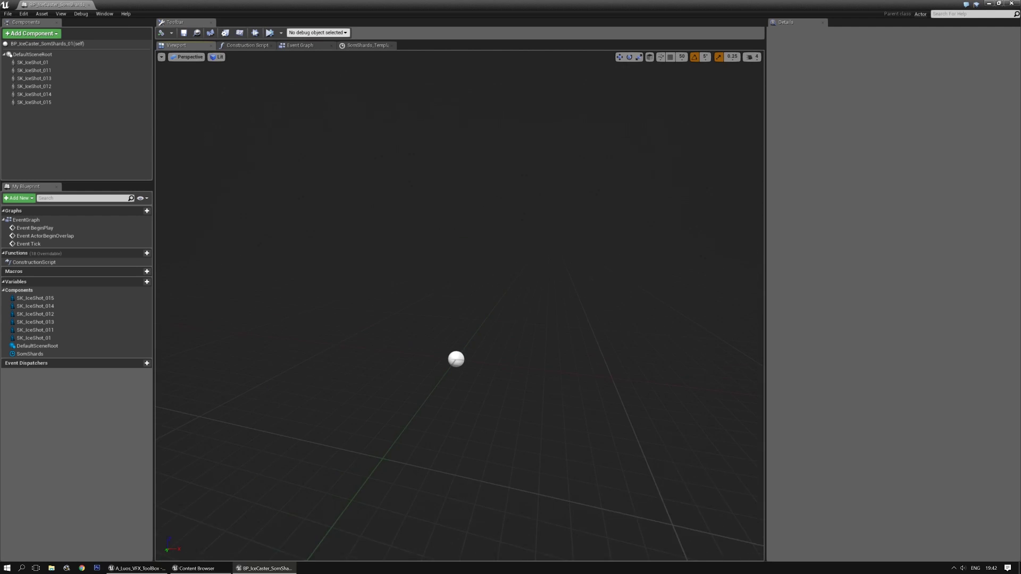
pyautogui.click(259, 34)
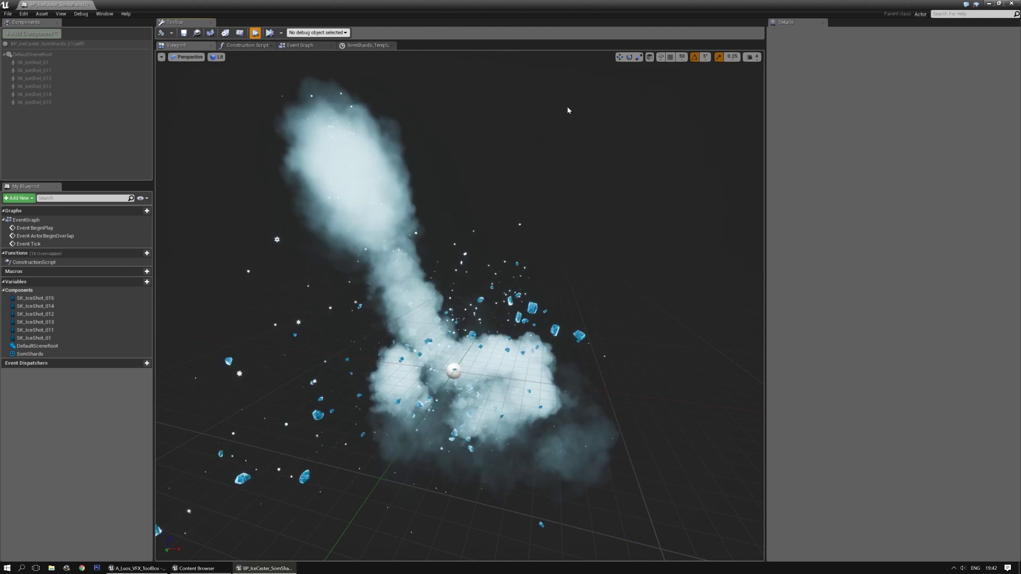
pyautogui.moveTo(539, 228); pyautogui.dragTo(442, 230, button='right')
pyautogui.click(253, 38)
pyautogui.click(257, 33)
pyautogui.click(255, 37)
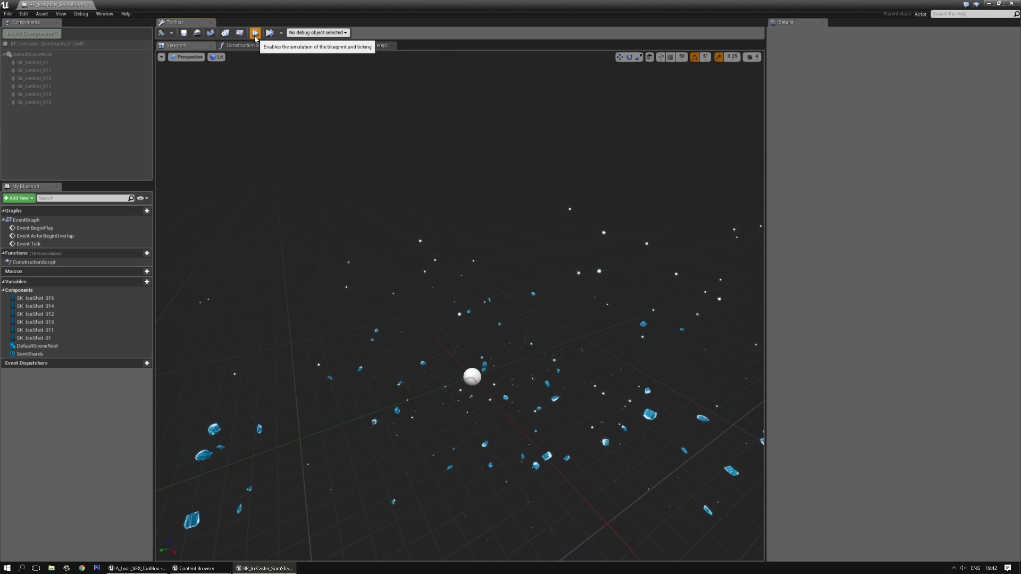
pyautogui.moveTo(351, 176); pyautogui.dragTo(396, 177, button='right')
pyautogui.click(256, 34)
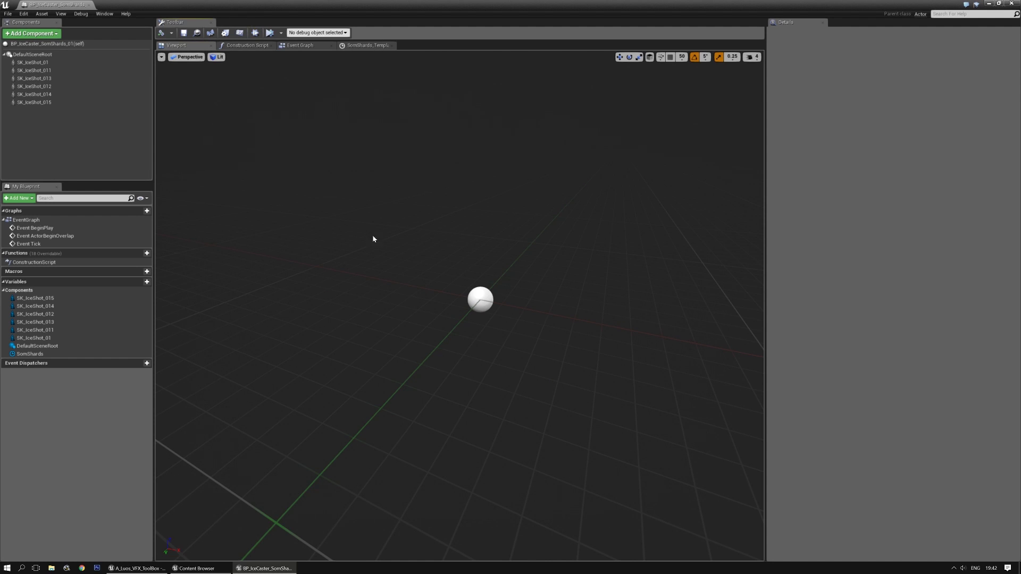
# Save the blueprint and set the SomShards key times to 0.6 on track 180, 1.2 on track 60 and 1.8 on track 240
pyautogui.click(184, 32)
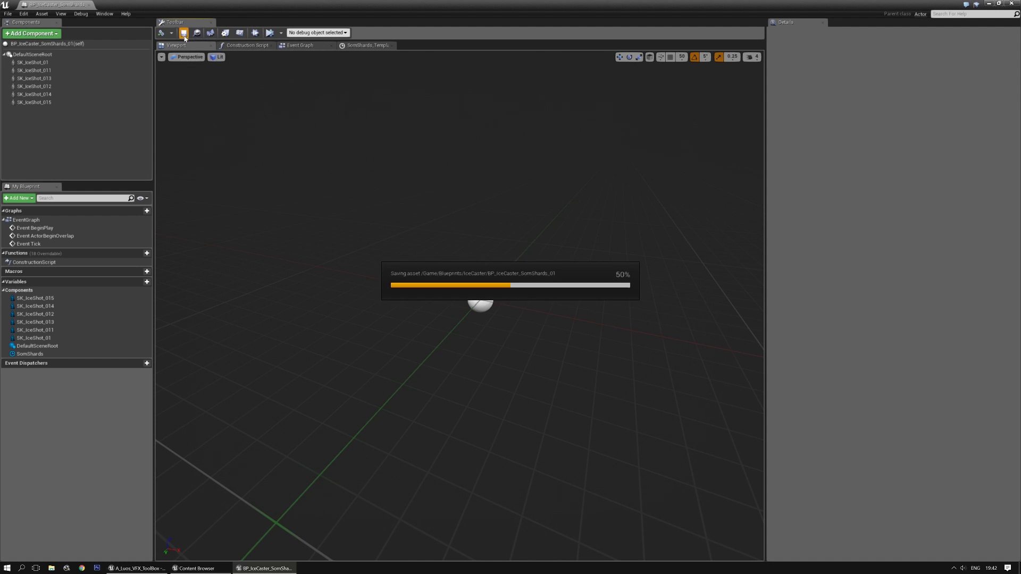
pyautogui.click(366, 46)
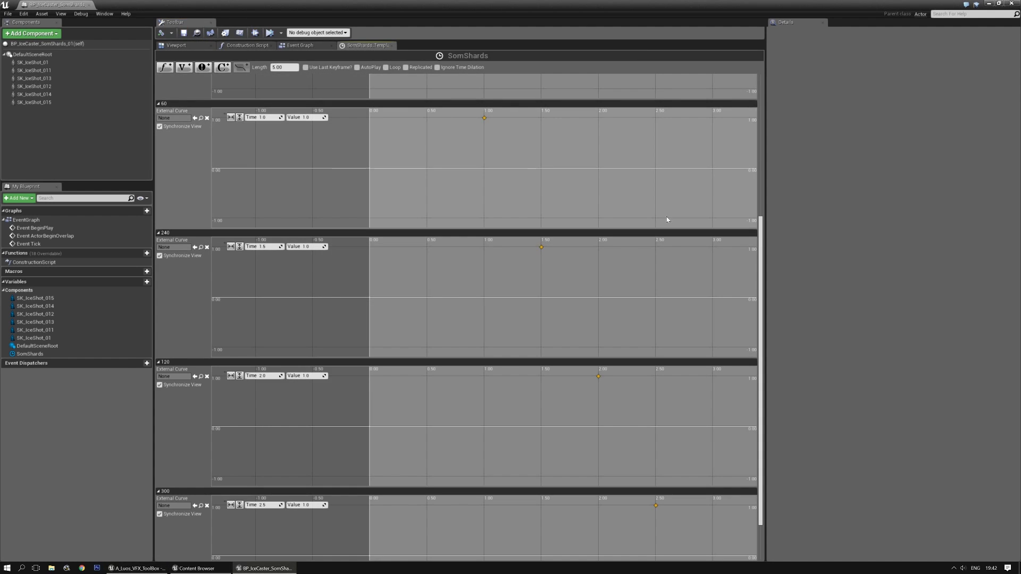
pyautogui.moveTo(763, 289); pyautogui.dragTo(777, 137)
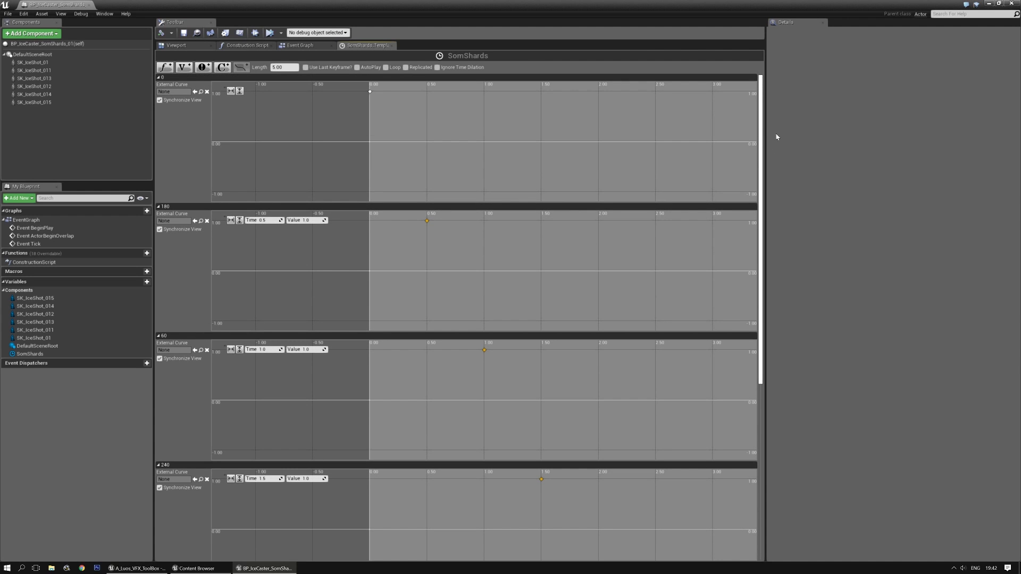
pyautogui.click(269, 221)
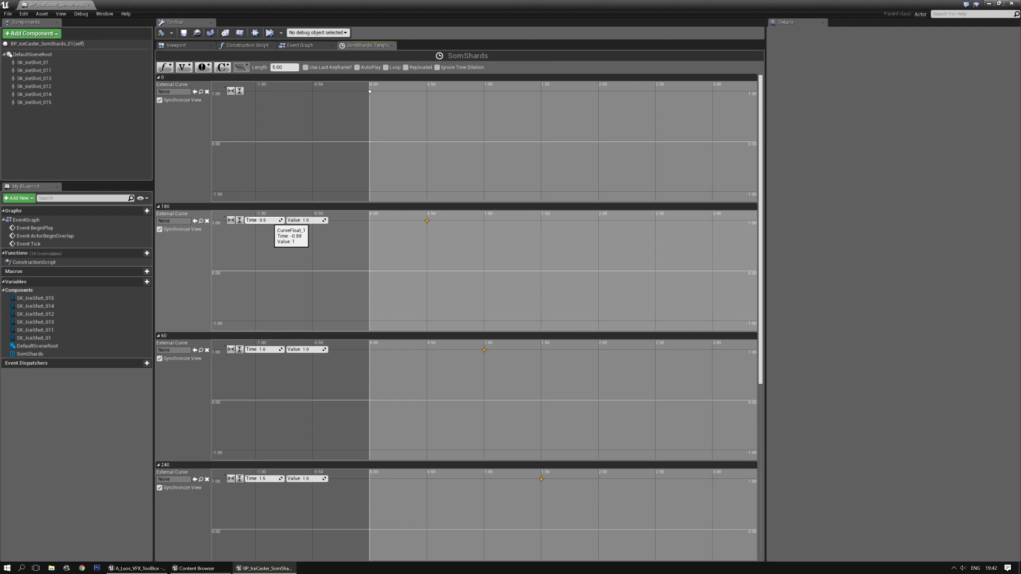
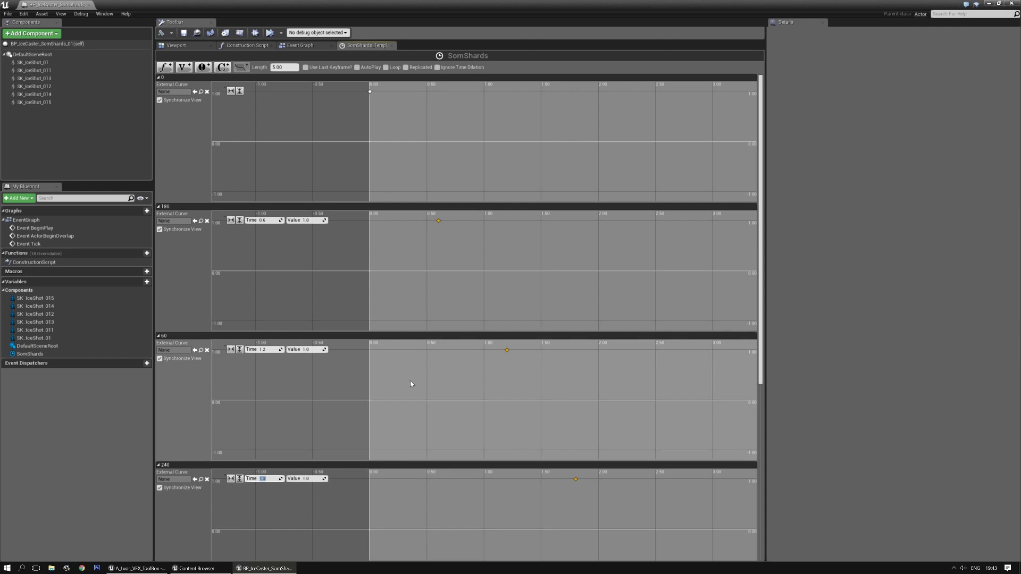
# Set the key time on track 120 to 2.4 and retime the key on track 300
pyautogui.moveTo(761, 309); pyautogui.dragTo(763, 490)
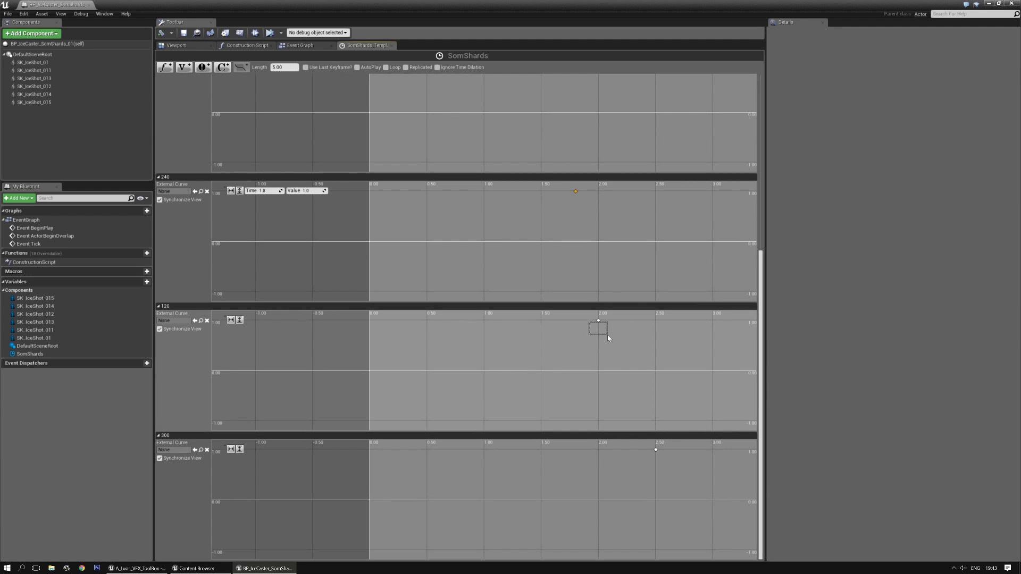
pyautogui.moveTo(607, 334); pyautogui.dragTo(608, 335)
pyautogui.click(269, 319)
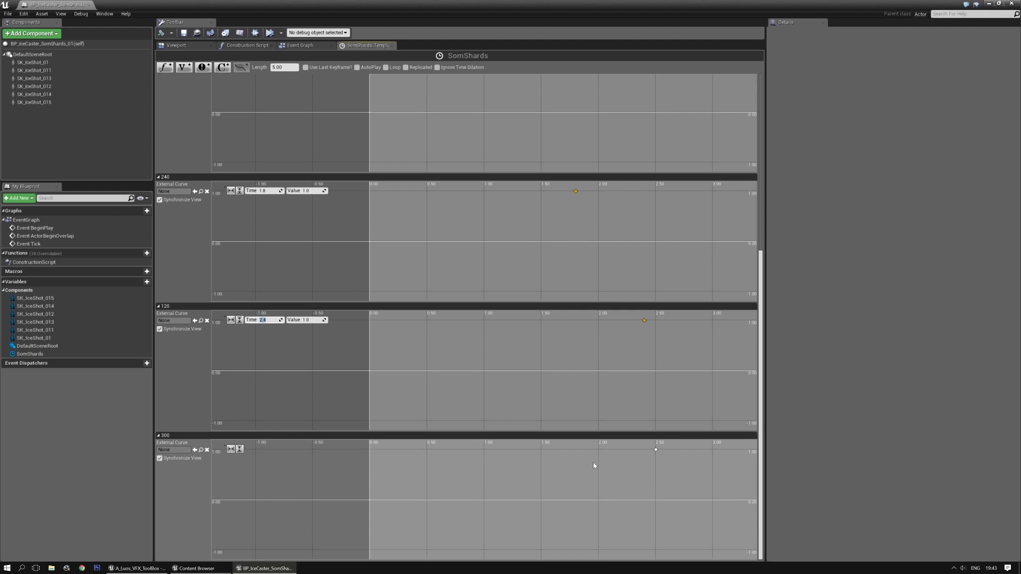
pyautogui.moveTo(661, 451); pyautogui.dragTo(653, 448)
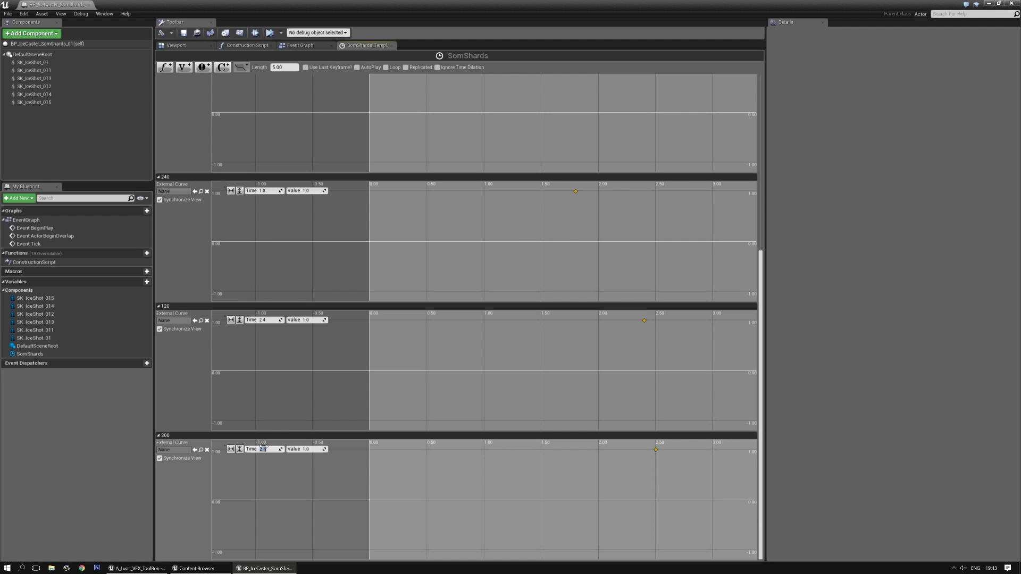
pyautogui.click(424, 474)
# Compile the blueprint with the retimed keys and run the simulation in its viewport
pyautogui.click(161, 34)
pyautogui.click(184, 46)
pyautogui.click(256, 32)
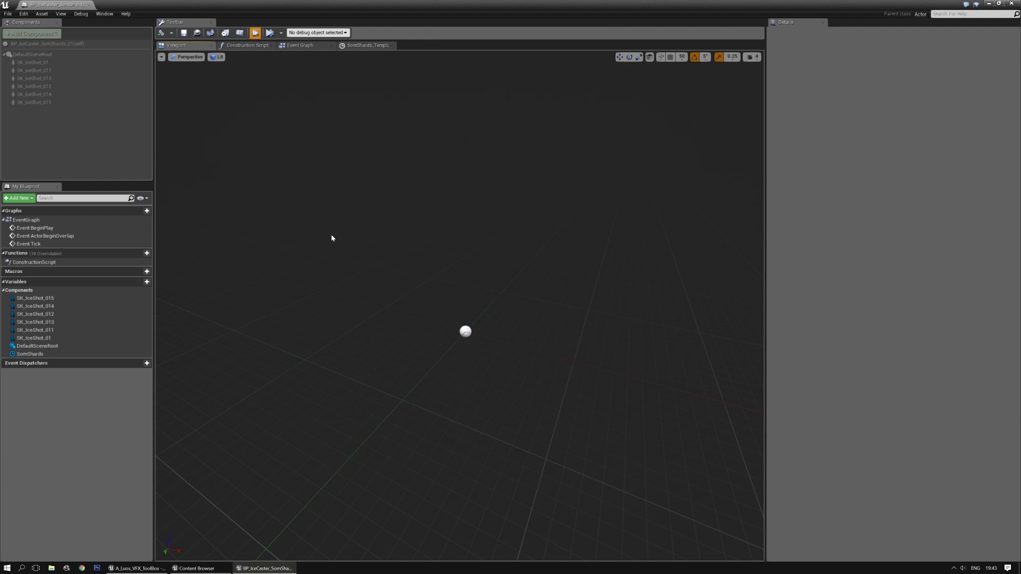
# Restart the viewport simulation to watch the retimed ice shards, and stop it
pyautogui.click(256, 34)
pyautogui.click(259, 35)
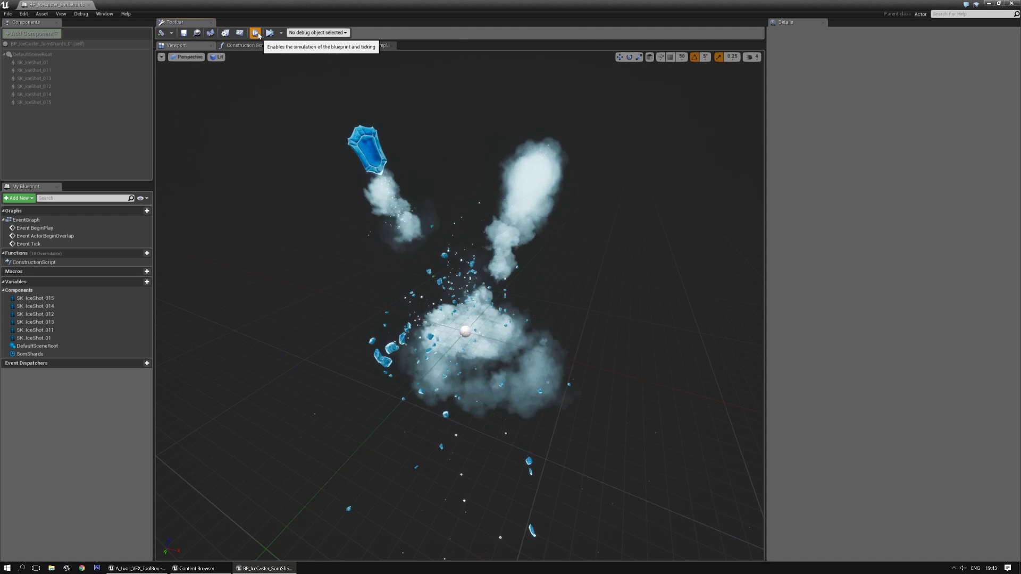
pyautogui.click(257, 34)
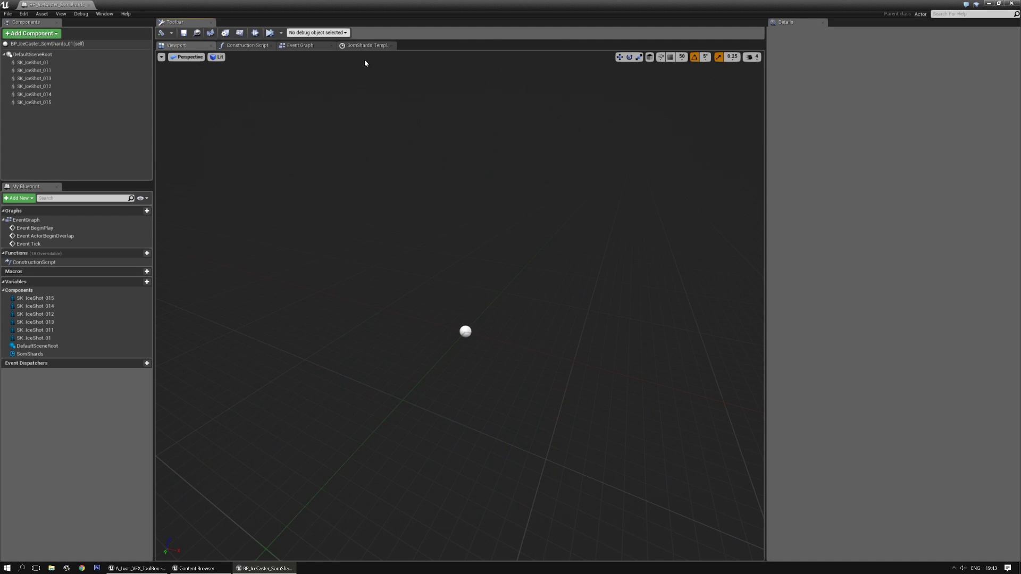
# Delete the disabled Event ActorBeginOverlap and Event Tick nodes in the event graph and move Event BeginPlay farther from the SomShards timeline
pyautogui.click(366, 45)
pyautogui.click(308, 45)
pyautogui.moveTo(344, 131); pyautogui.dragTo(674, 118, button='right')
pyautogui.moveTo(349, 335); pyautogui.dragTo(470, 410)
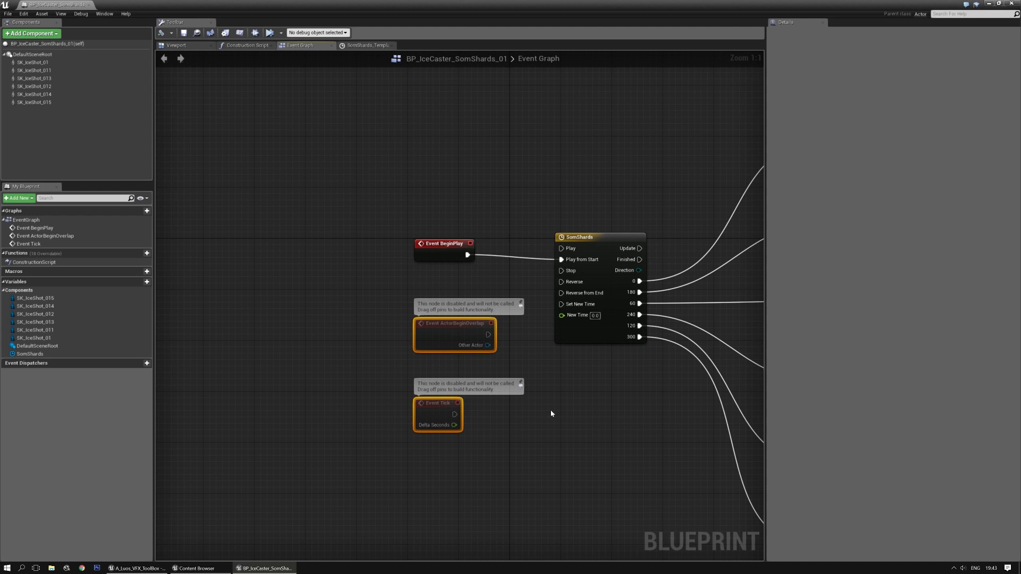
pyautogui.press('Delete')
pyautogui.moveTo(431, 249); pyautogui.dragTo(366, 256)
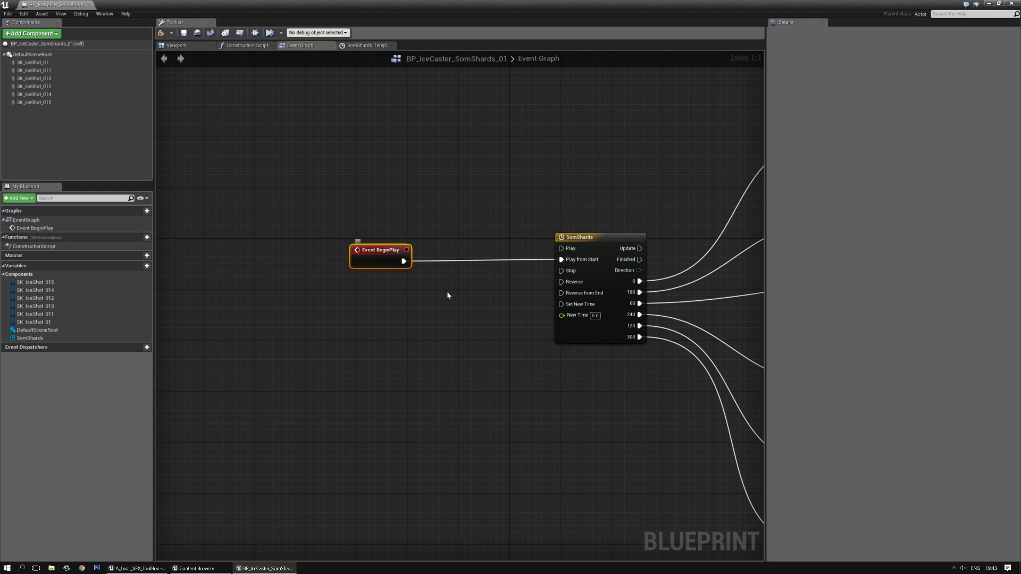
# Insert a Delay node with Duration 1 between Event BeginPlay and the Play input of the SomShards timeline
pyautogui.rightClick(441, 301)
pyautogui.write('delay')
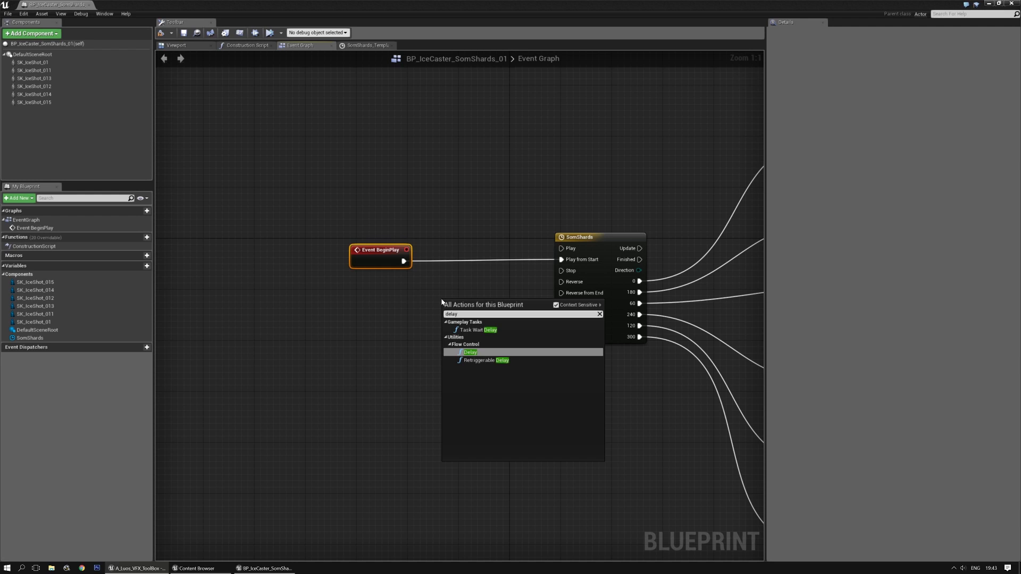
pyautogui.press('Return')
pyautogui.keyDown('ctrl'); pyautogui.moveTo(403, 261); pyautogui.dragTo(446, 313); pyautogui.keyUp('ctrl')
pyautogui.moveTo(526, 312); pyautogui.dragTo(561, 248)
pyautogui.moveTo(480, 296); pyautogui.dragTo(475, 238)
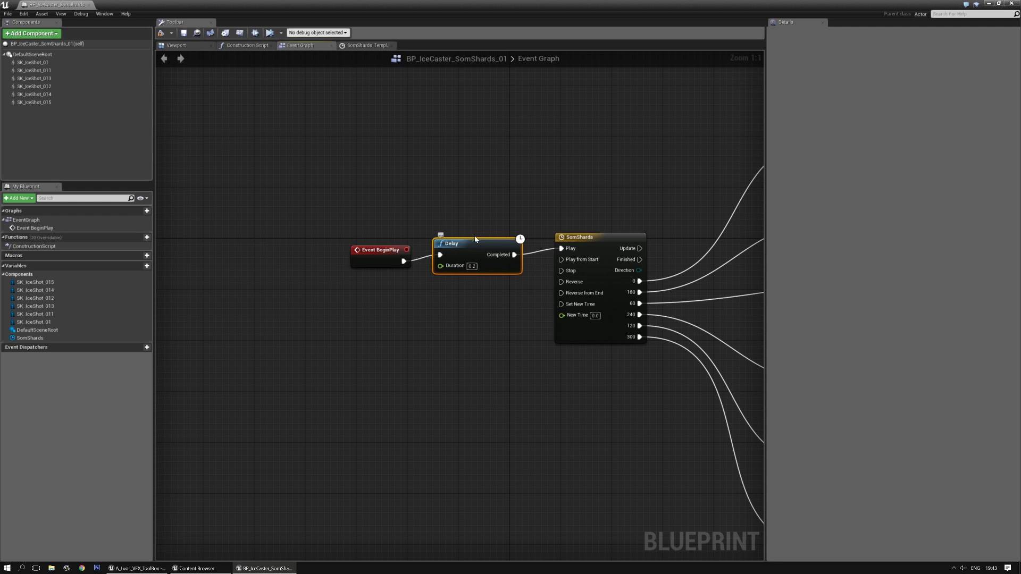
pyautogui.click(472, 266)
pyautogui.write('1')
pyautogui.click(463, 372)
# Look over the node chains connected to the SomShards timeline's outputs in the event graph
pyautogui.moveTo(574, 428); pyautogui.dragTo(304, 241, button='right')
pyautogui.scroll(-2, 304, 241)
pyautogui.moveTo(498, 355); pyautogui.dragTo(477, 352, button='right')
pyautogui.scroll(2, 734, 396)
pyautogui.moveTo(734, 396); pyautogui.dragTo(764, 465, button='right')
pyautogui.moveTo(670, 447); pyautogui.dragTo(720, 462, button='right')
pyautogui.moveTo(284, 283); pyautogui.dragTo(250, 333, button='right')
pyautogui.moveTo(211, 126); pyautogui.dragTo(455, 264, button='right')
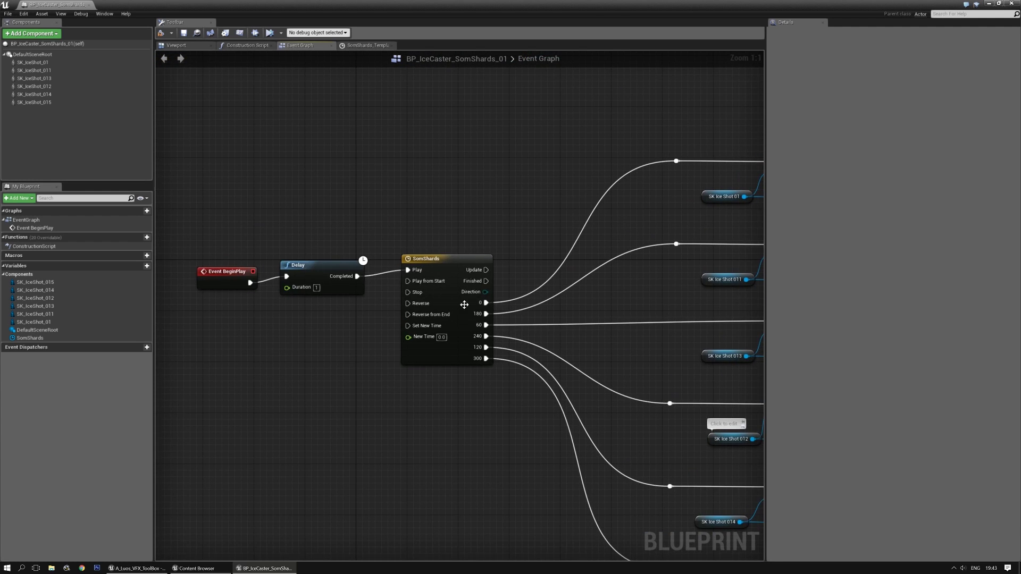
# Add an event track named Loop to the SomShards timeline with a key at time 4.4 and value 1.0, and compile
pyautogui.doubleClick(455, 264)
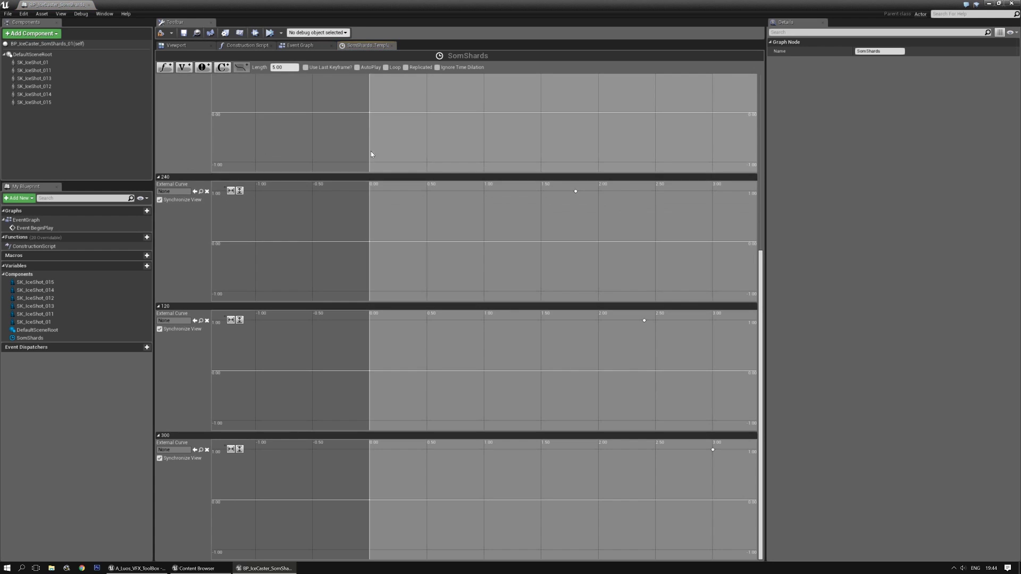
pyautogui.click(201, 72)
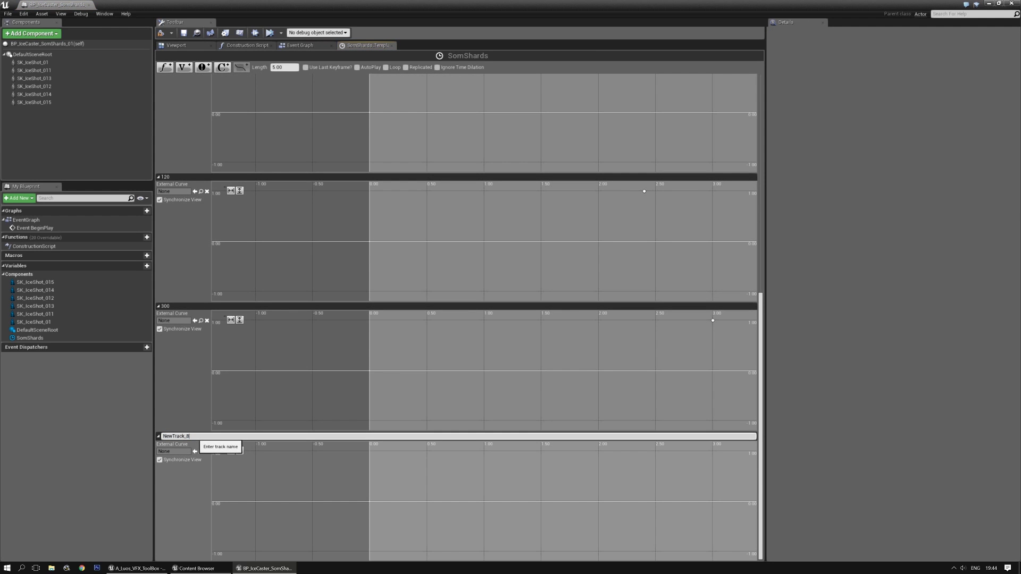
pyautogui.moveTo(193, 436); pyautogui.dragTo(153, 436)
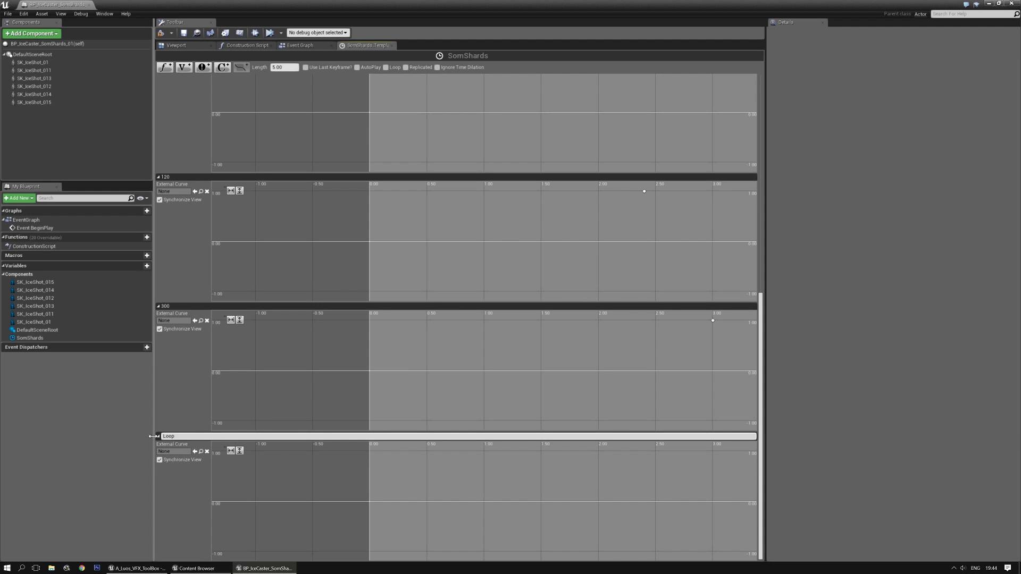
pyautogui.press('Return')
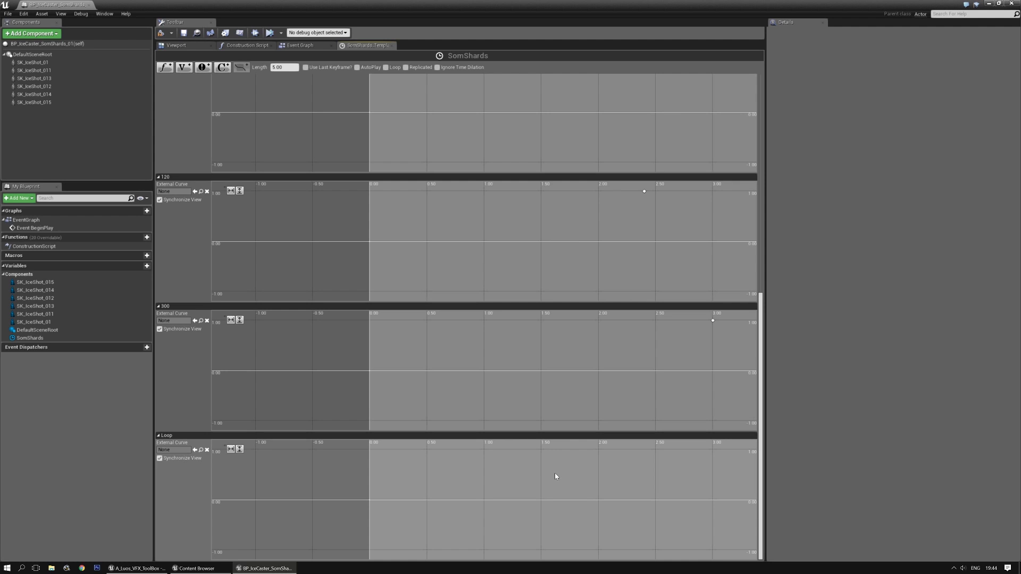
pyautogui.keyDown('shift'); pyautogui.click(552, 475); pyautogui.keyUp('shift')
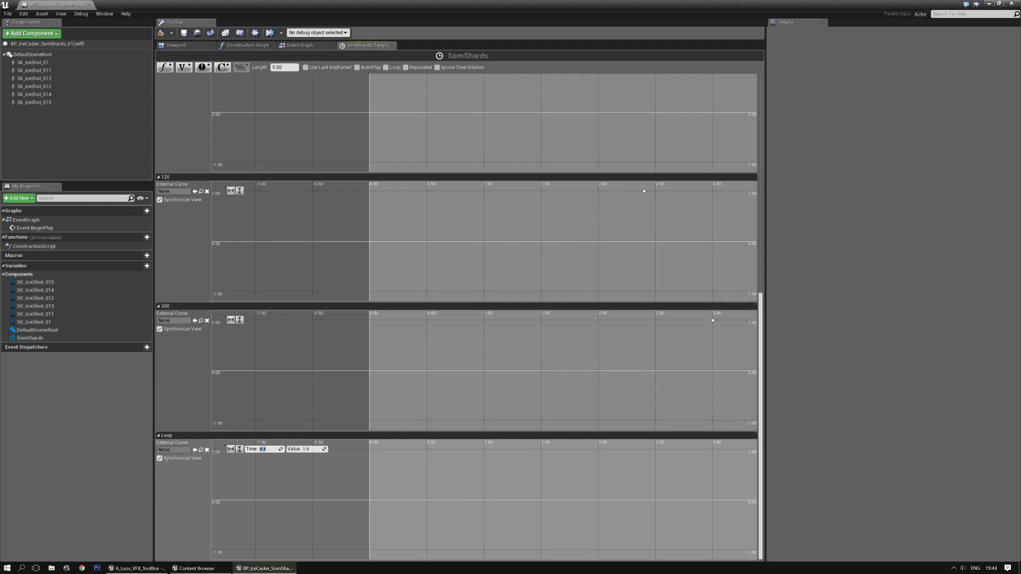
pyautogui.click(163, 35)
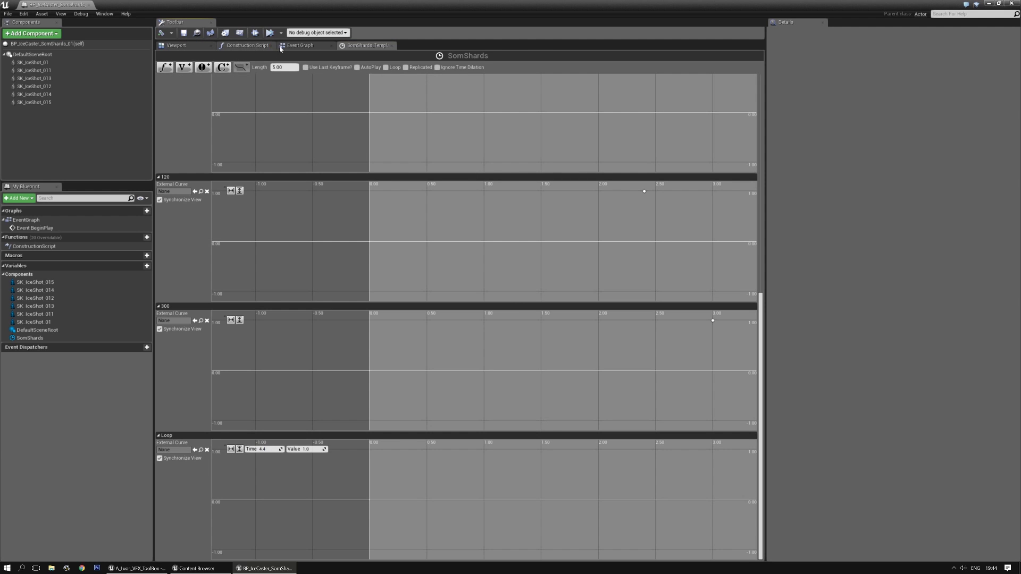
# Try to connect the SomShards Loop output directly to the timeline's Play from Start input in the event graph
pyautogui.click(298, 47)
pyautogui.moveTo(466, 459); pyautogui.dragTo(578, 375, button='right')
pyautogui.scroll(-3, 265, 248)
pyautogui.scroll(3, 279, 253)
pyautogui.click(479, 359)
pyautogui.moveTo(571, 288); pyautogui.dragTo(495, 197)
pyautogui.moveTo(493, 201); pyautogui.dragTo(493, 202)
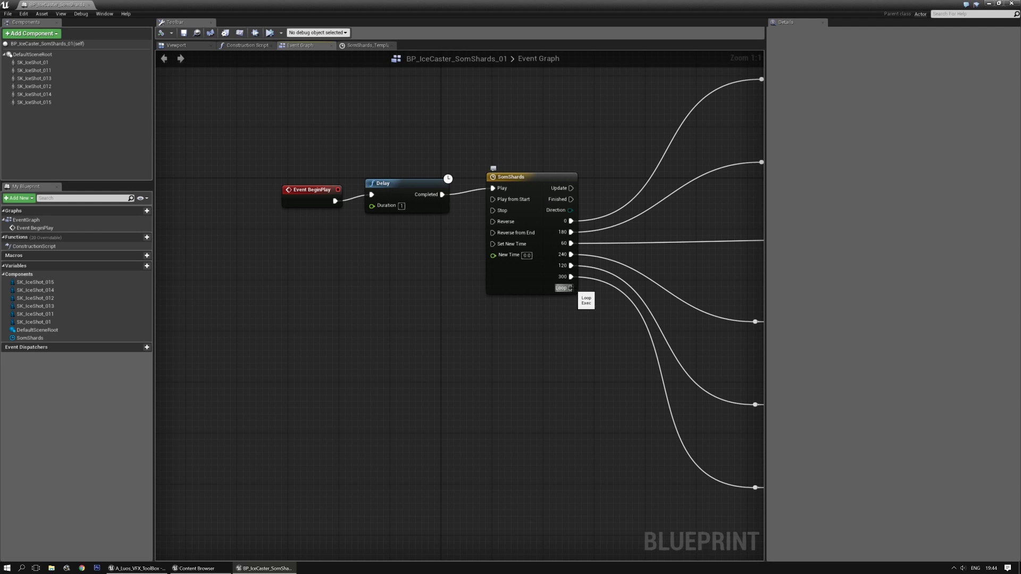
# Add a second Delay node below the SomShards timeline and set its Duration to 0
pyautogui.rightClick(540, 336)
pyautogui.write('delay')
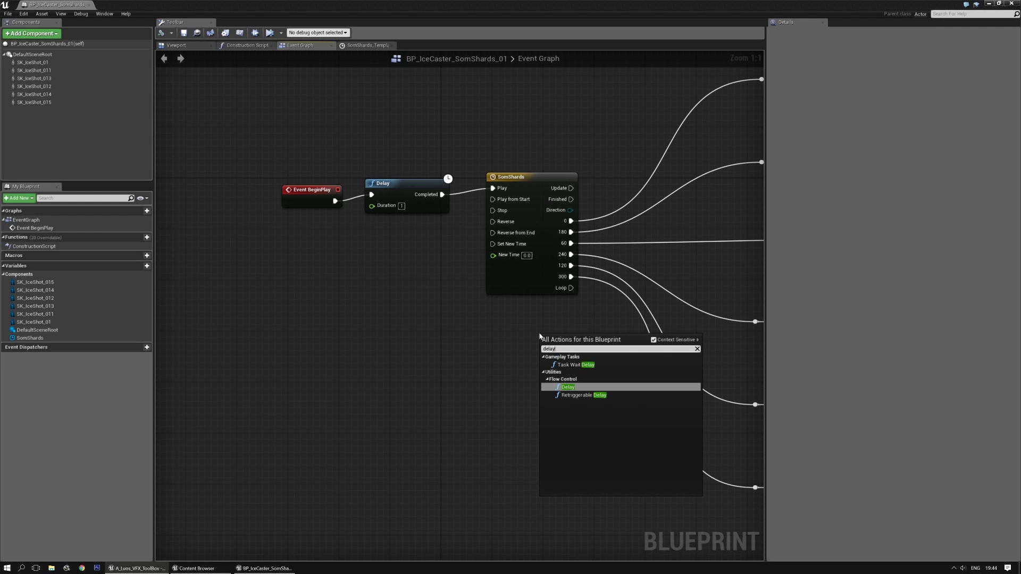
pyautogui.press('Return')
pyautogui.click(578, 360)
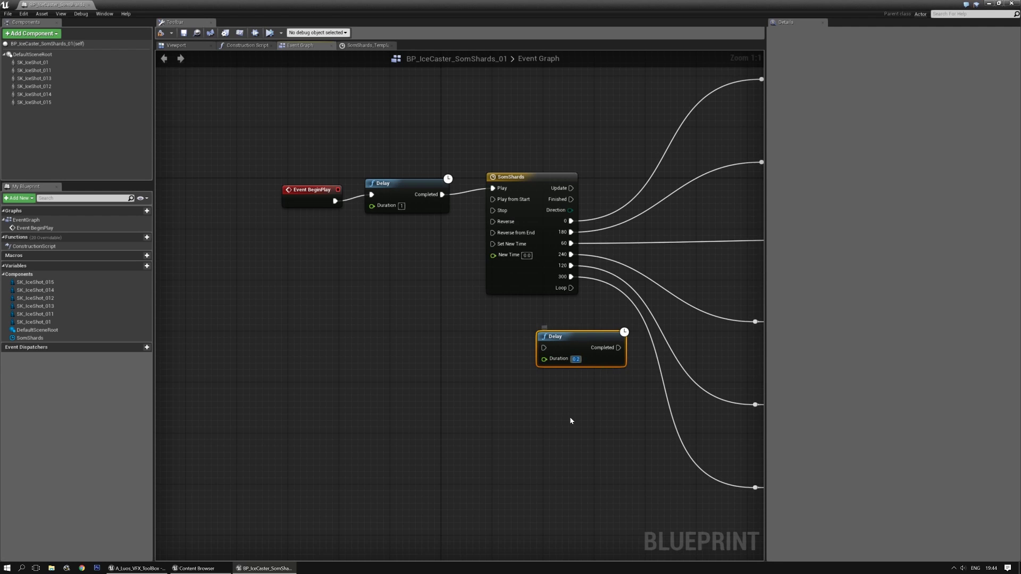
pyautogui.write('0')
pyautogui.click(569, 416)
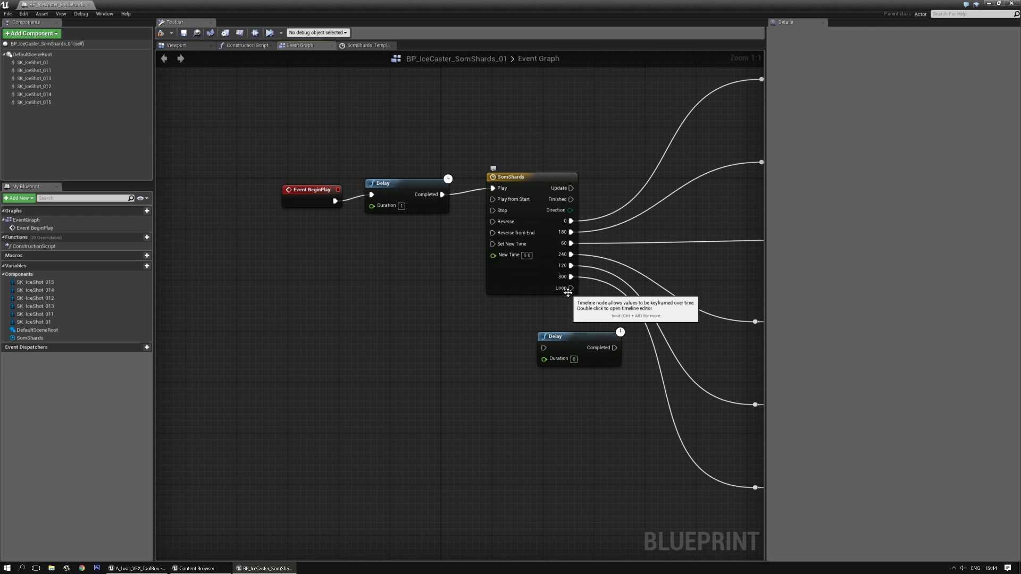
# Wire the Loop output through the new Delay node into Play from Start, and move that Delay farther below the timeline
pyautogui.moveTo(571, 287); pyautogui.dragTo(566, 308)
pyautogui.moveTo(548, 351); pyautogui.dragTo(545, 348)
pyautogui.moveTo(614, 348); pyautogui.dragTo(597, 347)
pyautogui.moveTo(490, 216); pyautogui.dragTo(492, 200)
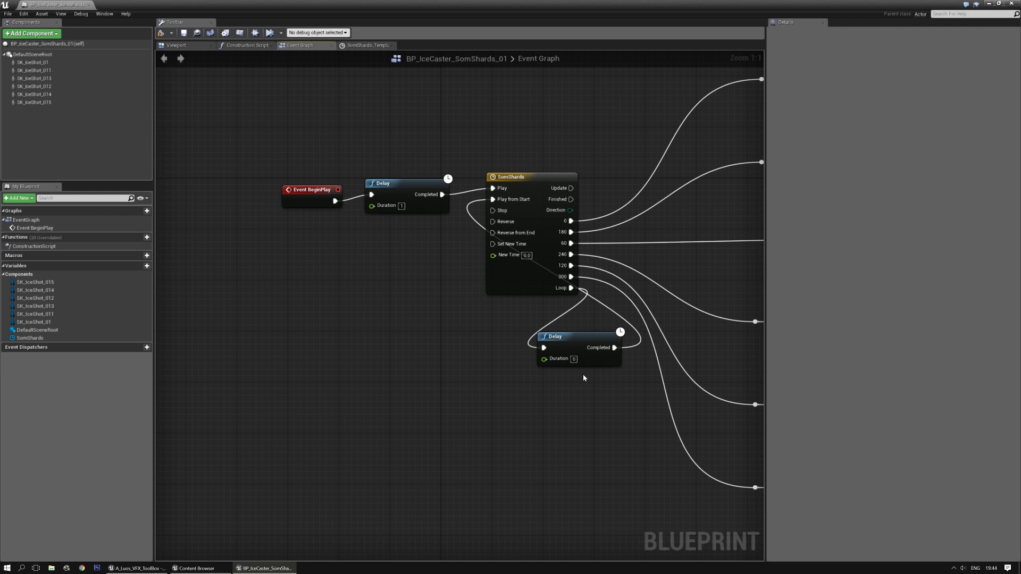
pyautogui.moveTo(576, 339); pyautogui.dragTo(527, 391)
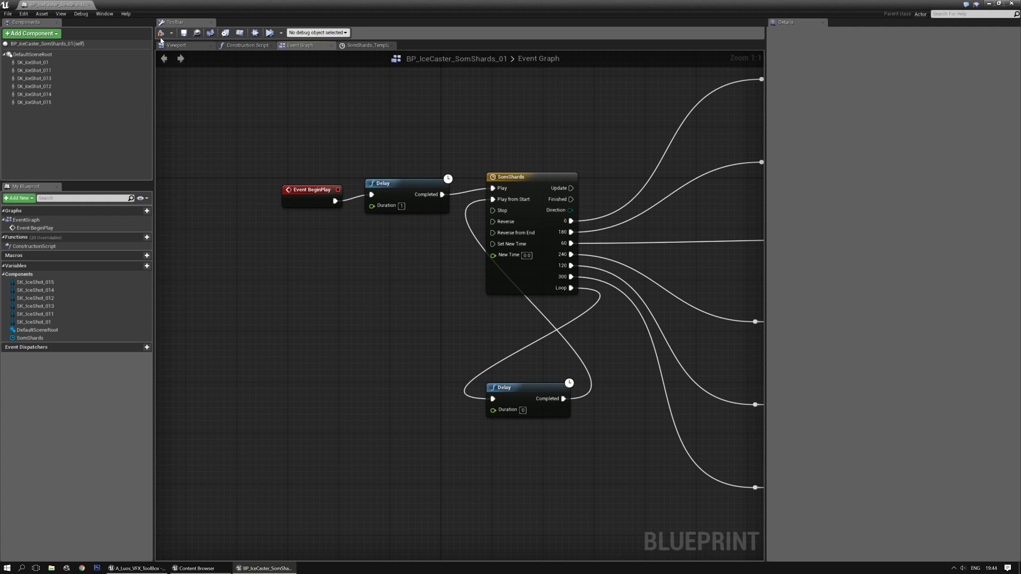
# Simulate the looping shard sequence in the blueprint viewport, and stop the simulation
pyautogui.click(179, 46)
pyautogui.click(254, 32)
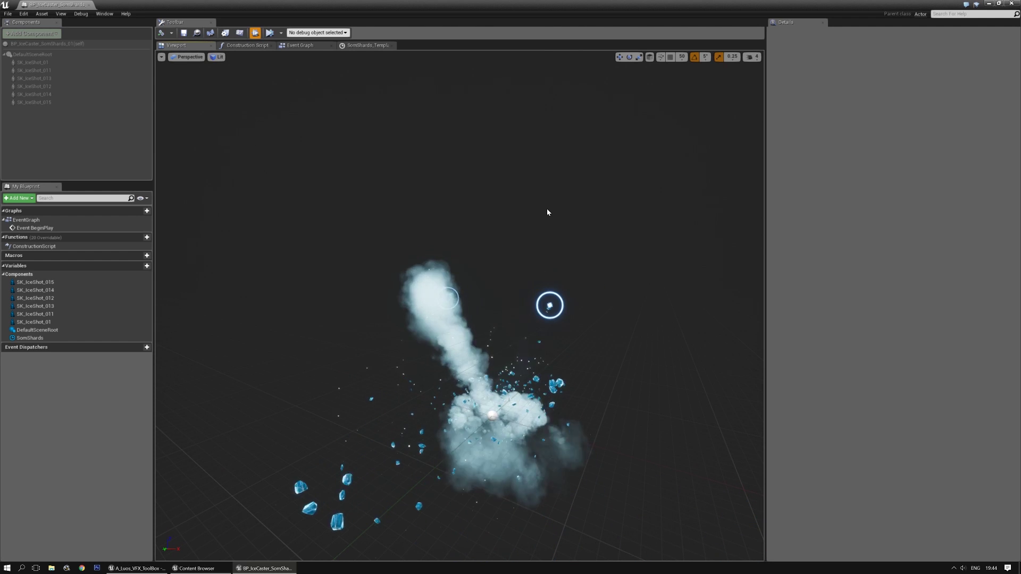
pyautogui.click(255, 33)
# Set the Loop track's key time to 5.0 in the SomShards timeline and check the loop in a viewport simulation
pyautogui.click(360, 46)
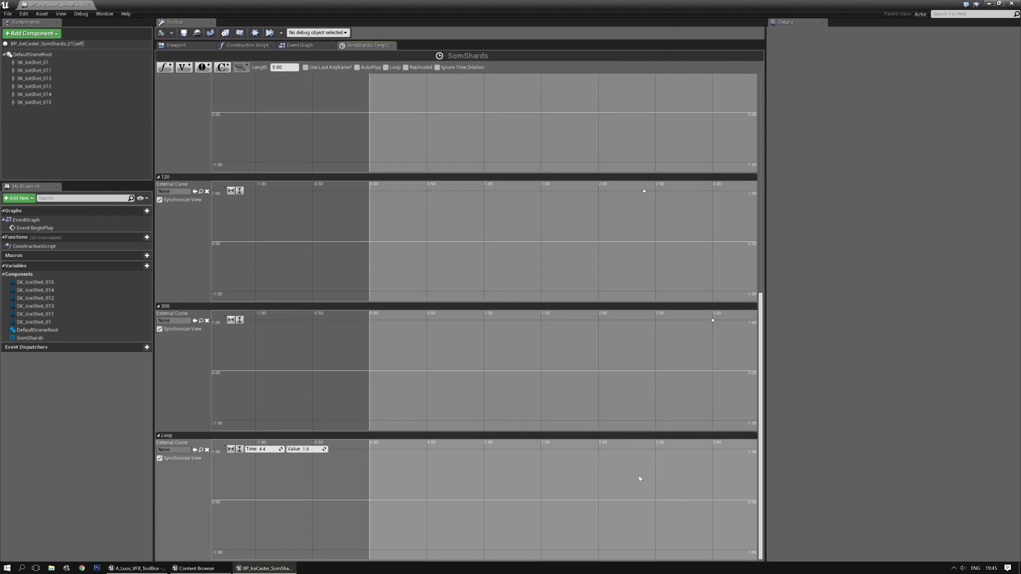
pyautogui.scroll(-3, 508, 473)
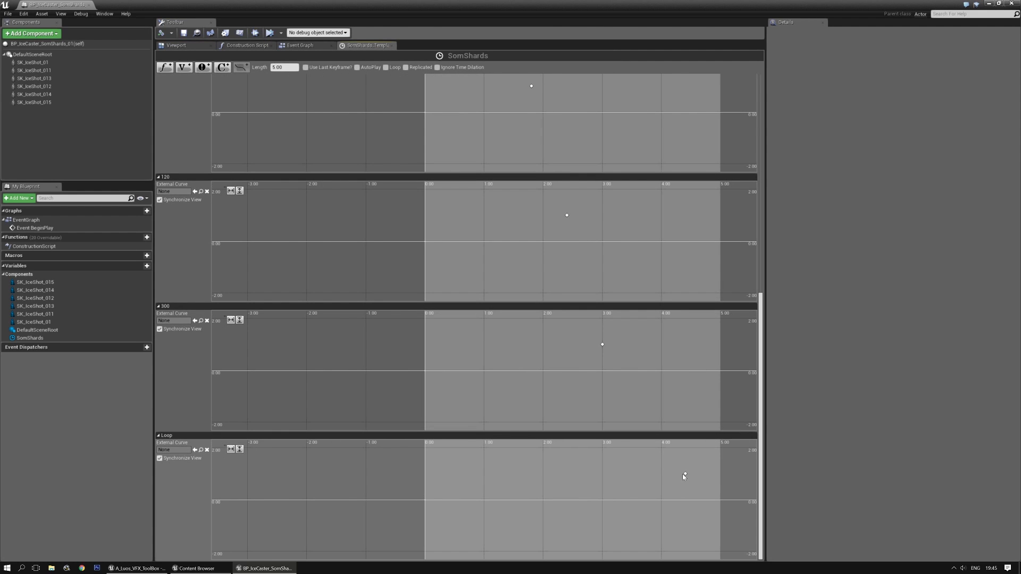
pyautogui.click(685, 474)
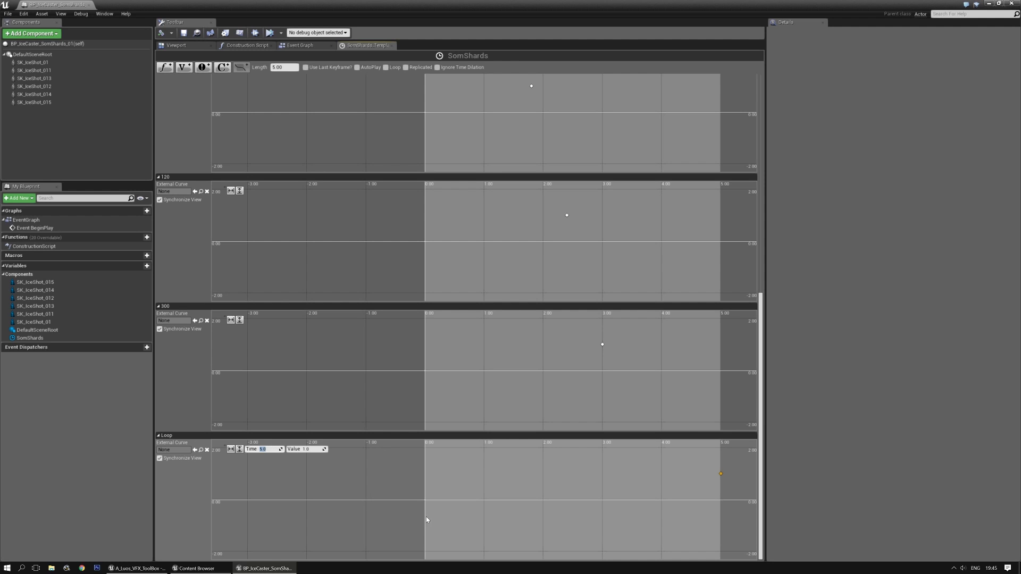
pyautogui.click(181, 47)
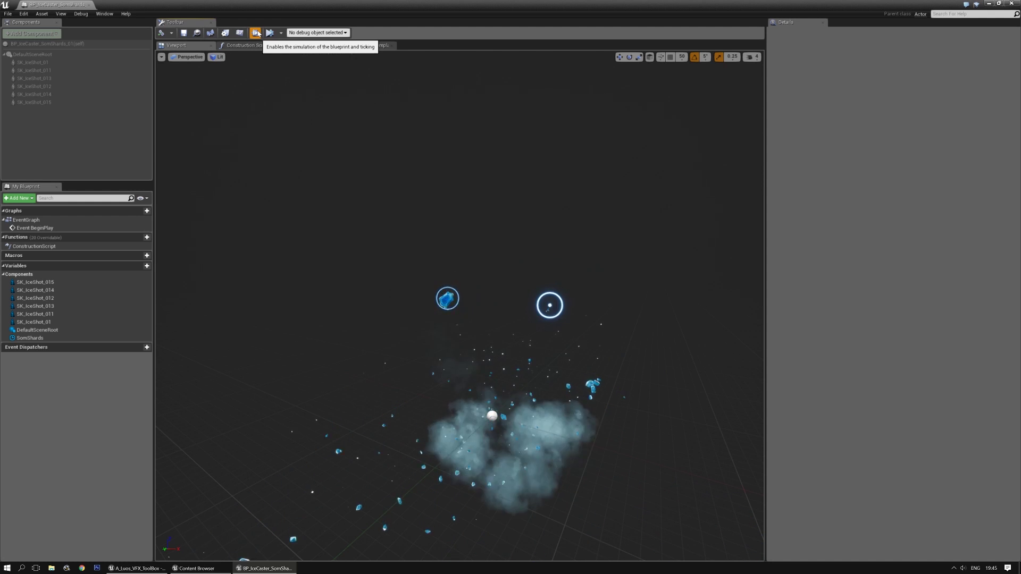
pyautogui.click(255, 33)
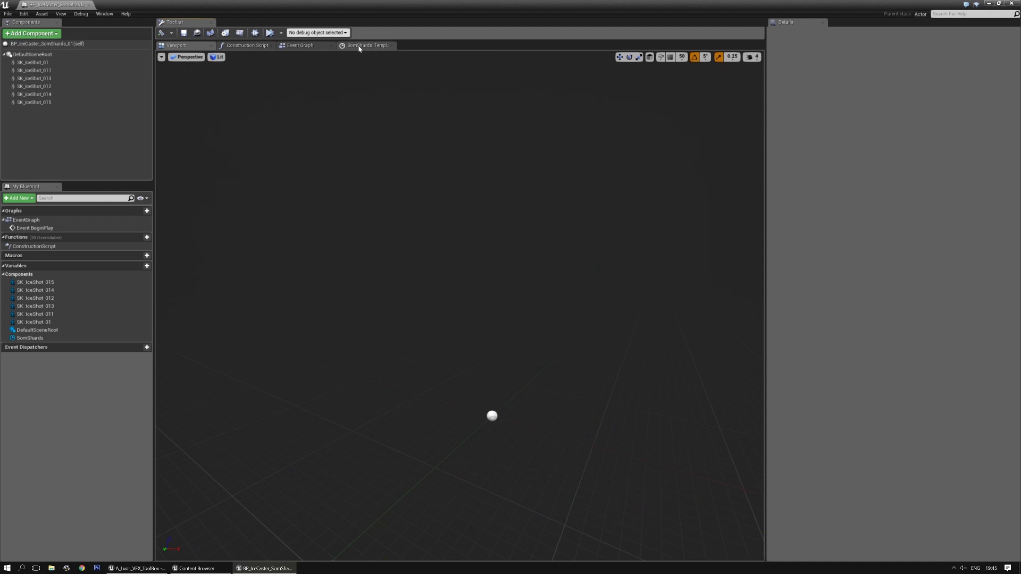
# Set the Duration of the Delay on the Loop wire to 1.5 and test the timing in a viewport simulation
pyautogui.click(366, 45)
pyautogui.click(301, 46)
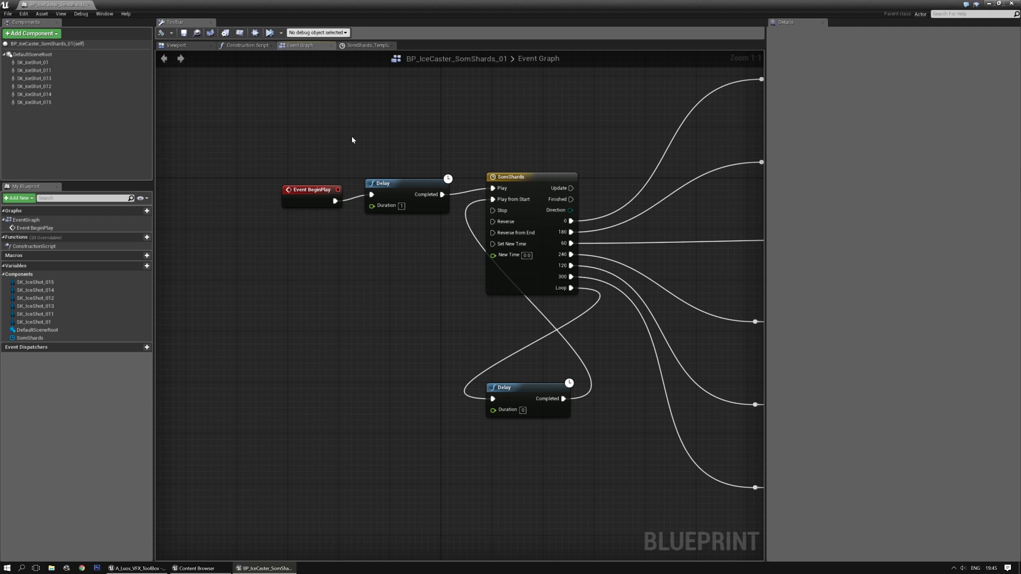
pyautogui.click(524, 410)
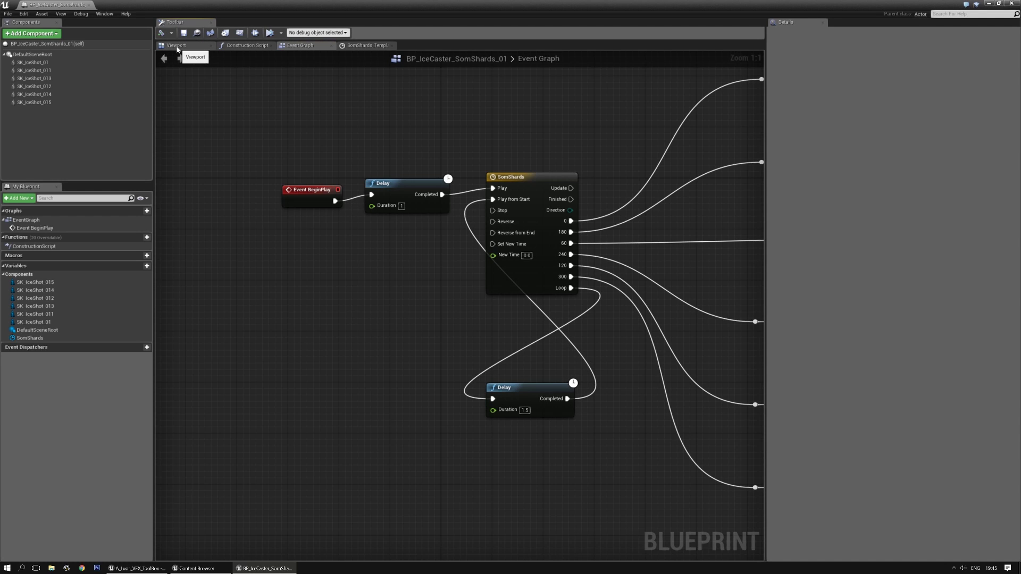
pyautogui.click(177, 47)
pyautogui.click(256, 33)
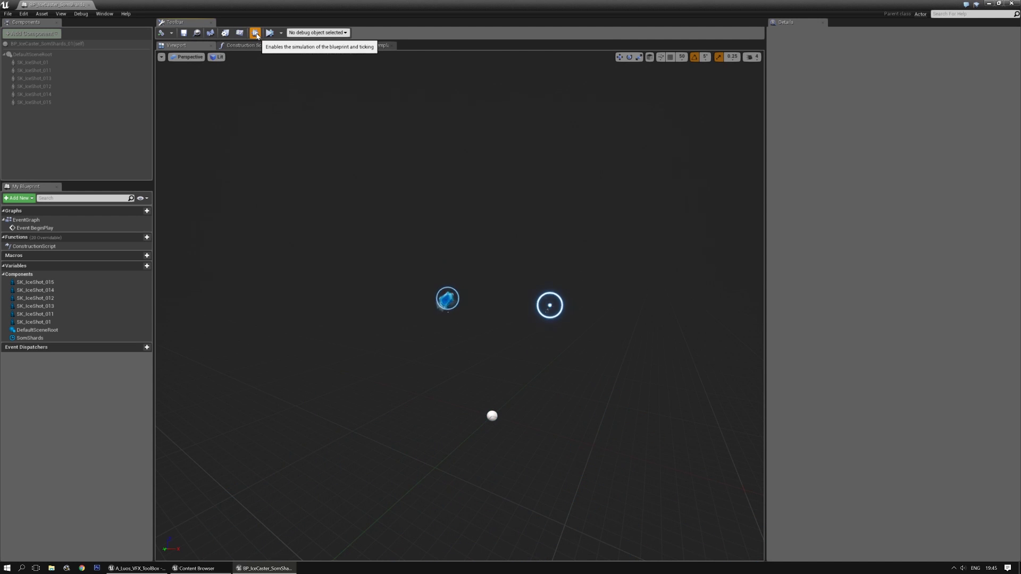
pyautogui.click(256, 33)
# Set the loop Delay's Duration to 2 and rerun the viewport simulation to judge the pause between cycles
pyautogui.click(372, 45)
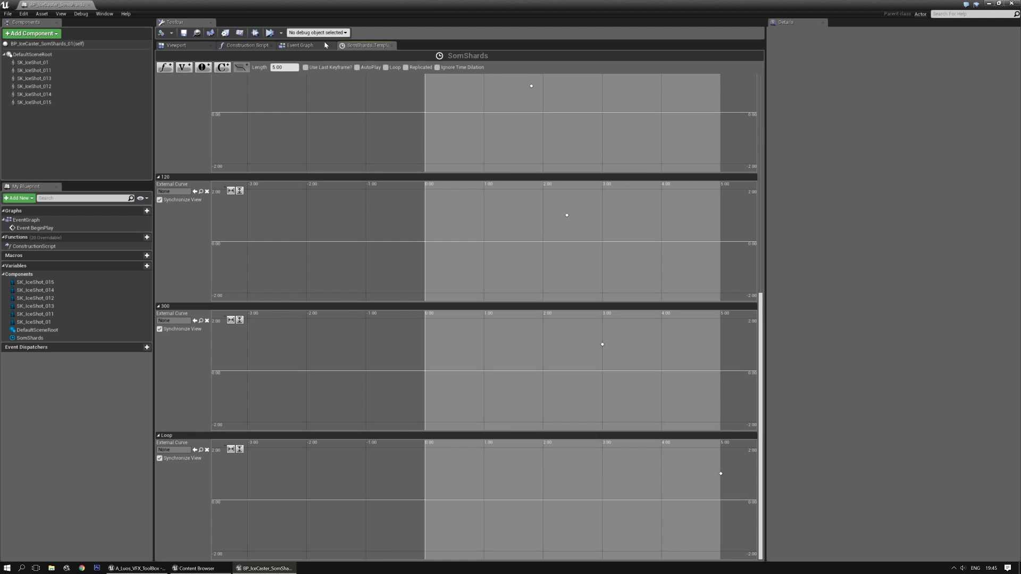
pyautogui.click(301, 46)
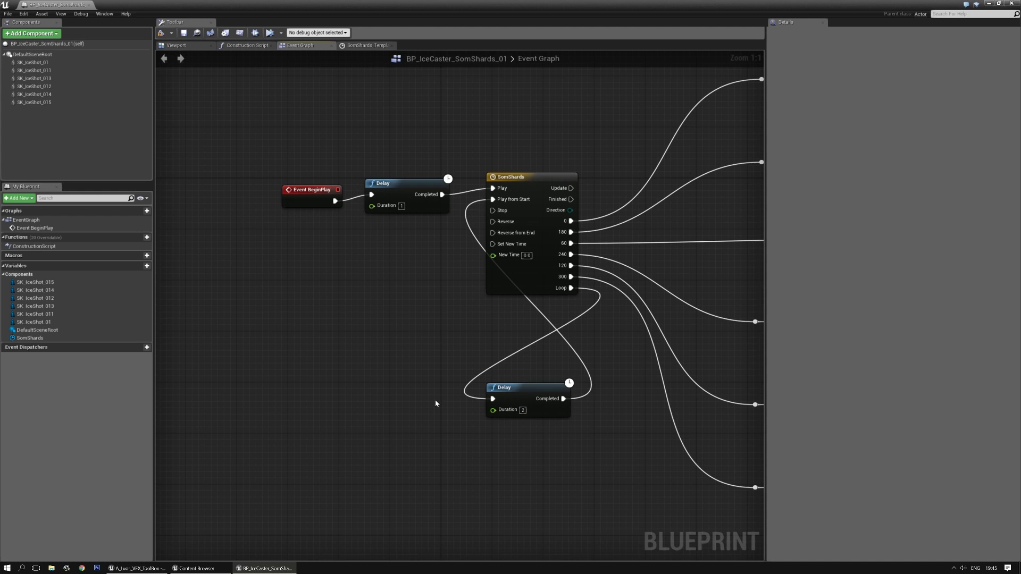
pyautogui.click(184, 45)
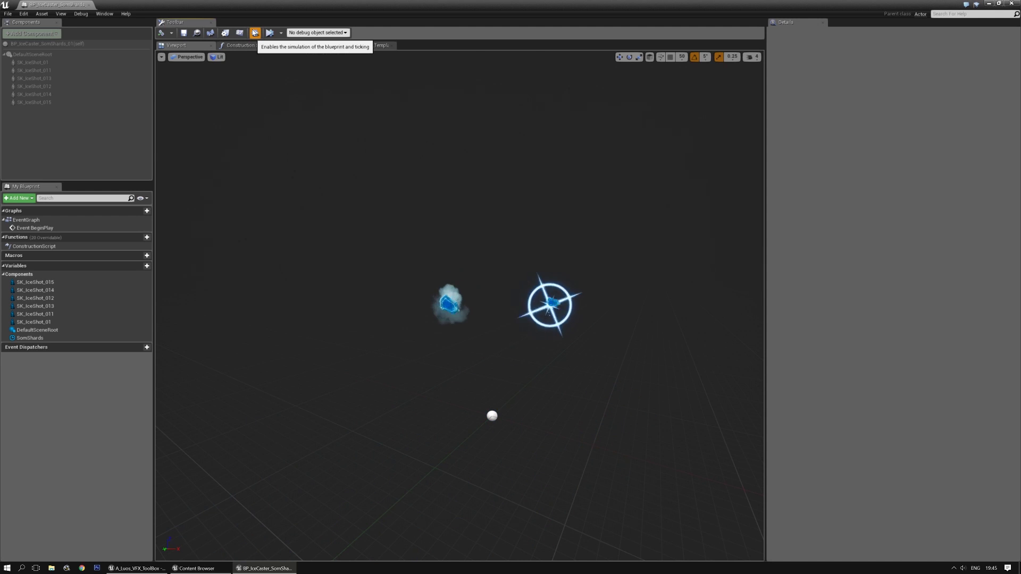
pyautogui.click(259, 33)
pyautogui.click(255, 35)
# Set the loop Delay's Duration to 2.5 and simulate the blueprint in the viewport
pyautogui.click(321, 47)
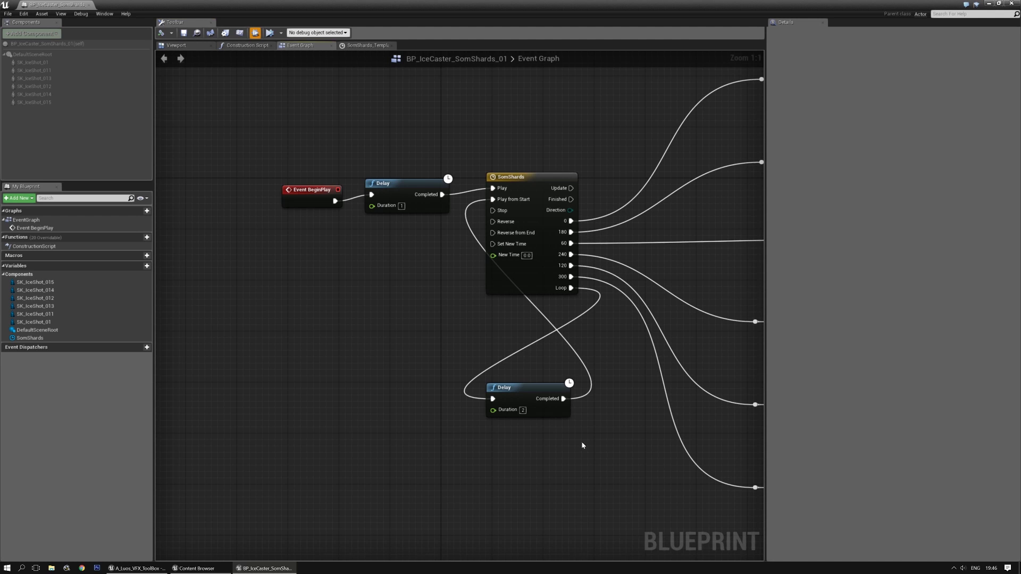
pyautogui.write('2.5')
pyautogui.press('Return')
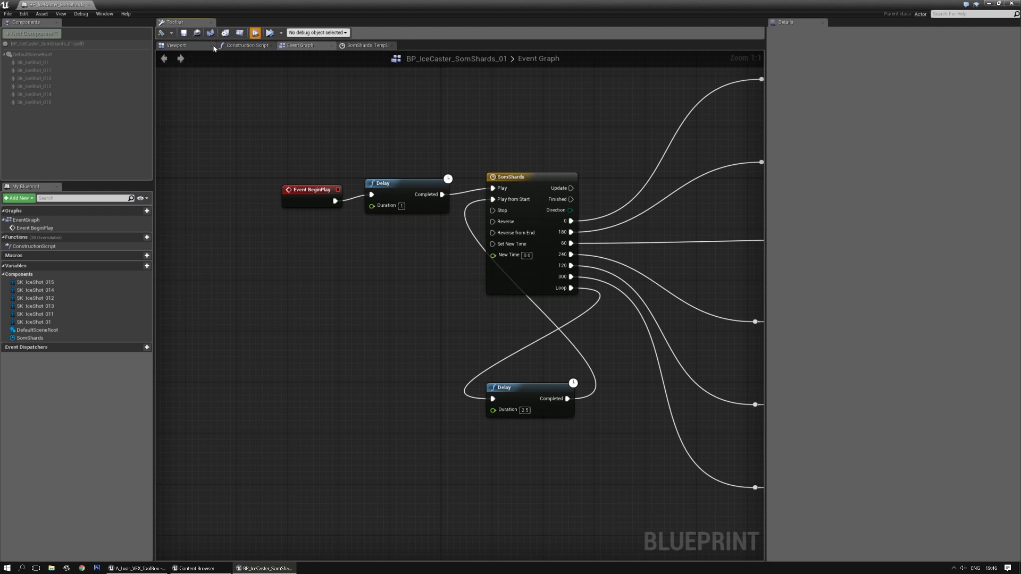
pyautogui.click(181, 46)
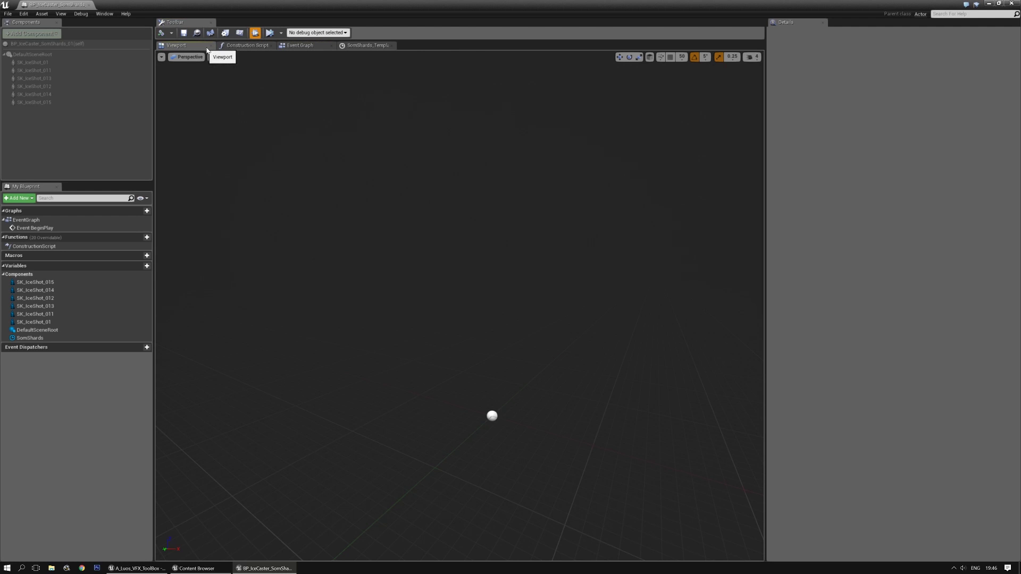
pyautogui.click(255, 34)
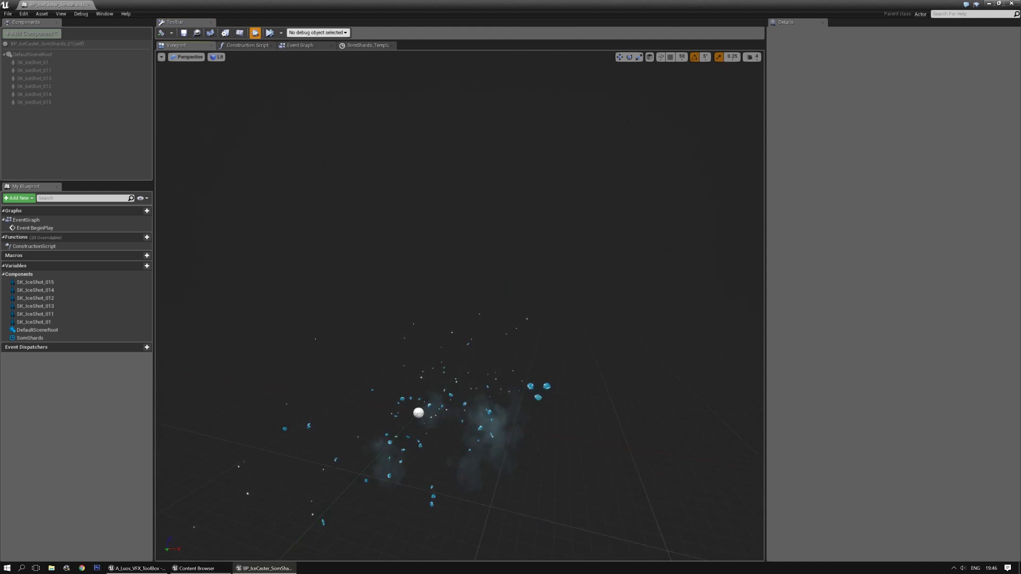
# End the viewport simulation, open the ParticleSystems/IceCaster content folder and save the modified BP_IceCaster_SomShards_01 blueprint
pyautogui.moveTo(510, 237); pyautogui.dragTo(510, 186, button='right')
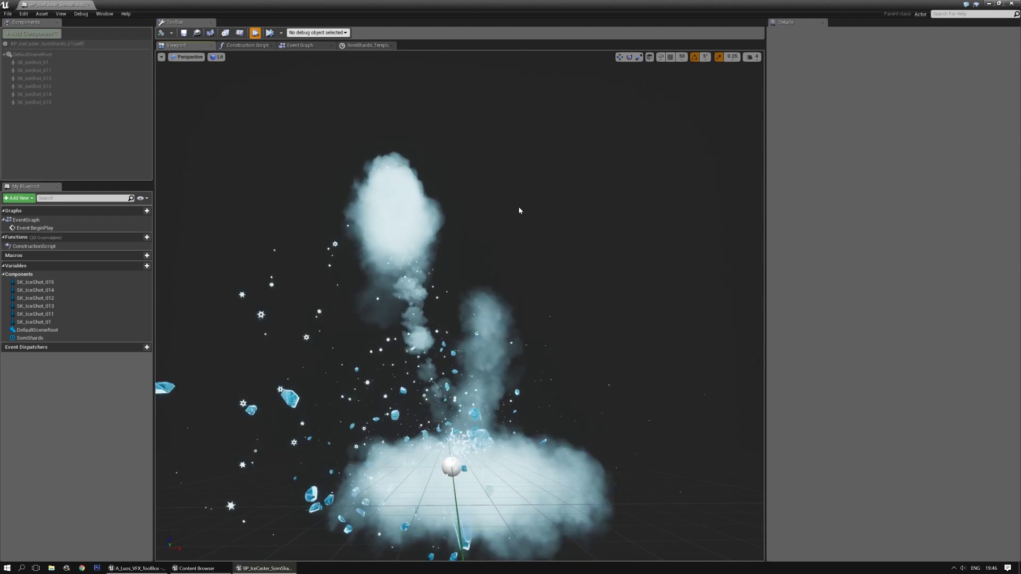
pyautogui.click(256, 33)
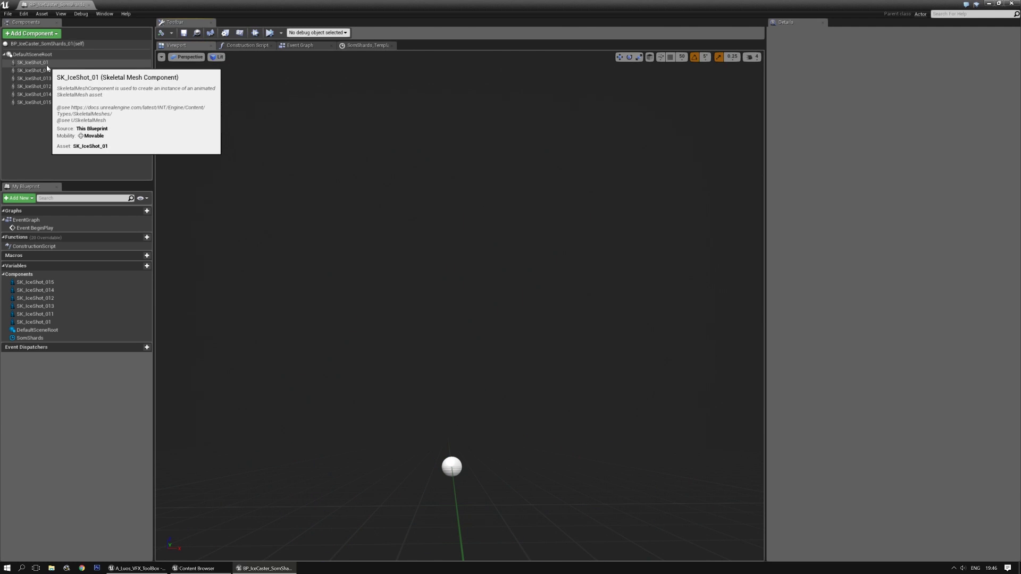
pyautogui.moveTo(510, 5); pyautogui.dragTo(796, 309)
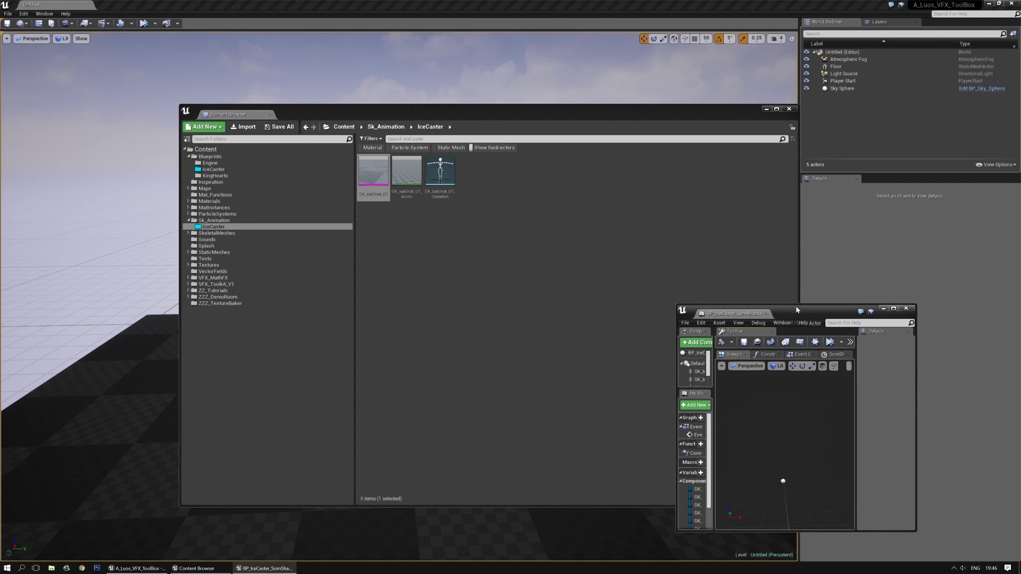
pyautogui.click(478, 260)
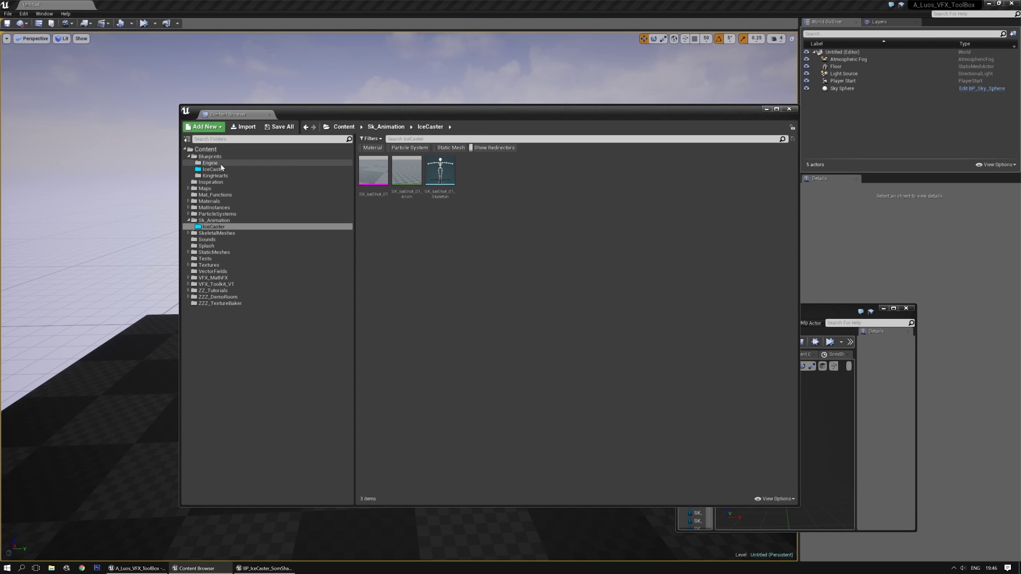
pyautogui.click(189, 214)
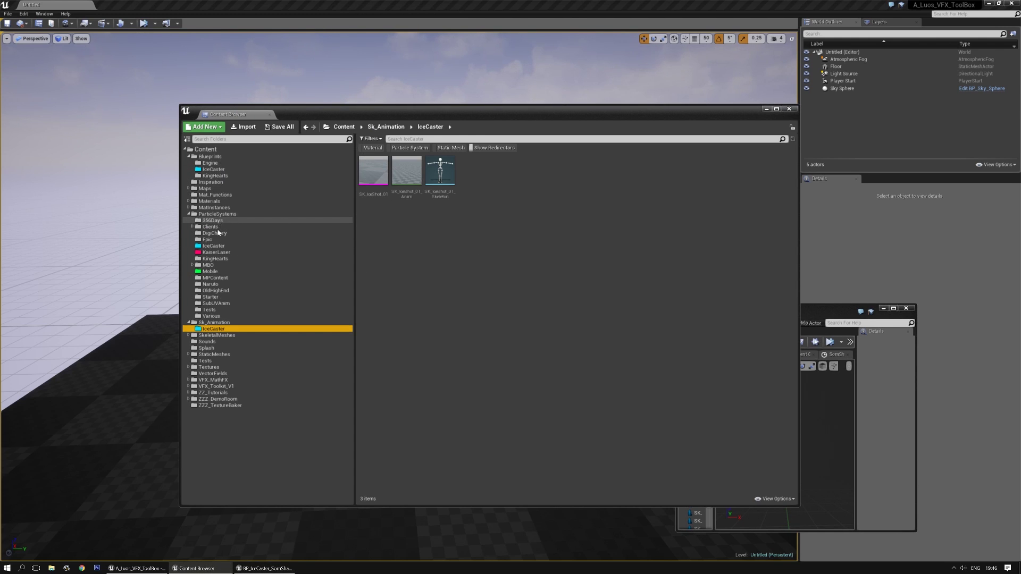
pyautogui.click(213, 246)
pyautogui.click(279, 127)
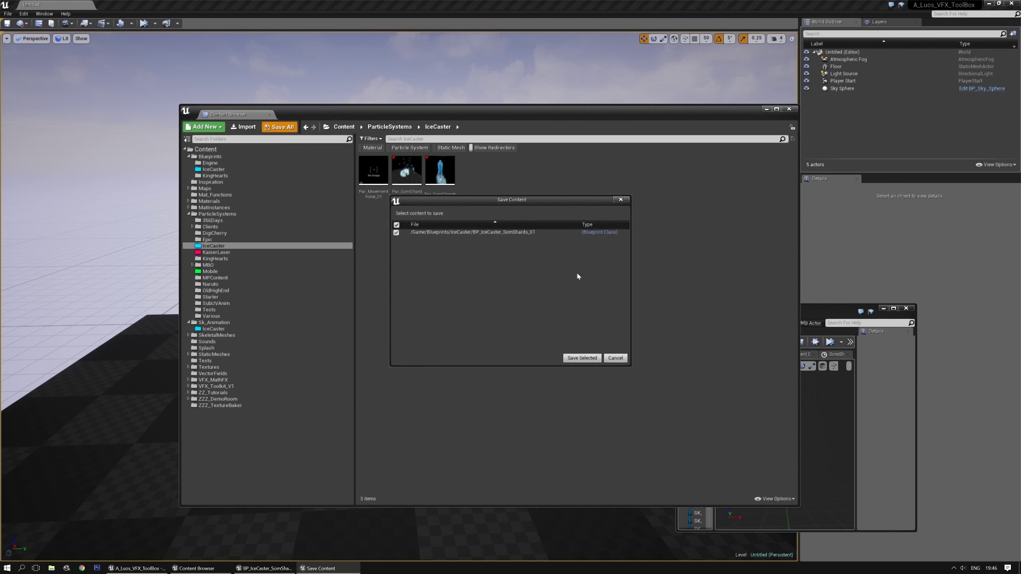
pyautogui.click(585, 359)
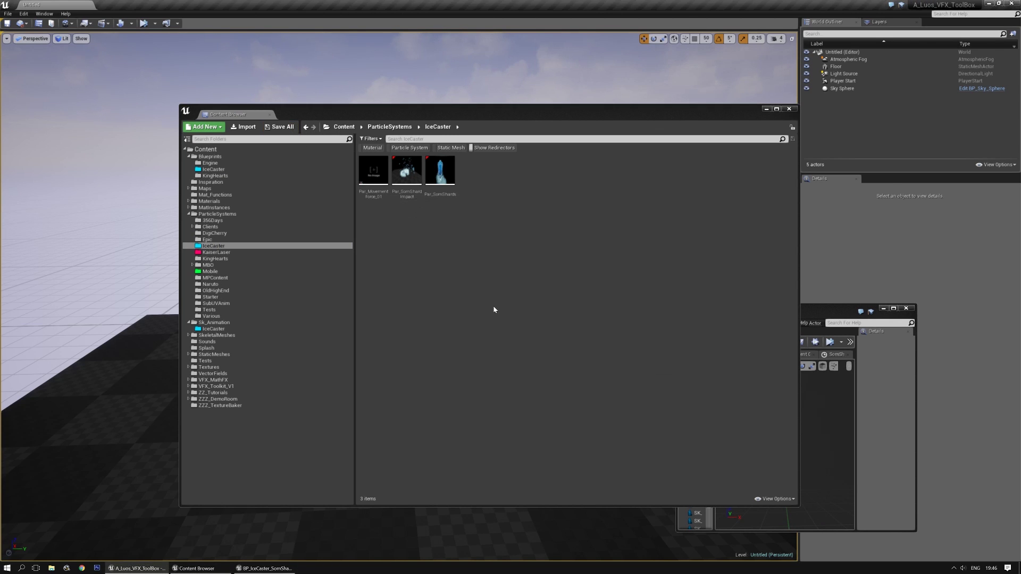
# Open the Par_SomShards particle system in a maximized editor and frame the whole effect in its preview
pyautogui.doubleClick(442, 169)
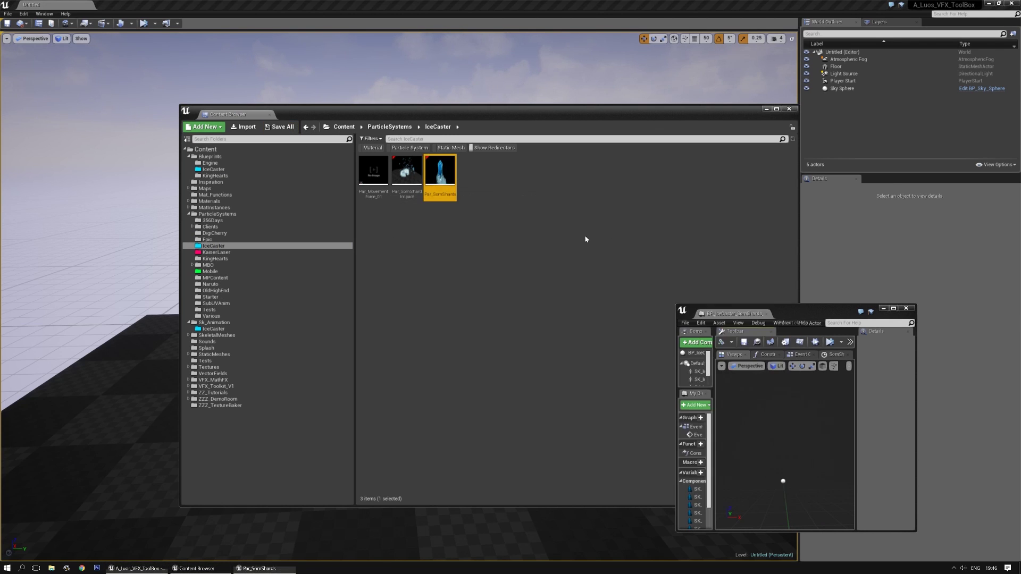
pyautogui.doubleClick(850, 307)
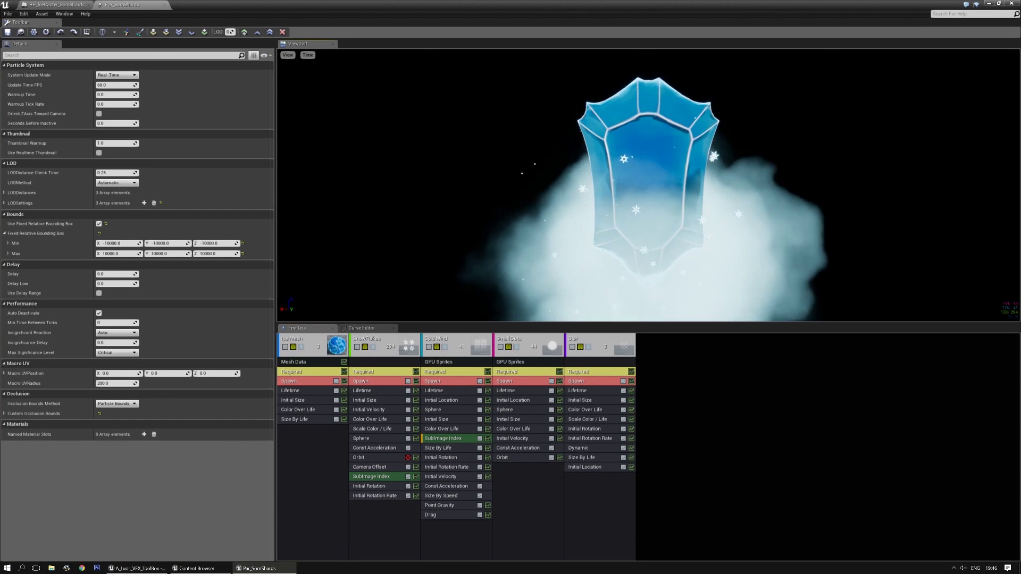
pyautogui.moveTo(591, 212); pyautogui.dragTo(591, 199)
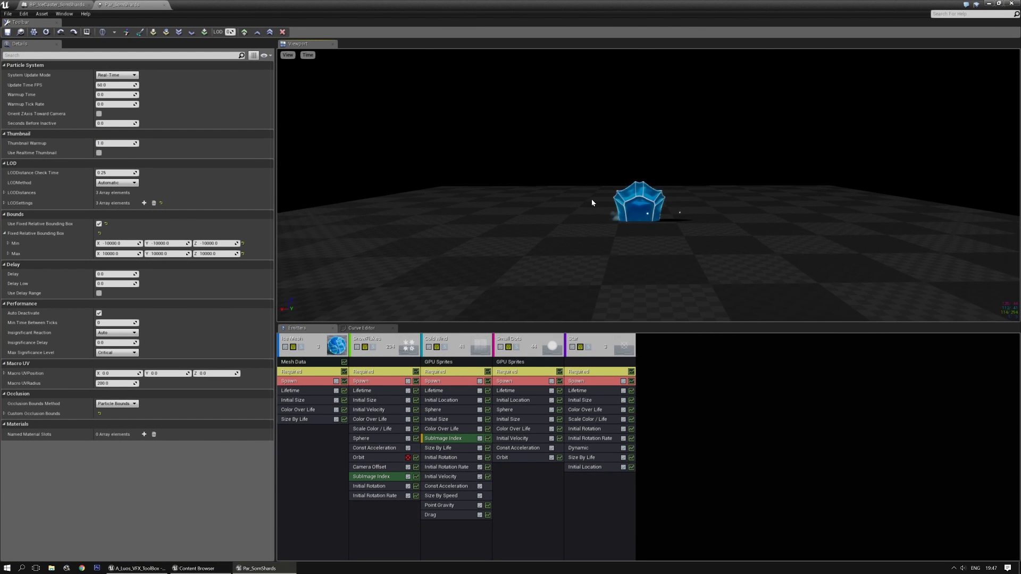
pyautogui.press('o')
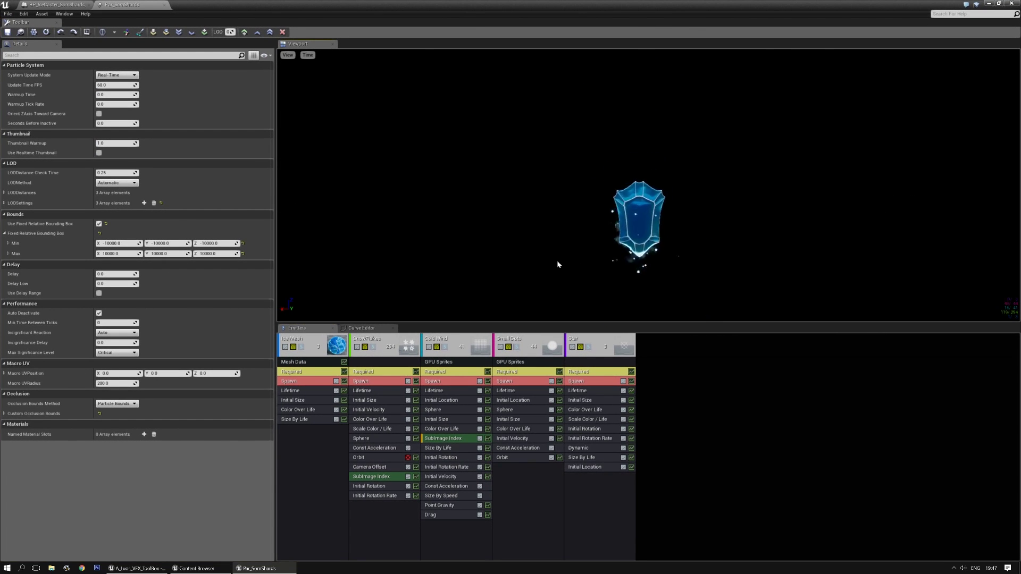
# Delete the third point, at In Val 1.0, from the Star emitter's Size By Life curve
pyautogui.click(590, 458)
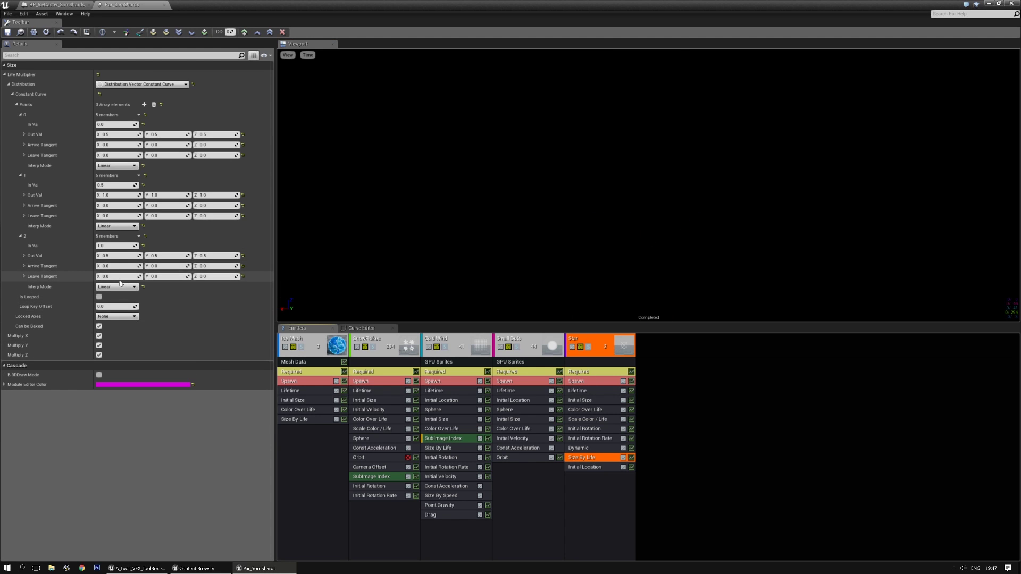
pyautogui.click(116, 246)
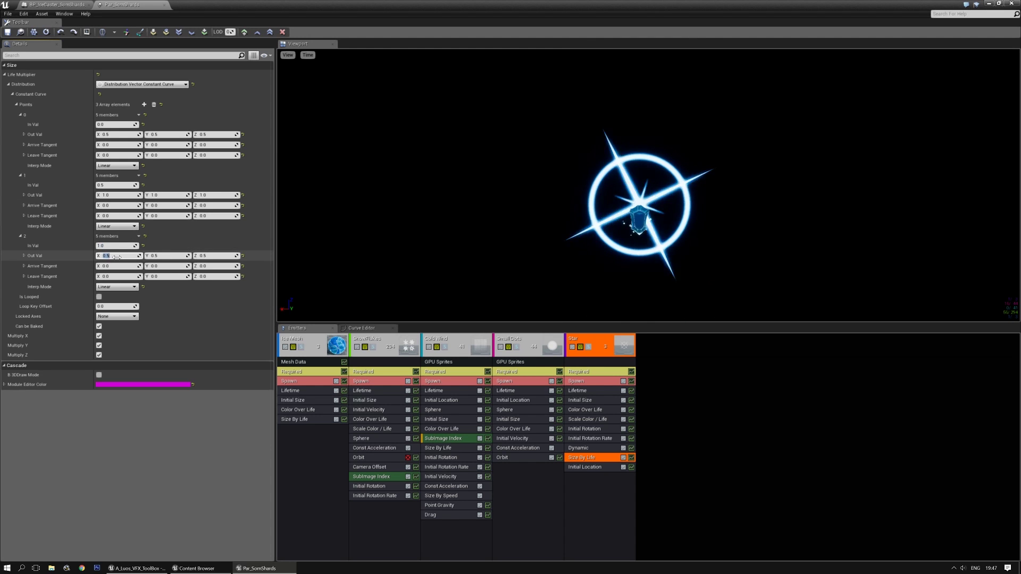
pyautogui.click(138, 237)
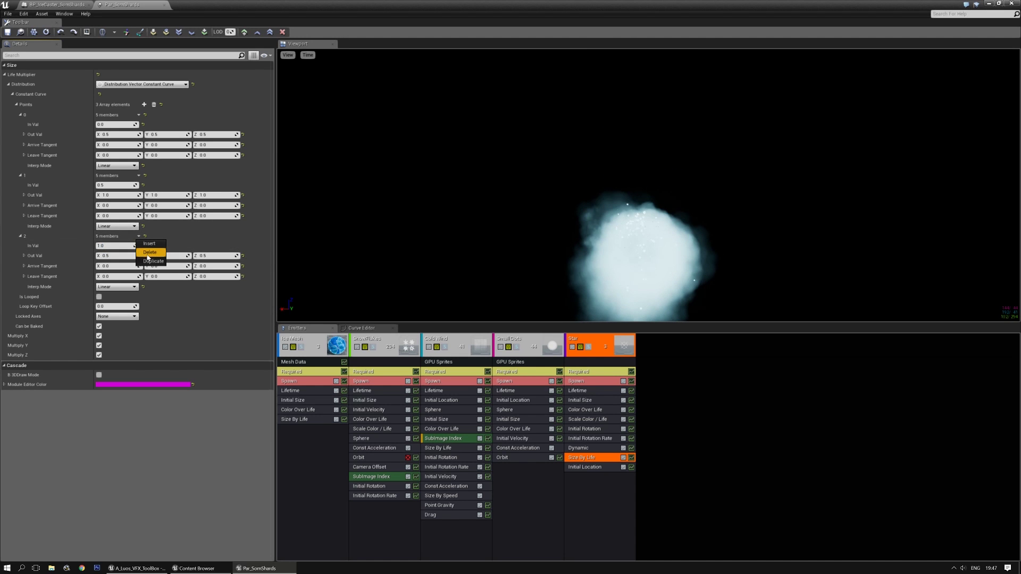
pyautogui.click(149, 254)
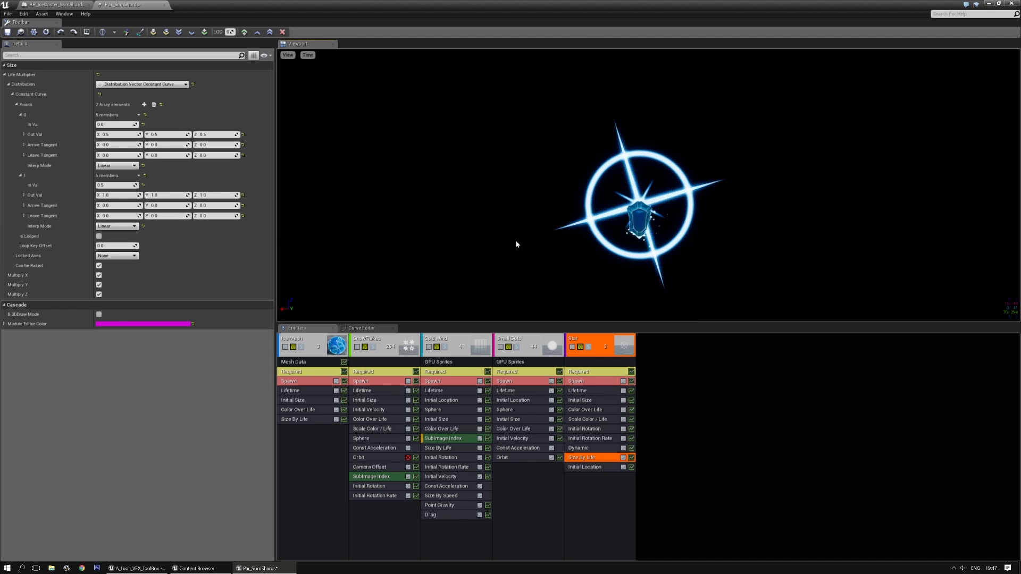
# Set the Star emitter's Initial Size constant to 200 in X and Y
pyautogui.click(601, 401)
pyautogui.click(111, 94)
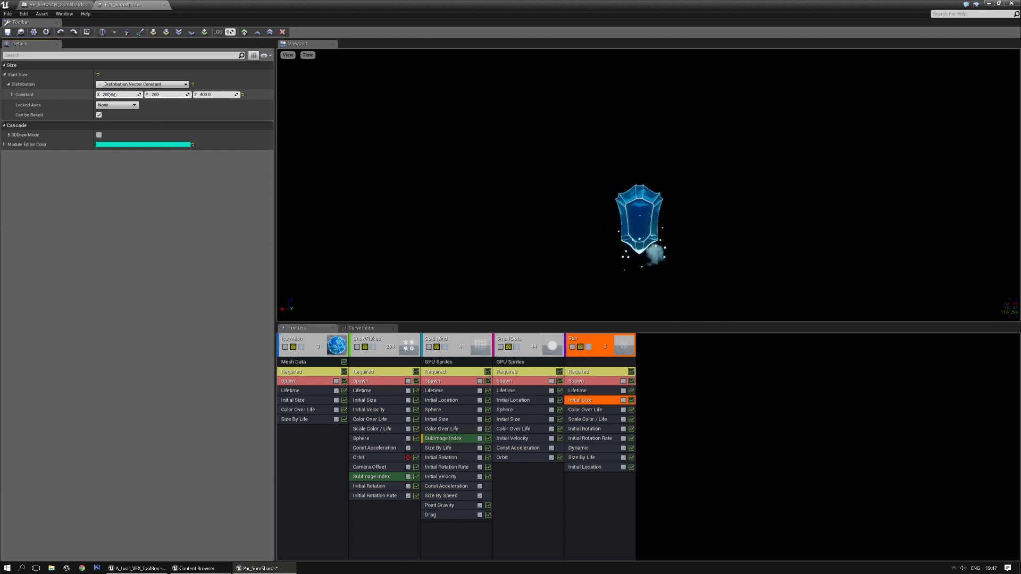
pyautogui.click(528, 128)
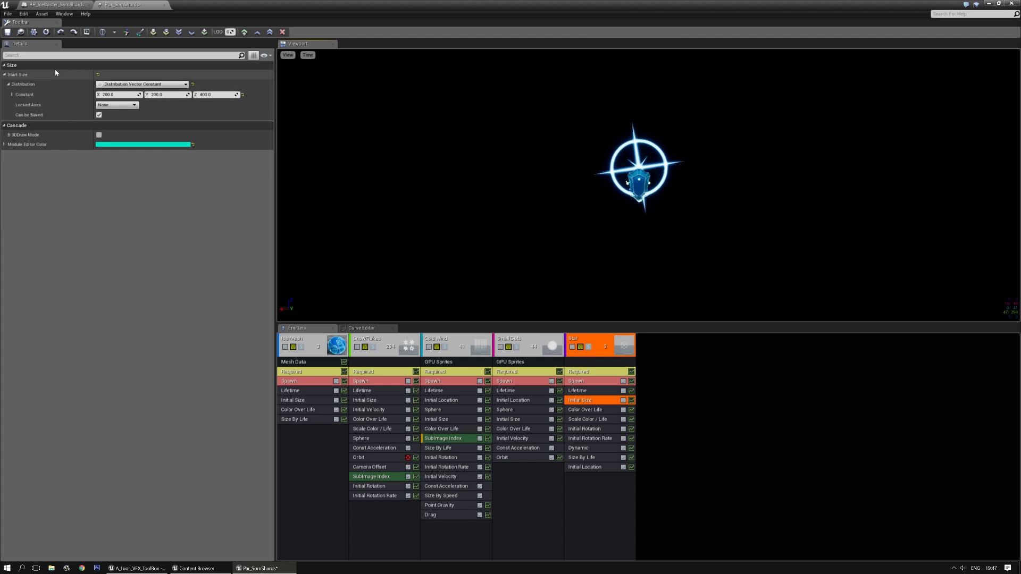
# Return to the ice shard blueprint and simulate it in the viewport to check the resized star
pyautogui.click(57, 7)
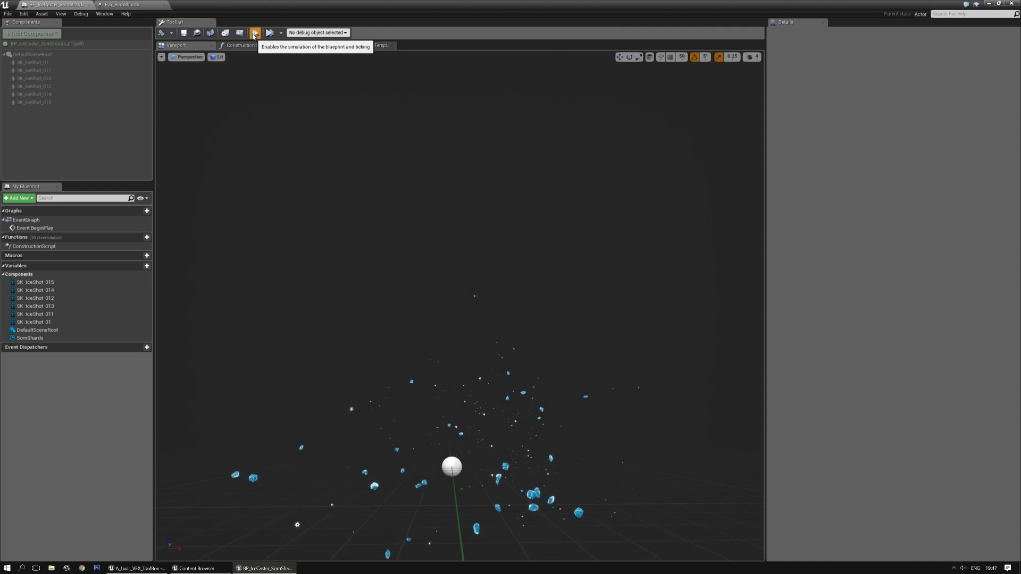
pyautogui.click(255, 34)
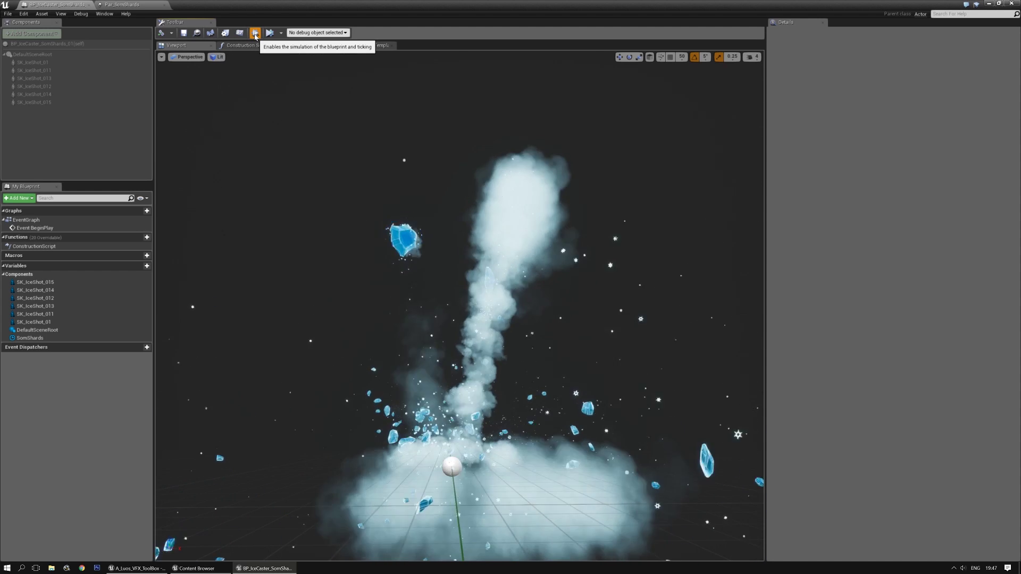
pyautogui.click(255, 33)
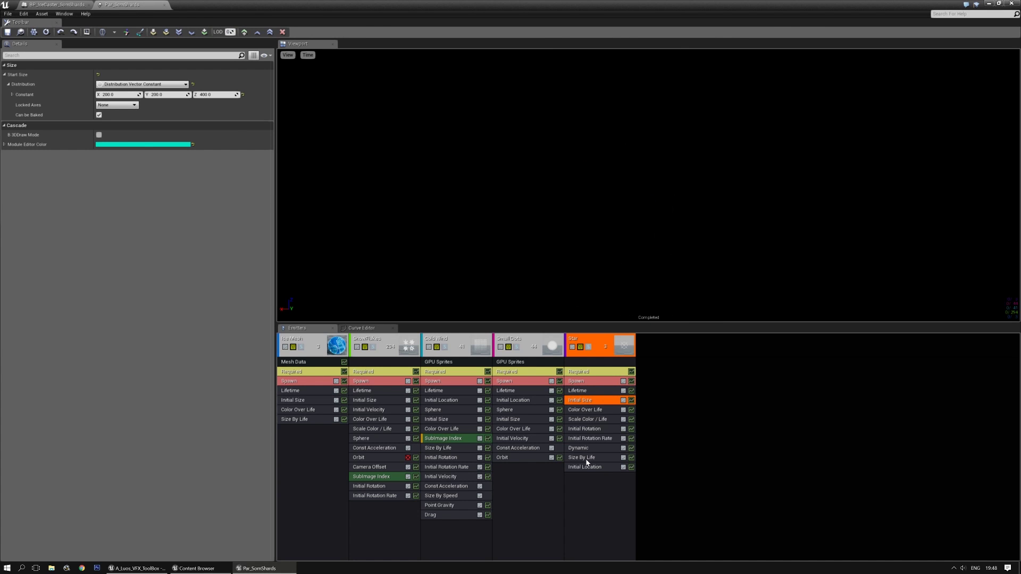
# Set the second Size By Life point's In Val to 1 on the Star emitter, review its Color Over Life and save Par_SomShards
pyautogui.click(587, 456)
pyautogui.write('1')
pyautogui.press('Return')
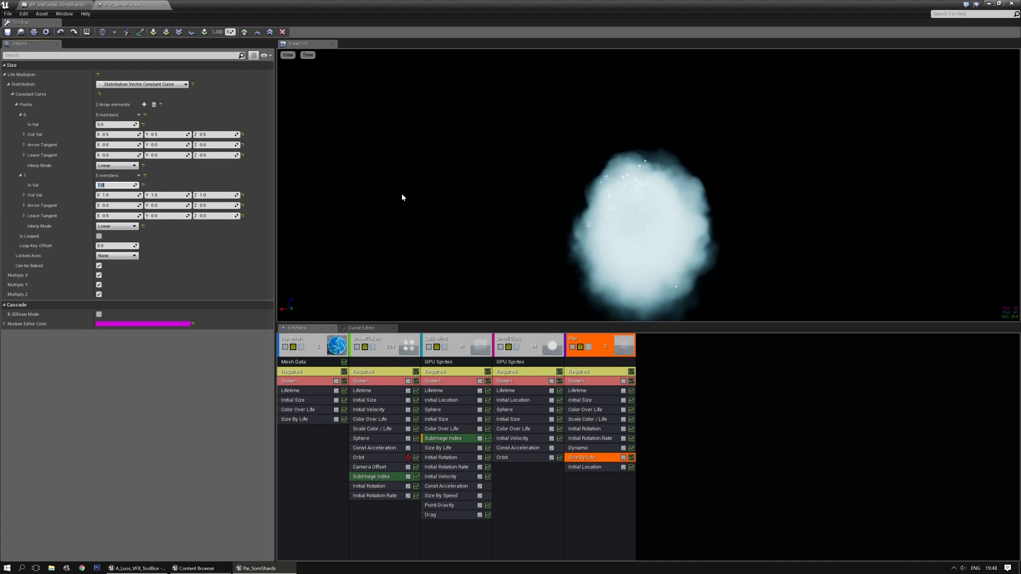
pyautogui.click(585, 409)
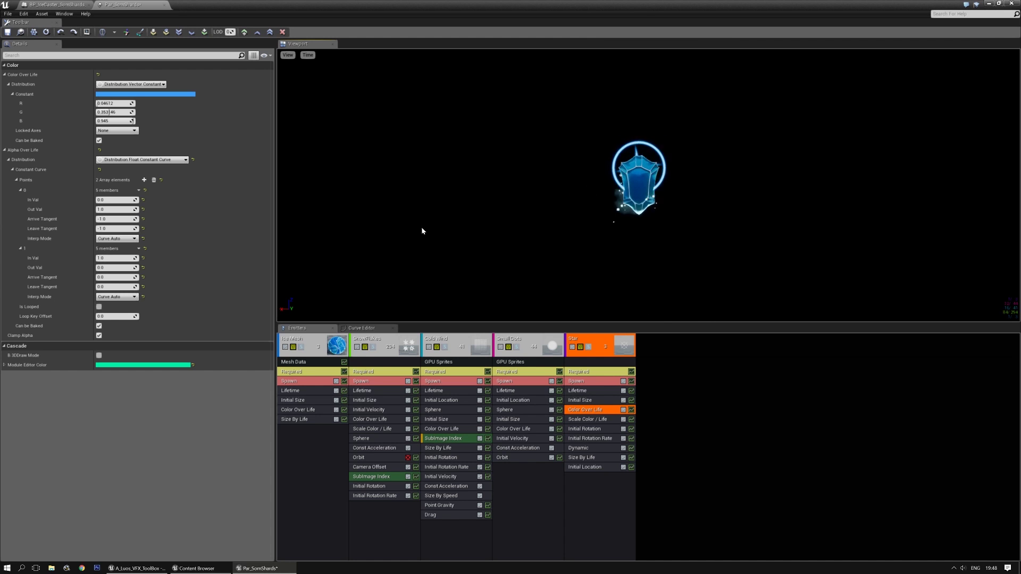
pyautogui.click(7, 32)
# Simulate the ice shard blueprint with the adjusted star, and close the particle system and blueprint editors
pyautogui.click(55, 4)
pyautogui.click(255, 32)
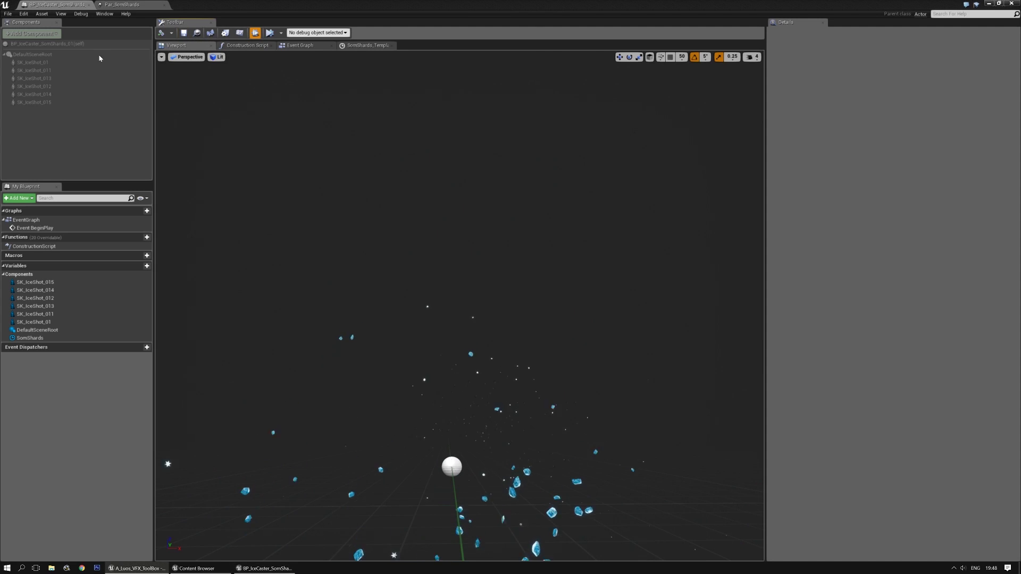
pyautogui.click(148, 6)
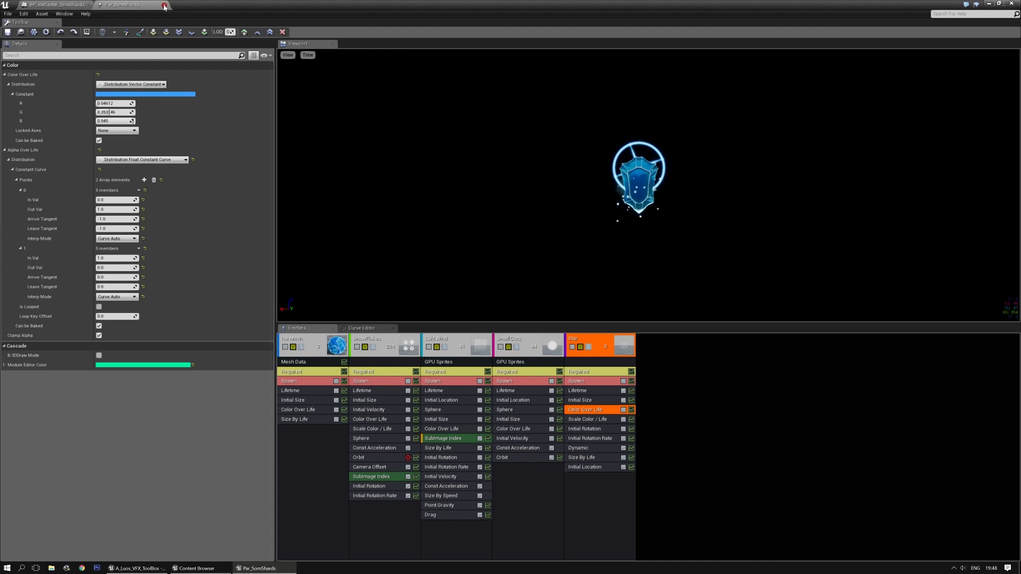
pyautogui.click(144, 5)
pyautogui.click(89, 5)
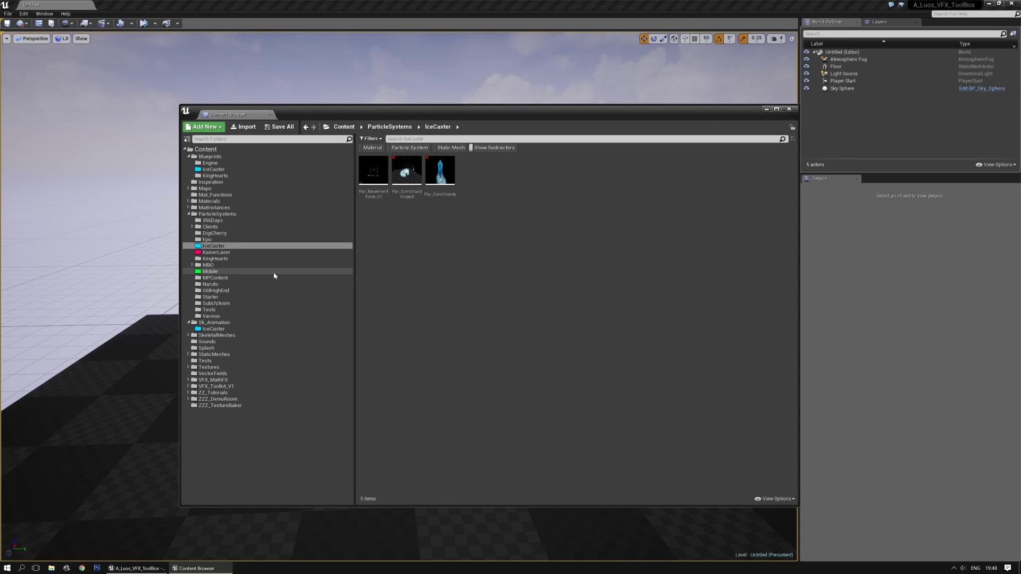
# Look through the ZZZ_DemoRoom folder and the 356Days, Tests and HLOD folders under Maps
pyautogui.click(219, 400)
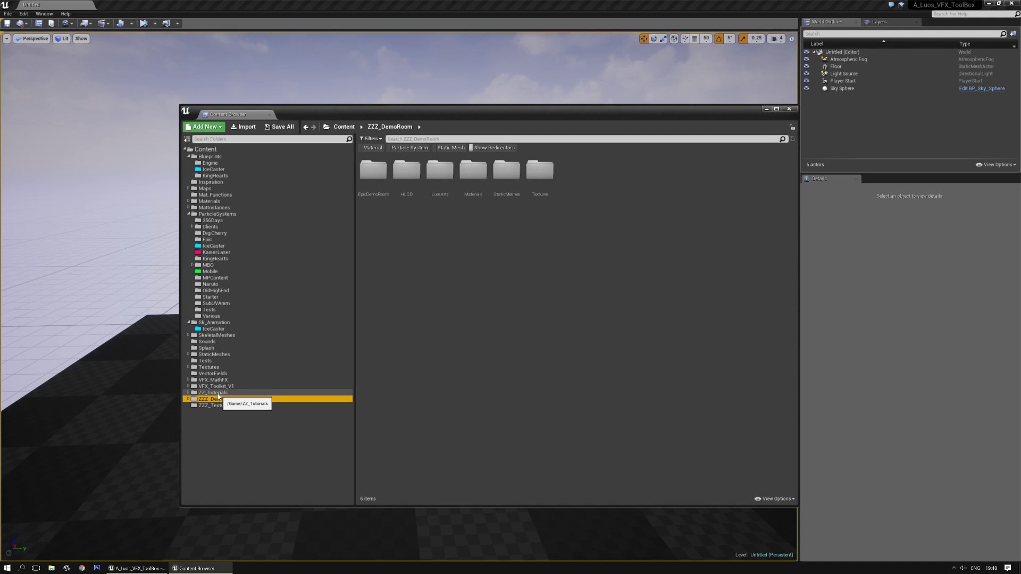
pyautogui.click(189, 387)
pyautogui.click(189, 386)
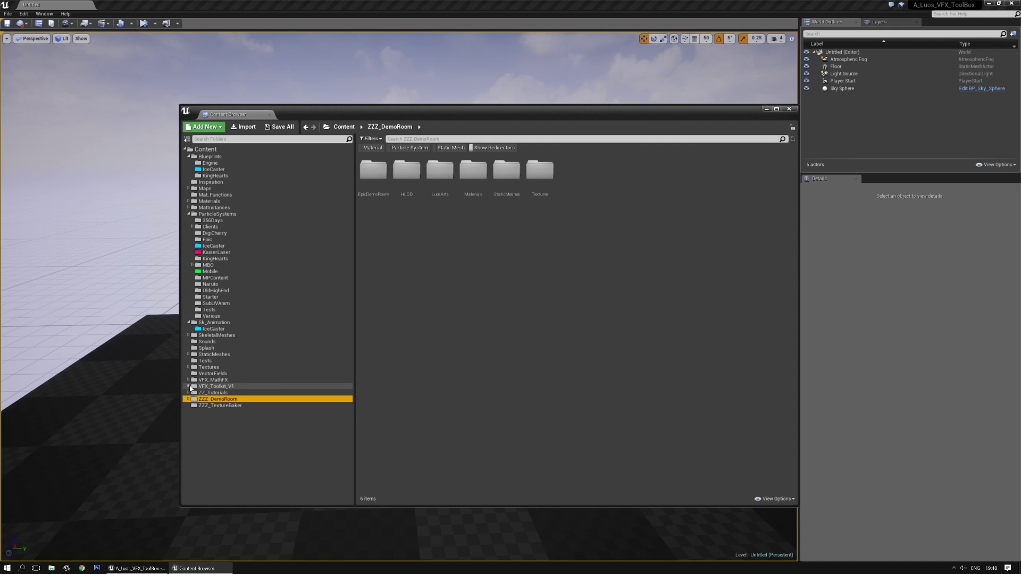
pyautogui.click(188, 188)
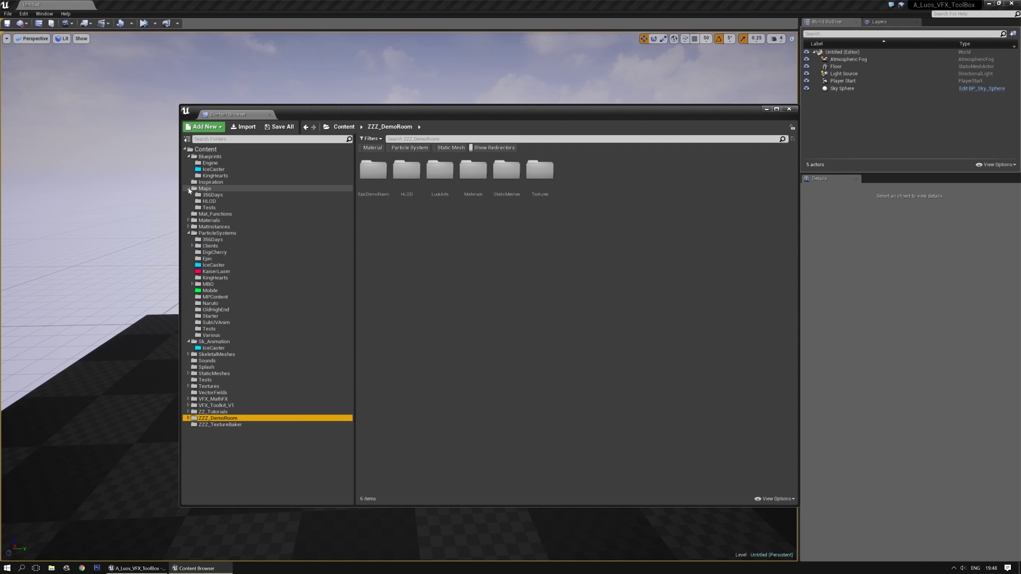
pyautogui.click(212, 196)
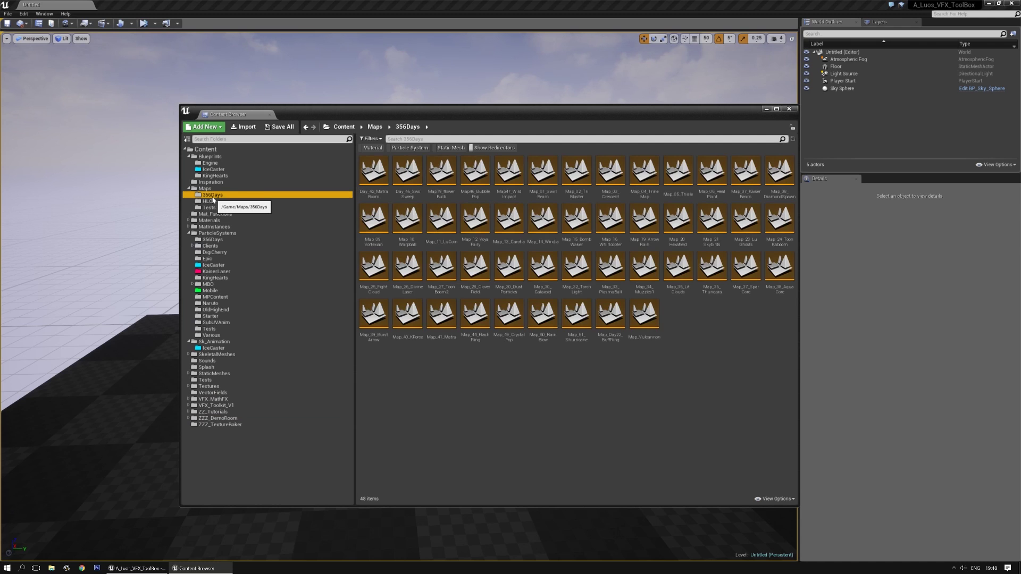
pyautogui.click(212, 208)
pyautogui.click(210, 202)
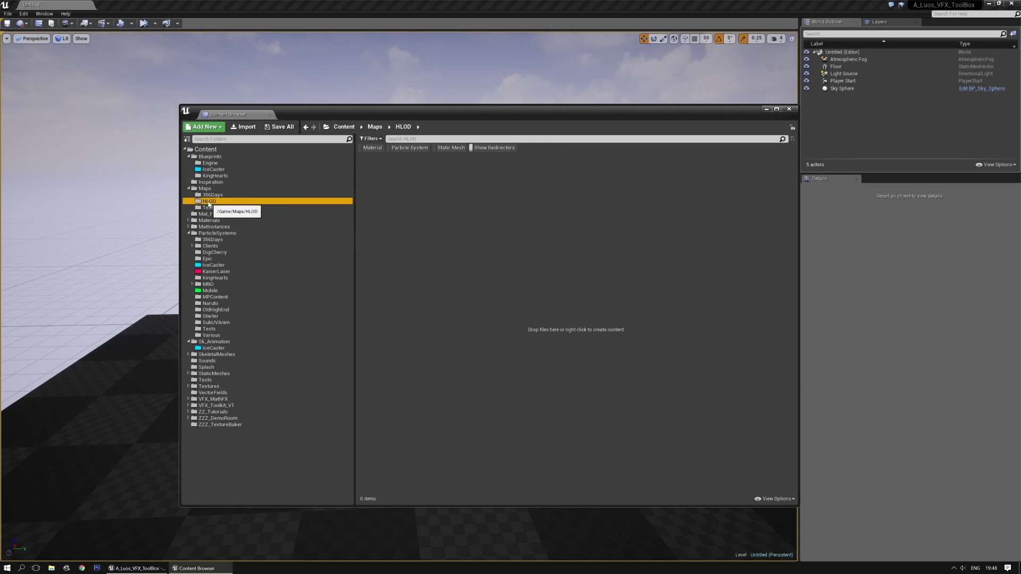
# Look through the subfolders of ZZZ_DemoRoom and the Blueprints, StaticMeshes and Various folders of VFX_Toolkit_V1 for demo assets
pyautogui.click(234, 425)
pyautogui.click(232, 418)
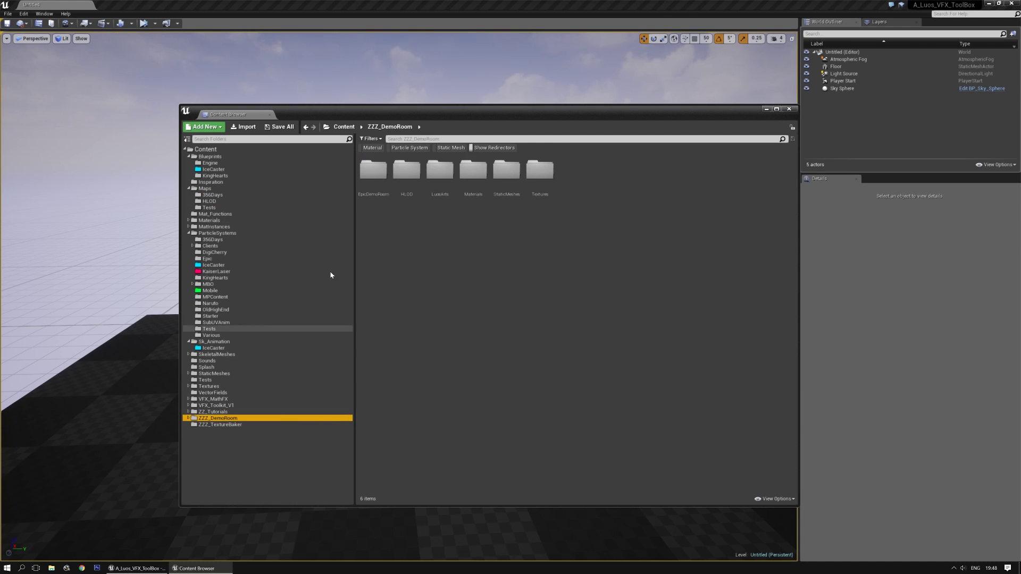
pyautogui.doubleClick(440, 169)
pyautogui.click(232, 444)
pyautogui.click(232, 450)
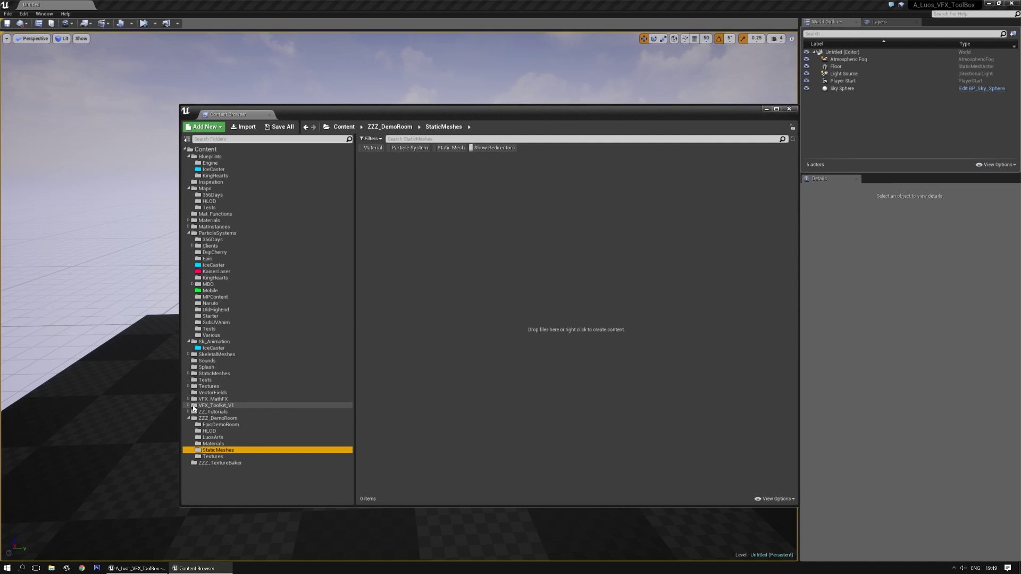
pyautogui.click(188, 406)
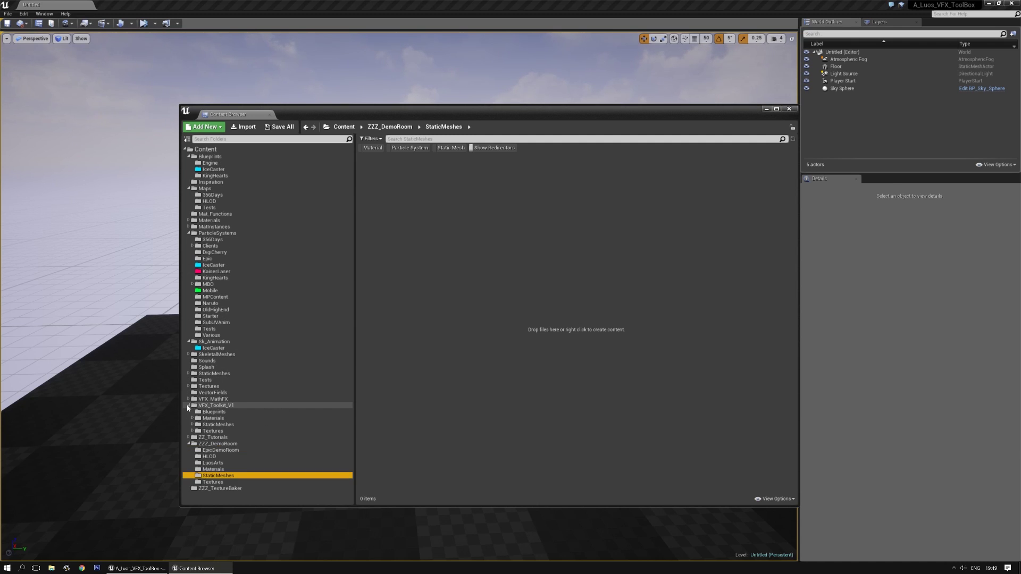
pyautogui.click(214, 412)
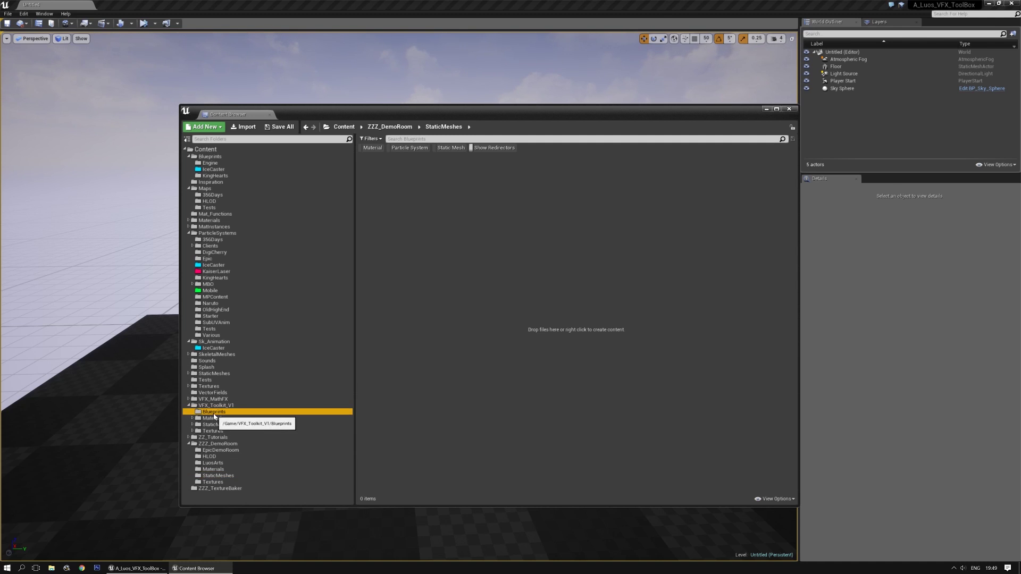
pyautogui.click(217, 425)
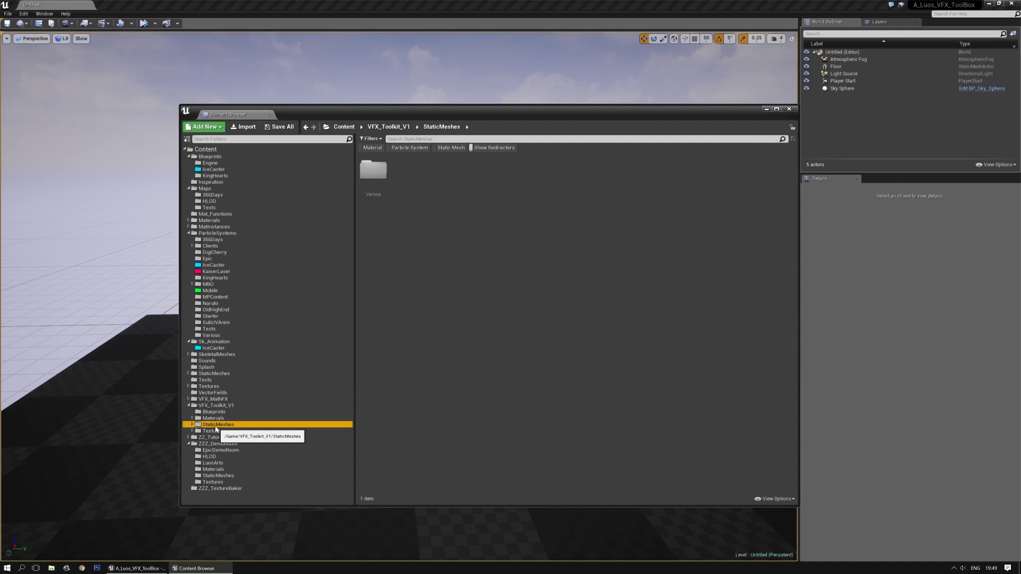
pyautogui.click(192, 424)
pyautogui.click(215, 430)
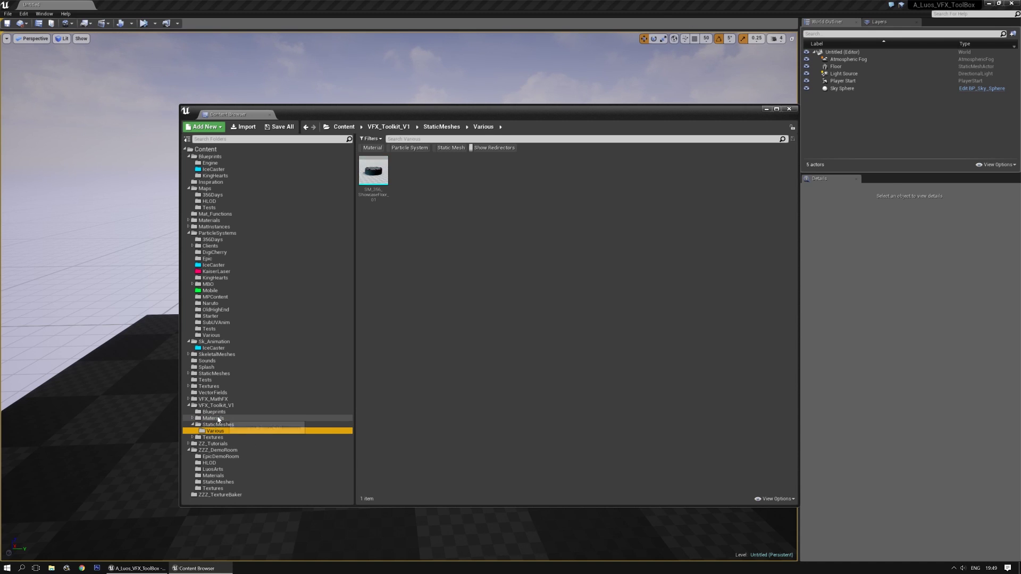
pyautogui.click(236, 450)
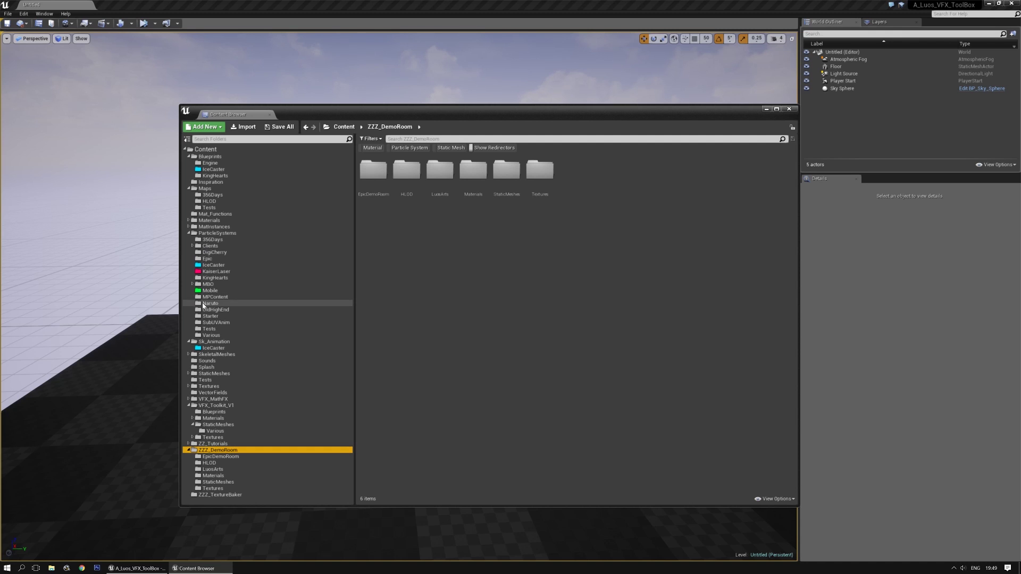
# Open the Map_Particle_showcase level from the Maps folder and move the asset browser aside to view it
pyautogui.click(206, 188)
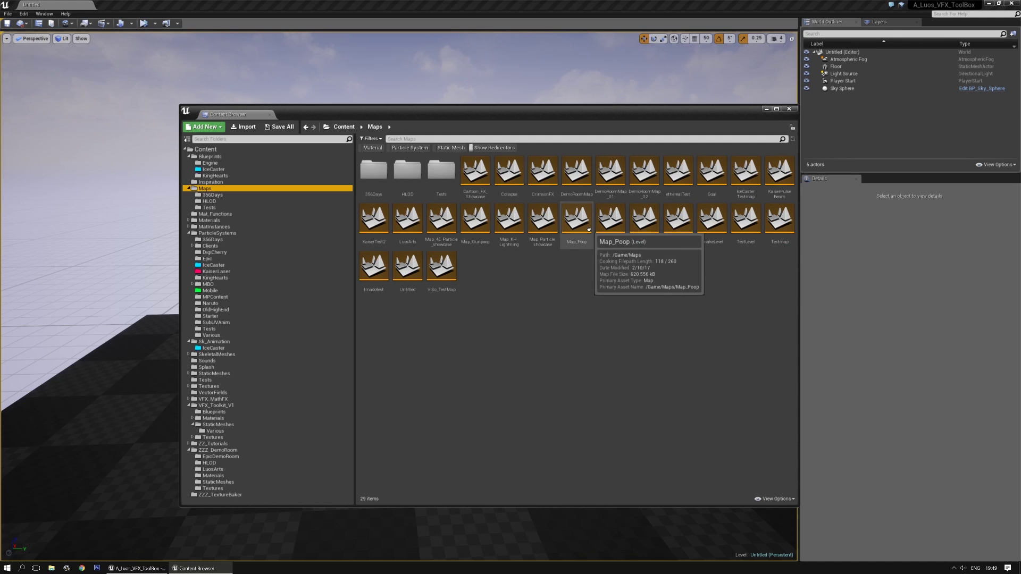
pyautogui.click(548, 228)
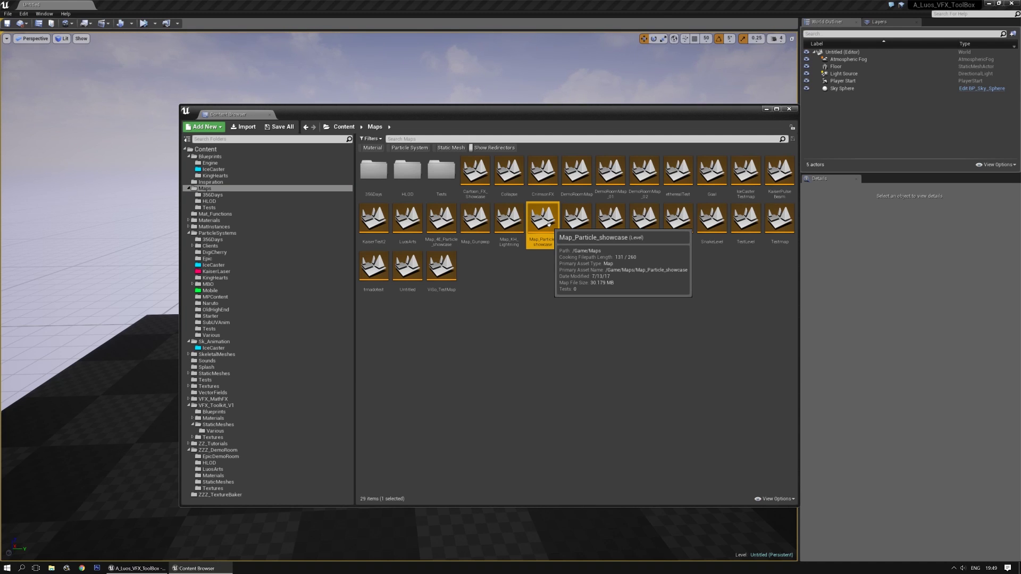
pyautogui.doubleClick(548, 225)
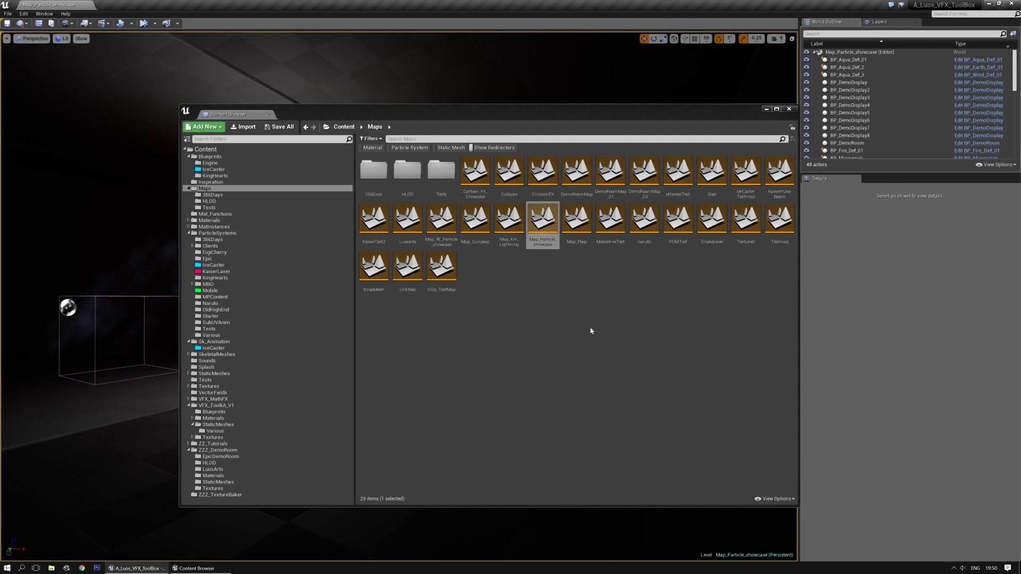
pyautogui.moveTo(483, 111); pyautogui.dragTo(493, 135)
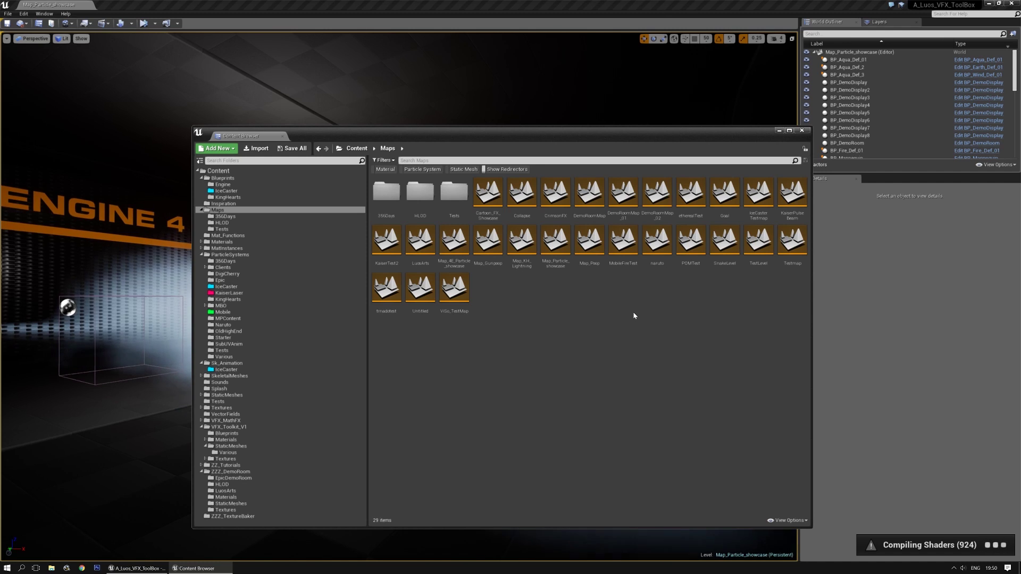
# Go to the root Content folder and examine the available asset type filters
pyautogui.click(758, 196)
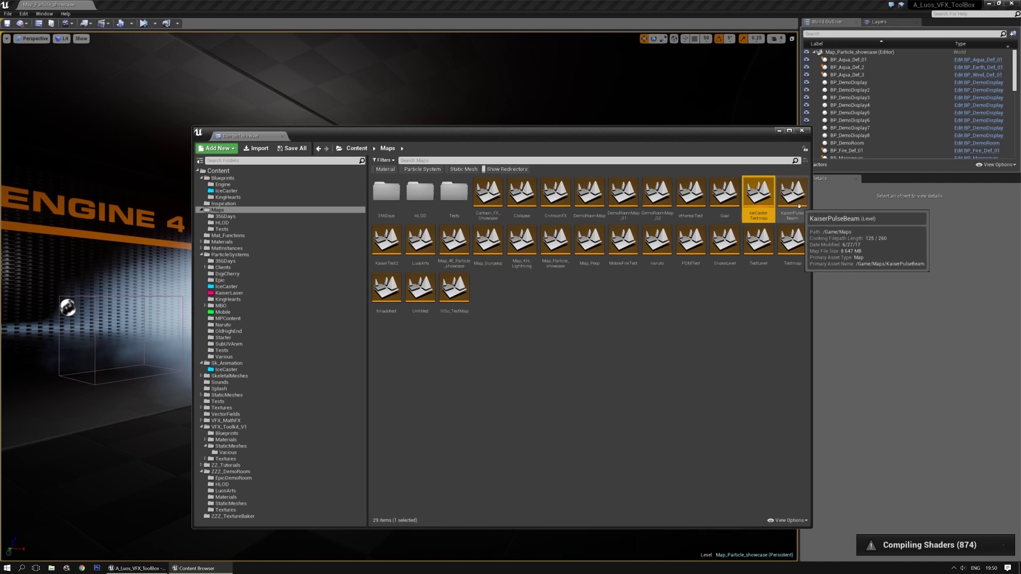
pyautogui.click(694, 344)
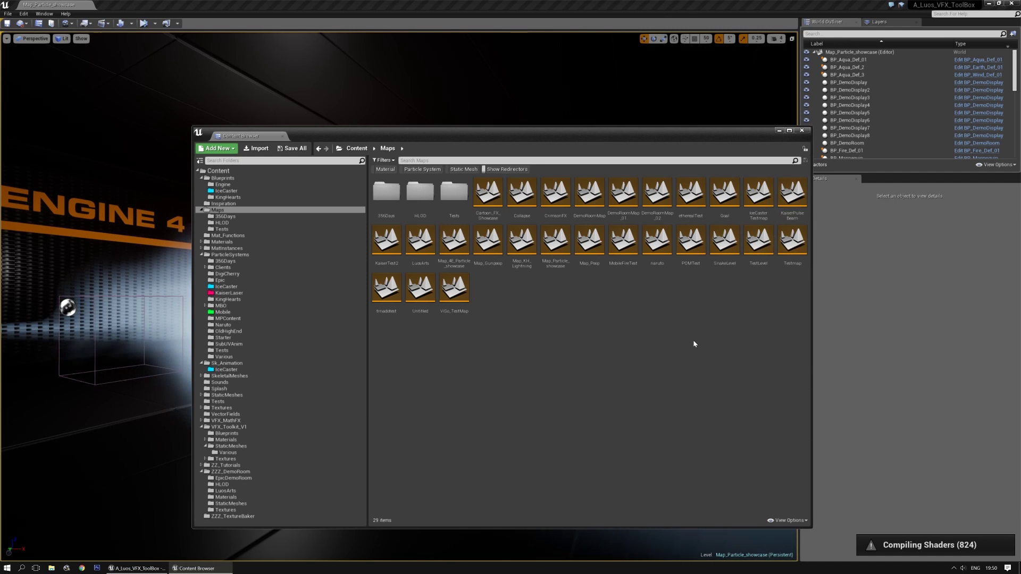
pyautogui.click(218, 171)
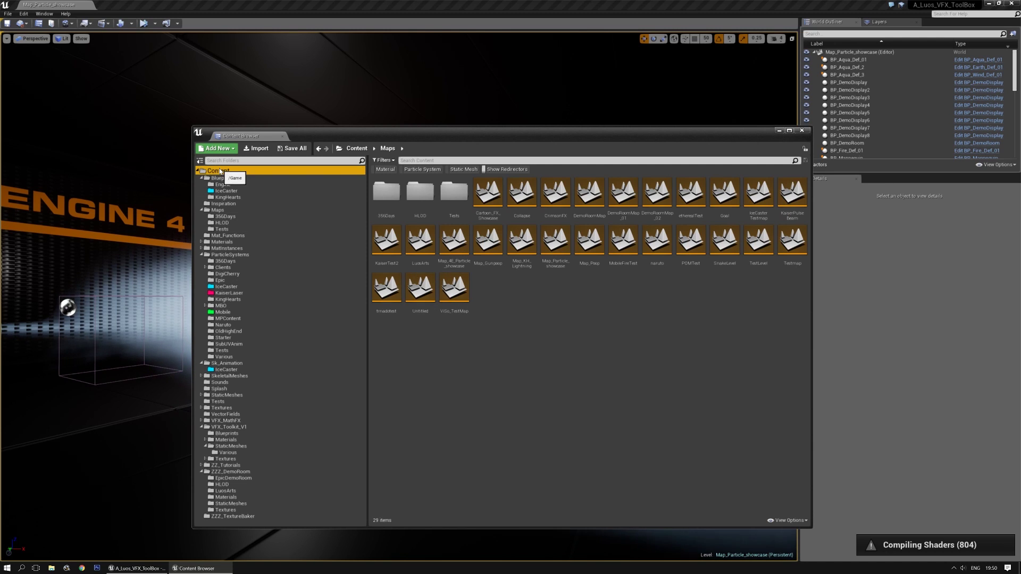
pyautogui.click(384, 160)
pyautogui.moveTo(411, 278)
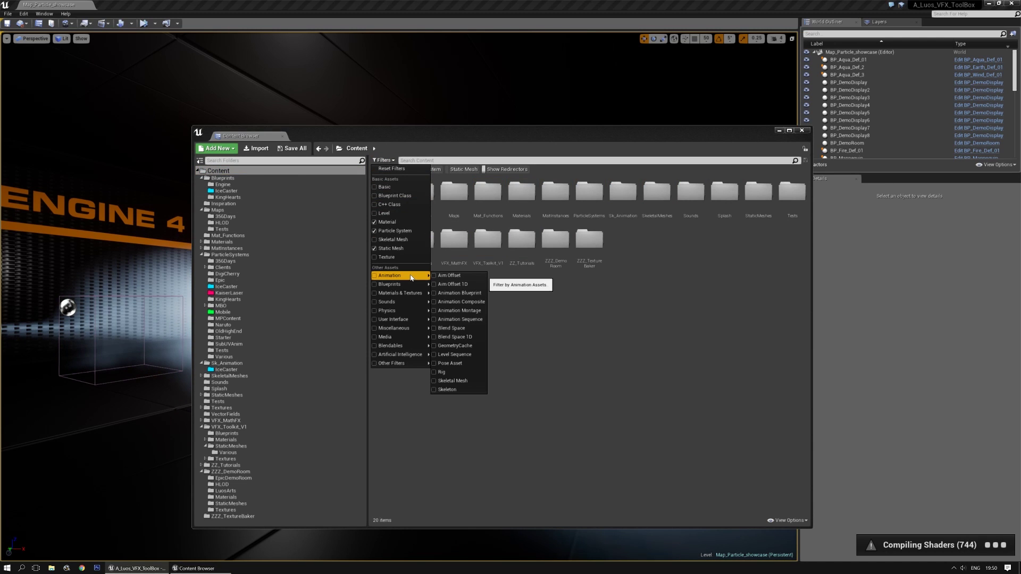
pyautogui.moveTo(396, 336)
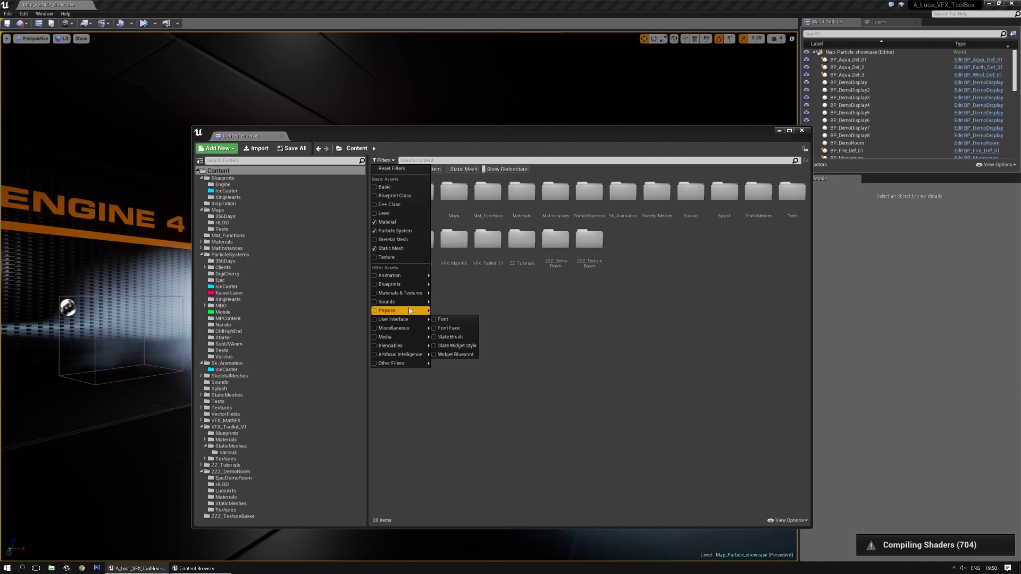
pyautogui.moveTo(408, 365)
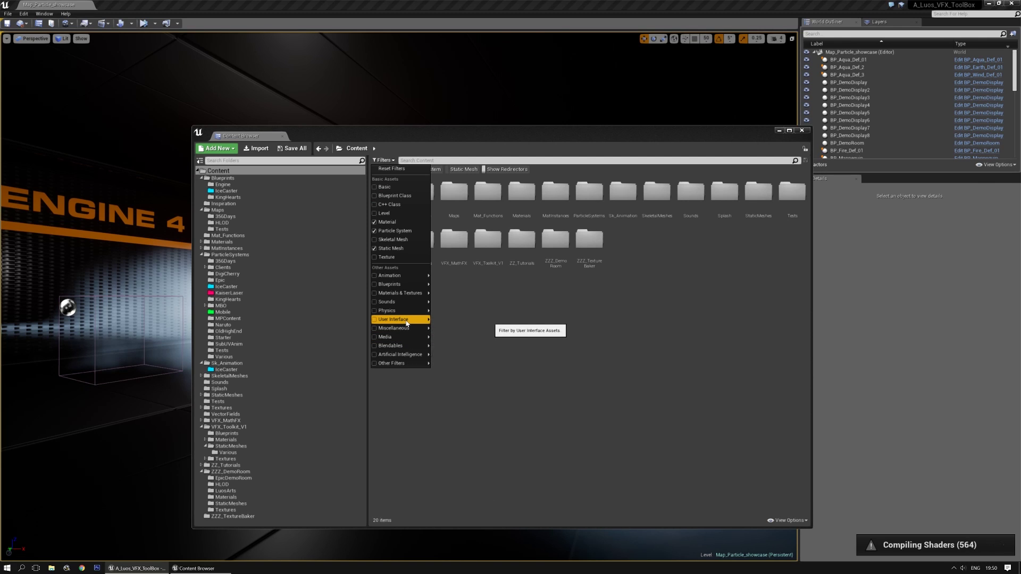
pyautogui.moveTo(397, 311)
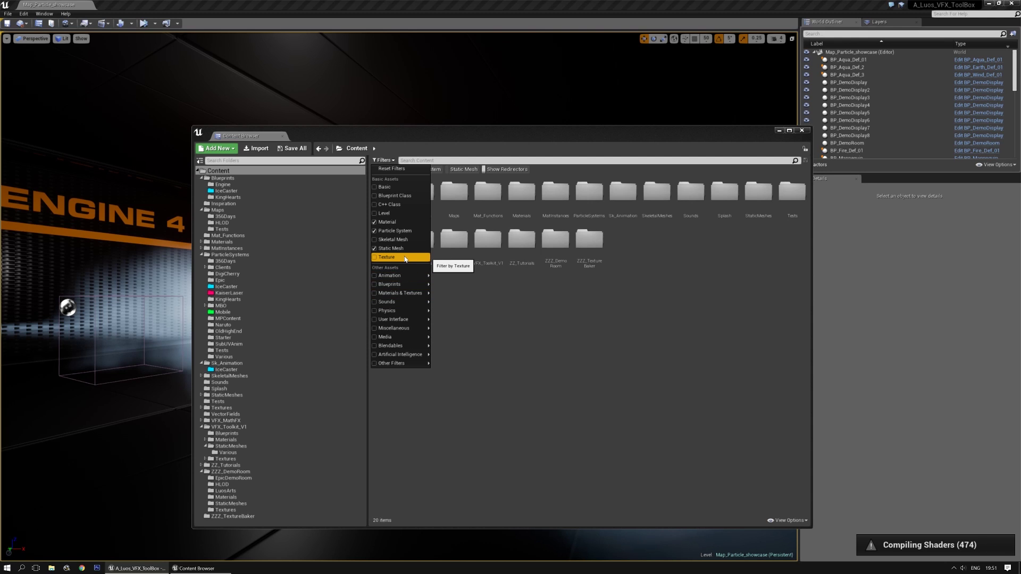
pyautogui.click(493, 291)
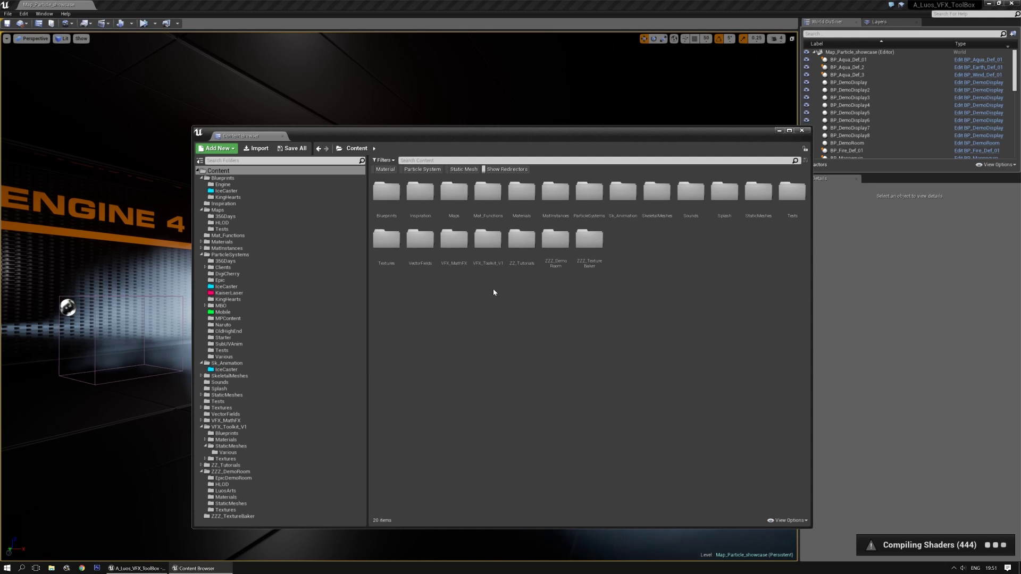
# Look through the ZZZ_DemoRoom folder and the level lists in the 356Days and Tests map folders
pyautogui.doubleClick(555, 241)
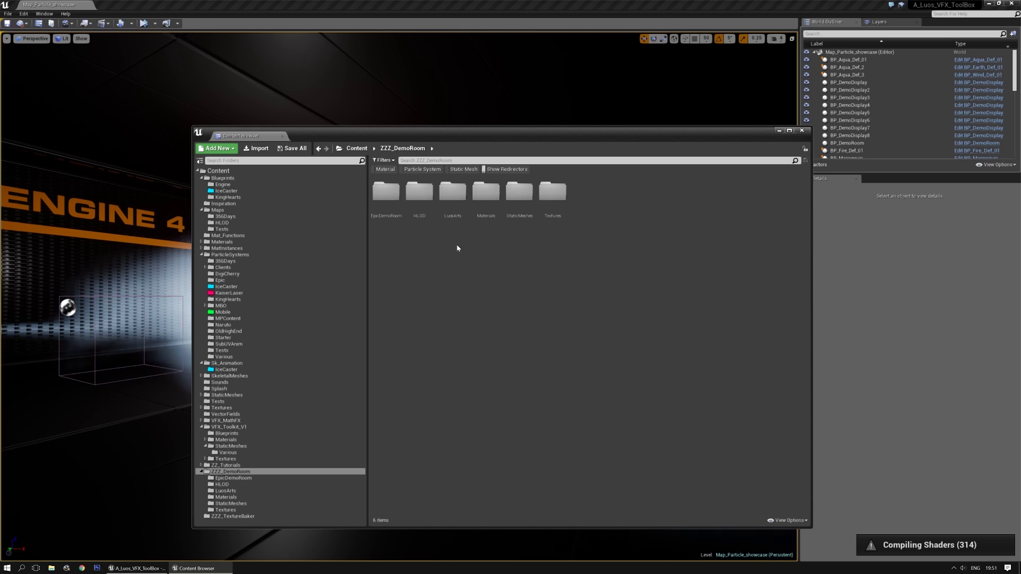
pyautogui.click(239, 217)
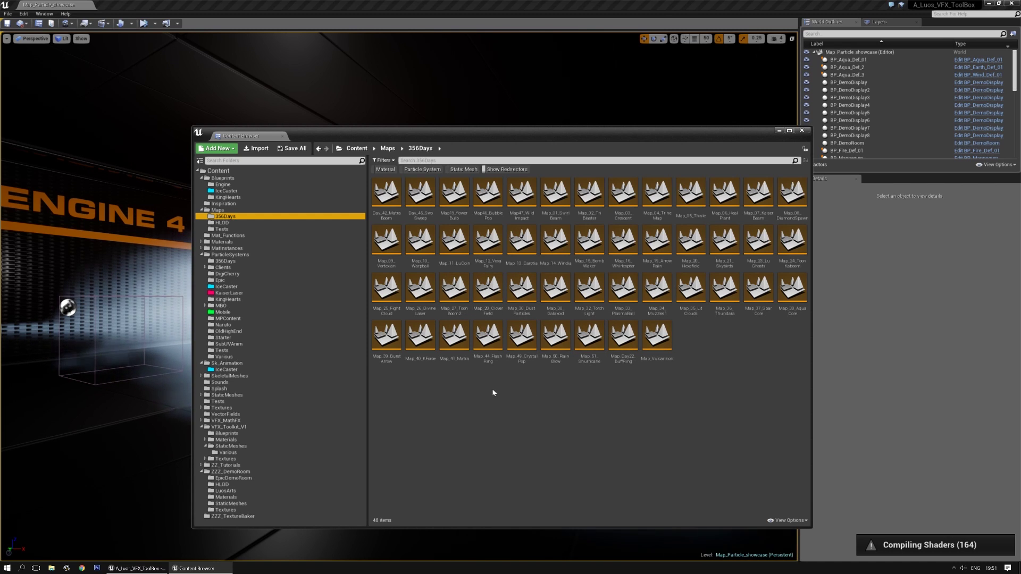
pyautogui.click(222, 229)
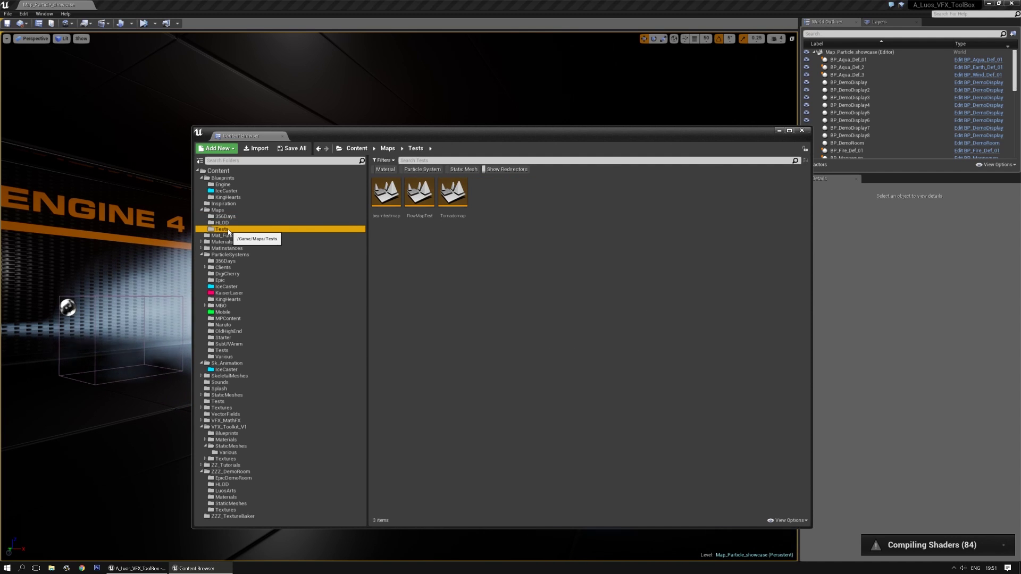
# Open the DemoRoomMap level from the Maps folder and close the asset browser
pyautogui.click(234, 211)
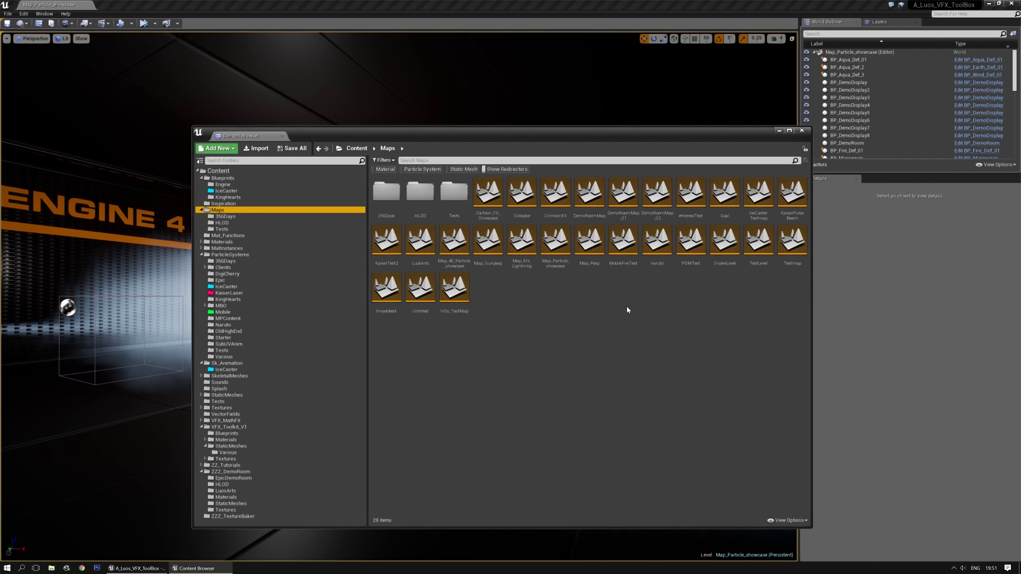
pyautogui.doubleClick(588, 194)
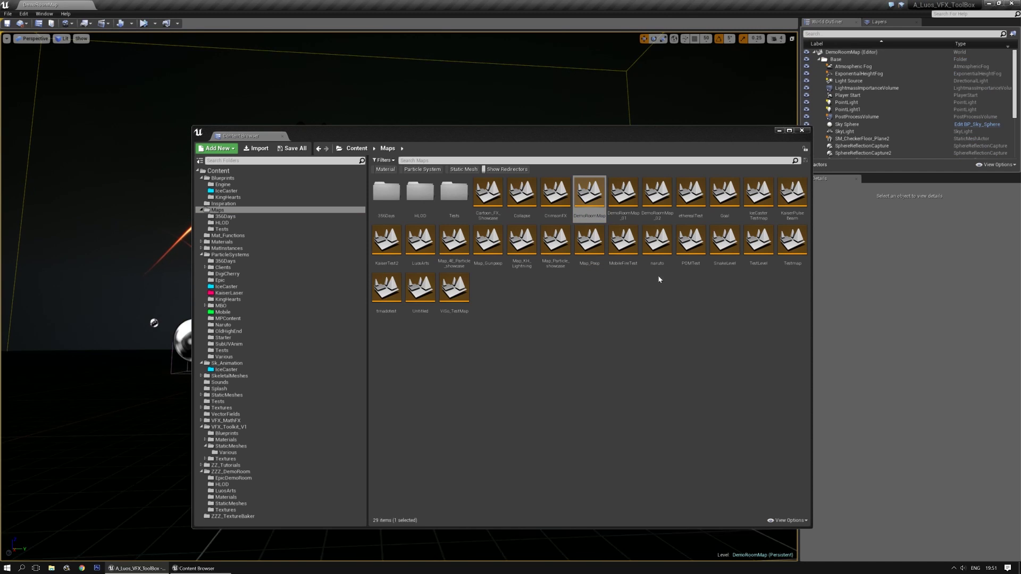
pyautogui.click(802, 131)
# Delete the glowing beam effect from the demo room level and face the sunset with nothing selected
pyautogui.moveTo(532, 239); pyautogui.dragTo(581, 331, button='right')
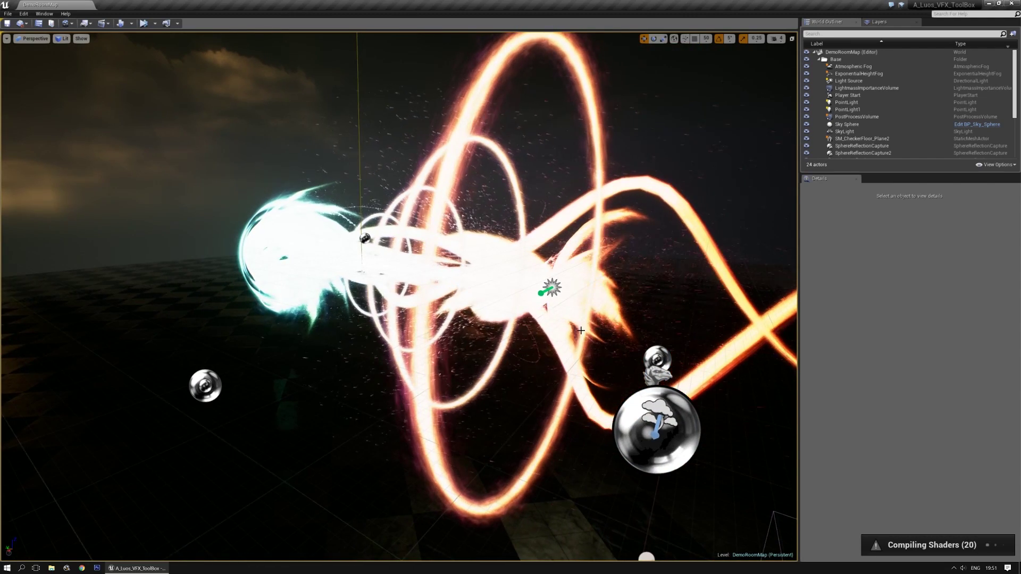
pyautogui.click(553, 290)
pyautogui.press('Delete')
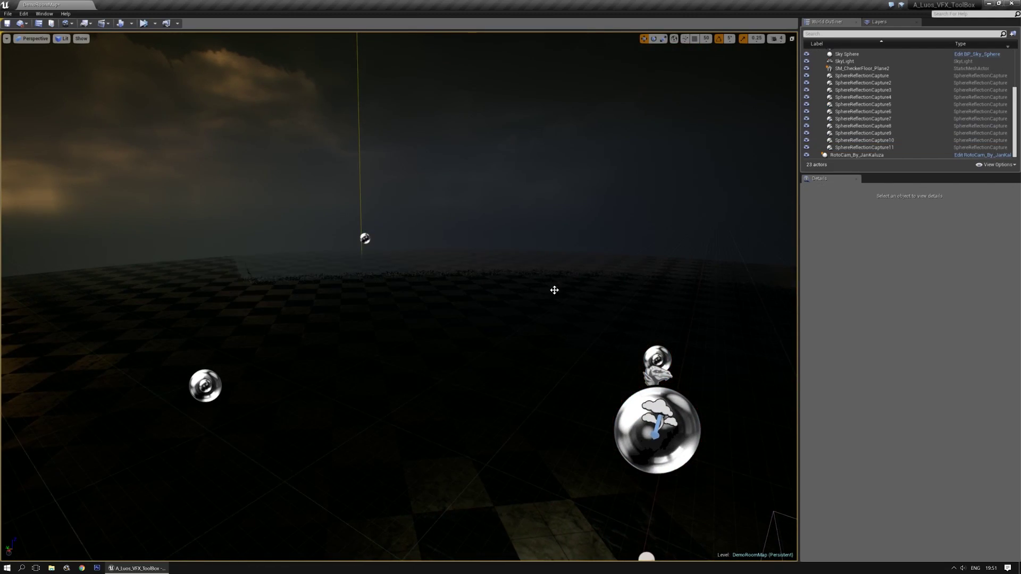
pyautogui.moveTo(553, 290); pyautogui.dragTo(657, 312, button='right')
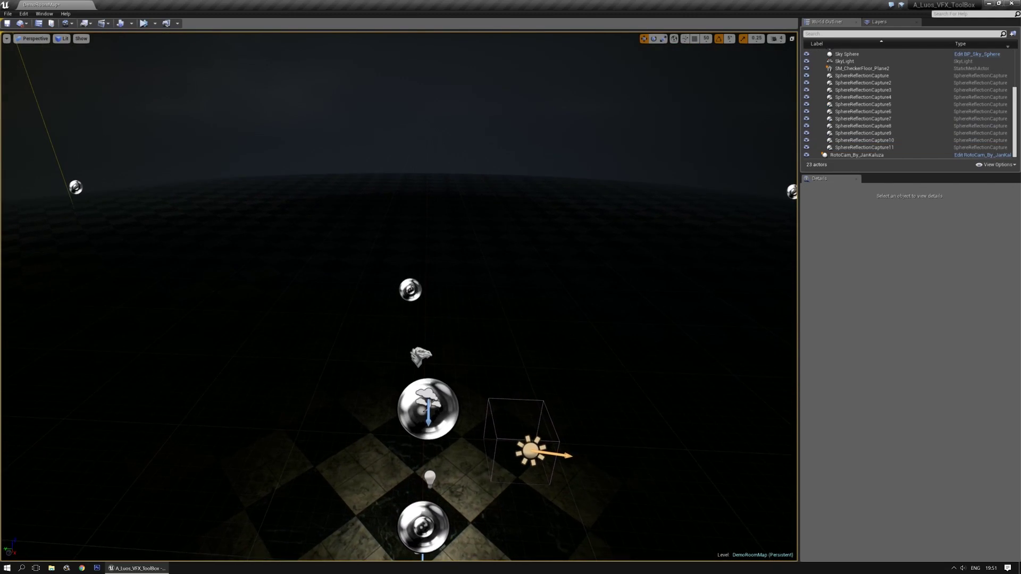
pyautogui.click(422, 354)
pyautogui.moveTo(423, 350); pyautogui.dragTo(249, 319, button='right')
pyautogui.press('Escape')
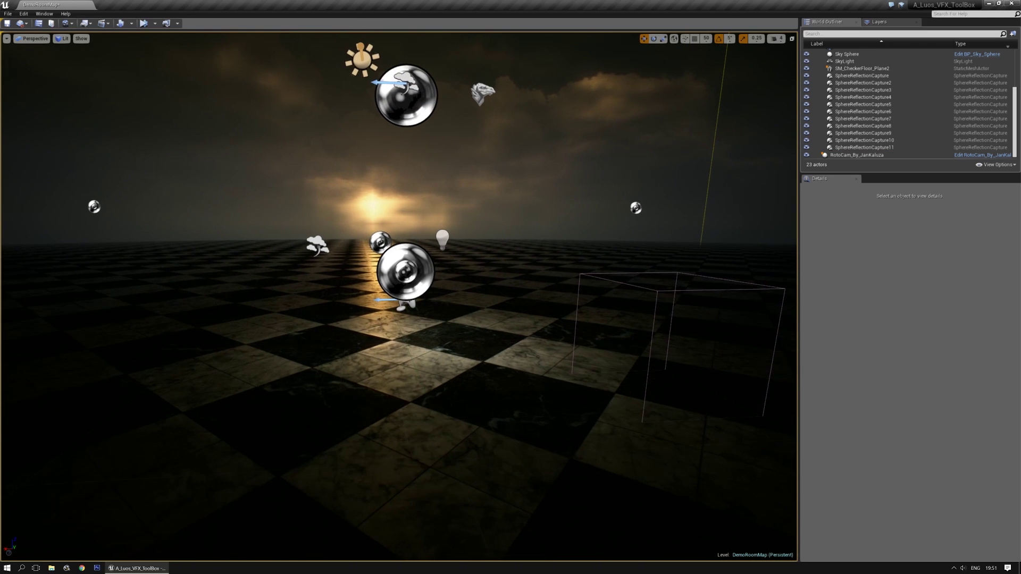
# Place BP_IceCaster_SomShards_01 from the Blueprints/IceCaster folder on the checkered floor and reset its location to the default
pyautogui.hotkey('ctrl', 'space')
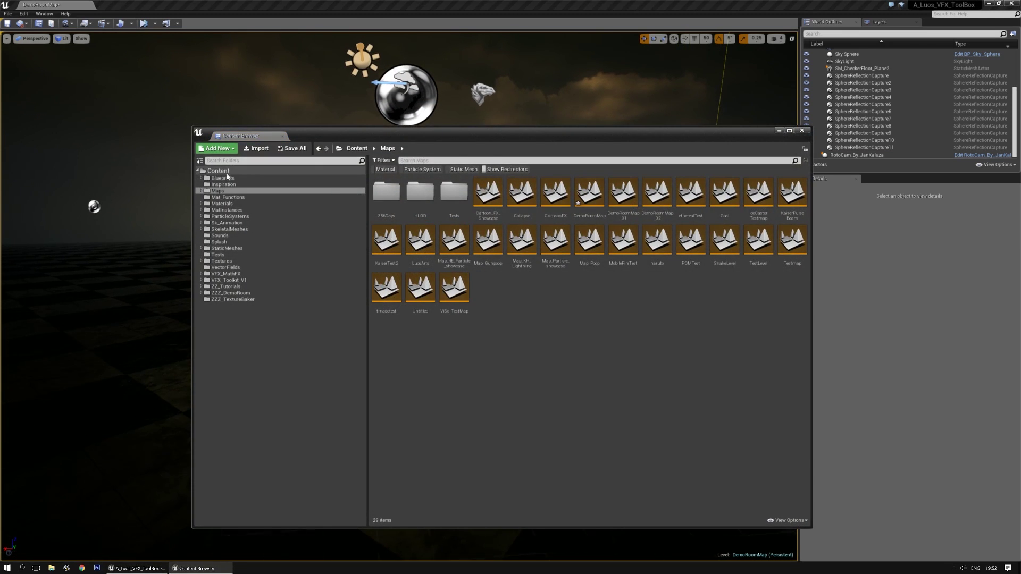
pyautogui.click(201, 178)
pyautogui.click(226, 190)
pyautogui.moveTo(482, 135); pyautogui.dragTo(0, 135)
pyautogui.moveTo(0, 340); pyautogui.dragTo(419, 394)
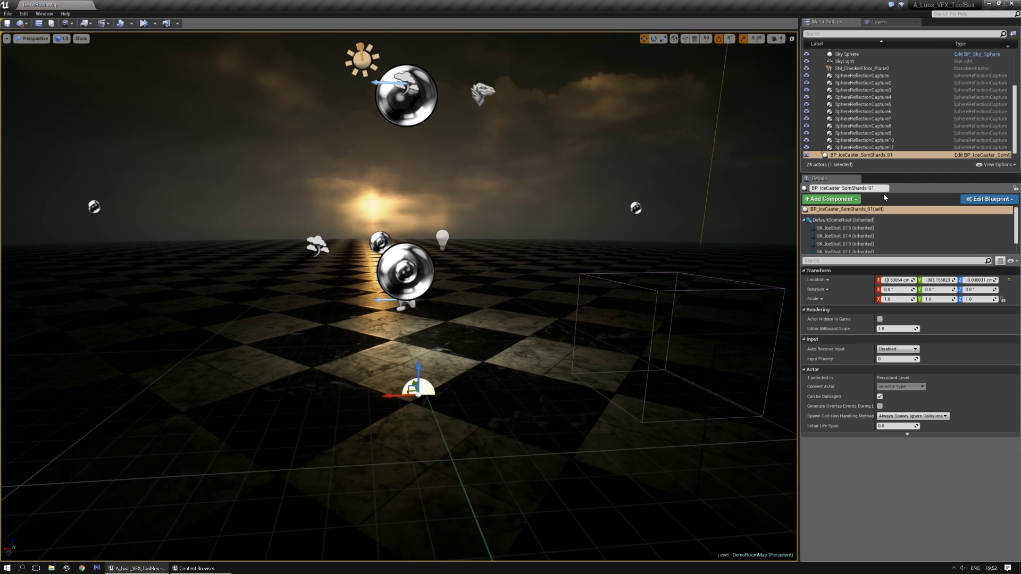
pyautogui.click(1009, 282)
# Hide the editor icons, frame the checkered floor against the sunset and simulate the level to preview the ice shards
pyautogui.moveTo(535, 364); pyautogui.dragTo(502, 343, button='right')
pyautogui.press('Escape')
pyautogui.press('g')
pyautogui.press('q')
pyautogui.press('e')
pyautogui.press('s')
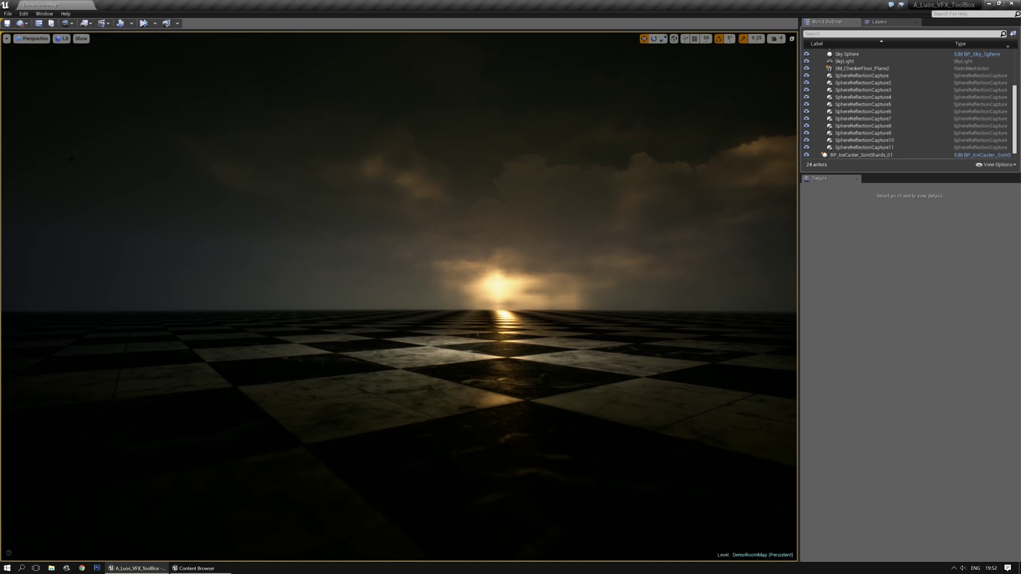
pyautogui.click(144, 23)
pyautogui.moveTo(526, 260); pyautogui.dragTo(526, 260, button='right')
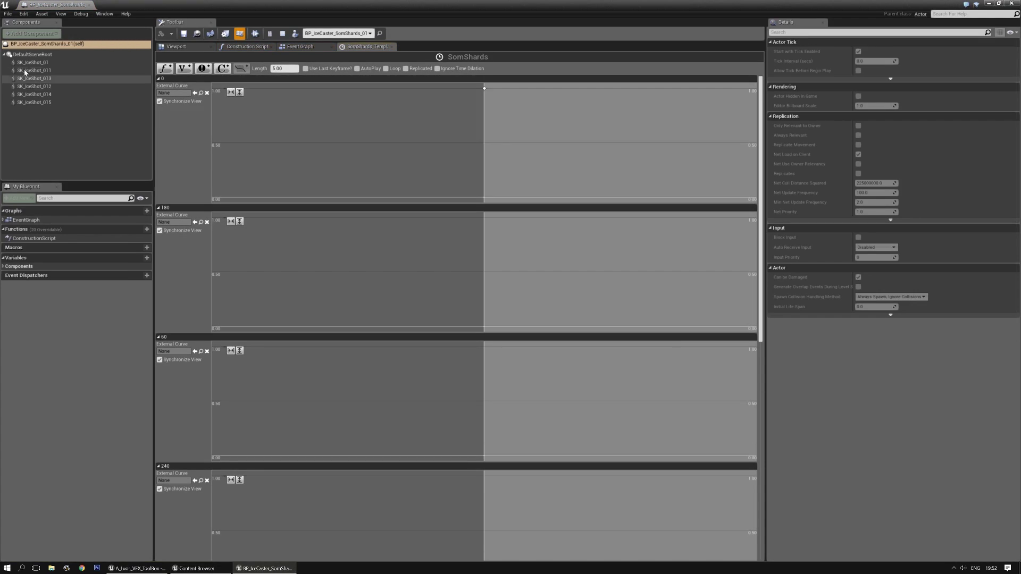
# Select the SK_IceShot_01 component in the ice shard blueprint and end the running simulation
pyautogui.click(33, 62)
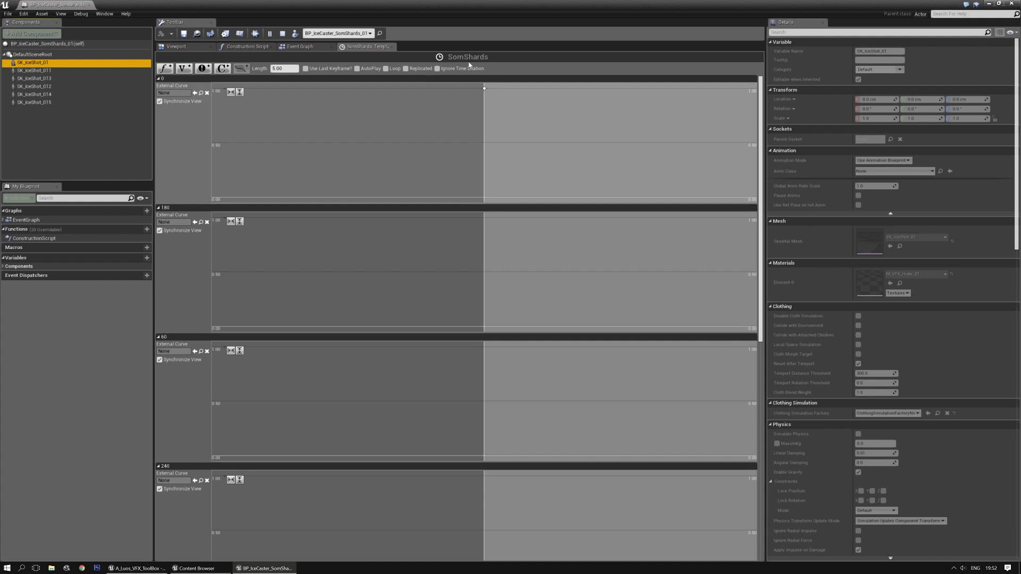
pyautogui.doubleClick(260, 3)
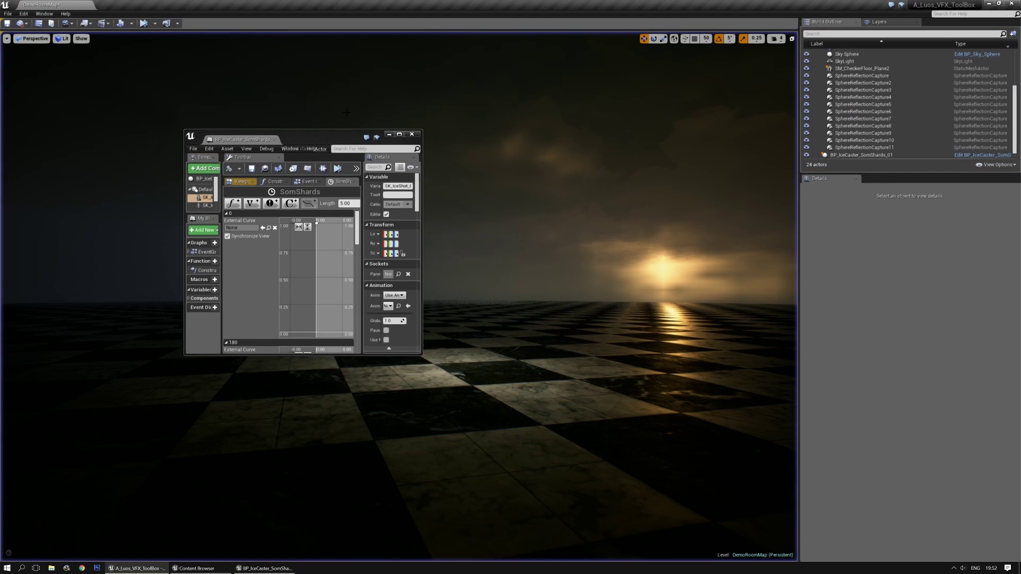
pyautogui.doubleClick(318, 138)
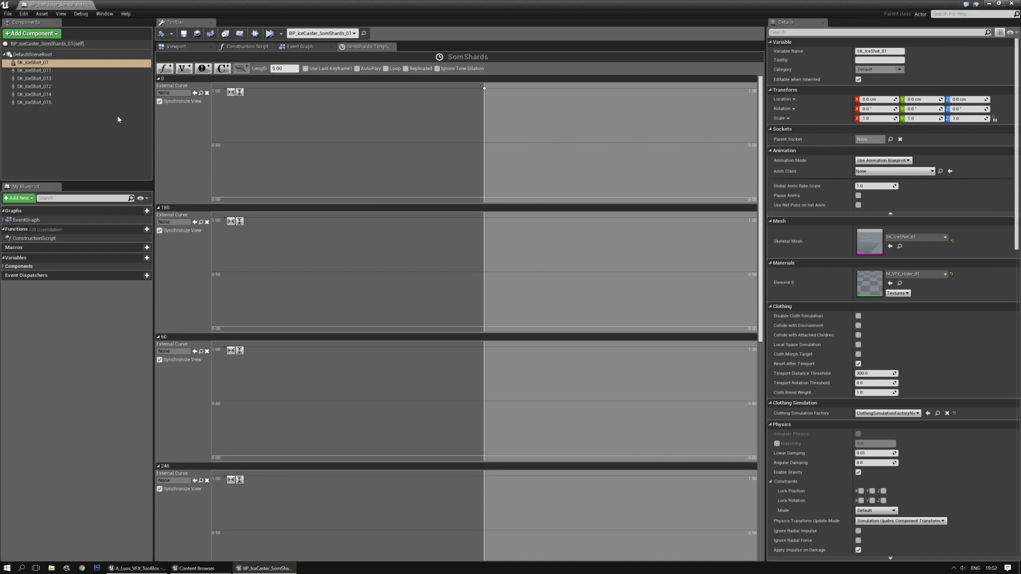
# Set the Z rotation of the SK_IceShot_013 and SK_IceShot_014 components to 0 in the ice shard blueprint
pyautogui.click(44, 74)
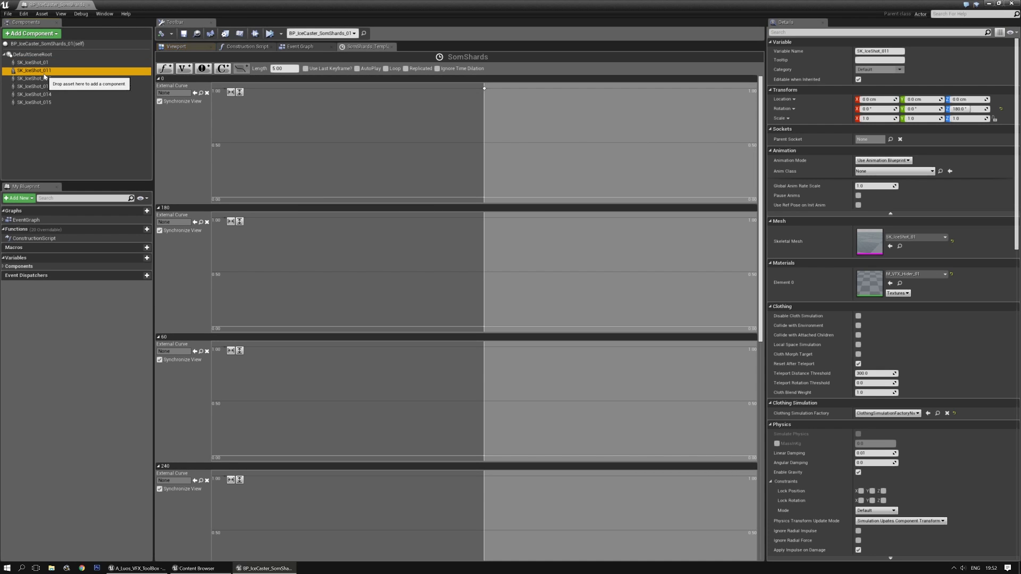
pyautogui.click(37, 78)
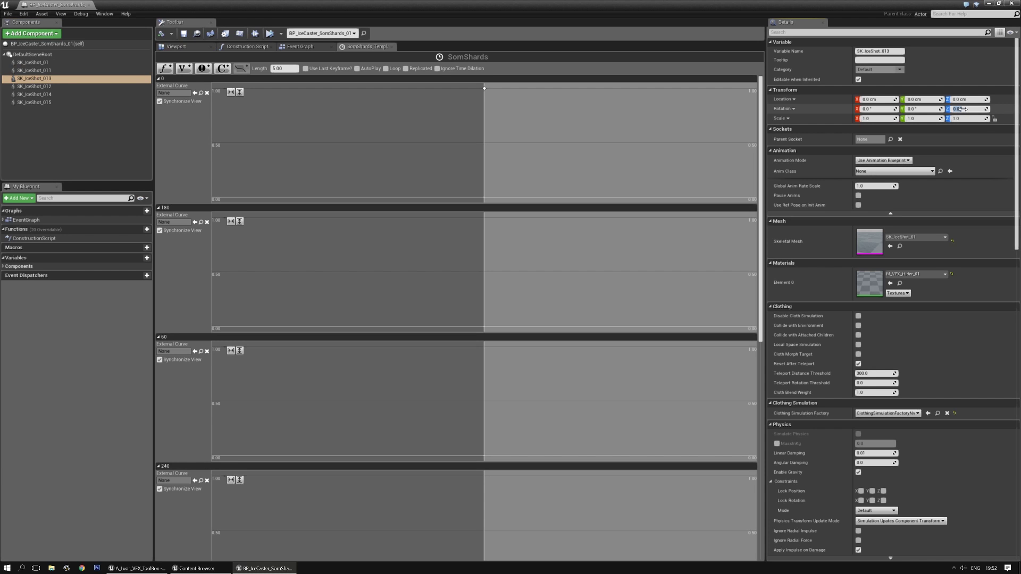
pyautogui.click(34, 94)
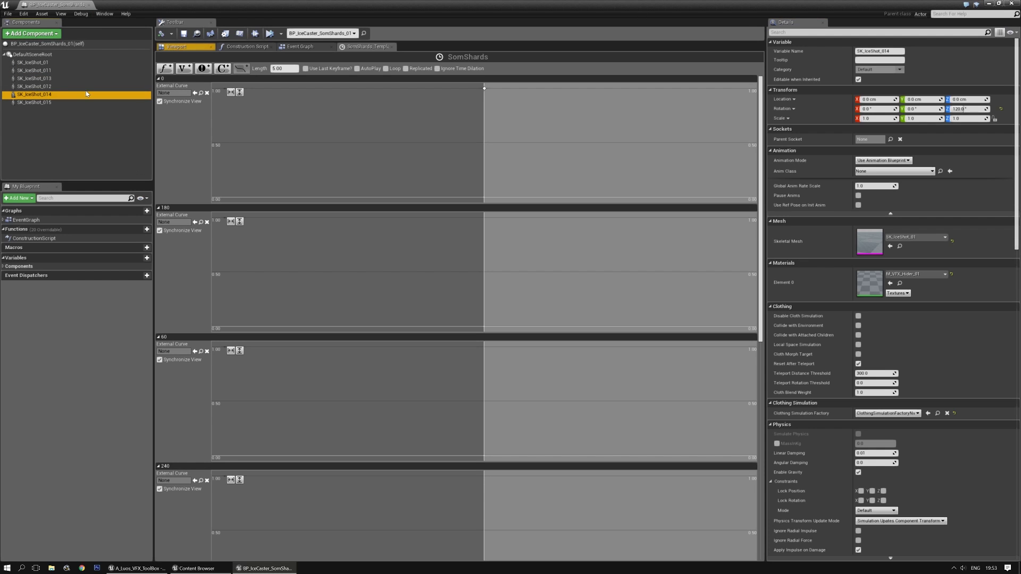
pyautogui.write('0')
pyautogui.press('Return')
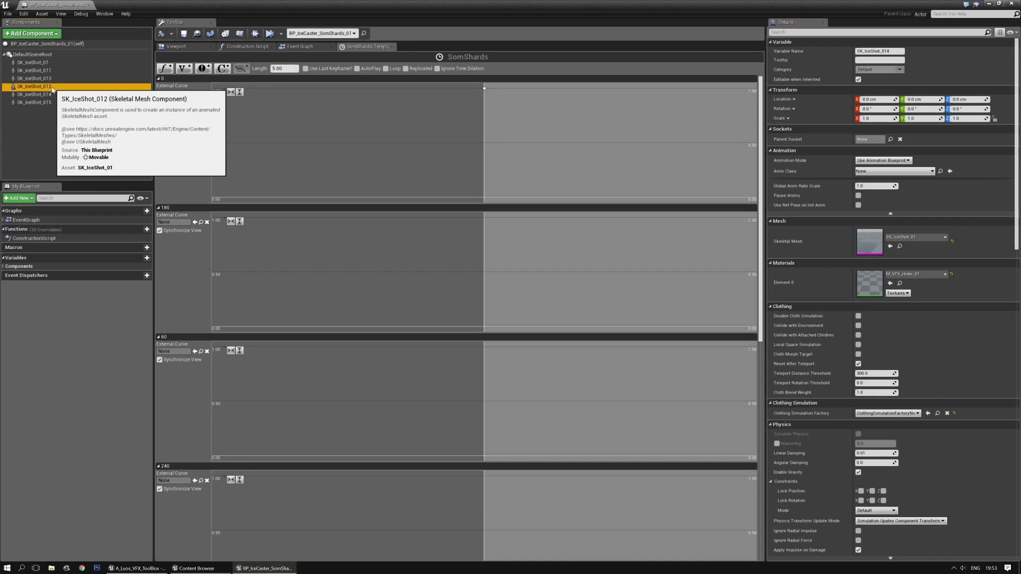
# Set the Z rotation of the SK_IceShot_012 and SK_IceShot_015 components together to 180
pyautogui.keyDown('ctrl'); pyautogui.click(34, 103); pyautogui.keyUp('ctrl')
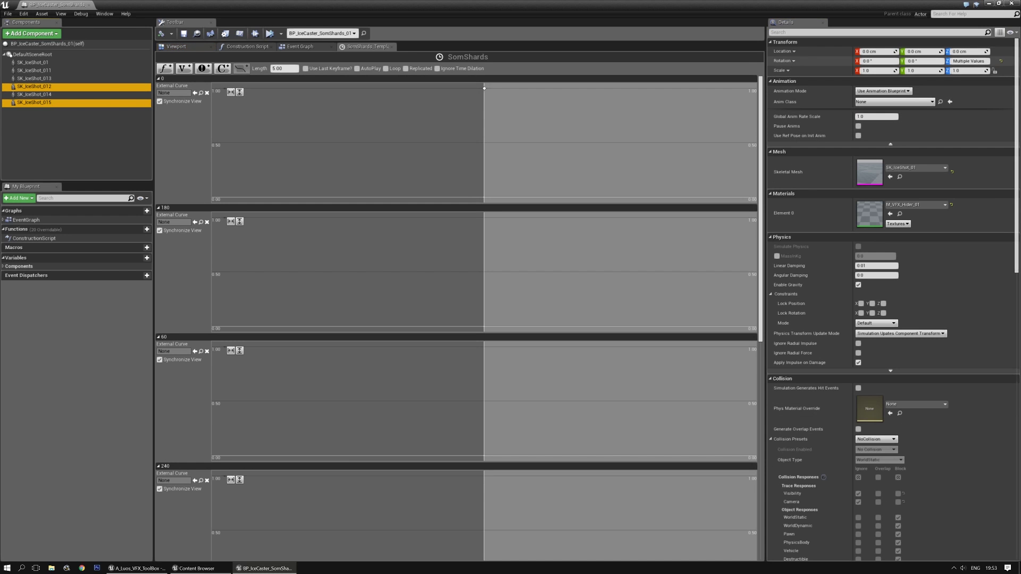
pyautogui.click(969, 61)
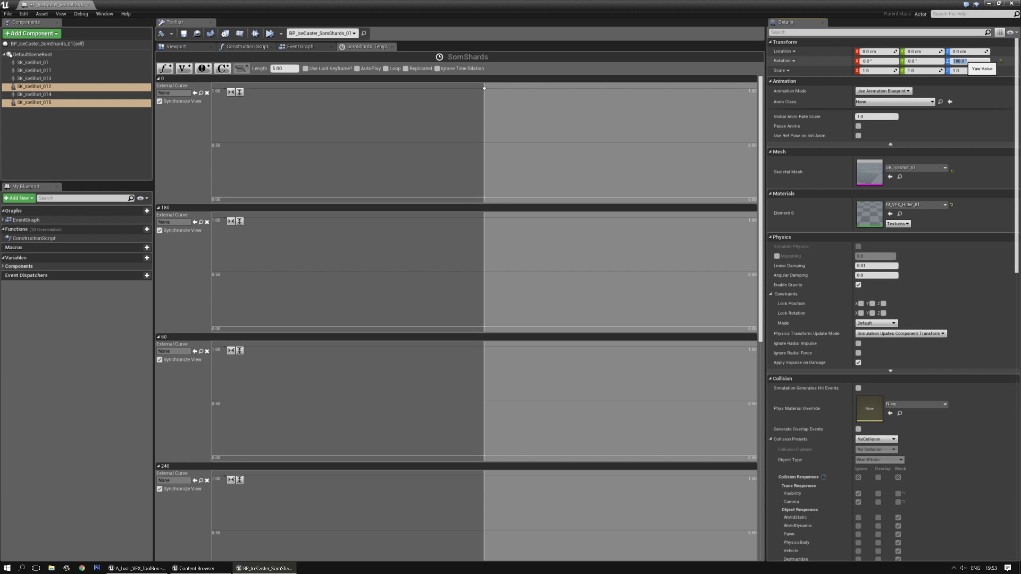
pyautogui.press('Return')
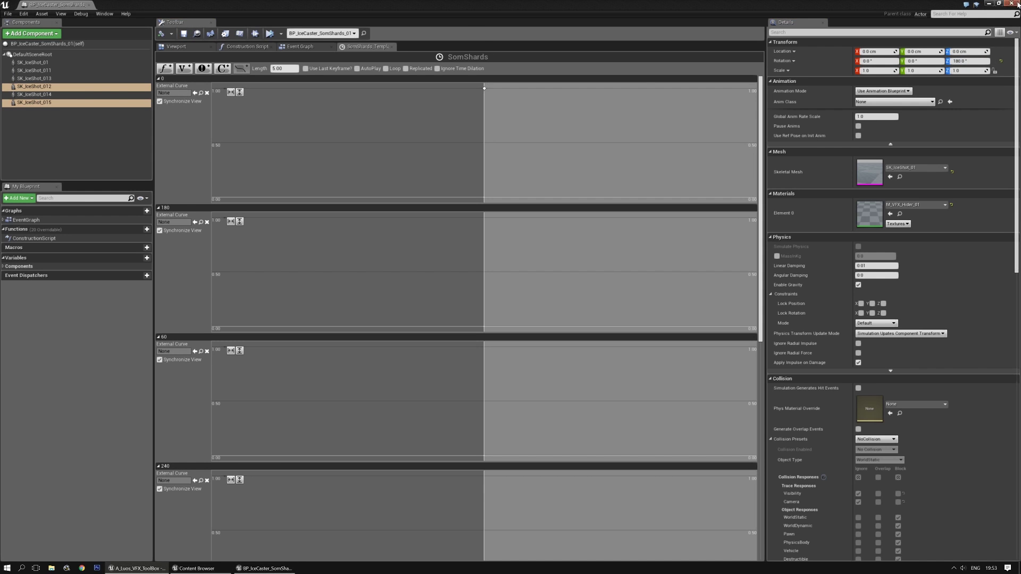
# Return to the demo room level, face the sunset and simulate briefly to preview the rotated ice shards
pyautogui.click(990, 3)
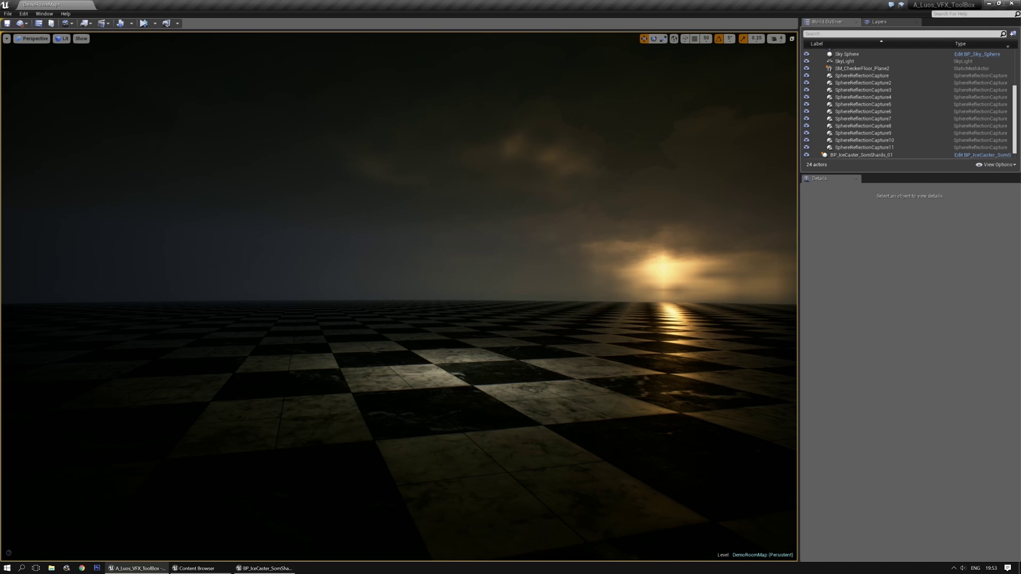
pyautogui.moveTo(149, 62); pyautogui.dragTo(178, 62, button='right')
pyautogui.click(146, 24)
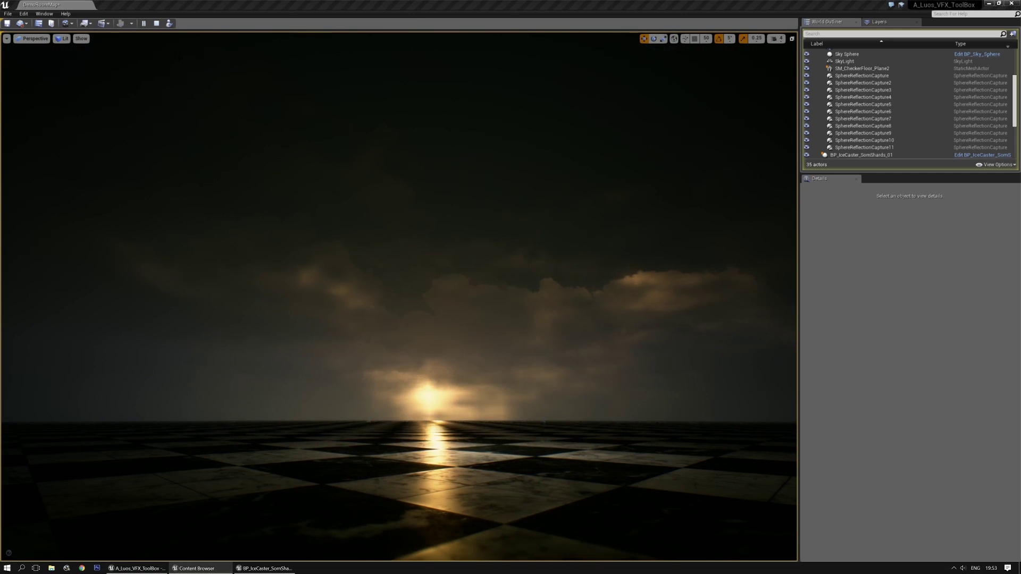
pyautogui.hotkey('shift', 'F1')
pyautogui.click(156, 24)
# Open the Par_SomShardImpact particle system from the ParticleSystems/IceCaster folder
pyautogui.moveTo(0, 161); pyautogui.dragTo(474, 135)
pyautogui.click(265, 267)
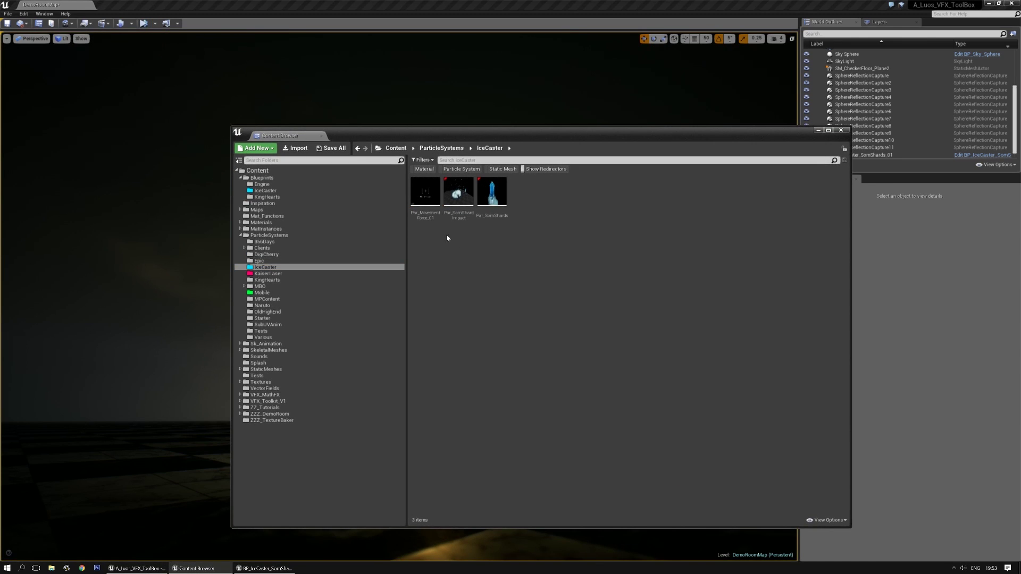
pyautogui.doubleClick(459, 192)
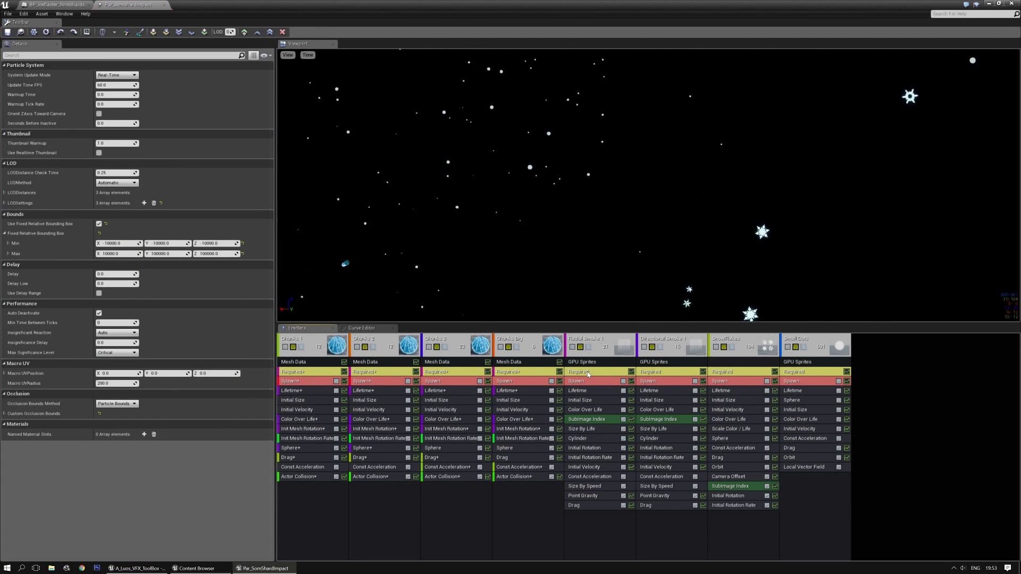
# Open the Radial Smoke 1 emitter's material instance and its parent M_Lmagic_Smoke_01, and bring the full node graph into view
pyautogui.click(590, 343)
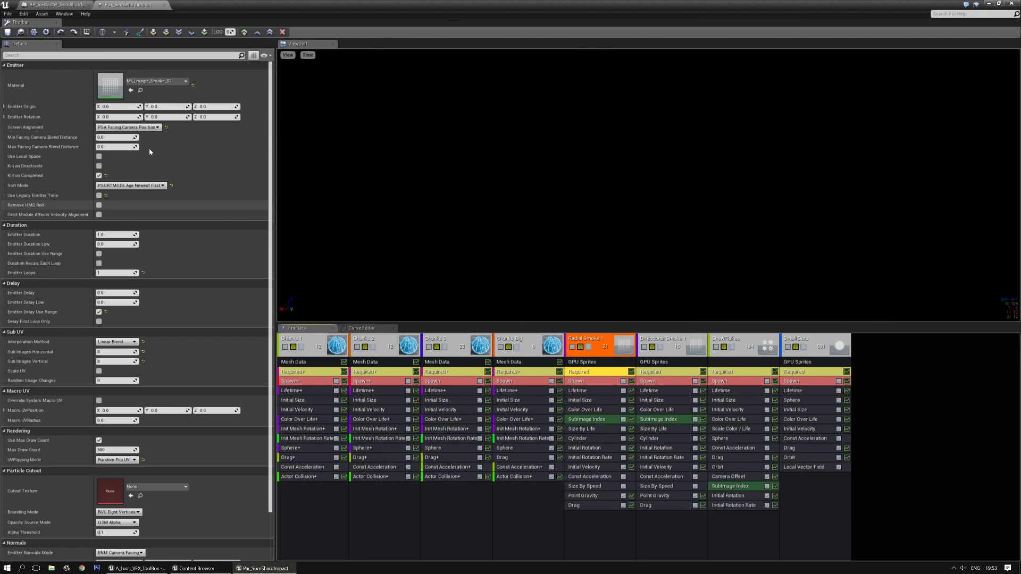
pyautogui.doubleClick(105, 91)
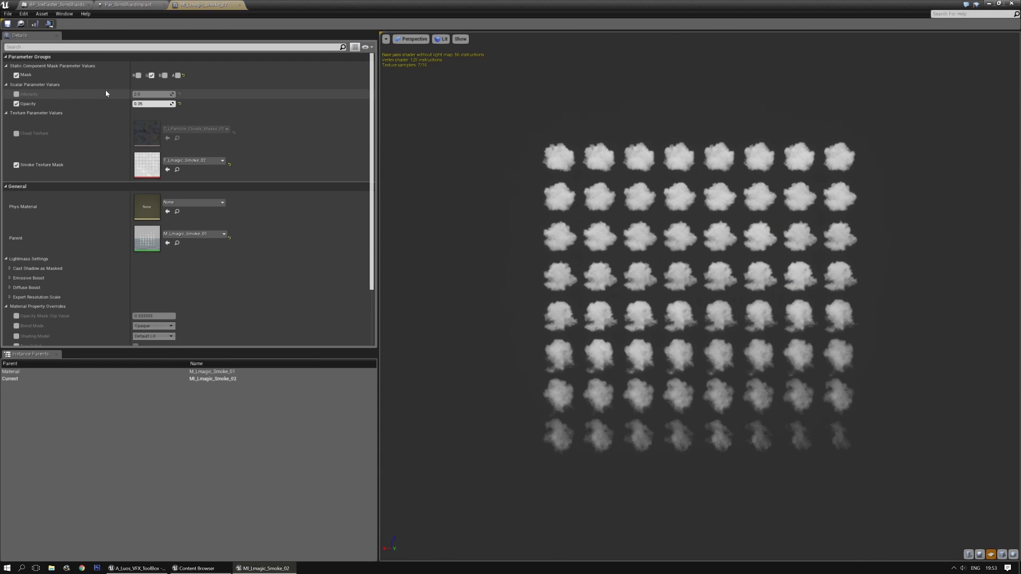
pyautogui.doubleClick(152, 234)
pyautogui.moveTo(468, 399); pyautogui.dragTo(603, 355, button='right')
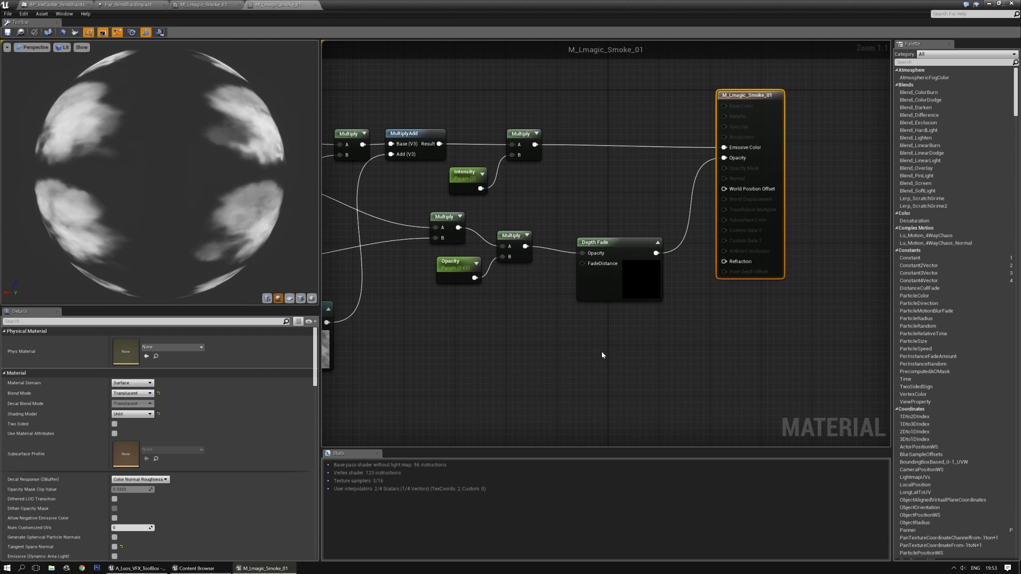
pyautogui.scroll(-1, 453, 324)
pyautogui.moveTo(452, 325); pyautogui.dragTo(582, 336, button='right')
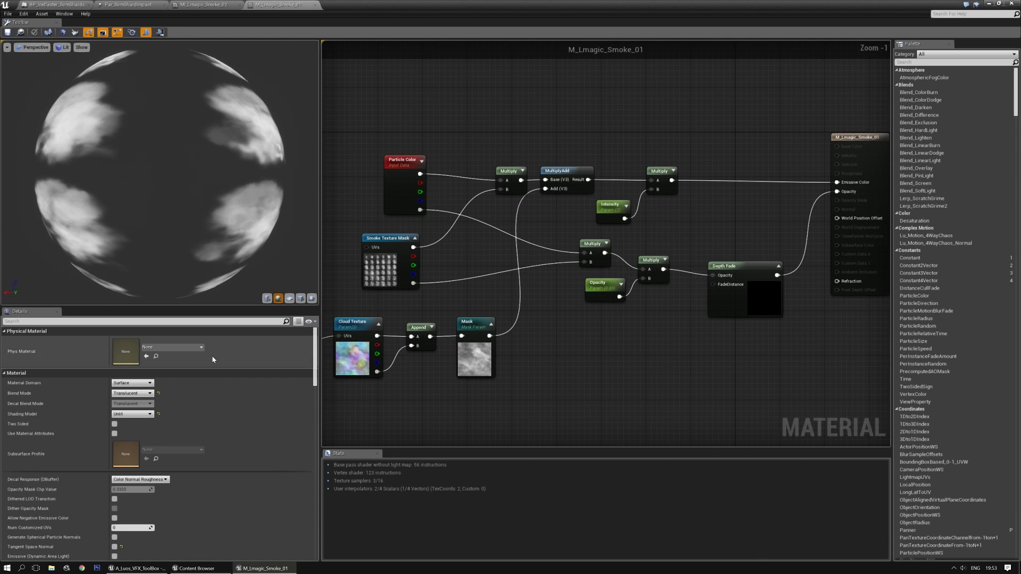
# Keep the smoke material's blend mode Translucent, and set its shading model to Default Lit and translucency lighting mode to Volumetric Directional
pyautogui.click(133, 393)
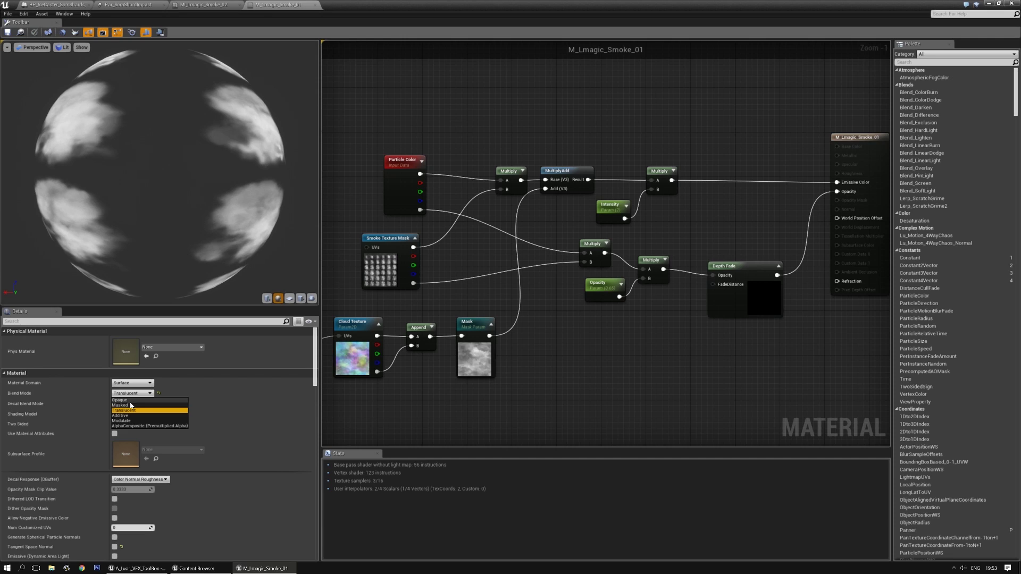
pyautogui.click(133, 410)
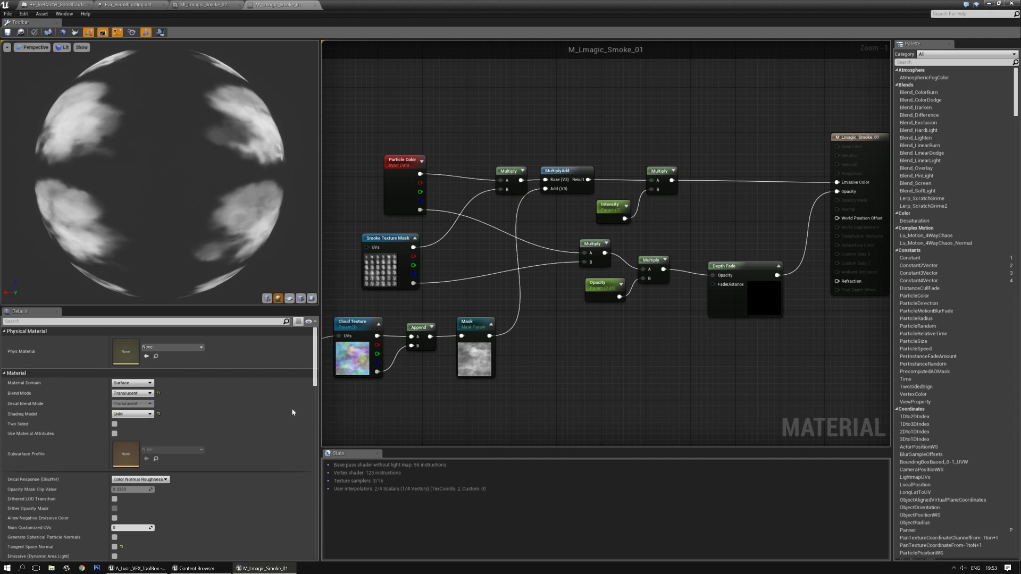
pyautogui.click(133, 414)
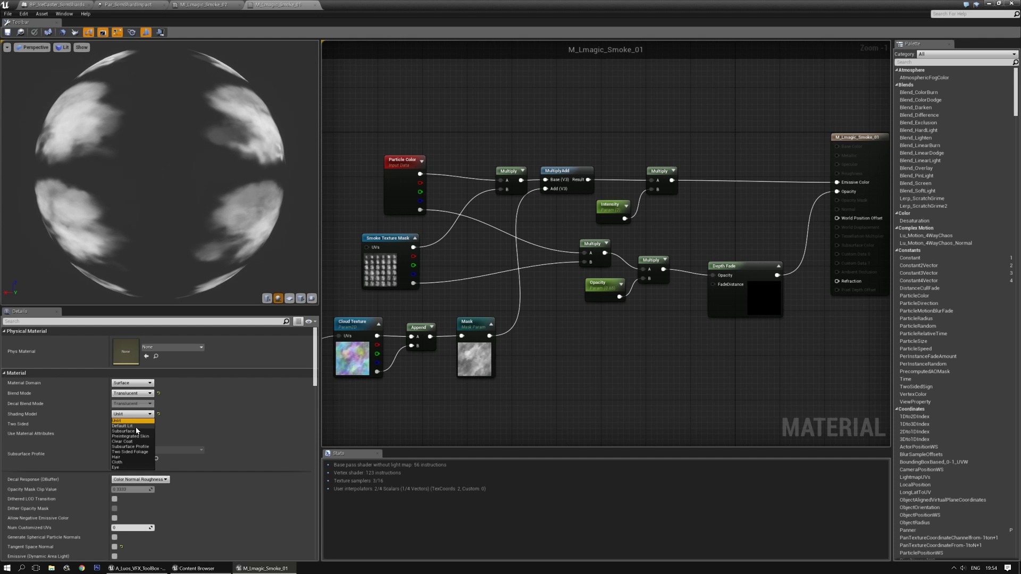
pyautogui.click(135, 426)
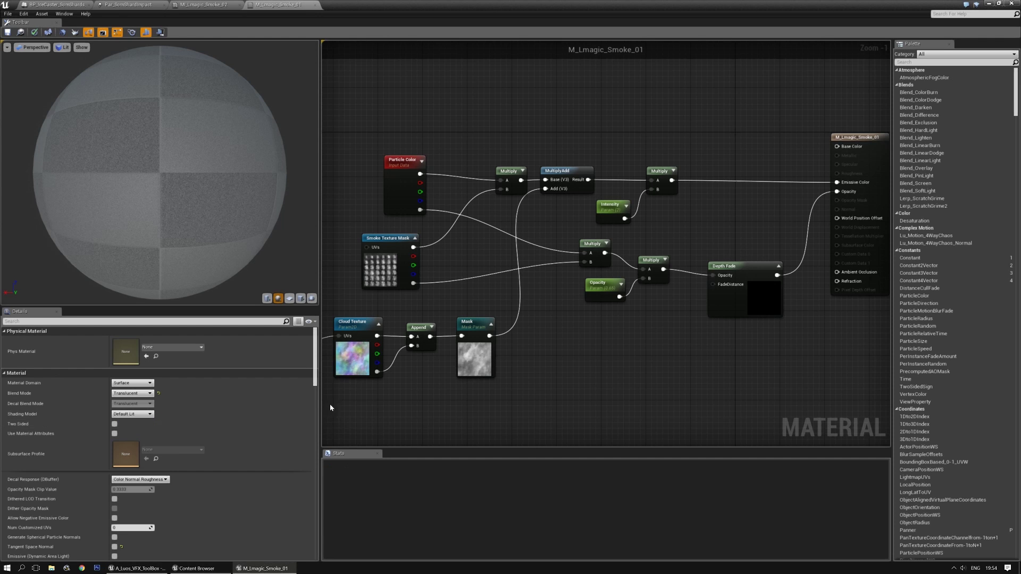
pyautogui.scroll(-8, 158, 420)
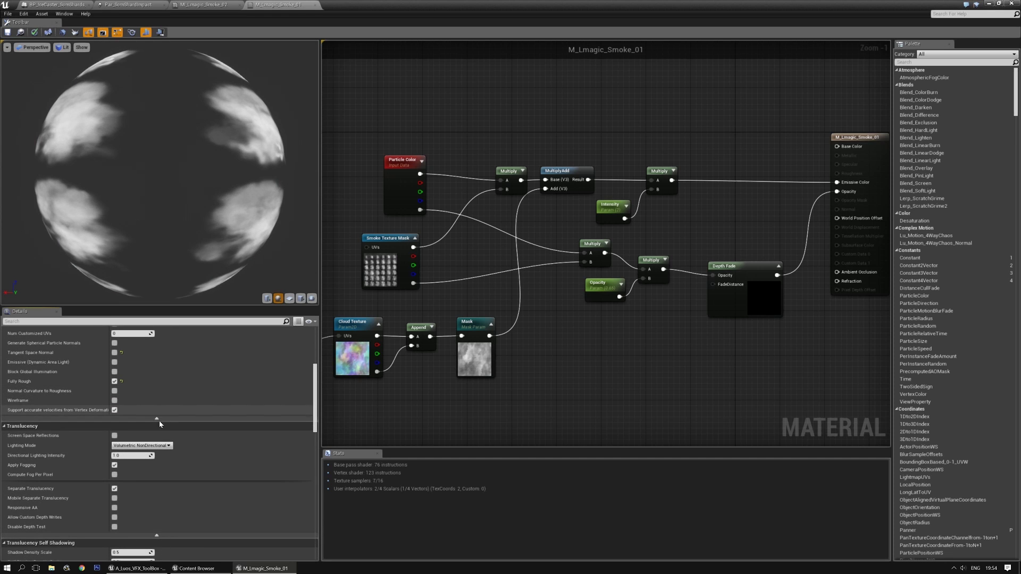
pyautogui.click(141, 445)
pyautogui.click(135, 457)
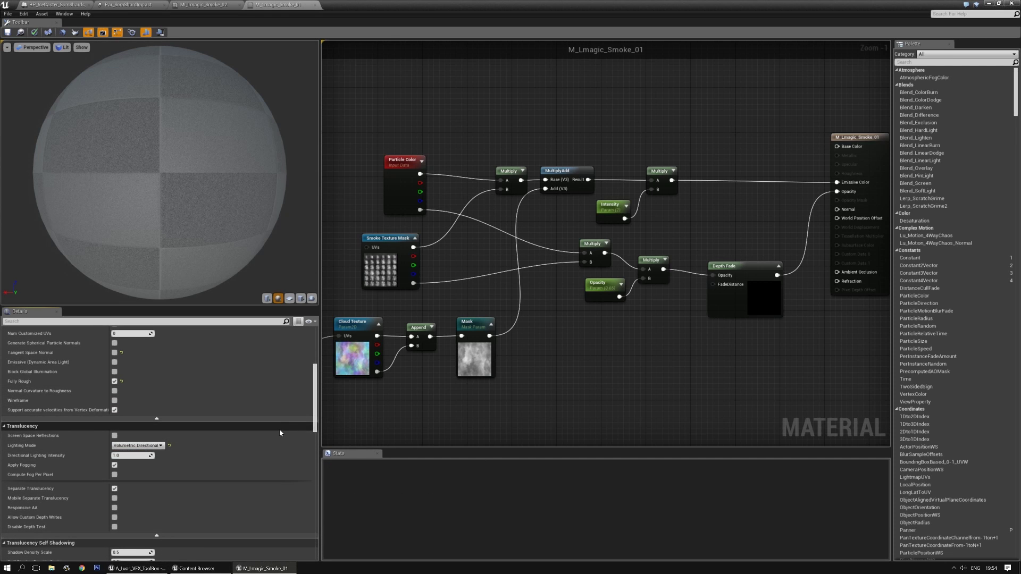
# Preview the smoke material on a plane and move the final colour Multiply connection from Emissive Color to Base Color
pyautogui.moveTo(646, 352); pyautogui.dragTo(499, 412, button='right')
pyautogui.scroll(1, 634, 270)
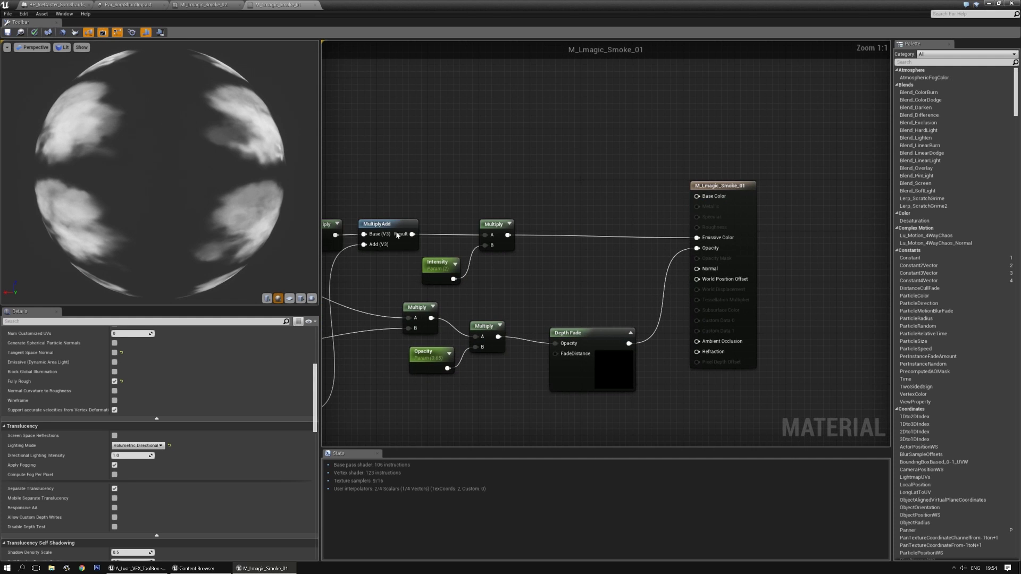
pyautogui.click(290, 299)
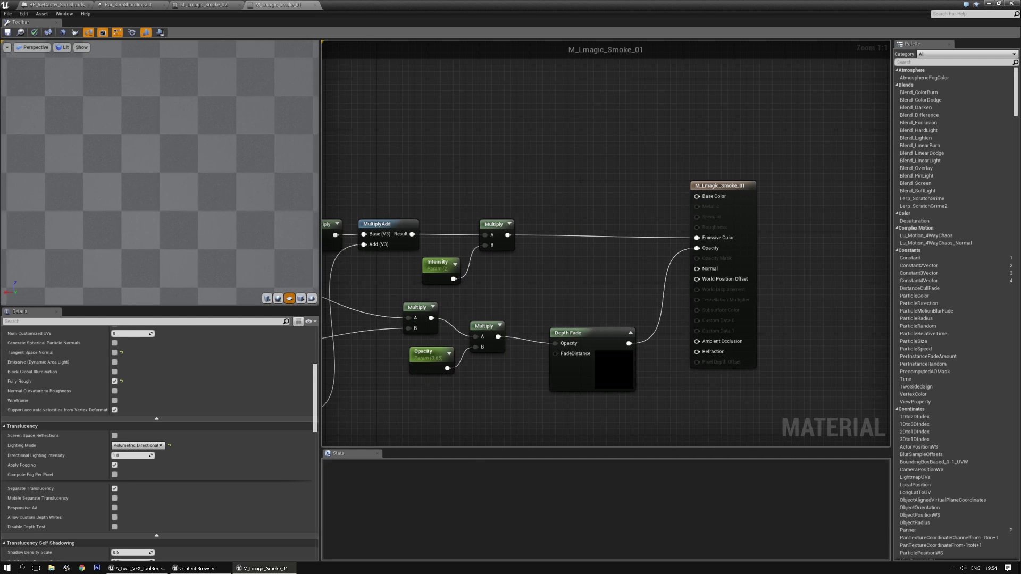
pyautogui.keyDown('ctrl'); pyautogui.moveTo(697, 237); pyautogui.dragTo(697, 197); pyautogui.keyUp('ctrl')
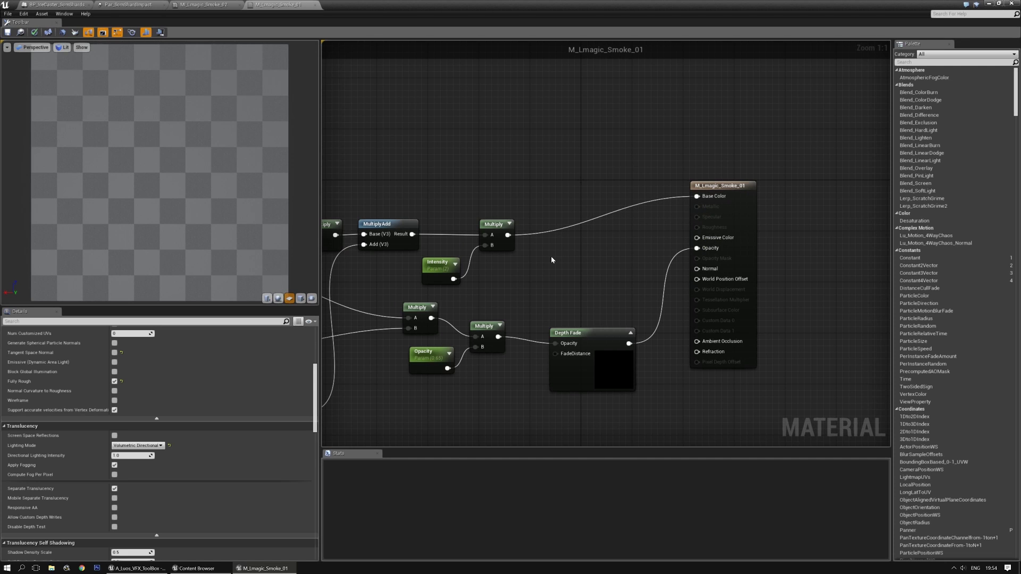
# Add a Multiply node with constant B 0.22, fed by the final colour Multiply, and connect it to Emissive Color
pyautogui.click(559, 251)
pyautogui.moveTo(511, 238); pyautogui.dragTo(562, 263)
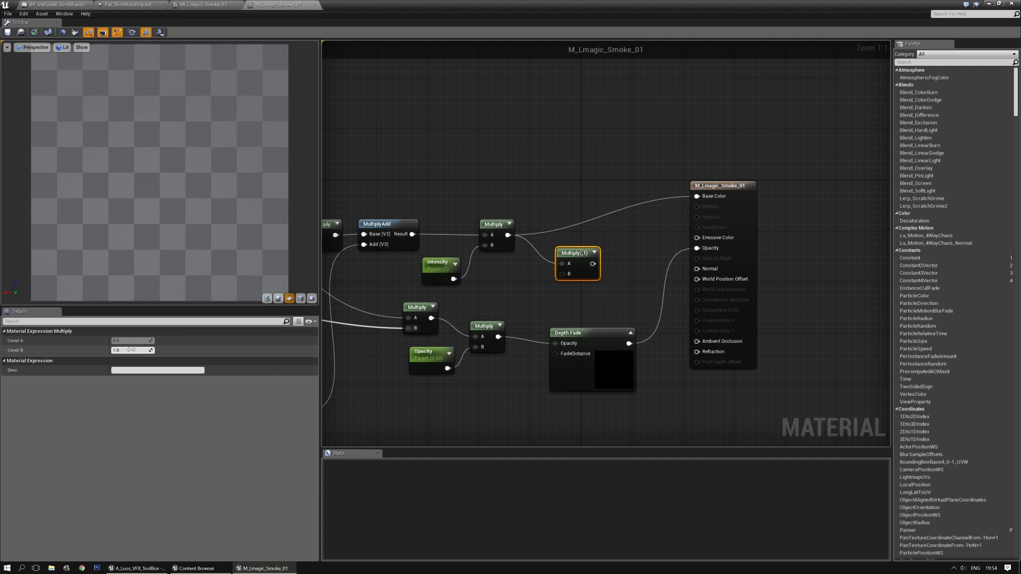
pyautogui.click(130, 350)
pyautogui.write('0.22')
pyautogui.press('Return')
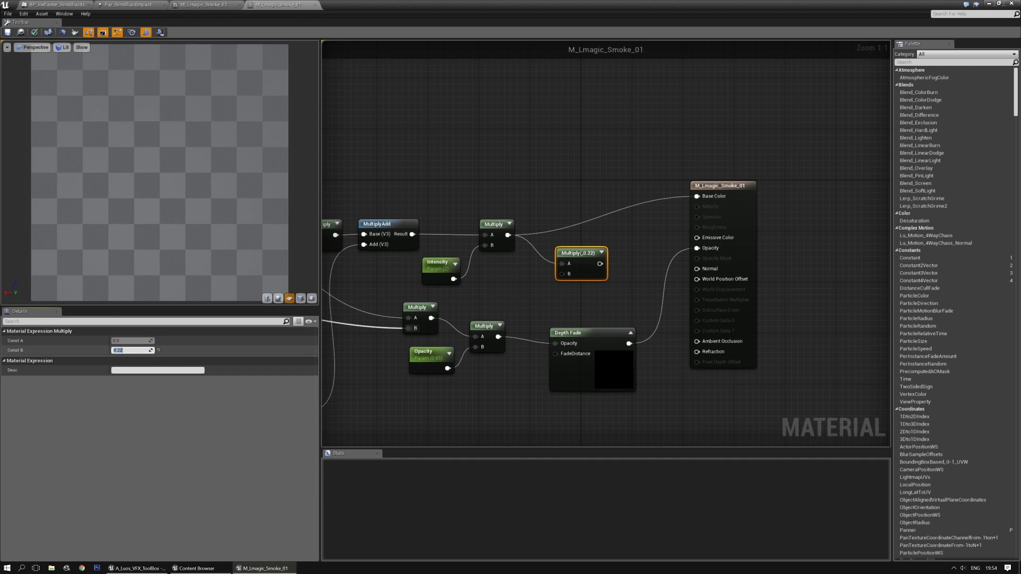
pyautogui.moveTo(599, 263); pyautogui.dragTo(698, 238)
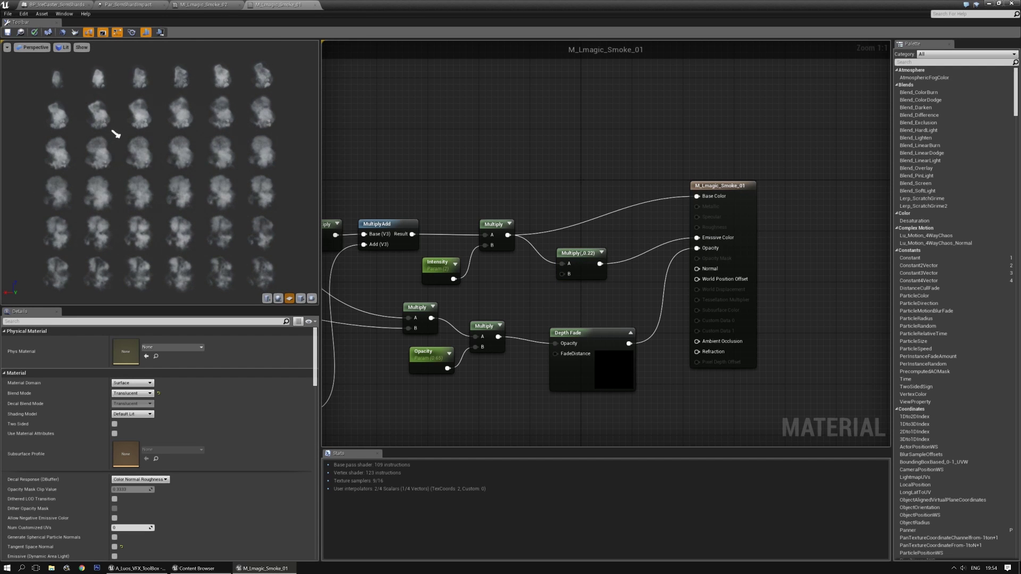
# Examine the Smoke Texture Mask node's texture settings and its connections in the smoke material graph
pyautogui.moveTo(455, 204); pyautogui.dragTo(757, 117, button='right')
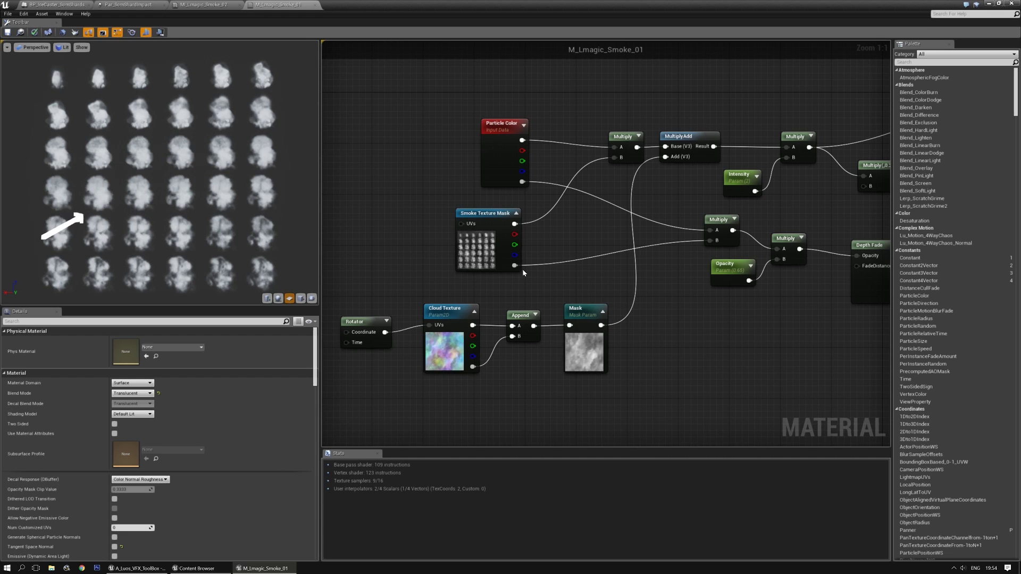
pyautogui.click(495, 212)
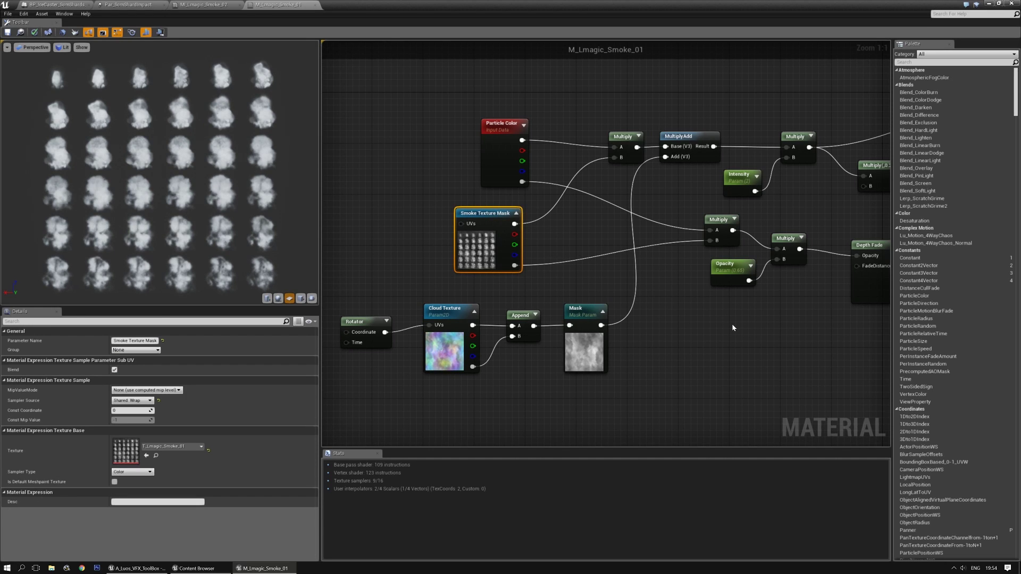
pyautogui.moveTo(692, 354); pyautogui.dragTo(602, 318, button='right')
pyautogui.moveTo(601, 311); pyautogui.dragTo(625, 307, button='right')
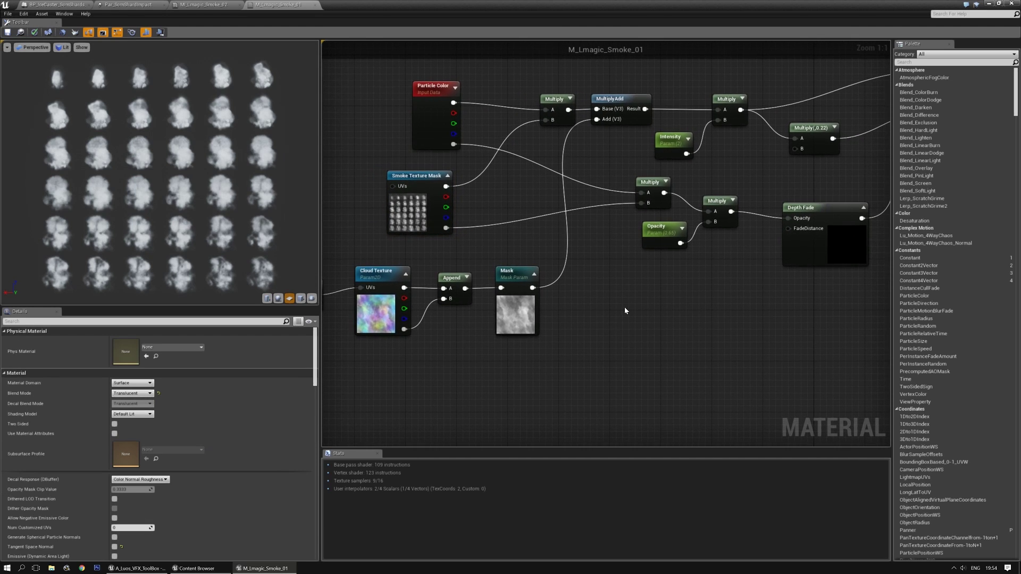
# Browse the NoiseNormals and FlipBooks folders under Textures for a normal map suitable for the smoke material
pyautogui.hotkey('ctrl', 'b')
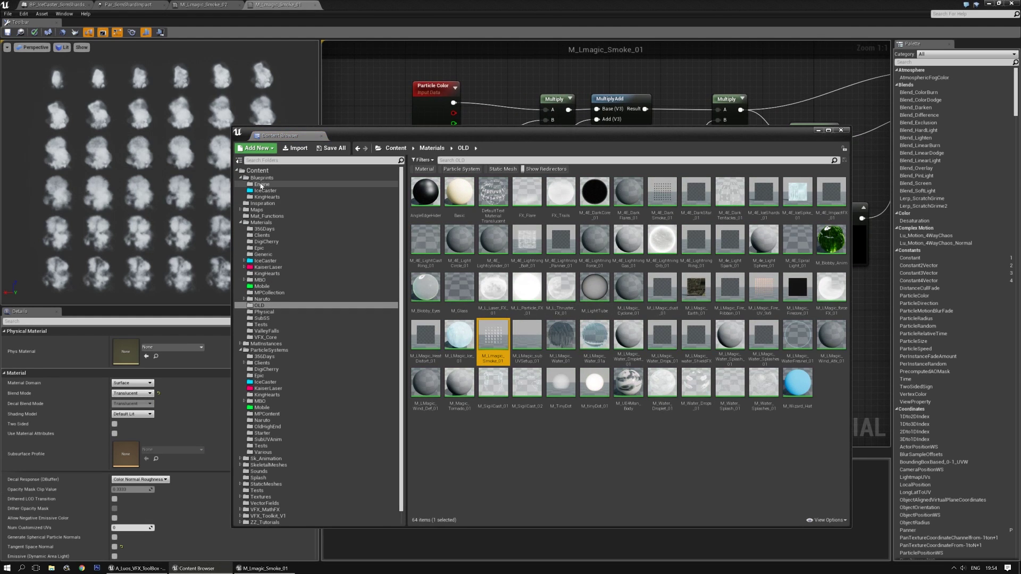
pyautogui.click(237, 171)
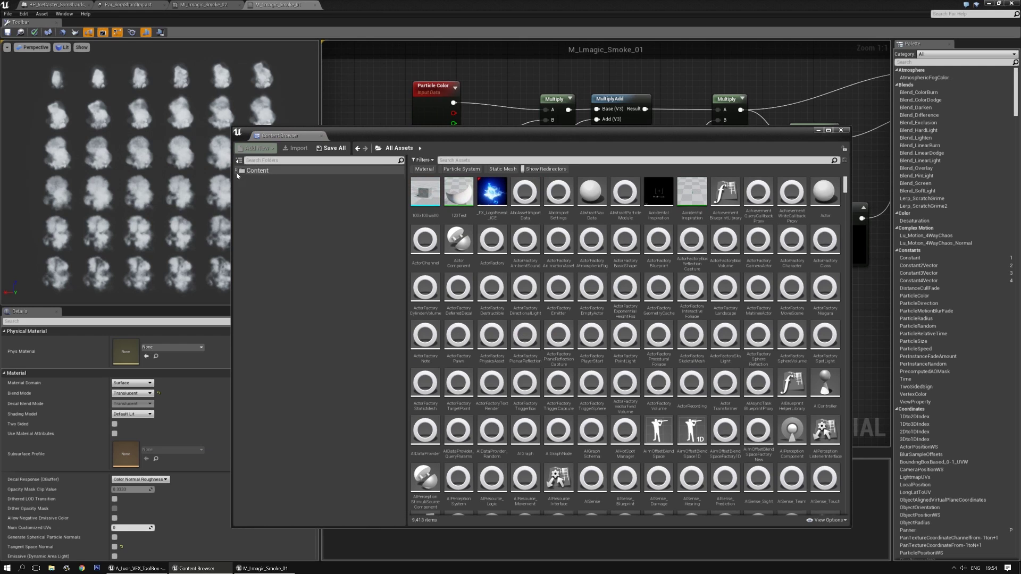
pyautogui.click(237, 171)
pyautogui.click(239, 223)
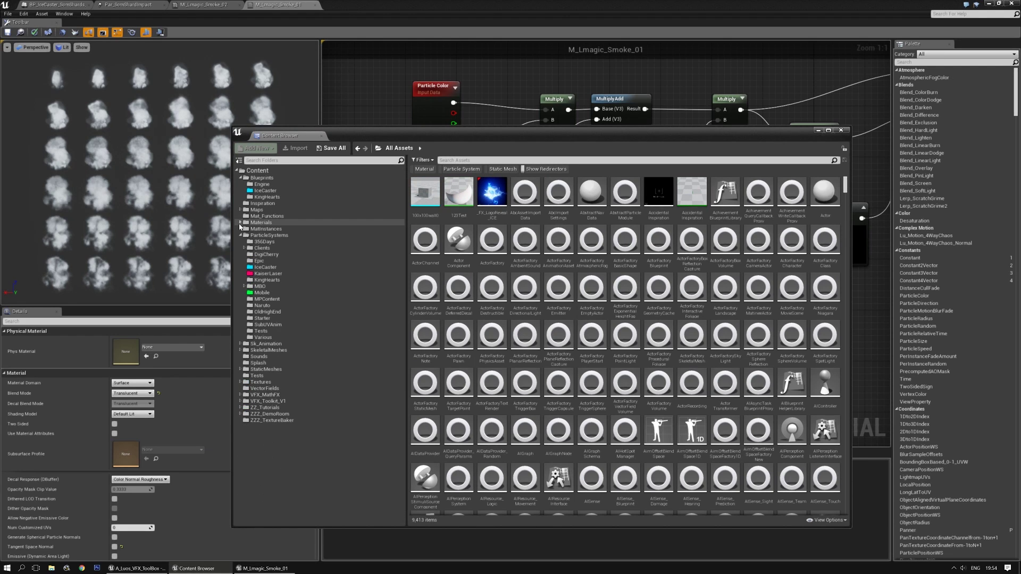
pyautogui.click(240, 382)
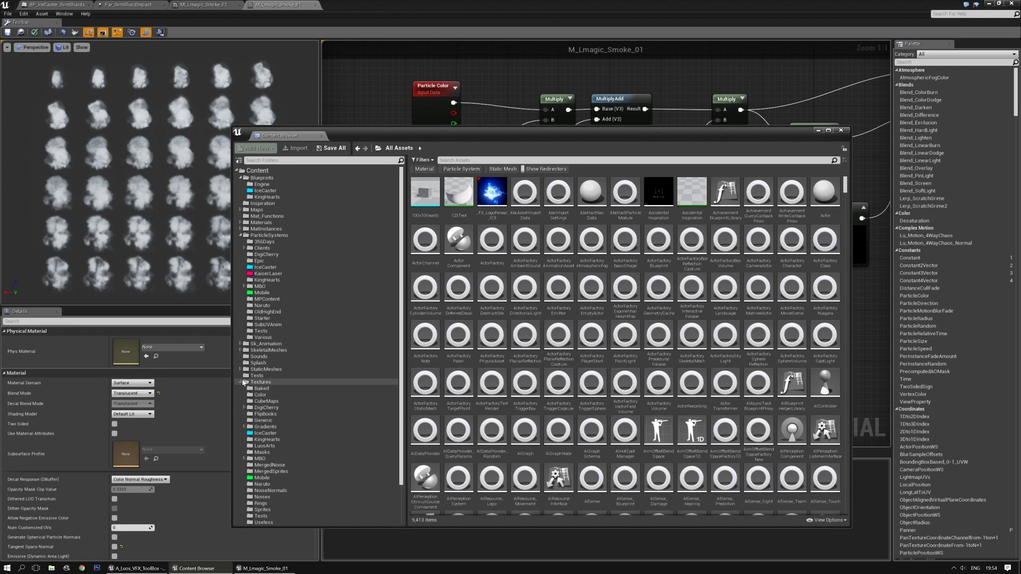
pyautogui.scroll(-1, 269, 395)
pyautogui.scroll(-1, 269, 396)
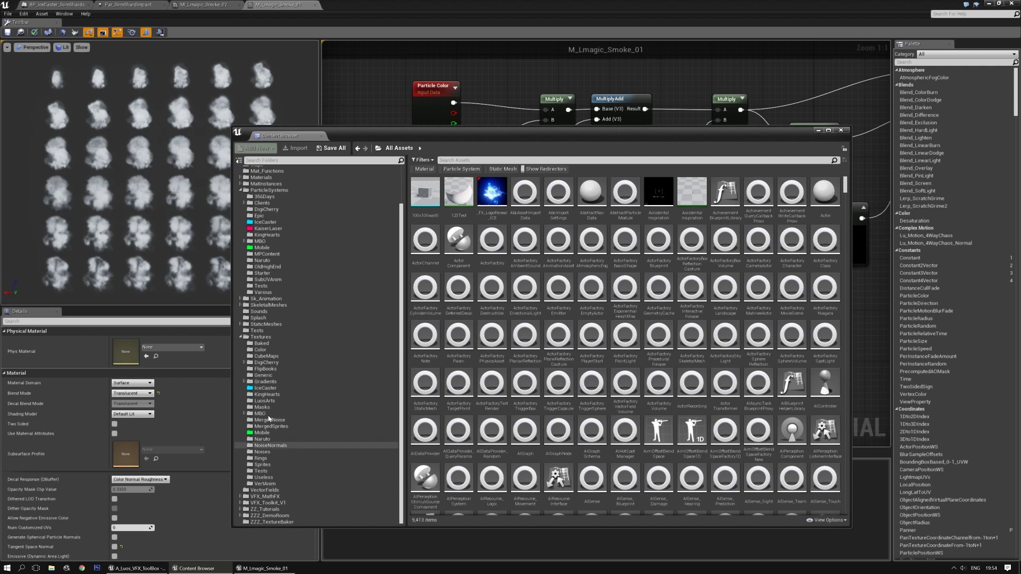
pyautogui.click(269, 446)
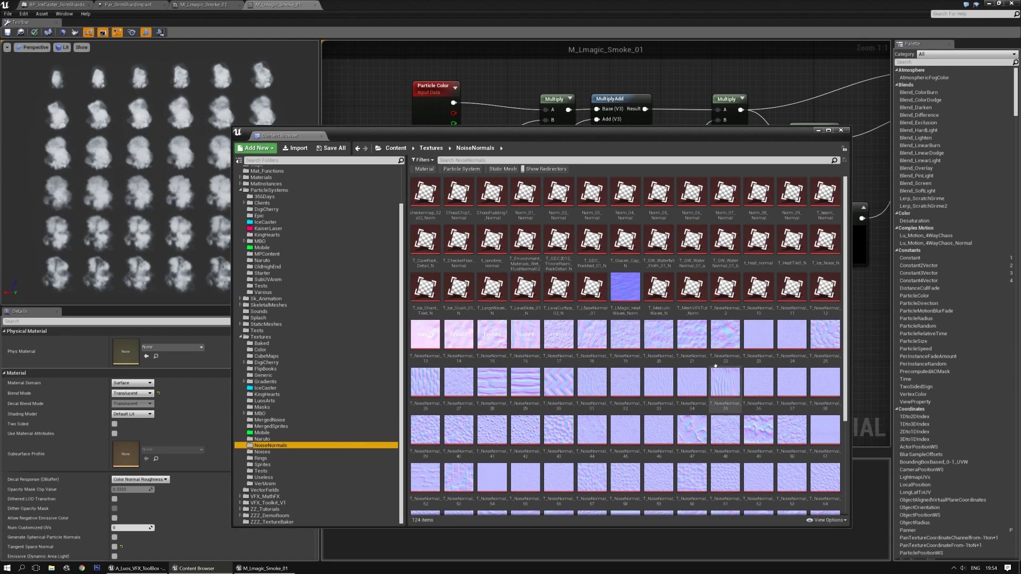
pyautogui.scroll(-1, 715, 366)
pyautogui.scroll(-3, 715, 366)
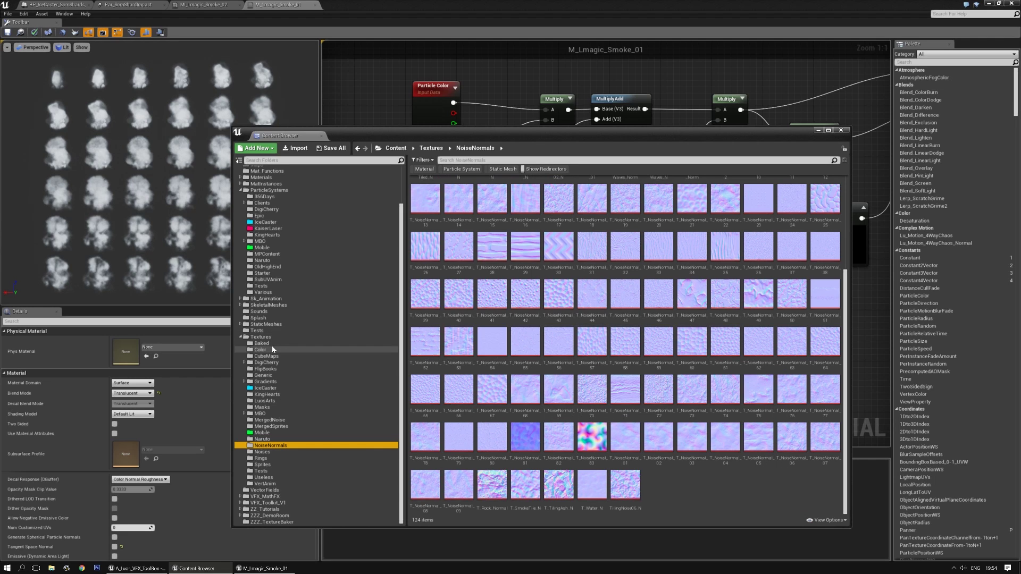
pyautogui.click(282, 369)
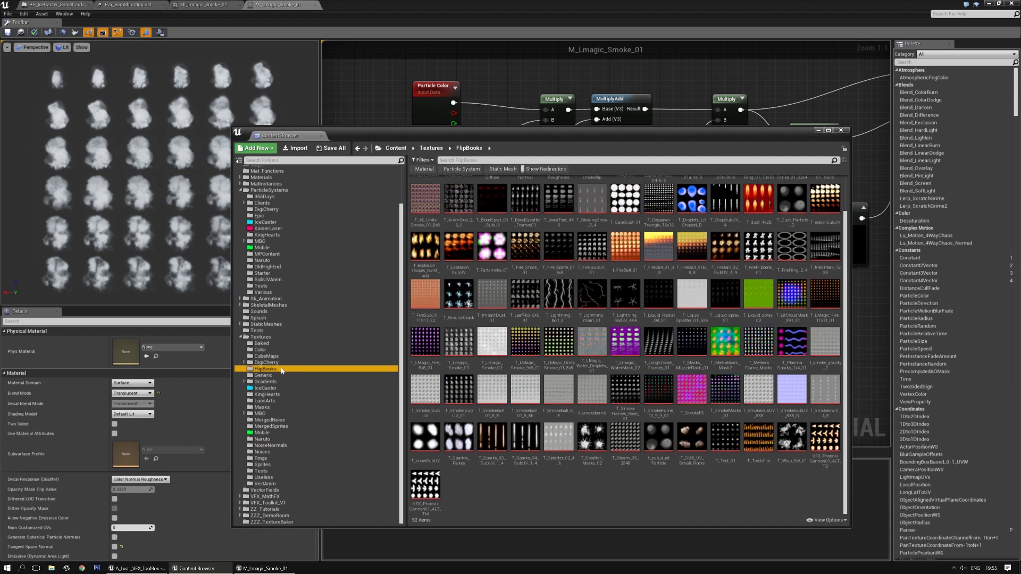
pyautogui.scroll(1, 436, 266)
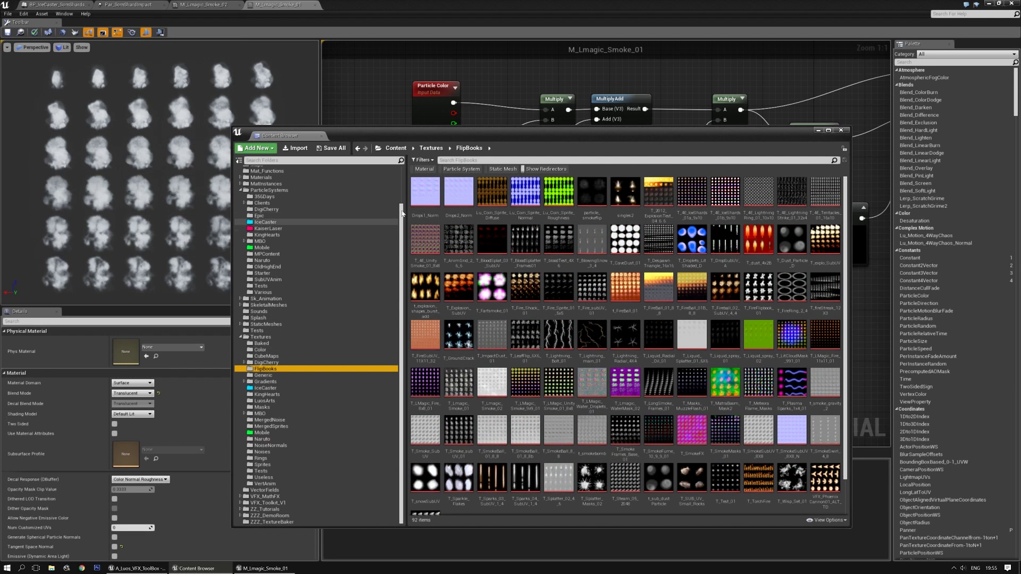
# Add the t_NormalTest texture from the Textures/Generic folder as a Texture Sample below the Mask node in the smoke material graph
pyautogui.click(264, 376)
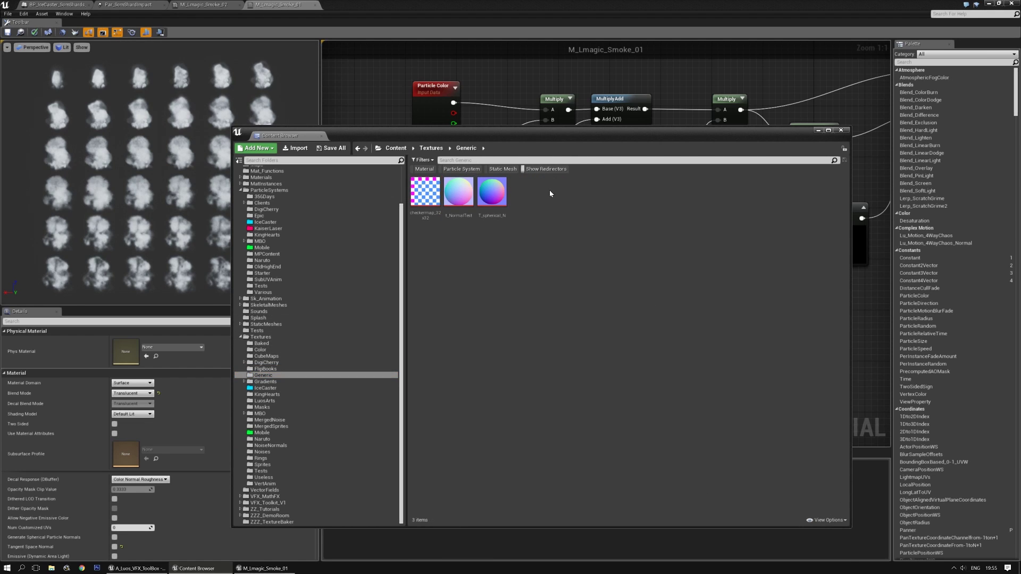
pyautogui.moveTo(540, 138); pyautogui.dragTo(509, 376)
pyautogui.moveTo(427, 429); pyautogui.dragTo(712, 352)
pyautogui.click(787, 368)
pyautogui.moveTo(560, 358); pyautogui.dragTo(685, 329, button='right')
pyautogui.moveTo(793, 277); pyautogui.dragTo(597, 338)
pyautogui.moveTo(684, 297); pyautogui.dragTo(630, 268, button='right')
pyautogui.moveTo(543, 311); pyautogui.dragTo(556, 308)
pyautogui.moveTo(463, 228); pyautogui.dragTo(492, 288, button='right')
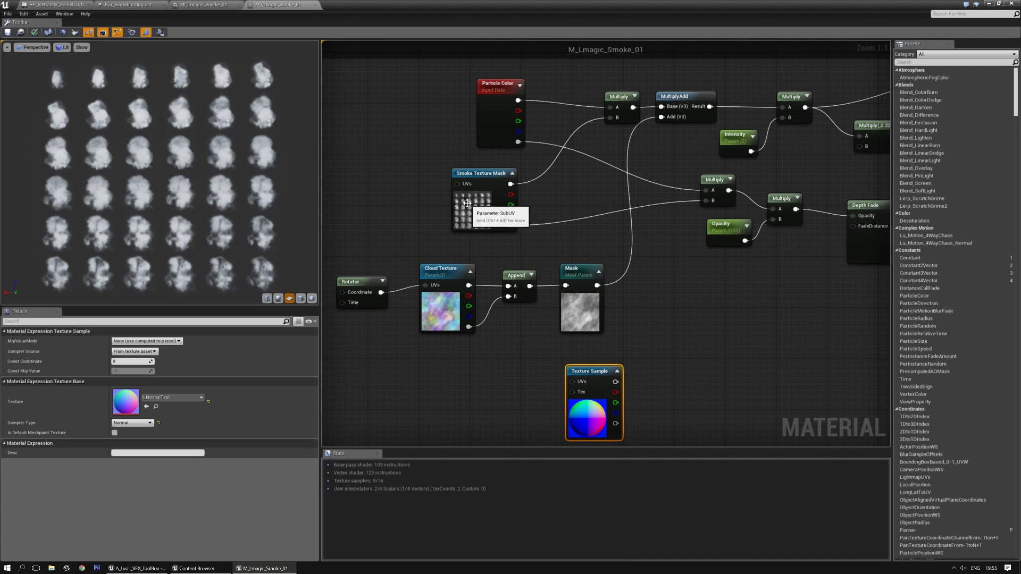
# Add a TexCoord node with U and V tiling set to 6 and connect it to the normal Texture Sample's UVs
pyautogui.moveTo(491, 383); pyautogui.dragTo(487, 333, button='right')
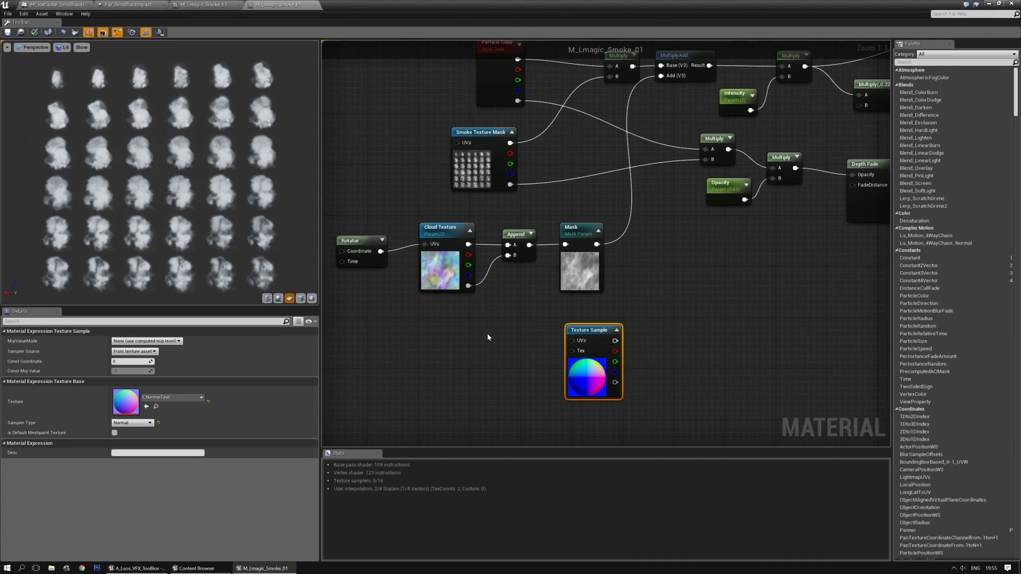
pyautogui.click(484, 323)
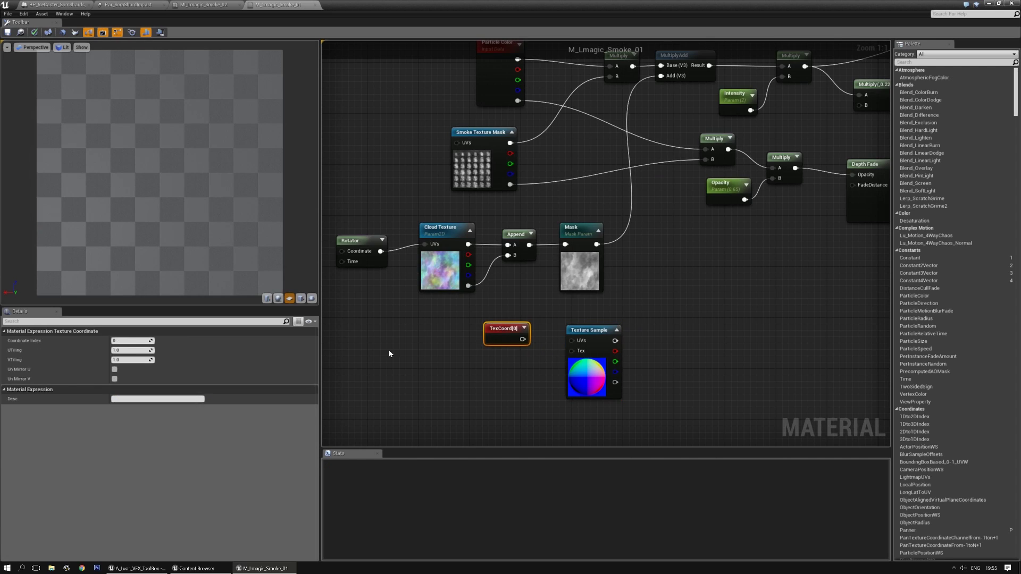
pyautogui.click(127, 351)
pyautogui.write('6')
pyautogui.press('Tab')
pyautogui.write('6')
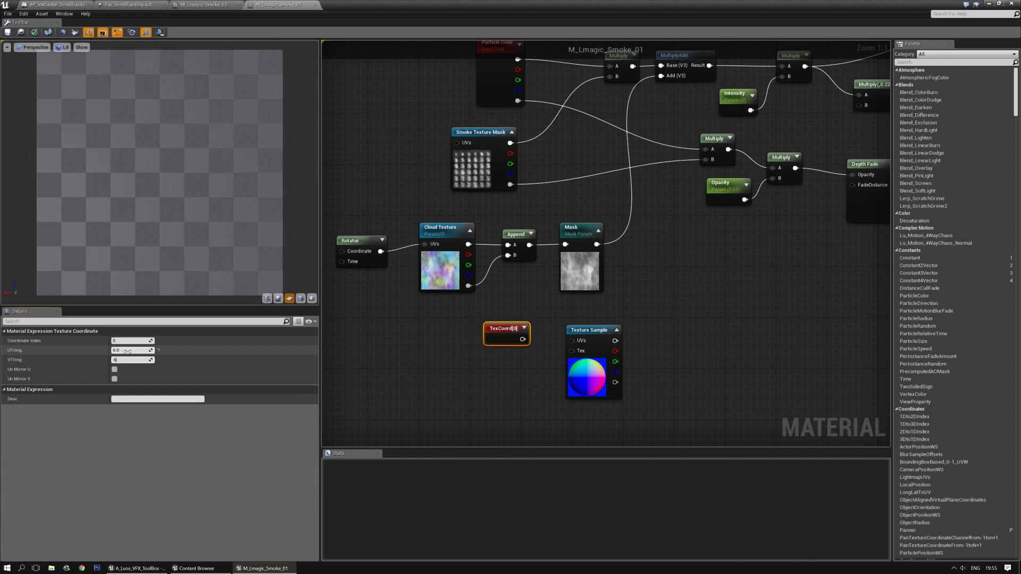
pyautogui.moveTo(523, 340); pyautogui.dragTo(574, 342)
# Move the TexCoord and normal Texture Sample nodes beneath Depth Fade and connect the sample's output to the material's Normal input
pyautogui.moveTo(706, 327); pyautogui.dragTo(592, 321, button='right')
pyautogui.scroll(-2, 613, 293)
pyautogui.moveTo(591, 318); pyautogui.dragTo(437, 359)
pyautogui.moveTo(528, 332); pyautogui.dragTo(765, 289)
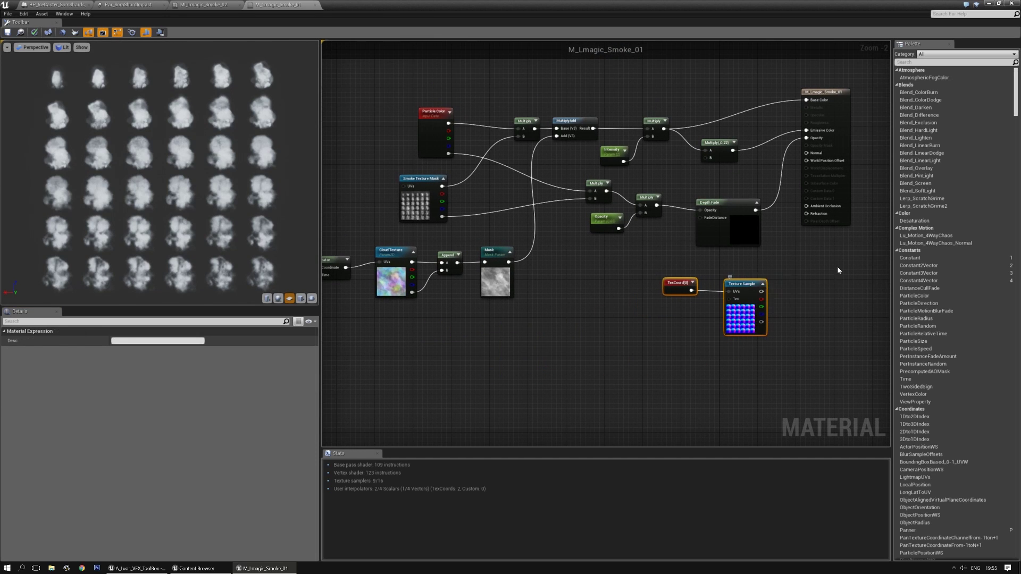
pyautogui.click(750, 315)
pyautogui.scroll(2, 749, 315)
pyautogui.moveTo(750, 314); pyautogui.dragTo(699, 340, button='right')
pyautogui.moveTo(623, 364); pyautogui.dragTo(683, 181)
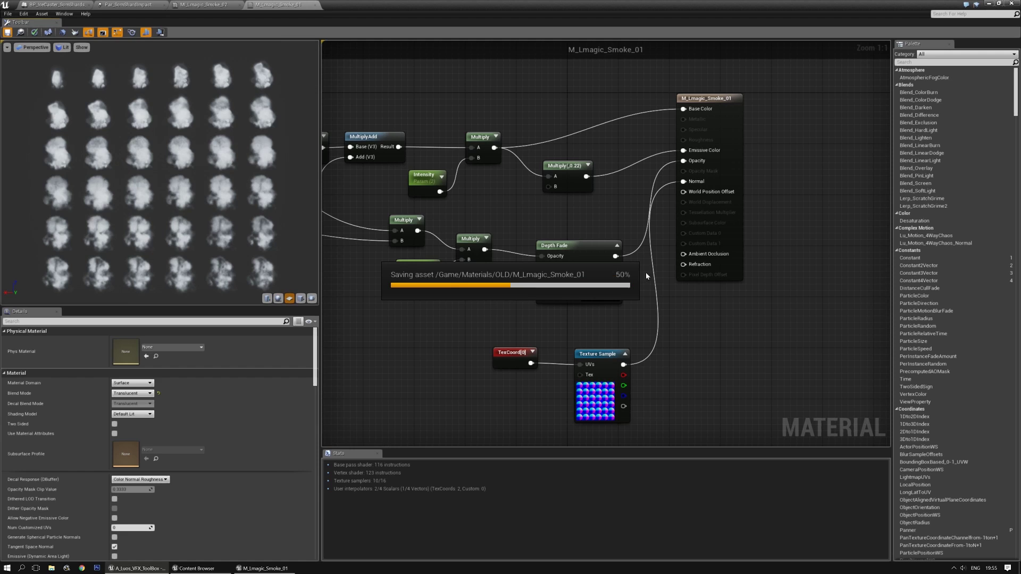
# Simulate the level to preview the impact smoke with its normal map, stop the simulation and return to the smoke material
pyautogui.click(990, 3)
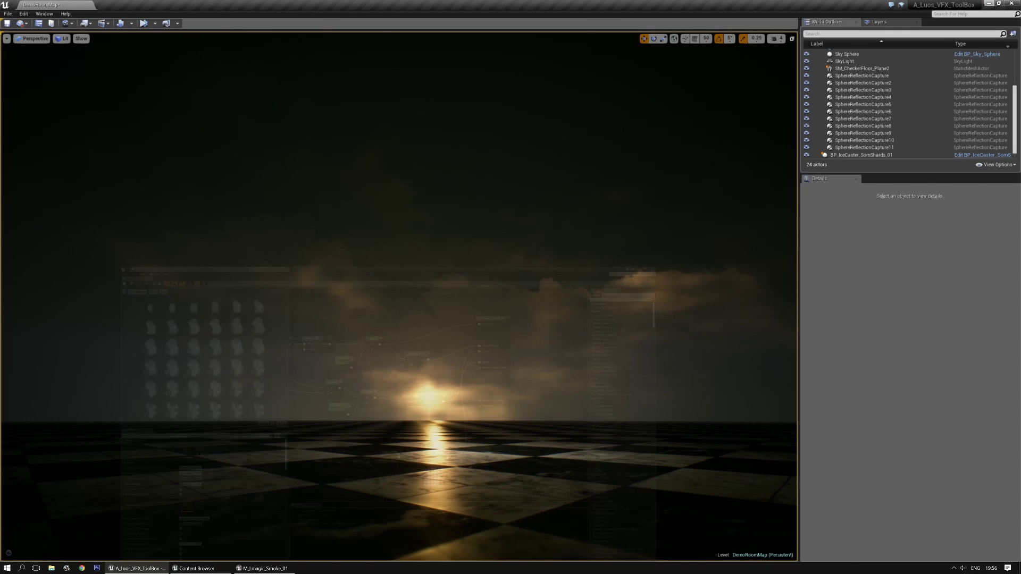
pyautogui.click(121, 23)
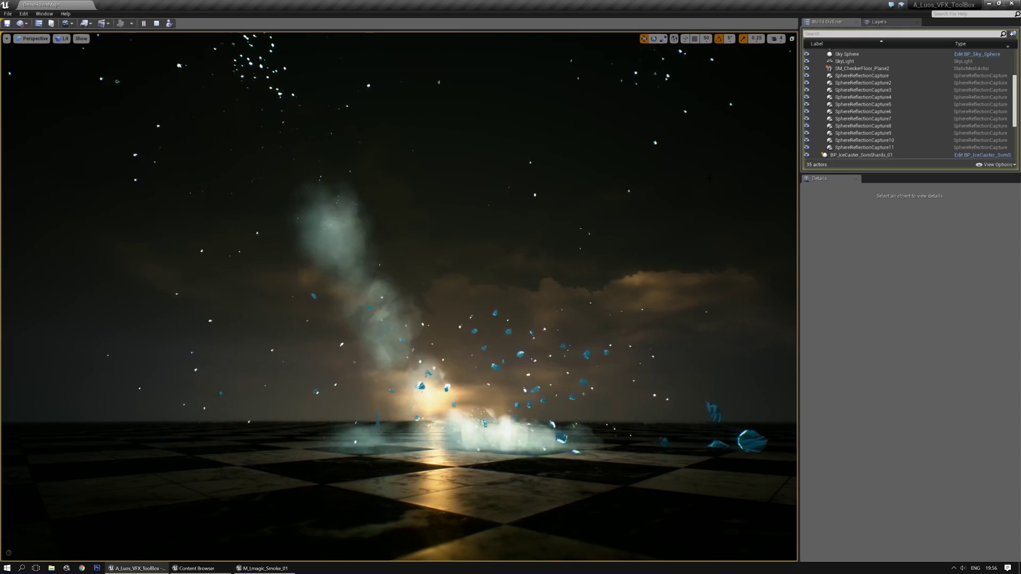
pyautogui.click(156, 23)
pyautogui.moveTo(483, 378); pyautogui.dragTo(503, 119)
pyautogui.click(263, 568)
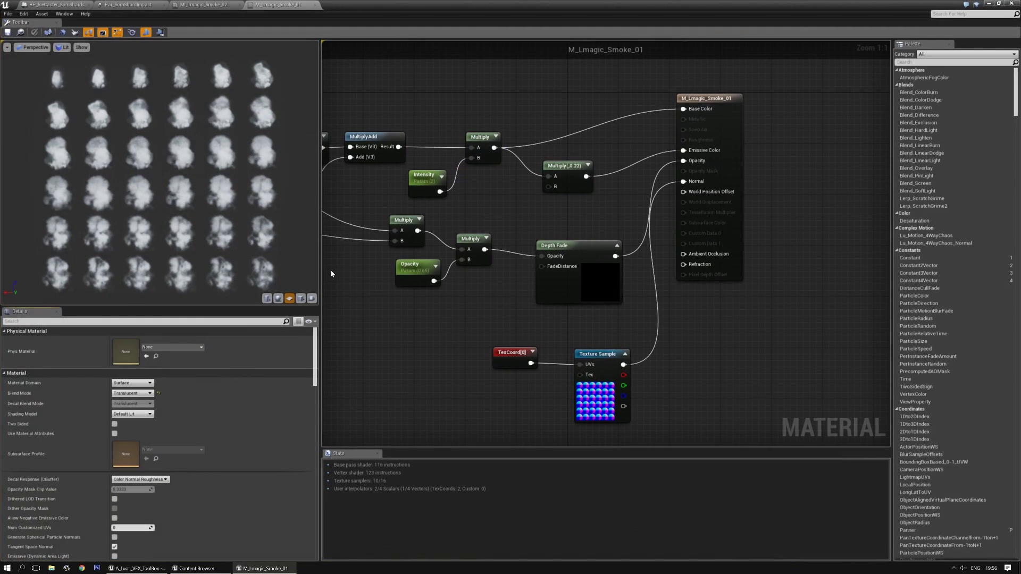
# Check the smoke emitter's and material instance's sub-image grid, set the TexCoord's U and V tiling to 8, and save the material
pyautogui.click(156, 4)
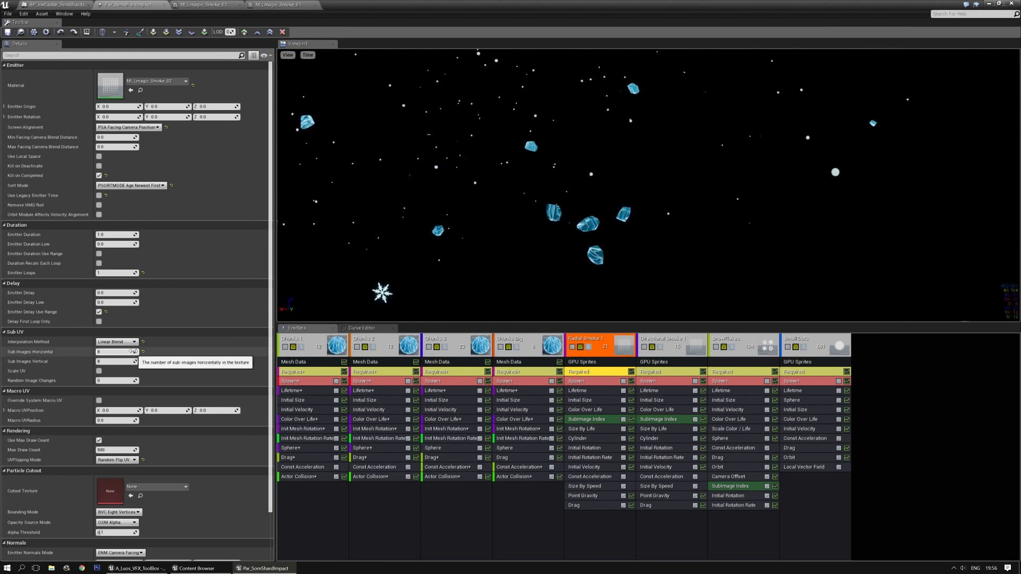
pyautogui.click(279, 4)
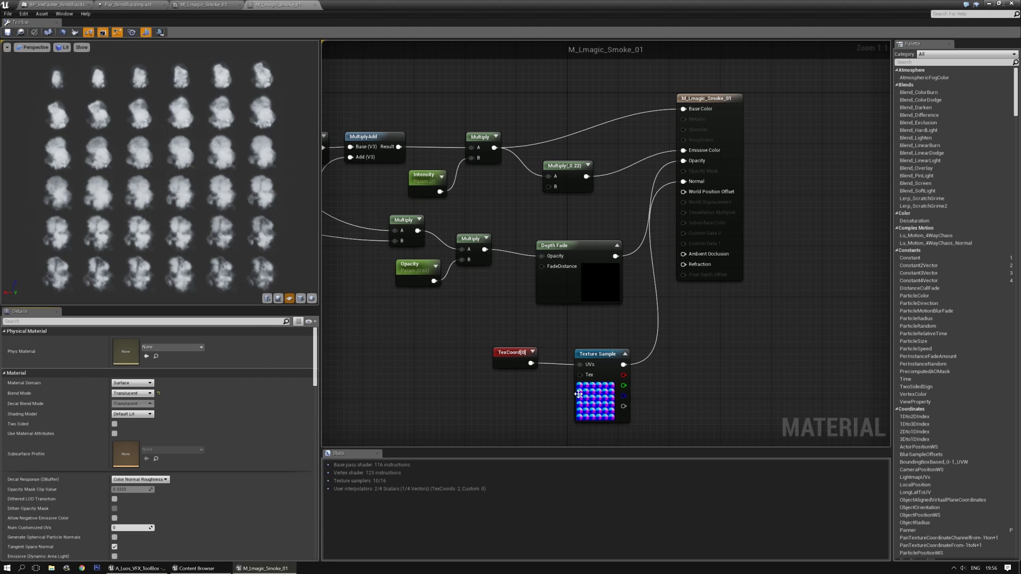
pyautogui.click(503, 357)
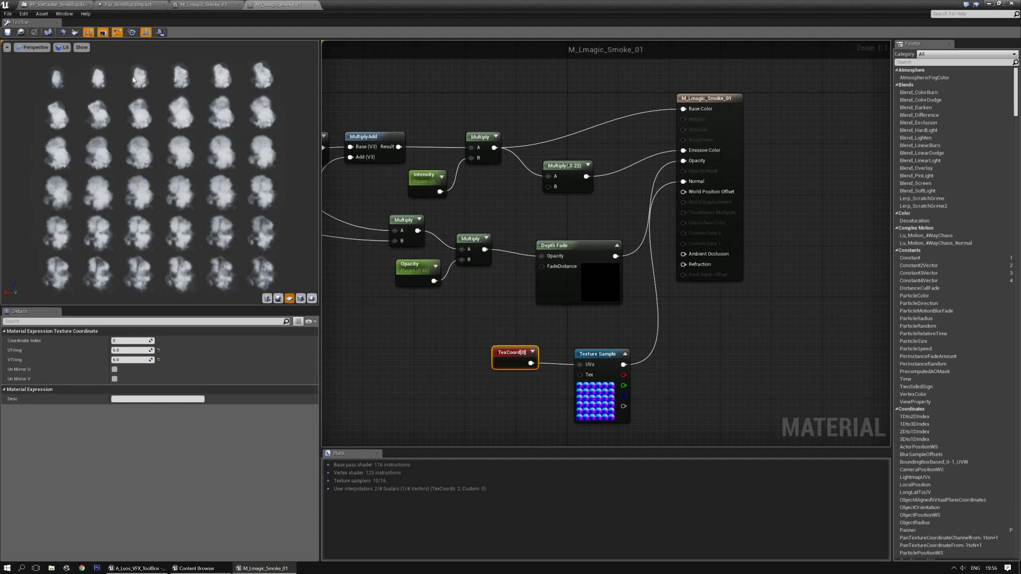
pyautogui.scroll(-3, 218, 210)
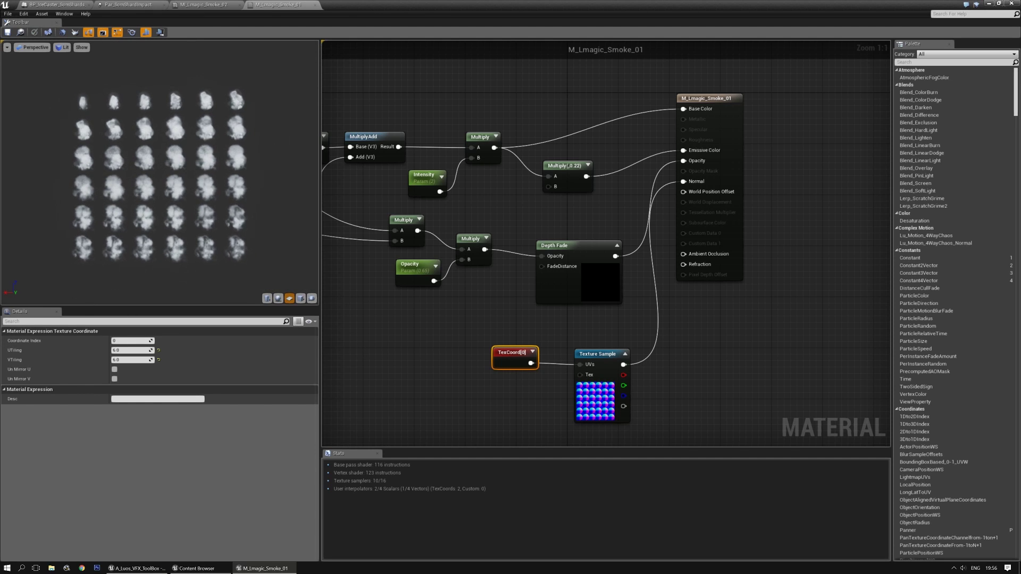
pyautogui.click(200, 4)
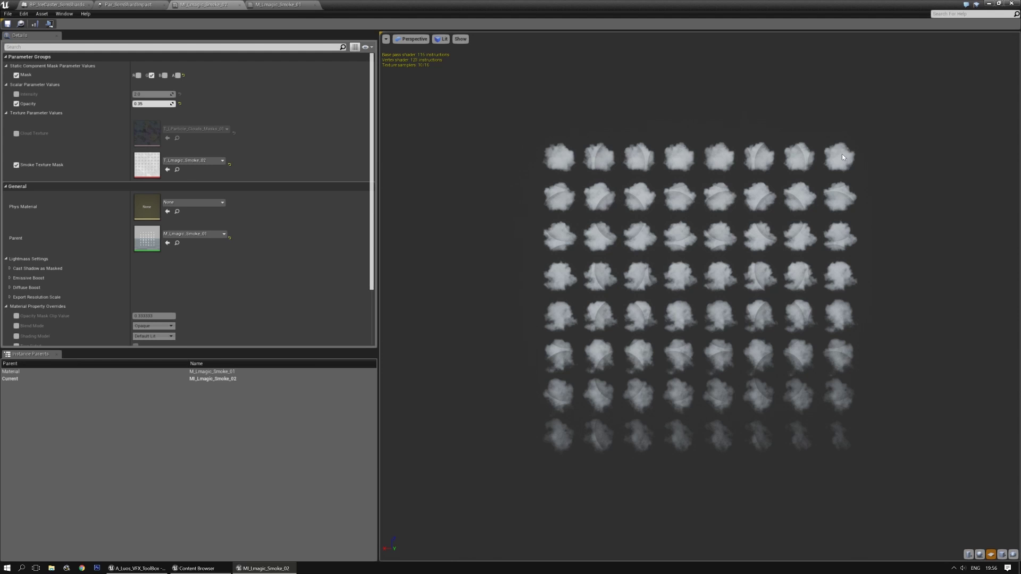
pyautogui.click(282, 4)
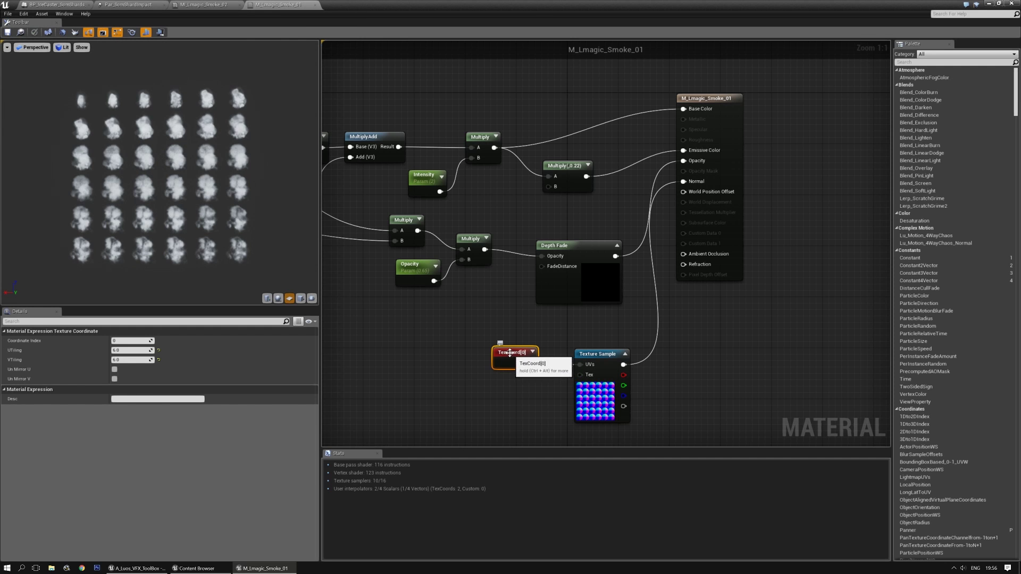
pyautogui.click(119, 350)
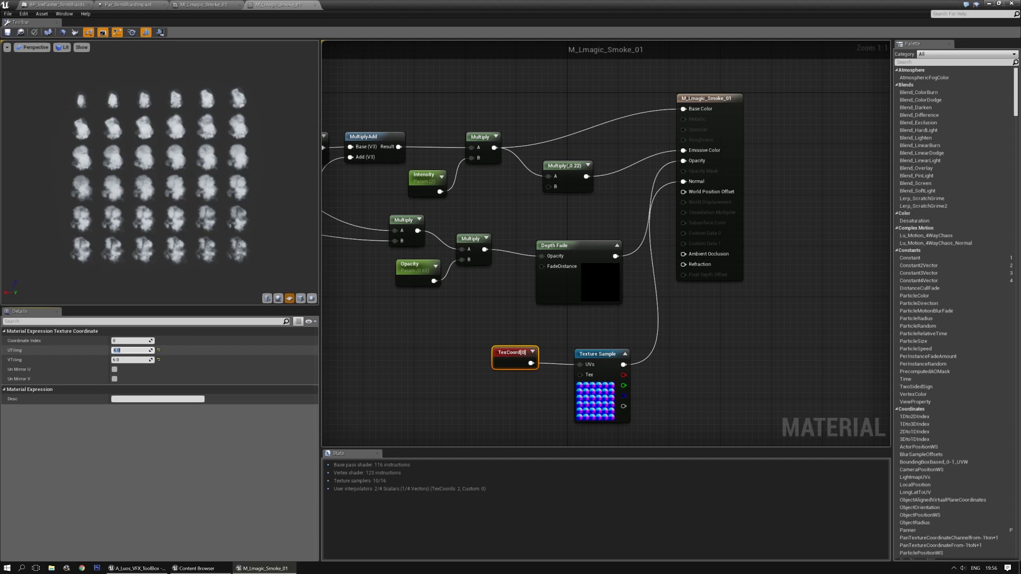
pyautogui.write('8')
pyautogui.press('Tab')
pyautogui.write('8')
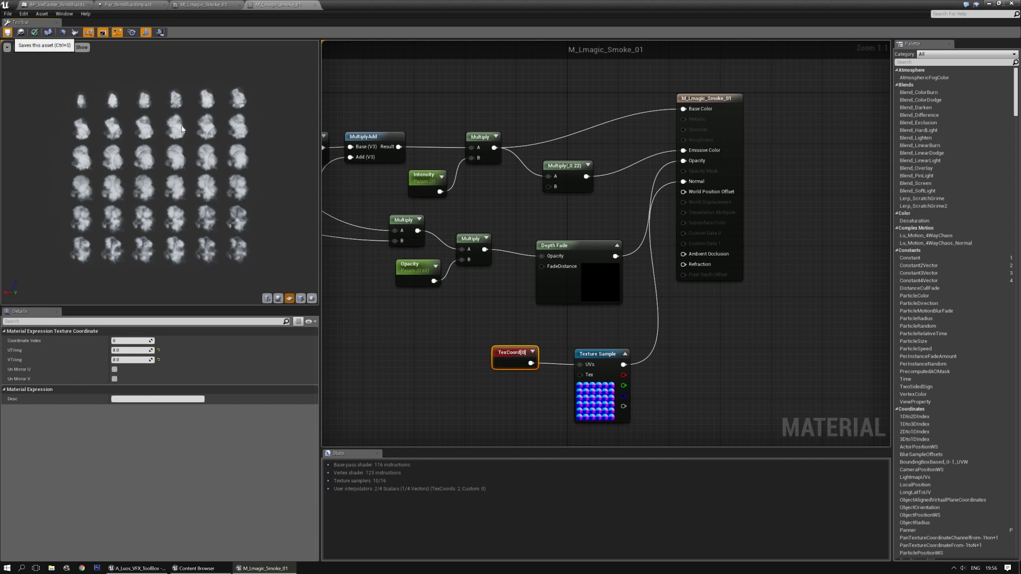
pyautogui.hotkey('ctrl', 's')
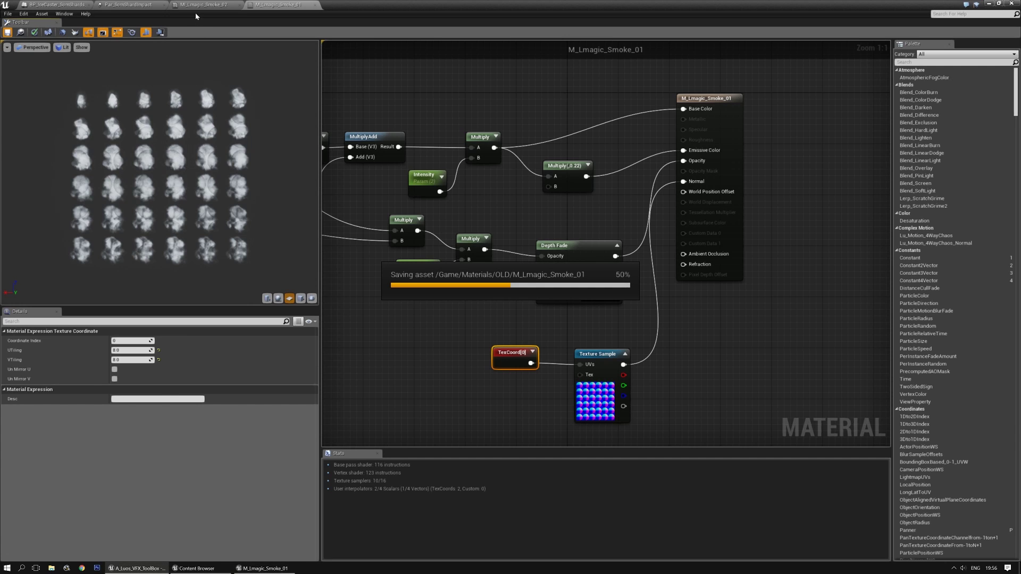
# Close the content browser, simulate the level again to review the smoke with the updated normal tiling, and stop the simulation
pyautogui.click(989, 4)
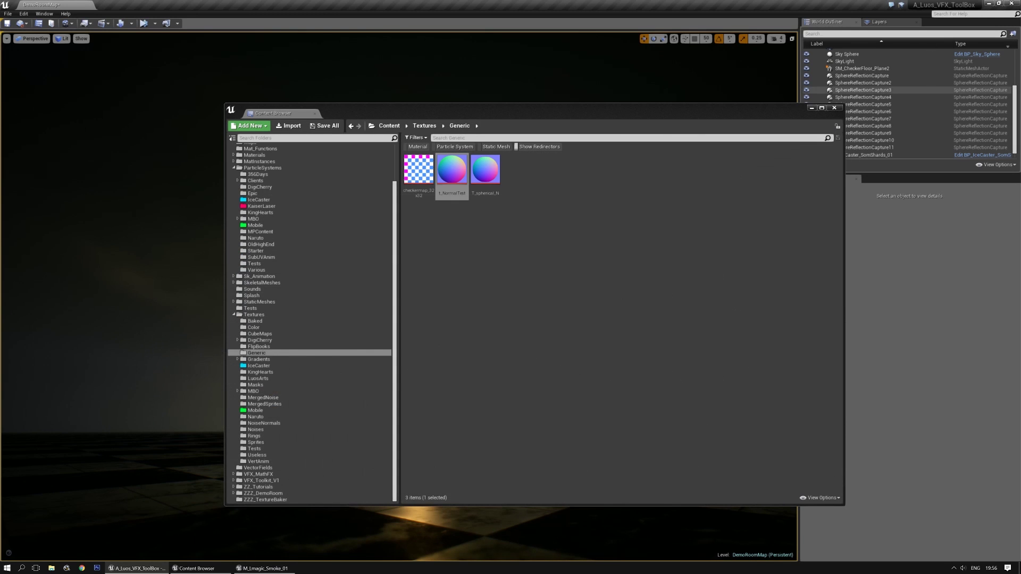
pyautogui.click(834, 108)
pyautogui.click(144, 23)
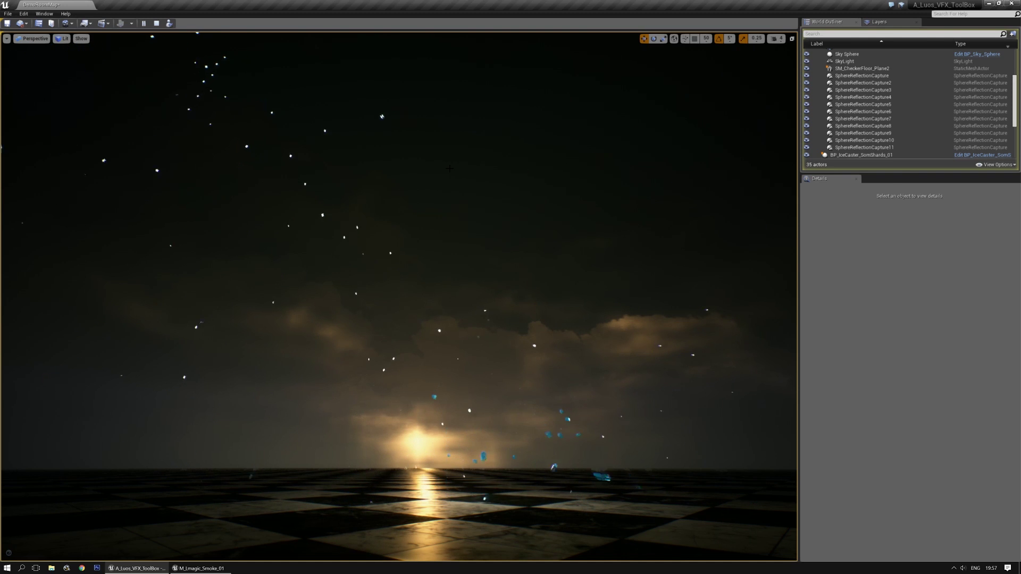
pyautogui.click(156, 23)
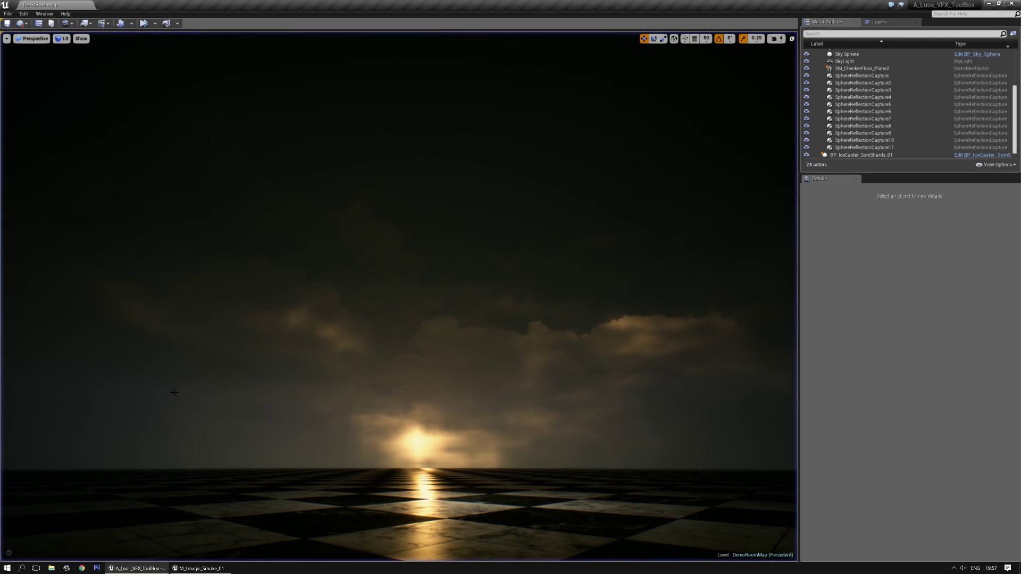
# Set Const B of the Multiply node feeding Emissive Color to 0.33 in the smoke material
pyautogui.click(200, 568)
pyautogui.click(572, 163)
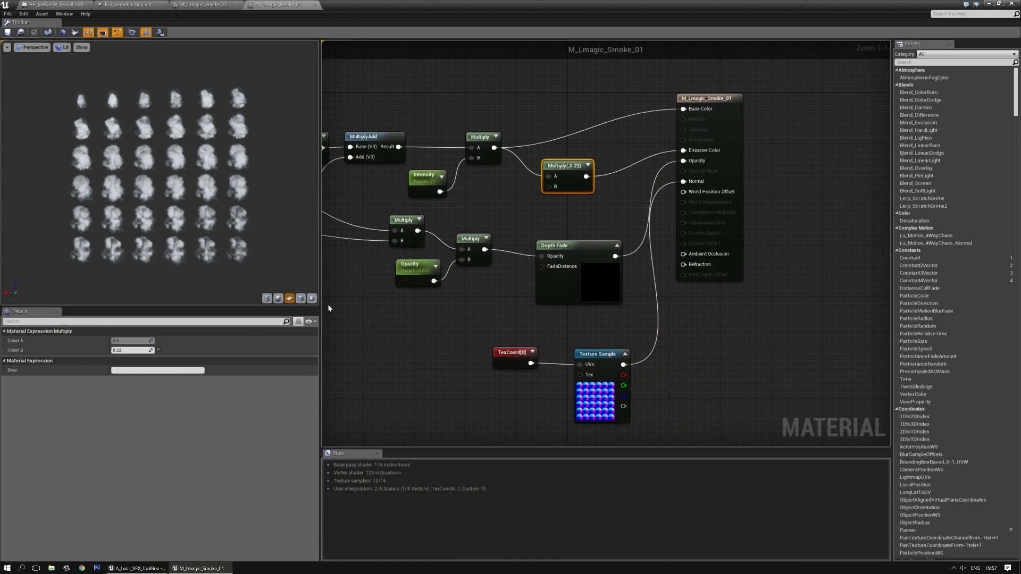
pyautogui.write('0.33')
pyautogui.press('Return')
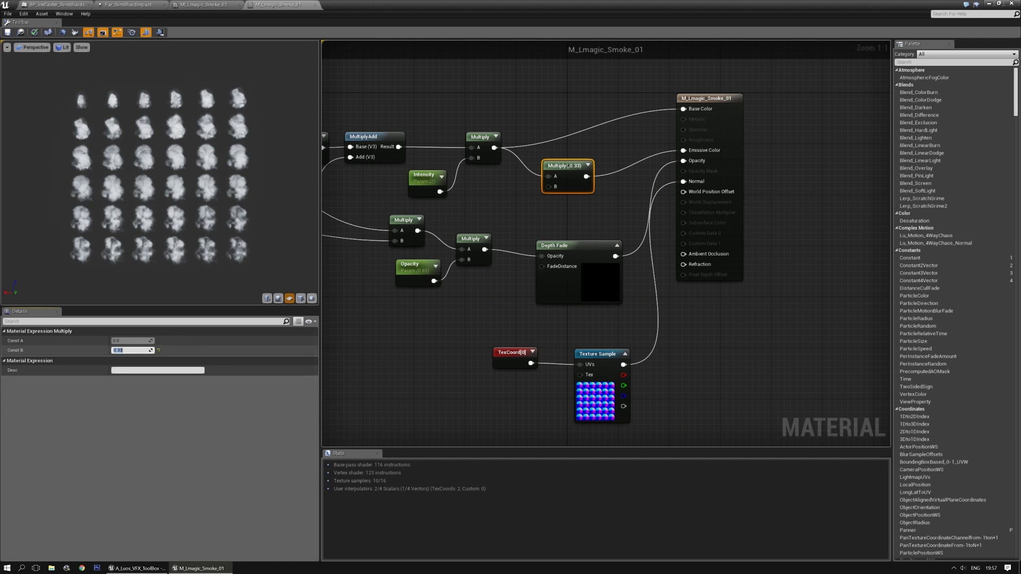
# Add a Linear Interpolate node with Const A 60 and Const B 120, using the Mask texture's output as its Alpha
pyautogui.moveTo(425, 333); pyautogui.dragTo(590, 312, button='right')
pyautogui.click(501, 309)
pyautogui.click(634, 239)
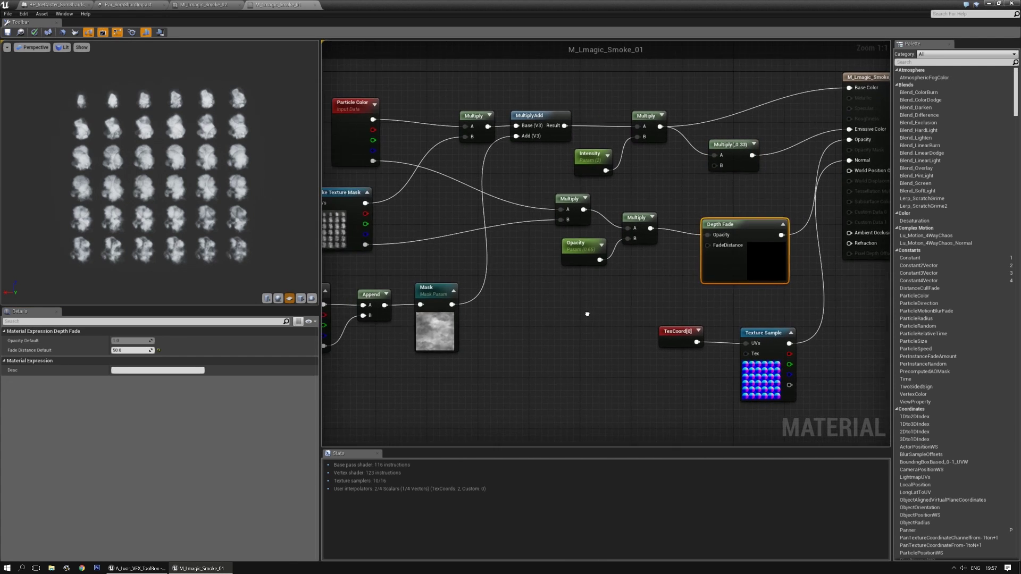
pyautogui.click(561, 298)
pyautogui.moveTo(451, 305); pyautogui.dragTo(568, 331)
pyautogui.click(114, 340)
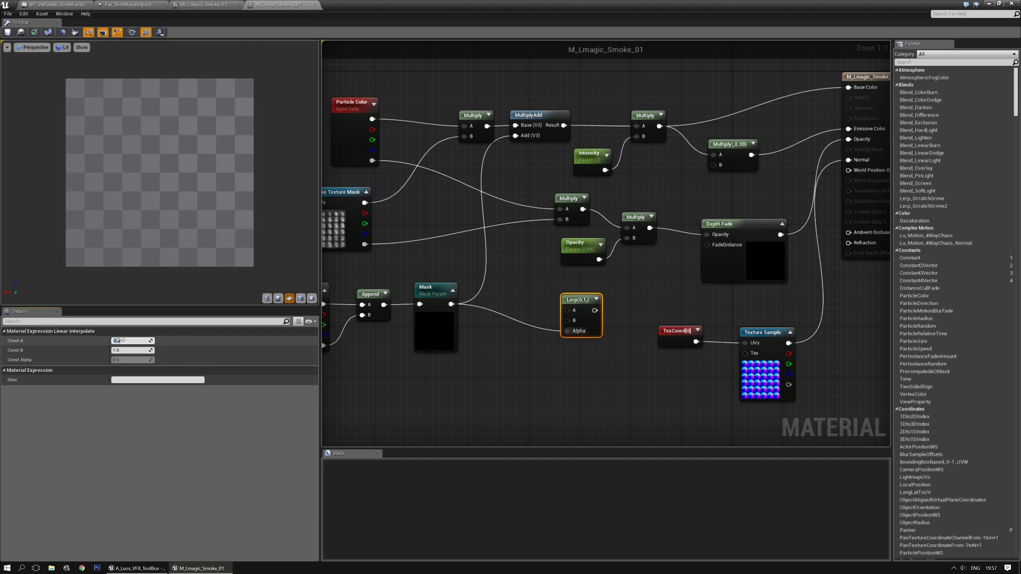
pyautogui.write('60')
pyautogui.press('Tab')
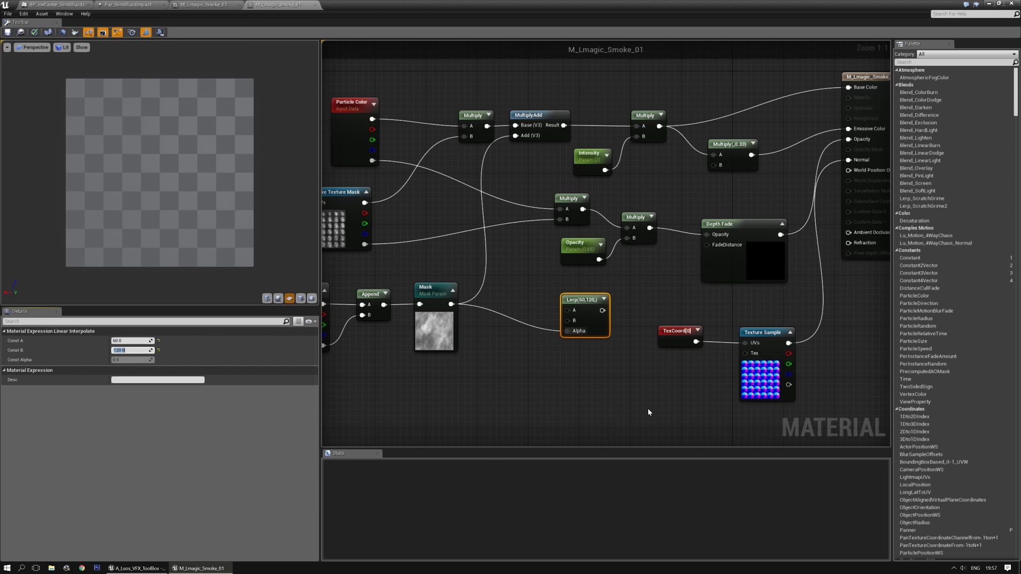
# Connect the Lerp output to Depth Fade's FadeDistance, save the smoke material and close its editor
pyautogui.moveTo(602, 310); pyautogui.dragTo(712, 245)
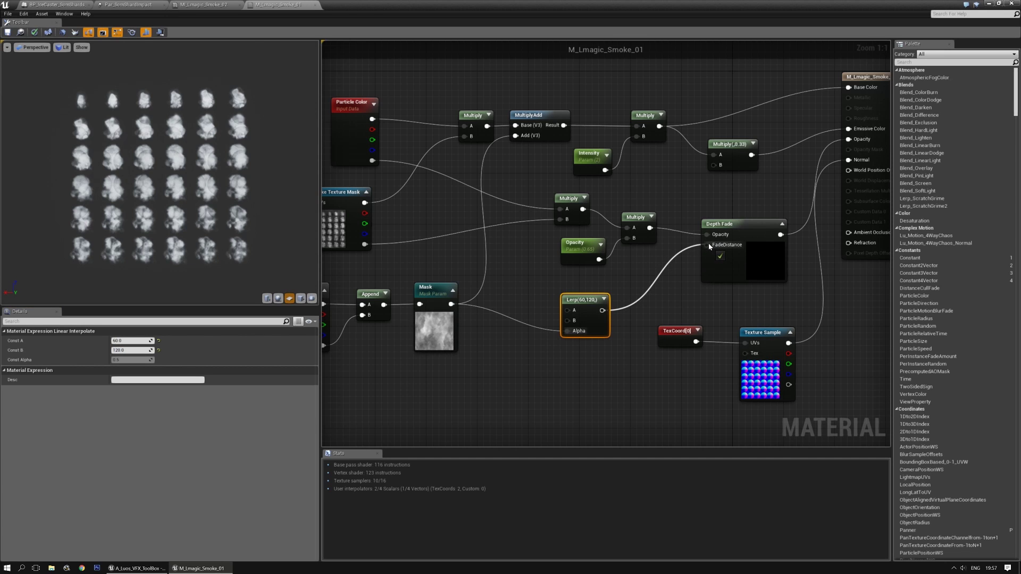
pyautogui.click(661, 290)
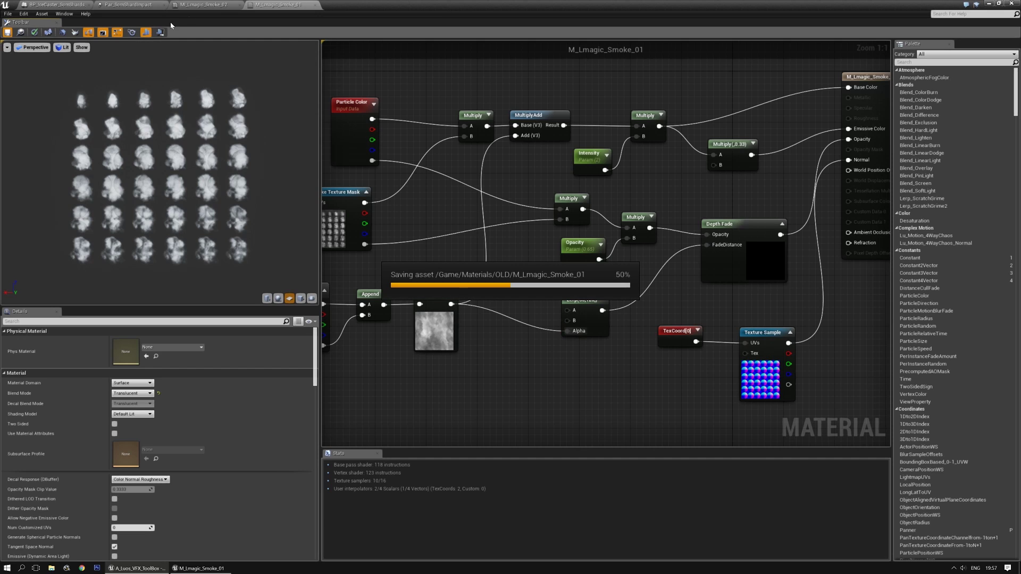
pyautogui.click(1013, 3)
# Simulate the level, orbit around the ice shard impacts to review the smoke's new depth fade, and stop the simulation
pyautogui.click(143, 22)
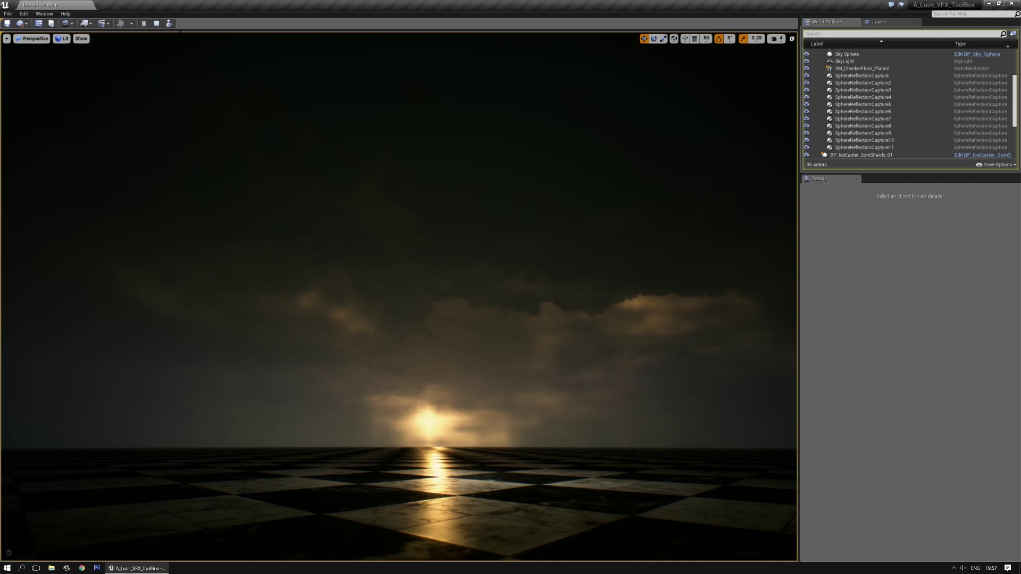
pyautogui.keyDown('alt'); pyautogui.moveTo(387, 304); pyautogui.dragTo(393, 380); pyautogui.keyUp('alt')
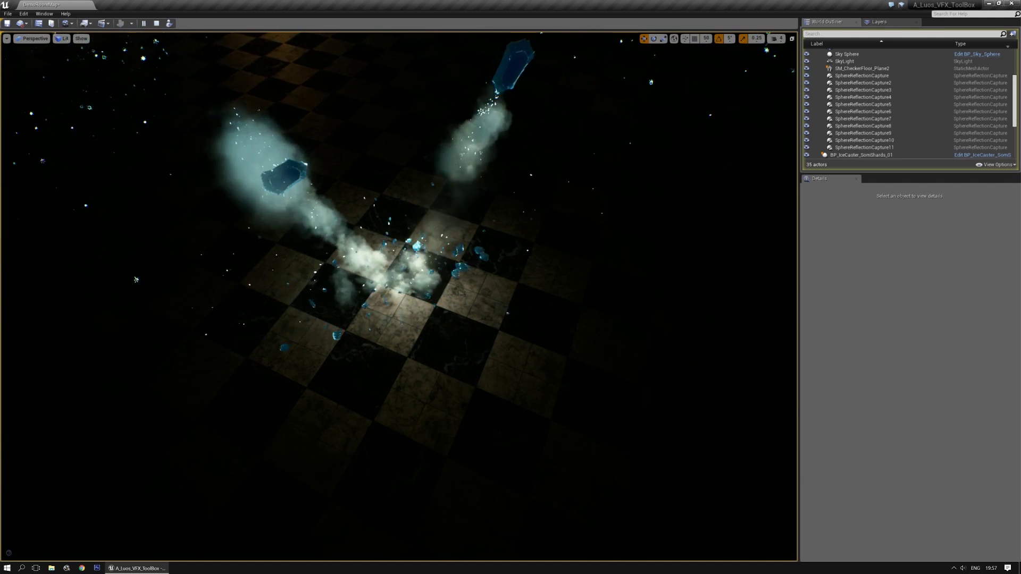
pyautogui.keyDown('alt'); pyautogui.moveTo(394, 380); pyautogui.dragTo(392, 311); pyautogui.keyUp('alt')
pyautogui.keyDown('alt'); pyautogui.moveTo(399, 296); pyautogui.dragTo(391, 281); pyautogui.keyUp('alt')
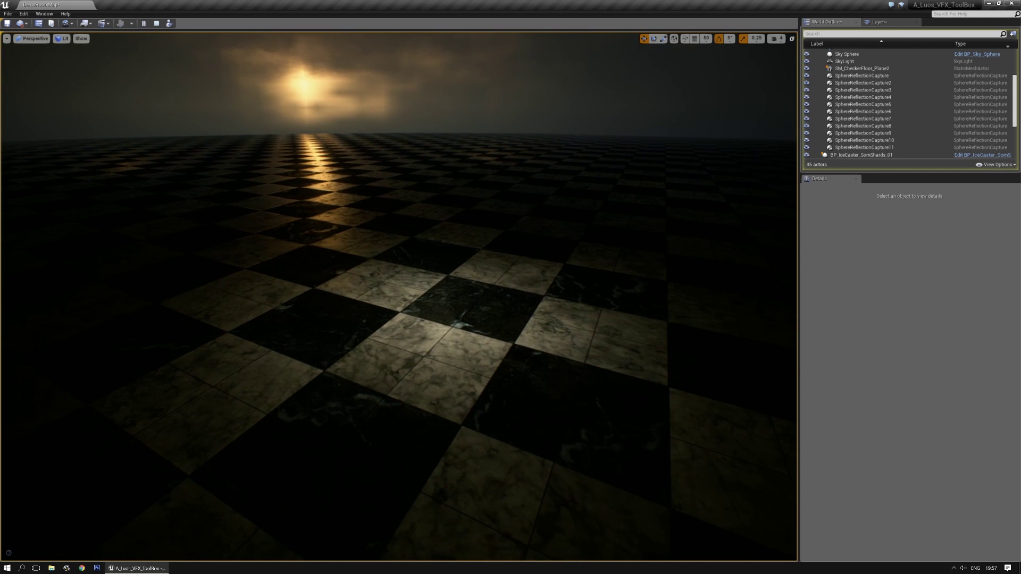
pyautogui.click(156, 23)
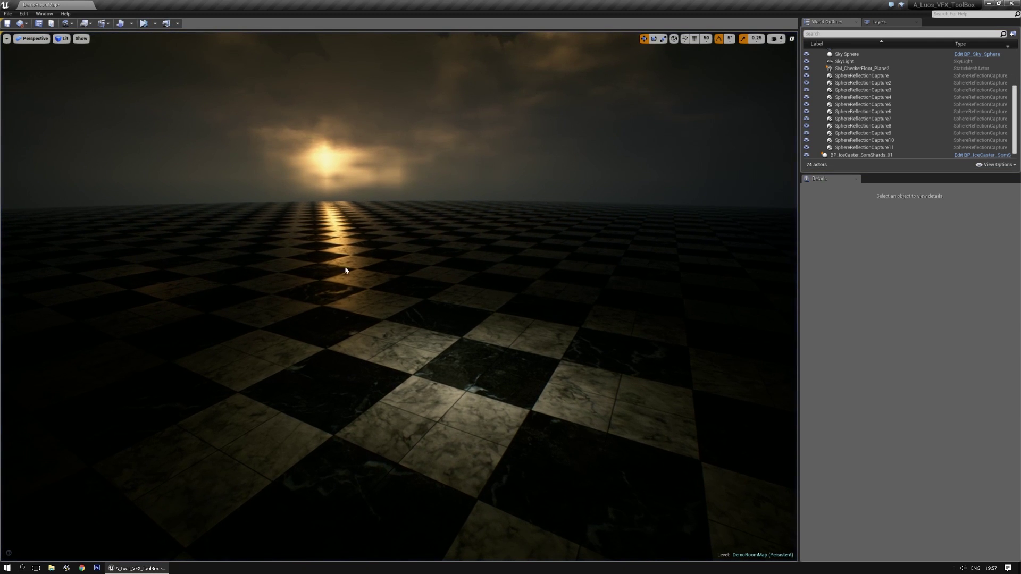
# Open the Par_SomShardImpact particle system from the ParticleSystems/IceCaster folder
pyautogui.click(38, 23)
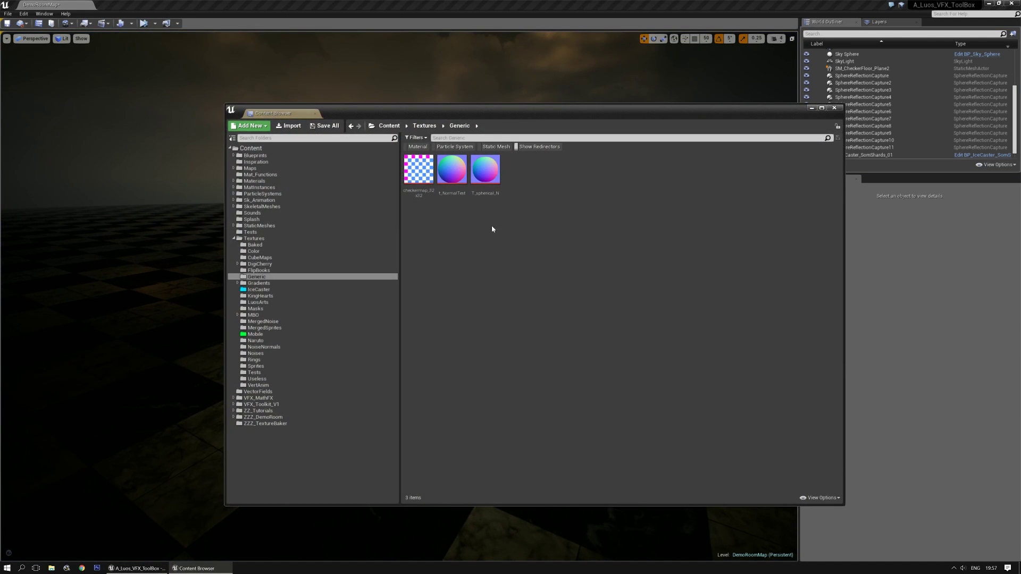
pyautogui.click(259, 195)
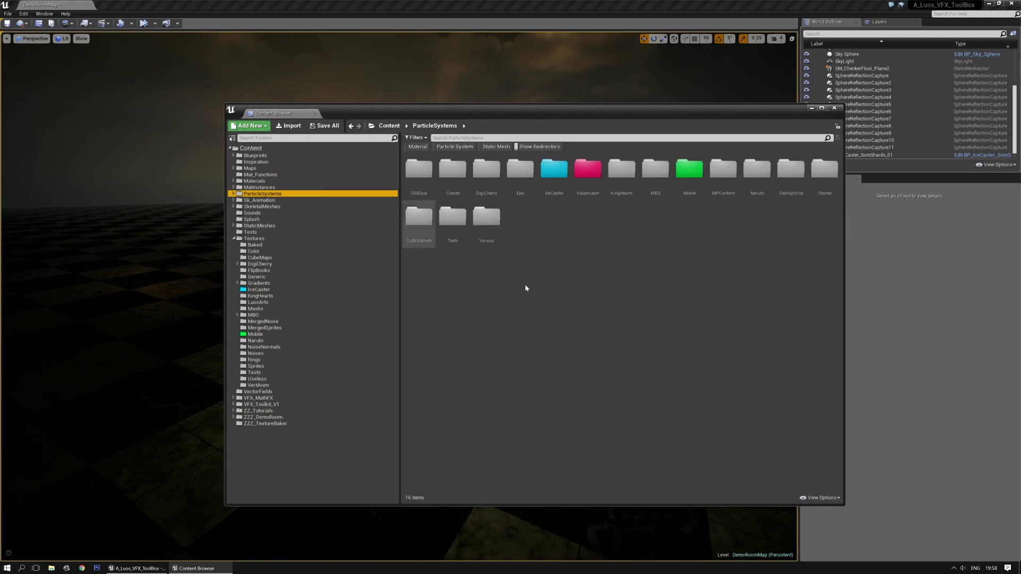
pyautogui.doubleClick(546, 170)
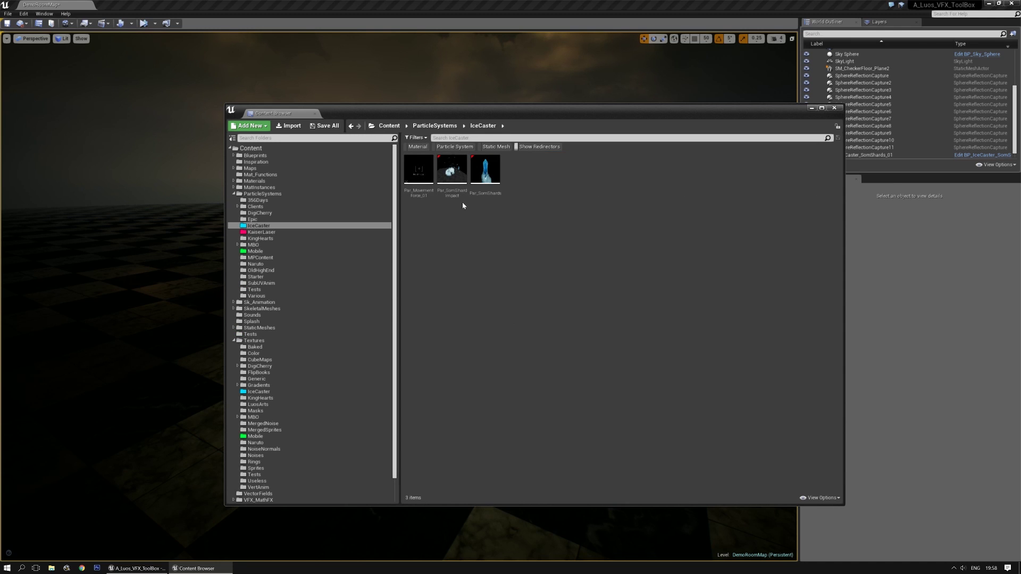
pyautogui.doubleClick(452, 169)
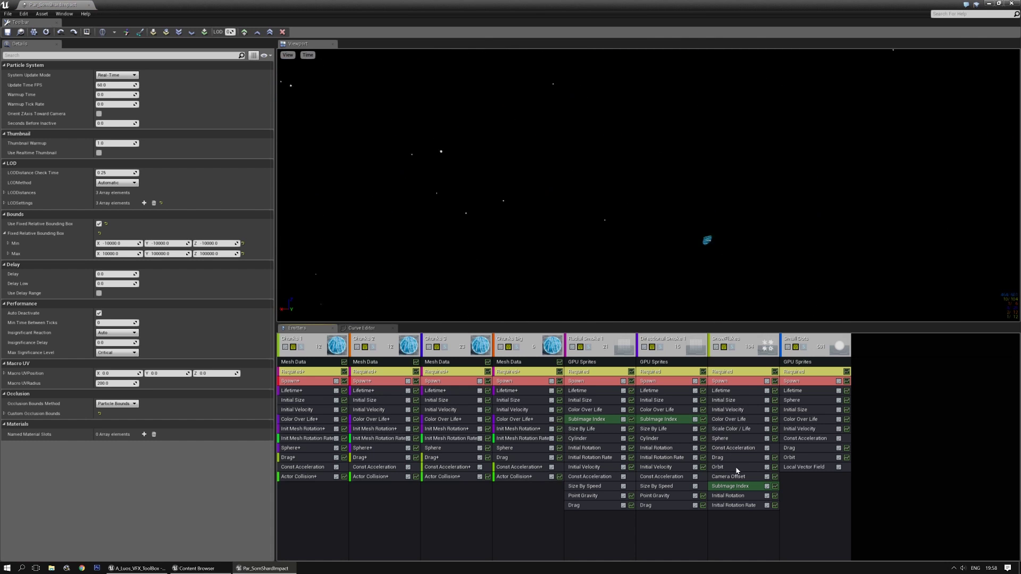
# Enable Use Local Space in the Required modules of the Directional Smoke, Radial Smoke and SnowFlakes emitters
pyautogui.click(741, 448)
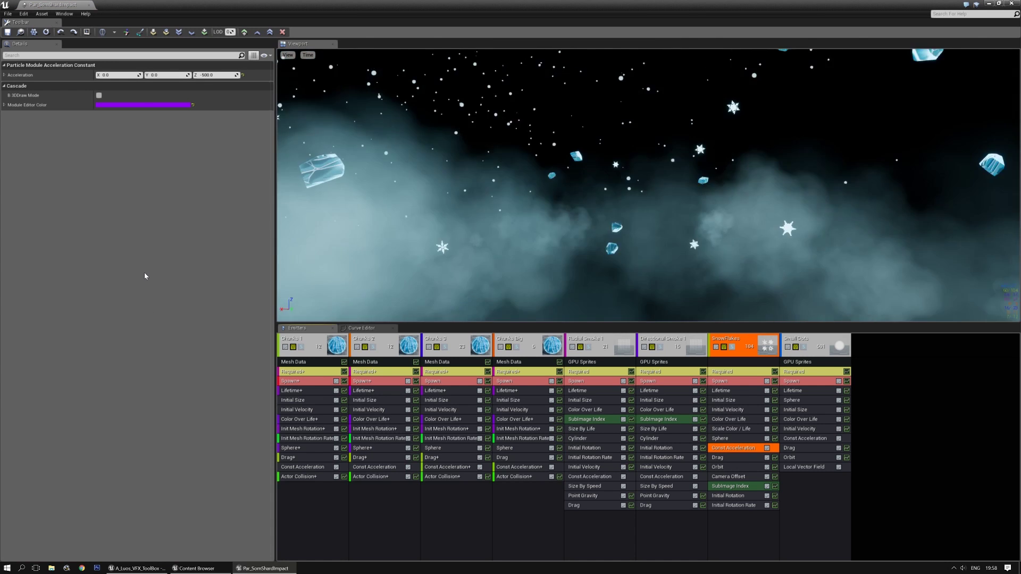
pyautogui.click(738, 373)
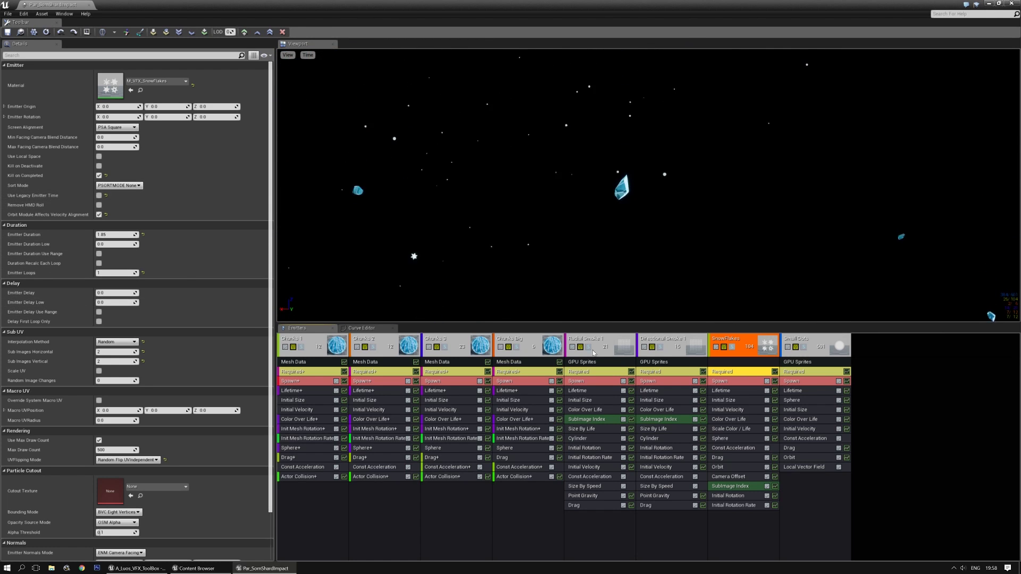
pyautogui.click(99, 156)
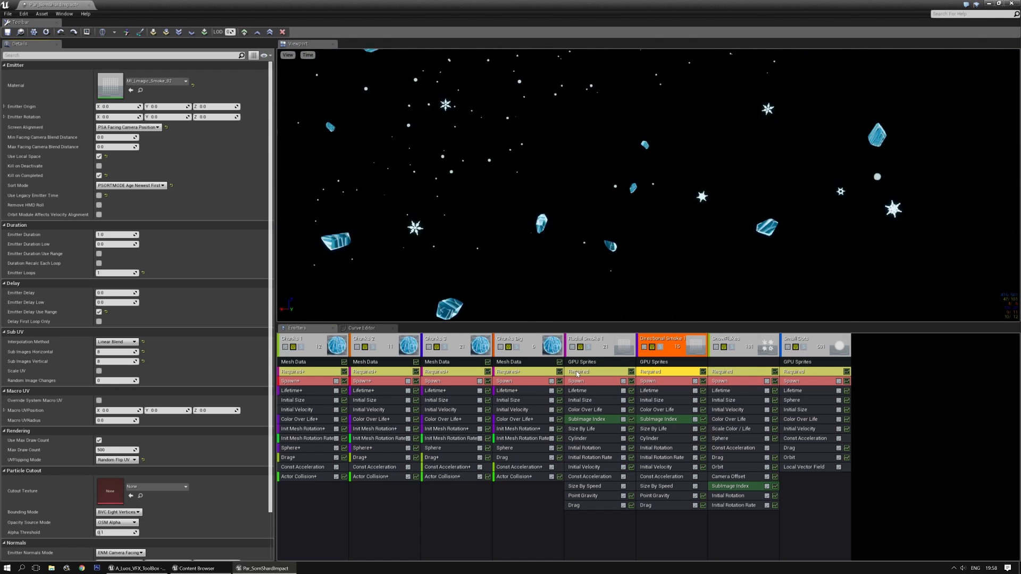
pyautogui.click(576, 371)
pyautogui.click(98, 156)
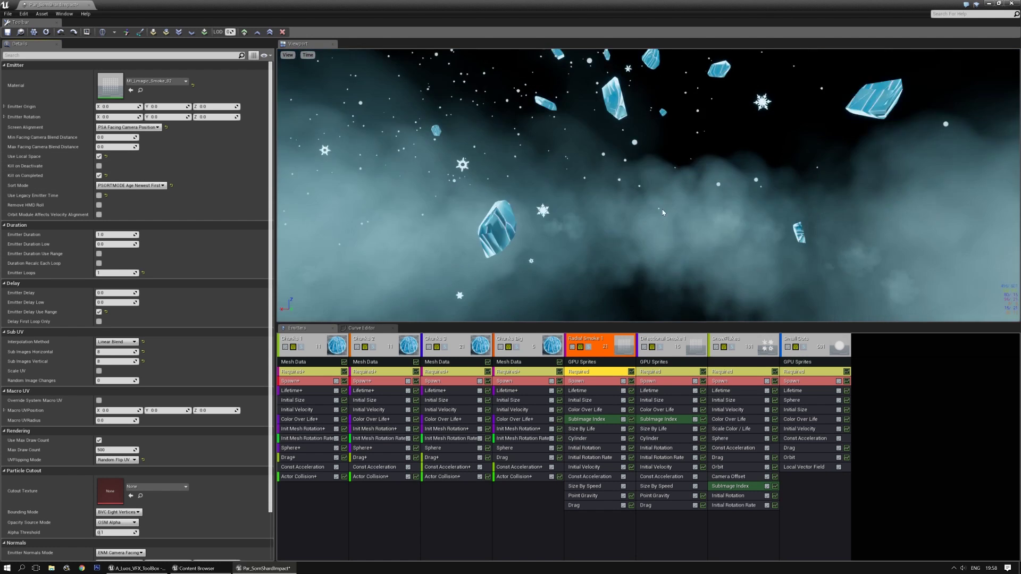
pyautogui.click(736, 372)
pyautogui.click(98, 156)
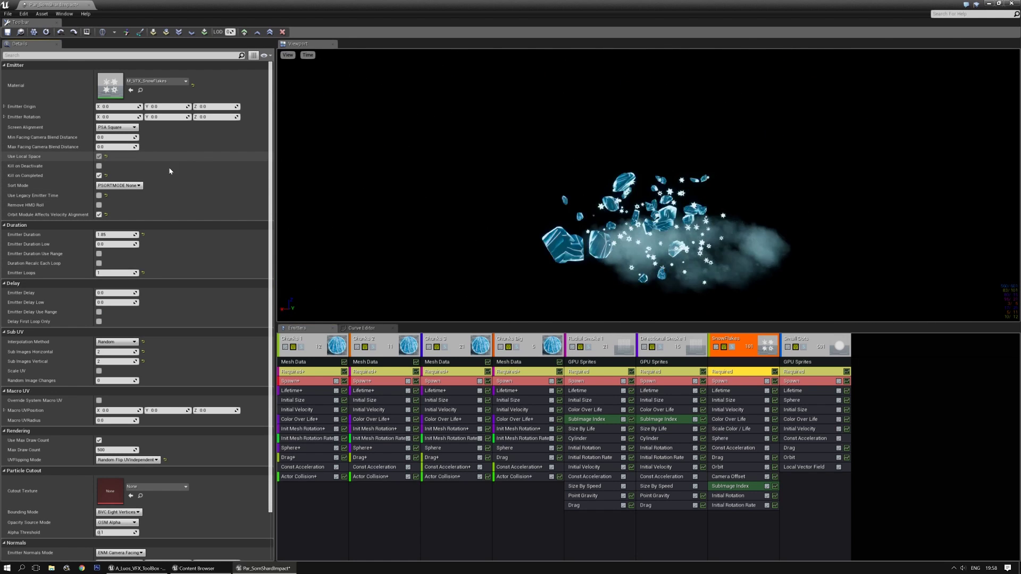
# Check Use Local Space on the Small Dots, Radial Smoke and big chunks emitters, save the particle system, and close its editor and the content browser
pyautogui.click(808, 372)
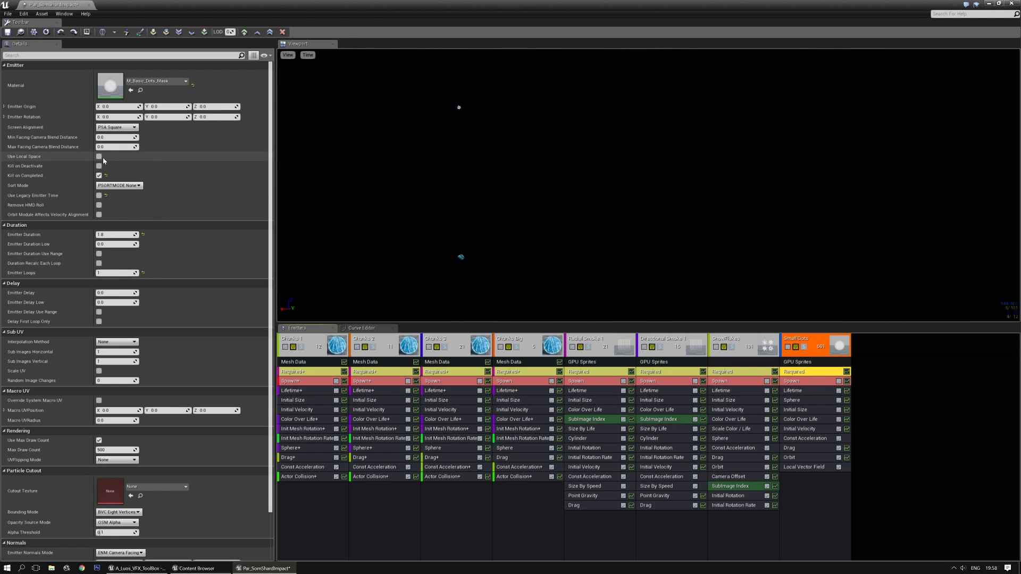
pyautogui.click(585, 372)
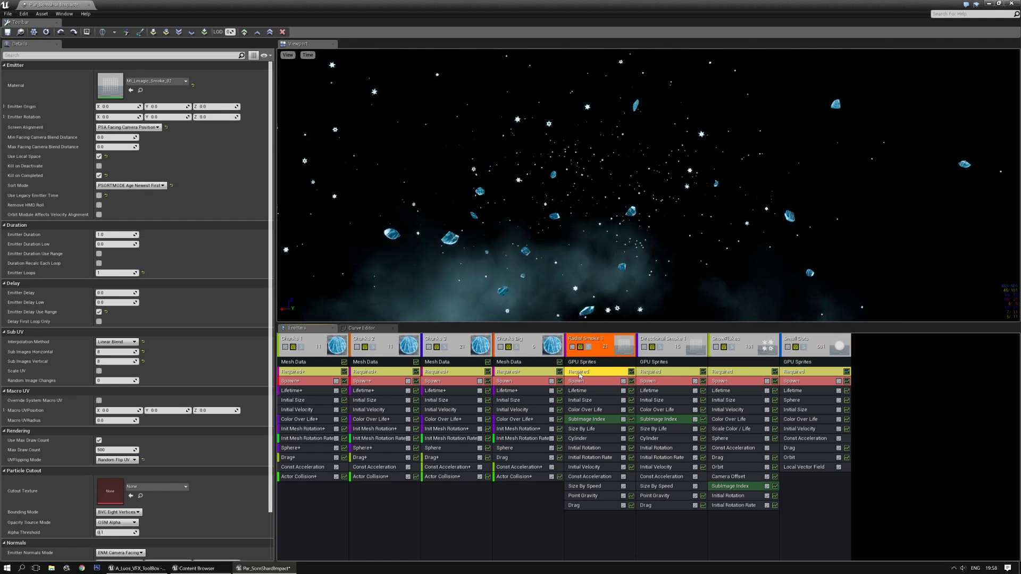
pyautogui.click(523, 372)
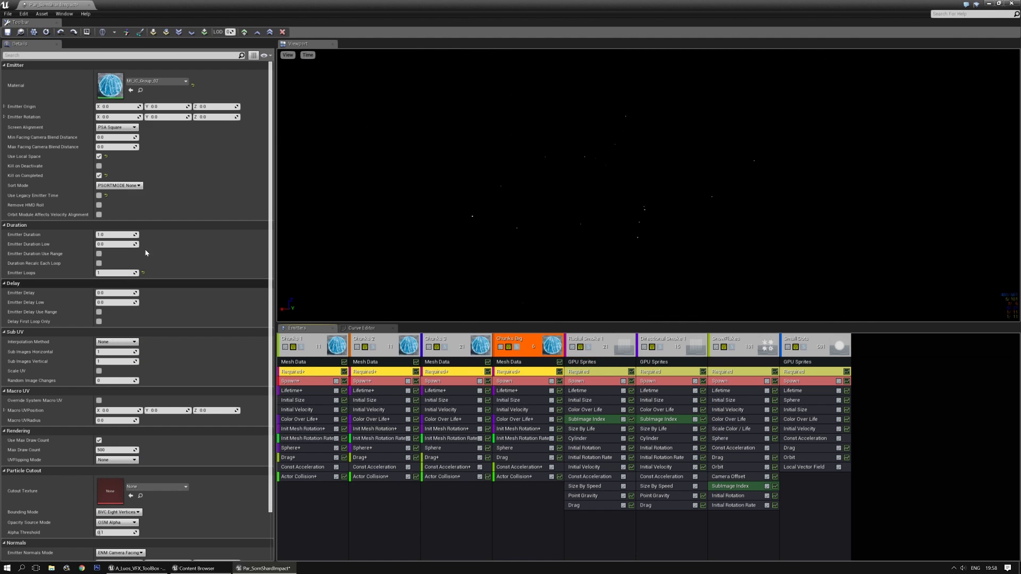
pyautogui.click(7, 31)
pyautogui.click(1013, 4)
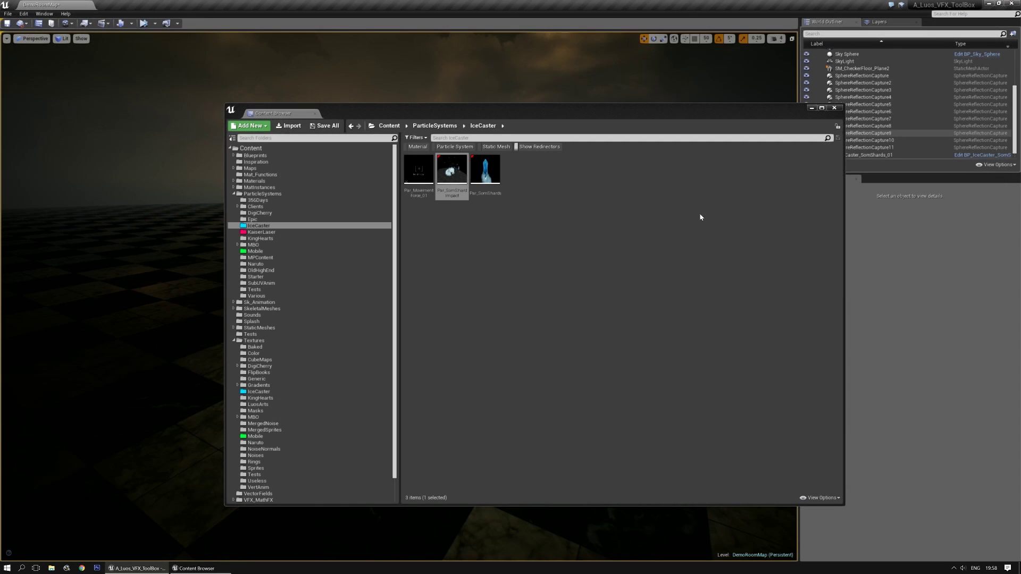
pyautogui.click(833, 108)
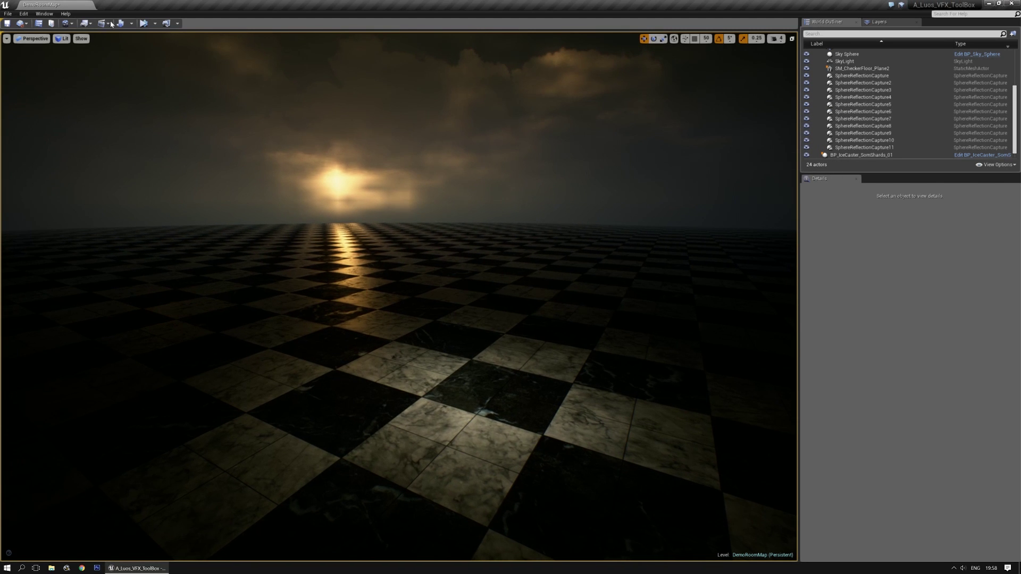
# Simulate the level and view the ice shard impacts from above and from near floor level
pyautogui.click(144, 23)
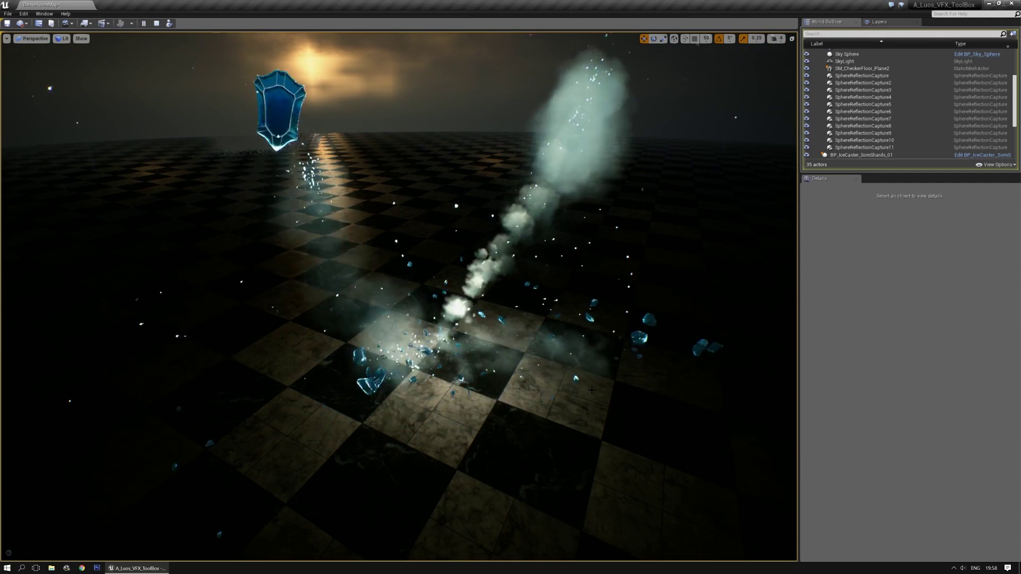
pyautogui.moveTo(591, 390); pyautogui.dragTo(551, 293, button='right')
pyautogui.press('q')
pyautogui.press('e')
pyautogui.press('q')
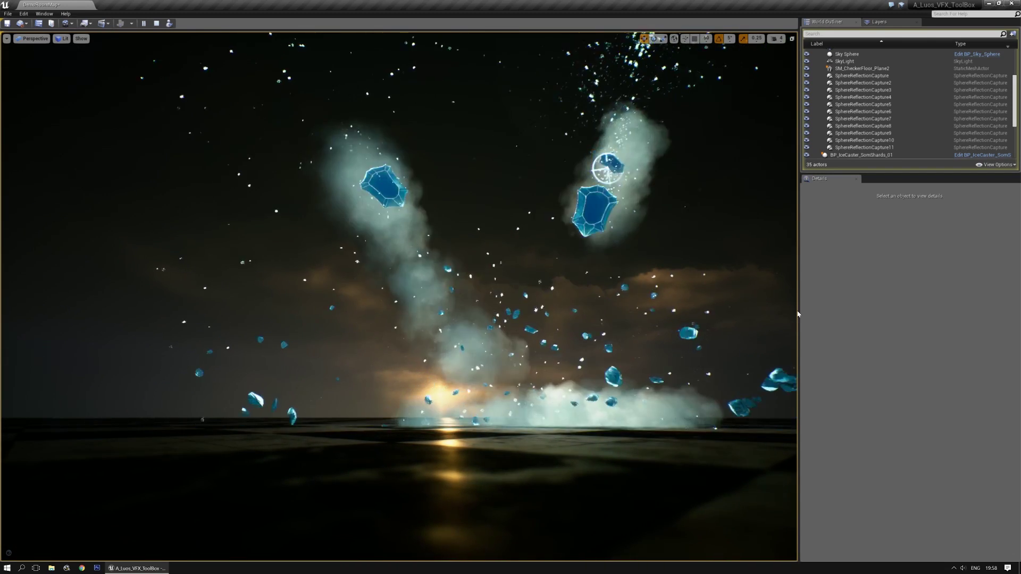
# Enlarge the level viewport across the side panels, review the effect from other angles, and stop the simulation
pyautogui.moveTo(797, 308); pyautogui.dragTo(1012, 308)
pyautogui.moveTo(771, 314); pyautogui.dragTo(820, 300, button='right')
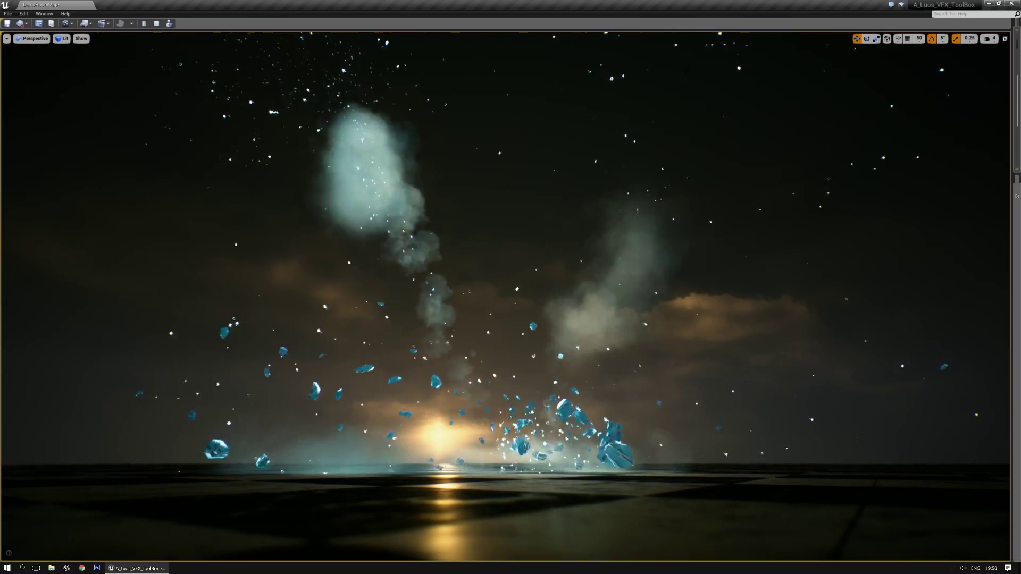
pyautogui.moveTo(744, 304); pyautogui.dragTo(617, 294, button='right')
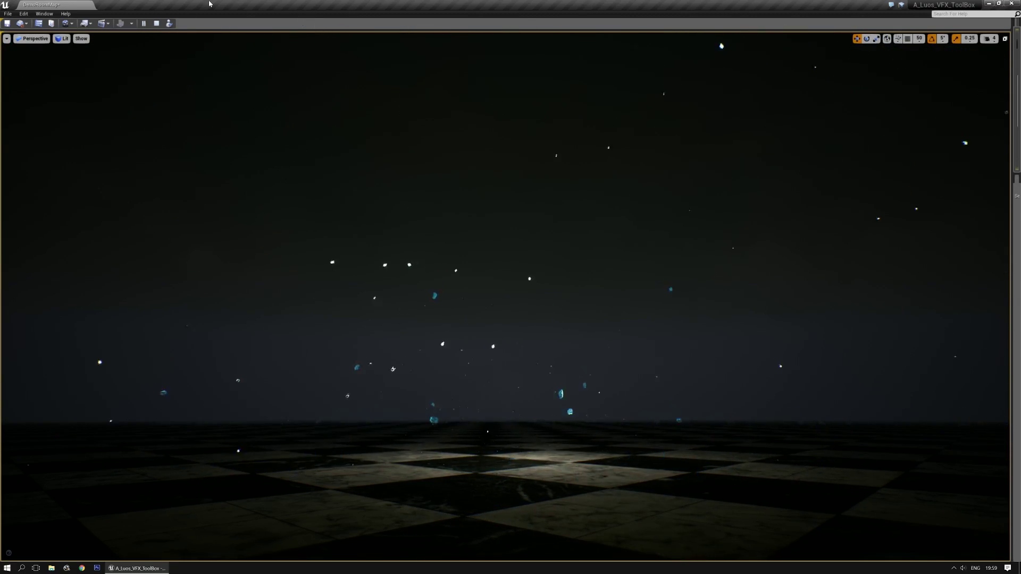
pyautogui.click(158, 24)
pyautogui.keyDown('alt'); pyautogui.moveTo(464, 280); pyautogui.dragTo(461, 312); pyautogui.keyUp('alt')
# Open the M_IceCaster_01 material from the Materials/IceCaster folder and move its editor window off this screen
pyautogui.hotkey('ctrl', 'shift', 'f')
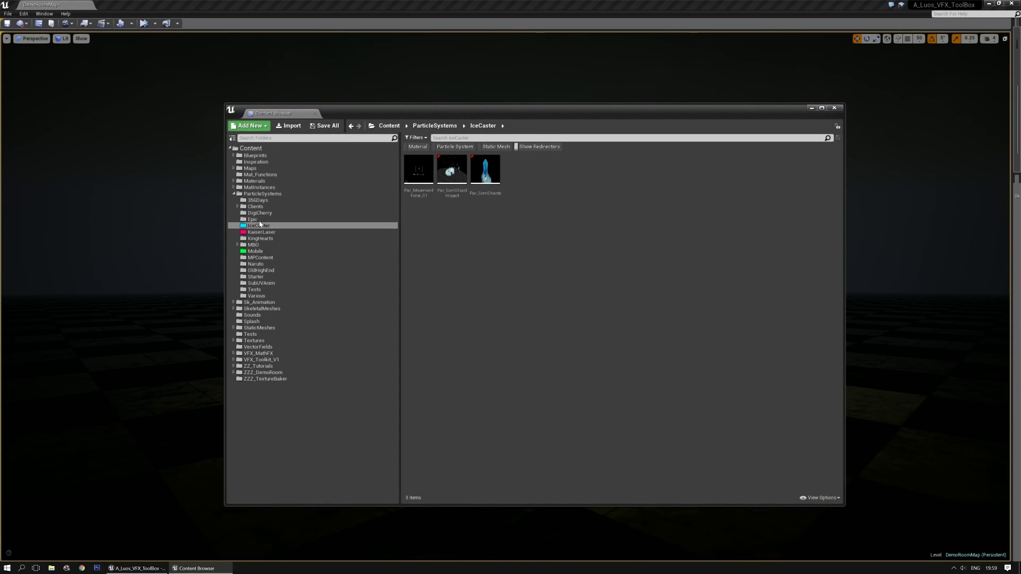
pyautogui.click(234, 181)
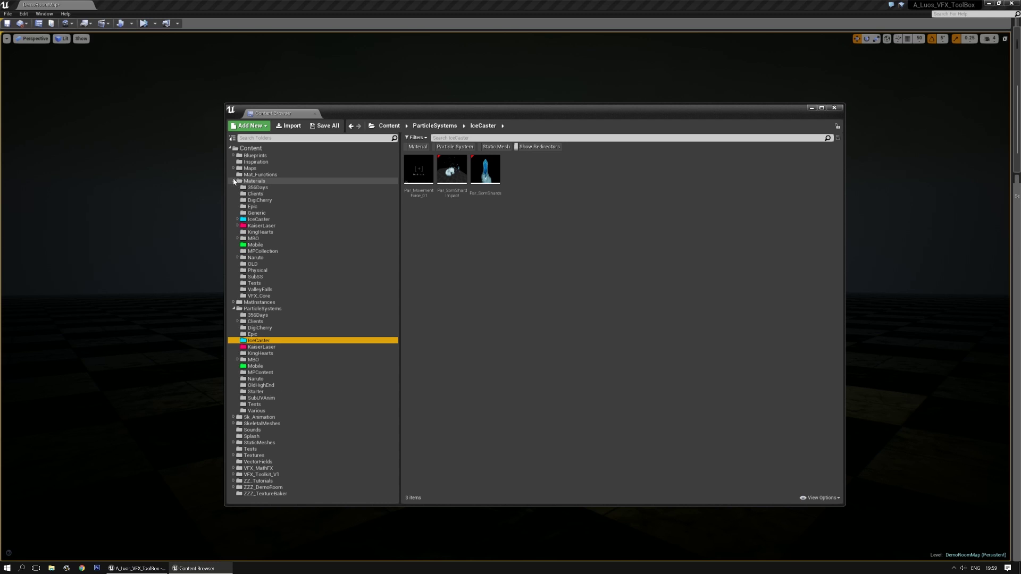
pyautogui.click(248, 220)
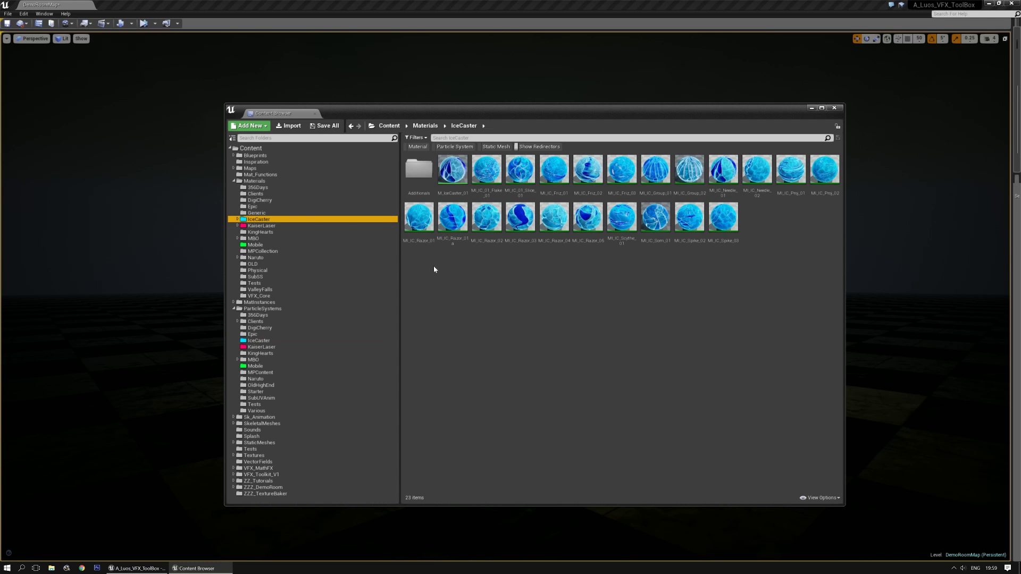
pyautogui.doubleClick(453, 169)
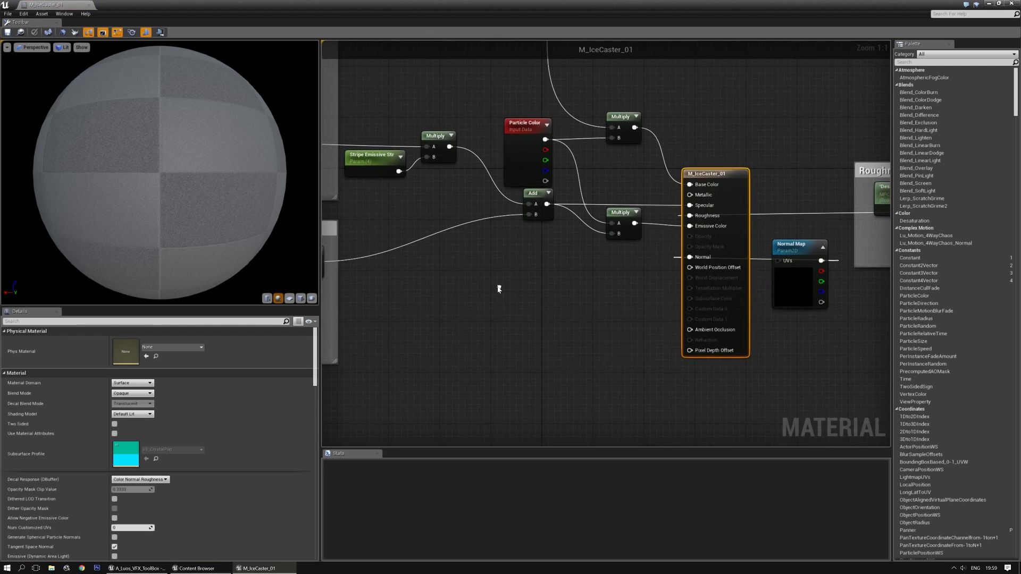
pyautogui.moveTo(479, 5); pyautogui.dragTo(1020, 313)
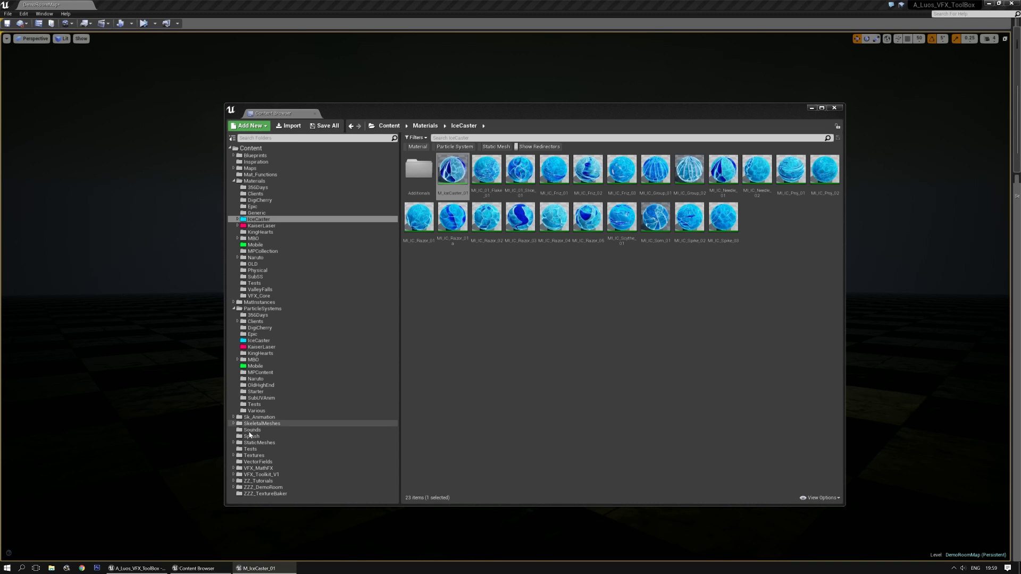
# Browse to the StaticMeshes/IceCaster folder and select the Ice_Razor_03_ZBLP mesh
pyautogui.click(233, 443)
pyautogui.scroll(-3, 263, 439)
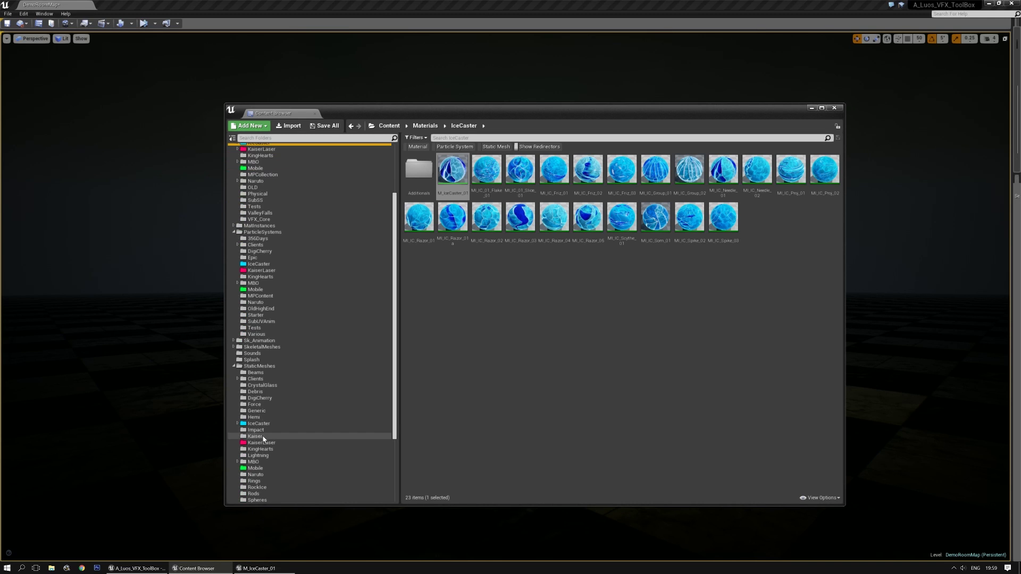
pyautogui.click(257, 424)
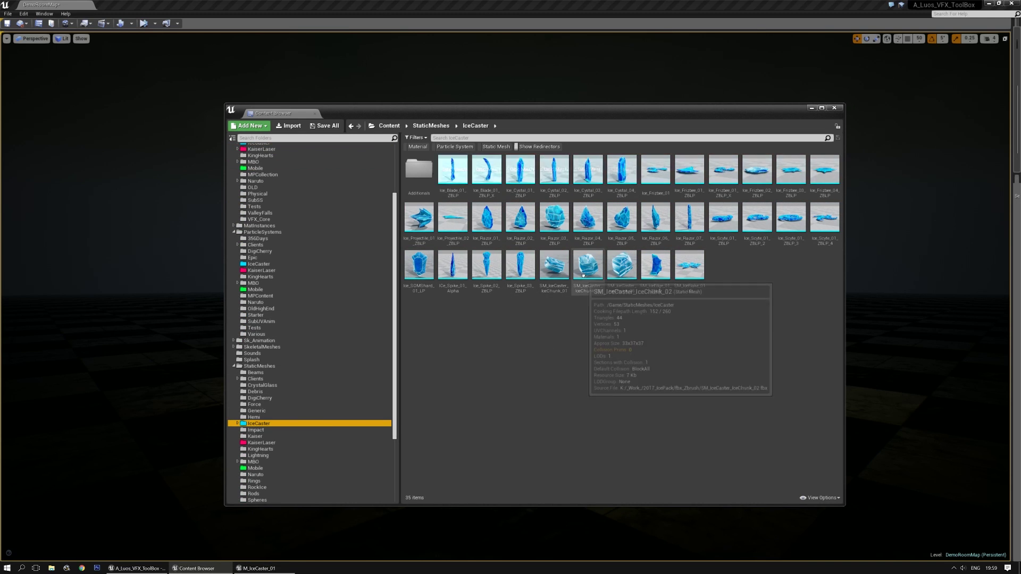
pyautogui.click(555, 216)
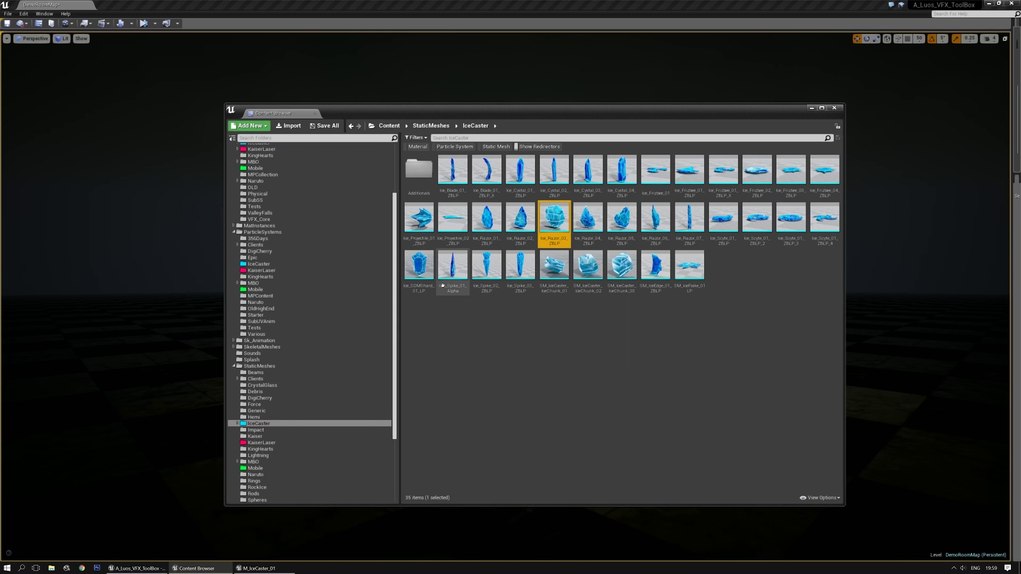
# Enlarge the M_IceCaster_01 material window and examine its normal map, roughness, ColorBand and ChannelPacked nodes
pyautogui.moveTo(1011, 276); pyautogui.dragTo(492, 207)
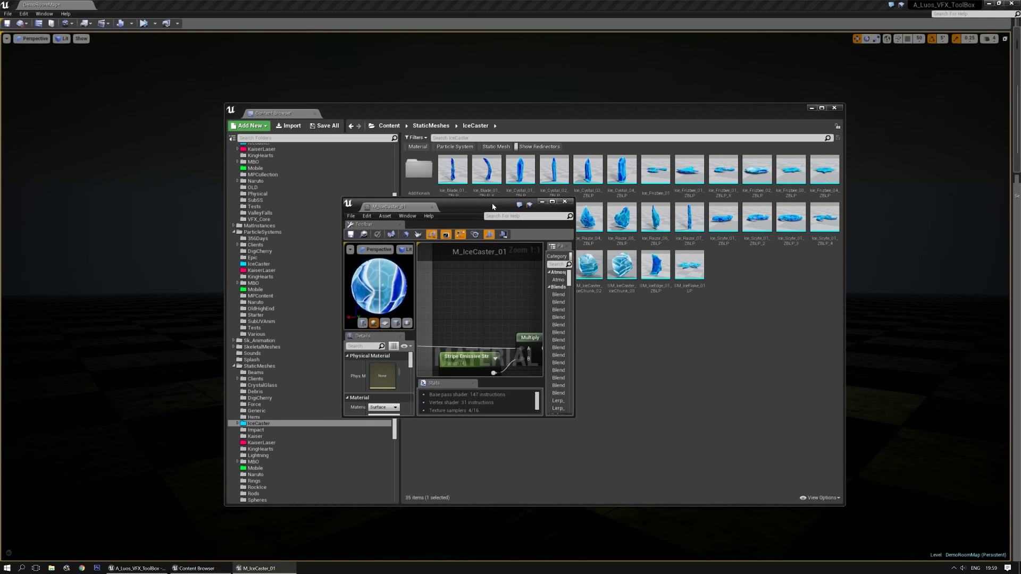
pyautogui.doubleClick(492, 208)
pyautogui.moveTo(143, 243); pyautogui.dragTo(90, 244)
pyautogui.moveTo(227, 265); pyautogui.dragTo(127, 264)
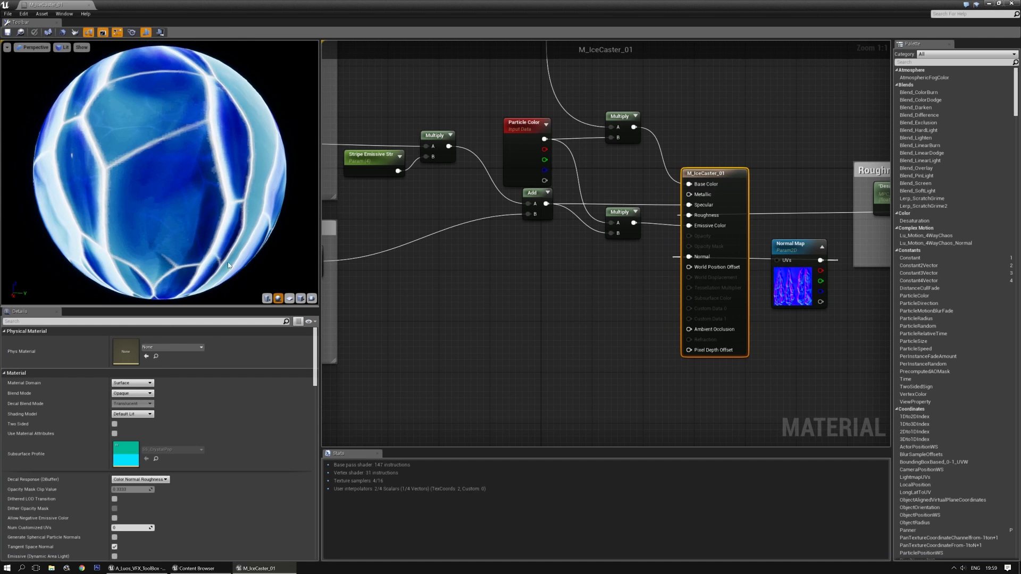
pyautogui.moveTo(526, 312); pyautogui.dragTo(706, 407, button='right')
pyautogui.scroll(-3, 693, 406)
pyautogui.moveTo(796, 420); pyautogui.dragTo(637, 355, button='right')
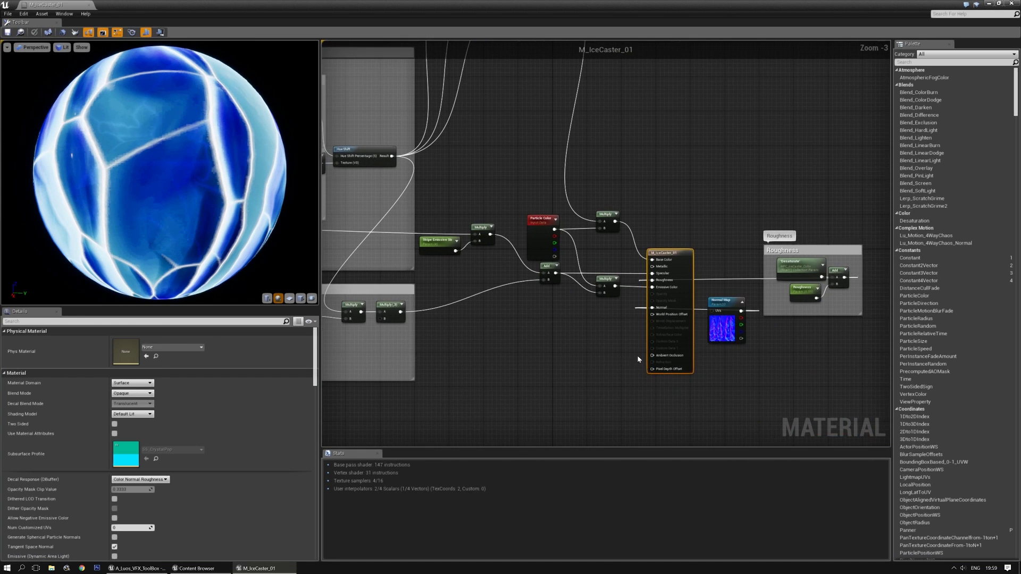
pyautogui.scroll(1, 637, 356)
pyautogui.moveTo(411, 298); pyautogui.dragTo(702, 413, button='right')
pyautogui.click(415, 255)
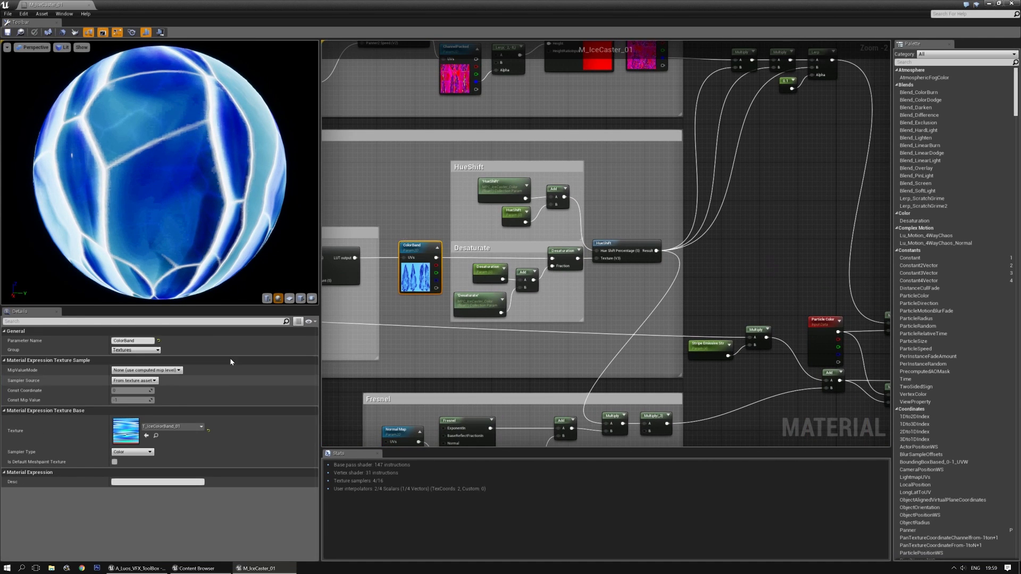
pyautogui.moveTo(507, 183); pyautogui.dragTo(631, 413, button='right')
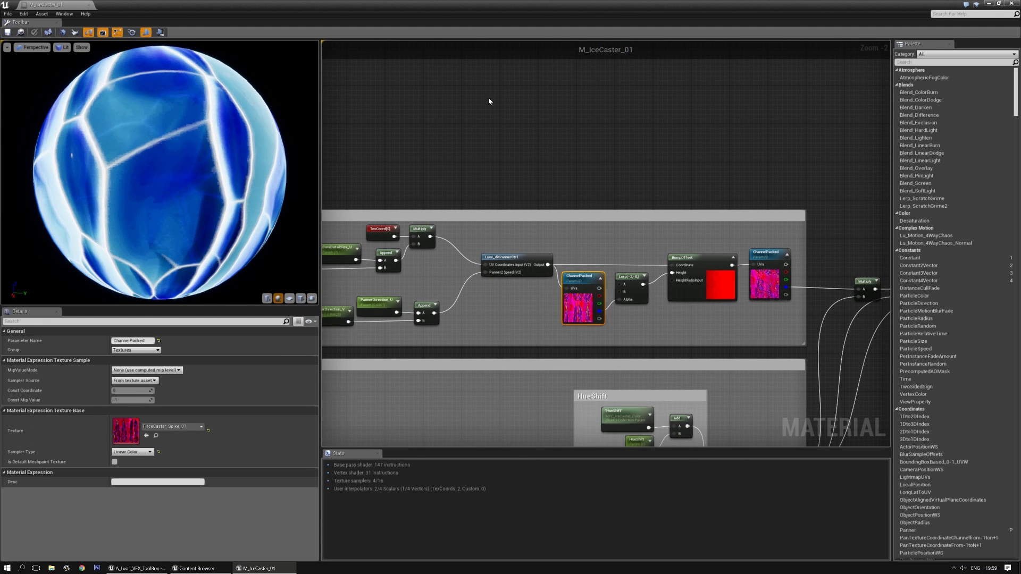
# Apply the Ice_Spike_01_Alpha mesh as the preview mesh of M_IceCaster_01 and frame it in the preview
pyautogui.doubleClick(480, 7)
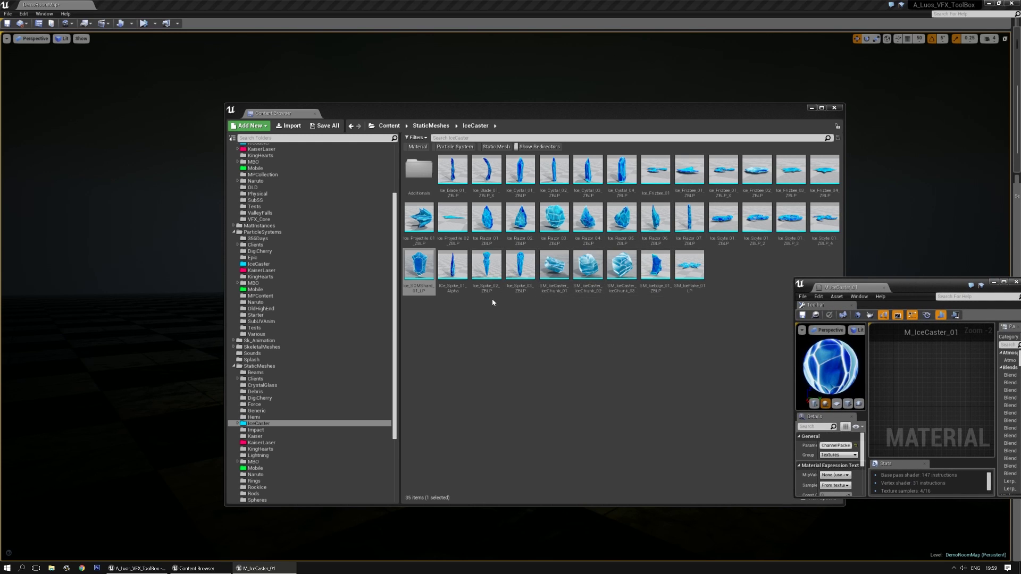
pyautogui.click(453, 266)
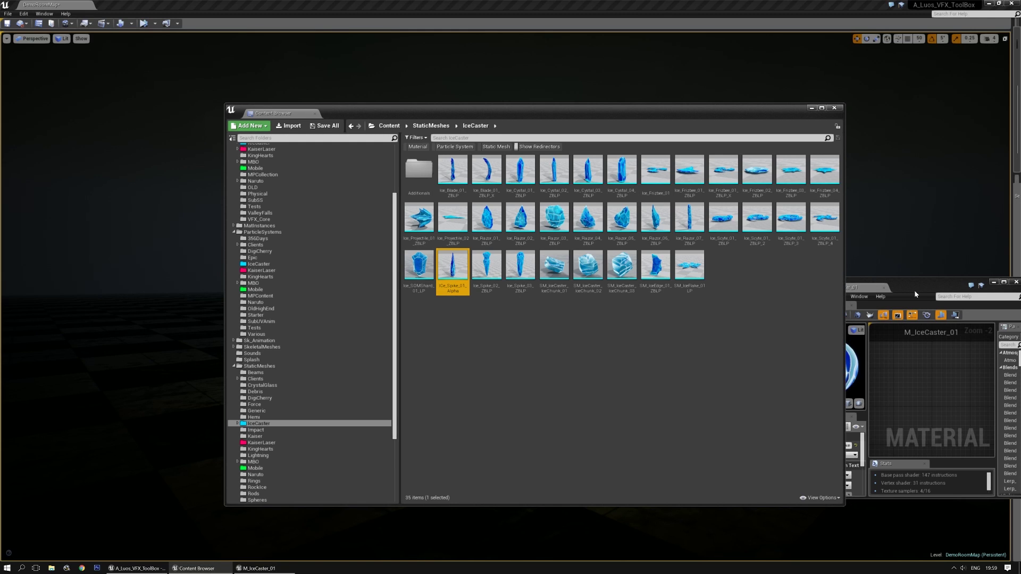
pyautogui.moveTo(915, 294); pyautogui.dragTo(652, 200)
pyautogui.click(594, 312)
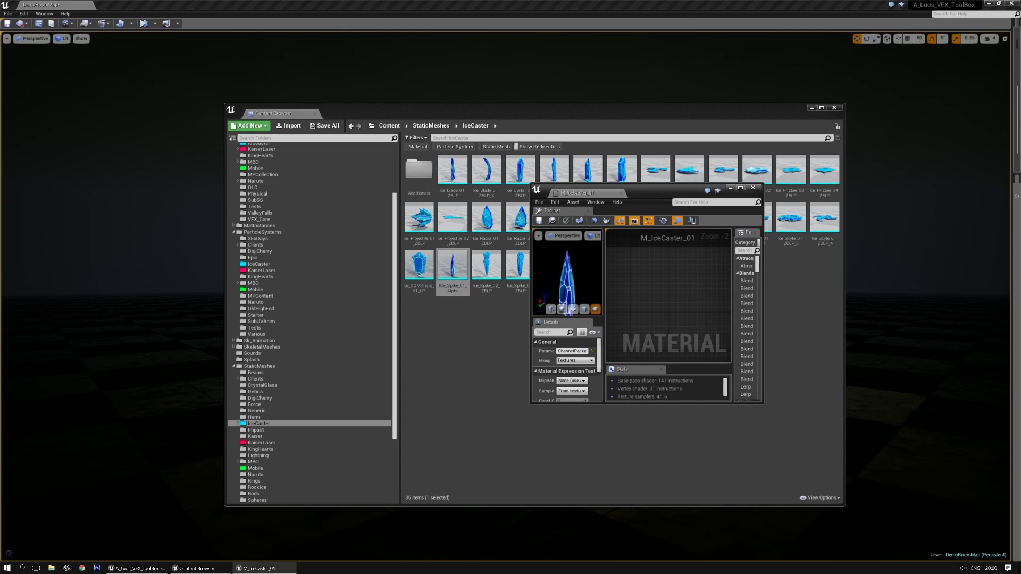
pyautogui.doubleClick(651, 190)
pyautogui.press('f')
pyautogui.scroll(6, 154, 227)
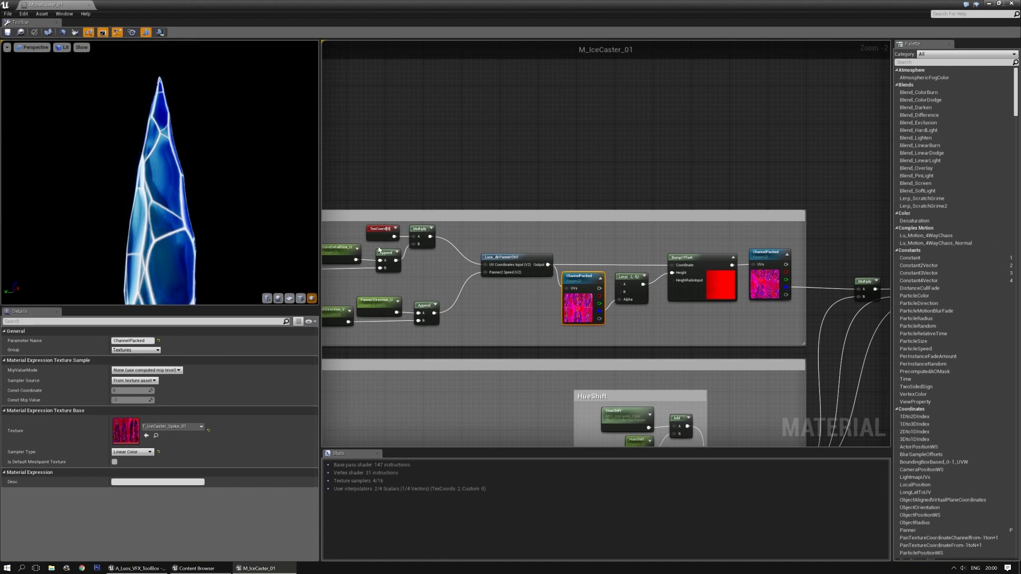
# Examine the material's output and Roughness parameter, and inspect the spike preview from several sides and close up
pyautogui.scroll(-8, 154, 226)
pyautogui.moveTo(155, 226); pyautogui.dragTo(178, 231)
pyautogui.moveTo(726, 304); pyautogui.dragTo(500, 96, button='right')
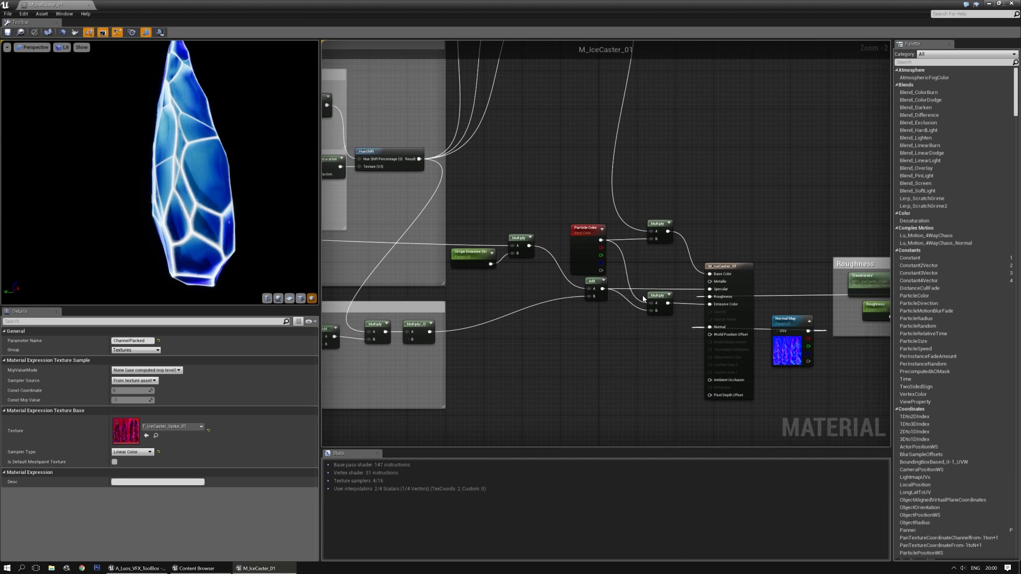
pyautogui.scroll(2, 644, 299)
pyautogui.moveTo(677, 362); pyautogui.dragTo(456, 349, button='right')
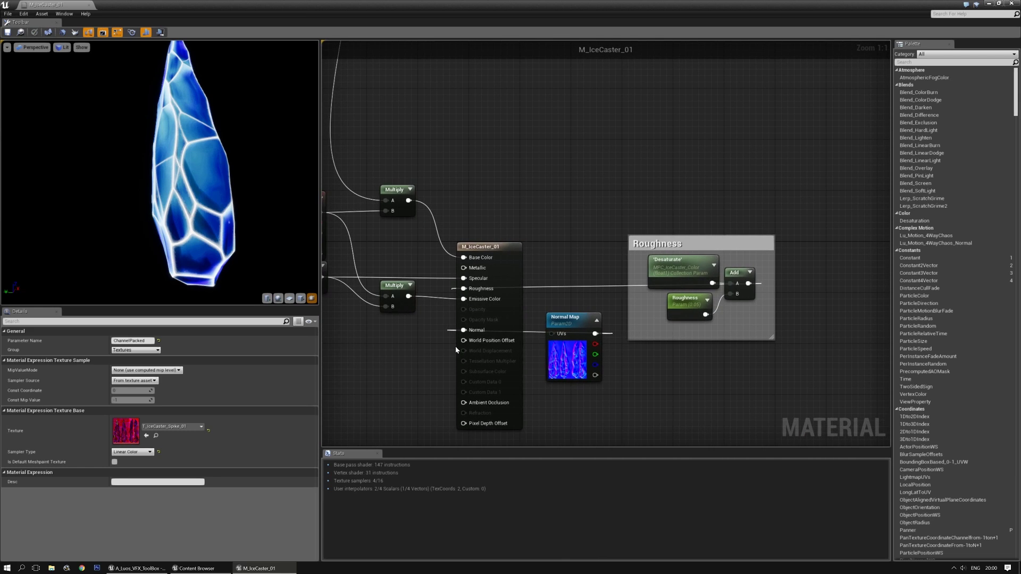
pyautogui.click(685, 304)
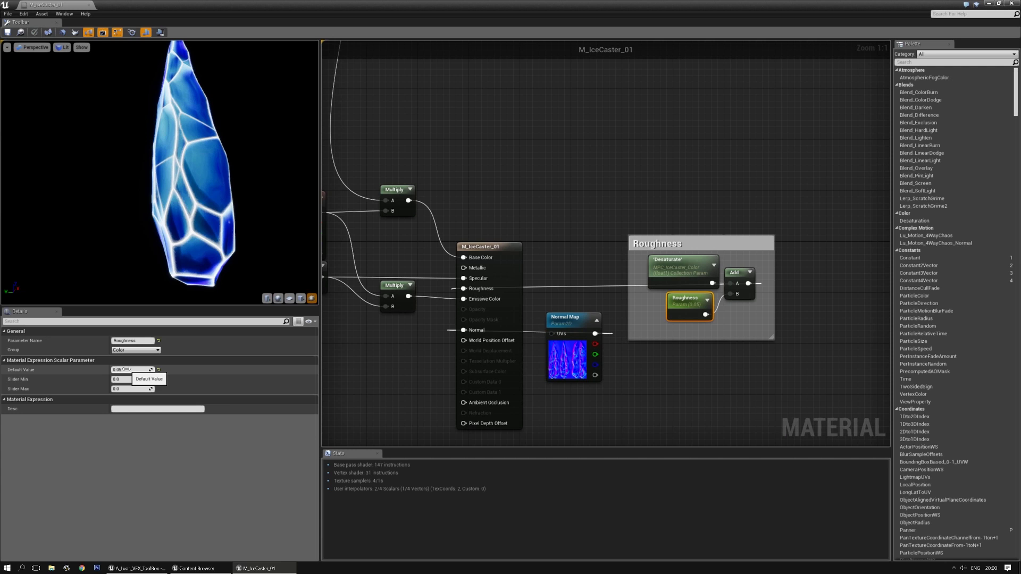
pyautogui.moveTo(190, 203)
pyautogui.mouseDown()
pyautogui.moveTo(152, 204)
pyautogui.moveTo(190, 203)
pyautogui.mouseUp()
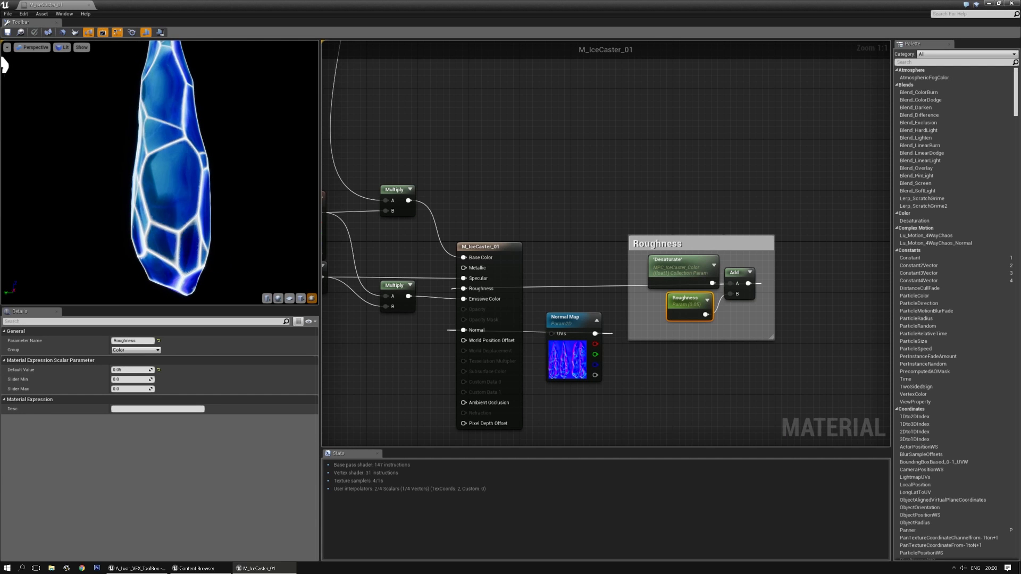
pyautogui.moveTo(104, 213); pyautogui.dragTo(234, 213)
pyautogui.moveTo(164, 212); pyautogui.dragTo(164, 179, button='right')
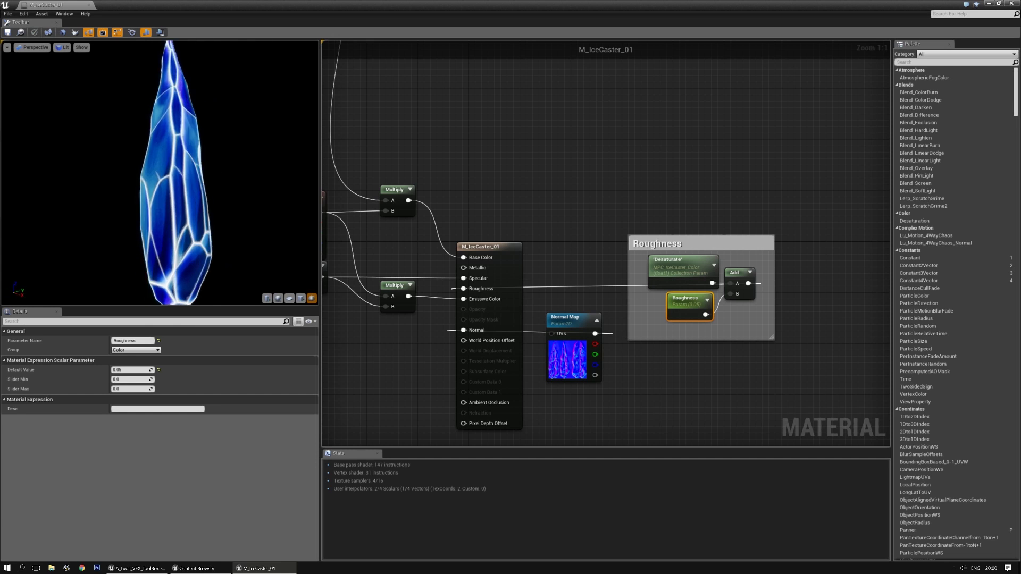
pyautogui.moveTo(164, 178); pyautogui.dragTo(212, 178)
pyautogui.moveTo(213, 179); pyautogui.dragTo(213, 162, button='right')
pyautogui.moveTo(212, 162); pyautogui.dragTo(213, 122)
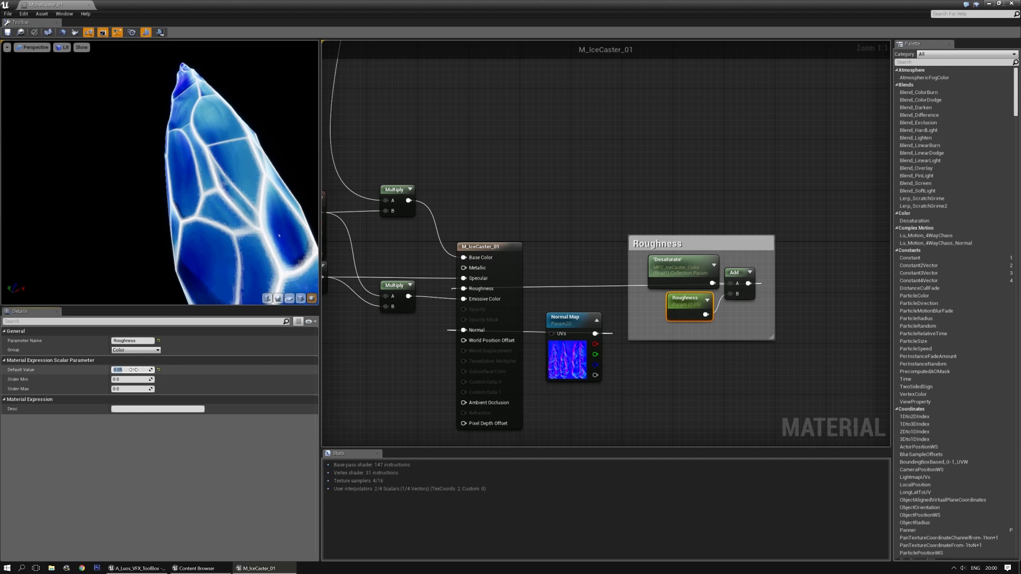
# Try a Roughness default value of 0 and restore it to 0.05
pyautogui.write('0')
pyautogui.press('Return')
pyautogui.press('Return')
pyautogui.write('0')
pyautogui.press('Return')
pyautogui.write('0.05')
pyautogui.press('Return')
# Review the Fresnel, HueShift and Desaturate nodes and the whole spike, and close the material without applying changes
pyautogui.click(611, 231)
pyautogui.moveTo(520, 194); pyautogui.dragTo(784, 179, button='right')
pyautogui.moveTo(548, 328); pyautogui.dragTo(779, 362, button='right')
pyautogui.scroll(-3, 700, 329)
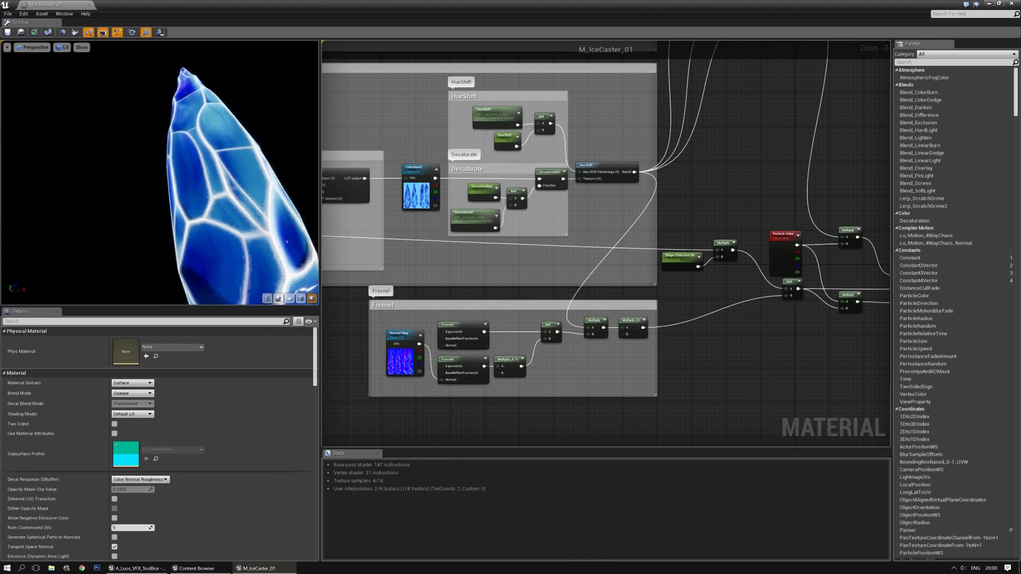
pyautogui.moveTo(159, 175); pyautogui.dragTo(183, 176)
pyautogui.moveTo(184, 177); pyautogui.dragTo(184, 154, button='right')
pyautogui.moveTo(183, 155)
pyautogui.mouseDown()
pyautogui.moveTo(229, 156)
pyautogui.moveTo(159, 169)
pyautogui.moveTo(186, 171)
pyautogui.mouseUp()
pyautogui.moveTo(186, 171); pyautogui.dragTo(186, 202, button='right')
pyautogui.moveTo(186, 202); pyautogui.dragTo(213, 195)
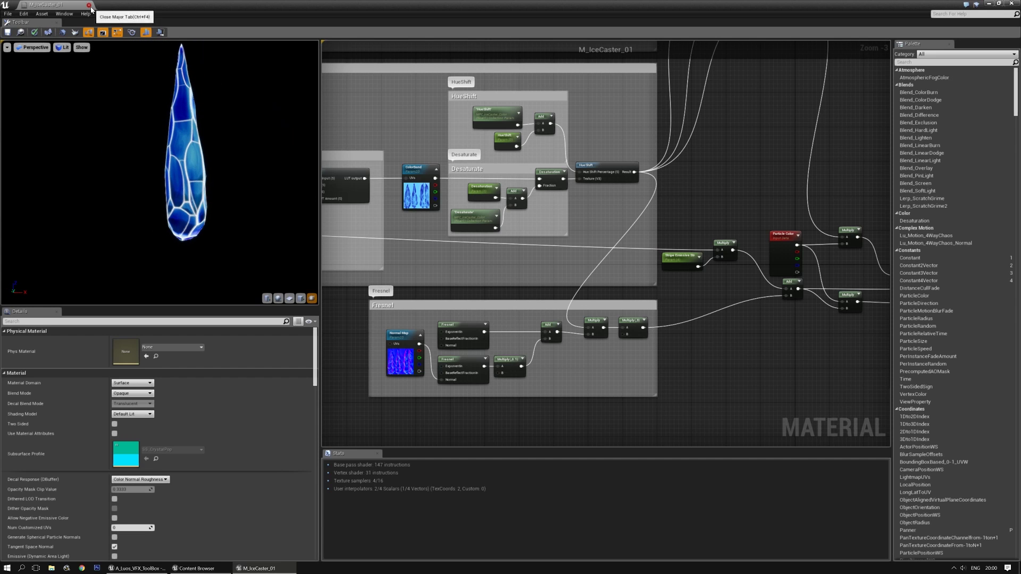
pyautogui.click(89, 5)
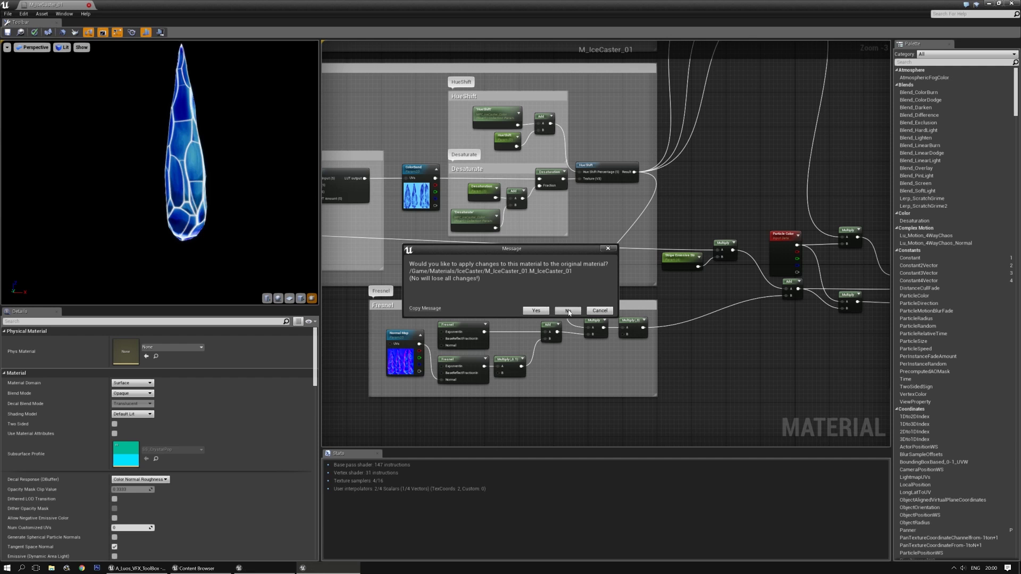
pyautogui.click(567, 310)
# Open the MI_IC_Som_01 material instance from the Materials/IceCaster folder and turn its preview plane into view
pyautogui.scroll(4, 234, 209)
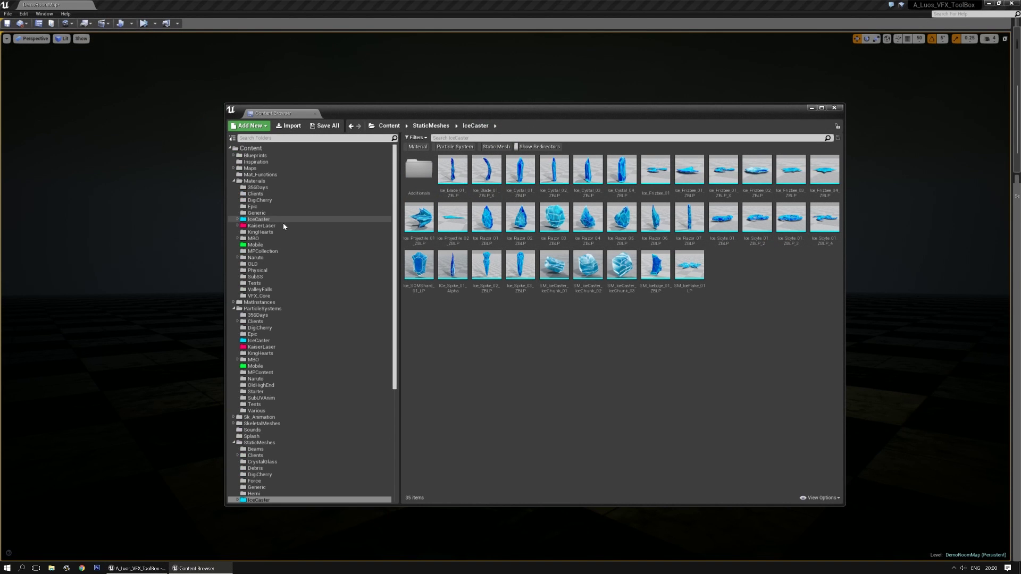
pyautogui.click(276, 220)
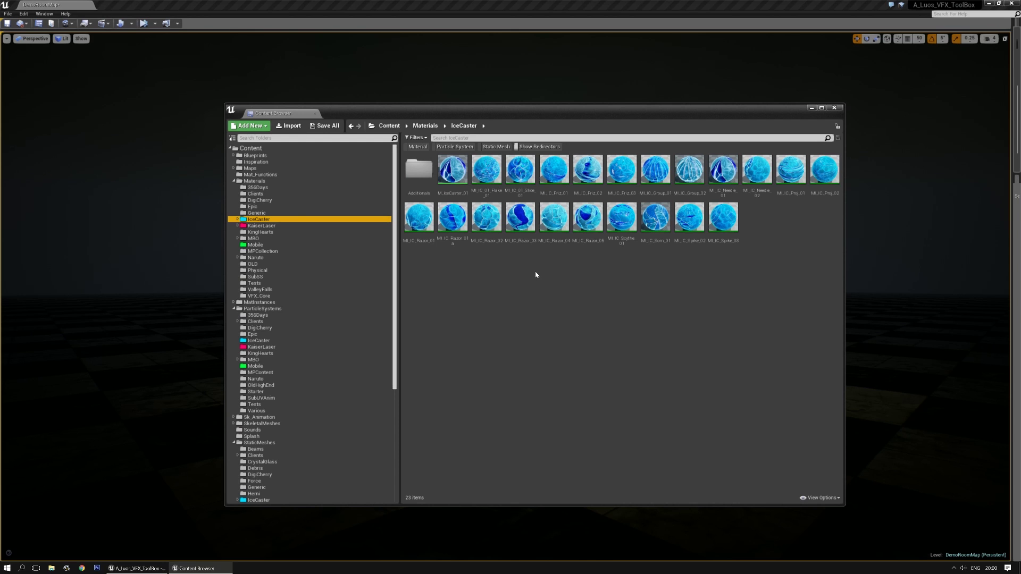
pyautogui.doubleClick(644, 226)
pyautogui.moveTo(608, 318); pyautogui.dragTo(611, 367, button='right')
pyautogui.moveTo(618, 310)
pyautogui.mouseDown()
pyautogui.moveTo(574, 303)
pyautogui.moveTo(649, 340)
pyautogui.moveTo(590, 305)
pyautogui.moveTo(616, 309)
pyautogui.mouseUp()
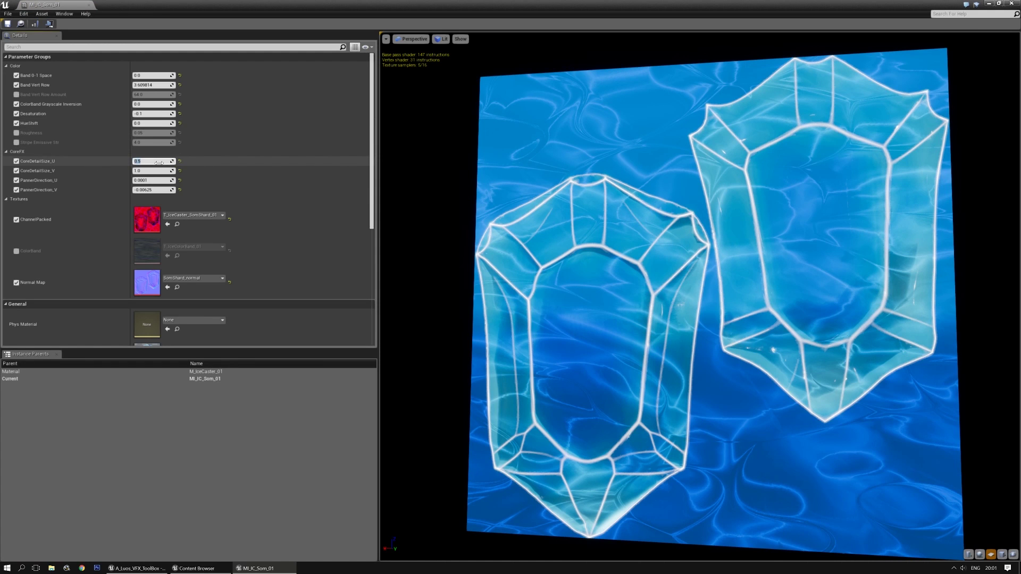
# Try CoreDetailSize_U values of 1 and 0.5 on the material instance
pyautogui.write('1')
pyautogui.press('Return')
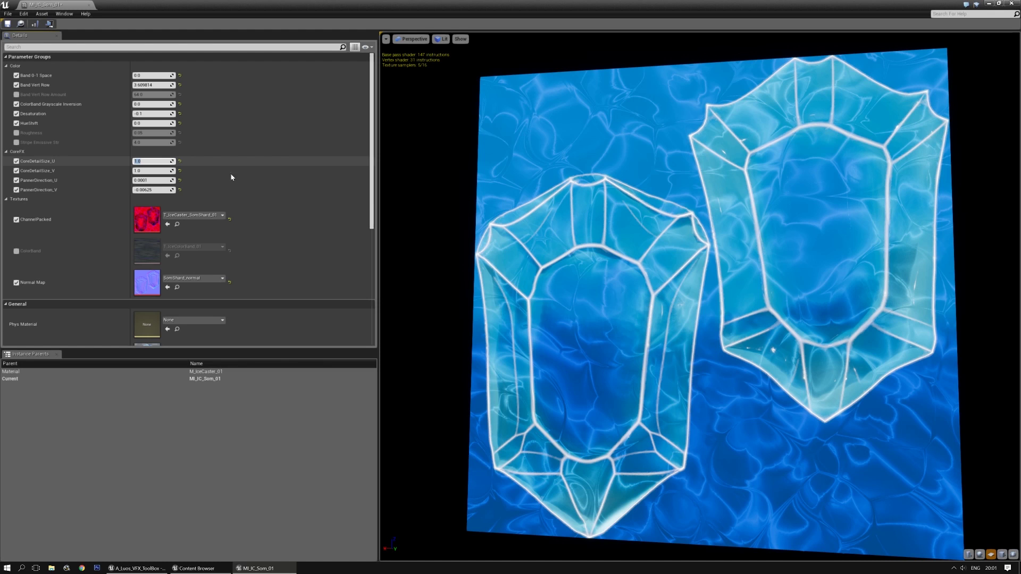
pyautogui.moveTo(553, 274)
pyautogui.mouseDown()
pyautogui.moveTo(532, 266)
pyautogui.moveTo(548, 234)
pyautogui.moveTo(553, 274)
pyautogui.mouseUp()
pyautogui.click(147, 160)
pyautogui.write('0.5')
pyautogui.press('Return')
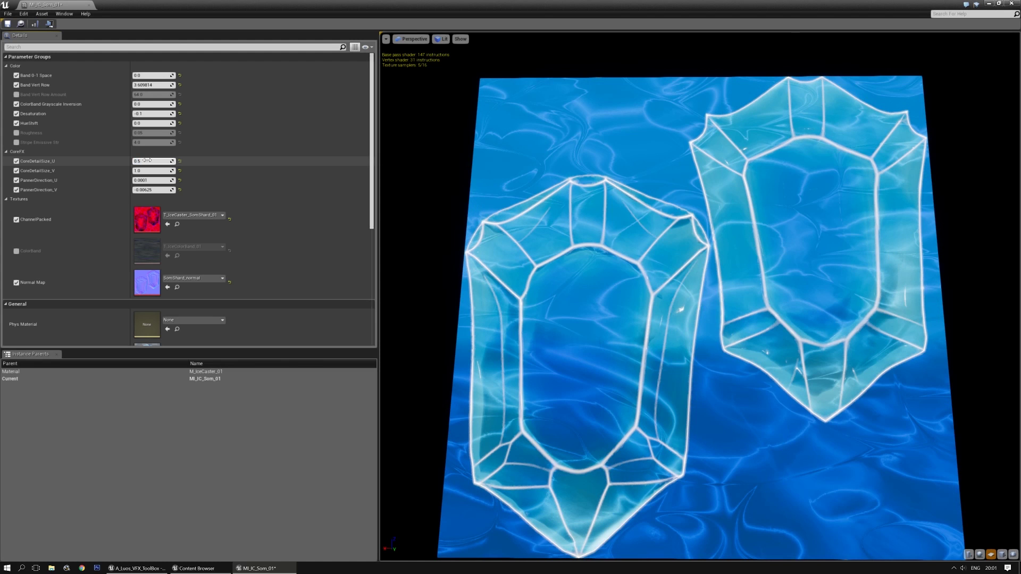
# Try different CoreDetailSize_V values, including 2 and 1, to compare the stretching of the inner ice pattern
pyautogui.press('BackSpace')
pyautogui.write('1')
pyautogui.press('Return')
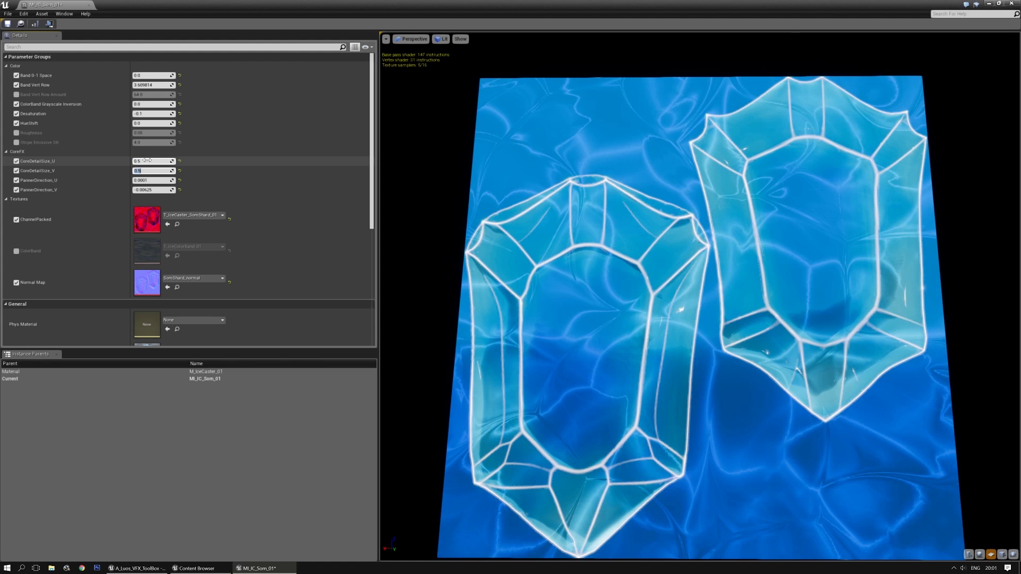
pyautogui.write('2')
pyautogui.press('Return')
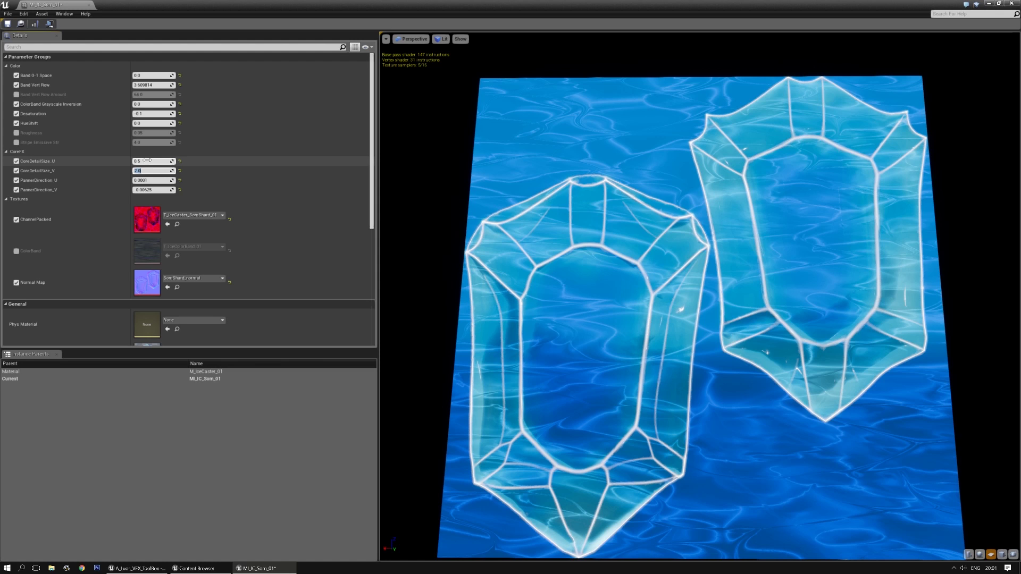
pyautogui.write('1')
pyautogui.press('Return')
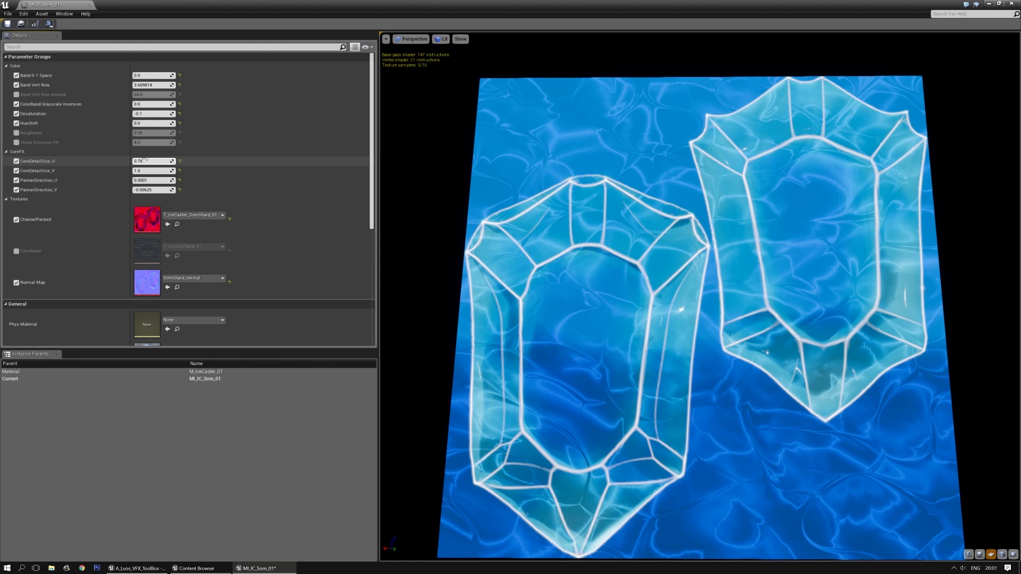
# Set CoreDetailSize_U to 0.75 and CoreDetailSize_V to 1.25, and check the preview from other angles
pyautogui.write('1.25')
pyautogui.press('Return')
pyautogui.moveTo(596, 255); pyautogui.dragTo(654, 260)
pyautogui.moveTo(442, 314)
pyautogui.mouseDown()
pyautogui.moveTo(330, 314)
pyautogui.moveTo(341, 335)
pyautogui.moveTo(441, 315)
pyautogui.mouseUp()
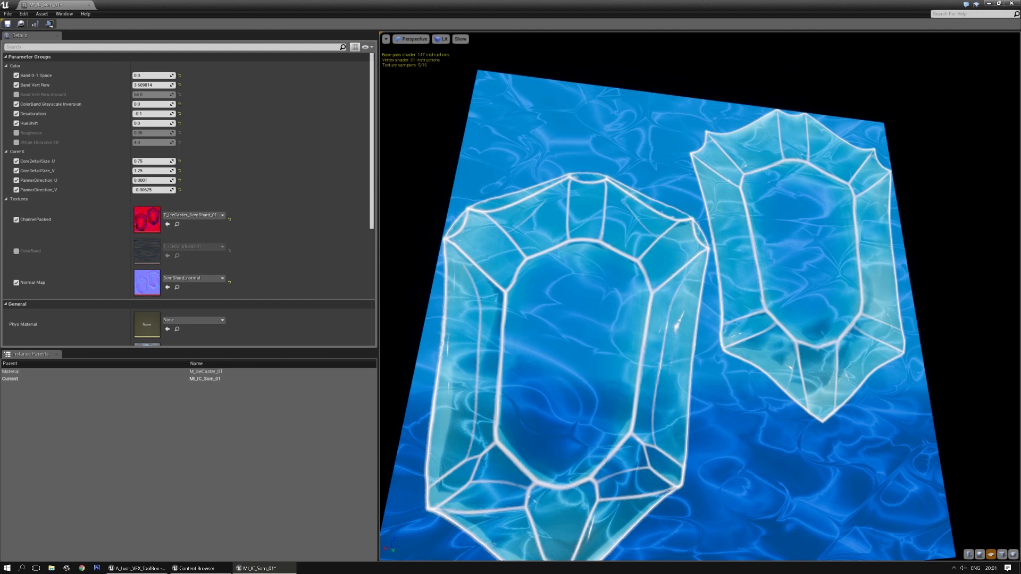
pyautogui.moveTo(511, 221); pyautogui.dragTo(457, 221)
pyautogui.click(396, 39)
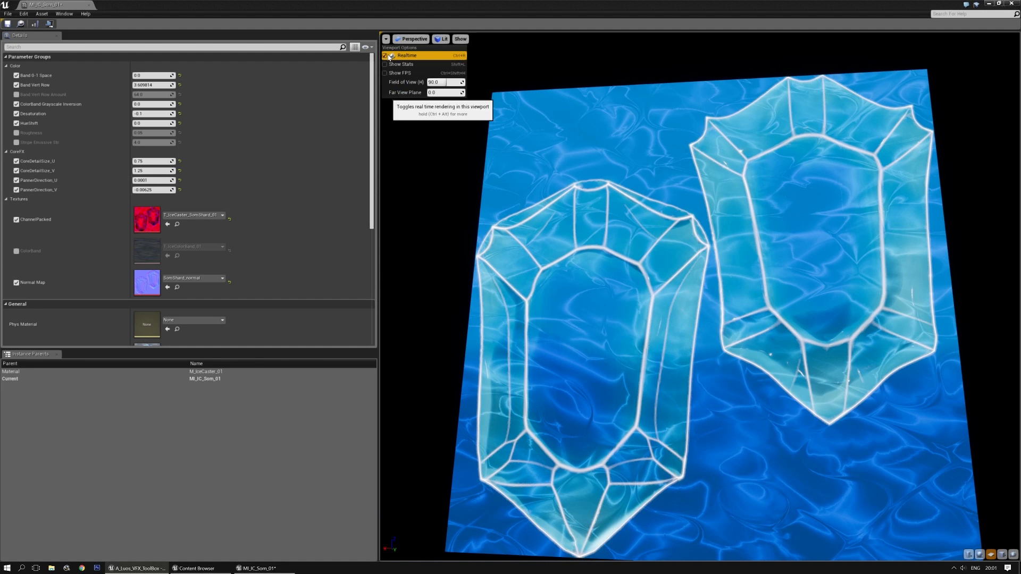
pyautogui.moveTo(613, 308); pyautogui.dragTo(617, 341, button='right')
pyautogui.moveTo(612, 308); pyautogui.dragTo(665, 309)
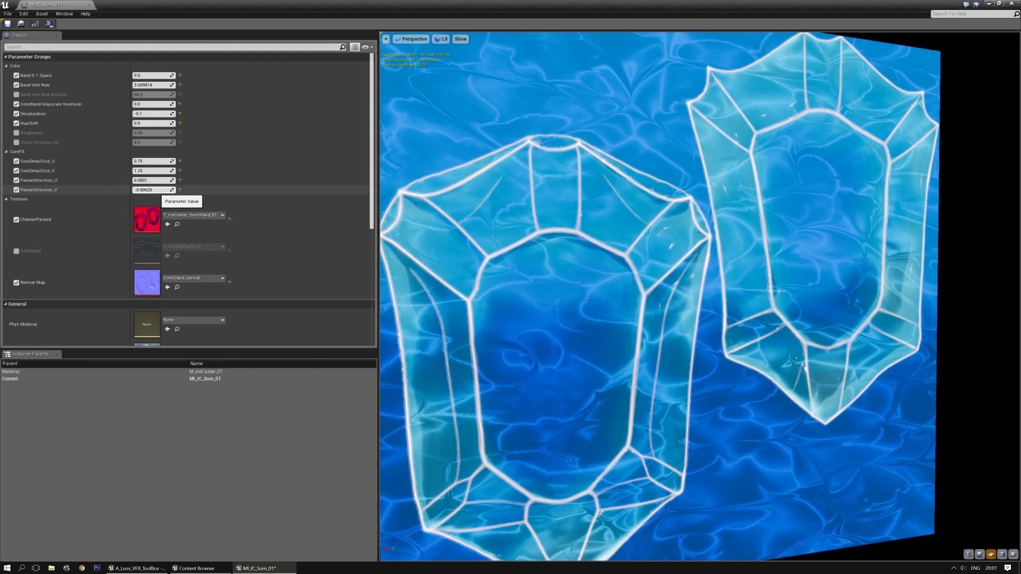
# Set PannerDirection_V to -0.02 after trying -0.01, and save and close the material instance
pyautogui.click(155, 191)
pyautogui.write('-0.01')
pyautogui.press('Return')
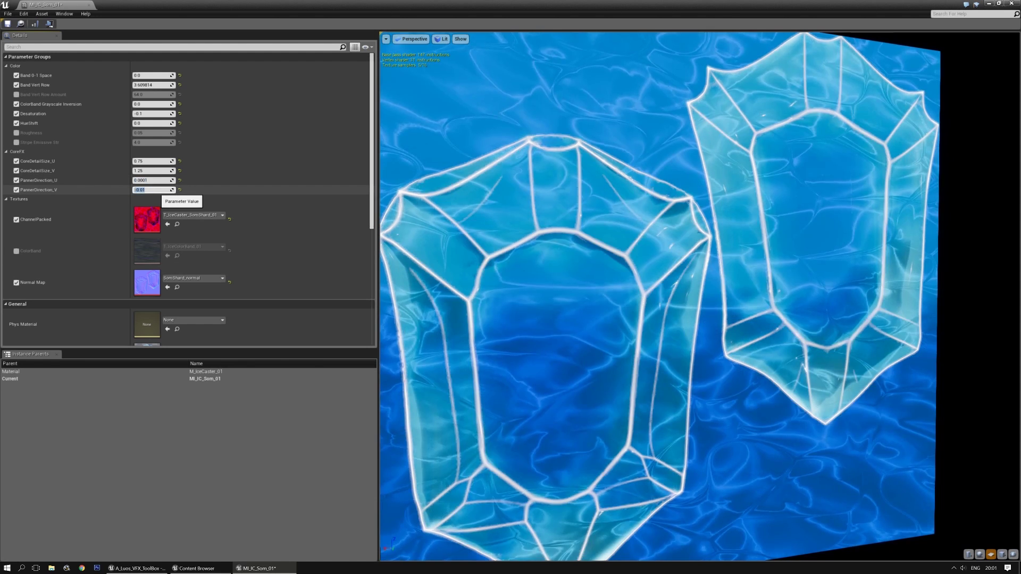
pyautogui.write('-0.02')
pyautogui.press('Return')
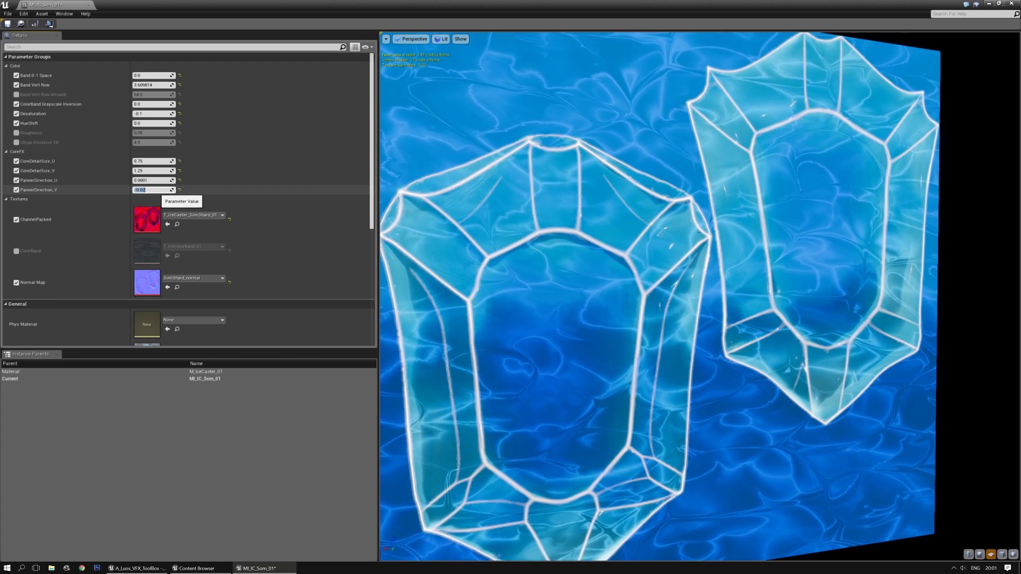
pyautogui.click(8, 24)
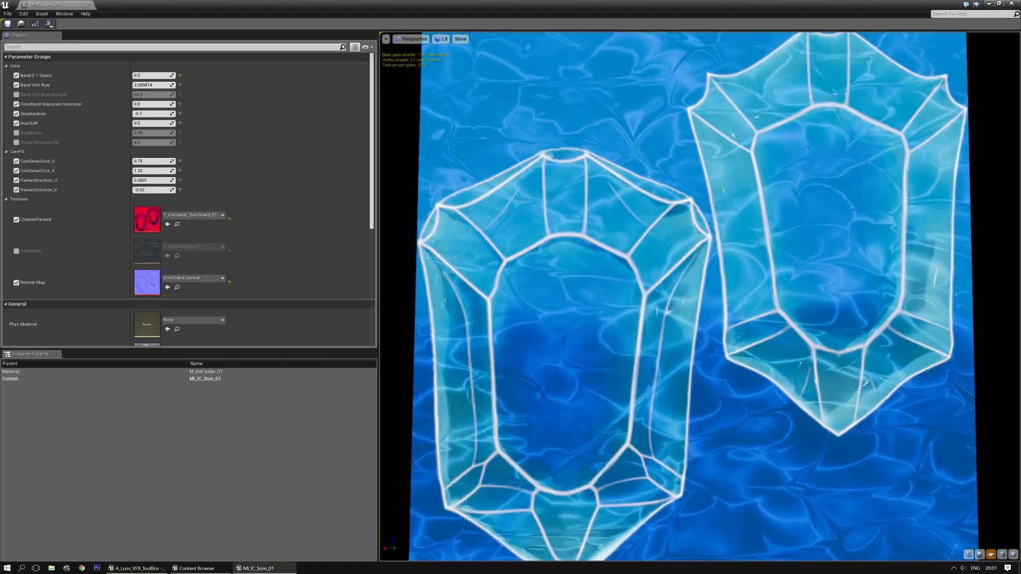
pyautogui.moveTo(664, 276)
pyautogui.mouseDown()
pyautogui.moveTo(574, 245)
pyautogui.moveTo(649, 176)
pyautogui.moveTo(702, 271)
pyautogui.moveTo(665, 277)
pyautogui.mouseUp()
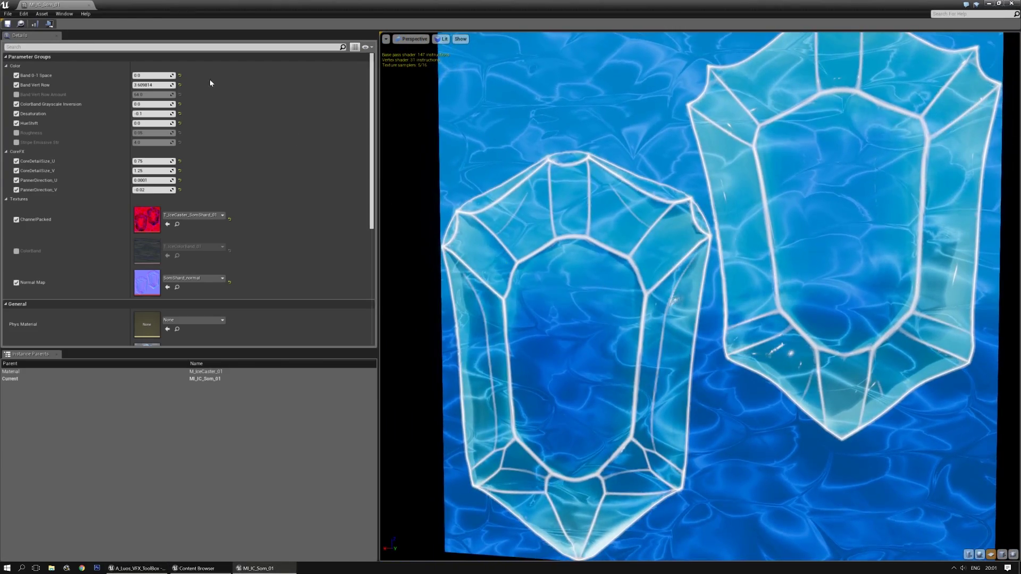
pyautogui.click(88, 4)
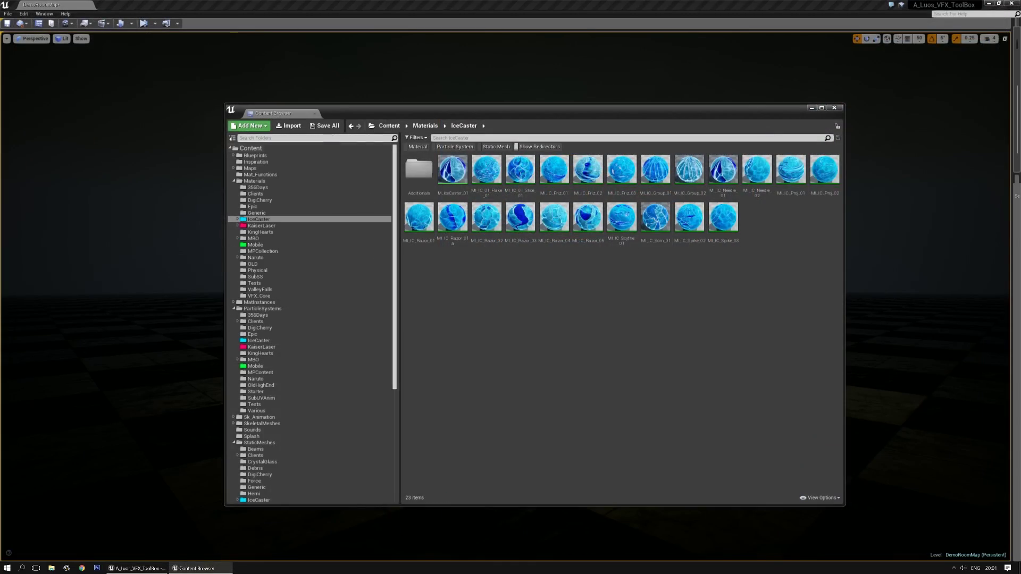
# Save the modified DemoRoomMap level and close the Content Browser window
pyautogui.click(325, 125)
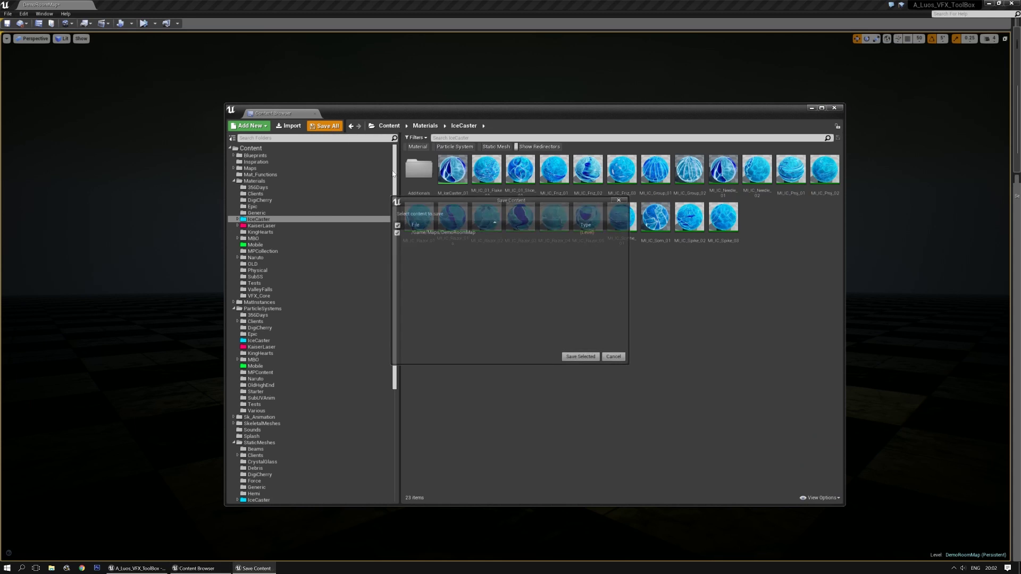
pyautogui.click(582, 358)
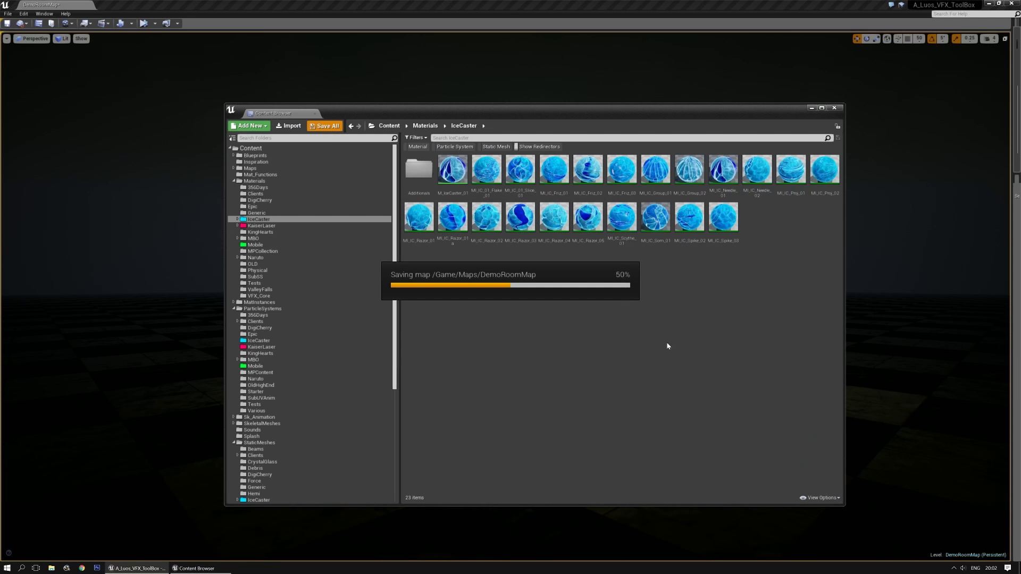
pyautogui.click(835, 108)
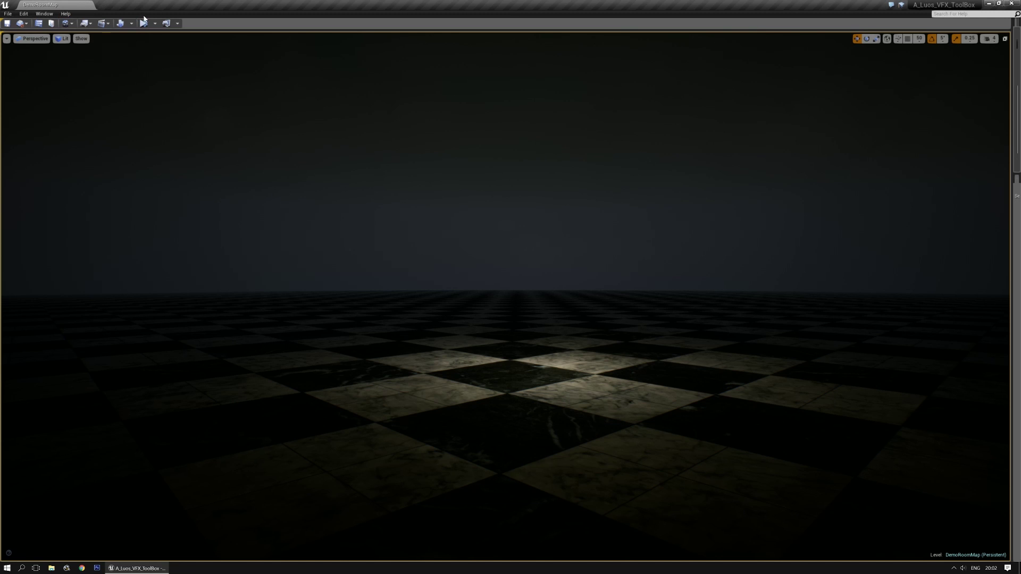